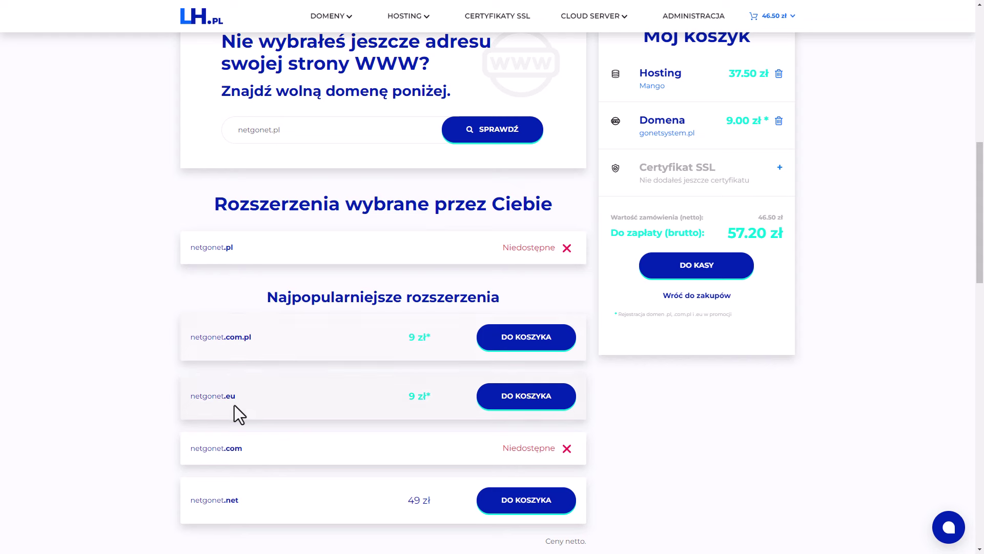
Step: Apply the NetGonet discount code in the cart and continue to the login step
{"action": "scroll", "coordinate": [235, 405], "scroll_direction": "up", "scroll_amount": 2}
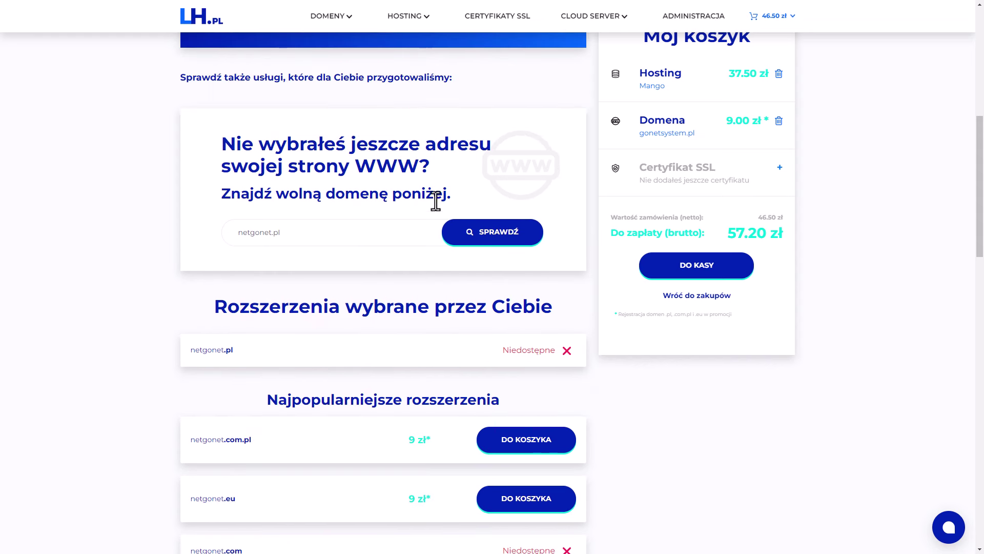
{"action": "scroll", "coordinate": [435, 202], "scroll_direction": "up", "scroll_amount": 3}
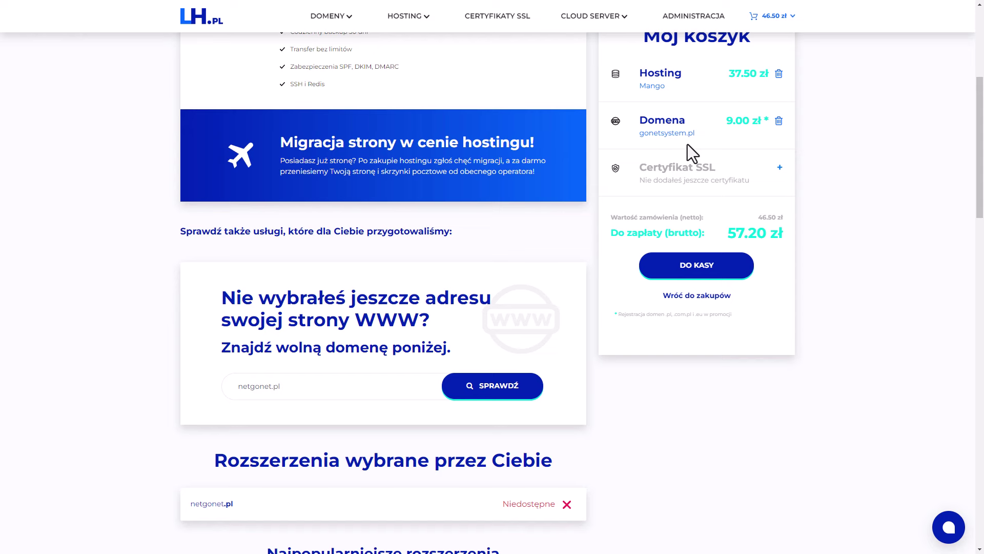
{"action": "left_click", "coordinate": [699, 270]}
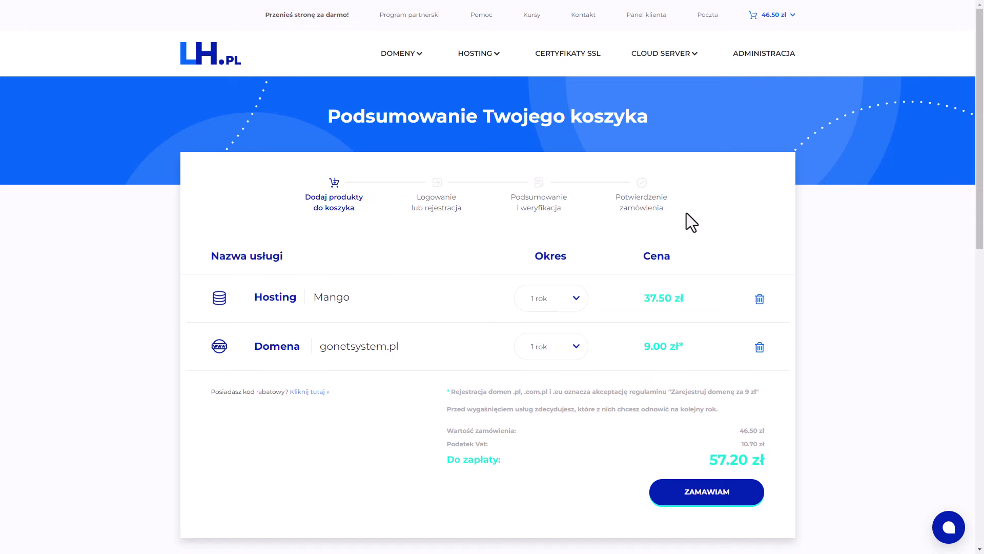
{"action": "left_click", "coordinate": [310, 391]}
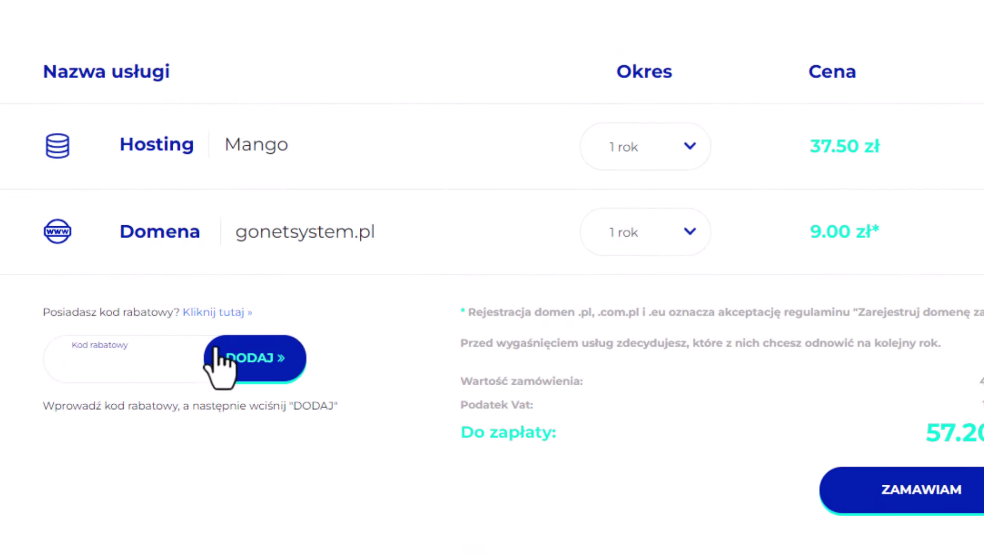
{"action": "type", "text": "NetGonet"}
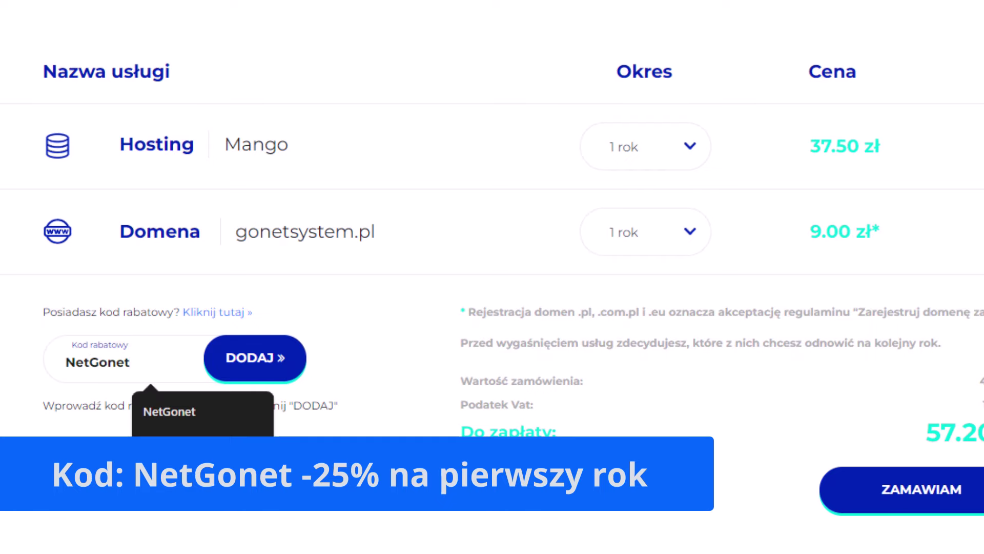
{"action": "left_click", "coordinate": [252, 365]}
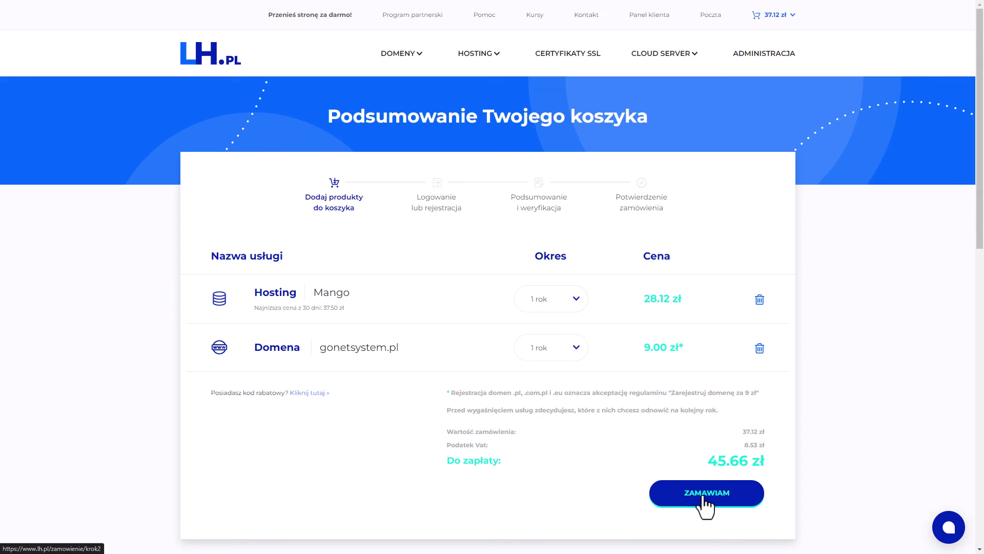
{"action": "left_click", "coordinate": [702, 496]}
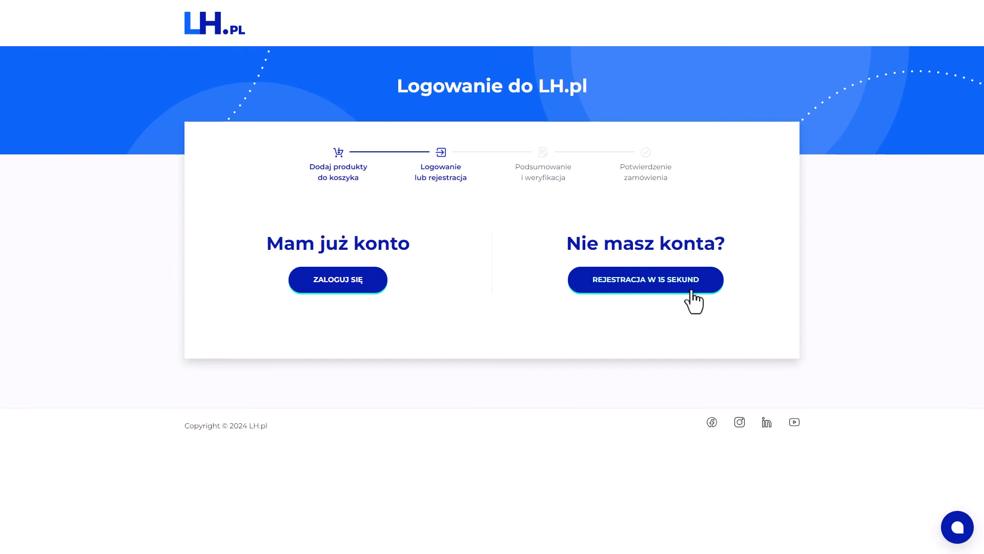
Step: Start a new account registration as a private person (Osoba fizyczna) and reveal the password
{"action": "left_click", "coordinate": [691, 290]}
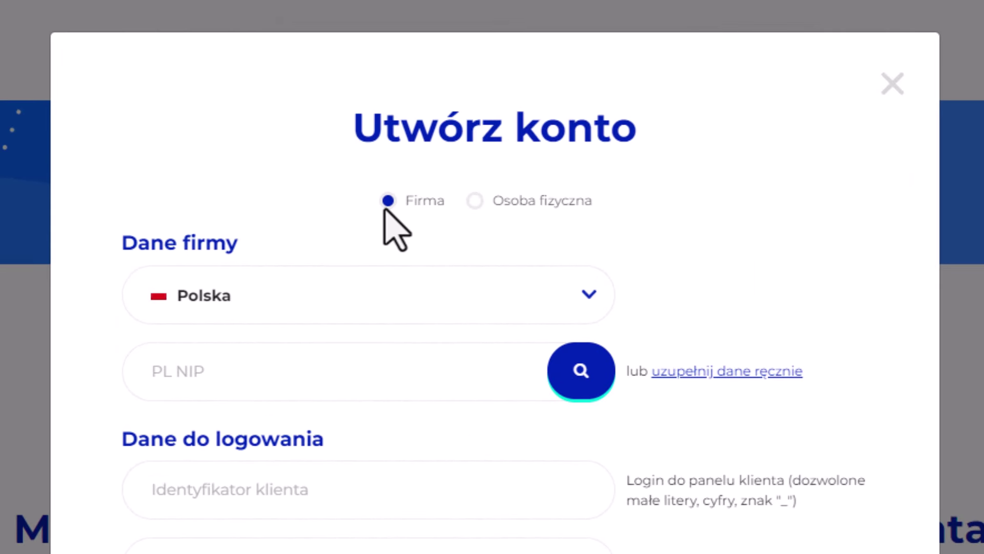
{"action": "left_click", "coordinate": [500, 210]}
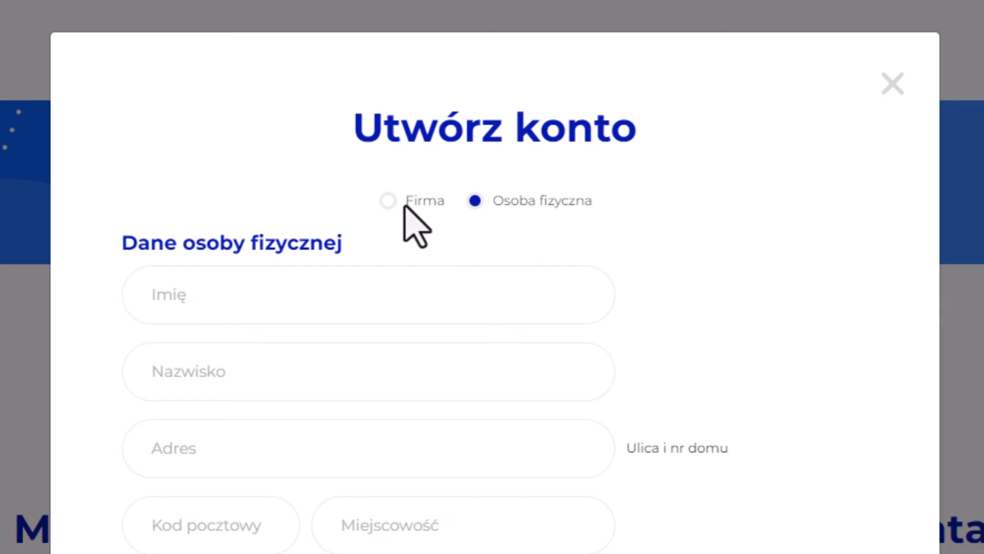
{"action": "left_click", "coordinate": [384, 201]}
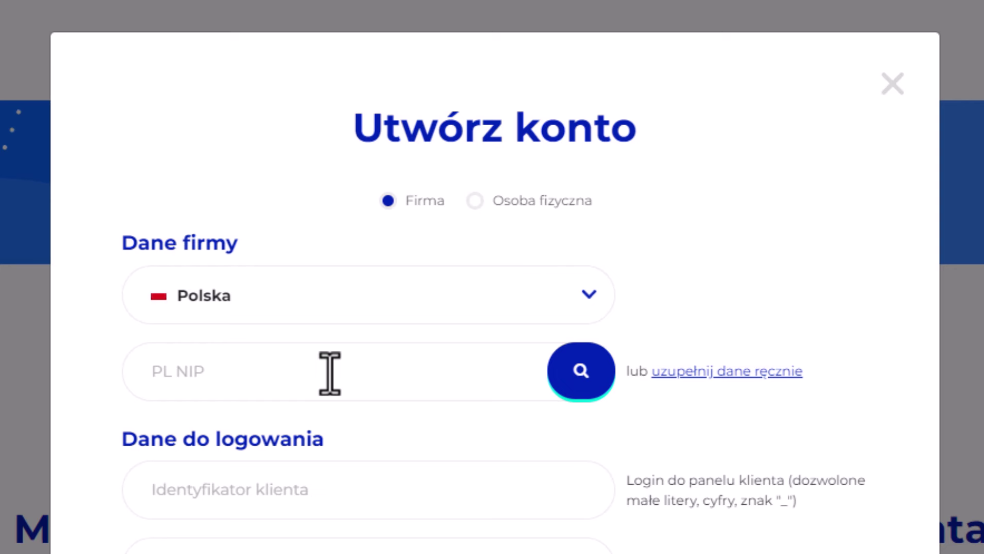
{"action": "left_click", "coordinate": [475, 201]}
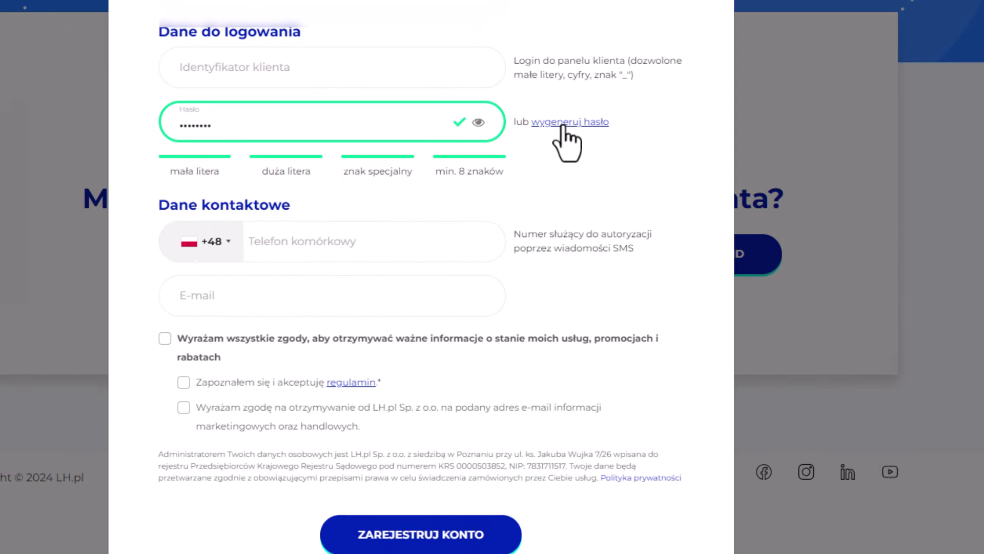
{"action": "left_click", "coordinate": [480, 123]}
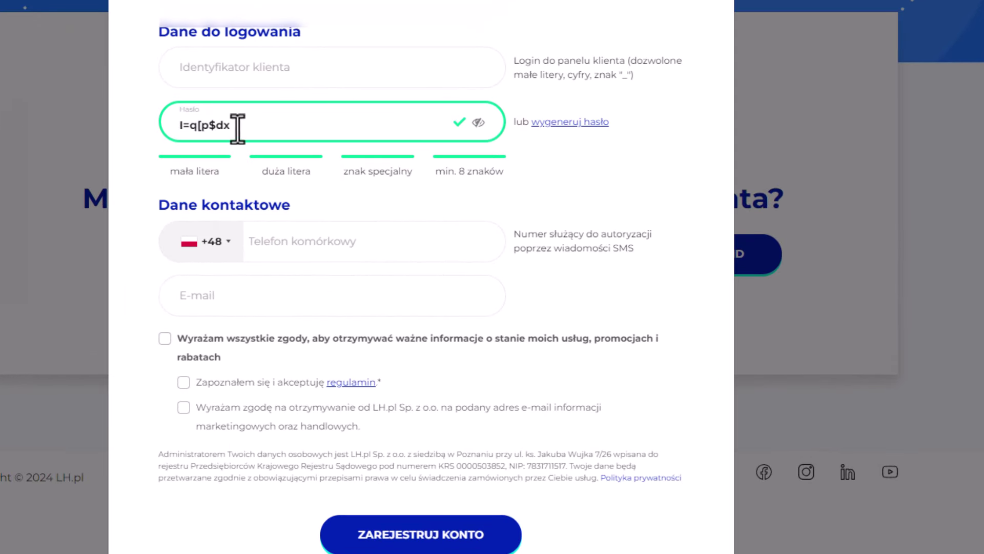
{"action": "left_click_drag", "start_coordinate": [238, 126], "coordinate": [177, 125]}
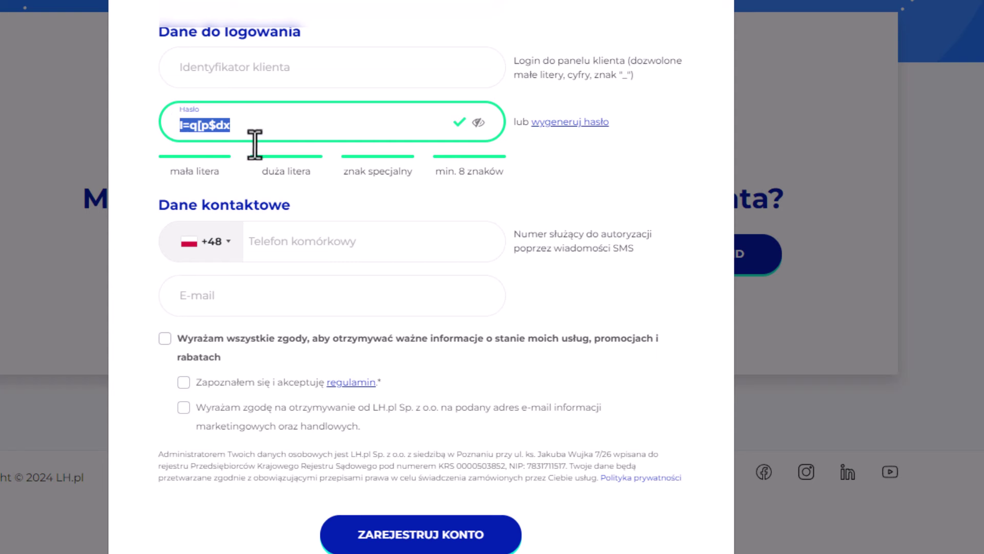
{"action": "left_click", "coordinate": [343, 93]}
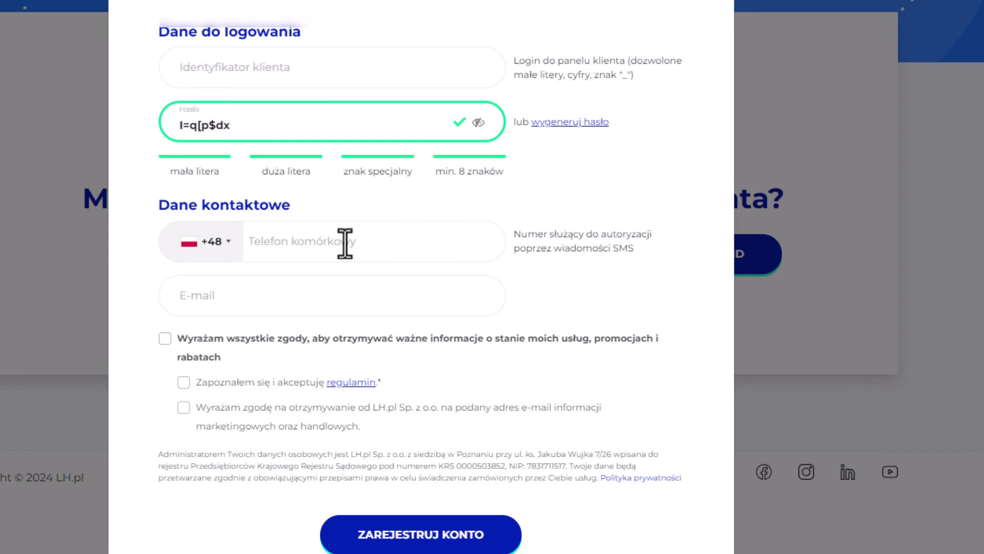
Step: Accept all consents, opt out of marketing, and submit the registration
{"action": "left_click", "coordinate": [161, 341]}
{"action": "left_click", "coordinate": [187, 408]}
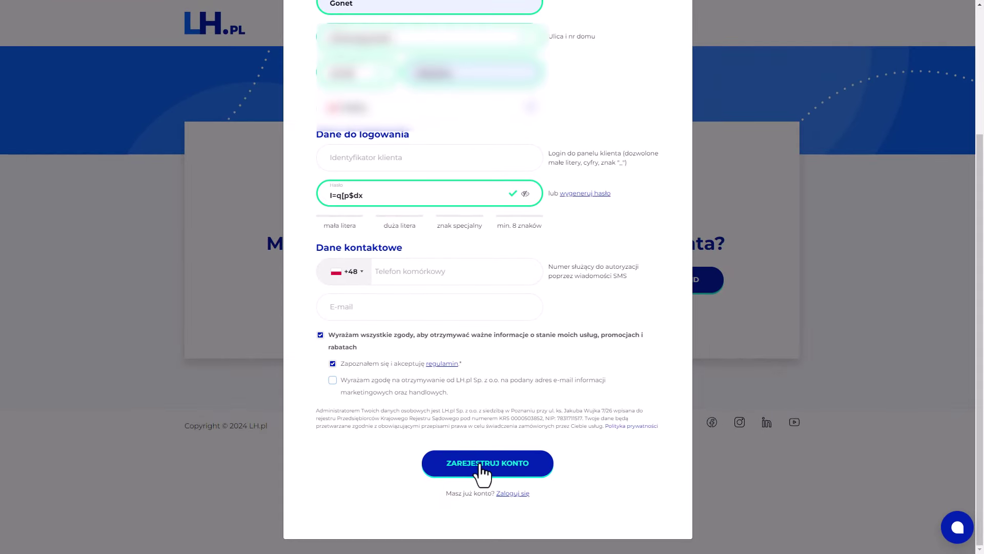
{"action": "left_click", "coordinate": [480, 464]}
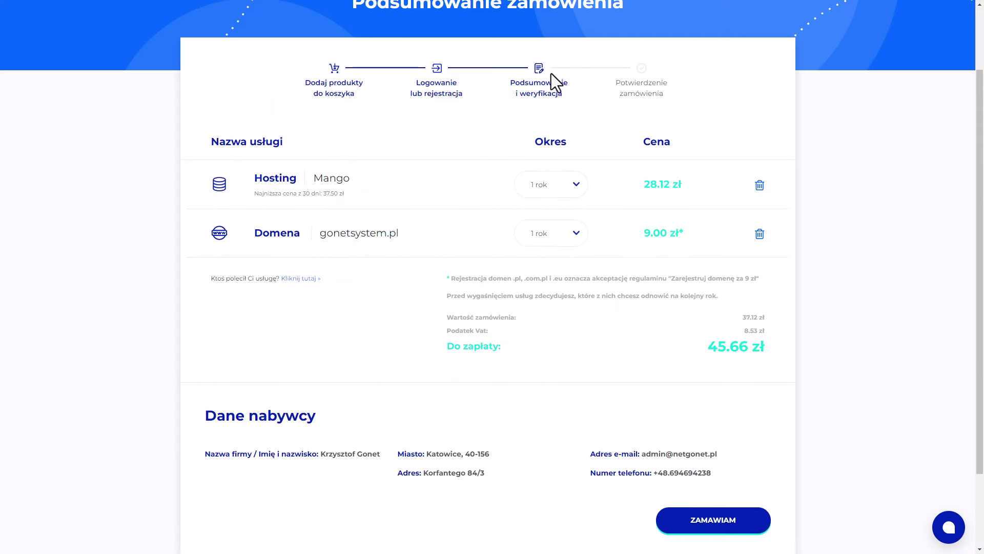
Step: Place the order, choose online payment, and confirm the e-mailed login code for the client panel
{"action": "left_click", "coordinate": [722, 520]}
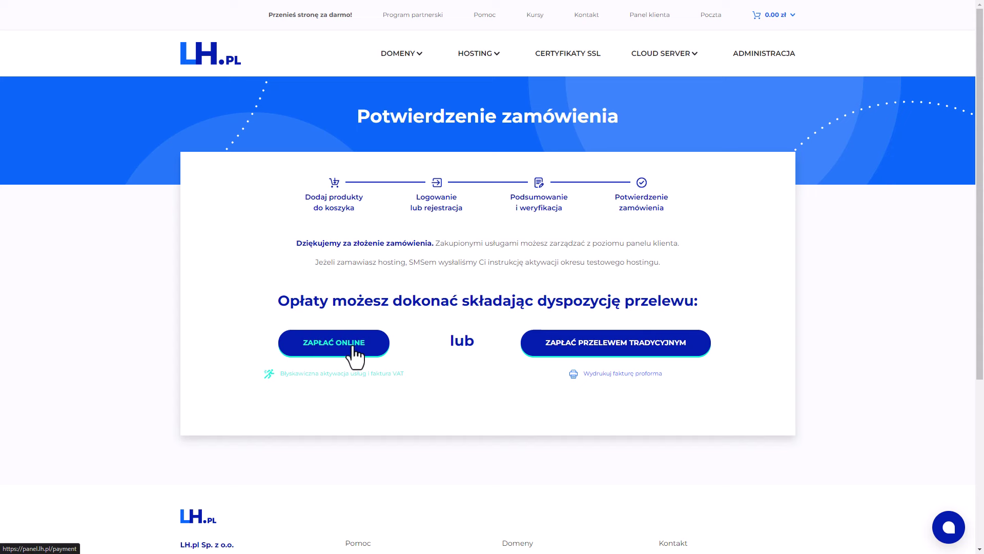
{"action": "left_click", "coordinate": [355, 358]}
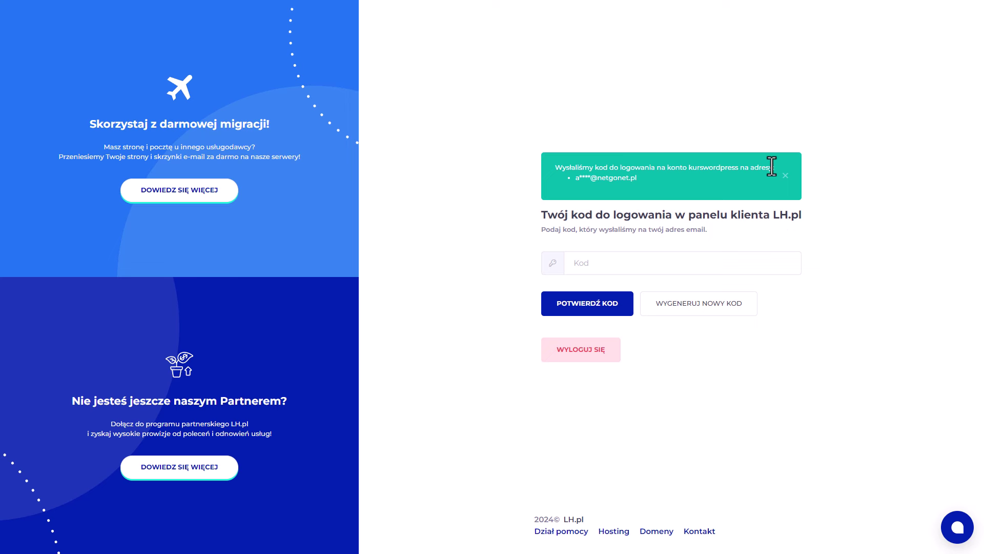
{"action": "left_click", "coordinate": [586, 308]}
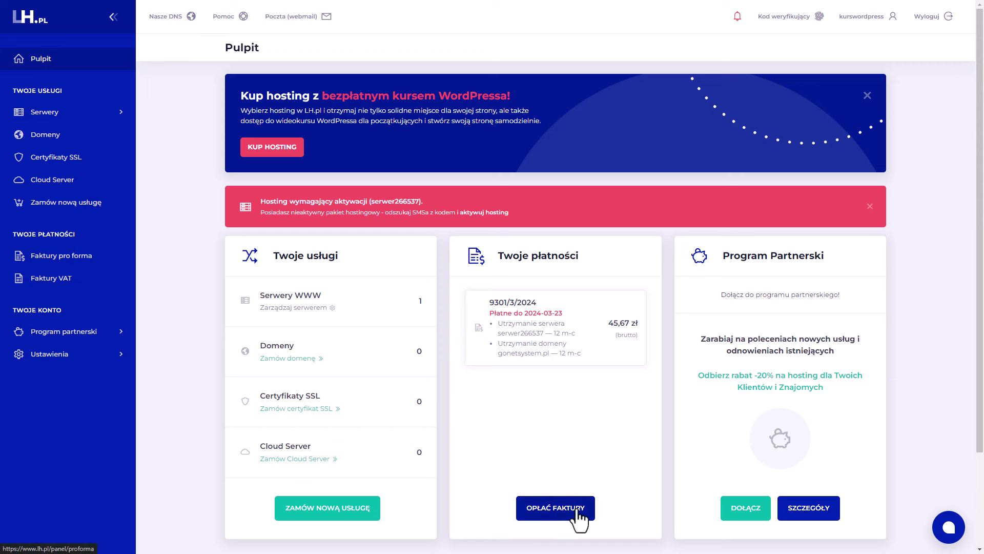
Step: Pay the unpaid 45.67 zł pro-forma invoice with BLIK
{"action": "left_click", "coordinate": [554, 512]}
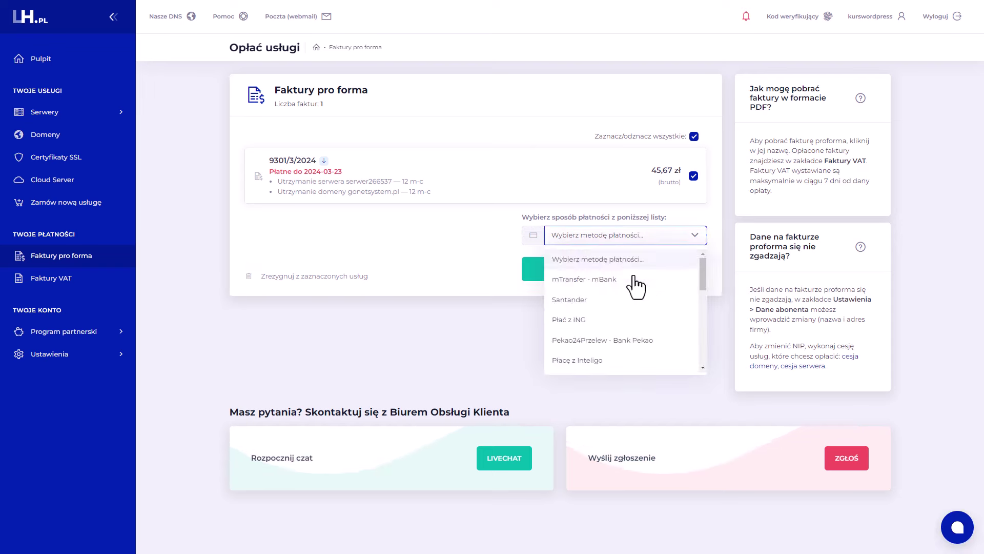
{"action": "scroll", "coordinate": [641, 296], "scroll_direction": "down", "scroll_amount": 2}
{"action": "scroll", "coordinate": [642, 302], "scroll_direction": "down", "scroll_amount": 3}
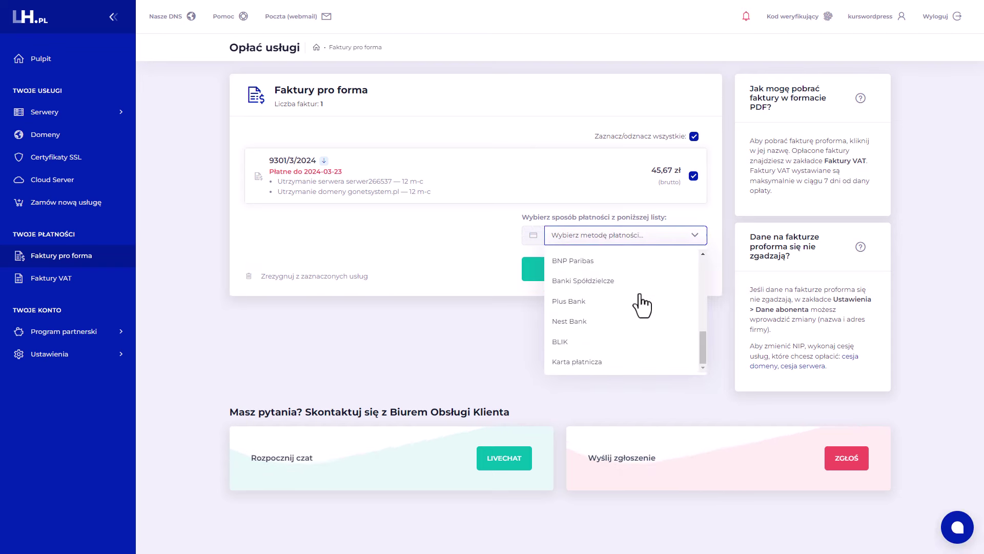
{"action": "left_click", "coordinate": [574, 352]}
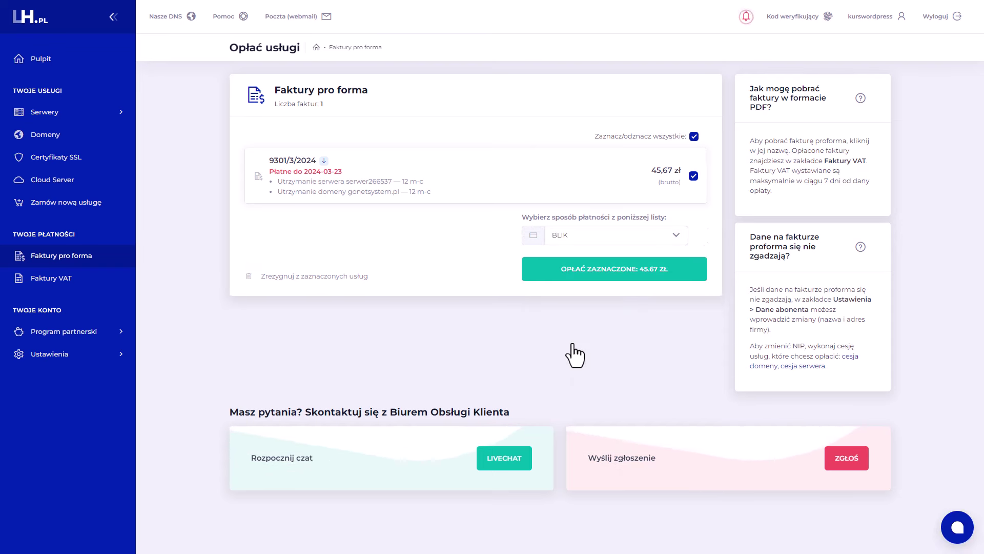
{"action": "left_click", "coordinate": [606, 271]}
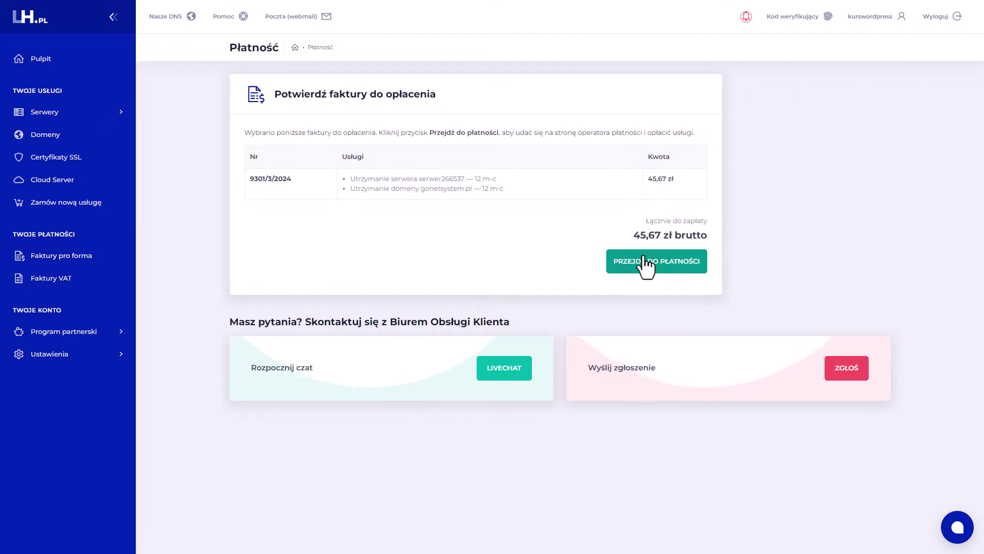
{"action": "left_click", "coordinate": [662, 264]}
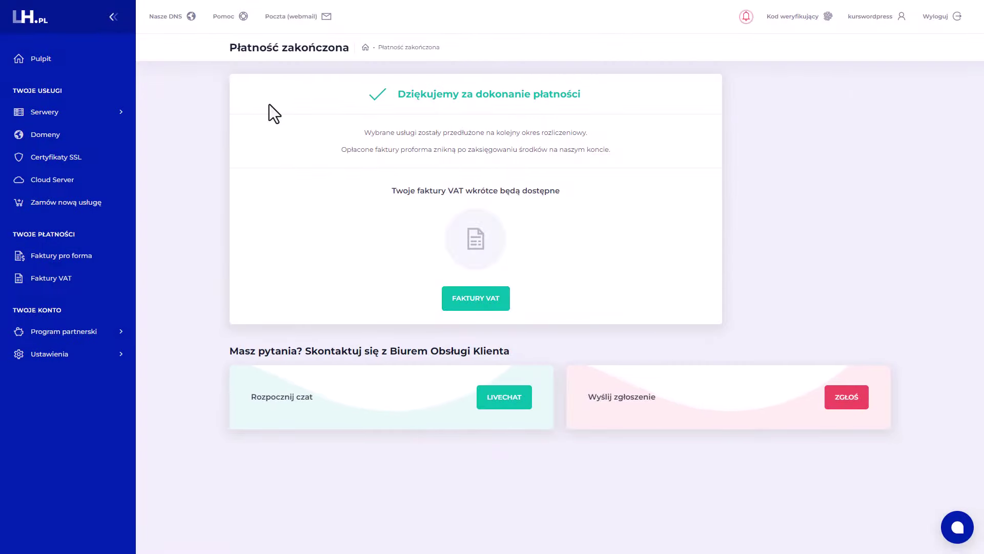
{"action": "left_click", "coordinate": [96, 114]}
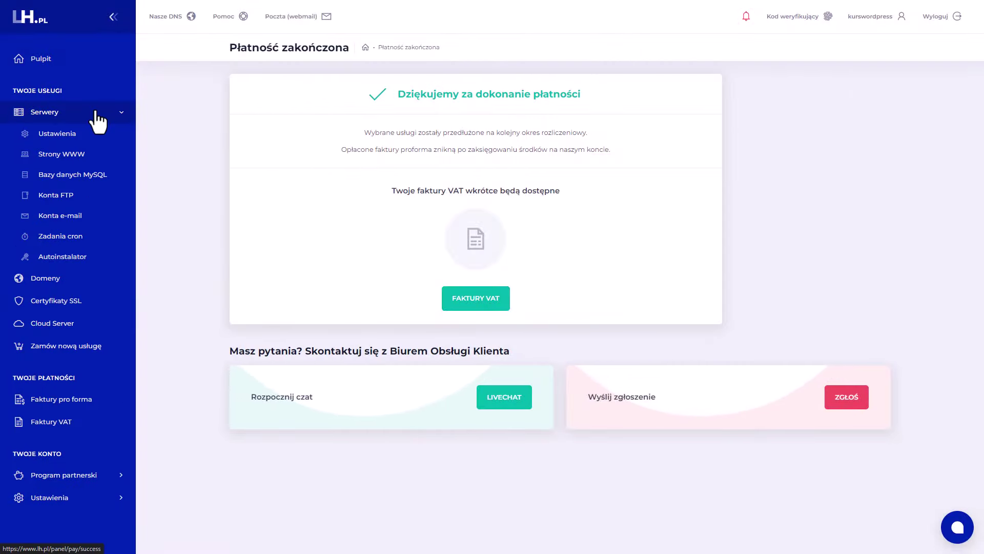
Step: Add gonetsystem.pl as a new website on the server
{"action": "left_click", "coordinate": [81, 159]}
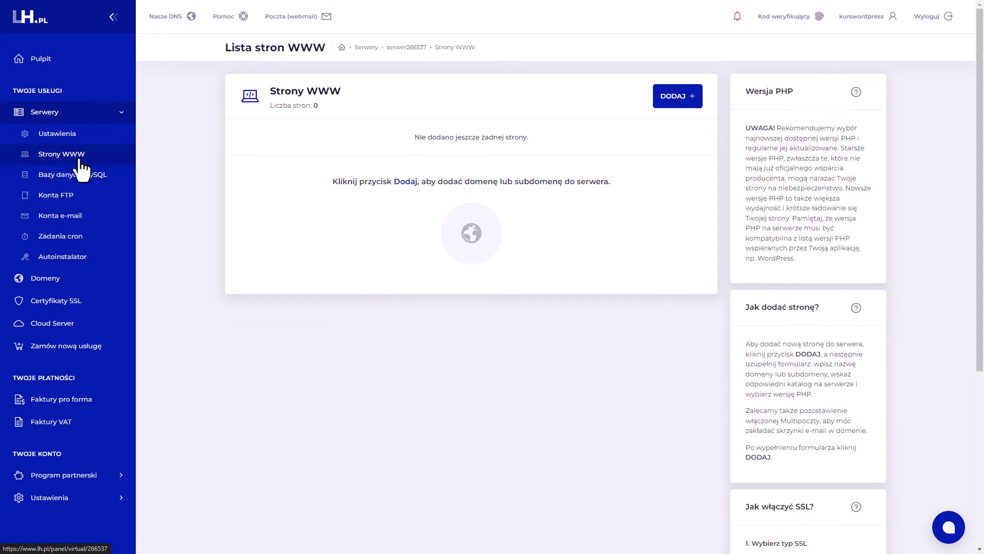
{"action": "left_click", "coordinate": [683, 103]}
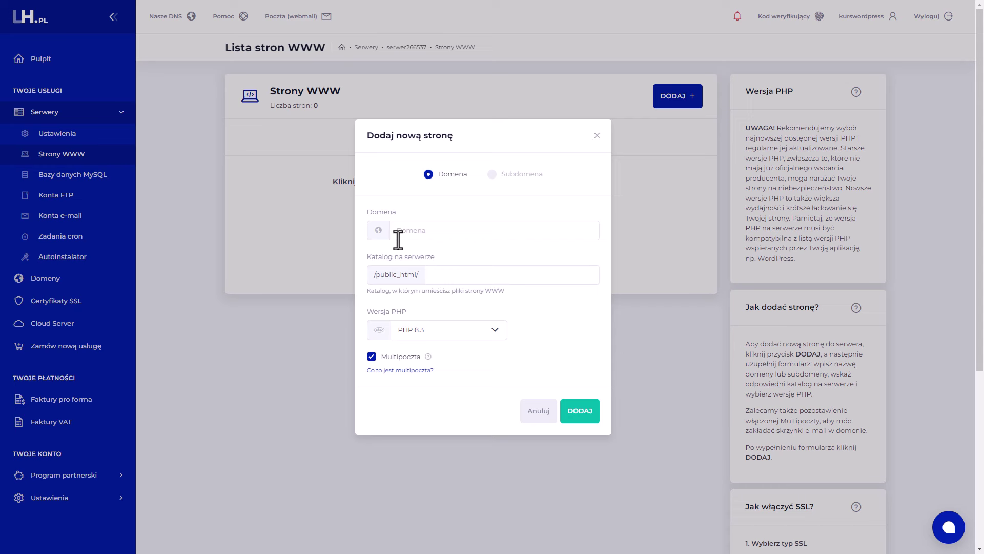
{"action": "left_click", "coordinate": [450, 230]}
{"action": "type", "text": "gonetsystem.pl"}
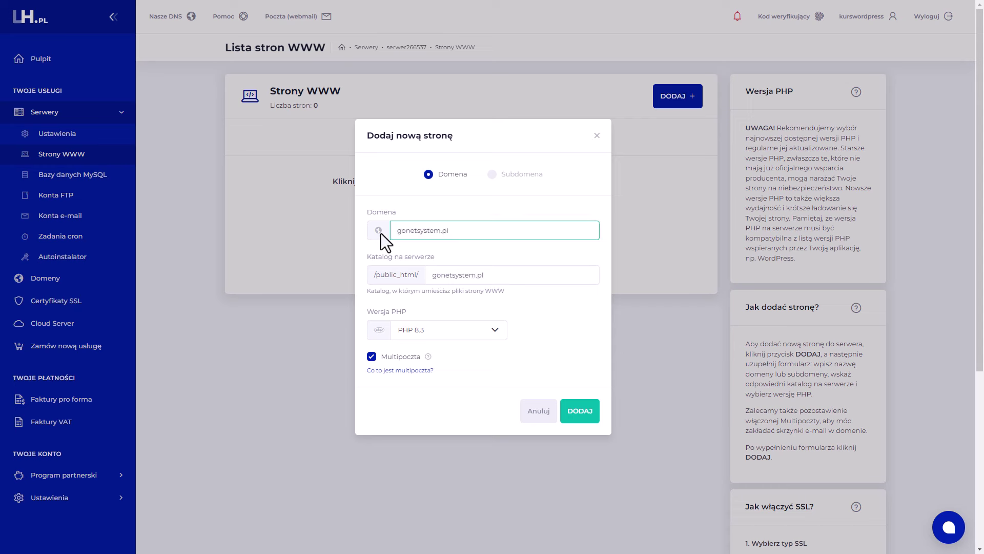
{"action": "left_click", "coordinate": [582, 413]}
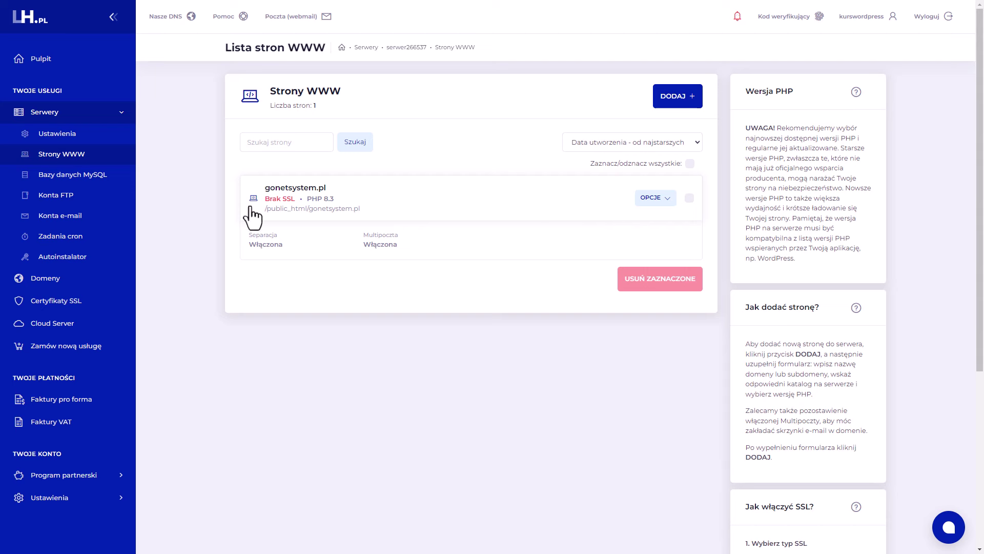
Step: Check the registered domains, then show the actions for the gonetsystem.pl site
{"action": "left_click", "coordinate": [49, 282]}
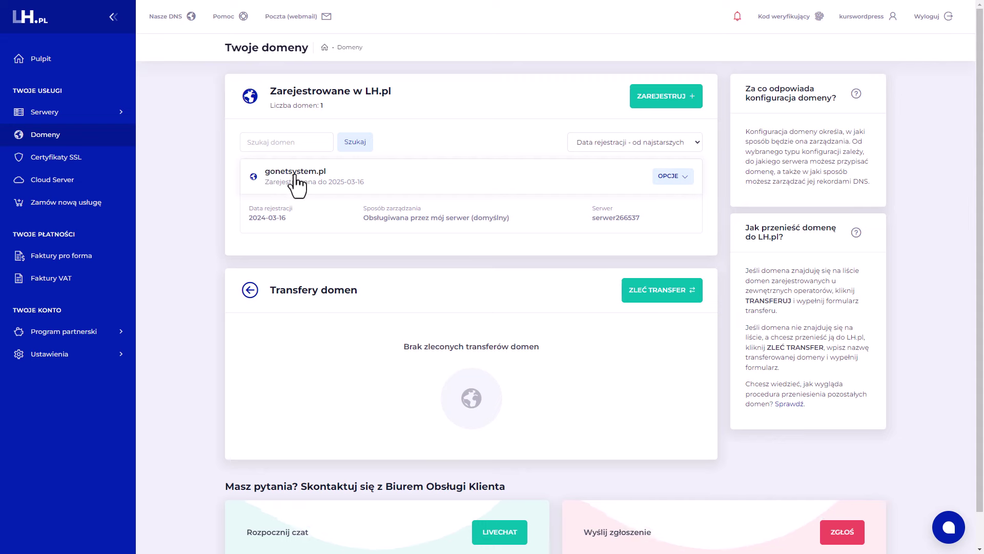
{"action": "key", "text": "alt+Left"}
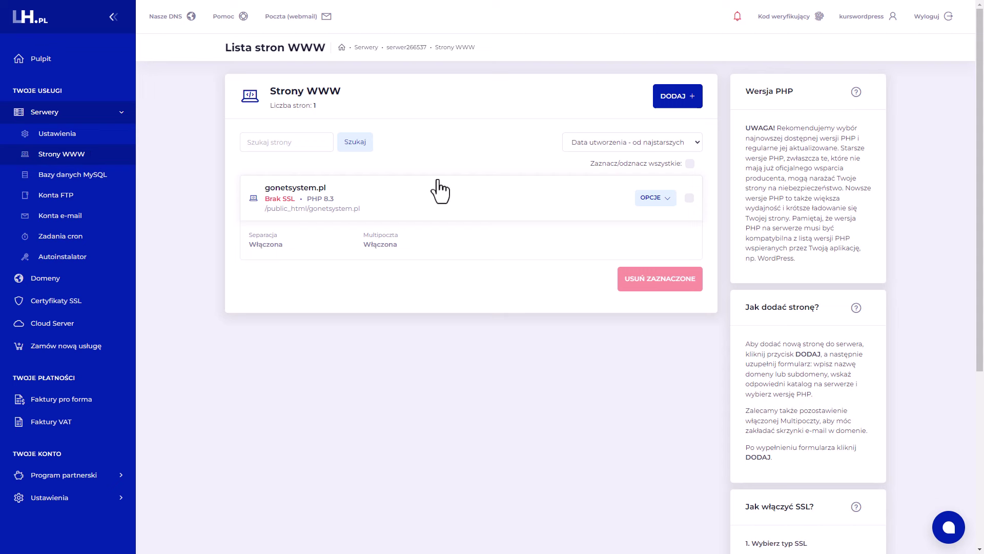
{"action": "left_click", "coordinate": [670, 199]}
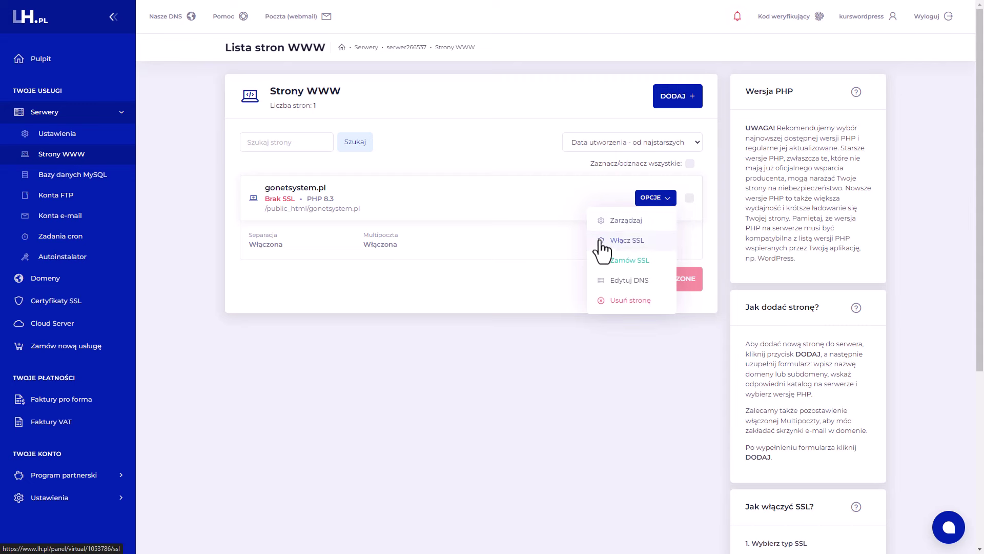
Step: Turn on a free Let's Encrypt SSL certificate for gonetsystem.pl, then go to Autoinstalator
{"action": "left_click", "coordinate": [647, 245]}
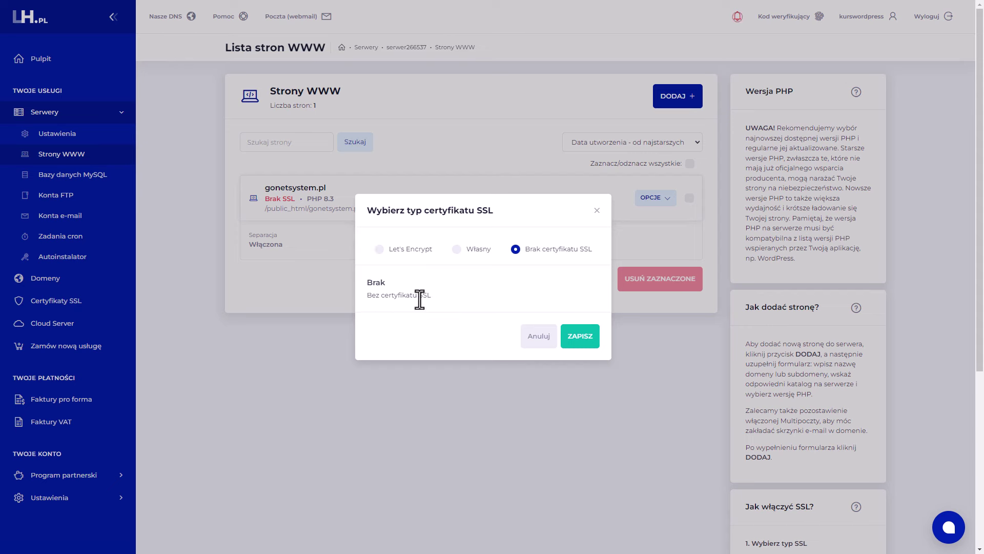
{"action": "left_click", "coordinate": [380, 249]}
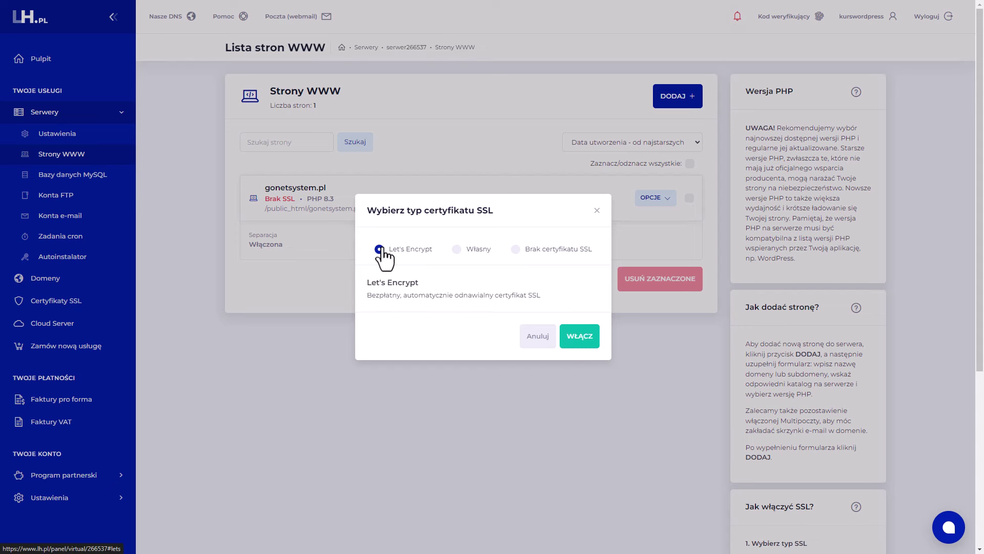
{"action": "left_click", "coordinate": [581, 337]}
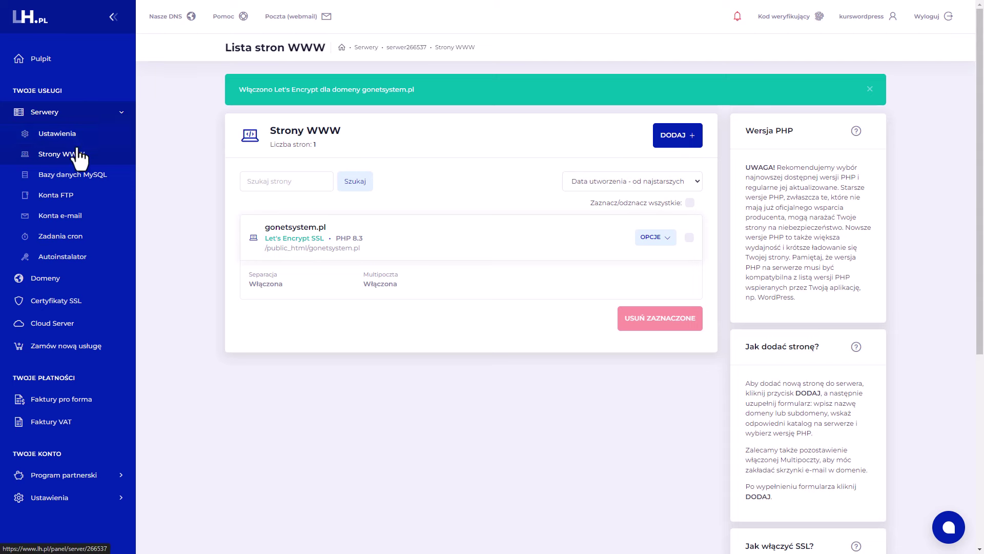
{"action": "left_click", "coordinate": [48, 264]}
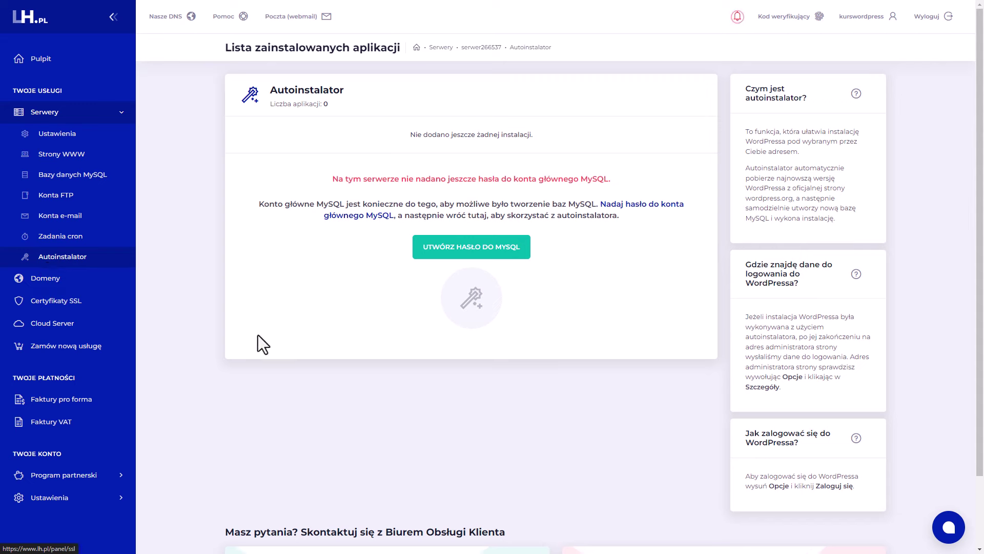
Step: Create a randomly generated MySQL main-account password
{"action": "left_click", "coordinate": [439, 250]}
{"action": "left_click", "coordinate": [564, 291]}
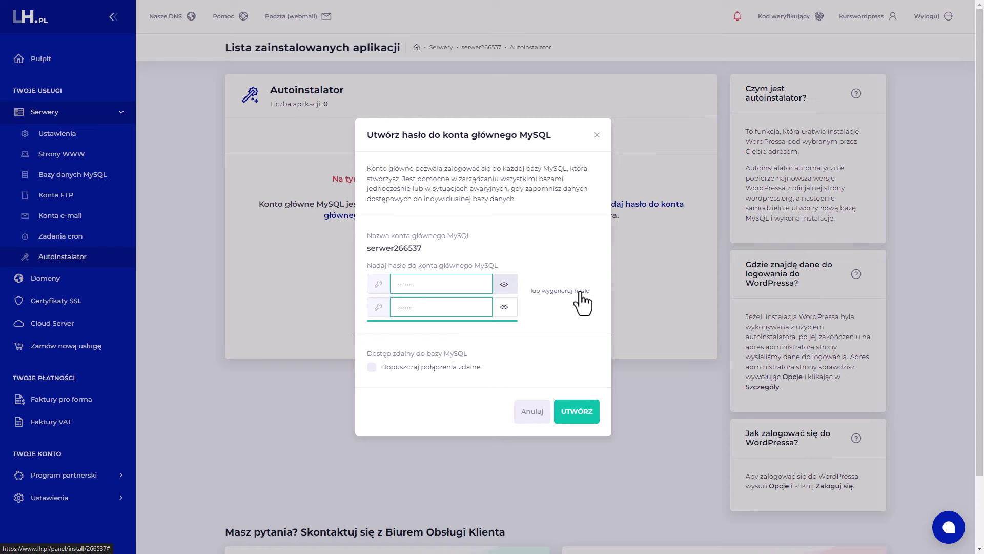
{"action": "left_click", "coordinate": [576, 415]}
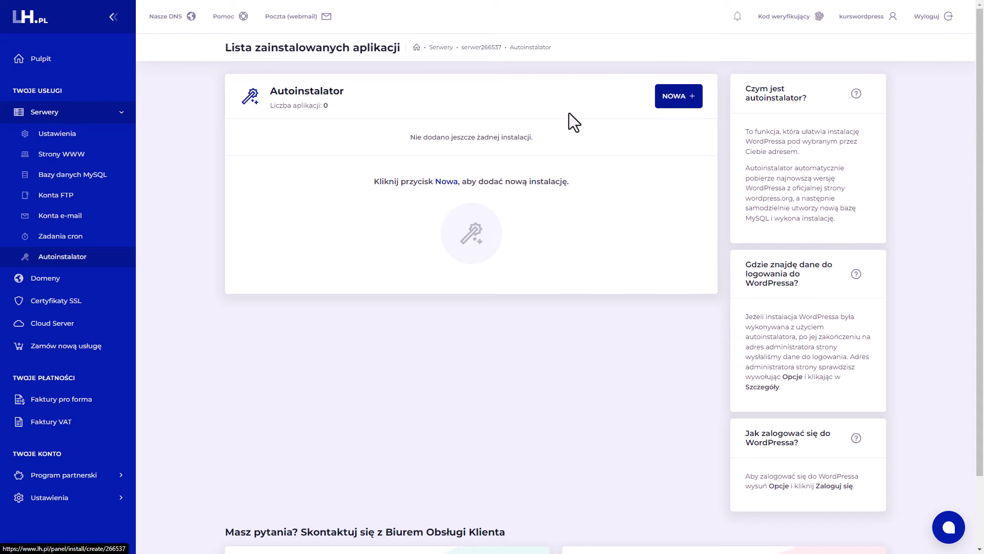
Step: Install WordPress on gonetsystem.pl with the site title 'Kurs WordPress'
{"action": "left_click", "coordinate": [664, 103]}
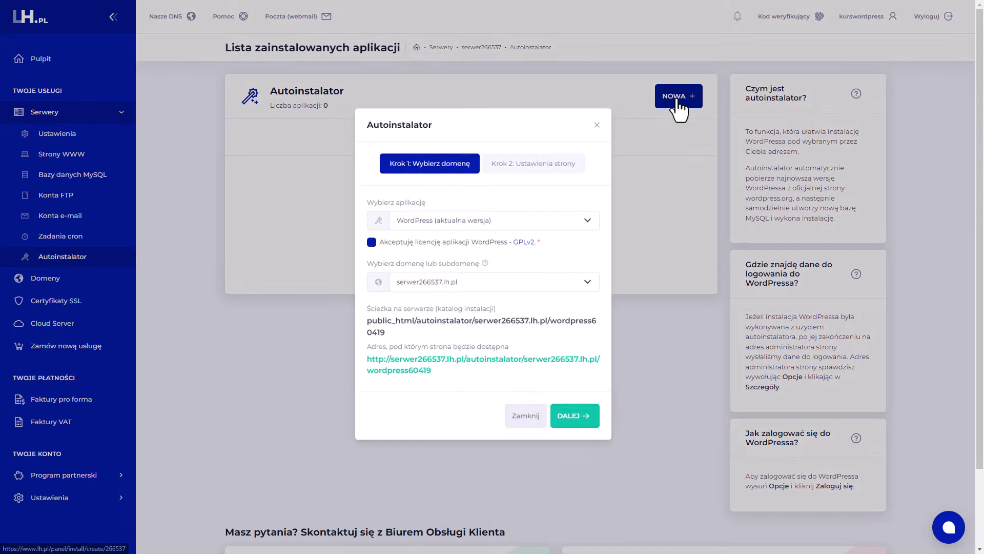
{"action": "left_click", "coordinate": [441, 285]}
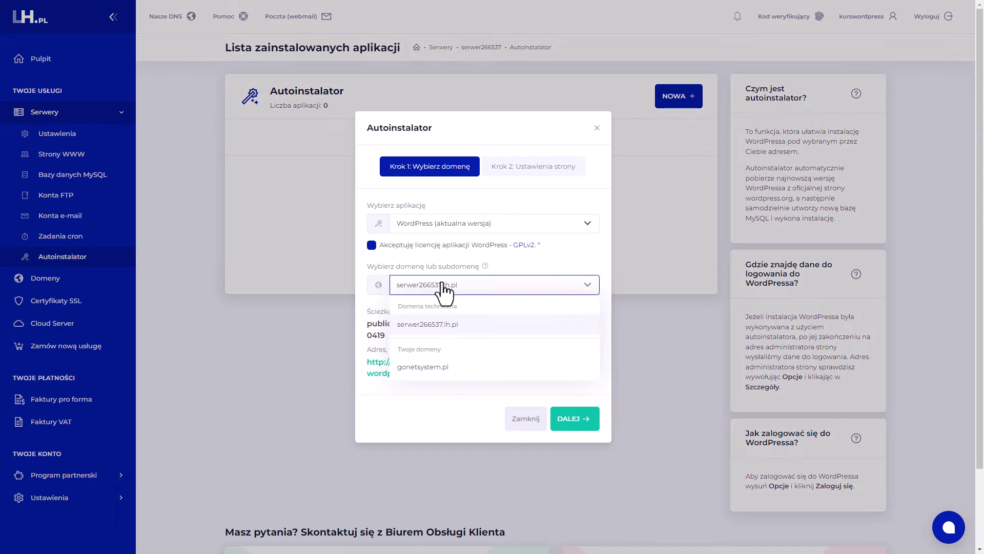
{"action": "left_click", "coordinate": [426, 367]}
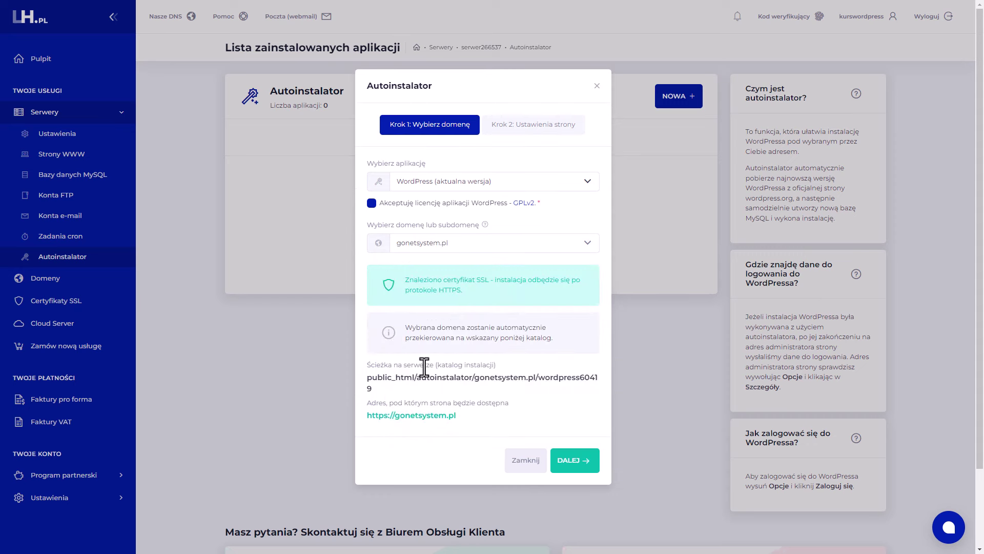
{"action": "left_click", "coordinate": [575, 460]}
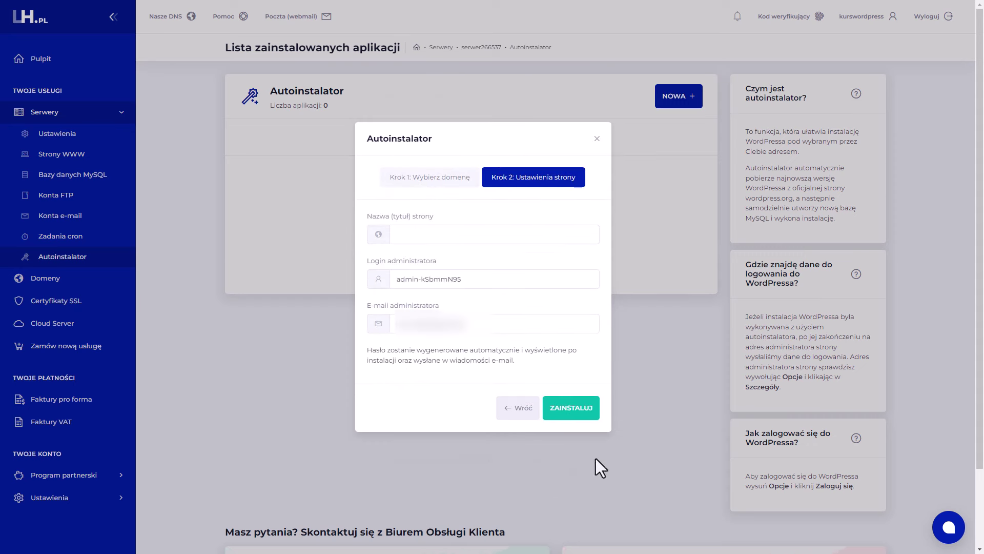
{"action": "left_click", "coordinate": [431, 229]}
{"action": "type", "text": "Kurs WordPress"}
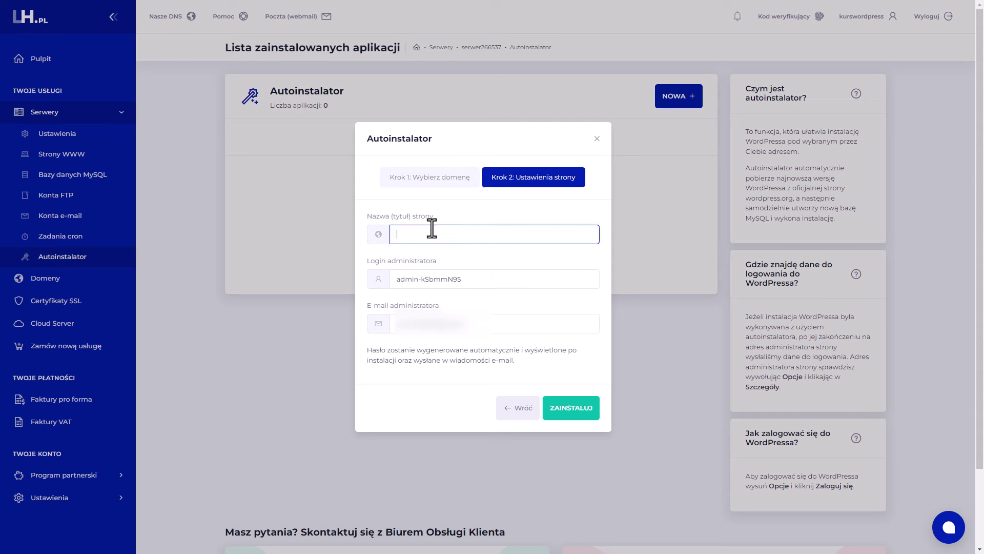
{"action": "key", "text": "Tab"}
{"action": "key", "text": "End"}
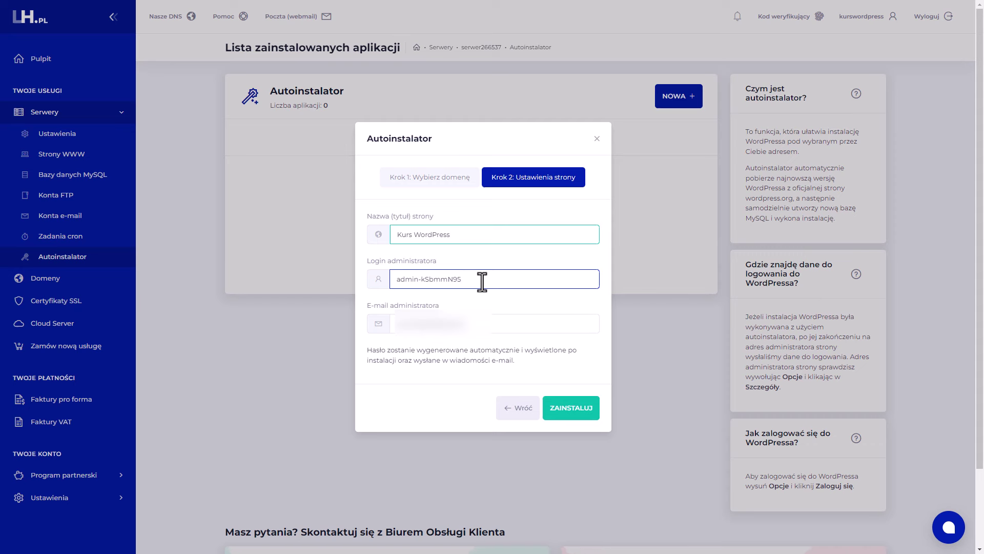
{"action": "left_click_drag", "start_coordinate": [482, 281], "coordinate": [381, 280]}
{"action": "key", "text": "alt+Tab"}
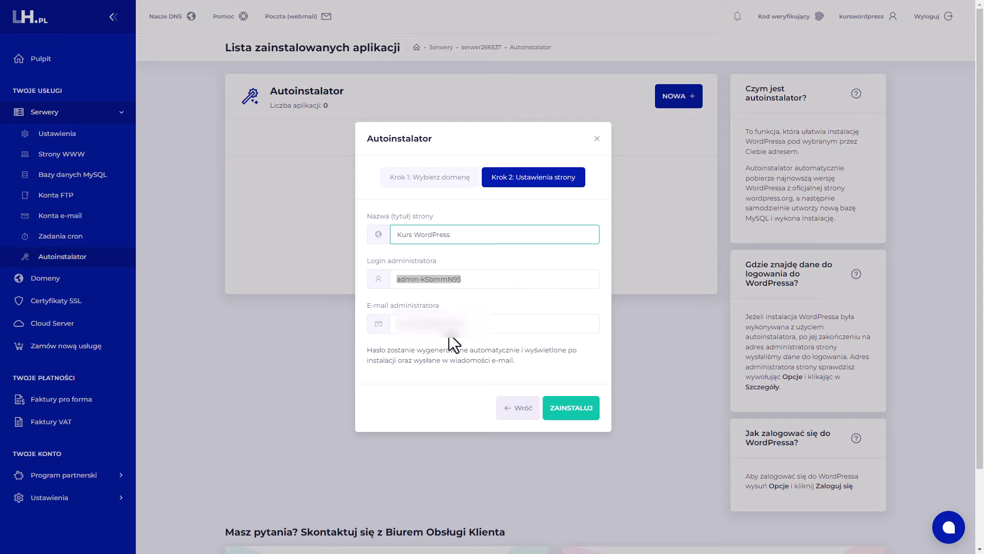
{"action": "left_click", "coordinate": [405, 324]}
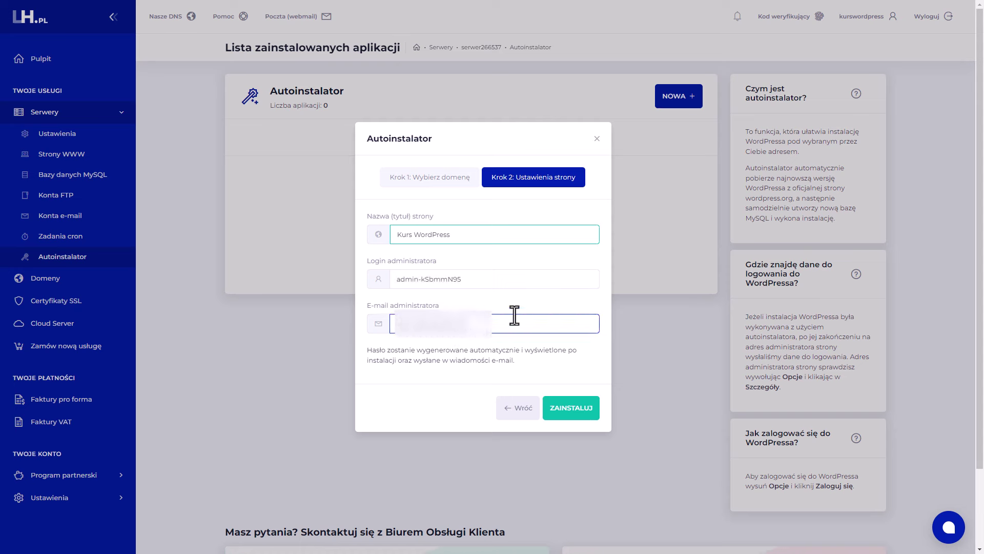
{"action": "left_click", "coordinate": [593, 416]}
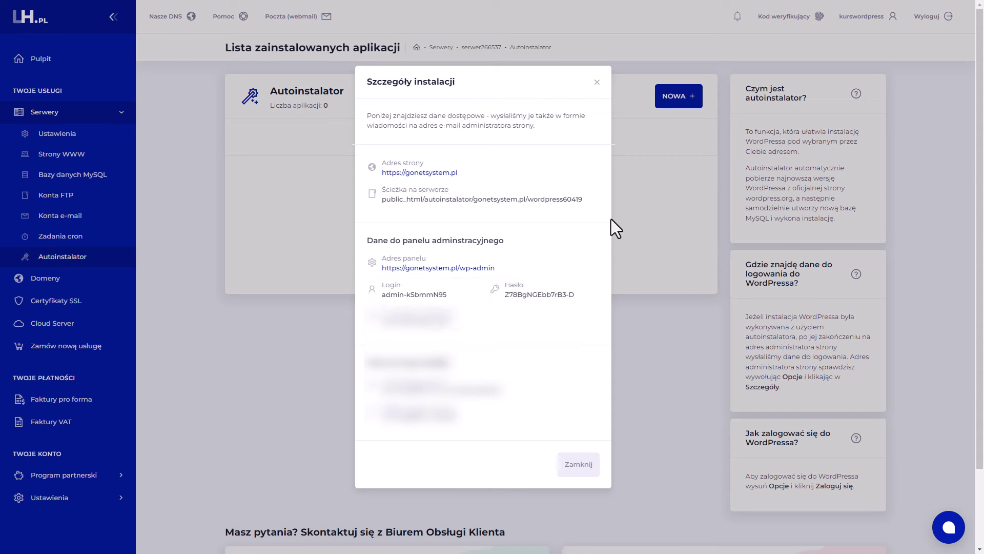
{"action": "left_click_drag", "start_coordinate": [486, 433], "coordinate": [380, 162]}
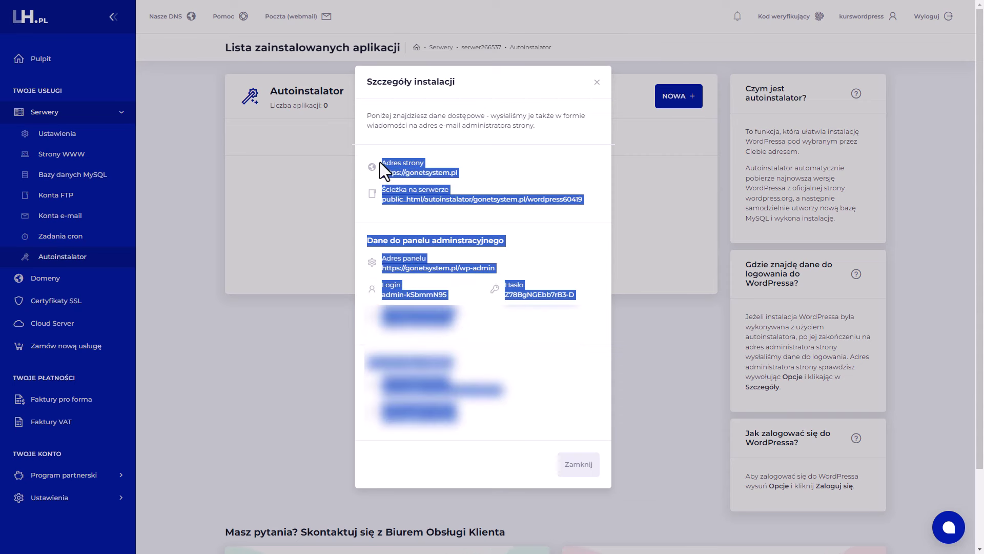
{"action": "left_click", "coordinate": [429, 221]}
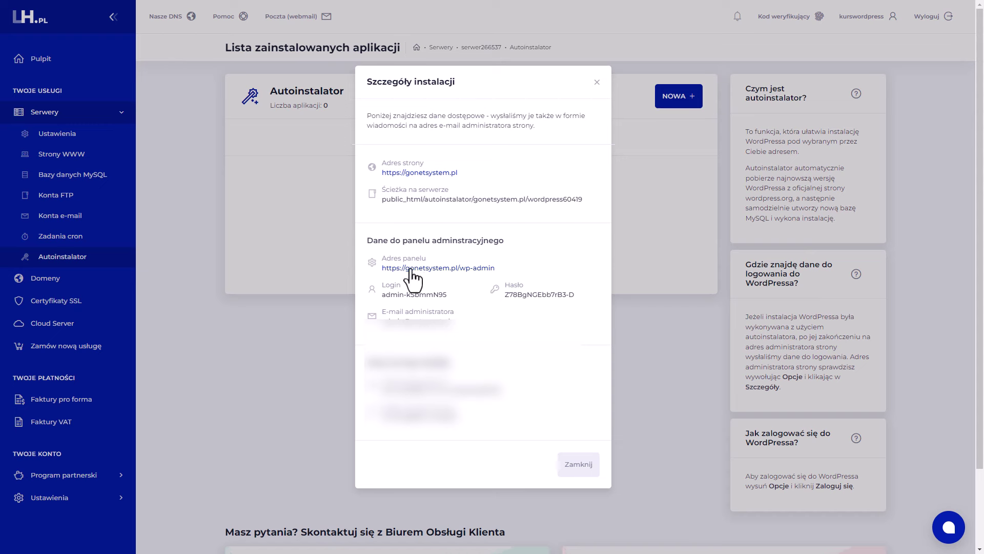
Step: Open the new gonetsystem.pl site in a new tab and reload it
{"action": "left_click", "coordinate": [419, 172]}
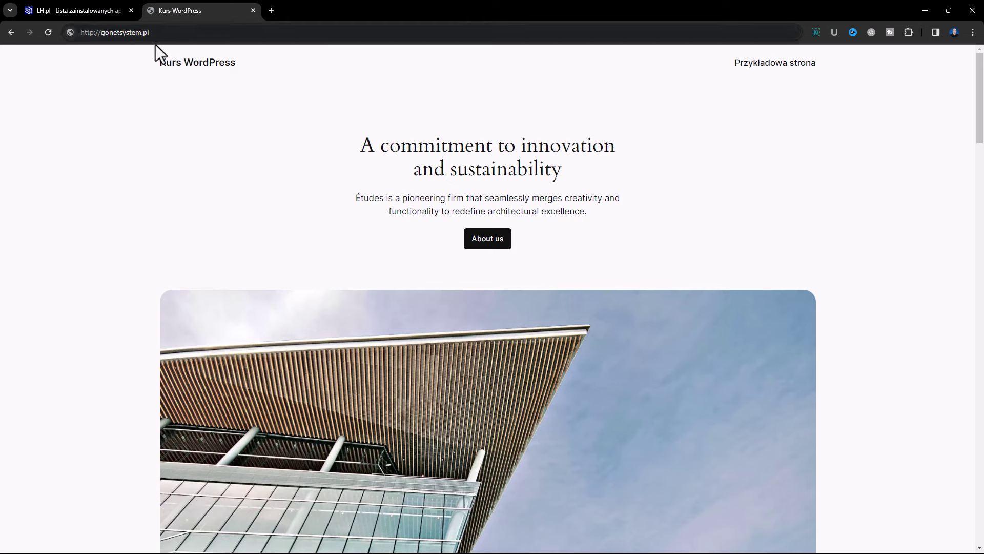
{"action": "left_click", "coordinate": [93, 39]}
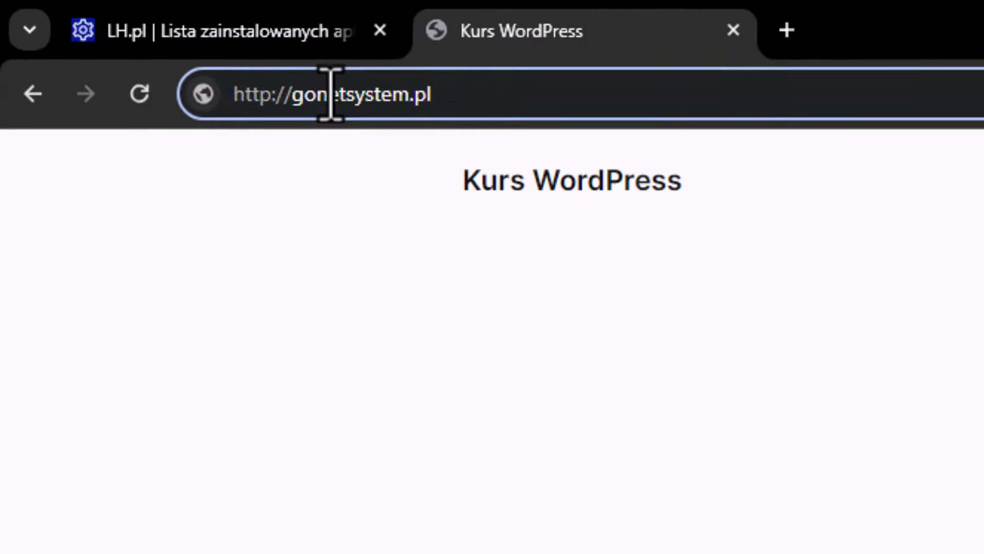
{"action": "key", "text": "Return"}
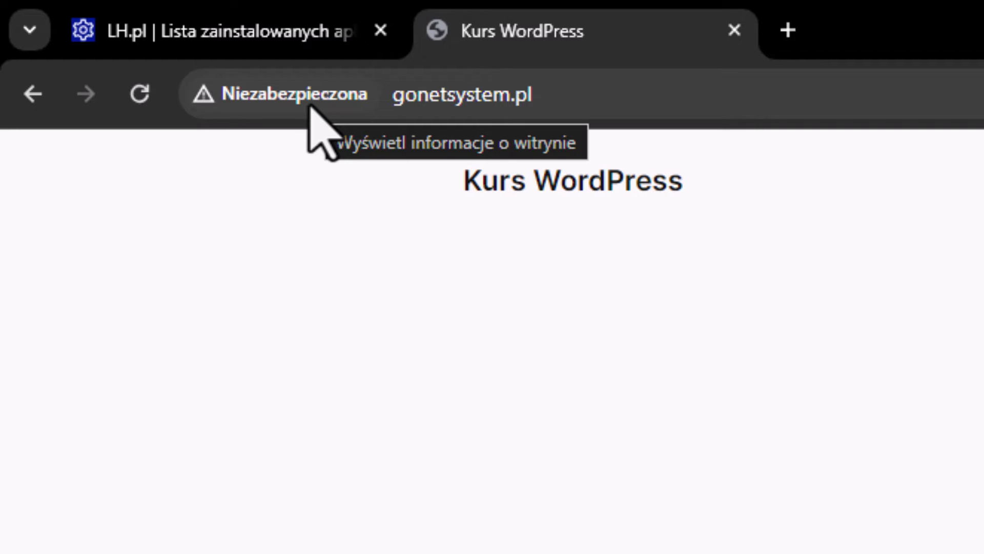
Step: Load gonetsystem.pl/wp-admin to reach the WordPress login form
{"action": "left_click", "coordinate": [632, 92]}
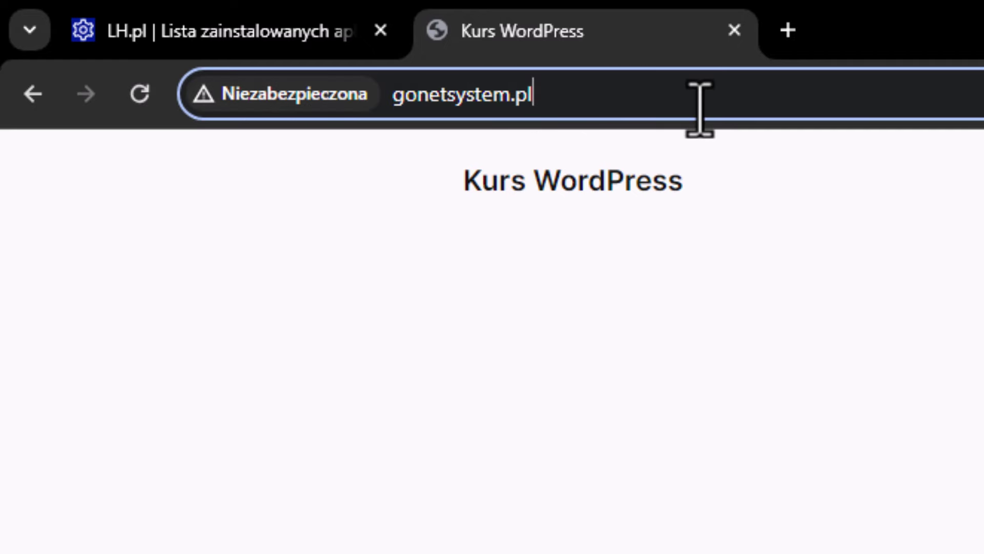
{"action": "left_click", "coordinate": [266, 29]}
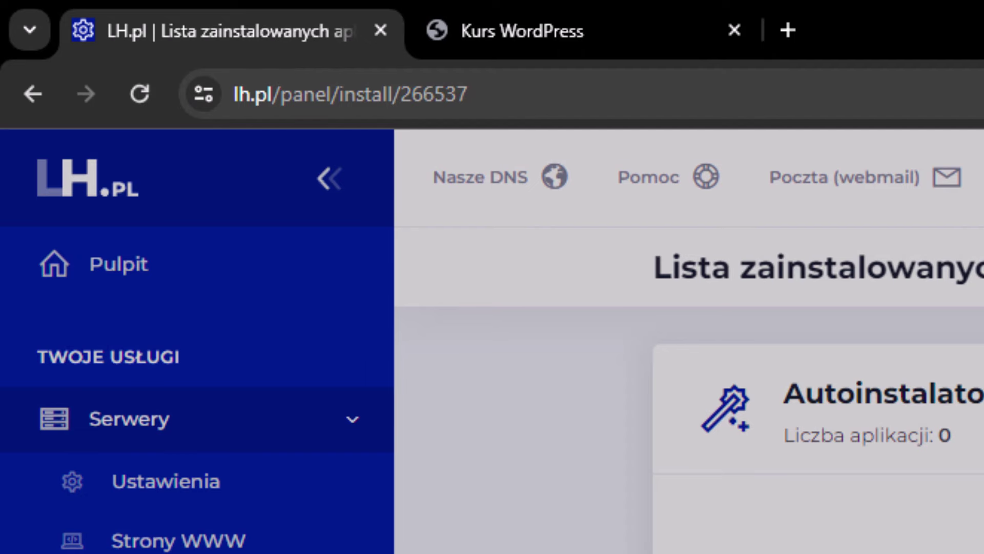
{"action": "key", "text": "ctrl+Tab"}
{"action": "type", "text": "wp-ad"}
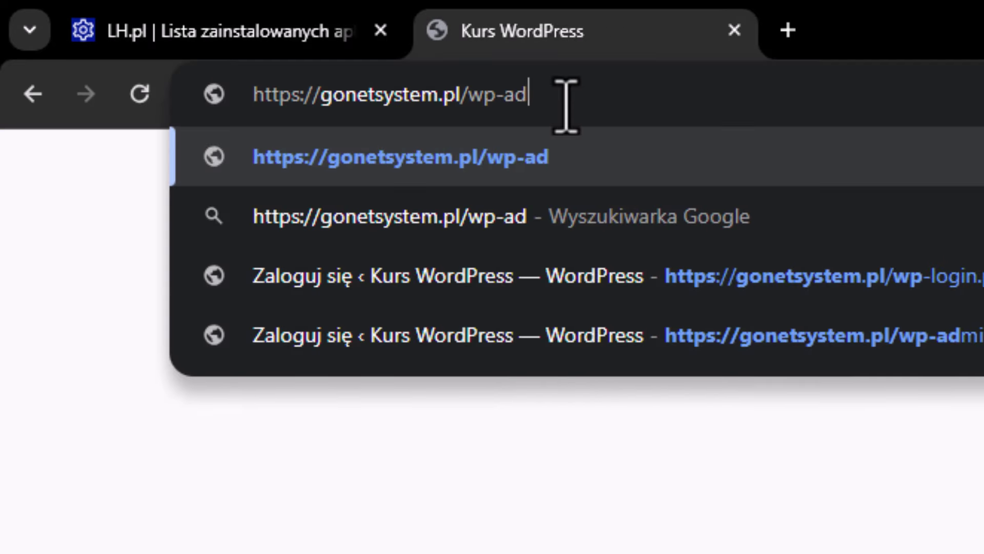
{"action": "type", "text": "min"}
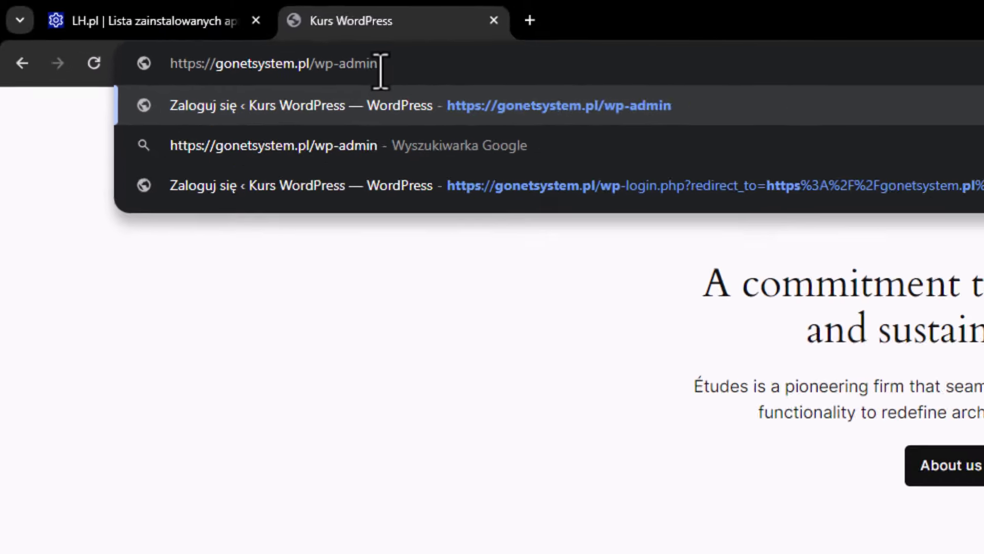
{"action": "key", "text": "Return"}
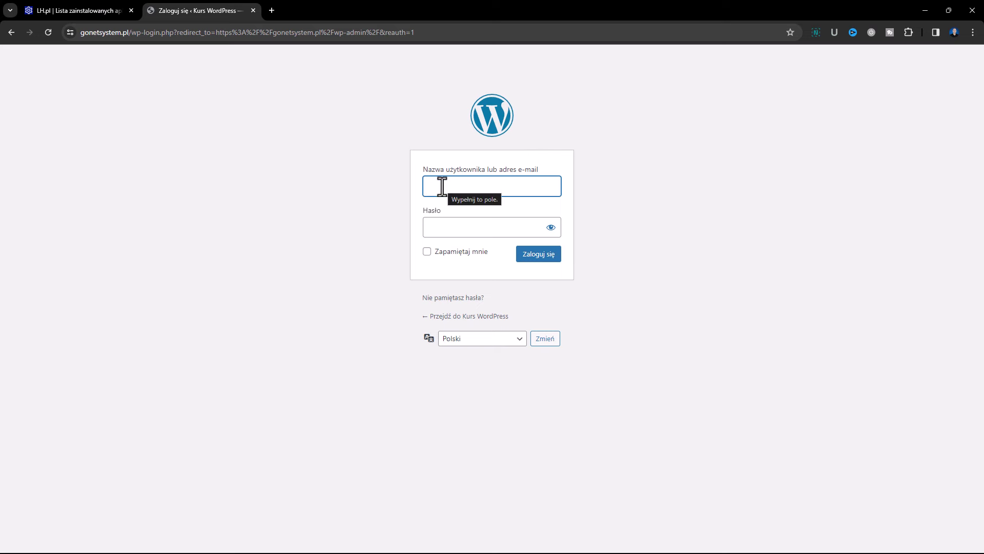
Step: Copy the administrator login from the installation details into the username field
{"action": "key", "text": "ctrl+shift+Tab"}
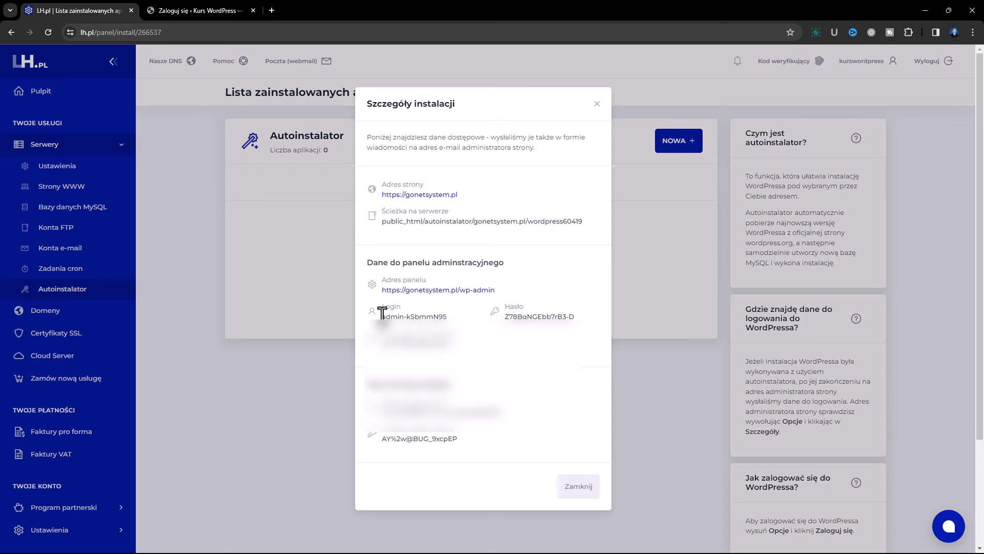
{"action": "left_click_drag", "start_coordinate": [383, 316], "coordinate": [448, 316]}
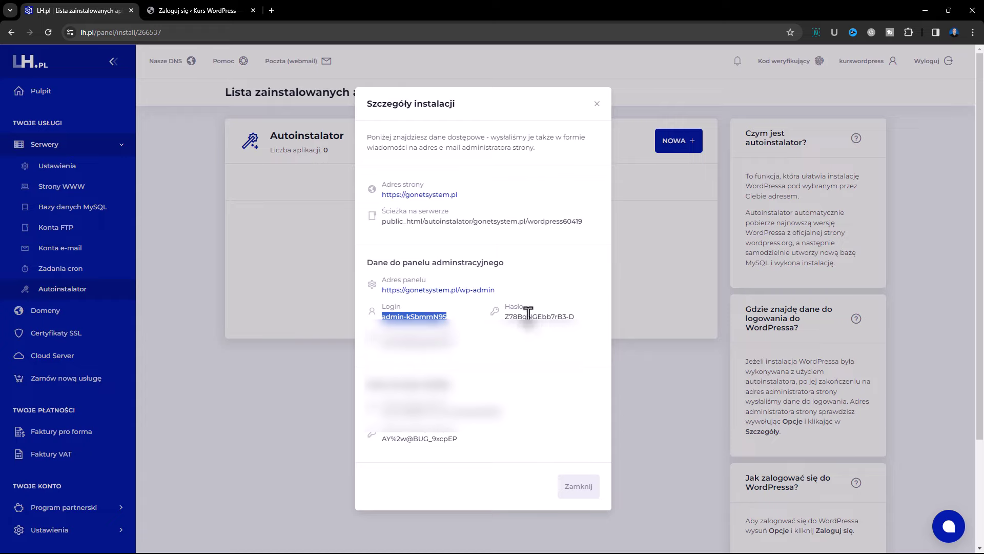
{"action": "key", "text": "ctrl+c"}
{"action": "left_click", "coordinate": [199, 10]}
{"action": "key", "text": "ctrl+v"}
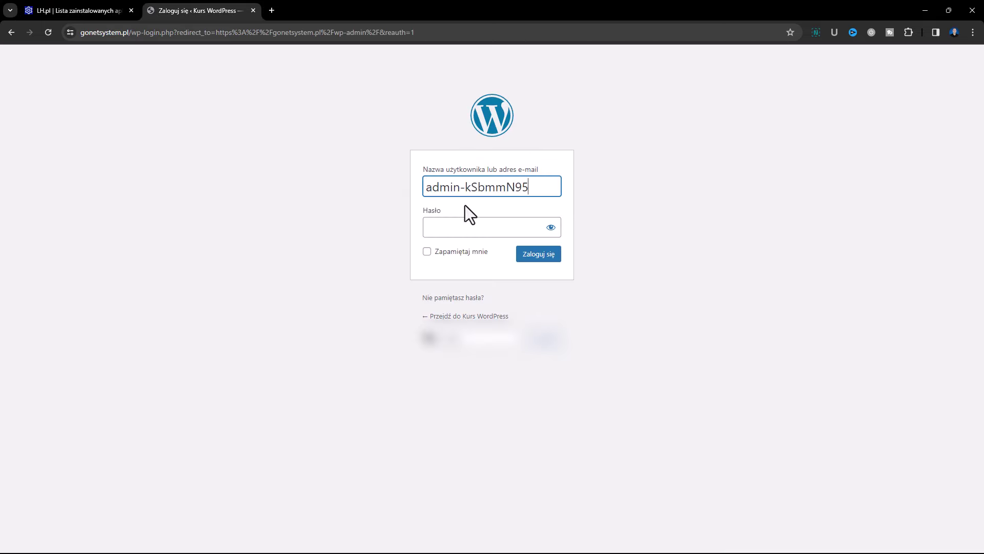
Step: Enter the generated administrator password and sign in to the dashboard
{"action": "left_click", "coordinate": [61, 10]}
{"action": "left_click_drag", "start_coordinate": [575, 316], "coordinate": [505, 317]}
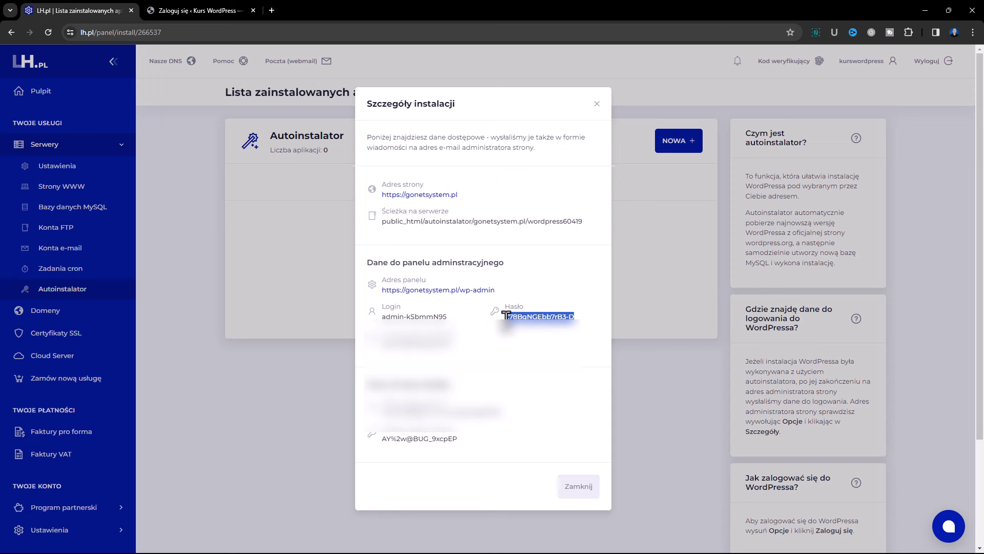
{"action": "left_click", "coordinate": [202, 5]}
{"action": "left_click", "coordinate": [484, 231]}
{"action": "key", "text": "ctrl+v"}
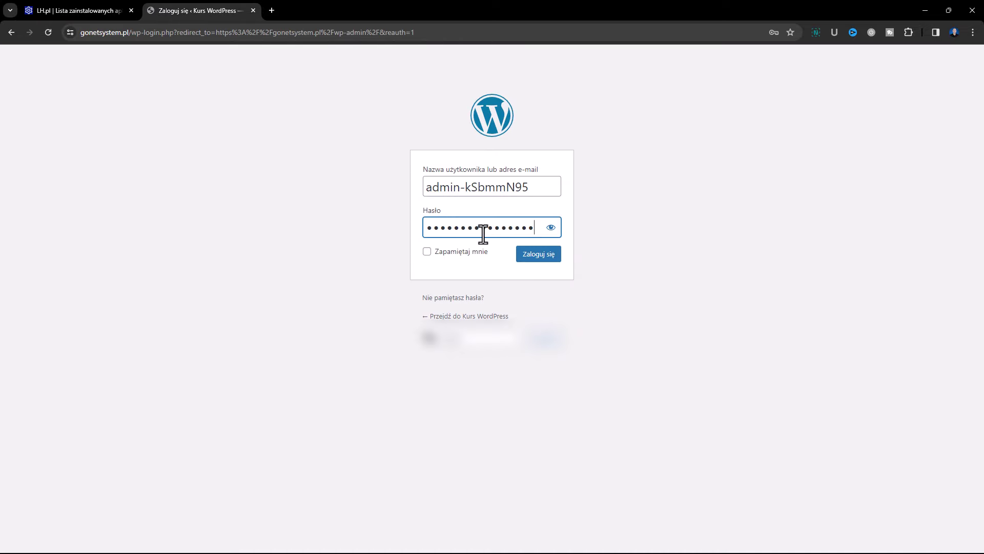
{"action": "left_click", "coordinate": [546, 261]}
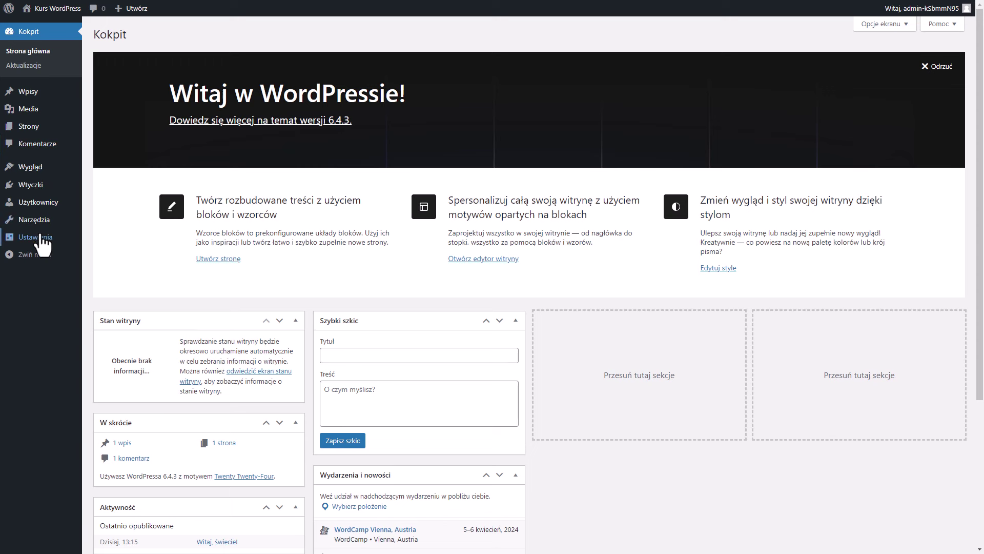
Step: Move the 'Witaj, świecie!' post to Kosz, then delete it permanently from the trash
{"action": "mouse_move", "coordinate": [42, 238]}
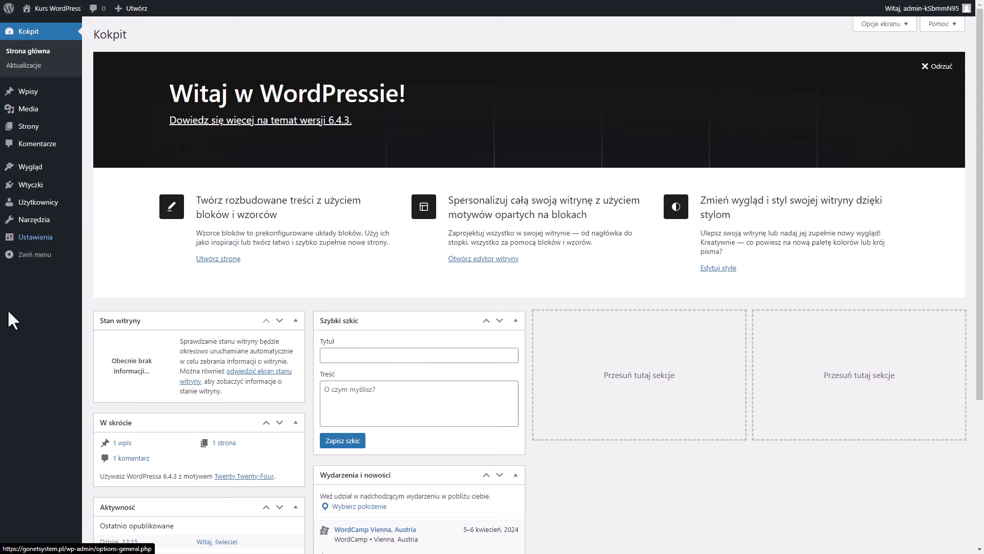
{"action": "left_click", "coordinate": [35, 98]}
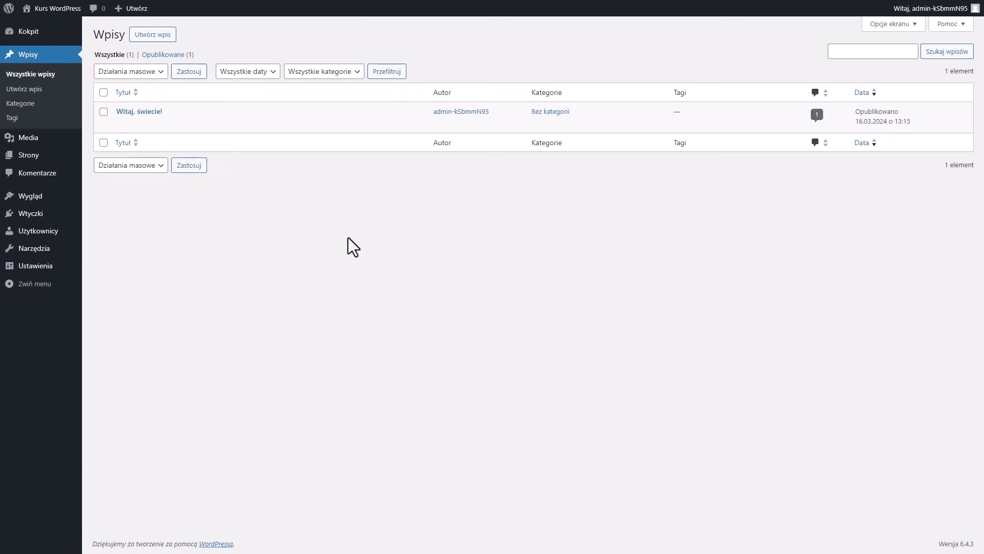
{"action": "mouse_move", "coordinate": [202, 112]}
{"action": "mouse_move", "coordinate": [180, 123]}
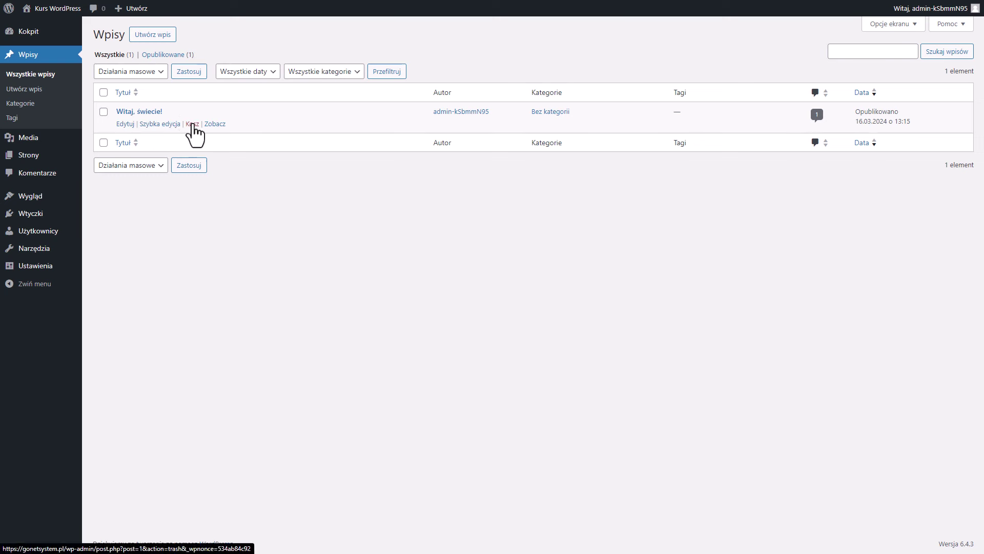
{"action": "left_click", "coordinate": [193, 124]}
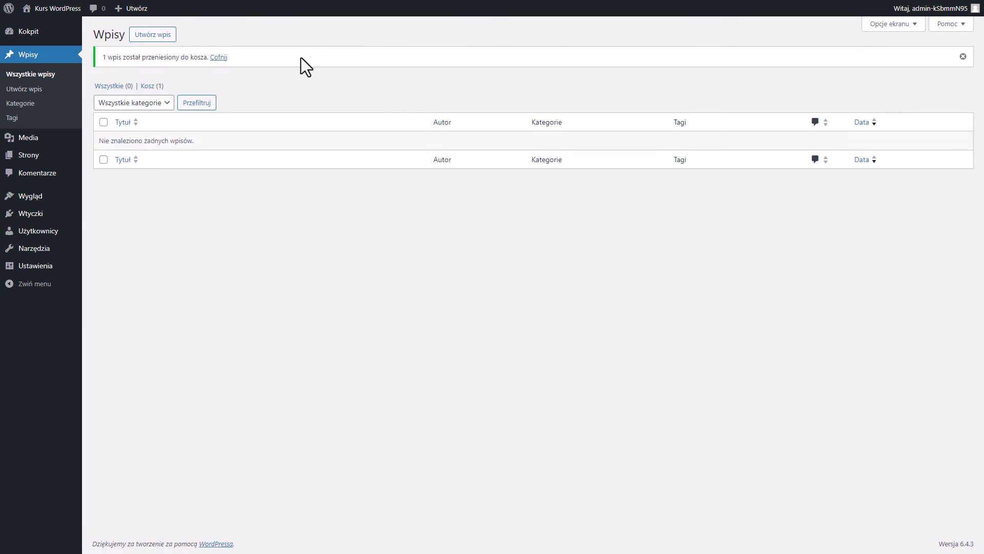
{"action": "left_click", "coordinate": [149, 86]}
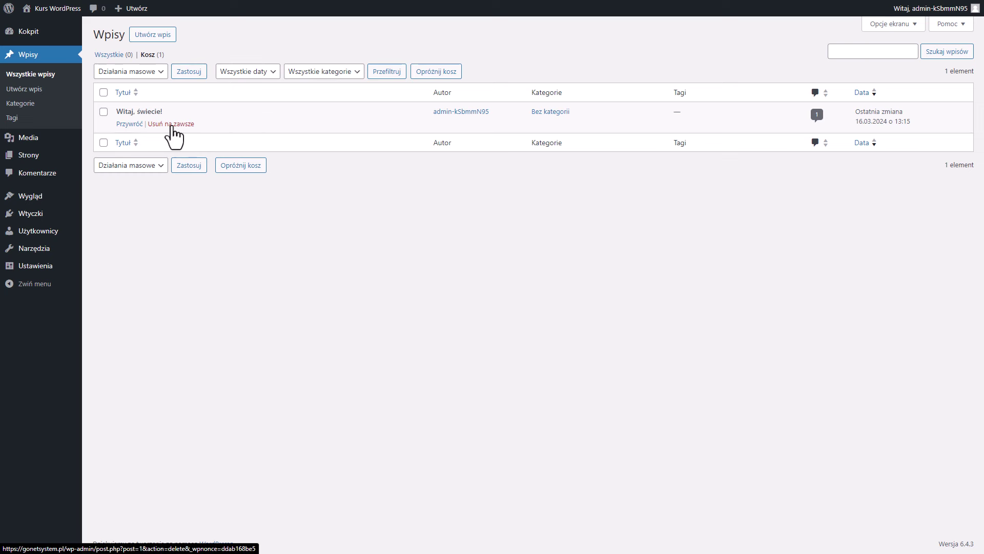
{"action": "left_click", "coordinate": [171, 125]}
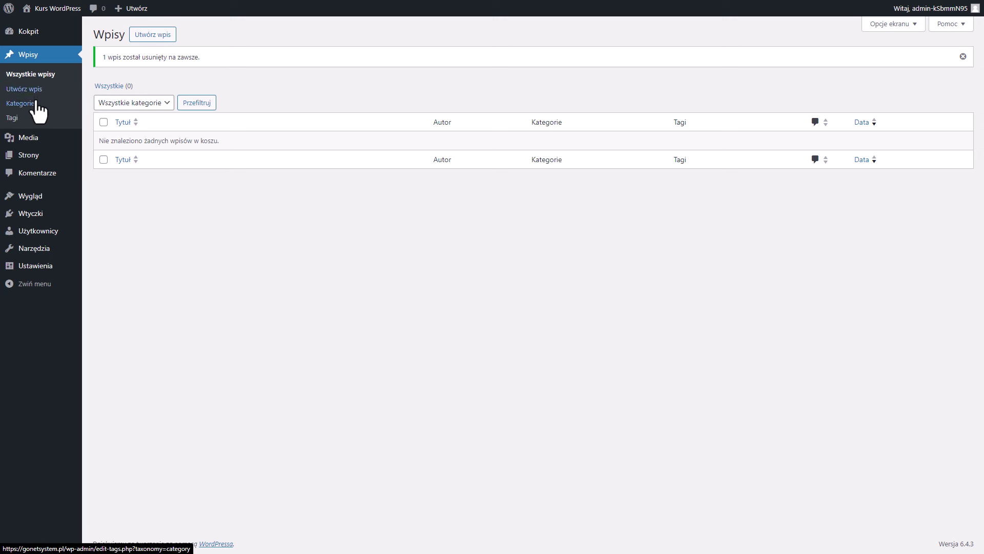
Step: Look through Media, Strony and Komentarze, then go to Ustawienia ogólne
{"action": "left_click", "coordinate": [46, 144]}
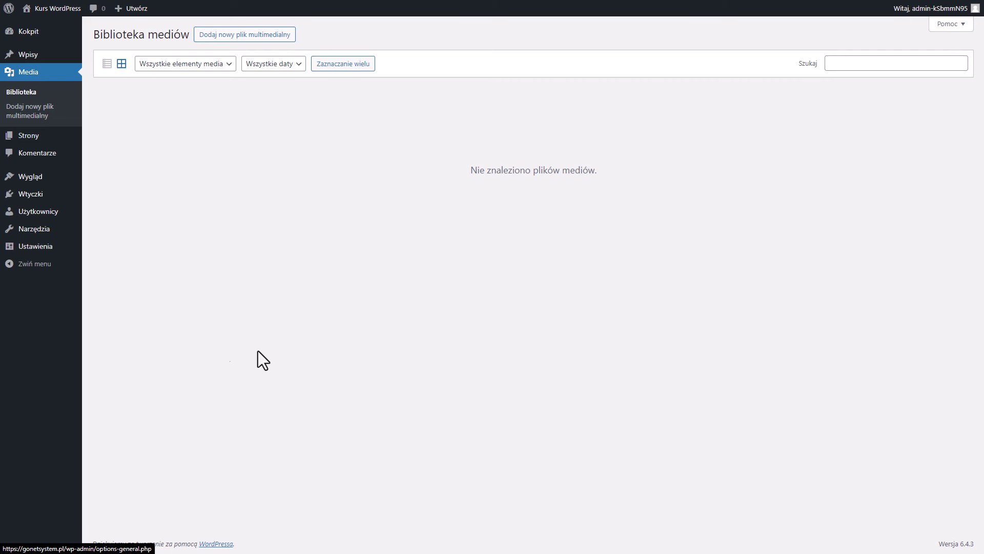
{"action": "left_click", "coordinate": [40, 138]}
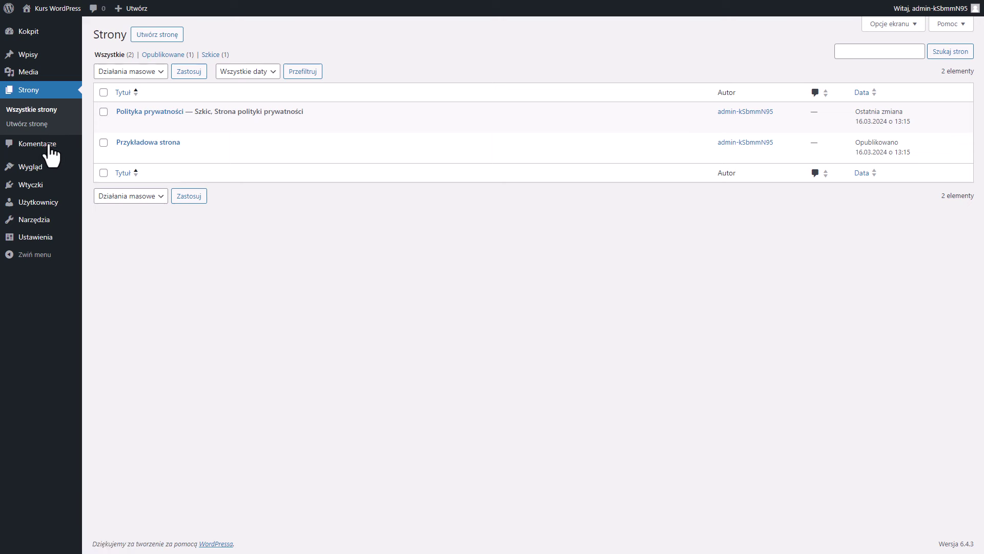
{"action": "left_click", "coordinate": [47, 143]}
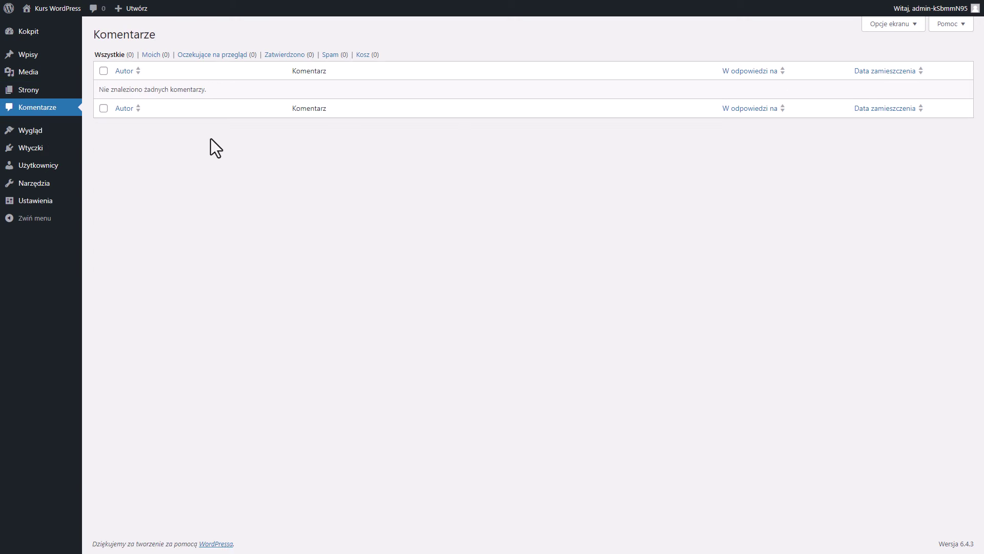
{"action": "mouse_move", "coordinate": [49, 136]}
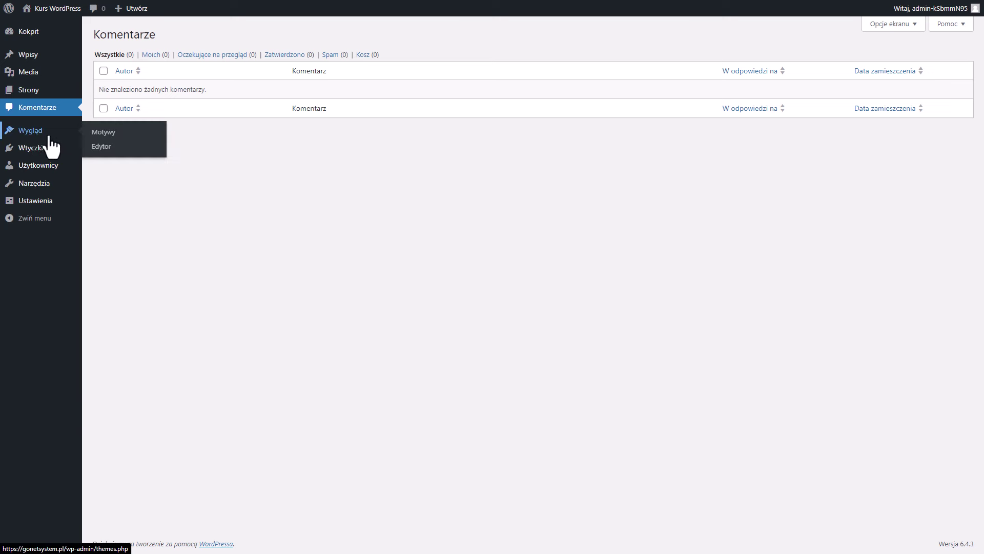
{"action": "mouse_move", "coordinate": [58, 173]}
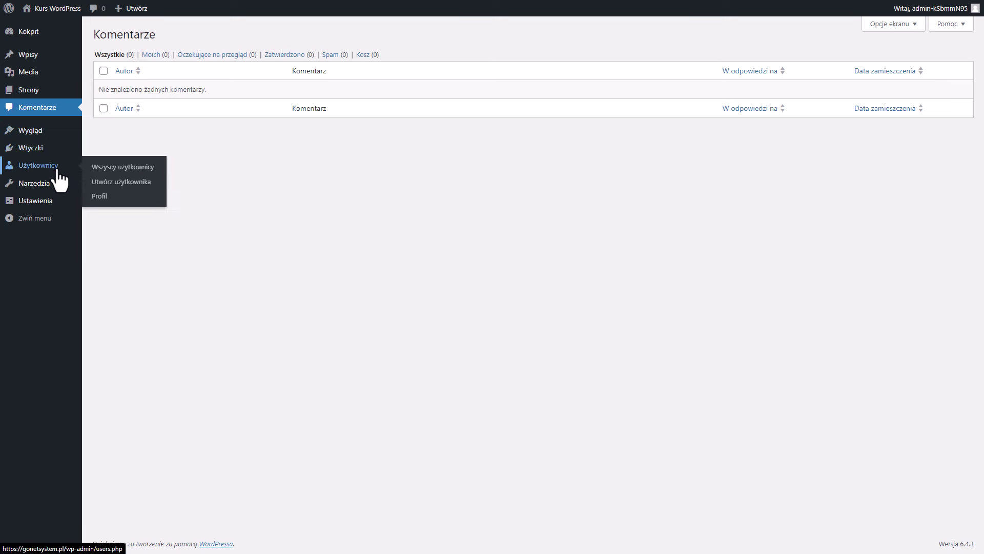
{"action": "left_click", "coordinate": [51, 201]}
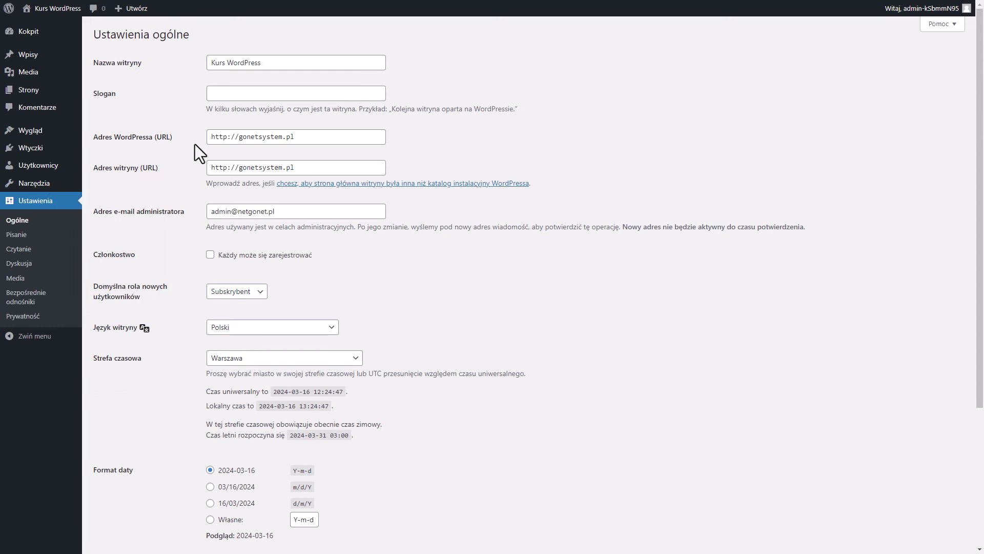
{"action": "left_click", "coordinate": [227, 136]}
{"action": "type", "text": "s"}
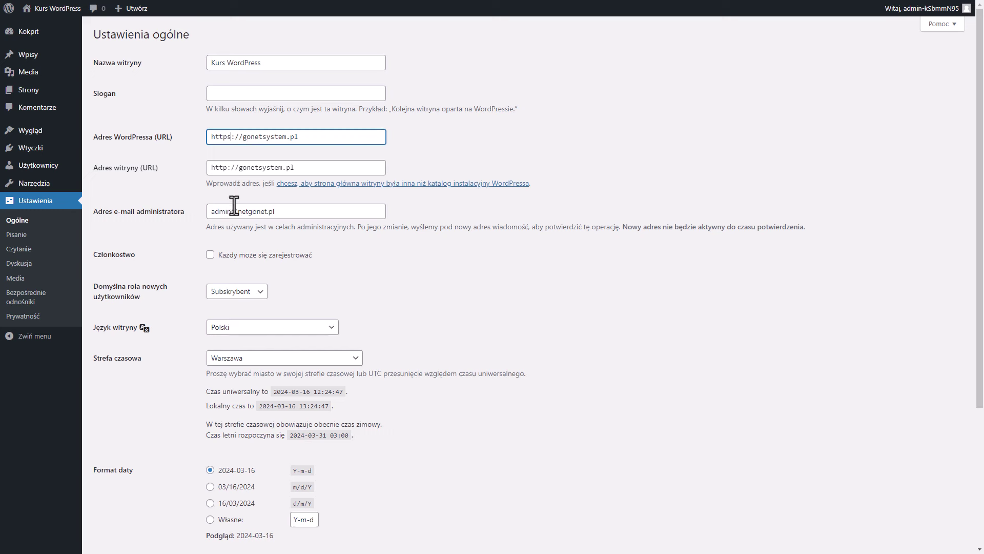
{"action": "left_click", "coordinate": [227, 167]}
{"action": "type", "text": "s"}
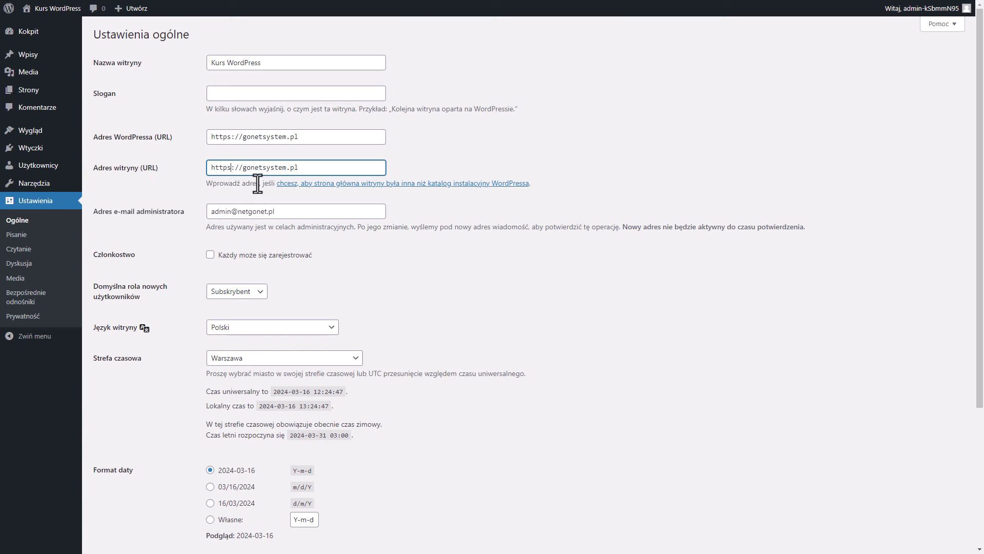
{"action": "scroll", "coordinate": [262, 163], "scroll_direction": "down", "scroll_amount": 4}
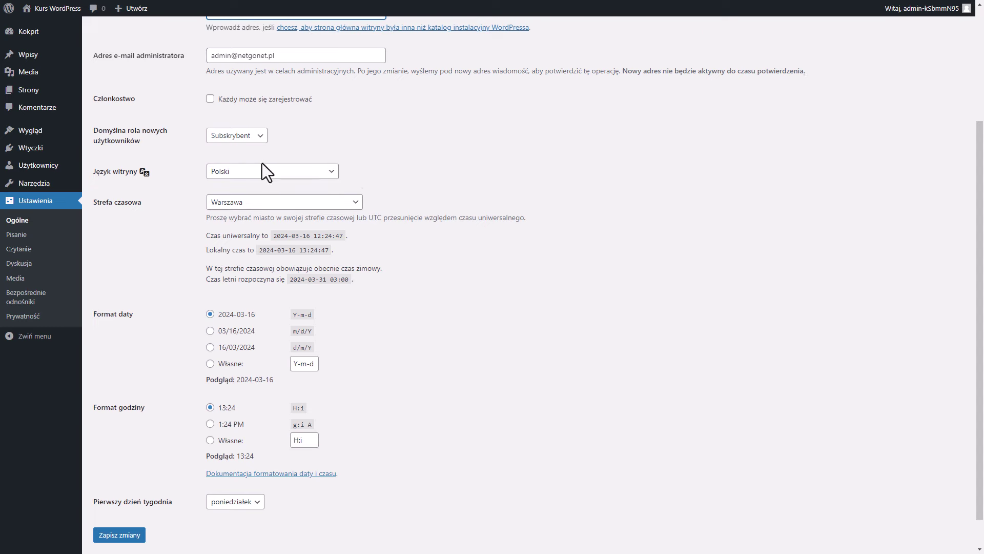
{"action": "left_click", "coordinate": [119, 500]}
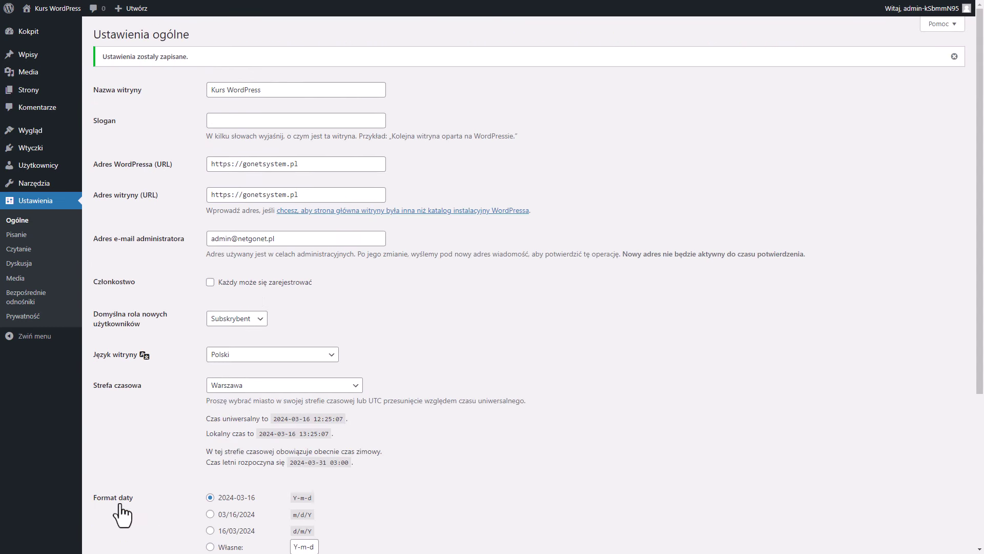
{"action": "left_click", "coordinate": [18, 248]}
{"action": "left_click", "coordinate": [29, 303]}
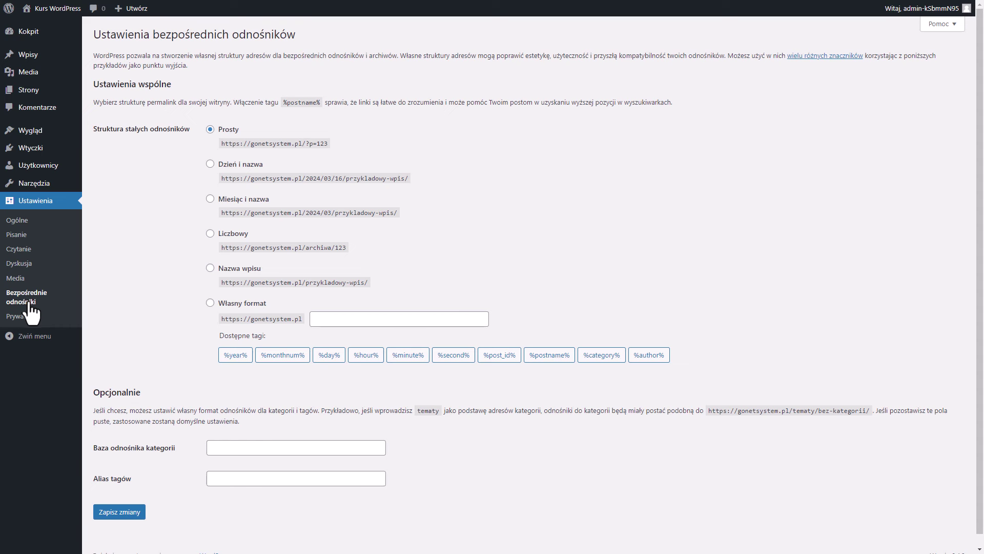
Step: Choose the Nazwa wpisu (/%postname%/) permalink structure and save changes
{"action": "left_click", "coordinate": [210, 268]}
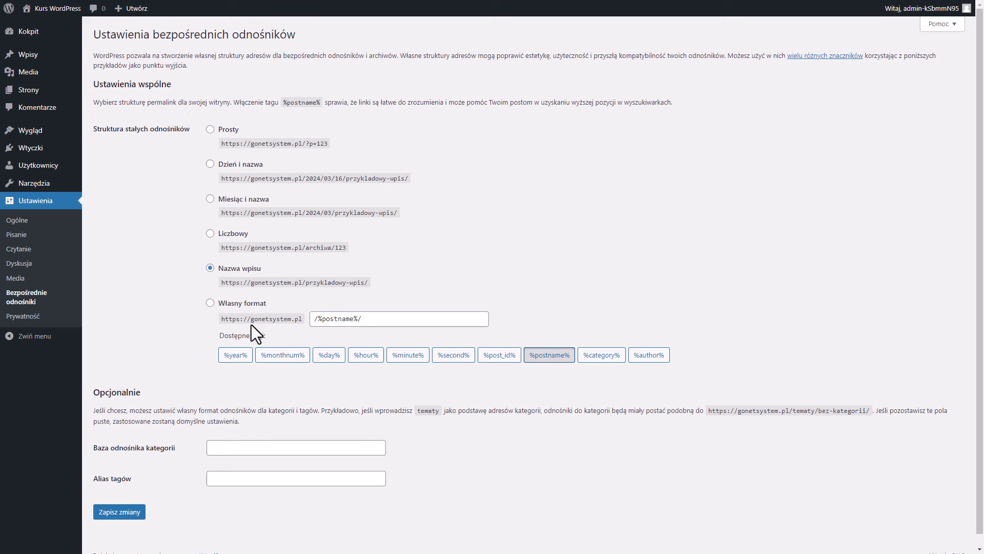
{"action": "left_click_drag", "start_coordinate": [251, 318], "coordinate": [297, 325]}
{"action": "left_click", "coordinate": [313, 322]}
{"action": "left_click", "coordinate": [137, 517]}
Step: Bulk-delete the Akismet Anti-spam and Hello Dolly plugins from the Wtyczki page
{"action": "left_click", "coordinate": [36, 149]}
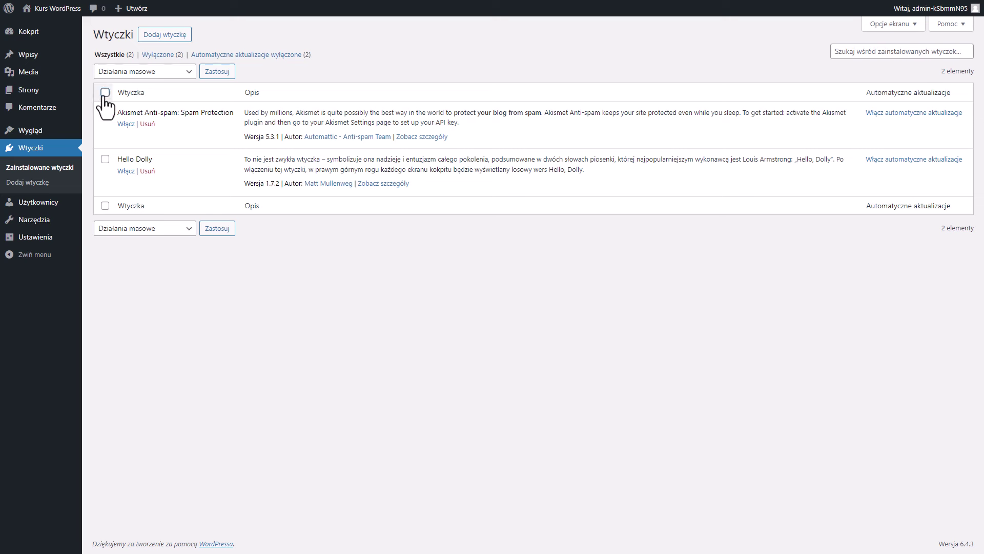
{"action": "left_click", "coordinate": [134, 77]}
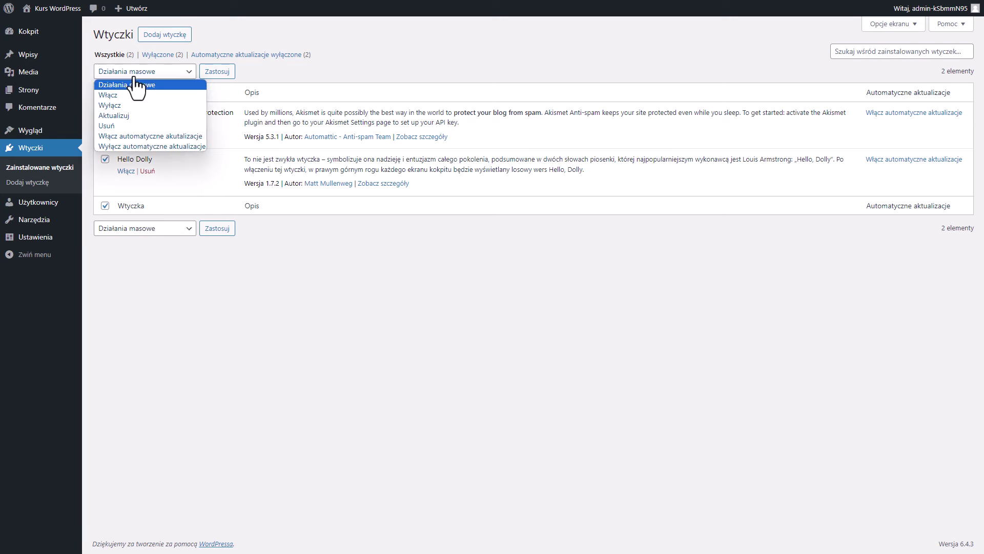
{"action": "left_click", "coordinate": [128, 128]}
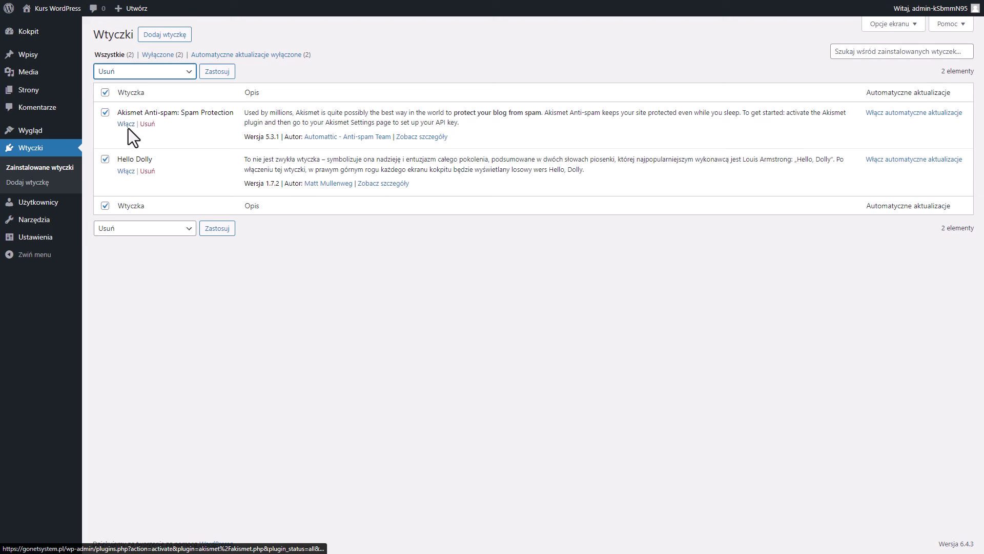
{"action": "left_click", "coordinate": [217, 72]}
{"action": "key", "text": "Return"}
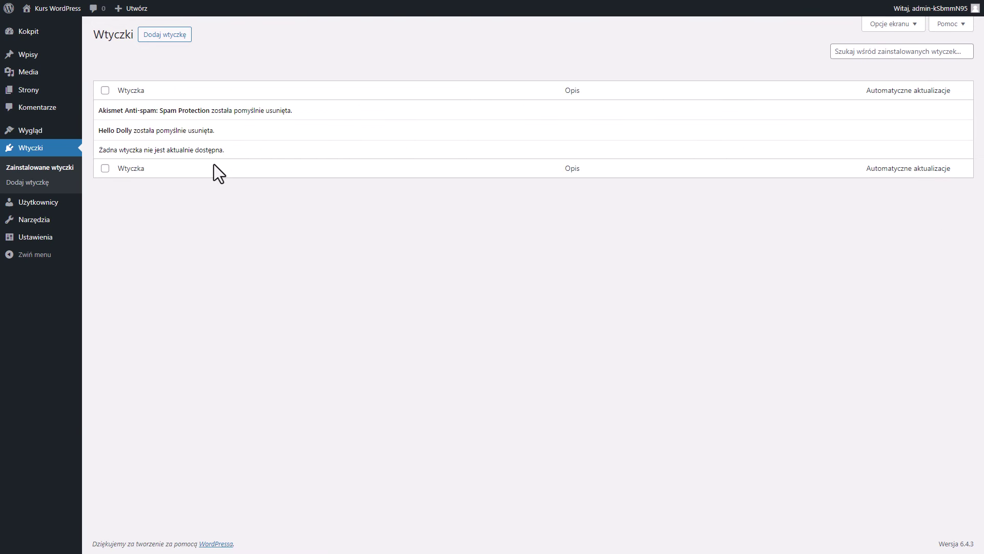
Step: Search for 'htaccess File Editor', then install and activate WP Htaccess Editor
{"action": "left_click", "coordinate": [166, 35]}
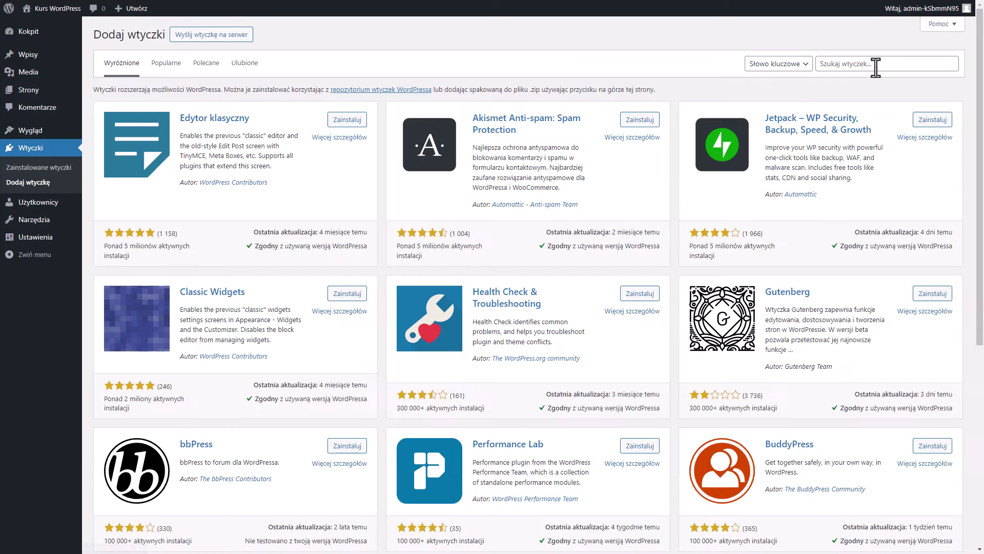
{"action": "left_click", "coordinate": [876, 67]}
{"action": "type", "text": "htaccess File Editor"}
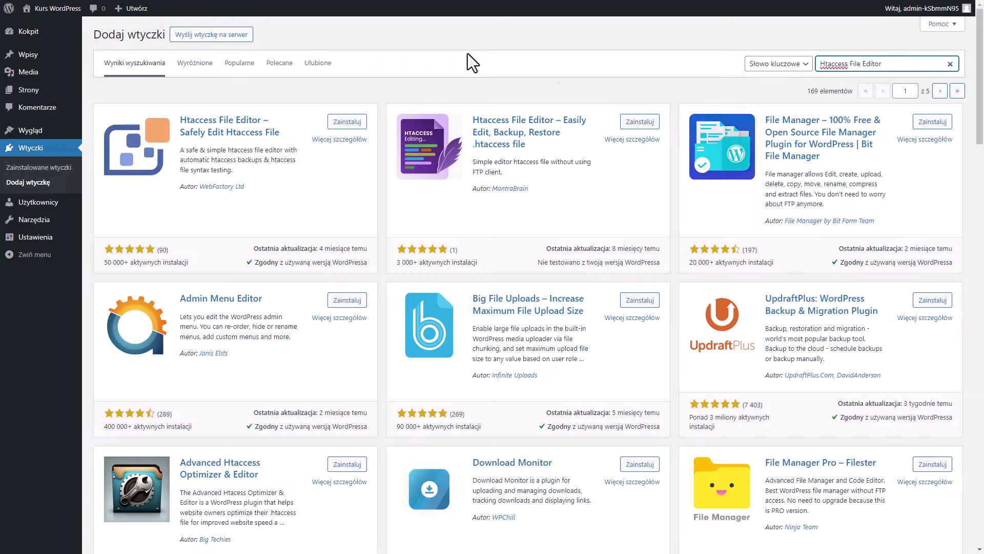
{"action": "left_click", "coordinate": [352, 125]}
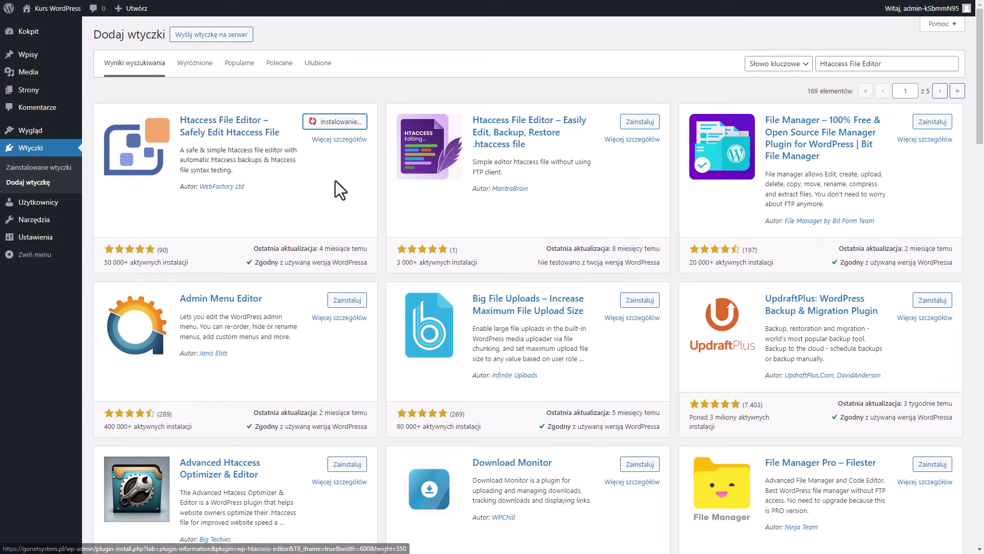
{"action": "left_click", "coordinate": [336, 122]}
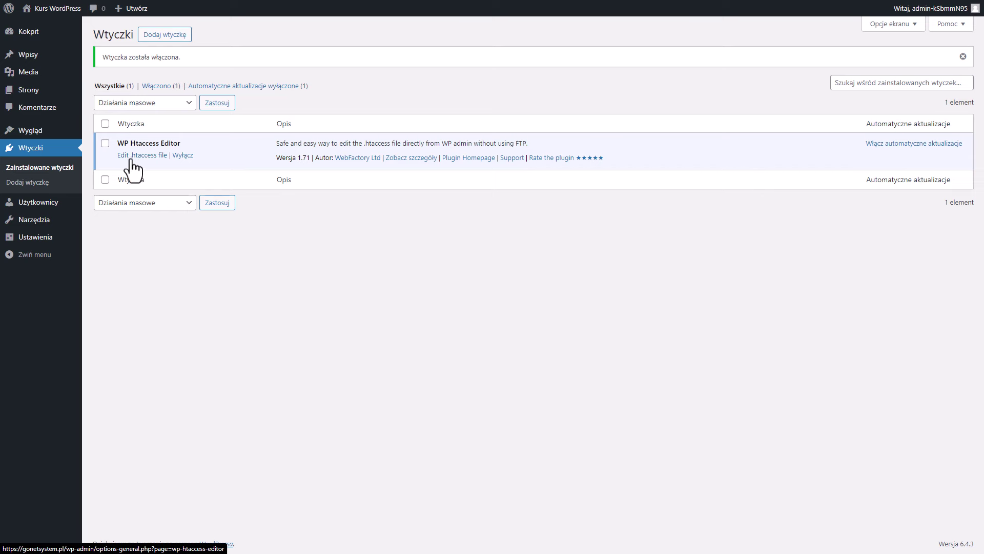
Step: Open the WP Htaccess Editor and accept its warning to enable editing
{"action": "left_click", "coordinate": [149, 157]}
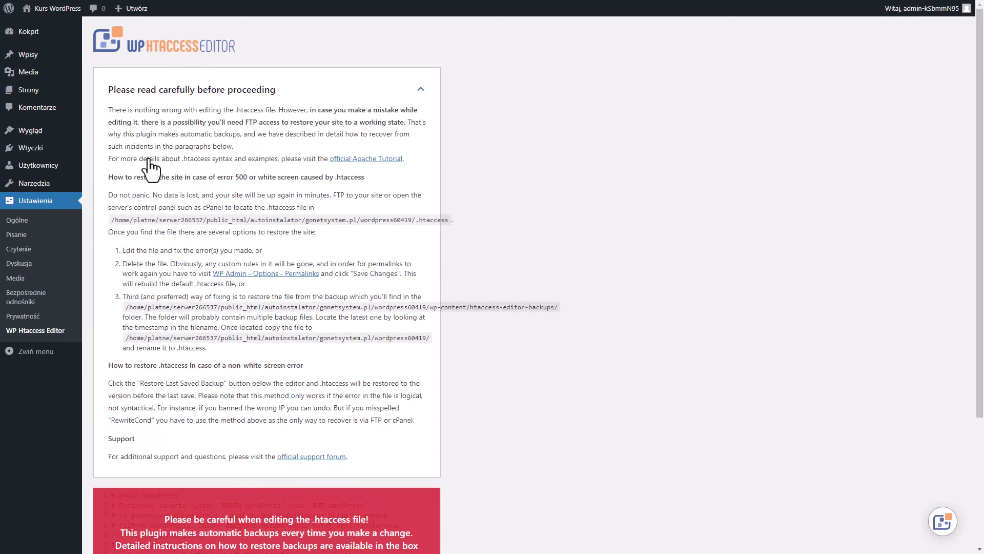
{"action": "scroll", "coordinate": [266, 103], "scroll_direction": "down", "scroll_amount": 5}
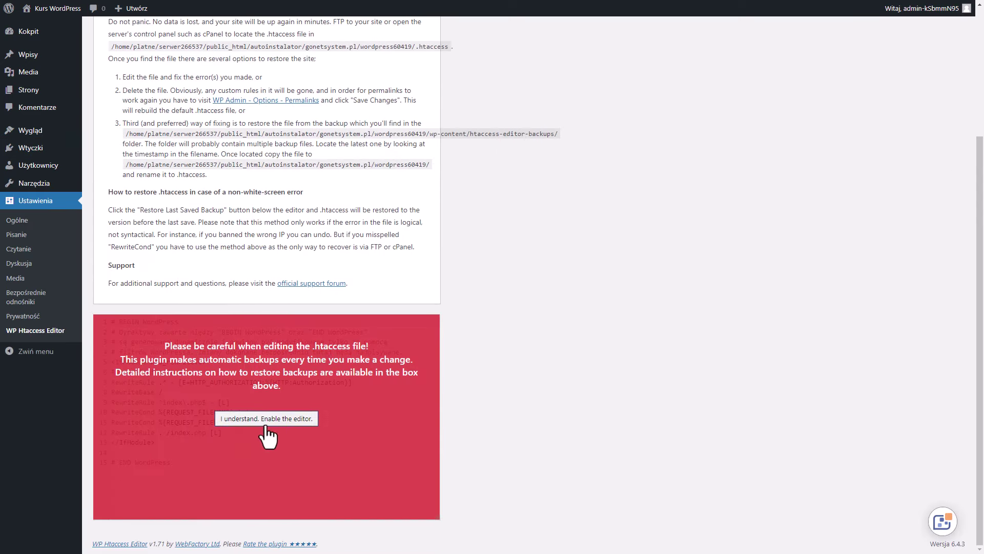
{"action": "left_click", "coordinate": [263, 419]}
Step: Copy the three-line HTTPS redirect code from the SSL article, paste it atop .htaccess, and save
{"action": "key", "text": "F11"}
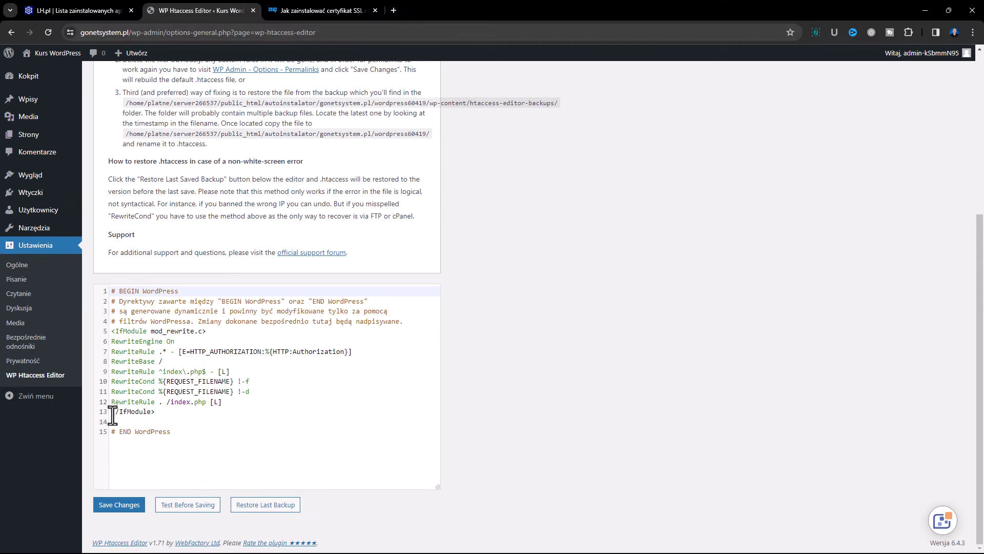
{"action": "left_click", "coordinate": [290, 10]}
{"action": "left_click_drag", "start_coordinate": [473, 318], "coordinate": [235, 299]}
{"action": "key", "text": "ctrl+c"}
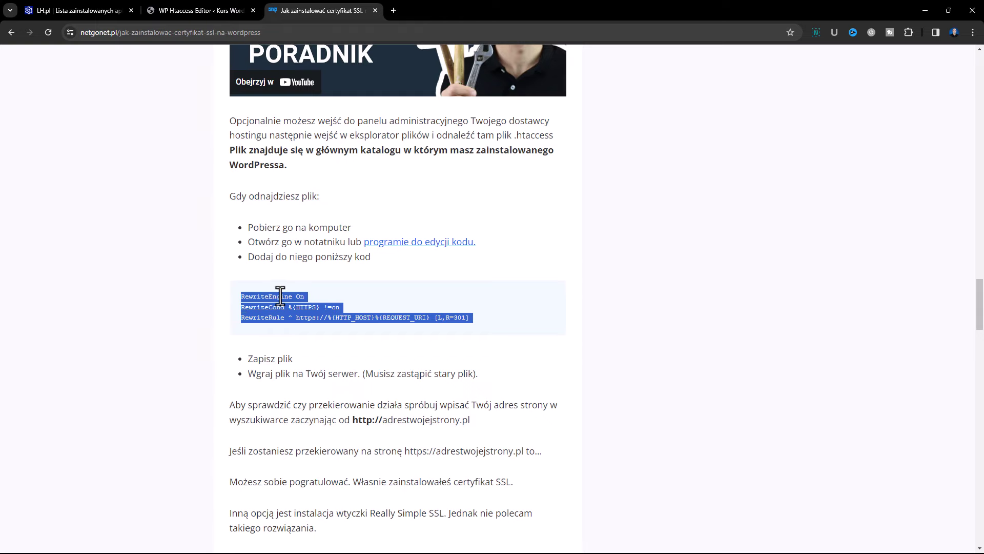
{"action": "left_click", "coordinate": [205, 2]}
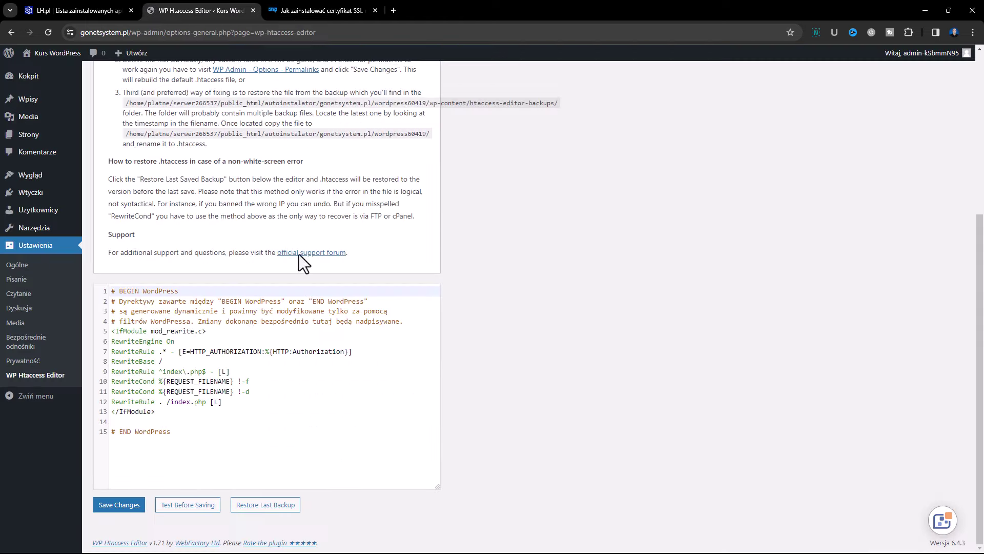
{"action": "left_click", "coordinate": [112, 291]}
{"action": "key", "text": "Return"}
{"action": "key", "text": "Up"}
{"action": "key", "text": "ctrl+v"}
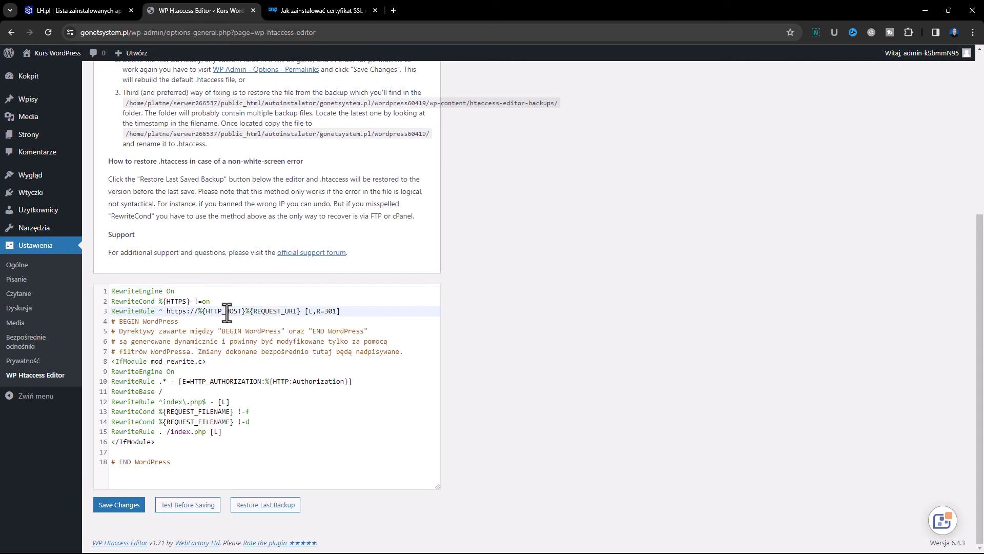
{"action": "left_click", "coordinate": [135, 505]}
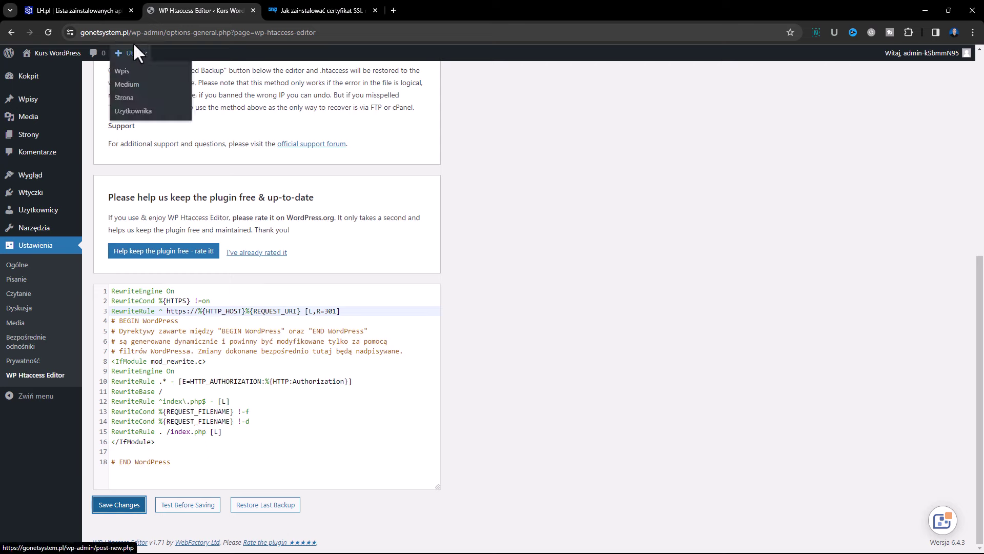
Step: Load gonetsystem.pl over plain http in a new tab, then return to the Wtyczki list
{"action": "left_click_drag", "start_coordinate": [129, 32], "coordinate": [80, 32]}
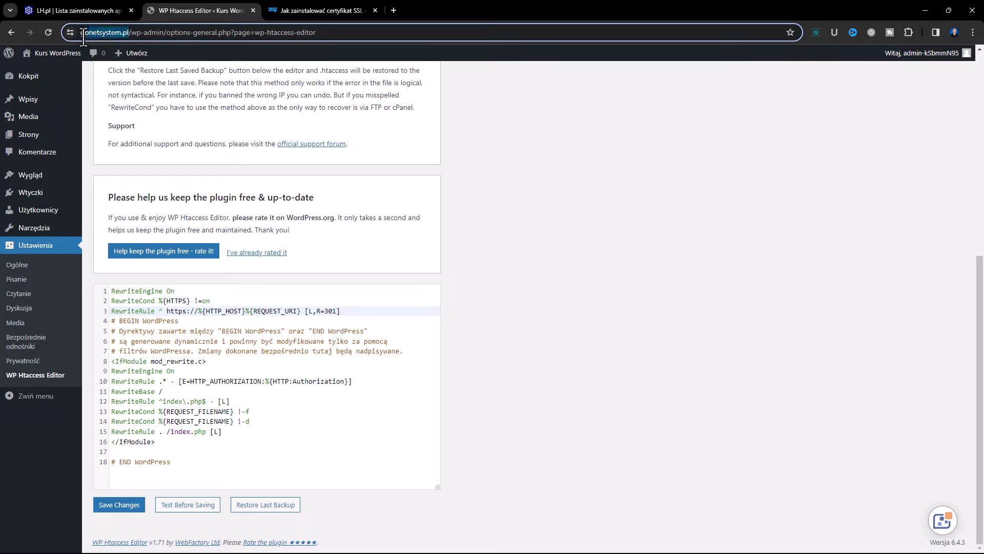
{"action": "key", "text": "alt+Return"}
{"action": "left_click", "coordinate": [78, 31]}
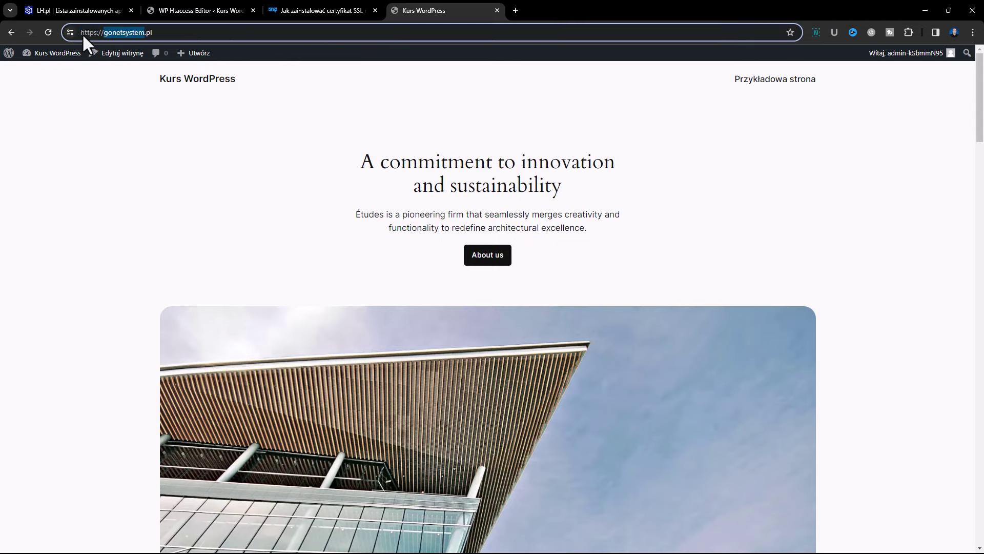
{"action": "left_click", "coordinate": [97, 32]}
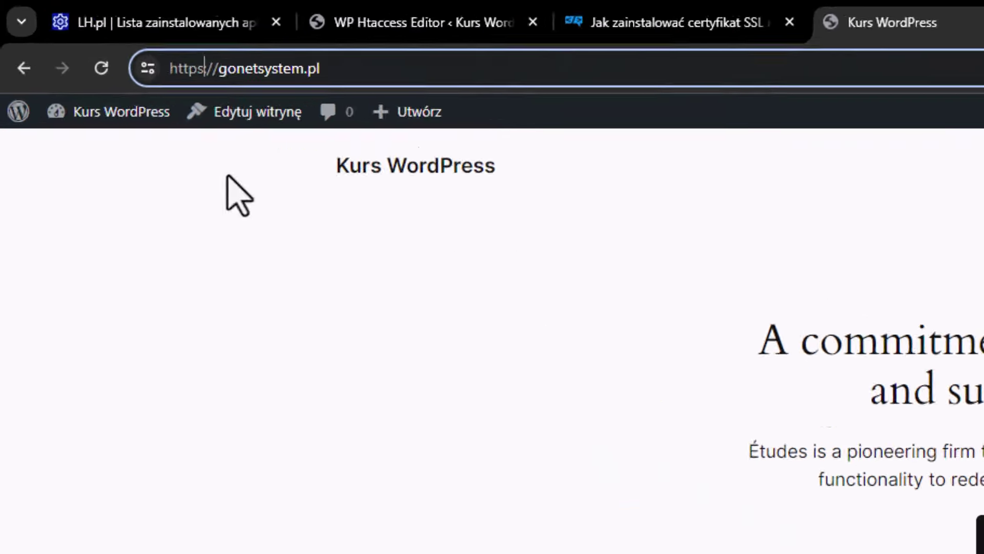
{"action": "key", "text": "BackSpace"}
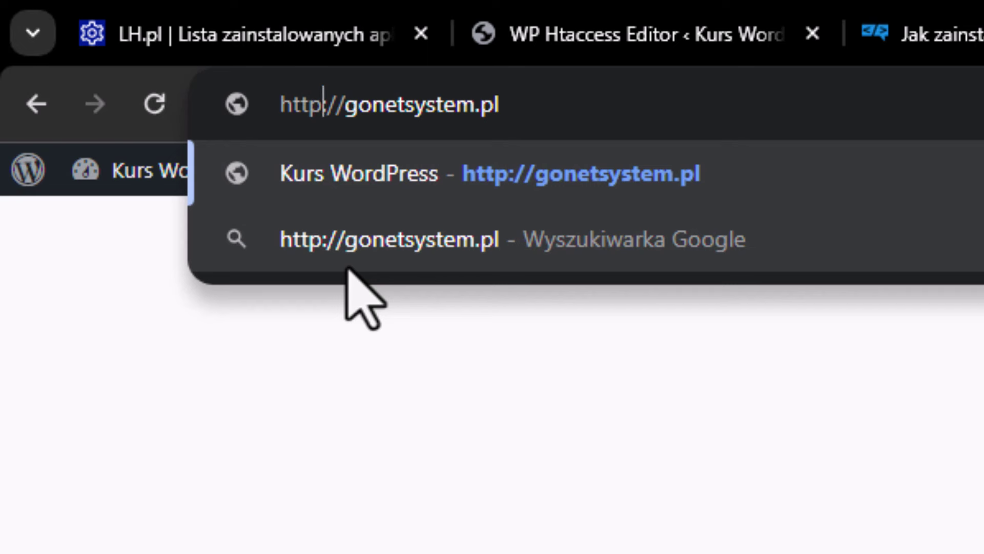
{"action": "key", "text": "Return"}
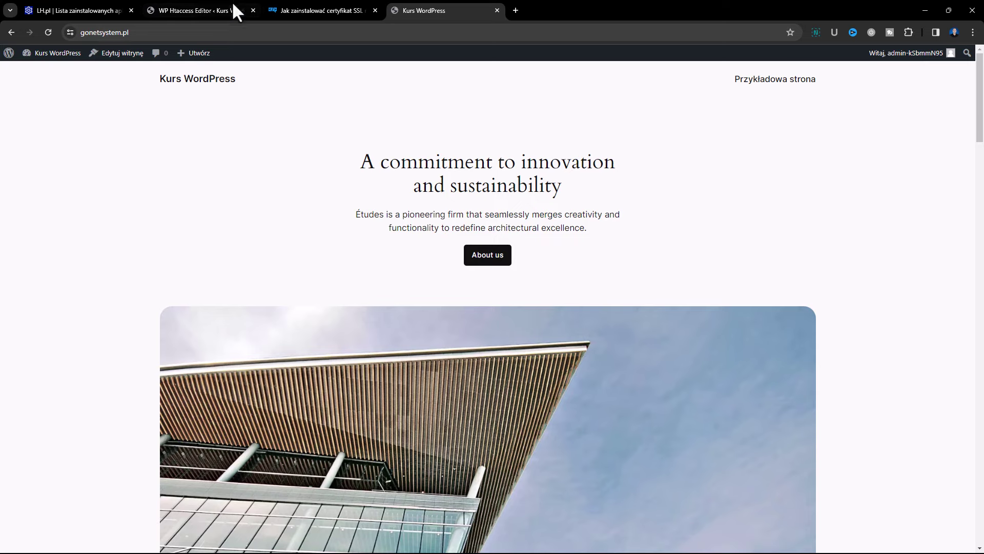
{"action": "left_click", "coordinate": [219, 9]}
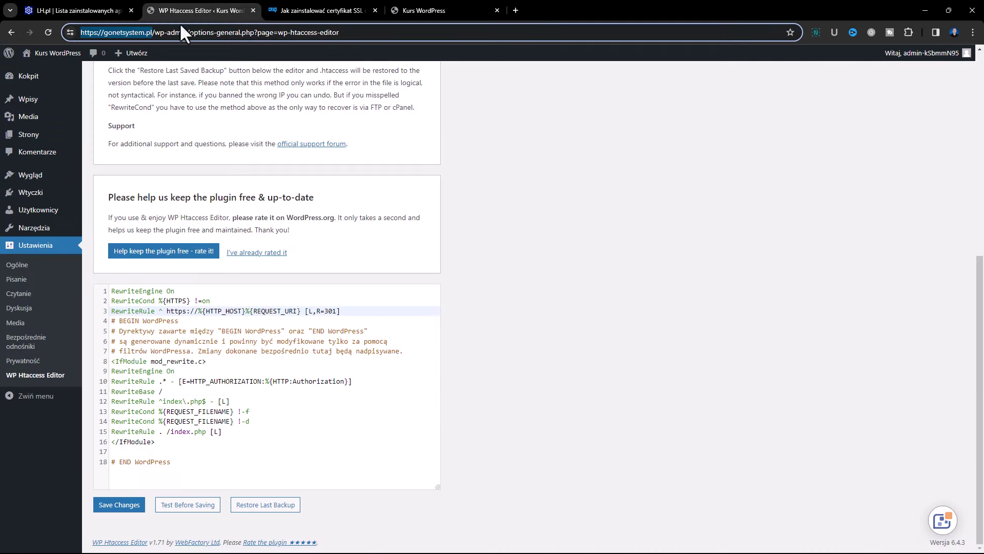
{"action": "left_click", "coordinate": [55, 195]}
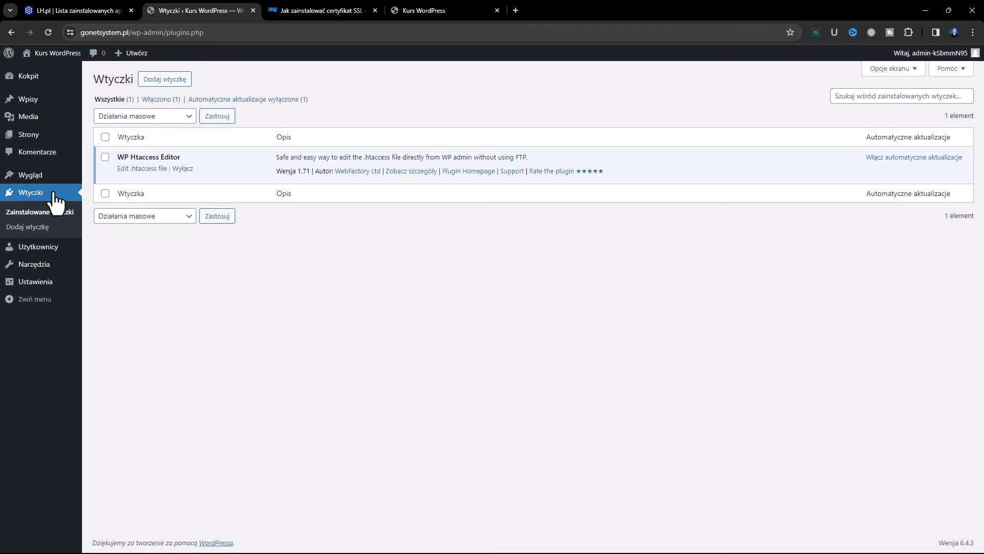
Step: Deactivate WP Htaccess Editor and delete it, confirming with OK
{"action": "left_click", "coordinate": [183, 169]}
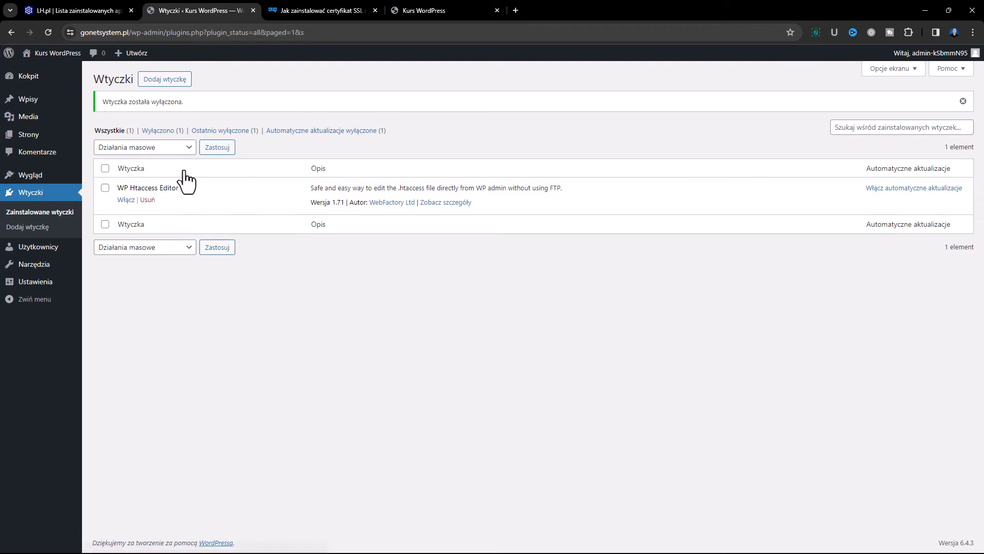
{"action": "left_click", "coordinate": [147, 199]}
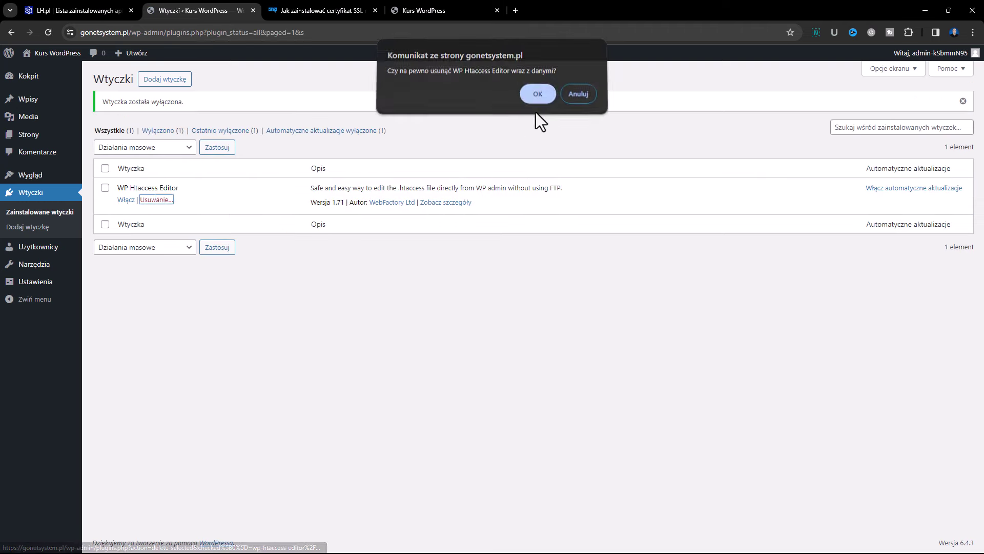
{"action": "left_click", "coordinate": [537, 94]}
{"action": "key", "text": "F11"}
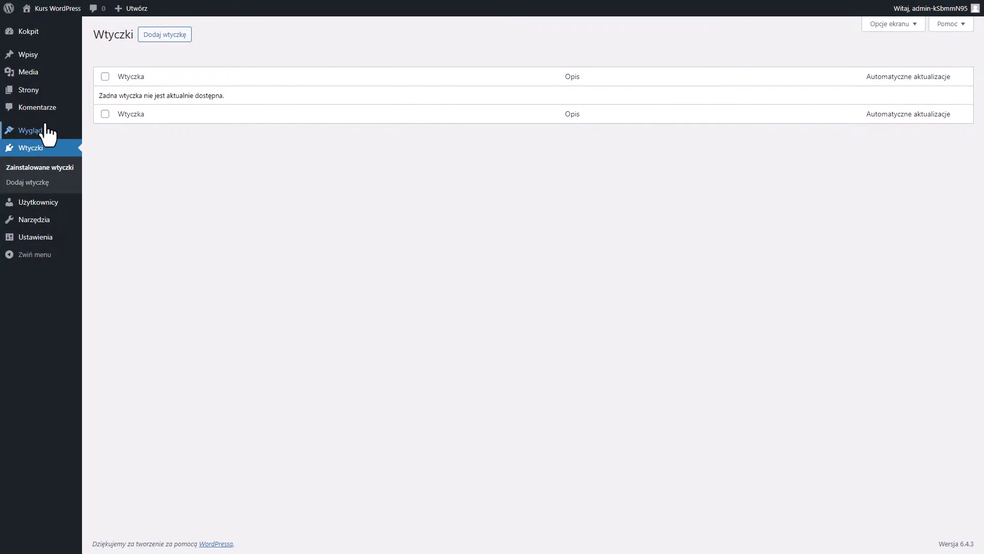
Step: Delete the Twenty Twenty-Three theme from Wygląd > Motywy
{"action": "mouse_move", "coordinate": [45, 132]}
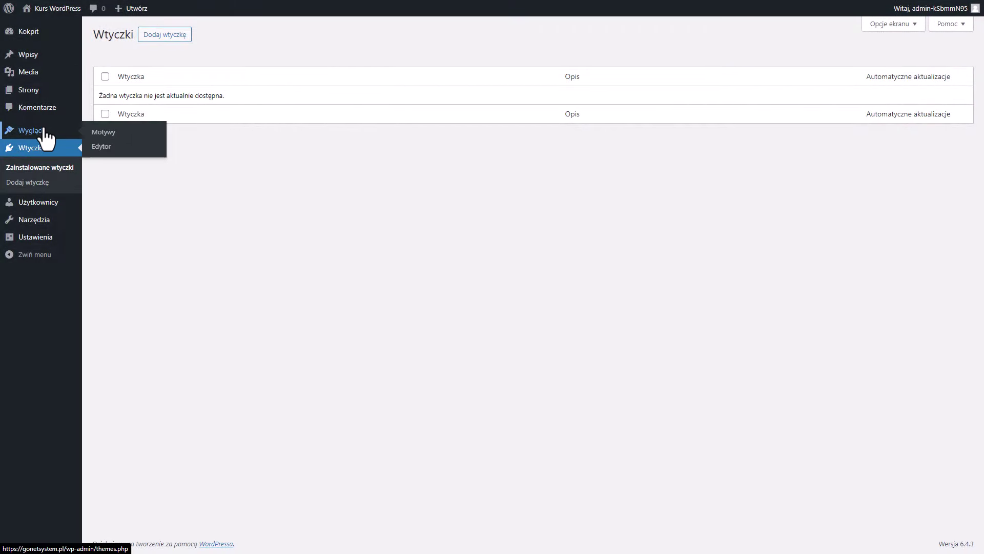
{"action": "left_click", "coordinate": [105, 133]}
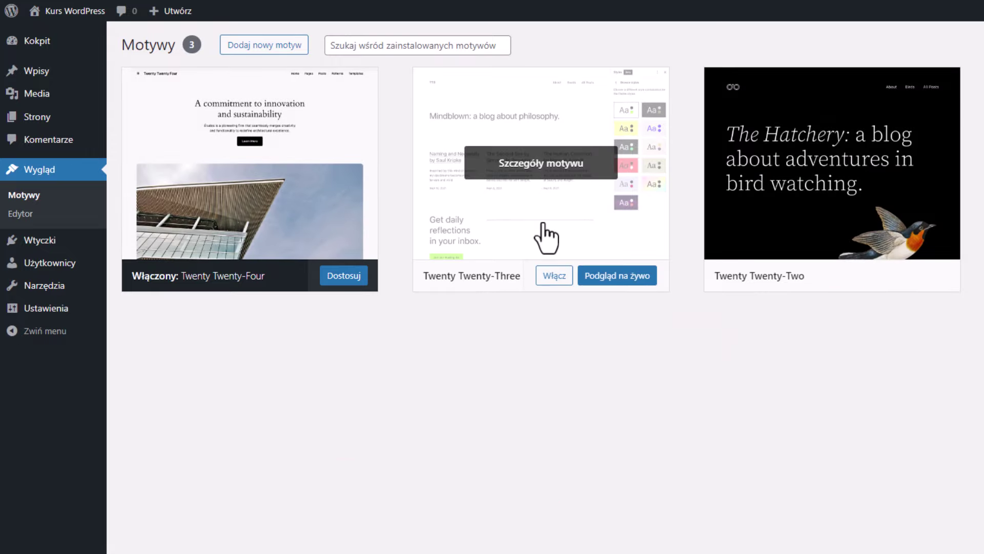
{"action": "left_click", "coordinate": [547, 235]}
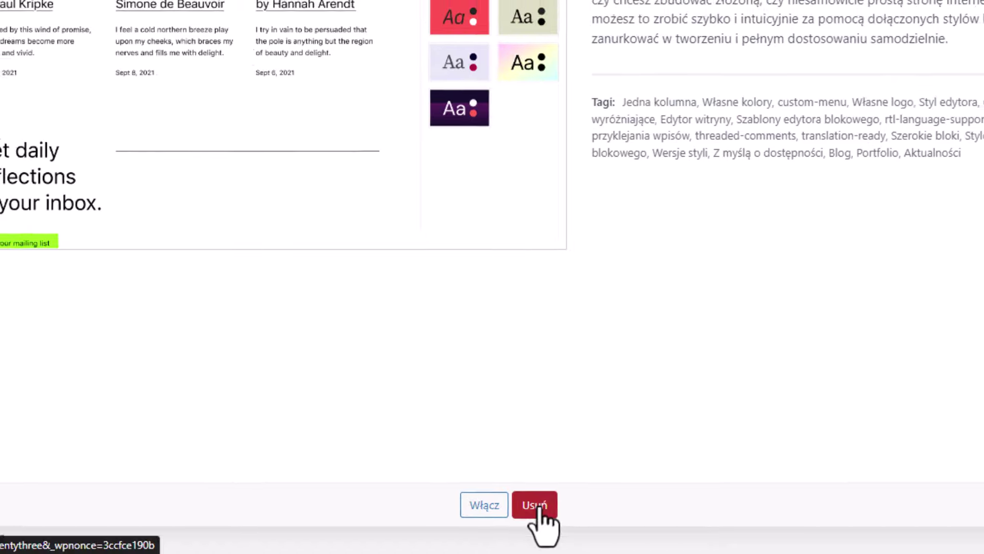
{"action": "left_click", "coordinate": [535, 504]}
{"action": "left_click", "coordinate": [533, 10]}
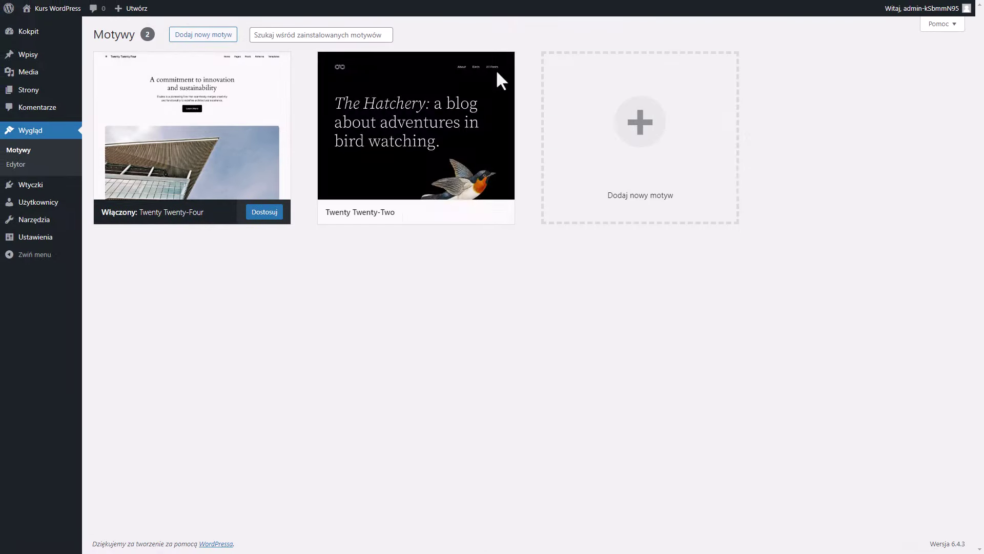
Step: Delete the Twenty Twenty-Two theme, confirming the removal
{"action": "left_click", "coordinate": [508, 102]}
{"action": "left_click", "coordinate": [548, 525]}
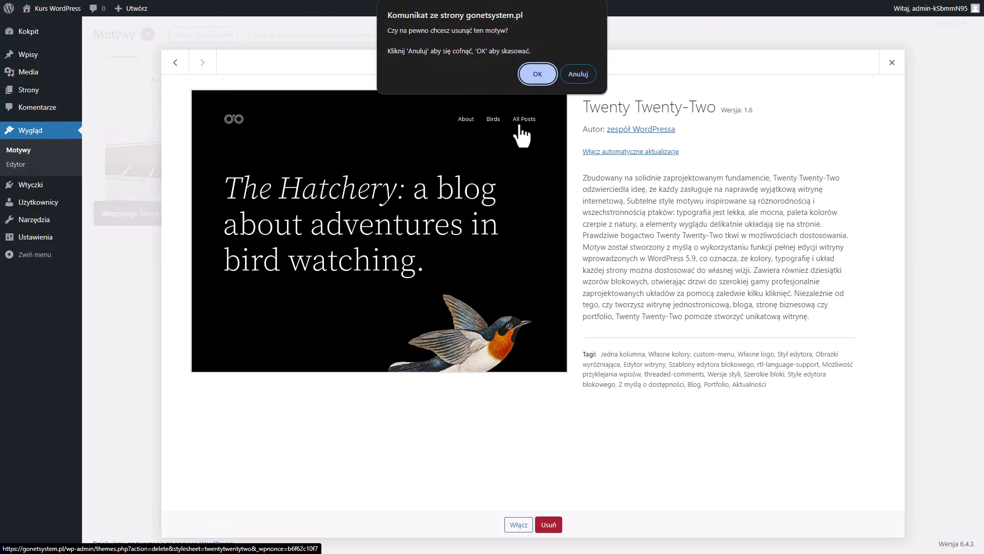
{"action": "key", "text": "Return"}
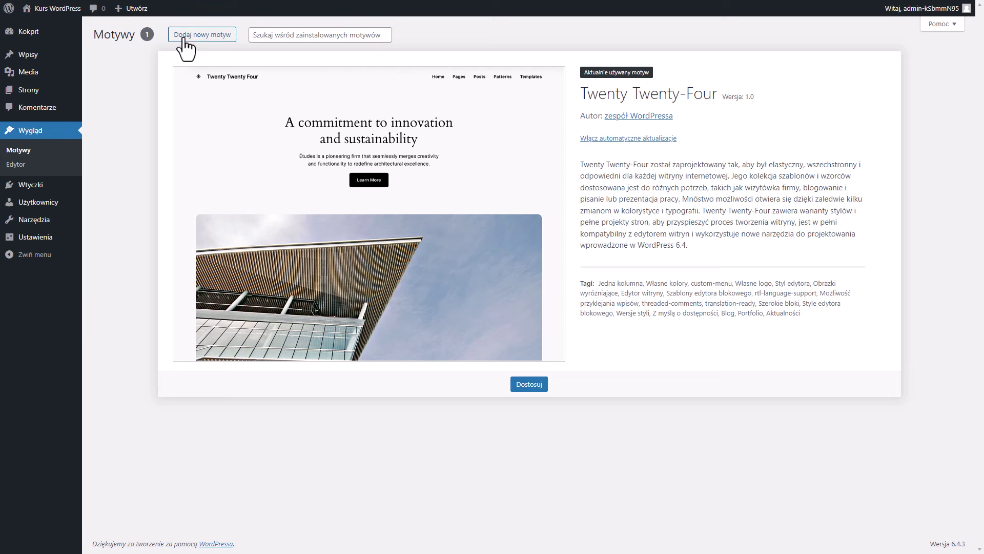
Step: Search the theme directory for Astra, install it and activate it
{"action": "left_click", "coordinate": [223, 35]}
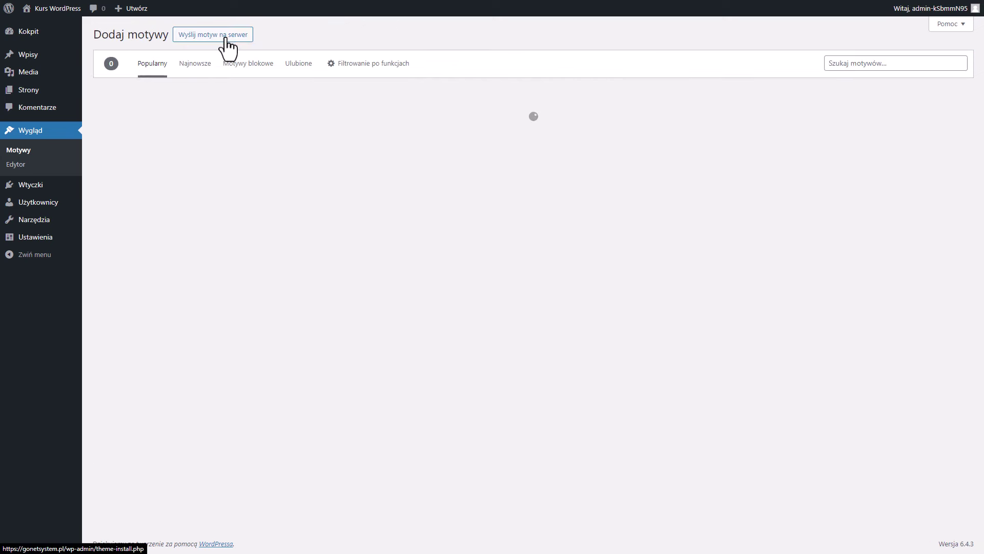
{"action": "left_click", "coordinate": [835, 65]}
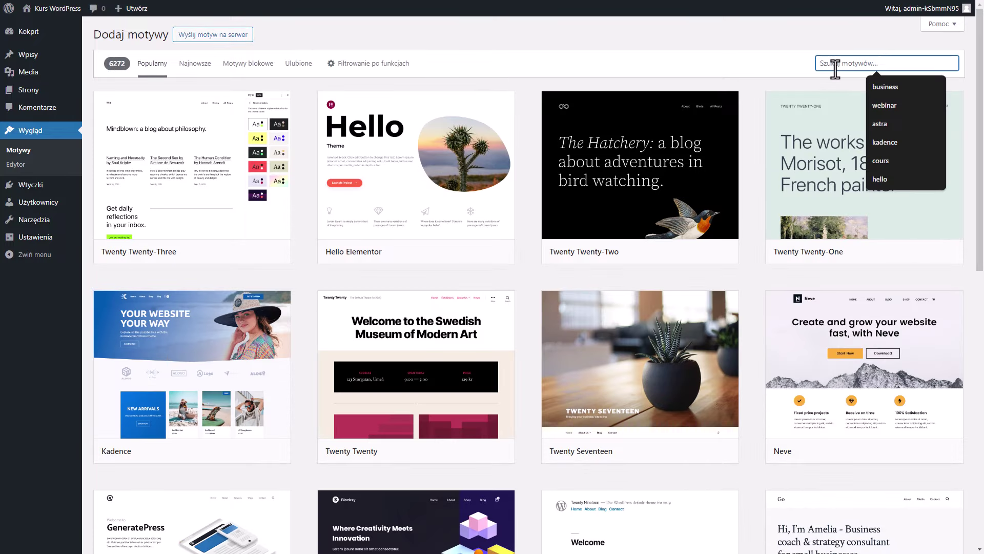
{"action": "type", "text": "Astra"}
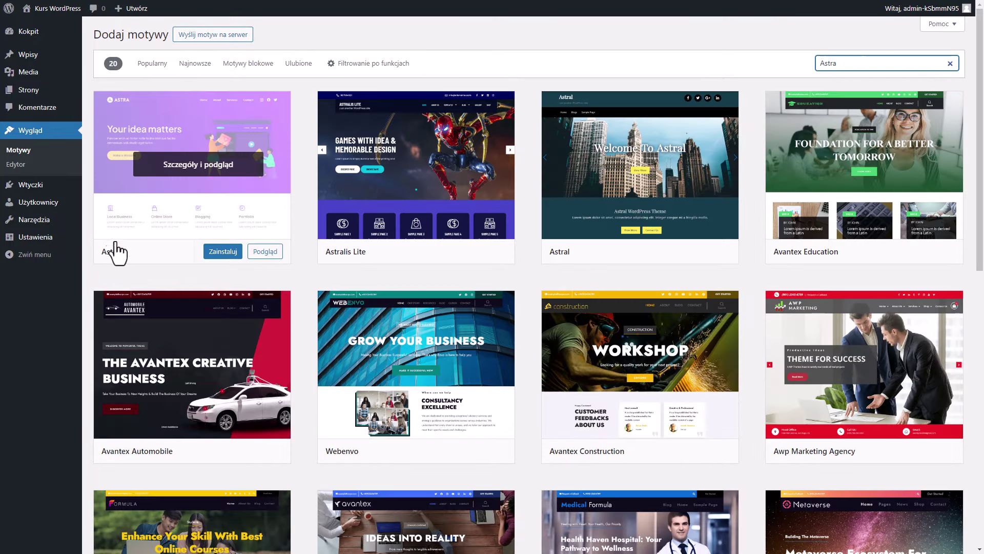
{"action": "left_click", "coordinate": [226, 256]}
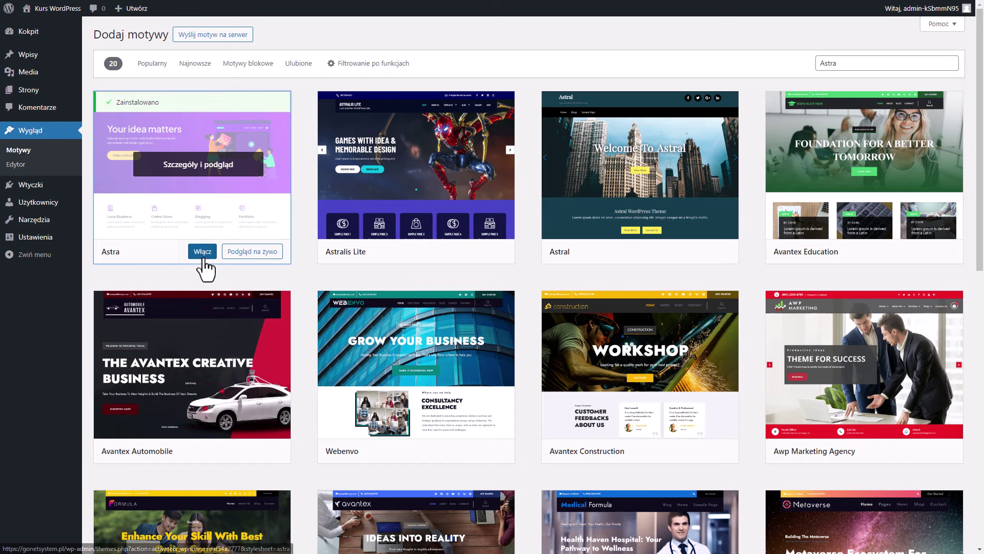
{"action": "left_click", "coordinate": [203, 254]}
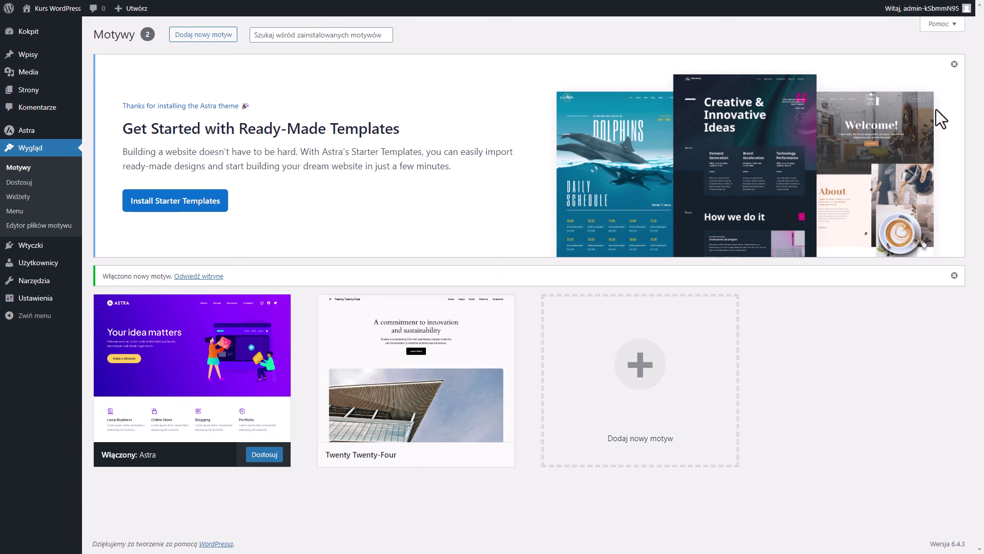
Step: Dismiss the Astra welcome banner and activation notice, then go to Wtyczki > Dodaj wtyczkę
{"action": "left_click", "coordinate": [954, 66]}
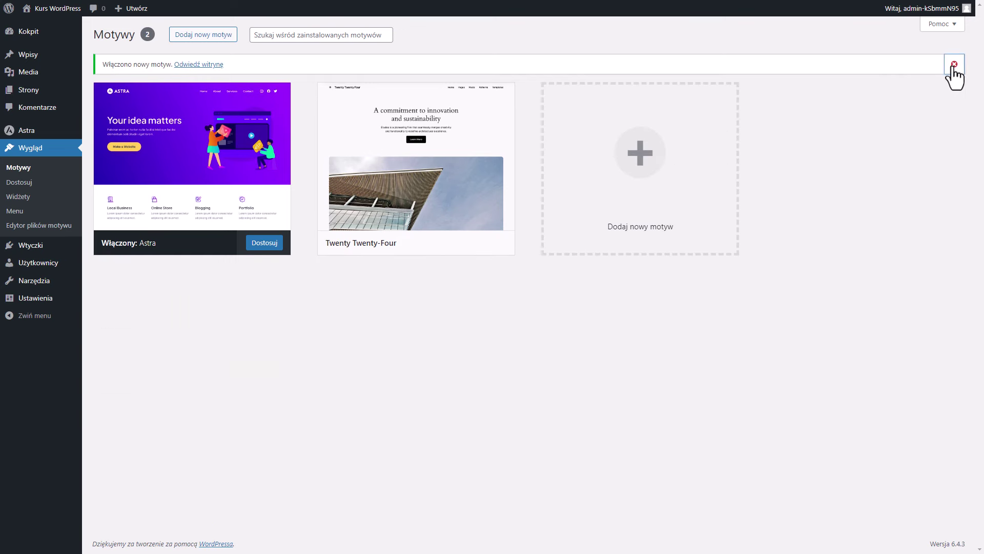
{"action": "left_click", "coordinate": [953, 66]}
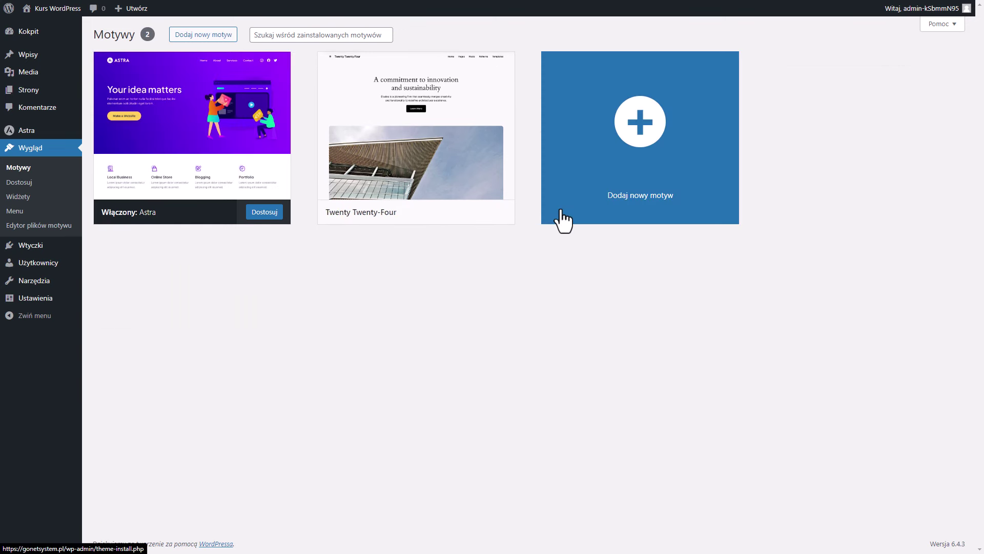
{"action": "mouse_move", "coordinate": [447, 96]}
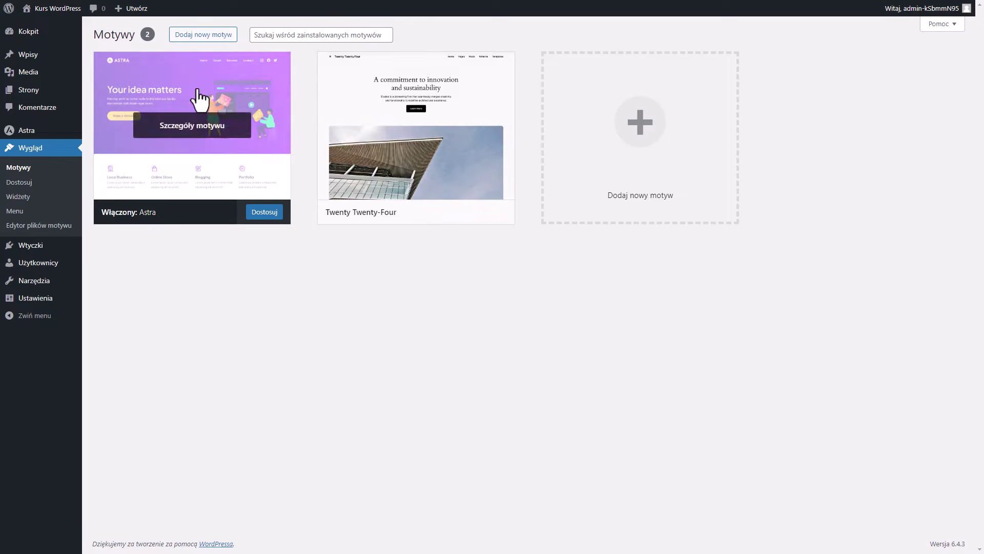
{"action": "mouse_move", "coordinate": [30, 245]}
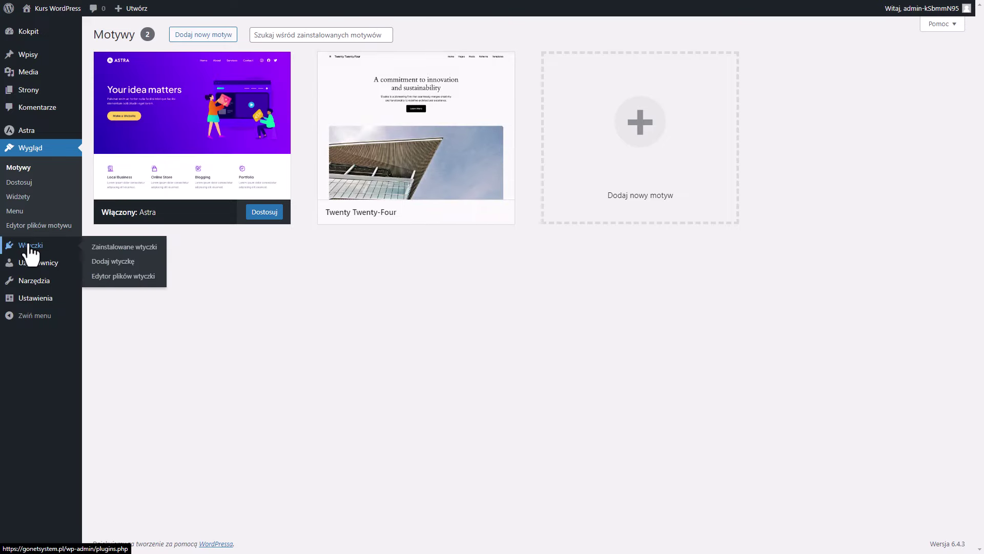
{"action": "left_click", "coordinate": [122, 262]}
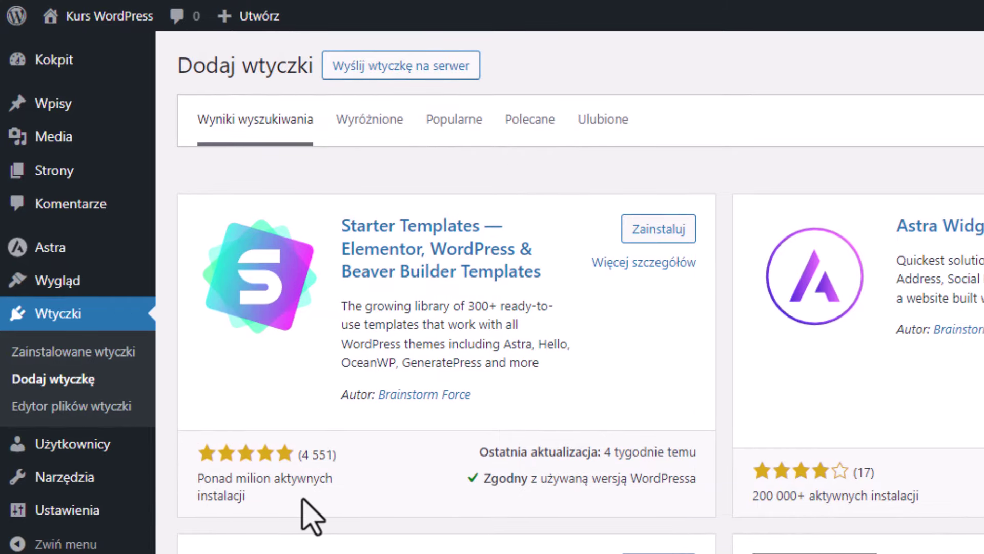
Step: Install the Starter Templates plugin and start a classic-template site built with Elementor
{"action": "left_click", "coordinate": [685, 231]}
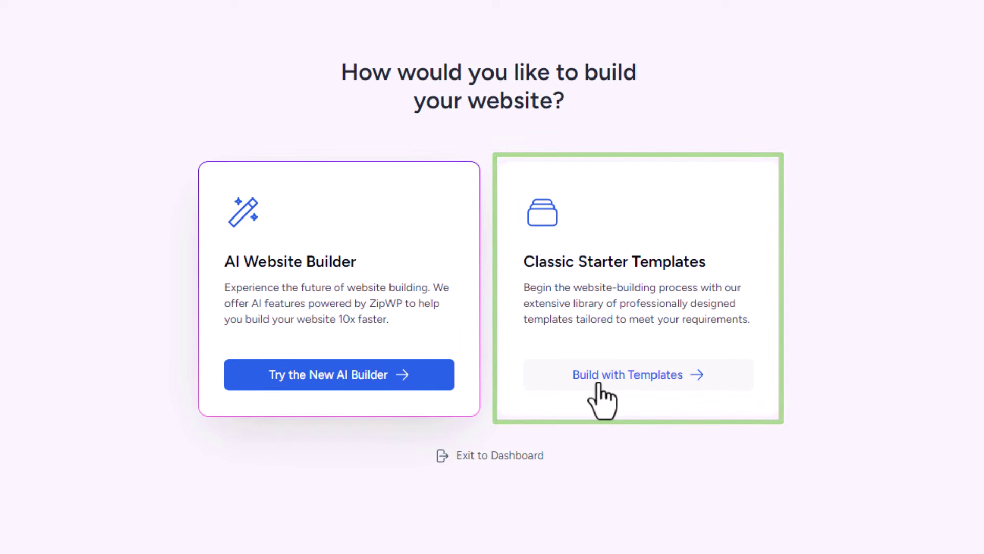
{"action": "left_click", "coordinate": [597, 385]}
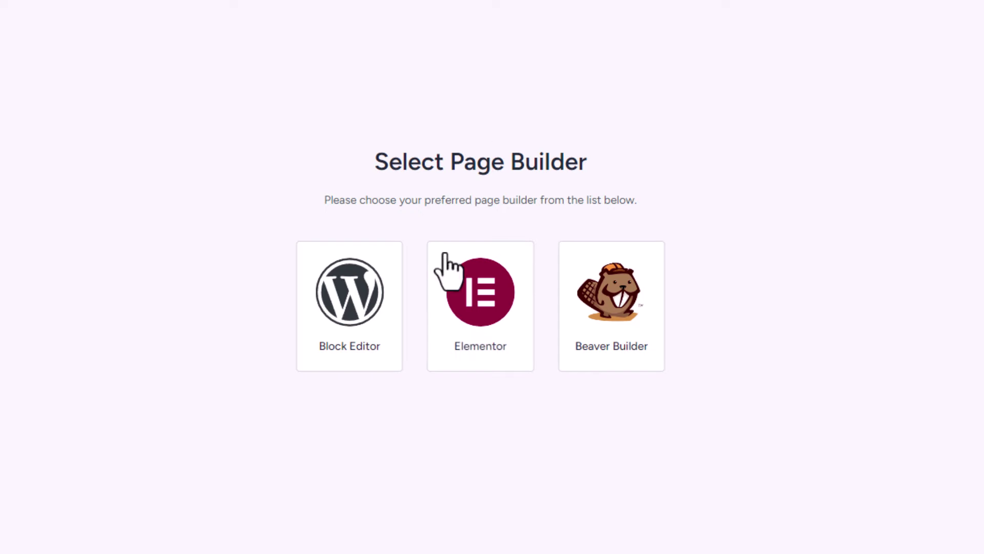
{"action": "left_click", "coordinate": [469, 331]}
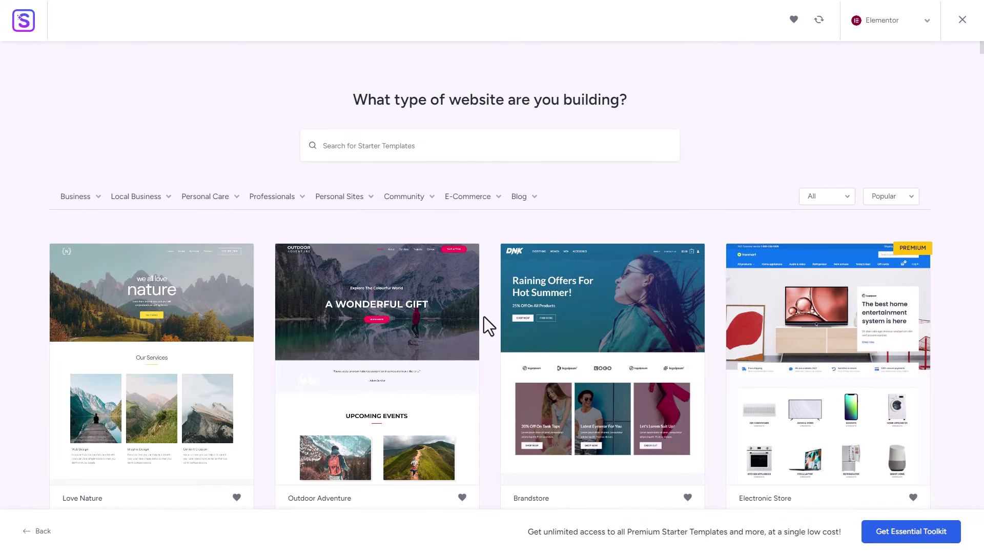
Step: Filter the Starter Templates library from Business down to the Agency category
{"action": "scroll", "coordinate": [543, 174], "scroll_direction": "down", "scroll_amount": 1}
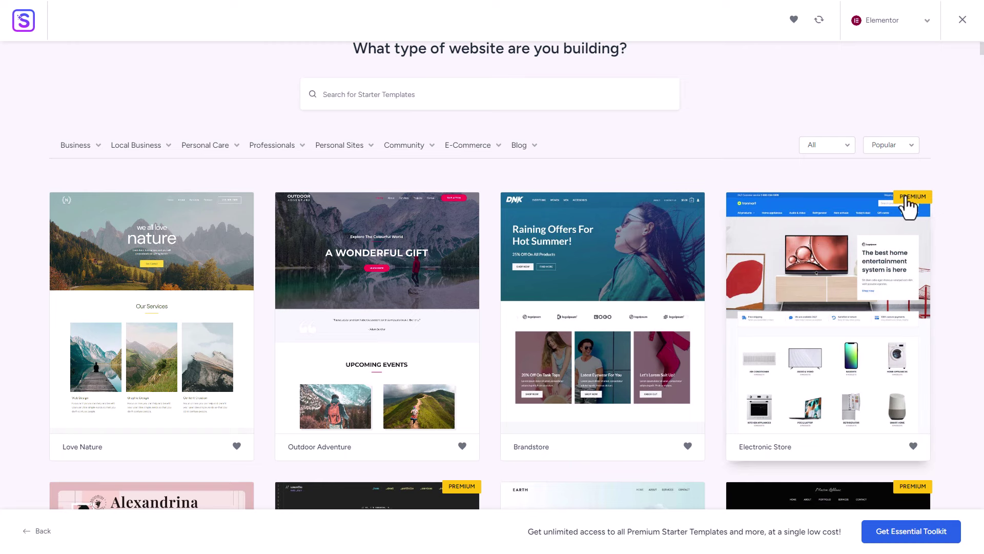
{"action": "scroll", "coordinate": [631, 397], "scroll_direction": "down", "scroll_amount": 5}
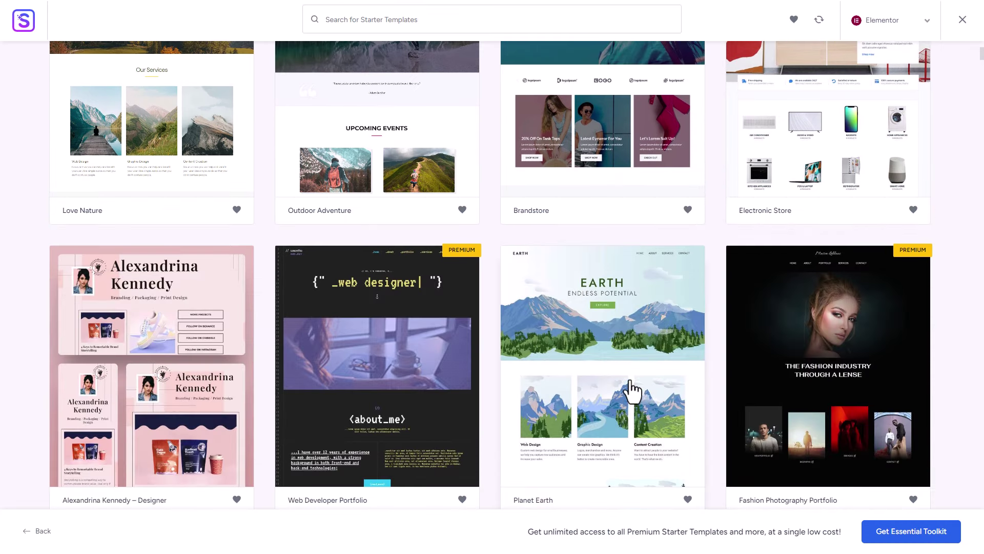
{"action": "scroll", "coordinate": [528, 388], "scroll_direction": "down", "scroll_amount": 2}
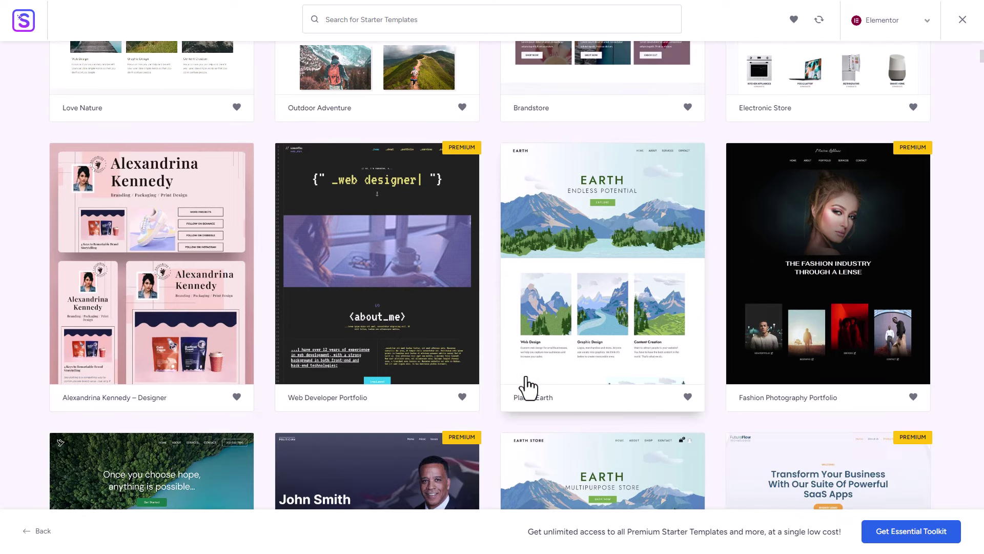
{"action": "scroll", "coordinate": [528, 388], "scroll_direction": "down", "scroll_amount": 3}
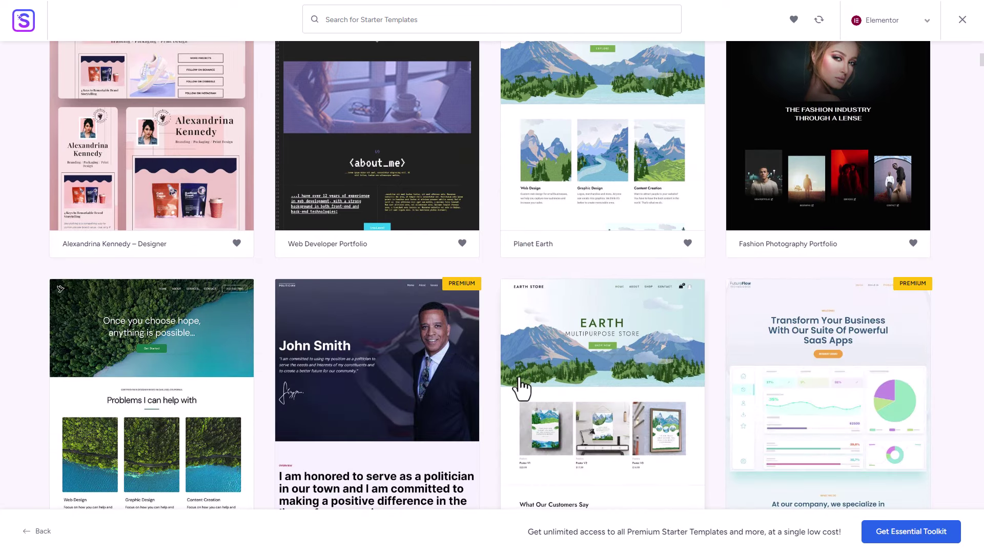
{"action": "scroll", "coordinate": [521, 388], "scroll_direction": "down", "scroll_amount": 3}
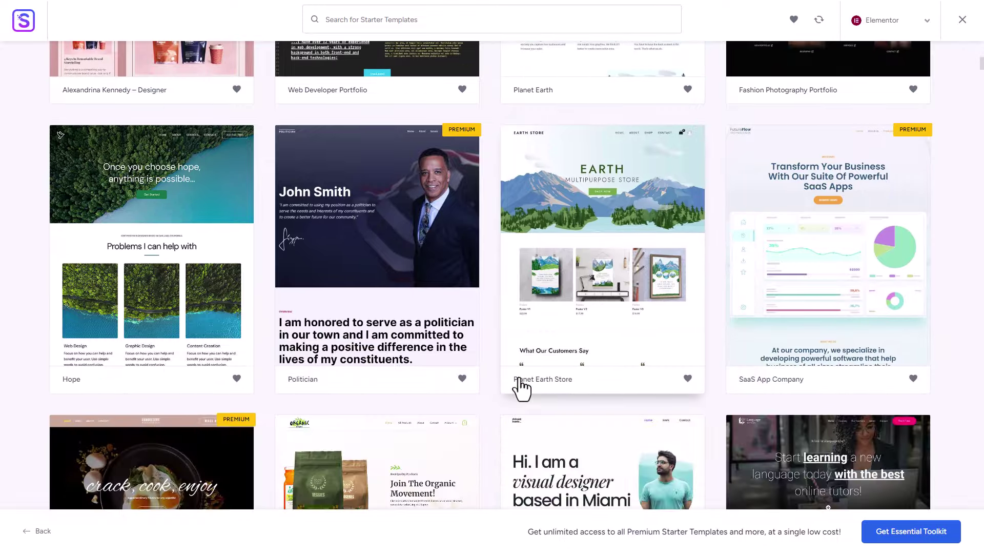
{"action": "scroll", "coordinate": [522, 388], "scroll_direction": "down", "scroll_amount": 2}
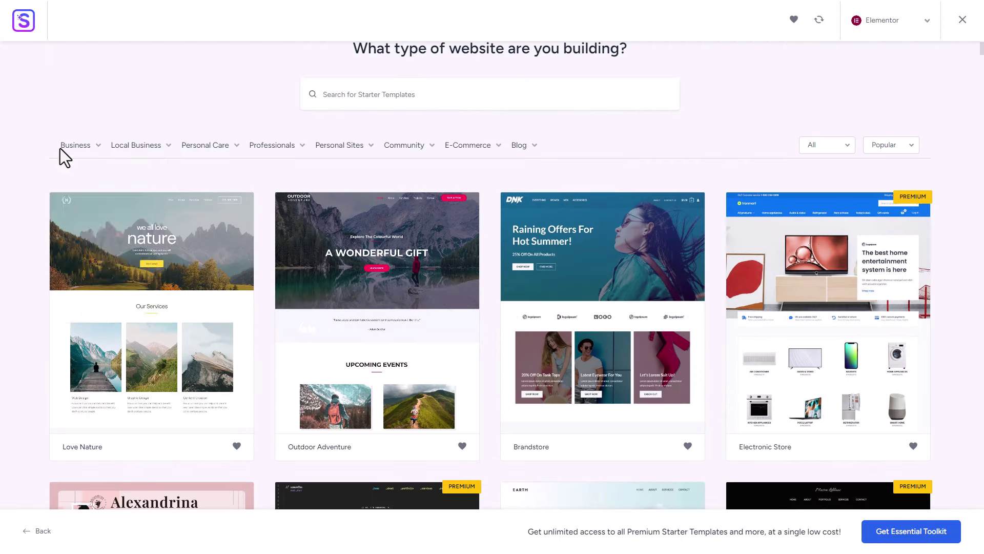
{"action": "mouse_move", "coordinate": [60, 148]}
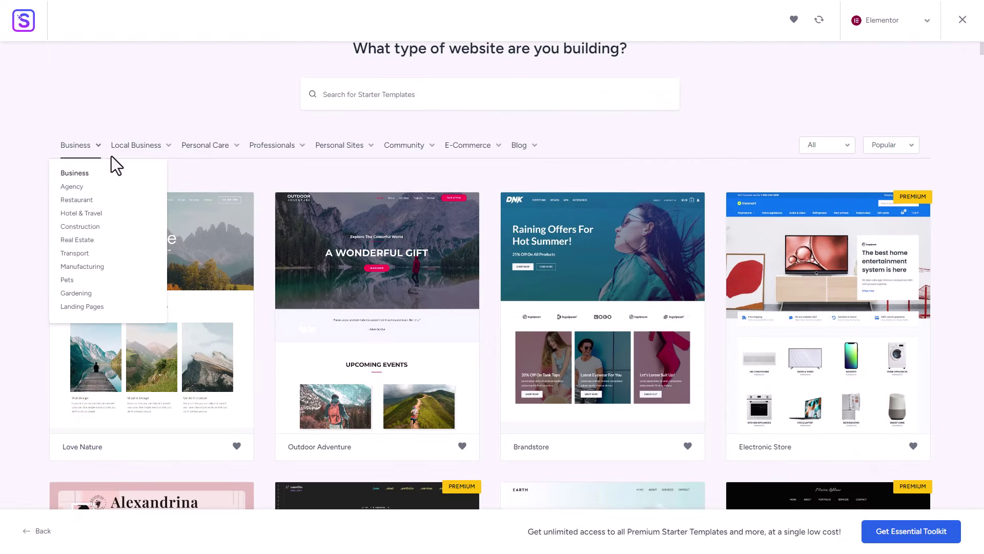
{"action": "left_click", "coordinate": [74, 187]}
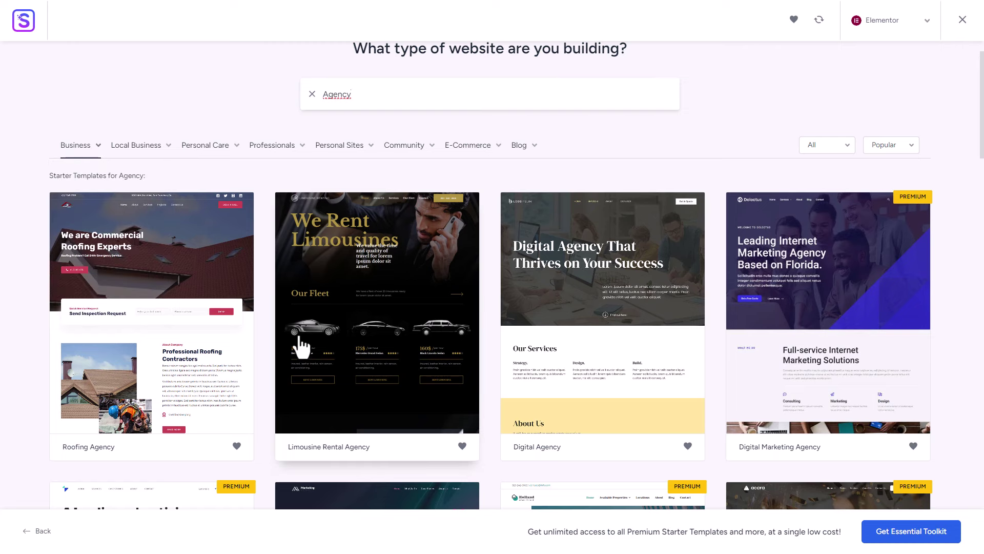
{"action": "scroll", "coordinate": [292, 328], "scroll_direction": "down", "scroll_amount": 3}
{"action": "scroll", "coordinate": [286, 318], "scroll_direction": "down", "scroll_amount": 1}
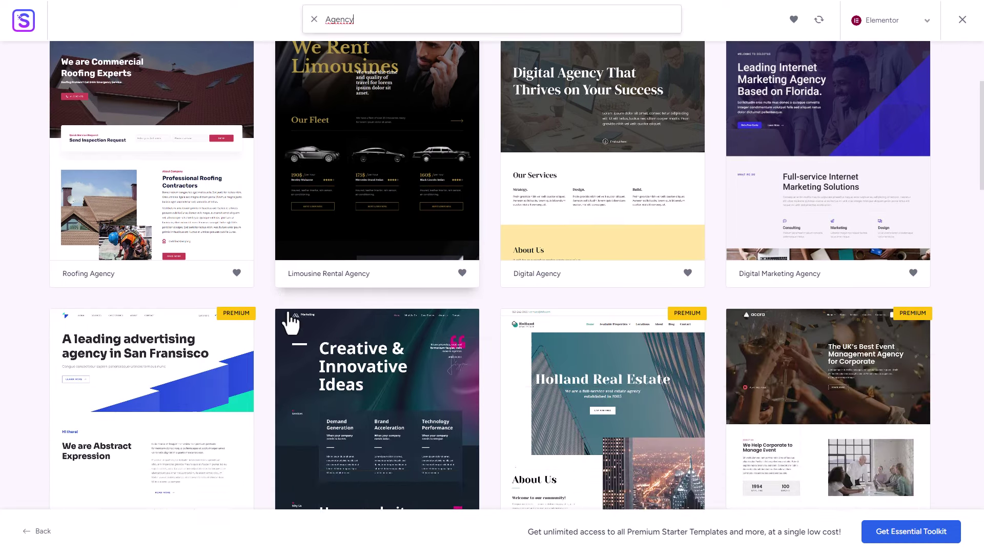
{"action": "scroll", "coordinate": [582, 154], "scroll_direction": "up", "scroll_amount": 1}
Step: Preview the Digital Agency template's Services, About and Contact pages, then close it
{"action": "left_click", "coordinate": [582, 153]}
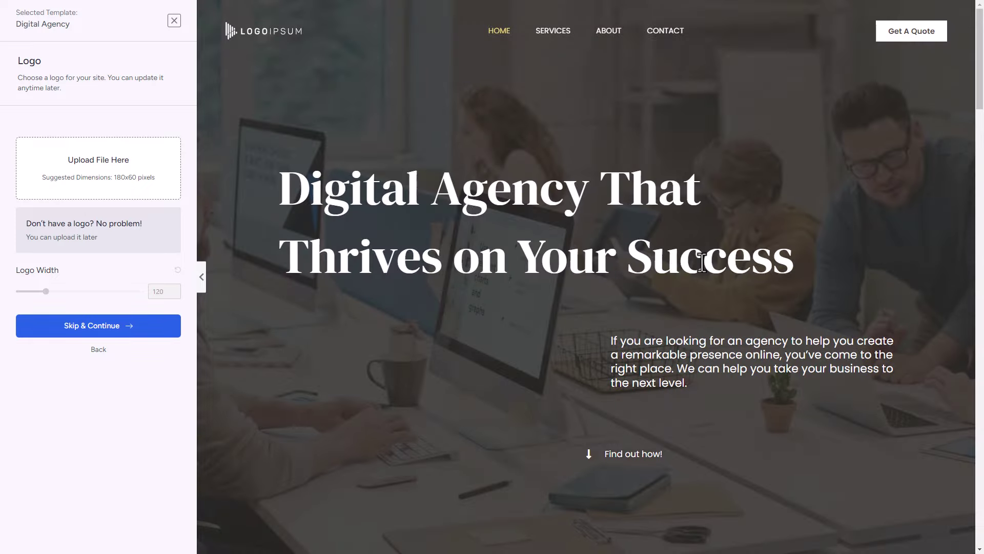
{"action": "left_click", "coordinate": [562, 42]}
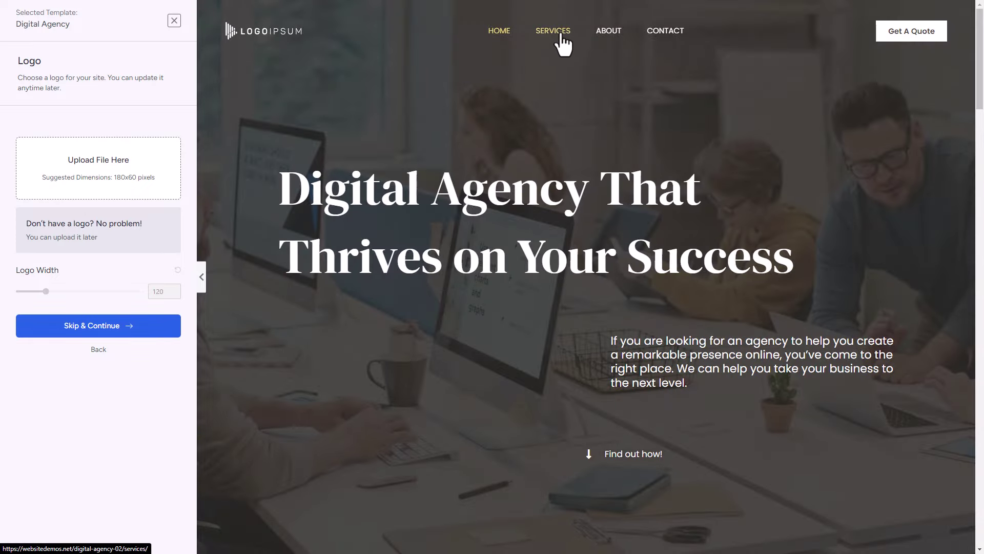
{"action": "left_click", "coordinate": [606, 34]}
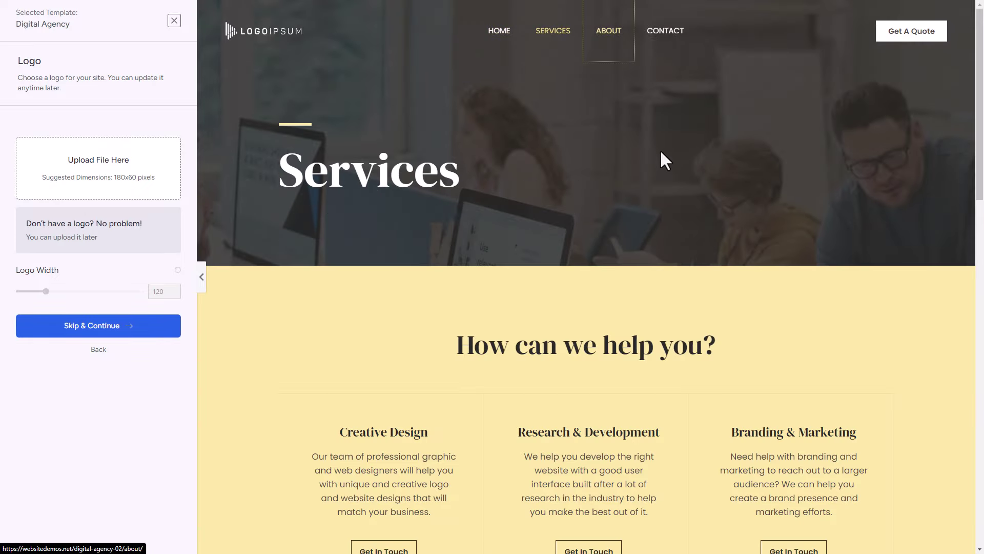
{"action": "left_click", "coordinate": [665, 43]}
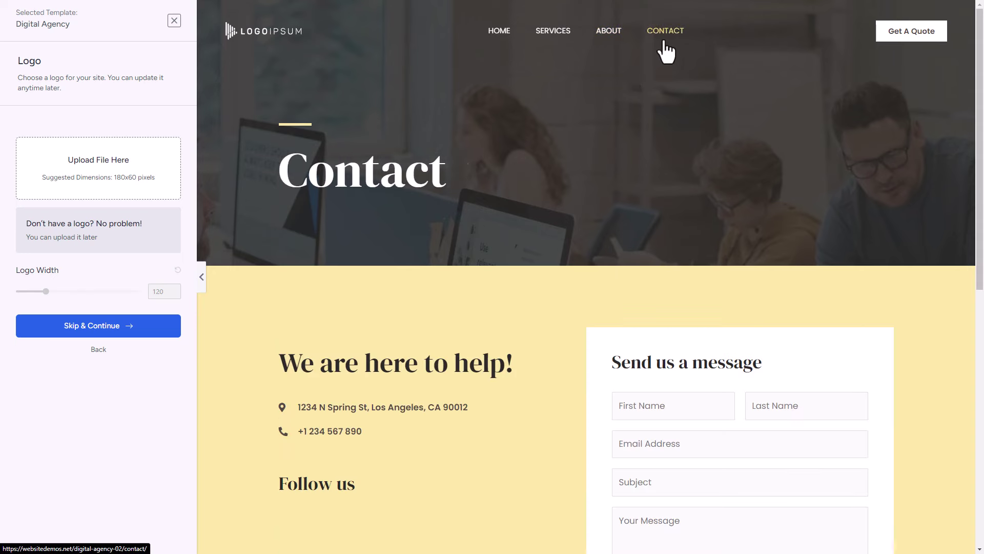
{"action": "scroll", "coordinate": [617, 189], "scroll_direction": "down", "scroll_amount": 5}
{"action": "scroll", "coordinate": [513, 154], "scroll_direction": "up", "scroll_amount": 5}
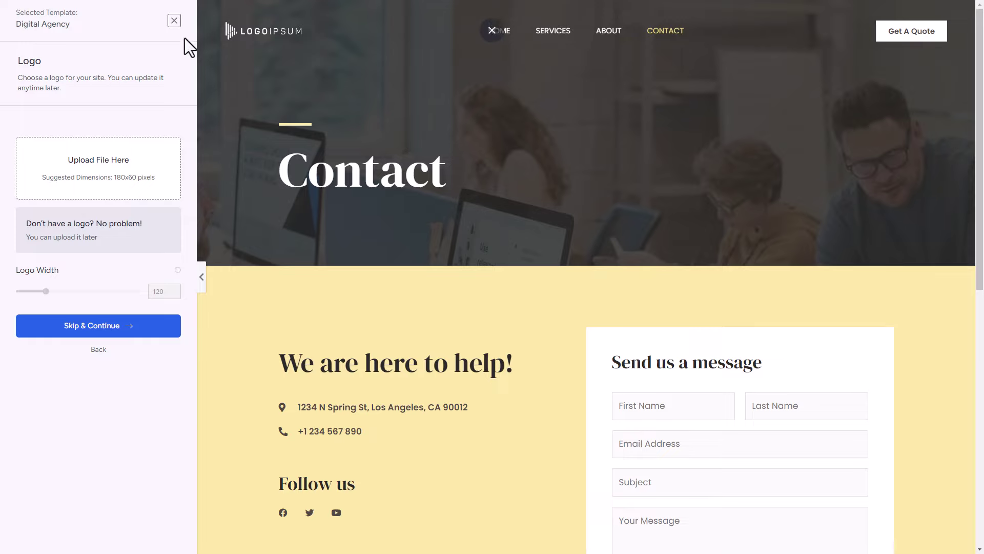
{"action": "left_click", "coordinate": [174, 20]}
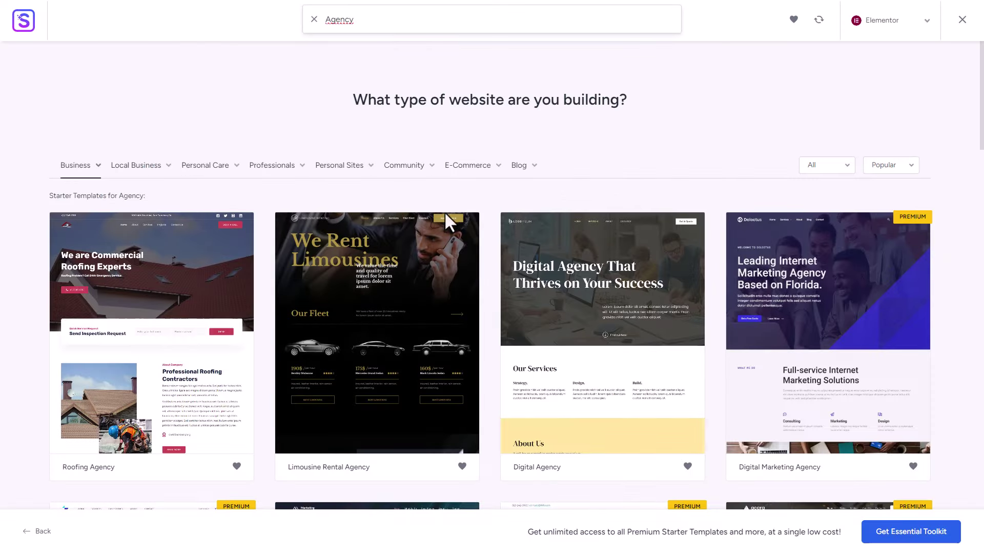
Step: Preview the Co-Working Space template's About Us page, then close it
{"action": "scroll", "coordinate": [411, 220], "scroll_direction": "down", "scroll_amount": 10}
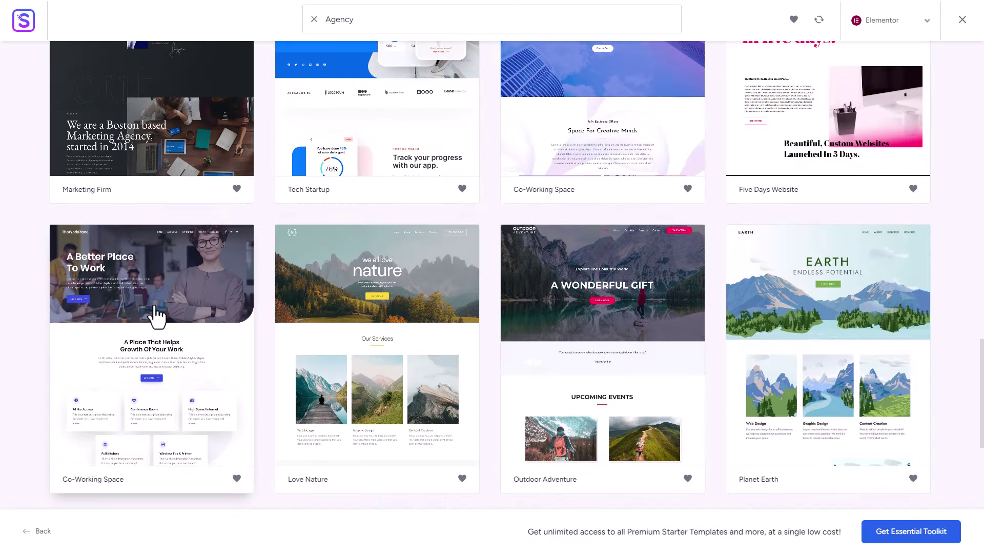
{"action": "left_click", "coordinate": [164, 320]}
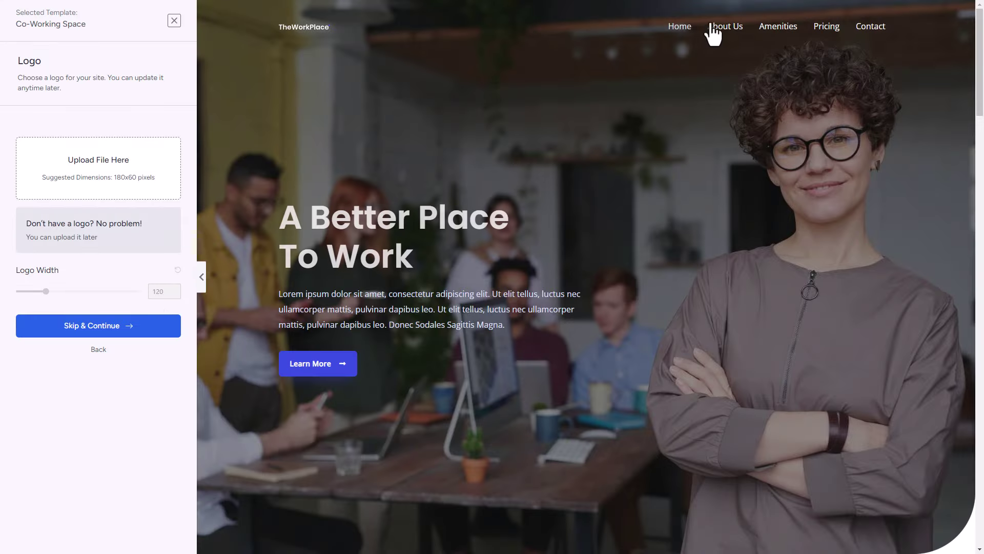
{"action": "left_click", "coordinate": [713, 28]}
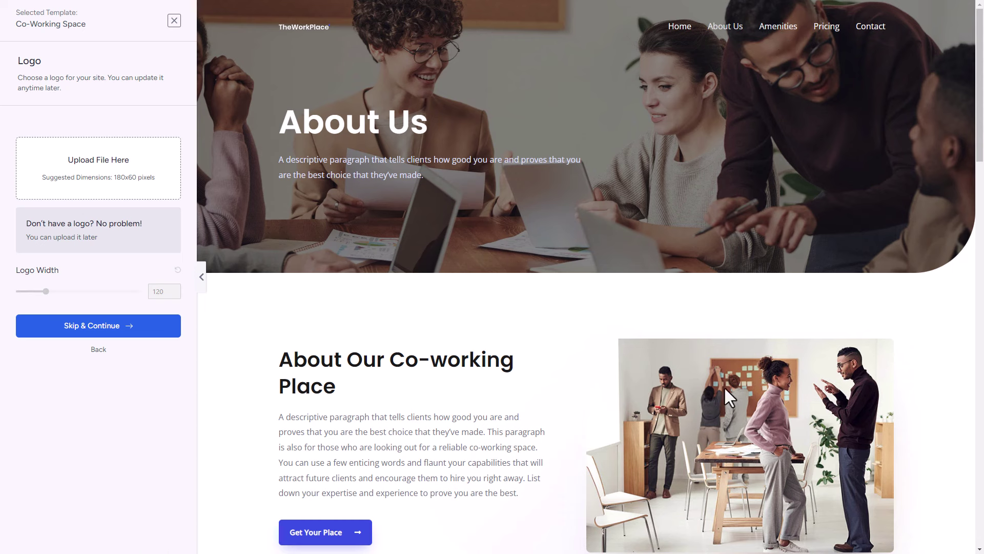
{"action": "left_click", "coordinate": [174, 21]}
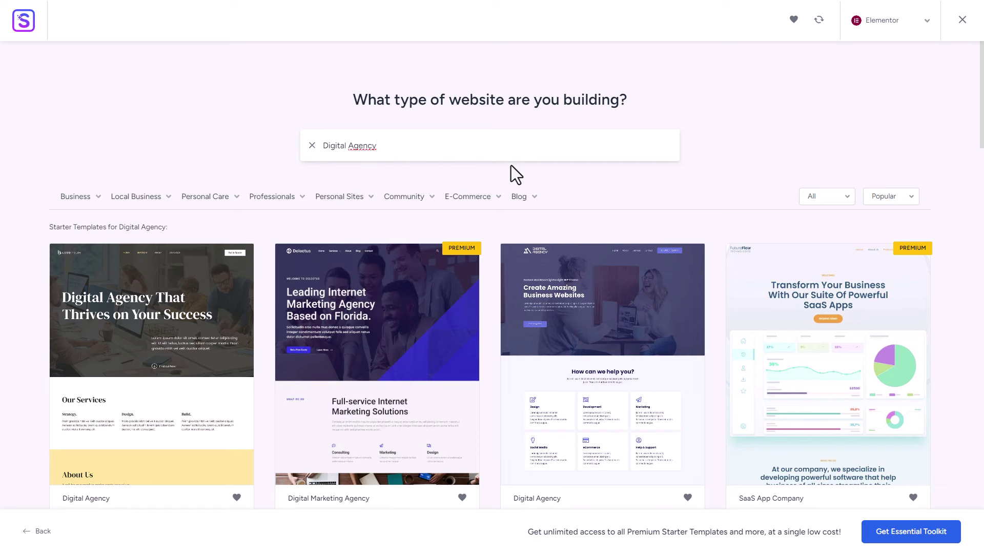
Step: Open the other Digital Agency template and skip the logo step
{"action": "scroll", "coordinate": [585, 349], "scroll_direction": "down", "scroll_amount": 1}
{"action": "scroll", "coordinate": [636, 382], "scroll_direction": "up", "scroll_amount": 1}
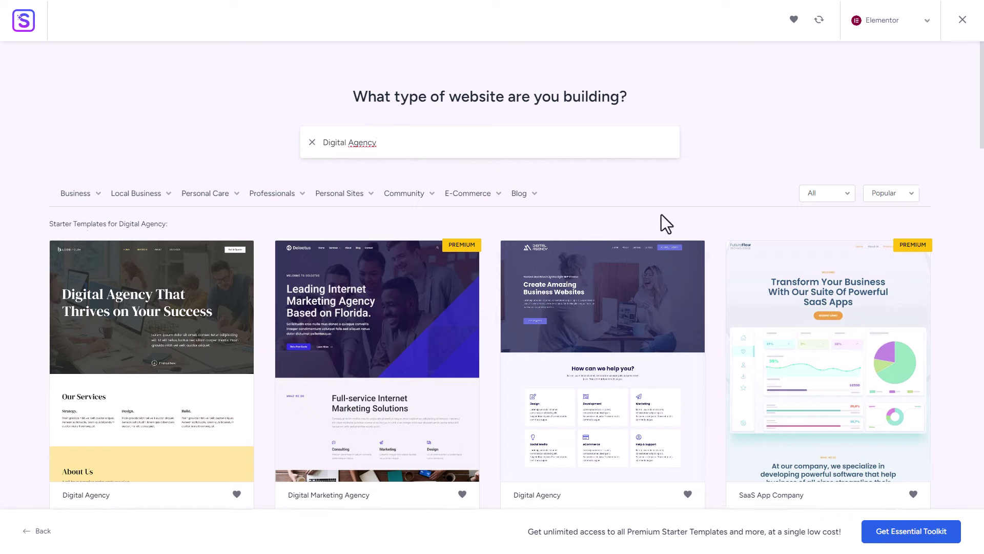
{"action": "scroll", "coordinate": [659, 297], "scroll_direction": "down", "scroll_amount": 1}
{"action": "left_click", "coordinate": [615, 328]}
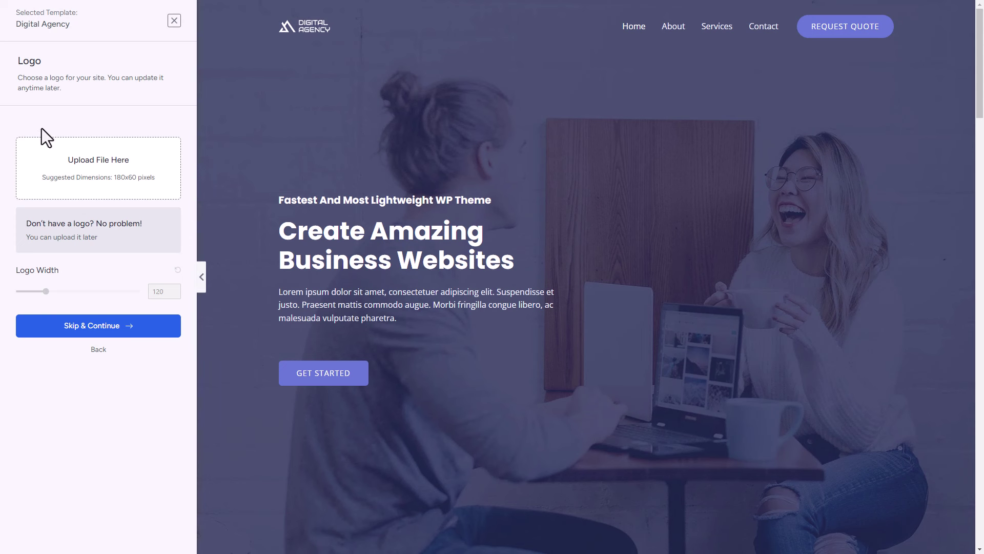
{"action": "left_click", "coordinate": [80, 328]}
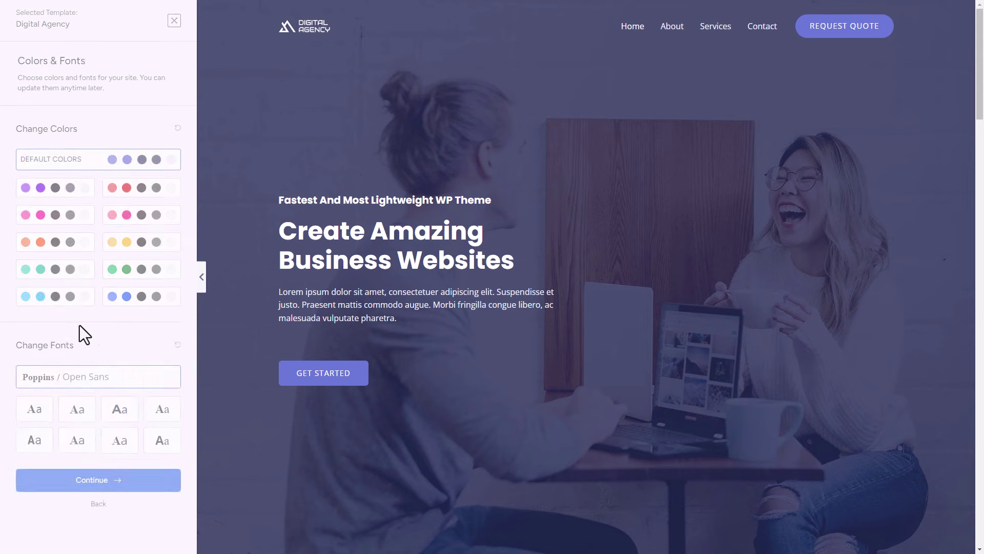
Step: Try the red, pink, yellow, green, teal and blue palettes, then keep Default Colors
{"action": "left_click", "coordinate": [115, 193]}
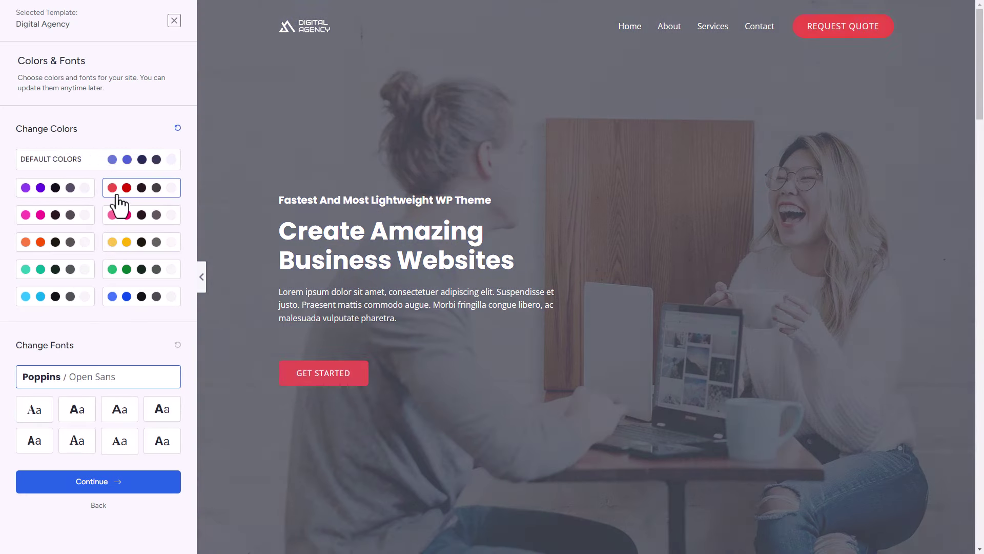
{"action": "left_click", "coordinate": [117, 221]}
{"action": "left_click", "coordinate": [129, 245]}
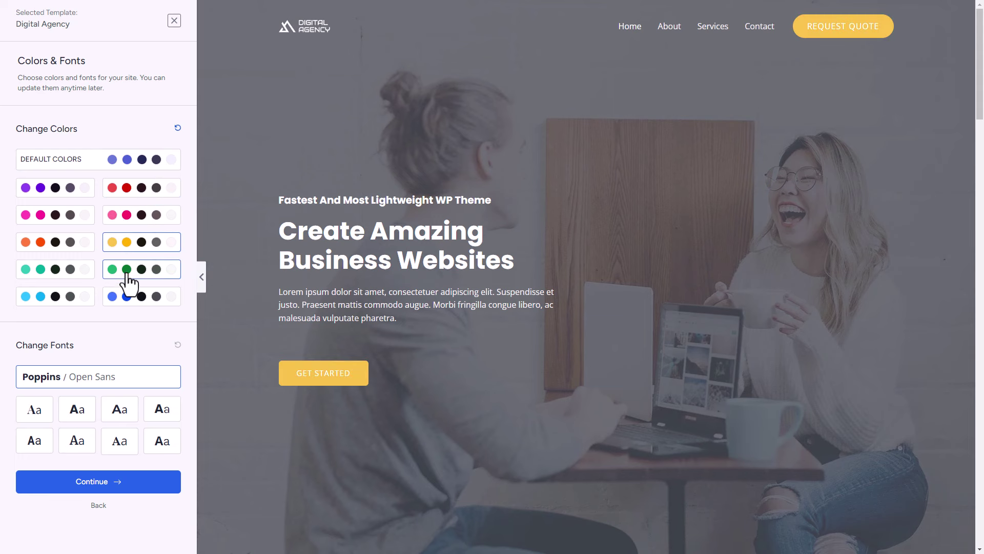
{"action": "left_click", "coordinate": [128, 271]}
{"action": "left_click", "coordinate": [76, 275]}
{"action": "left_click", "coordinate": [61, 300]}
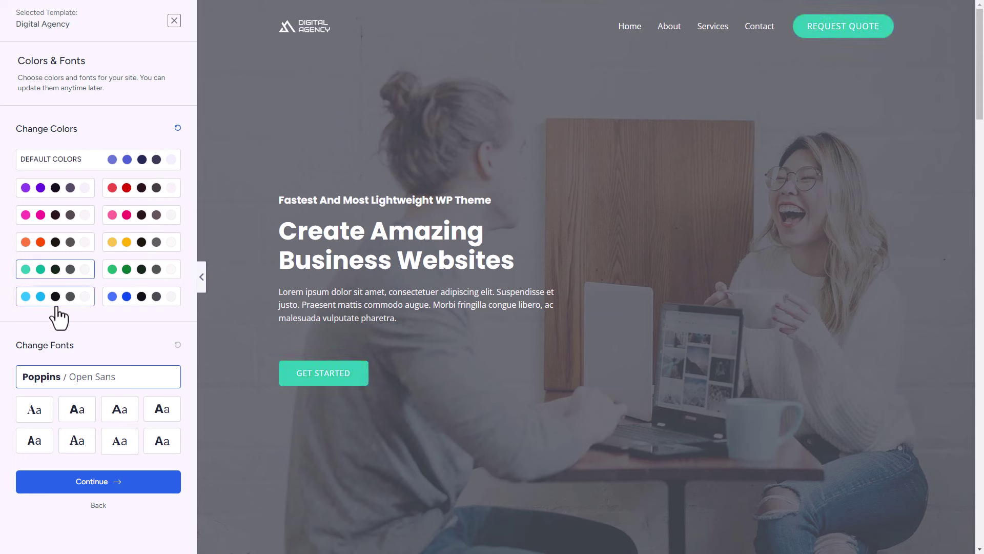
{"action": "left_click", "coordinate": [128, 159]}
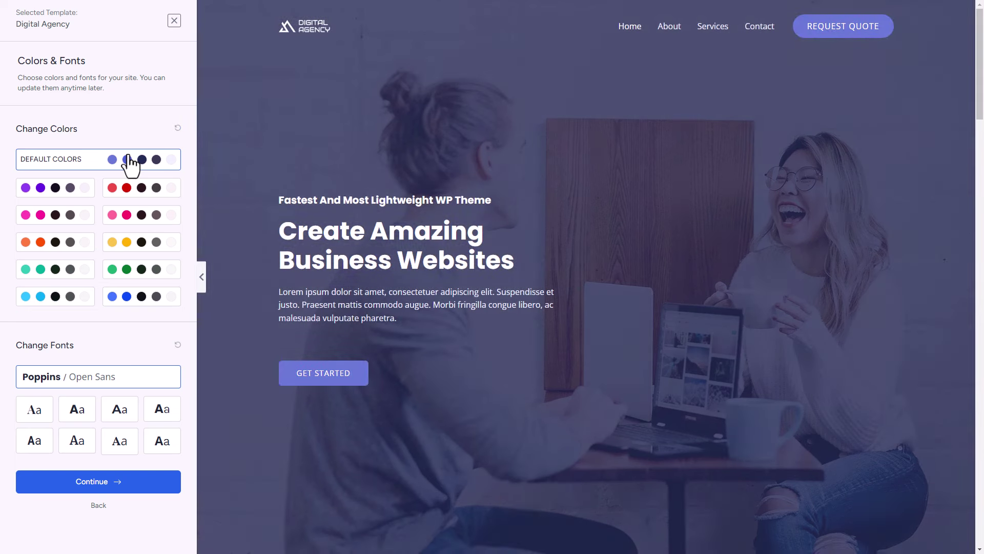
{"action": "left_click", "coordinate": [132, 298]}
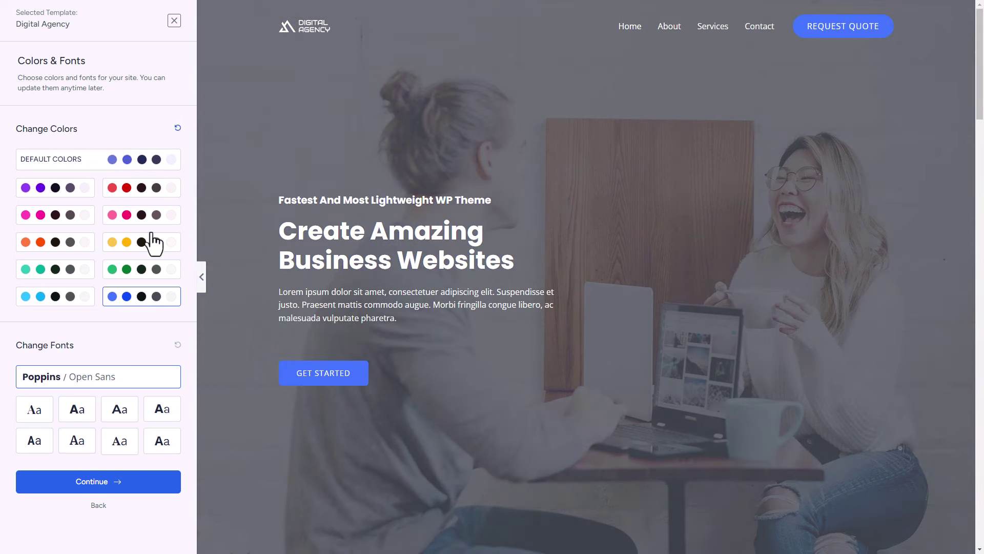
{"action": "left_click", "coordinate": [136, 162]}
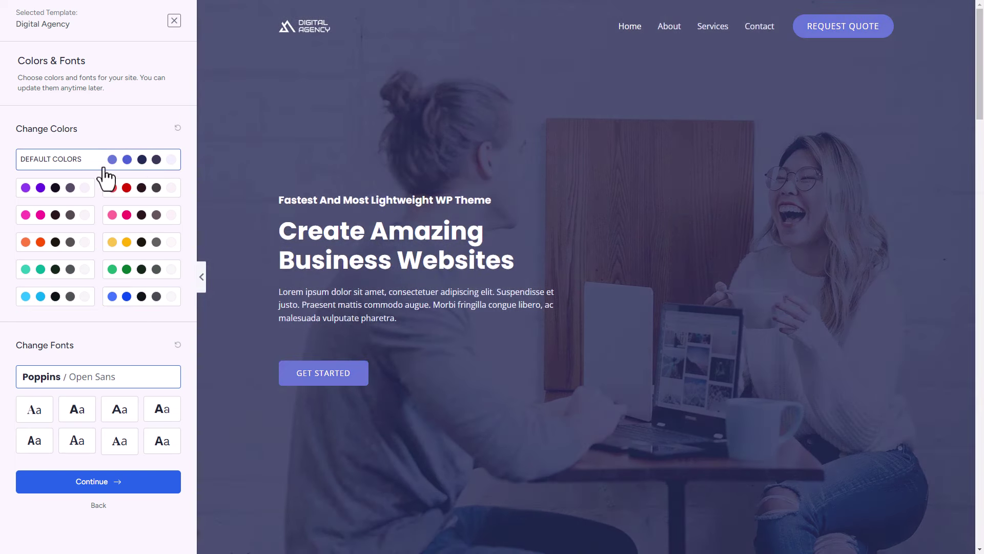
Step: Compare font pairings and settle on Montserrat / Lato
{"action": "left_click", "coordinate": [33, 409]}
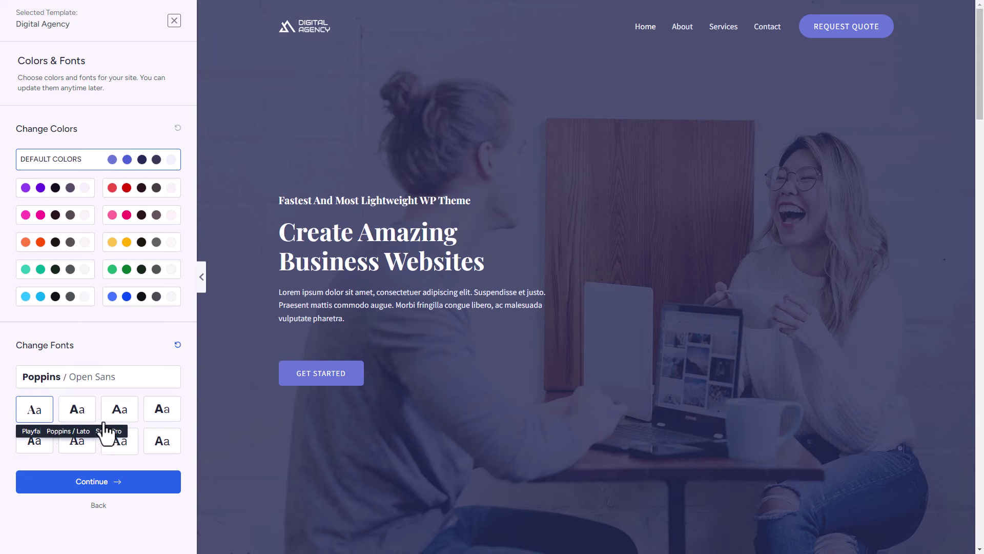
{"action": "left_click", "coordinate": [124, 414]}
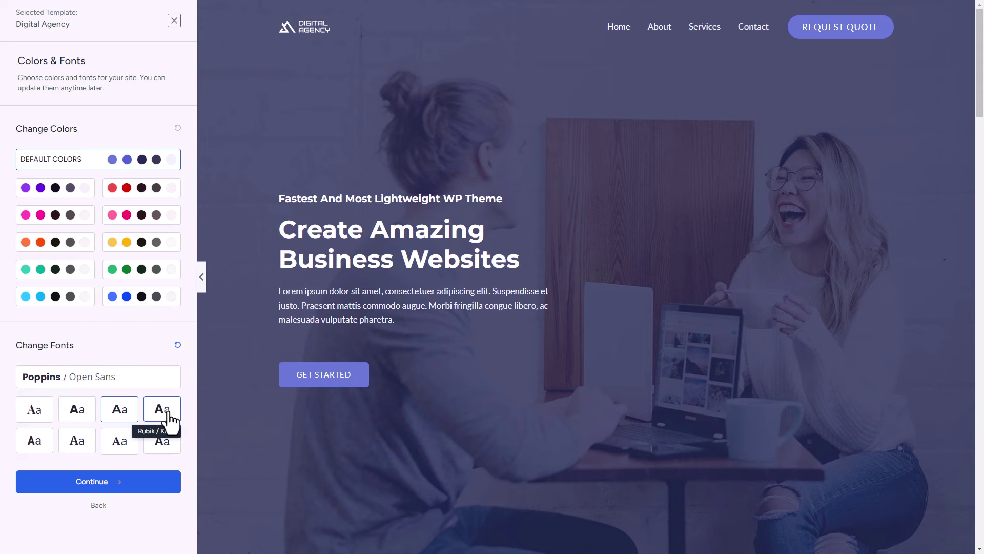
{"action": "left_click", "coordinate": [106, 382]}
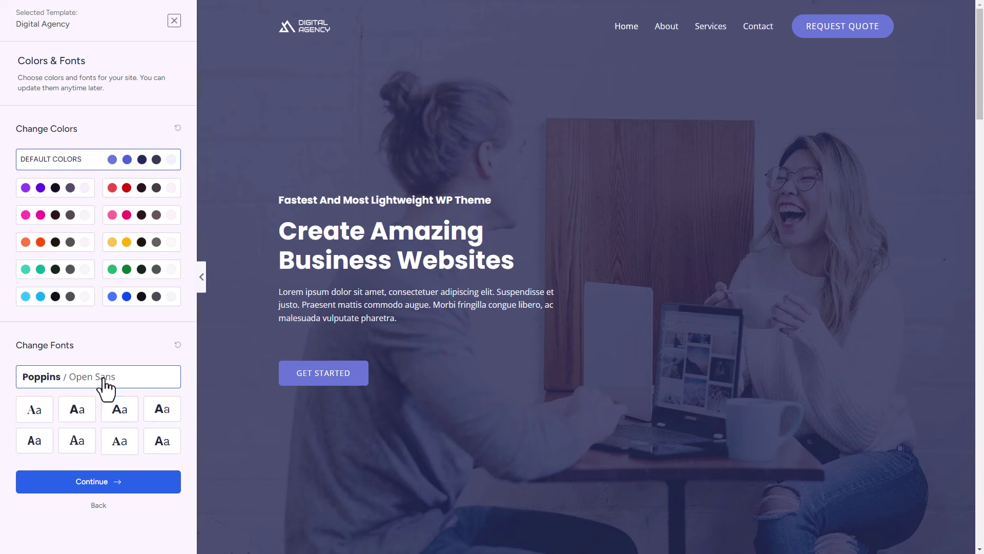
{"action": "left_click", "coordinate": [120, 413]}
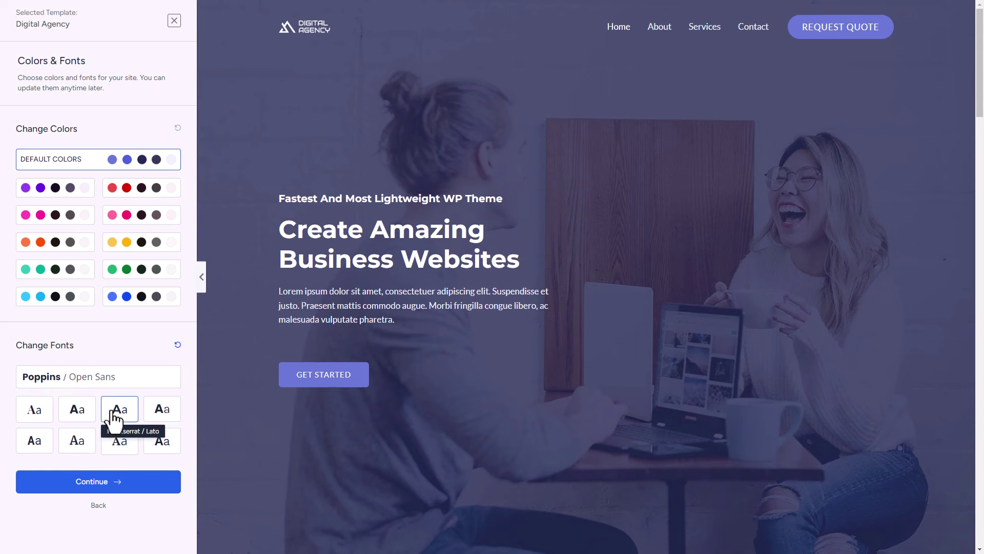
Step: Continue to the final step, opt out of sharing non-sensitive data, and build the website
{"action": "left_click", "coordinate": [128, 480]}
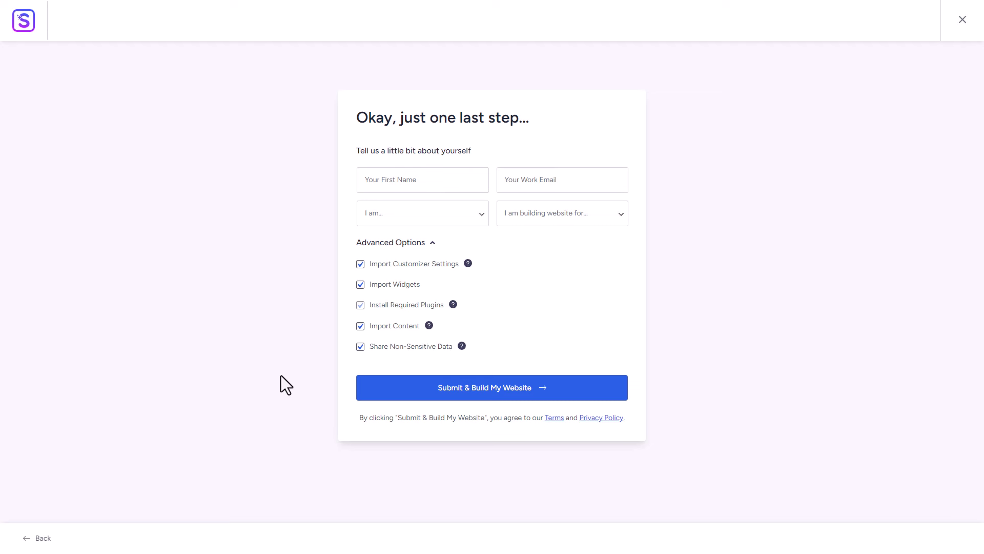
{"action": "left_click", "coordinate": [360, 346]}
{"action": "left_click", "coordinate": [548, 384]}
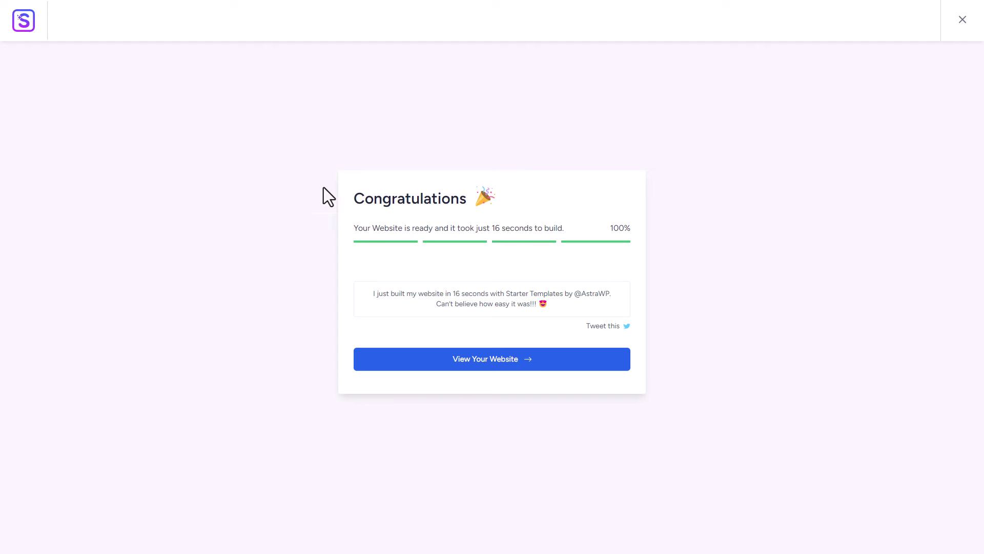
Step: Open the newly built Digital Agency homepage on the front end
{"action": "left_click", "coordinate": [526, 361]}
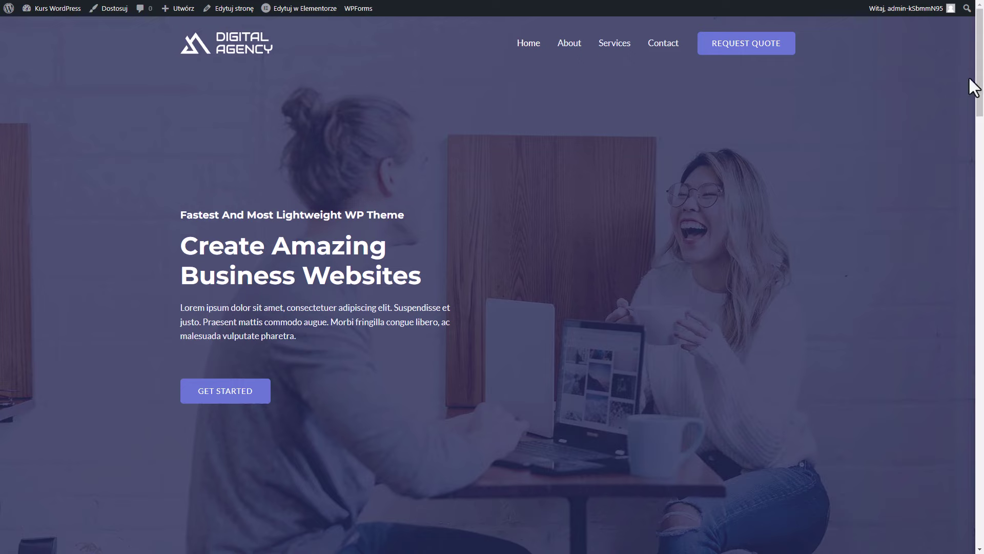
{"action": "mouse_move", "coordinate": [981, 80]}
{"action": "left_mouse_down"}
{"action": "mouse_move", "coordinate": [960, 378]}
{"action": "mouse_move", "coordinate": [981, 518]}
{"action": "mouse_move", "coordinate": [983, 67]}
{"action": "left_mouse_up"}
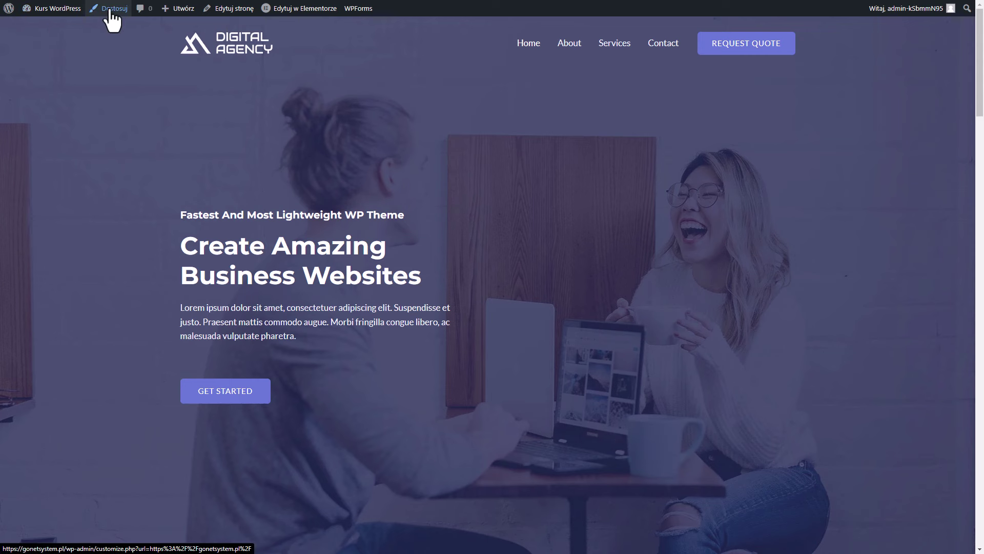
Step: Open Wygląd > Dostosuj and Astra's Header Builder with the homepage loaded in the preview
{"action": "mouse_move", "coordinate": [8, 12]}
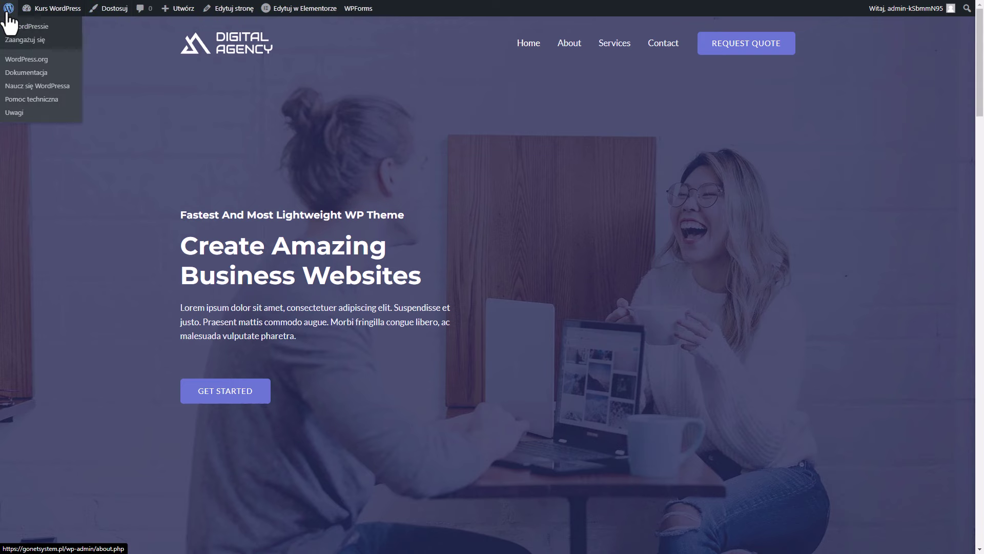
{"action": "left_click", "coordinate": [9, 16]}
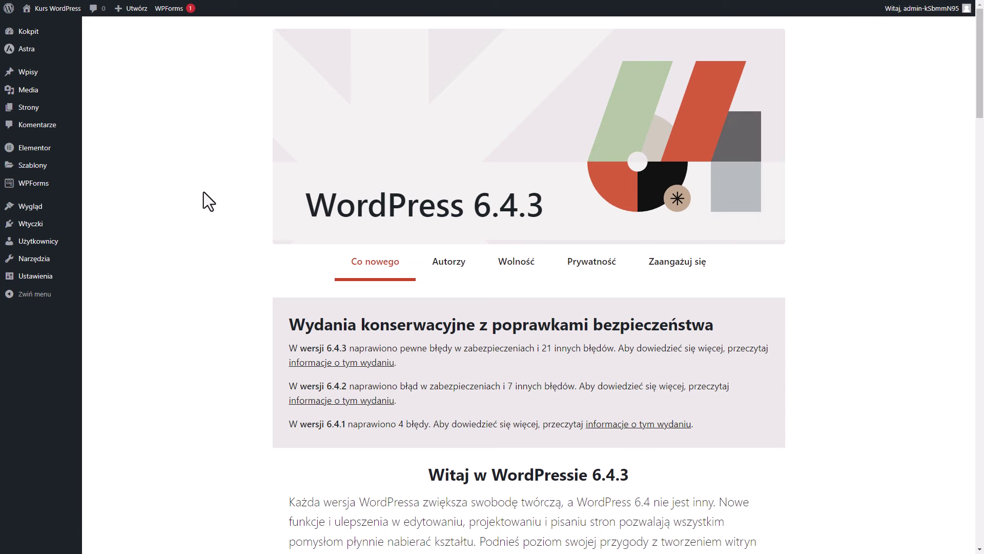
{"action": "mouse_move", "coordinate": [58, 204]}
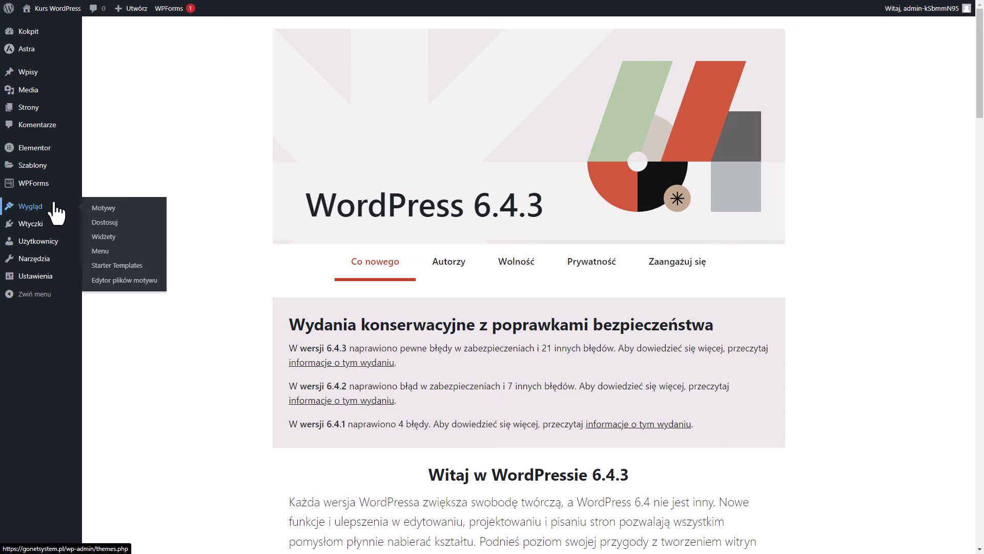
{"action": "left_click", "coordinate": [116, 224]}
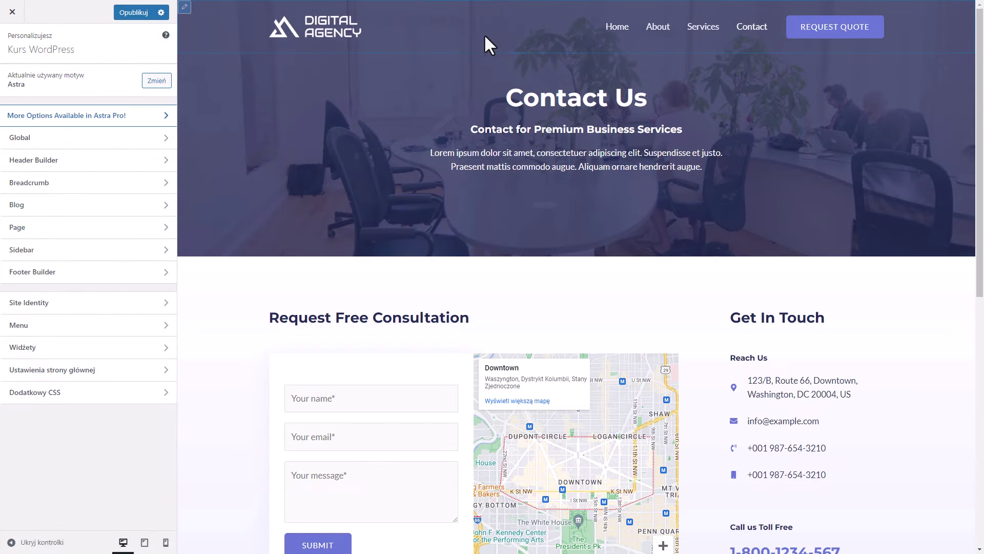
{"action": "left_click", "coordinate": [81, 165]}
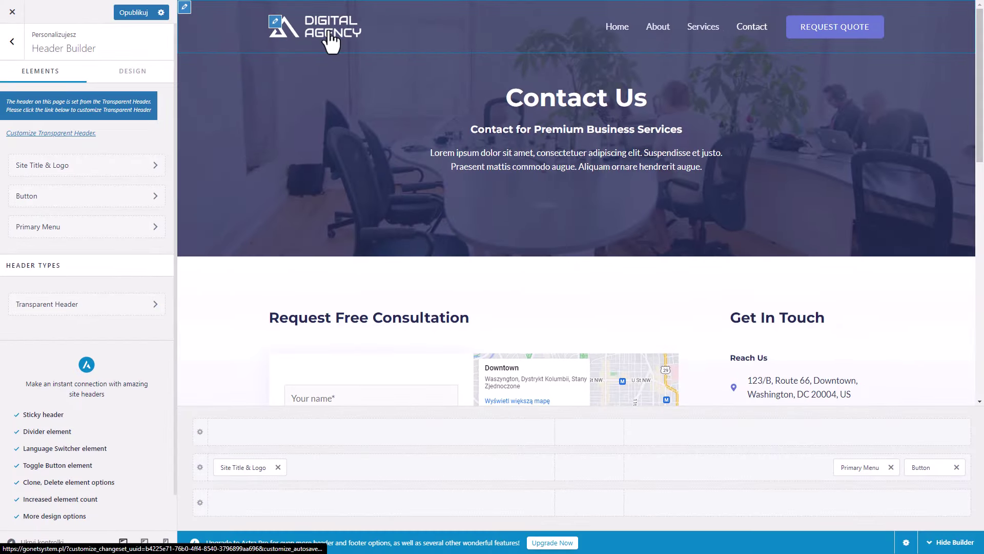
{"action": "left_click", "coordinate": [332, 41]}
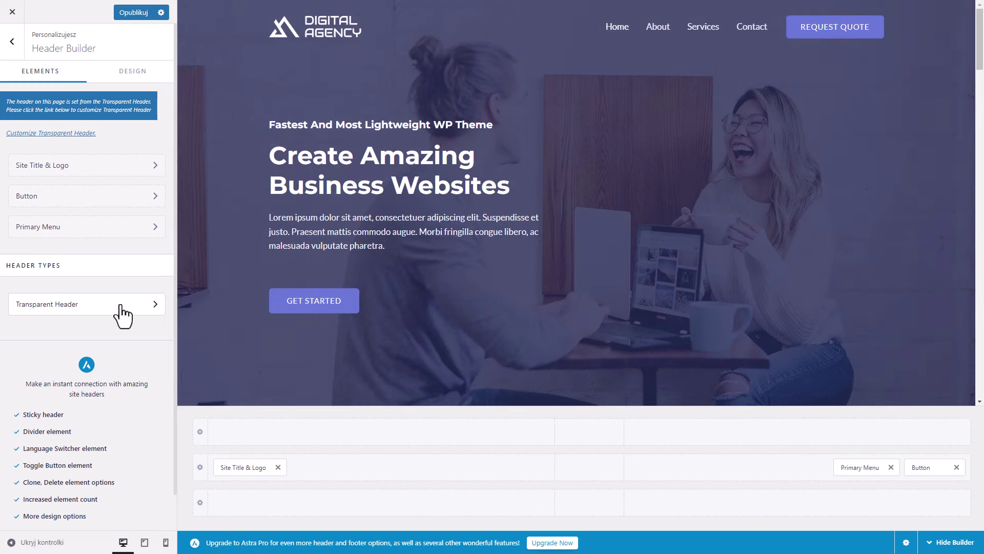
Step: In Transparent Header settings, set the Logo Width to 100
{"action": "left_click", "coordinate": [107, 306]}
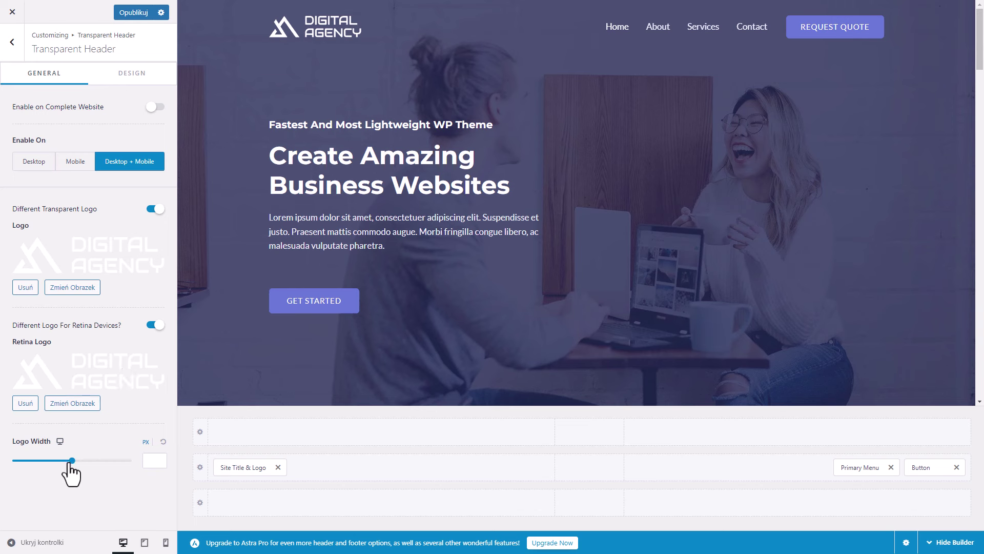
{"action": "left_click_drag", "start_coordinate": [71, 463], "coordinate": [37, 461]}
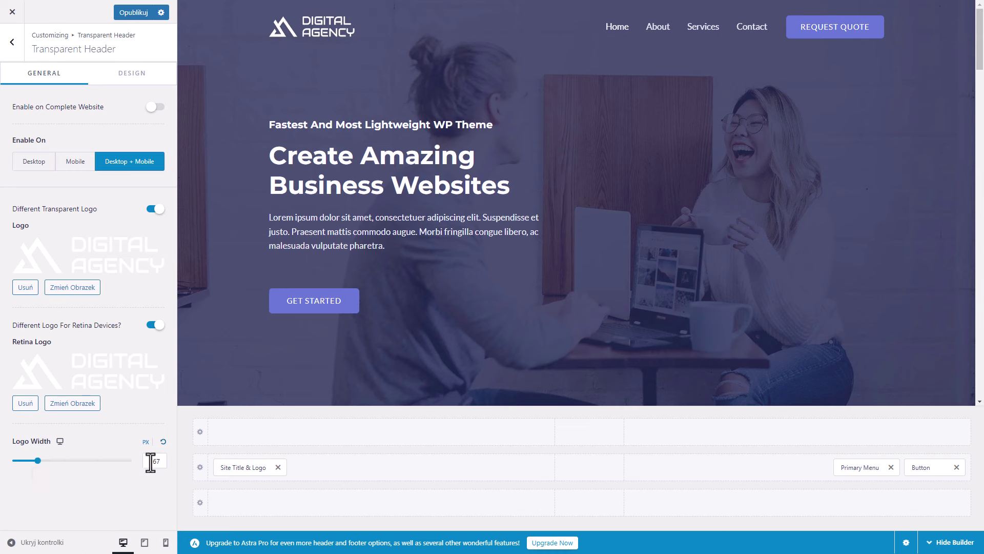
{"action": "double_click", "coordinate": [155, 461]}
{"action": "type", "text": "70"}
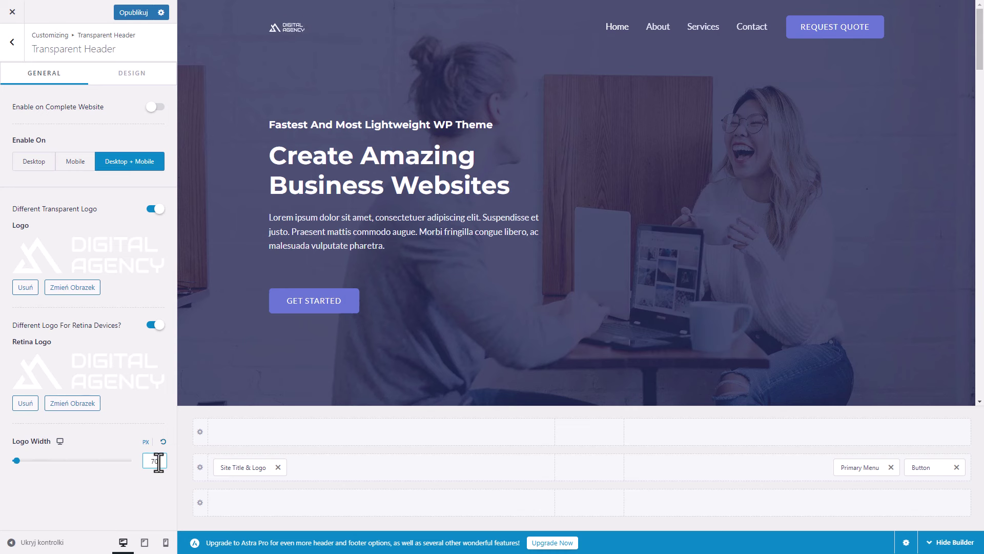
{"action": "key", "text": "BackSpace"}
{"action": "key", "text": "BackSpace"}
{"action": "type", "text": "100"}
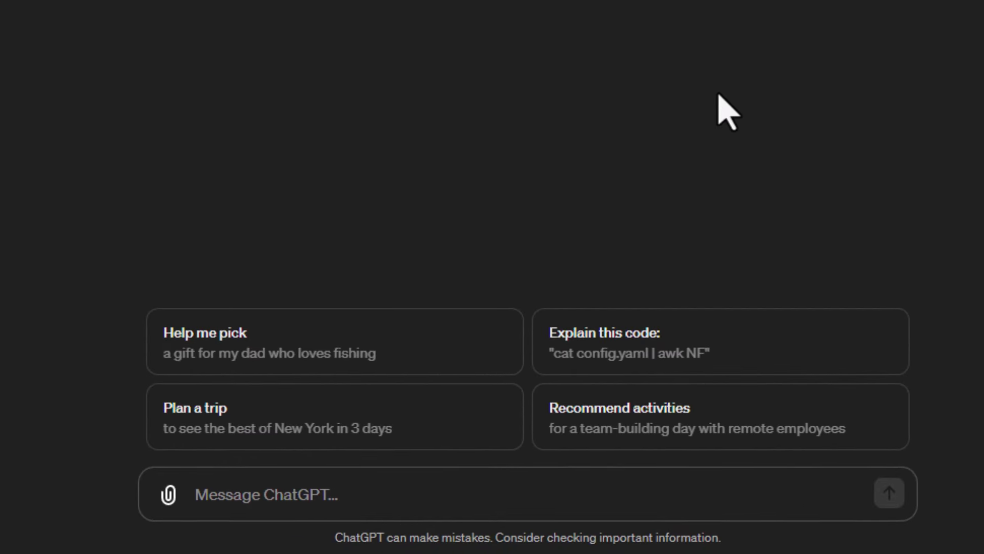
Step: Paste the logo prompt and fill in 'tworzeniem stron internetowych' and 'przedsiębiorców' placeholders
{"action": "type", "text": "Stwórz logo dla firmy, która zajmuje się [xyz] usługi firmy są skierowane do [xyz] wykorzystaj kolorystykę [xyz] styl [nowoczesny]"}
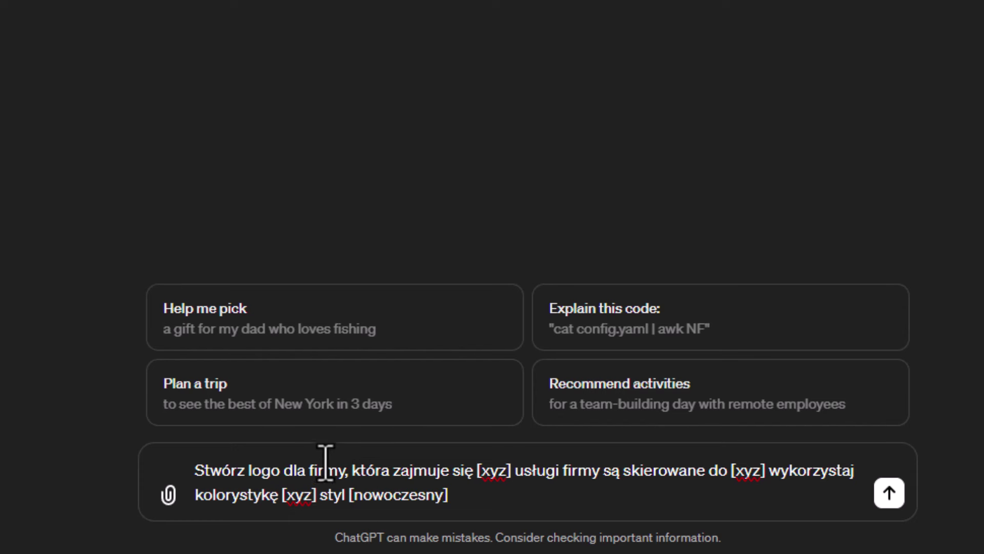
{"action": "double_click", "coordinate": [485, 470]}
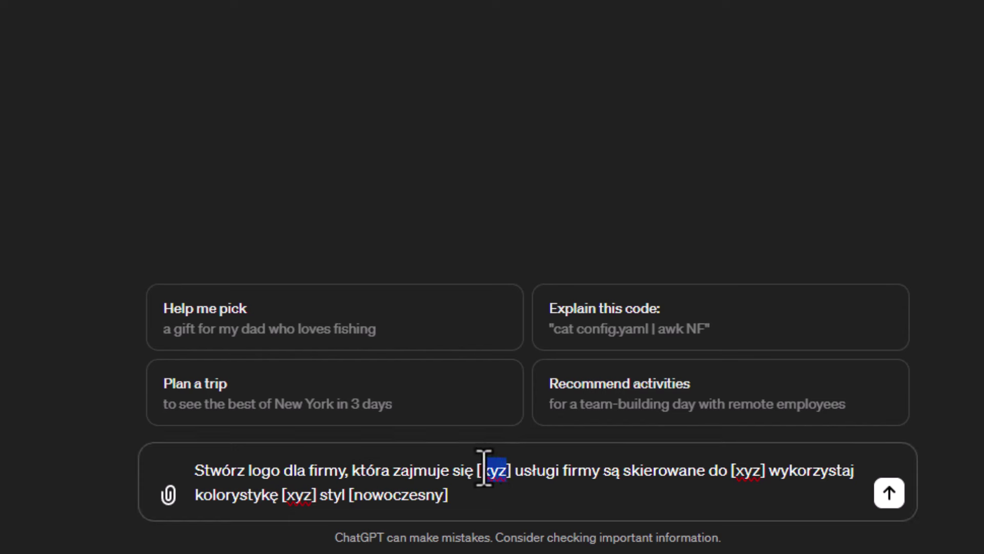
{"action": "left_click", "coordinate": [514, 470]}
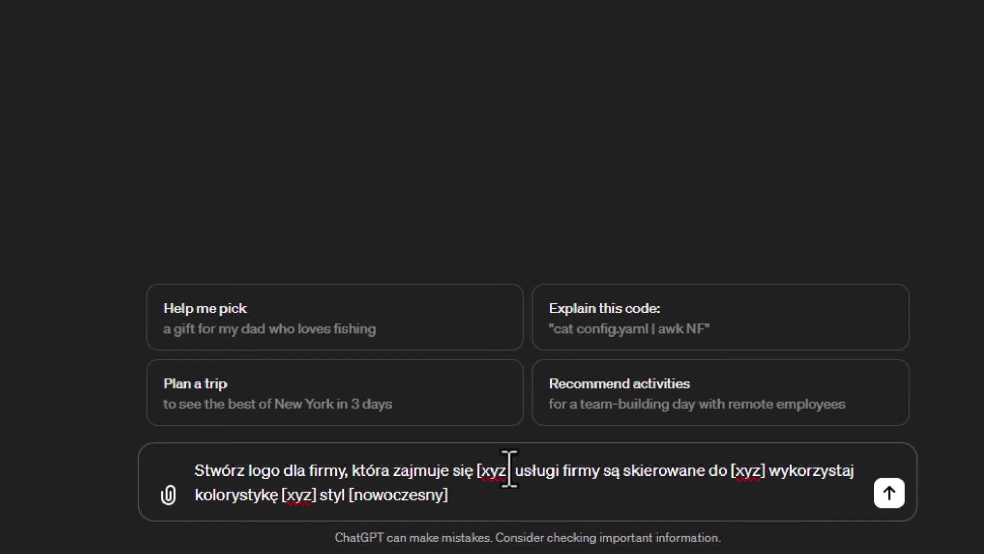
{"action": "left_click_drag", "start_coordinate": [512, 470], "coordinate": [479, 470]}
{"action": "key", "text": "BackSpace"}
{"action": "key", "text": "BackSpace"}
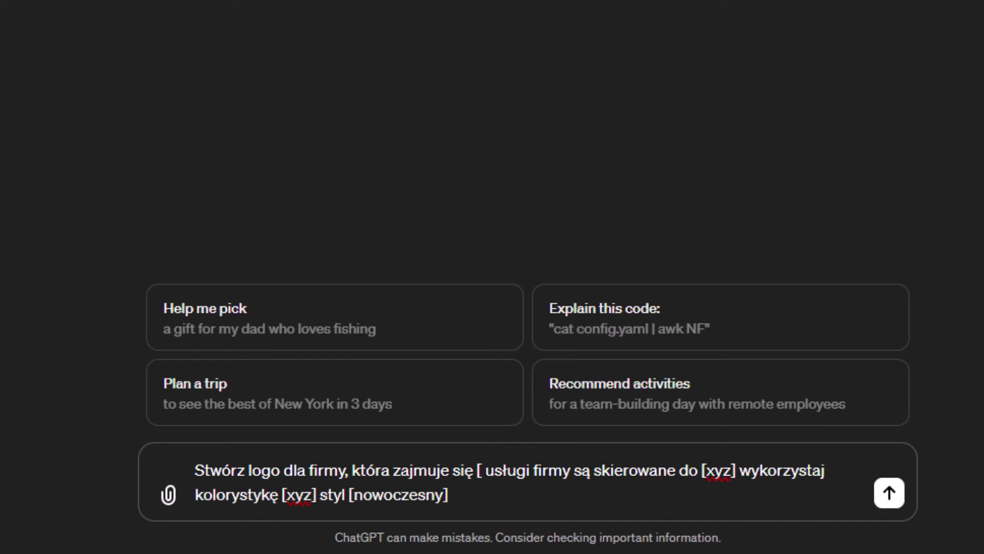
{"action": "type", "text": "tworzenie"}
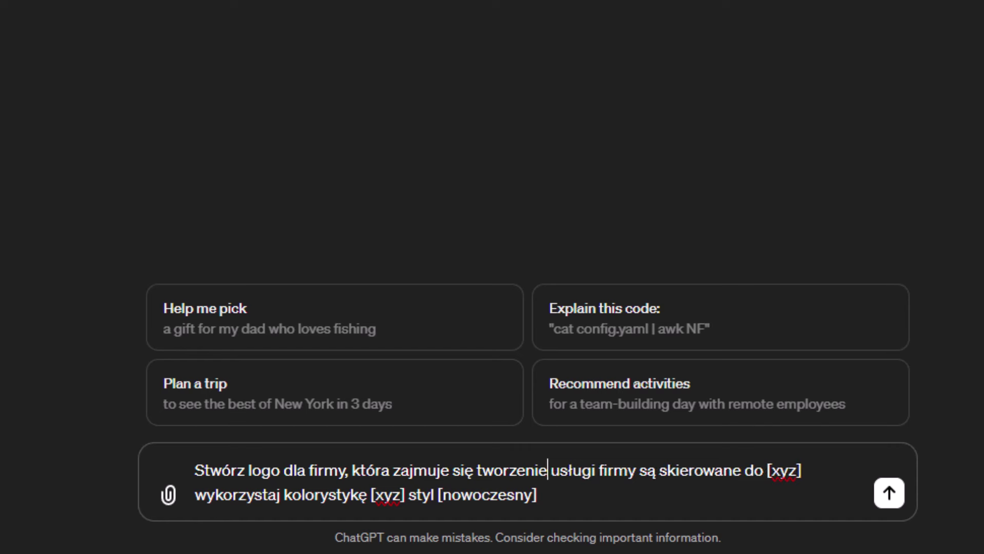
{"action": "type", "text": "m stron internetowych"}
{"action": "key", "text": "ctrl+Right"}
{"action": "key", "text": "ctrl+Right"}
{"action": "key", "text": "ctrl+Right"}
{"action": "key", "text": "ctrl+Right"}
{"action": "key", "text": "ctrl+Right"}
{"action": "key", "text": "ctrl+shift+Right"}
{"action": "type", "text": "przedsiębiorców"}
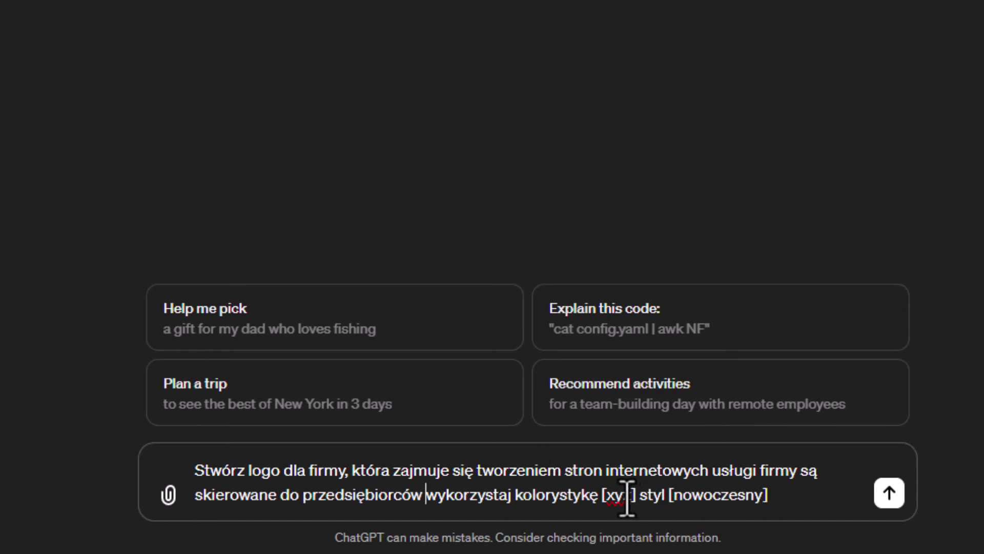
Step: Replace the colour placeholder in the prompt with #6878d6
{"action": "left_click_drag", "start_coordinate": [631, 495], "coordinate": [606, 495]}
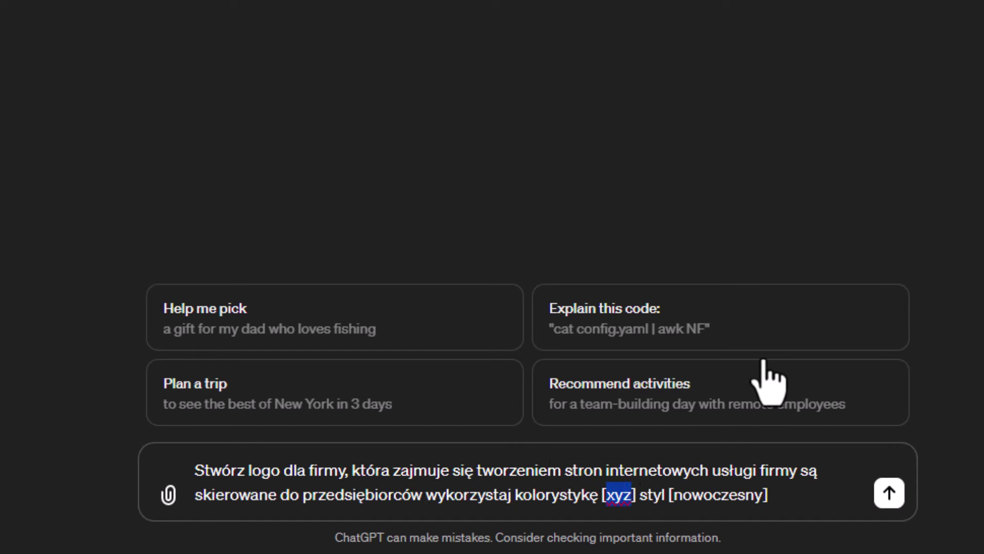
{"action": "type", "text": "#6878d6"}
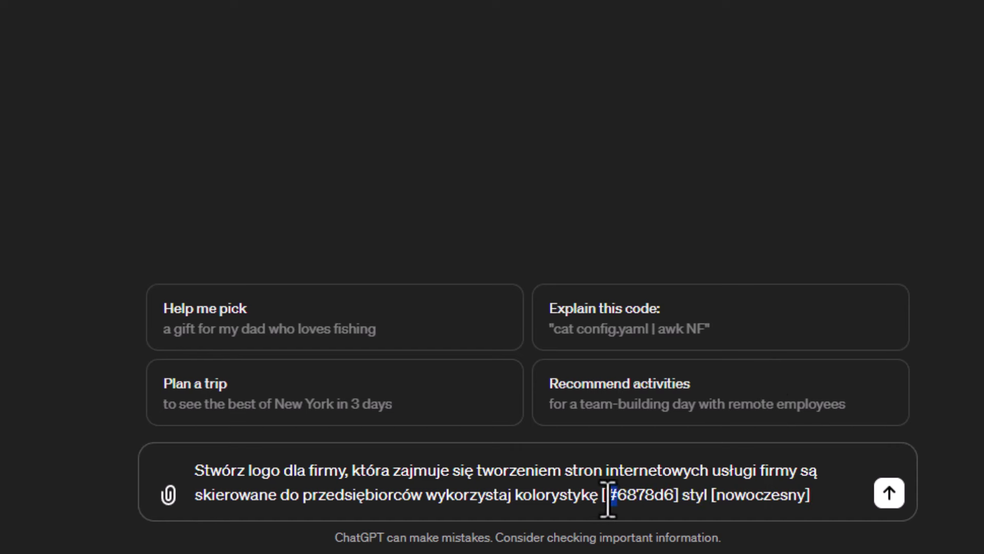
{"action": "left_click", "coordinate": [644, 494]}
{"action": "left_click_drag", "start_coordinate": [607, 495], "coordinate": [670, 508]}
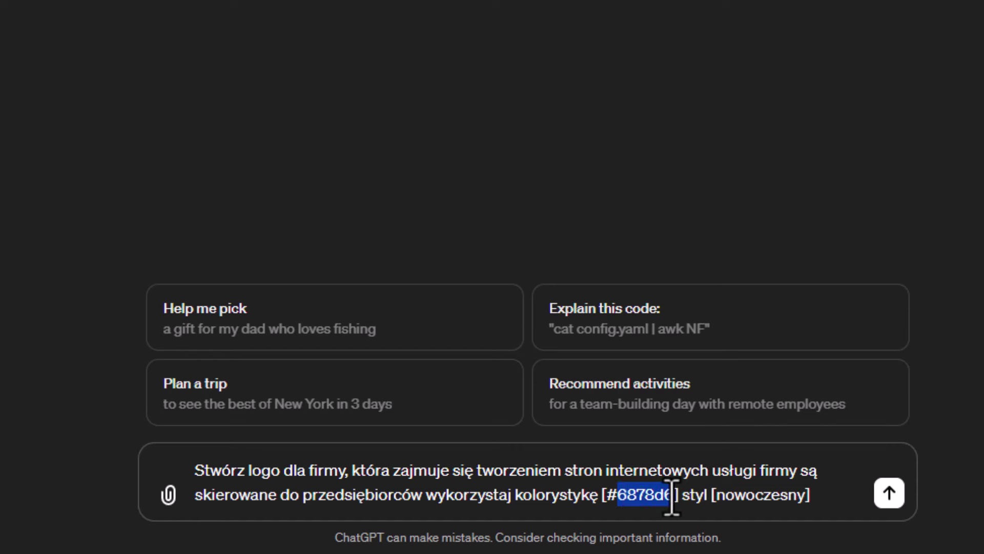
{"action": "left_click", "coordinate": [672, 508]}
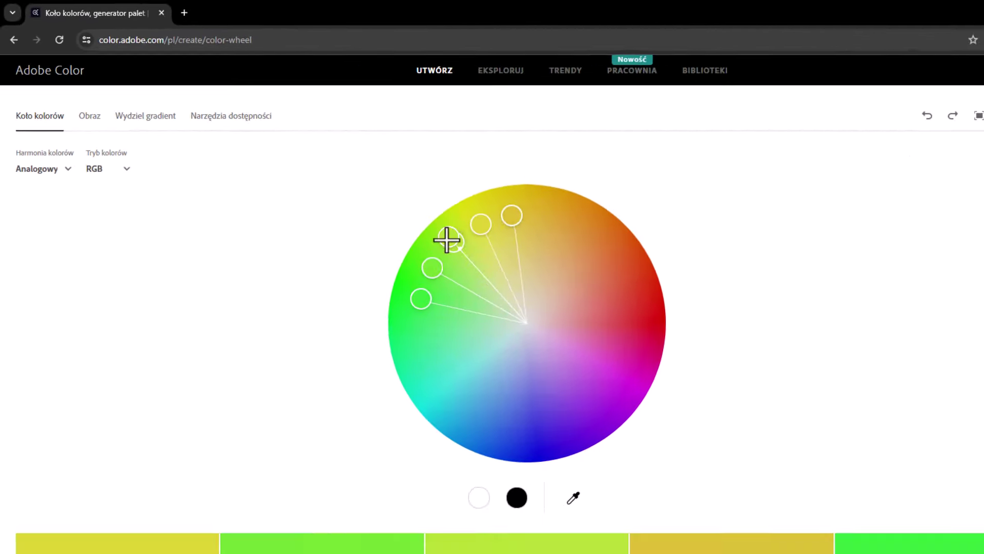
Step: Drag the analogous harmony handles from green into the blue-purple range
{"action": "left_click_drag", "start_coordinate": [446, 240], "coordinate": [535, 376]}
{"action": "mouse_move", "coordinate": [435, 305]}
{"action": "left_mouse_down"}
{"action": "mouse_move", "coordinate": [434, 279]}
{"action": "mouse_move", "coordinate": [442, 318]}
{"action": "mouse_move", "coordinate": [433, 320]}
{"action": "left_mouse_up"}
{"action": "scroll", "coordinate": [465, 441], "scroll_direction": "down", "scroll_amount": 1}
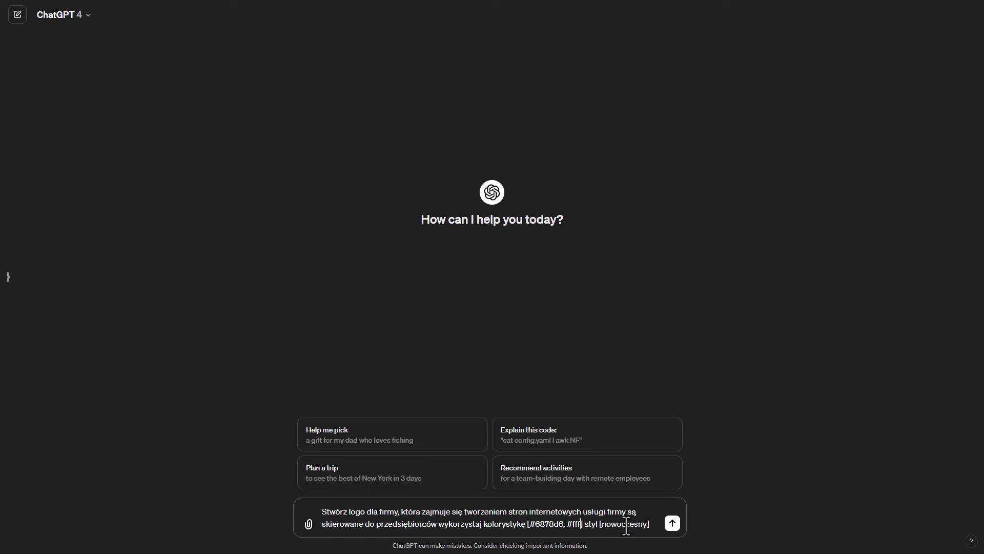
Step: Send the logo prompt with colours #6878d6 and #fff to ChatGPT and confirm the GPT-4 model
{"action": "left_click", "coordinate": [672, 527]}
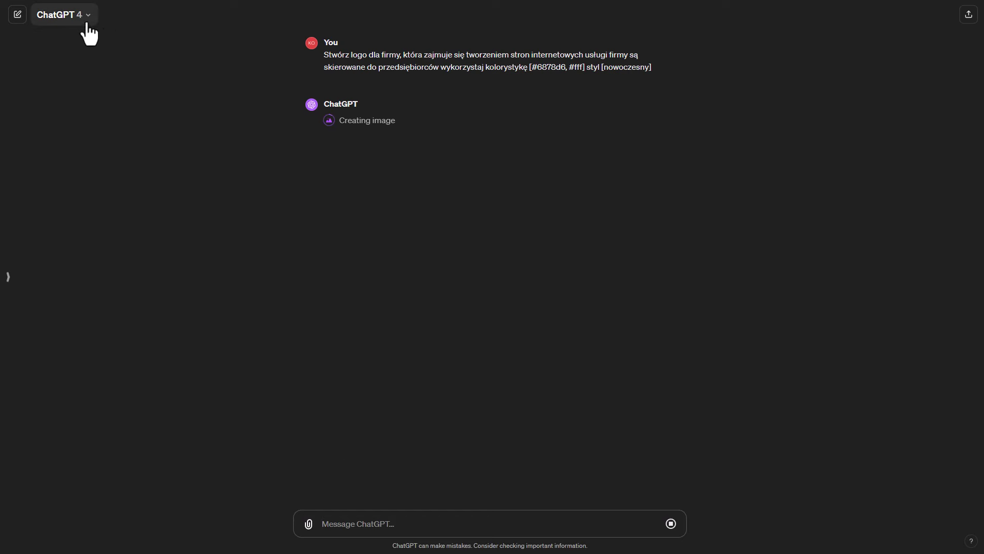
{"action": "left_click", "coordinate": [110, 27]}
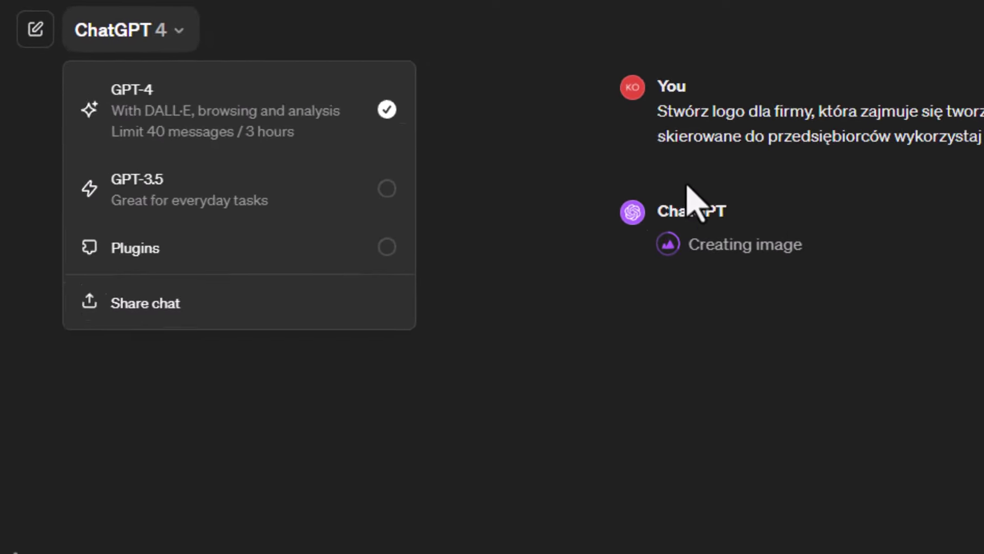
{"action": "left_click", "coordinate": [525, 142]}
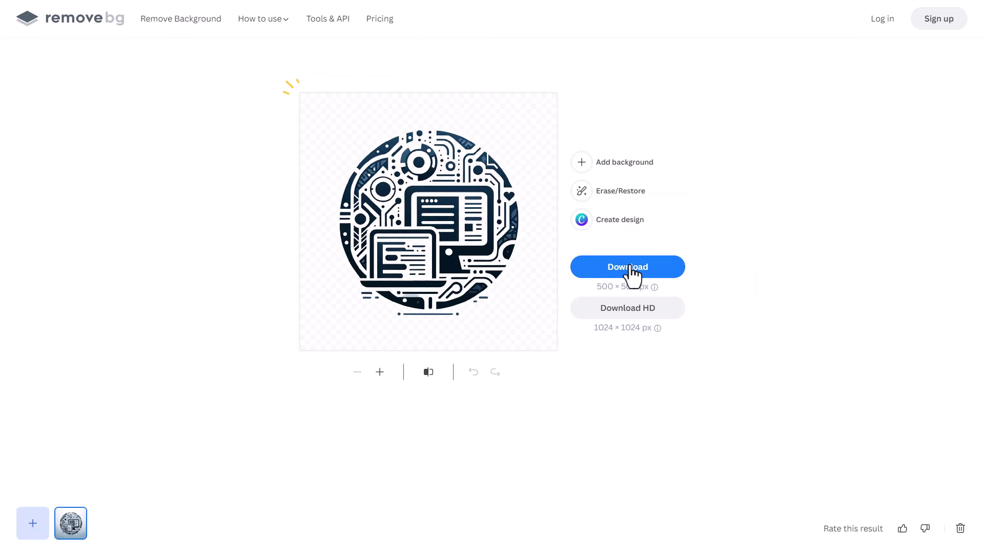
Step: Download the background-free logo from remove.bg
{"action": "left_click", "coordinate": [622, 277]}
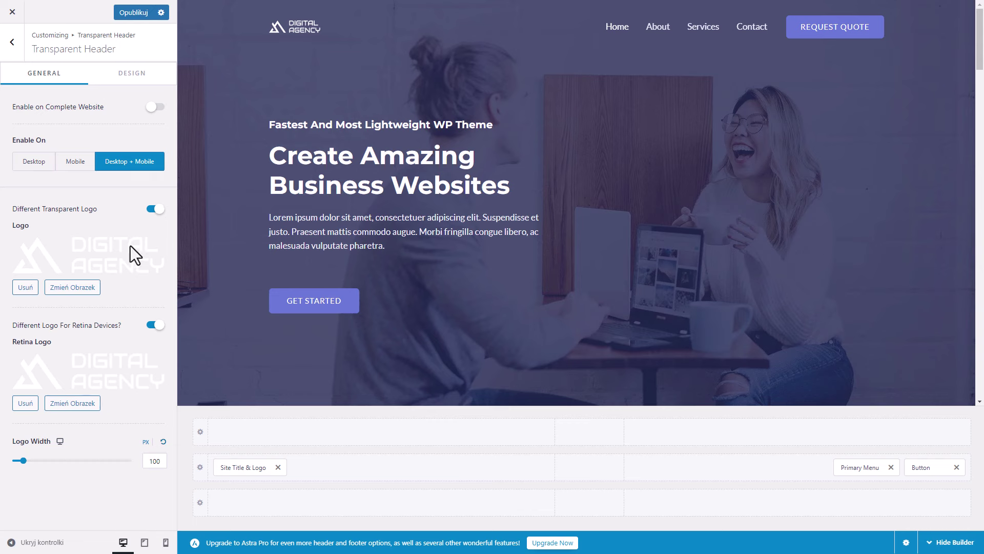
Step: Replace the transparent header logo with the uploaded Logo.png image
{"action": "left_click", "coordinate": [87, 290]}
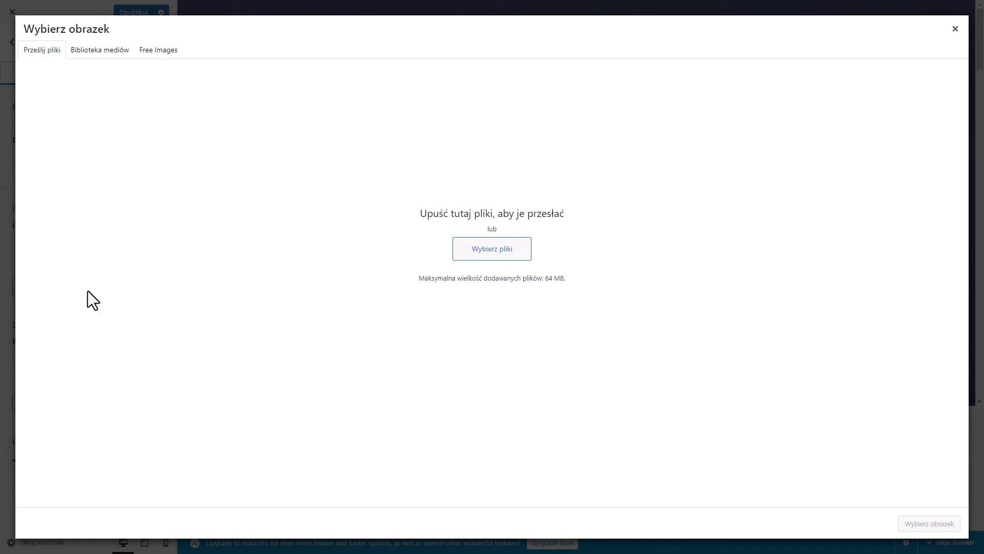
{"action": "left_click", "coordinate": [494, 246]}
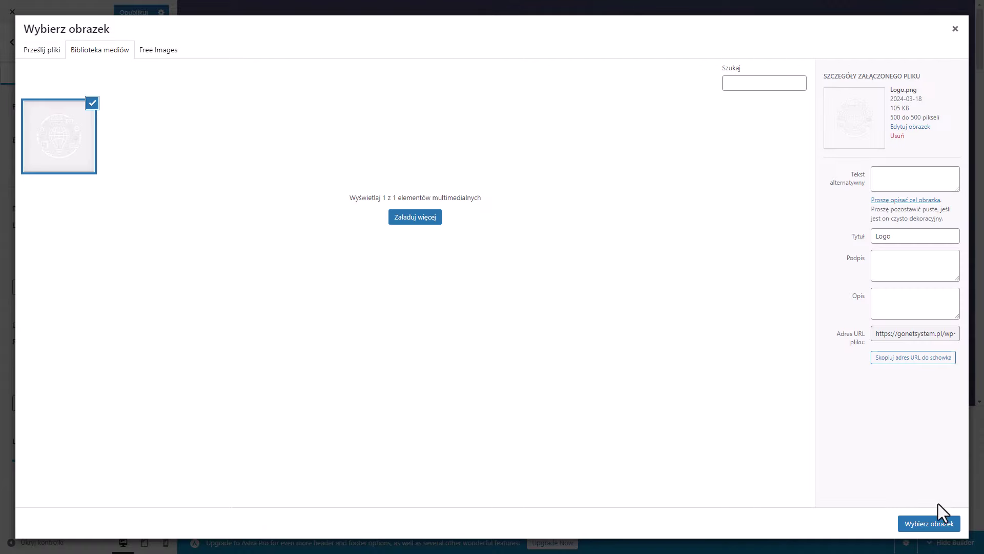
{"action": "left_click", "coordinate": [937, 522]}
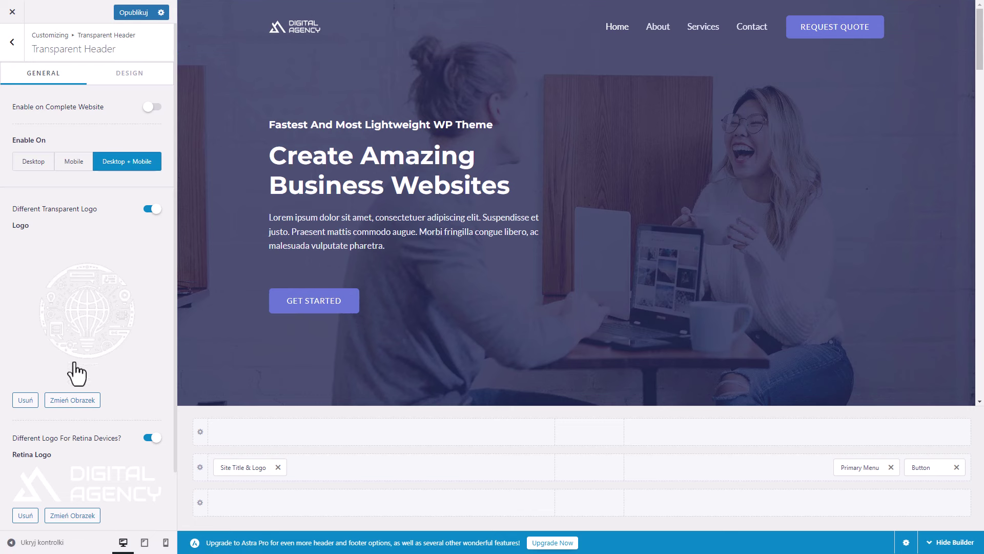
Step: Switch off Different Logo For Retina Devices, set Logo Width to 134, and move to Design settings
{"action": "scroll", "coordinate": [136, 233], "scroll_direction": "down", "scroll_amount": 1}
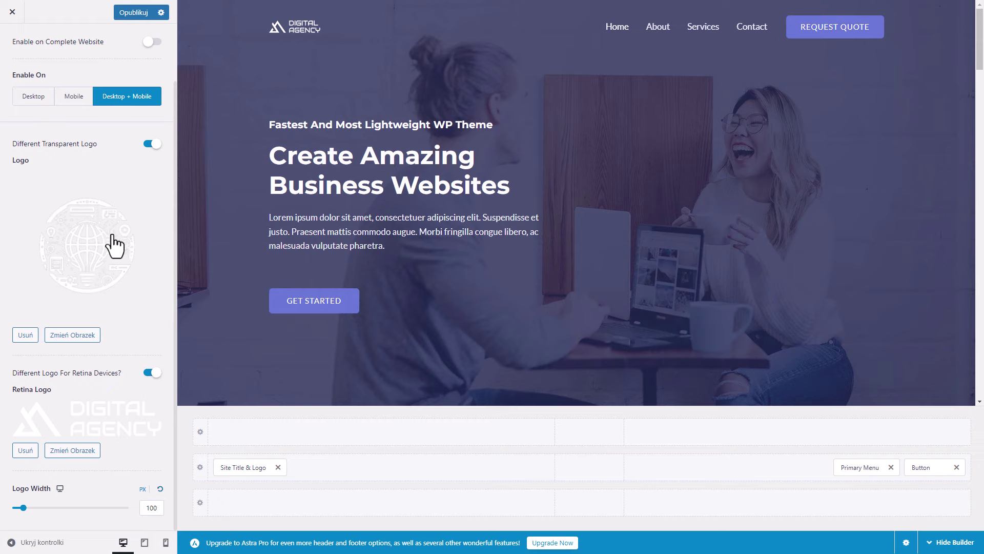
{"action": "left_click", "coordinate": [146, 375]}
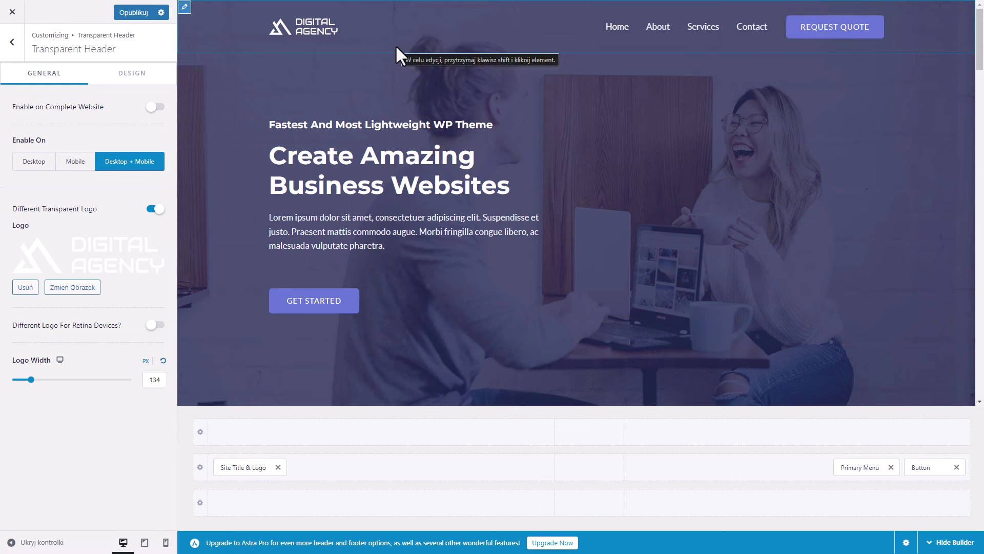
{"action": "left_click", "coordinate": [137, 87]}
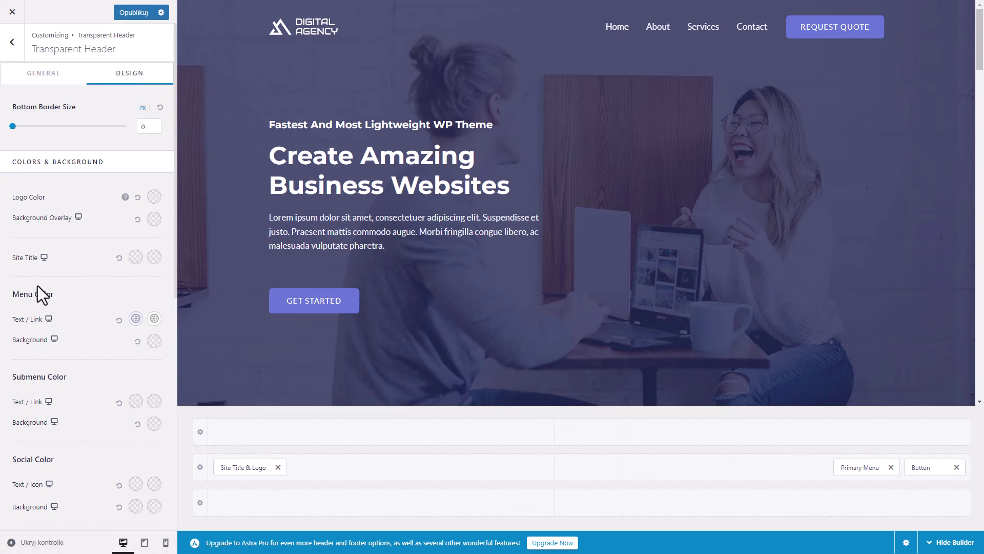
Step: Set the transparent header's menu text/link colour to white
{"action": "scroll", "coordinate": [61, 450], "scroll_direction": "down", "scroll_amount": 5}
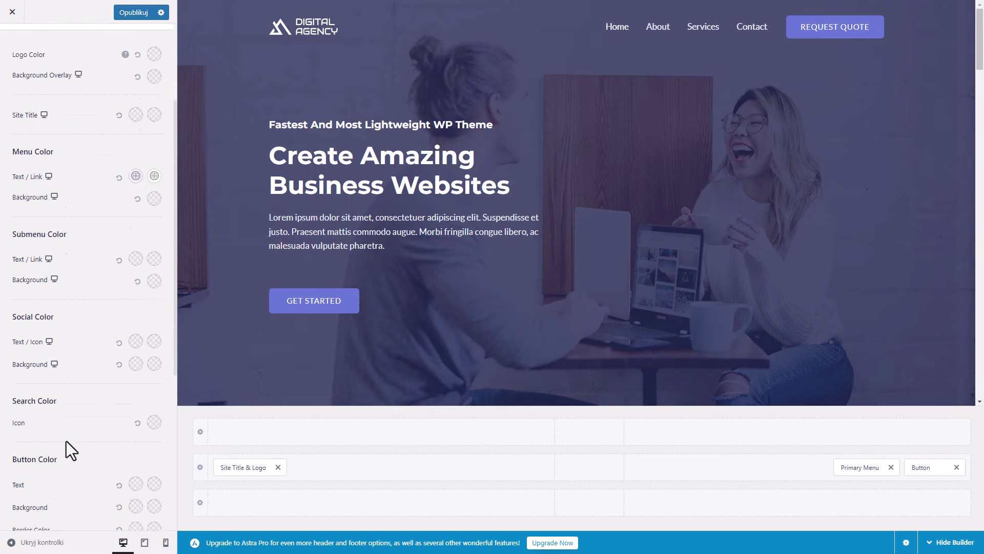
{"action": "scroll", "coordinate": [66, 444], "scroll_direction": "down", "scroll_amount": 2}
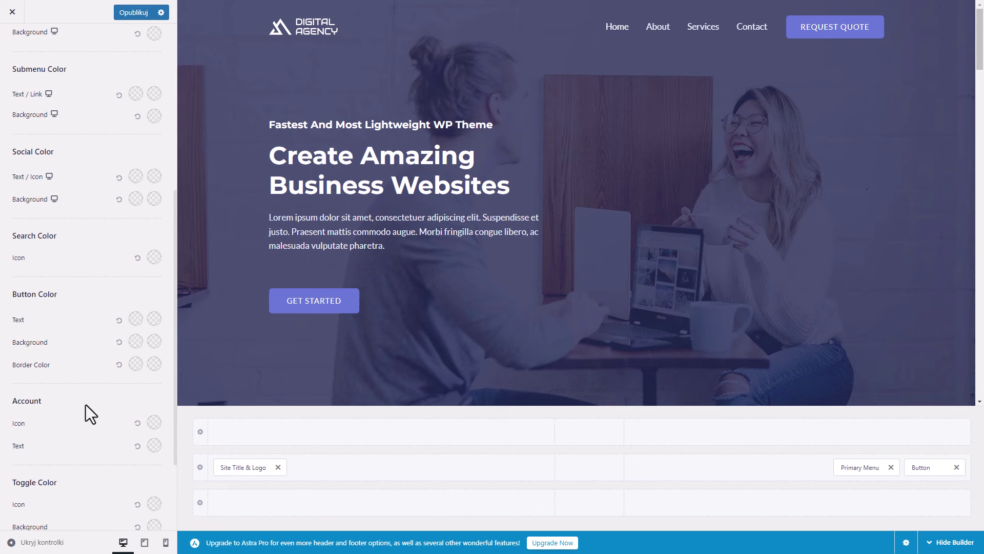
{"action": "scroll", "coordinate": [87, 410], "scroll_direction": "up", "scroll_amount": 7}
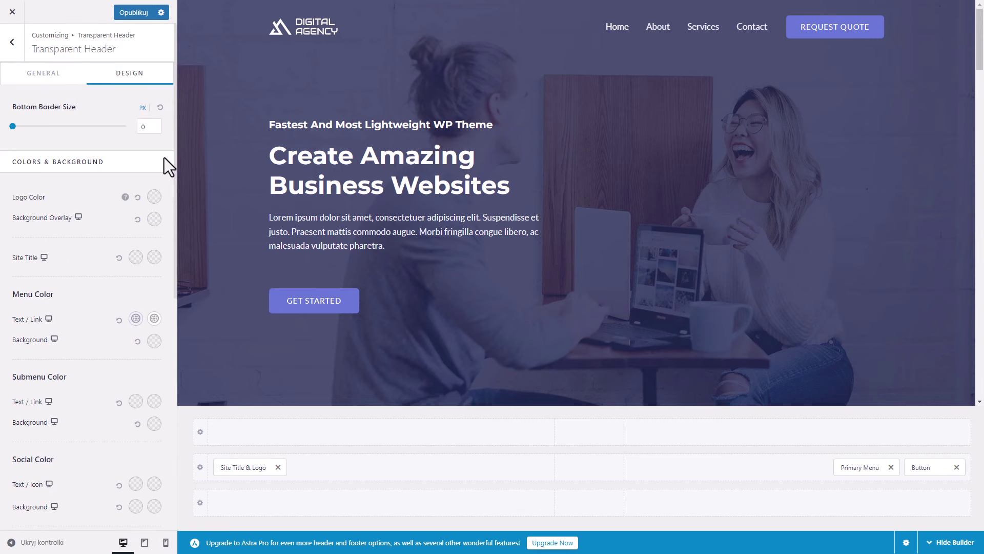
{"action": "left_click", "coordinate": [136, 318]}
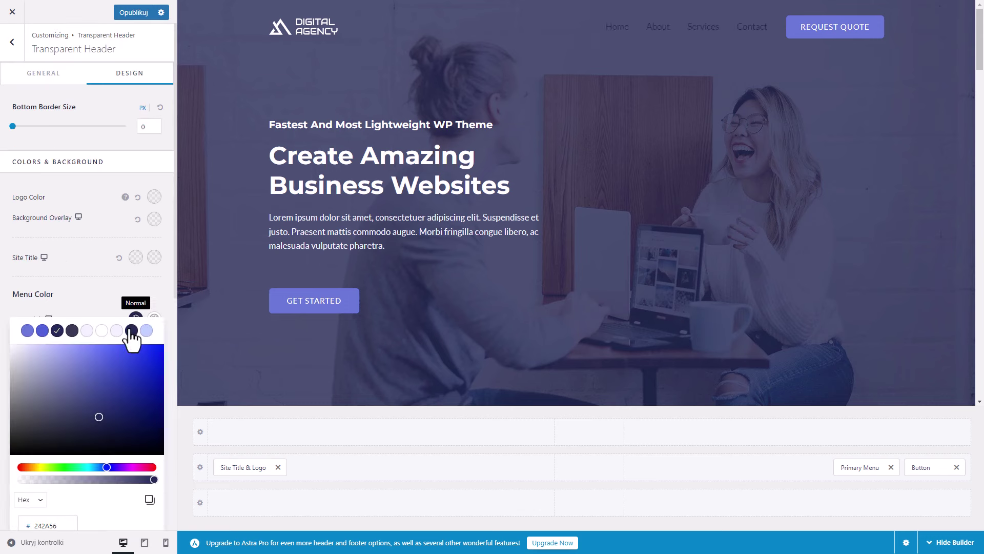
{"action": "left_click", "coordinate": [104, 332]}
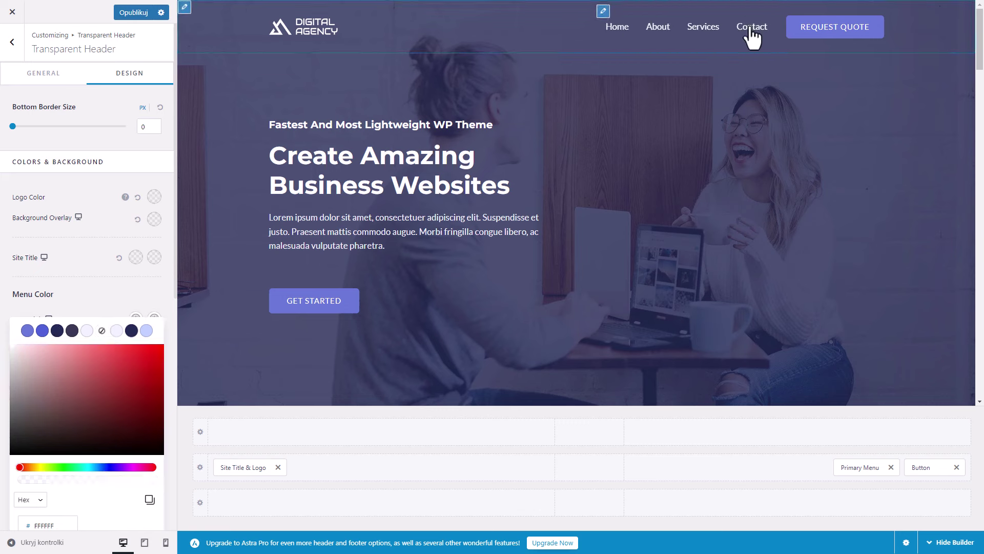
{"action": "left_click", "coordinate": [98, 285]}
Step: Give the button a blue background with a light lavender hover background
{"action": "scroll", "coordinate": [99, 284], "scroll_direction": "down", "scroll_amount": 2}
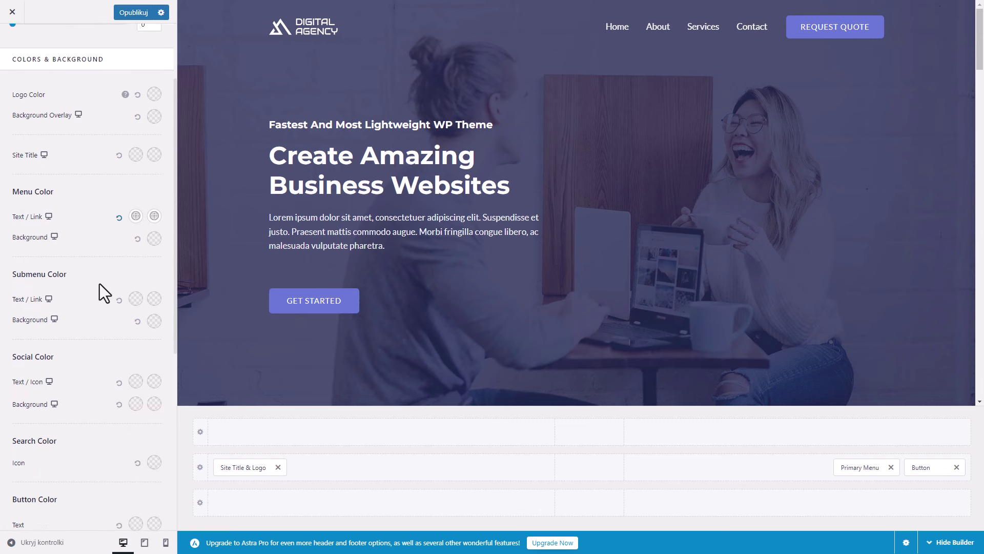
{"action": "scroll", "coordinate": [99, 284], "scroll_direction": "down", "scroll_amount": 3}
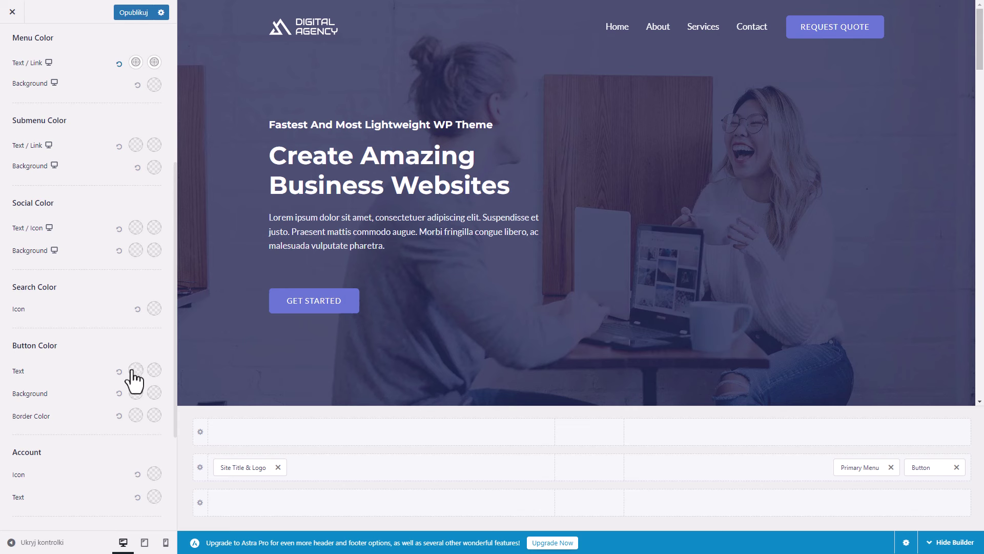
{"action": "left_click", "coordinate": [135, 392]}
{"action": "left_click", "coordinate": [42, 416]}
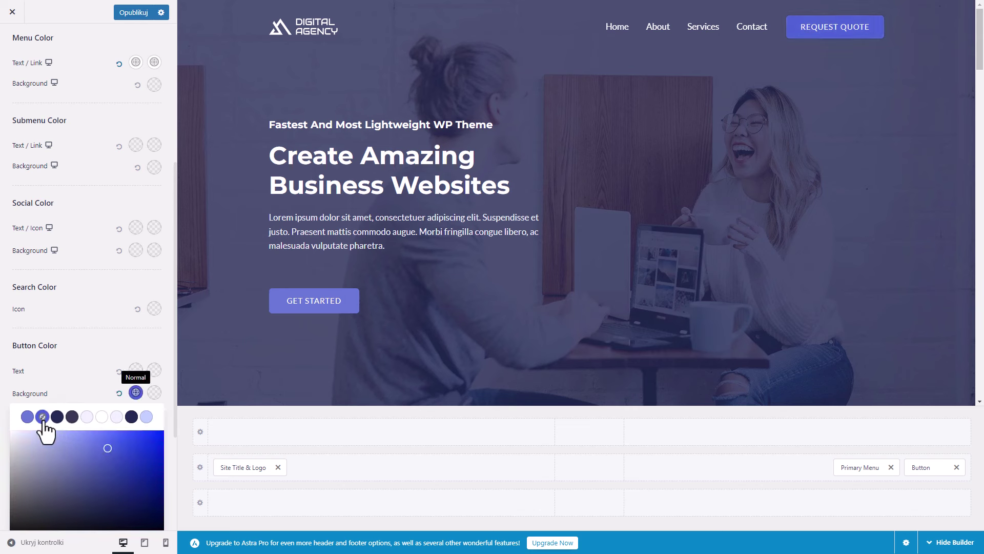
{"action": "left_click", "coordinate": [117, 353]}
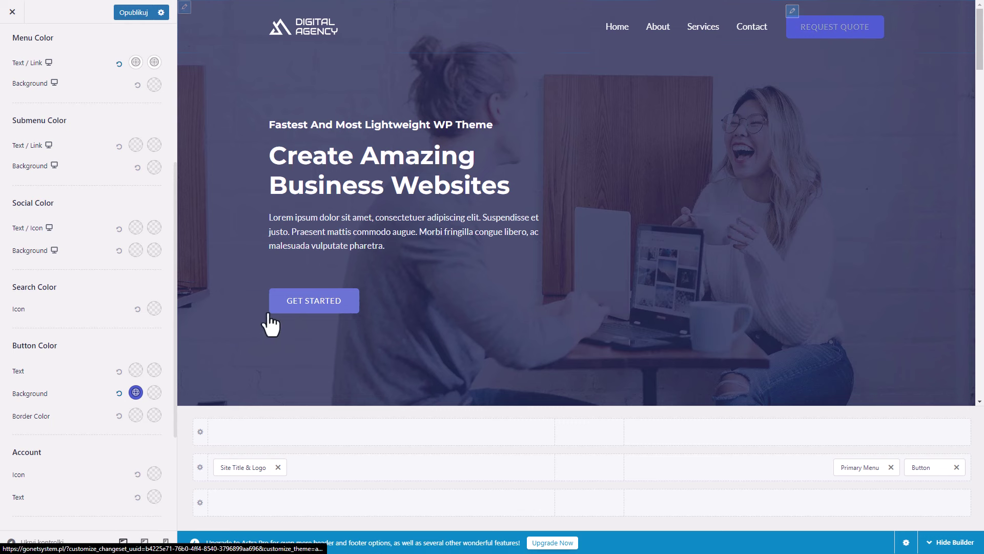
{"action": "left_click", "coordinate": [154, 392]}
{"action": "left_click", "coordinate": [117, 416]}
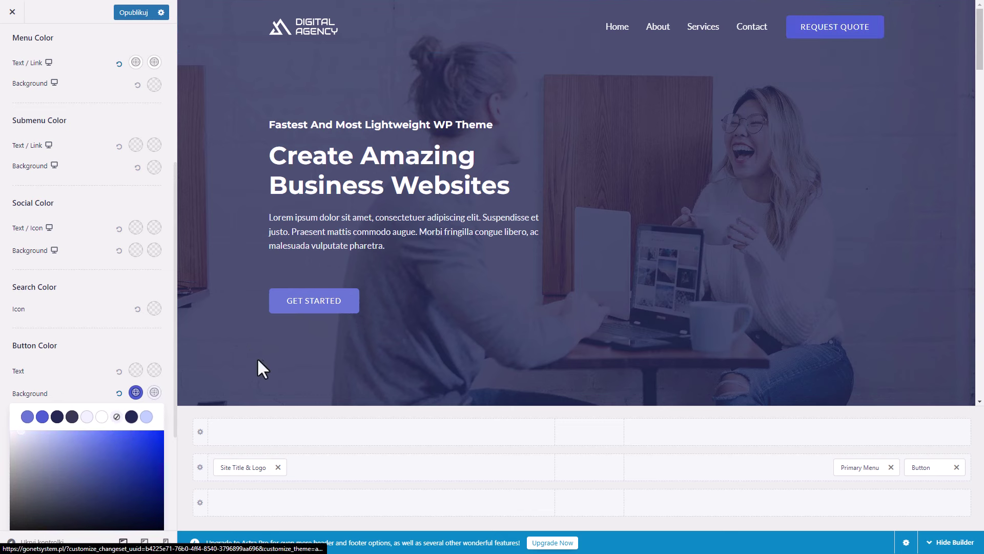
{"action": "left_click", "coordinate": [128, 346]}
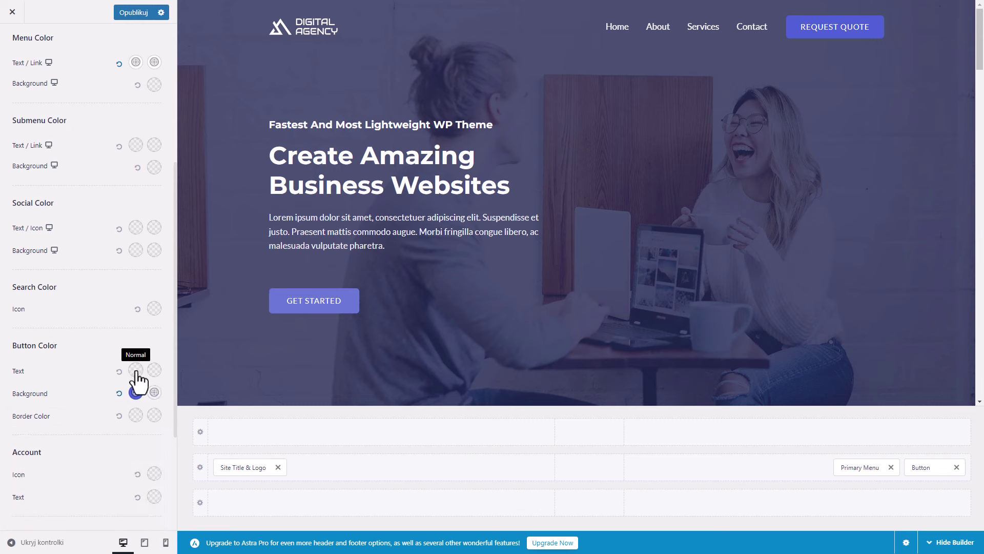
Step: Make the button text turn blue on hover
{"action": "left_click", "coordinate": [154, 371]}
{"action": "left_click", "coordinate": [42, 381]}
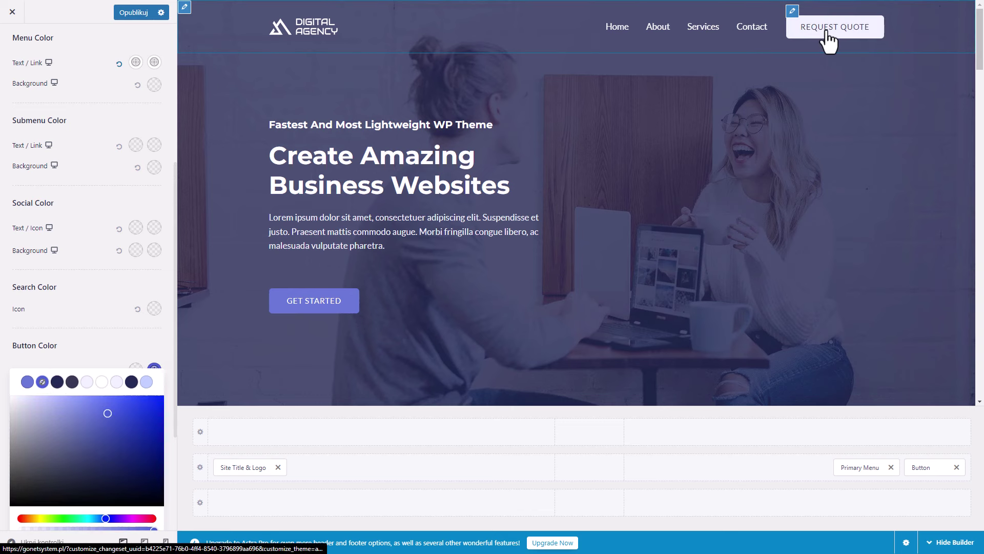
{"action": "left_click", "coordinate": [147, 338]}
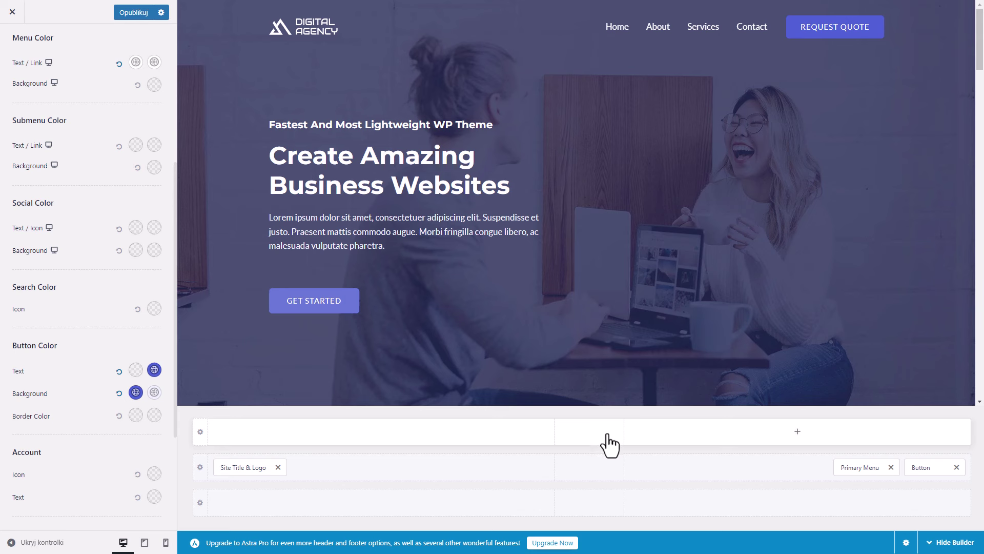
Step: Add the Social icons element and drag it to the primary row after REQUEST QUOTE
{"action": "left_click", "coordinate": [381, 432]}
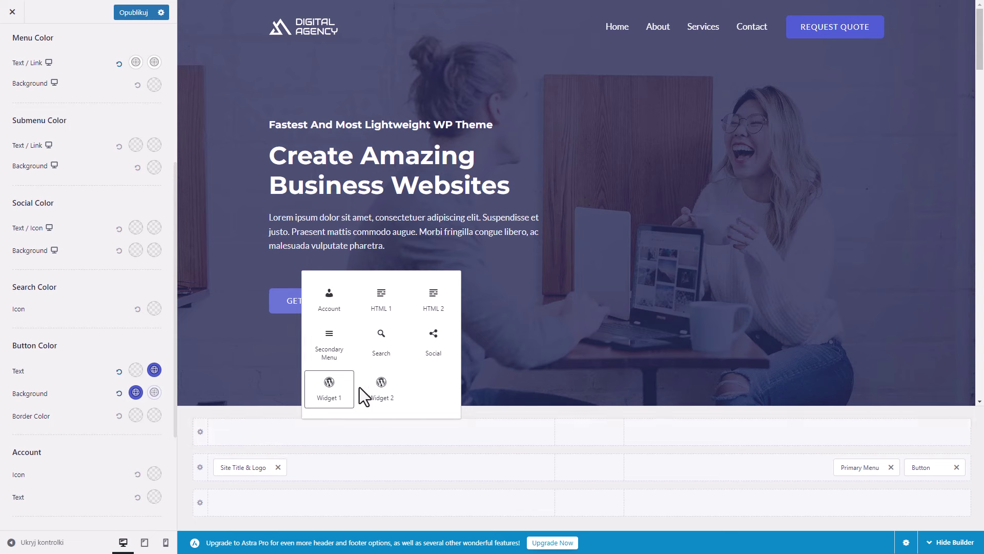
{"action": "left_click", "coordinate": [436, 354]}
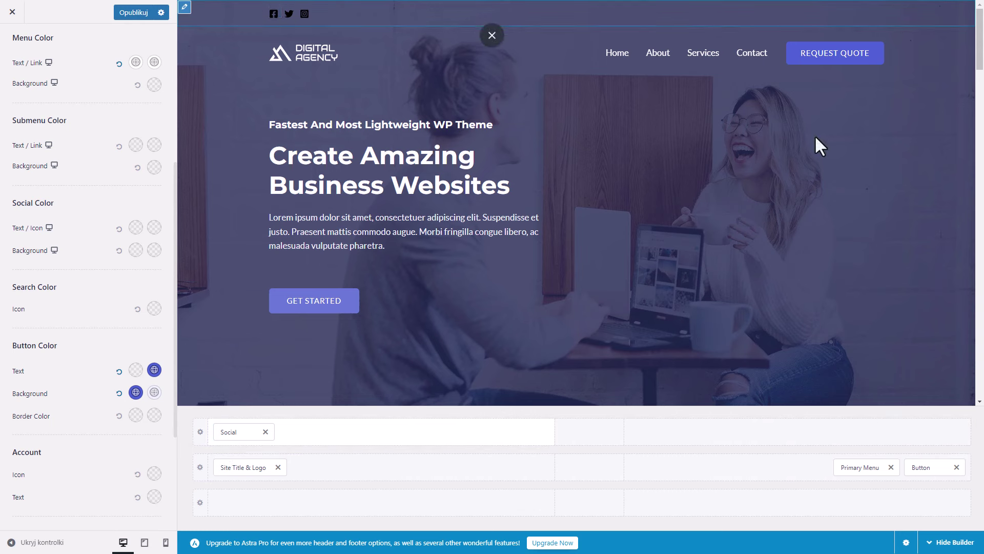
{"action": "left_click_drag", "start_coordinate": [218, 432], "coordinate": [942, 471]}
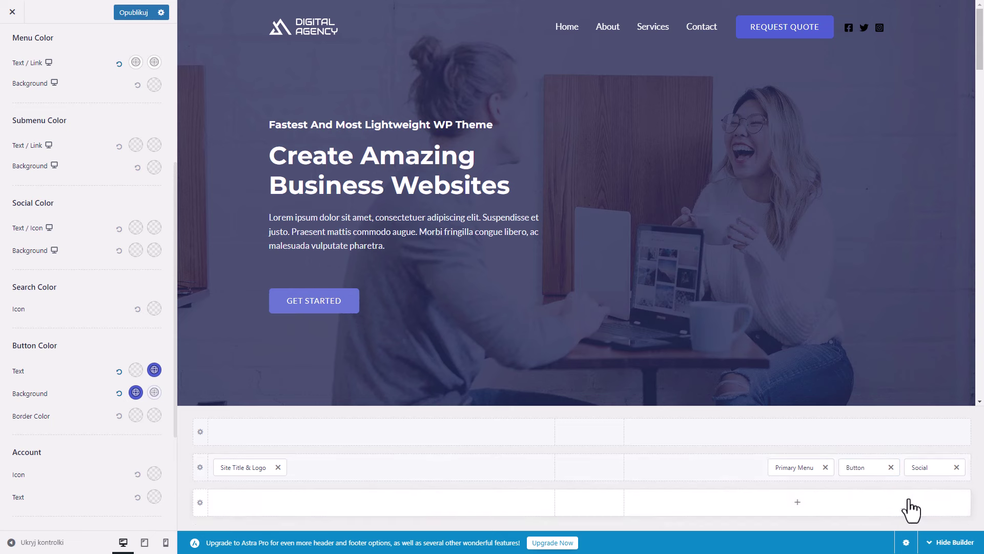
Step: Add a Phone 1 icon to the Social element and enter a phone number for it
{"action": "left_click", "coordinate": [925, 467]}
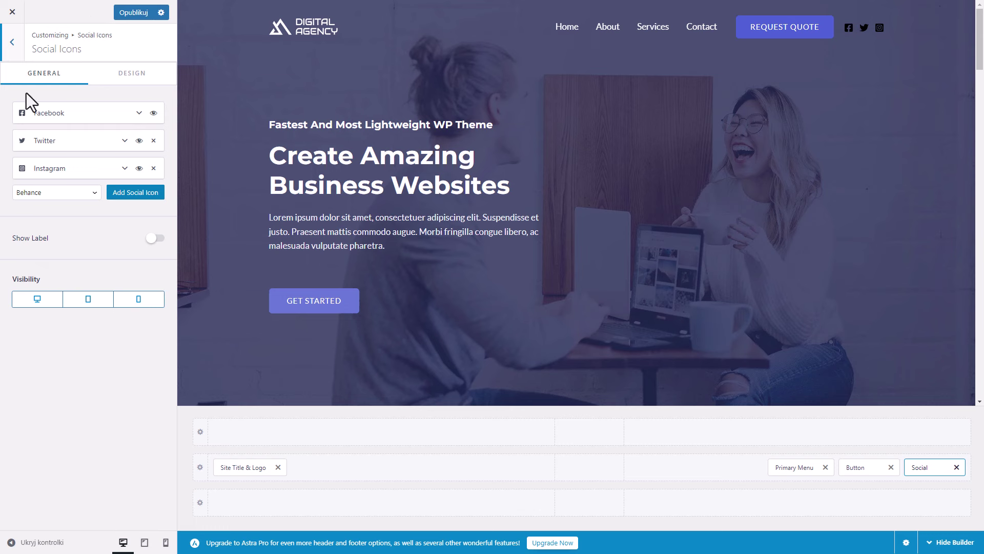
{"action": "left_click", "coordinate": [20, 193]}
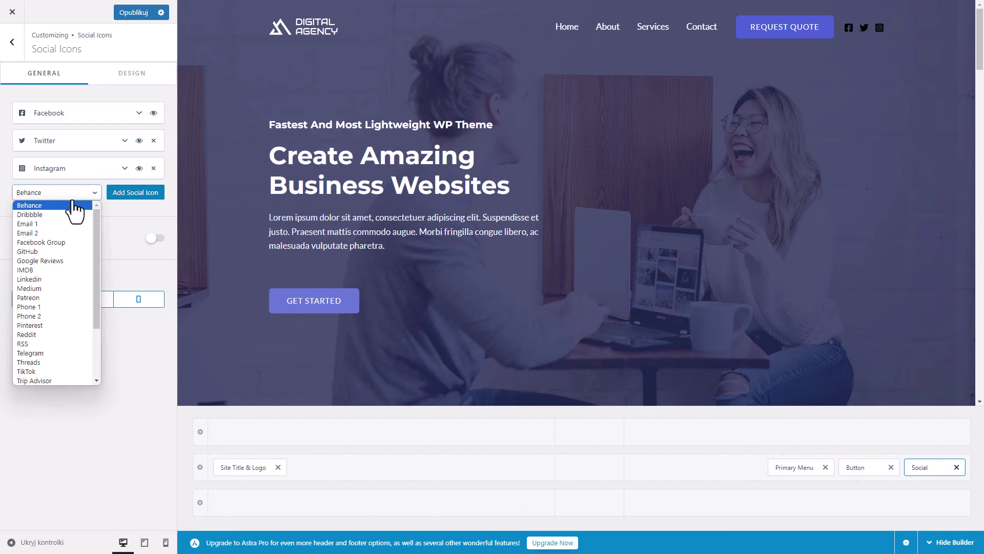
{"action": "scroll", "coordinate": [62, 269], "scroll_direction": "down", "scroll_amount": 3}
{"action": "scroll", "coordinate": [54, 294], "scroll_direction": "up", "scroll_amount": 2}
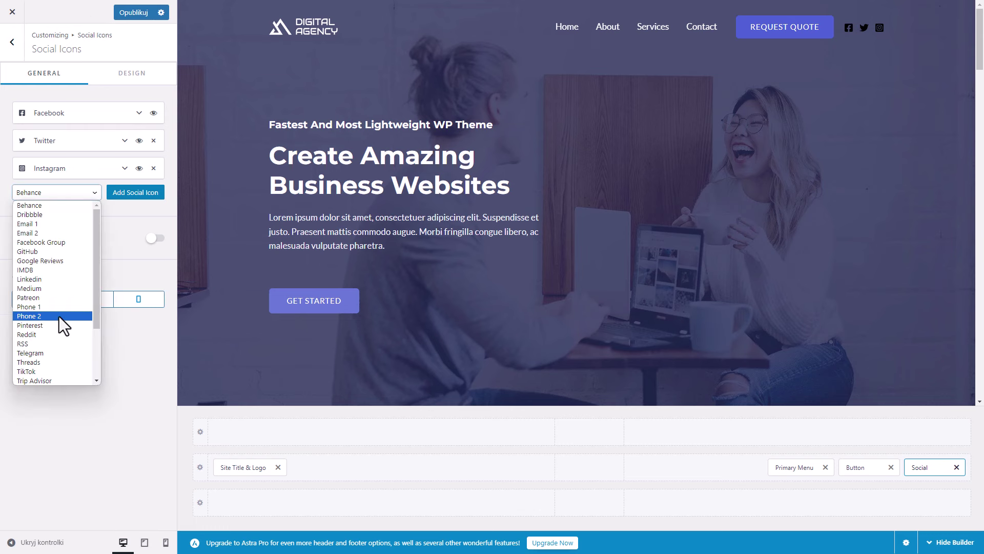
{"action": "left_click", "coordinate": [59, 305]}
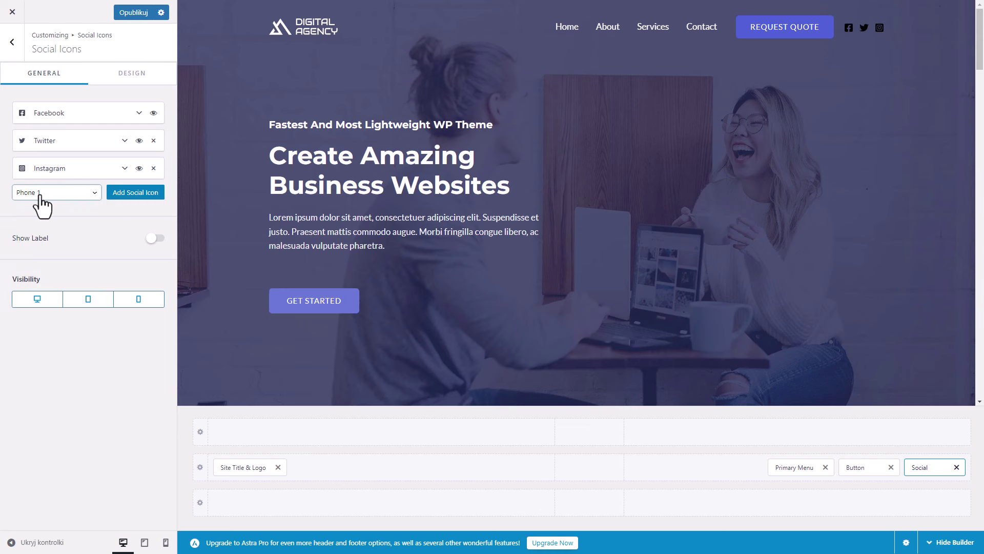
{"action": "left_click", "coordinate": [123, 194]}
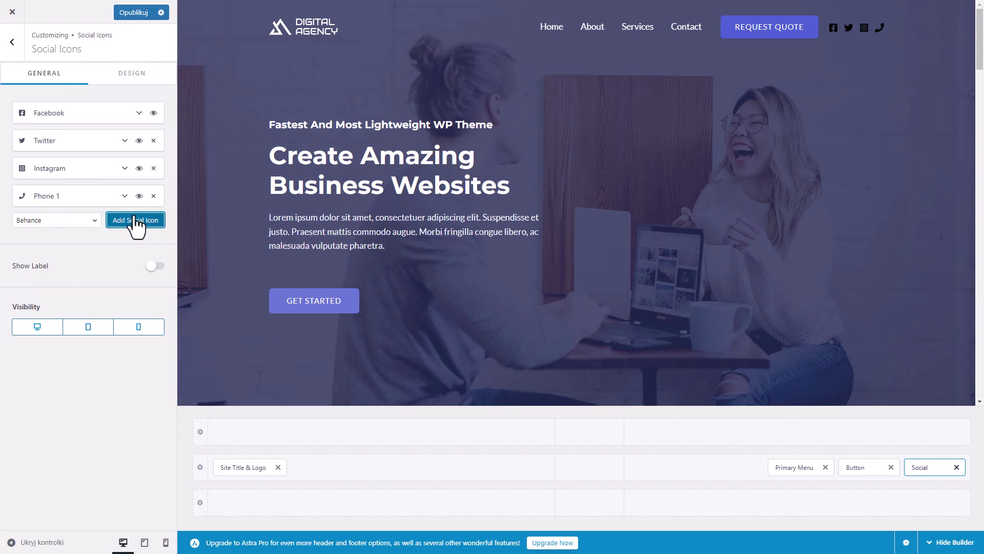
{"action": "left_click", "coordinate": [118, 195]}
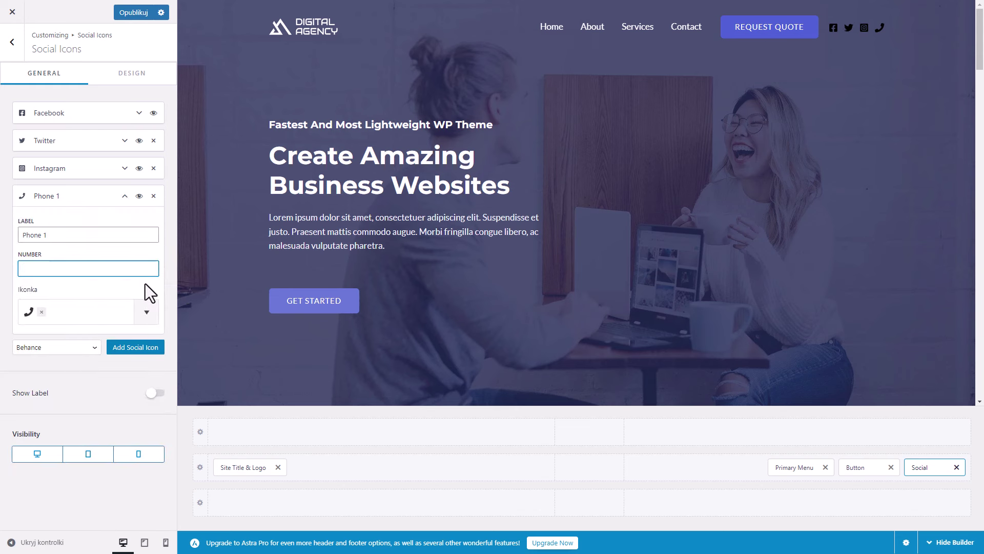
{"action": "type", "text": "11111111"}
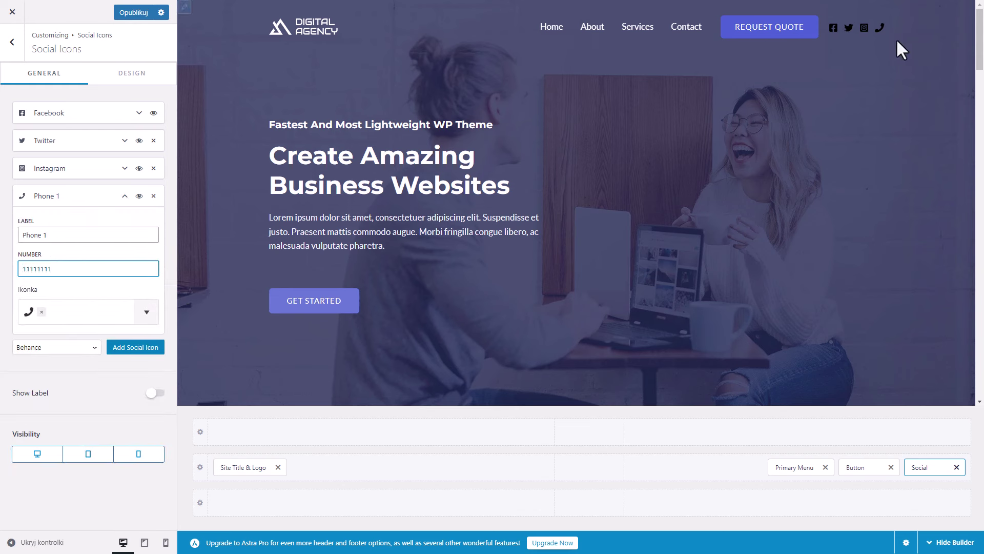
Step: Test the phone icon in the preview, then remove the Twitter icon
{"action": "left_click", "coordinate": [879, 29]}
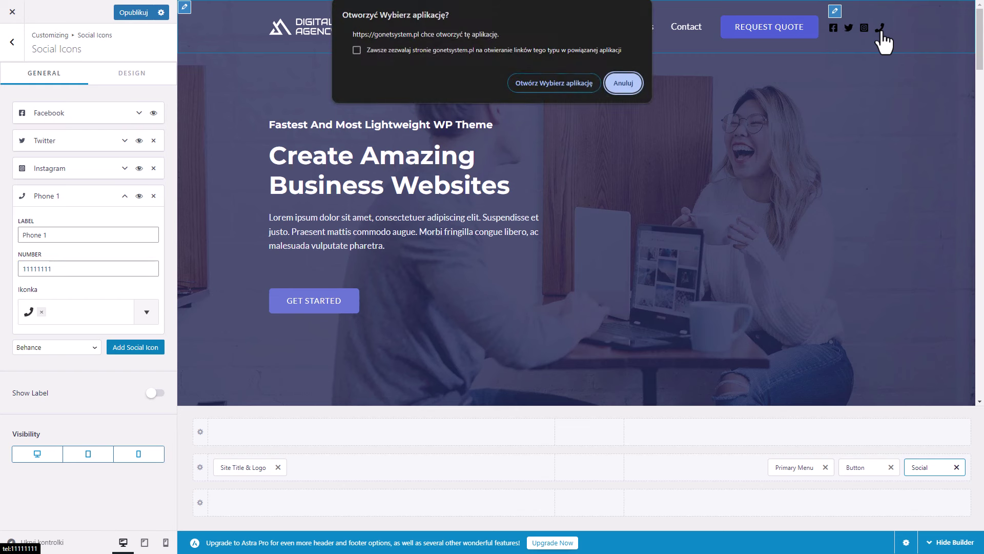
{"action": "left_click", "coordinate": [623, 83]}
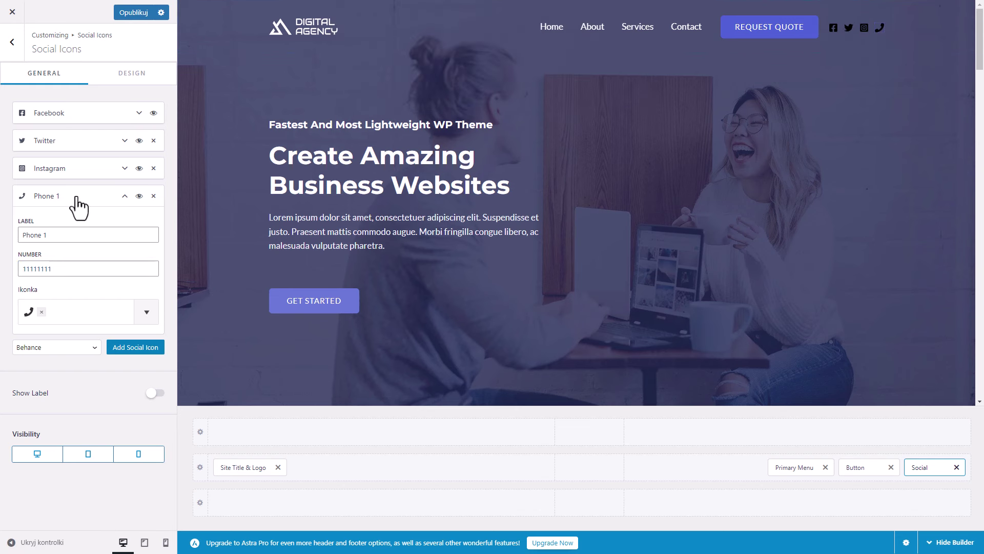
{"action": "left_click", "coordinate": [123, 197]}
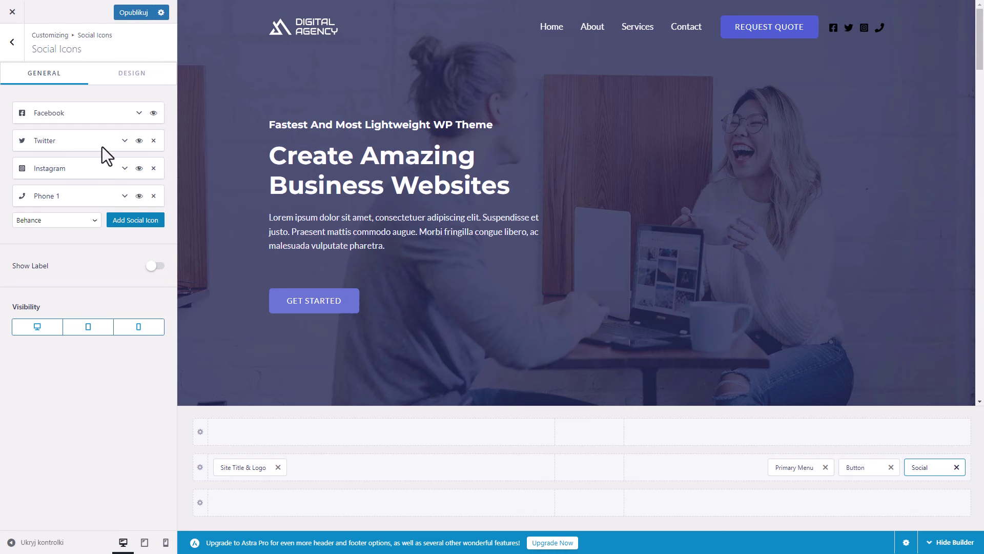
{"action": "left_click", "coordinate": [153, 140]}
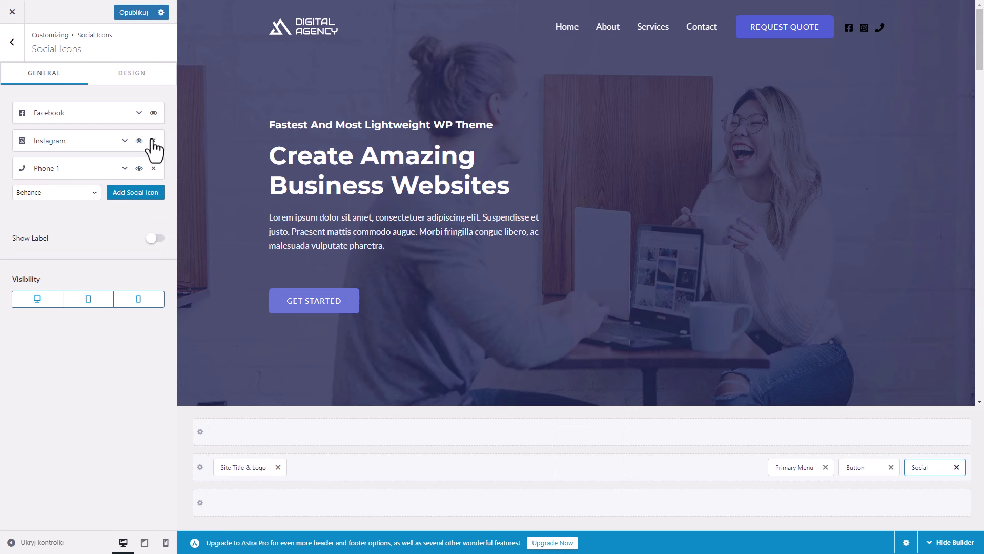
Step: In the Social Design tab, make the icons white with a dark navy #242A56 hover colour
{"action": "left_click", "coordinate": [145, 76]}
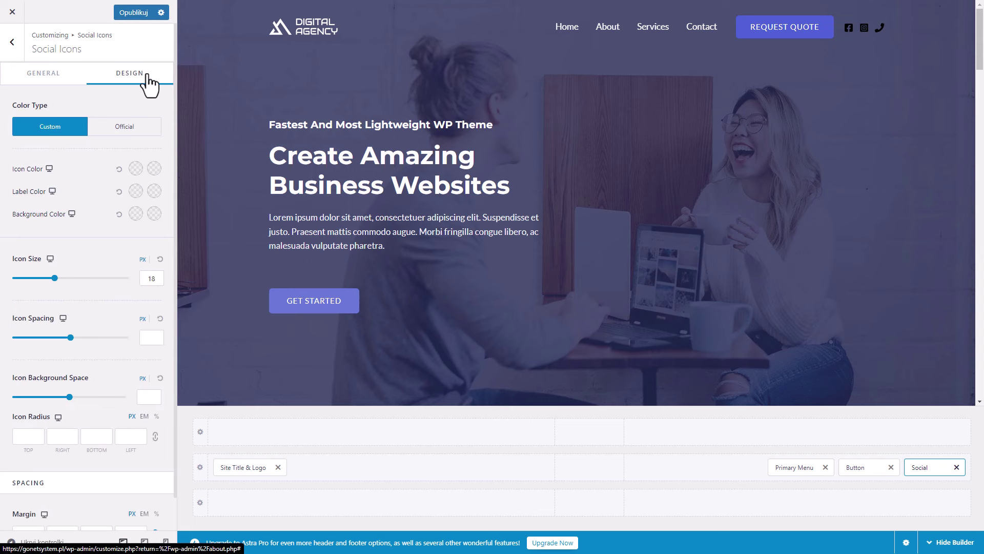
{"action": "left_click", "coordinate": [136, 169]}
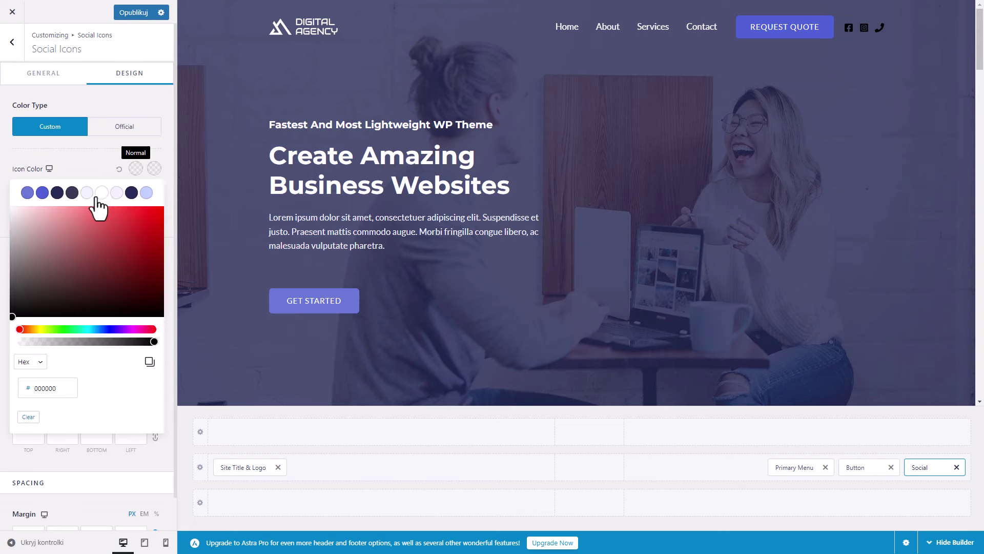
{"action": "left_click", "coordinate": [94, 172]}
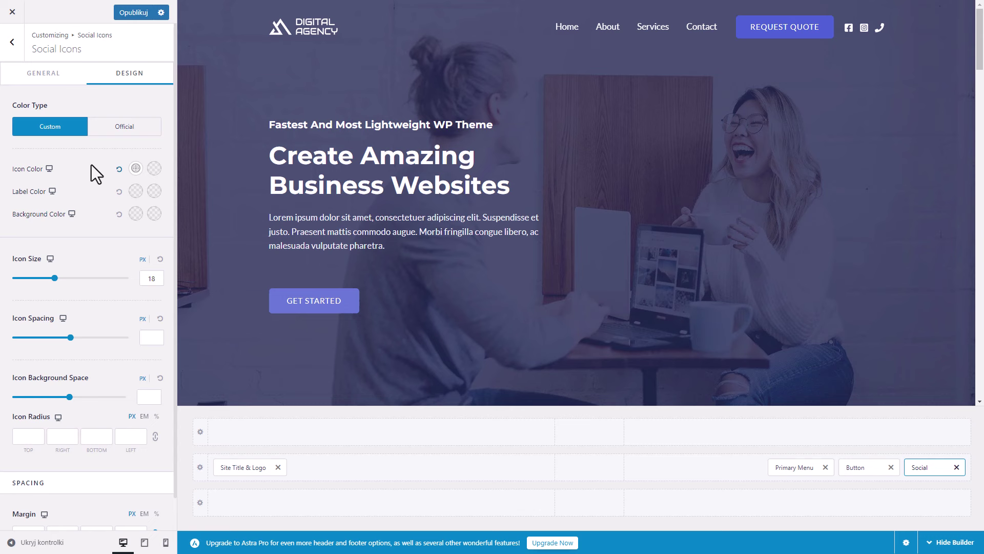
{"action": "left_click", "coordinate": [136, 169]}
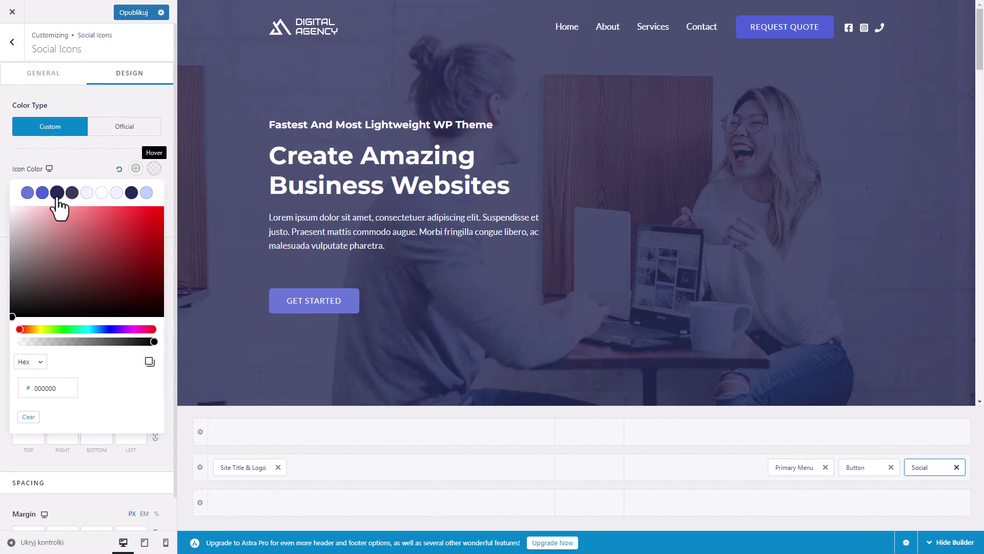
{"action": "left_click", "coordinate": [56, 193]}
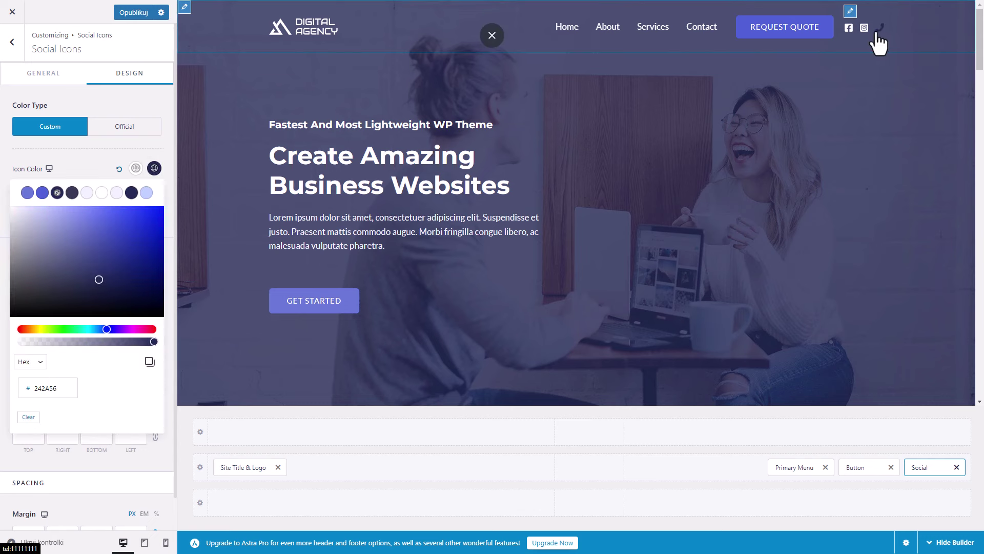
{"action": "left_click", "coordinate": [104, 154]}
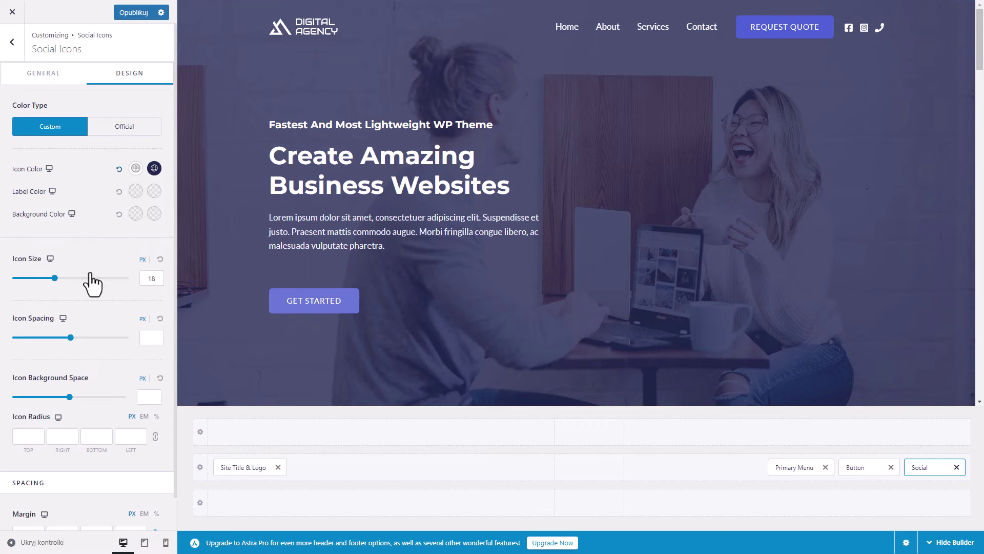
Step: Delete the social icons from the header, then review the Primary Menu's Design and General options
{"action": "left_click", "coordinate": [957, 467]}
{"action": "left_click", "coordinate": [922, 467]}
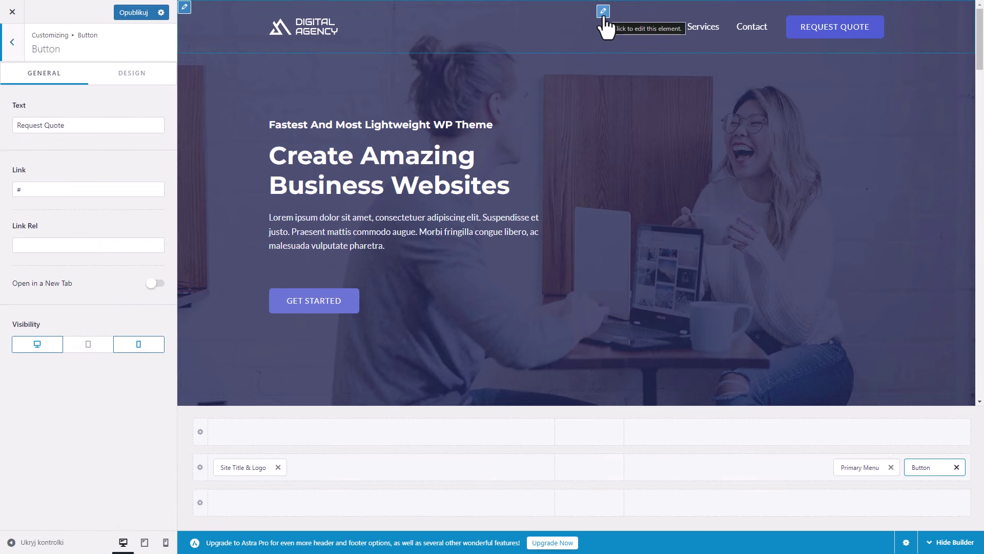
{"action": "left_click", "coordinate": [605, 17]}
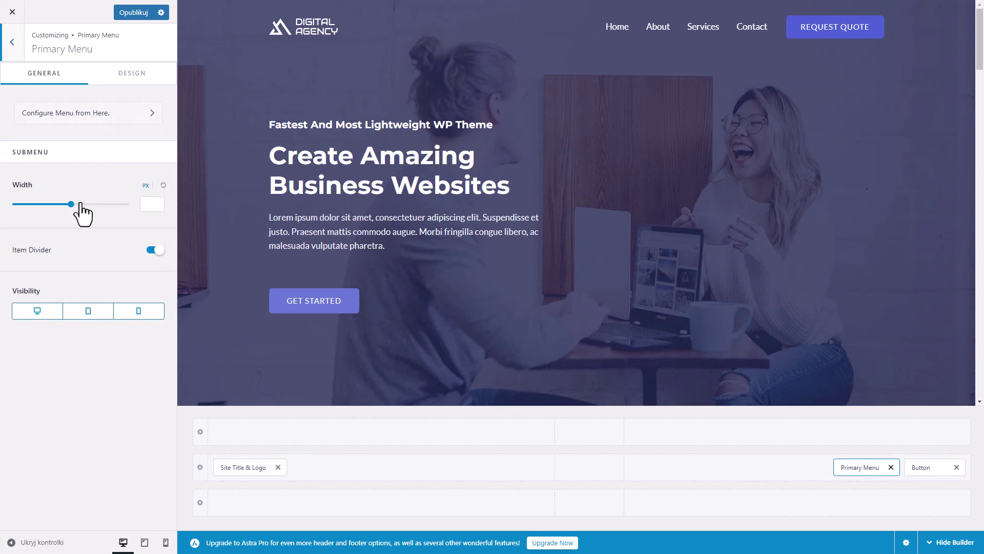
{"action": "left_click", "coordinate": [131, 81]}
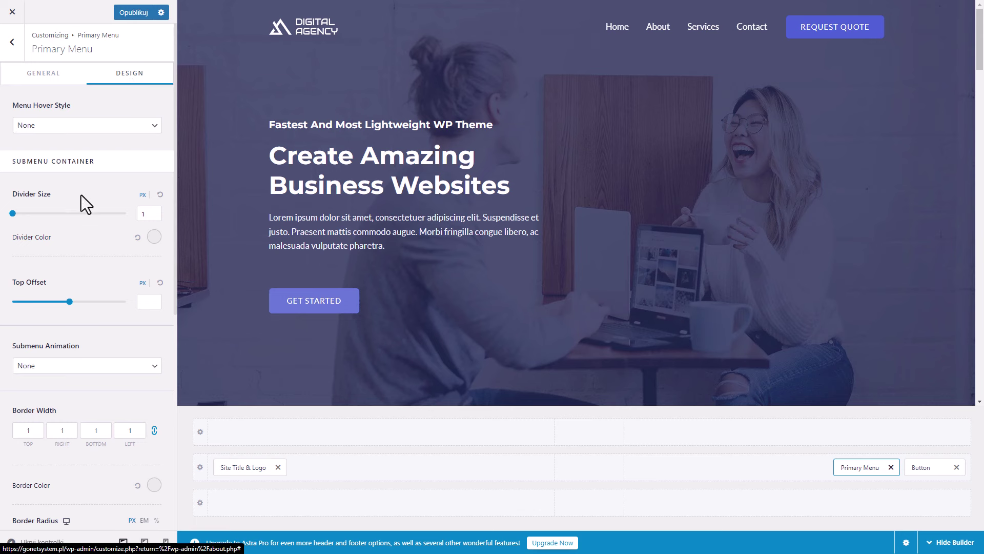
{"action": "scroll", "coordinate": [95, 481], "scroll_direction": "down", "scroll_amount": 3}
{"action": "scroll", "coordinate": [94, 481], "scroll_direction": "down", "scroll_amount": 3}
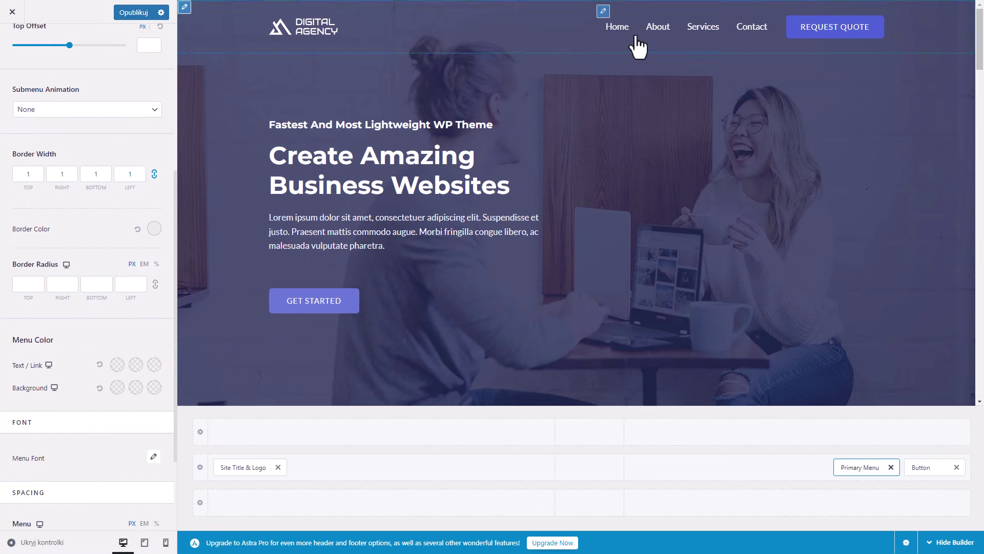
{"action": "scroll", "coordinate": [127, 297], "scroll_direction": "up", "scroll_amount": 5}
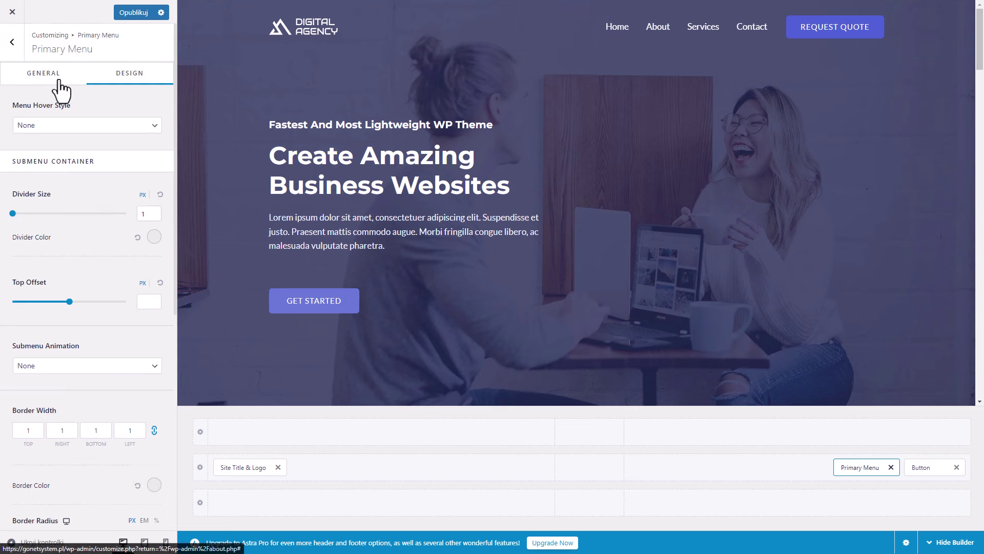
{"action": "left_click", "coordinate": [59, 81]}
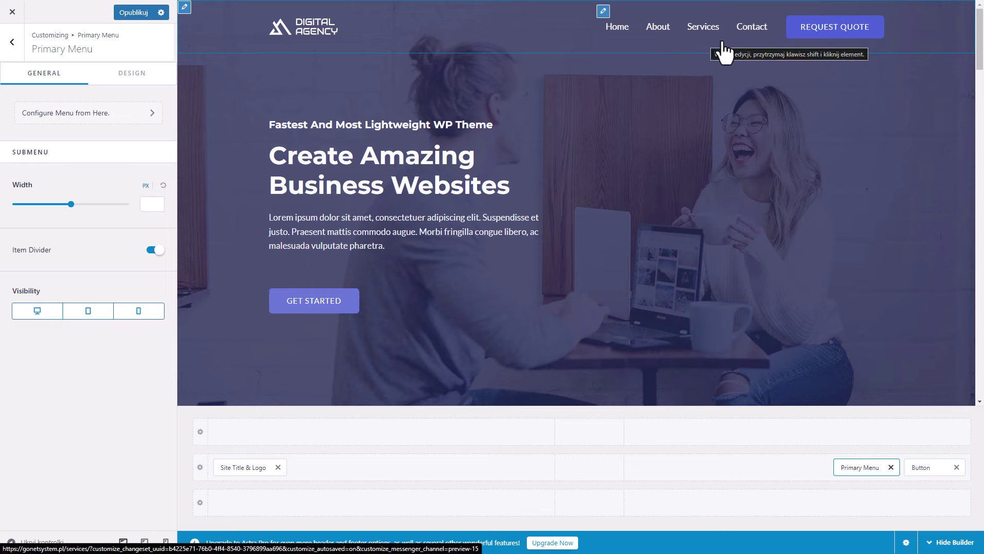
{"action": "left_click", "coordinate": [793, 14]}
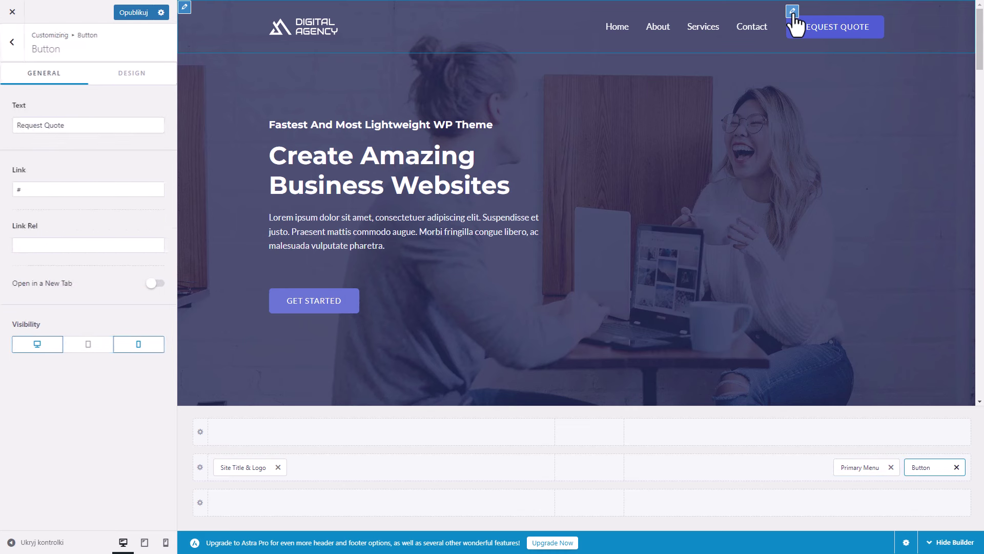
{"action": "triple_click", "coordinate": [84, 123]}
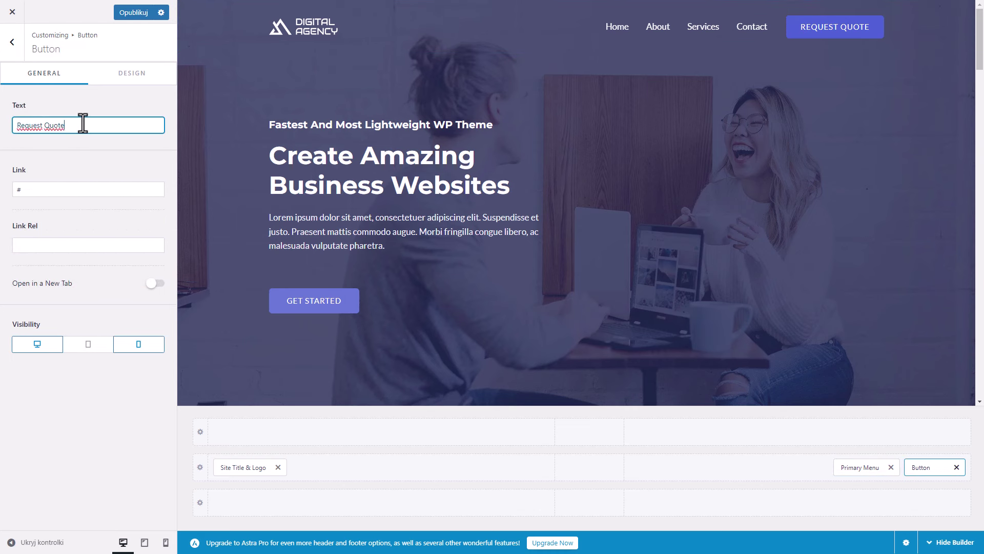
{"action": "type", "text": "Kontakt"}
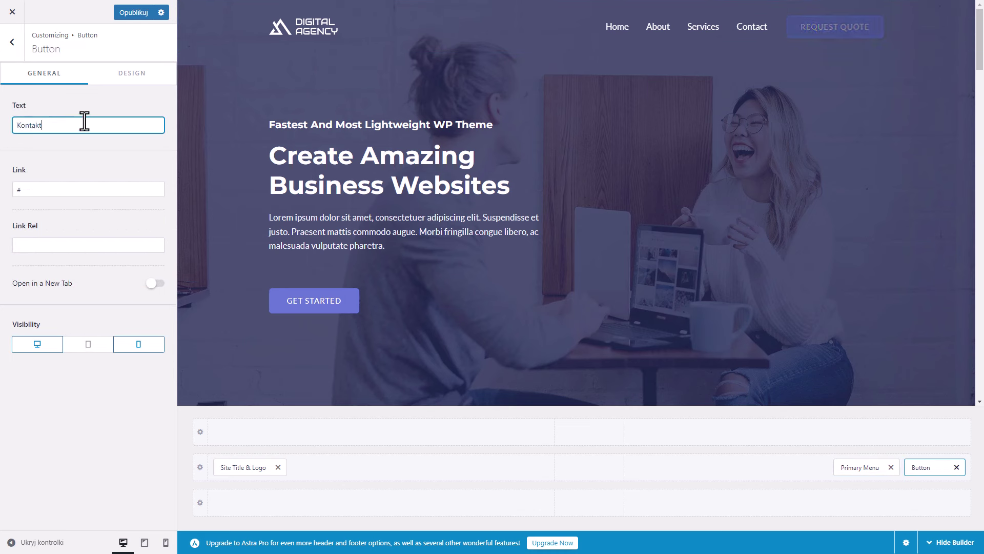
{"action": "left_click", "coordinate": [55, 193]}
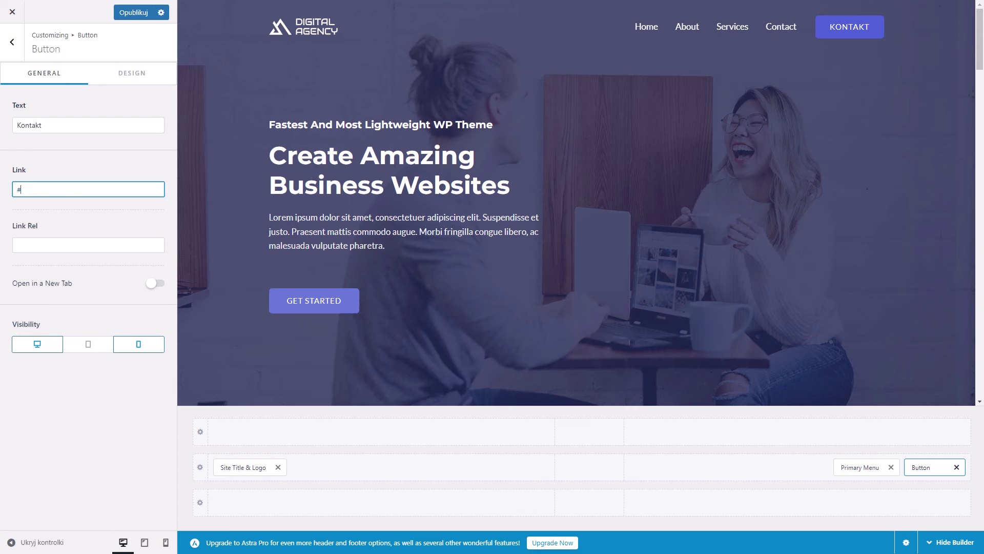
{"action": "key", "text": "BackSpace"}
{"action": "type", "text": "https://gonetsystem.pl/contact/"}
{"action": "left_click", "coordinate": [34, 267]}
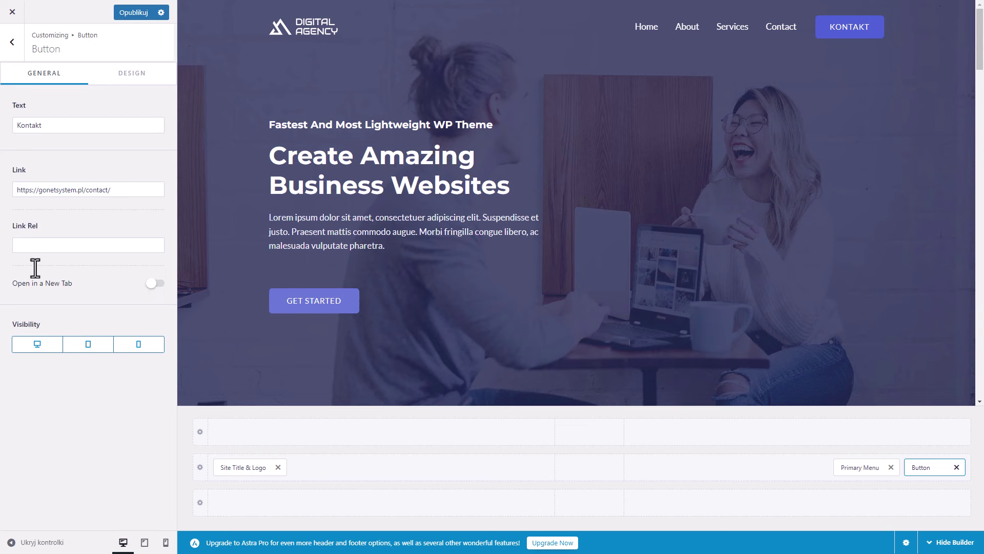
{"action": "left_click", "coordinate": [134, 78]}
{"action": "scroll", "coordinate": [115, 318], "scroll_direction": "down", "scroll_amount": 1}
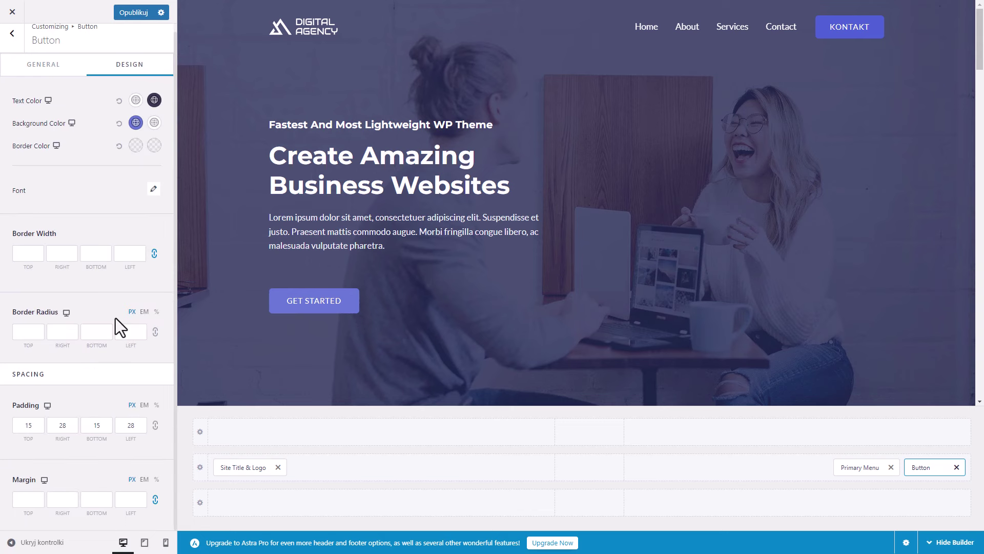
{"action": "left_click", "coordinate": [24, 431]}
{"action": "left_click_drag", "start_coordinate": [36, 429], "coordinate": [7, 429]}
{"action": "type", "text": "10"}
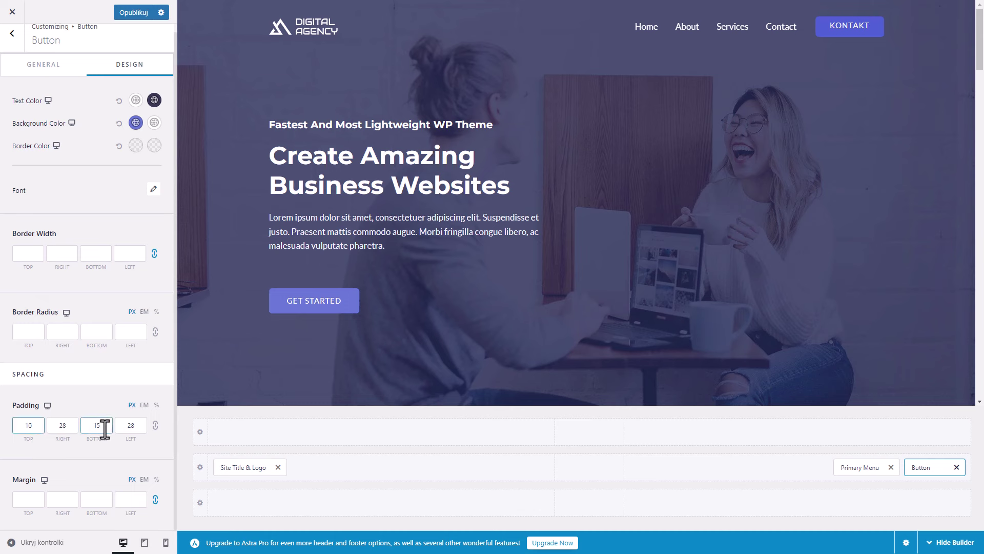
{"action": "left_click_drag", "start_coordinate": [101, 429], "coordinate": [69, 426]}
{"action": "type", "text": "10"}
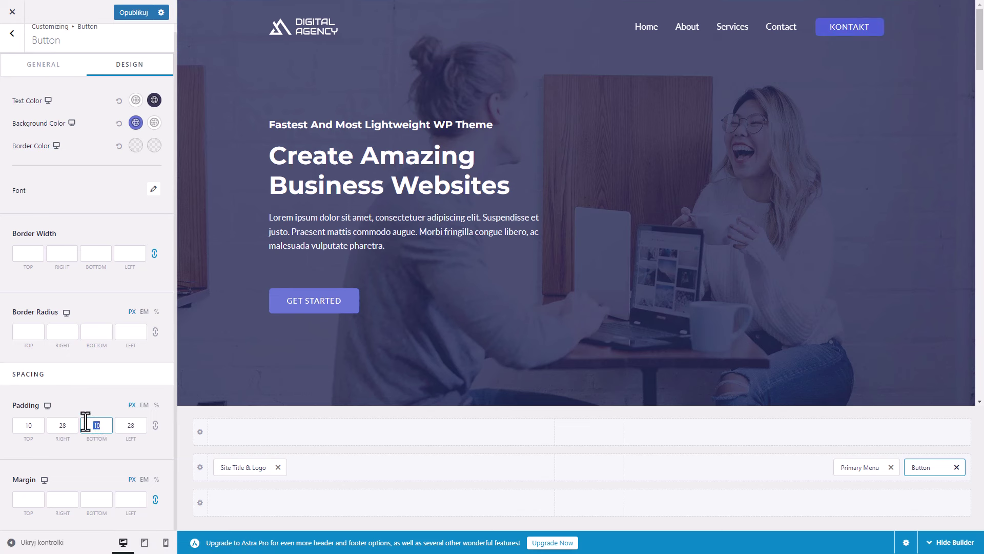
{"action": "type", "text": "15"}
{"action": "left_click_drag", "start_coordinate": [37, 426], "coordinate": [15, 426]}
{"action": "type", "text": "15"}
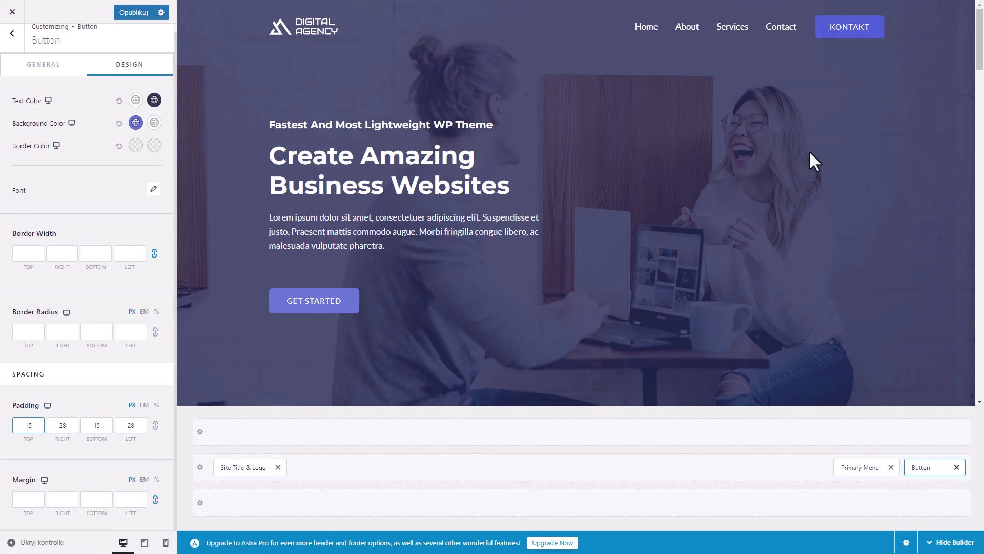
{"action": "scroll", "coordinate": [69, 287], "scroll_direction": "up", "scroll_amount": 1}
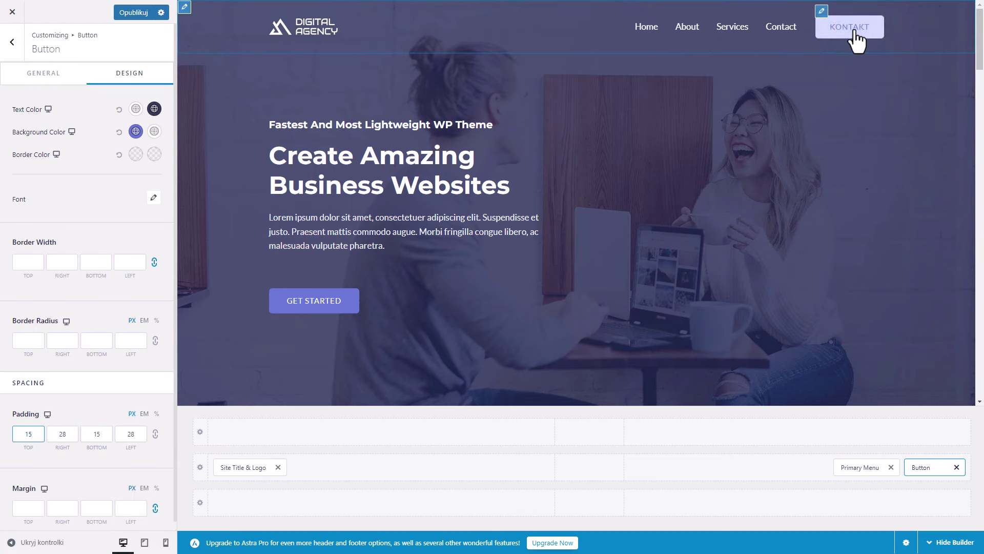
{"action": "left_click", "coordinate": [153, 199]}
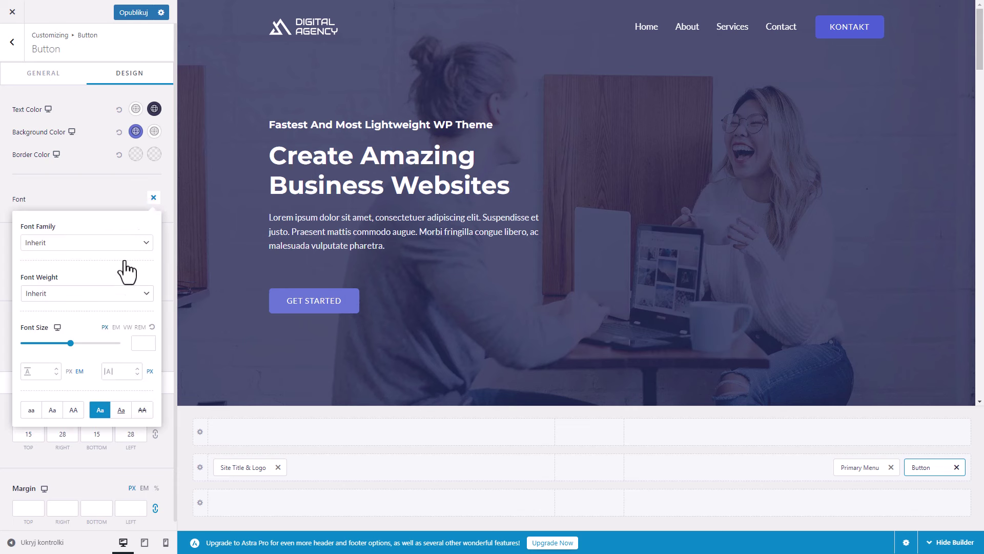
{"action": "left_click", "coordinate": [101, 295]}
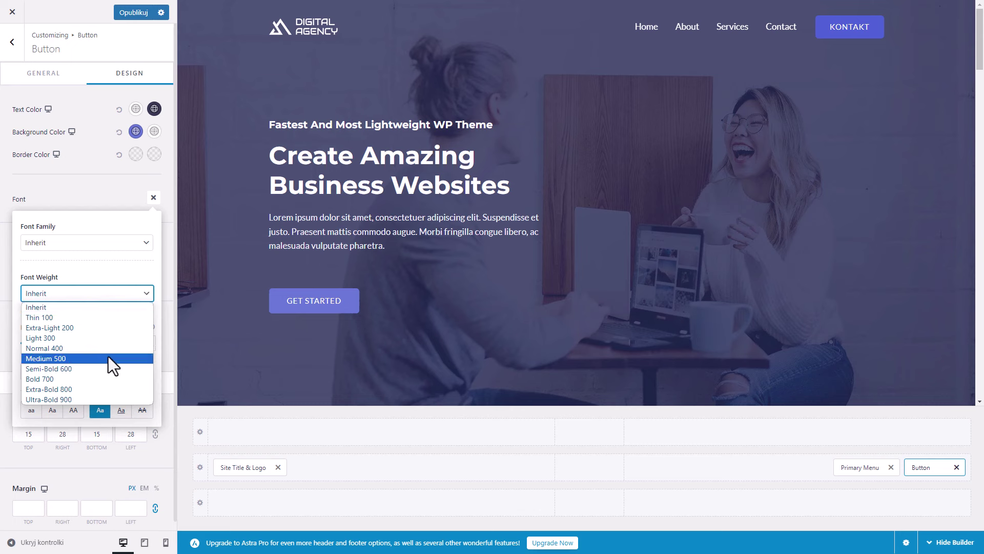
{"action": "left_click", "coordinate": [101, 377]}
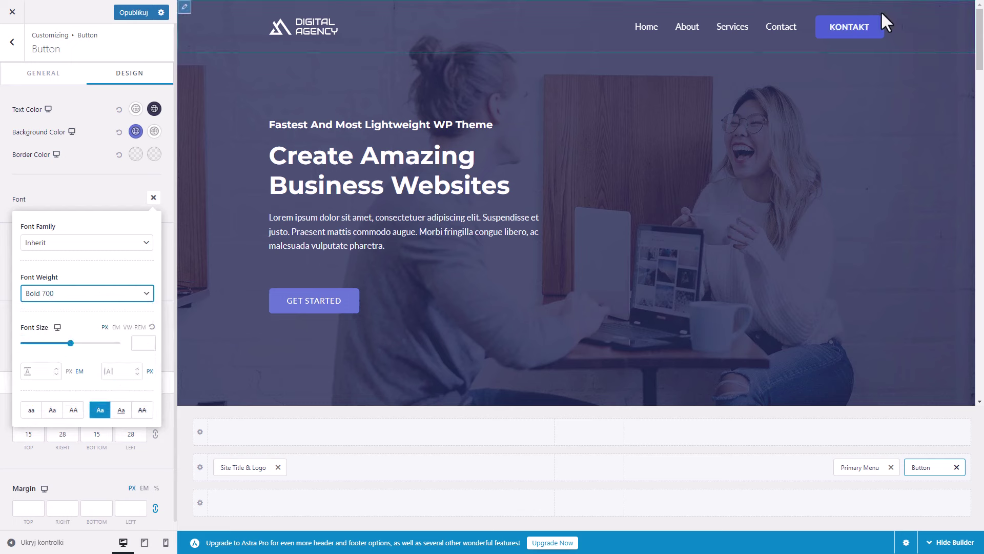
{"action": "left_click", "coordinate": [136, 293]}
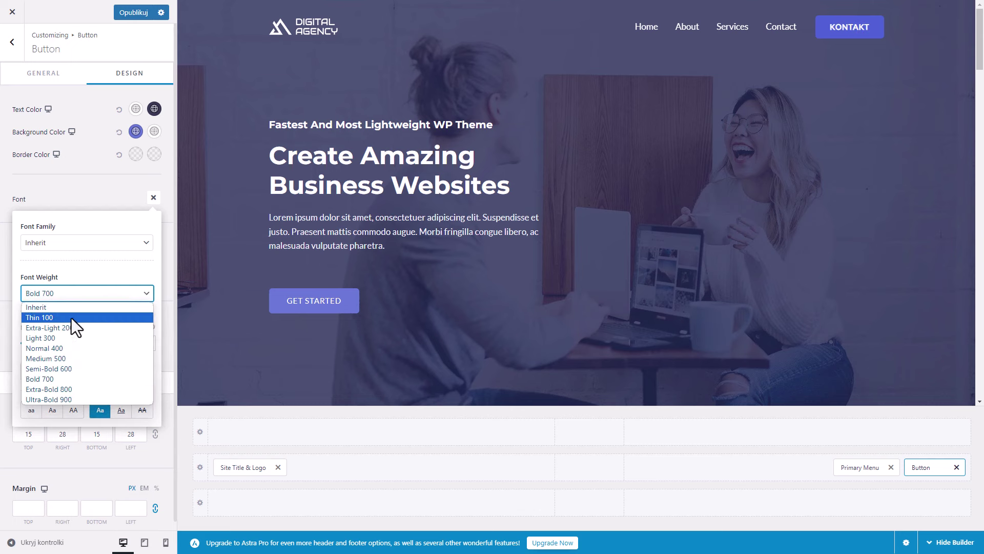
{"action": "left_click", "coordinate": [66, 305]}
{"action": "left_click", "coordinate": [122, 195]}
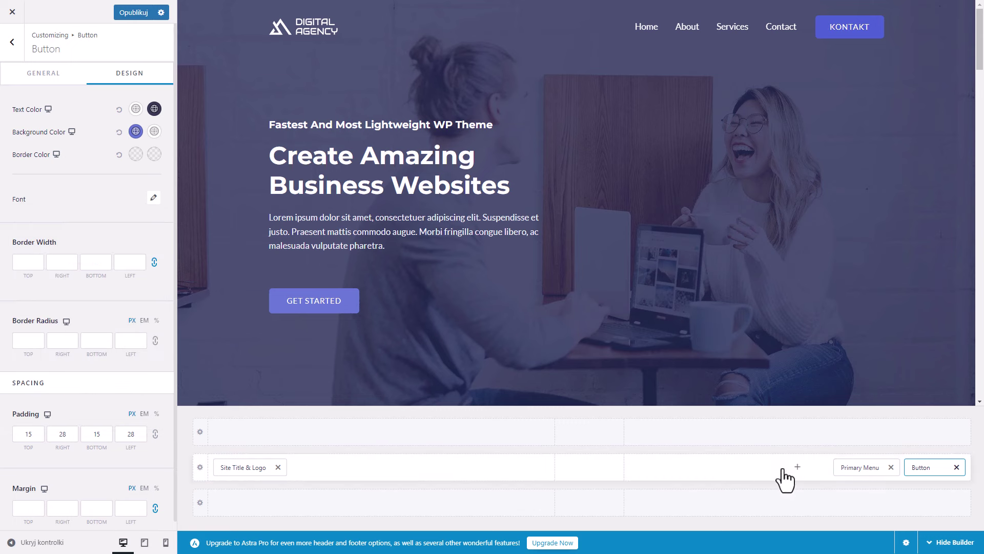
Step: Drag the Primary Menu into the header row's centre column and open the Primary Header settings
{"action": "left_click_drag", "start_coordinate": [869, 463], "coordinate": [604, 472]}
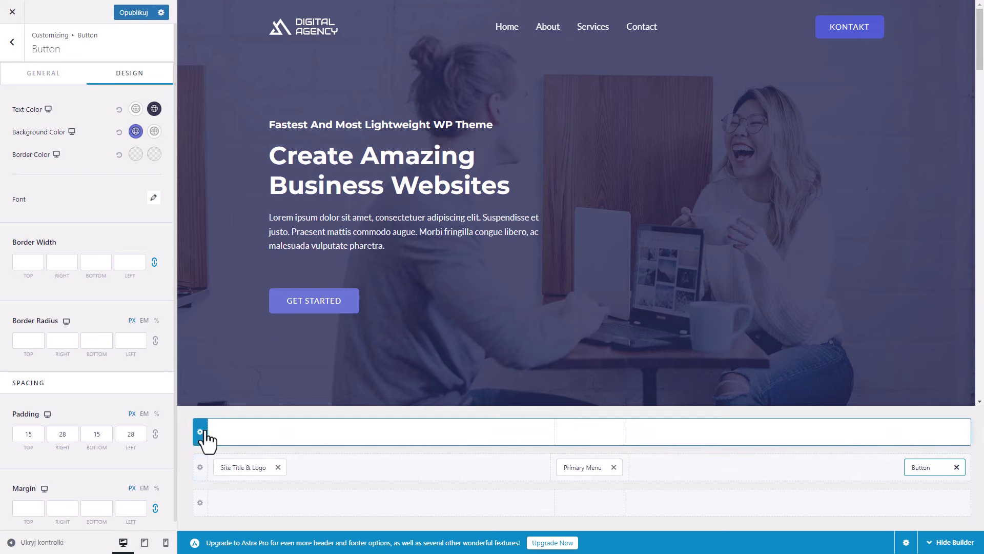
{"action": "mouse_move", "coordinate": [591, 461]}
{"action": "left_mouse_down"}
{"action": "mouse_move", "coordinate": [588, 522]}
{"action": "mouse_move", "coordinate": [593, 404]}
{"action": "mouse_move", "coordinate": [584, 446]}
{"action": "left_mouse_up"}
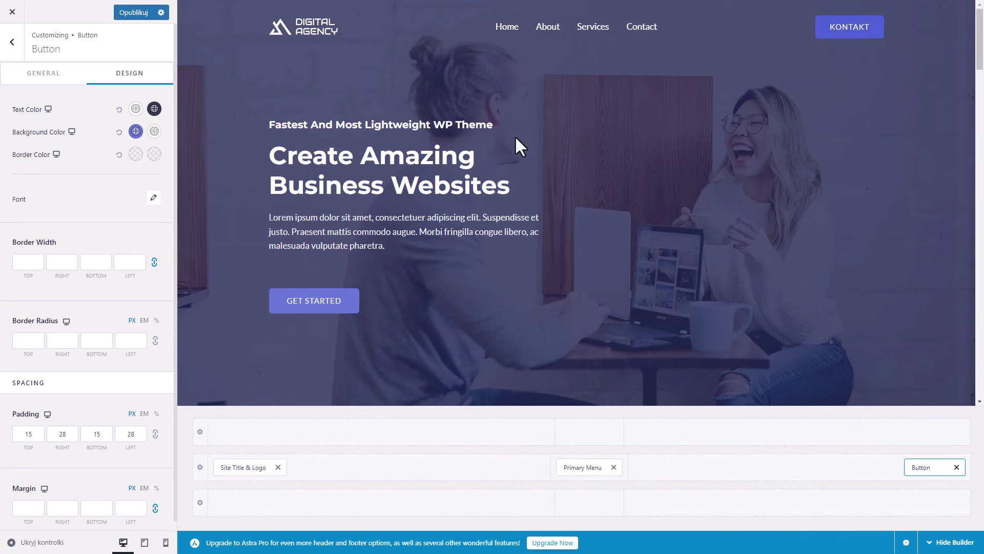
{"action": "left_click", "coordinate": [200, 467]}
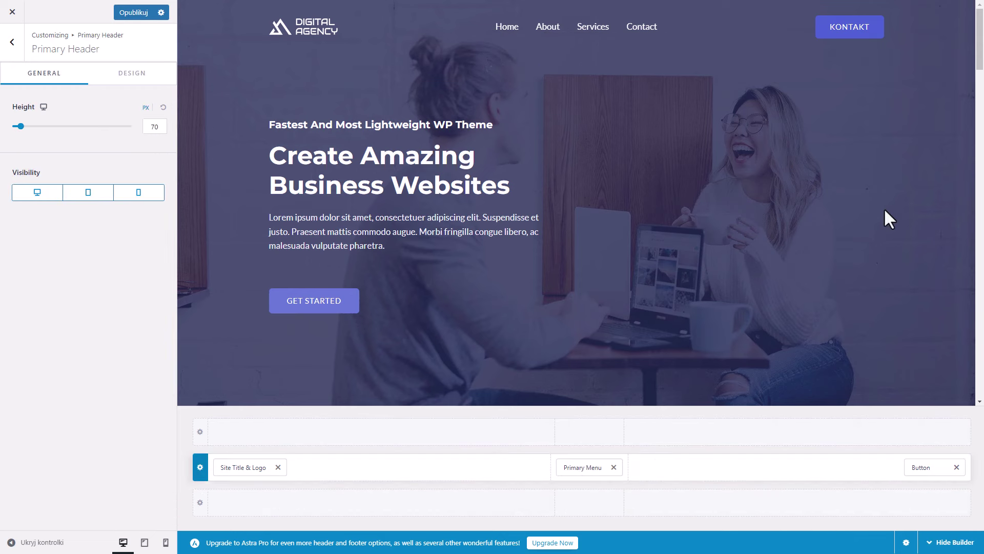
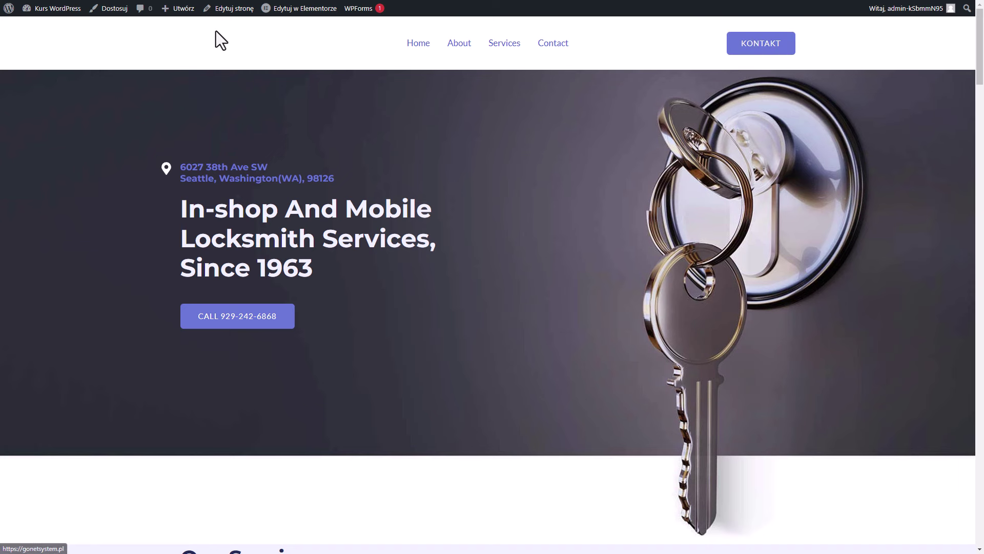
Step: Swap the Site Title & Logo image for the SPACE logo from the media library and crop it
{"action": "left_click", "coordinate": [134, 24]}
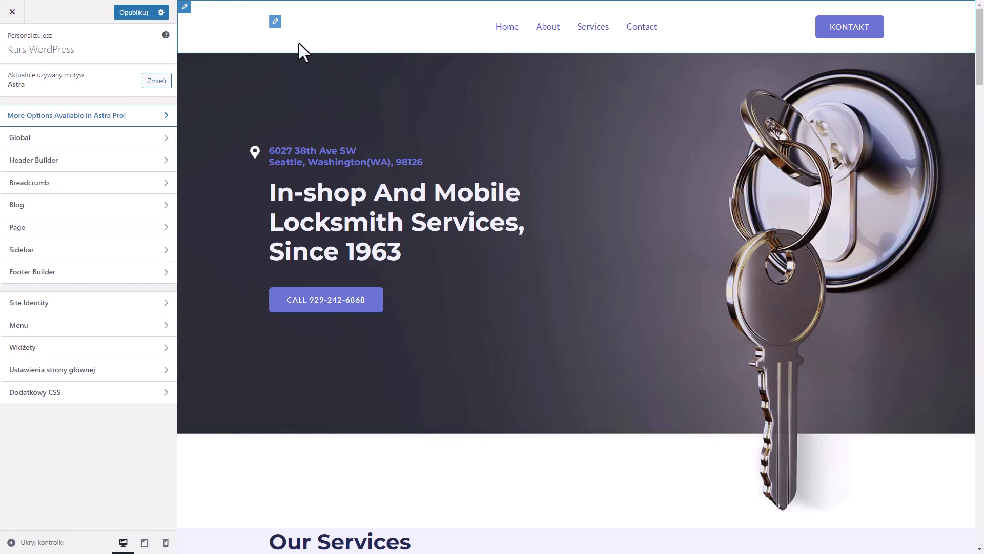
{"action": "left_click", "coordinate": [85, 163]}
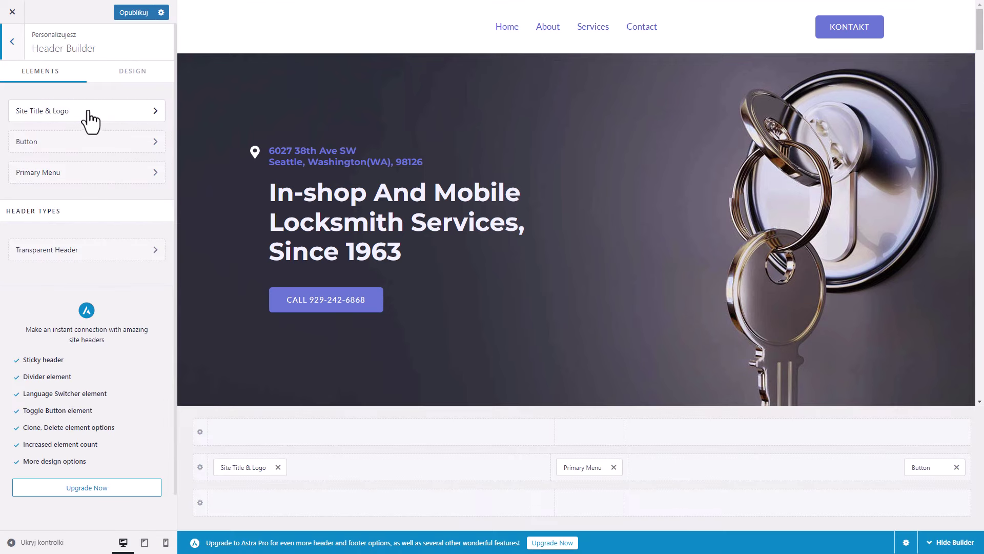
{"action": "left_click", "coordinate": [72, 118]}
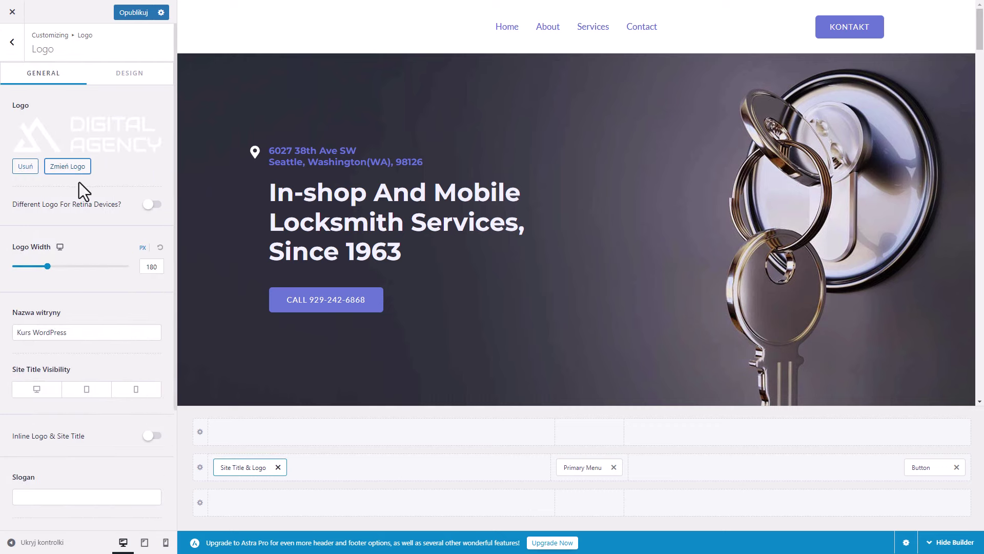
{"action": "left_click", "coordinate": [71, 167]}
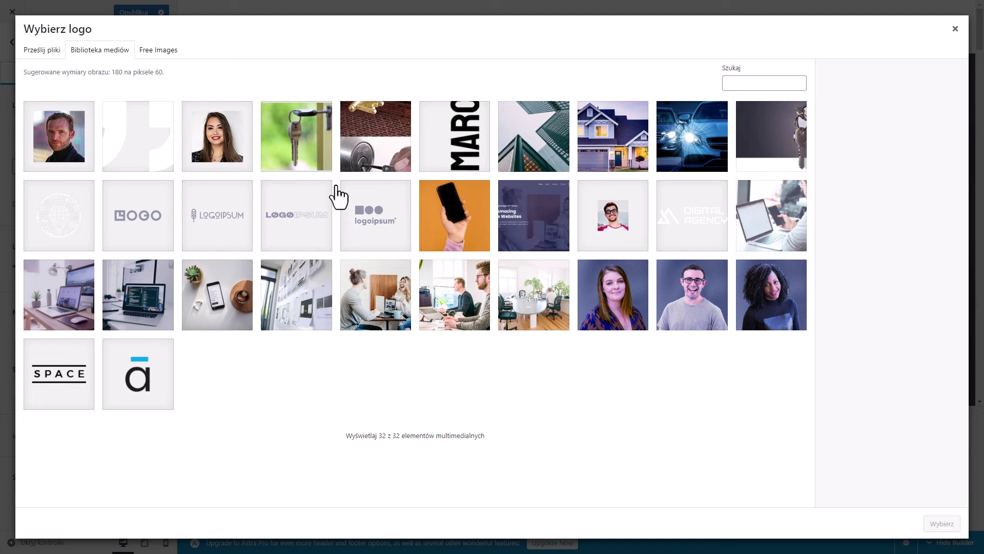
{"action": "left_click", "coordinate": [942, 524]}
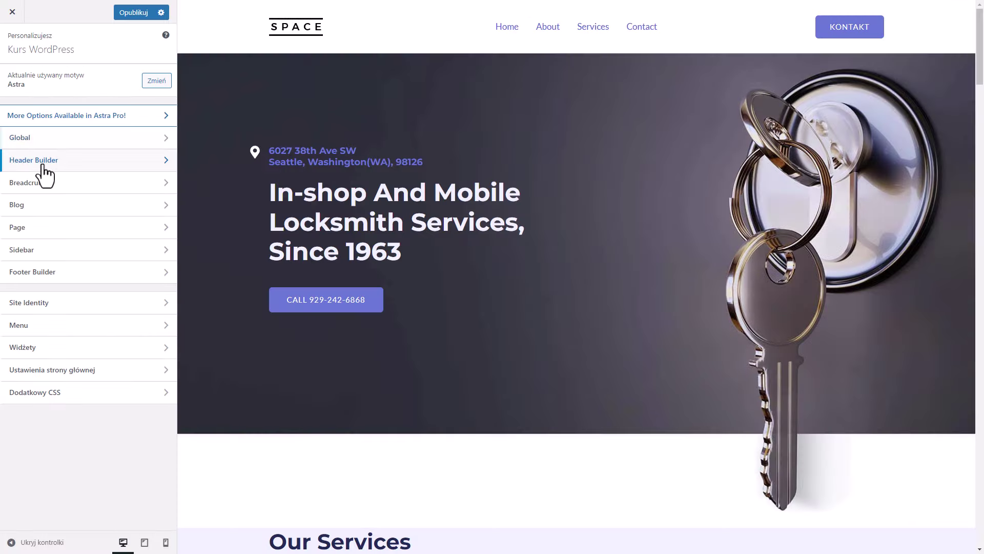
{"action": "left_click", "coordinate": [41, 161]}
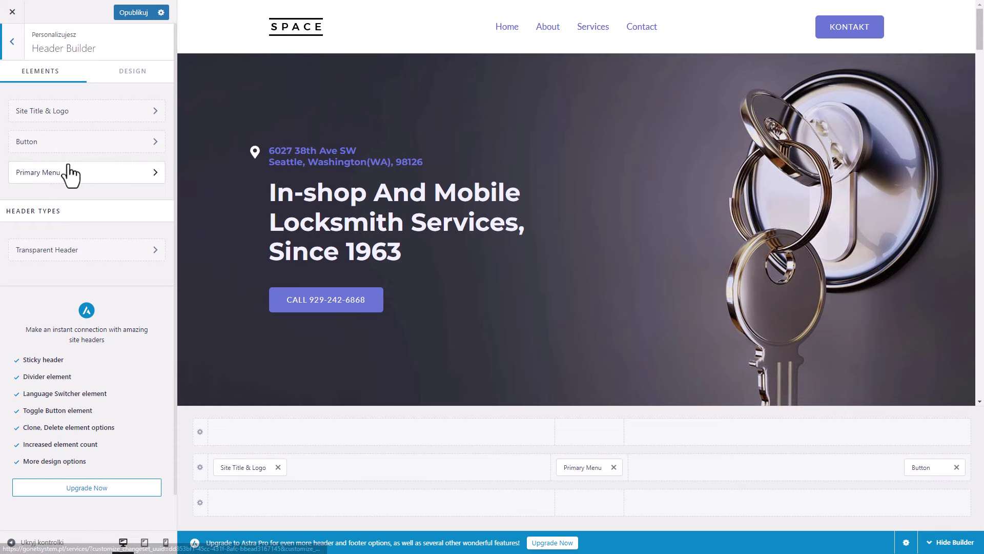
Step: Give the header button a dark navy hover background and light hover text colour
{"action": "left_click", "coordinate": [90, 142]}
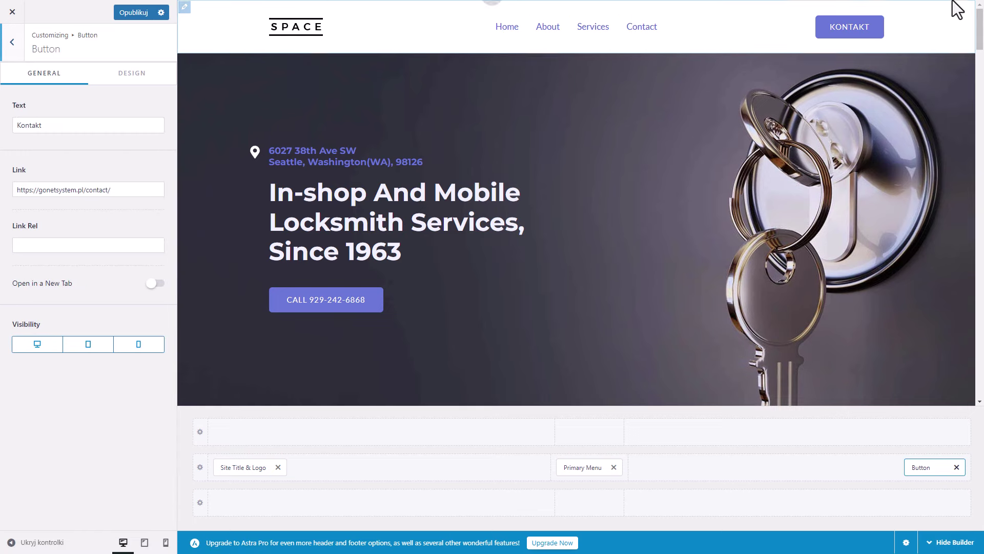
{"action": "left_click", "coordinate": [122, 79]}
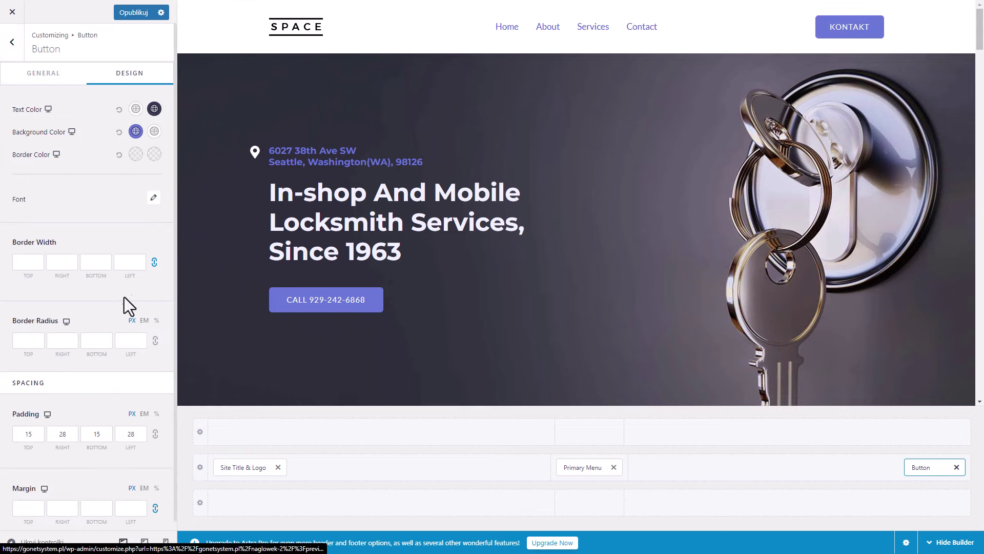
{"action": "left_click", "coordinate": [154, 132]}
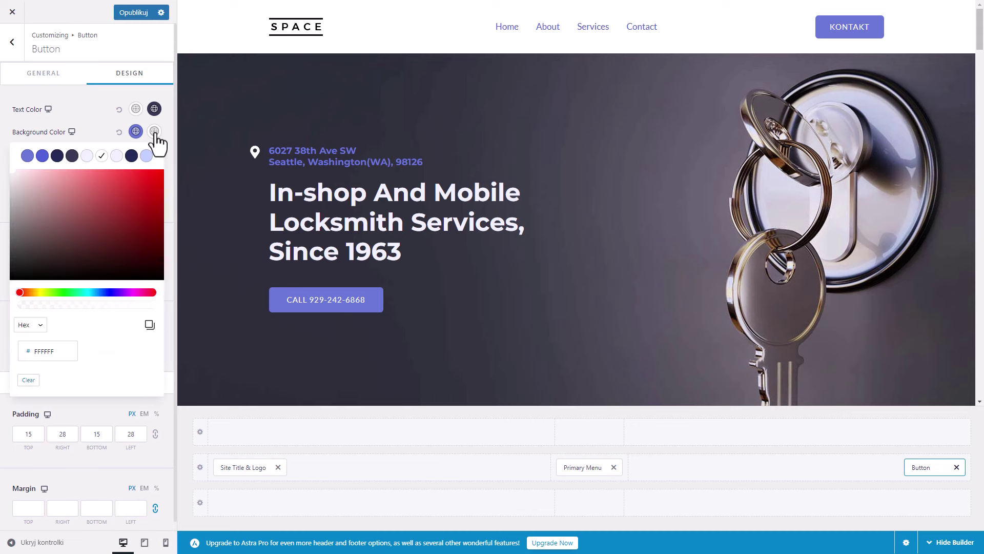
{"action": "left_click", "coordinate": [57, 155]}
{"action": "left_click", "coordinate": [93, 119]}
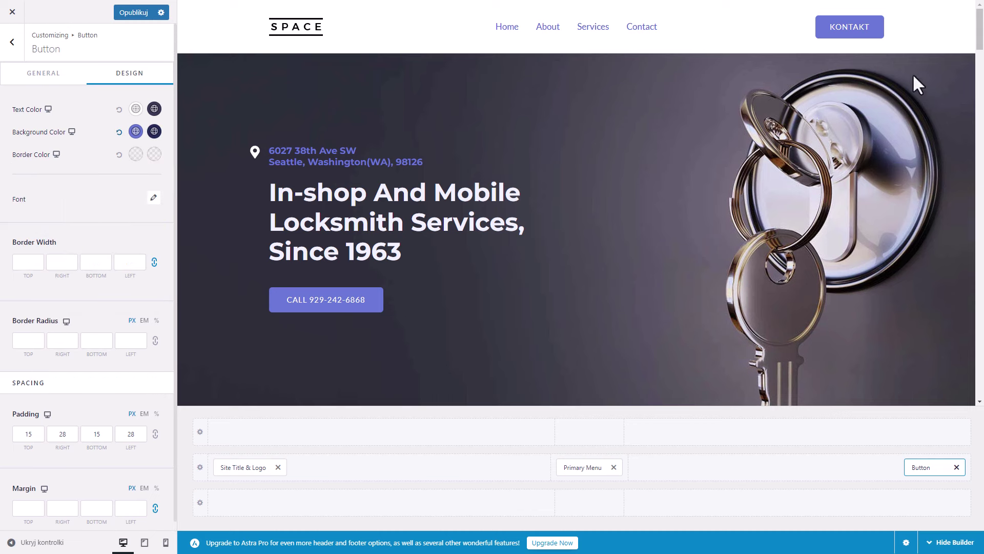
{"action": "left_click", "coordinate": [155, 116]}
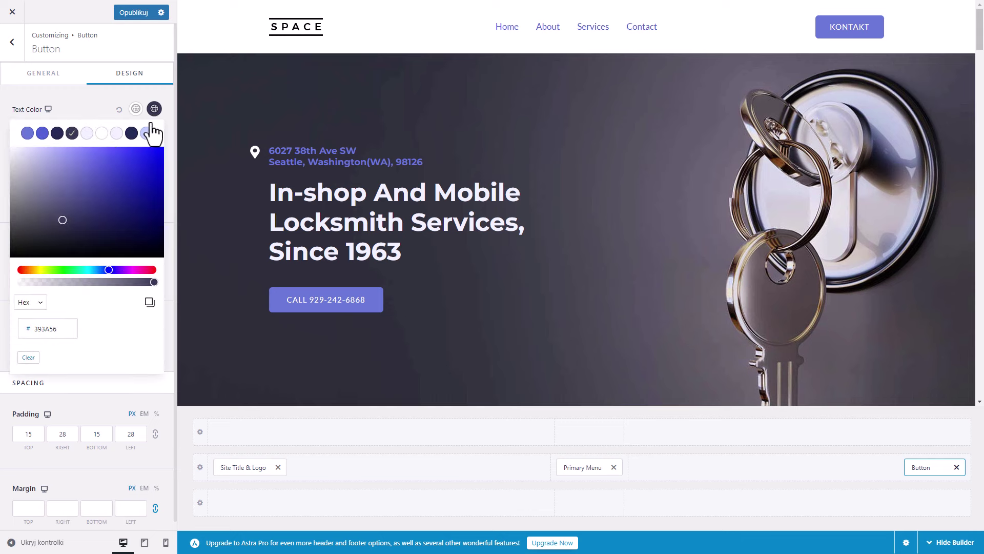
{"action": "left_click", "coordinate": [101, 133]}
{"action": "left_click", "coordinate": [105, 101]}
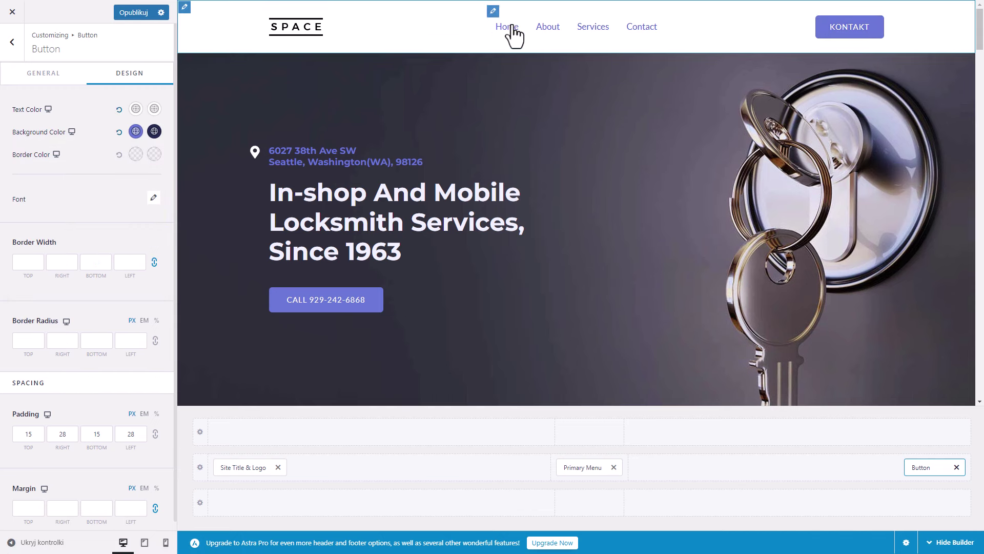
Step: Make the primary menu links black, turning blue on hover
{"action": "left_click", "coordinate": [493, 10]}
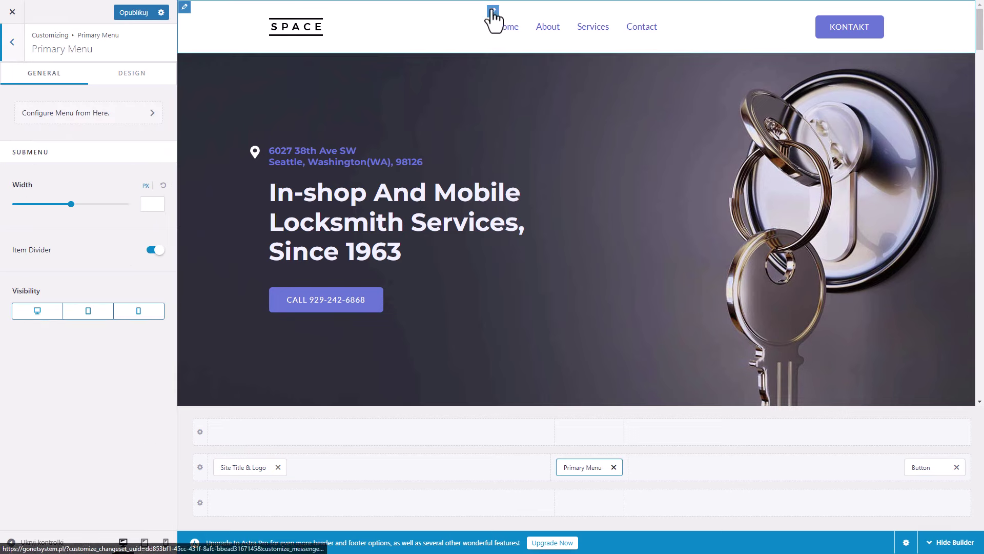
{"action": "left_click", "coordinate": [143, 81]}
{"action": "scroll", "coordinate": [149, 194], "scroll_direction": "down", "scroll_amount": 3}
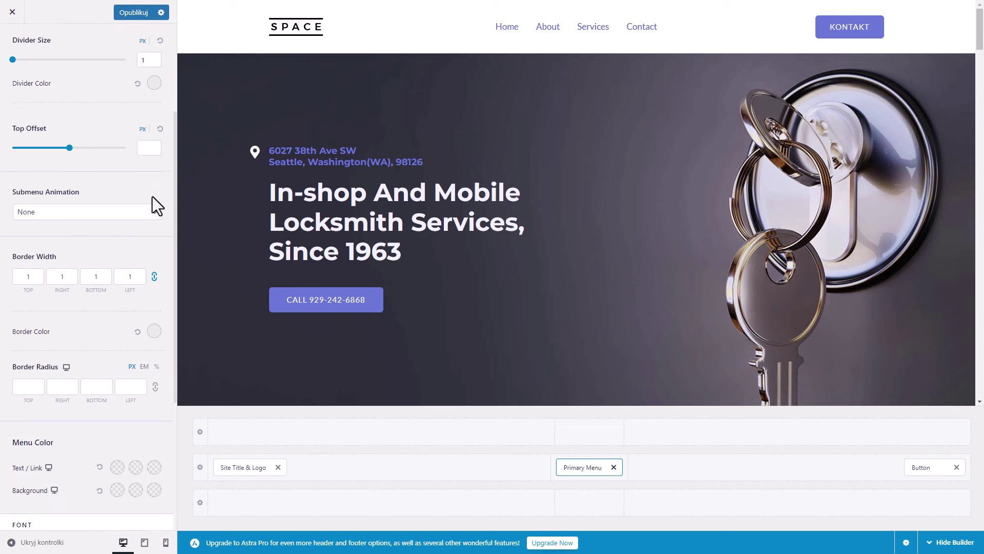
{"action": "scroll", "coordinate": [152, 196], "scroll_direction": "down", "scroll_amount": 2}
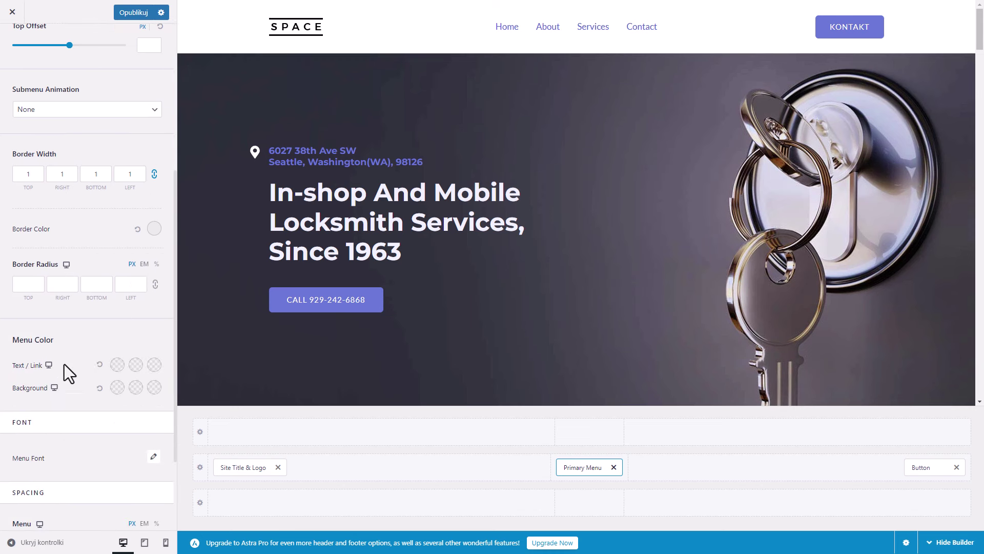
{"action": "left_click", "coordinate": [116, 368]}
{"action": "scroll", "coordinate": [33, 457], "scroll_direction": "down", "scroll_amount": 1}
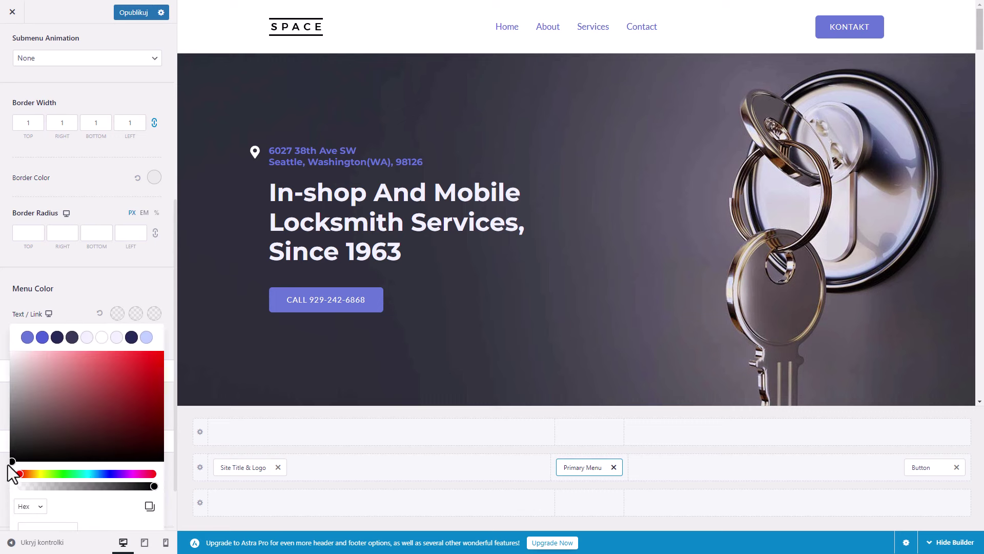
{"action": "left_click_drag", "start_coordinate": [7, 464], "coordinate": [159, 462]}
{"action": "left_click", "coordinate": [124, 296]}
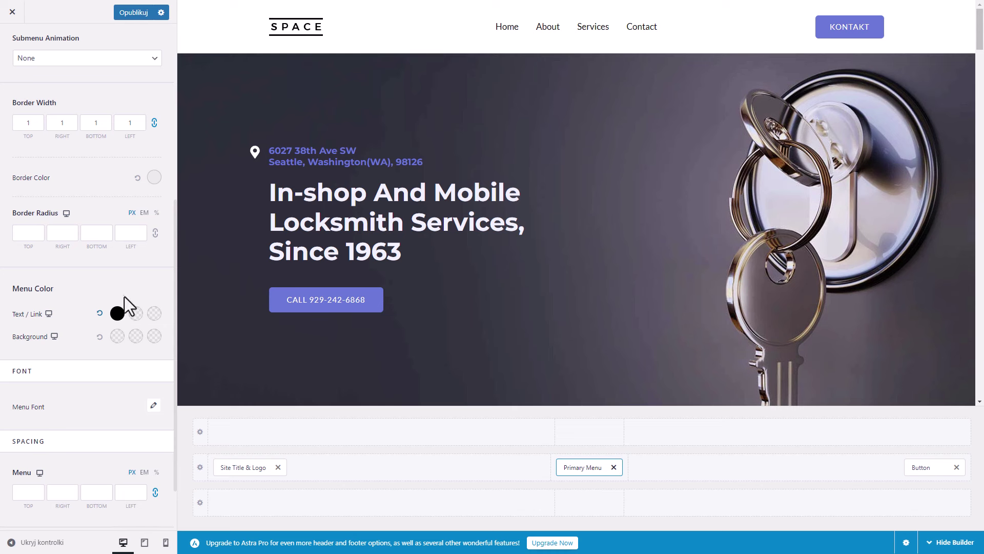
{"action": "left_click", "coordinate": [134, 311]}
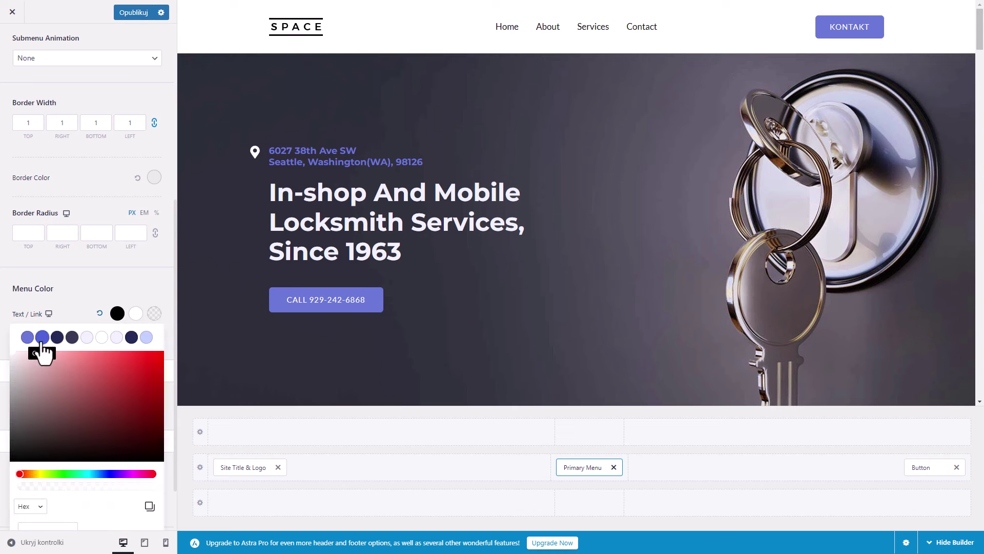
{"action": "left_click", "coordinate": [42, 337]}
{"action": "left_click", "coordinate": [135, 313]}
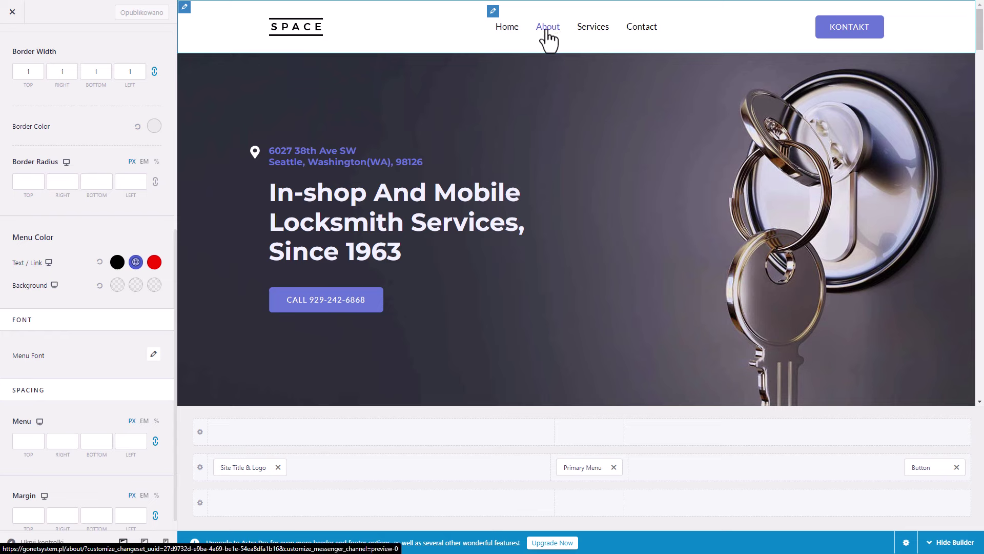
Step: Darken the active menu link colour, set menu font weight to Bold 700, and publish
{"action": "left_click", "coordinate": [154, 262]}
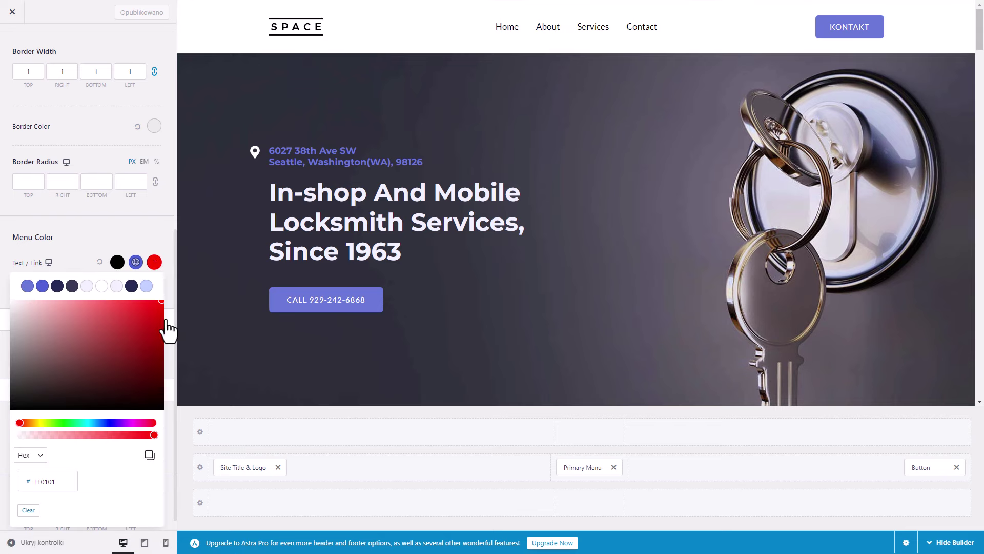
{"action": "left_click", "coordinate": [152, 370]}
{"action": "left_click", "coordinate": [154, 354]}
{"action": "scroll", "coordinate": [153, 364], "scroll_direction": "down", "scroll_amount": 1}
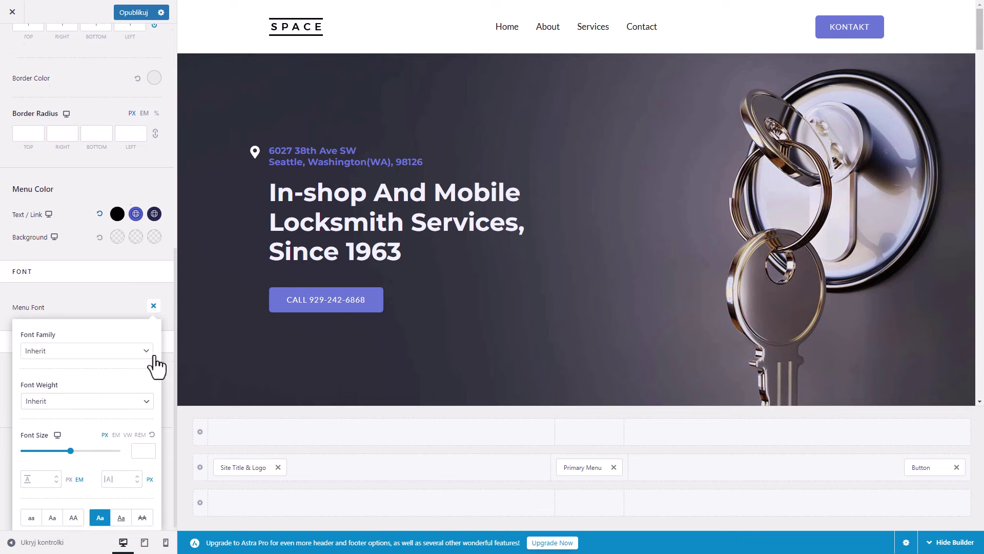
{"action": "left_click", "coordinate": [87, 399]}
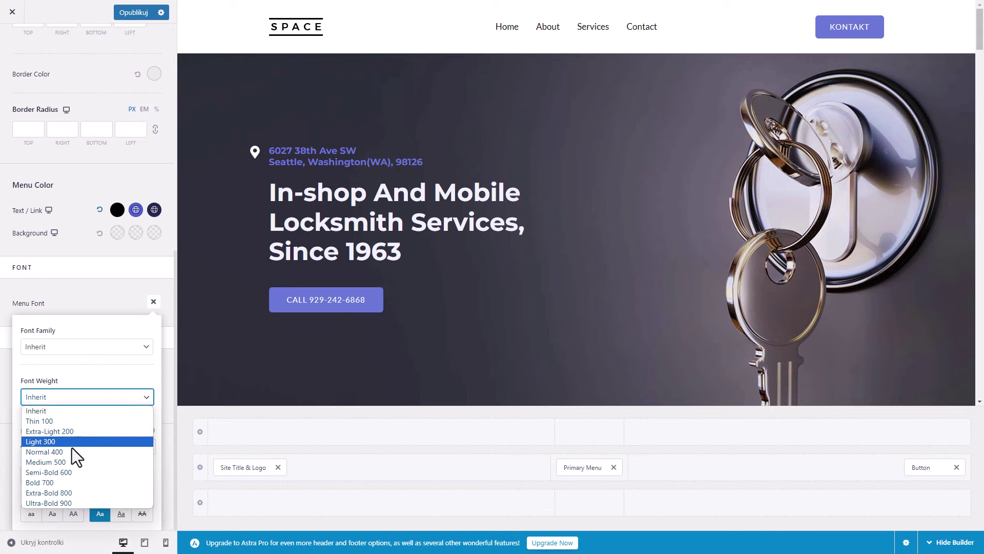
{"action": "left_click", "coordinate": [66, 482]}
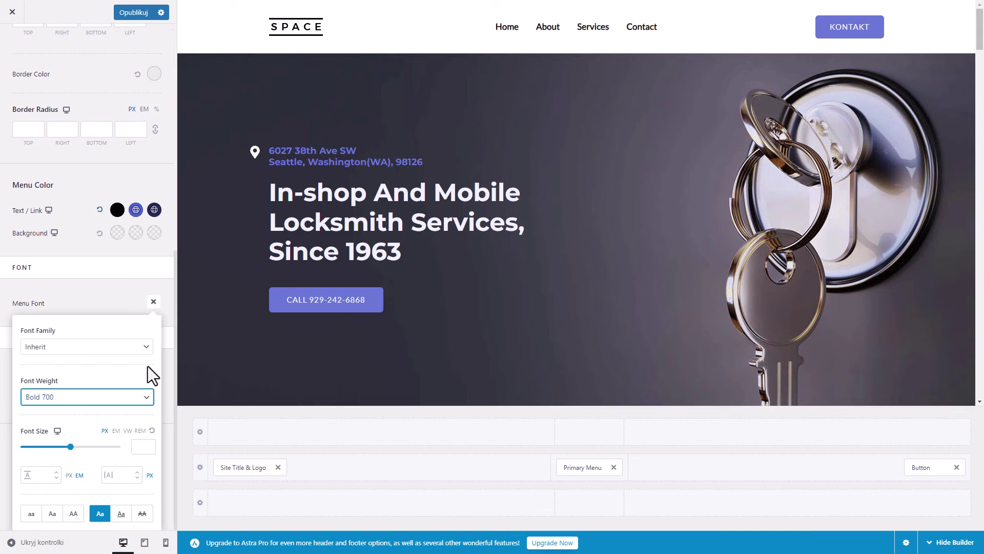
{"action": "left_click", "coordinate": [153, 302]}
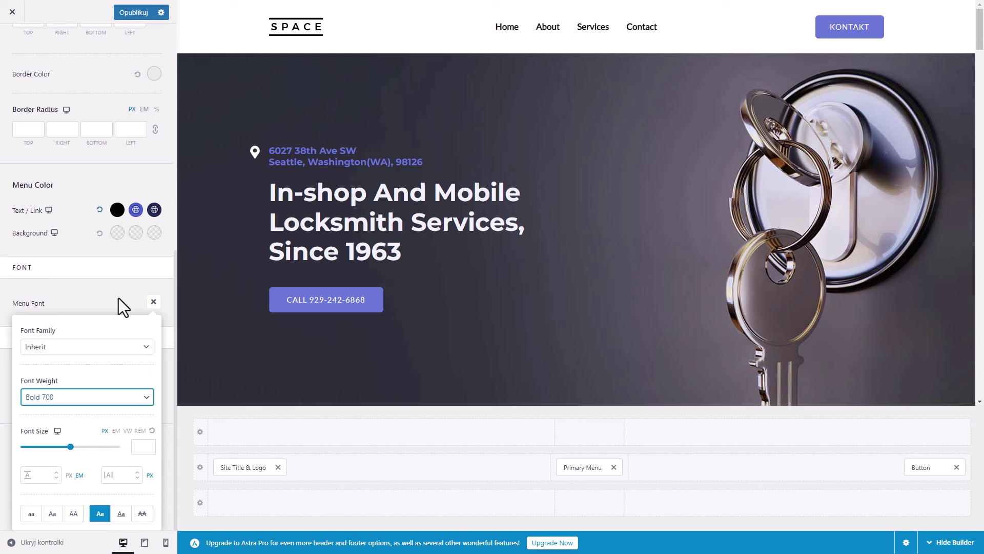
{"action": "left_click", "coordinate": [136, 12]}
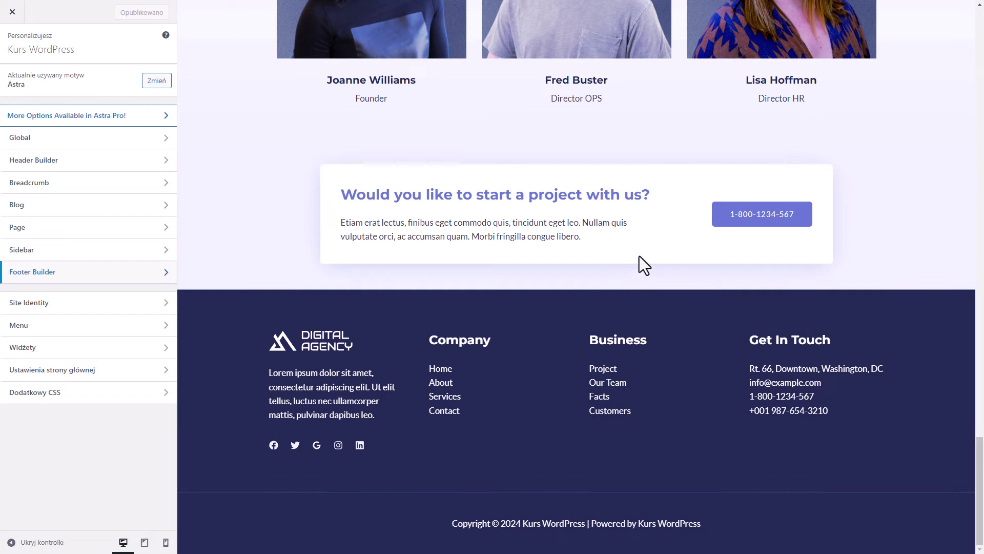
Step: Insert the SPACE logo into Footer Widget 1's text through the media library
{"action": "left_click", "coordinate": [37, 279]}
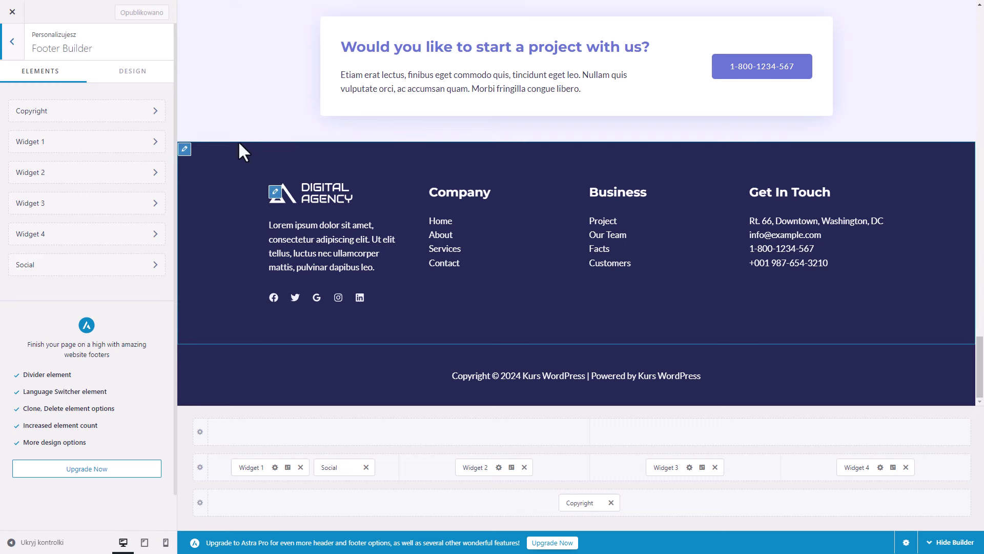
{"action": "left_click", "coordinate": [275, 193]}
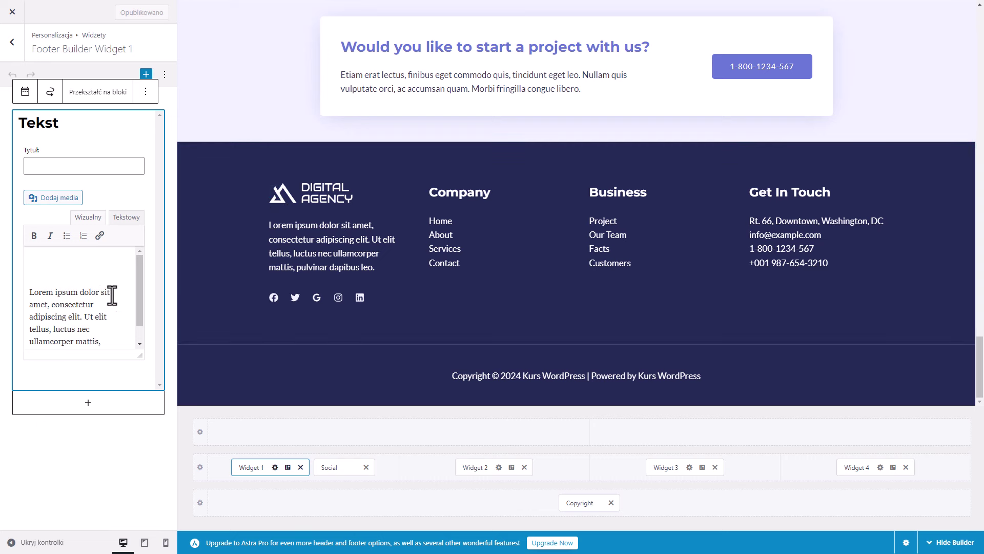
{"action": "left_click_drag", "start_coordinate": [112, 294], "coordinate": [99, 261]}
{"action": "left_click", "coordinate": [72, 266]}
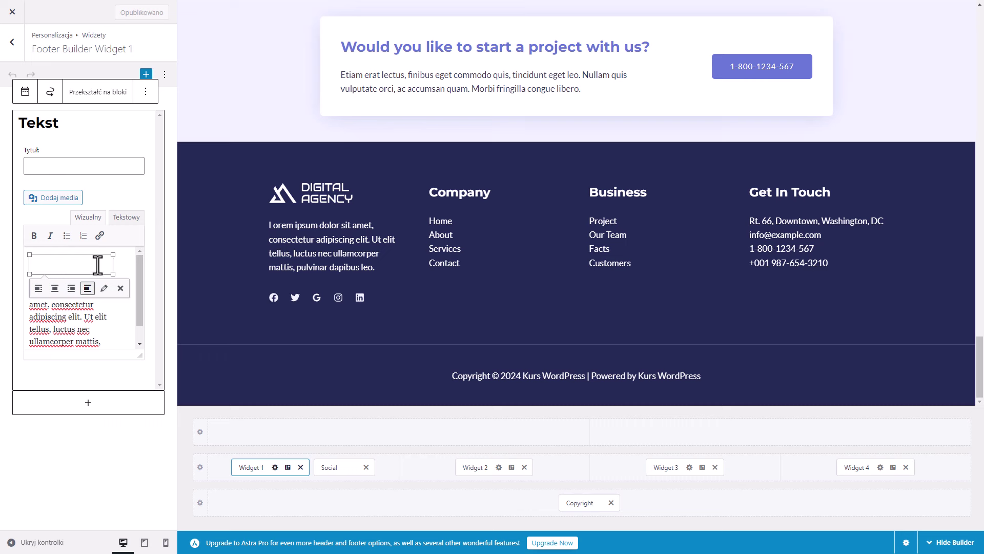
{"action": "left_click", "coordinate": [114, 268]}
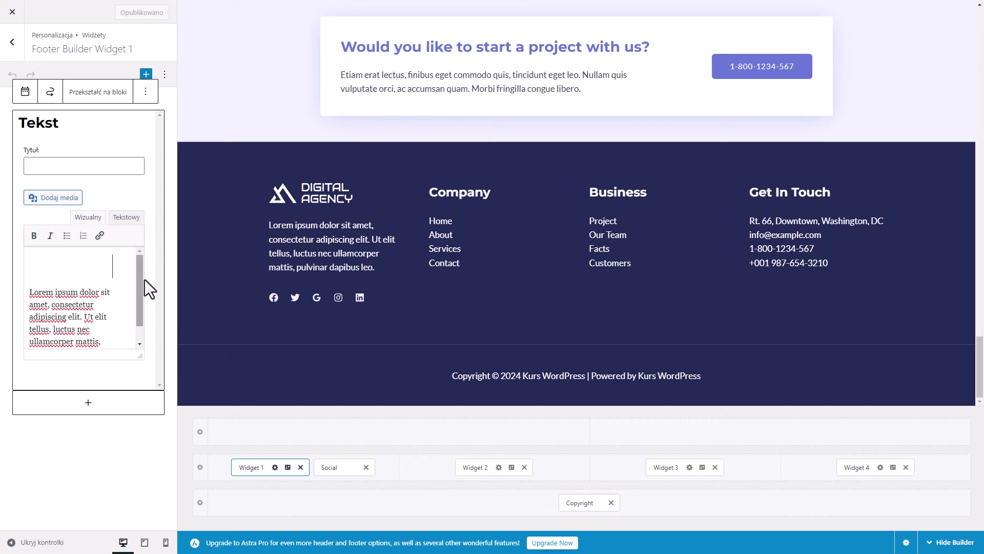
{"action": "left_click", "coordinate": [64, 204]}
{"action": "left_click", "coordinate": [388, 358]}
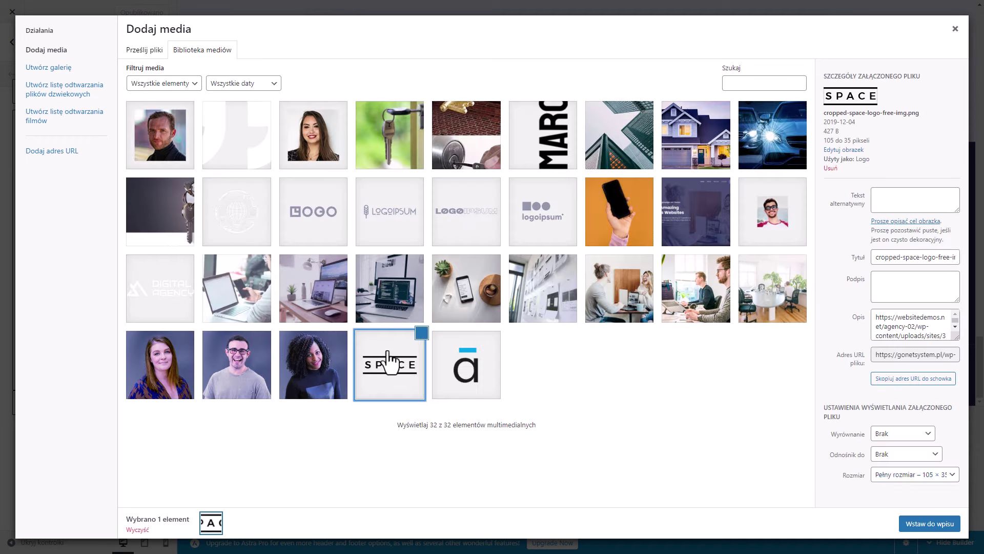
{"action": "left_click", "coordinate": [931, 522]}
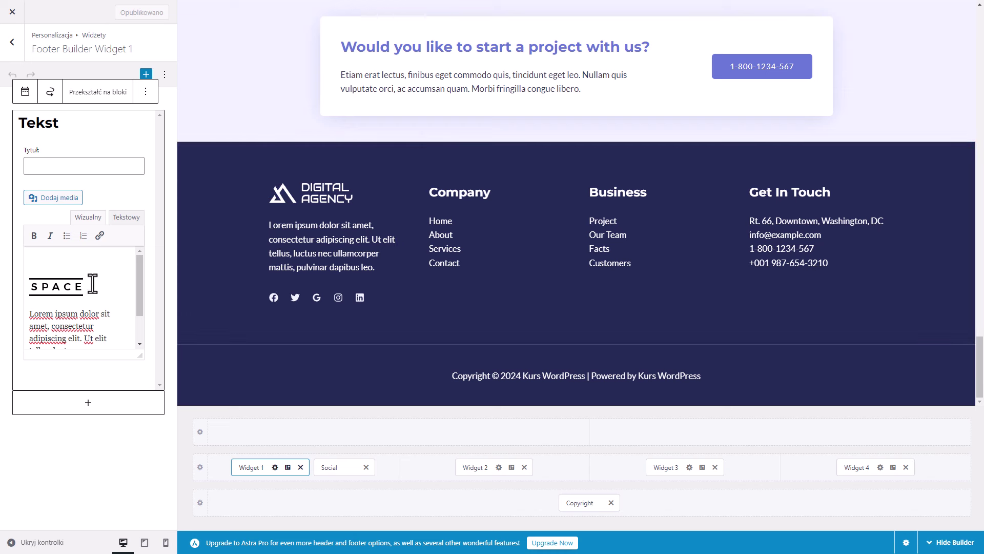
Step: Select all content in Footer Widget 1's editor and delete it
{"action": "left_click", "coordinate": [45, 283]}
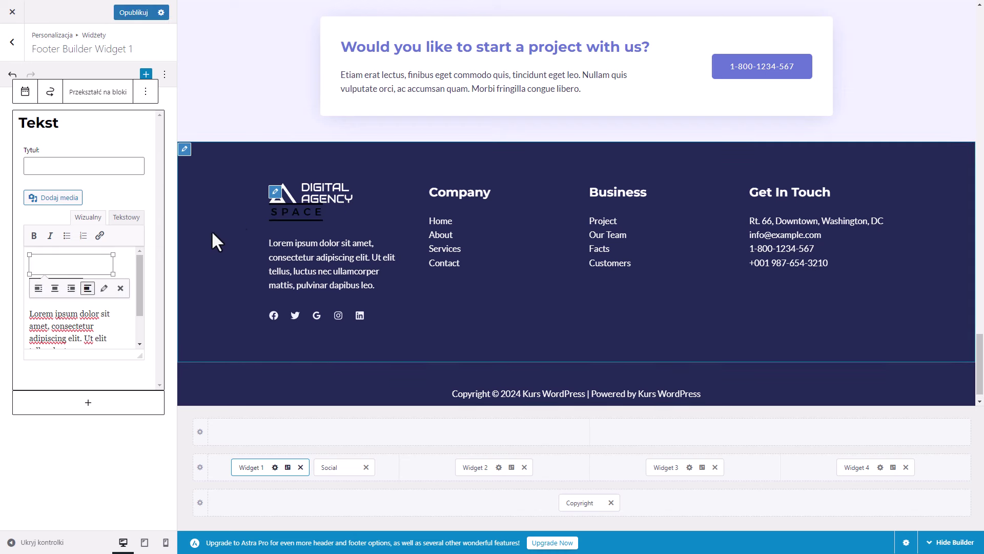
{"action": "left_click", "coordinate": [125, 285]}
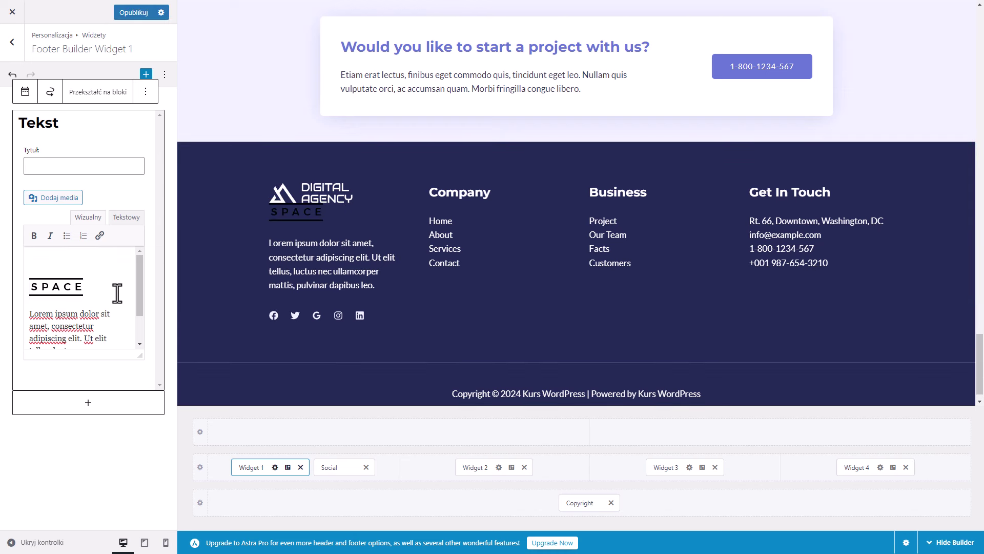
{"action": "scroll", "coordinate": [102, 318], "scroll_direction": "down", "scroll_amount": 2}
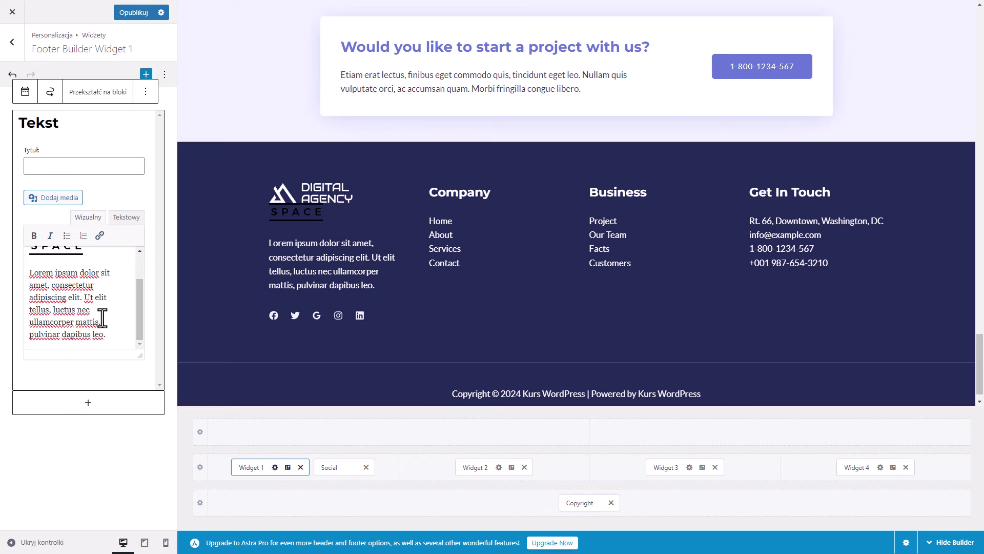
{"action": "key", "text": "ctrl+a"}
{"action": "key", "text": "BackSpace"}
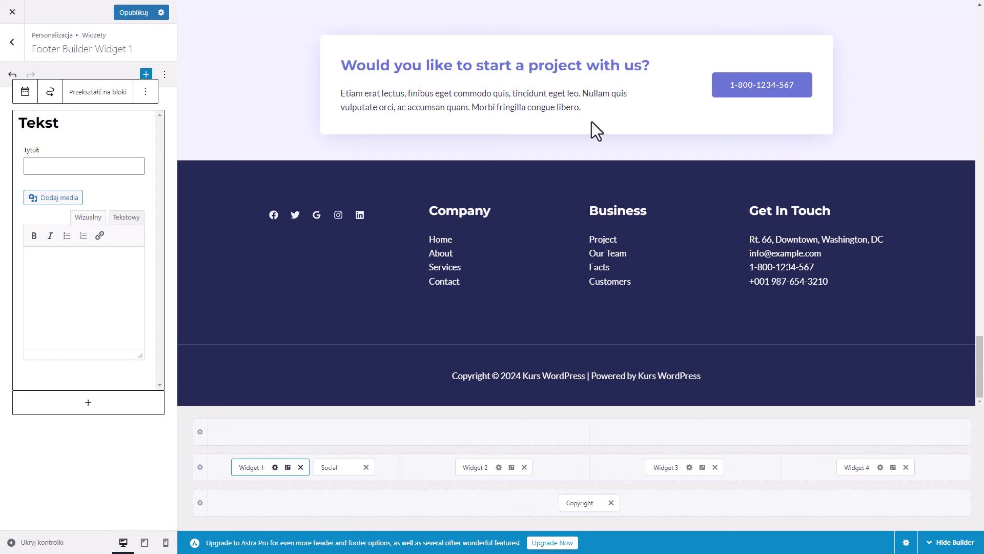
Step: Remove the Get In Touch and Business footer columns and review the social icon settings
{"action": "left_click", "coordinate": [742, 229]}
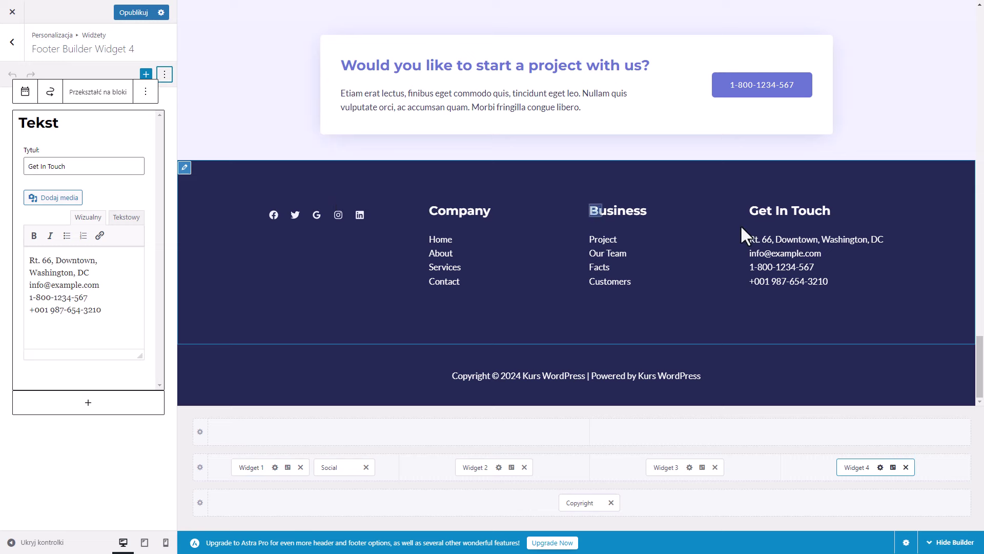
{"action": "left_click", "coordinate": [906, 467]}
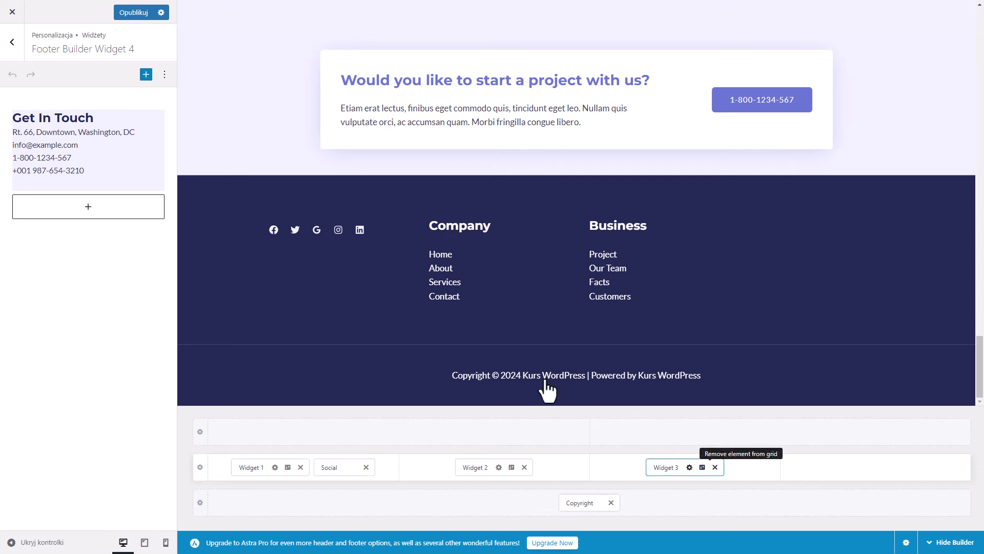
{"action": "left_click", "coordinate": [378, 209]}
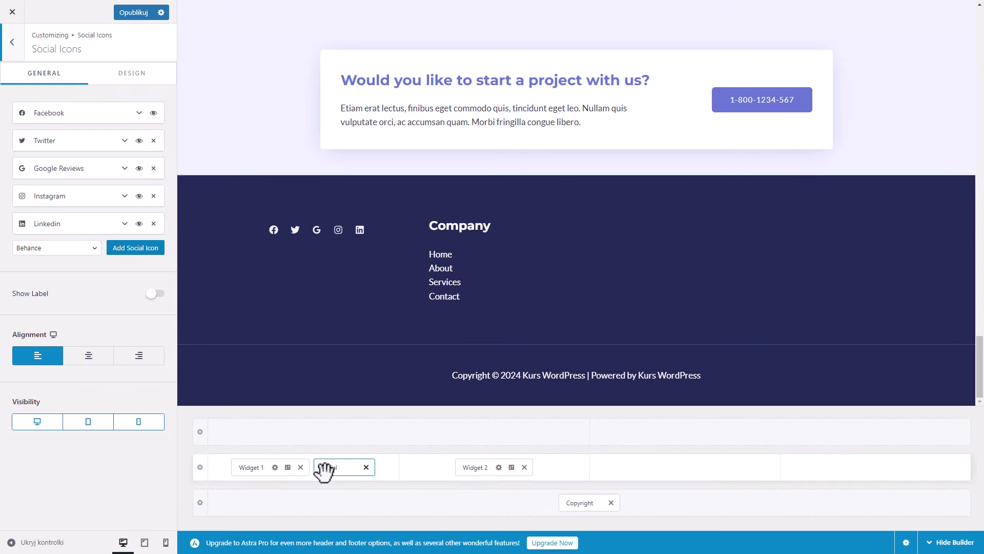
{"action": "left_click", "coordinate": [72, 113]}
{"action": "left_click", "coordinate": [72, 114]}
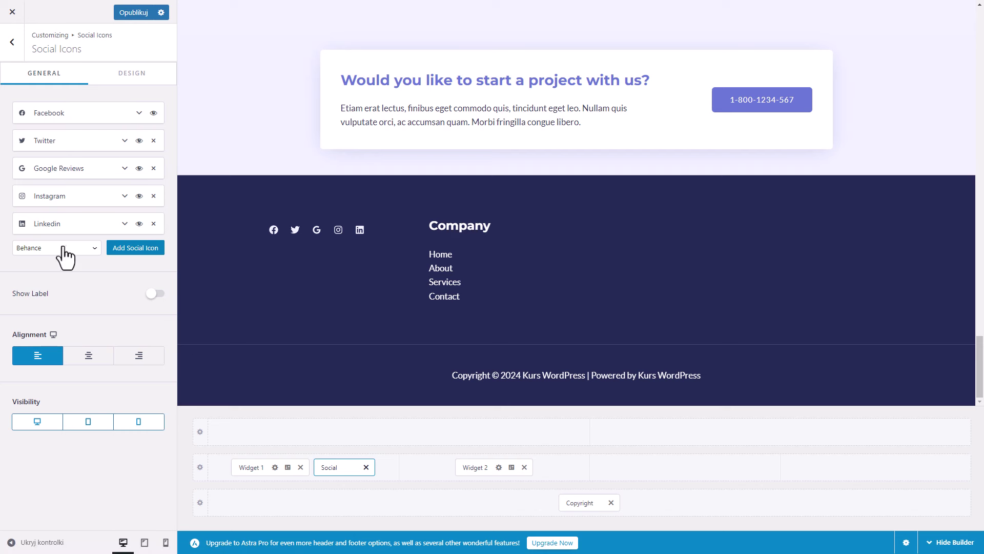
{"action": "left_click", "coordinate": [71, 203]}
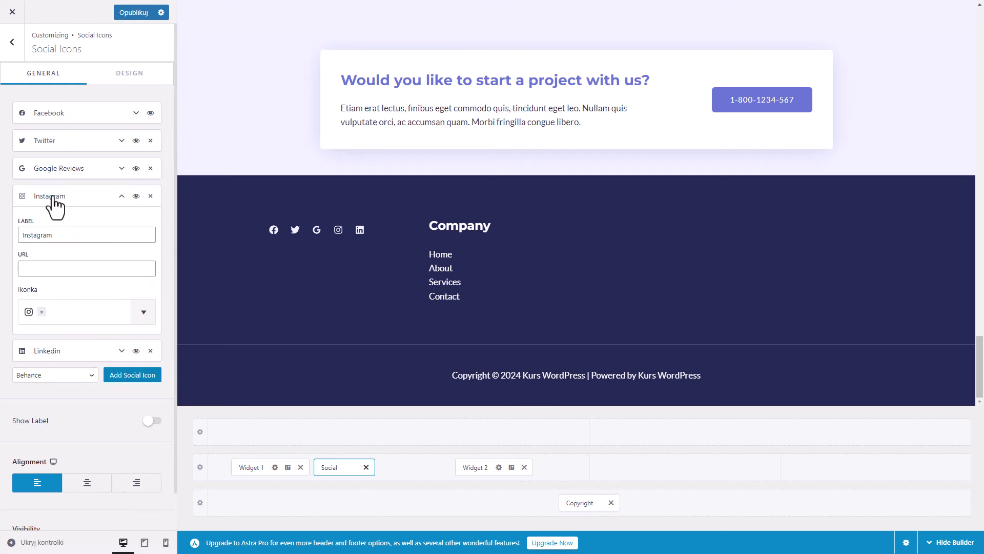
{"action": "left_click", "coordinate": [54, 197]}
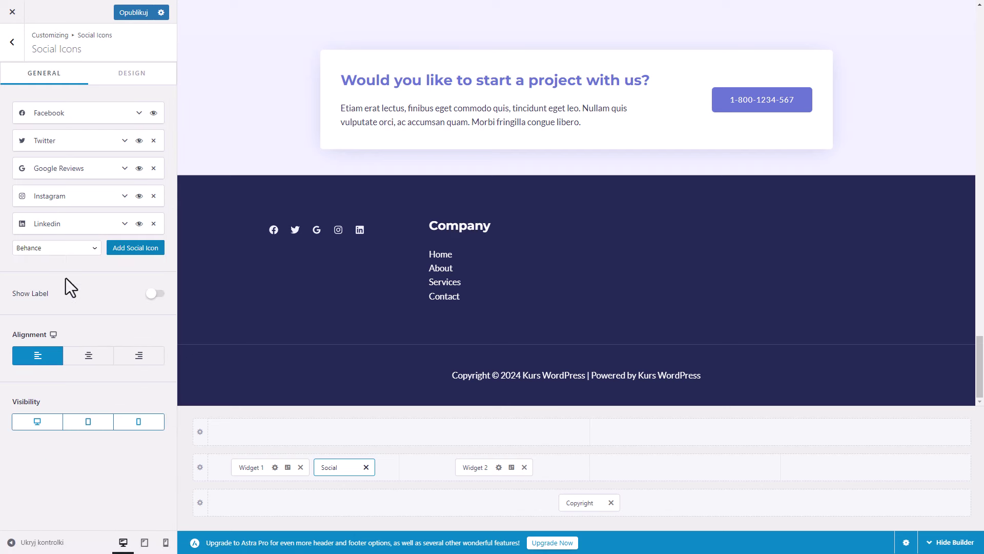
{"action": "left_click", "coordinate": [132, 75]}
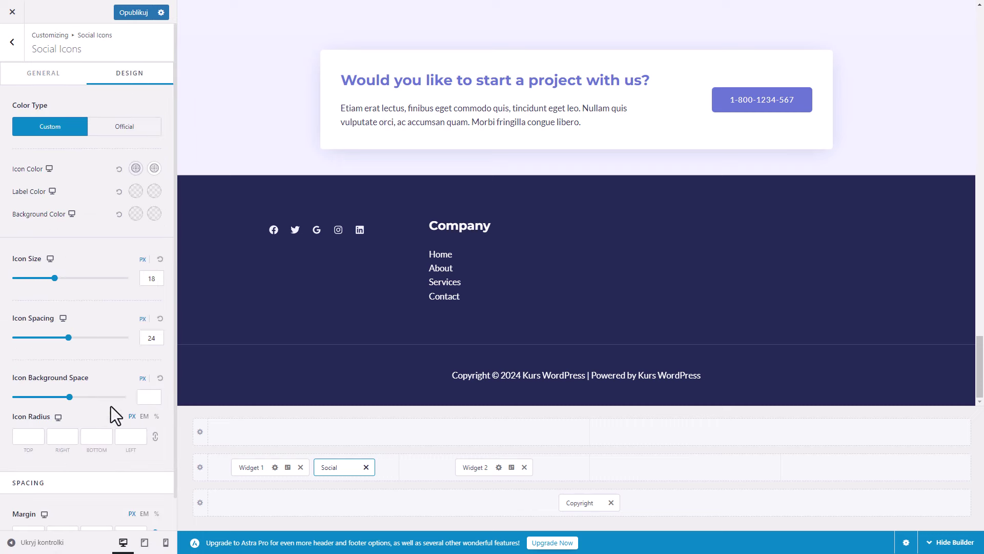
{"action": "scroll", "coordinate": [94, 357], "scroll_direction": "down", "scroll_amount": 1}
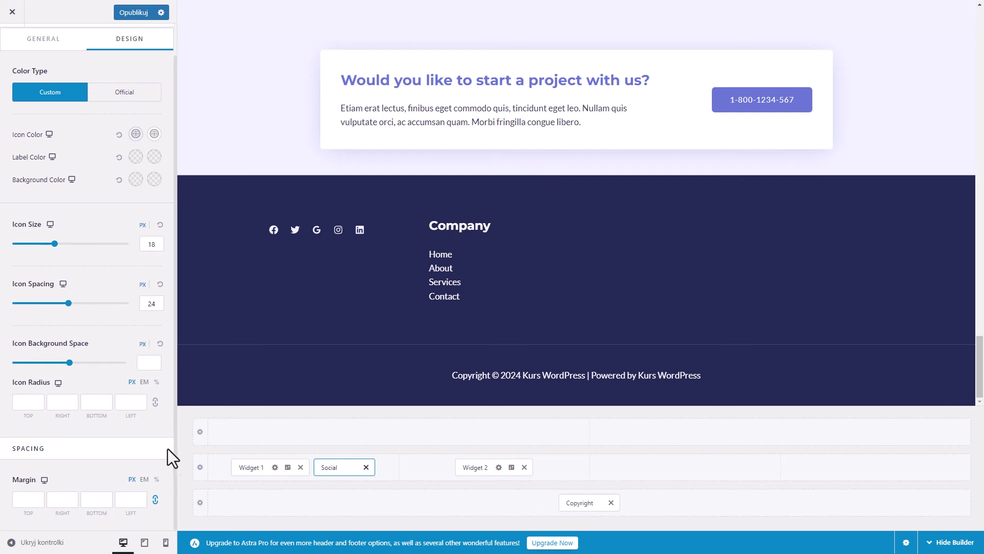
Step: Remove the Company widget, social icons and remaining first widget from the footer row
{"action": "left_click", "coordinate": [776, 479]}
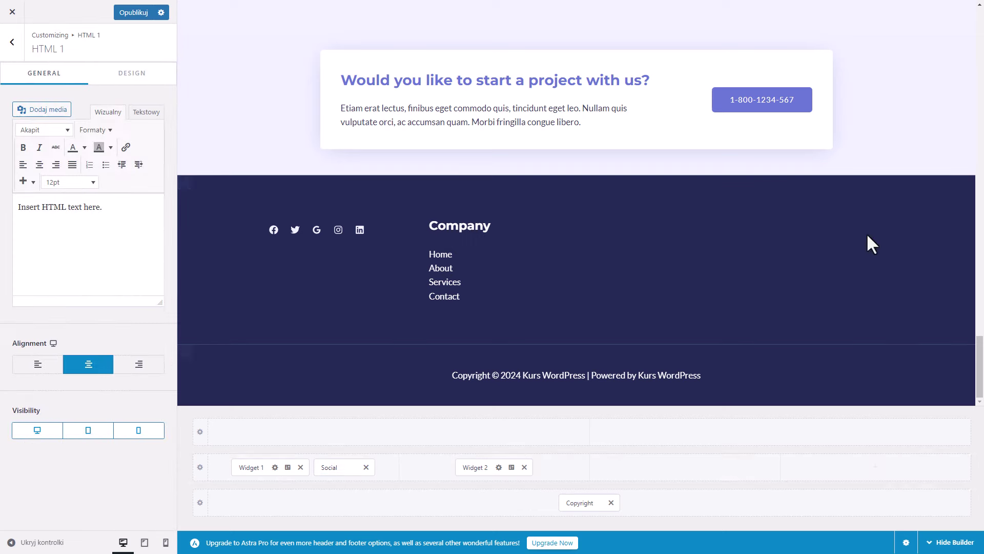
{"action": "left_click", "coordinate": [685, 467]}
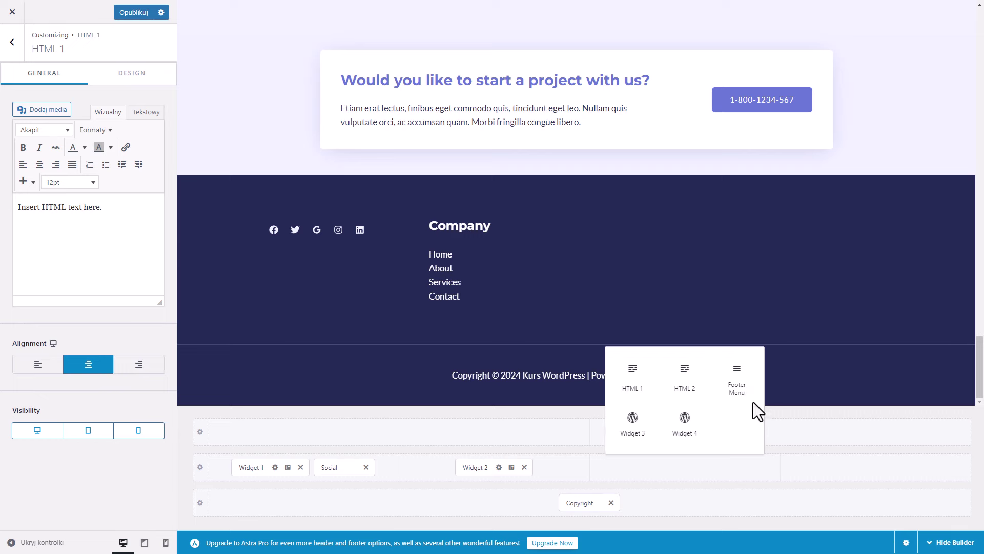
{"action": "left_click", "coordinate": [524, 467]}
{"action": "left_click", "coordinate": [366, 467]}
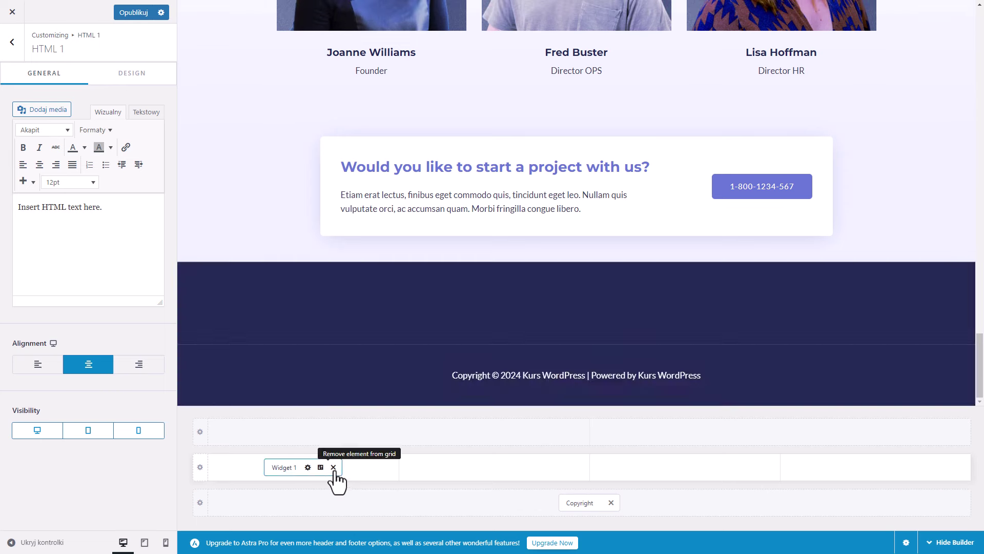
{"action": "left_click", "coordinate": [334, 467]}
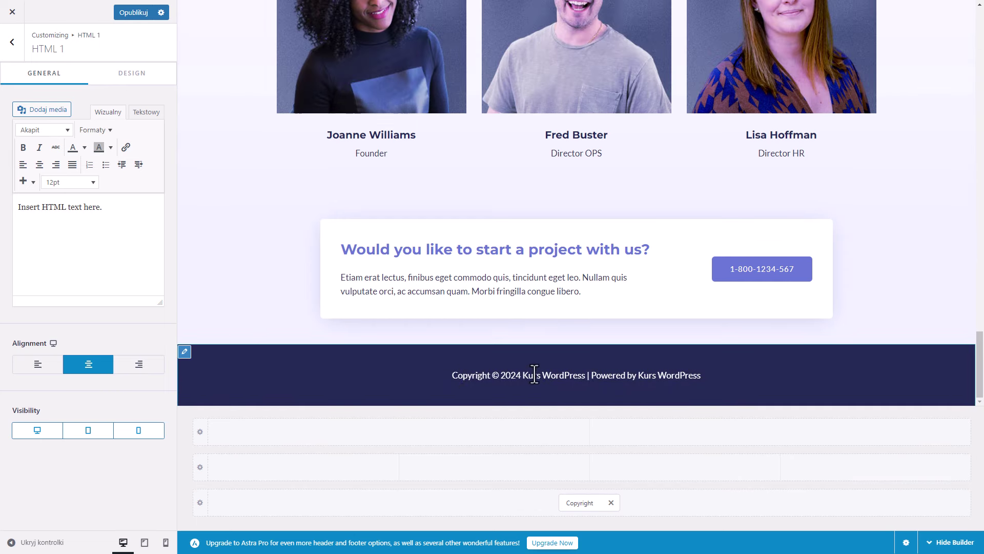
Step: Replace [site_title] after 'Powered by' with 'netgonet.pl | Polityka prywatności', keeping everything on one line
{"action": "left_click", "coordinate": [577, 501]}
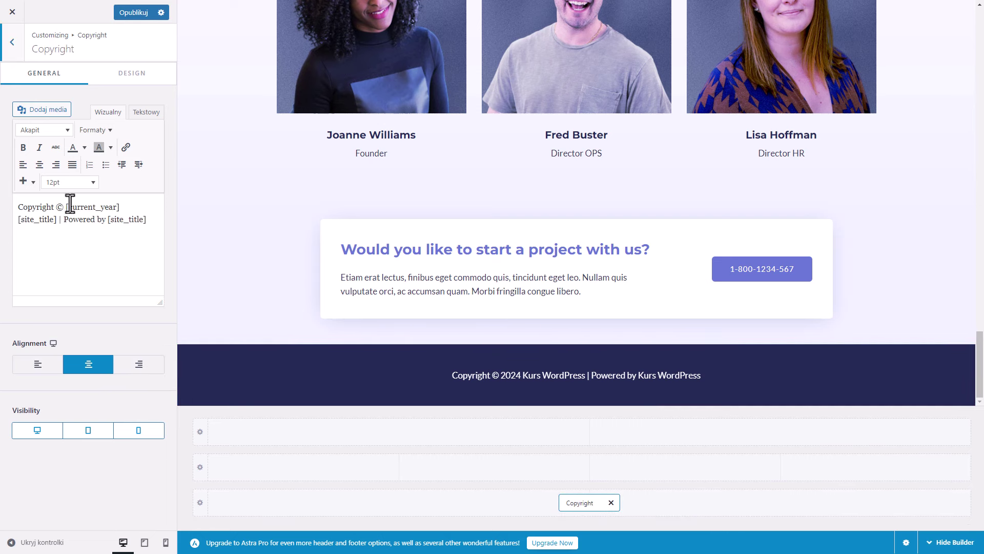
{"action": "left_click_drag", "start_coordinate": [147, 220], "coordinate": [108, 225]}
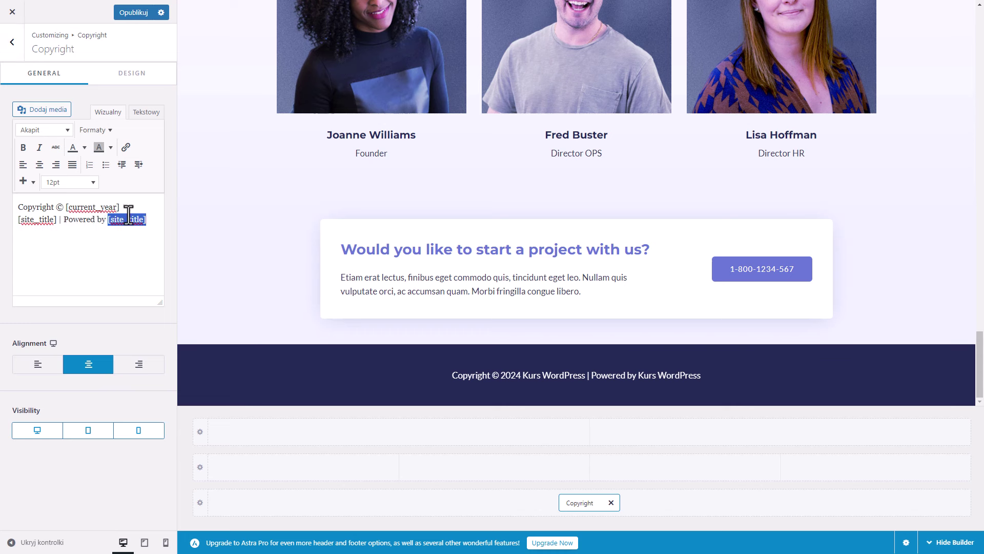
{"action": "type", "text": "netgonet.pl "}
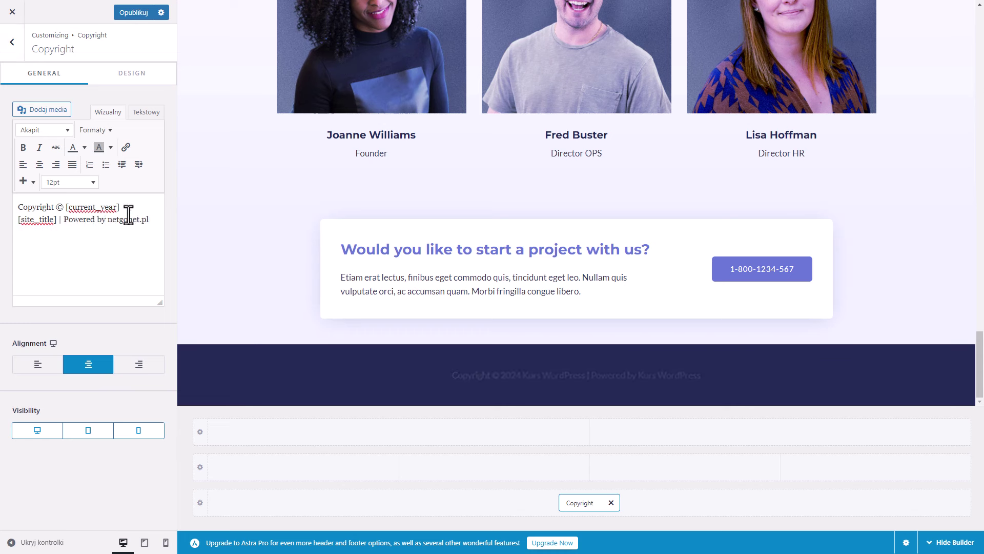
{"action": "type", "text": "|"}
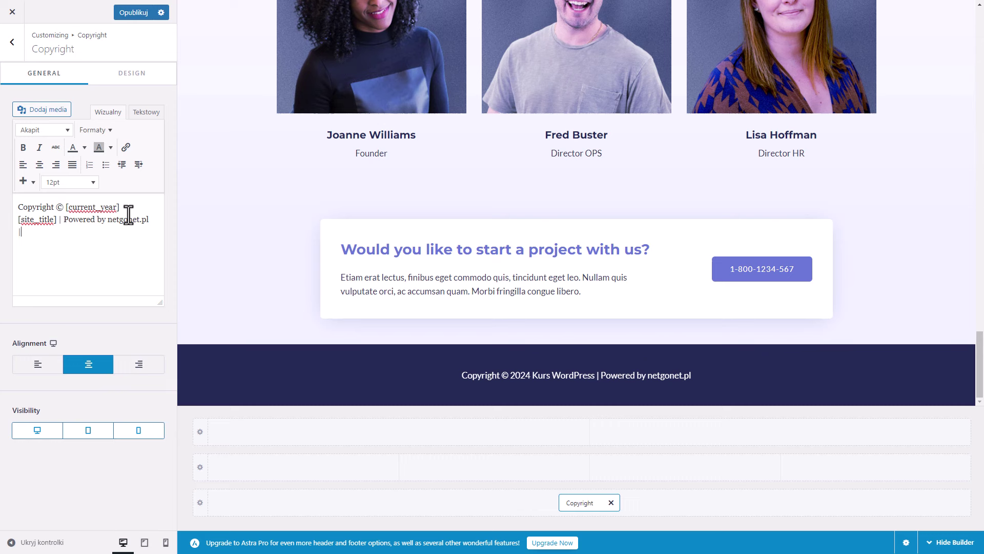
{"action": "type", "text": " Polityk"}
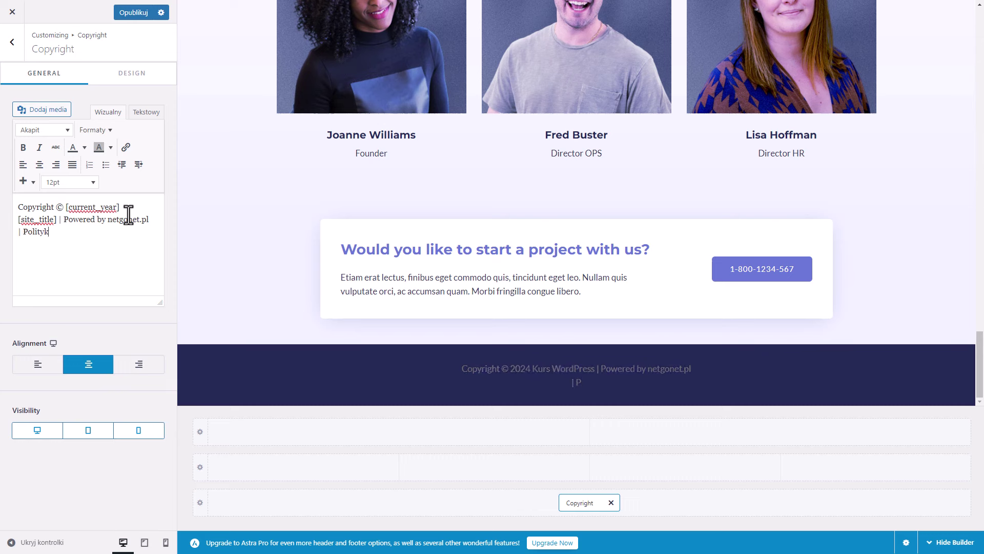
{"action": "type", "text": "a prywatności"}
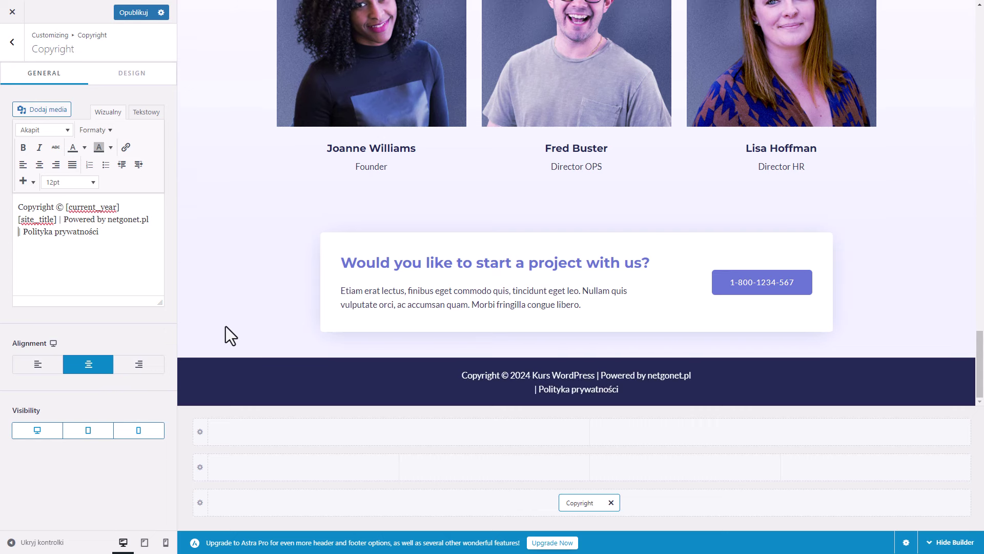
{"action": "key", "text": "BackSpace"}
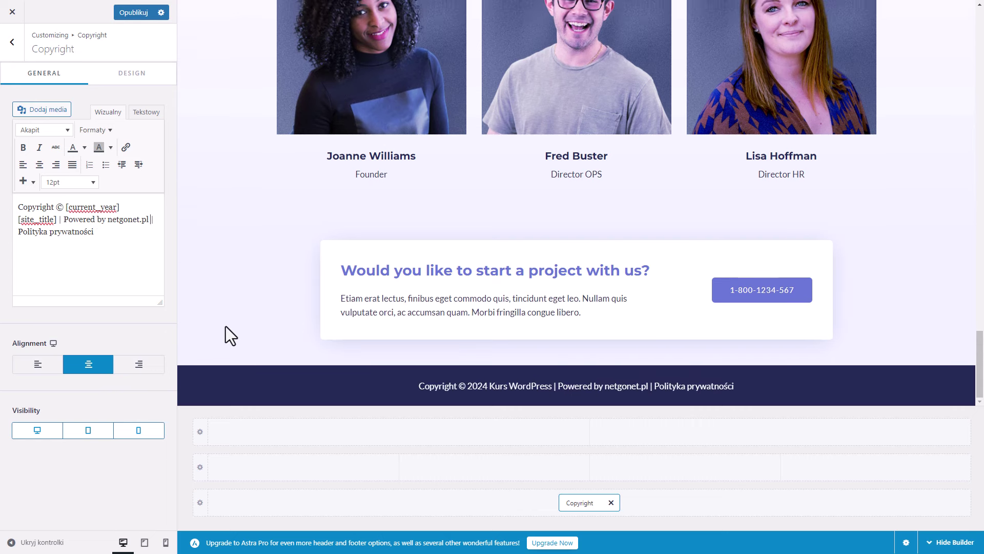
{"action": "key", "text": "Return"}
{"action": "key", "text": "BackSpace"}
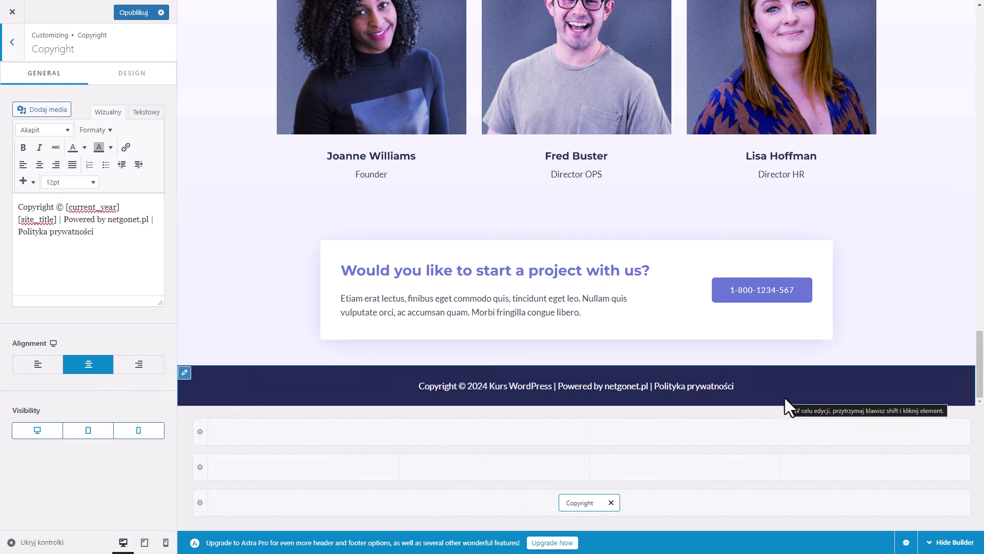
Step: Split the bottom footer row into two columns with social icons on the right, kept full width
{"action": "left_click", "coordinate": [200, 504]}
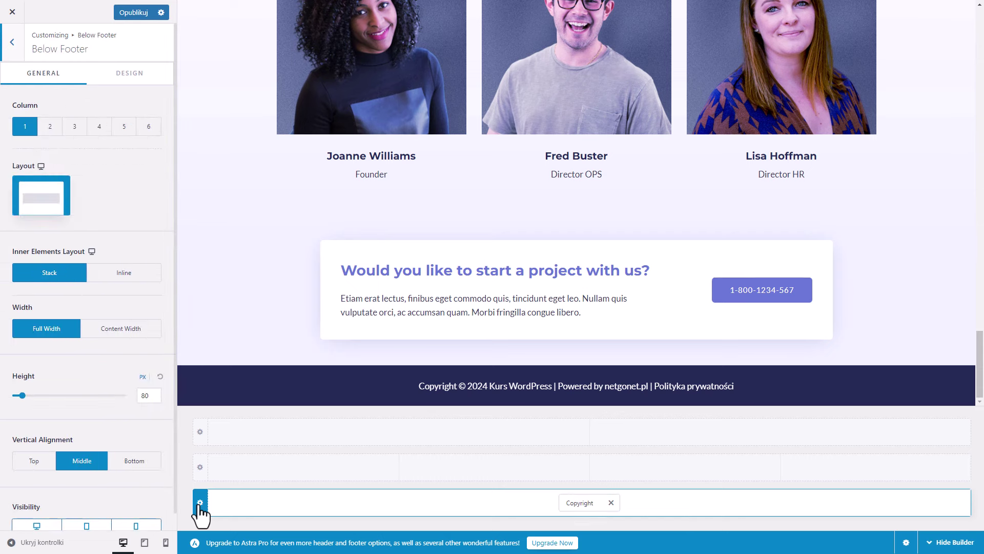
{"action": "left_click", "coordinate": [47, 129]}
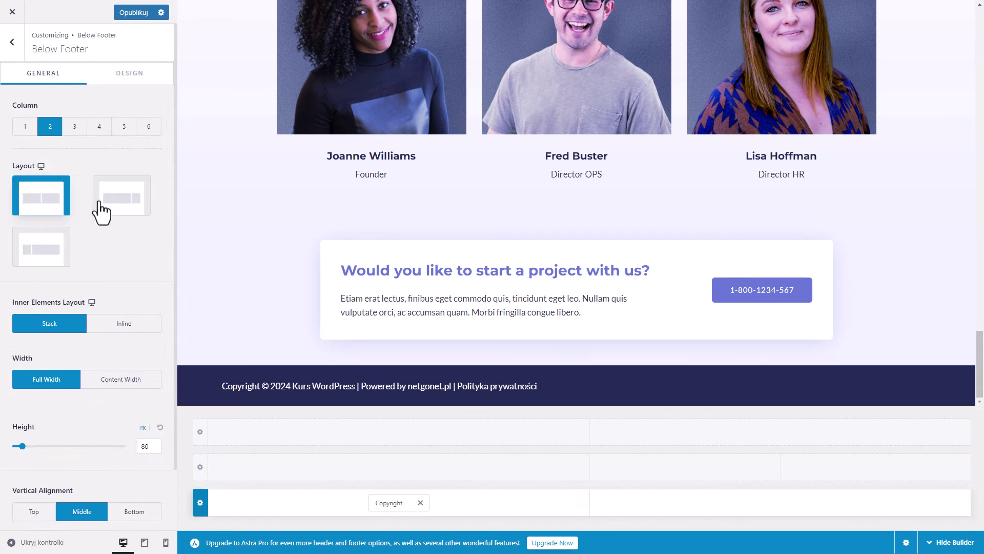
{"action": "left_click", "coordinate": [131, 211]}
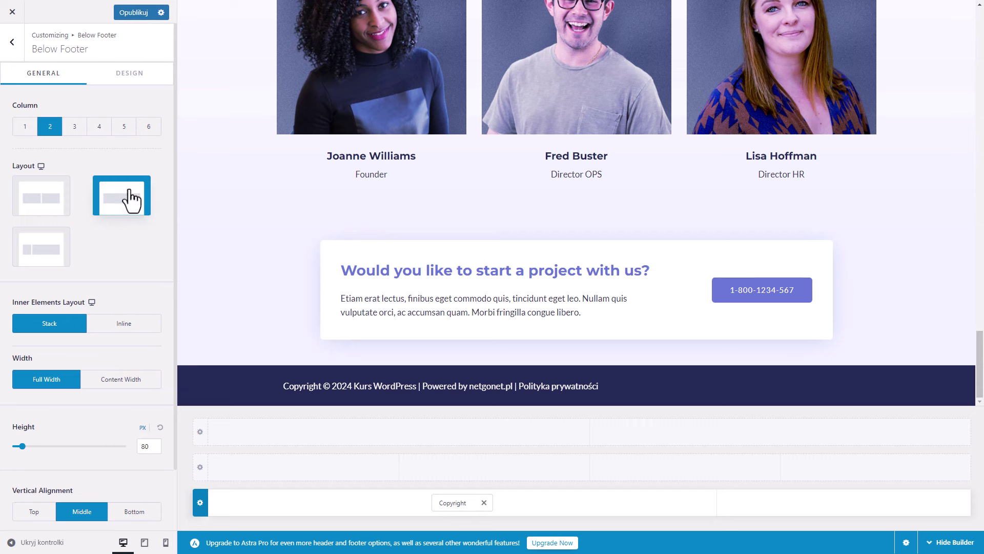
{"action": "left_click", "coordinate": [843, 504]}
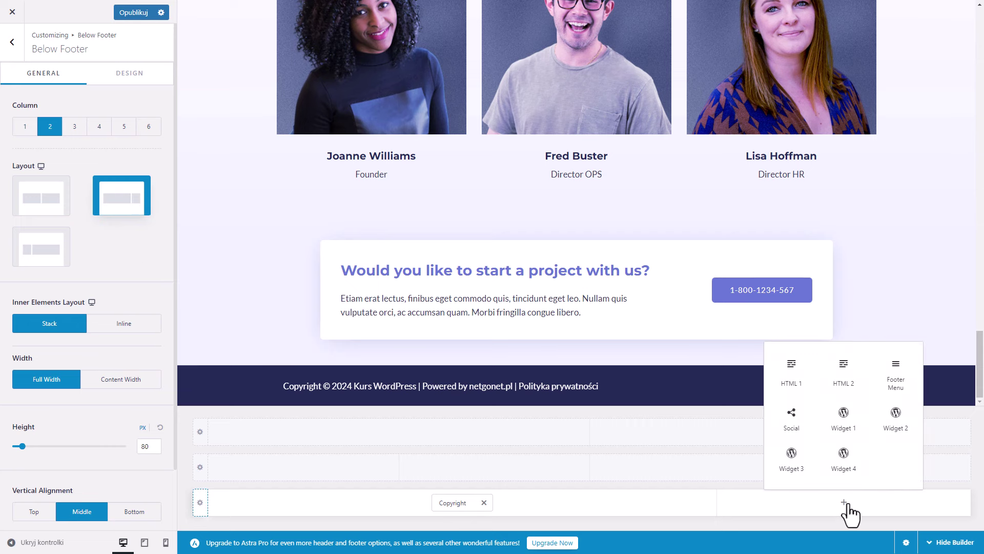
{"action": "left_click", "coordinate": [811, 435]}
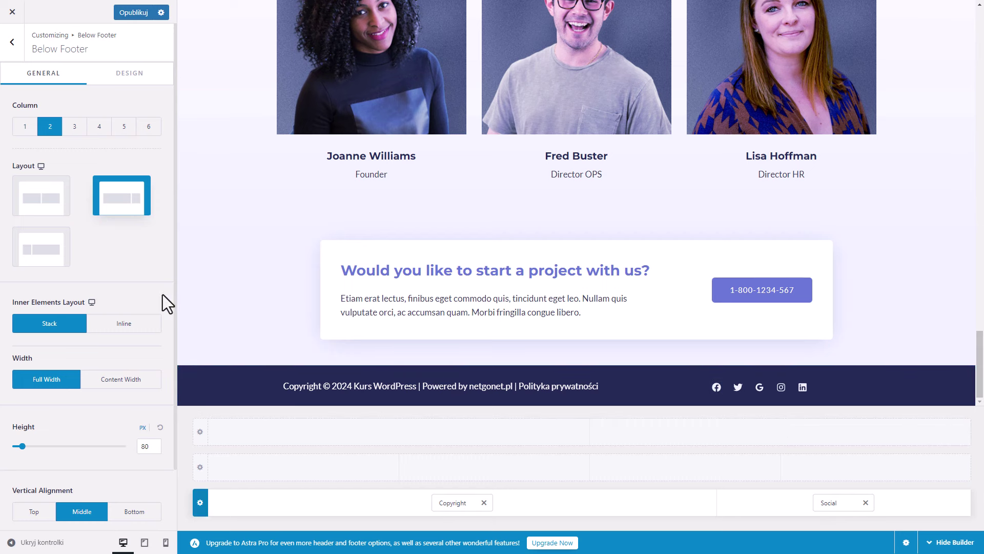
{"action": "left_click", "coordinate": [121, 394]}
{"action": "left_click", "coordinate": [45, 381]}
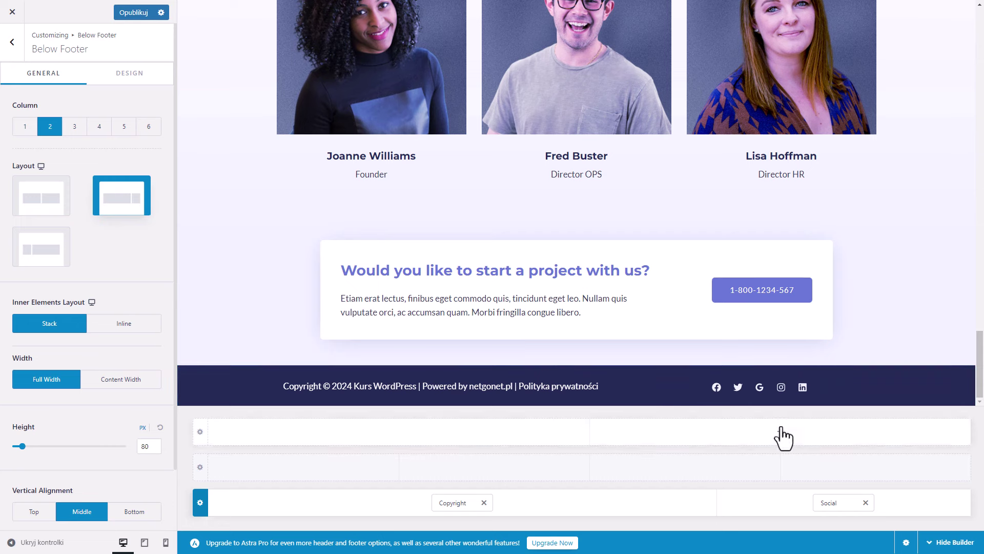
Step: Remove the Google Reviews and Twitter icons from the footer social links
{"action": "left_click", "coordinate": [849, 502]}
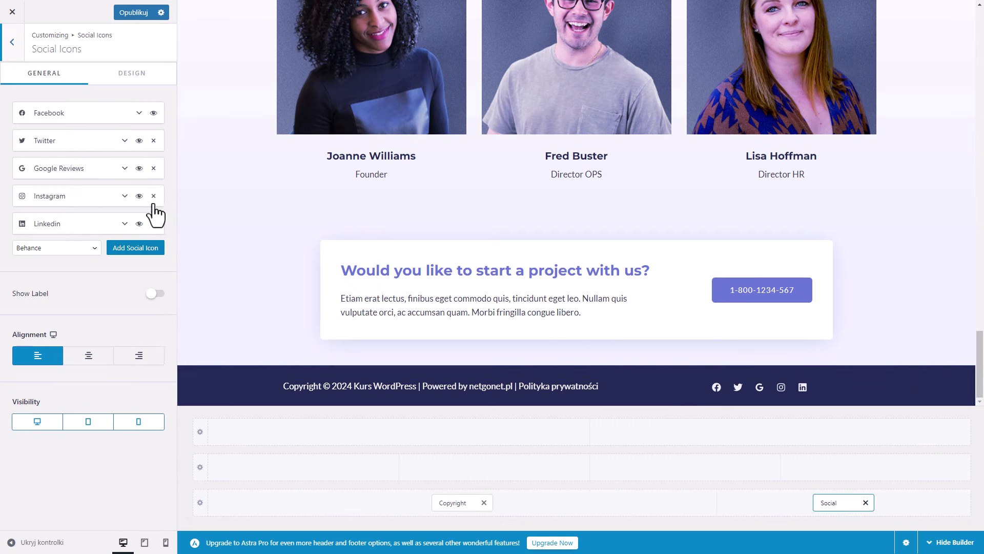
{"action": "left_click", "coordinate": [153, 169]}
{"action": "left_click", "coordinate": [154, 140]}
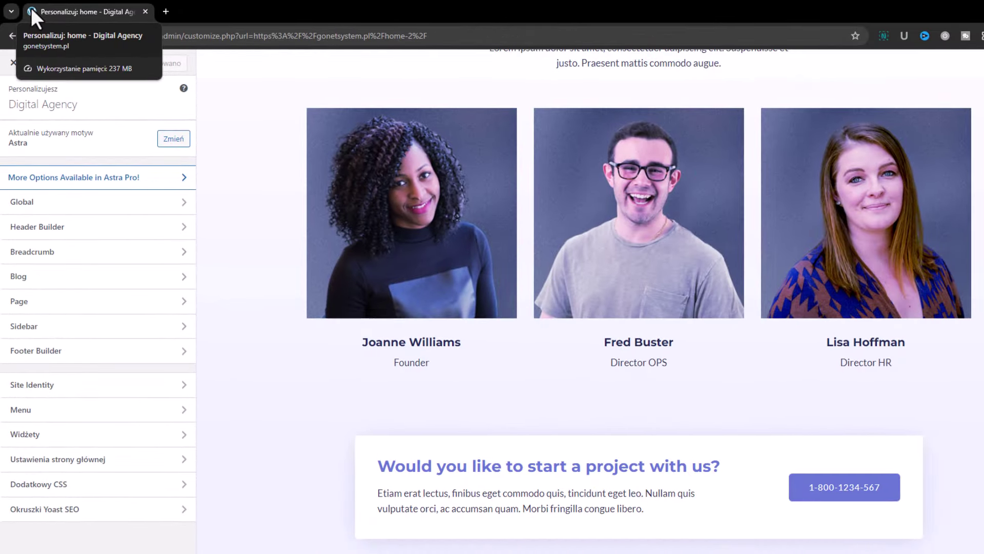
Step: Set the site icon to the NETGONET image, cropped to its logo mark
{"action": "left_click", "coordinate": [76, 394]}
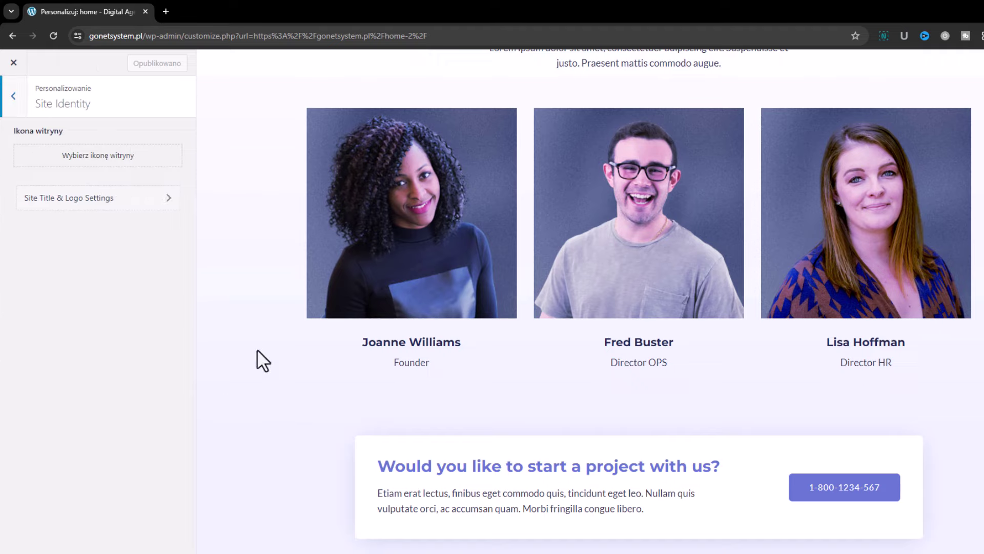
{"action": "left_click", "coordinate": [106, 157]}
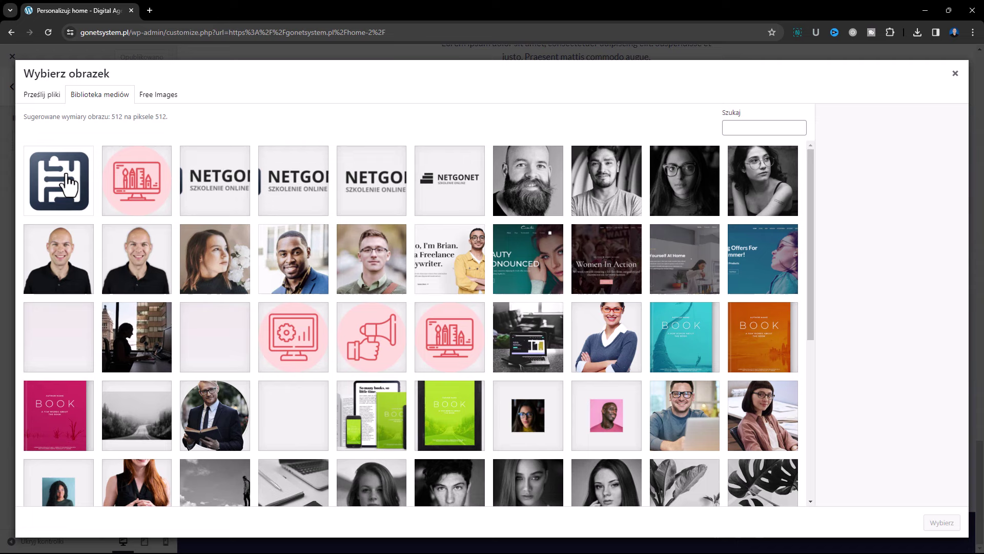
{"action": "left_click", "coordinate": [68, 182]}
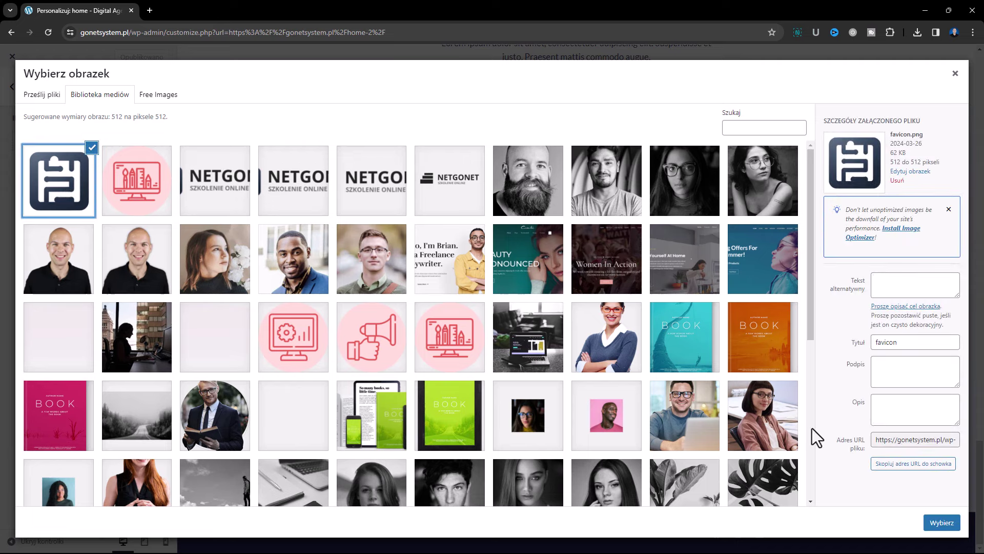
{"action": "left_click", "coordinate": [932, 520]}
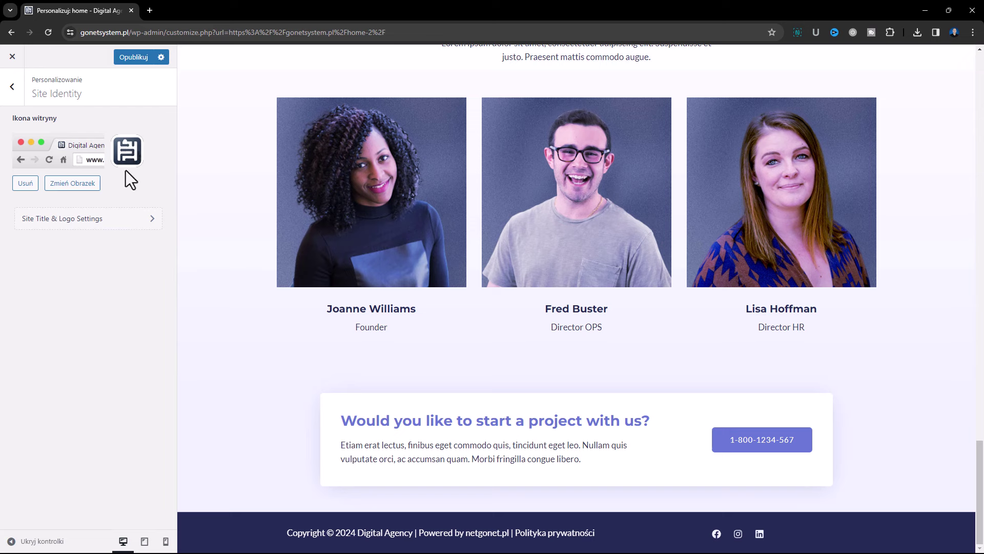
{"action": "left_click", "coordinate": [83, 187]}
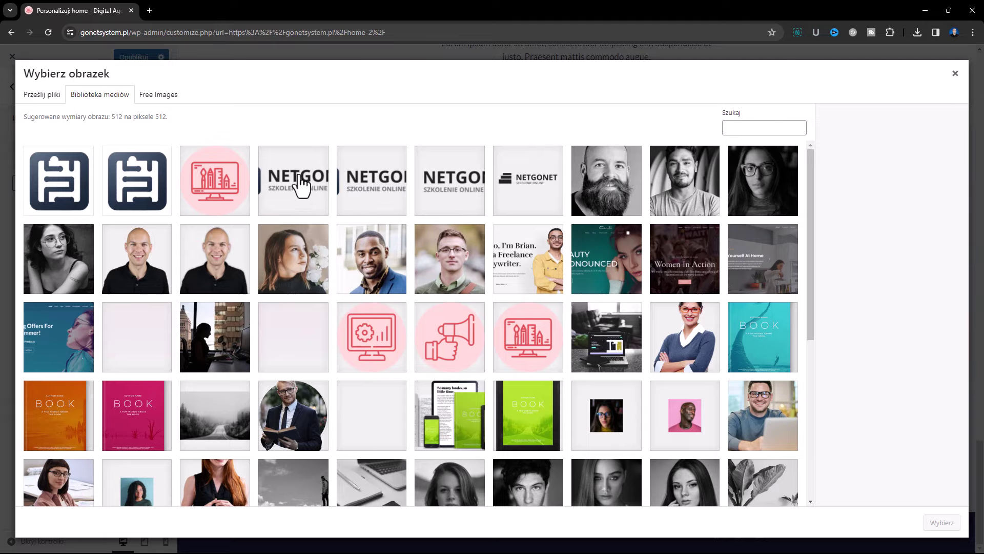
{"action": "left_click", "coordinate": [295, 182]}
{"action": "left_click", "coordinate": [941, 524]}
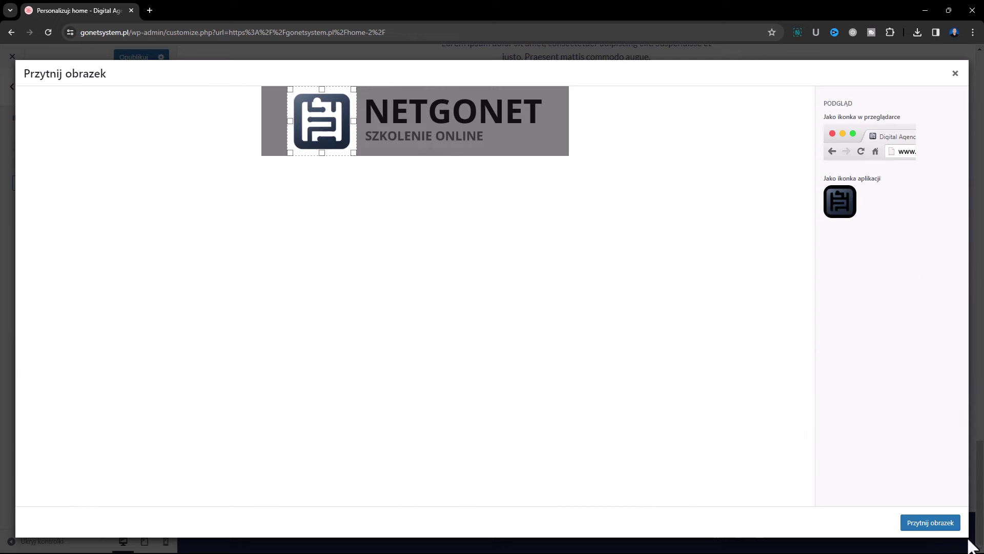
{"action": "left_click", "coordinate": [937, 523]}
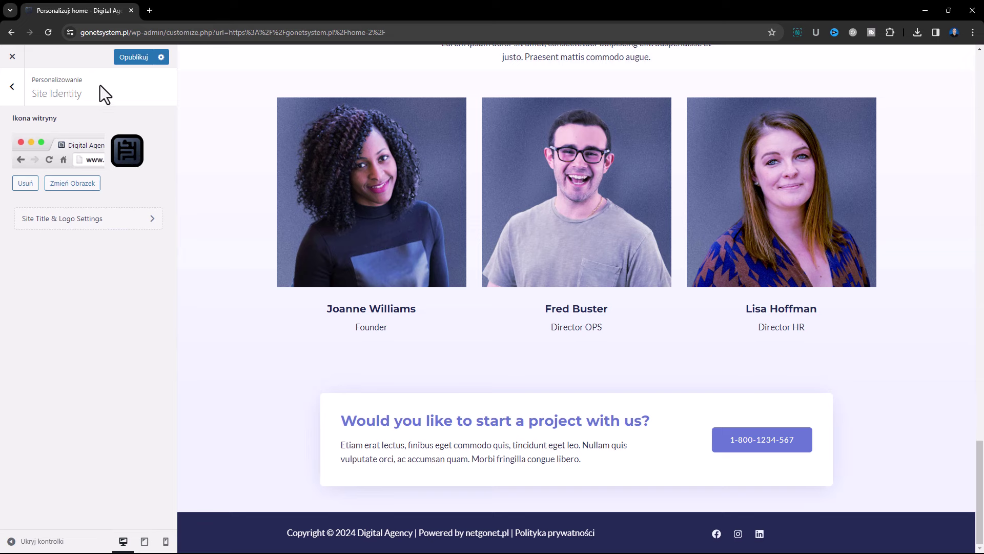
Step: Go back to the main Customizer list and open the Global settings
{"action": "key", "text": "Escape"}
{"action": "scroll", "coordinate": [530, 365], "scroll_direction": "up", "scroll_amount": 5}
{"action": "scroll", "coordinate": [549, 339], "scroll_direction": "down", "scroll_amount": 5}
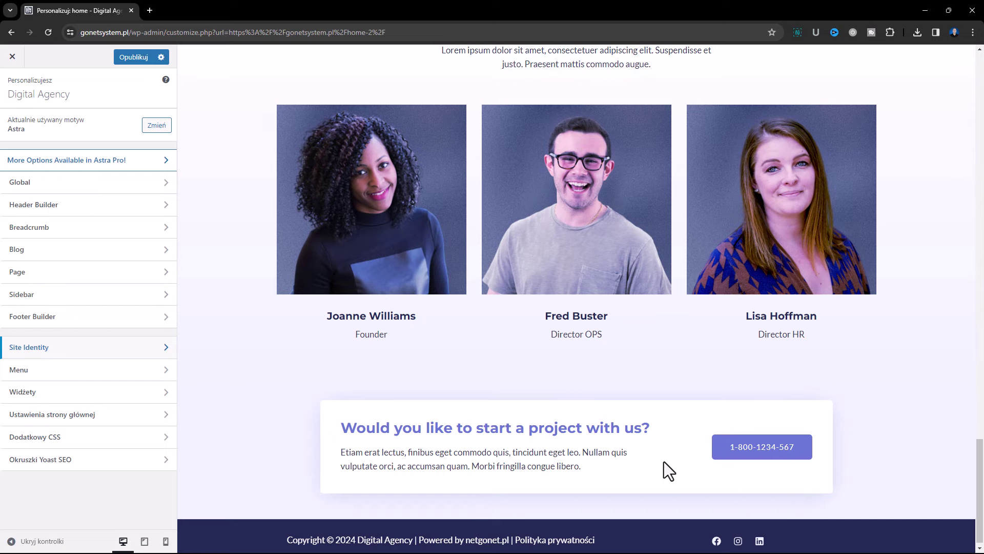
{"action": "scroll", "coordinate": [391, 421], "scroll_direction": "down", "scroll_amount": 1}
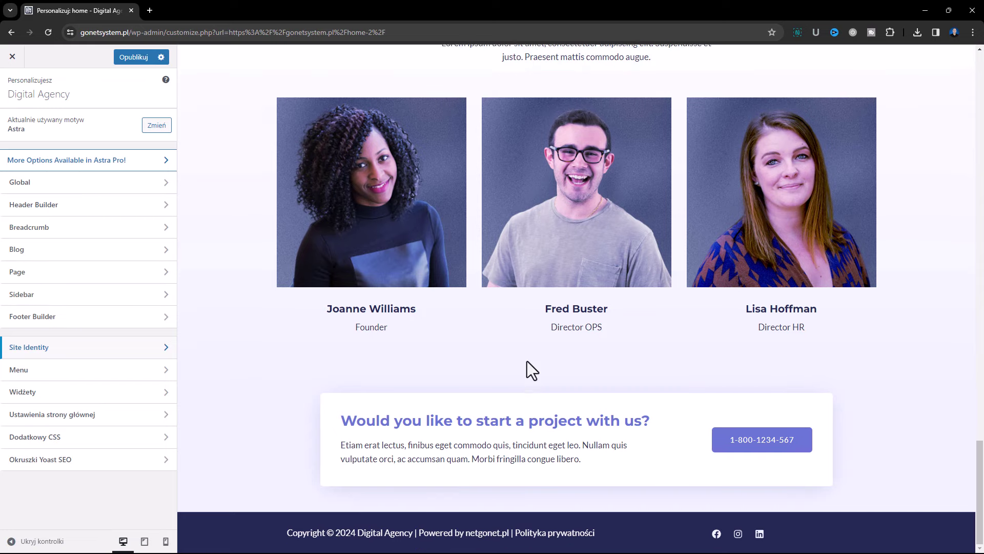
{"action": "left_click", "coordinate": [31, 186]}
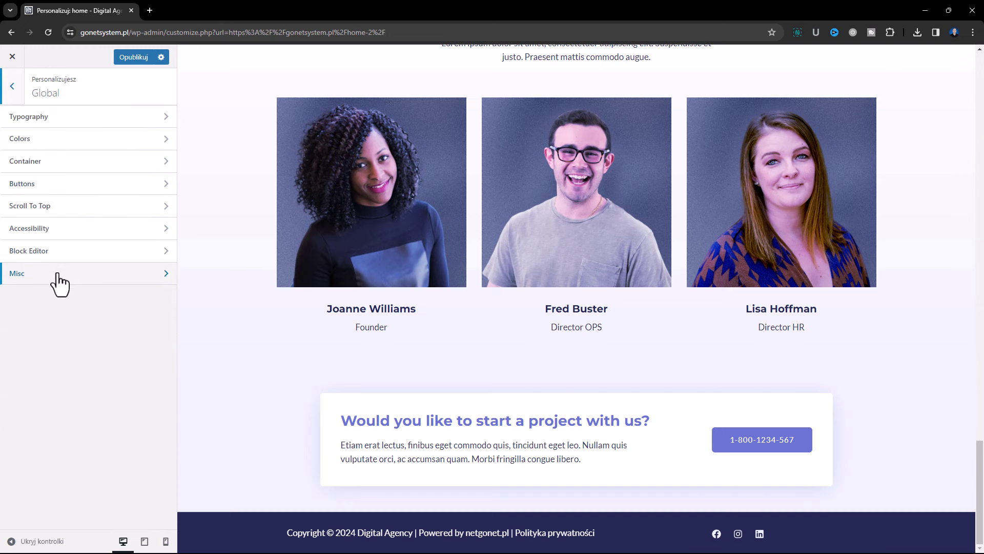
Step: Preview the palette styles, then change Style 1's Color 2 to deep red BB1111
{"action": "left_click", "coordinate": [82, 149]}
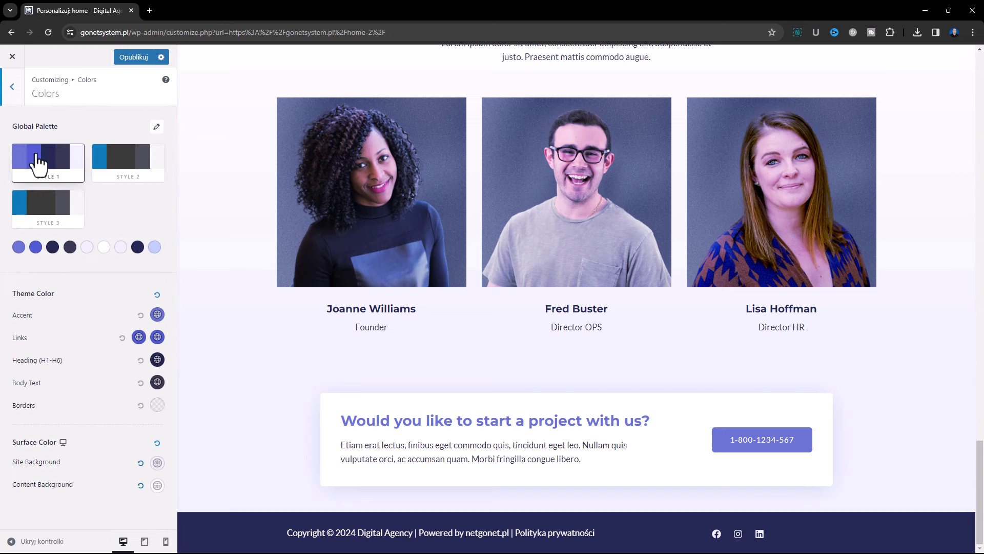
{"action": "left_click", "coordinate": [128, 171]}
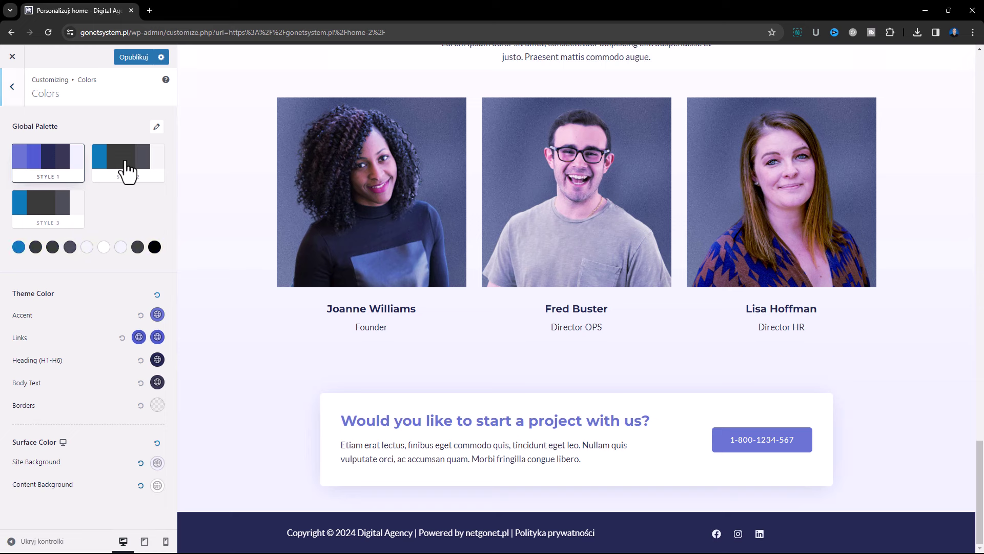
{"action": "left_click", "coordinate": [42, 220]}
{"action": "left_click", "coordinate": [33, 165]}
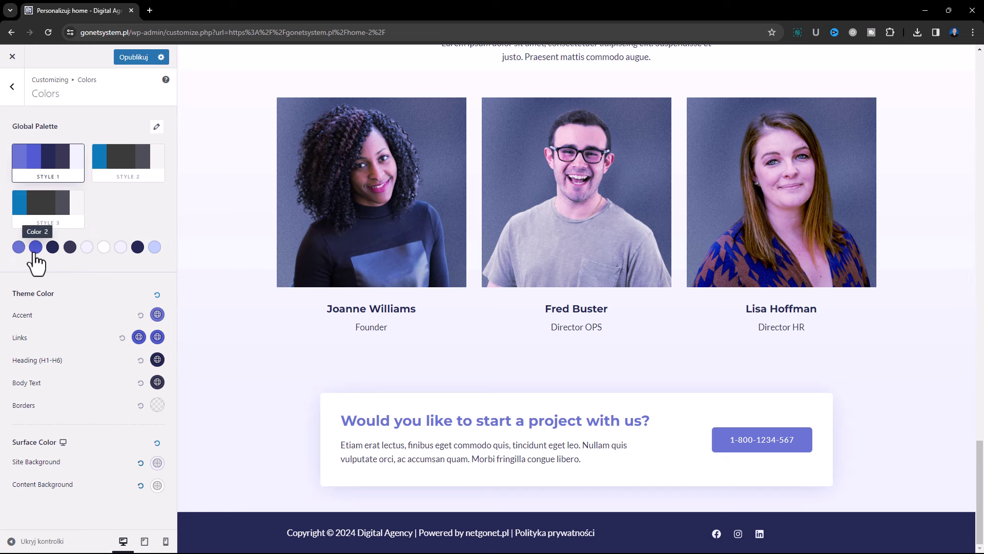
{"action": "left_click", "coordinate": [35, 248]}
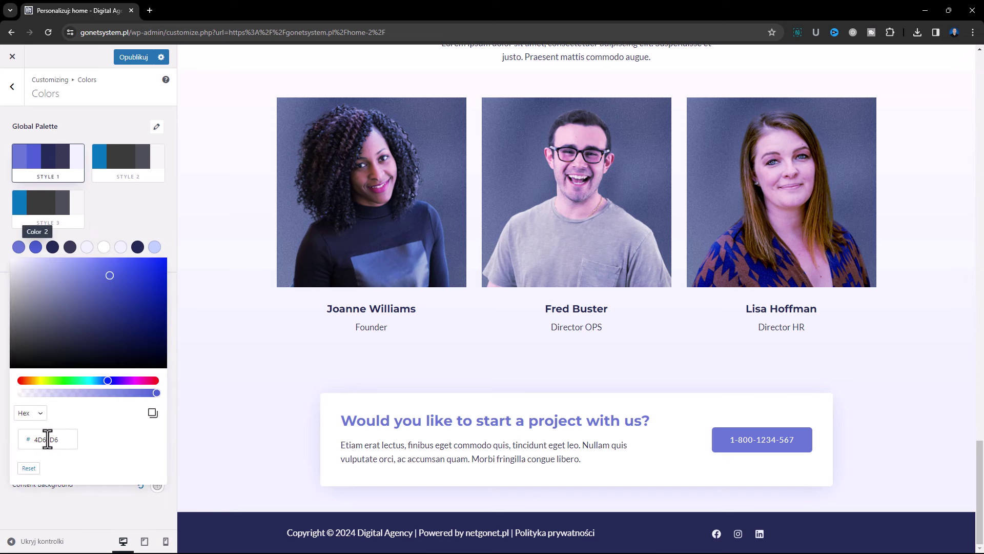
{"action": "left_click", "coordinate": [142, 264]}
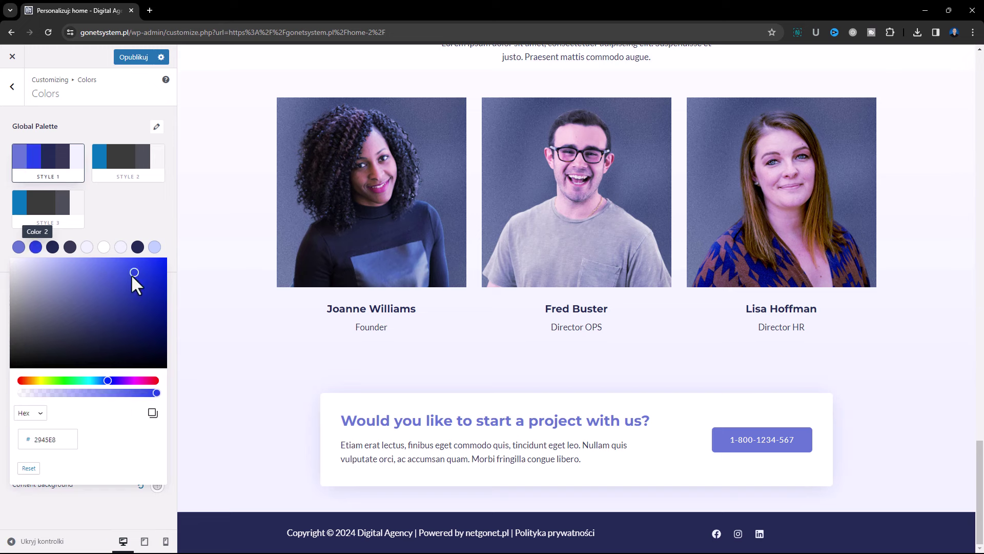
{"action": "left_click_drag", "start_coordinate": [132, 277], "coordinate": [20, 286]}
{"action": "left_click", "coordinate": [20, 380]}
{"action": "left_click_drag", "start_coordinate": [87, 345], "coordinate": [143, 287]}
{"action": "left_click", "coordinate": [138, 226]}
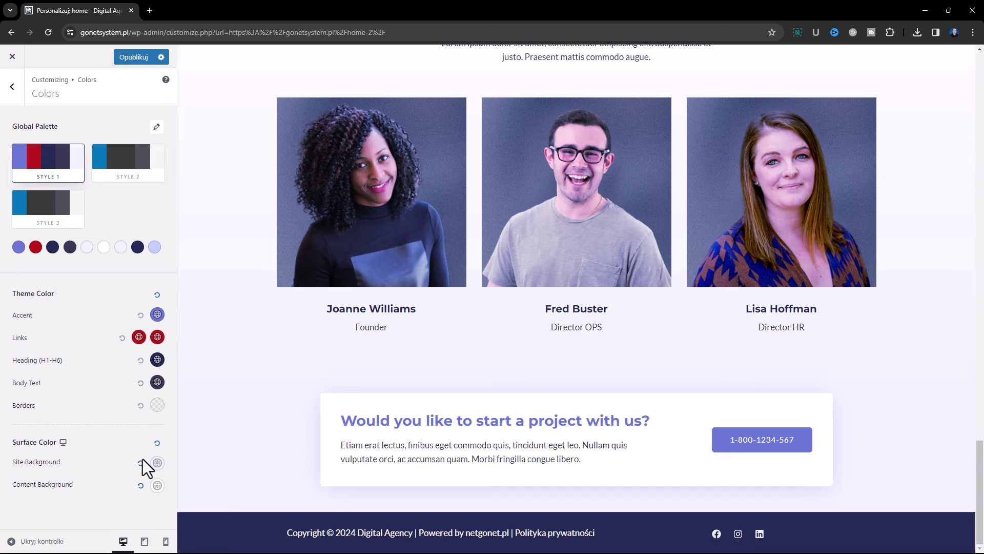
Step: Switch the site's global colour palette to the purple Style 3
{"action": "left_click", "coordinate": [12, 87]}
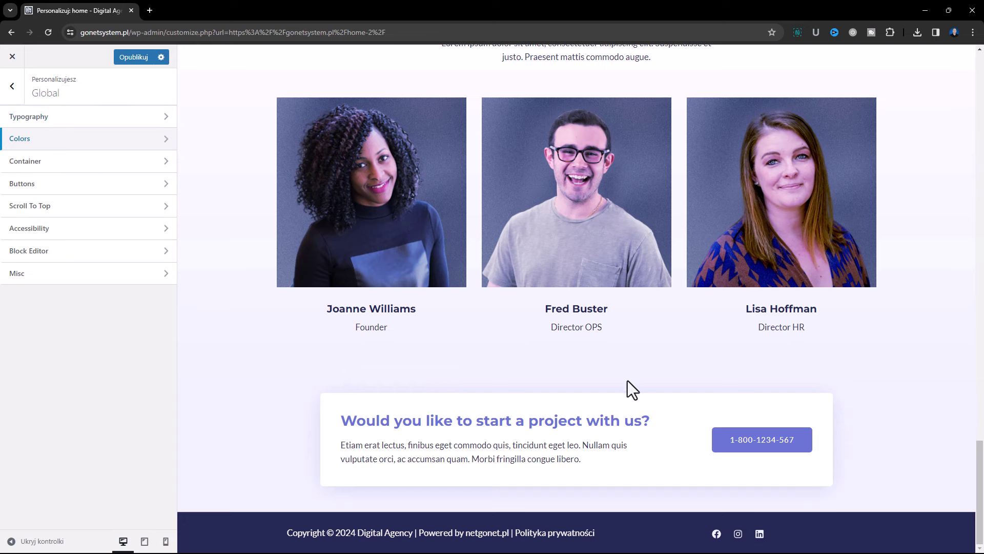
{"action": "scroll", "coordinate": [635, 399], "scroll_direction": "up", "scroll_amount": 15}
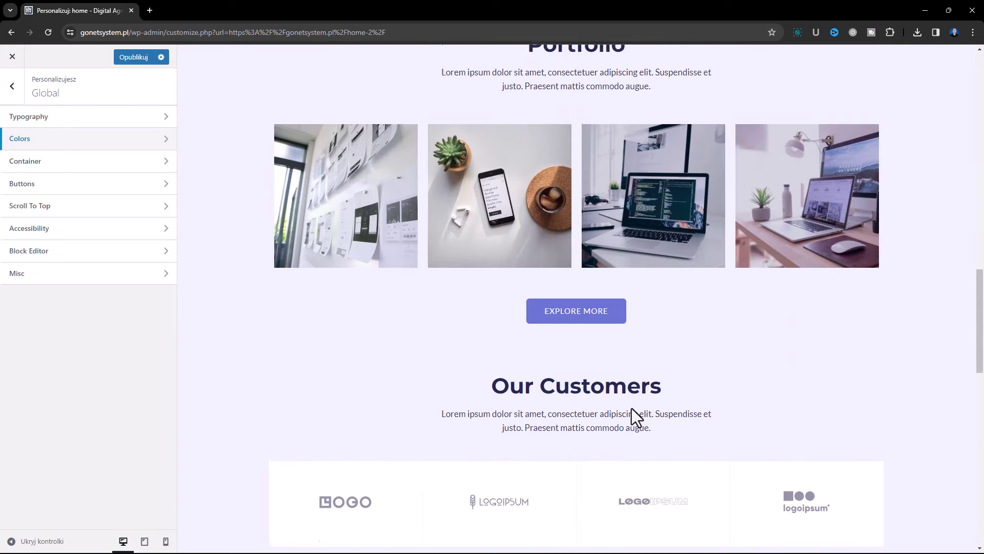
{"action": "scroll", "coordinate": [635, 407], "scroll_direction": "down", "scroll_amount": 2}
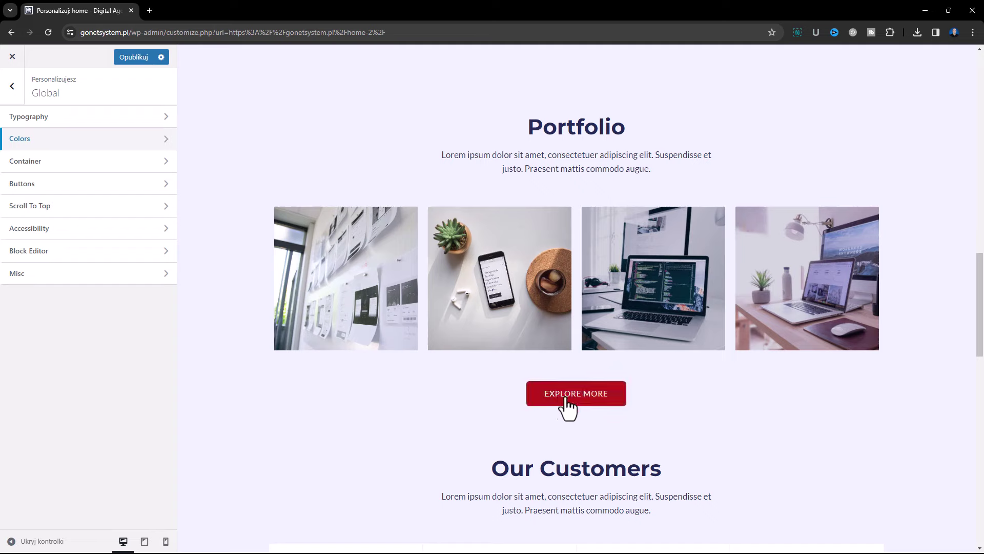
{"action": "scroll", "coordinate": [603, 445], "scroll_direction": "up", "scroll_amount": 9}
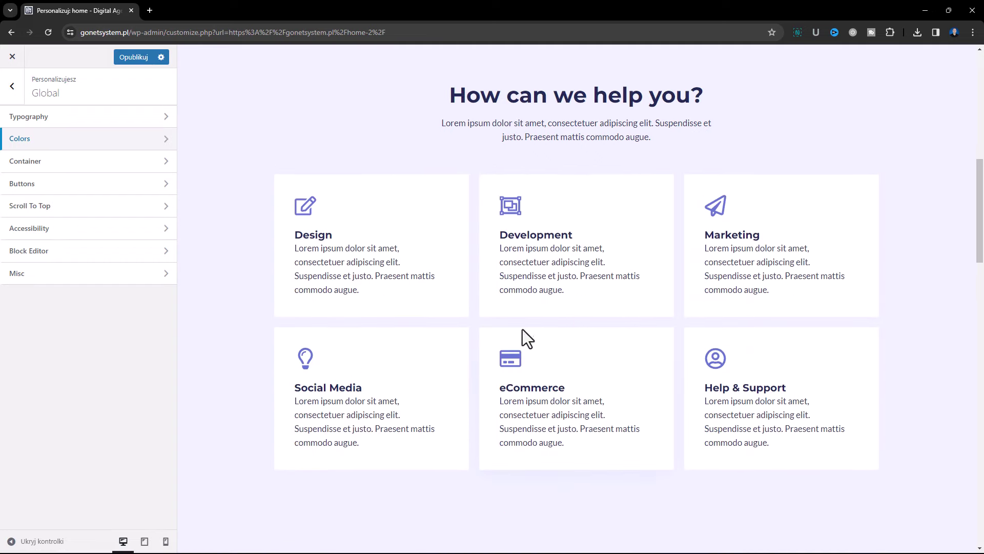
{"action": "left_click", "coordinate": [52, 142]}
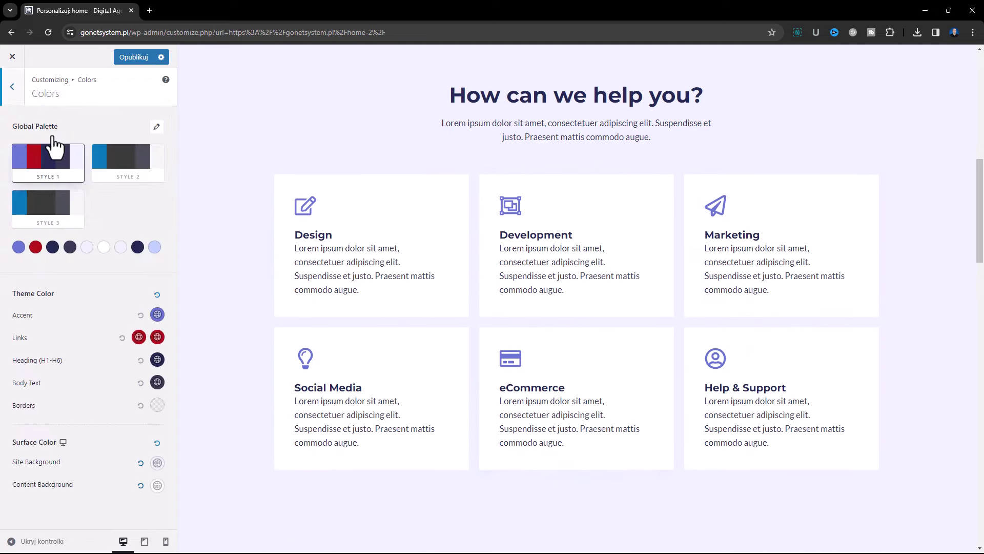
{"action": "left_click", "coordinate": [77, 208]}
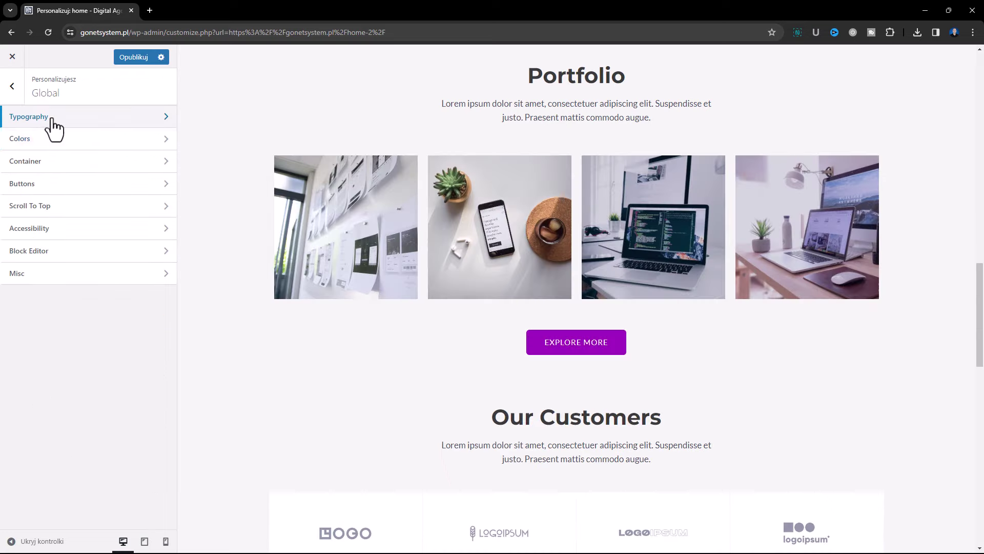
Step: Apply a different typography font preset and raise the H1 font size to 56
{"action": "left_click", "coordinate": [48, 116]}
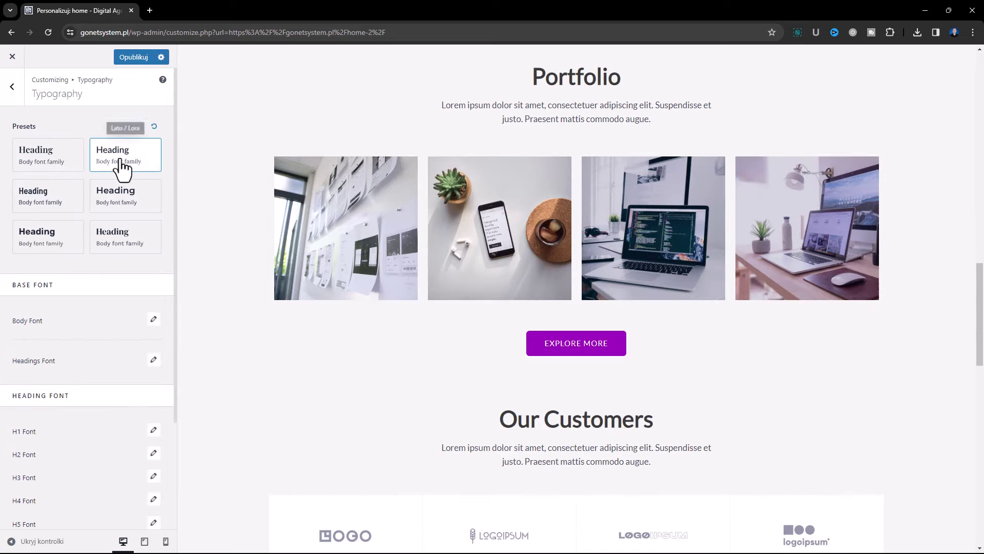
{"action": "left_click", "coordinate": [123, 206]}
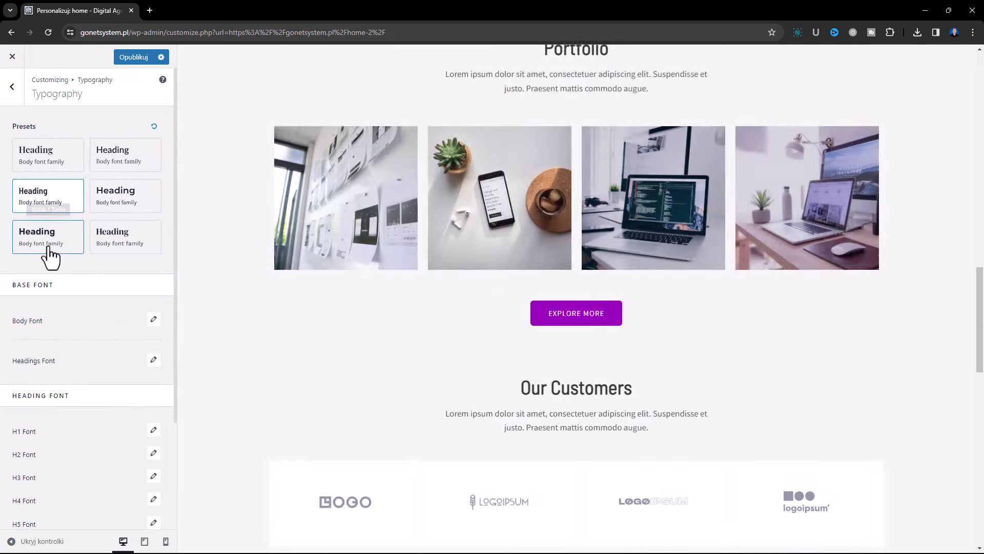
{"action": "scroll", "coordinate": [29, 428], "scroll_direction": "down", "scroll_amount": 3}
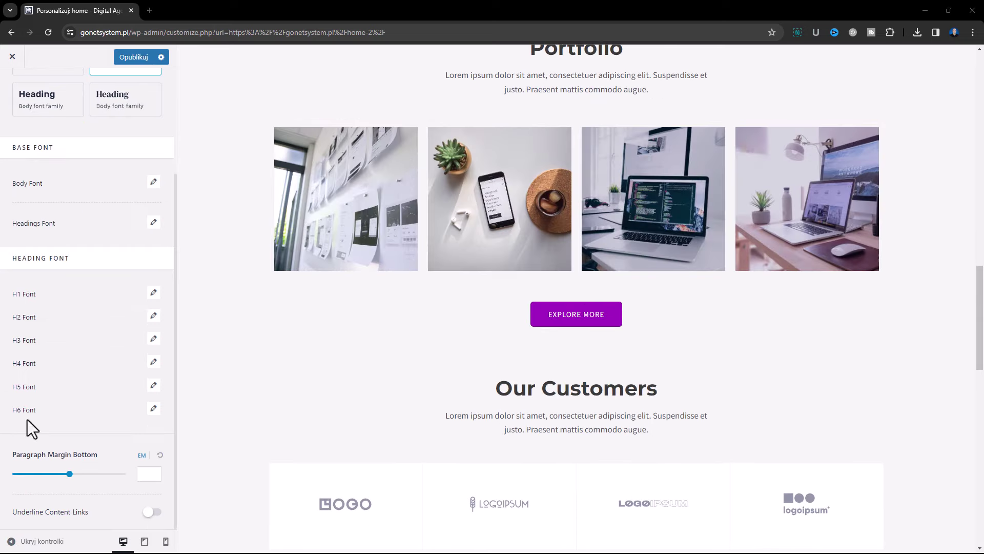
{"action": "left_click", "coordinate": [153, 293]}
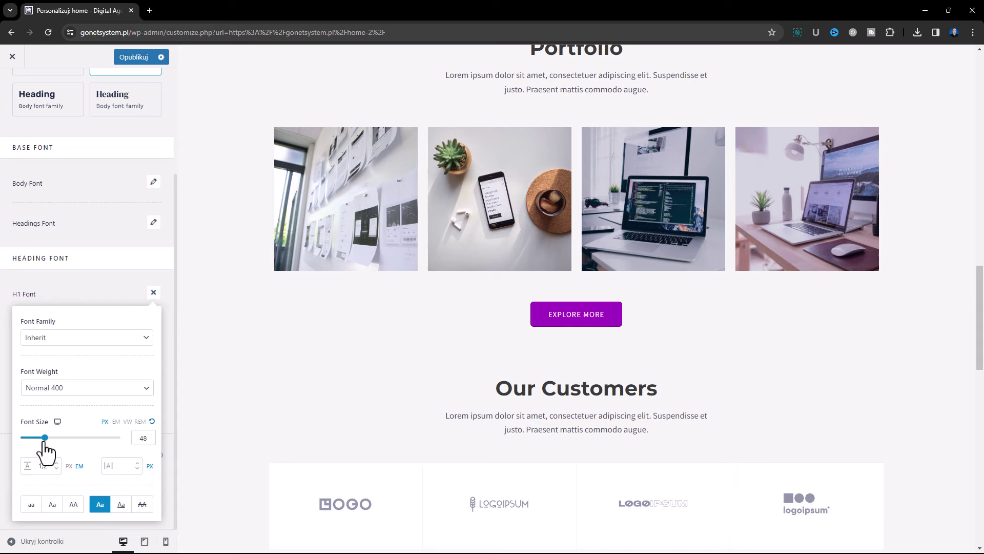
{"action": "mouse_move", "coordinate": [45, 437]}
{"action": "left_mouse_down"}
{"action": "mouse_move", "coordinate": [20, 437]}
{"action": "mouse_move", "coordinate": [49, 437]}
{"action": "left_mouse_up"}
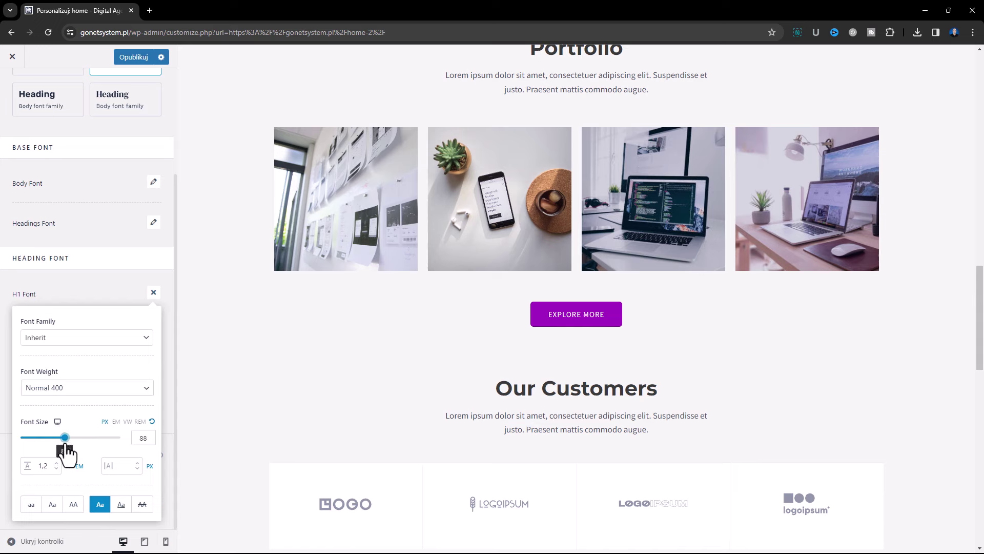
{"action": "left_click", "coordinate": [109, 298]}
Step: Lower the H2 font size to 37 and publish the typography changes
{"action": "left_click", "coordinate": [154, 315]}
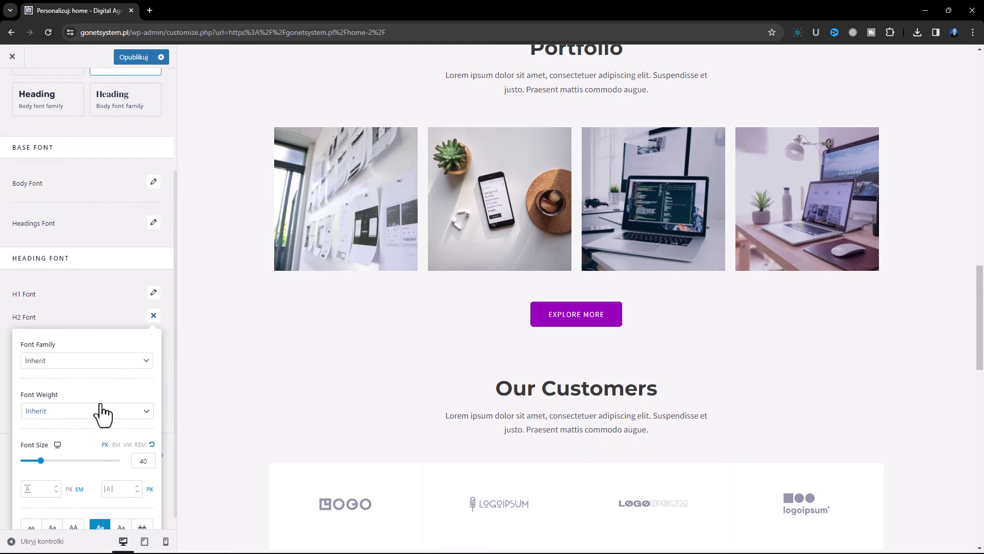
{"action": "mouse_move", "coordinate": [41, 460]}
{"action": "left_mouse_down"}
{"action": "mouse_move", "coordinate": [58, 460]}
{"action": "mouse_move", "coordinate": [34, 460]}
{"action": "left_mouse_up"}
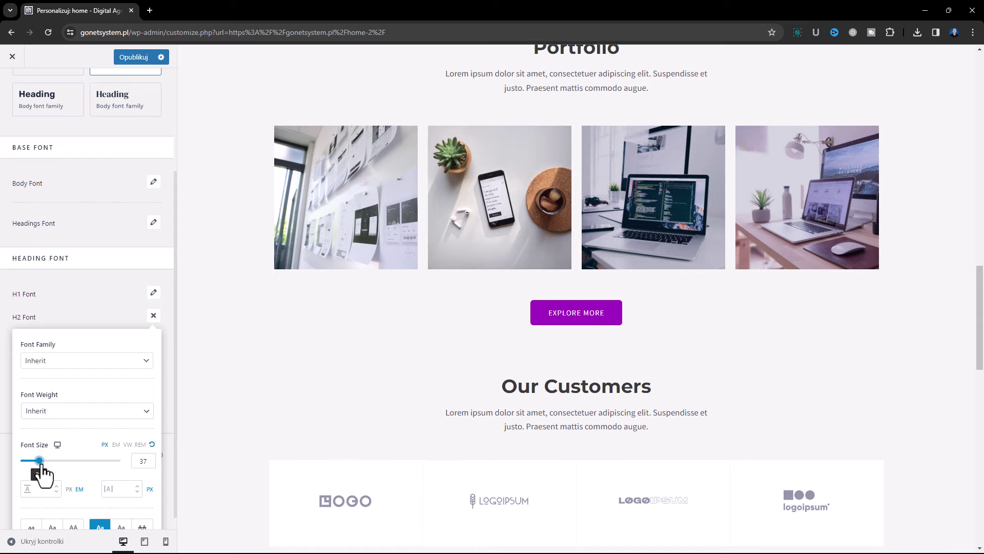
{"action": "left_click", "coordinate": [100, 322]}
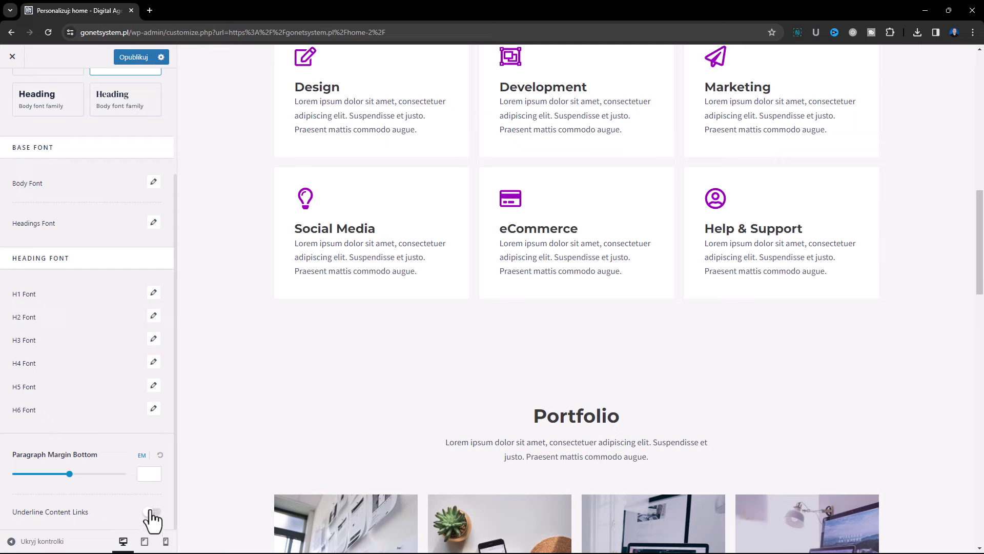
{"action": "left_click", "coordinate": [131, 60]}
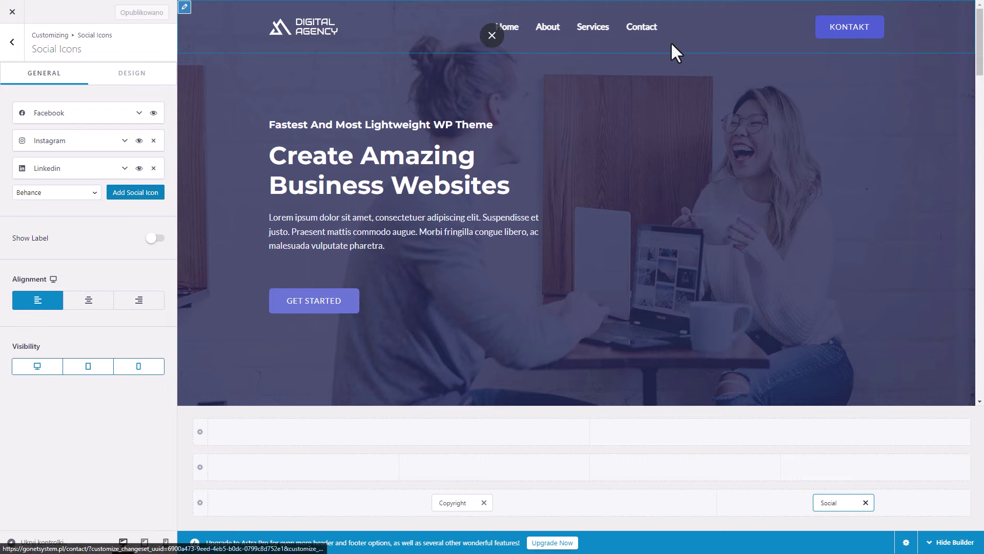
Step: Exit the Customizer to the admin dashboard and open Strony > Wszystkie strony
{"action": "left_click", "coordinate": [9, 14]}
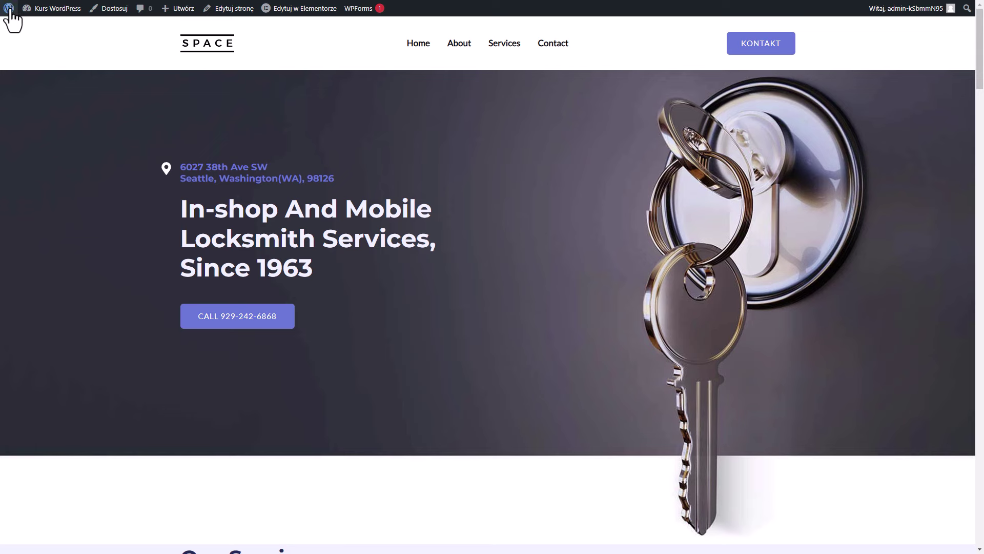
{"action": "left_click", "coordinate": [11, 14]}
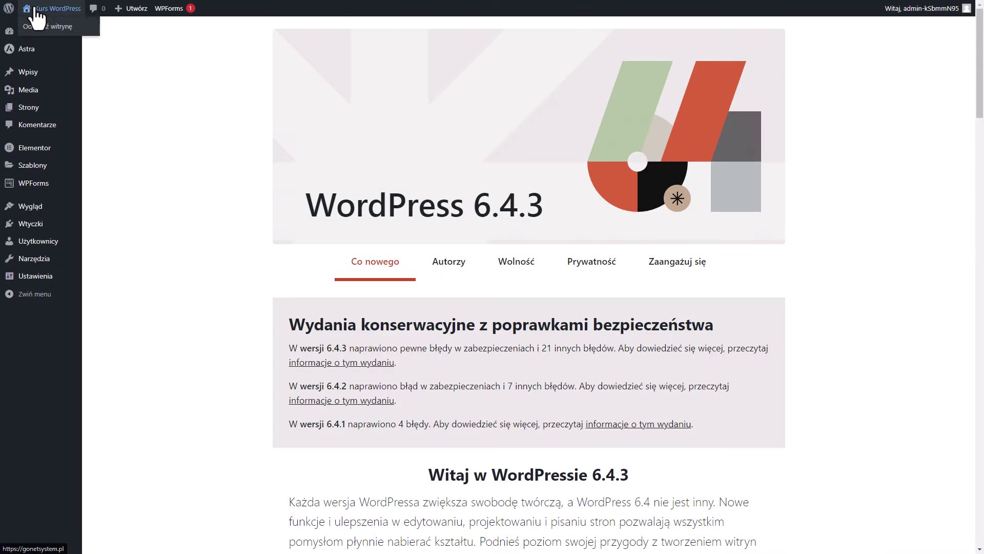
{"action": "left_click", "coordinate": [40, 113]}
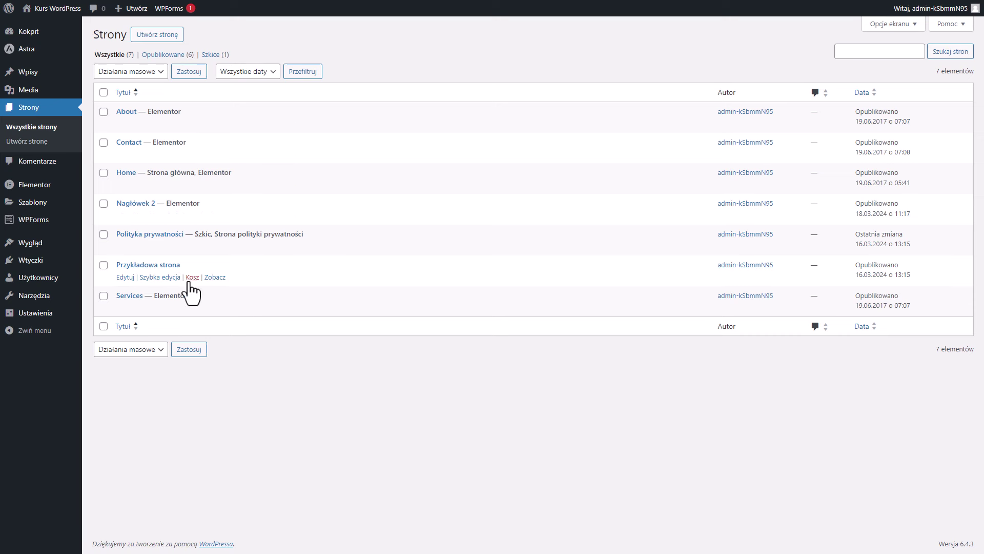
Step: Trash the Przykładowa strona page, delete it permanently, and return to All pages (6)
{"action": "left_click", "coordinate": [193, 280]}
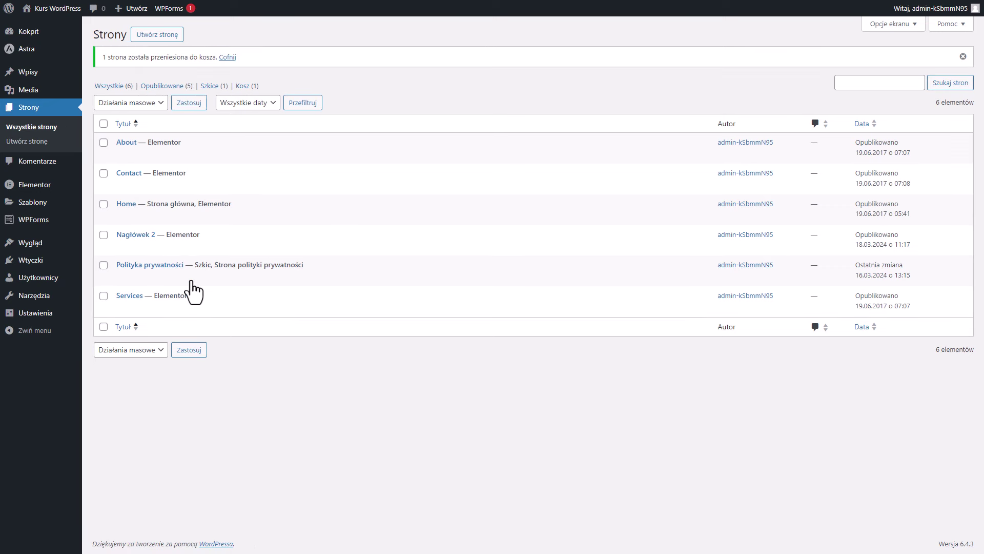
{"action": "left_click", "coordinate": [244, 86]}
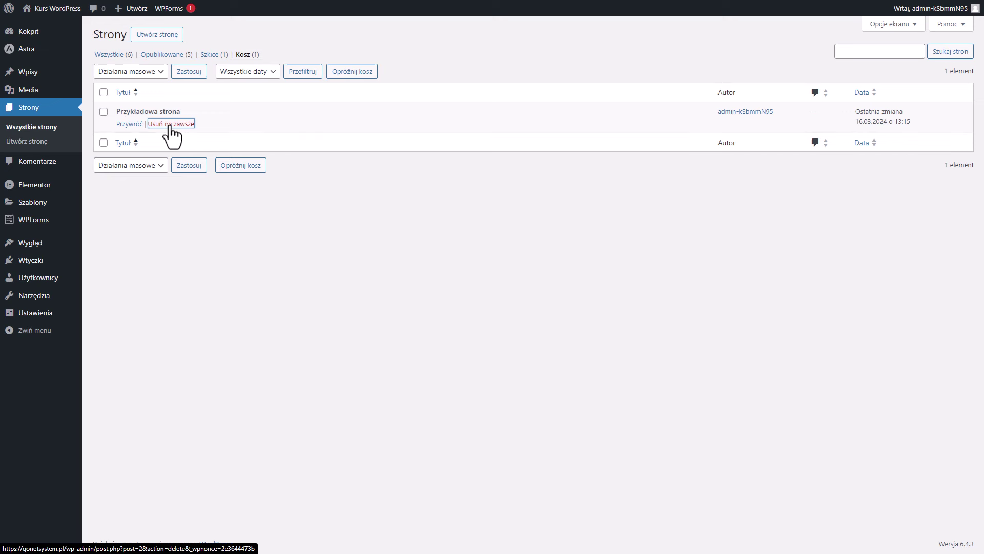
{"action": "left_click", "coordinate": [171, 124]}
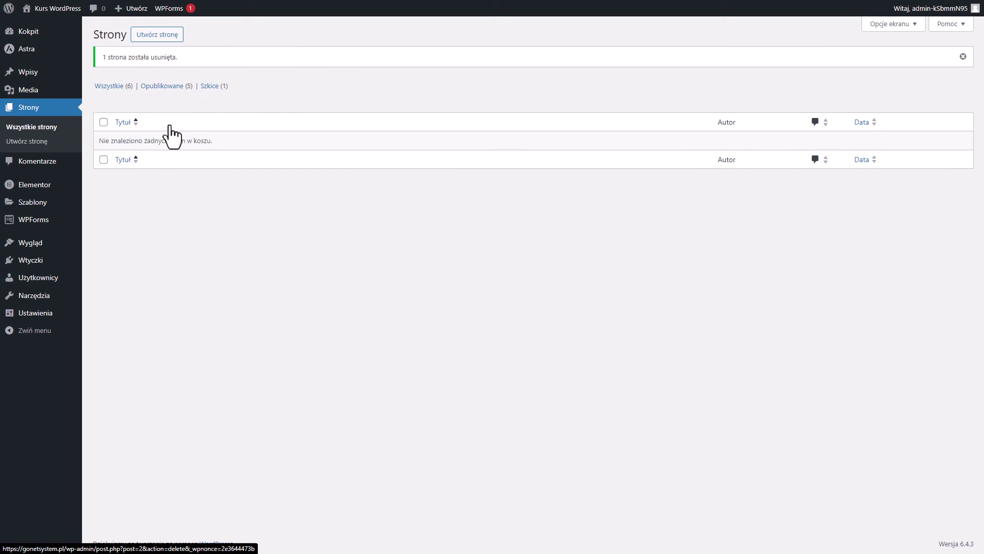
{"action": "left_click", "coordinate": [108, 86]}
{"action": "mouse_move", "coordinate": [264, 193]}
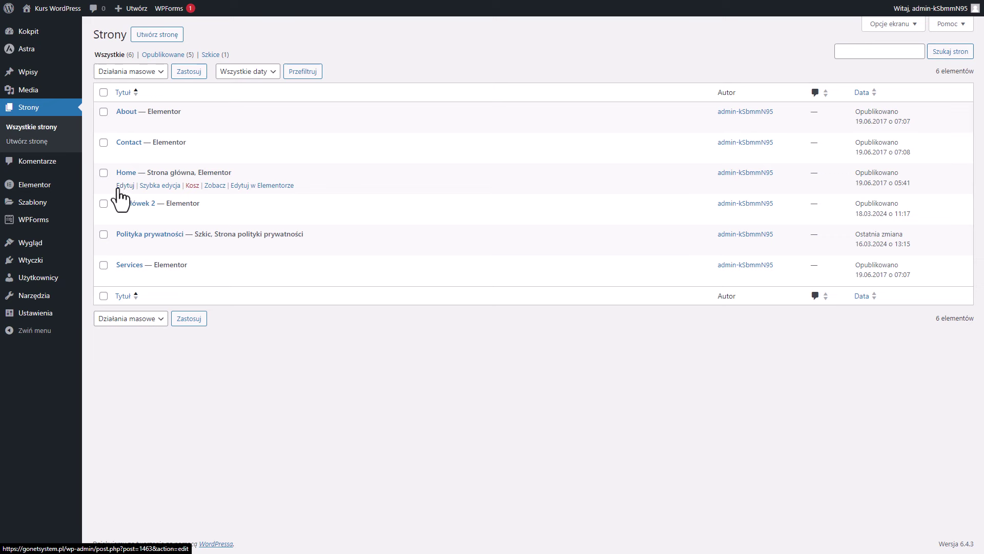
Step: Open Home in the block editor and review Astra's sidebar and disable-elements options
{"action": "left_click", "coordinate": [129, 188]}
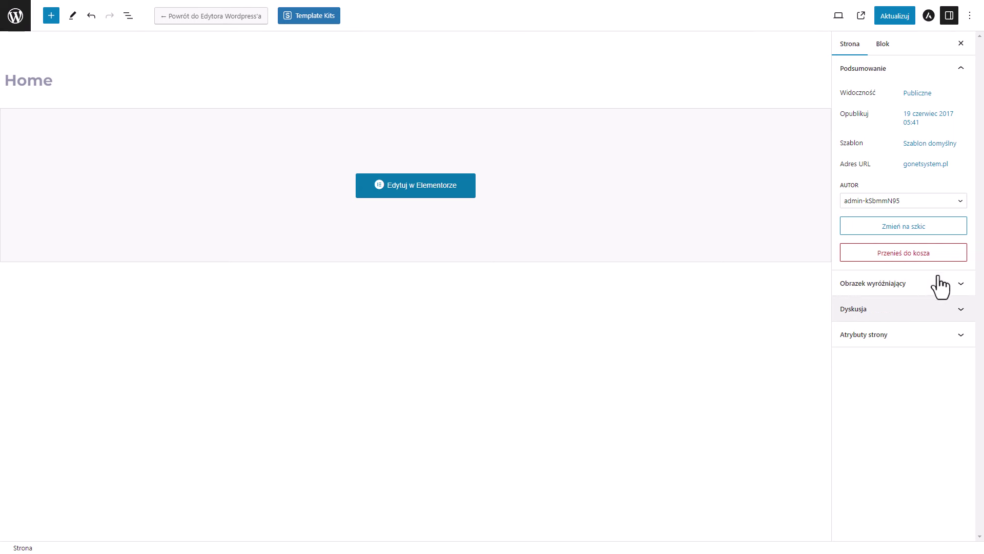
{"action": "left_click", "coordinate": [929, 16]}
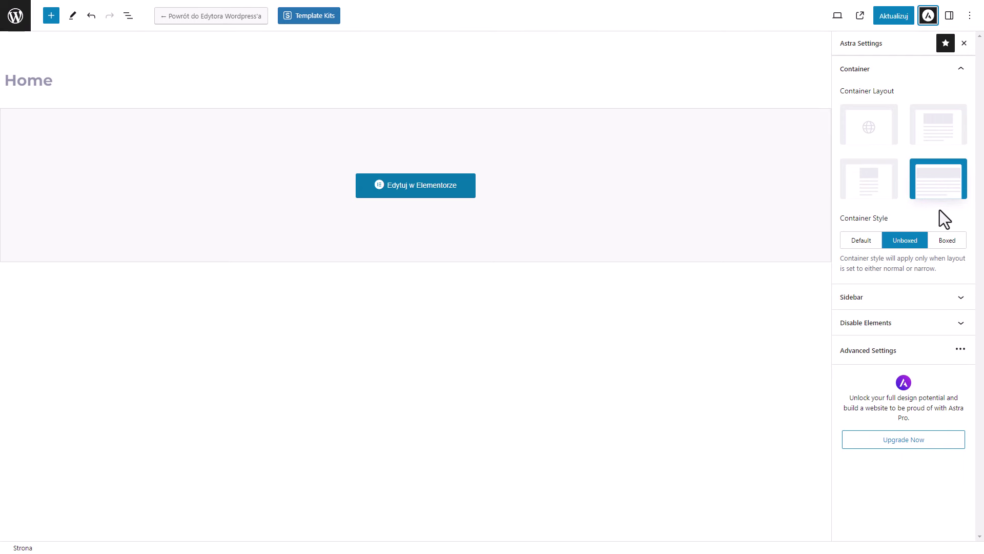
{"action": "left_click", "coordinate": [957, 297]}
{"action": "scroll", "coordinate": [948, 302], "scroll_direction": "down", "scroll_amount": 2}
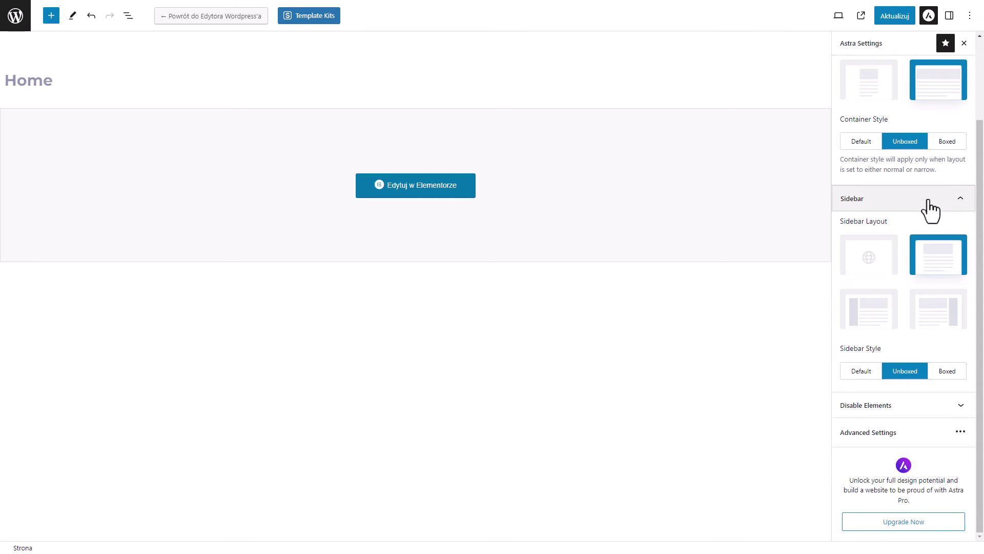
{"action": "left_click", "coordinate": [931, 200]}
{"action": "left_click", "coordinate": [920, 324]}
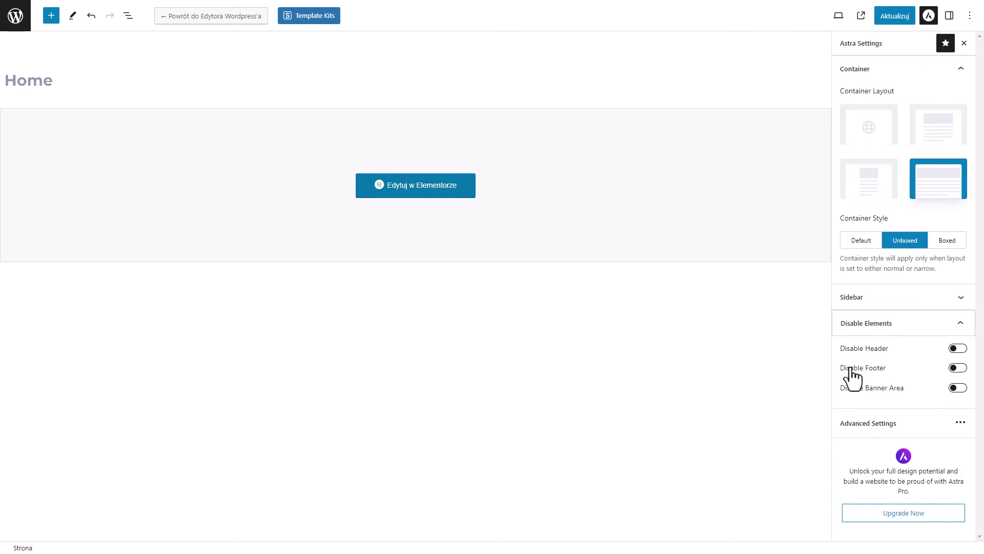
{"action": "left_click", "coordinate": [957, 349]}
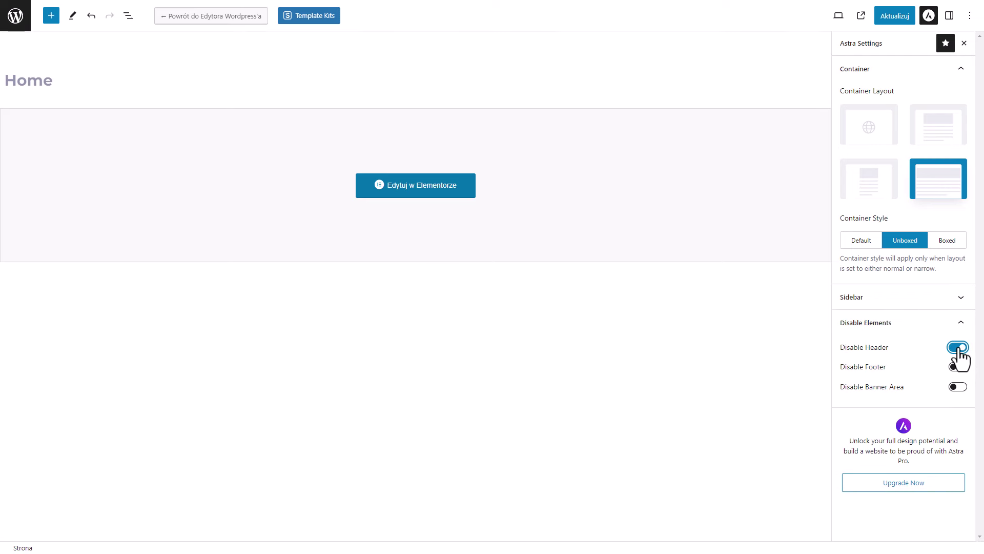
{"action": "left_click", "coordinate": [958, 349]}
{"action": "left_click", "coordinate": [956, 328]}
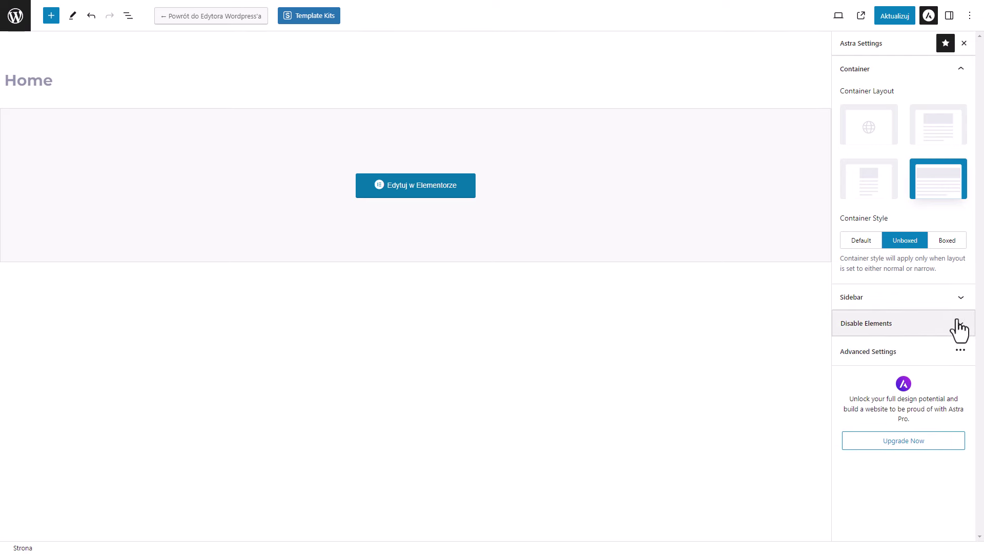
Step: Set Astra's Transparent Header to Disabled for Home and save with Aktualizuj
{"action": "left_click", "coordinate": [930, 362]}
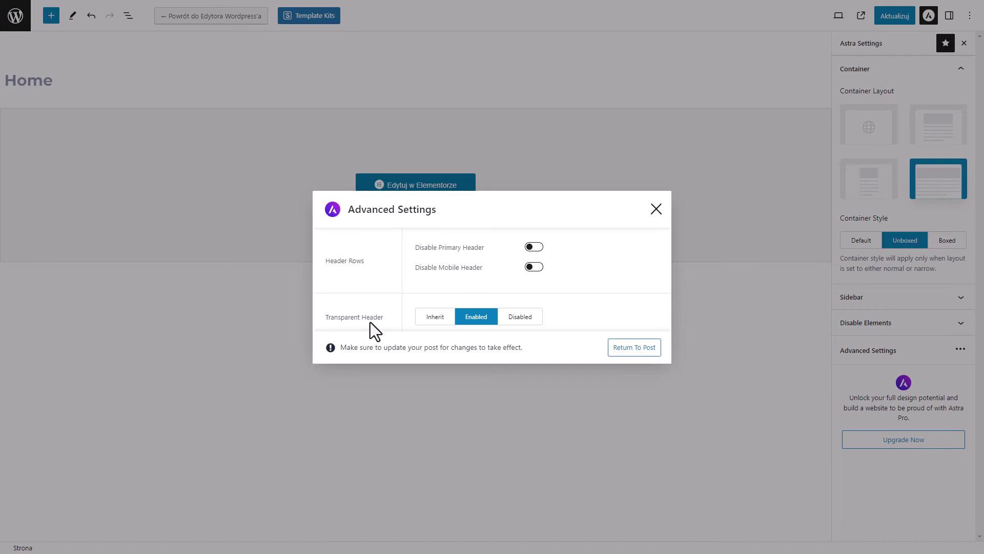
{"action": "left_click", "coordinate": [513, 331]}
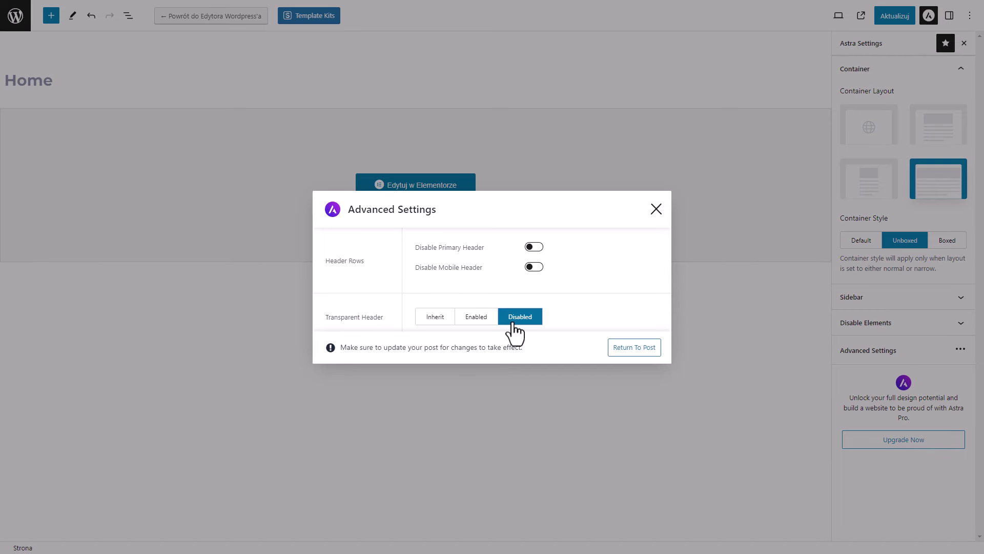
{"action": "left_click", "coordinate": [656, 209]}
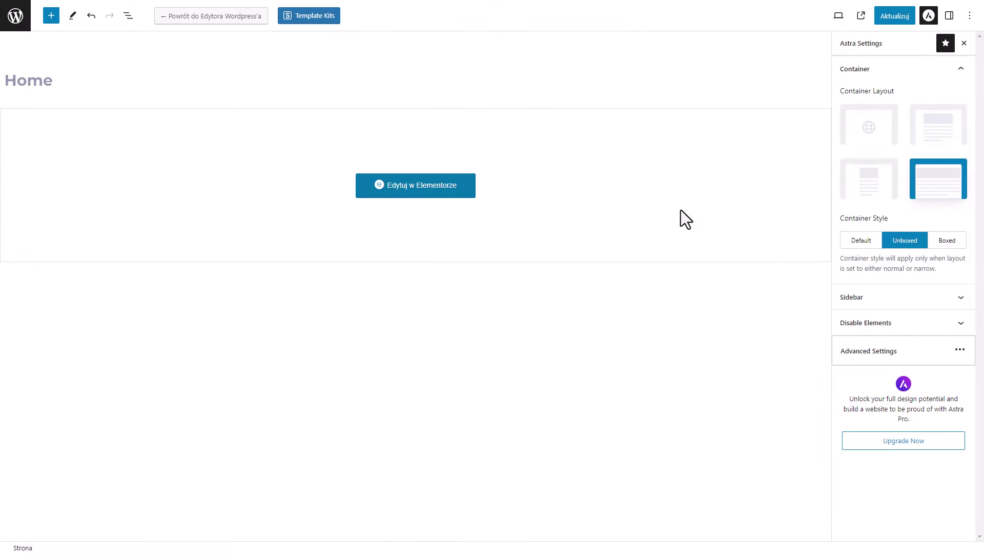
{"action": "left_click", "coordinate": [894, 15]}
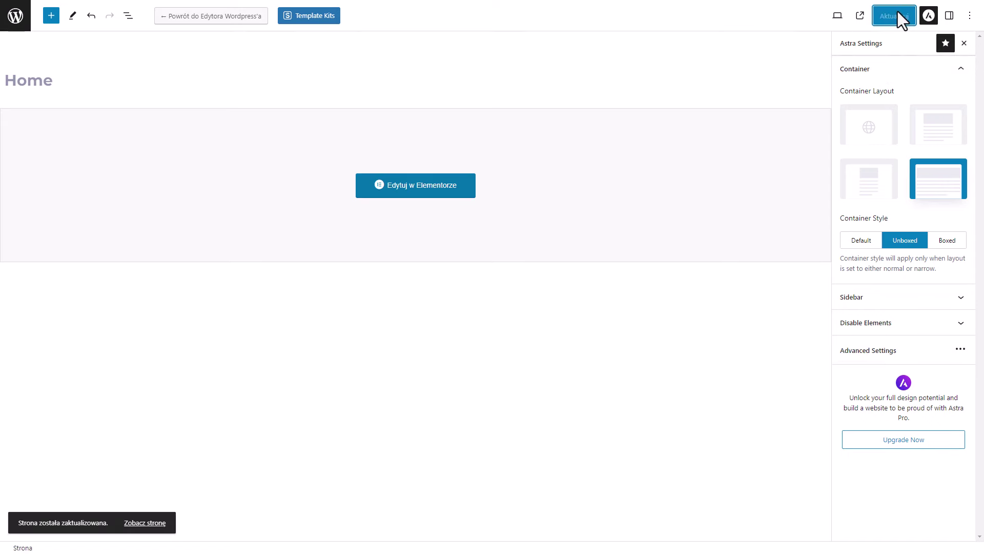
Step: View the live Home page to check the header, then reopen it in the editor
{"action": "left_click", "coordinate": [861, 21]}
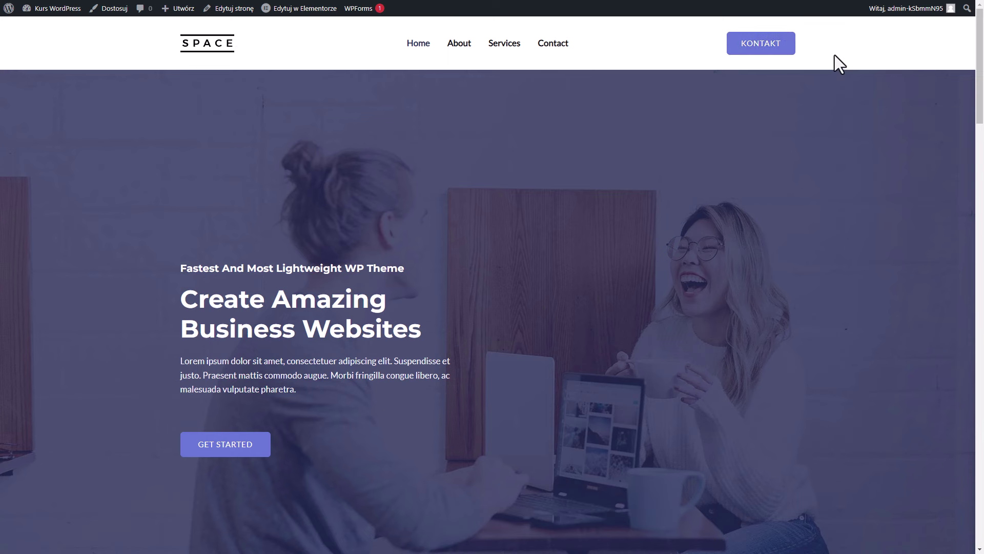
{"action": "scroll", "coordinate": [307, 316], "scroll_direction": "down", "scroll_amount": 5}
{"action": "scroll", "coordinate": [307, 315], "scroll_direction": "up", "scroll_amount": 5}
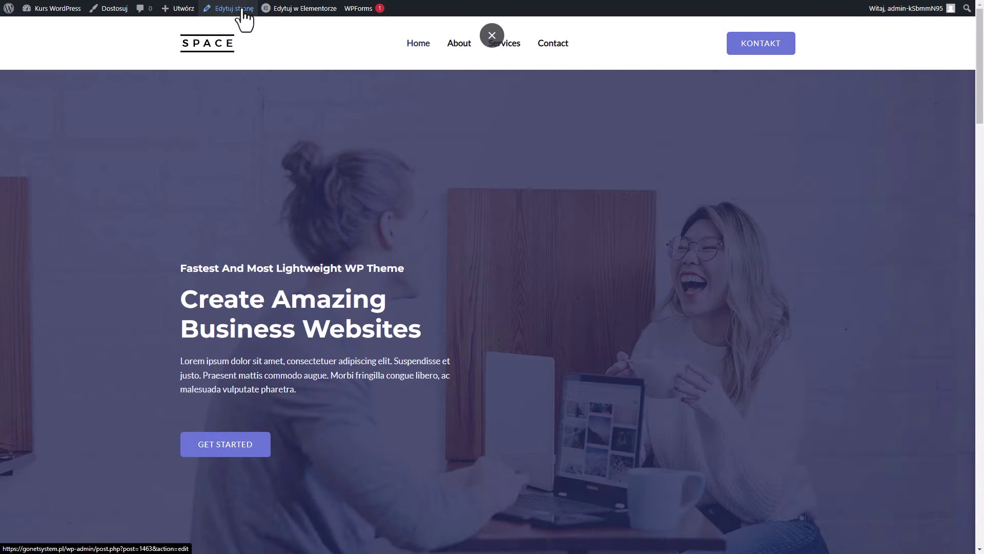
{"action": "left_click", "coordinate": [227, 9]}
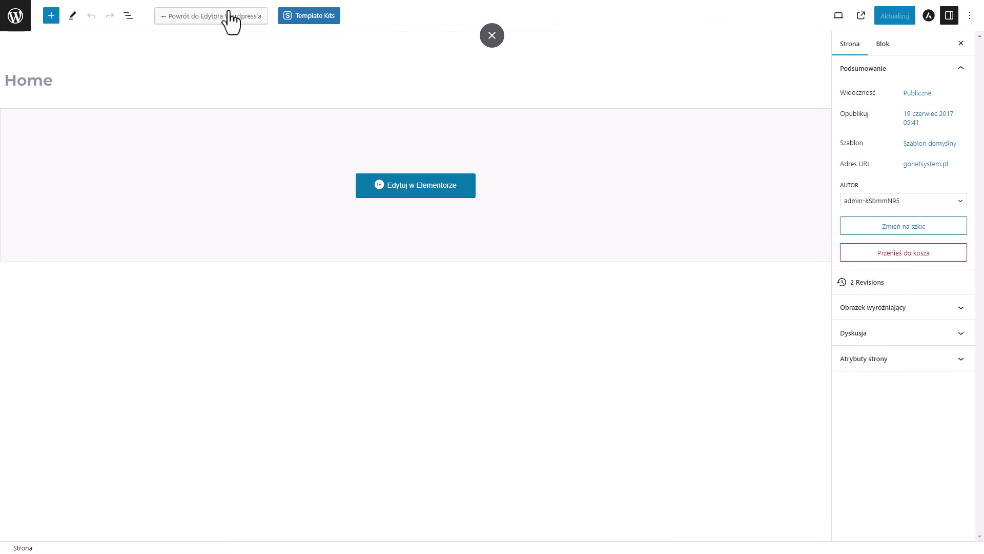
Step: Set Astra's Transparent Header to Enabled and save the Home page with Aktualizuj
{"action": "left_click", "coordinate": [929, 16]}
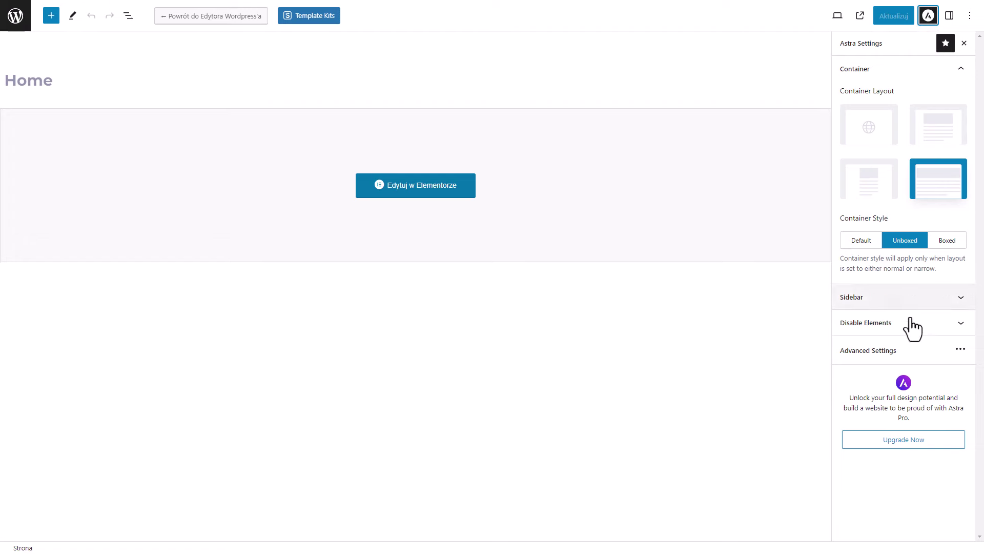
{"action": "left_click", "coordinate": [907, 369]}
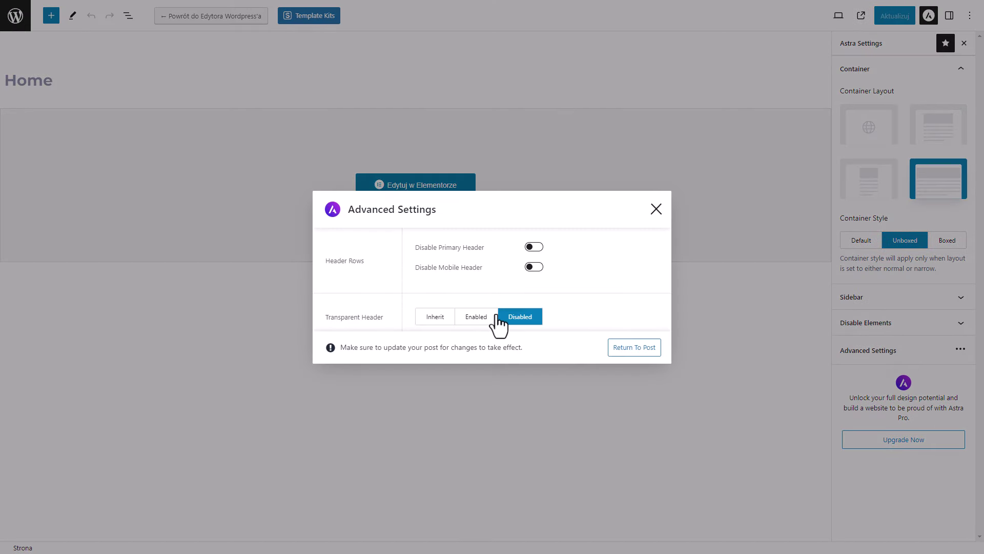
{"action": "left_click", "coordinate": [472, 318]}
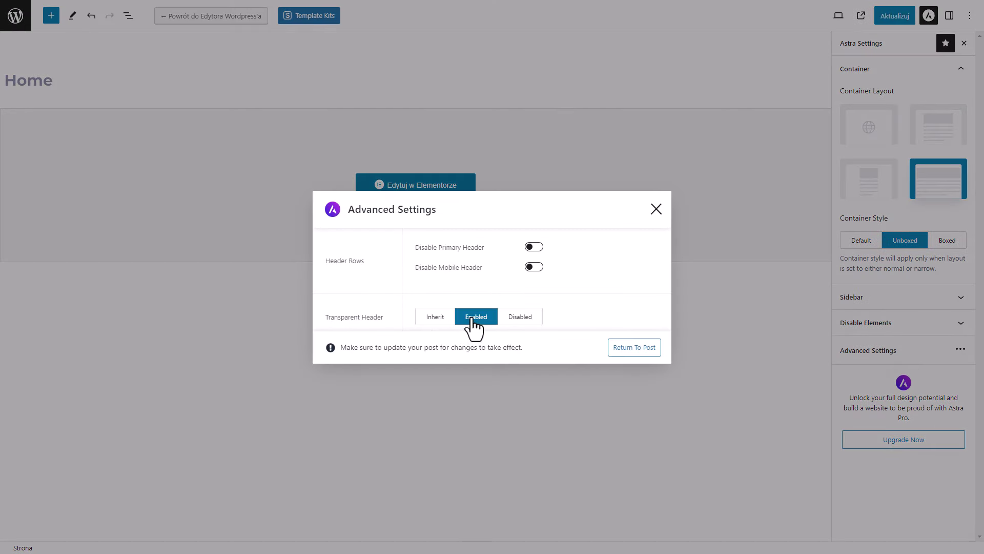
{"action": "left_click", "coordinate": [657, 210]}
{"action": "left_click", "coordinate": [898, 18]}
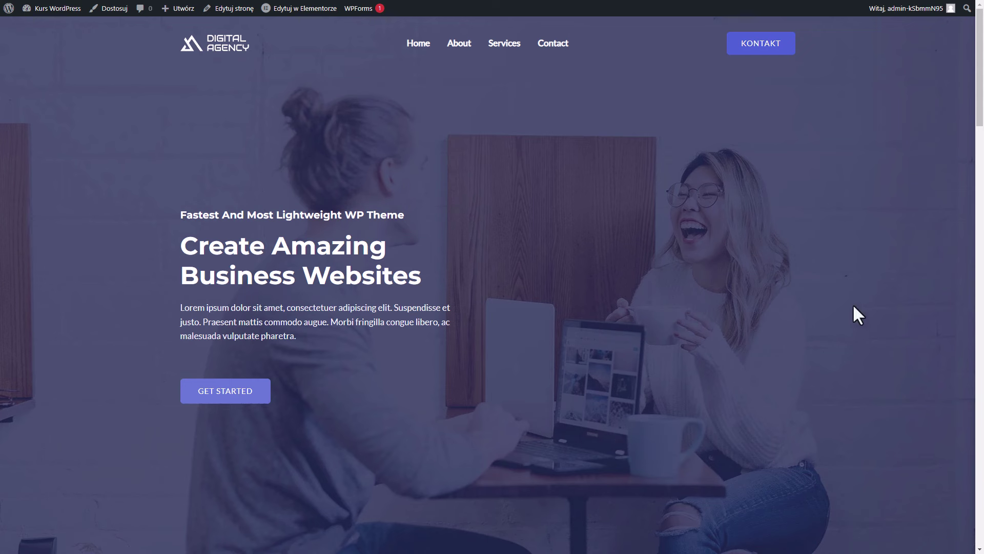
Step: Open Home in Elementor and collapse the Pro category in the Elements panel
{"action": "left_click", "coordinate": [315, 10]}
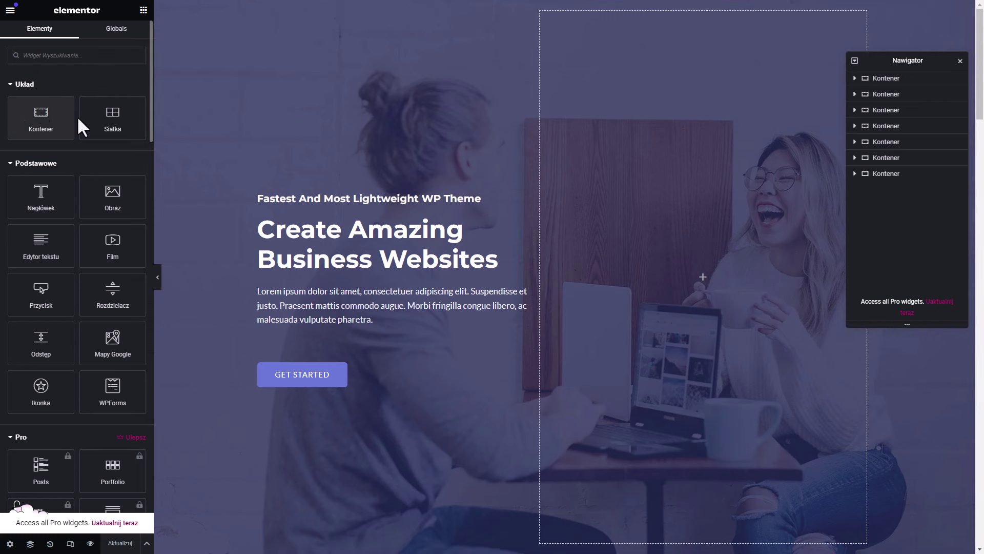
{"action": "scroll", "coordinate": [99, 110], "scroll_direction": "down", "scroll_amount": 1}
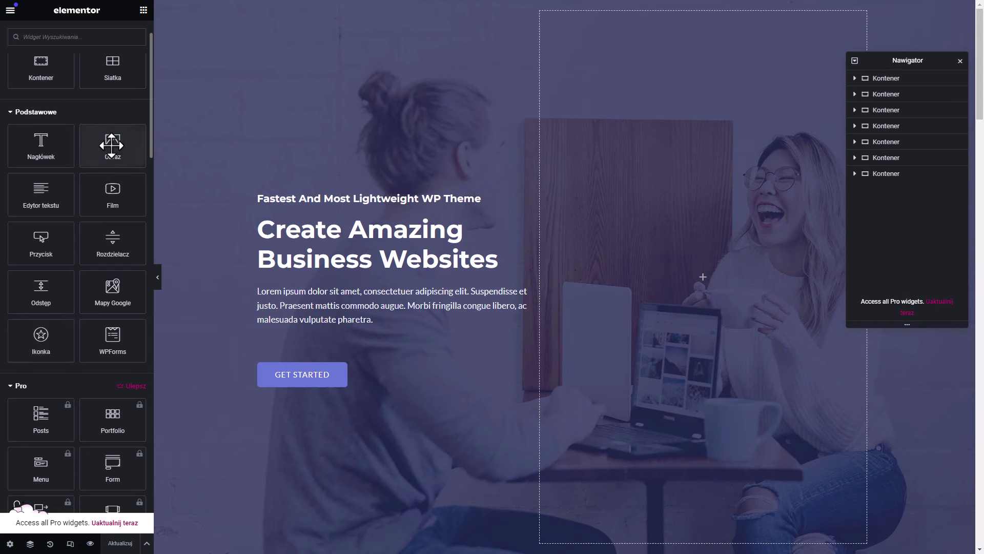
{"action": "scroll", "coordinate": [110, 280], "scroll_direction": "down", "scroll_amount": 15}
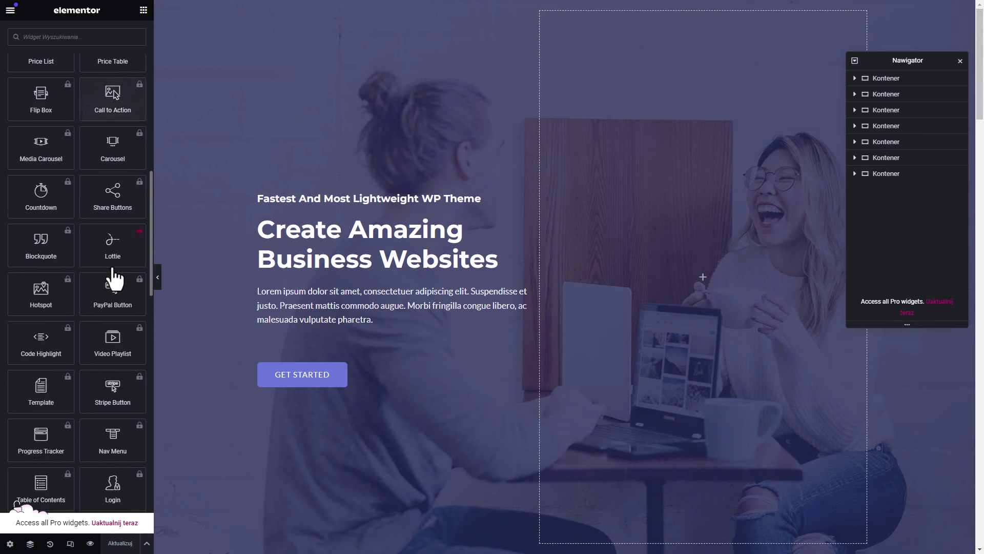
{"action": "scroll", "coordinate": [95, 233], "scroll_direction": "up", "scroll_amount": 10}
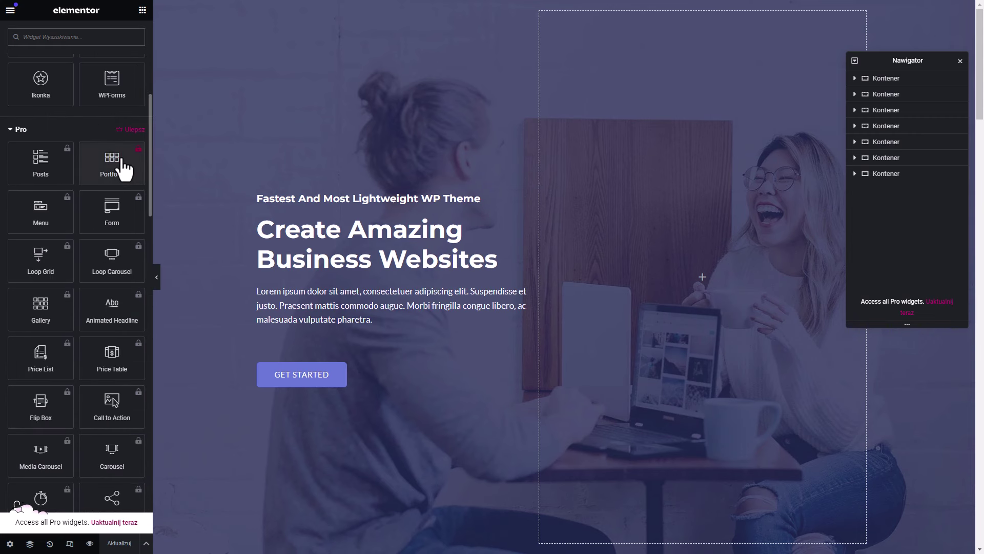
{"action": "scroll", "coordinate": [109, 236], "scroll_direction": "up", "scroll_amount": 1}
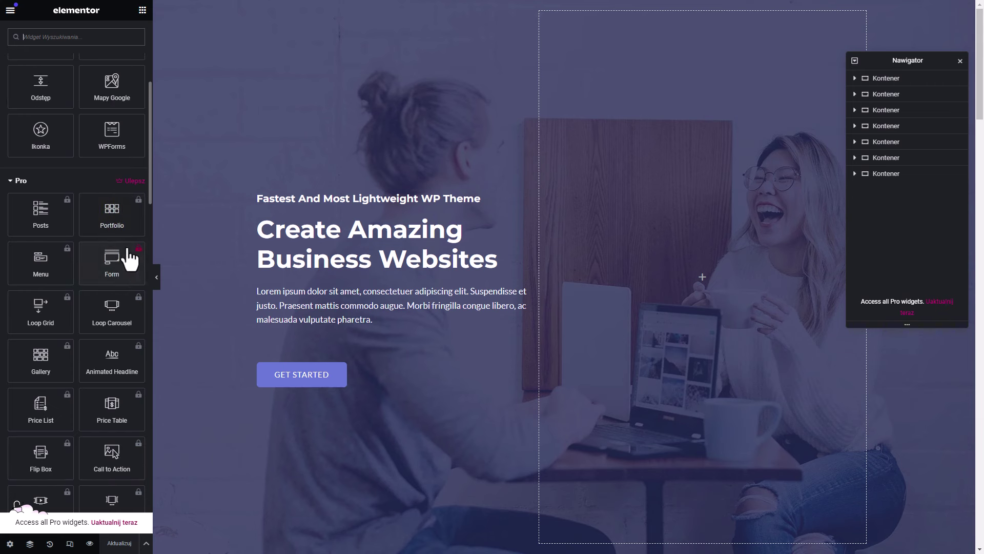
{"action": "left_click", "coordinate": [16, 182]}
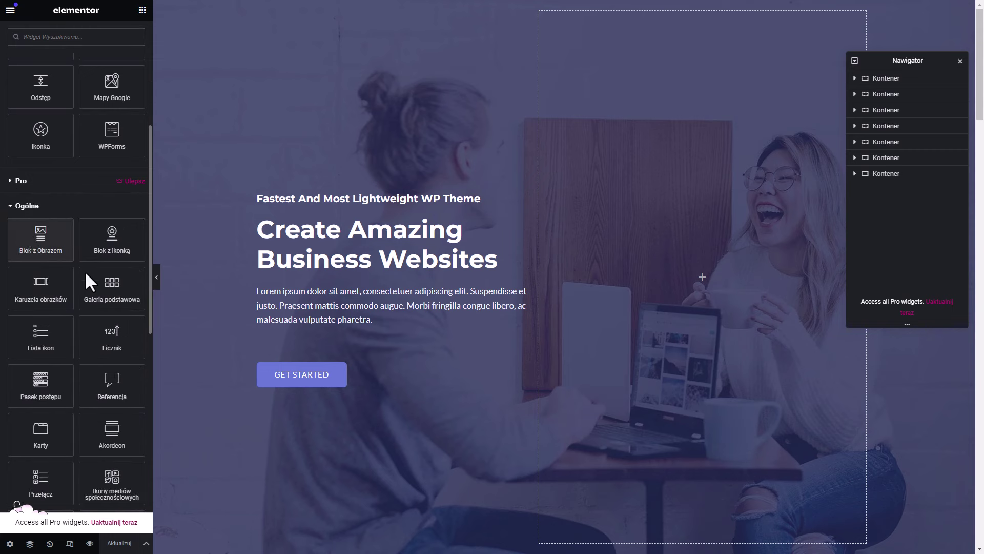
{"action": "scroll", "coordinate": [77, 298], "scroll_direction": "up", "scroll_amount": 4}
{"action": "scroll", "coordinate": [79, 310], "scroll_direction": "down", "scroll_amount": 11}
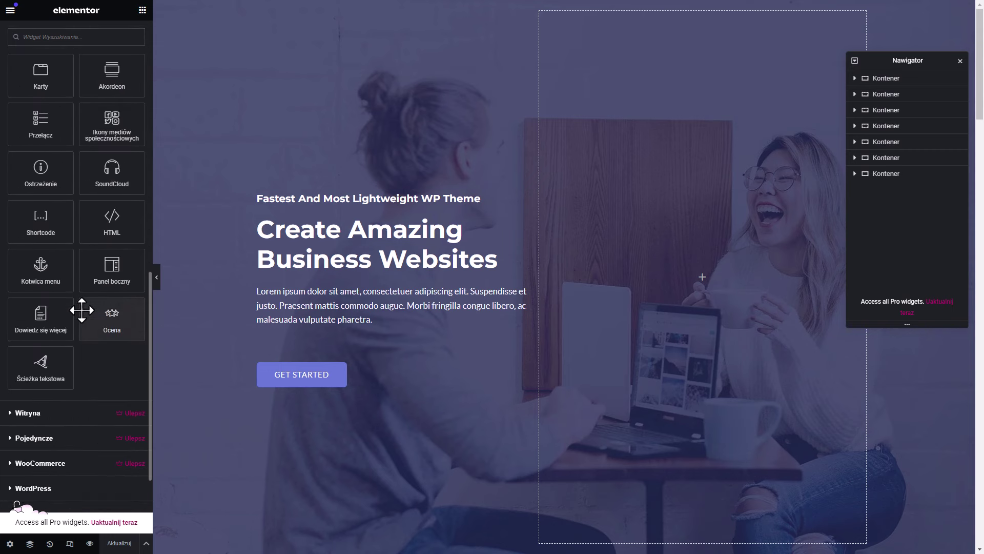
{"action": "scroll", "coordinate": [65, 330], "scroll_direction": "up", "scroll_amount": 10}
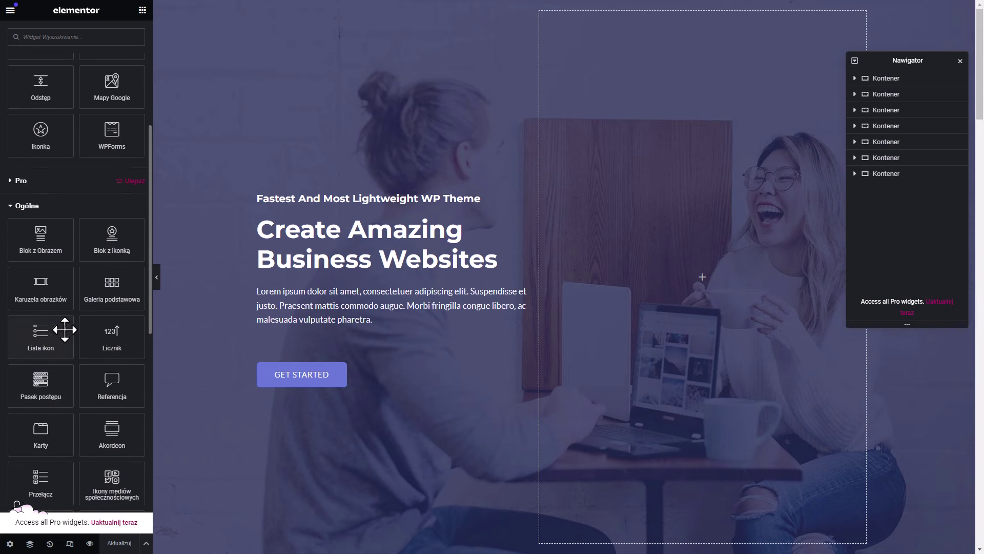
{"action": "scroll", "coordinate": [64, 329], "scroll_direction": "up", "scroll_amount": 2}
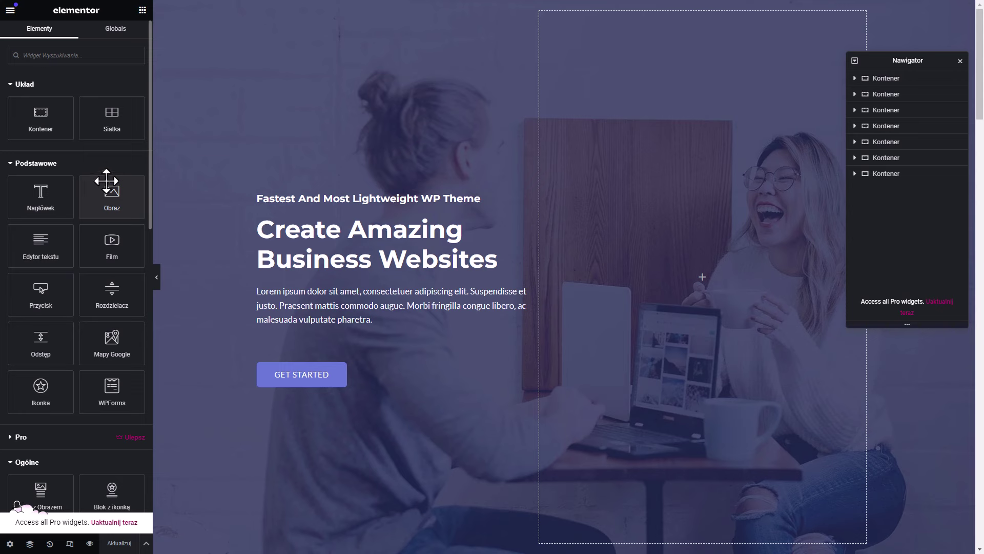
Step: Replace the hero paragraph's placeholder with the pasted Polish WordPress guide text
{"action": "left_click_drag", "start_coordinate": [116, 180], "coordinate": [319, 93]}
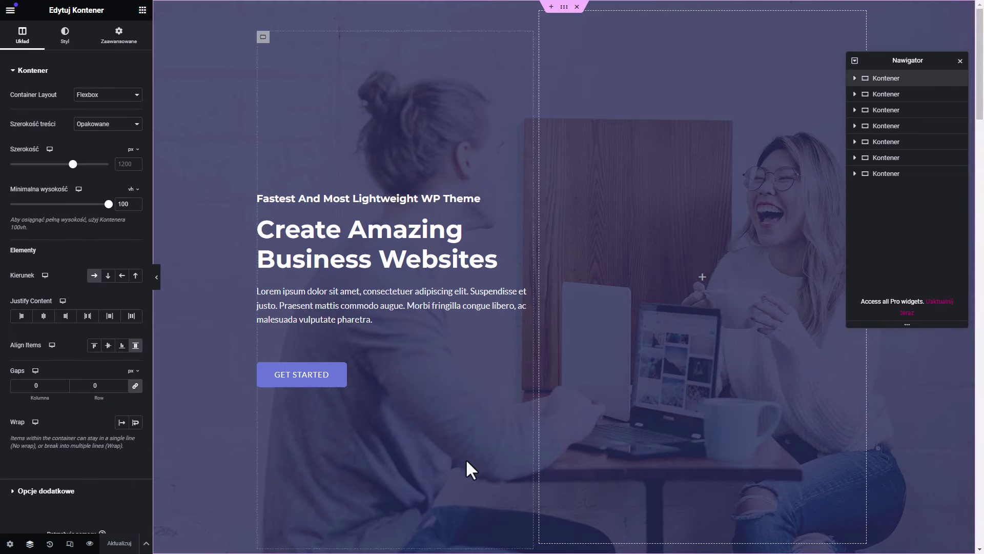
{"action": "left_click", "coordinate": [442, 287]}
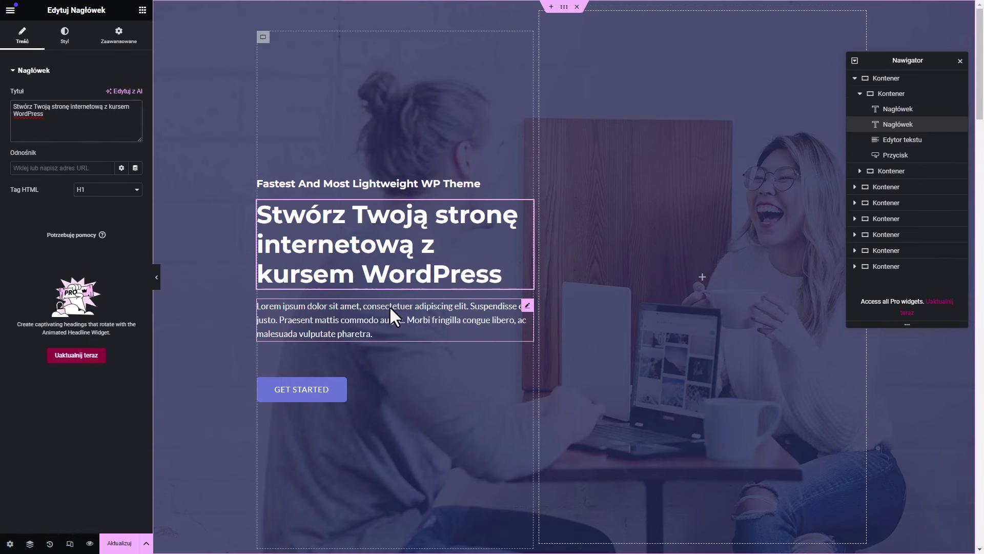
{"action": "left_click", "coordinate": [337, 322]}
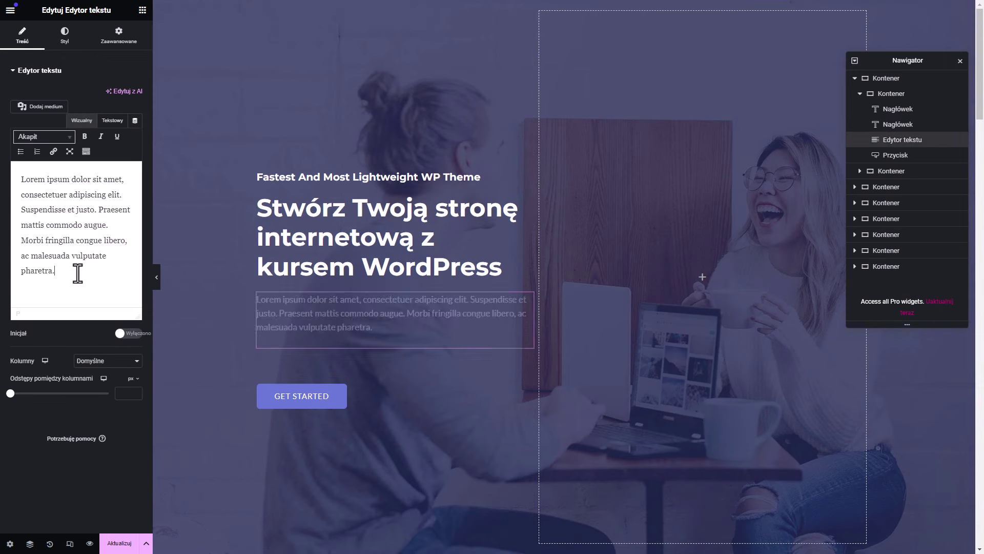
{"action": "key", "text": "ctrl+a"}
{"action": "key", "text": "BackSpace"}
{"action": "type", "text": "P"}
{"action": "key", "text": "BackSpace"}
{"action": "type", "text": "Odkryj możliwości WordPressa: Twój przewodnik do budowy profesjonalnej strony internetowej"}
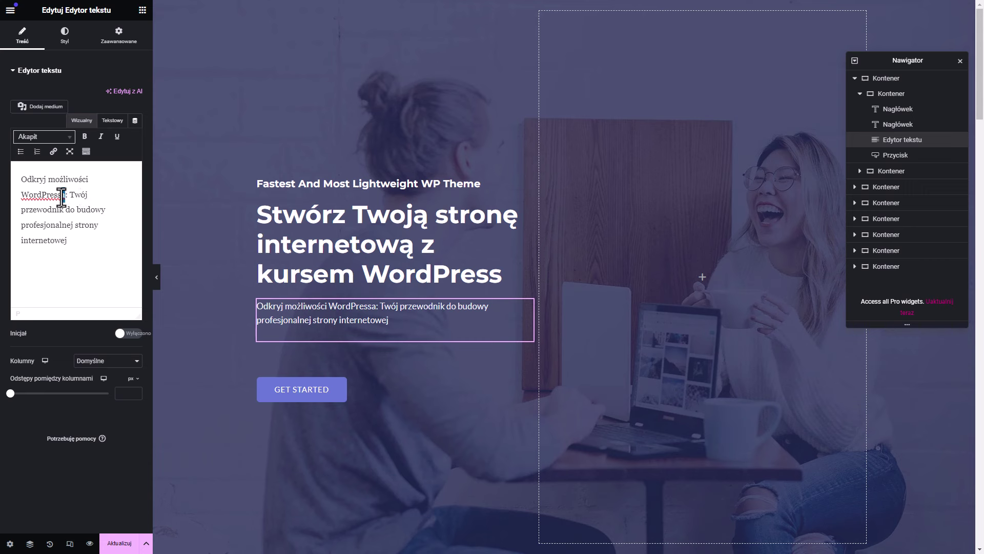
Step: Make the phrase 'Twój przewodnik do budowy' bold, without italic or underline
{"action": "left_click_drag", "start_coordinate": [76, 198], "coordinate": [119, 210]}
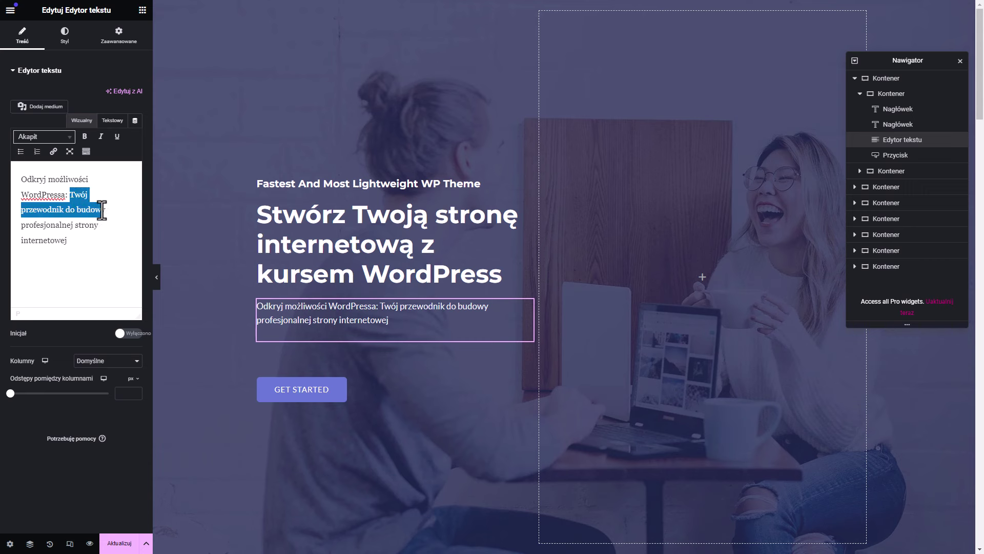
{"action": "left_click", "coordinate": [85, 137]}
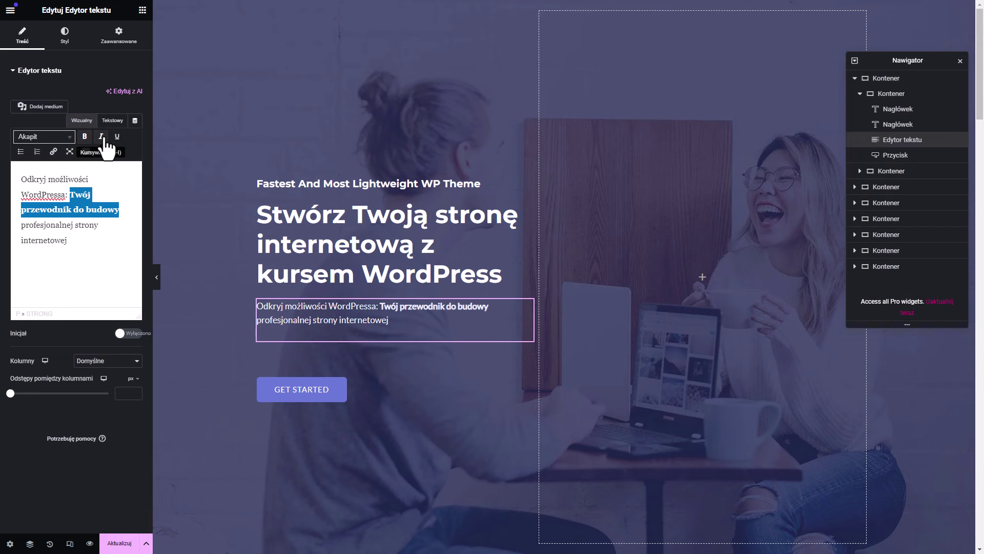
{"action": "left_click", "coordinate": [102, 137]}
{"action": "left_click", "coordinate": [117, 137]}
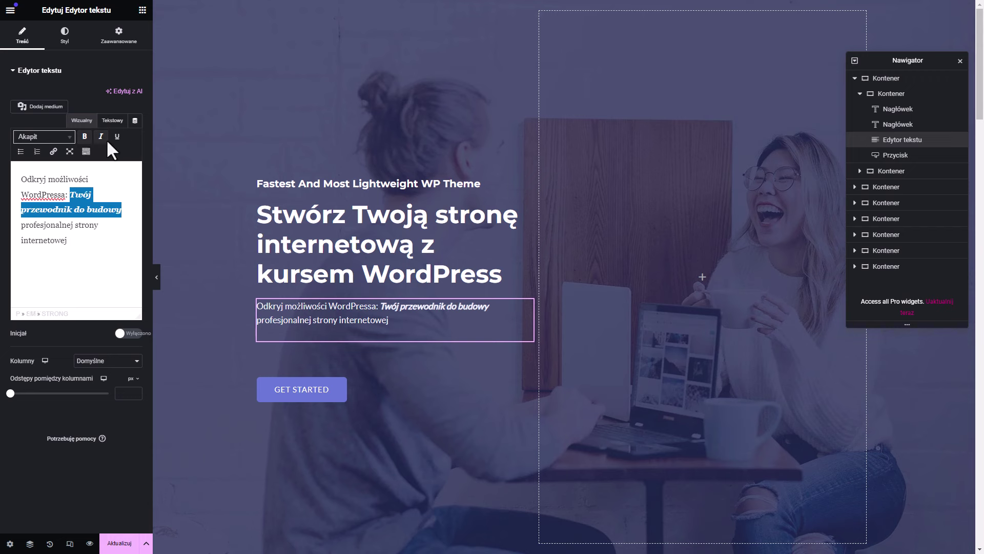
{"action": "left_click", "coordinate": [101, 136]}
{"action": "key", "text": "Down"}
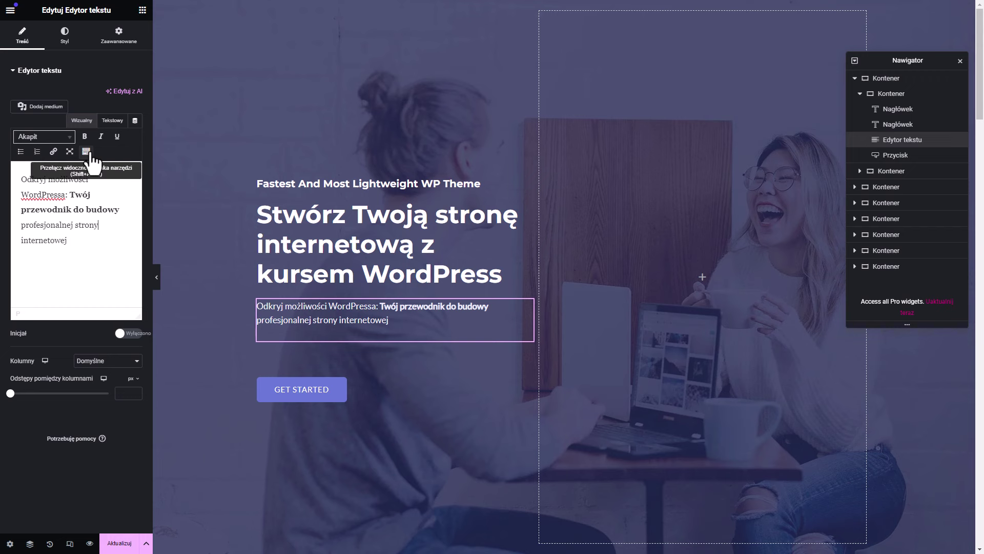
Step: Try other paragraph alignments, finally leaving the paragraph left-aligned
{"action": "left_click", "coordinate": [86, 152]}
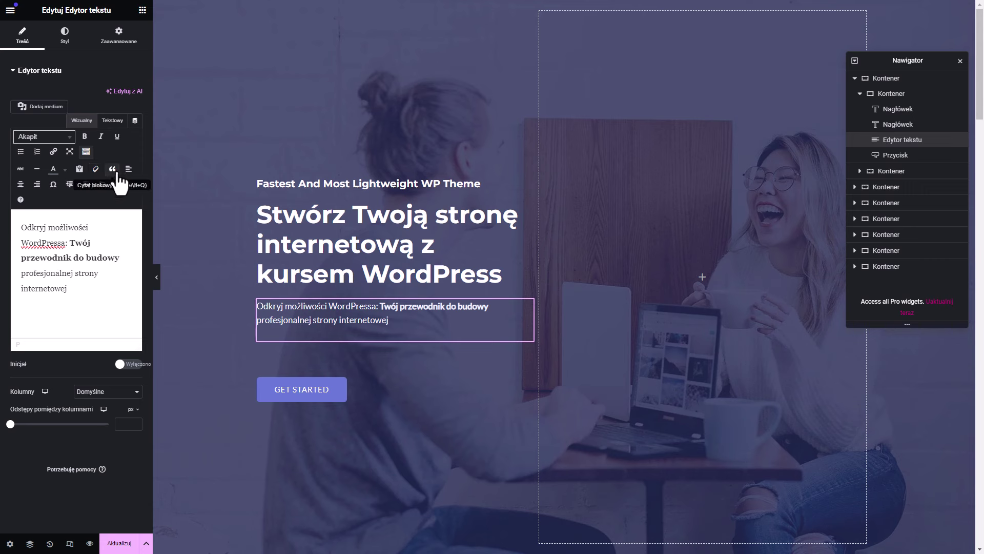
{"action": "left_click", "coordinate": [37, 186]}
{"action": "left_click", "coordinate": [20, 184]}
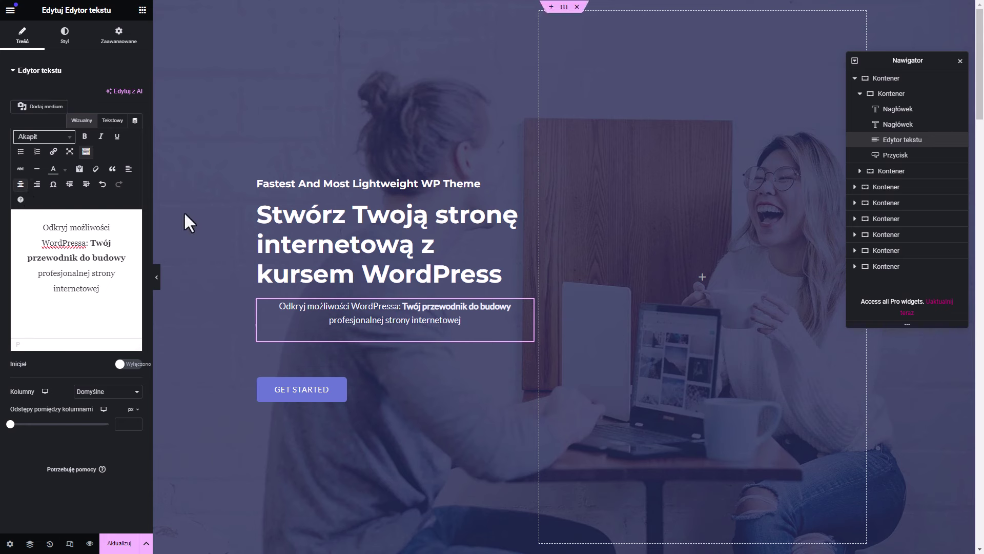
{"action": "left_click", "coordinate": [23, 186]}
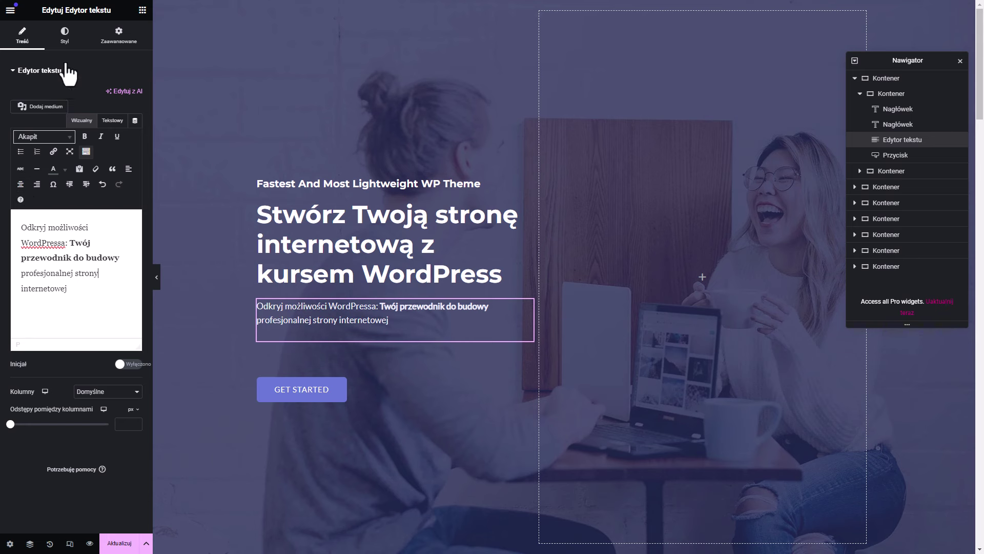
{"action": "left_click", "coordinate": [65, 35]}
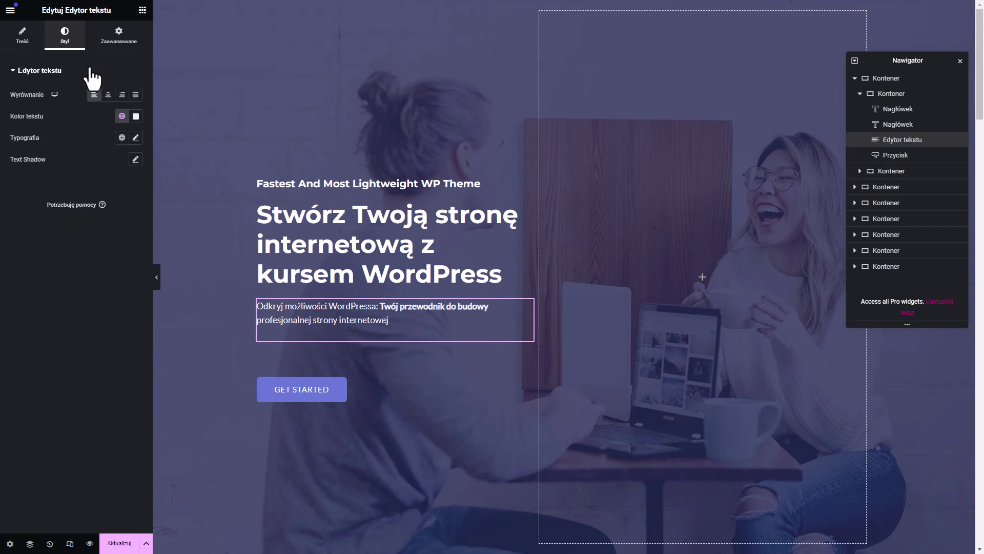
{"action": "left_click", "coordinate": [108, 94]}
{"action": "left_click", "coordinate": [122, 95]}
{"action": "left_click", "coordinate": [135, 95]}
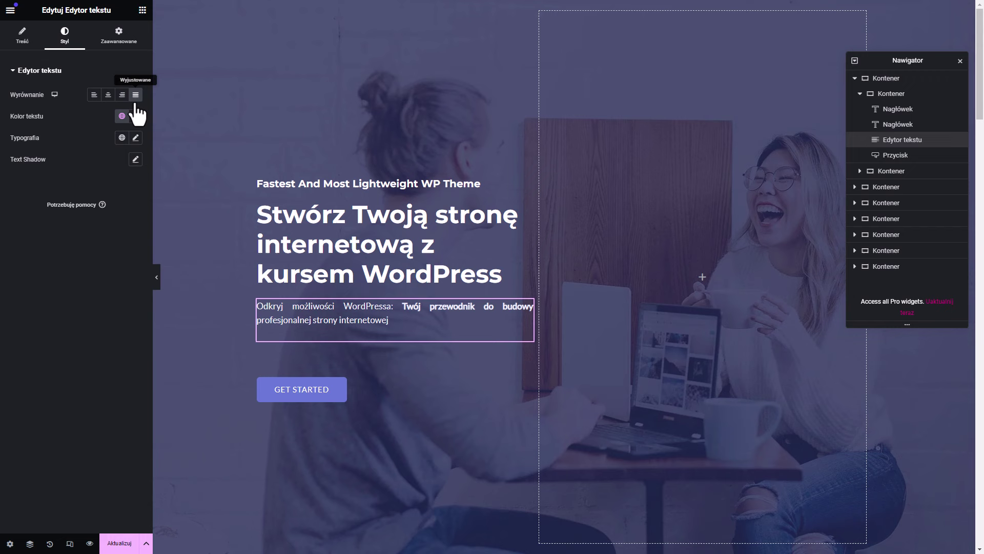
{"action": "left_click", "coordinate": [108, 95]}
{"action": "left_click", "coordinate": [95, 94]}
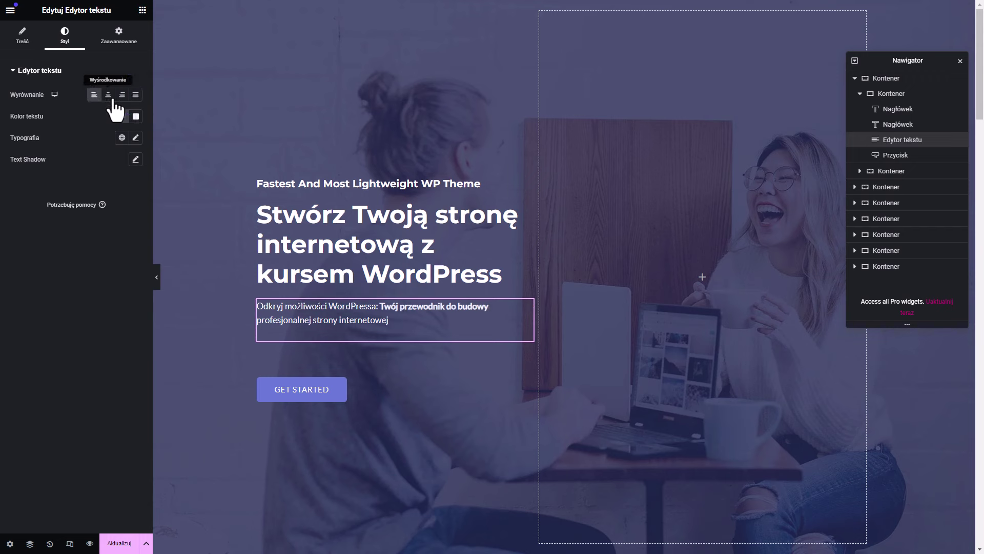
Step: Set paragraph typography: size 1.6 em, larger line height, weight 800, capitalized words
{"action": "left_click", "coordinate": [136, 138]}
{"action": "left_click_drag", "start_coordinate": [18, 217], "coordinate": [24, 218]}
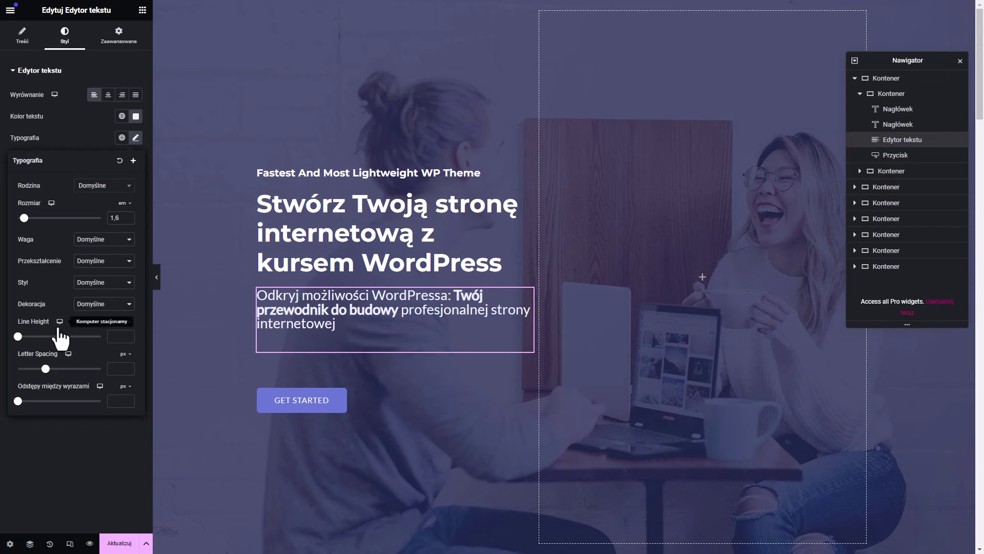
{"action": "left_click_drag", "start_coordinate": [18, 337], "coordinate": [28, 336]}
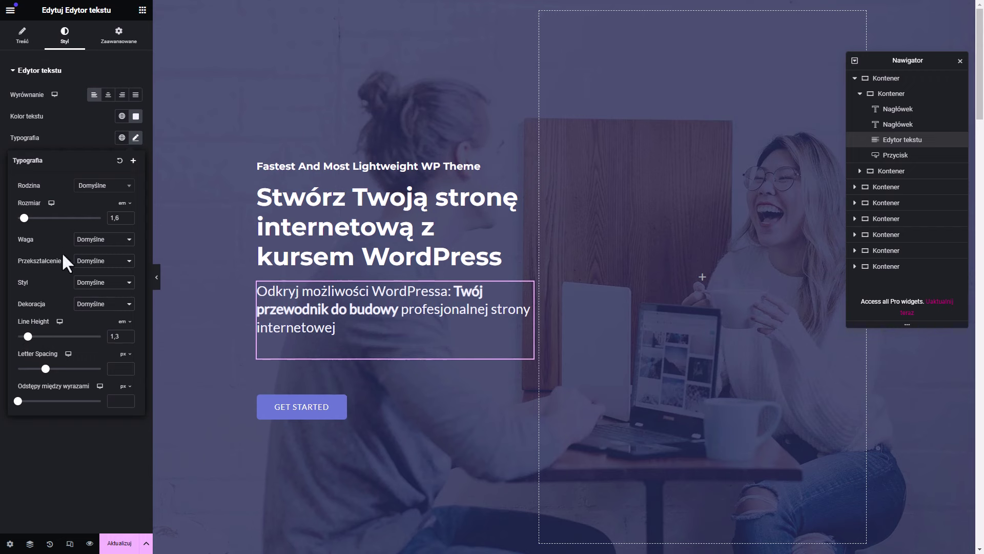
{"action": "left_click", "coordinate": [91, 240]}
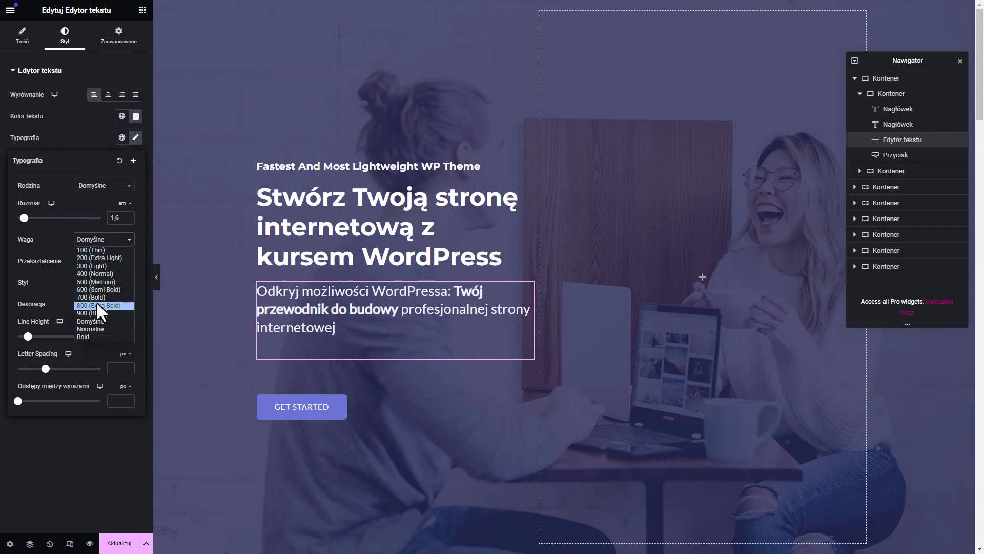
{"action": "left_click", "coordinate": [99, 306]}
{"action": "left_click", "coordinate": [92, 262]}
{"action": "left_click", "coordinate": [95, 296]}
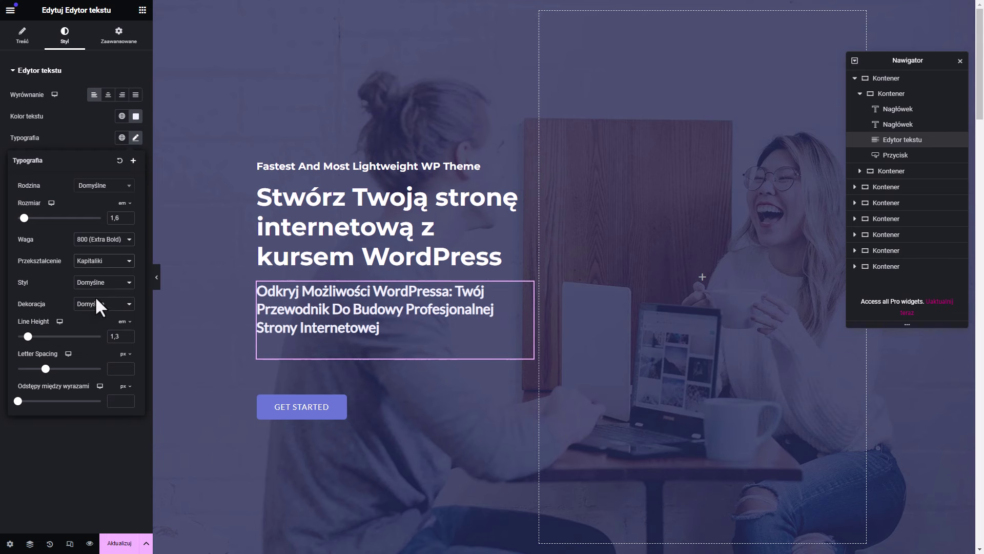
{"action": "left_click", "coordinate": [100, 263]}
{"action": "left_click", "coordinate": [95, 270]}
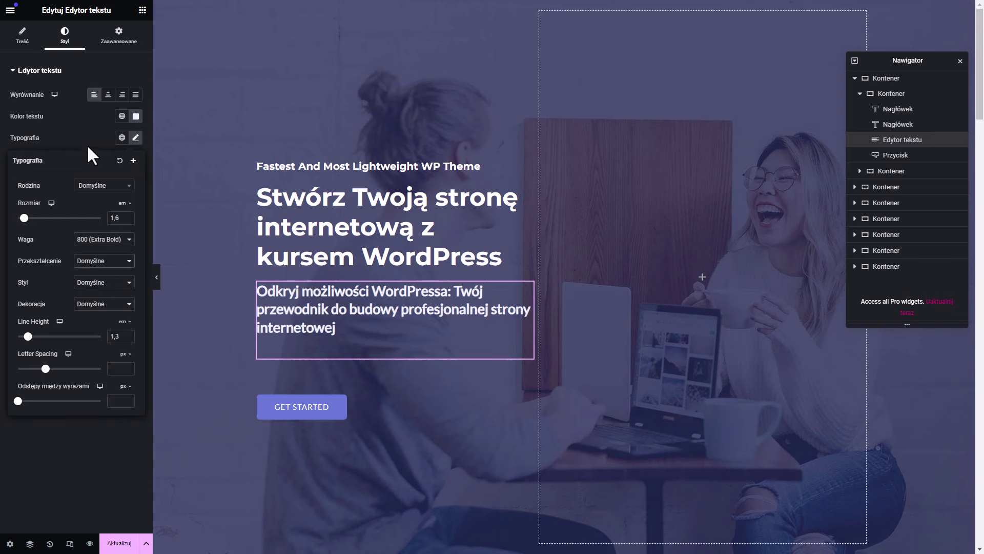
{"action": "key", "text": "ctrl+z"}
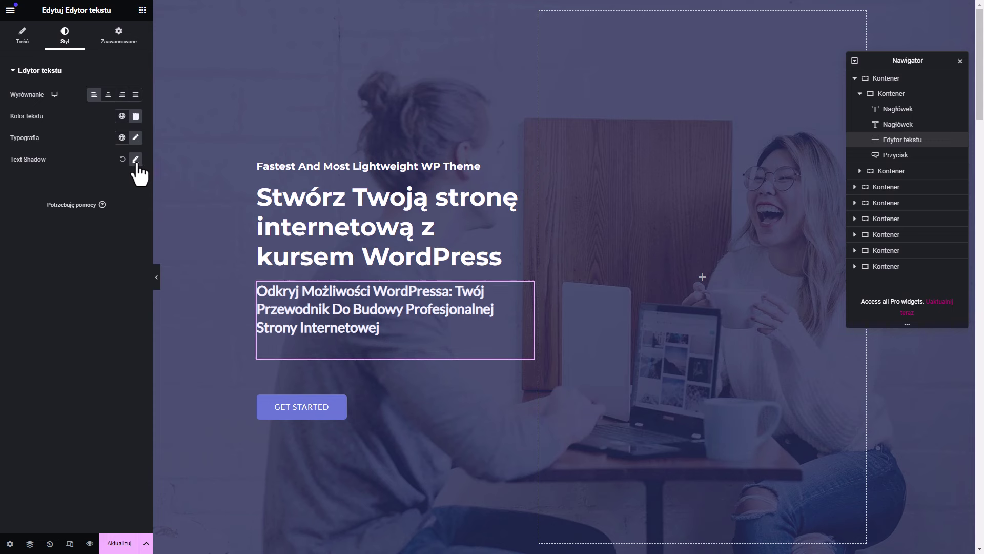
Step: Give the paragraph a black text shadow, blur 10, zero offsets, 45% opacity
{"action": "left_click", "coordinate": [136, 160]}
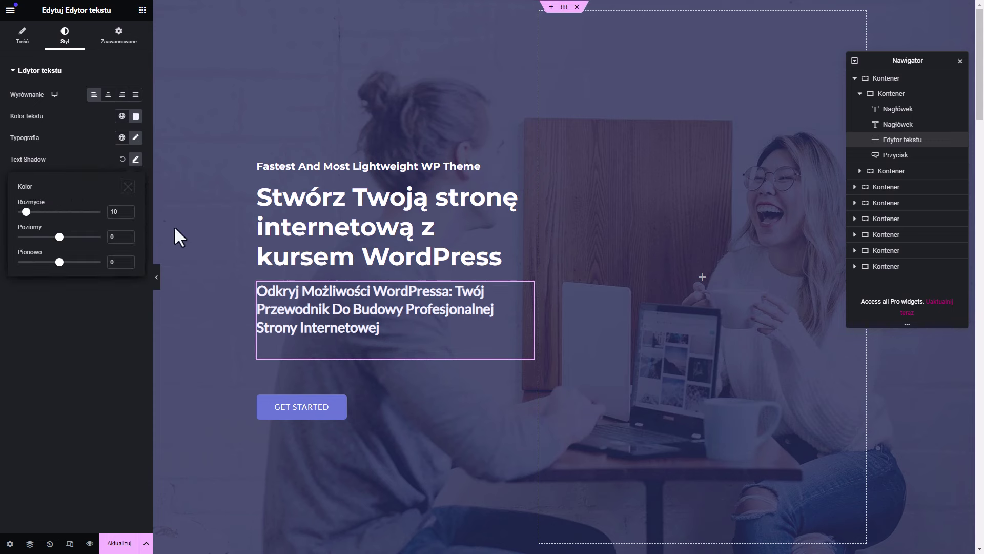
{"action": "left_click", "coordinate": [129, 187]}
{"action": "left_click_drag", "start_coordinate": [178, 307], "coordinate": [113, 322]}
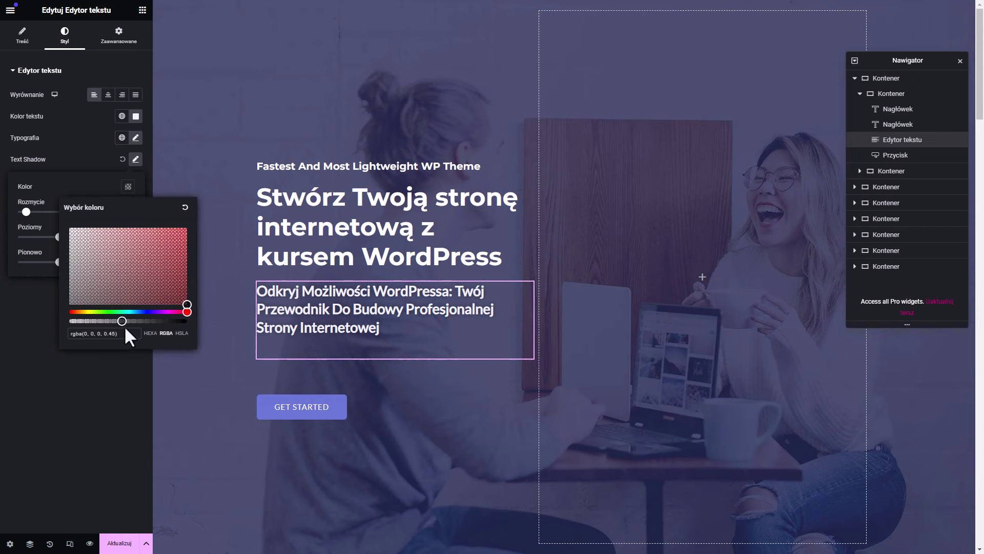
{"action": "left_click", "coordinate": [134, 361]}
{"action": "left_click", "coordinate": [136, 159]}
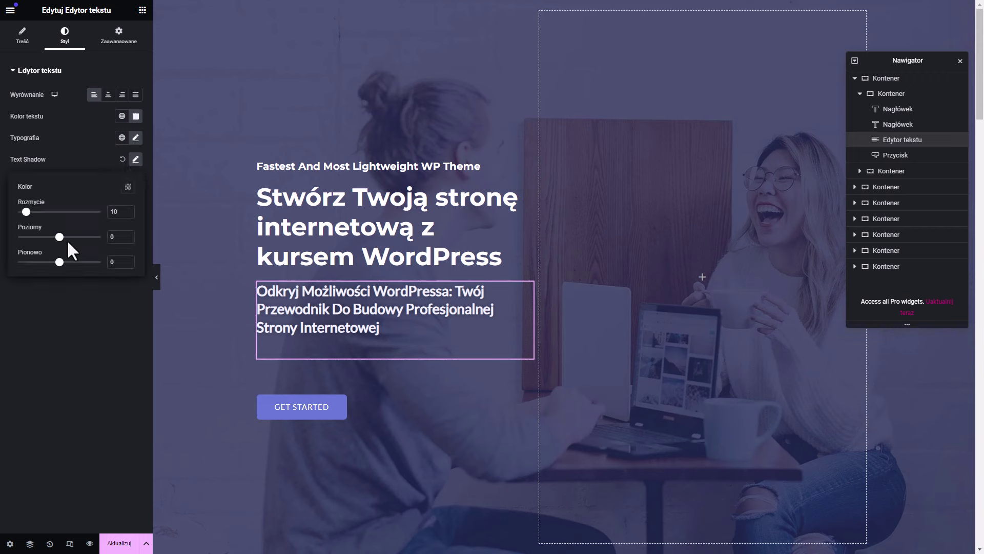
{"action": "left_click", "coordinate": [78, 392]}
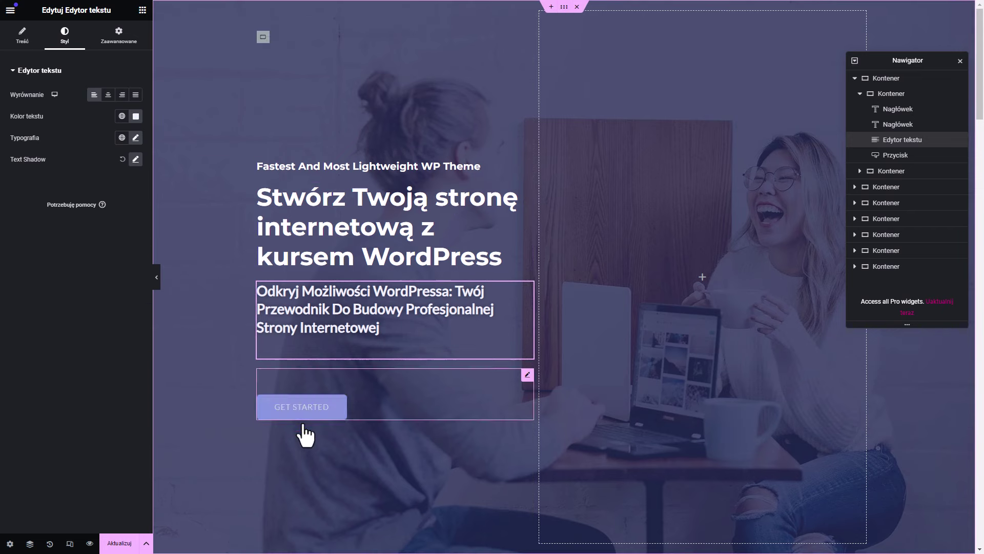
Step: Select the hero container and set its background image to footer-bg
{"action": "left_click", "coordinate": [564, 8]}
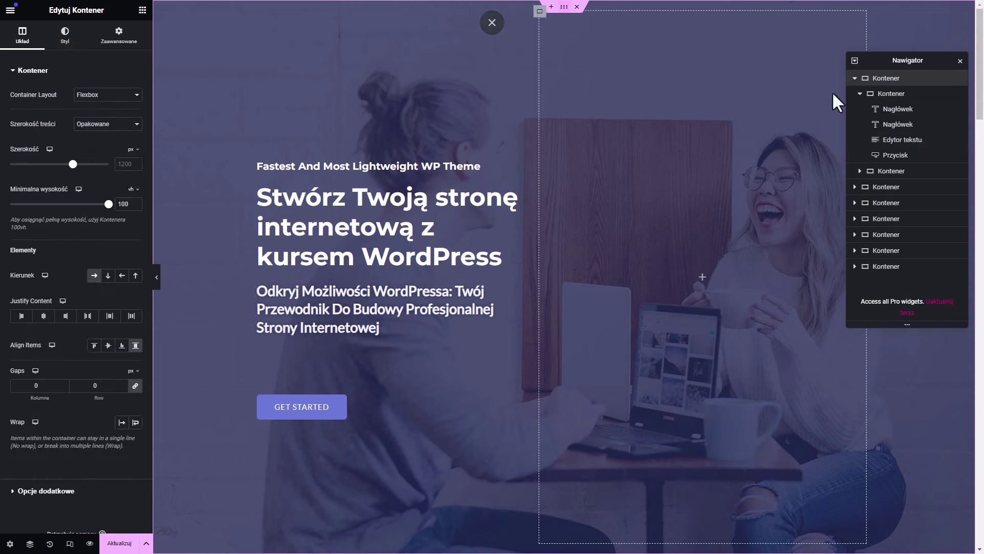
{"action": "left_click", "coordinate": [860, 94]}
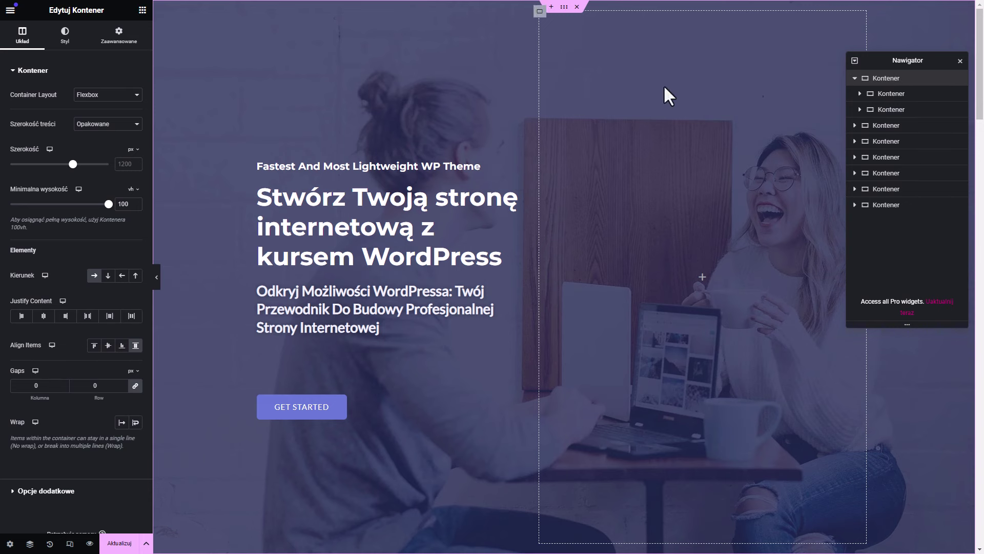
{"action": "left_click", "coordinate": [64, 39]}
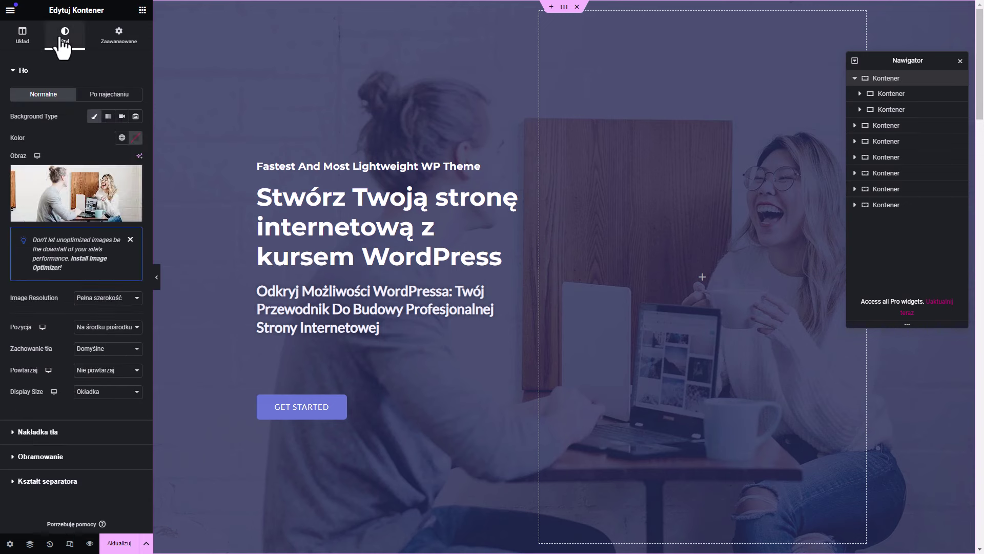
{"action": "mouse_move", "coordinate": [74, 165]}
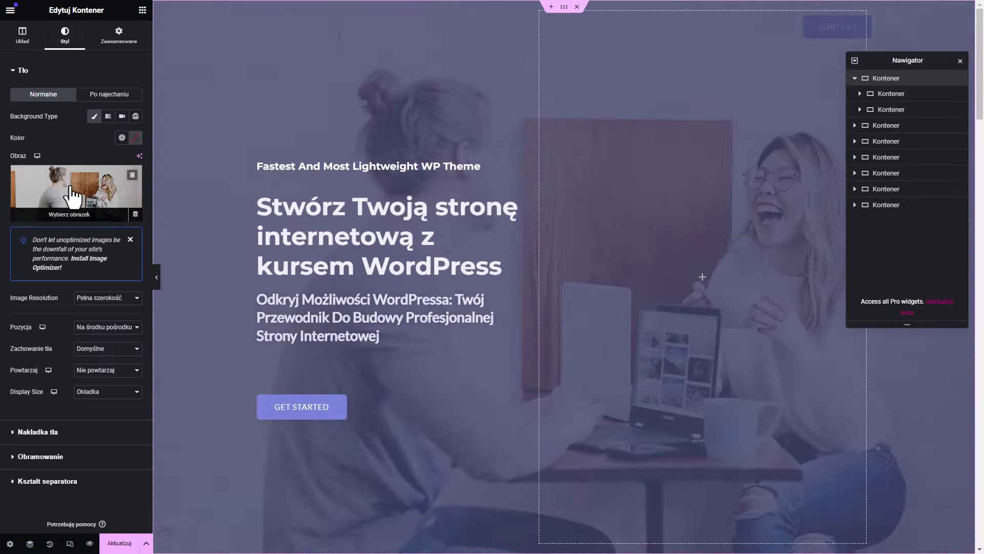
{"action": "left_click", "coordinate": [70, 191]}
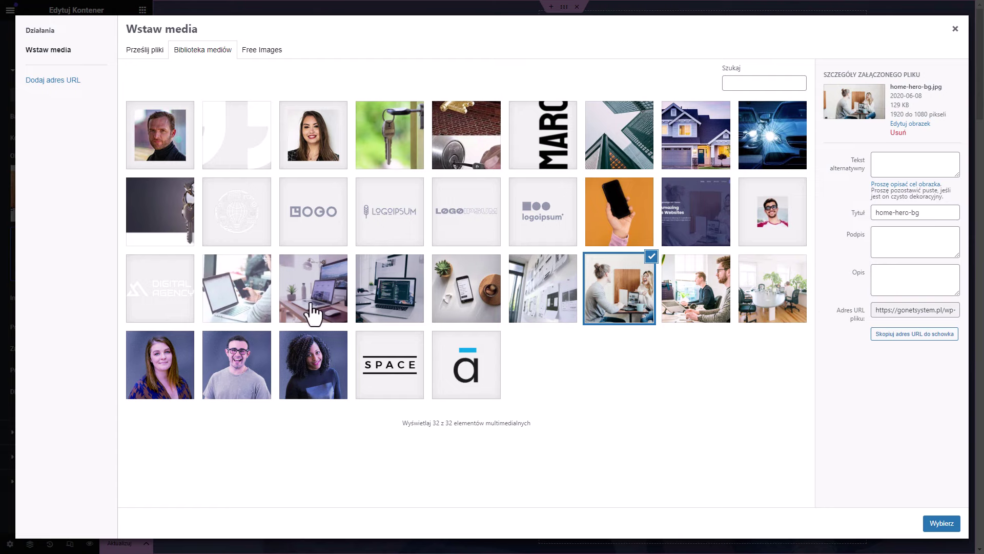
{"action": "left_click", "coordinate": [365, 315]}
{"action": "left_click", "coordinate": [317, 318]}
{"action": "left_click", "coordinate": [261, 318]}
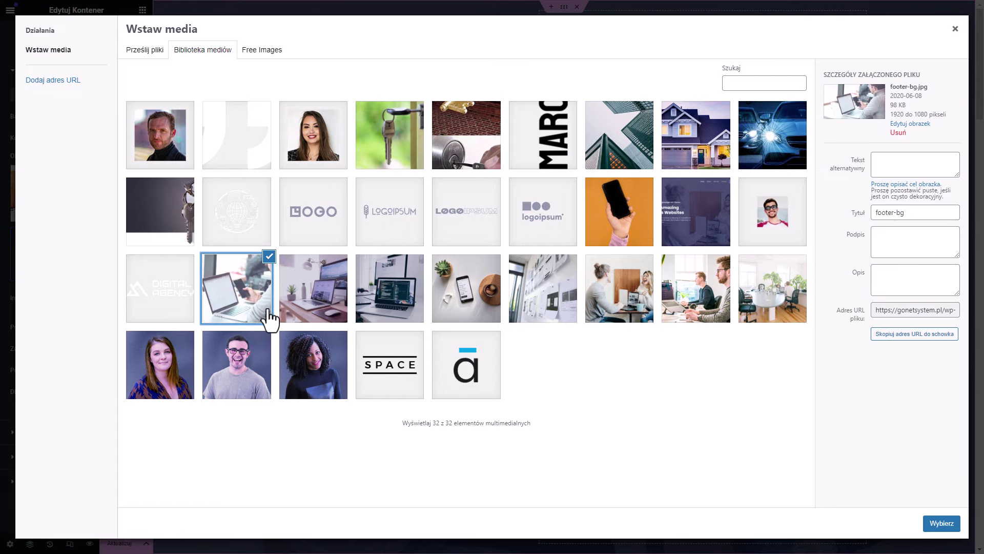
{"action": "left_click", "coordinate": [921, 520]}
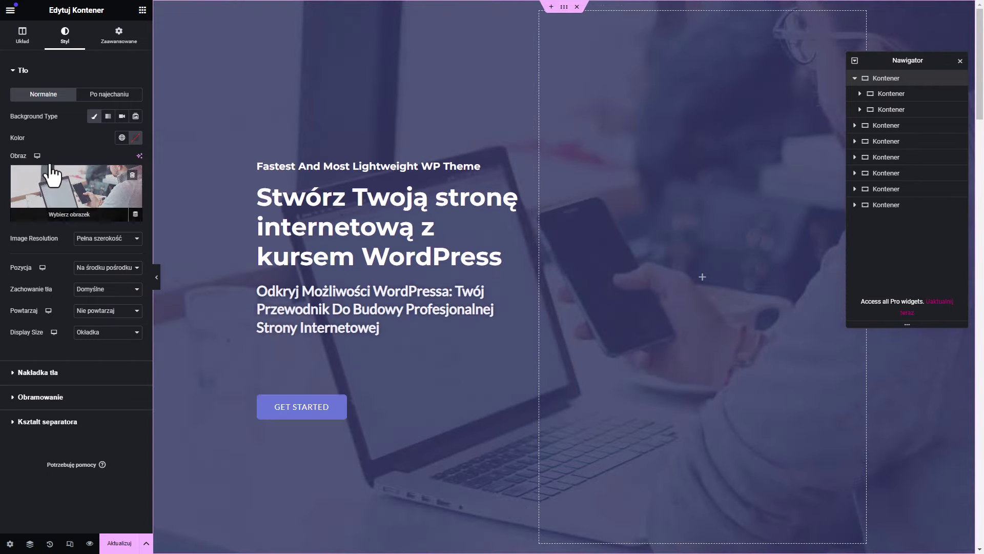
Step: Replace the hero background with the about-bg-img.jpg office photo from the Media Library
{"action": "left_click", "coordinate": [50, 166]}
{"action": "left_click", "coordinate": [150, 56]}
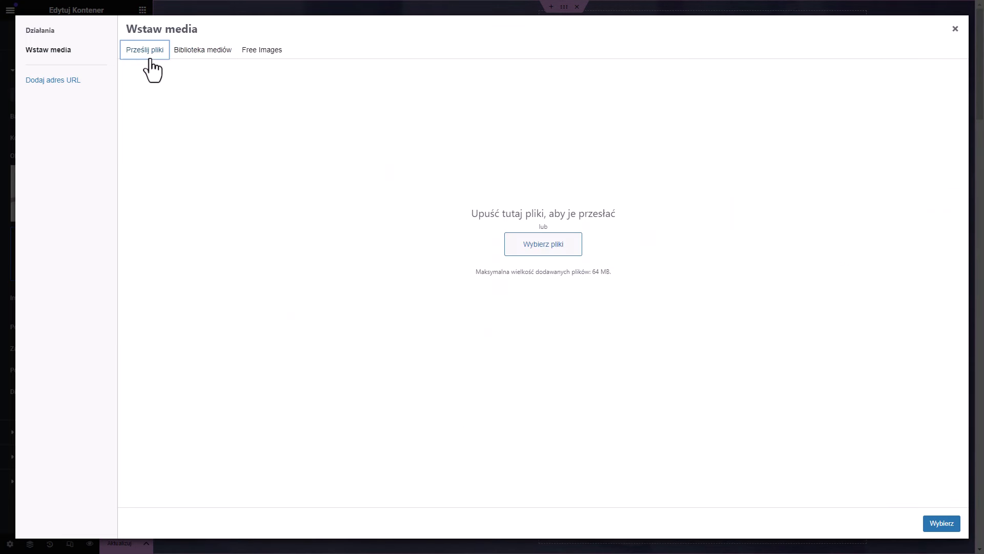
{"action": "left_click", "coordinate": [221, 51]}
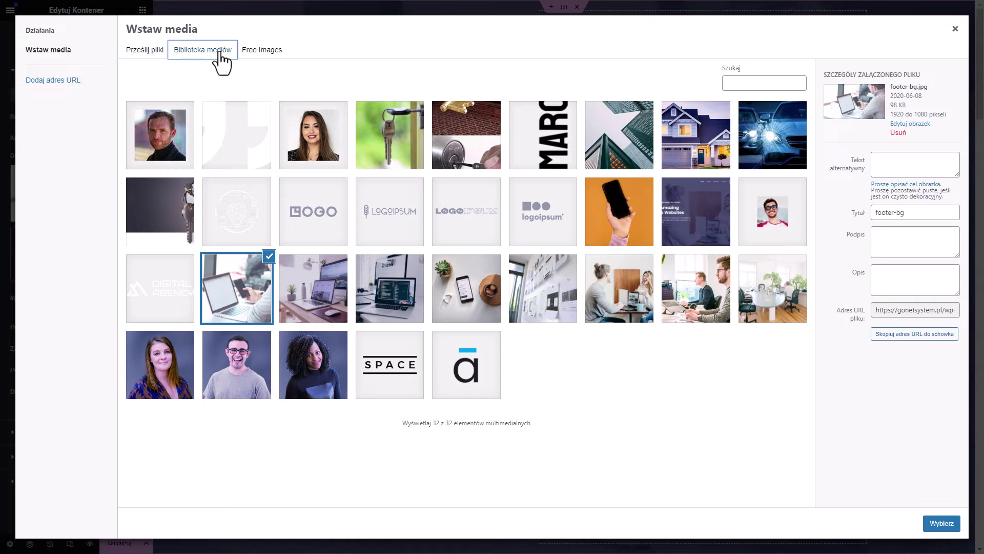
{"action": "left_click", "coordinate": [676, 315]}
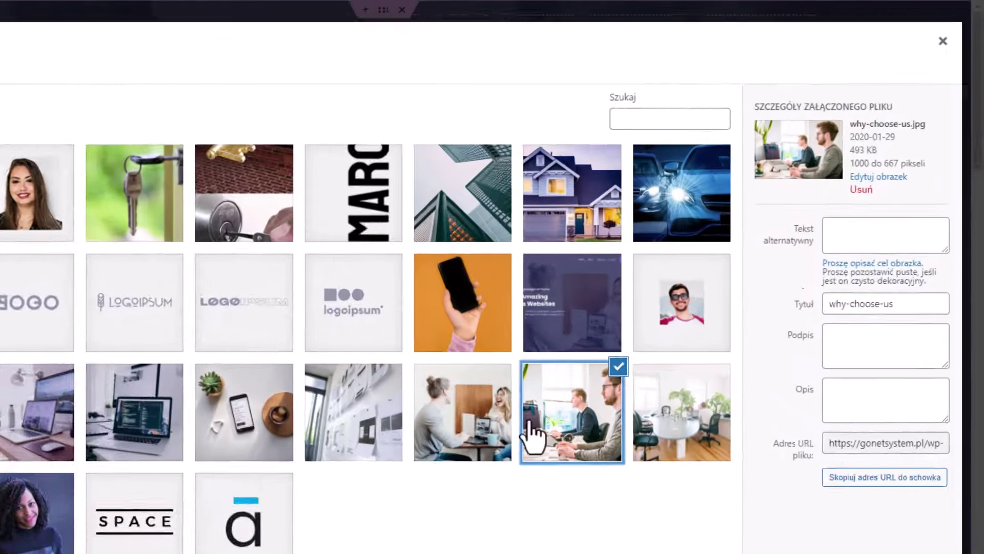
{"action": "left_click", "coordinate": [463, 411]}
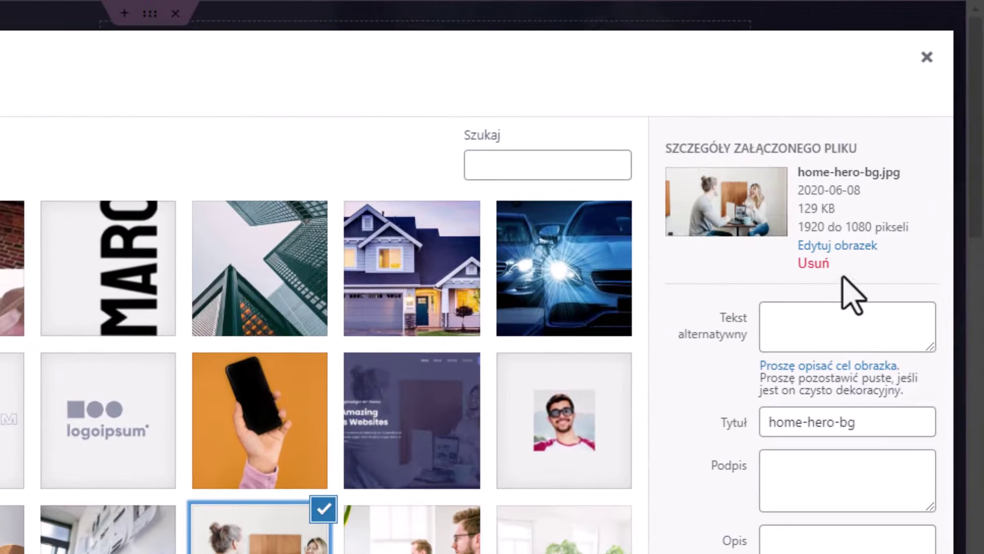
{"action": "left_click_drag", "start_coordinate": [799, 228], "coordinate": [894, 230]}
{"action": "left_click", "coordinate": [733, 359]}
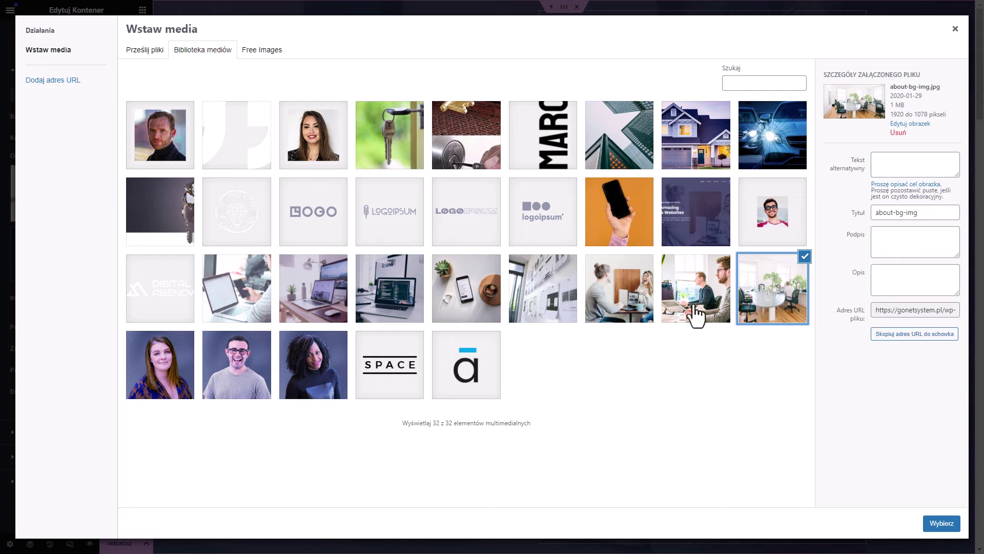
{"action": "left_click", "coordinate": [615, 391]}
{"action": "left_click", "coordinate": [695, 400]}
{"action": "left_click", "coordinate": [942, 524]}
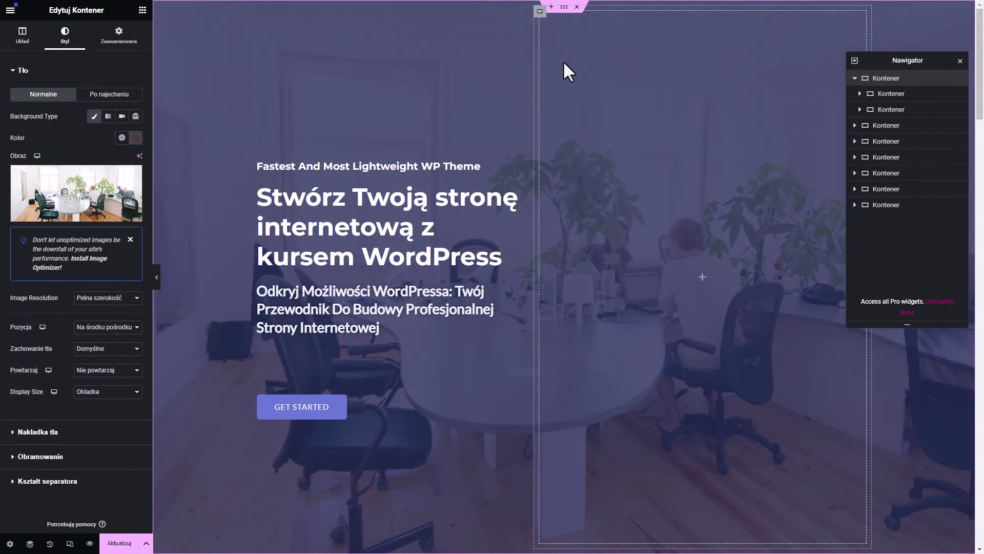
{"action": "left_click", "coordinate": [143, 11]}
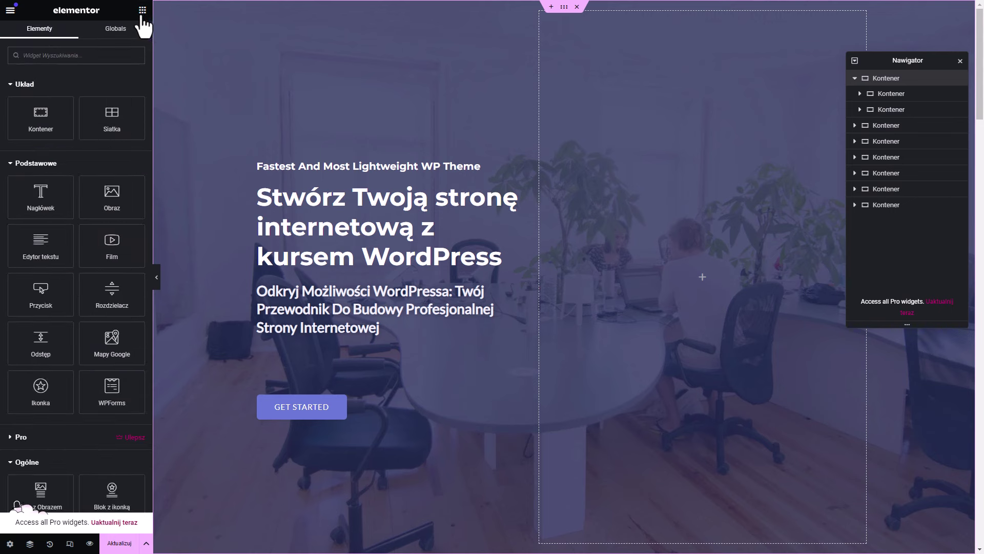
Step: Add an Image widget with portfolio2 to the hero's right column, then delete it
{"action": "left_click_drag", "start_coordinate": [112, 197], "coordinate": [703, 285]}
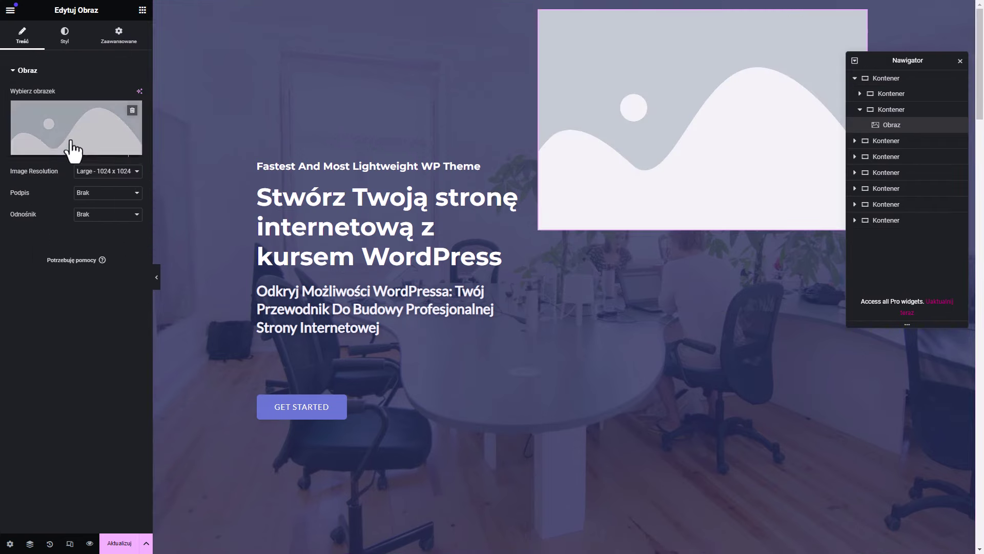
{"action": "left_click", "coordinate": [15, 148]}
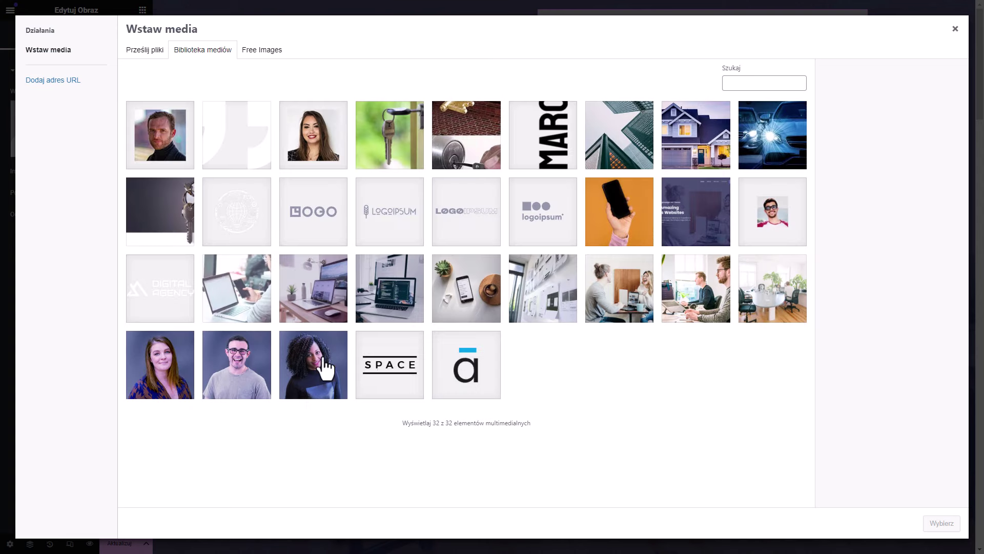
{"action": "left_click", "coordinate": [467, 308]}
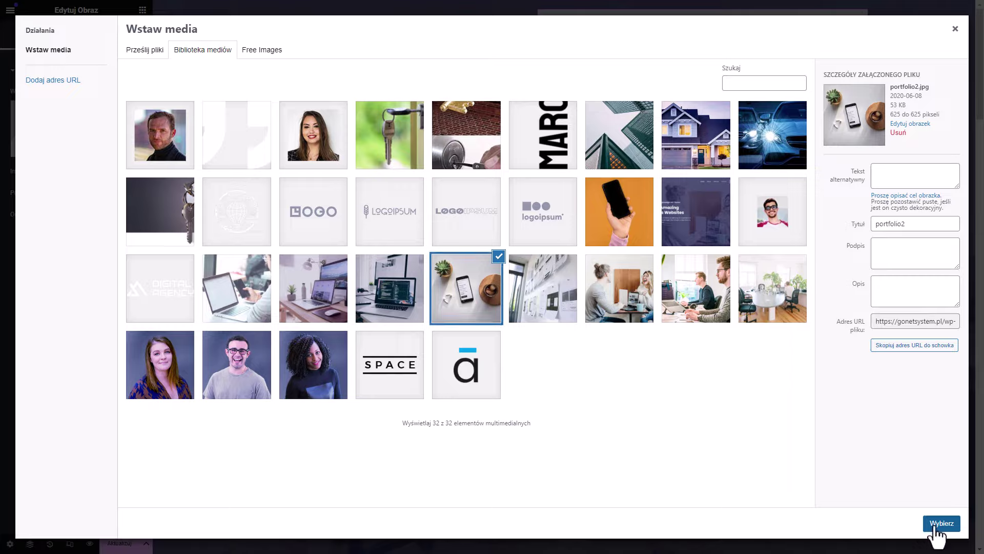
{"action": "left_click", "coordinate": [940, 524]}
{"action": "left_click", "coordinate": [541, 15]}
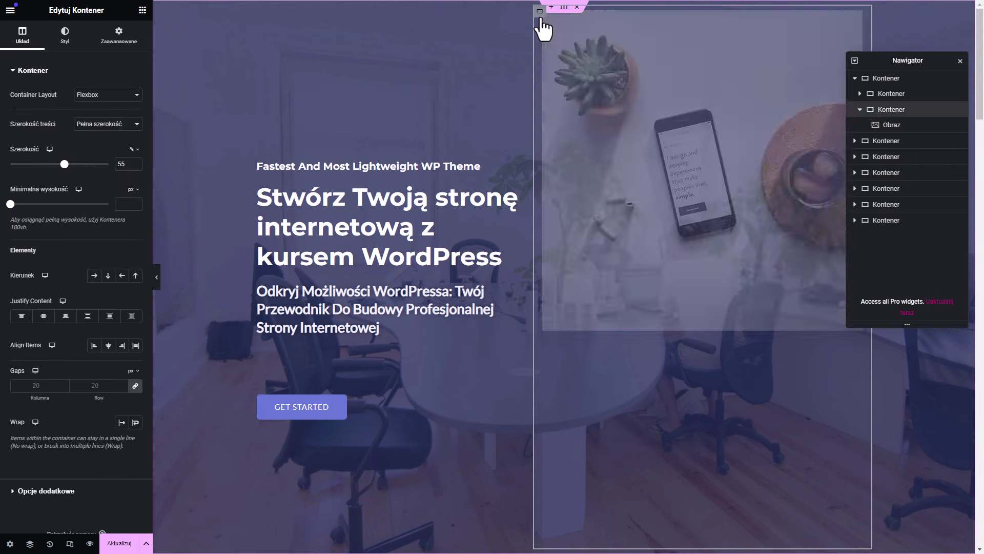
{"action": "left_click", "coordinate": [44, 317]}
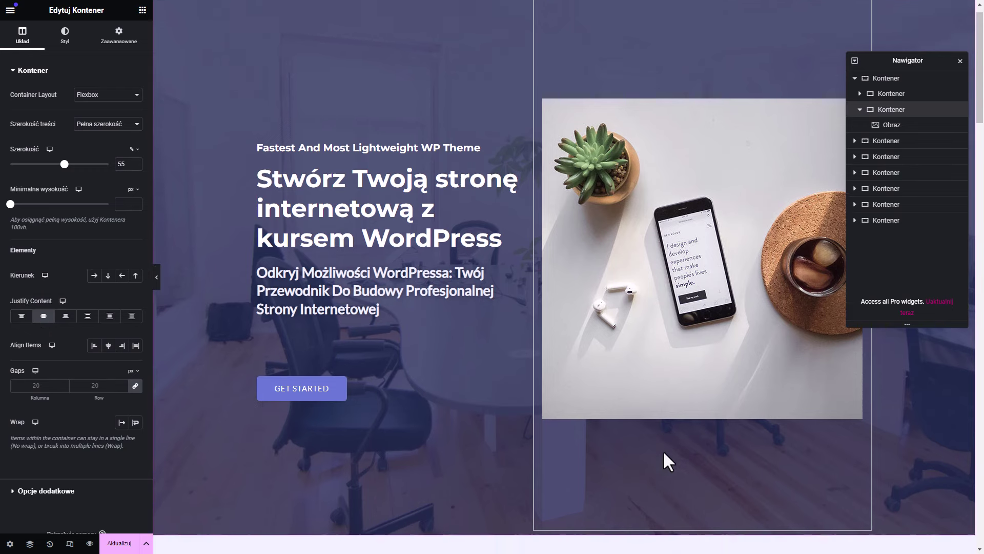
{"action": "scroll", "coordinate": [663, 450], "scroll_direction": "down", "scroll_amount": 1}
{"action": "left_click", "coordinate": [626, 201]}
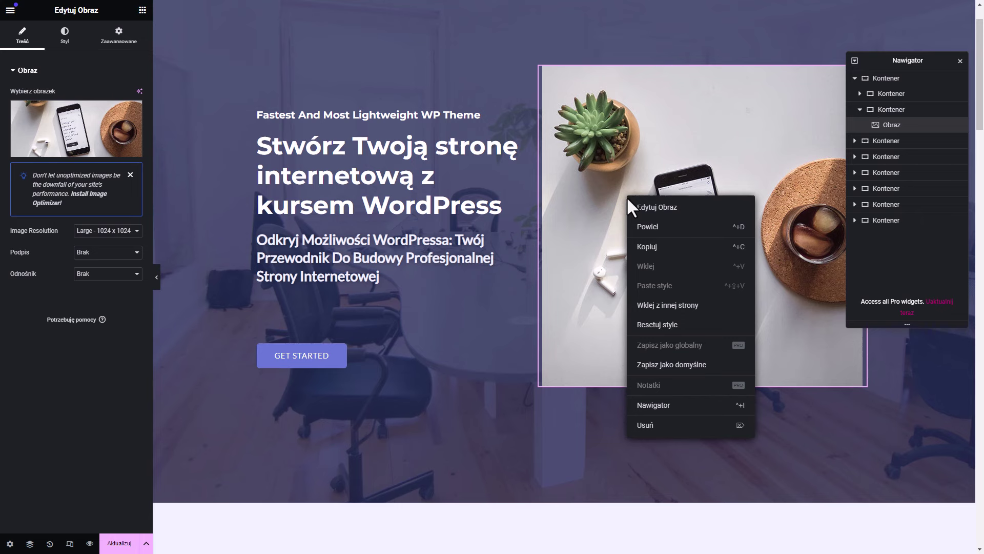
{"action": "left_click", "coordinate": [644, 426]}
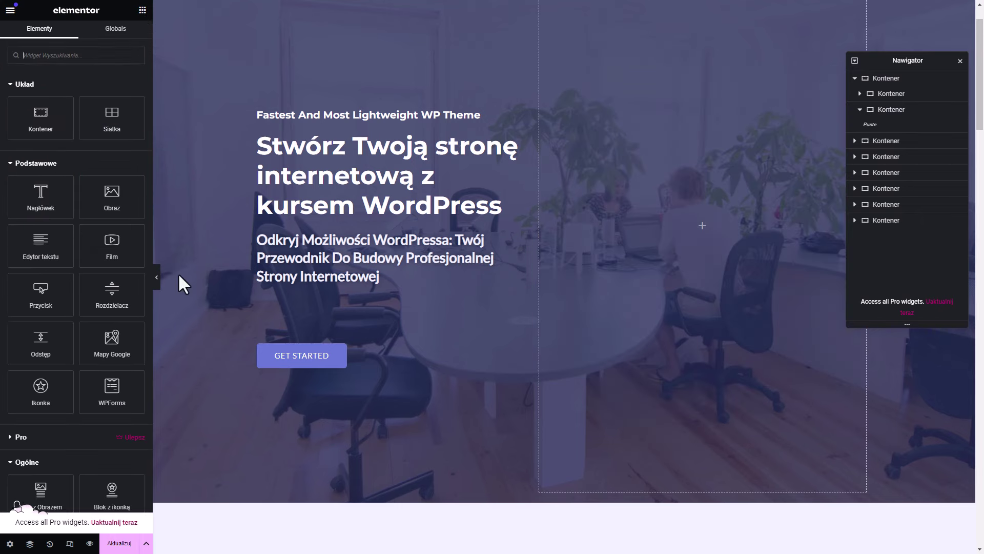
Step: Drop a Video widget into the right column with the pasted YouTube link
{"action": "left_click_drag", "start_coordinate": [120, 248], "coordinate": [709, 228]}
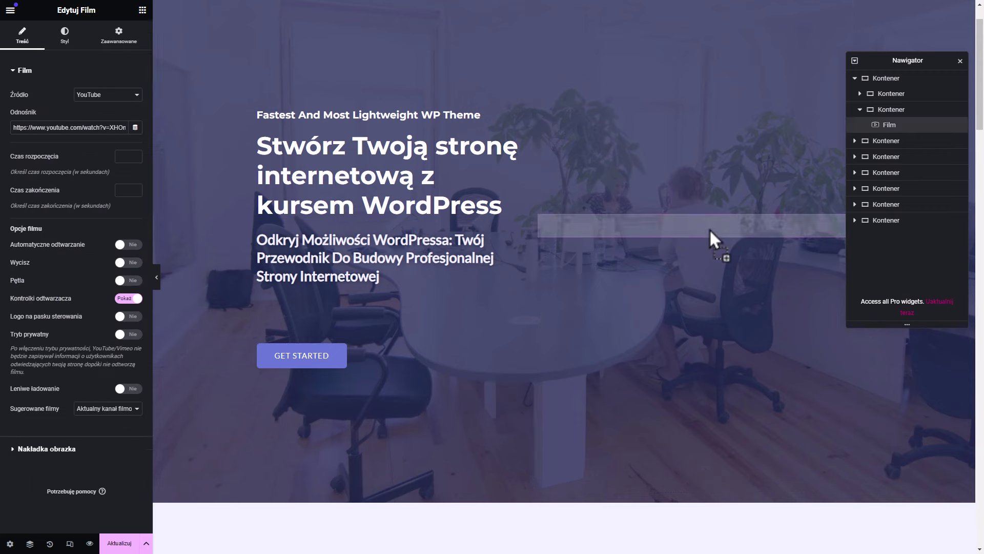
{"action": "triple_click", "coordinate": [57, 126]}
{"action": "type", "text": "https://youtu.be/nR0VFU92Rsw?feature=shared"}
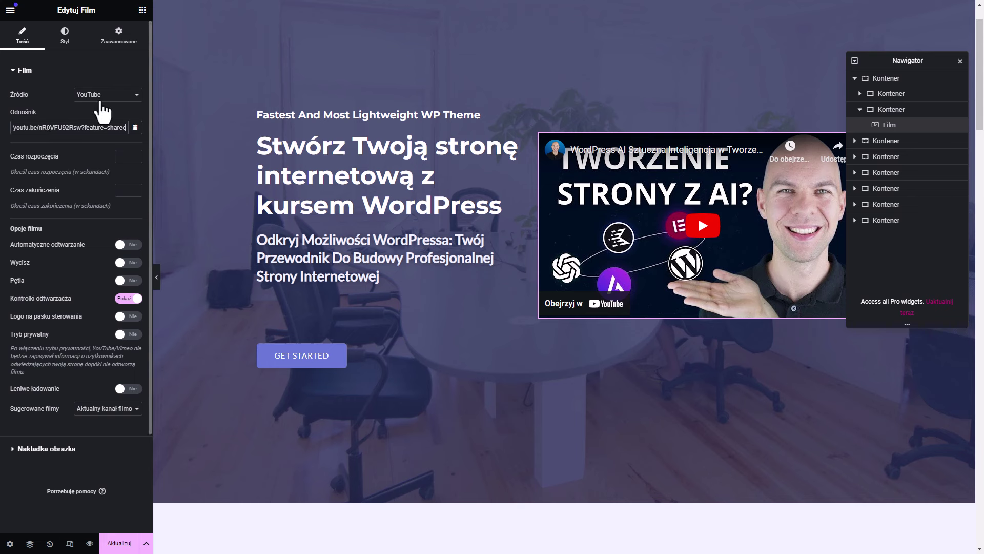
{"action": "left_click", "coordinate": [102, 100]}
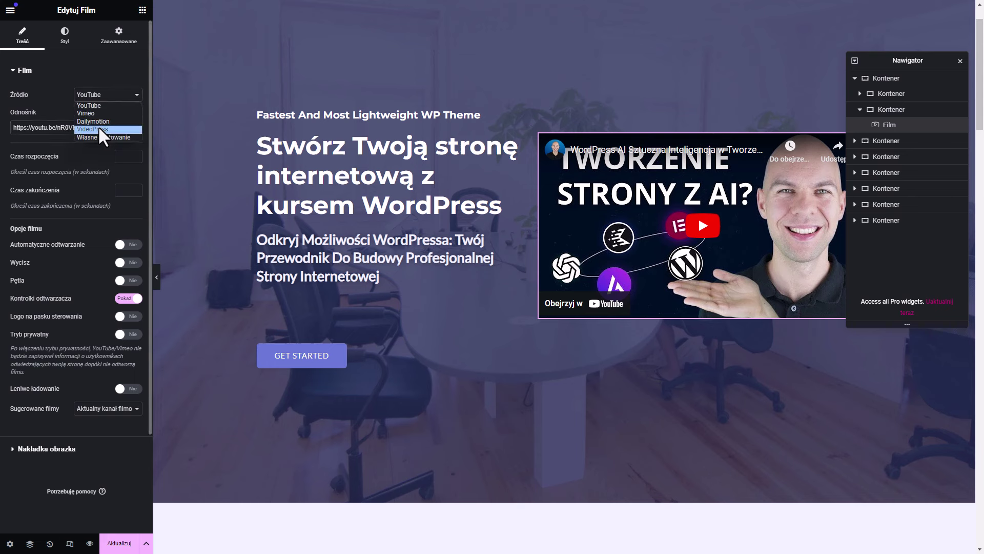
{"action": "left_click", "coordinate": [103, 78]}
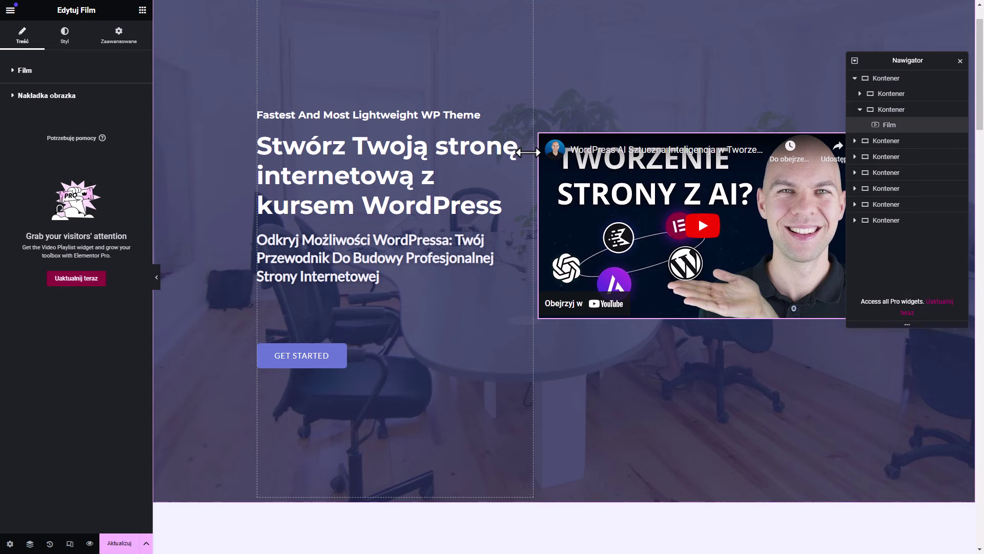
Step: Set the hero container's gap between columns to 40 px
{"action": "left_click", "coordinate": [912, 79]}
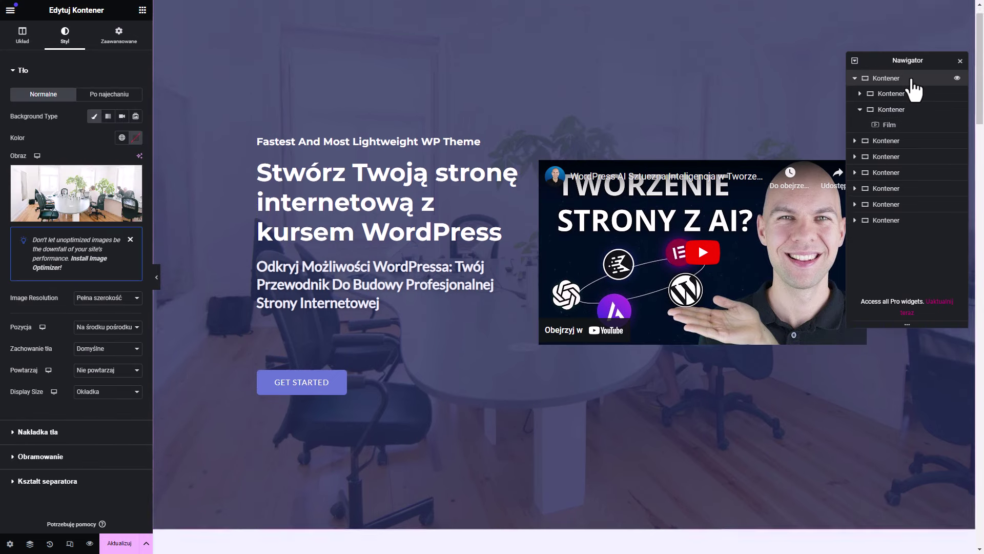
{"action": "left_click", "coordinate": [22, 37]}
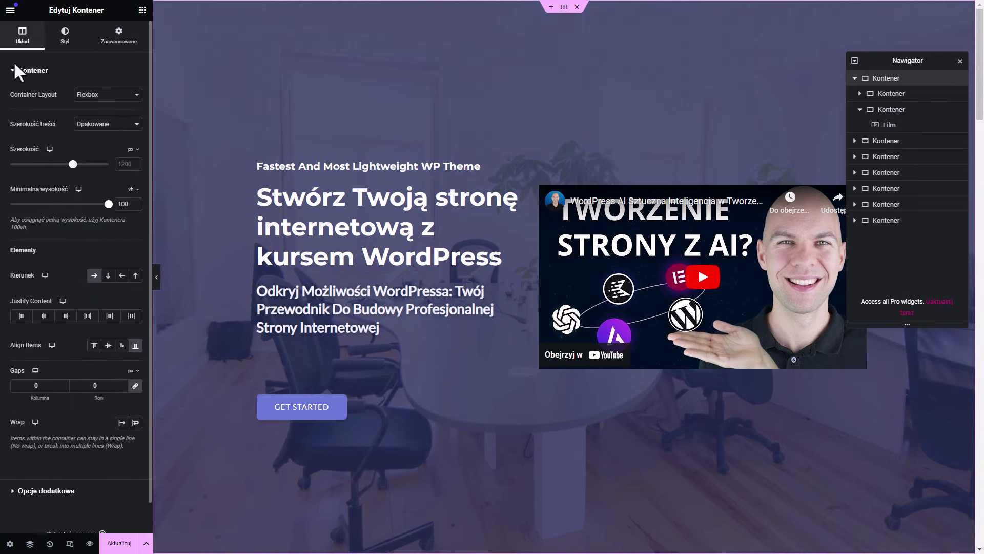
{"action": "left_click", "coordinate": [46, 389]}
{"action": "type", "text": "40"}
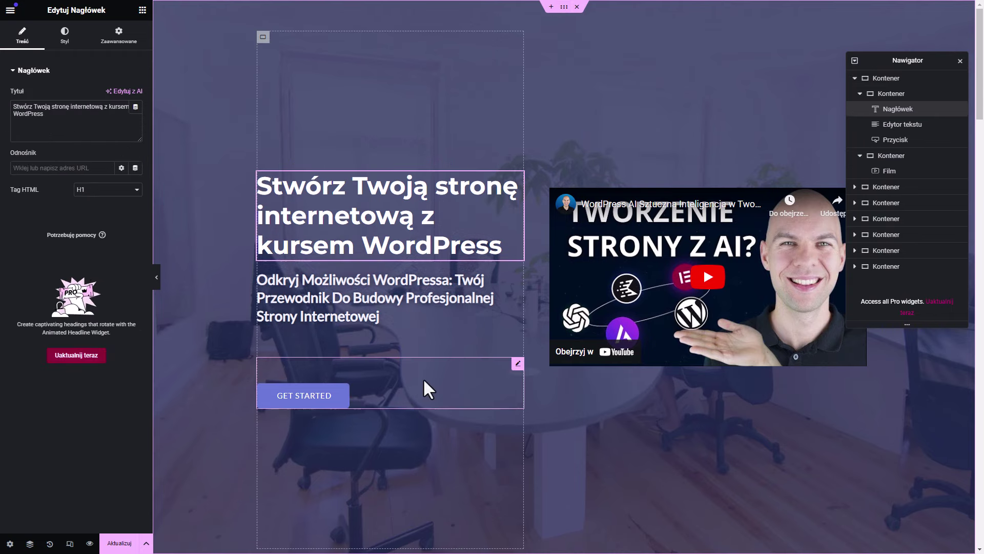
Step: Set the GET STARTED button's top margin to 0 and hero minimum height to 80 vh
{"action": "left_click", "coordinate": [425, 382]}
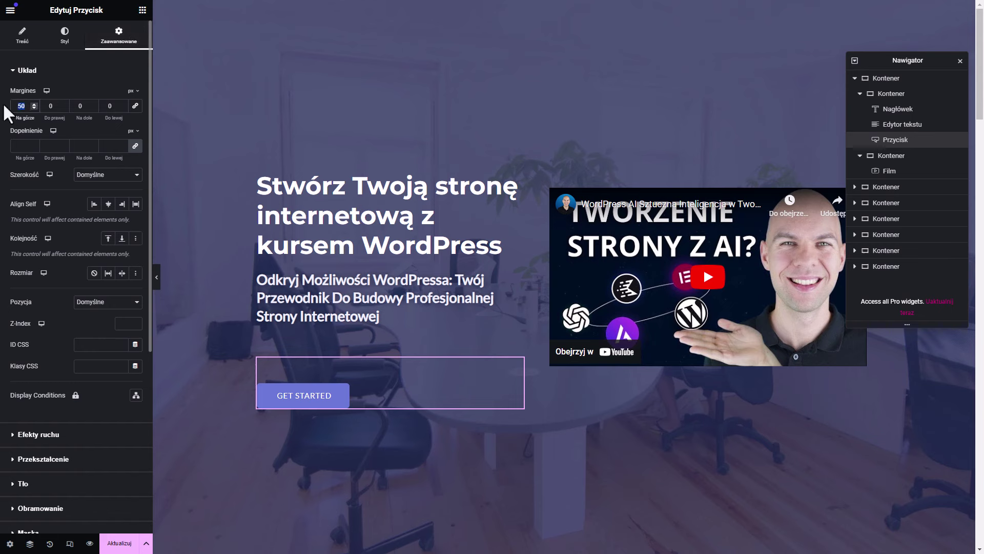
{"action": "type", "text": "0"}
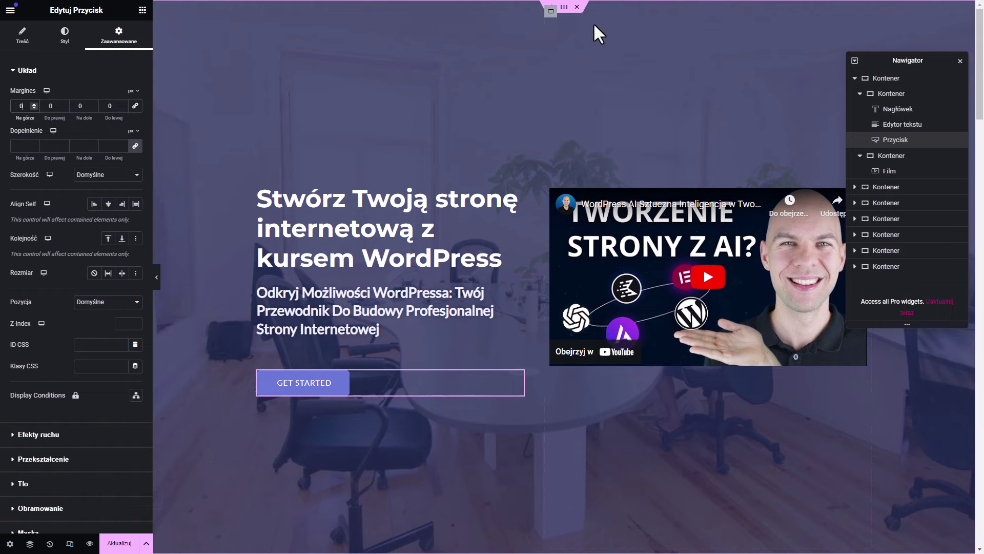
{"action": "left_click", "coordinate": [863, 80]}
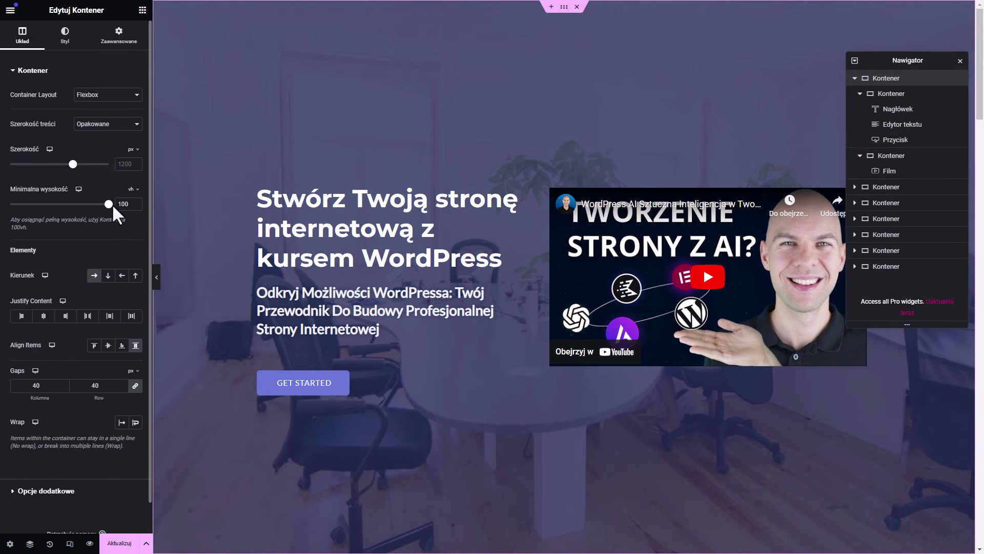
{"action": "left_click_drag", "start_coordinate": [114, 207], "coordinate": [91, 206]}
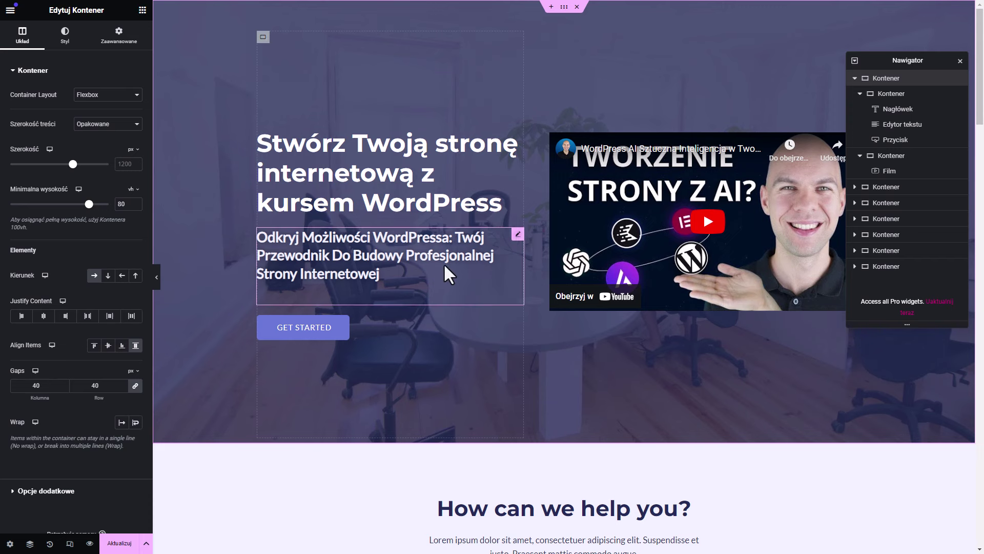
Step: Replace the Design icon box's icon with the Eye icon from the Icon Library
{"action": "scroll", "coordinate": [542, 343], "scroll_direction": "down", "scroll_amount": 5}
{"action": "left_click", "coordinate": [542, 343]}
{"action": "scroll", "coordinate": [543, 343], "scroll_direction": "down", "scroll_amount": 3}
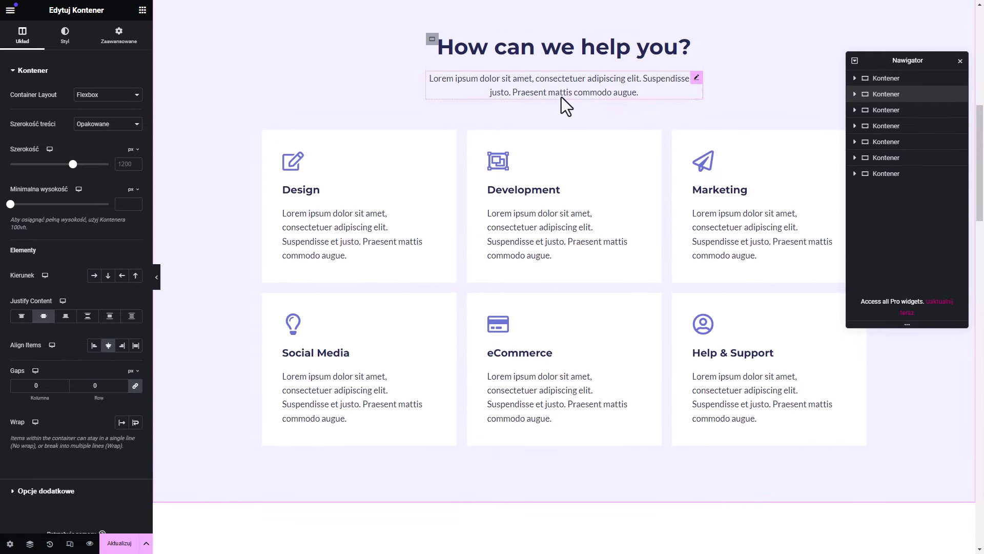
{"action": "left_click", "coordinate": [394, 184]}
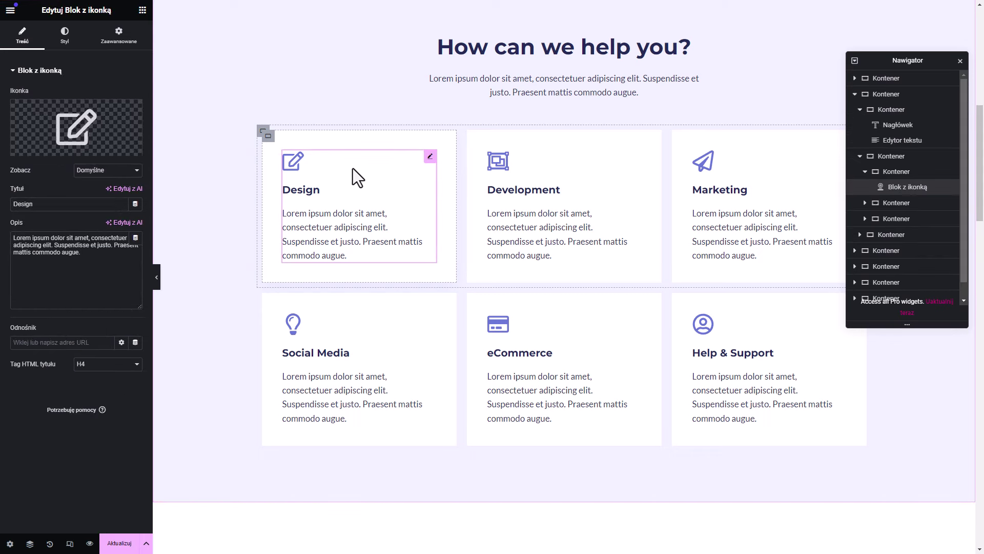
{"action": "left_click", "coordinate": [55, 120]}
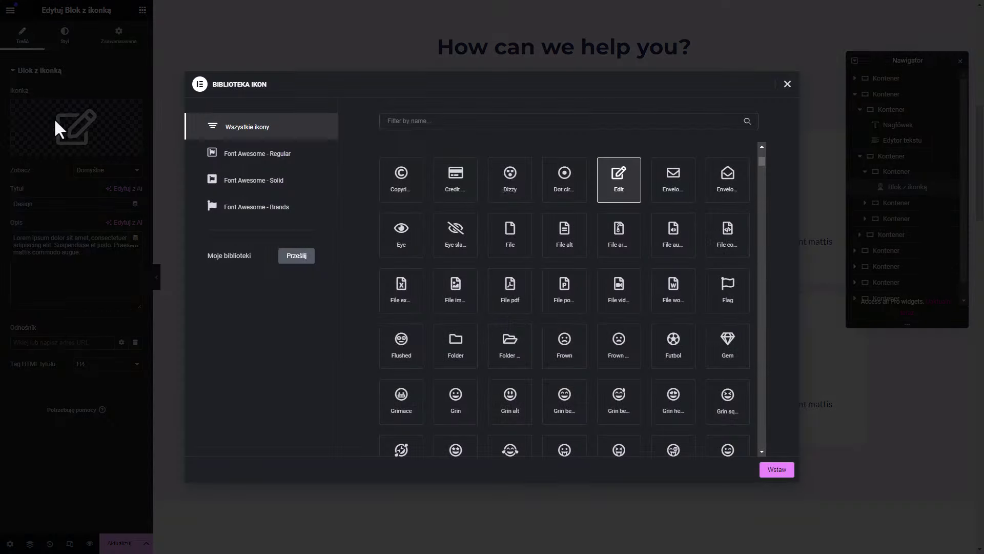
{"action": "left_click", "coordinate": [407, 241]}
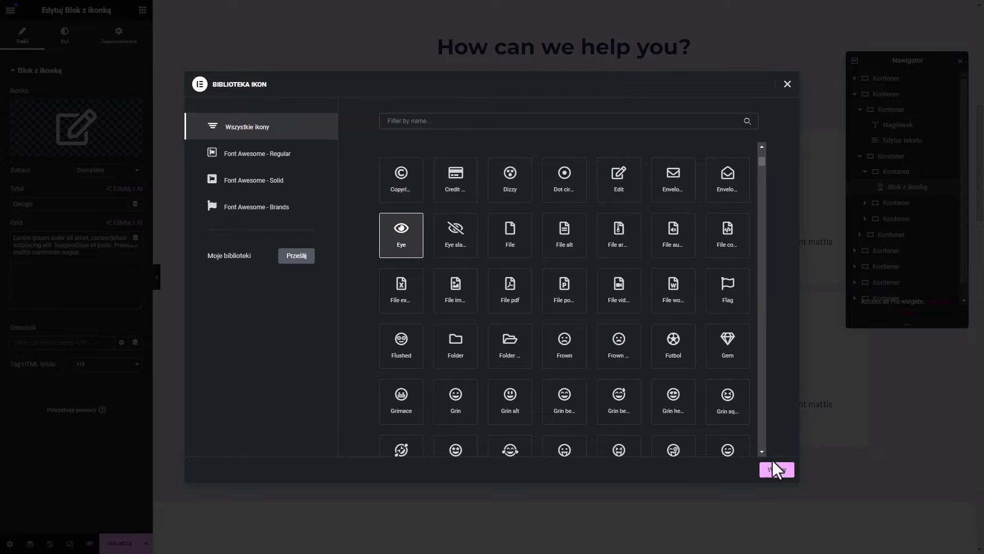
{"action": "left_click", "coordinate": [777, 469]}
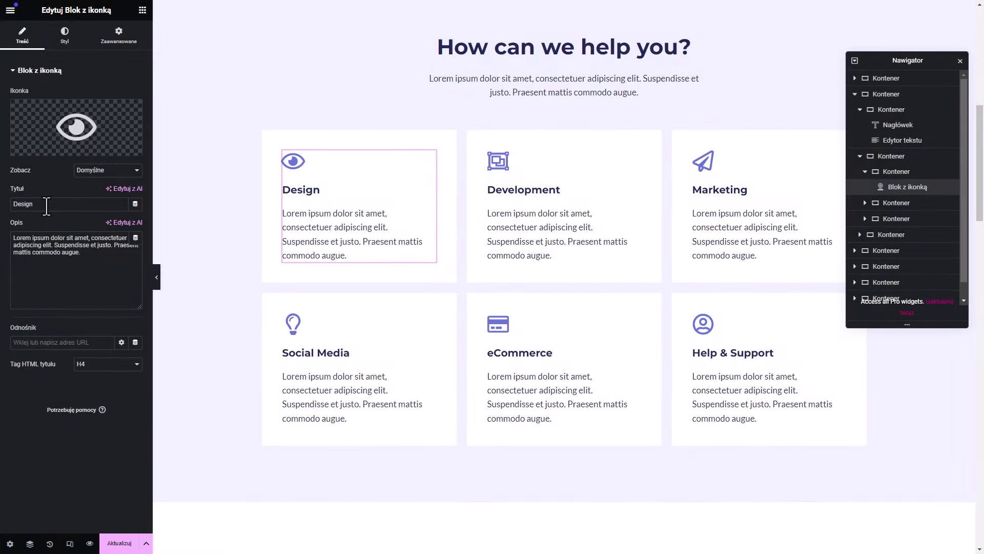
Step: Change the icon box title from Design to Widoczność
{"action": "type", "text": "Widoczność"}
{"action": "left_click", "coordinate": [93, 263]}
{"action": "triple_click", "coordinate": [93, 264]}
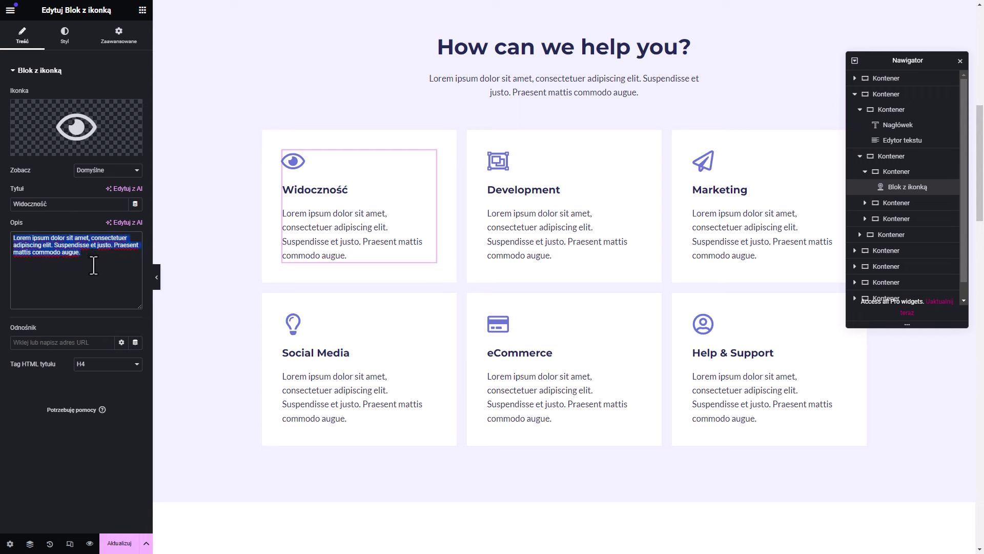
{"action": "left_click", "coordinate": [93, 263]}
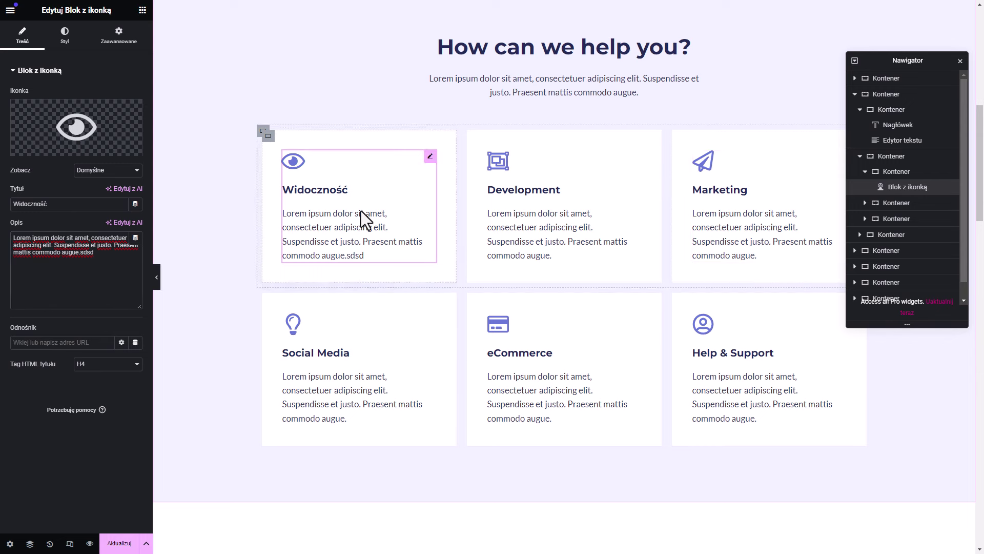
{"action": "left_click", "coordinate": [65, 37]}
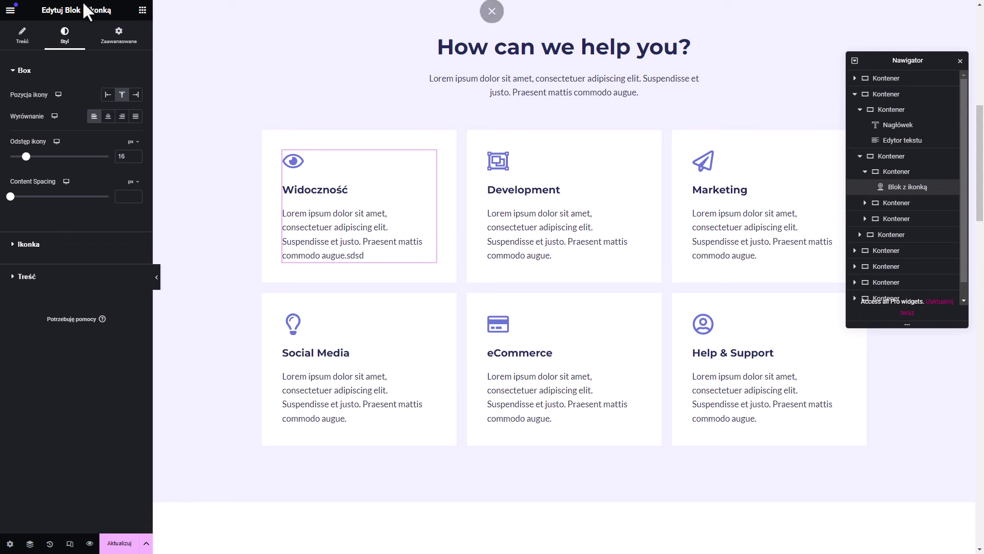
Step: Try the right and left icon positions, then keep the Widoczność icon on Top
{"action": "left_click", "coordinate": [136, 94]}
{"action": "left_click", "coordinate": [122, 94]}
{"action": "left_click", "coordinate": [108, 94]}
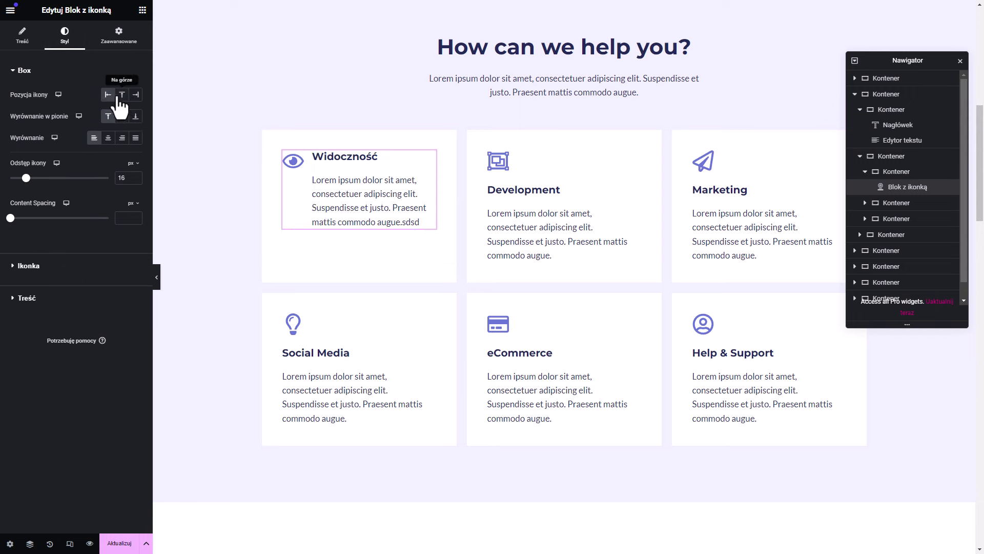
{"action": "left_click", "coordinate": [122, 94]}
Step: Set the eye icon's primary colour to solid red
{"action": "left_click", "coordinate": [28, 244]}
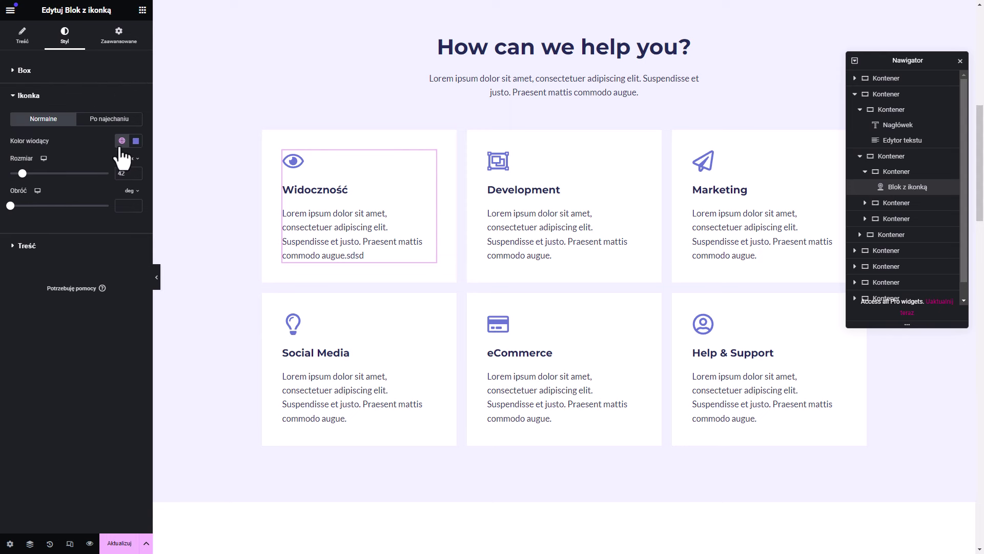
{"action": "left_click", "coordinate": [135, 141]}
{"action": "left_click", "coordinate": [131, 207]}
{"action": "left_click", "coordinate": [88, 275]}
{"action": "left_click", "coordinate": [80, 266]}
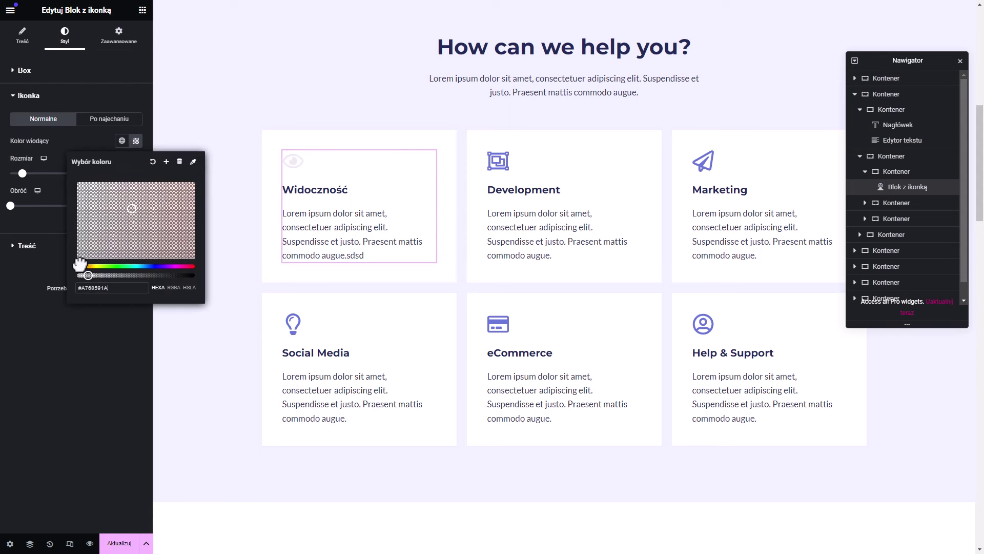
{"action": "left_click", "coordinate": [75, 181]}
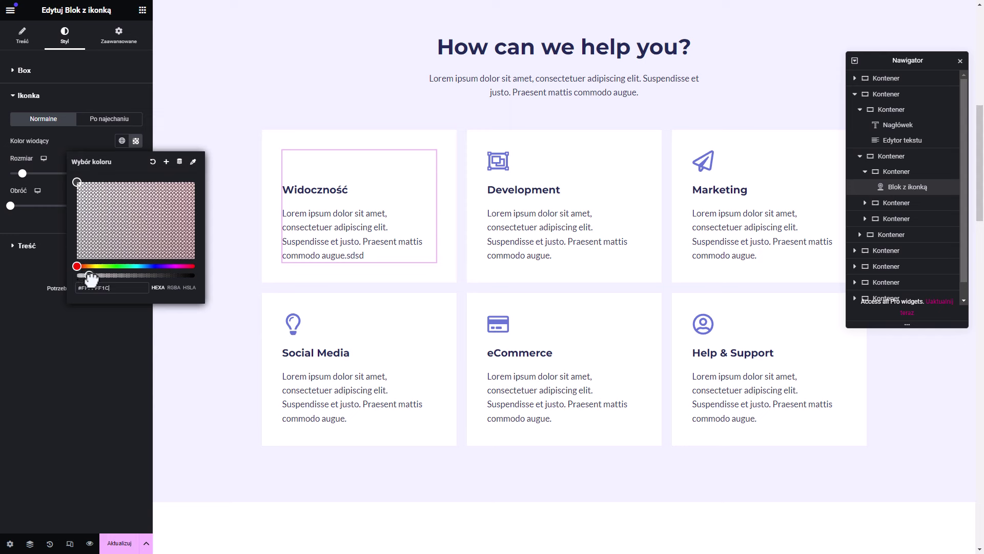
{"action": "left_click", "coordinate": [215, 256]}
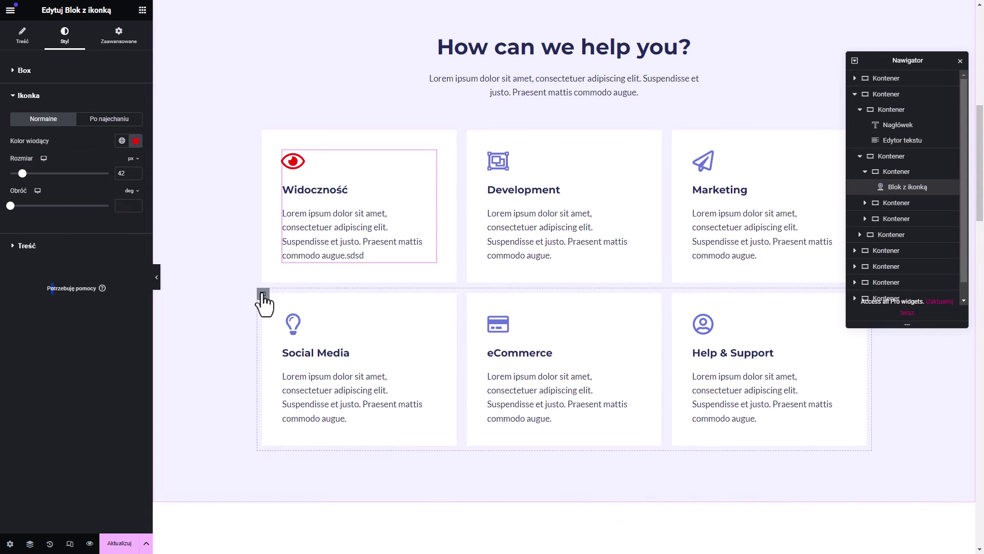
Step: Delete the second row of service cards
{"action": "left_click", "coordinate": [263, 296]}
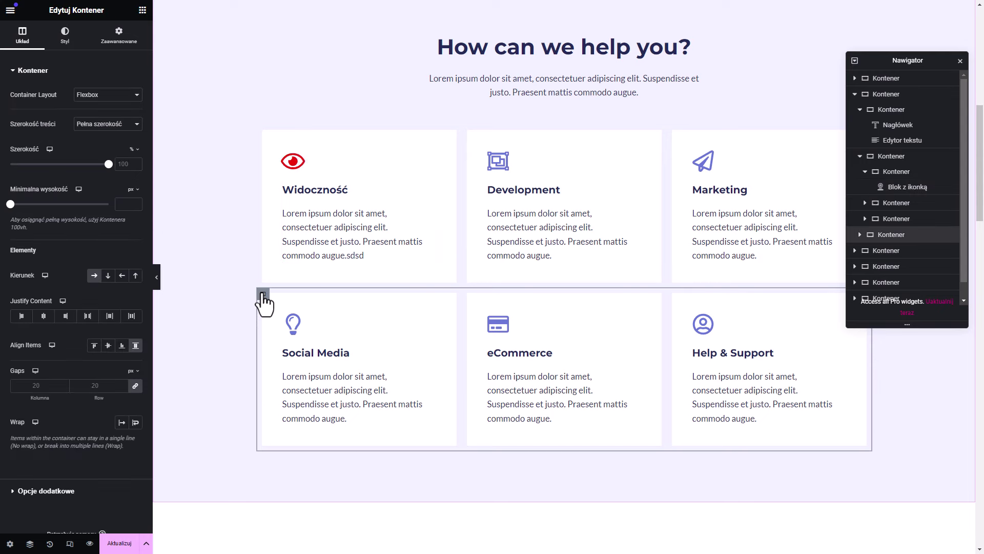
{"action": "right_click", "coordinate": [263, 296]}
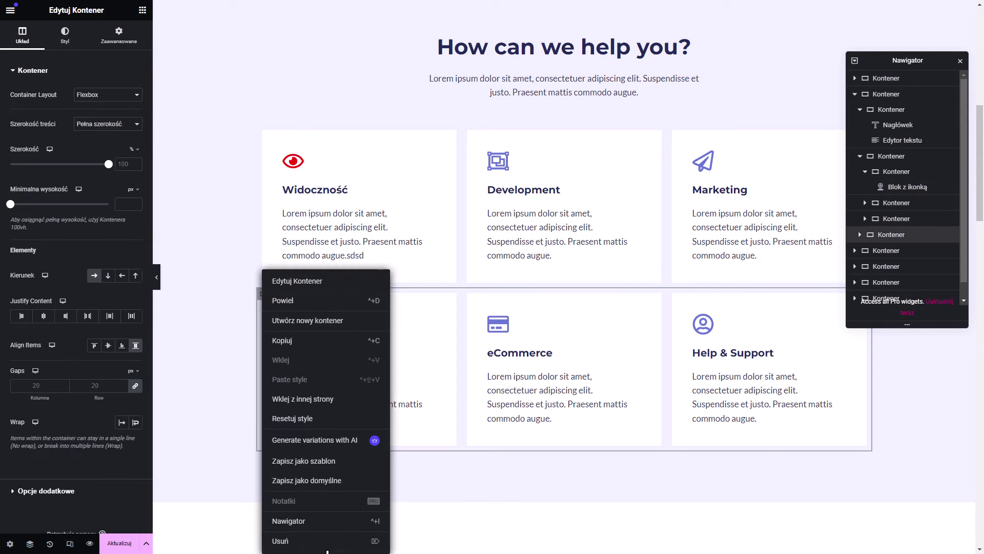
{"action": "left_click", "coordinate": [336, 533]}
{"action": "scroll", "coordinate": [332, 308], "scroll_direction": "up", "scroll_amount": 2}
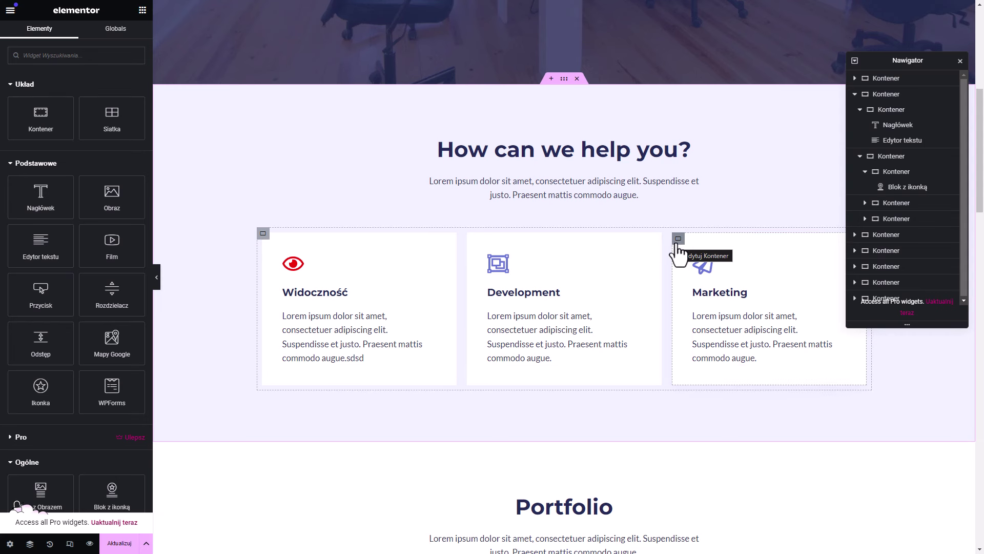
Step: Duplicate the Marketing card as a fourth card and add a Button widget to the first card
{"action": "right_click", "coordinate": [678, 239]}
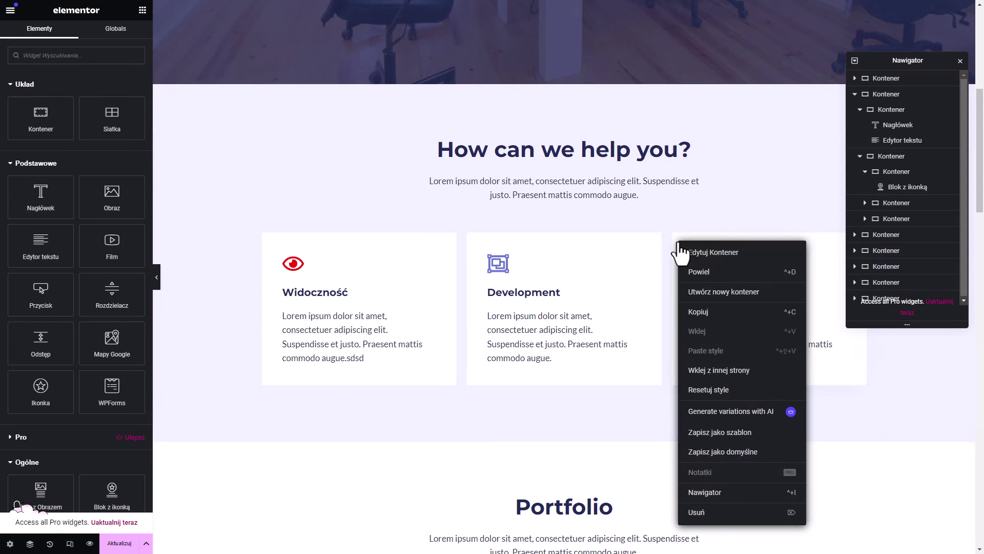
{"action": "left_click", "coordinate": [700, 278]}
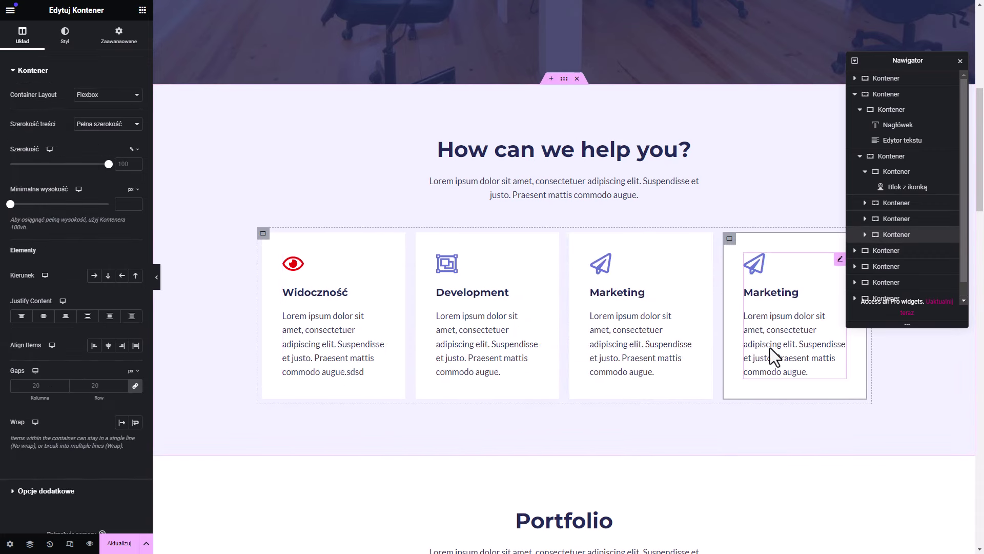
{"action": "left_click", "coordinate": [143, 12]}
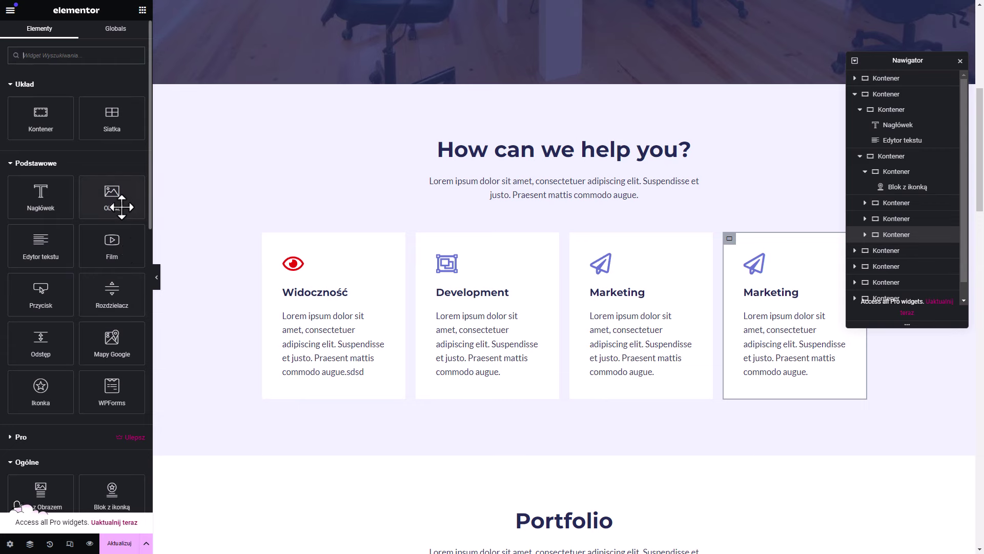
{"action": "left_click_drag", "start_coordinate": [40, 293], "coordinate": [348, 365]}
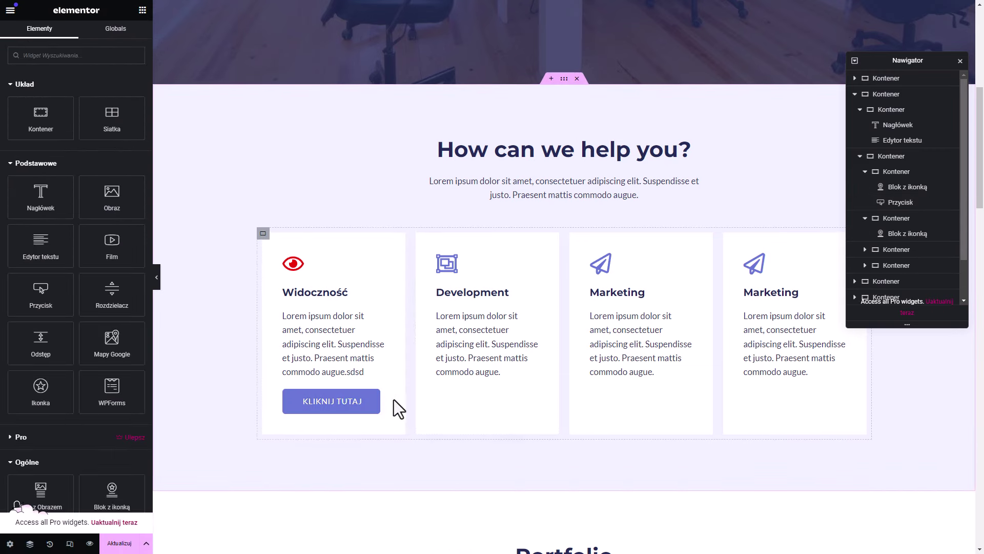
Step: Copy the KLIKNIJ TUTAJ button and paste it into the Development, third and fourth cards
{"action": "right_click", "coordinate": [336, 403]}
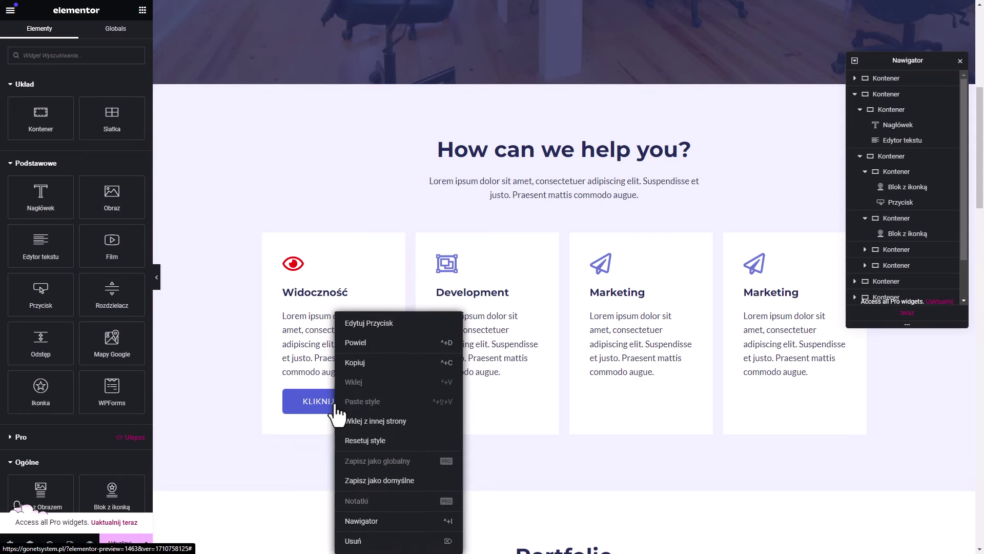
{"action": "left_click", "coordinate": [376, 364]}
{"action": "right_click", "coordinate": [454, 377]}
{"action": "left_click", "coordinate": [469, 382]}
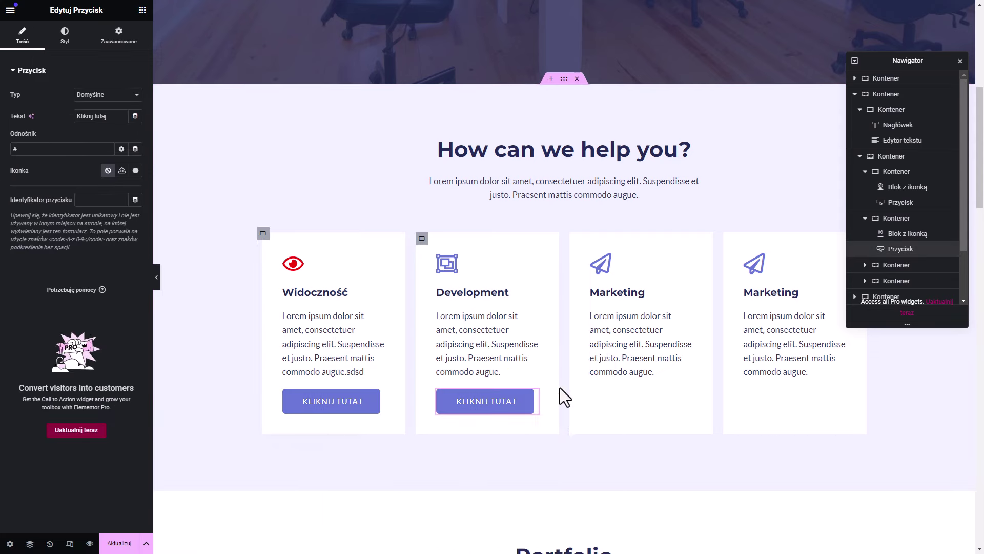
{"action": "right_click", "coordinate": [608, 381]}
{"action": "left_click", "coordinate": [637, 383]}
{"action": "right_click", "coordinate": [822, 340]}
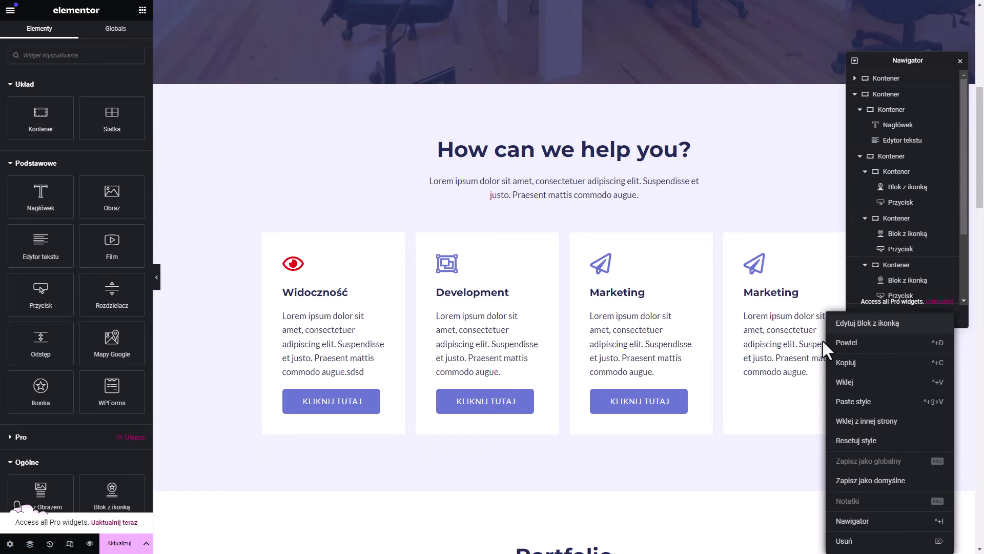
{"action": "left_click", "coordinate": [841, 389]}
{"action": "scroll", "coordinate": [528, 364], "scroll_direction": "down", "scroll_amount": 1}
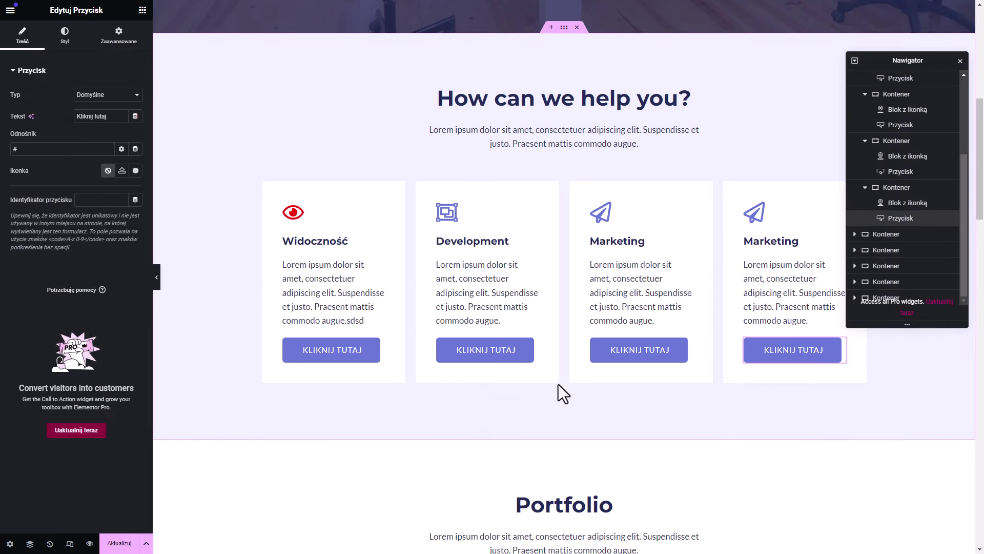
{"action": "left_click", "coordinate": [498, 293]}
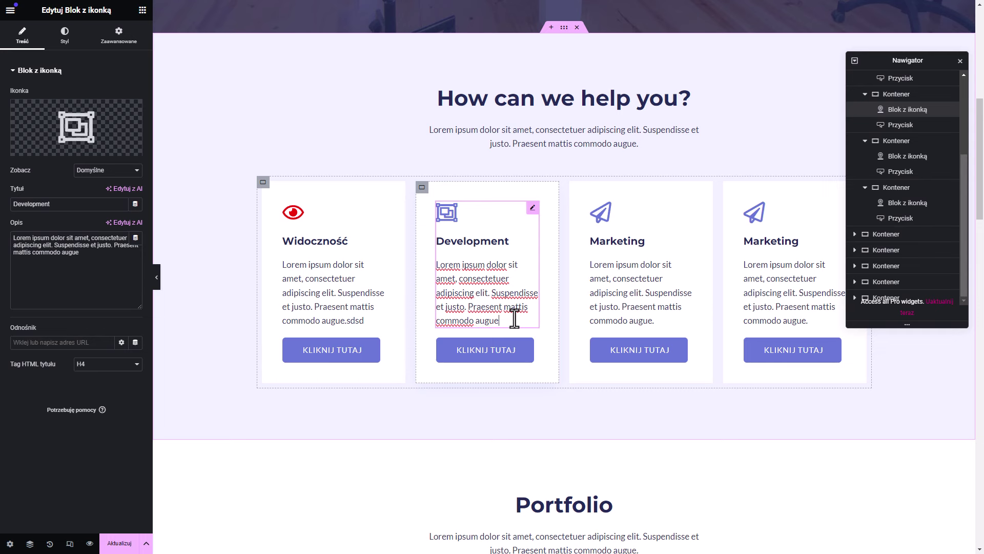
Step: Trim the last words from the Development and fourth Marketing card descriptions
{"action": "key", "text": "ctrl+BackSpace"}
{"action": "key", "text": "ctrl+BackSpace"}
{"action": "key", "text": "ctrl+BackSpace"}
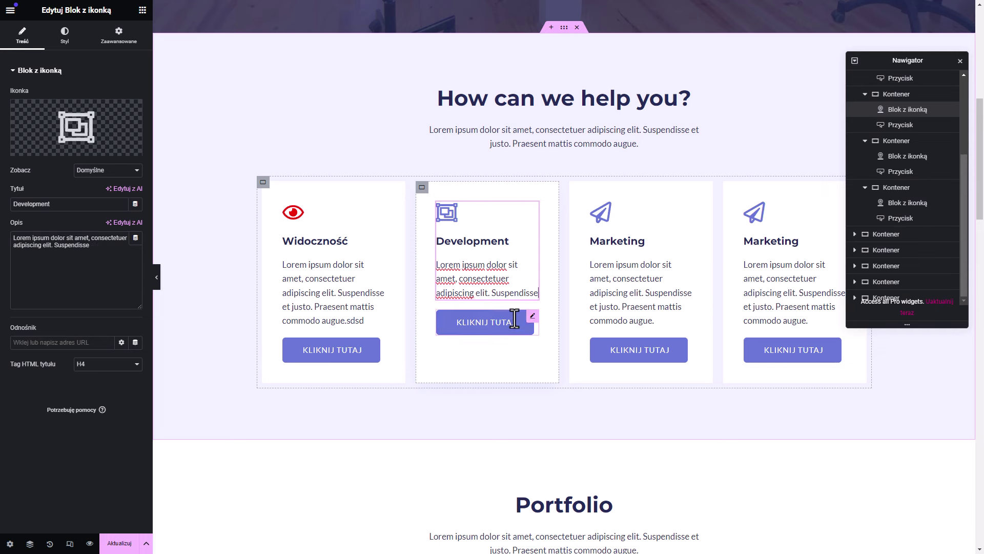
{"action": "left_click", "coordinate": [789, 307]}
{"action": "left_click_drag", "start_coordinate": [790, 308], "coordinate": [839, 338]}
{"action": "left_click_drag", "start_coordinate": [797, 264], "coordinate": [785, 221]}
{"action": "left_click", "coordinate": [792, 311]}
{"action": "left_click", "coordinate": [792, 307]}
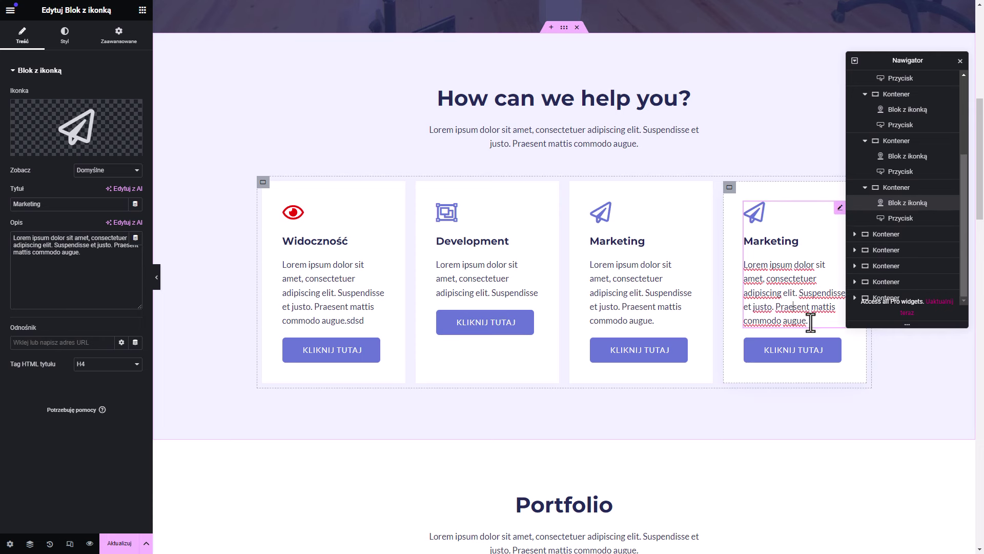
{"action": "key", "text": "ctrl+BackSpace"}
{"action": "key", "text": "ctrl+BackSpace"}
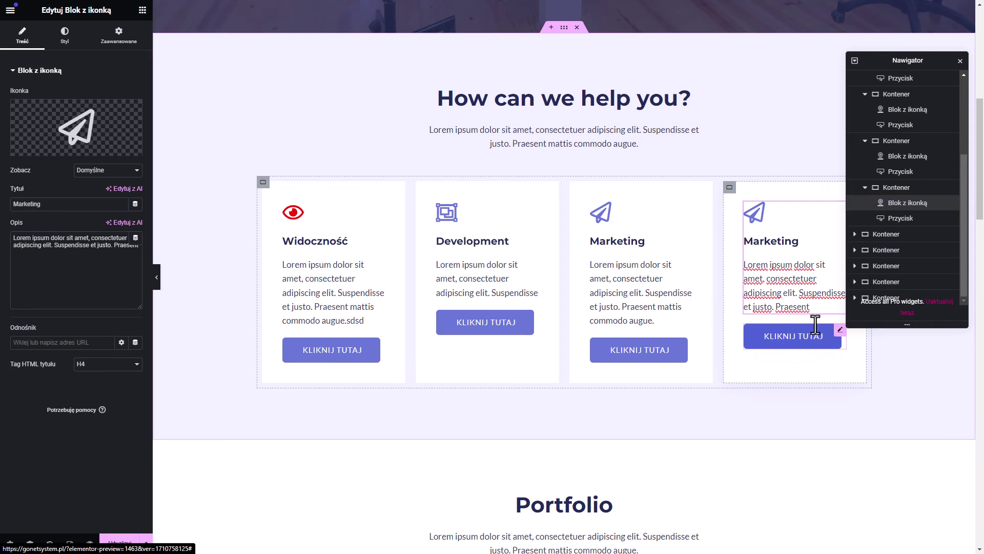
{"action": "key", "text": "BackSpace"}
{"action": "key", "text": "BackSpace"}
{"action": "key", "text": "BackSpace"}
{"action": "key", "text": "BackSpace"}
{"action": "key", "text": "BackSpace"}
{"action": "key", "text": "BackSpace"}
{"action": "key", "text": "BackSpace"}
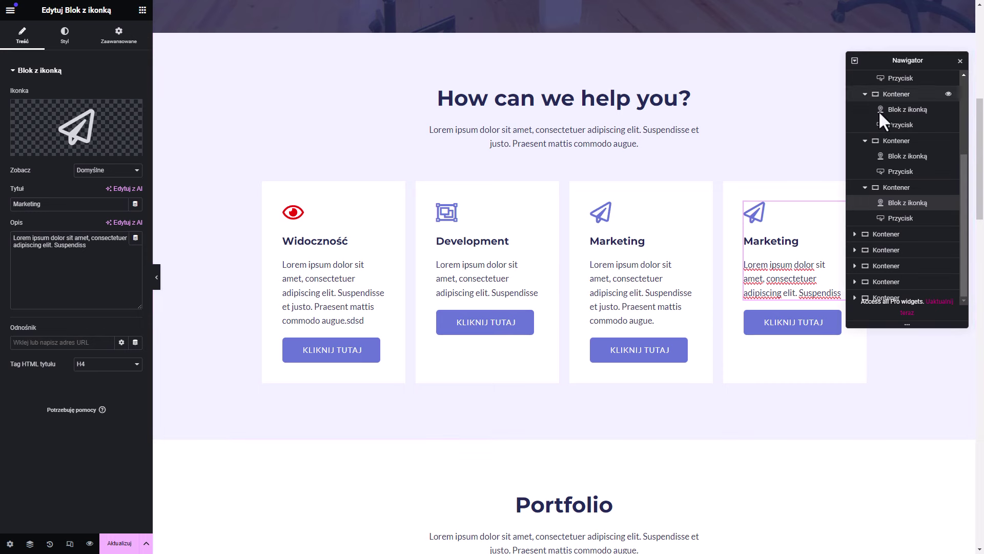
{"action": "key", "text": "ctrl+i"}
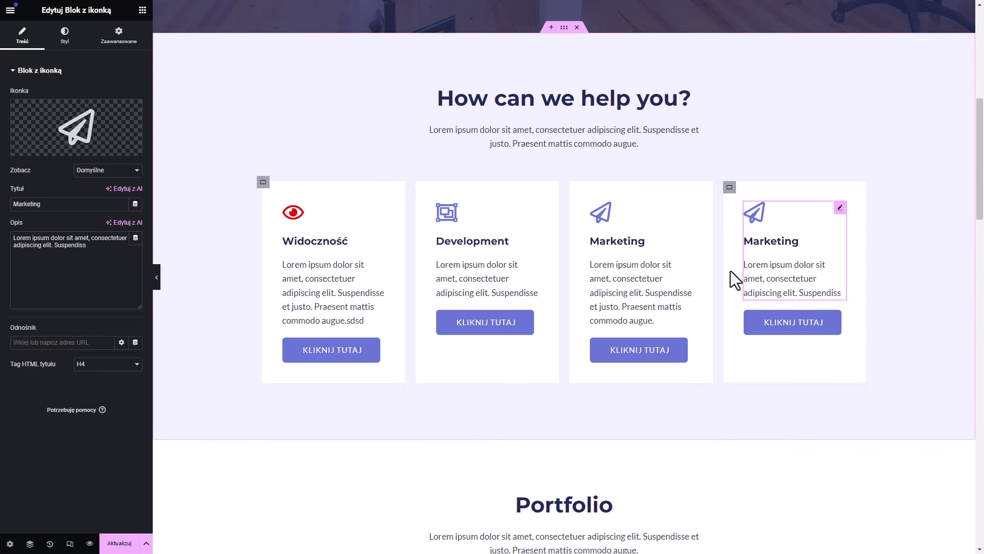
Step: Set Advanced > Size to Grow on the Development and fourth card icon boxes
{"action": "left_click", "coordinate": [501, 274]}
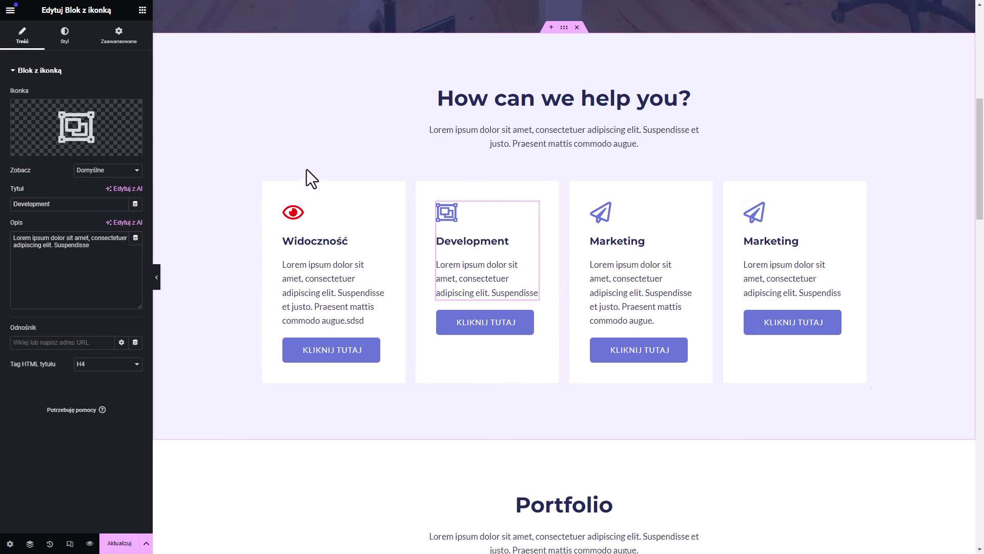
{"action": "left_click", "coordinate": [123, 46]}
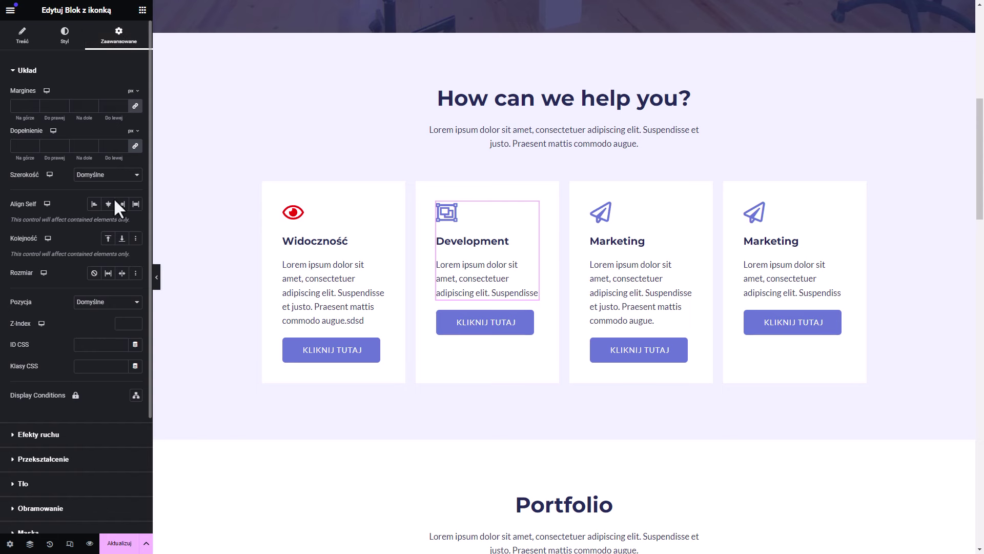
{"action": "left_click", "coordinate": [108, 272]}
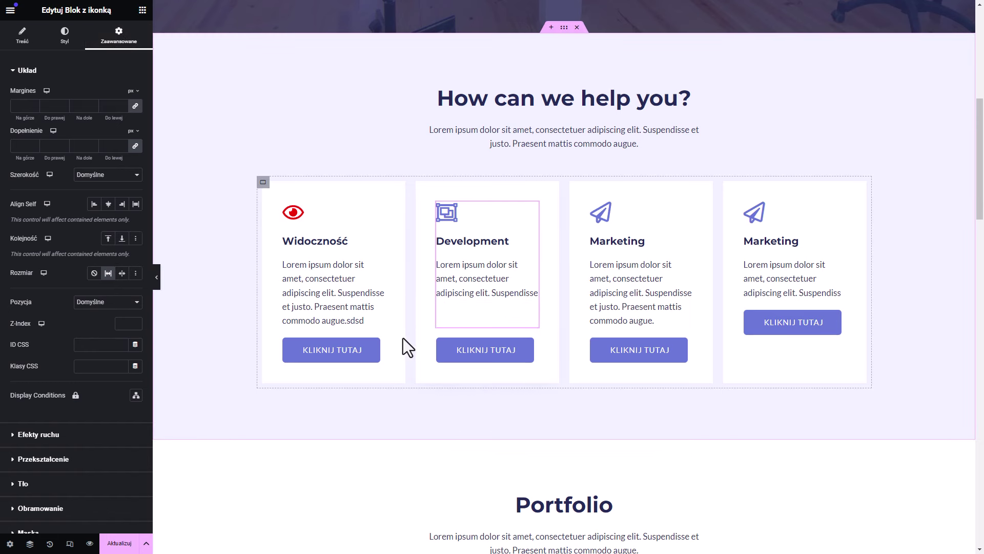
{"action": "left_click", "coordinate": [783, 297]}
{"action": "left_click", "coordinate": [119, 41]}
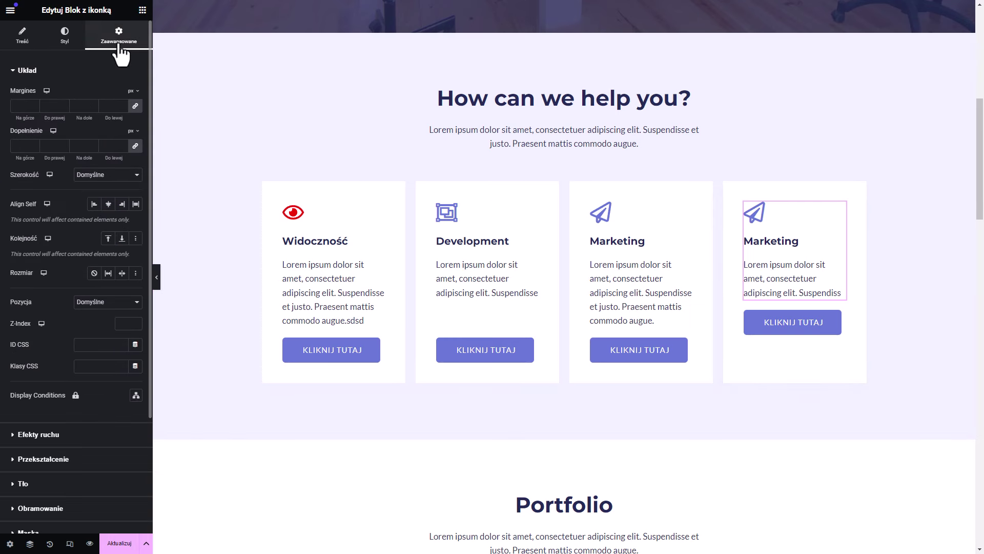
{"action": "left_click", "coordinate": [108, 274]}
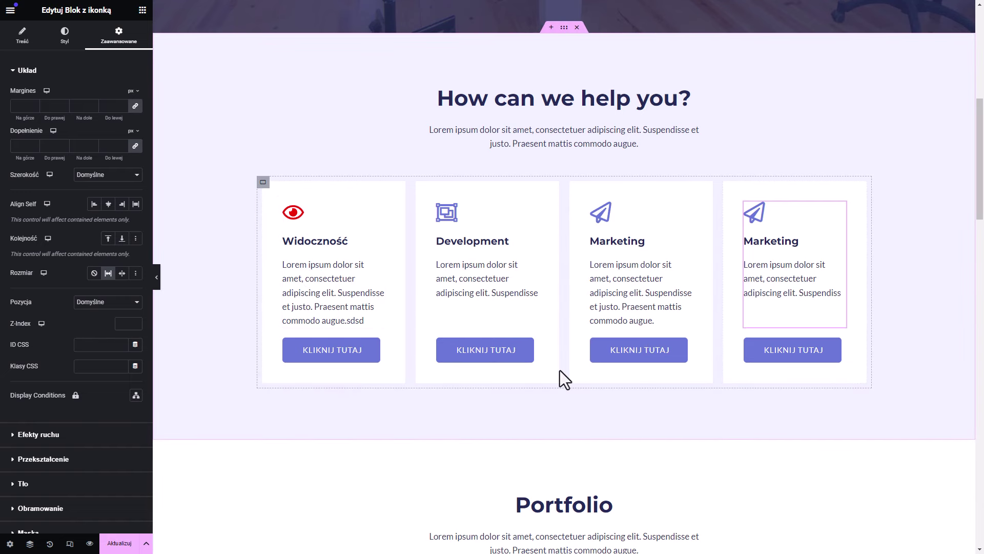
{"action": "scroll", "coordinate": [560, 370], "scroll_direction": "down", "scroll_amount": 6}
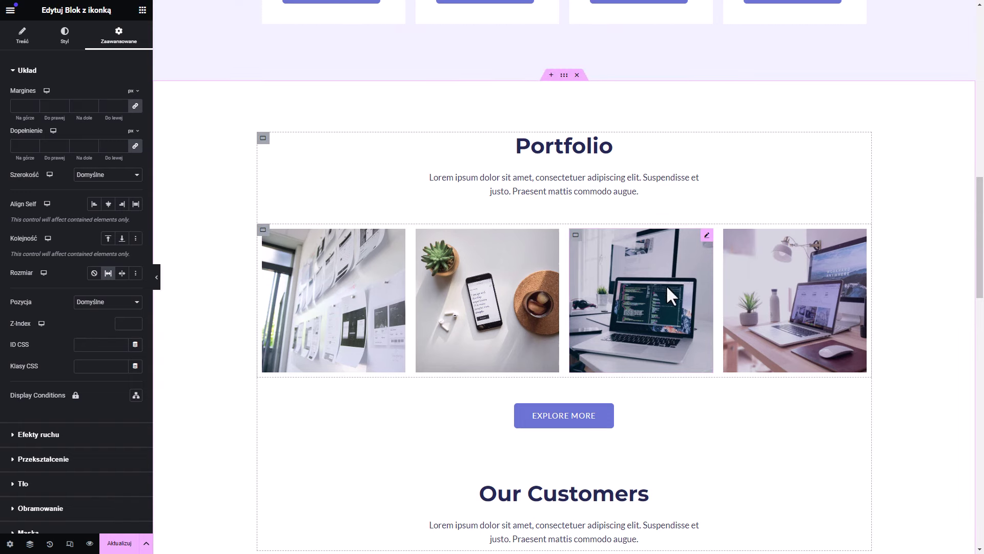
Step: Search widgets for 'gal' and drop a Galeria podstawowa widget below the EXPLORE MORE button
{"action": "scroll", "coordinate": [823, 279], "scroll_direction": "down", "scroll_amount": 1}
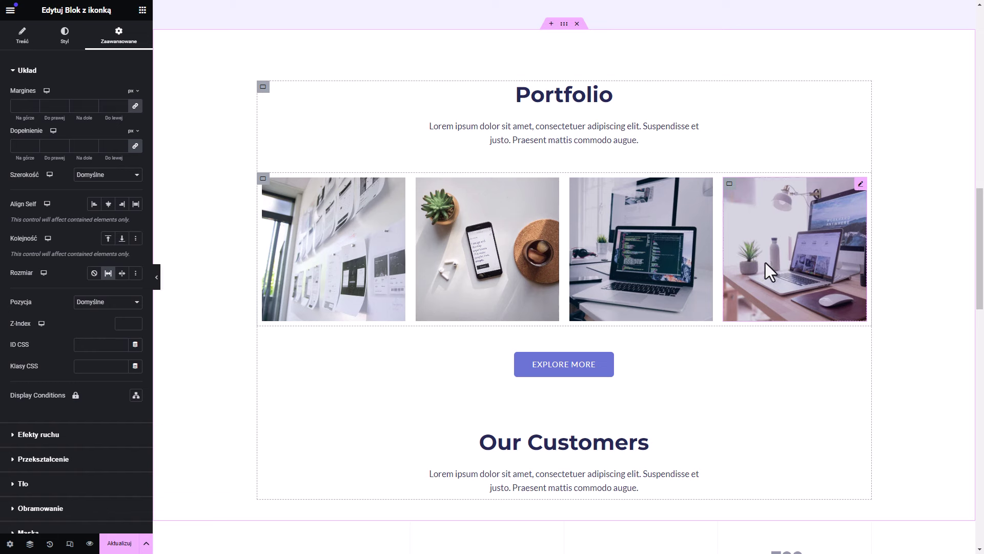
{"action": "left_click", "coordinate": [462, 262]}
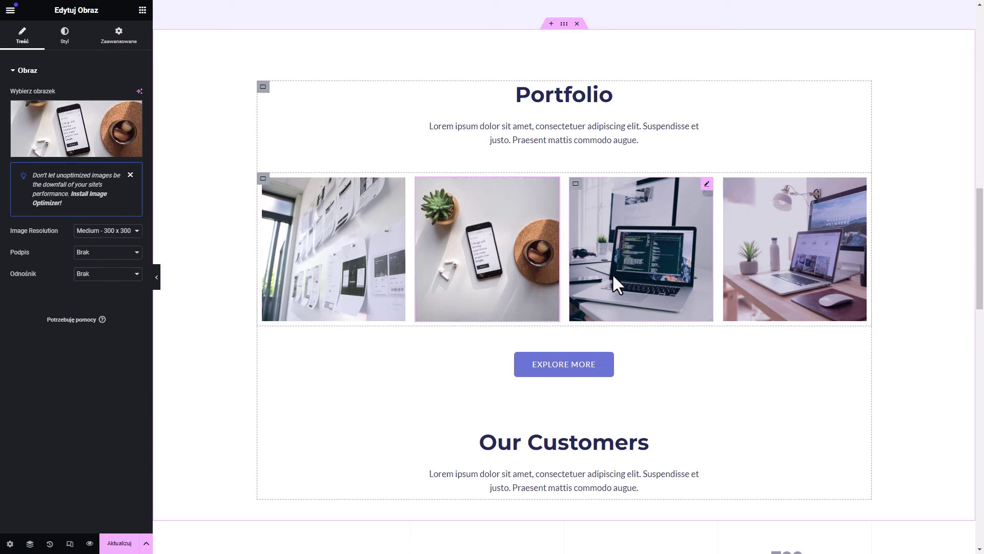
{"action": "left_click", "coordinate": [780, 278]}
{"action": "left_click", "coordinate": [143, 11]}
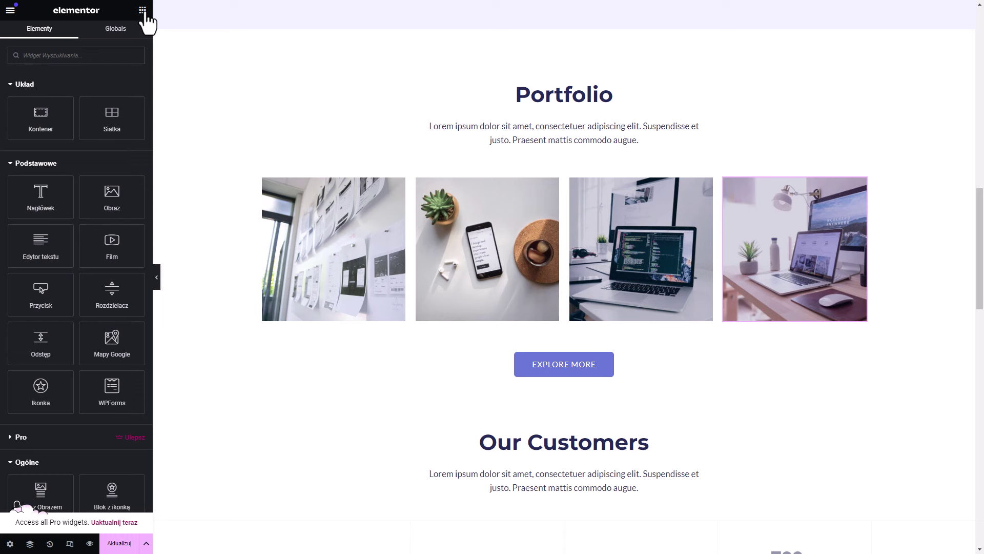
{"action": "type", "text": "gal"}
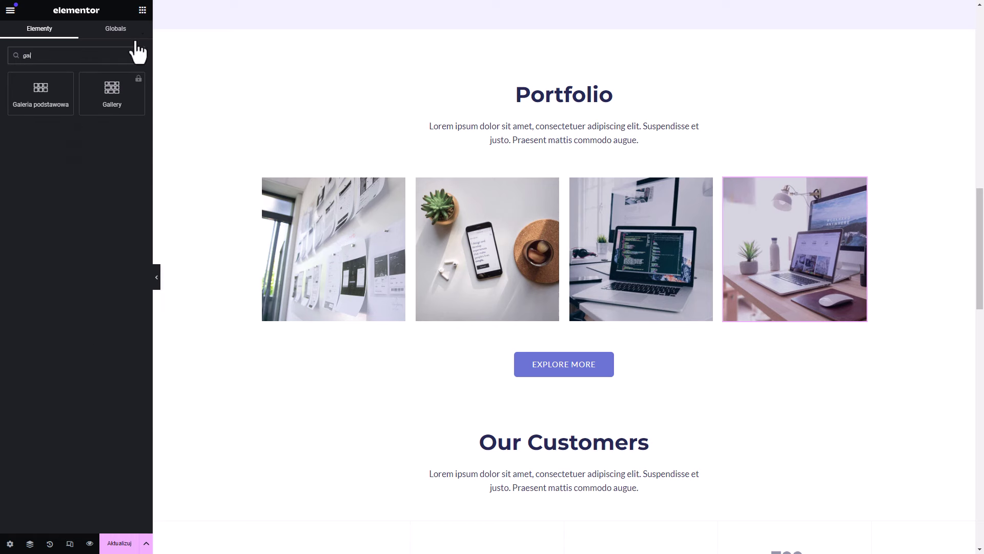
{"action": "left_click_drag", "start_coordinate": [39, 97], "coordinate": [575, 331]}
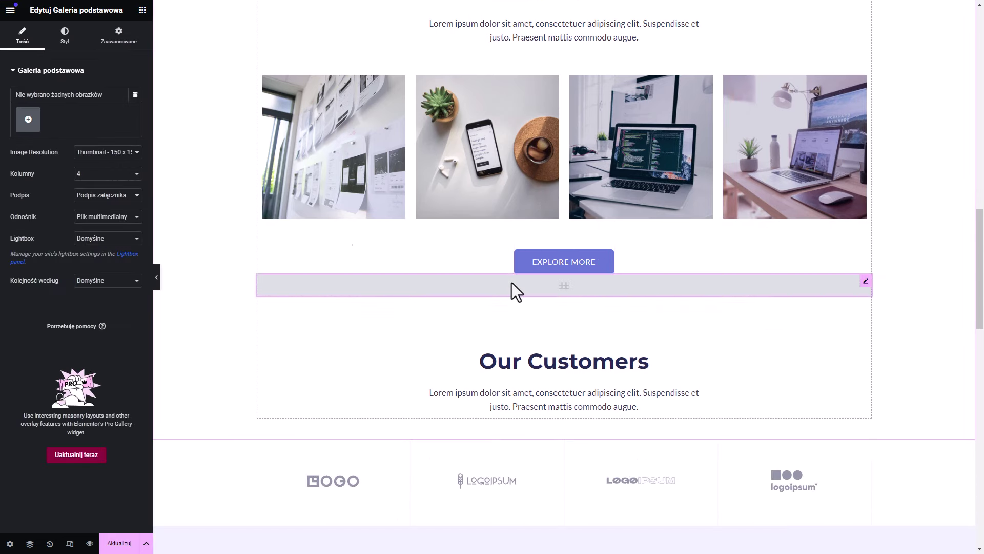
Step: Create and insert a gallery of six library photos: laptops, desk, phone with plant, office wall, two people at a table
{"action": "left_click", "coordinate": [30, 125]}
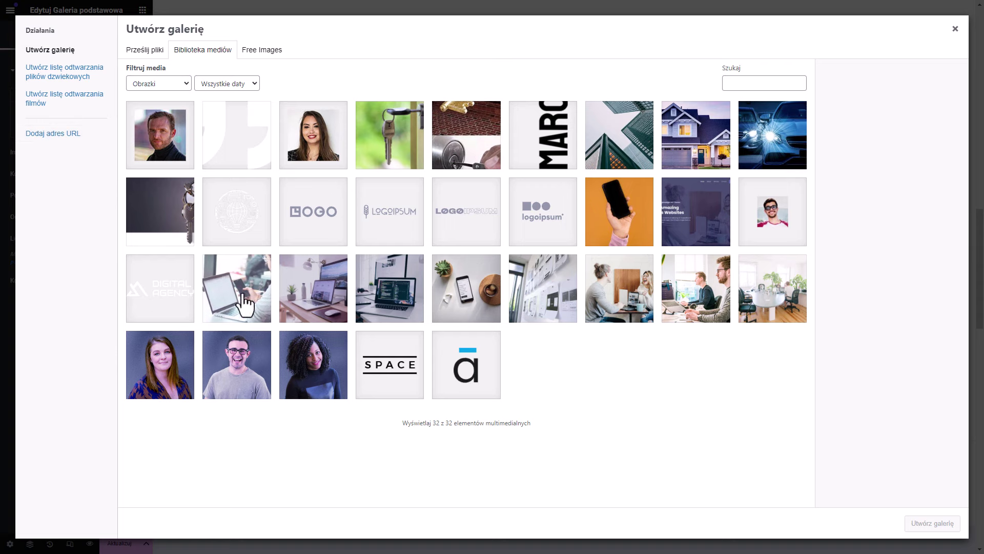
{"action": "left_click", "coordinate": [232, 297]}
{"action": "left_click", "coordinate": [328, 303]}
{"action": "left_click", "coordinate": [413, 307]}
{"action": "left_click", "coordinate": [494, 313]}
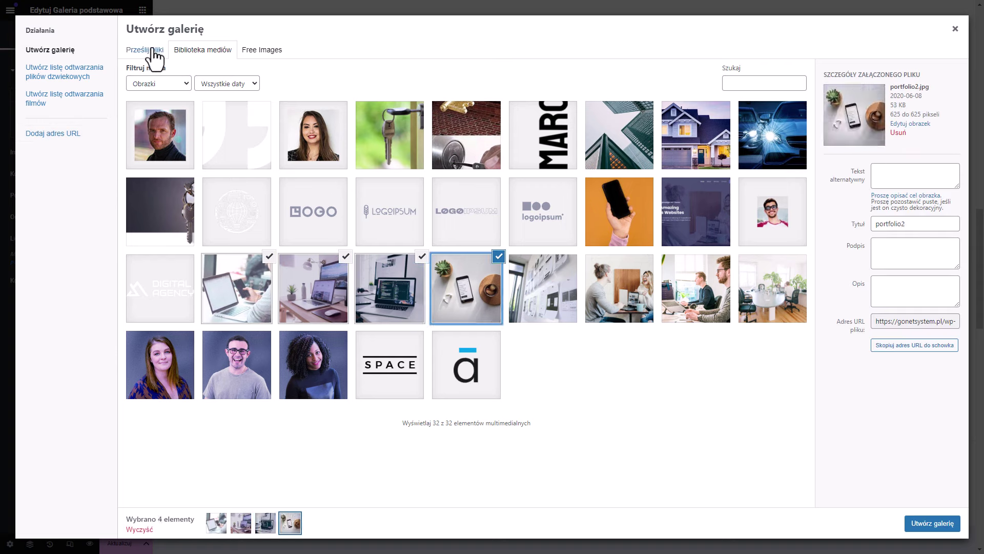
{"action": "left_click", "coordinate": [533, 297]}
{"action": "left_click", "coordinate": [618, 302]}
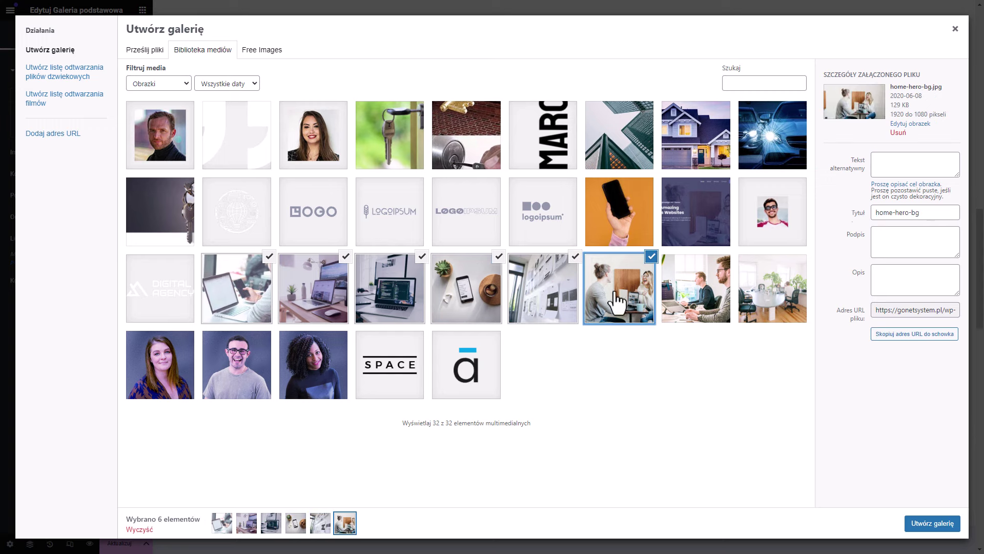
{"action": "left_click", "coordinate": [933, 523]}
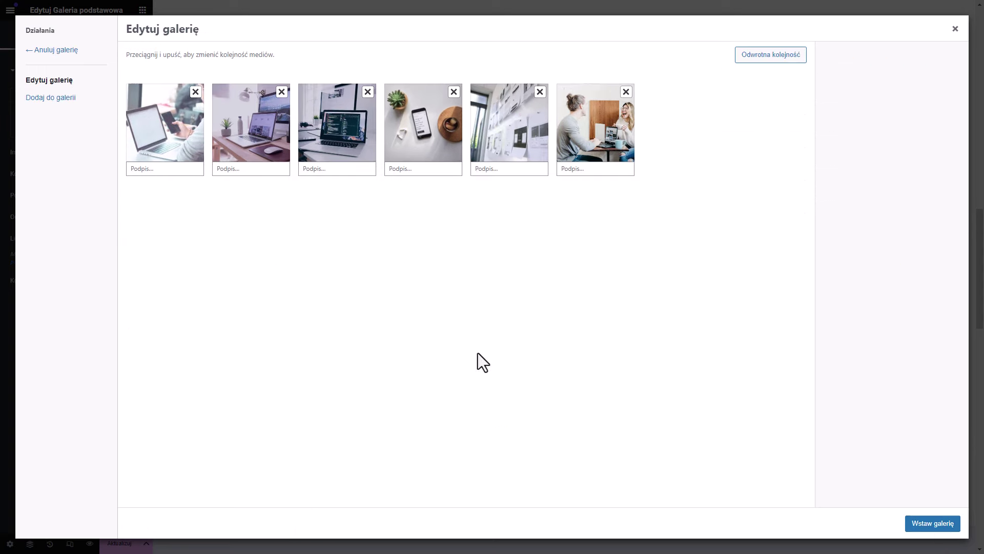
{"action": "left_click", "coordinate": [931, 523]}
{"action": "scroll", "coordinate": [512, 298], "scroll_direction": "down", "scroll_amount": 1}
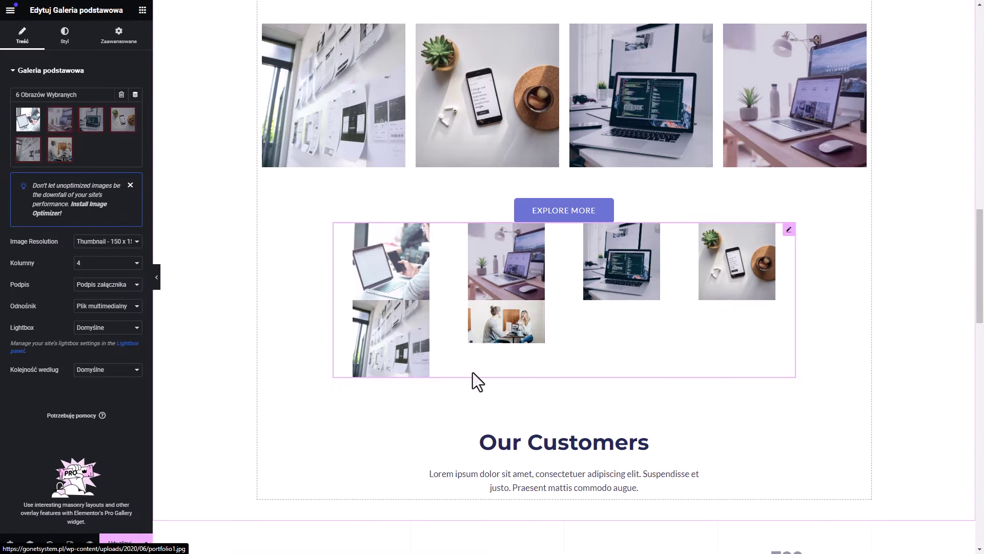
Step: Set the gallery's image resolution to Medium Large - 768 x 0 and Kolumny to 3
{"action": "left_click", "coordinate": [121, 244]}
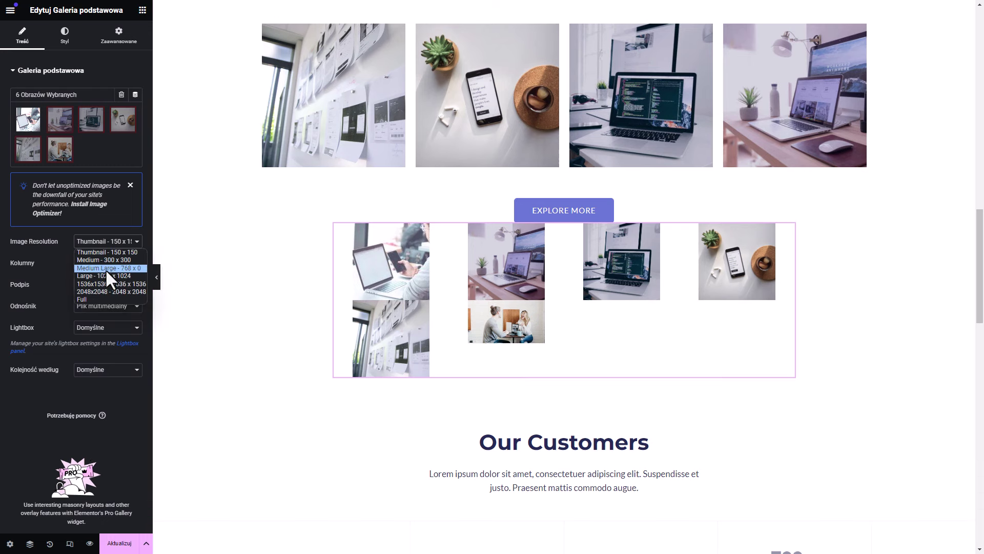
{"action": "left_click", "coordinate": [105, 268]}
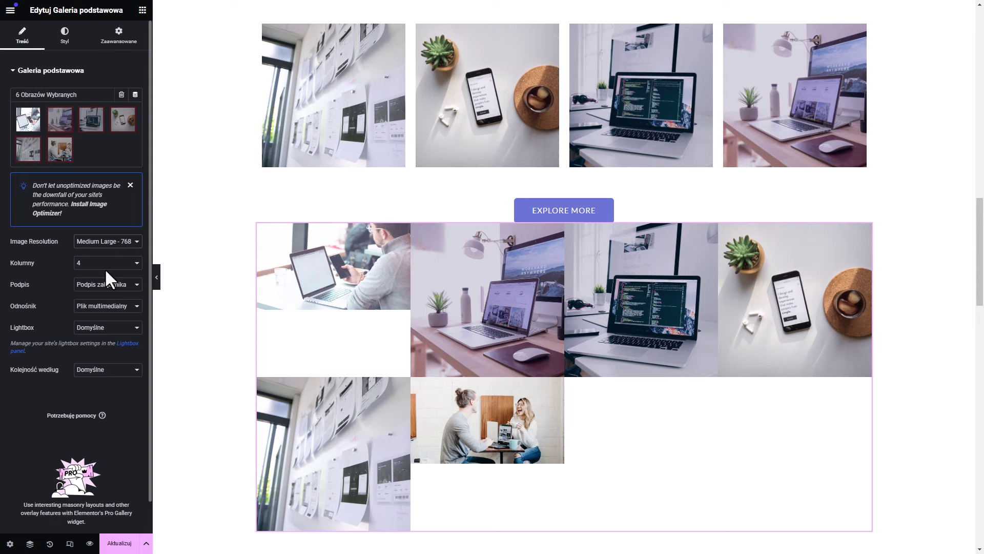
{"action": "left_click", "coordinate": [115, 268]}
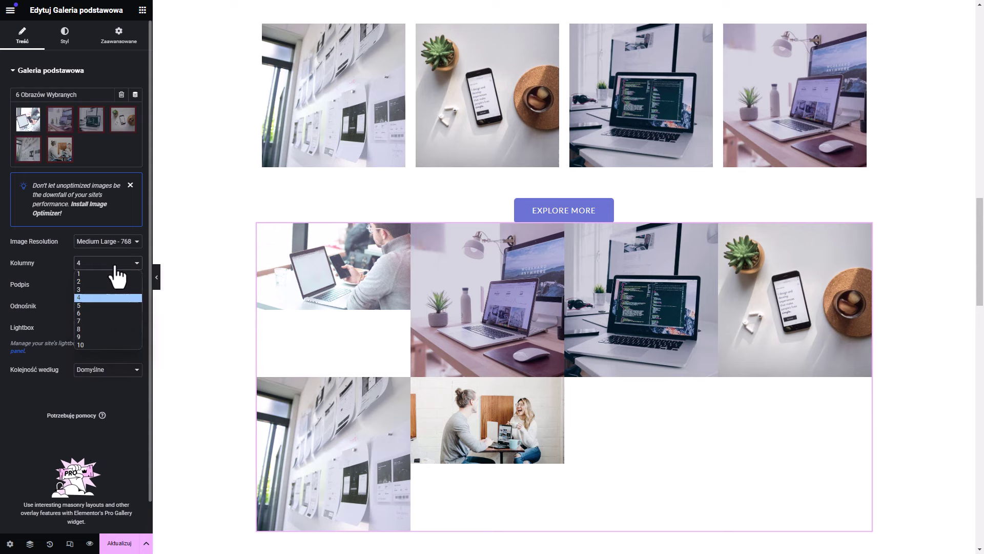
{"action": "left_click", "coordinate": [115, 286]}
{"action": "scroll", "coordinate": [644, 341], "scroll_direction": "down", "scroll_amount": 5}
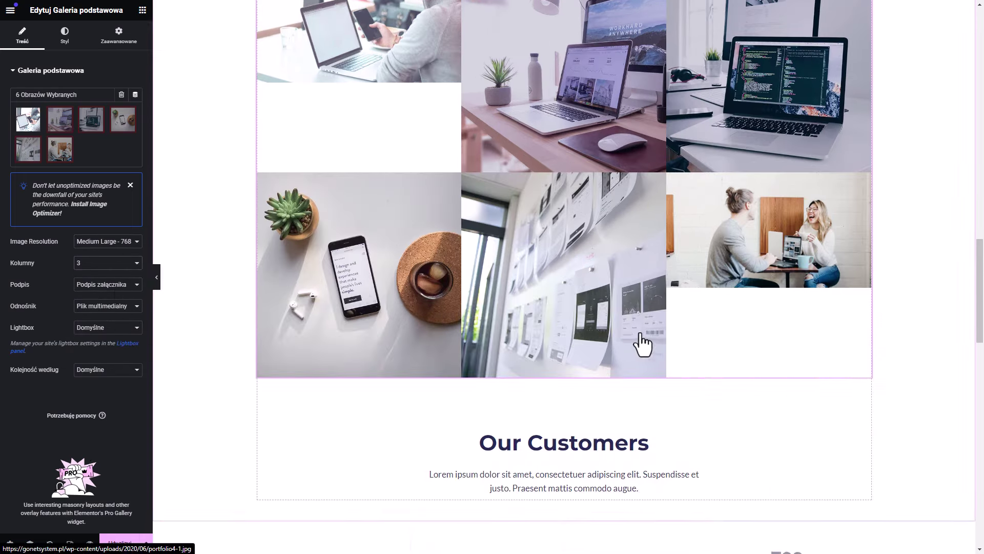
{"action": "scroll", "coordinate": [655, 335], "scroll_direction": "up", "scroll_amount": 2}
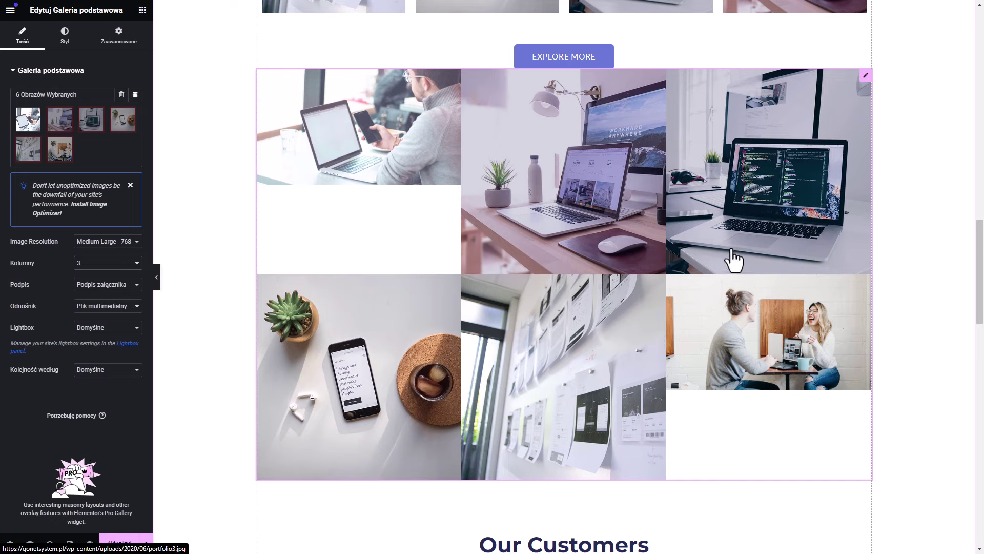
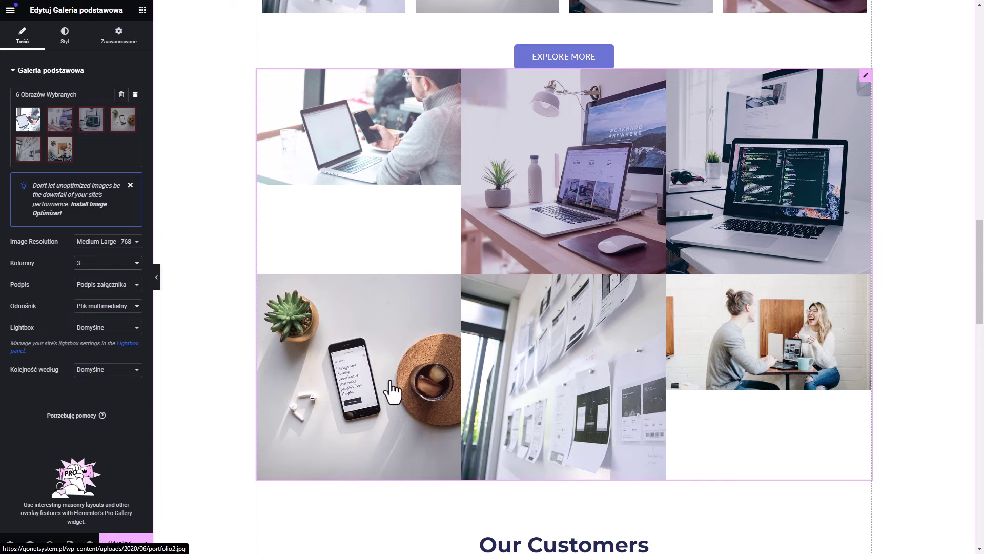
Step: In the gallery's Styl tab, set Odstęp to Własne with 20 px custom spacing
{"action": "left_click", "coordinate": [66, 37]}
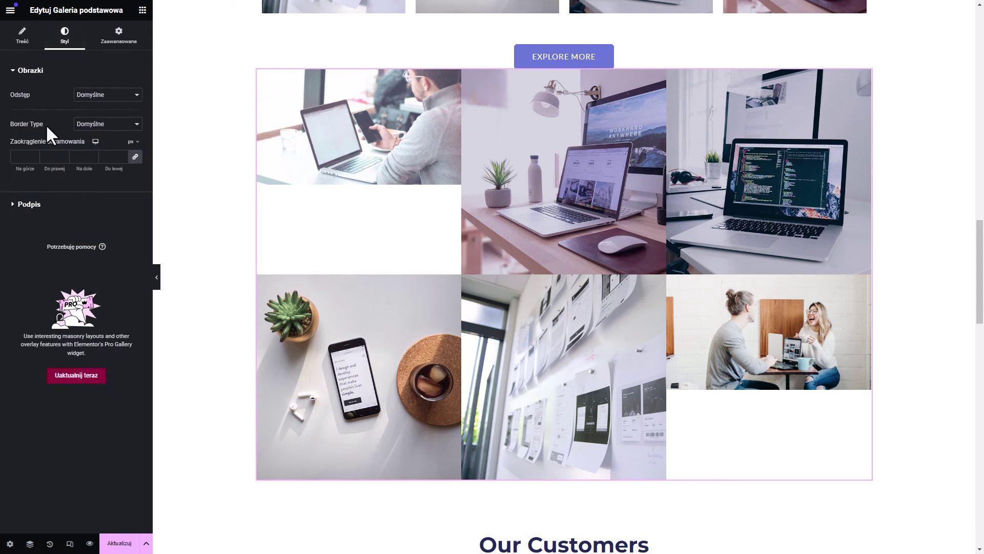
{"action": "left_click", "coordinate": [93, 96]}
{"action": "left_click", "coordinate": [97, 110]}
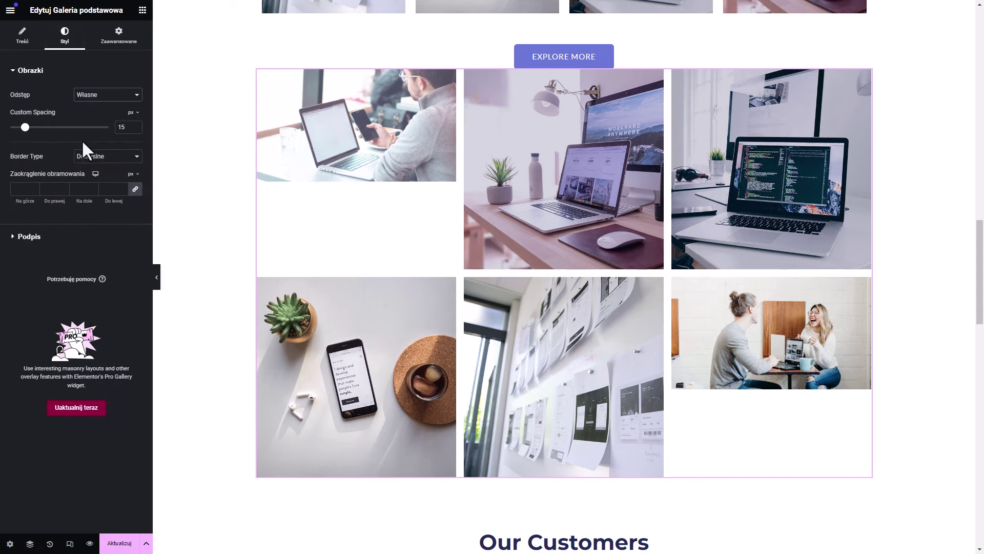
{"action": "mouse_move", "coordinate": [24, 127]}
{"action": "left_mouse_down"}
{"action": "mouse_move", "coordinate": [37, 130]}
{"action": "mouse_move", "coordinate": [28, 129]}
{"action": "left_mouse_up"}
Step: Preview the enlarged gallery images in the lightbox, step through three, then close it
{"action": "left_click", "coordinate": [589, 171]}
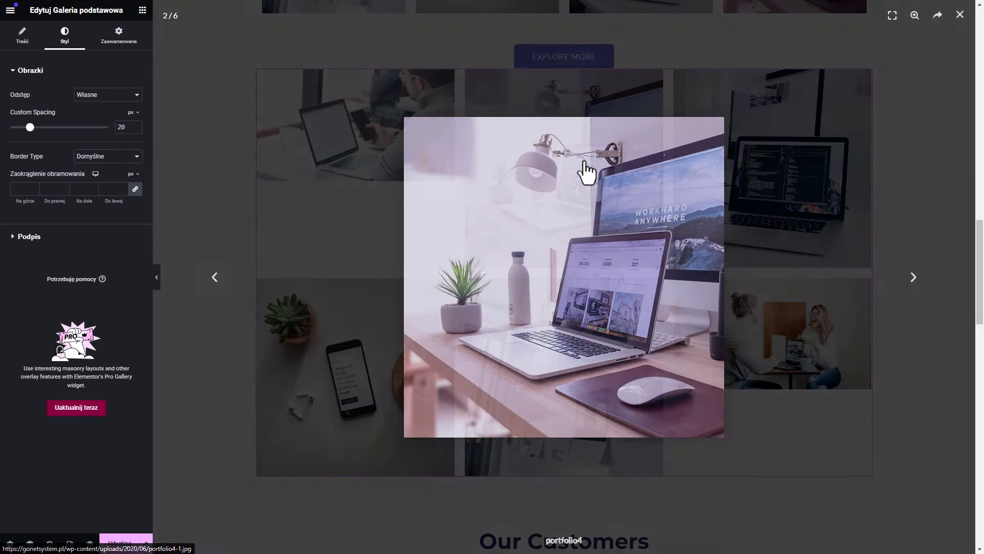
{"action": "left_click", "coordinate": [912, 279]}
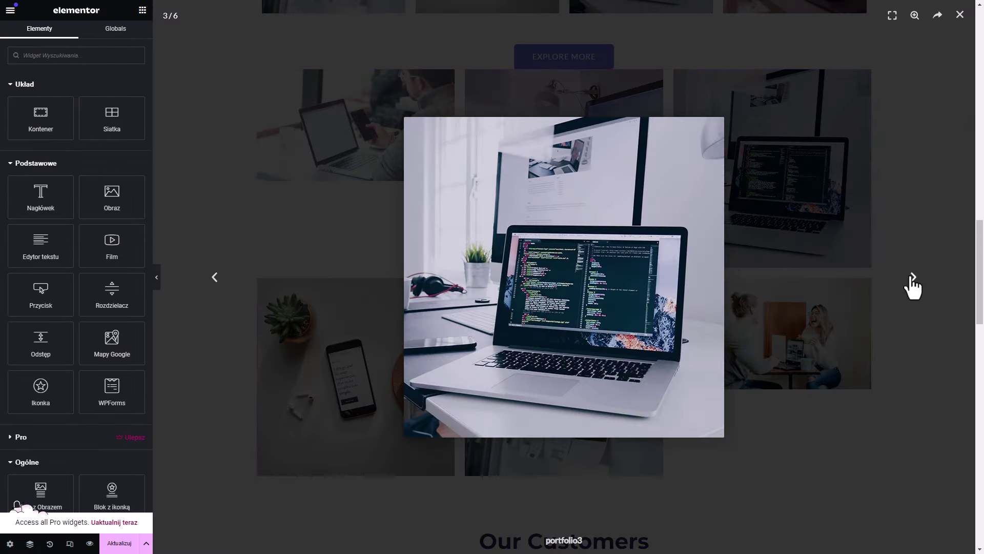
{"action": "left_click", "coordinate": [913, 280]}
{"action": "left_click", "coordinate": [912, 279]}
{"action": "left_click", "coordinate": [853, 472]}
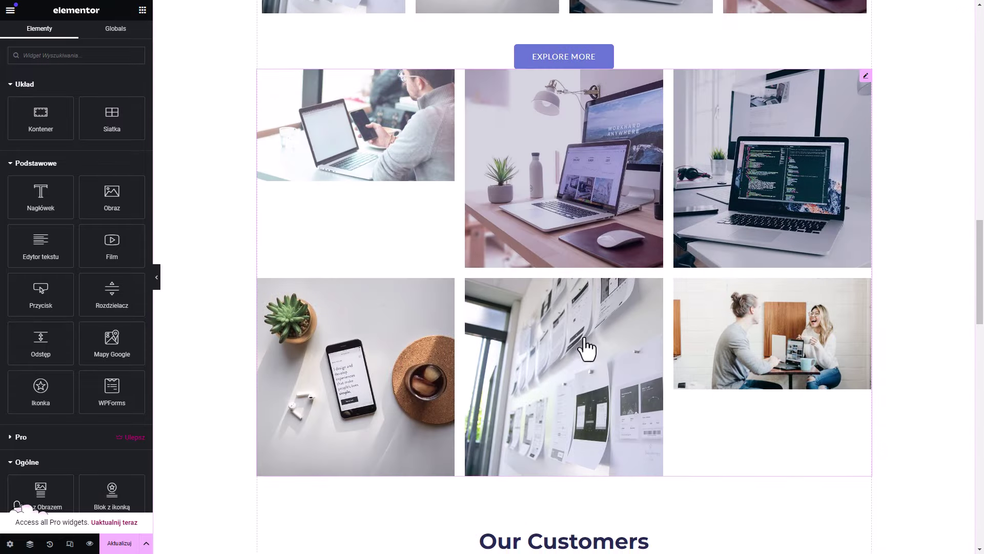
Step: Duplicate the John Doe testimonial with Powiel
{"action": "scroll", "coordinate": [604, 406], "scroll_direction": "up", "scroll_amount": 6}
{"action": "scroll", "coordinate": [605, 410], "scroll_direction": "down", "scroll_amount": 7}
{"action": "scroll", "coordinate": [593, 216], "scroll_direction": "down", "scroll_amount": 7}
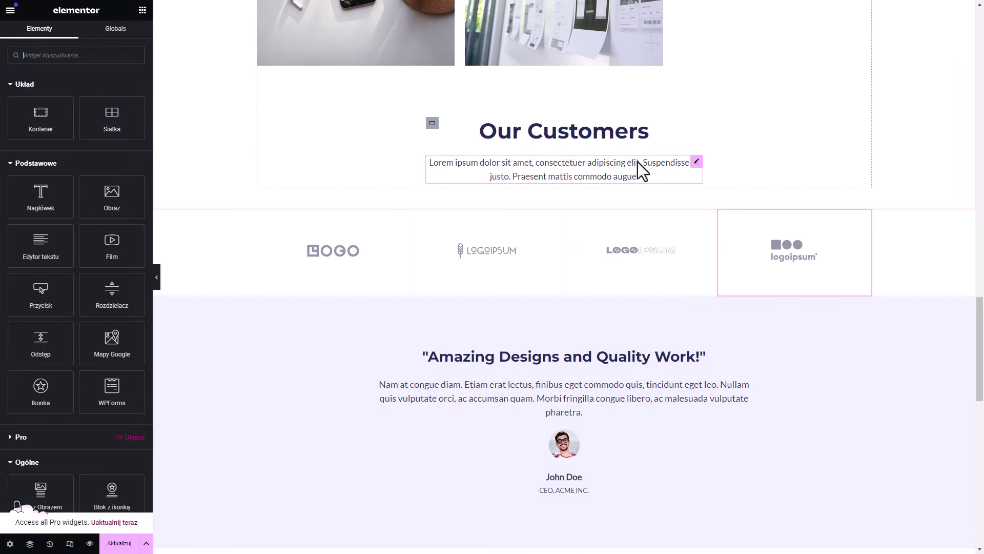
{"action": "scroll", "coordinate": [757, 203], "scroll_direction": "down", "scroll_amount": 1}
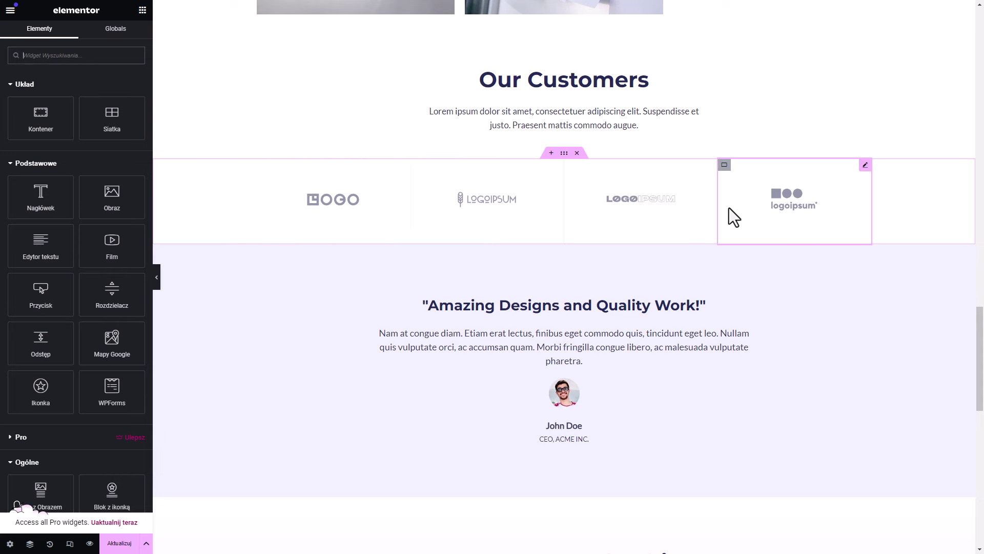
{"action": "scroll", "coordinate": [759, 212], "scroll_direction": "down", "scroll_amount": 4}
{"action": "scroll", "coordinate": [482, 142], "scroll_direction": "up", "scroll_amount": 2}
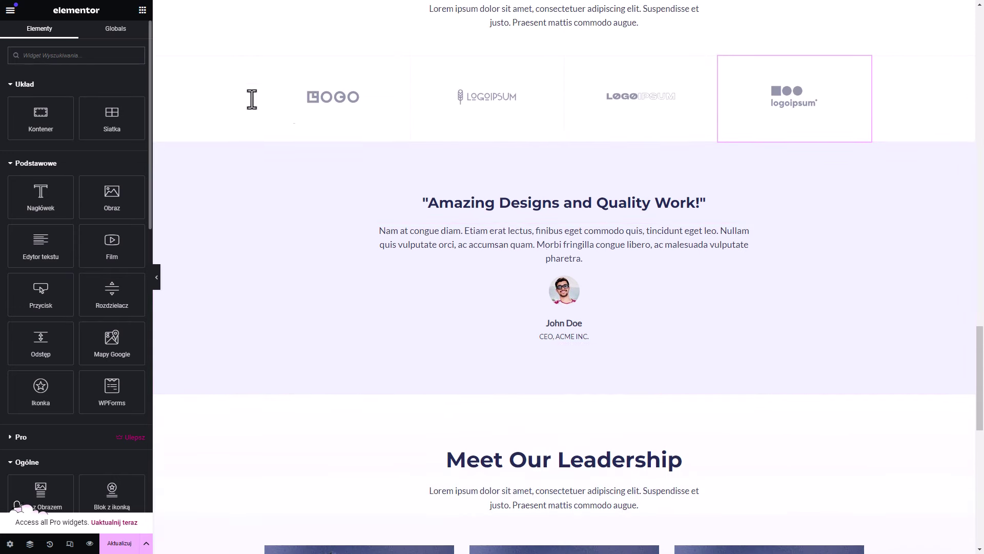
{"action": "scroll", "coordinate": [494, 352], "scroll_direction": "down", "scroll_amount": 1}
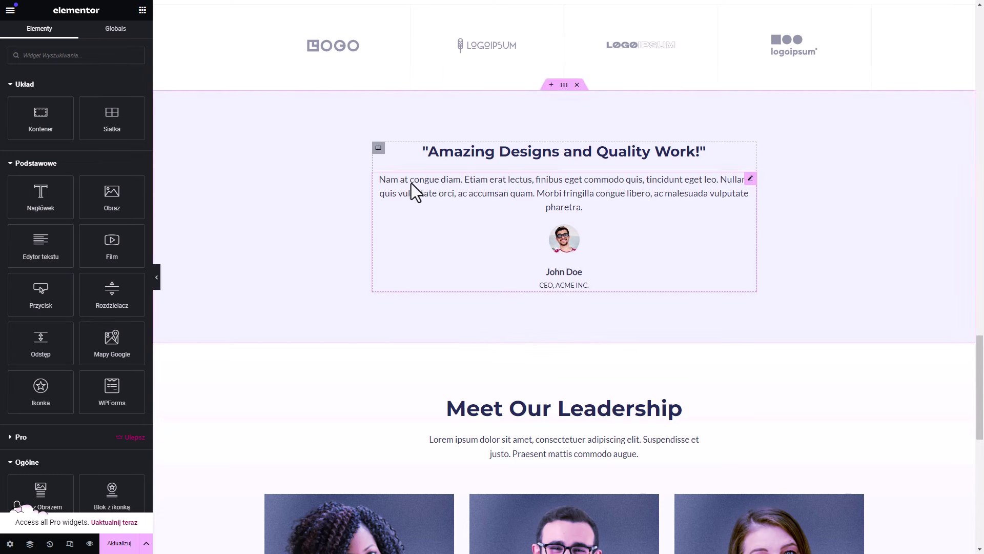
{"action": "right_click", "coordinate": [542, 202]}
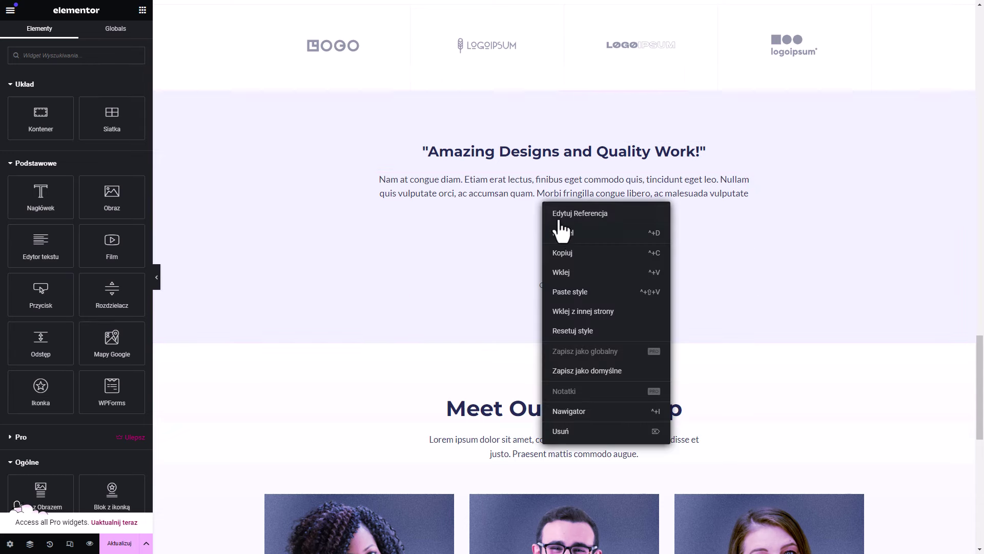
{"action": "left_click", "coordinate": [569, 235]}
Step: Duplicate the copied testimonial again so three identical testimonials are stacked
{"action": "right_click", "coordinate": [568, 223]}
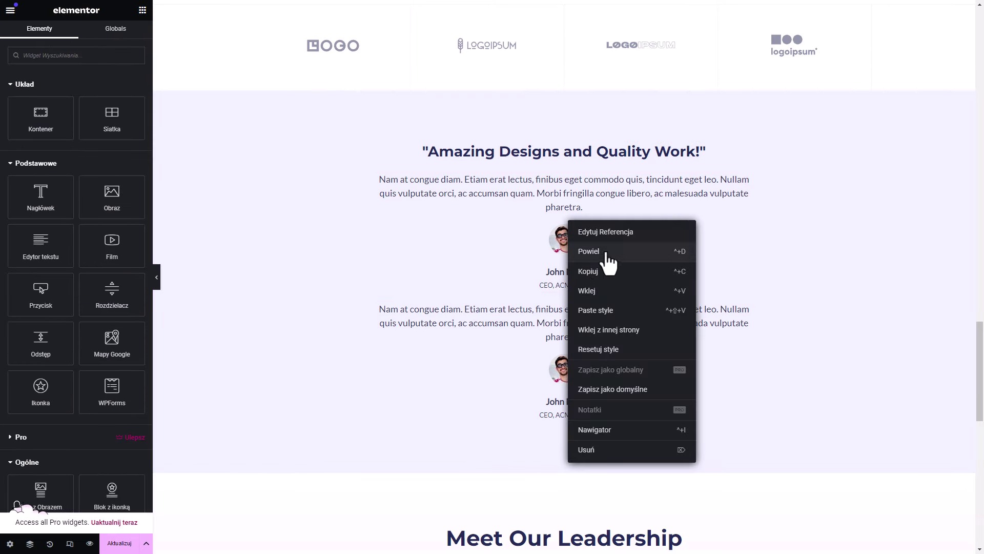
{"action": "left_click", "coordinate": [523, 313]}
{"action": "scroll", "coordinate": [527, 205], "scroll_direction": "down", "scroll_amount": 2}
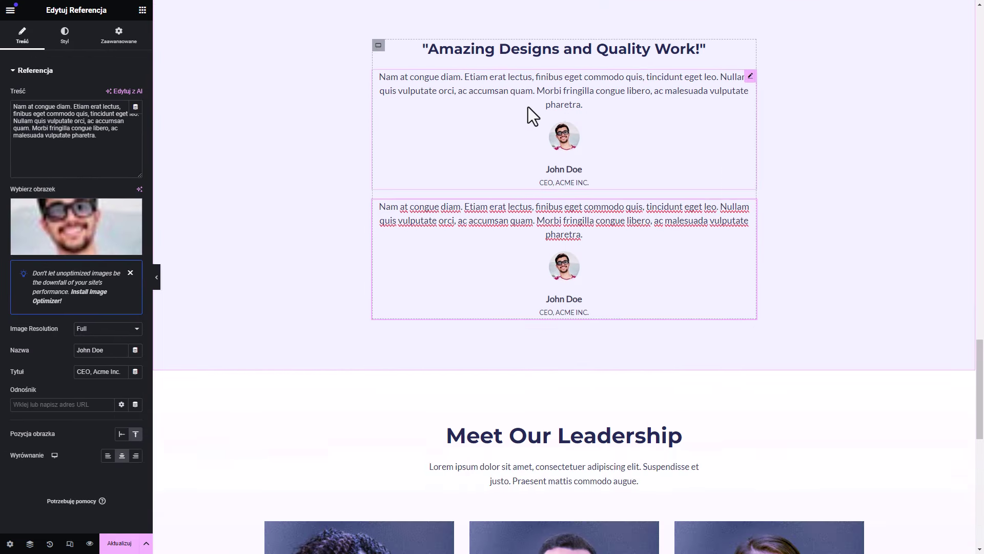
{"action": "right_click", "coordinate": [567, 232]}
{"action": "left_click", "coordinate": [622, 266]}
{"action": "scroll", "coordinate": [561, 297], "scroll_direction": "up", "scroll_amount": 2}
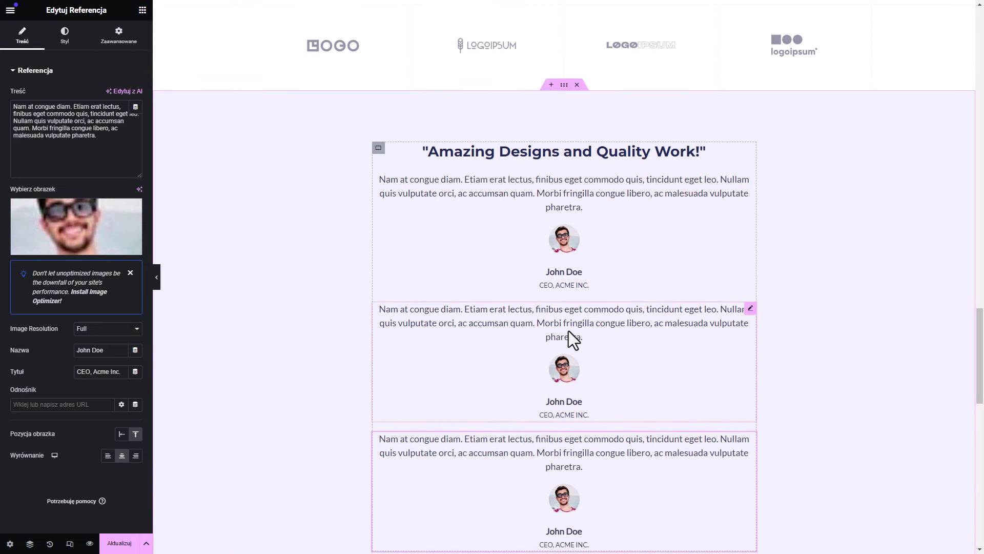
{"action": "scroll", "coordinate": [565, 319], "scroll_direction": "down", "scroll_amount": 4}
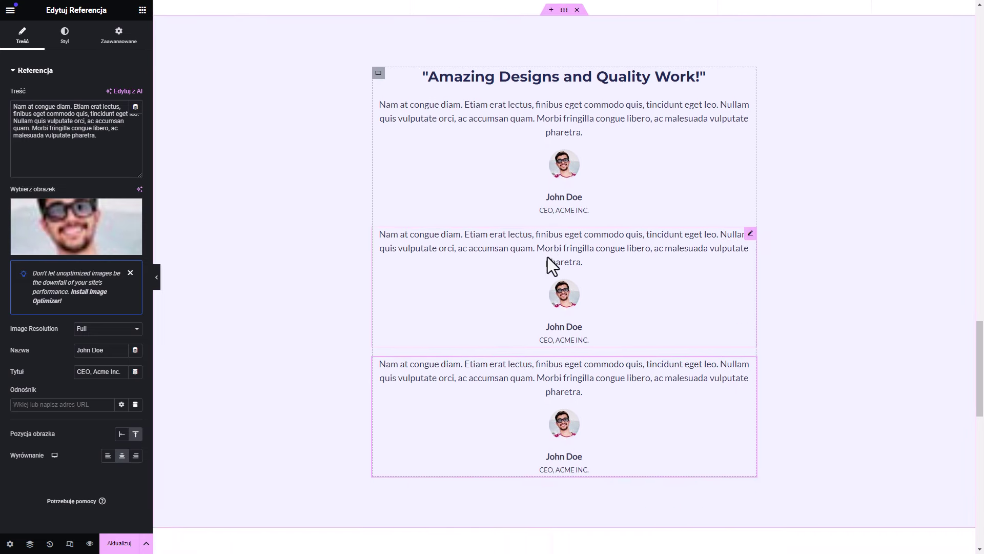
Step: Insert a new Flexbox section with a two-column structure below the testimonials
{"action": "left_click", "coordinate": [551, 391]}
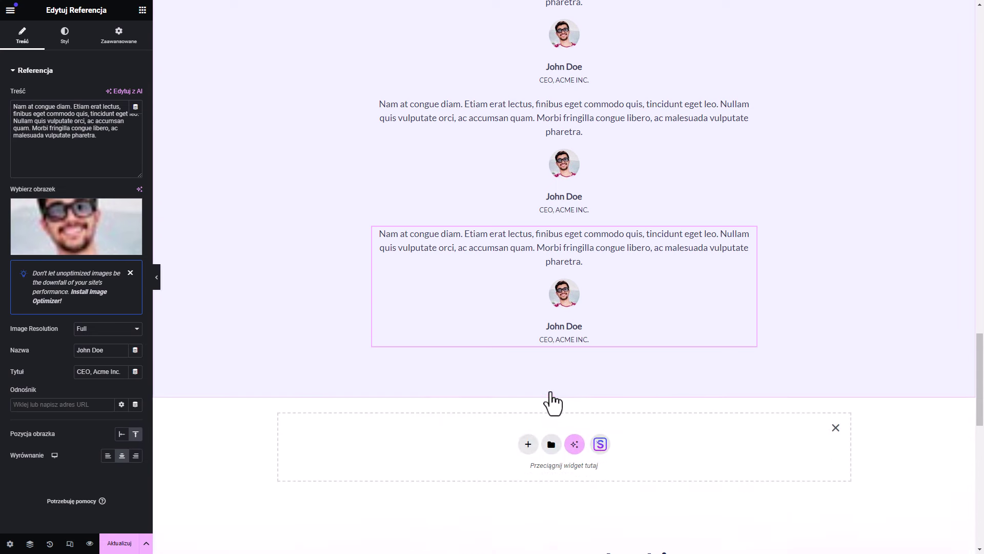
{"action": "left_click", "coordinate": [528, 445]}
{"action": "scroll", "coordinate": [587, 361], "scroll_direction": "down", "scroll_amount": 2}
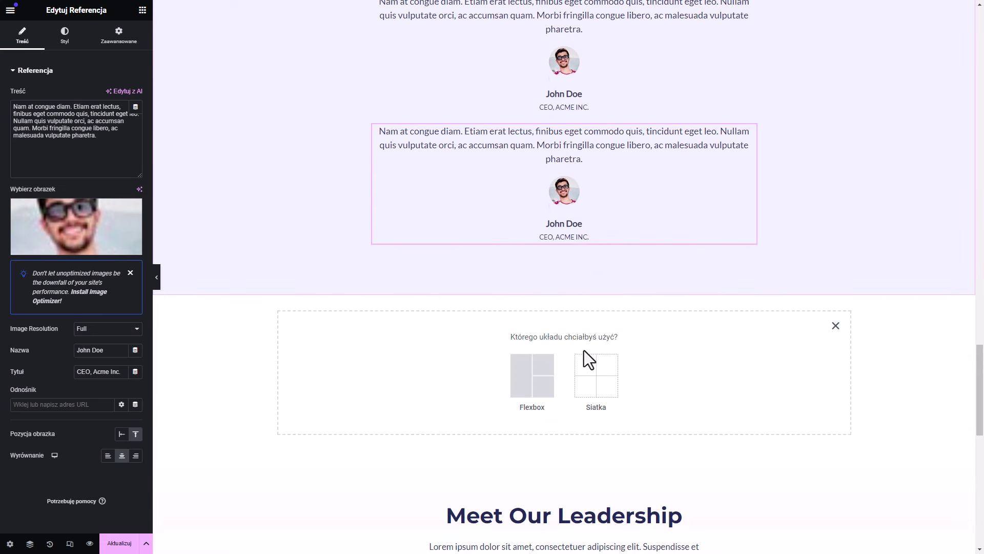
{"action": "left_click", "coordinate": [539, 375]}
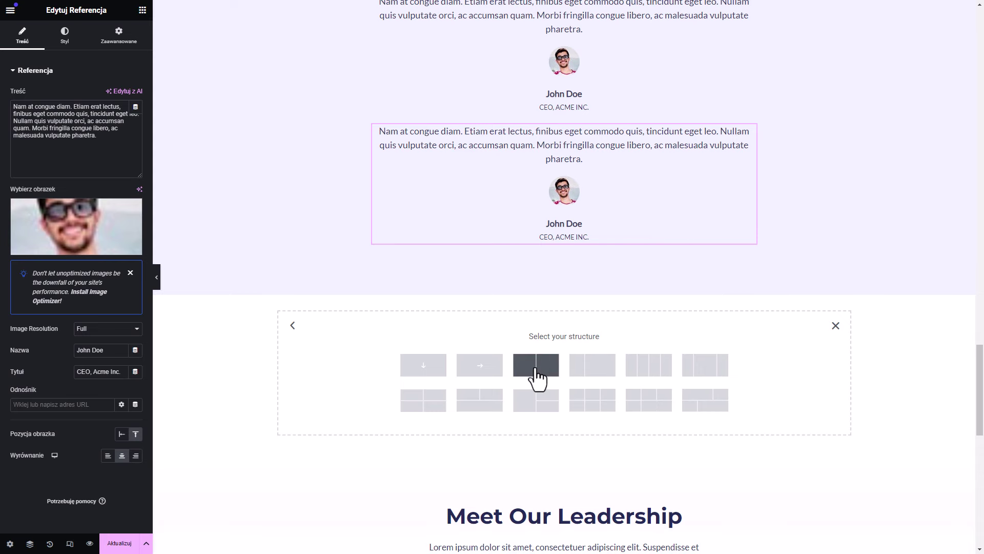
{"action": "left_click", "coordinate": [536, 365]}
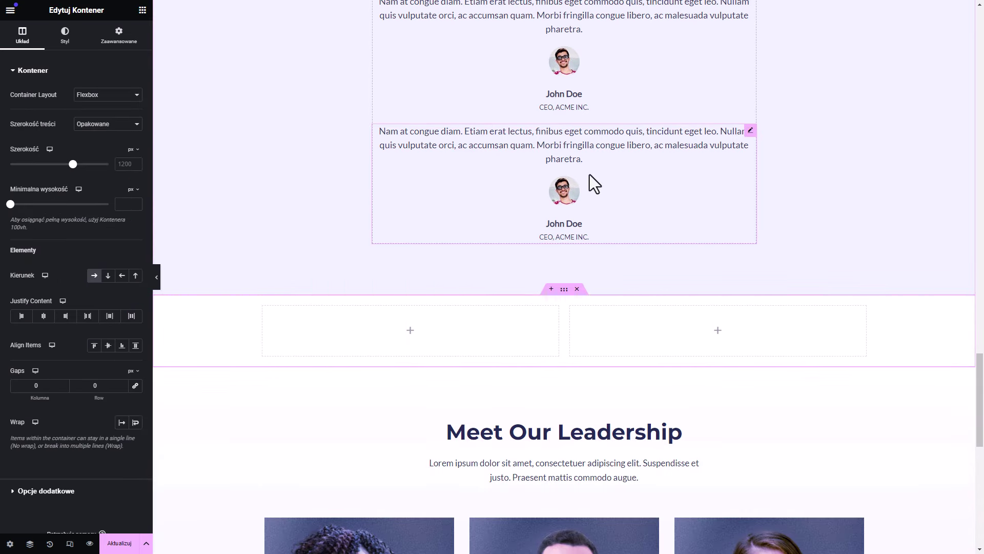
Step: Move one testimonial into each of the new row's two columns
{"action": "left_click_drag", "start_coordinate": [590, 179], "coordinate": [444, 326]}
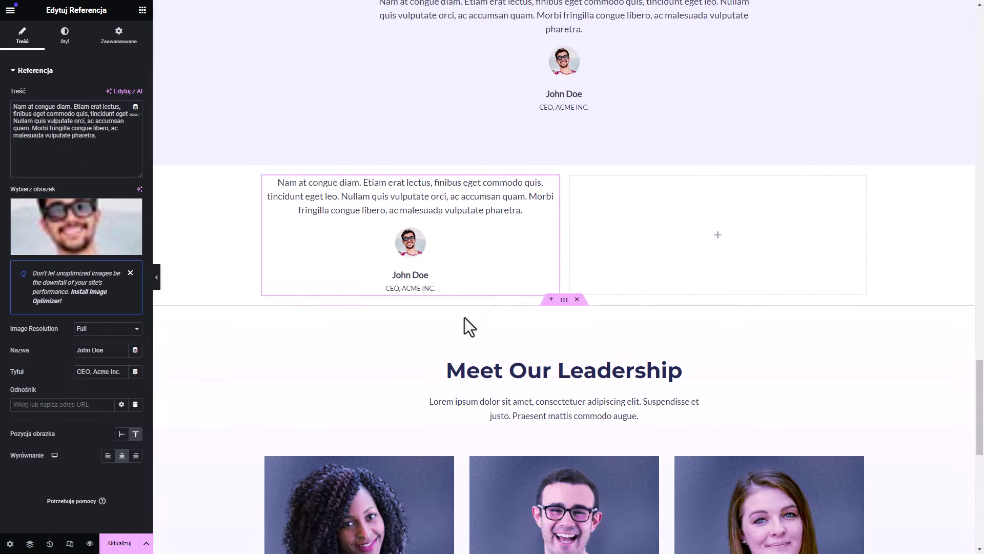
{"action": "scroll", "coordinate": [513, 257], "scroll_direction": "up", "scroll_amount": 2}
{"action": "left_click_drag", "start_coordinate": [556, 171], "coordinate": [678, 343]}
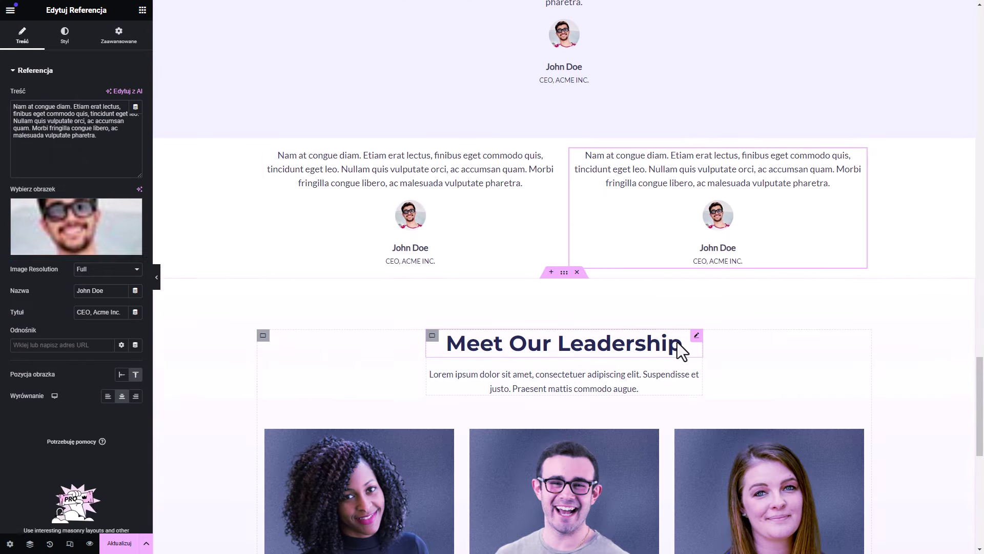
{"action": "scroll", "coordinate": [616, 307], "scroll_direction": "up", "scroll_amount": 2}
{"action": "scroll", "coordinate": [594, 291], "scroll_direction": "up", "scroll_amount": 1}
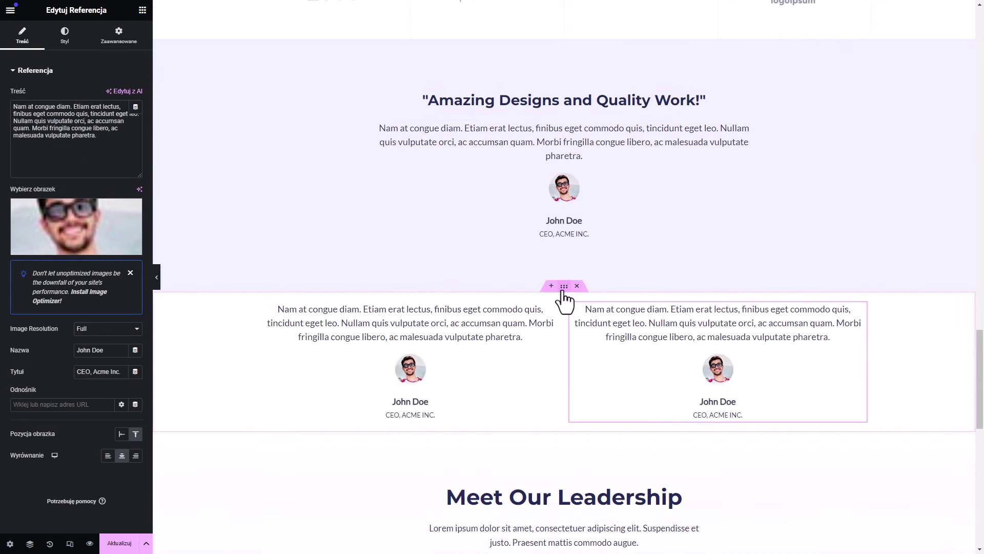
Step: Duplicate the two-column testimonial row with Powiel to repeat it underneath
{"action": "right_click", "coordinate": [564, 298]}
{"action": "left_click", "coordinate": [577, 302]}
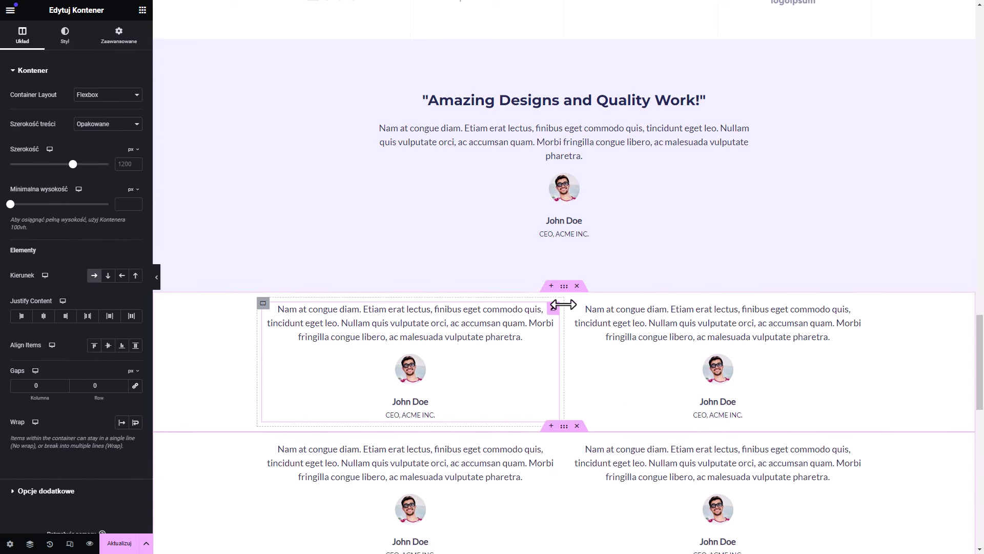
{"action": "left_click", "coordinate": [380, 256]}
{"action": "scroll", "coordinate": [411, 261], "scroll_direction": "down", "scroll_amount": 2}
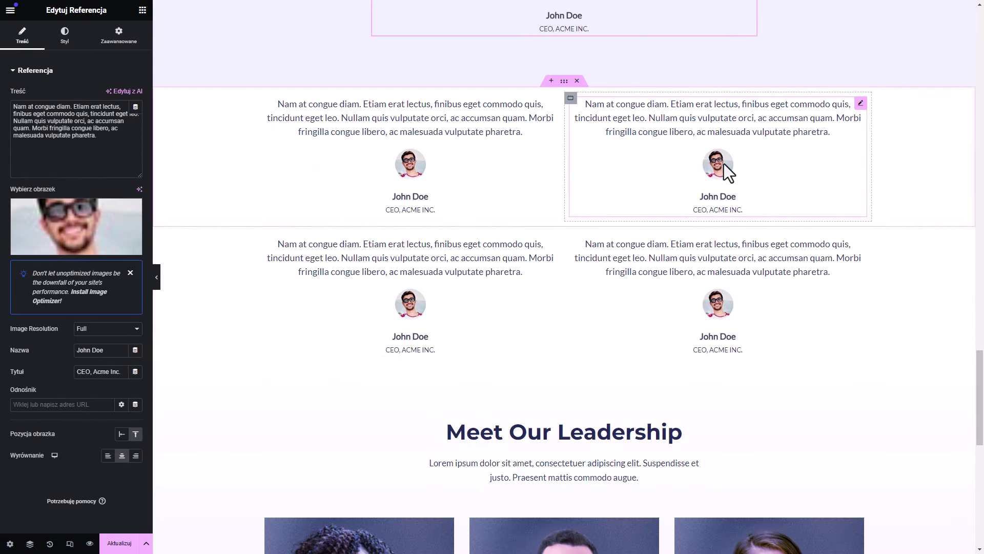
{"action": "scroll", "coordinate": [588, 287], "scroll_direction": "up", "scroll_amount": 2}
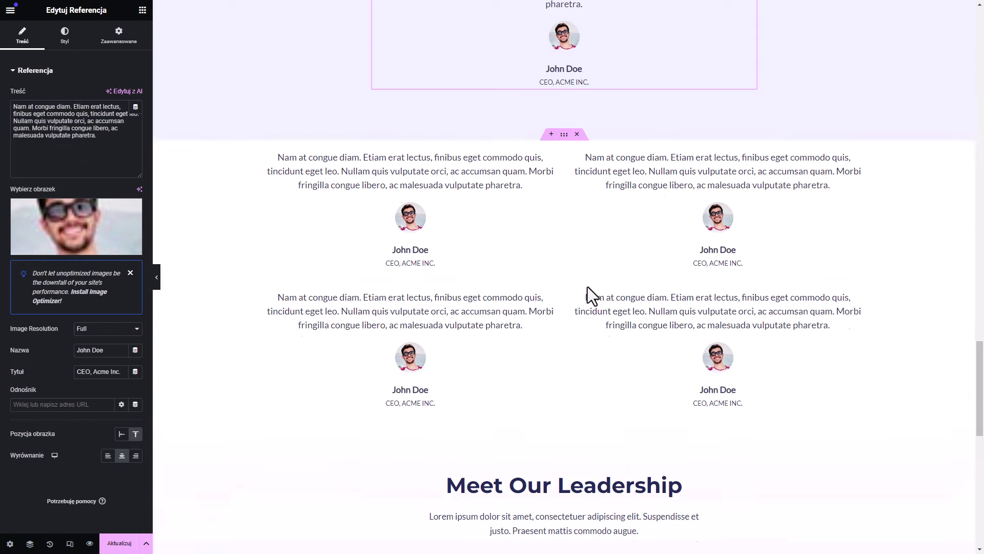
{"action": "scroll", "coordinate": [585, 161], "scroll_direction": "up", "scroll_amount": 3}
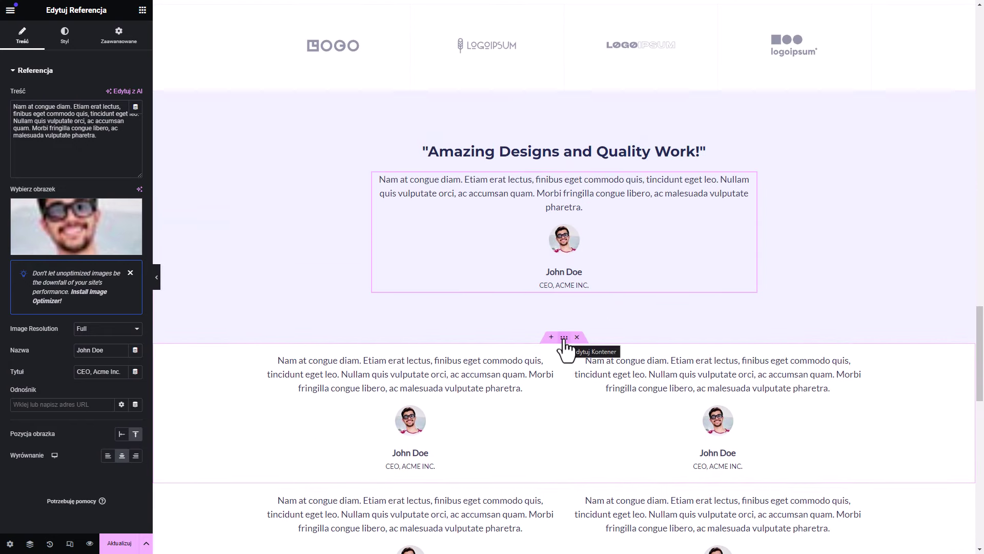
Step: Give the lower row's container a classic colour background, trying red #E70000
{"action": "left_click", "coordinate": [565, 339]}
{"action": "left_click", "coordinate": [60, 41]}
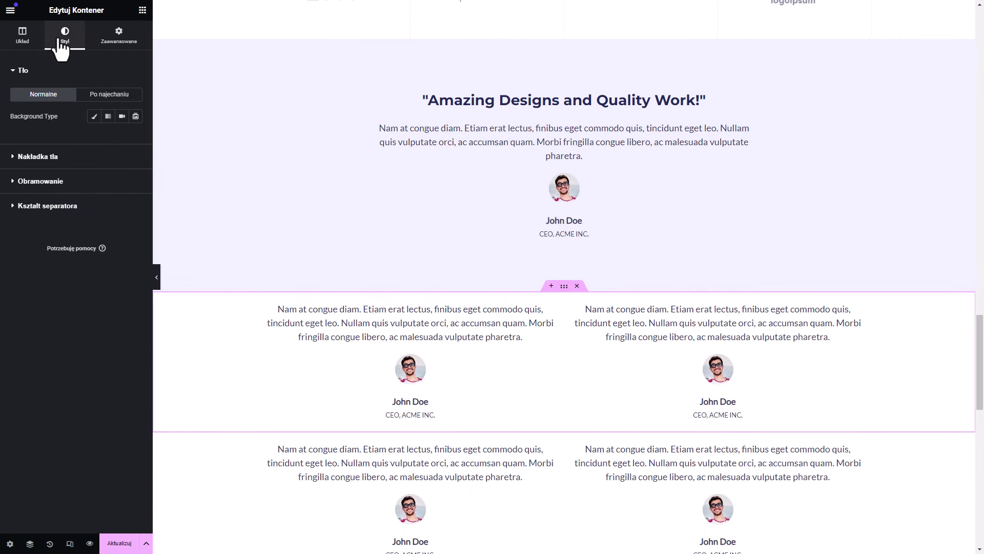
{"action": "left_click", "coordinate": [94, 121]}
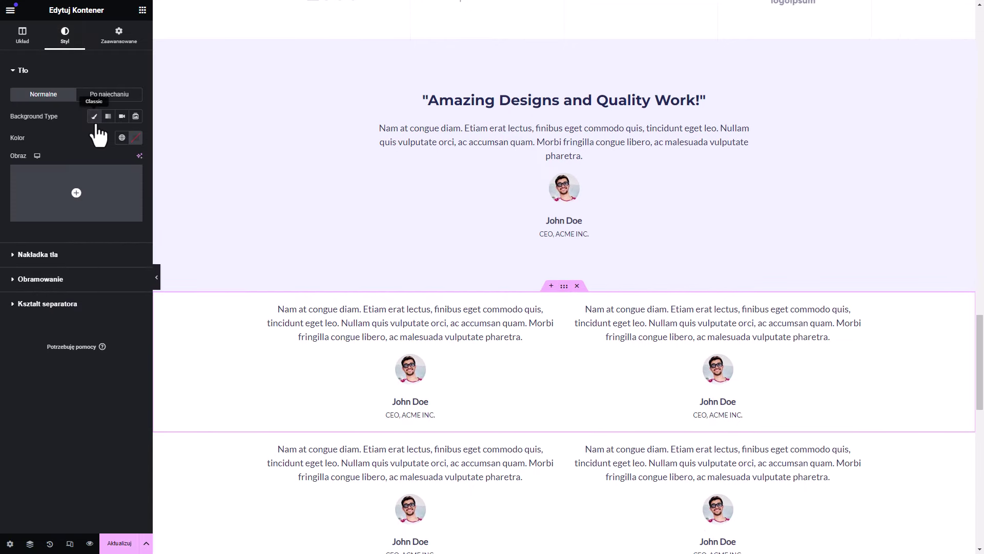
{"action": "left_click", "coordinate": [136, 139]}
{"action": "left_click", "coordinate": [136, 138]}
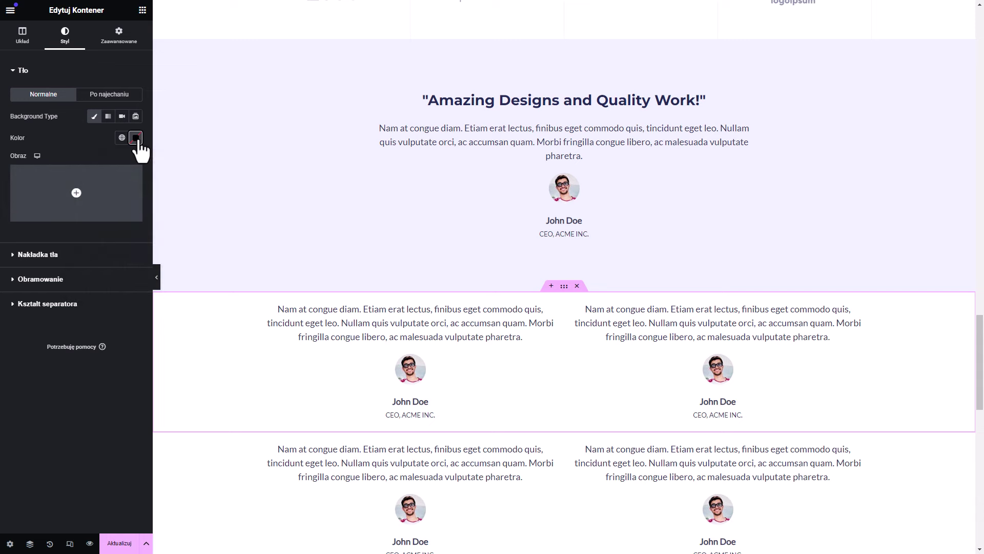
{"action": "left_click", "coordinate": [136, 138]}
{"action": "left_click", "coordinate": [194, 186]}
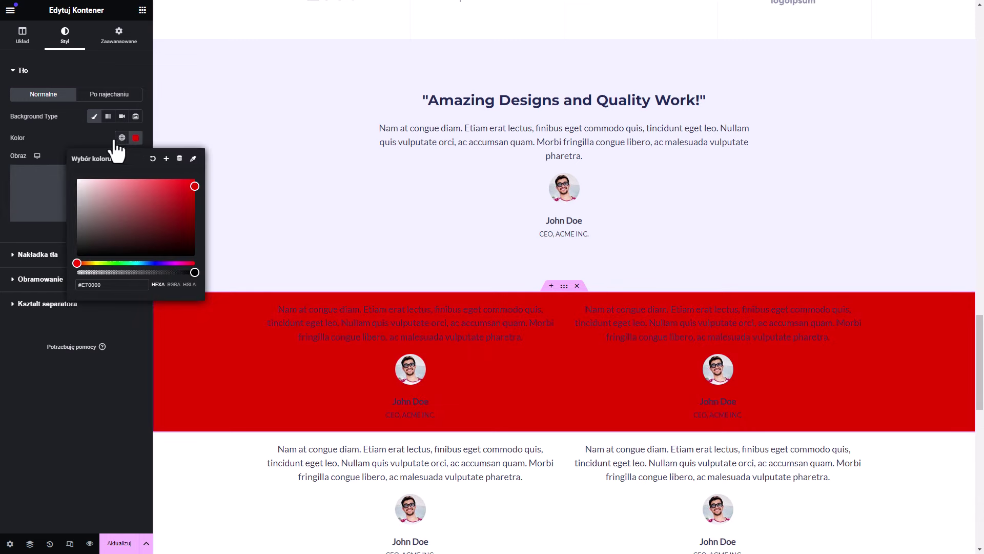
Step: Switch the container background to a light global theme colour instead of blue
{"action": "left_click", "coordinate": [122, 140]}
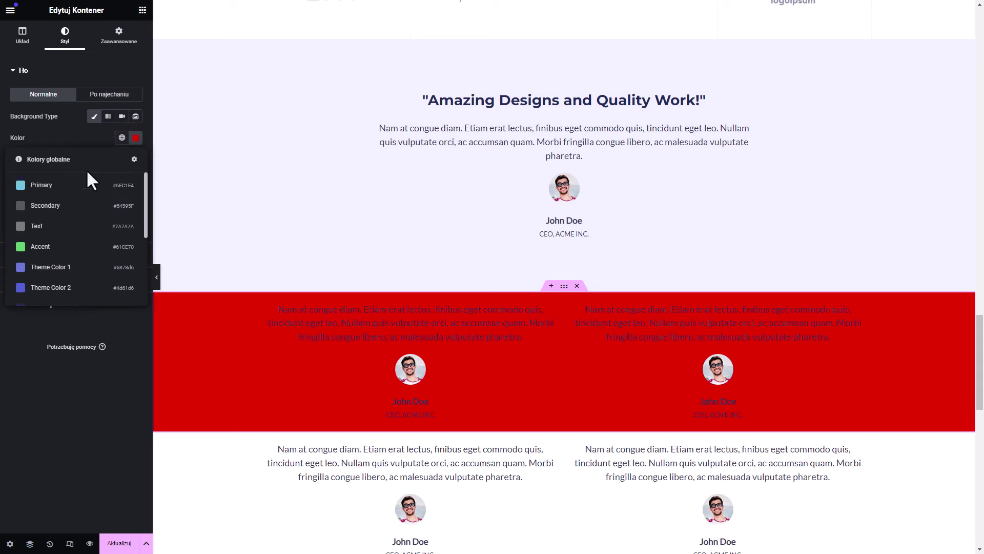
{"action": "left_click", "coordinate": [78, 289]}
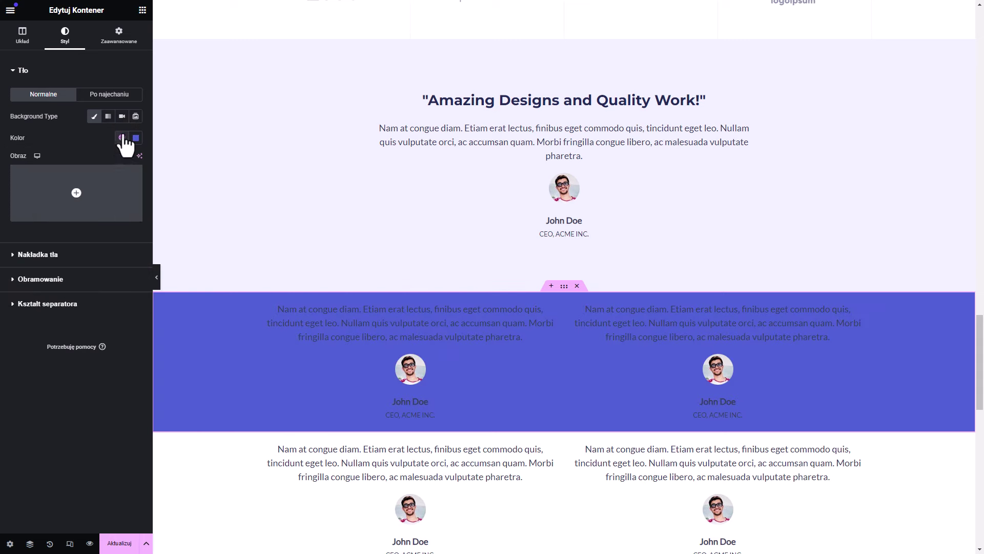
{"action": "left_click", "coordinate": [123, 138]}
{"action": "left_click", "coordinate": [81, 262]}
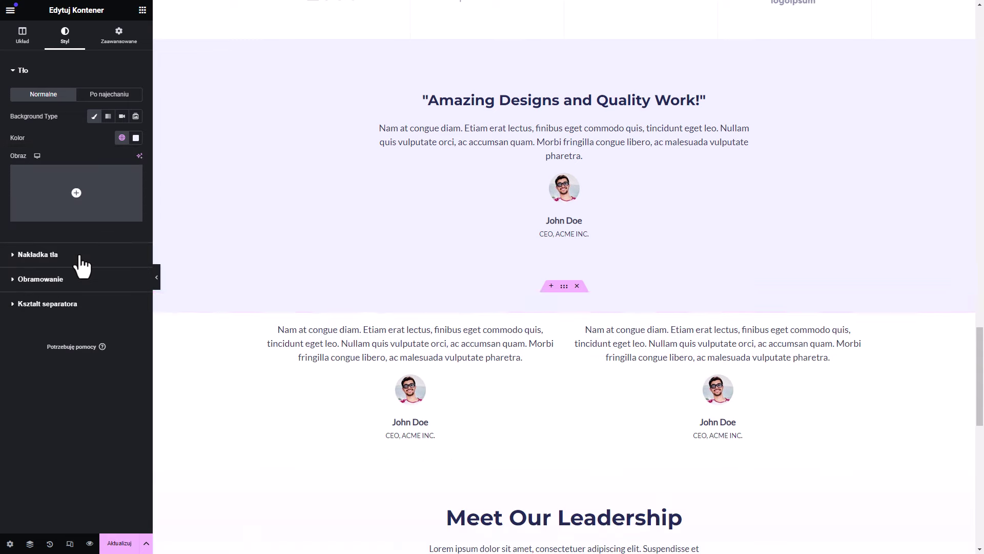
{"action": "scroll", "coordinate": [621, 318], "scroll_direction": "down", "scroll_amount": 2}
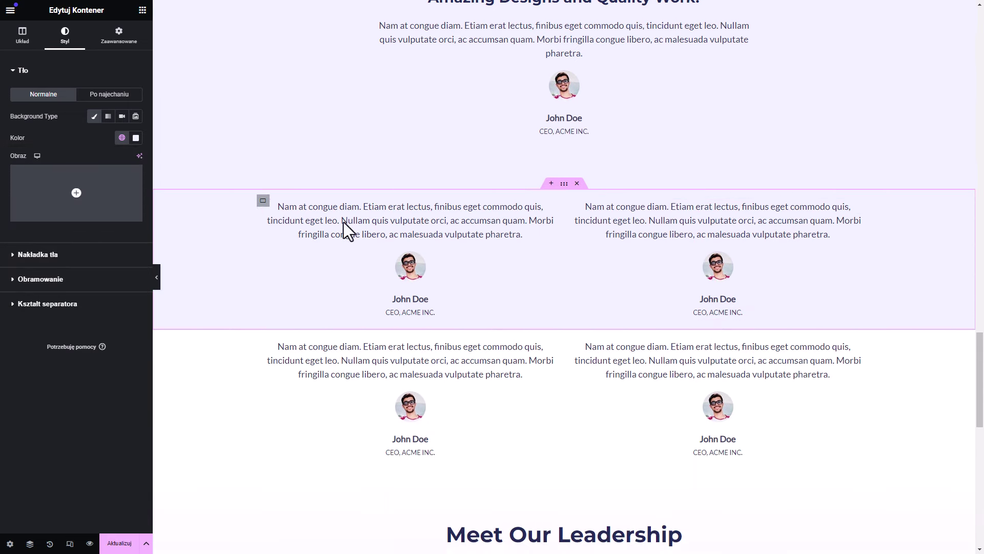
{"action": "scroll", "coordinate": [501, 313], "scroll_direction": "down", "scroll_amount": 1}
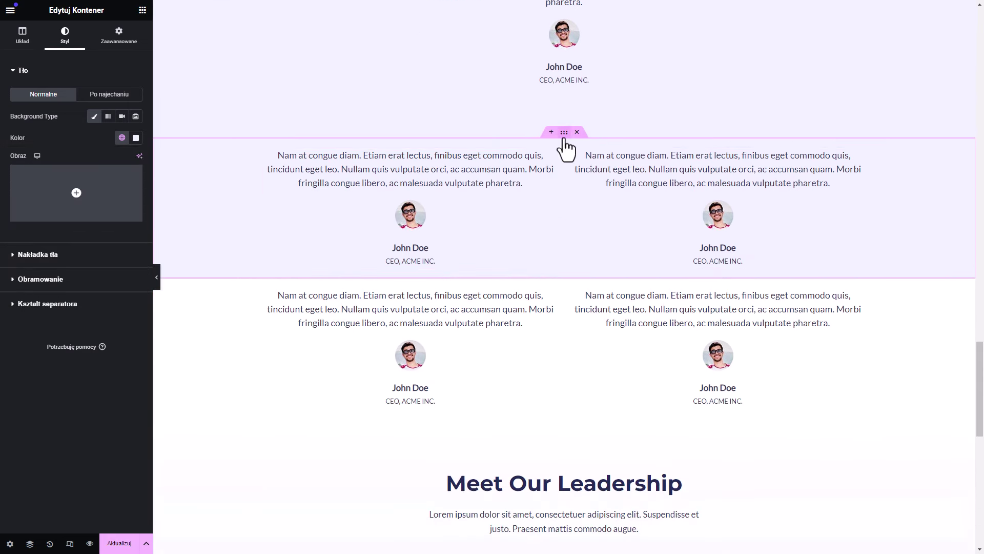
Step: Copy the upper testimonial row container and paste its style onto the lower row
{"action": "right_click", "coordinate": [566, 149]}
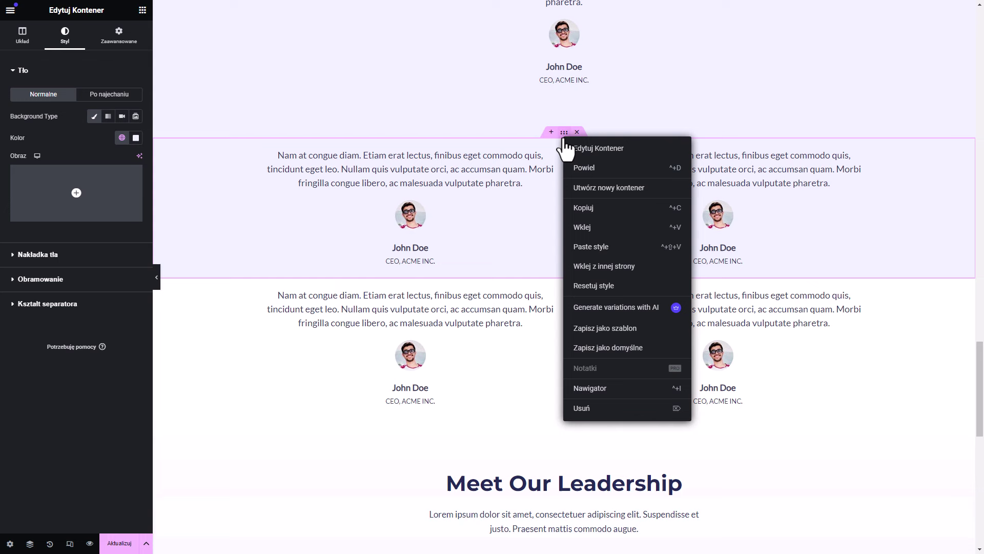
{"action": "left_click", "coordinate": [596, 216]}
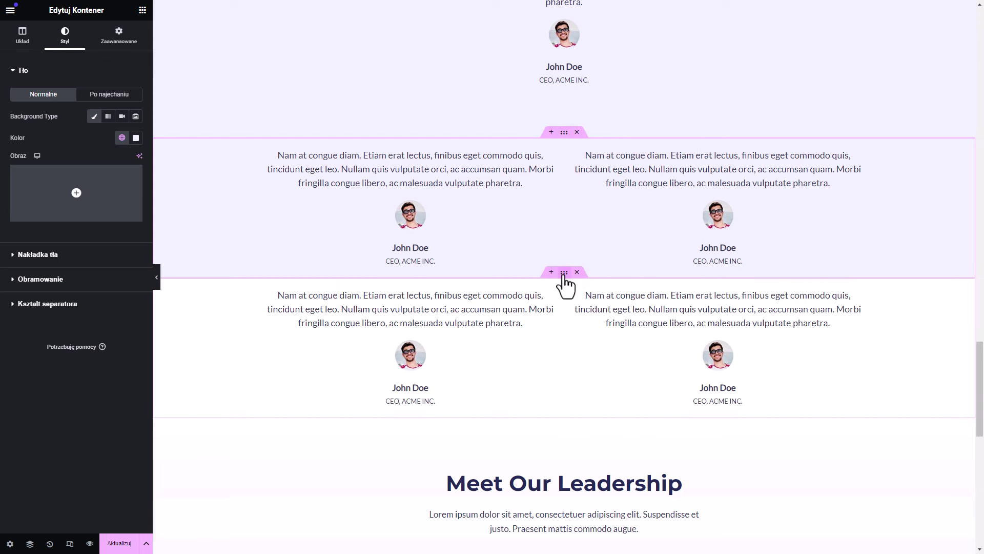
{"action": "right_click", "coordinate": [565, 274]}
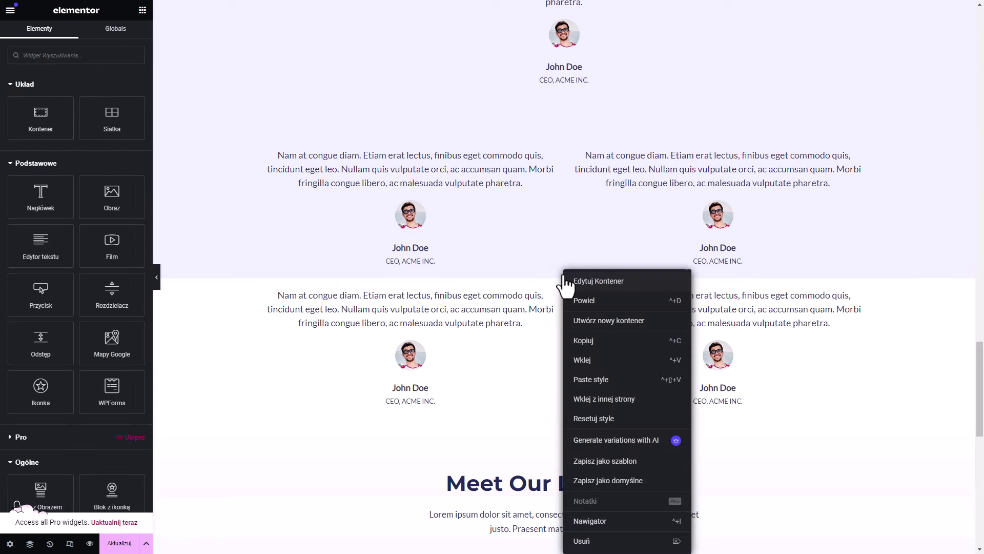
{"action": "left_click", "coordinate": [608, 381]}
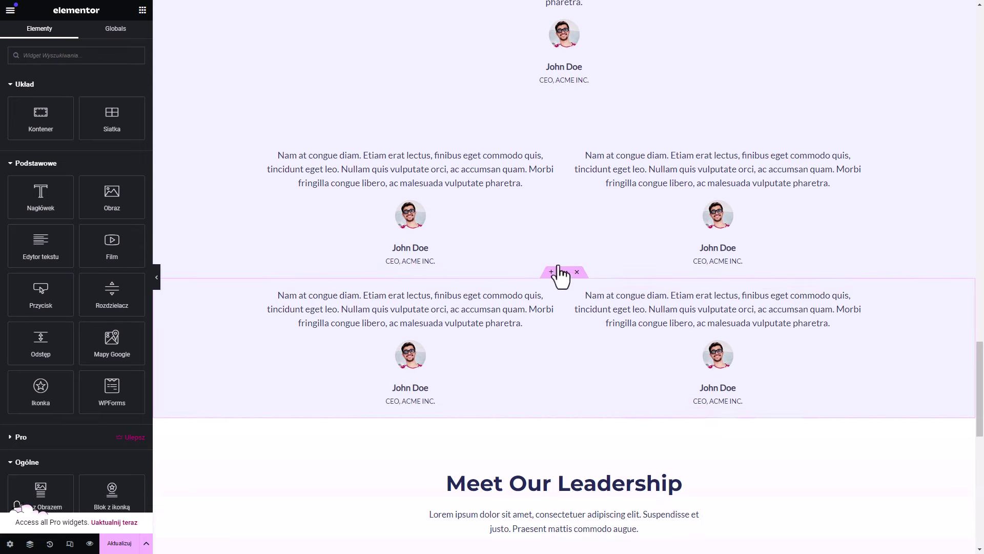
{"action": "scroll", "coordinate": [558, 257], "scroll_direction": "down", "scroll_amount": 7}
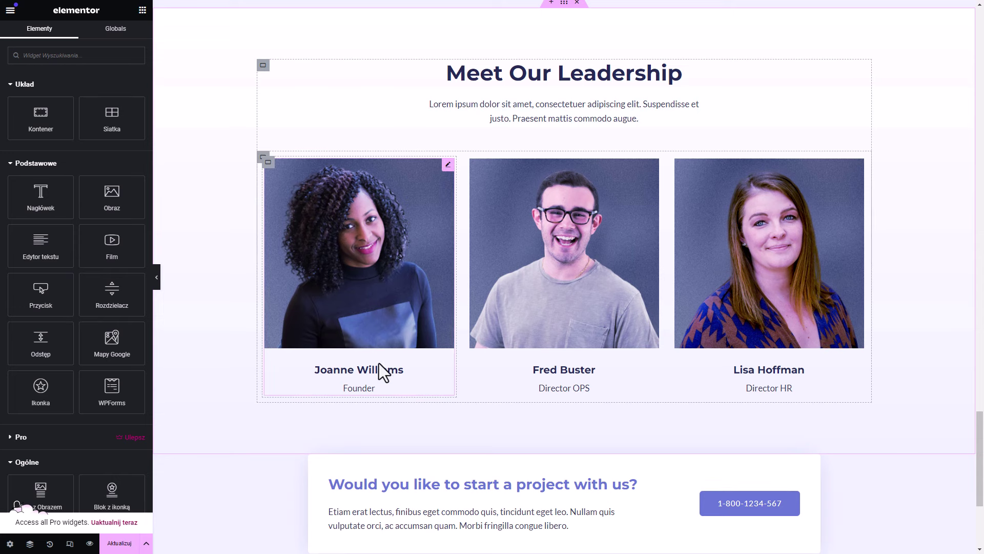
Step: Check the Founder's team card and phone-number button settings, then preview the page live and close the preview
{"action": "left_click", "coordinate": [385, 277]}
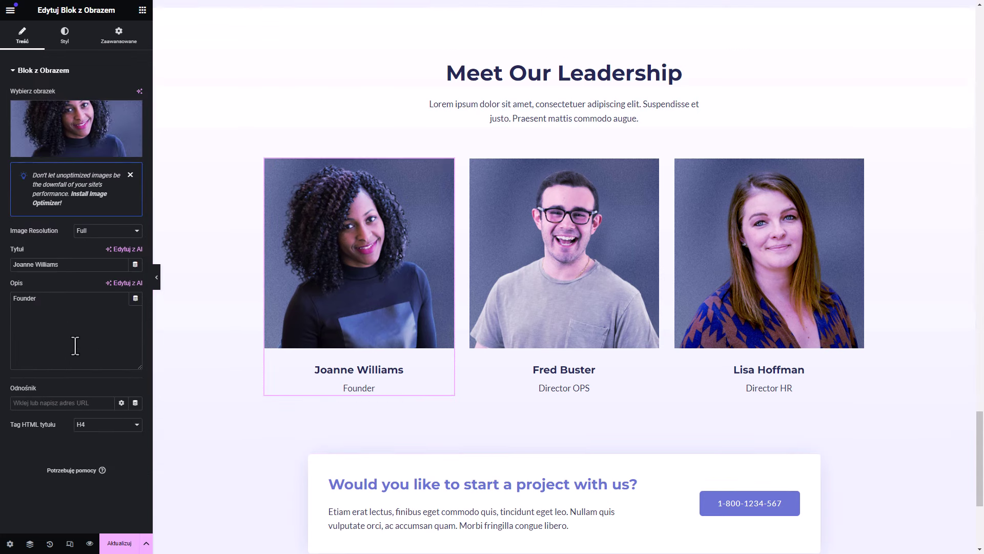
{"action": "scroll", "coordinate": [657, 230], "scroll_direction": "down", "scroll_amount": 4}
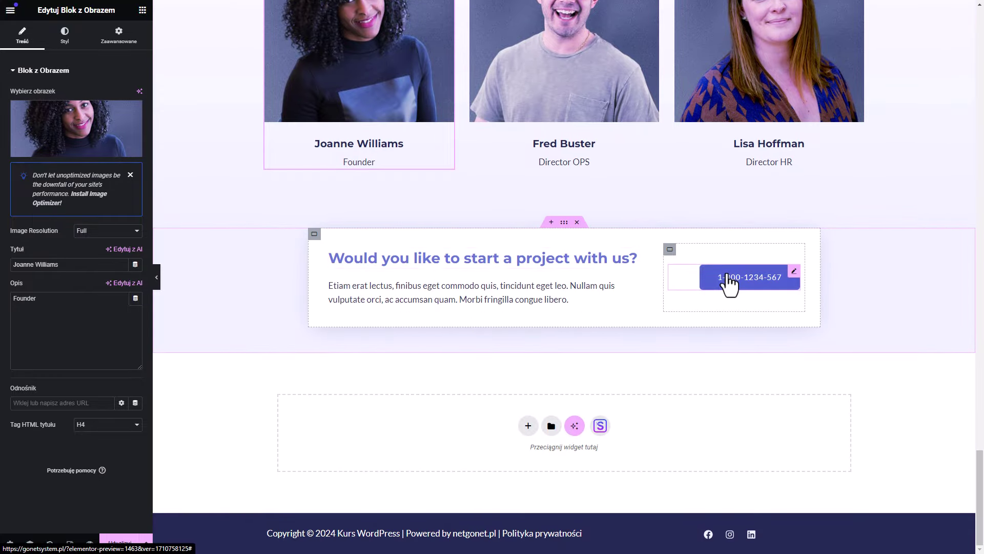
{"action": "left_click", "coordinate": [795, 274]}
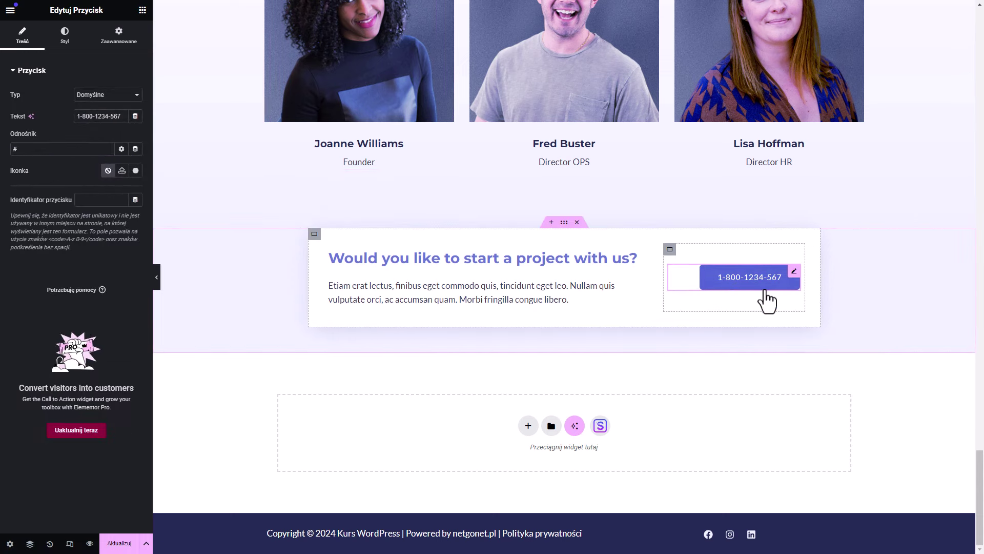
{"action": "scroll", "coordinate": [733, 343], "scroll_direction": "up", "scroll_amount": 10}
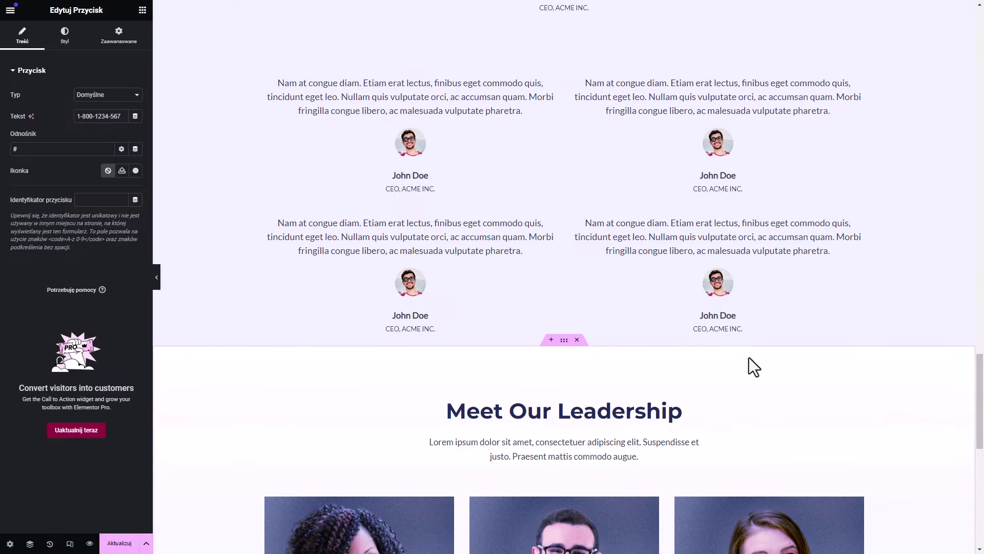
{"action": "scroll", "coordinate": [749, 358], "scroll_direction": "down", "scroll_amount": 7}
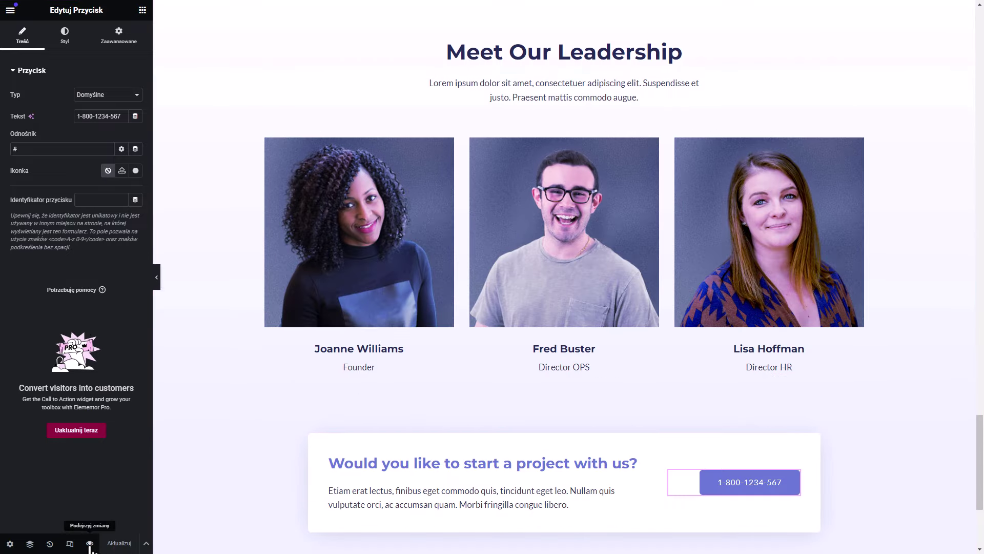
{"action": "left_click", "coordinate": [89, 543]}
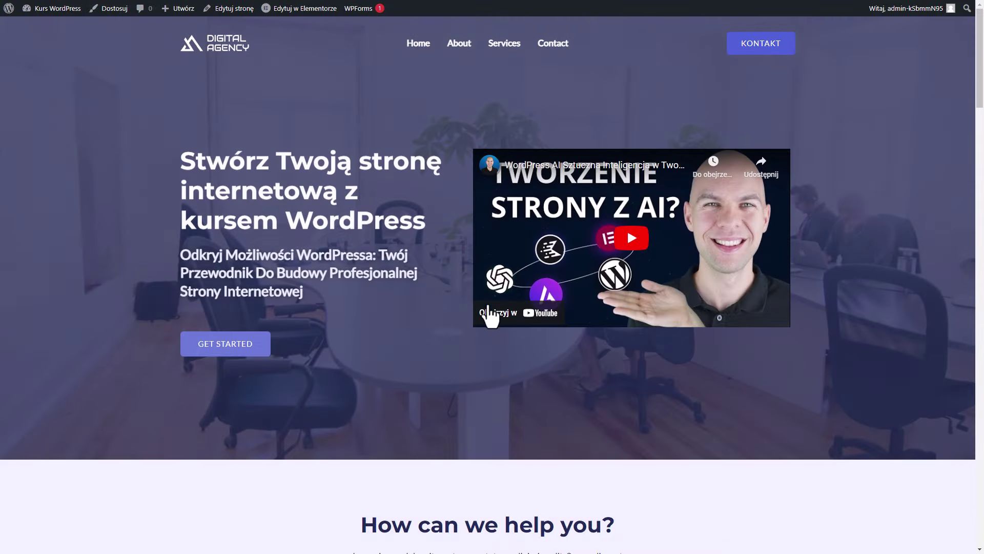
{"action": "key", "text": "ctrl+w"}
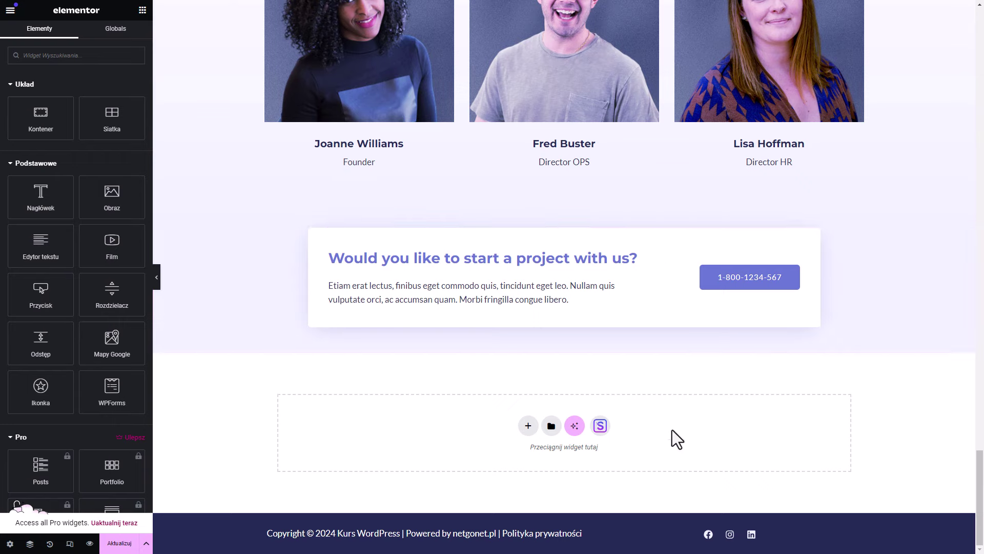
Step: Import the four-card testimonial block from the template library's Blocks > All list
{"action": "left_click", "coordinate": [600, 426]}
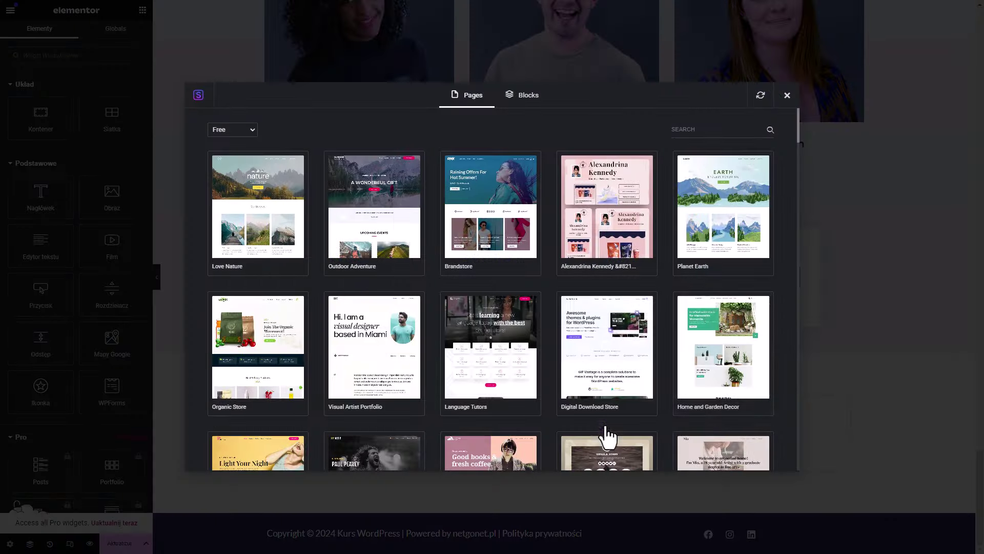
{"action": "left_click", "coordinate": [532, 102]}
{"action": "left_click", "coordinate": [240, 130]}
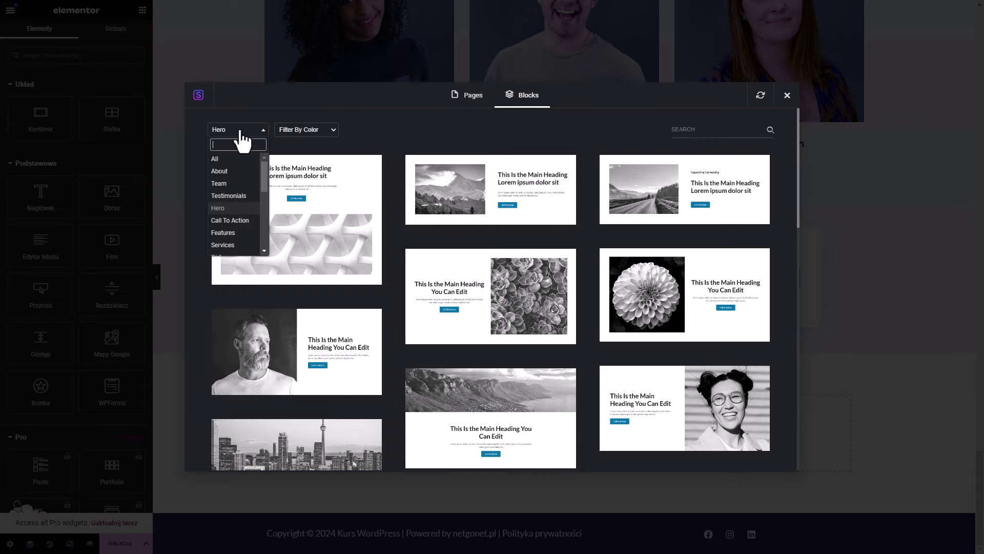
{"action": "left_click", "coordinate": [226, 158]}
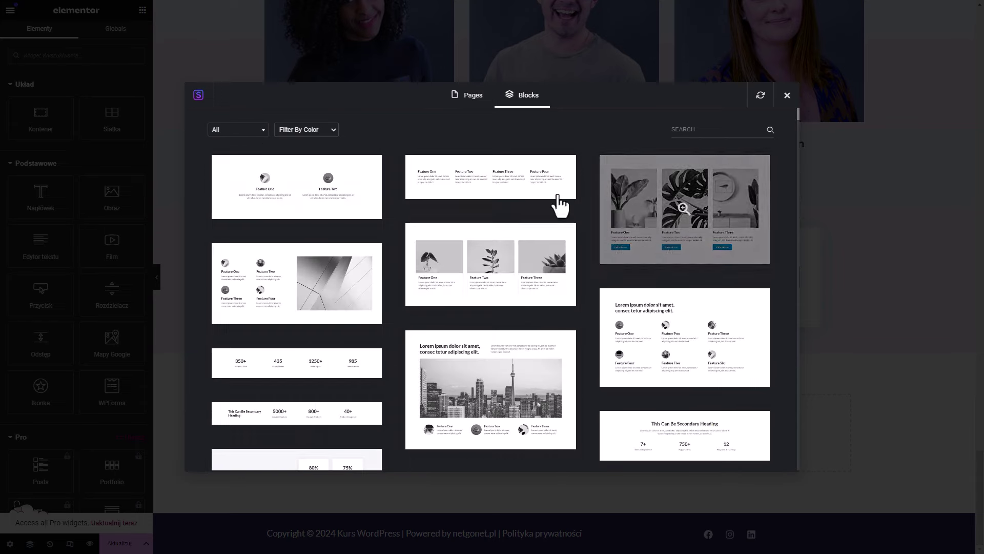
{"action": "scroll", "coordinate": [289, 334], "scroll_direction": "down", "scroll_amount": 10}
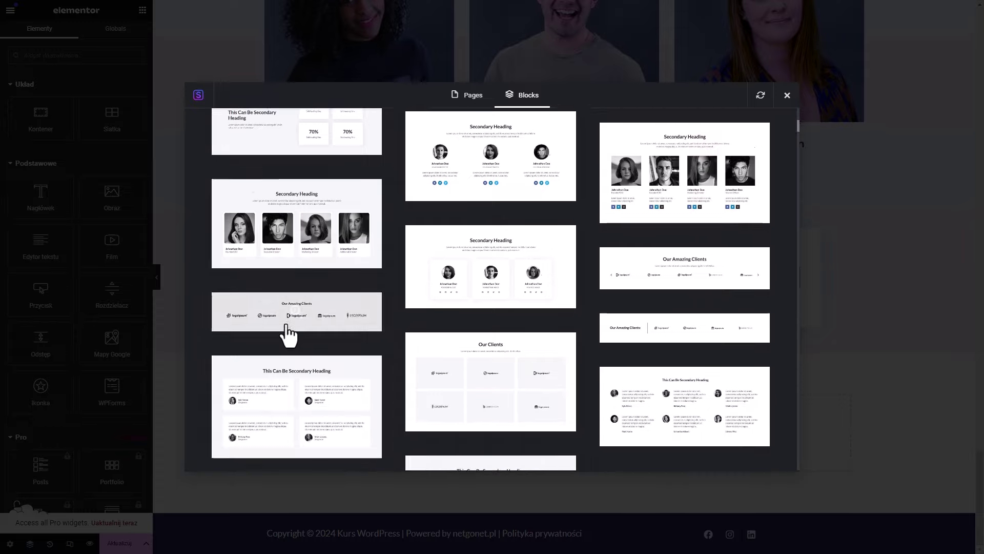
{"action": "scroll", "coordinate": [285, 237], "scroll_direction": "up", "scroll_amount": 2}
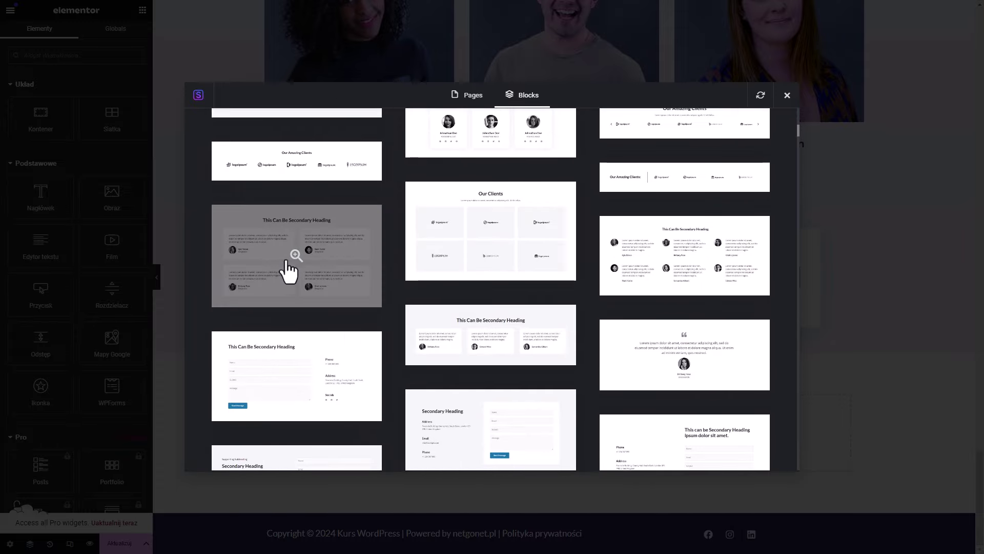
{"action": "left_click", "coordinate": [296, 255]}
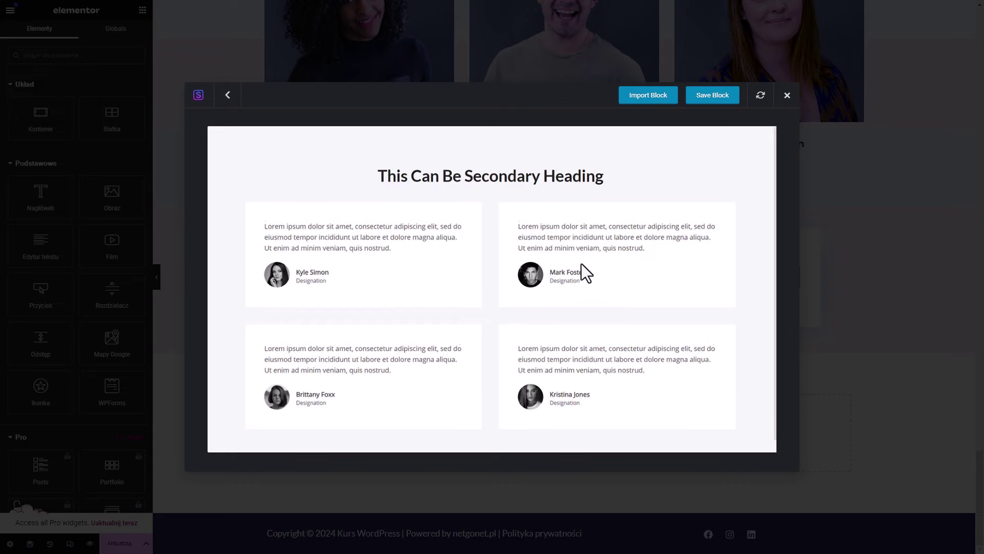
{"action": "left_click", "coordinate": [658, 98]}
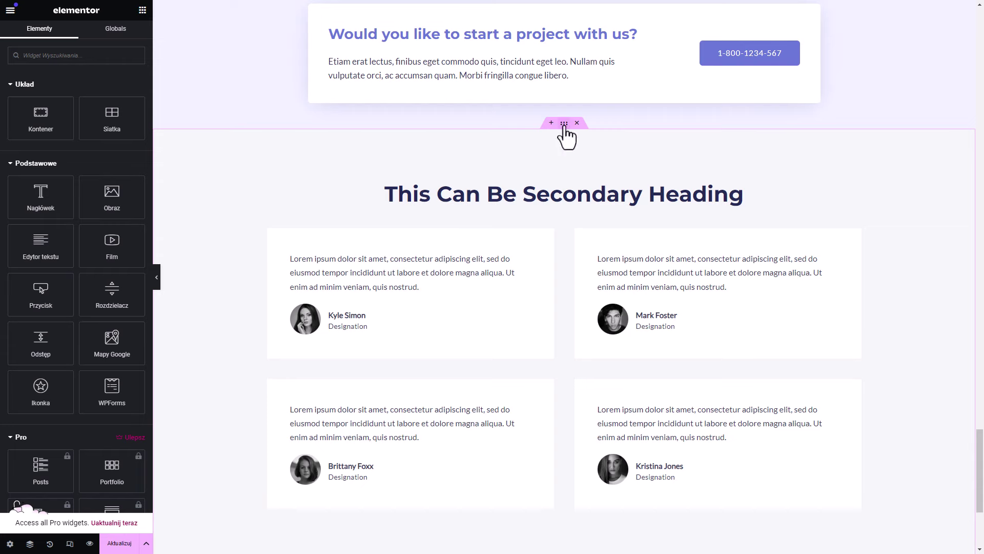
Step: Give the new testimonial section a pale blue #DCEEFF Tło colour
{"action": "left_click", "coordinate": [564, 124]}
{"action": "left_click", "coordinate": [63, 44]}
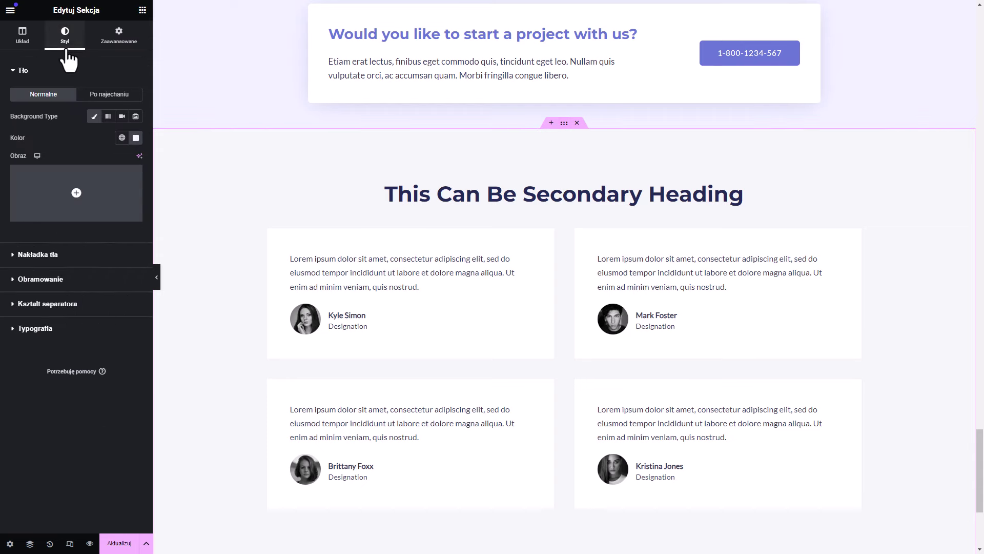
{"action": "left_click", "coordinate": [135, 137]}
{"action": "left_click", "coordinate": [129, 178]}
{"action": "left_click_drag", "start_coordinate": [130, 177], "coordinate": [101, 179]}
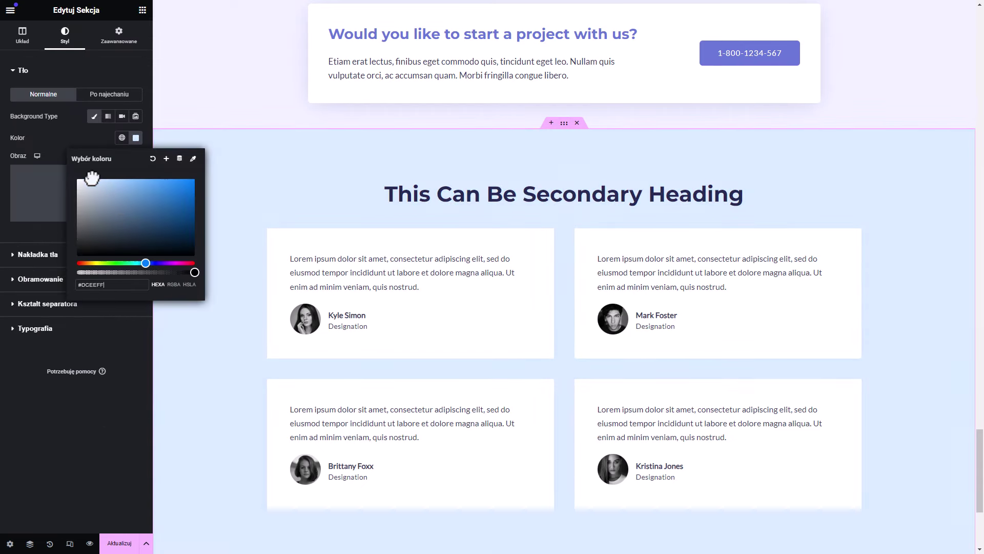
{"action": "left_click", "coordinate": [500, 254]}
{"action": "scroll", "coordinate": [407, 150], "scroll_direction": "down", "scroll_amount": 2}
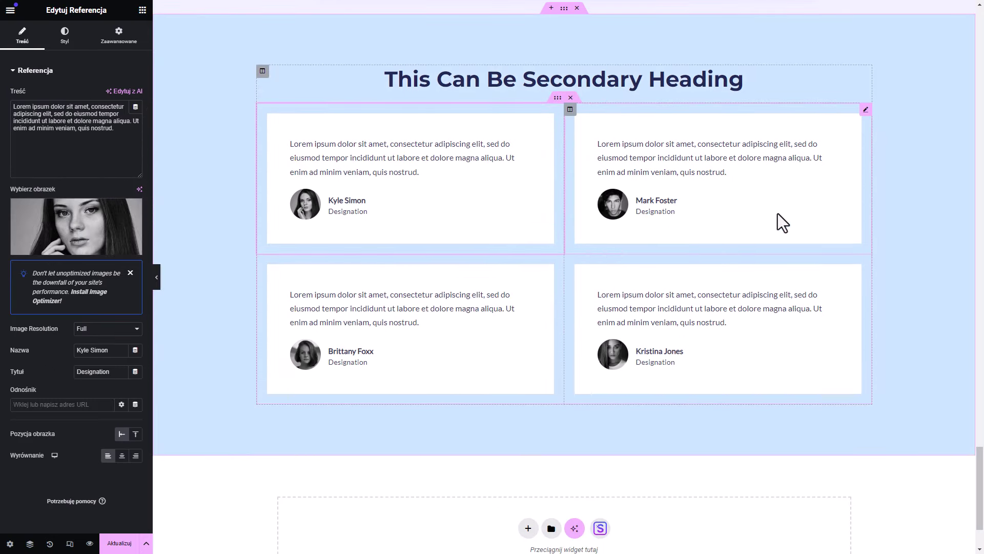
{"action": "scroll", "coordinate": [743, 225], "scroll_direction": "down", "scroll_amount": 2}
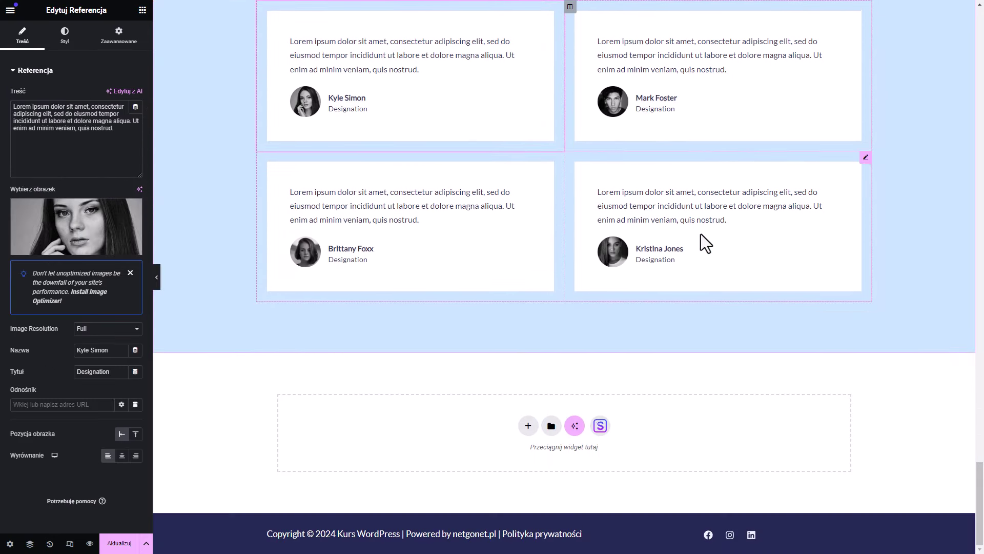
Step: Filter the template library's Blocks to the Hero category
{"action": "left_click", "coordinate": [600, 426]}
{"action": "left_click", "coordinate": [525, 105]}
{"action": "left_click", "coordinate": [226, 134]}
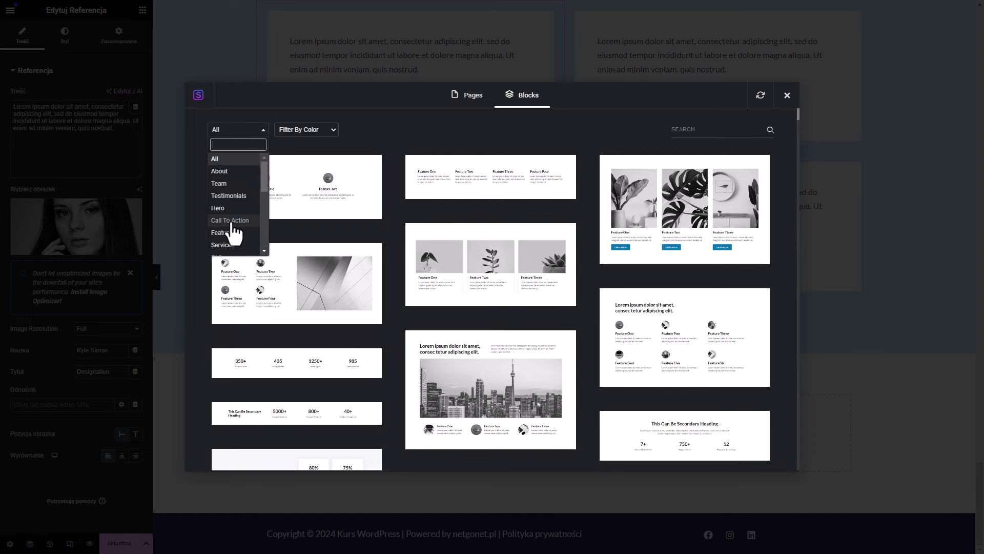
{"action": "left_click", "coordinate": [229, 221]}
{"action": "left_click", "coordinate": [220, 130]}
{"action": "left_click", "coordinate": [232, 208]}
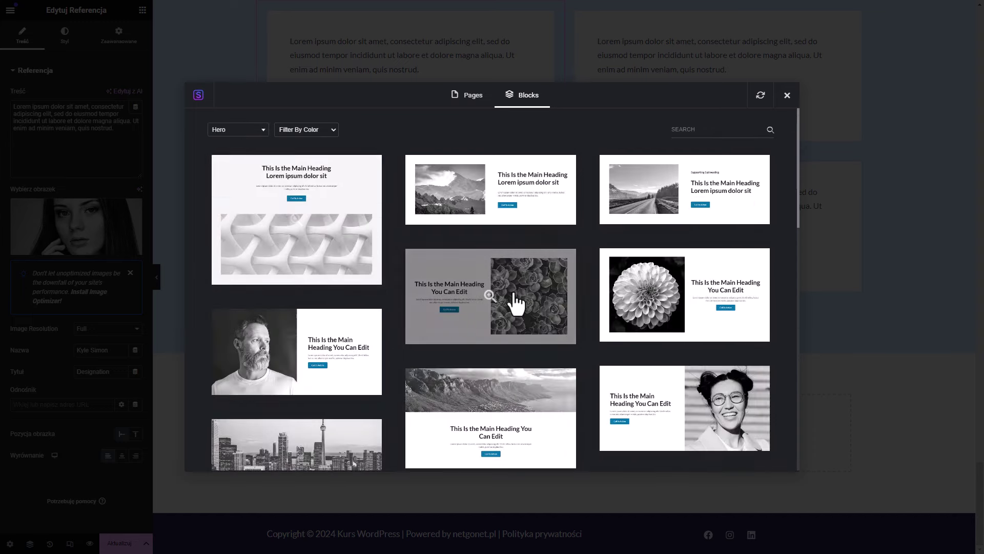
Step: Preview and import the dark hero block with the mountain video image
{"action": "scroll", "coordinate": [512, 303], "scroll_direction": "down", "scroll_amount": 10}
{"action": "scroll", "coordinate": [344, 299], "scroll_direction": "down", "scroll_amount": 1}
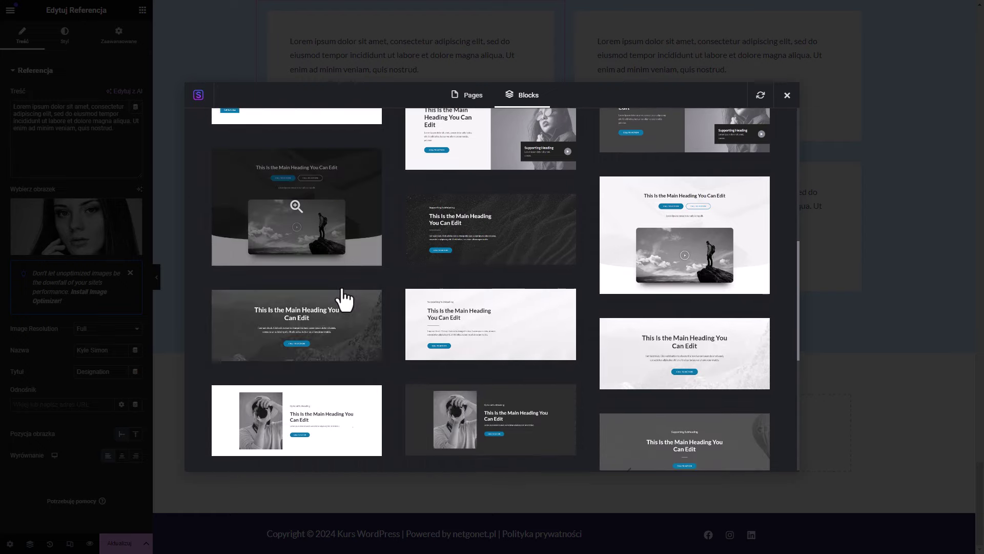
{"action": "scroll", "coordinate": [344, 301], "scroll_direction": "up", "scroll_amount": 1}
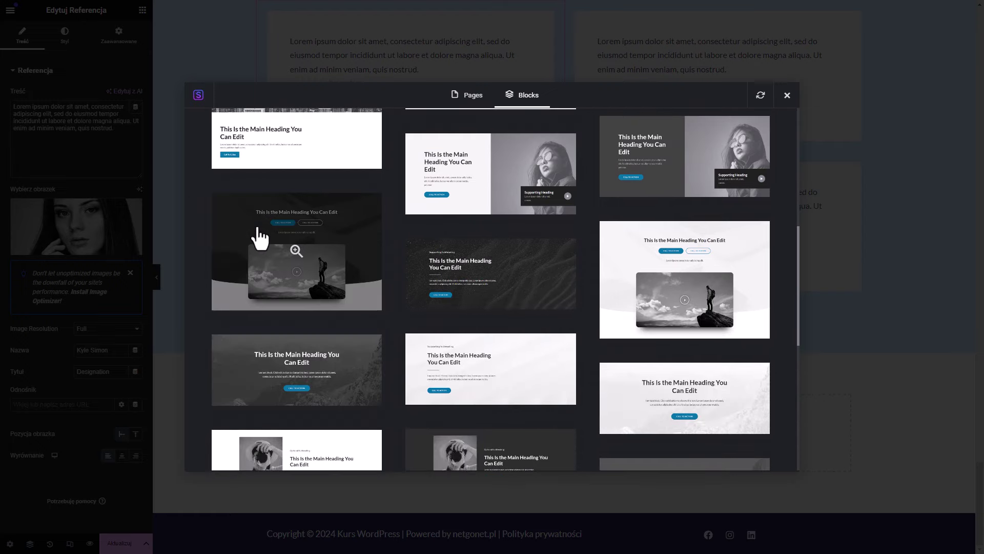
{"action": "left_click", "coordinate": [294, 256]}
{"action": "scroll", "coordinate": [576, 246], "scroll_direction": "down", "scroll_amount": 1}
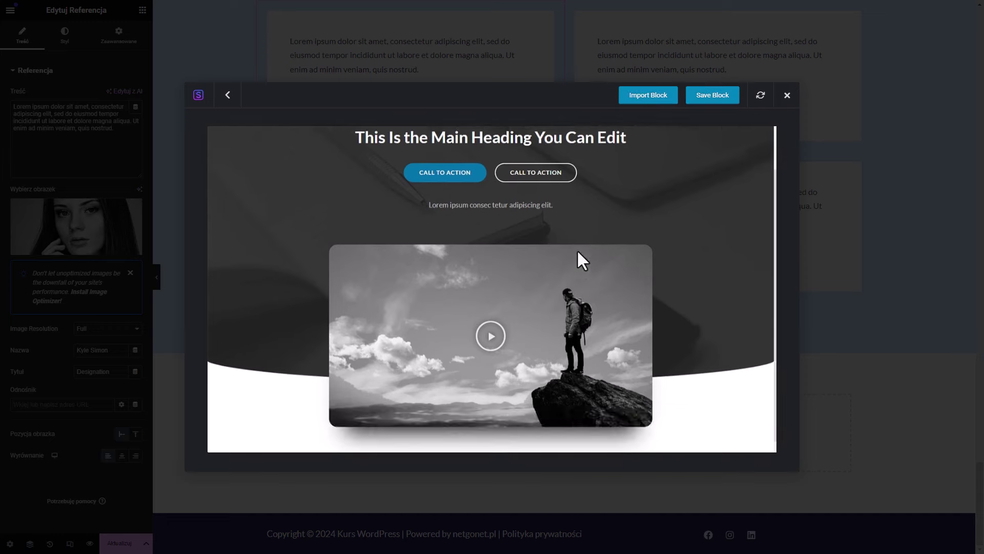
{"action": "scroll", "coordinate": [576, 249], "scroll_direction": "up", "scroll_amount": 1}
{"action": "left_click", "coordinate": [657, 101]}
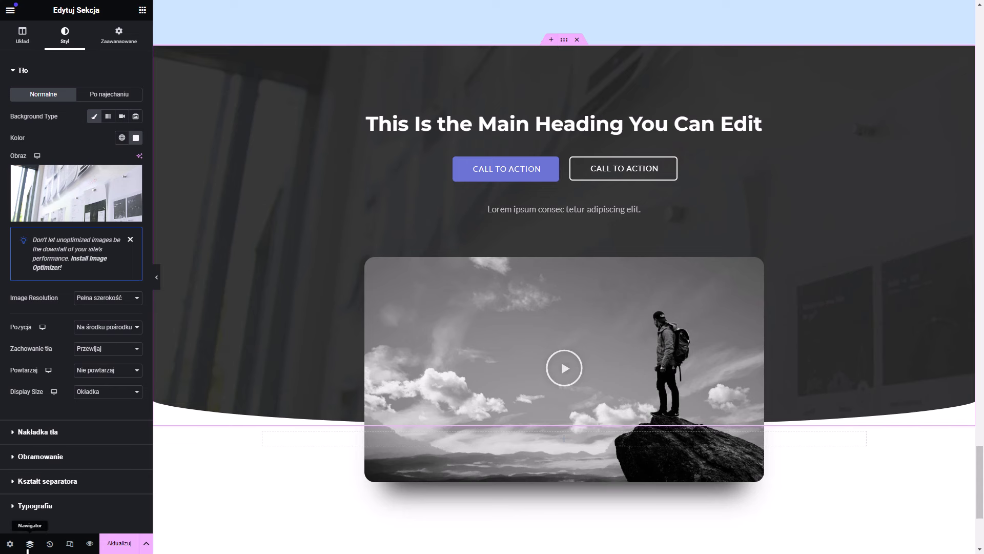
Step: In Navigator, drag the new hero Sekcja row to the top of the page
{"action": "left_click", "coordinate": [29, 544]}
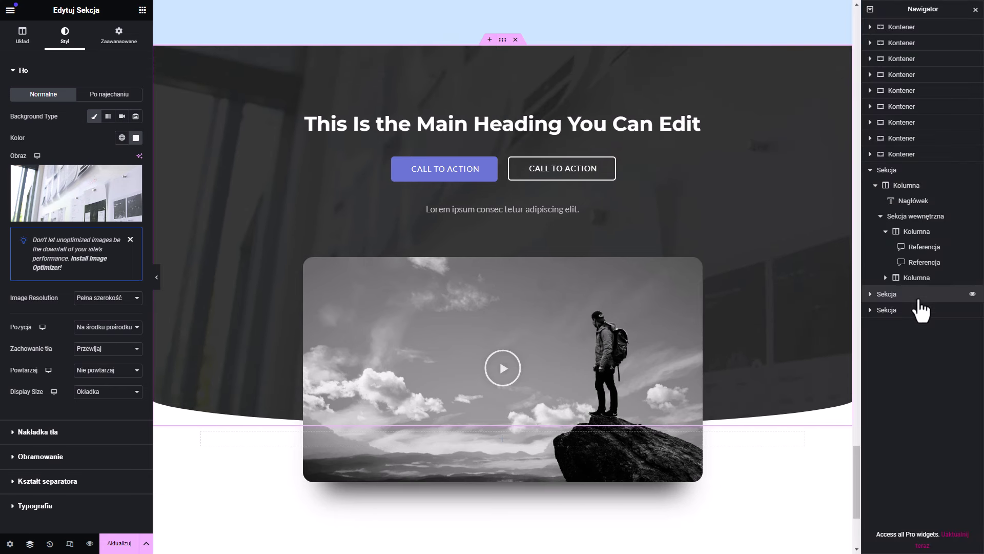
{"action": "left_click_drag", "start_coordinate": [918, 300], "coordinate": [907, 40]}
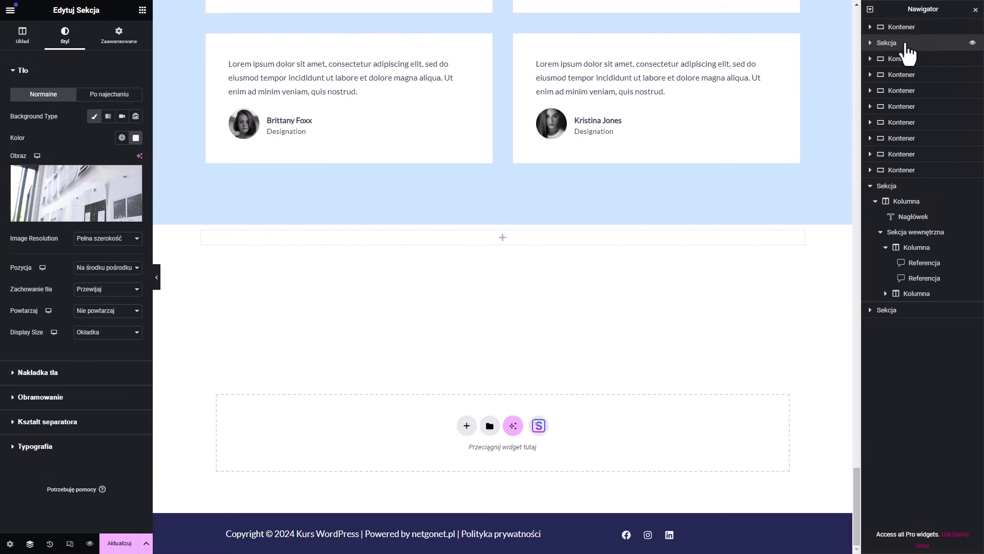
{"action": "left_click_drag", "start_coordinate": [857, 464], "coordinate": [859, 116]}
{"action": "left_click", "coordinate": [975, 11]}
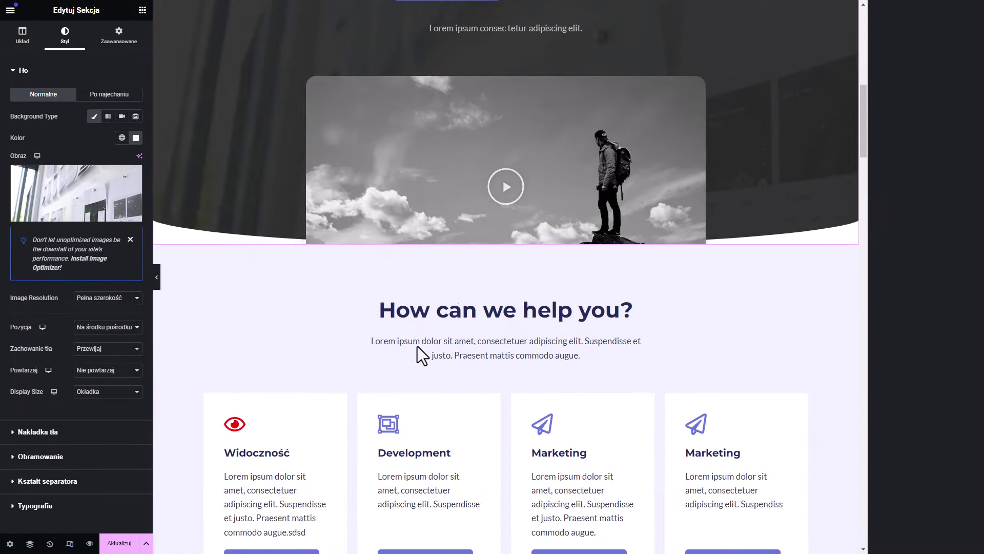
Step: Drag the Portfolio section below the testimonials
{"action": "scroll", "coordinate": [391, 356], "scroll_direction": "down", "scroll_amount": 9}
{"action": "mouse_move", "coordinate": [566, 190]}
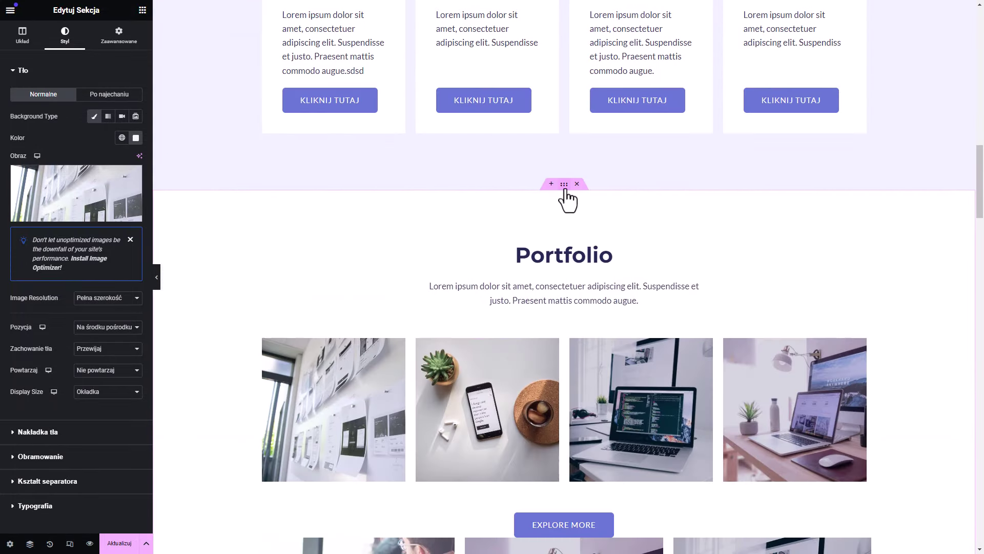
{"action": "left_click_drag", "start_coordinate": [566, 189], "coordinate": [608, 349]}
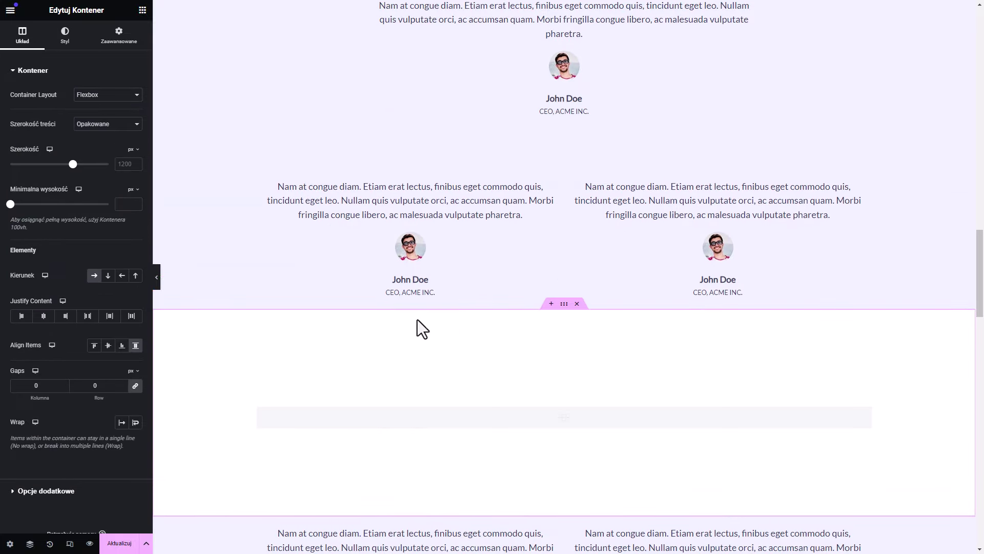
{"action": "scroll", "coordinate": [546, 298], "scroll_direction": "down", "scroll_amount": 5}
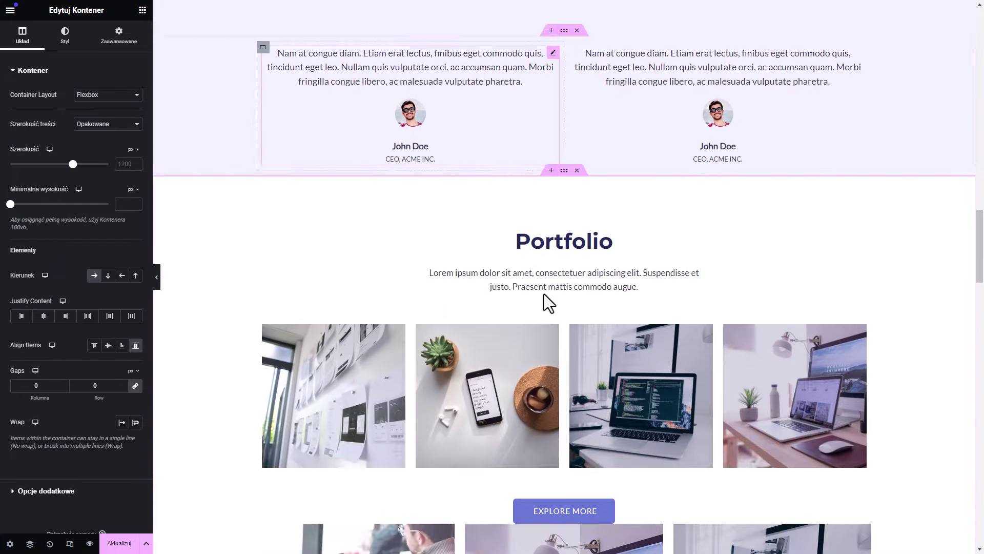
{"action": "scroll", "coordinate": [338, 428], "scroll_direction": "up", "scroll_amount": 5}
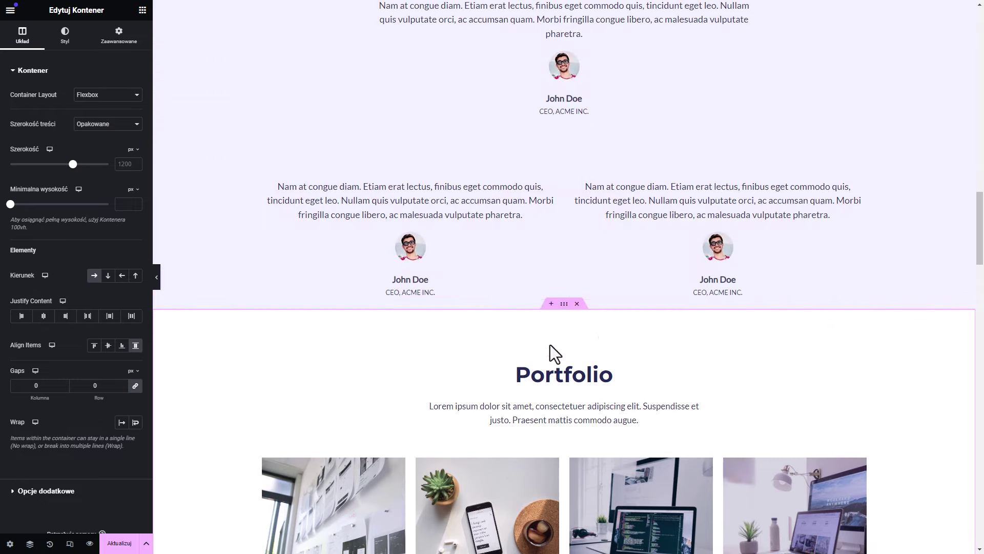
{"action": "left_click_drag", "start_coordinate": [981, 217], "coordinate": [977, 413]}
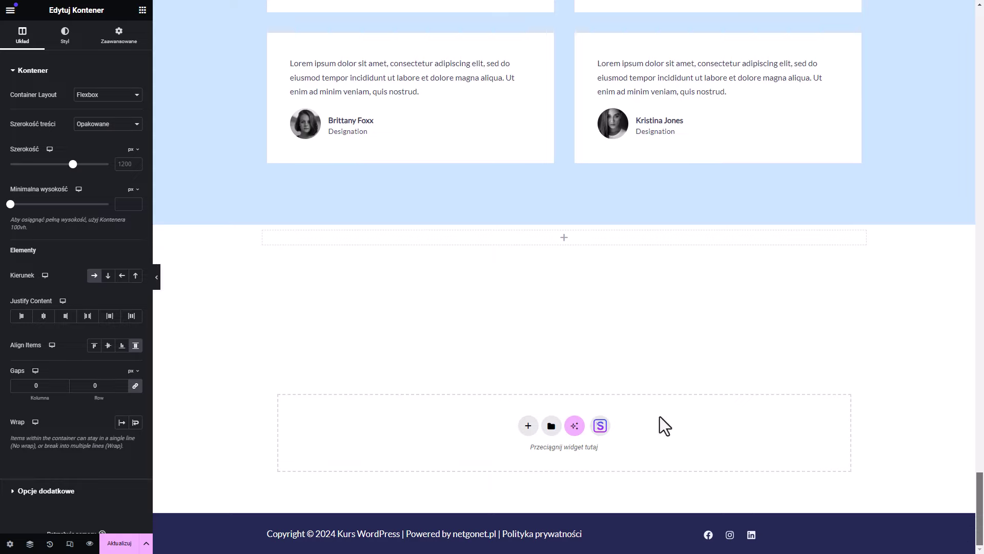
Step: Search the template library for 'web' and import the Webinar - Home page template
{"action": "left_click", "coordinate": [600, 426]}
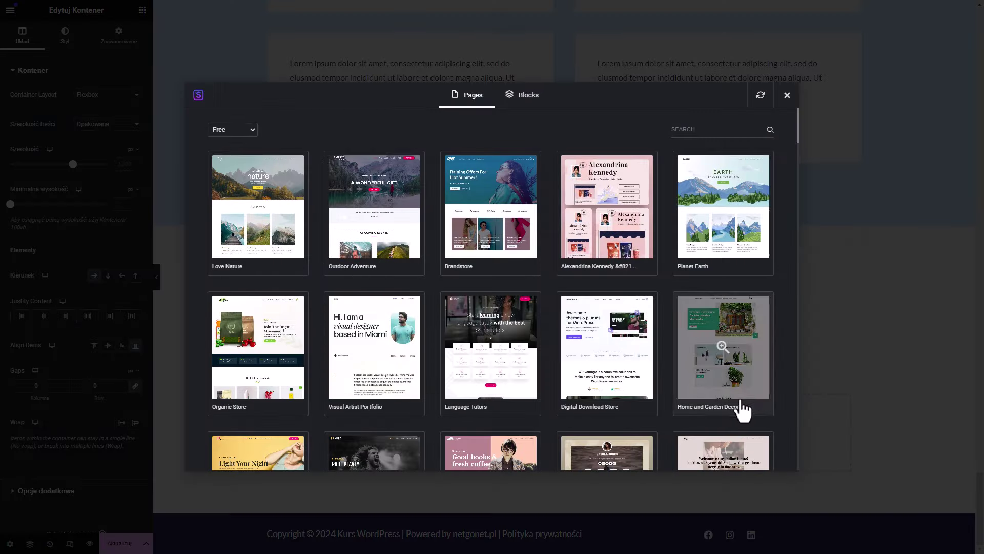
{"action": "scroll", "coordinate": [626, 253], "scroll_direction": "down", "scroll_amount": 5}
{"action": "scroll", "coordinate": [598, 318], "scroll_direction": "down", "scroll_amount": 1}
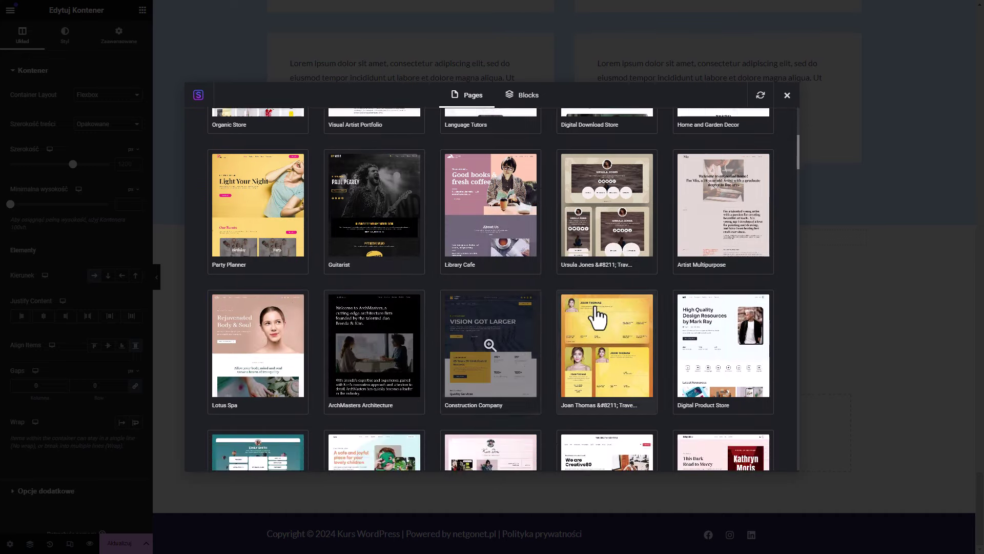
{"action": "scroll", "coordinate": [597, 318], "scroll_direction": "up", "scroll_amount": 6}
{"action": "left_click", "coordinate": [713, 129]}
{"action": "type", "text": "webi"}
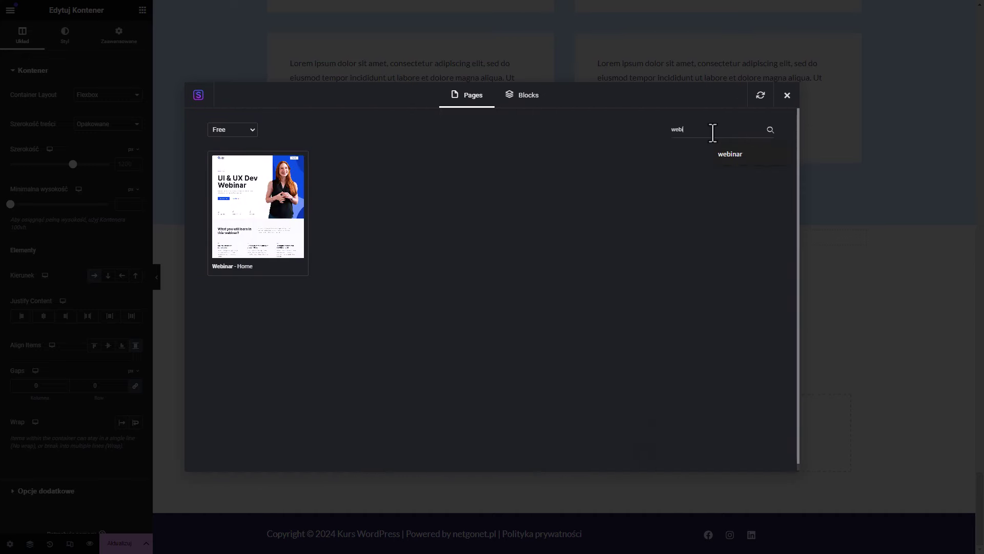
{"action": "left_click", "coordinate": [269, 208]}
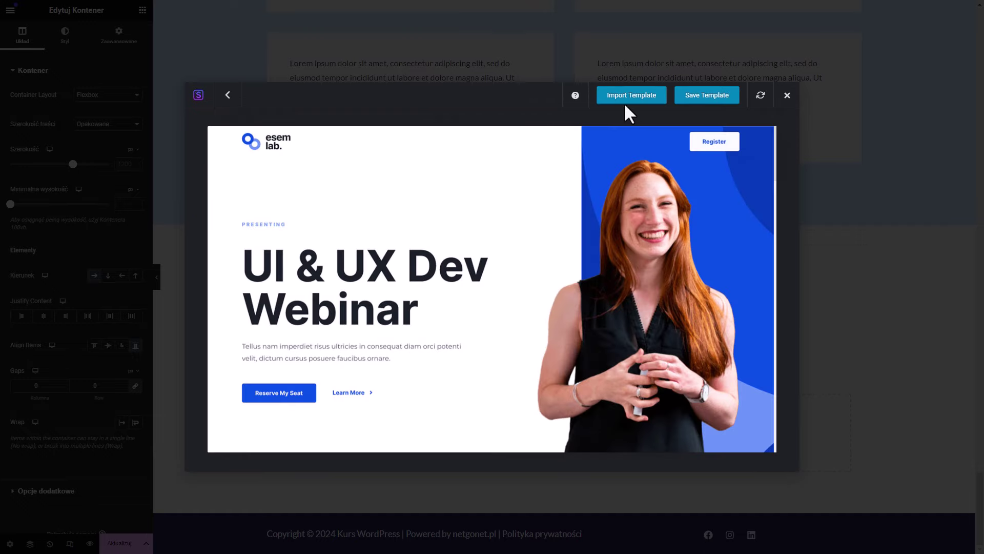
{"action": "scroll", "coordinate": [631, 232], "scroll_direction": "down", "scroll_amount": 15}
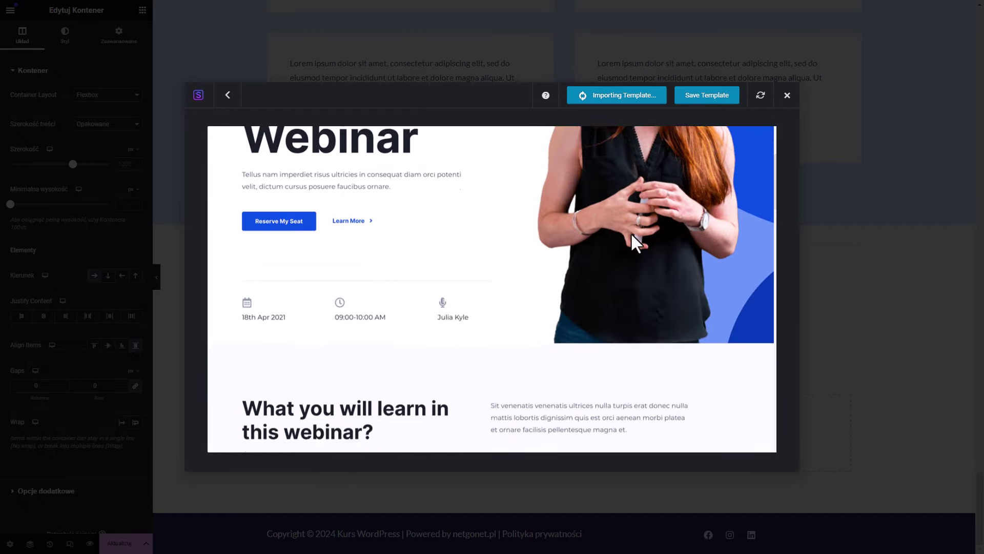
{"action": "scroll", "coordinate": [630, 235], "scroll_direction": "down", "scroll_amount": 15}
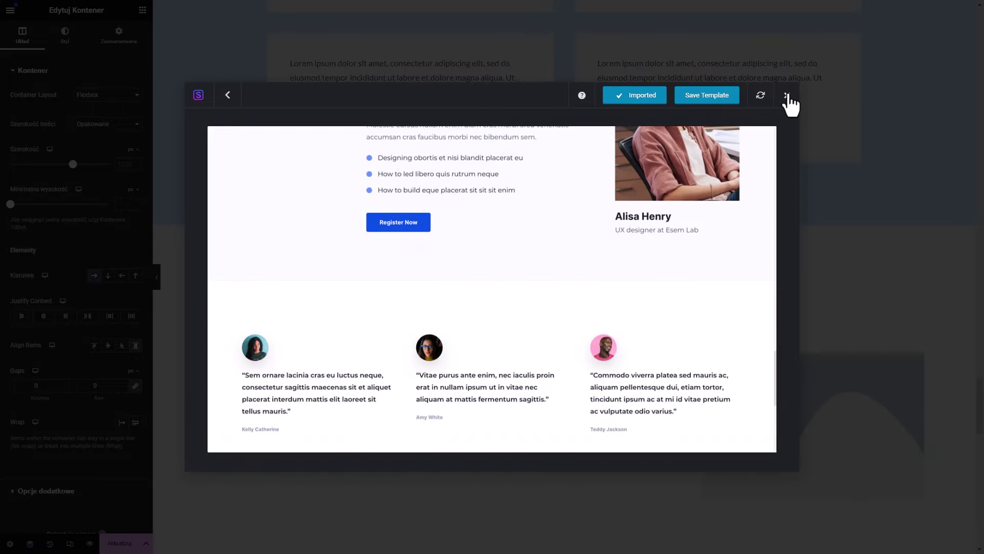
{"action": "left_click", "coordinate": [788, 99]}
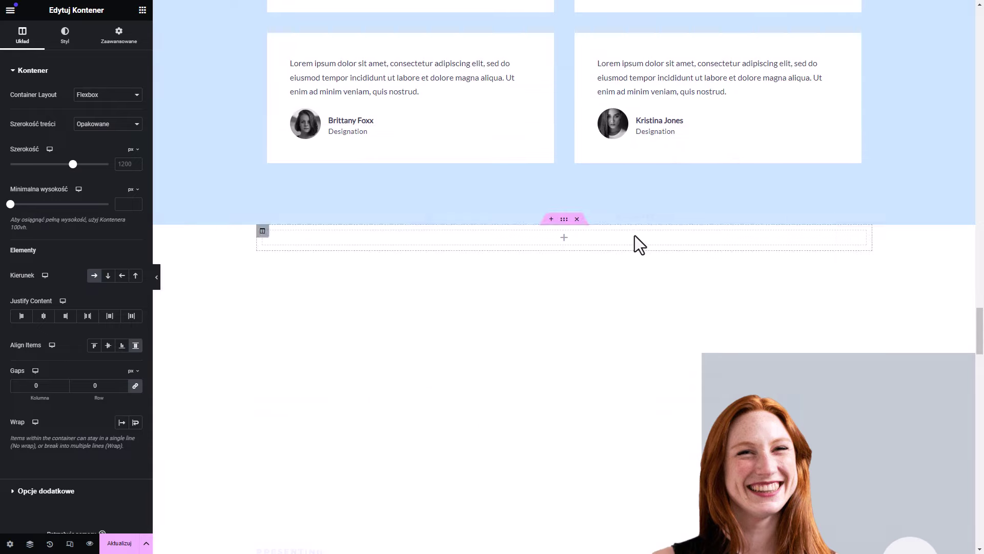
Step: Delete the What you will learn section and the webinar hero section
{"action": "scroll", "coordinate": [411, 285], "scroll_direction": "down", "scroll_amount": 7}
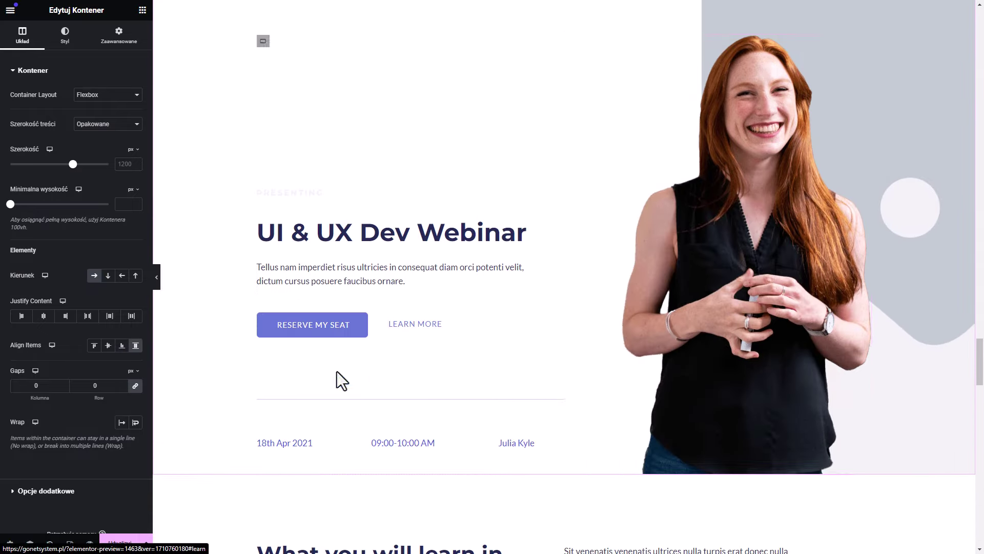
{"action": "scroll", "coordinate": [461, 308], "scroll_direction": "down", "scroll_amount": 6}
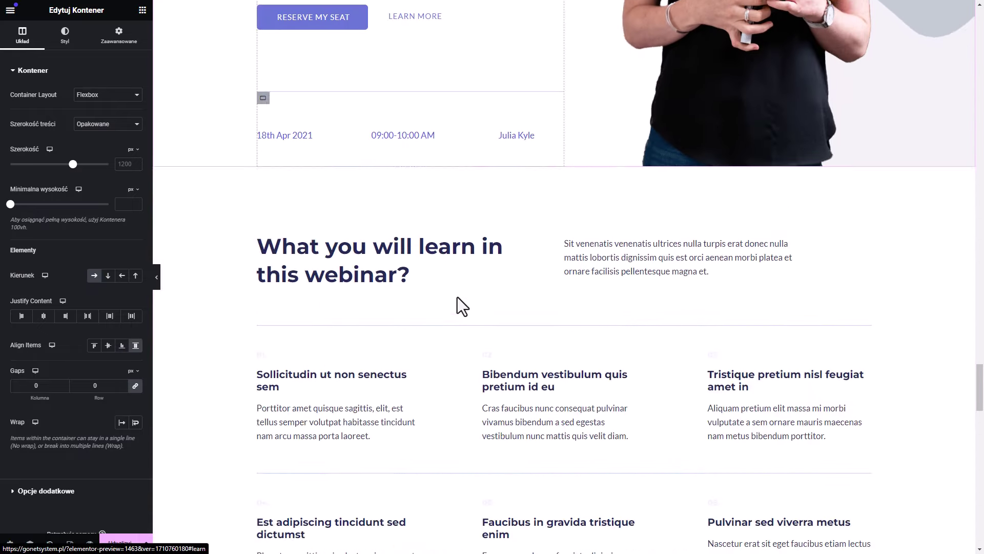
{"action": "scroll", "coordinate": [457, 297], "scroll_direction": "down", "scroll_amount": 9}
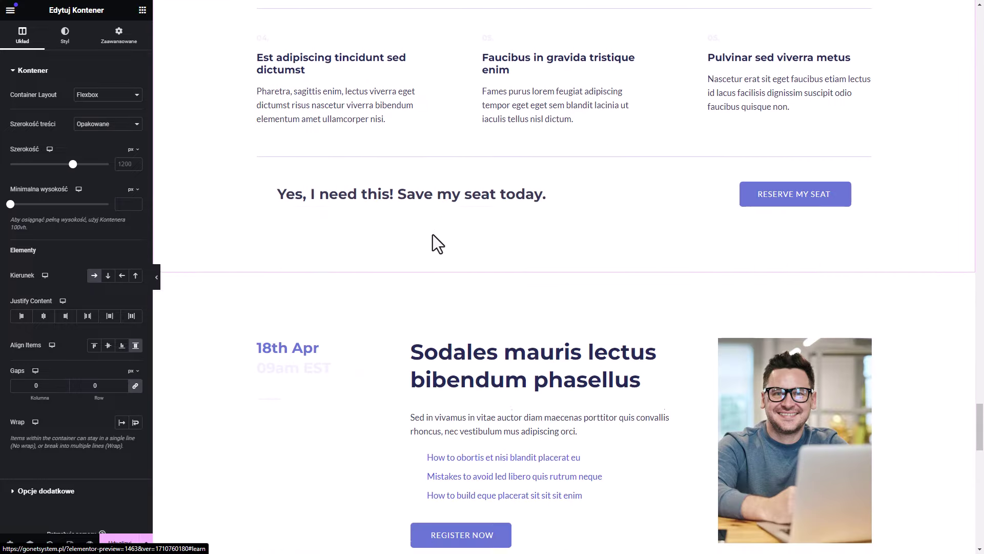
{"action": "scroll", "coordinate": [432, 234], "scroll_direction": "down", "scroll_amount": 4}
{"action": "scroll", "coordinate": [613, 338], "scroll_direction": "down", "scroll_amount": 5}
{"action": "scroll", "coordinate": [610, 349], "scroll_direction": "up", "scroll_amount": 10}
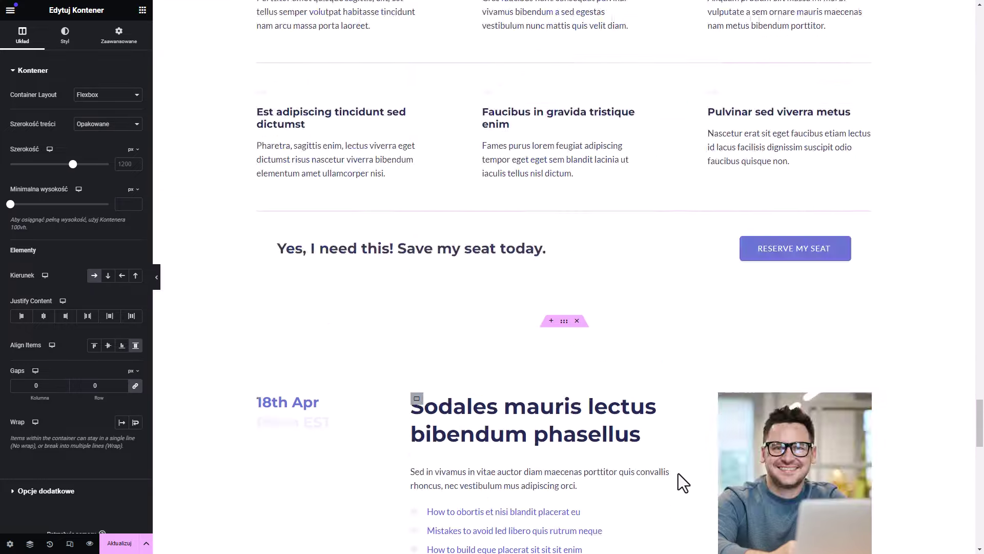
{"action": "scroll", "coordinate": [672, 461], "scroll_direction": "up", "scroll_amount": 8}
{"action": "scroll", "coordinate": [672, 378], "scroll_direction": "down", "scroll_amount": 2}
{"action": "scroll", "coordinate": [672, 461], "scroll_direction": "up", "scroll_amount": 4}
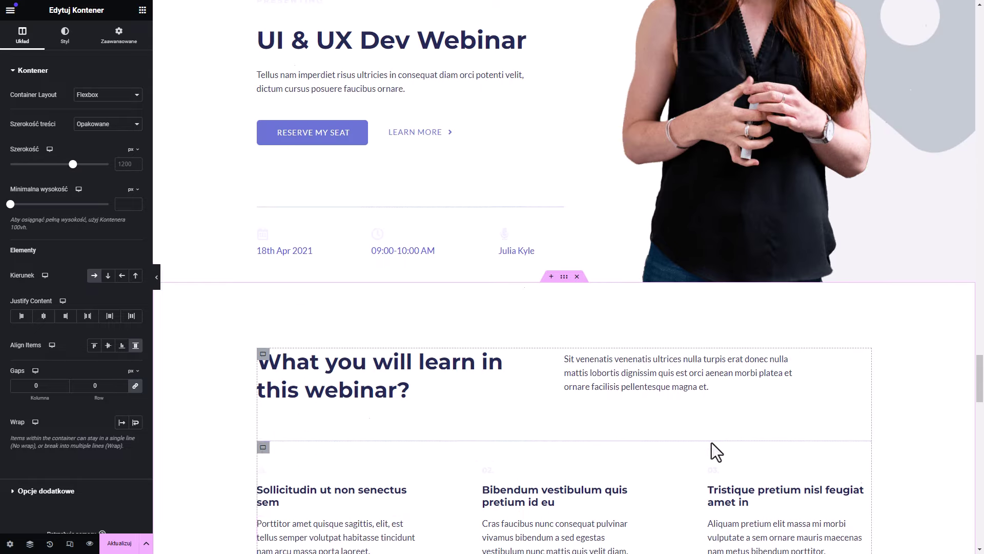
{"action": "scroll", "coordinate": [712, 442], "scroll_direction": "up", "scroll_amount": 1}
{"action": "left_click", "coordinate": [577, 314]}
{"action": "scroll", "coordinate": [580, 316], "scroll_direction": "up", "scroll_amount": 5}
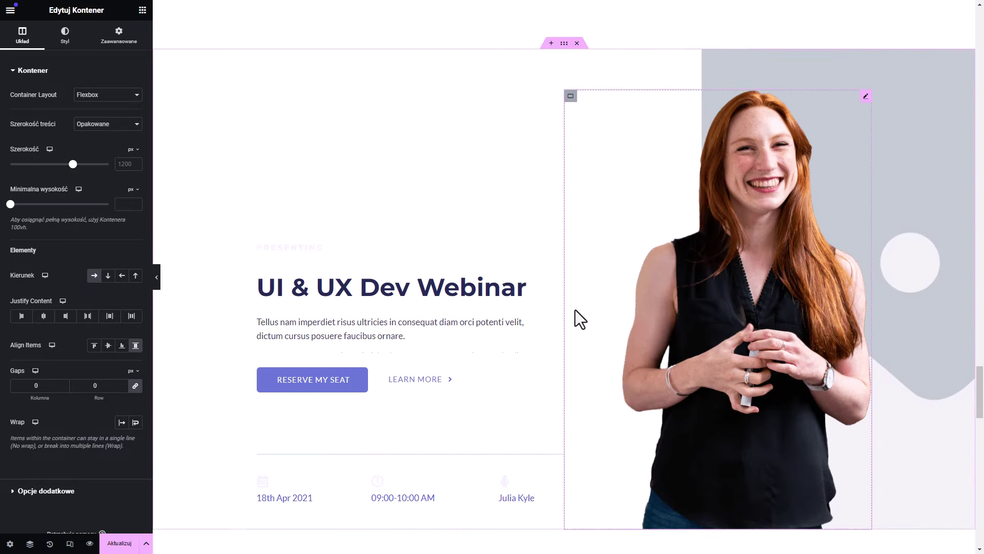
{"action": "scroll", "coordinate": [575, 309], "scroll_direction": "up", "scroll_amount": 1}
{"action": "left_click", "coordinate": [578, 91]}
Step: Delete the Aliquam speaker section, then restore it with Ctrl+Z
{"action": "scroll", "coordinate": [567, 271], "scroll_direction": "down", "scroll_amount": 6}
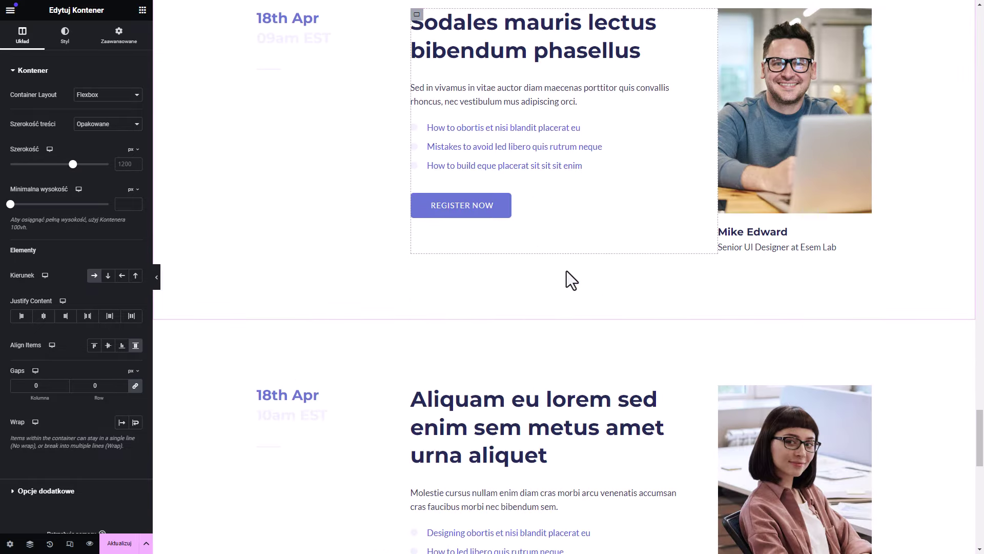
{"action": "left_click", "coordinate": [577, 161]}
{"action": "scroll", "coordinate": [566, 318], "scroll_direction": "up", "scroll_amount": 5}
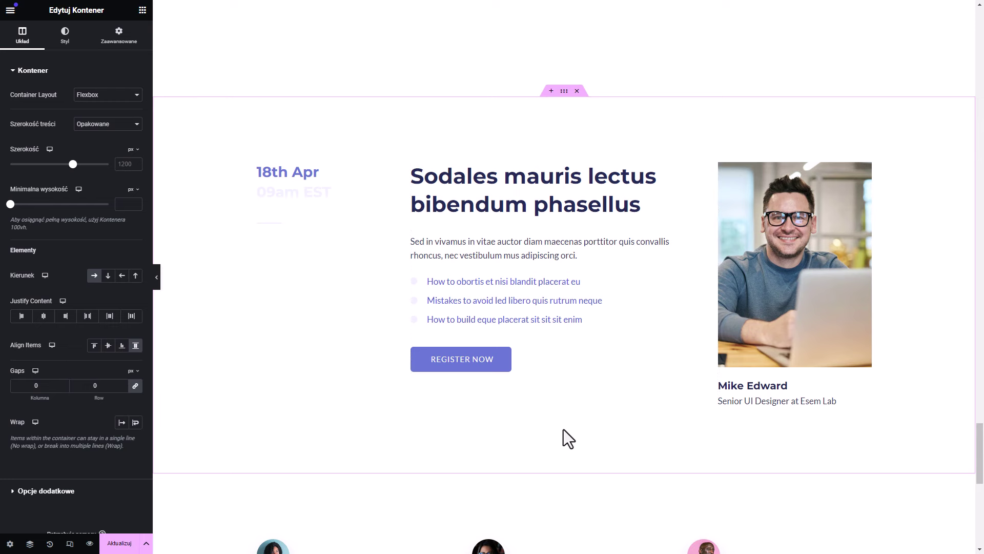
{"action": "key", "text": "ctrl+z"}
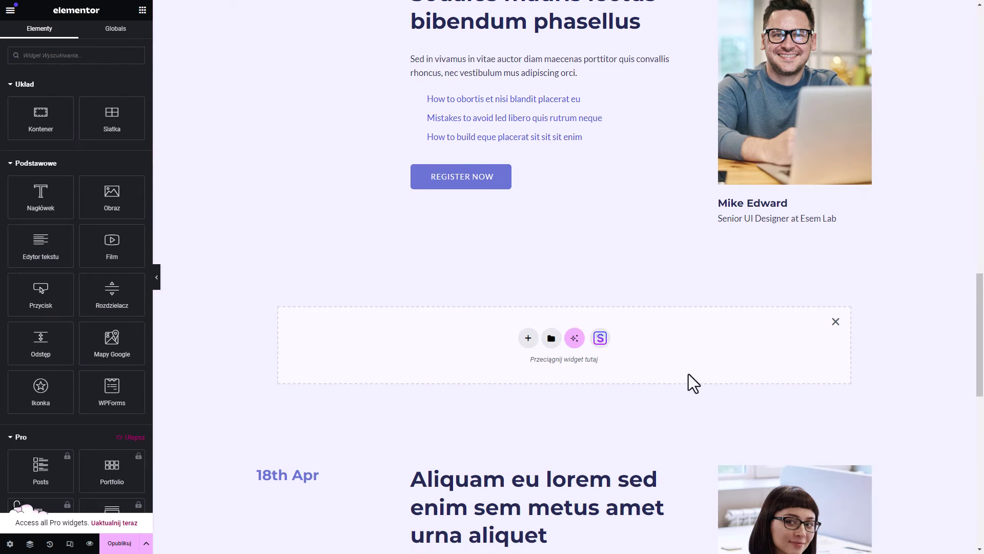
Step: Import the six-member team block from the template library's Blocks into the empty container
{"action": "left_click", "coordinate": [599, 338]}
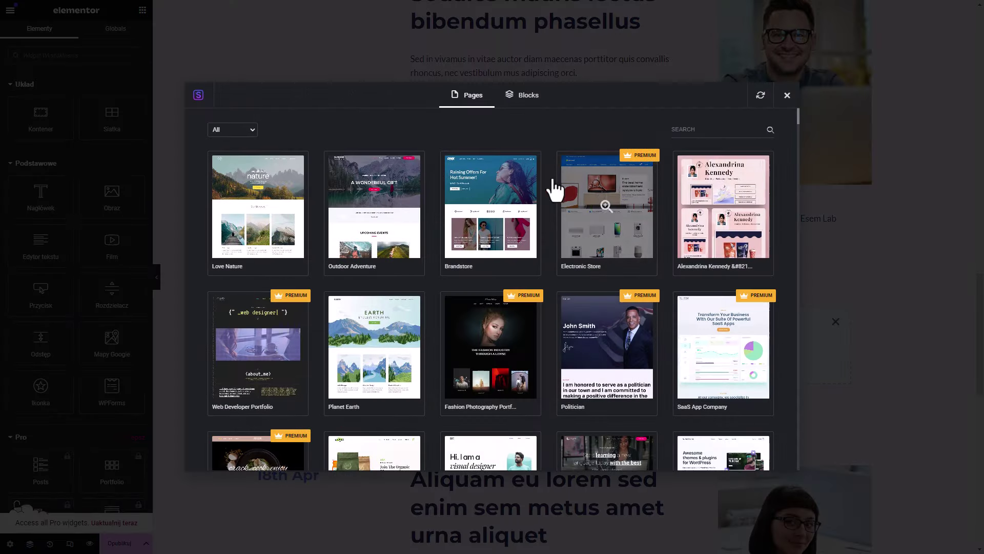
{"action": "left_click", "coordinate": [526, 103]}
{"action": "left_click", "coordinate": [526, 419]}
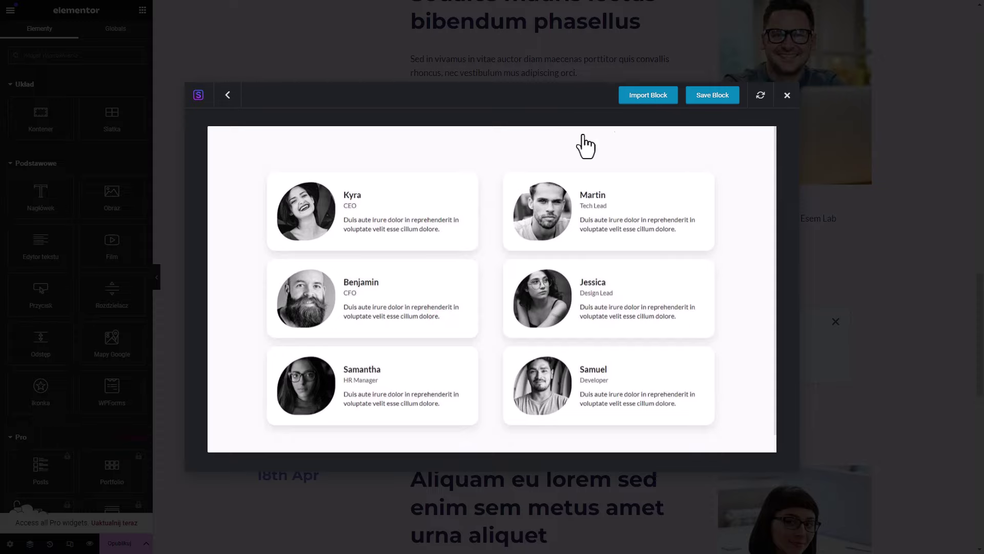
{"action": "left_click", "coordinate": [648, 95]}
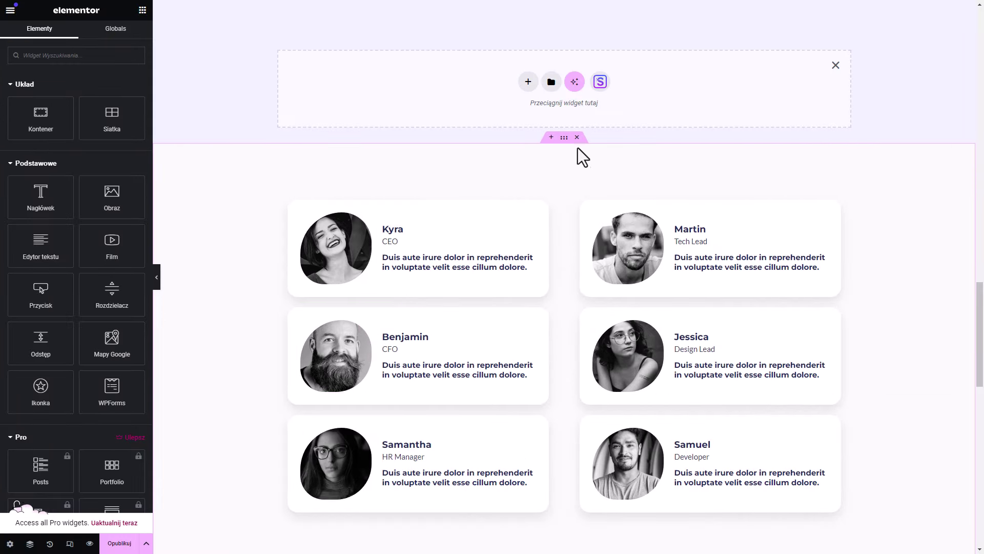
{"action": "left_click", "coordinate": [564, 137]}
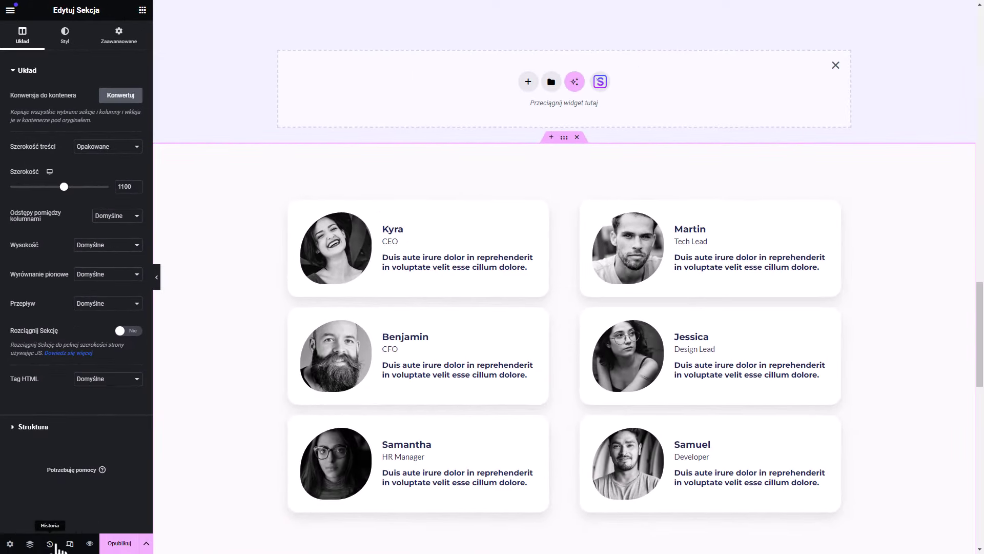
Step: In the Navigator, expand the team Sekcja to reveal its two columns and inspect the left one
{"action": "left_click", "coordinate": [85, 551]}
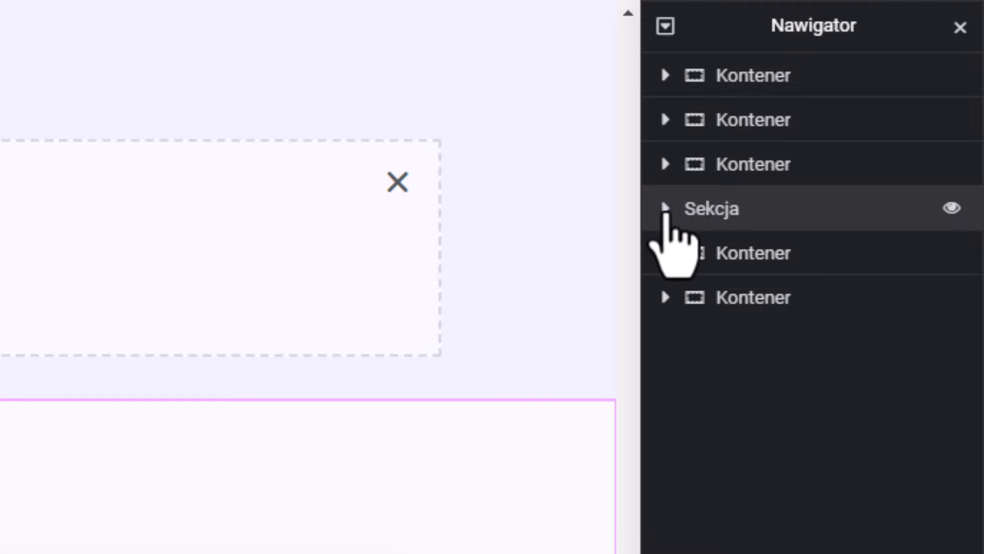
{"action": "left_click", "coordinate": [665, 208]}
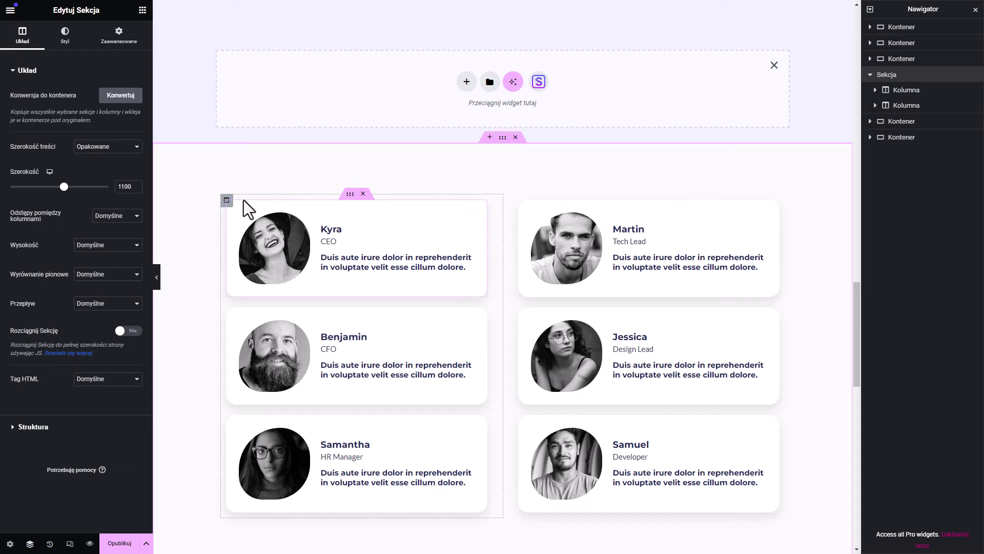
{"action": "left_click", "coordinate": [227, 200]}
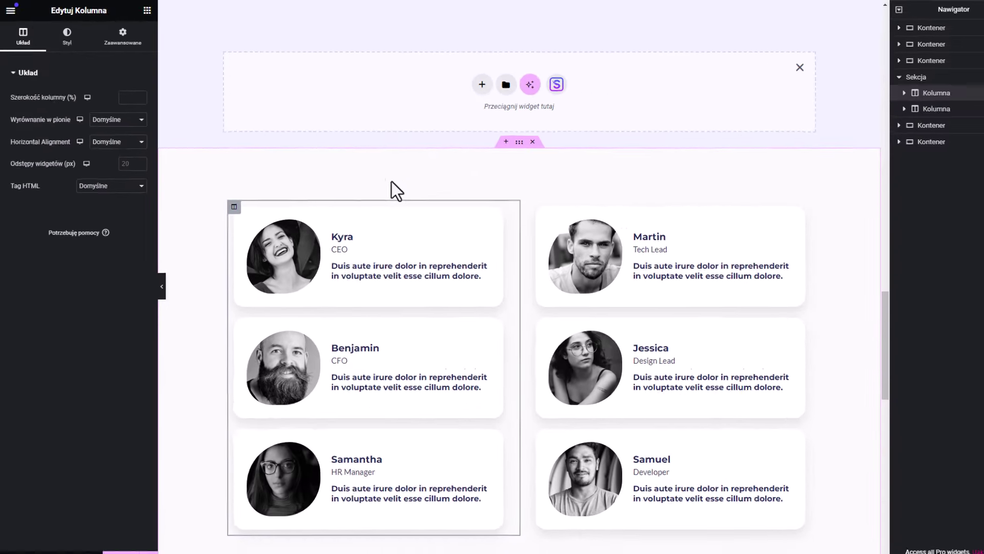
{"action": "left_click", "coordinate": [487, 145]}
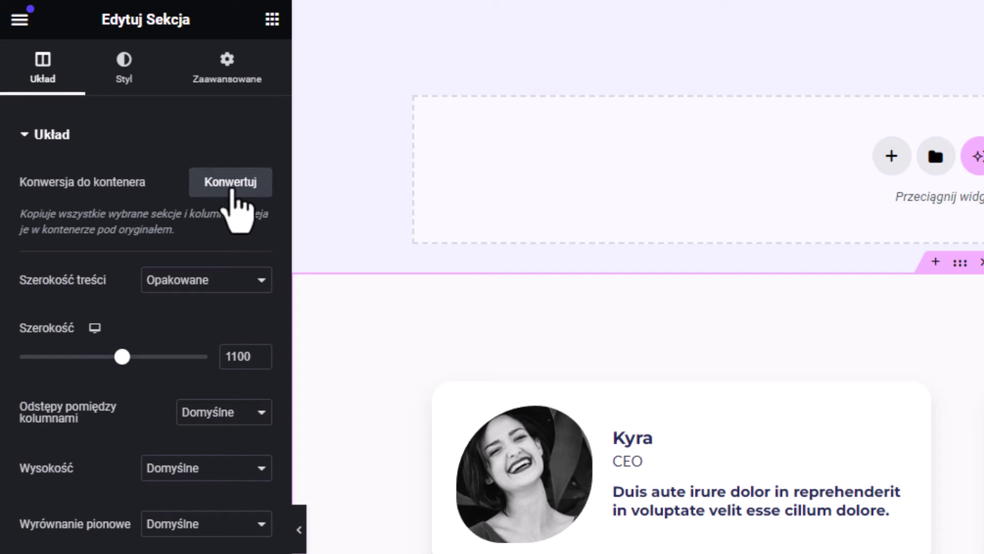
Step: Convert the team section with Konwertuj, then delete the original classic section
{"action": "left_click", "coordinate": [251, 190]}
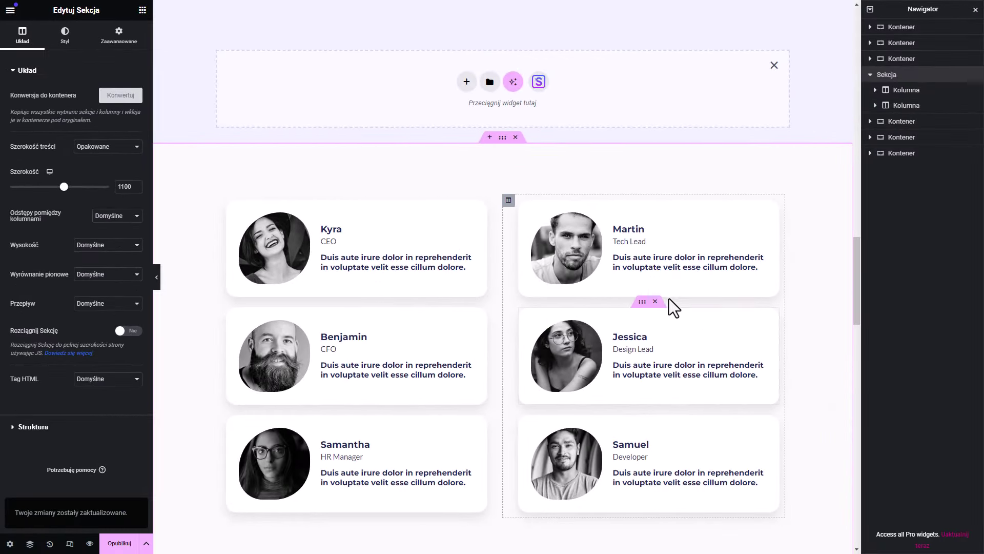
{"action": "scroll", "coordinate": [346, 380], "scroll_direction": "down", "scroll_amount": 10}
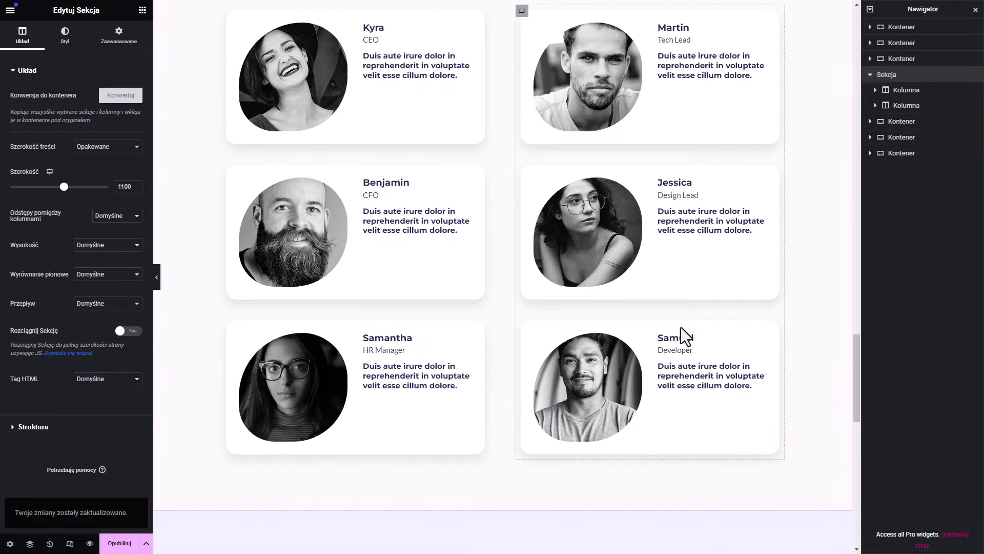
{"action": "scroll", "coordinate": [644, 417], "scroll_direction": "up", "scroll_amount": 10}
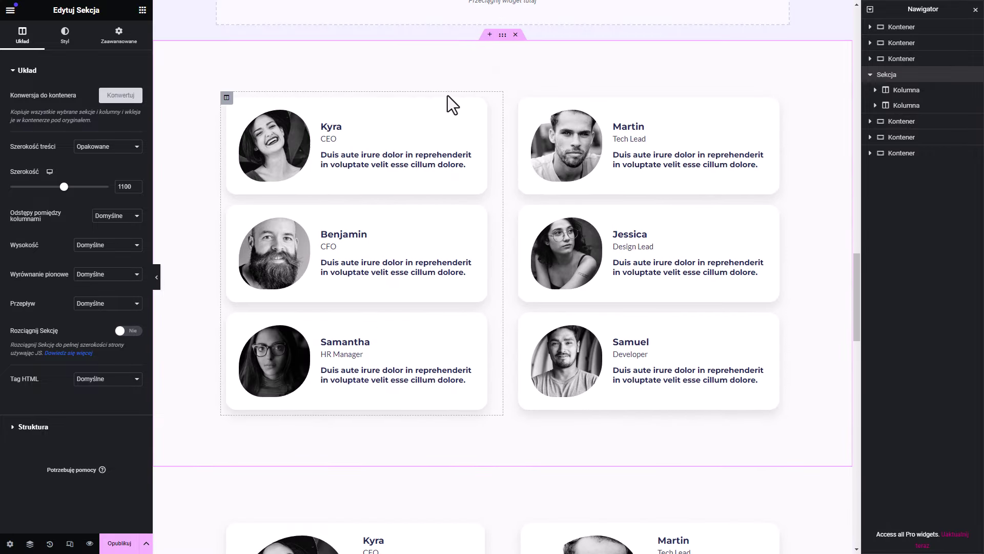
{"action": "left_click", "coordinate": [516, 35]}
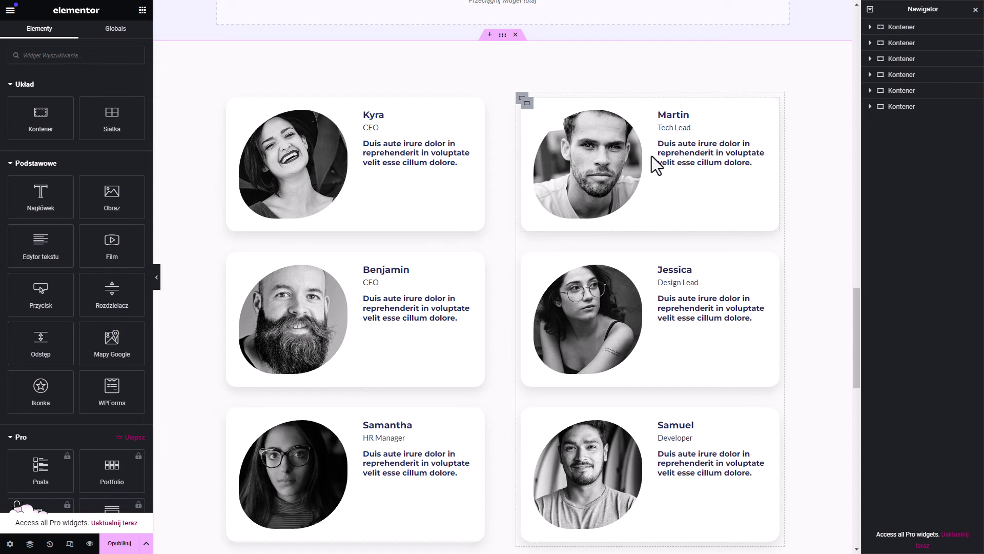
Step: Narrow Kyra's photo container to 52% Szerokość
{"action": "left_click", "coordinate": [288, 166]}
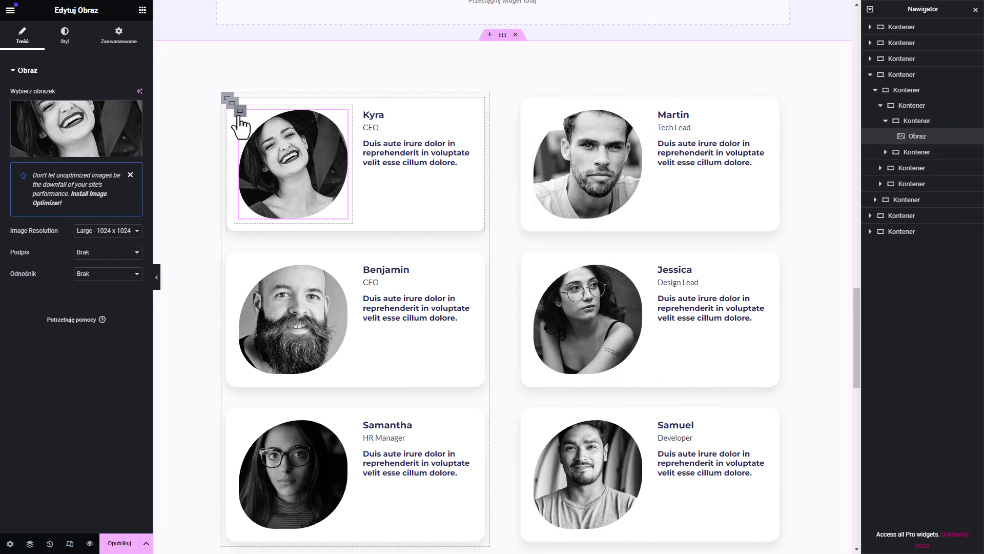
{"action": "left_click", "coordinate": [239, 112]}
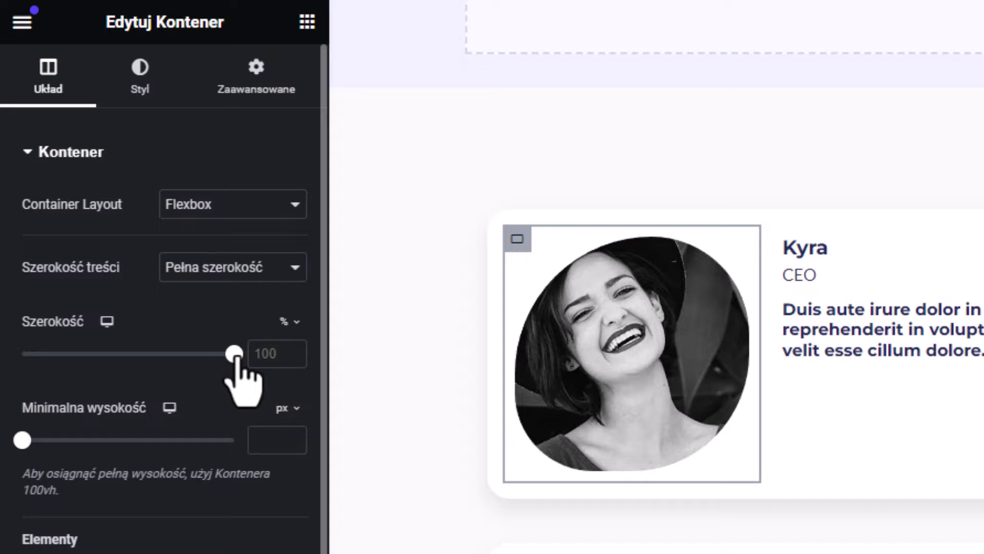
{"action": "left_click_drag", "start_coordinate": [109, 165], "coordinate": [72, 165]}
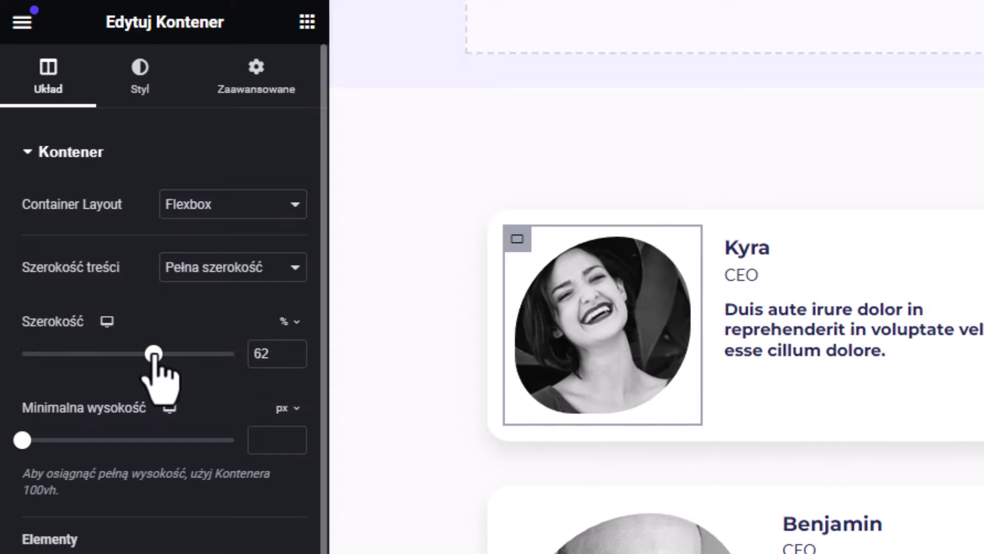
{"action": "left_click_drag", "start_coordinate": [153, 354], "coordinate": [133, 354]}
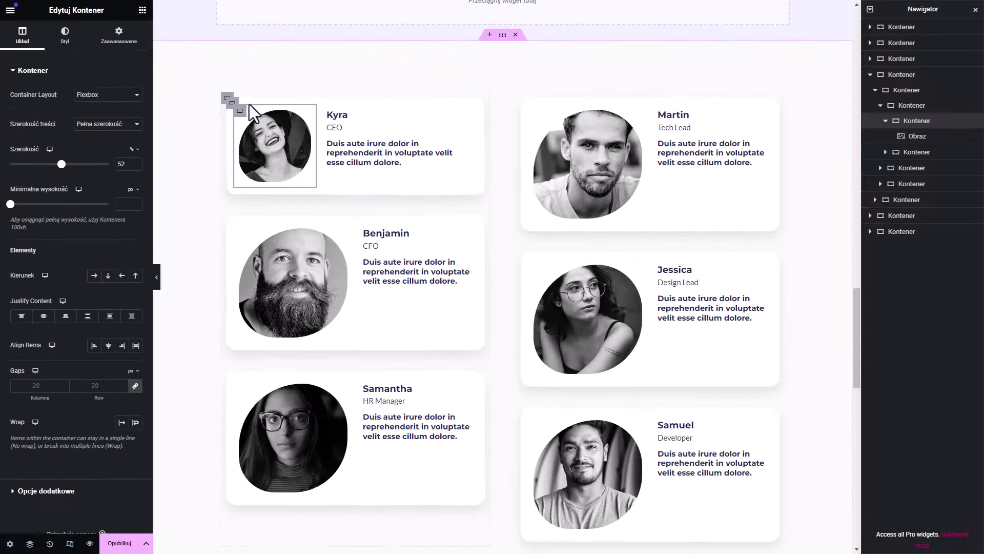
Step: Set the left card column's Zaawansowane right margin to 0
{"action": "left_click", "coordinate": [228, 100]}
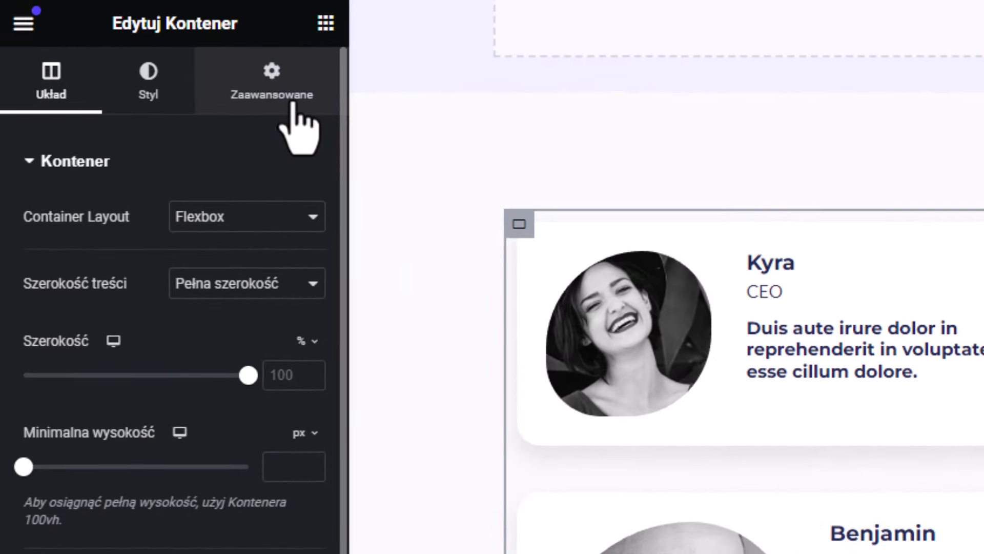
{"action": "left_click", "coordinate": [127, 44]}
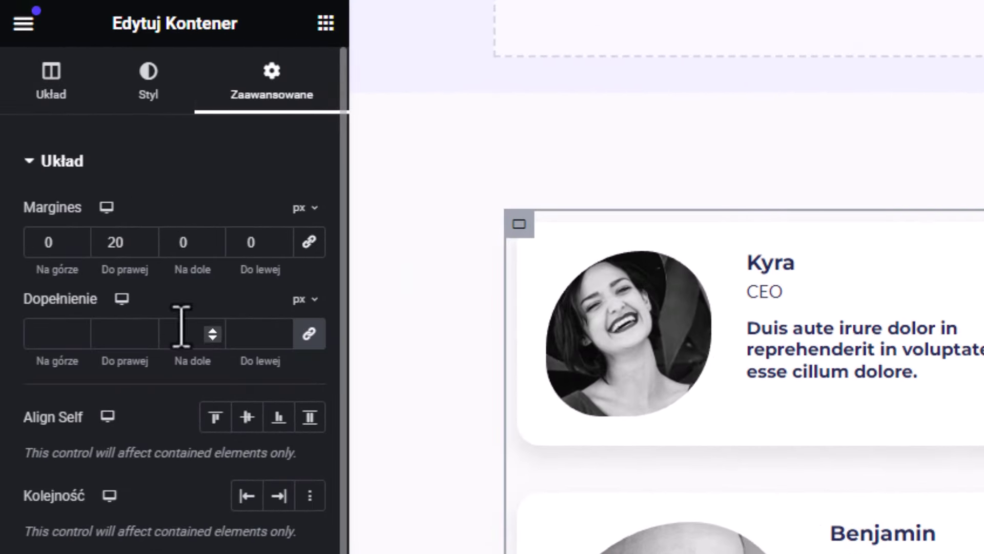
{"action": "double_click", "coordinate": [124, 242]}
{"action": "type", "text": "0"}
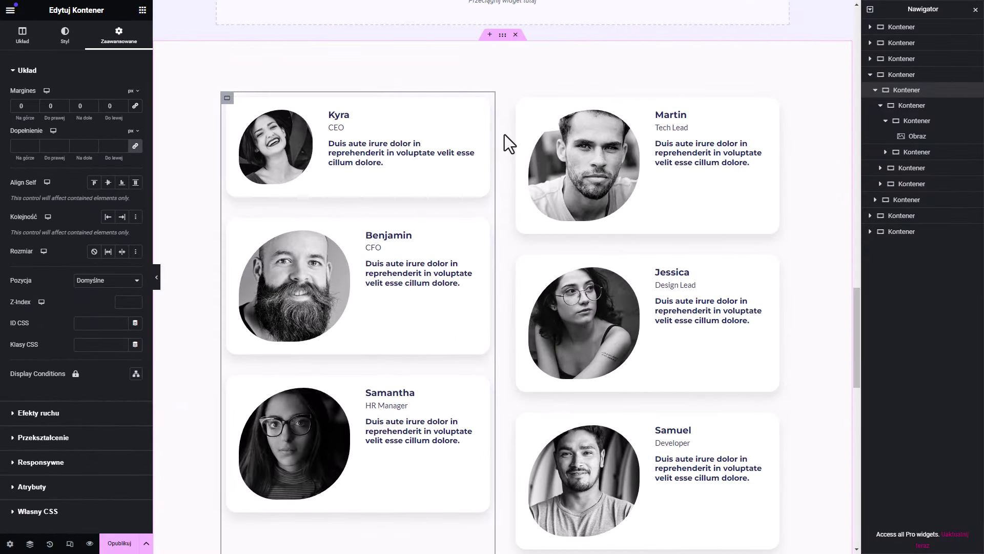
{"action": "scroll", "coordinate": [501, 134], "scroll_direction": "up", "scroll_amount": 1}
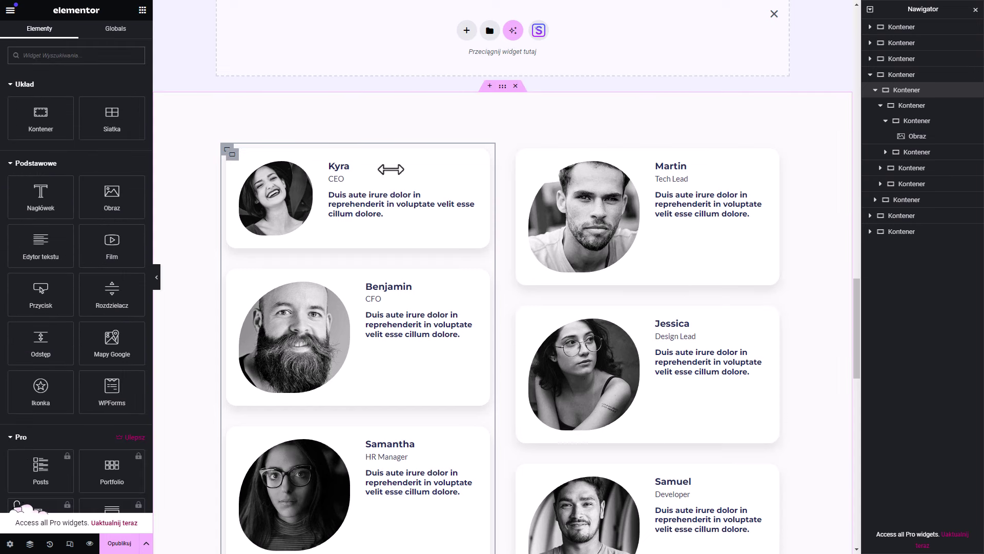
Step: Exit the Elementor page editor via Wyjście and confirm leaving
{"action": "left_click", "coordinate": [11, 11]}
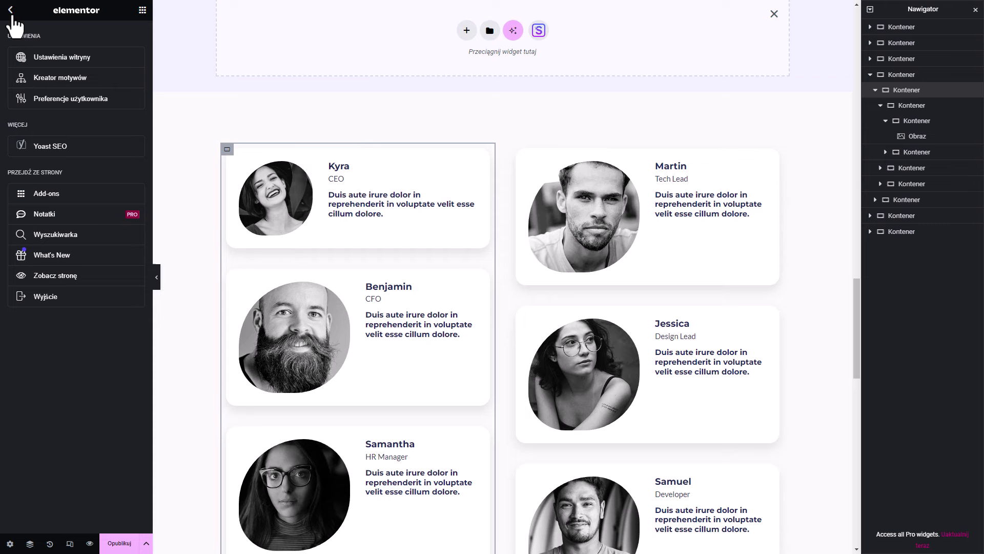
{"action": "left_click", "coordinate": [48, 302]}
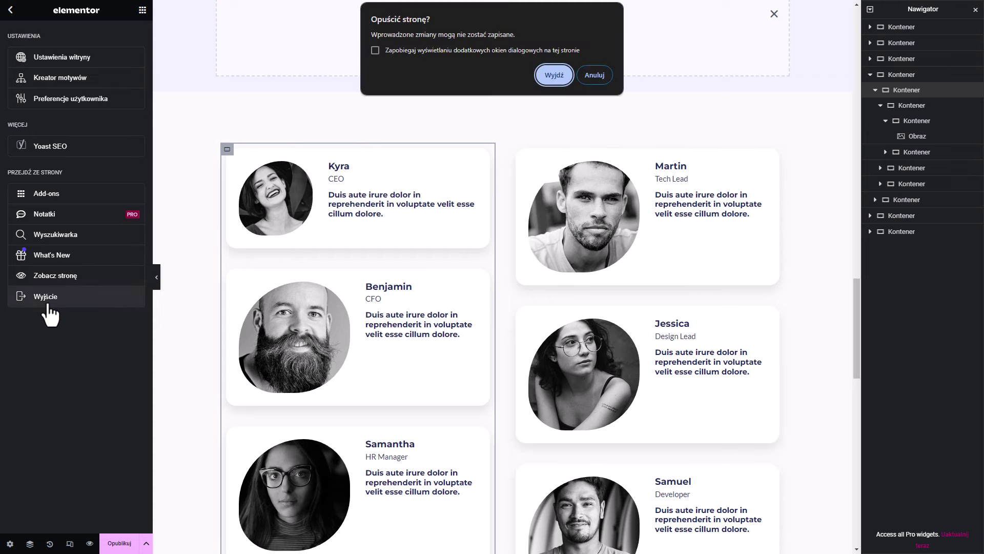
{"action": "left_click", "coordinate": [553, 75]}
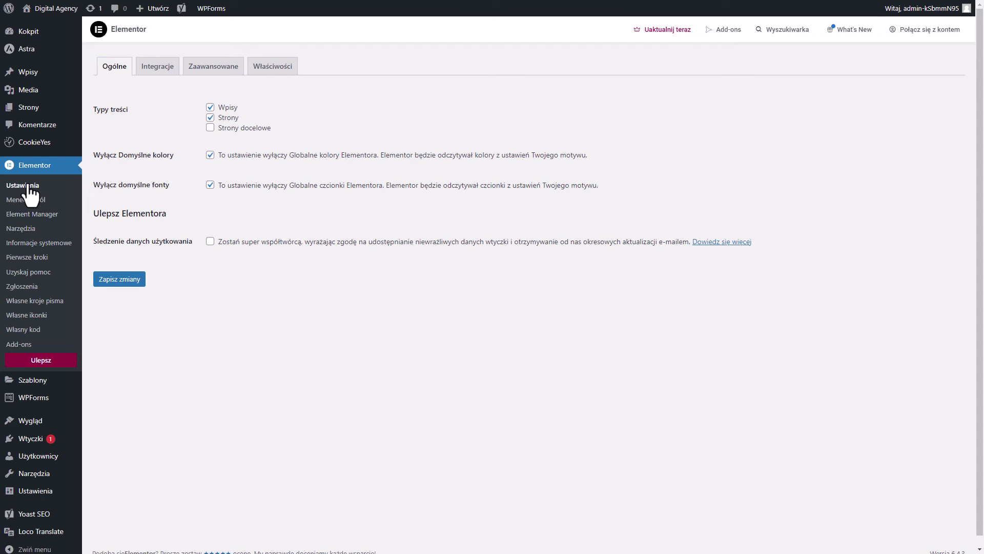
Step: In Elementor Właściwości, set Flexbox Container to Włączono and save changes
{"action": "left_click", "coordinate": [266, 84]}
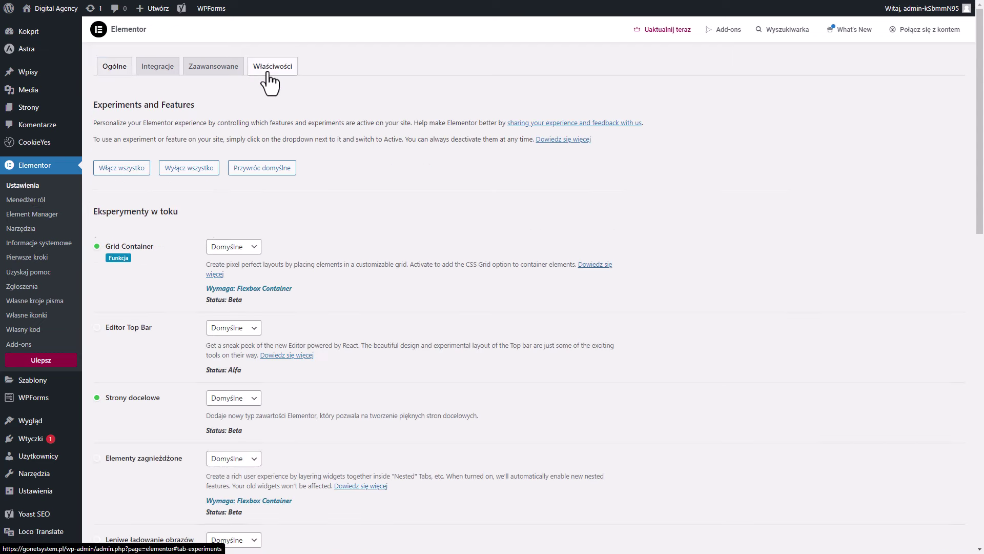
{"action": "scroll", "coordinate": [316, 141], "scroll_direction": "down", "scroll_amount": 6}
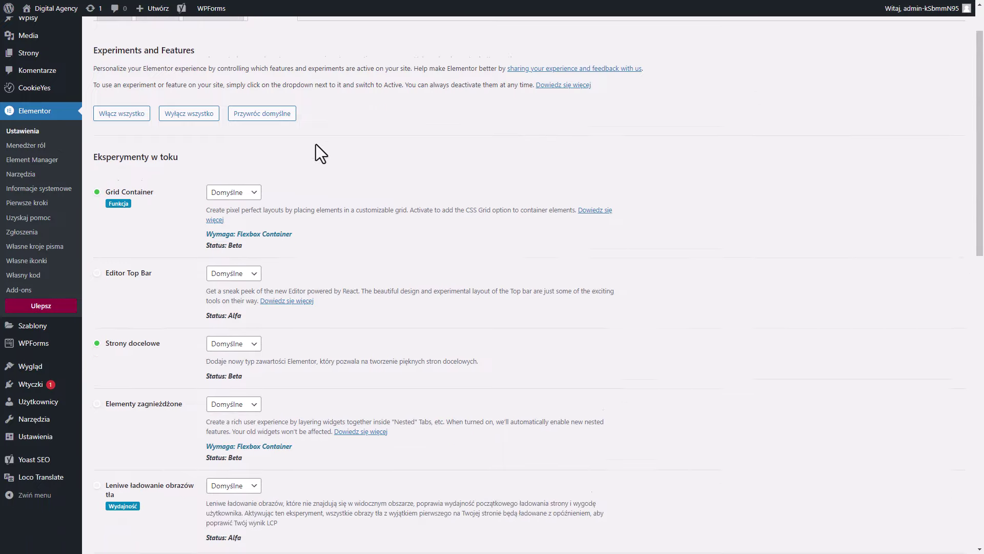
{"action": "scroll", "coordinate": [316, 149], "scroll_direction": "down", "scroll_amount": 7}
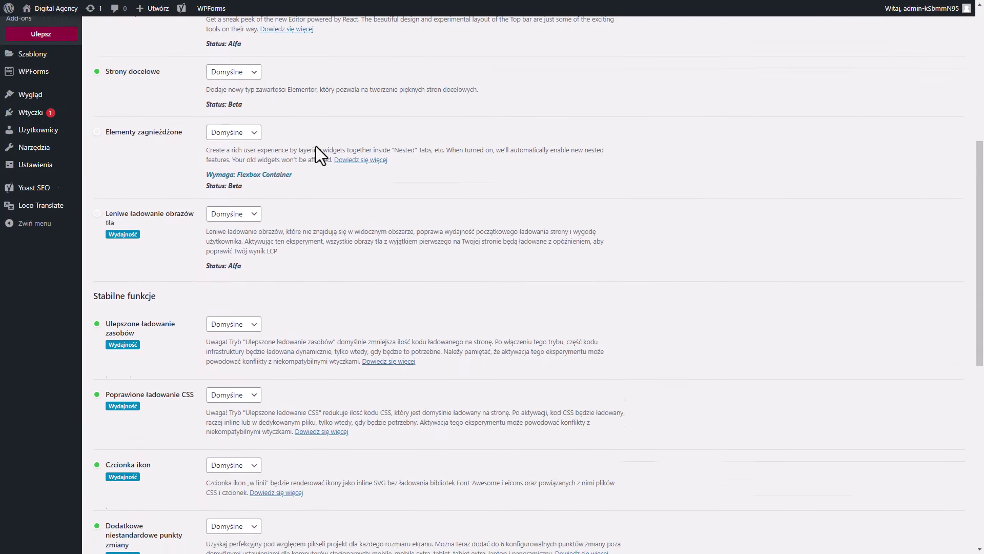
{"action": "scroll", "coordinate": [316, 146], "scroll_direction": "down", "scroll_amount": 2}
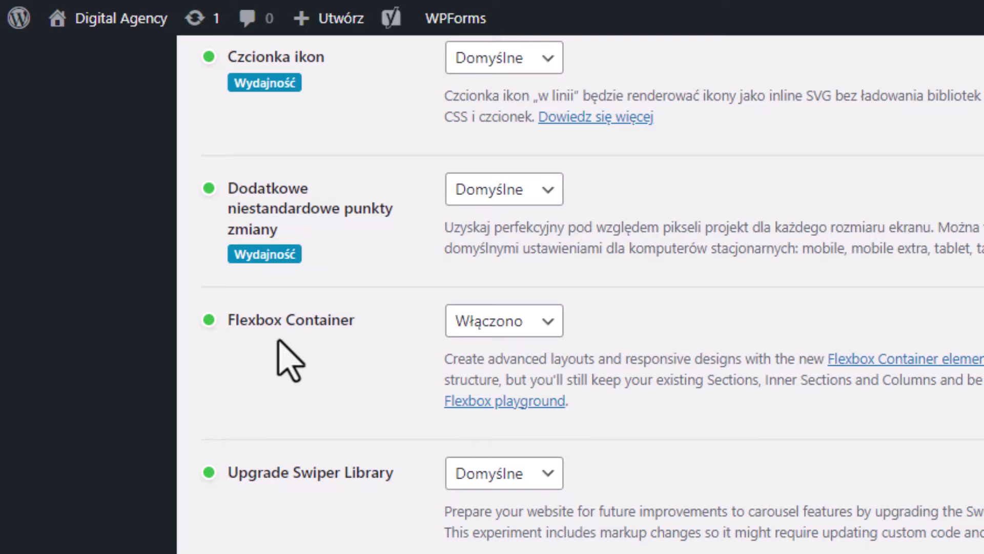
{"action": "left_click", "coordinate": [506, 321]}
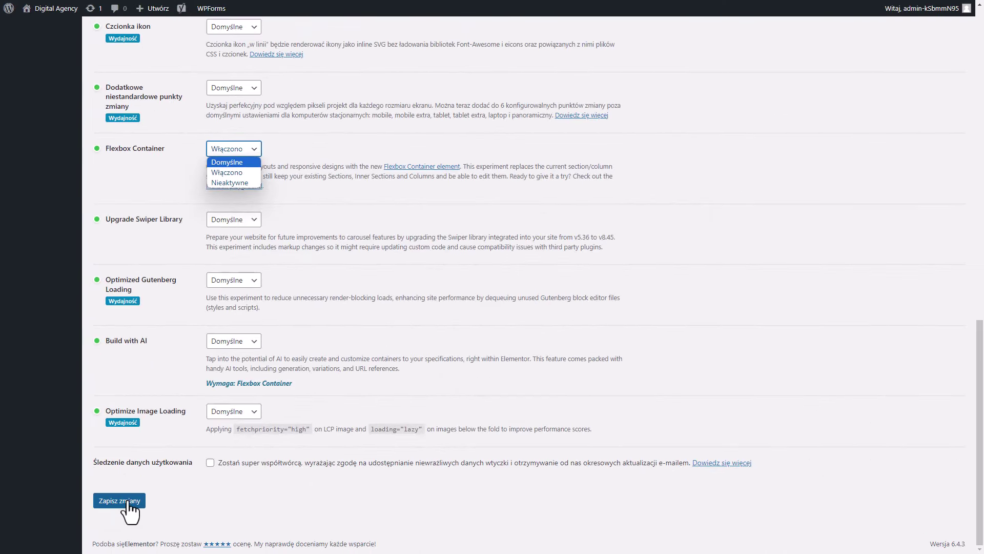
{"action": "left_click", "coordinate": [322, 265]}
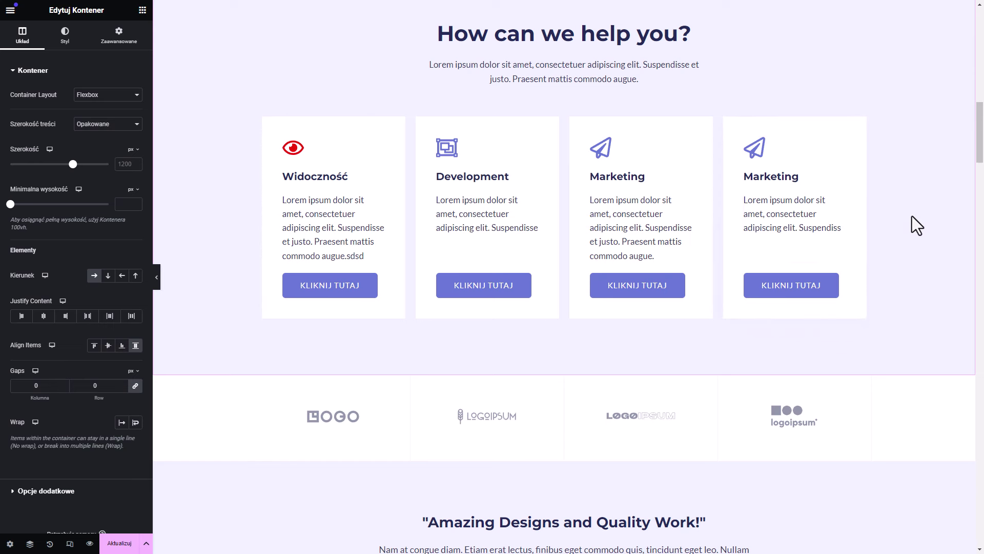
Step: Scroll through the live Services page on the front end
{"action": "left_click_drag", "start_coordinate": [980, 133], "coordinate": [981, 30]}
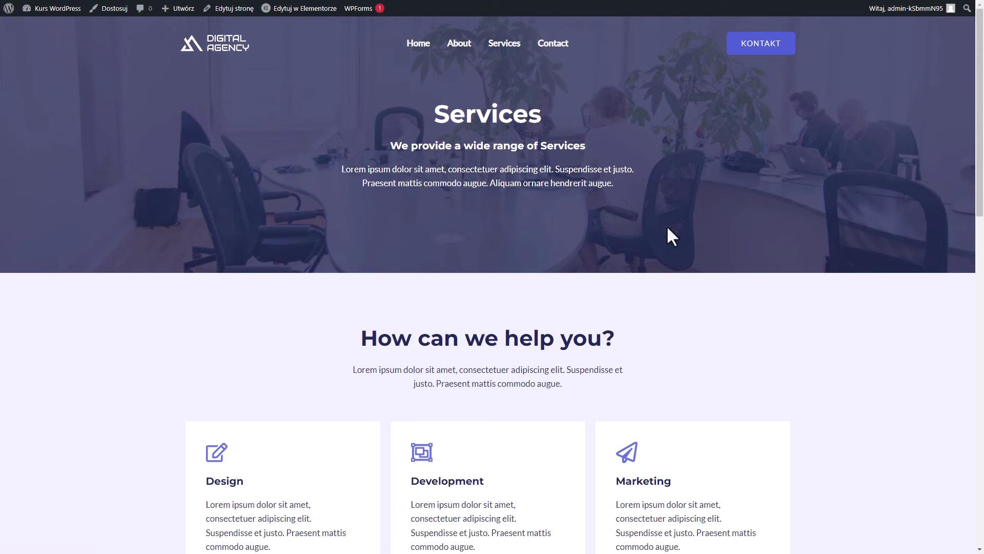
{"action": "scroll", "coordinate": [545, 339], "scroll_direction": "down", "scroll_amount": 6}
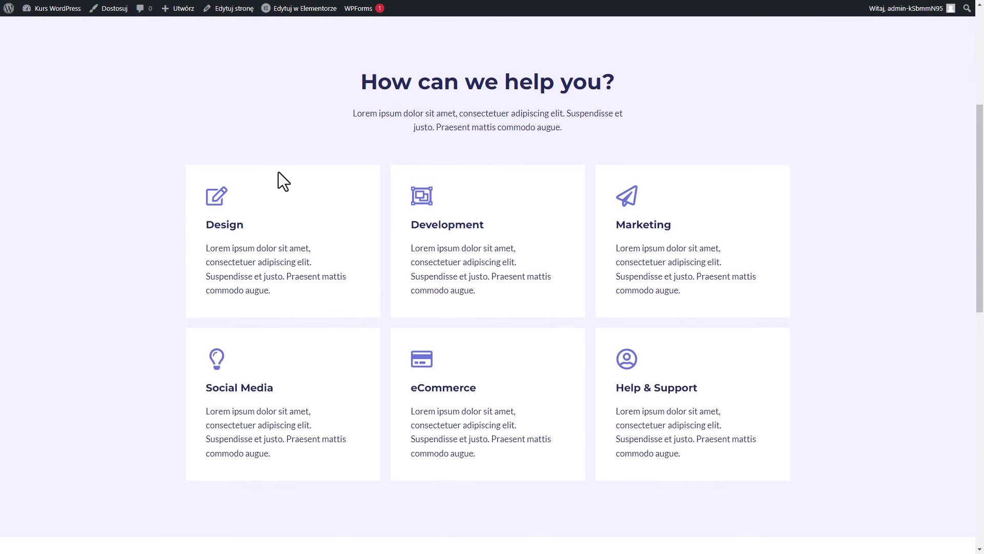
{"action": "scroll", "coordinate": [279, 174], "scroll_direction": "down", "scroll_amount": 3}
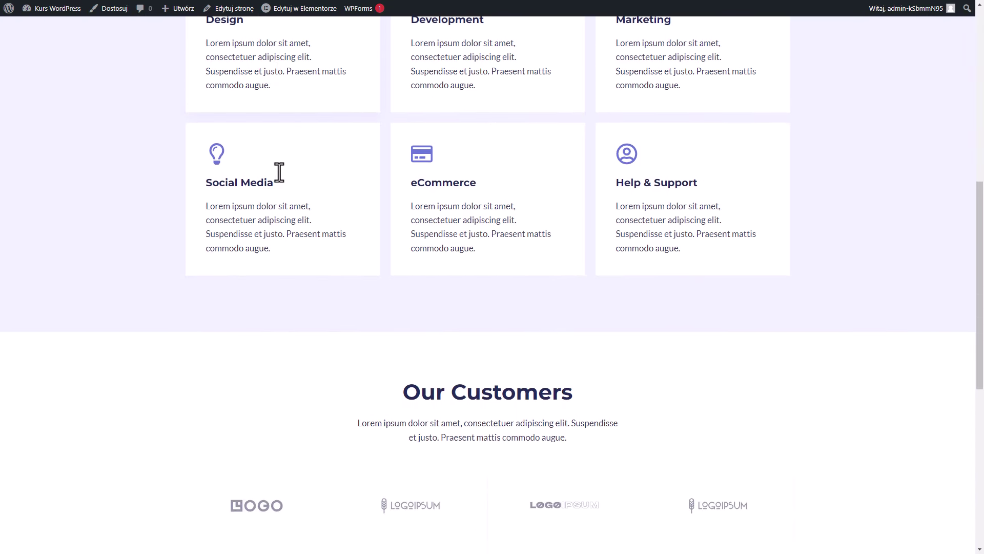
{"action": "scroll", "coordinate": [453, 417], "scroll_direction": "down", "scroll_amount": 8}
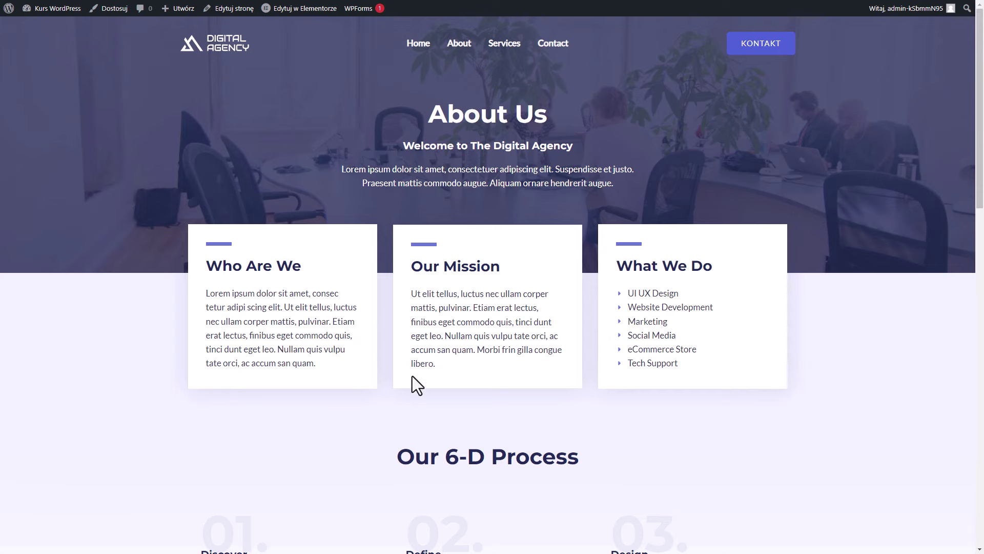
{"action": "scroll", "coordinate": [420, 385], "scroll_direction": "down", "scroll_amount": 7}
{"action": "scroll", "coordinate": [606, 361], "scroll_direction": "down", "scroll_amount": 11}
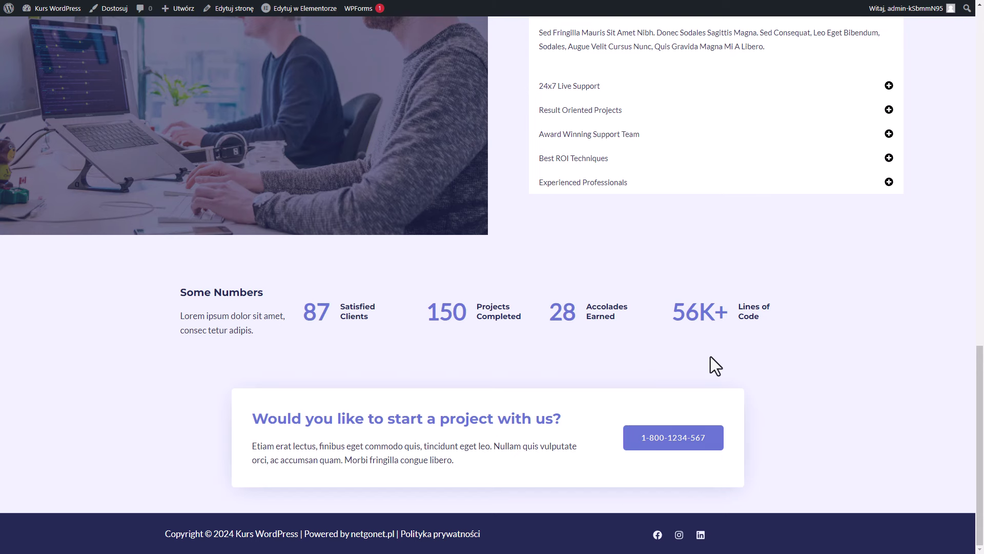
{"action": "key", "text": "Home"}
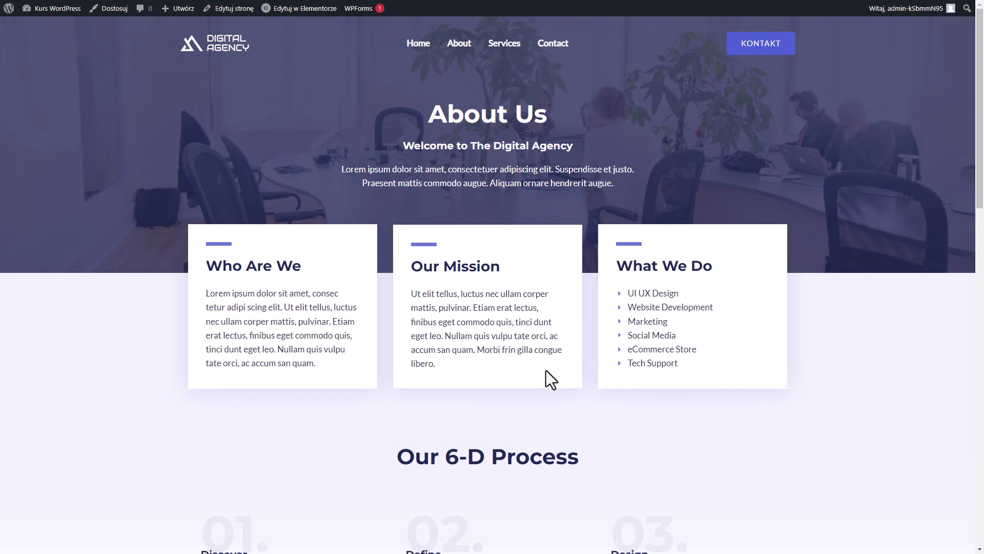
{"action": "scroll", "coordinate": [546, 370], "scroll_direction": "down", "scroll_amount": 3}
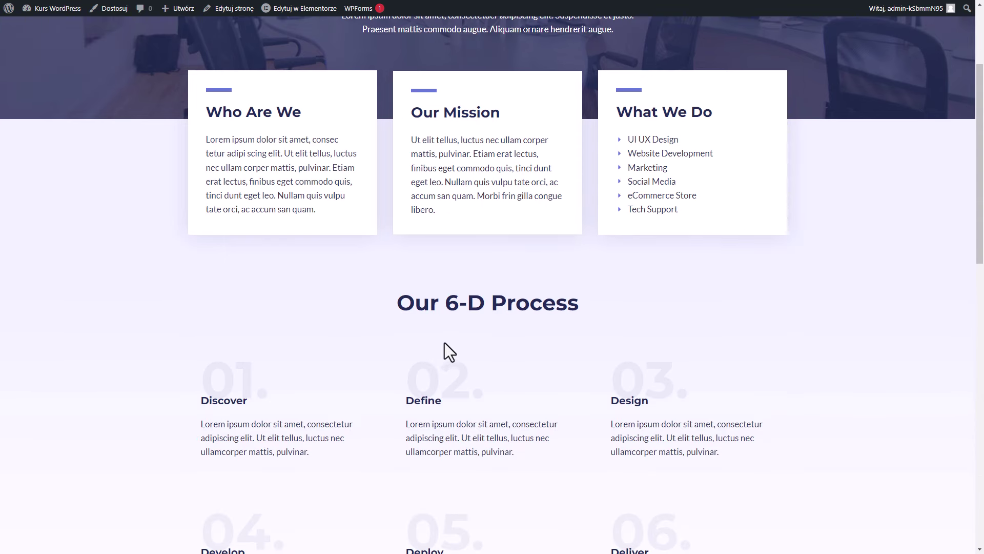
{"action": "scroll", "coordinate": [445, 340], "scroll_direction": "down", "scroll_amount": 5}
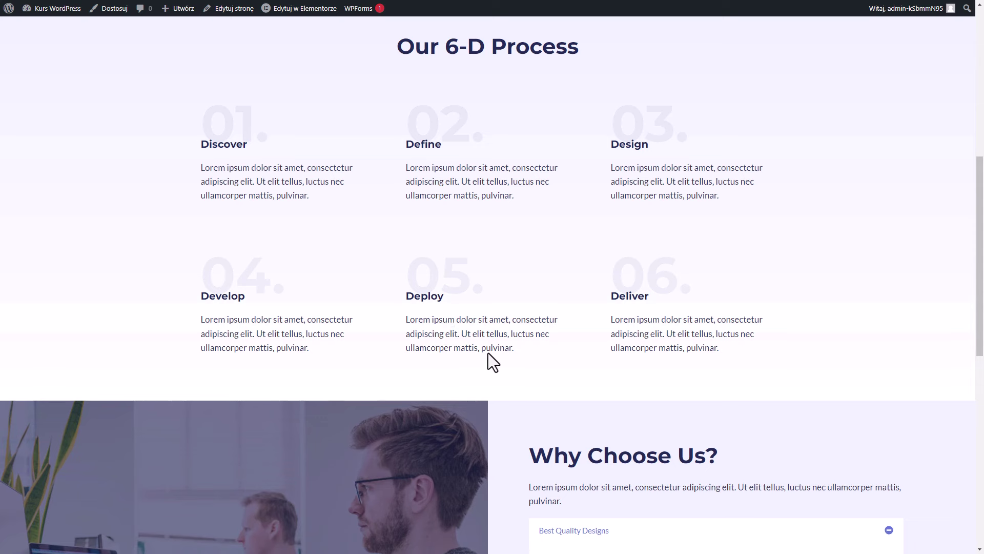
{"action": "scroll", "coordinate": [488, 354], "scroll_direction": "down", "scroll_amount": 4}
{"action": "scroll", "coordinate": [487, 354], "scroll_direction": "down", "scroll_amount": 3}
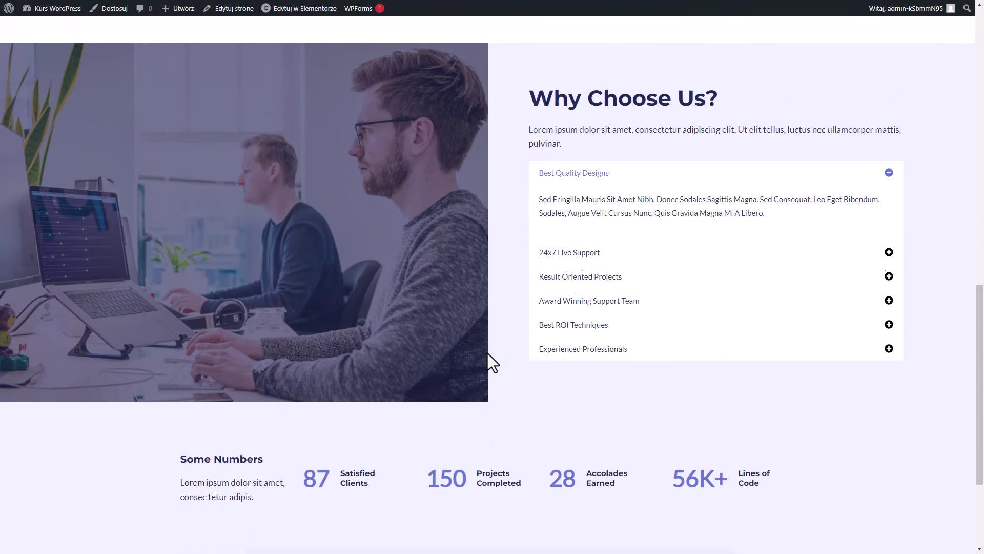
{"action": "scroll", "coordinate": [488, 353], "scroll_direction": "down", "scroll_amount": 1}
{"action": "scroll", "coordinate": [487, 339], "scroll_direction": "up", "scroll_amount": 1}
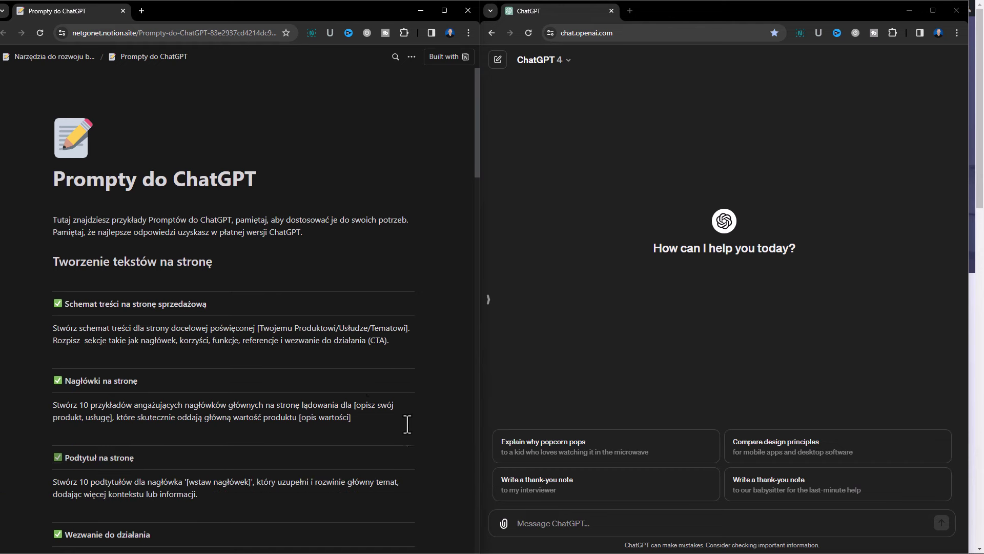
Step: Copy the landing-page headlines prompt from Notion and paste it into ChatGPT
{"action": "left_click_drag", "start_coordinate": [369, 417], "coordinate": [30, 405]}
{"action": "key", "text": "ctrl+c"}
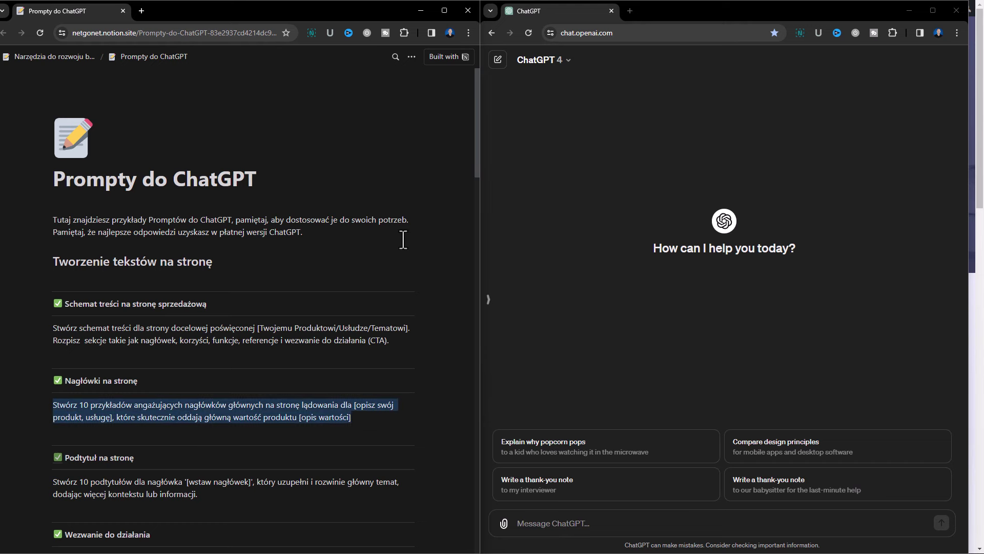
{"action": "left_click", "coordinate": [933, 11]}
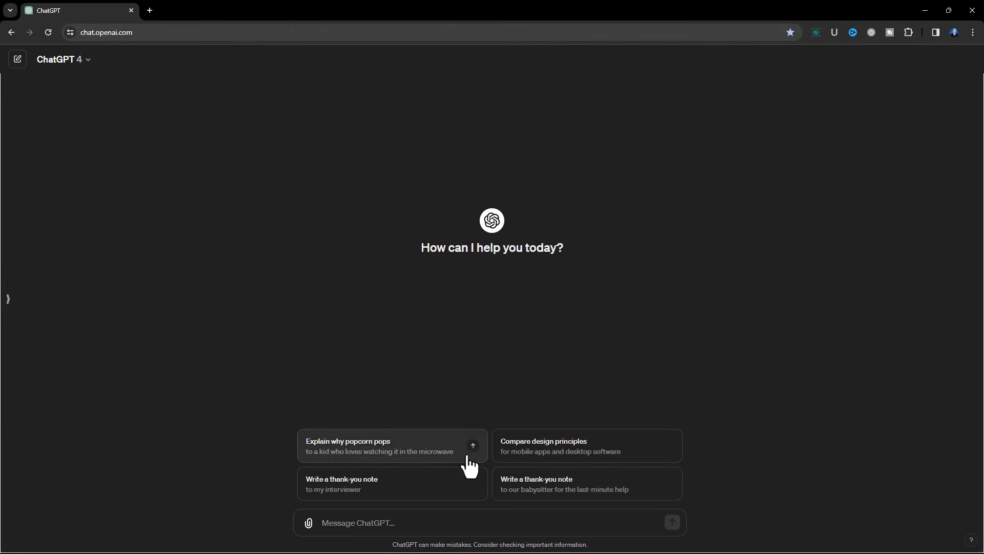
{"action": "left_click", "coordinate": [383, 523]}
{"action": "key", "text": "ctrl+v"}
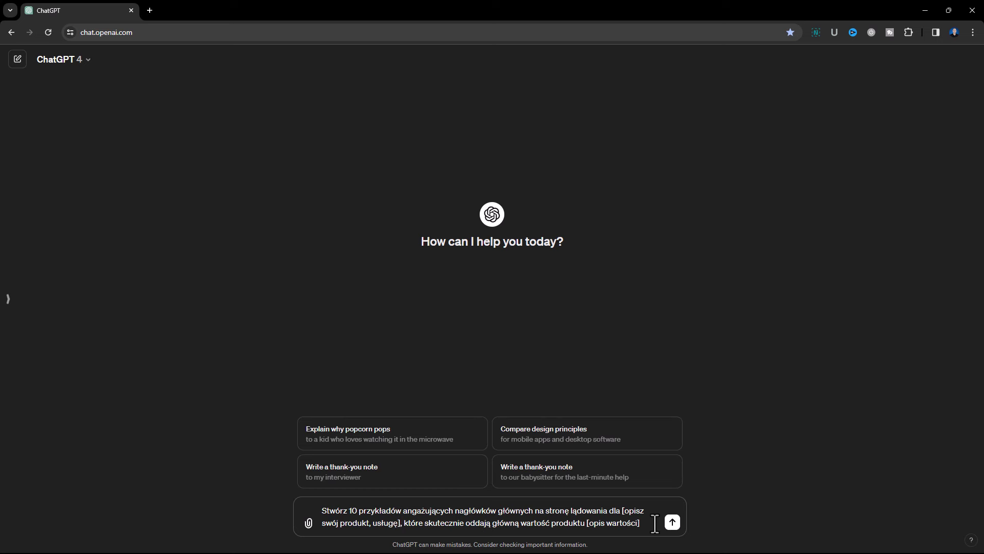
Step: Select the product-description placeholder in the prompt for replacement with course details
{"action": "left_click_drag", "start_coordinate": [622, 510], "coordinate": [399, 523]}
{"action": "left_click", "coordinate": [532, 523]}
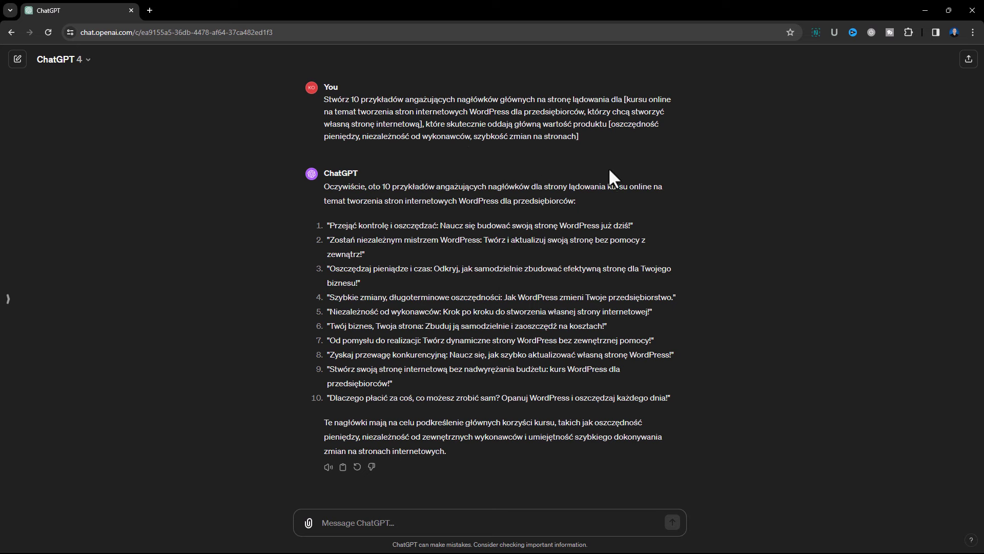
{"action": "key", "text": "ctrl+shift+t"}
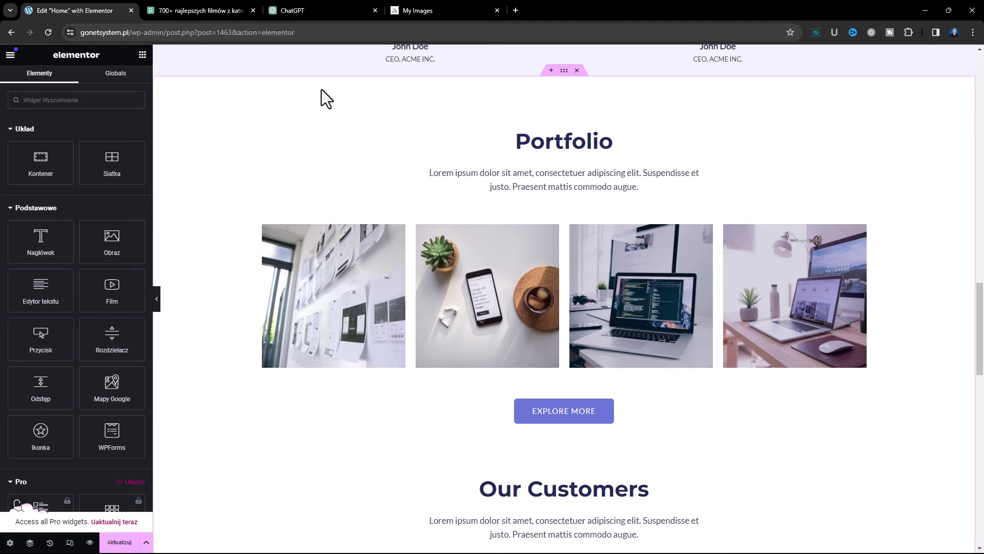
Step: Preview the office robot, man-in-a-car and dog-with-kibble images in the Midjourney archive
{"action": "left_click", "coordinate": [322, 9]}
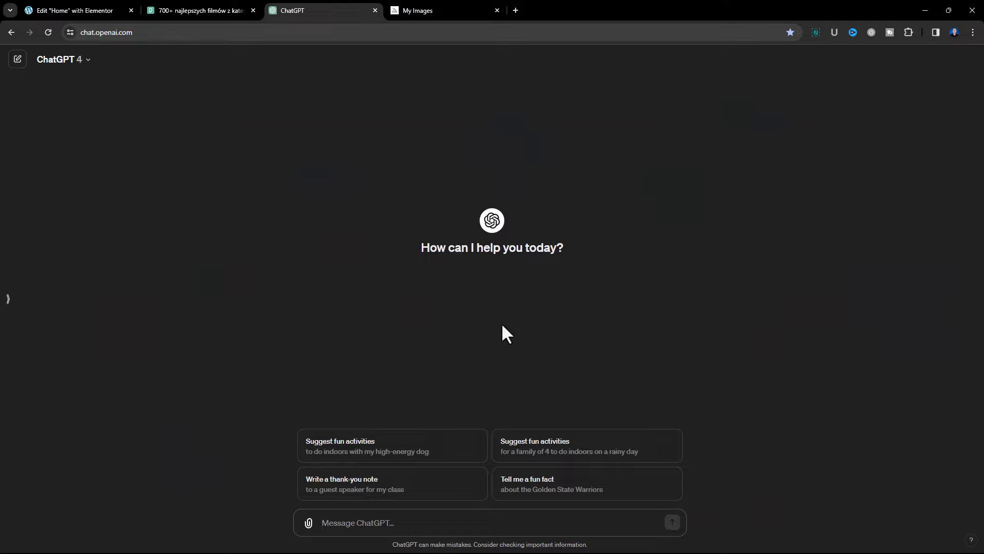
{"action": "key", "text": "ctrl+Tab"}
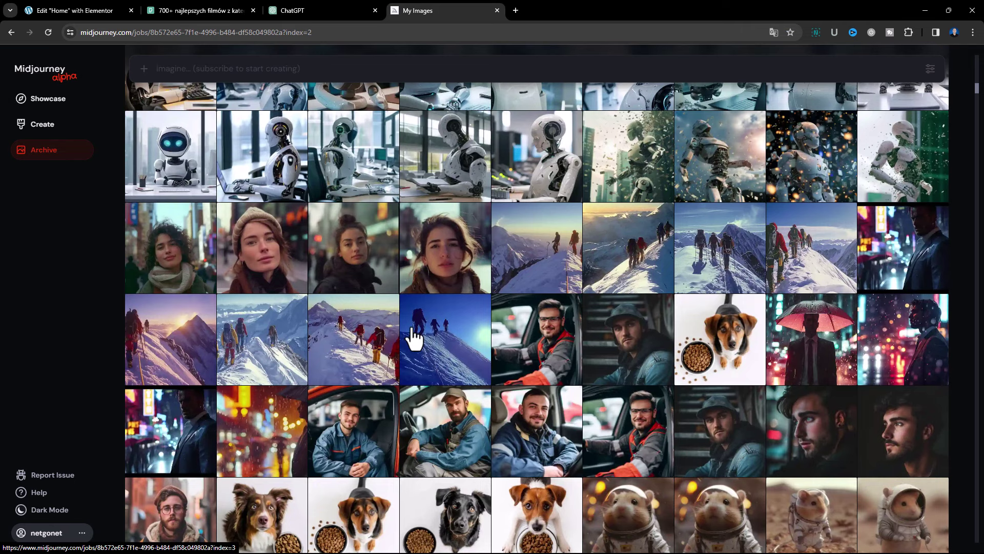
{"action": "left_click", "coordinate": [185, 176]}
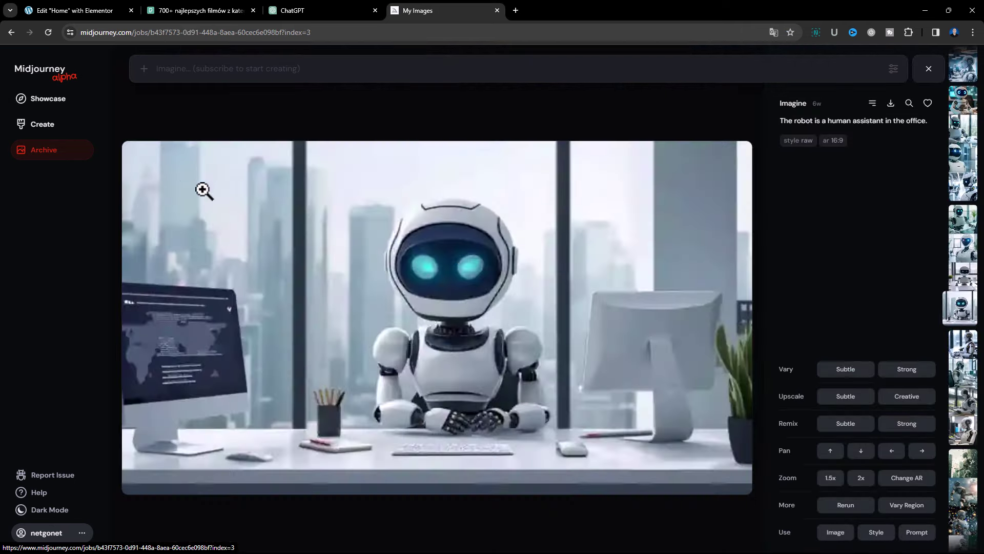
{"action": "left_click", "coordinate": [928, 69]}
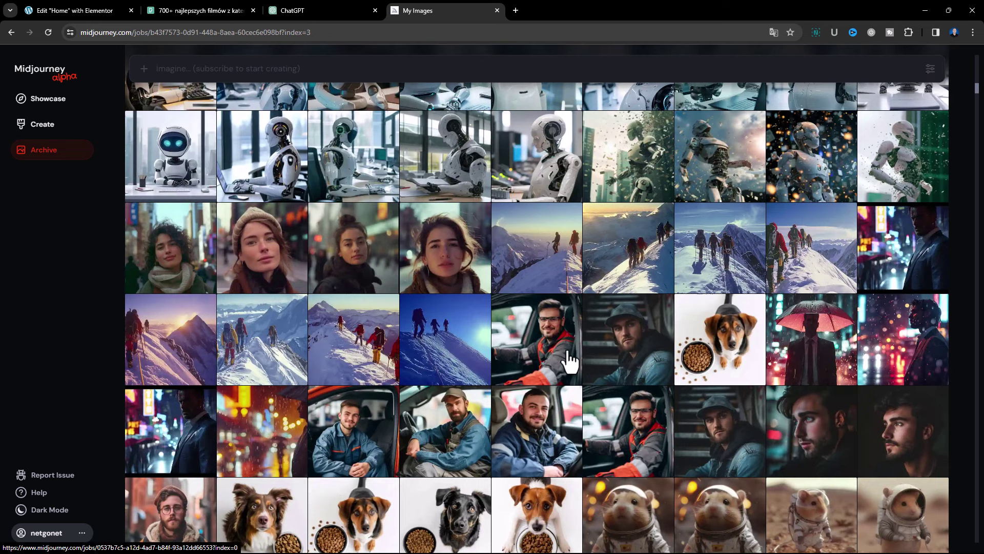
{"action": "left_click", "coordinate": [569, 353]}
{"action": "left_click", "coordinate": [926, 69]}
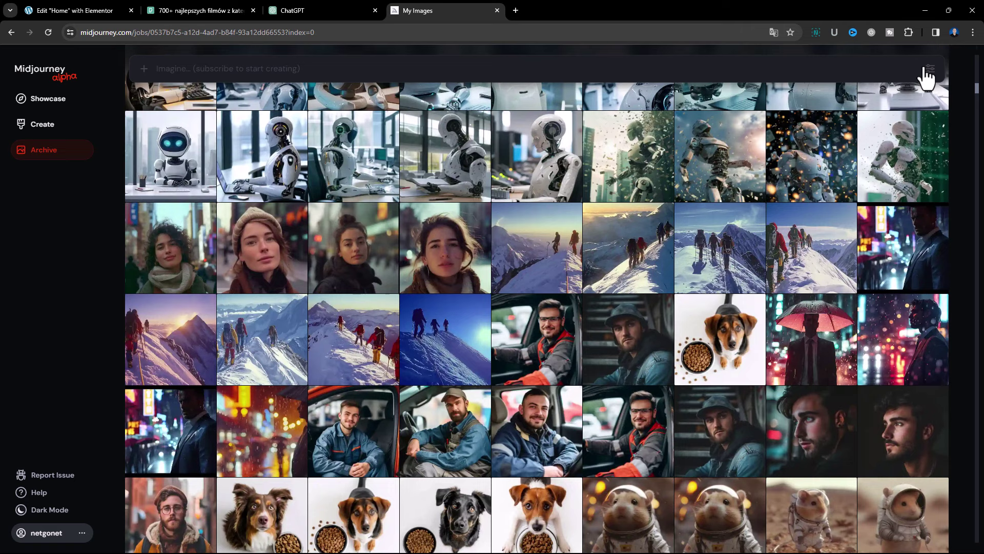
{"action": "left_click", "coordinate": [734, 349]}
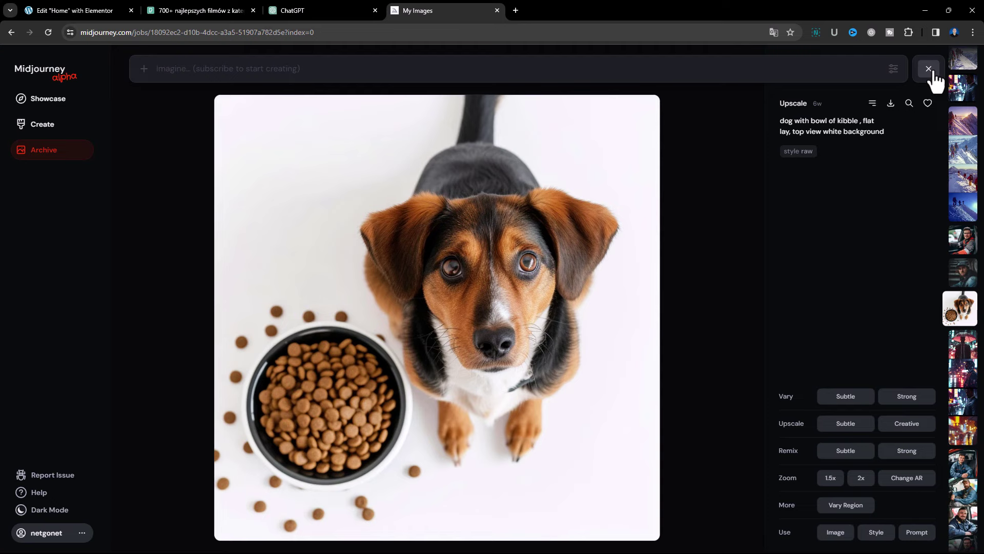
{"action": "left_click", "coordinate": [929, 69]}
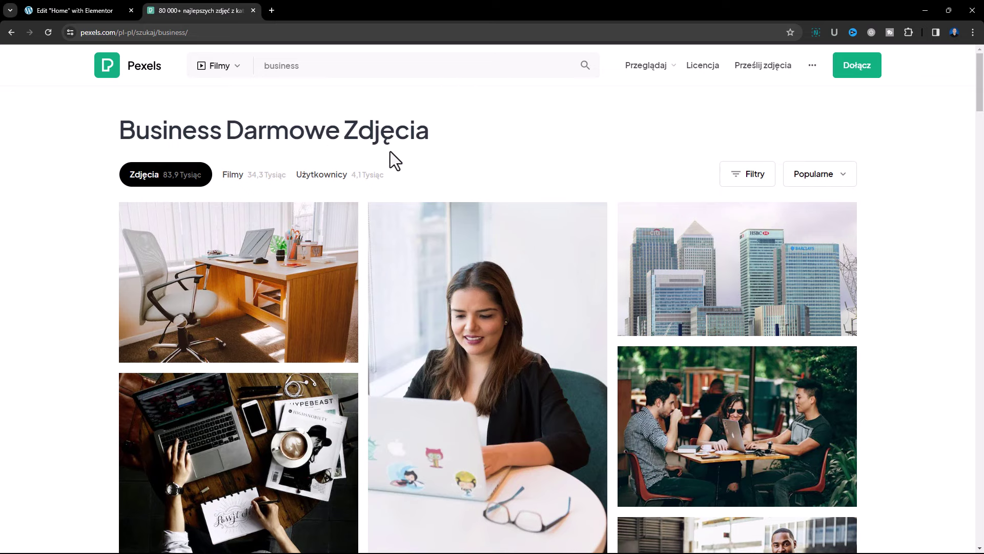
Step: Open the bearded man-in-white-shirt laptop photo in Pexels results and download it free
{"action": "scroll", "coordinate": [393, 149], "scroll_direction": "down", "scroll_amount": 4}
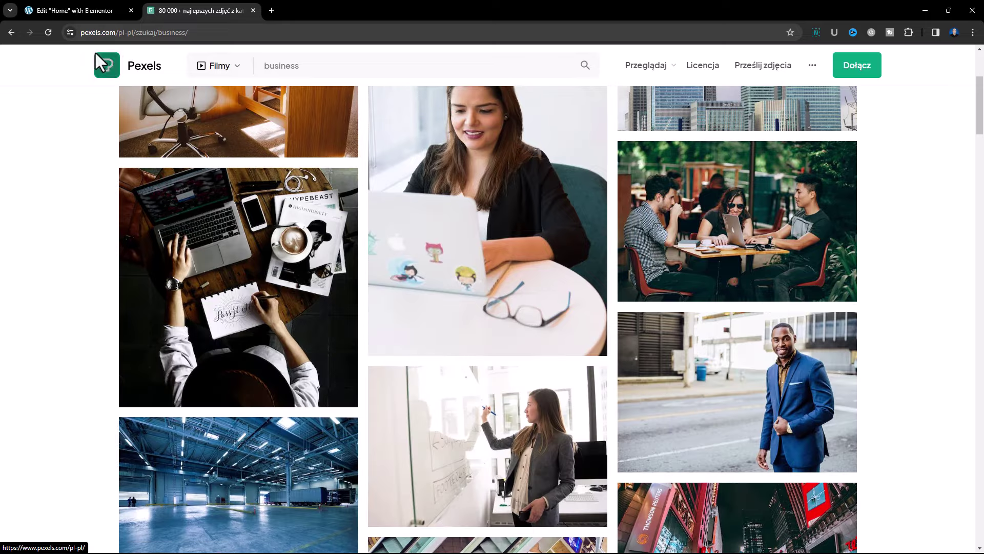
{"action": "scroll", "coordinate": [220, 351], "scroll_direction": "down", "scroll_amount": 9}
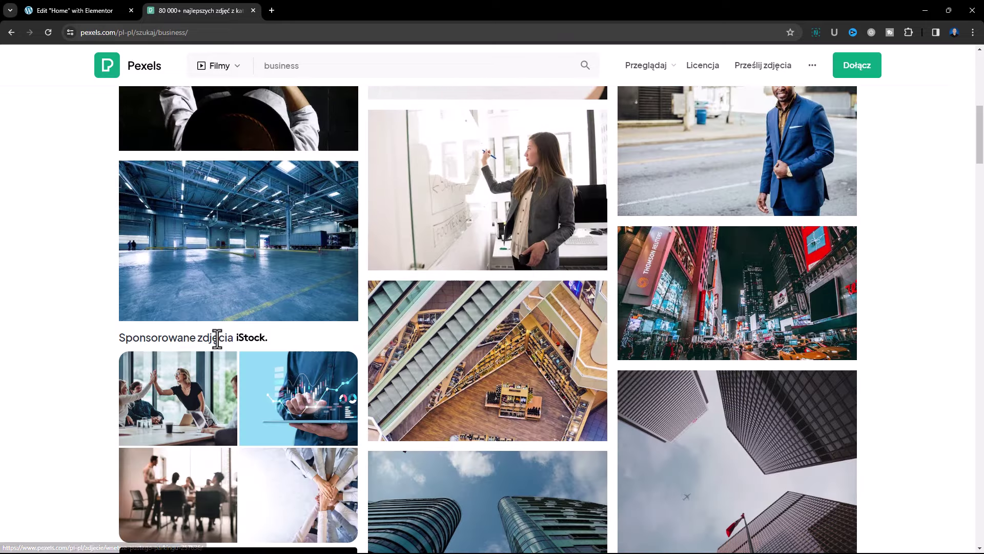
{"action": "scroll", "coordinate": [219, 349], "scroll_direction": "down", "scroll_amount": 13}
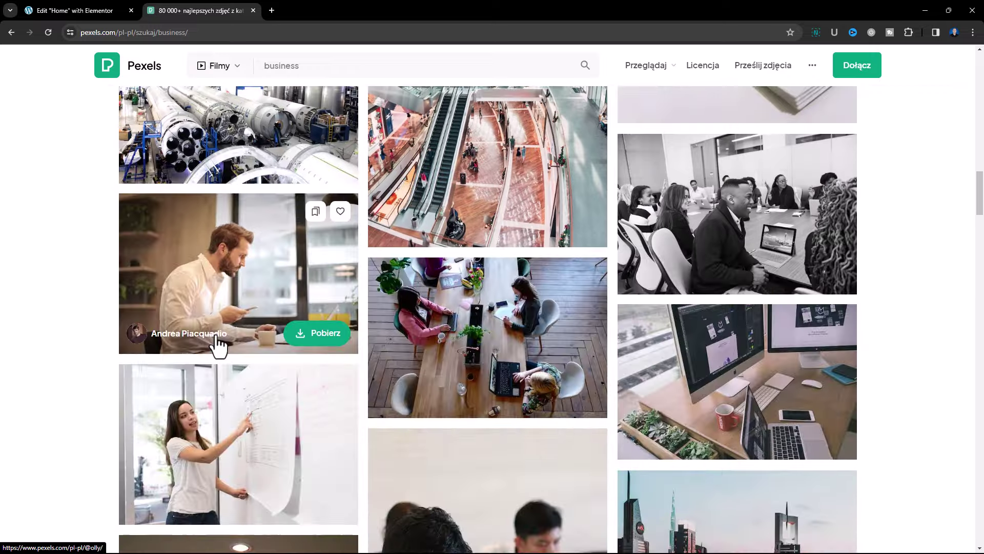
{"action": "scroll", "coordinate": [220, 349], "scroll_direction": "down", "scroll_amount": 4}
{"action": "scroll", "coordinate": [231, 351], "scroll_direction": "up", "scroll_amount": 4}
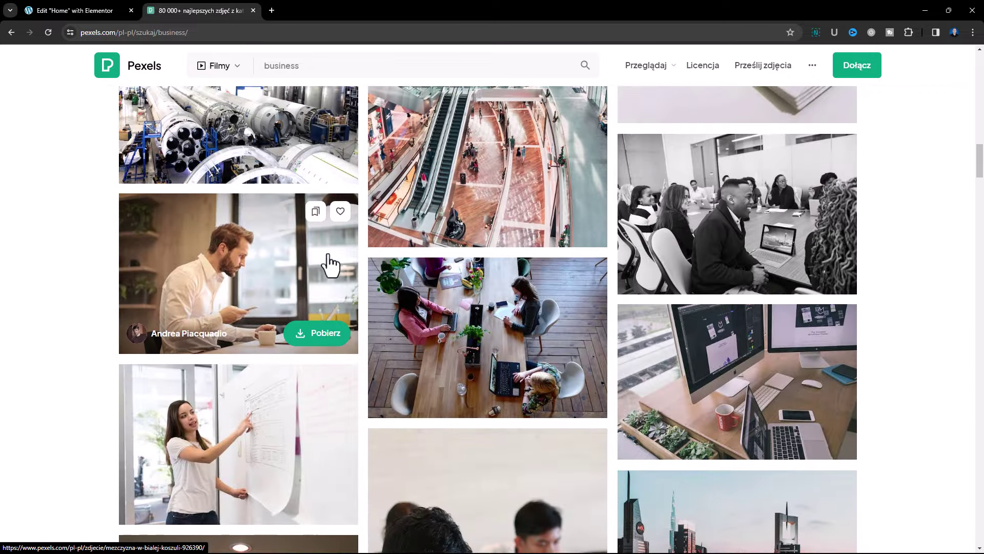
{"action": "scroll", "coordinate": [330, 264], "scroll_direction": "down", "scroll_amount": 2}
{"action": "left_click", "coordinate": [274, 160]}
{"action": "scroll", "coordinate": [714, 106], "scroll_direction": "down", "scroll_amount": 4}
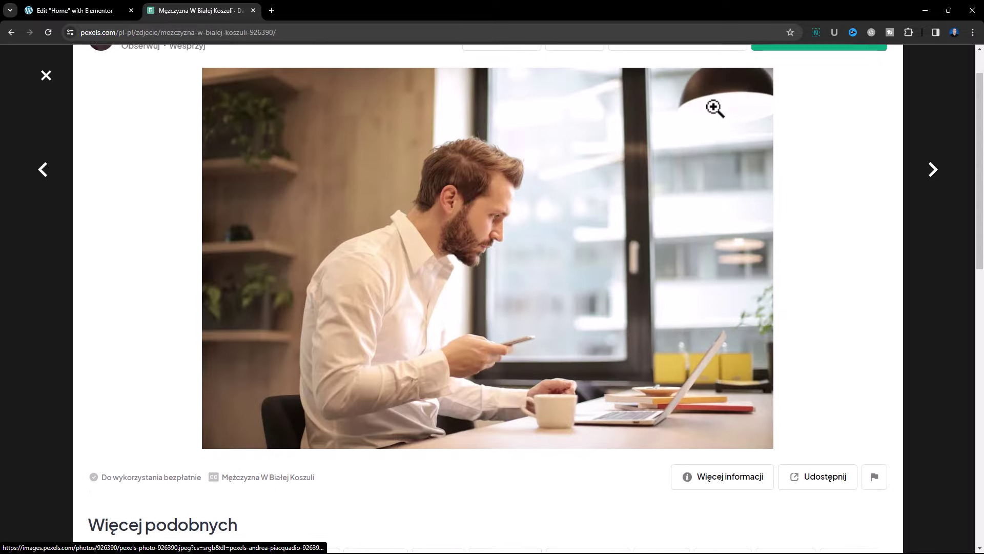
{"action": "scroll", "coordinate": [753, 391], "scroll_direction": "up", "scroll_amount": 4}
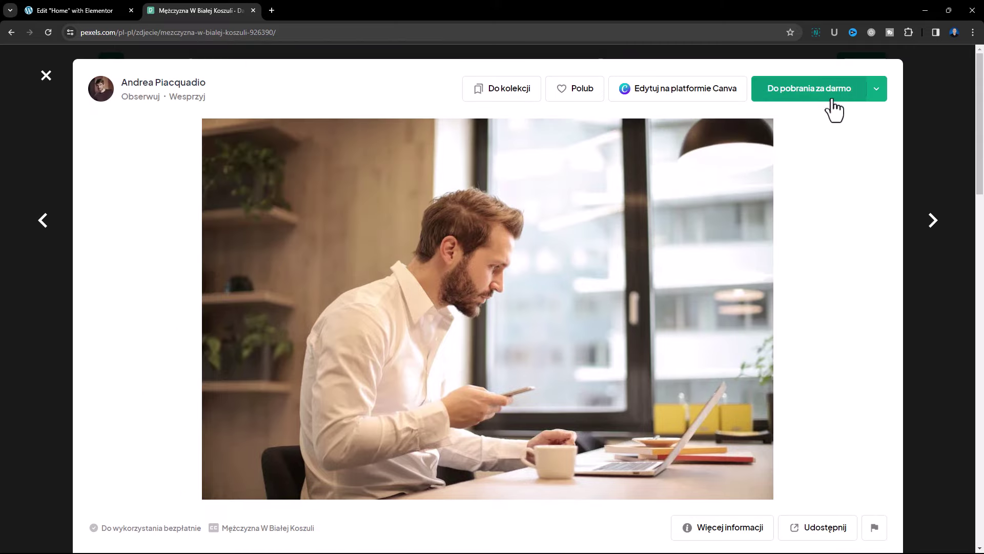
{"action": "left_click", "coordinate": [841, 98]}
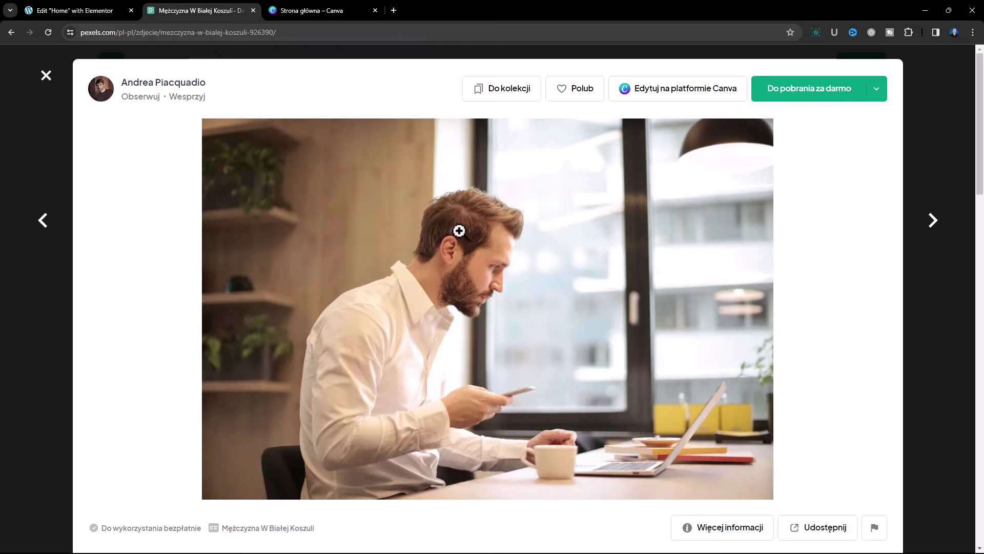
{"action": "left_click", "coordinate": [314, 11]}
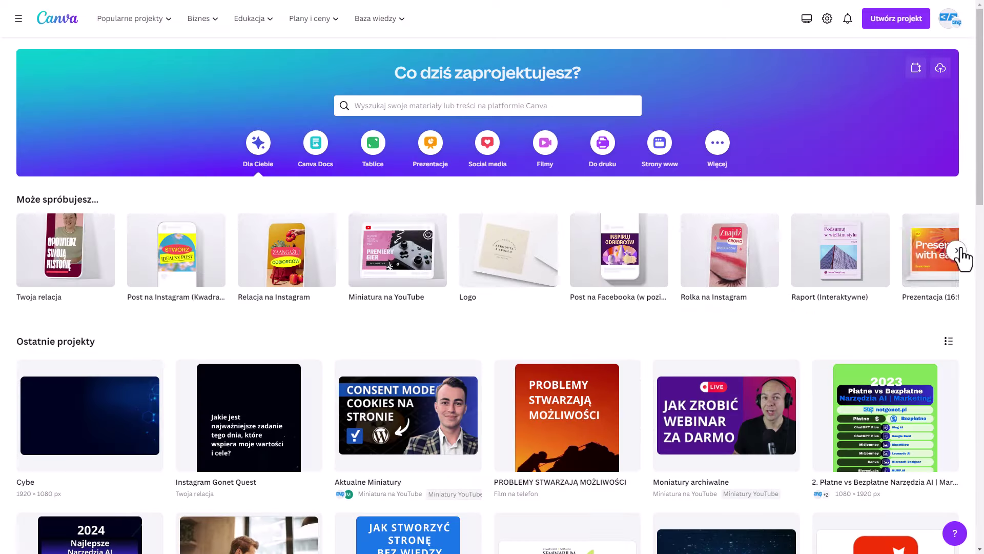
Step: Browse Canva's Social media, Strony www and extra design types such as infographics
{"action": "left_click", "coordinate": [957, 251]}
{"action": "left_click", "coordinate": [488, 151]}
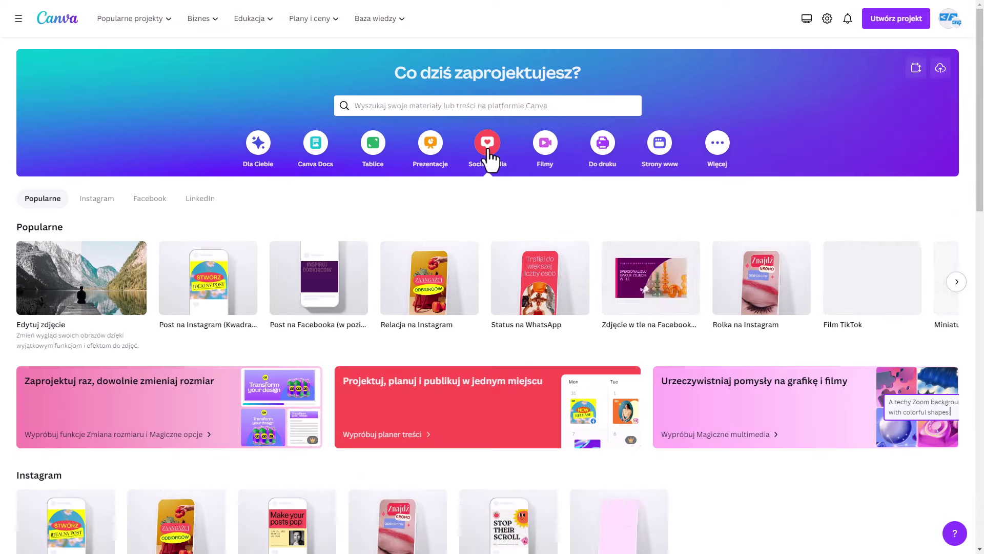
{"action": "left_click", "coordinate": [659, 154]}
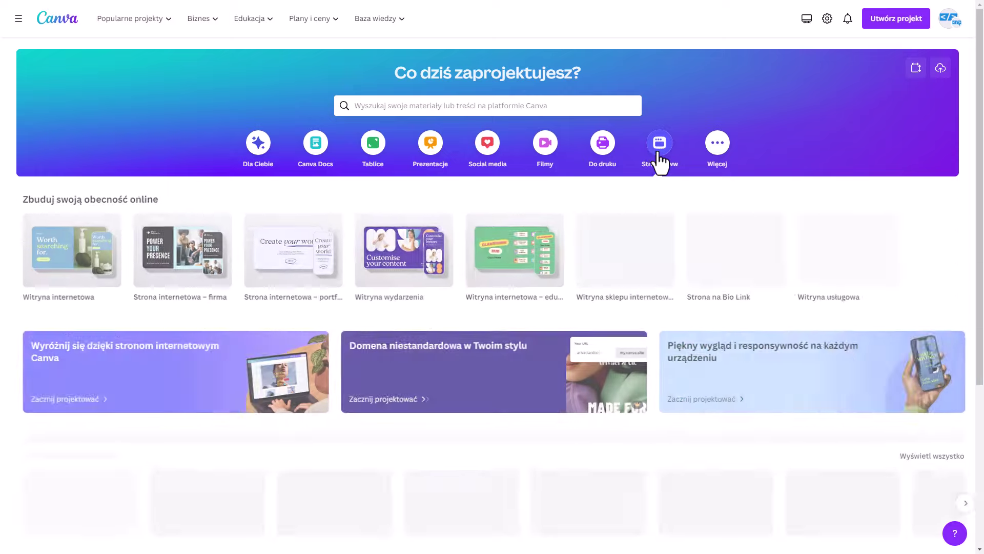
{"action": "scroll", "coordinate": [776, 228], "scroll_direction": "down", "scroll_amount": 4}
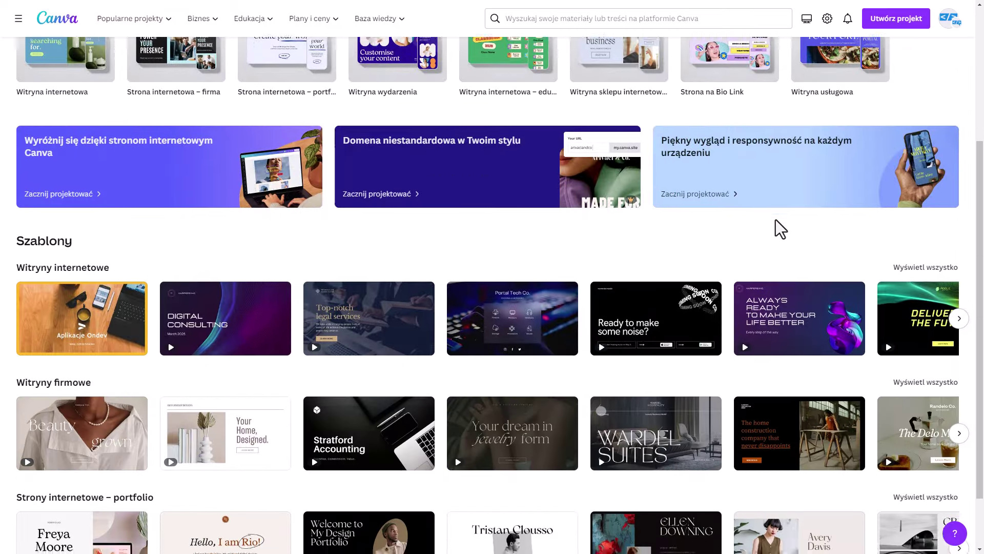
{"action": "scroll", "coordinate": [776, 229], "scroll_direction": "up", "scroll_amount": 4}
{"action": "left_click", "coordinate": [716, 151]}
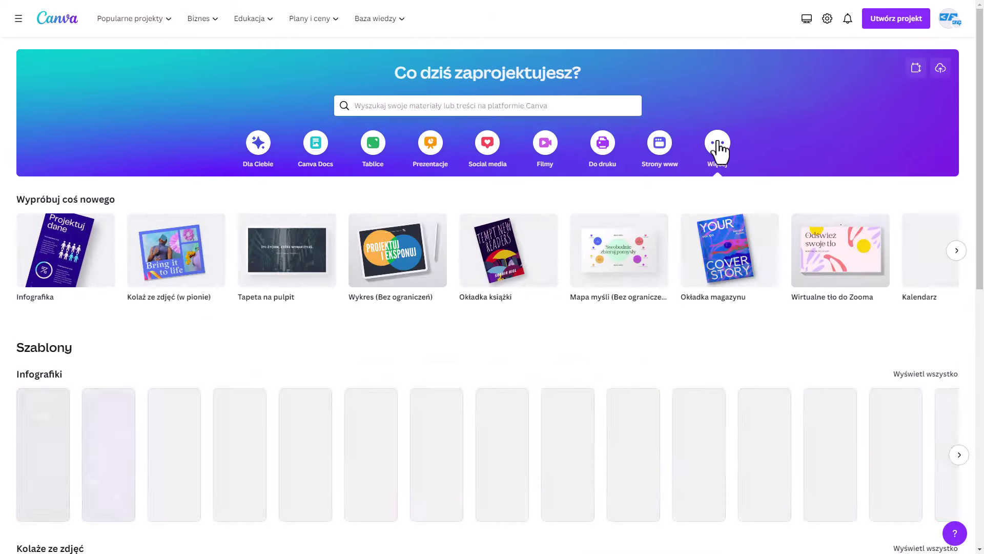
{"action": "scroll", "coordinate": [691, 308], "scroll_direction": "down", "scroll_amount": 10}
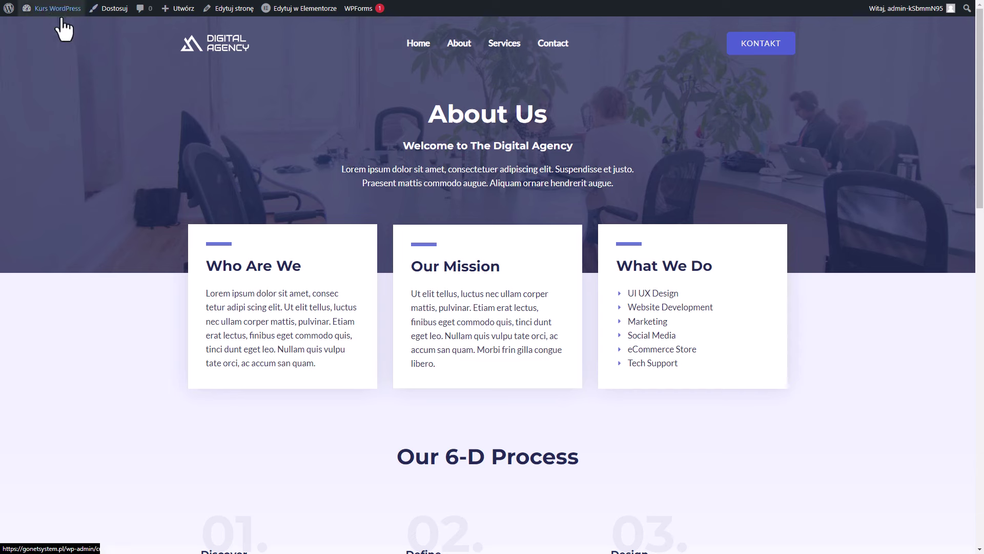
Step: In the WordPress pages list, quick-edit the About page to title 'O nas'
{"action": "left_click", "coordinate": [9, 18]}
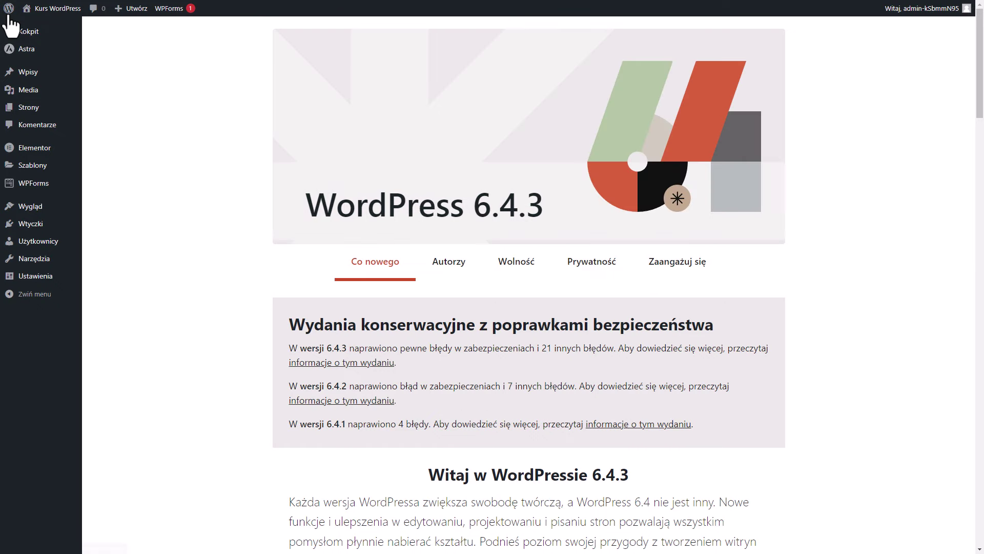
{"action": "left_click", "coordinate": [43, 112]}
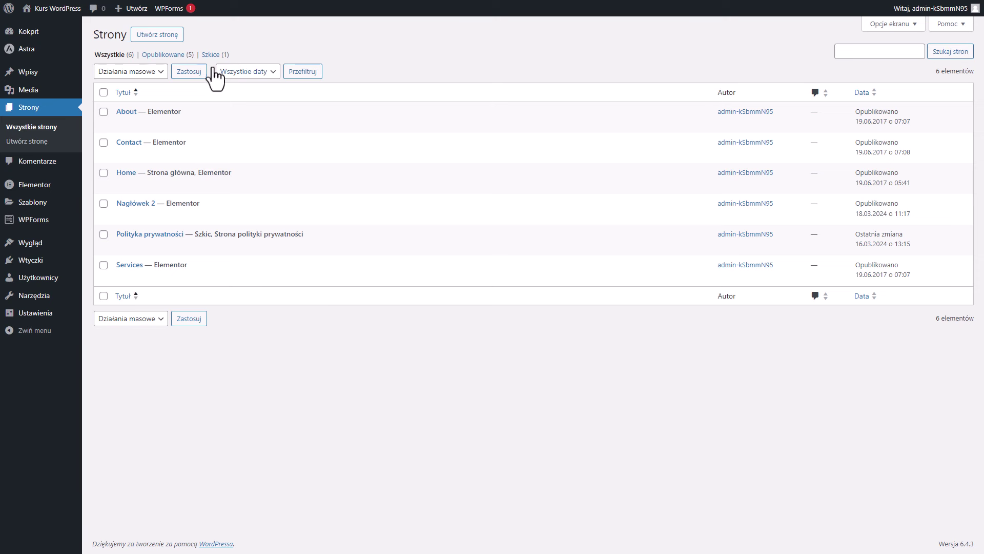
{"action": "left_click", "coordinate": [160, 124]}
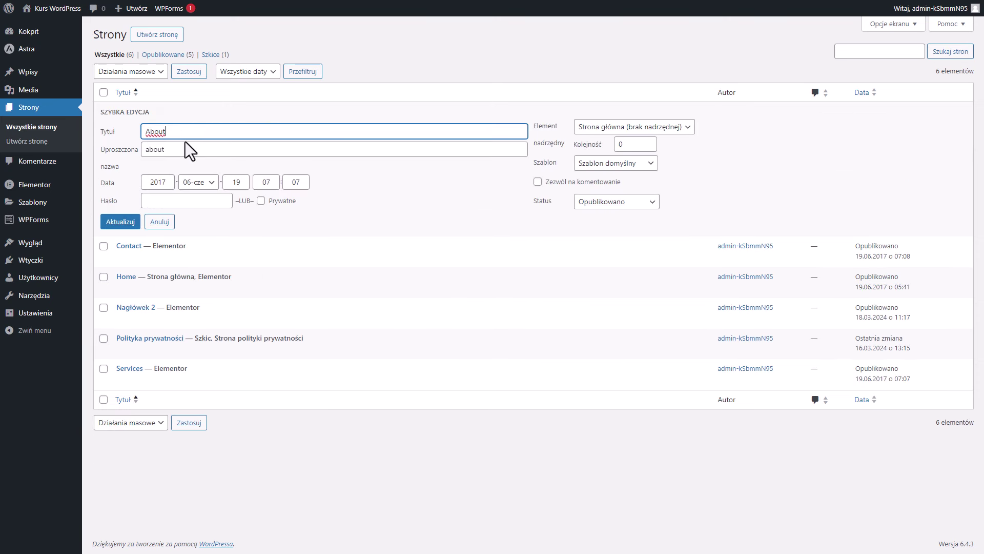
{"action": "type", "text": "O nas"}
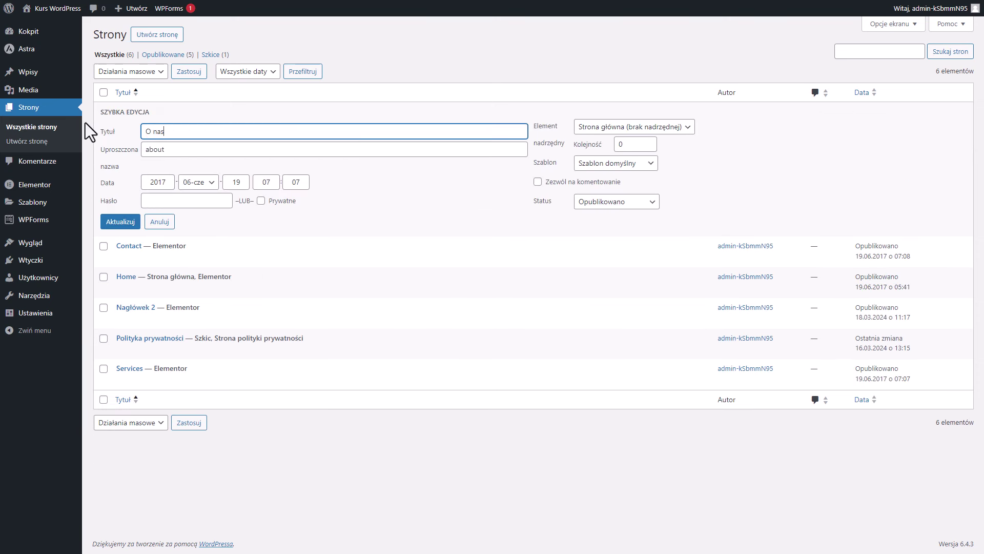
{"action": "key", "text": "Tab"}
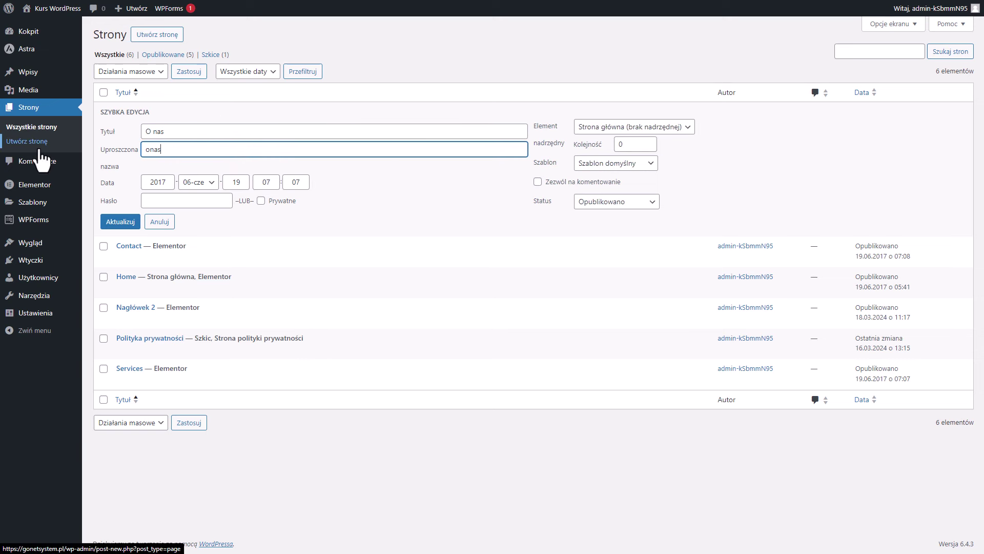
{"action": "left_click", "coordinate": [121, 222]}
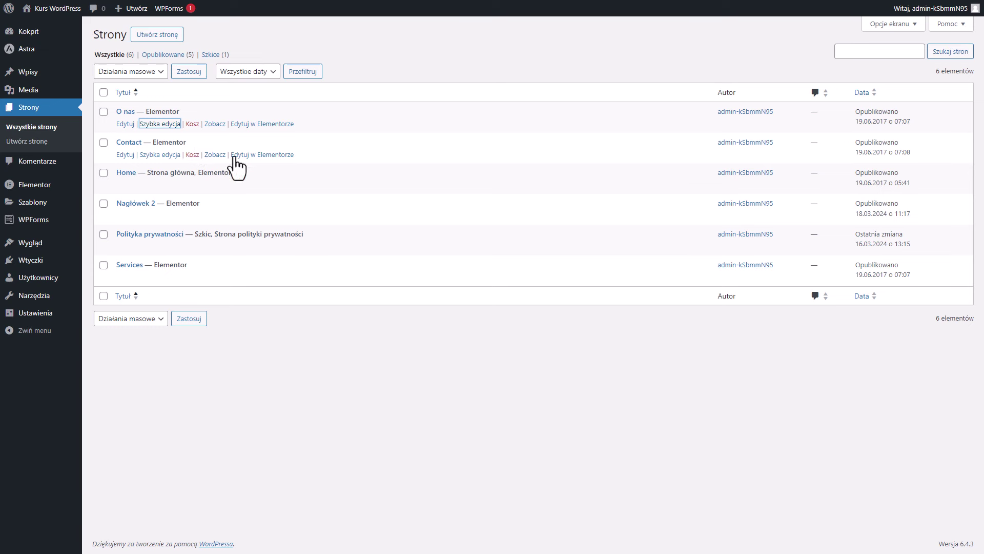
Step: Rename the Contact page to 'Kontakt' with slug 'kontakt'
{"action": "left_click", "coordinate": [150, 155]}
{"action": "left_click_drag", "start_coordinate": [182, 163], "coordinate": [79, 156]}
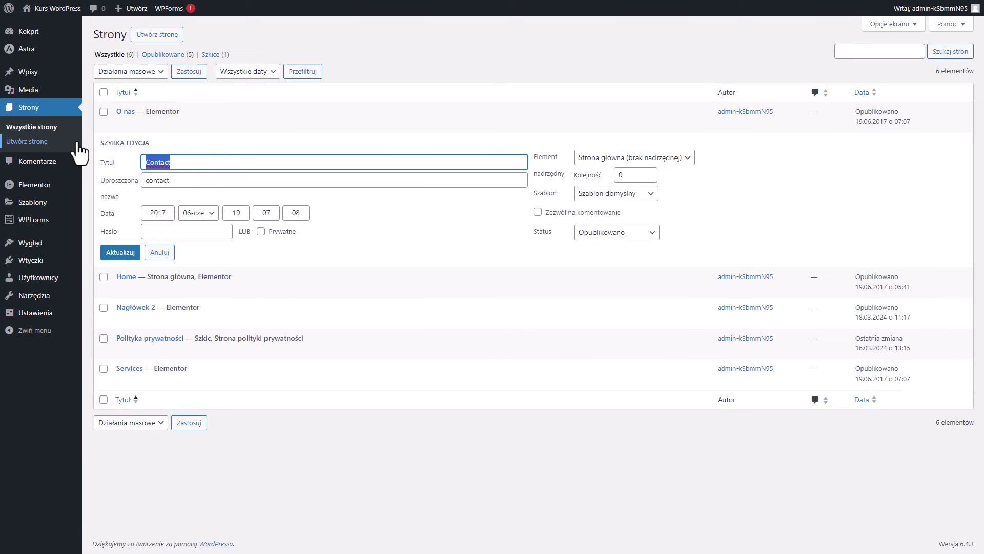
{"action": "type", "text": "Kontakt"}
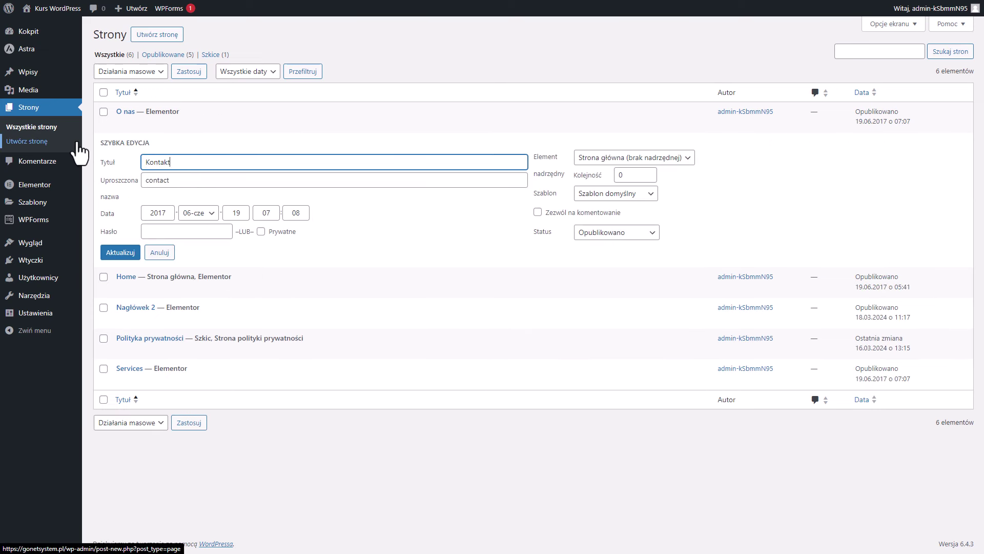
{"action": "left_click_drag", "start_coordinate": [169, 180], "coordinate": [84, 167]}
{"action": "type", "text": "konta"}
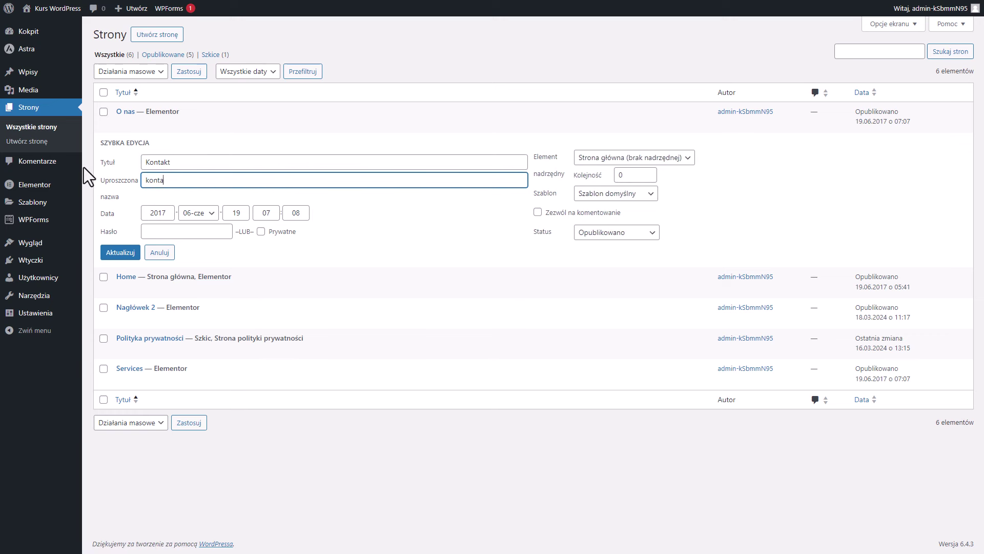
{"action": "type", "text": "kt"}
{"action": "left_click", "coordinate": [120, 252]}
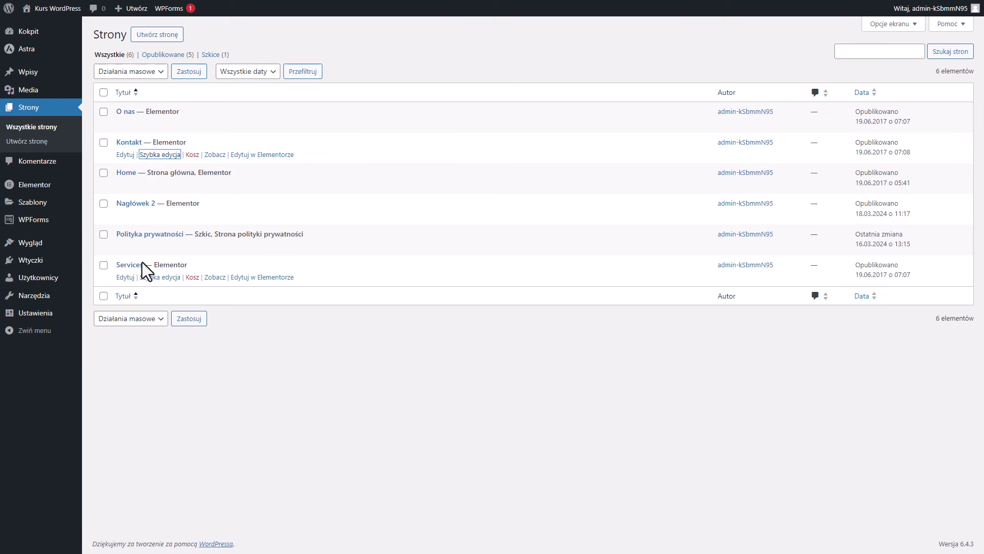
Step: Rename Services to 'Usługi', then trash the Polityka prywatności and Nagłówek 2 pages
{"action": "left_click", "coordinate": [160, 278]}
{"action": "left_click_drag", "start_coordinate": [174, 285], "coordinate": [124, 285]}
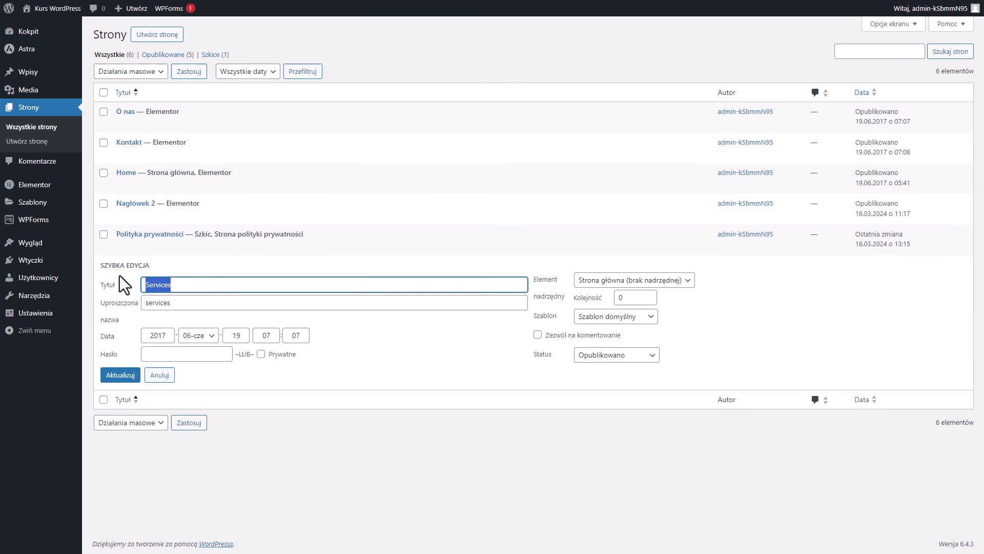
{"action": "type", "text": "Usługi"}
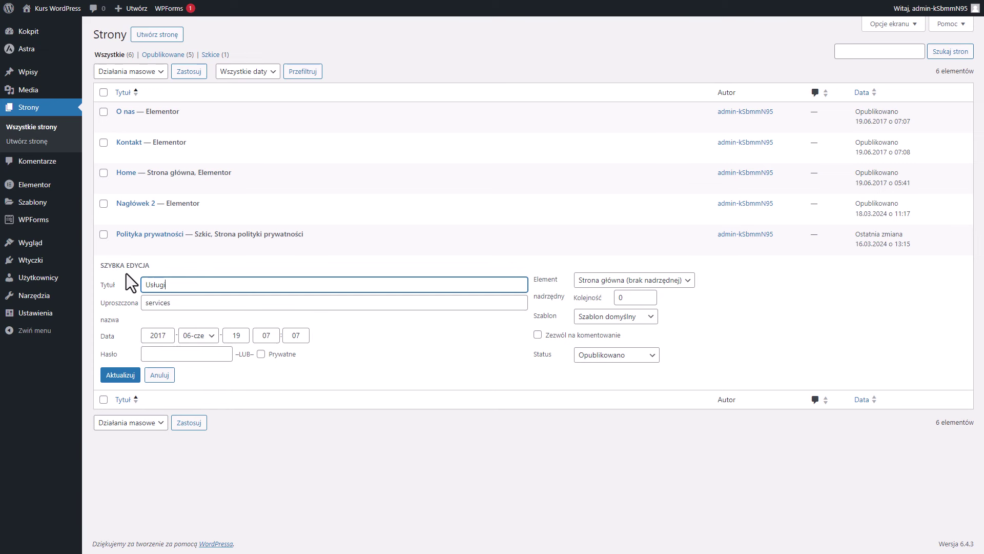
{"action": "double_click", "coordinate": [226, 304]}
{"action": "mouse_move", "coordinate": [52, 299]}
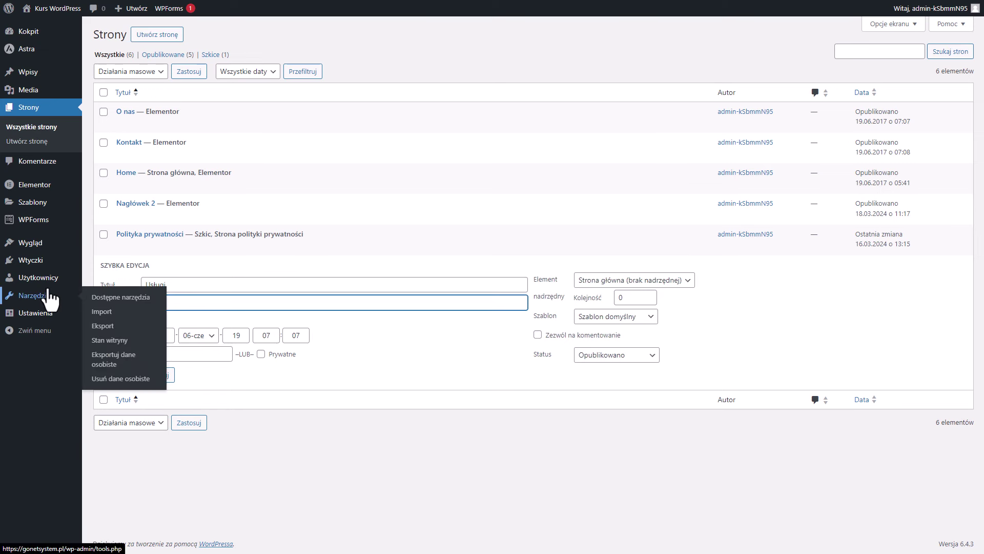
{"action": "key", "text": "Return"}
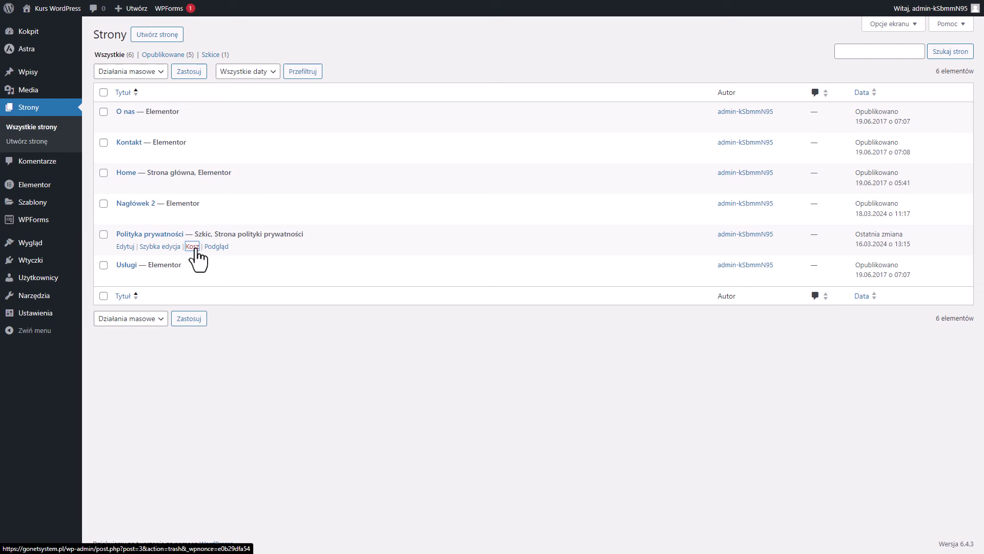
{"action": "left_click", "coordinate": [195, 248]}
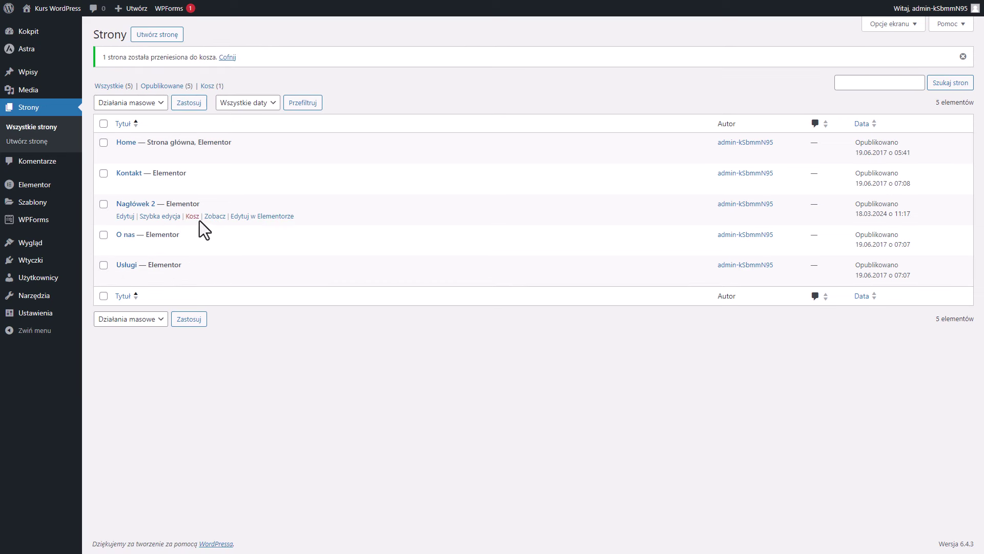
{"action": "left_click", "coordinate": [195, 217]}
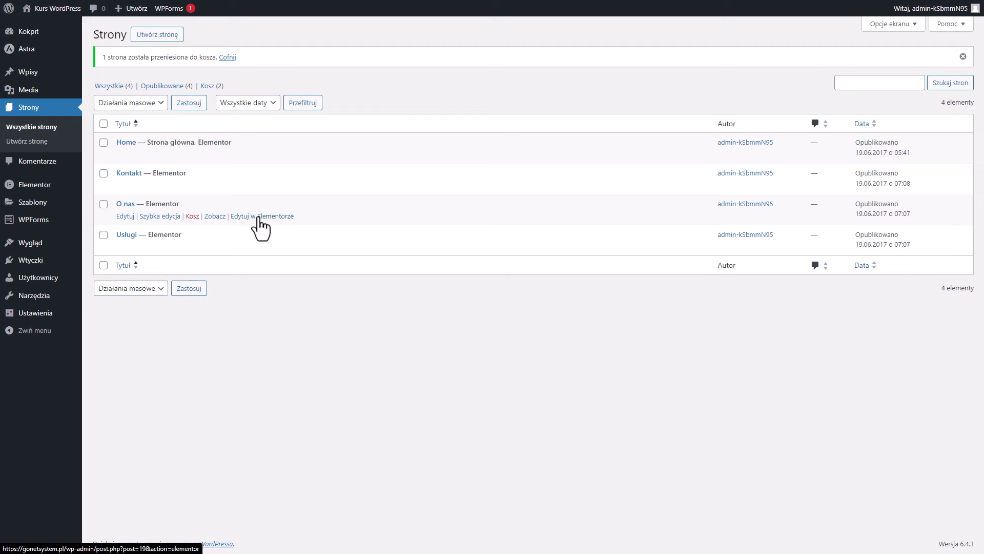
Step: Open O nas in Elementor and swap the hero background for the pen-on-notebook photo (portfolio3.jpg)
{"action": "left_click", "coordinate": [260, 218]}
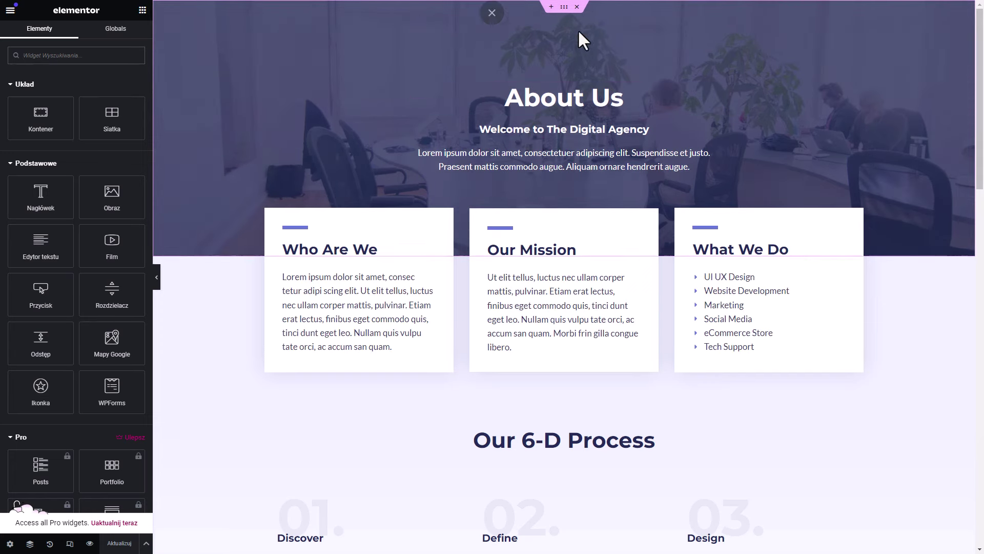
{"action": "left_click", "coordinate": [564, 6]}
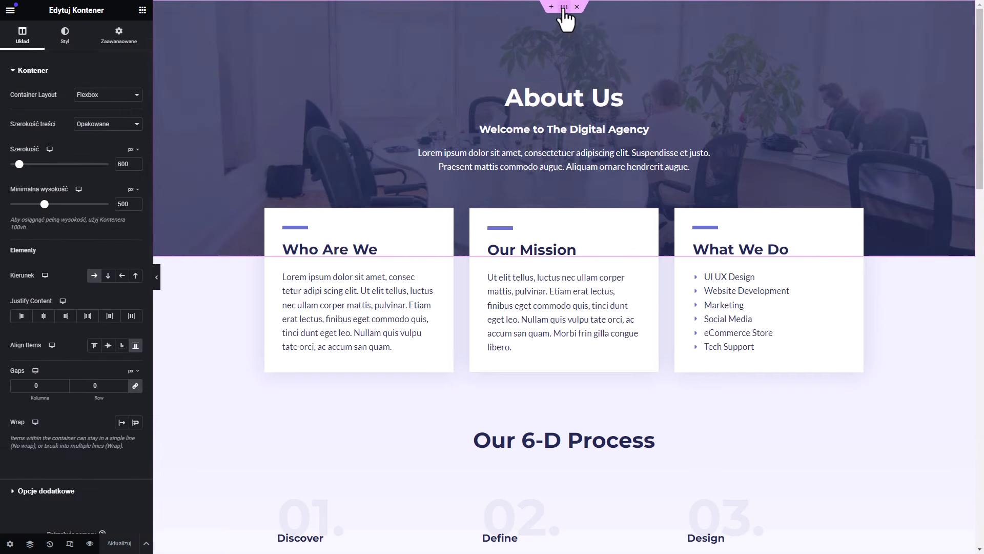
{"action": "left_click", "coordinate": [65, 35]}
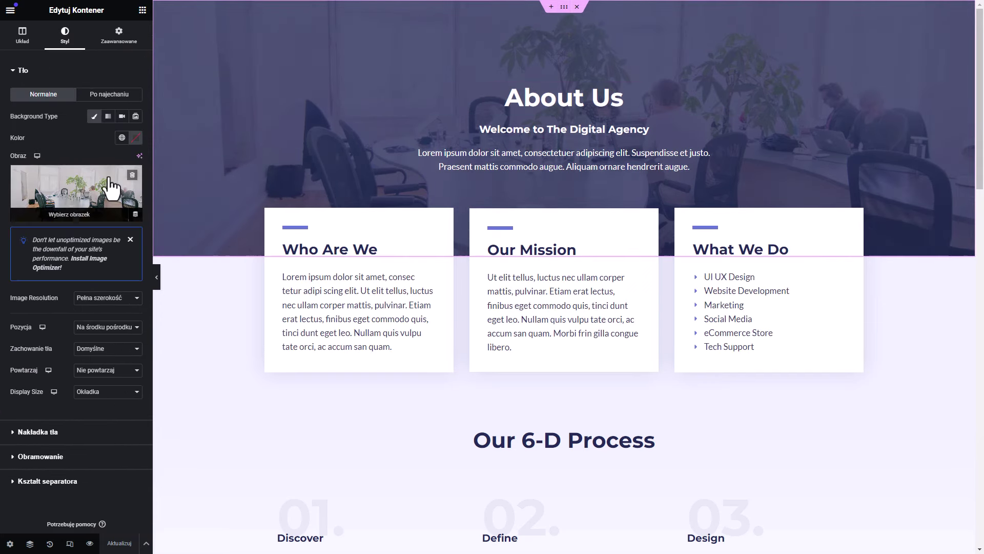
{"action": "left_click", "coordinate": [132, 180]}
{"action": "left_click", "coordinate": [132, 191]}
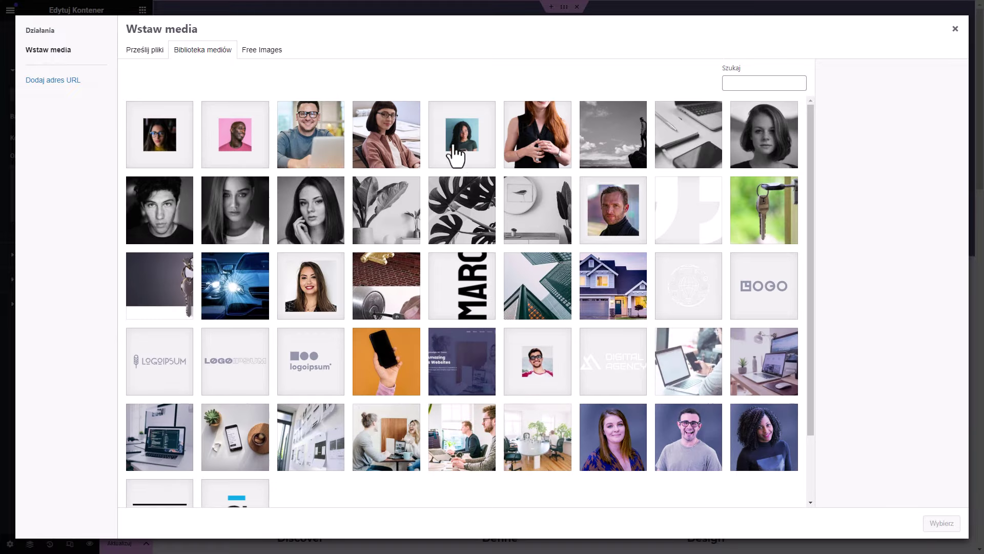
{"action": "scroll", "coordinate": [531, 299], "scroll_direction": "down", "scroll_amount": 2}
{"action": "scroll", "coordinate": [532, 299], "scroll_direction": "down", "scroll_amount": 1}
{"action": "scroll", "coordinate": [480, 420], "scroll_direction": "up", "scroll_amount": 3}
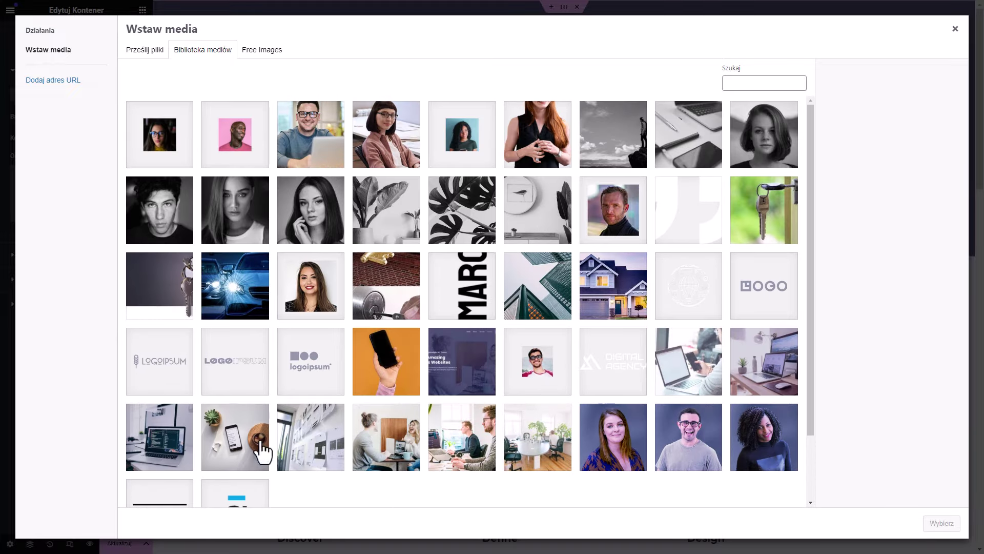
{"action": "left_click", "coordinate": [175, 443]}
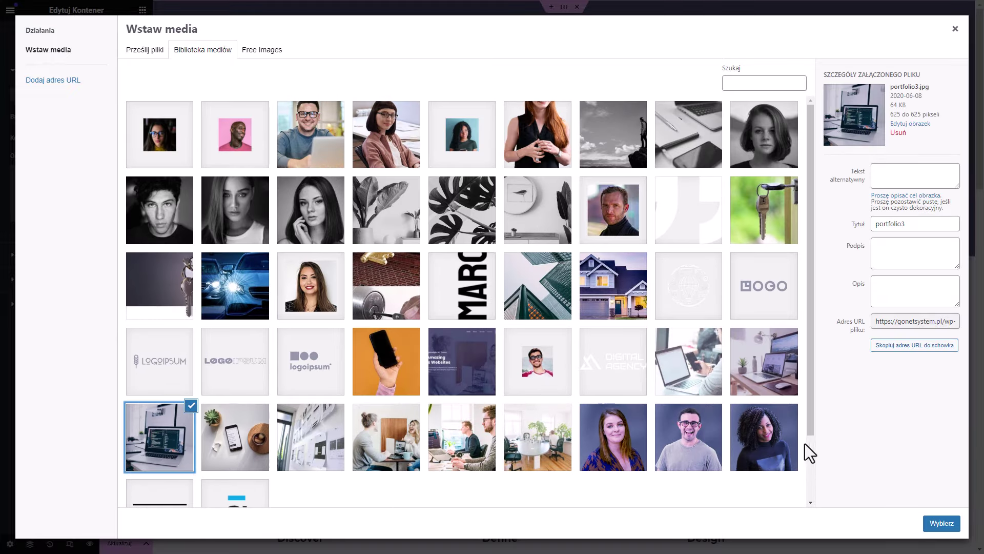
{"action": "left_click", "coordinate": [689, 134]}
{"action": "left_click", "coordinate": [941, 522]}
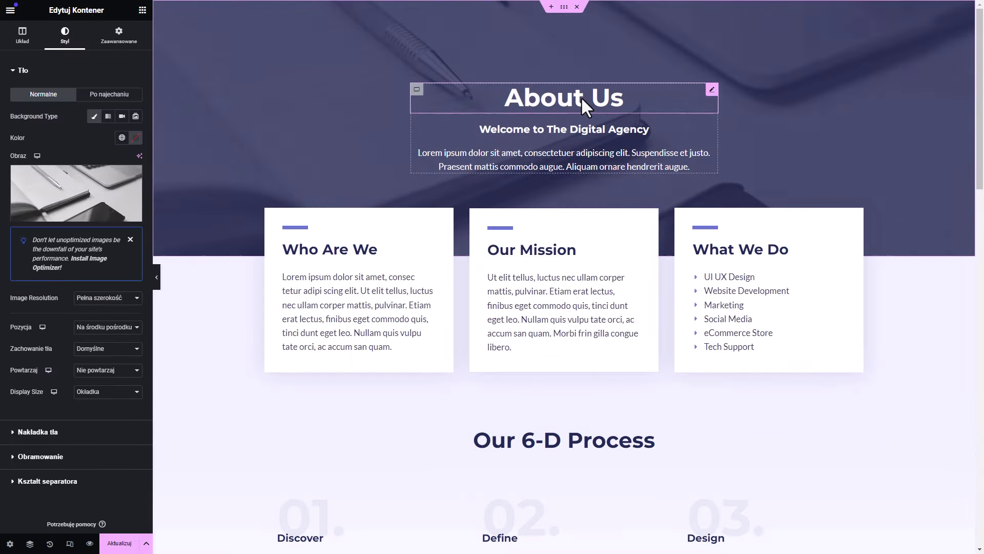
Step: Change the hero heading text from 'About Us' to 'O nas'
{"action": "left_click", "coordinate": [581, 97]}
{"action": "triple_click", "coordinate": [581, 97]}
{"action": "type", "text": "O"}
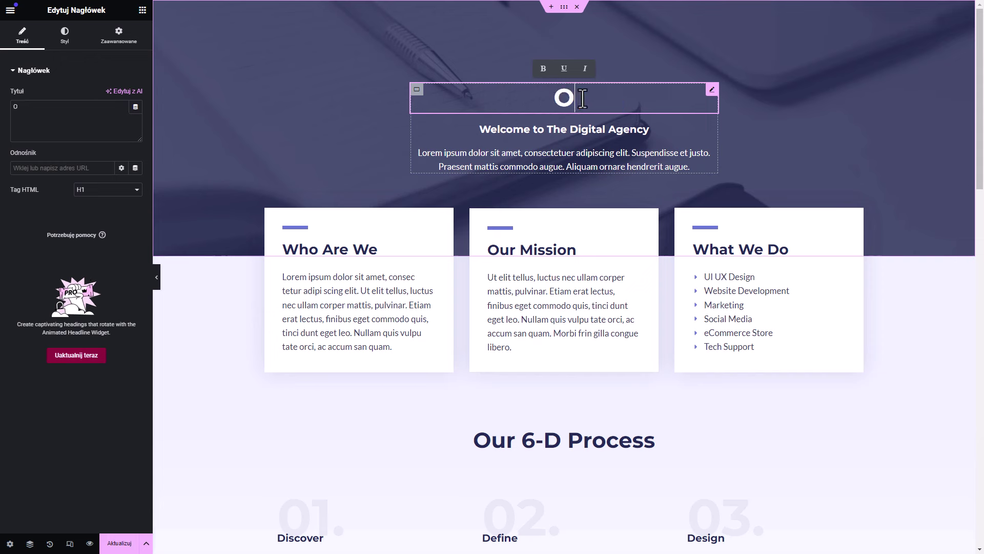
{"action": "type", "text": " nas"}
{"action": "left_click", "coordinate": [524, 128]}
{"action": "triple_click", "coordinate": [525, 129]}
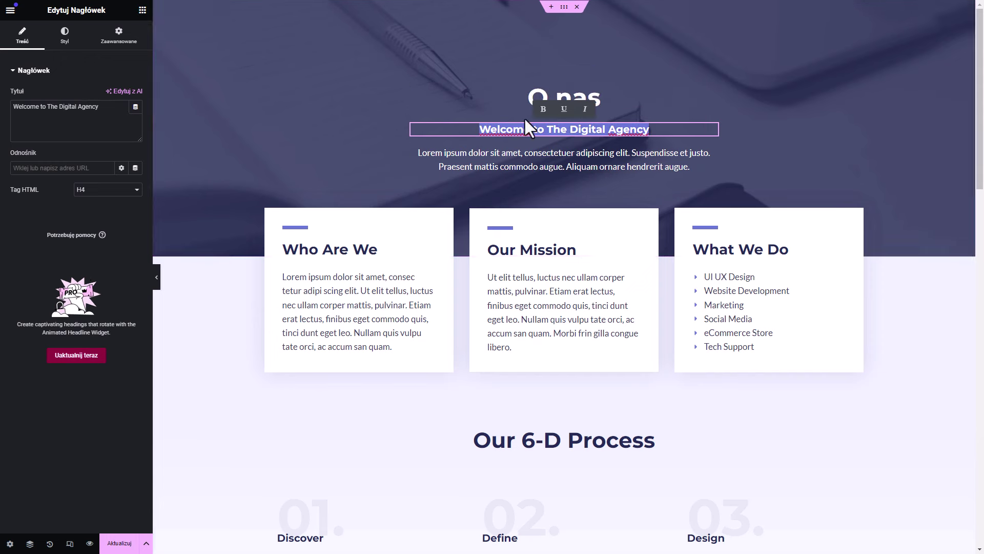
{"action": "left_click", "coordinate": [565, 148]}
{"action": "left_click", "coordinate": [368, 251]}
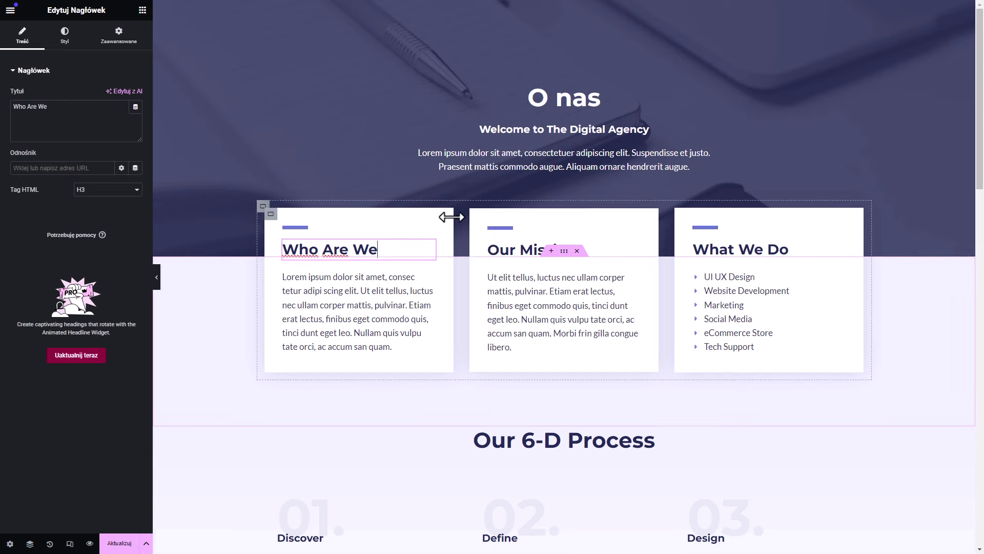
Step: Delete the Who Are We / Our Mission / What We Do card row and the leftover empty section
{"action": "right_click", "coordinate": [476, 214]}
{"action": "left_click", "coordinate": [514, 246]}
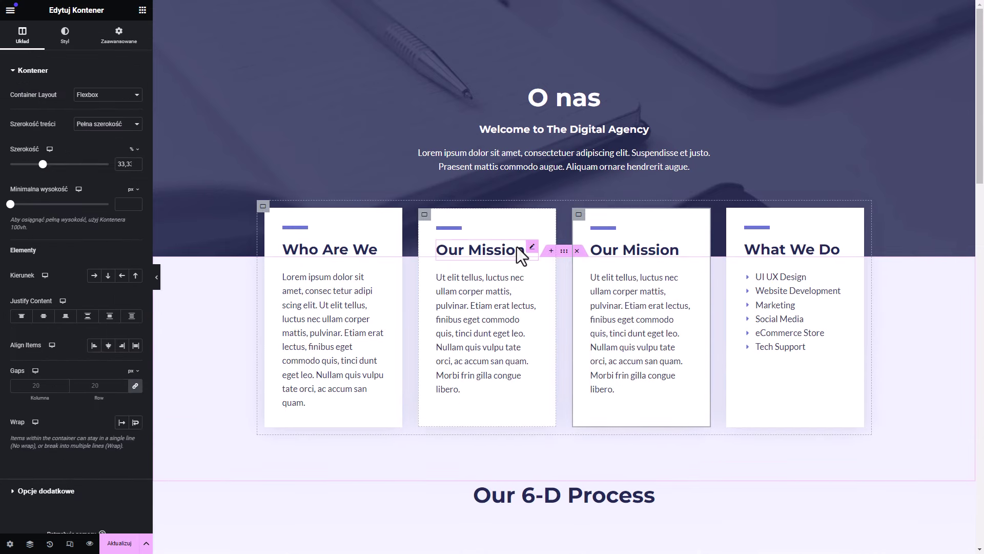
{"action": "right_click", "coordinate": [263, 206]}
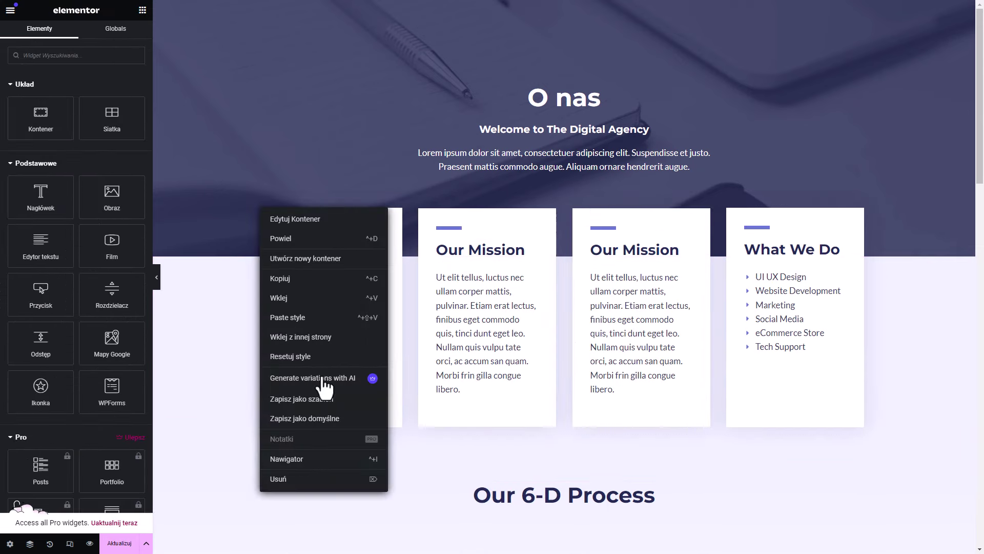
{"action": "left_click", "coordinate": [310, 482]}
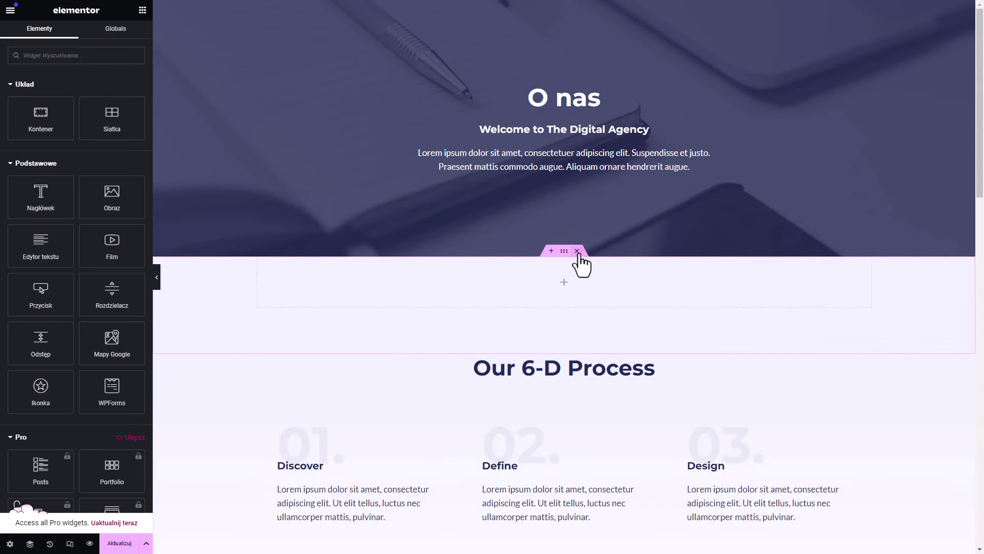
{"action": "left_click", "coordinate": [576, 251]}
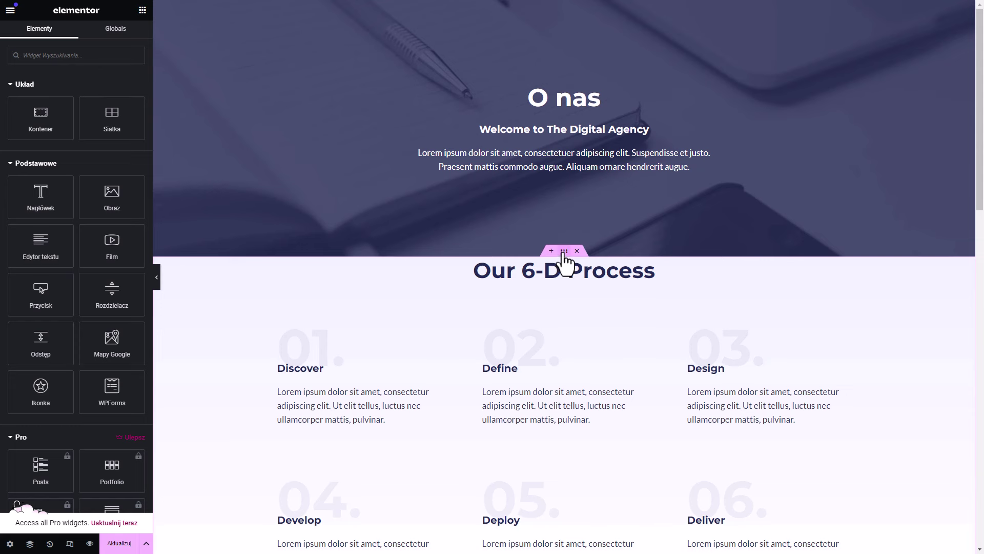
Step: Give the Our 6-D Process section a top padding of 50px
{"action": "left_click", "coordinate": [563, 251]}
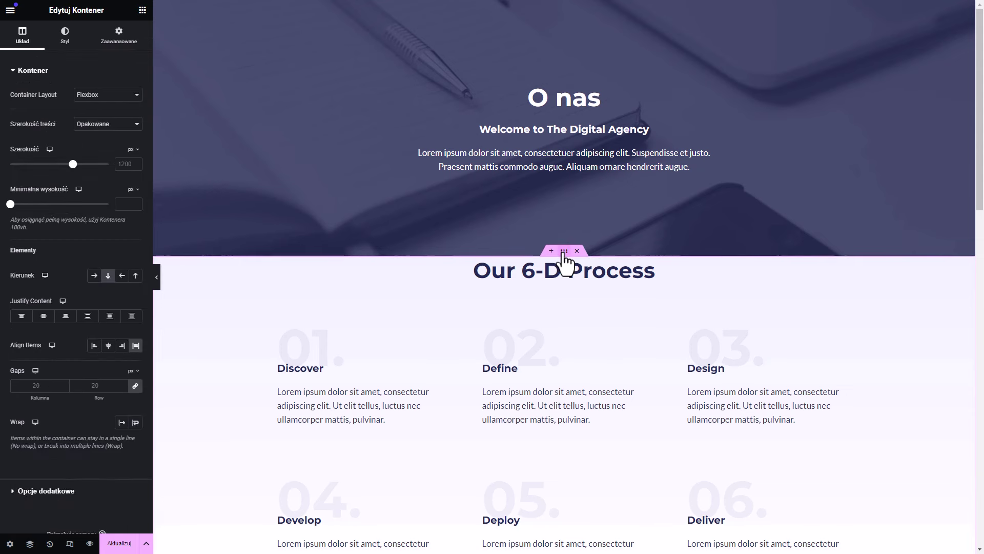
{"action": "left_click", "coordinate": [129, 57]}
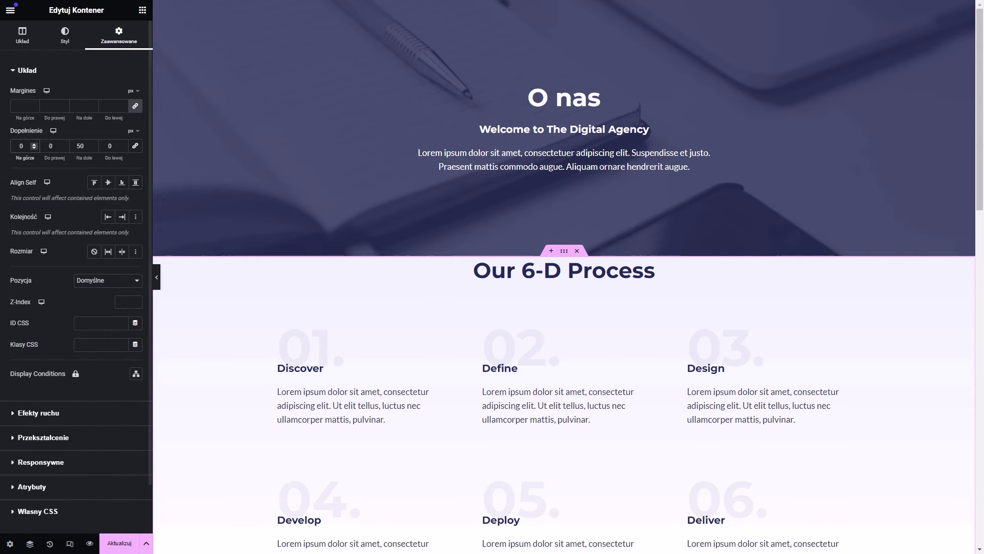
{"action": "left_click", "coordinate": [20, 146]}
{"action": "type", "text": "50"}
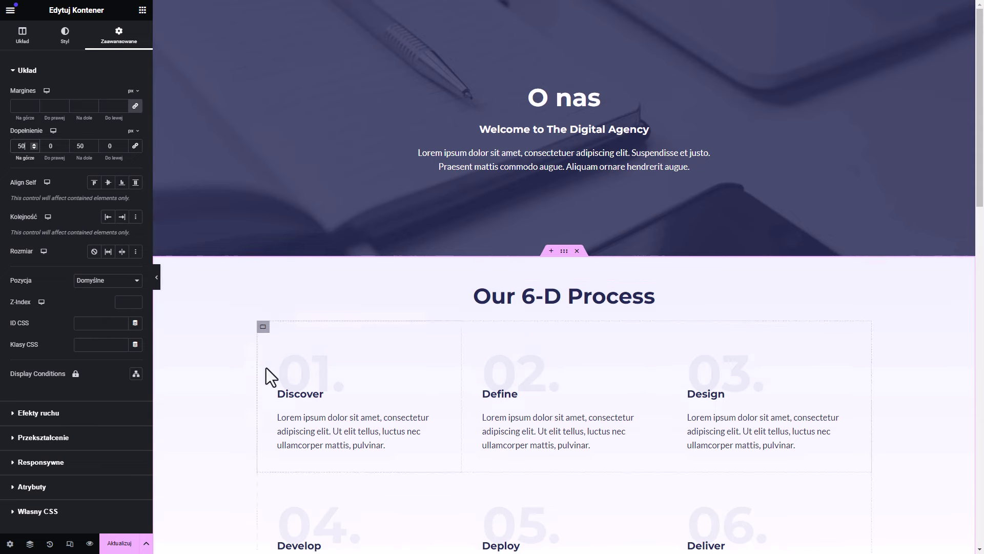
{"action": "scroll", "coordinate": [226, 345], "scroll_direction": "down", "scroll_amount": 6}
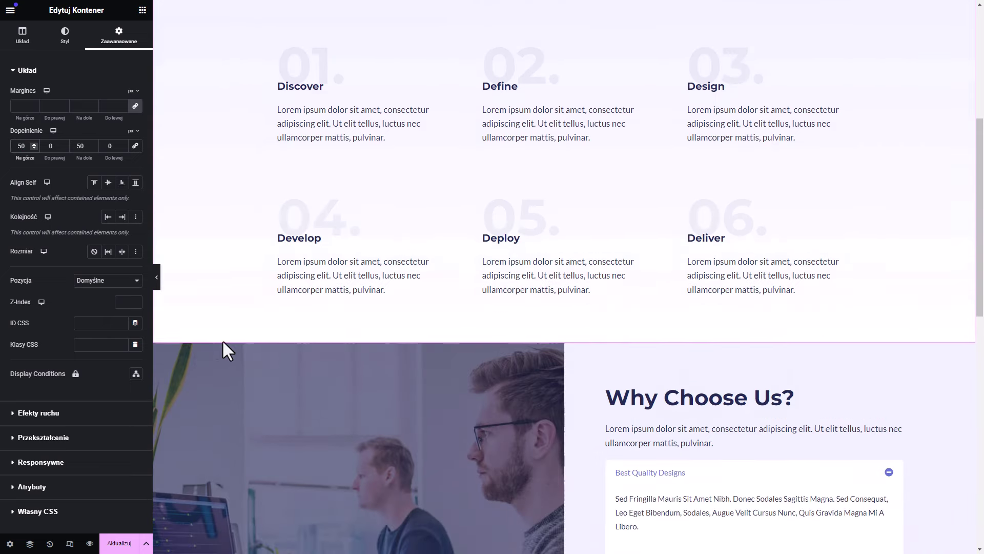
{"action": "scroll", "coordinate": [396, 138], "scroll_direction": "up", "scroll_amount": 3}
Step: Delete the 04 Develop column from the process steps
{"action": "left_click", "coordinate": [436, 215]}
{"action": "scroll", "coordinate": [453, 214], "scroll_direction": "up", "scroll_amount": 3}
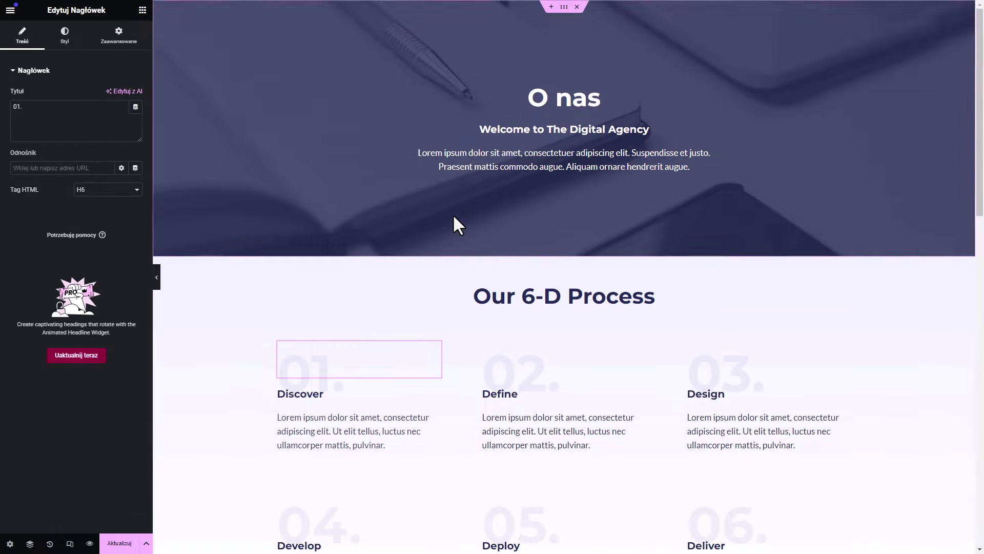
{"action": "scroll", "coordinate": [291, 387], "scroll_direction": "down", "scroll_amount": 2}
{"action": "left_click", "coordinate": [542, 269]}
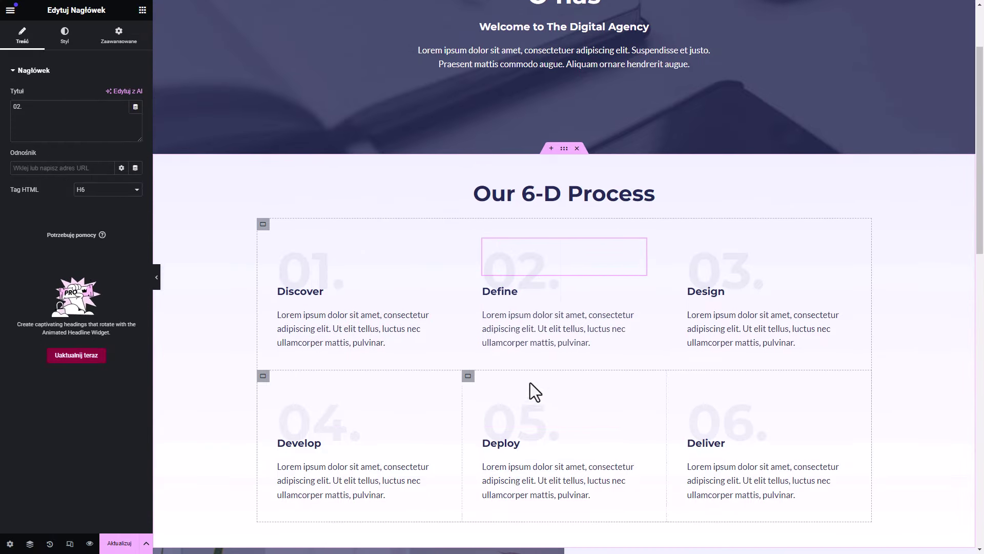
{"action": "scroll", "coordinate": [519, 386], "scroll_direction": "down", "scroll_amount": 2}
{"action": "right_click", "coordinate": [263, 325]}
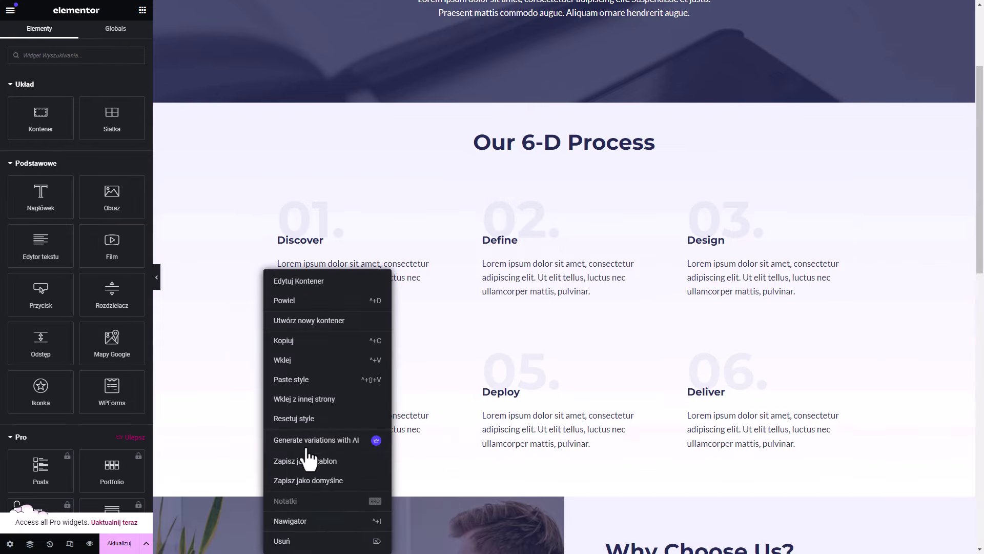
{"action": "left_click", "coordinate": [315, 542]}
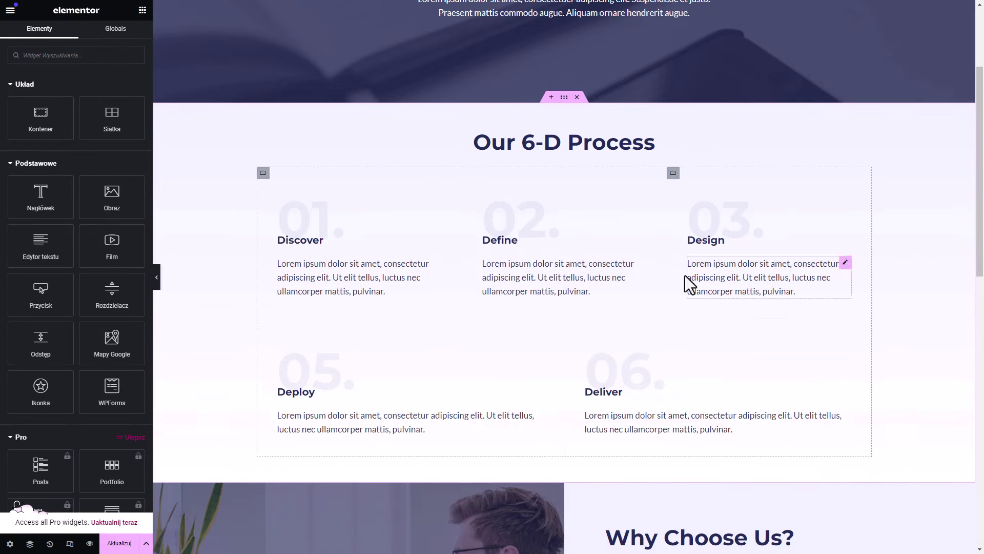
Step: Duplicate the 03 Design column and renumber the copy 04
{"action": "left_click", "coordinate": [672, 170]}
{"action": "right_click", "coordinate": [673, 174]}
{"action": "left_click", "coordinate": [694, 204]}
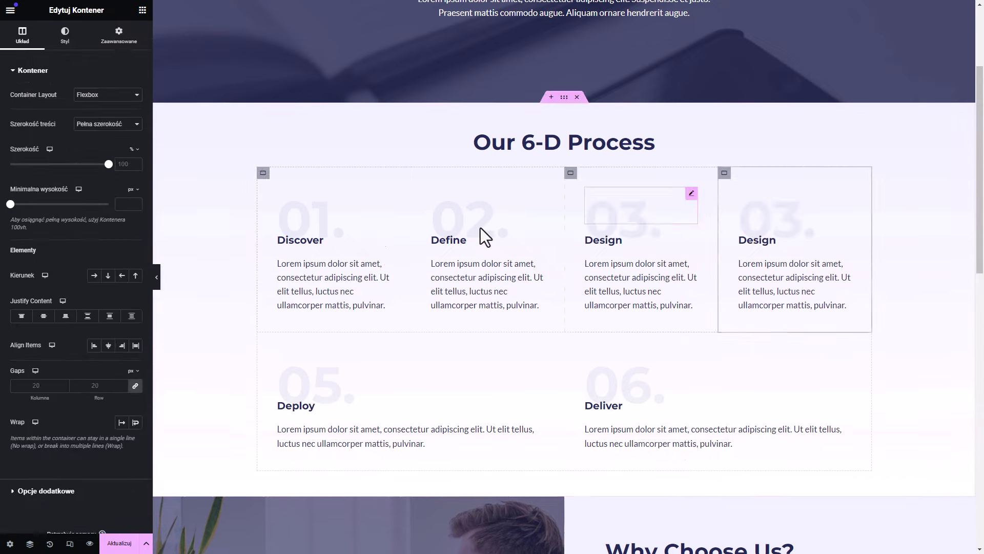
{"action": "left_click", "coordinate": [800, 215]}
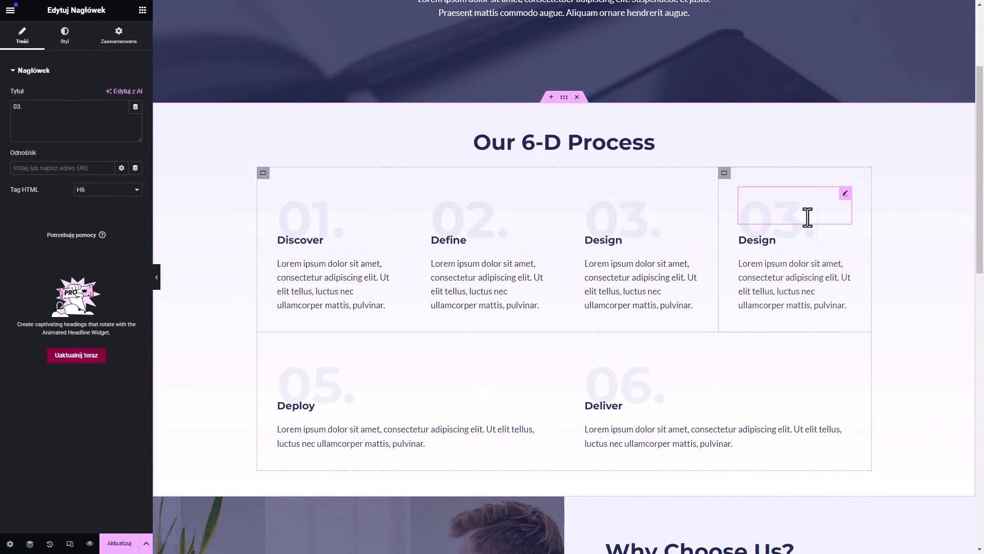
{"action": "left_click", "coordinate": [44, 107]}
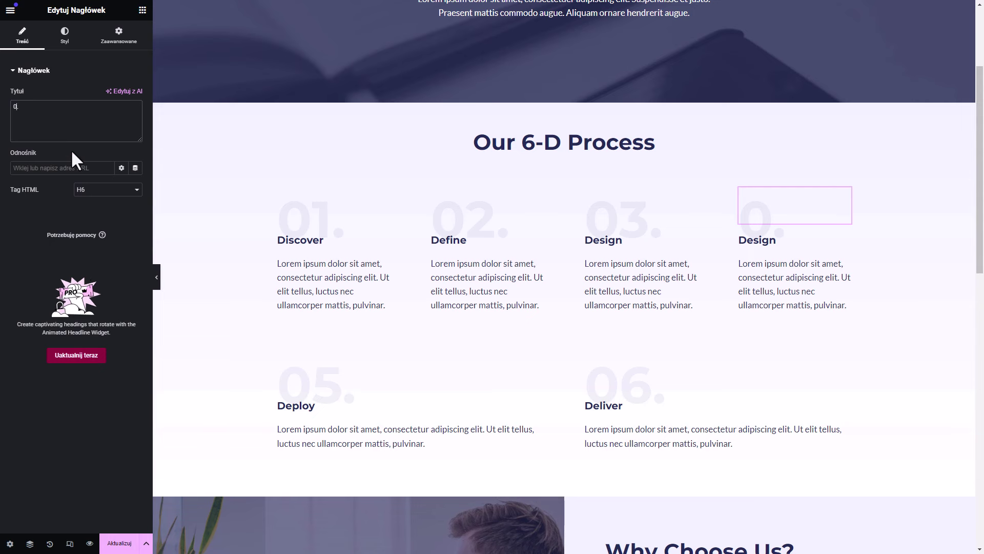
{"action": "type", "text": "4"}
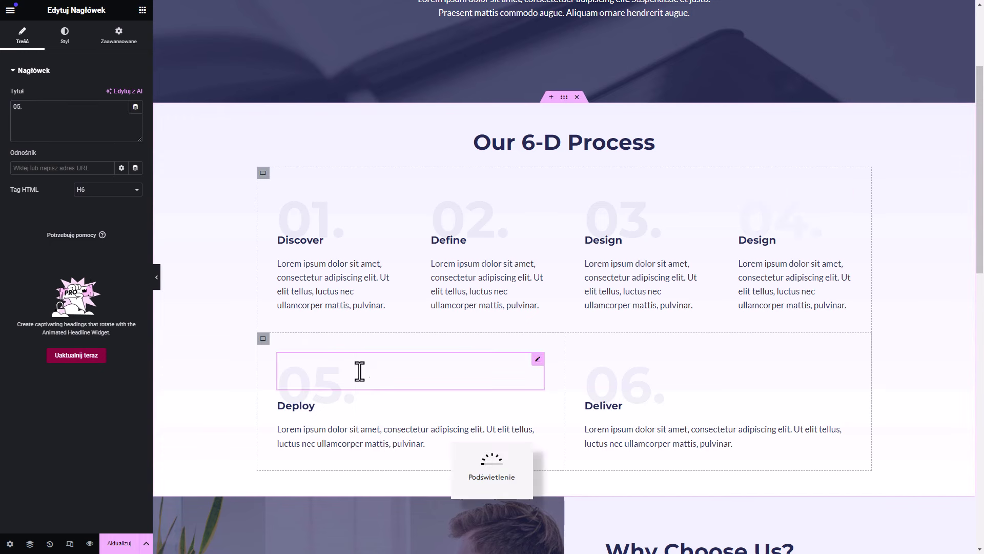
Step: Delete the 05 Deploy and 06 Deliver columns and the empty leftover row
{"action": "right_click", "coordinate": [262, 339]}
{"action": "left_click", "coordinate": [302, 538]}
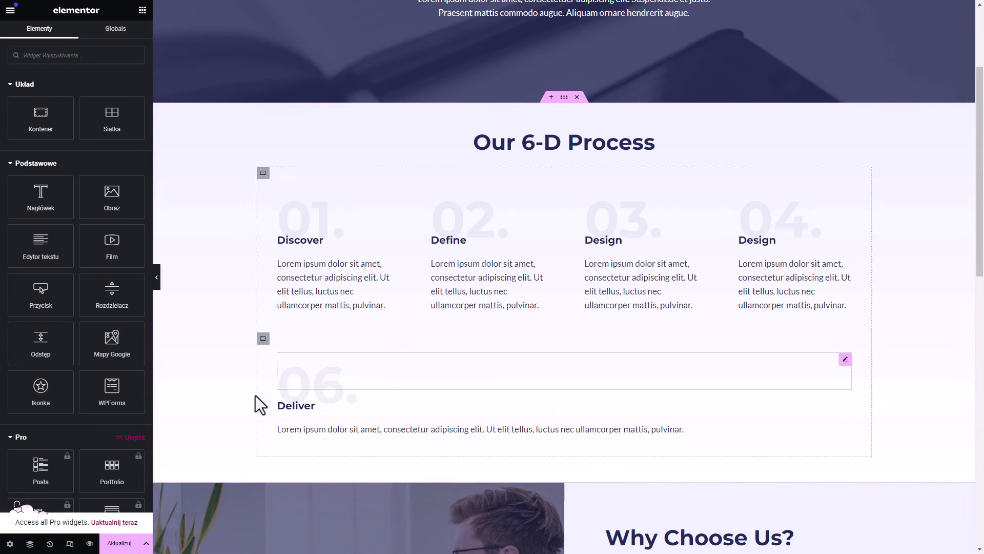
{"action": "right_click", "coordinate": [262, 340]}
{"action": "left_click", "coordinate": [287, 541]}
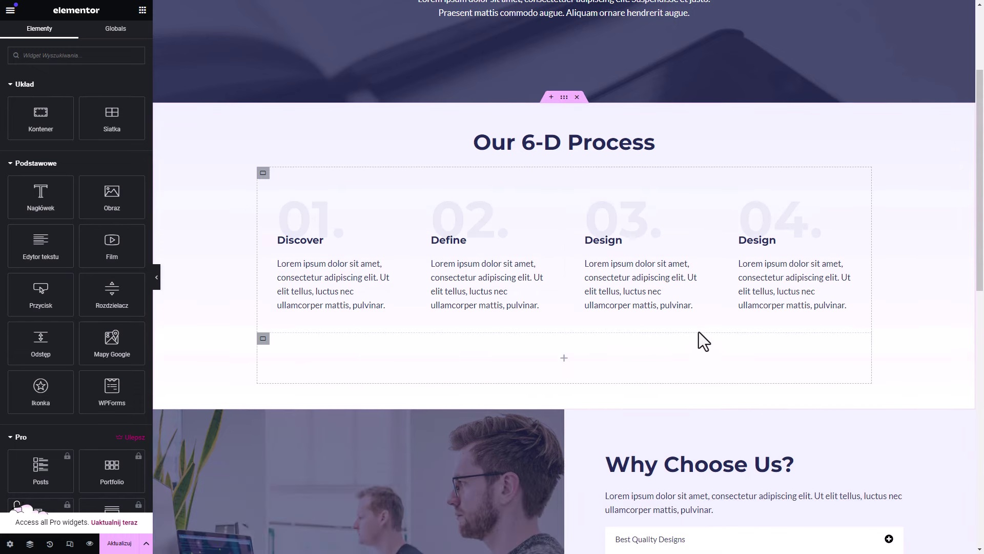
{"action": "right_click", "coordinate": [263, 339]}
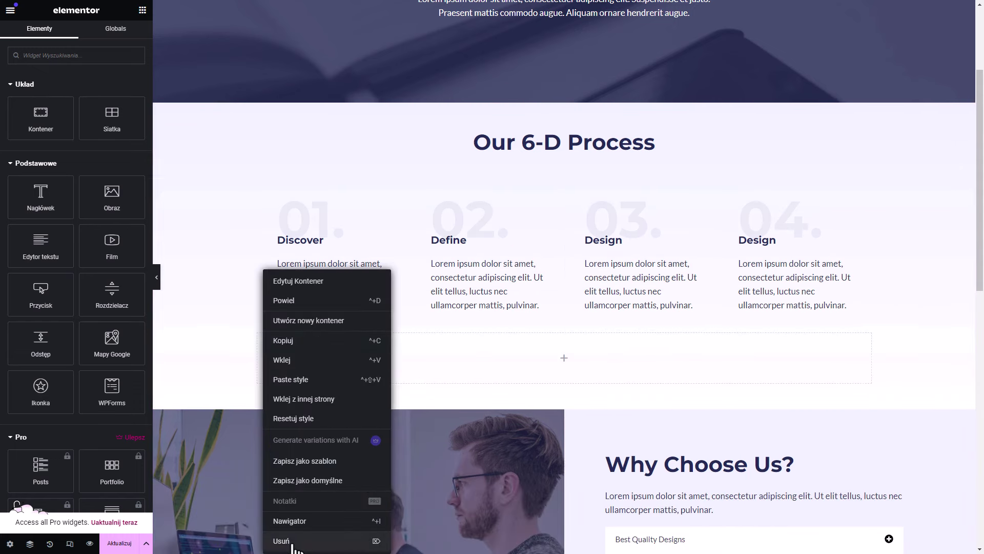
{"action": "left_click", "coordinate": [305, 539]}
{"action": "scroll", "coordinate": [643, 367], "scroll_direction": "up", "scroll_amount": 2}
{"action": "scroll", "coordinate": [769, 241], "scroll_direction": "down", "scroll_amount": 4}
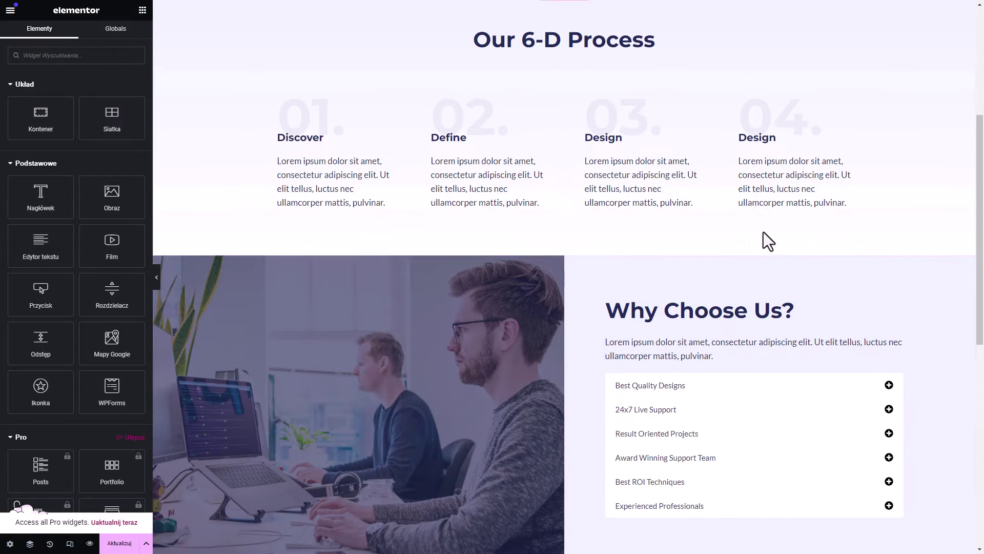
{"action": "scroll", "coordinate": [743, 285], "scroll_direction": "down", "scroll_amount": 3}
{"action": "scroll", "coordinate": [737, 292], "scroll_direction": "down", "scroll_amount": 1}
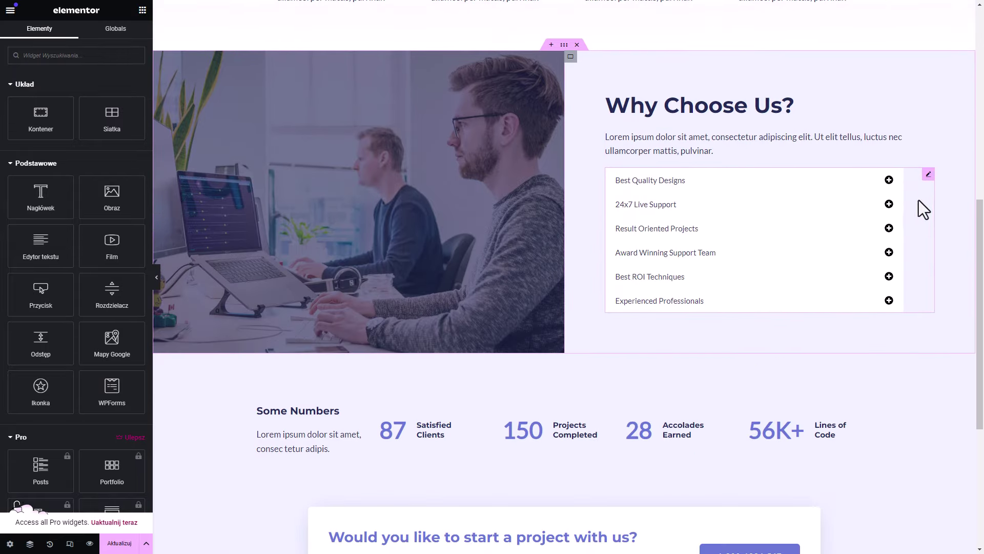
Step: Add a seventh item to the Why Choose Us accordion and title it 'Usługa 1'
{"action": "left_click", "coordinate": [929, 175]}
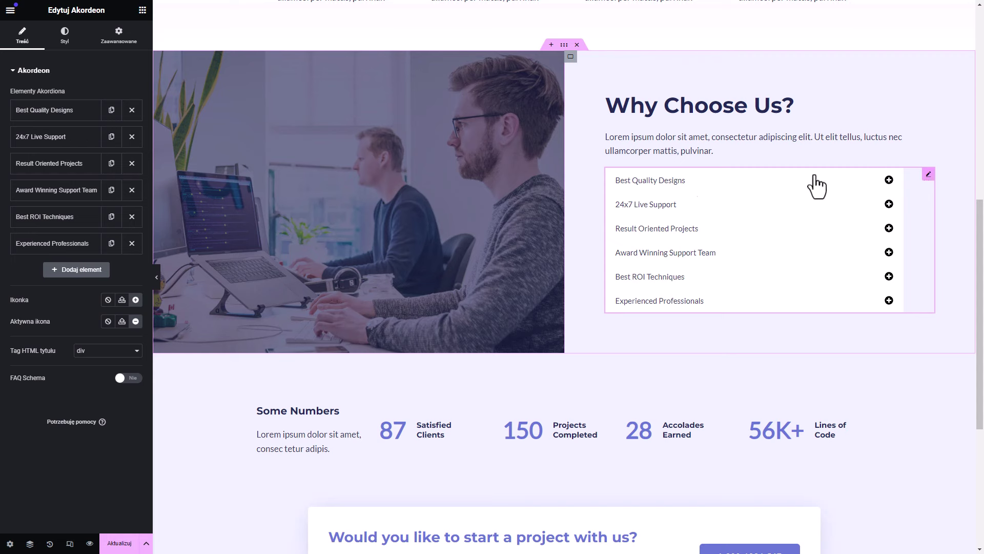
{"action": "left_click", "coordinate": [888, 182]}
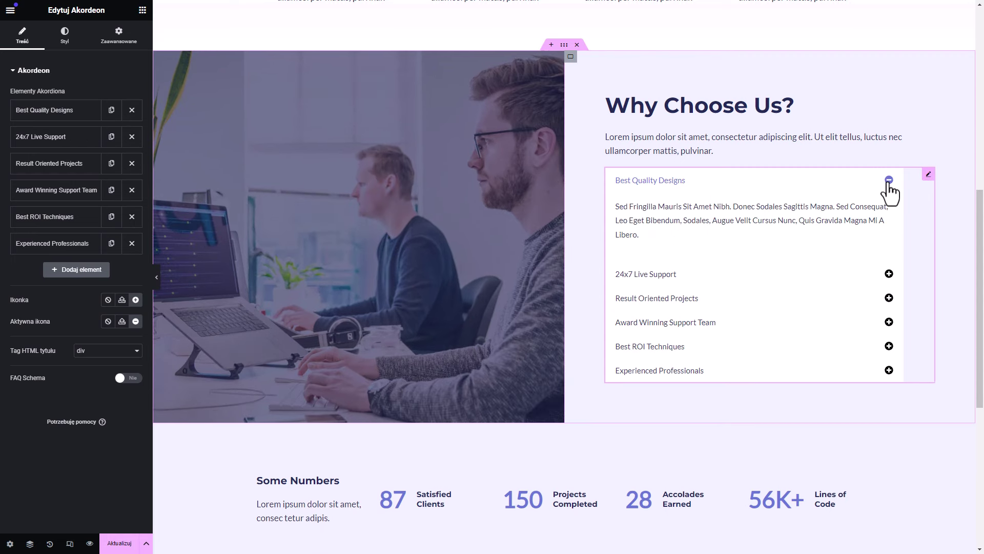
{"action": "left_click", "coordinate": [891, 186]}
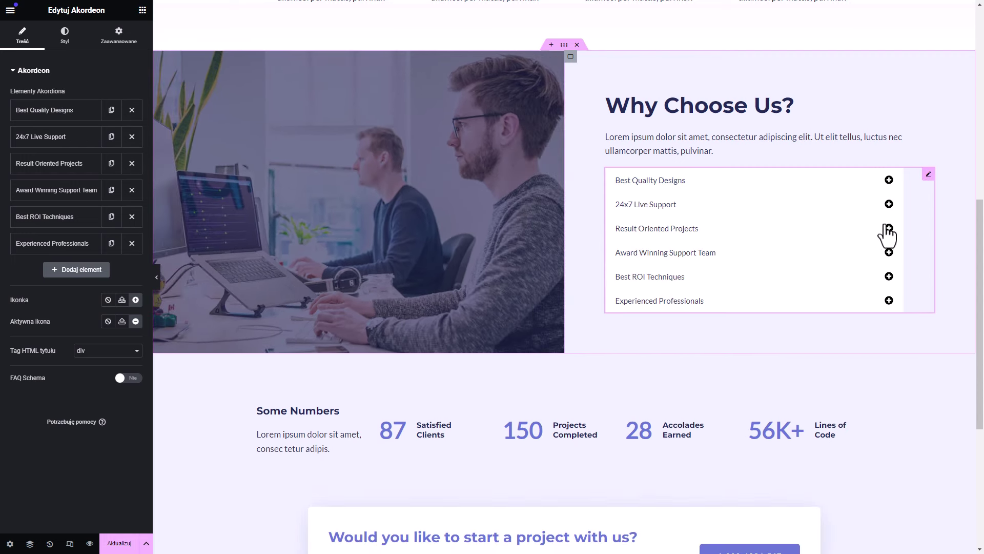
{"action": "left_click", "coordinate": [892, 212]}
{"action": "left_click", "coordinate": [892, 213]}
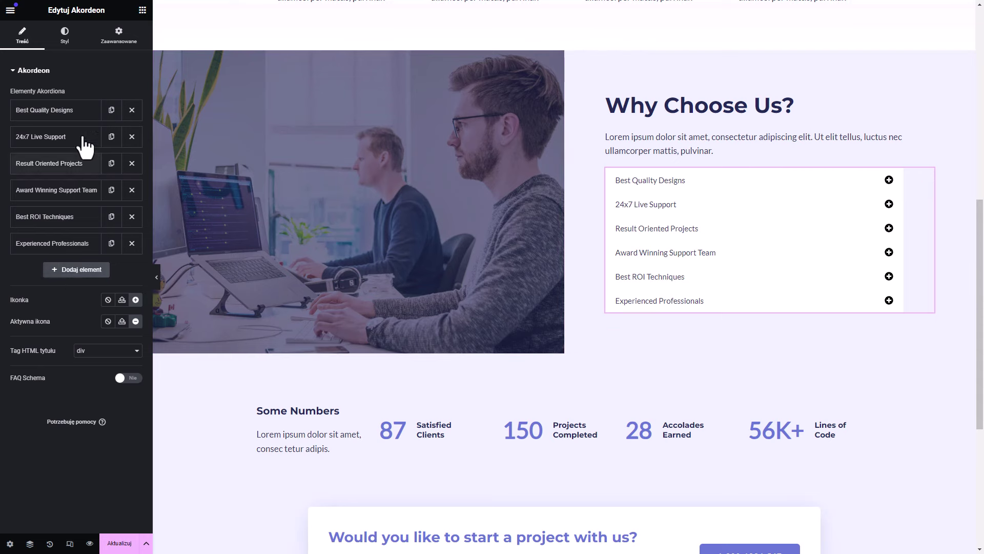
{"action": "left_click", "coordinate": [64, 269]}
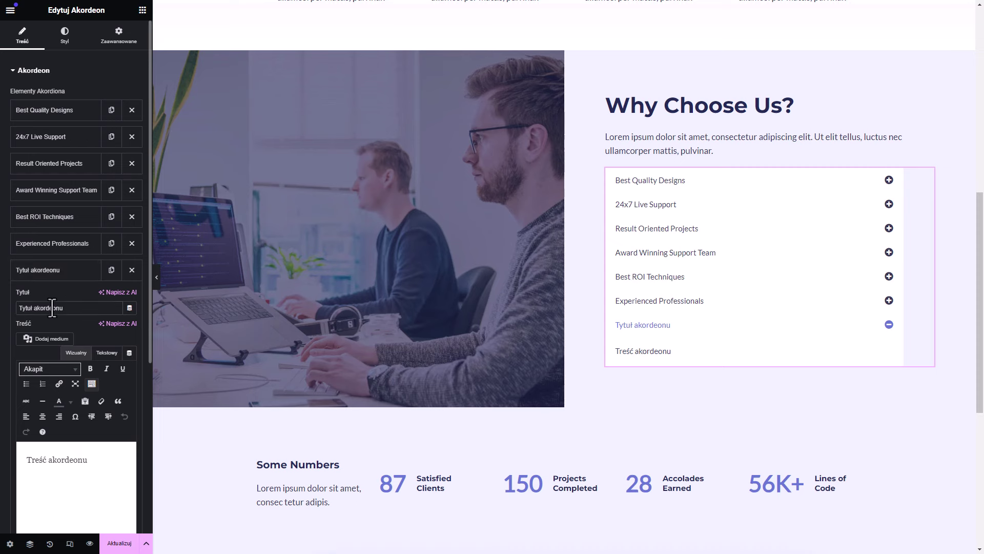
{"action": "scroll", "coordinate": [82, 269], "scroll_direction": "down", "scroll_amount": 2}
{"action": "triple_click", "coordinate": [86, 205]}
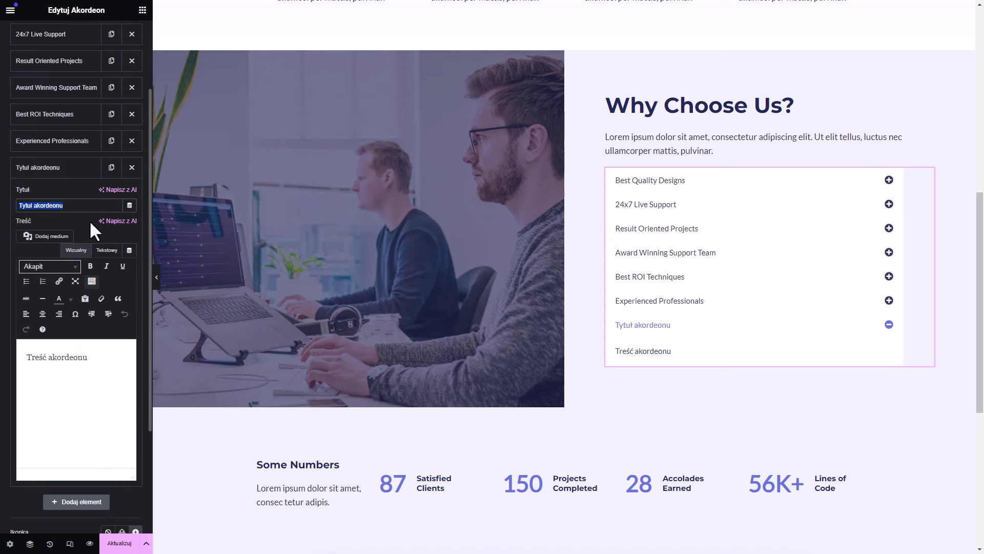
{"action": "type", "text": "Usliuga 1"}
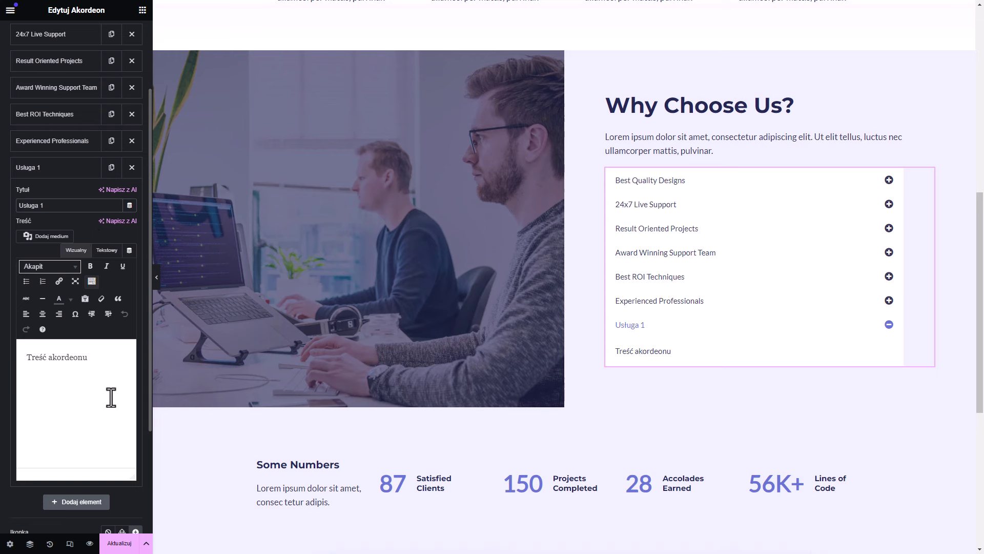
{"action": "left_click_drag", "start_coordinate": [111, 397], "coordinate": [20, 361]}
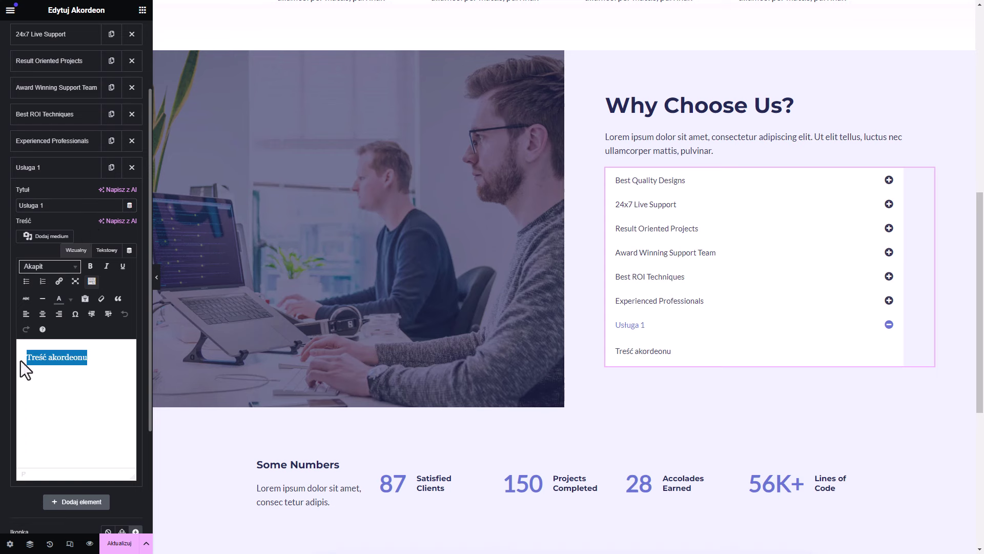
{"action": "left_click", "coordinate": [61, 169]}
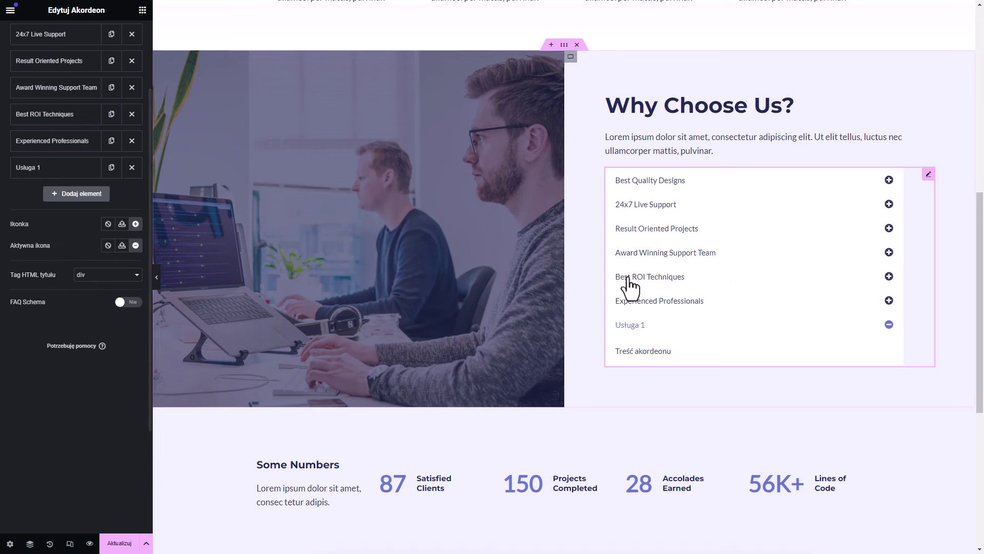
Step: Set the Satisfied Clients counter to run from 1 to 1000 over 2000 ms, with a thousands separator
{"action": "scroll", "coordinate": [657, 359], "scroll_direction": "down", "scroll_amount": 6}
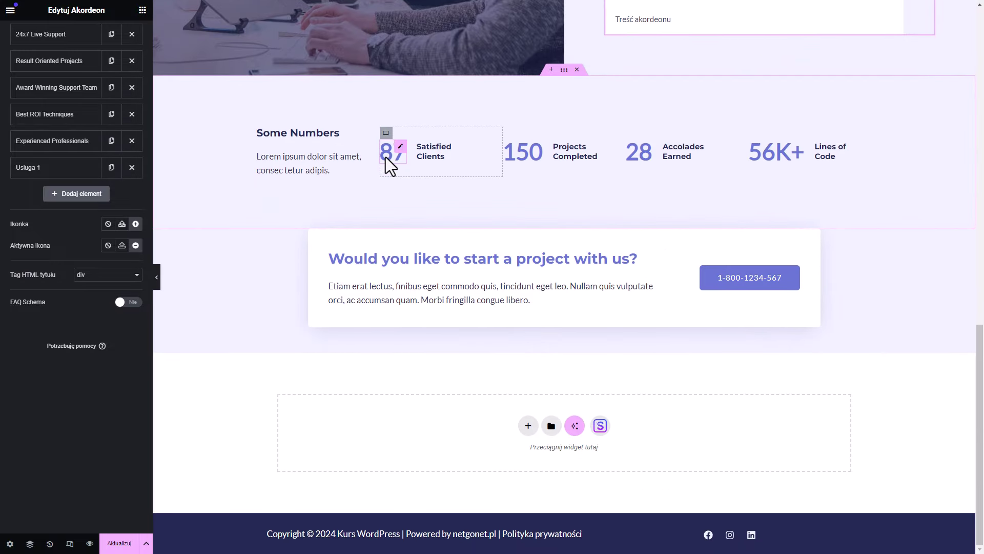
{"action": "left_click", "coordinate": [390, 163]}
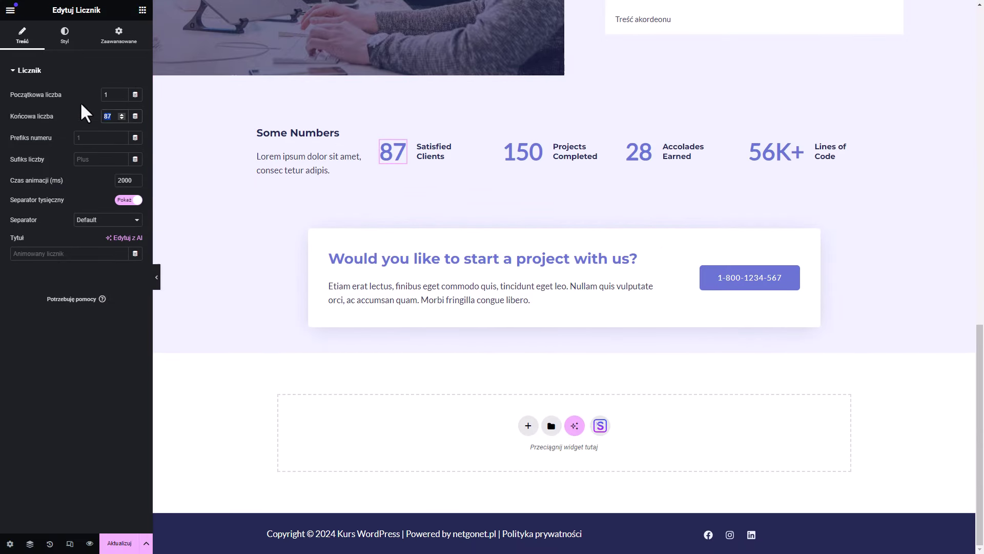
{"action": "type", "text": "1000"}
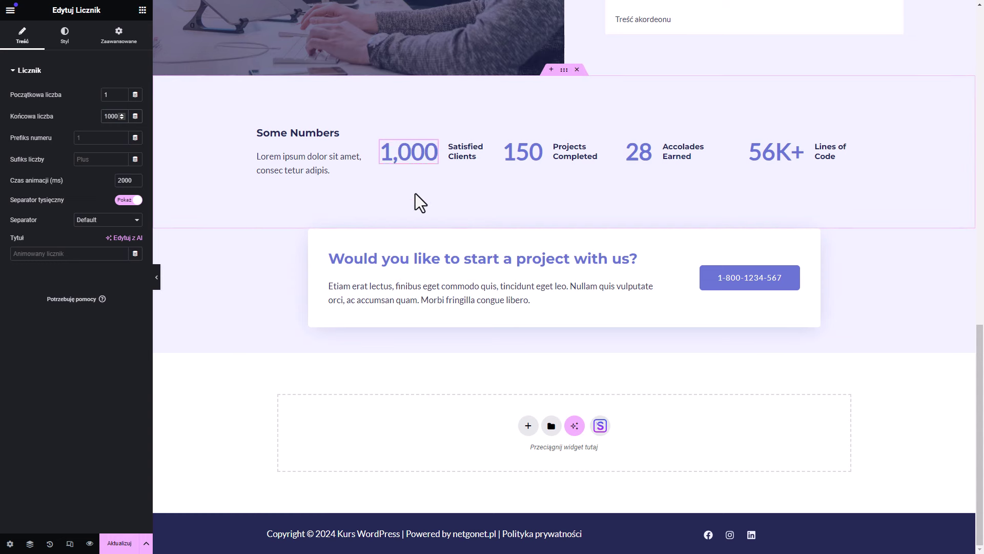
{"action": "left_click", "coordinate": [120, 181]}
{"action": "type", "text": "5"}
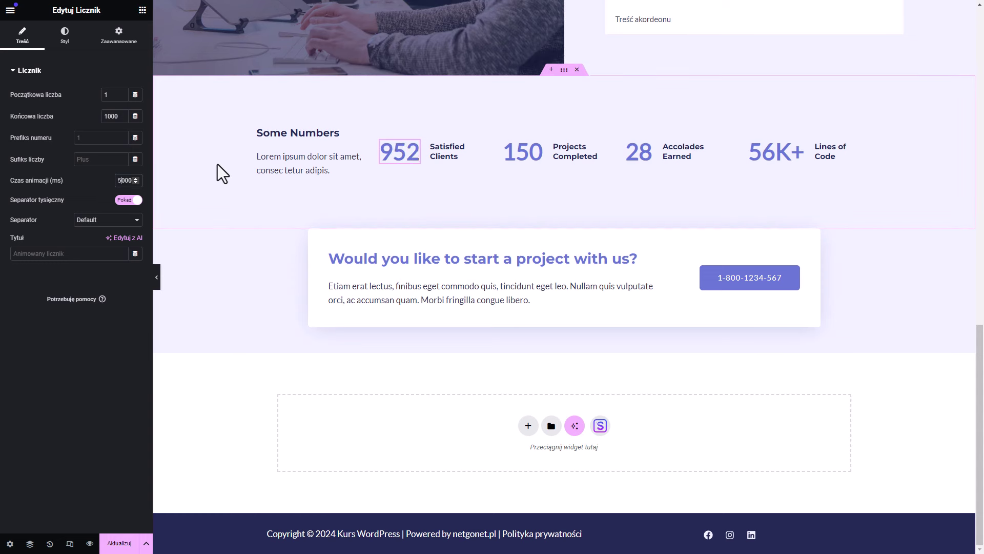
{"action": "key", "text": "BackSpace"}
{"action": "type", "text": "2"}
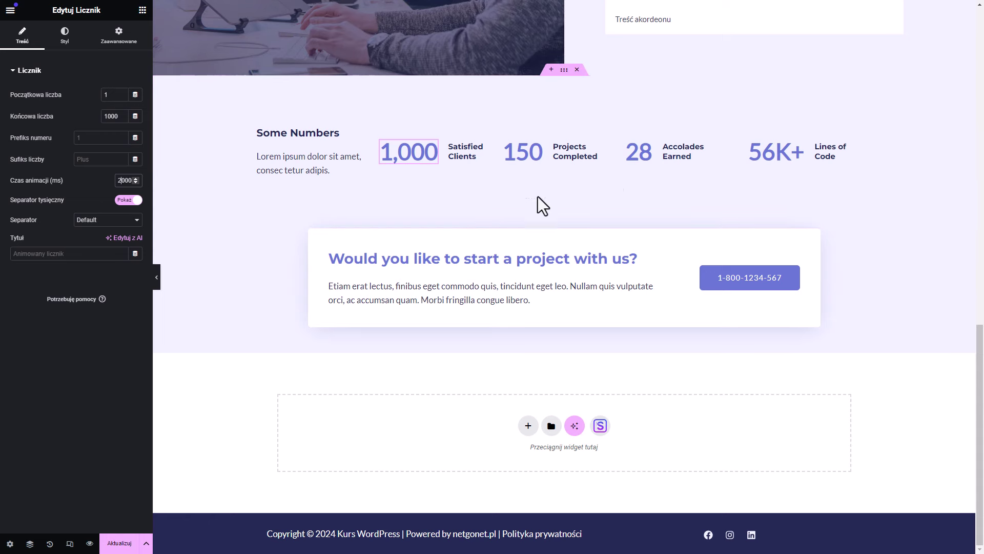
{"action": "scroll", "coordinate": [609, 221], "scroll_direction": "up", "scroll_amount": 2}
{"action": "scroll", "coordinate": [533, 271], "scroll_direction": "down", "scroll_amount": 2}
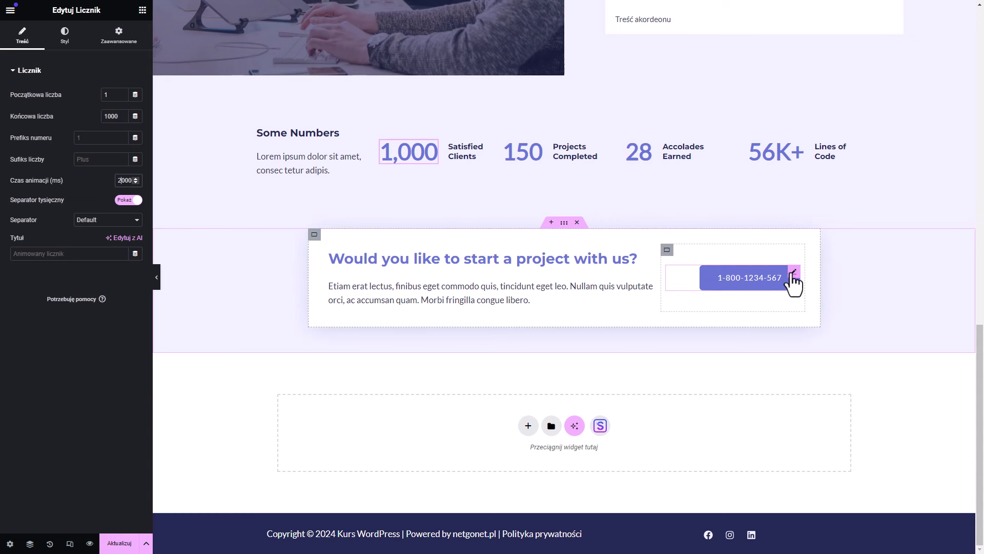
{"action": "left_click", "coordinate": [733, 281]}
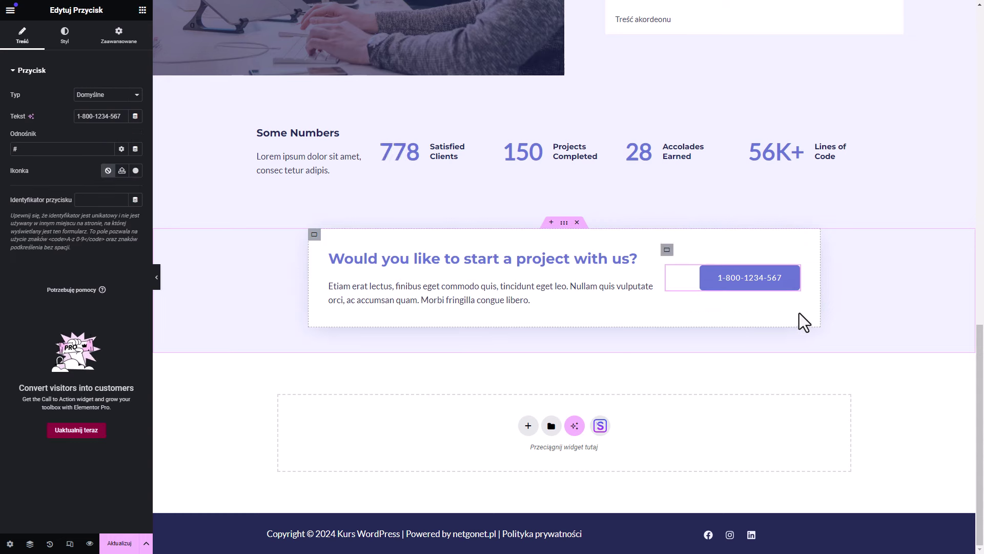
{"action": "triple_click", "coordinate": [117, 114]}
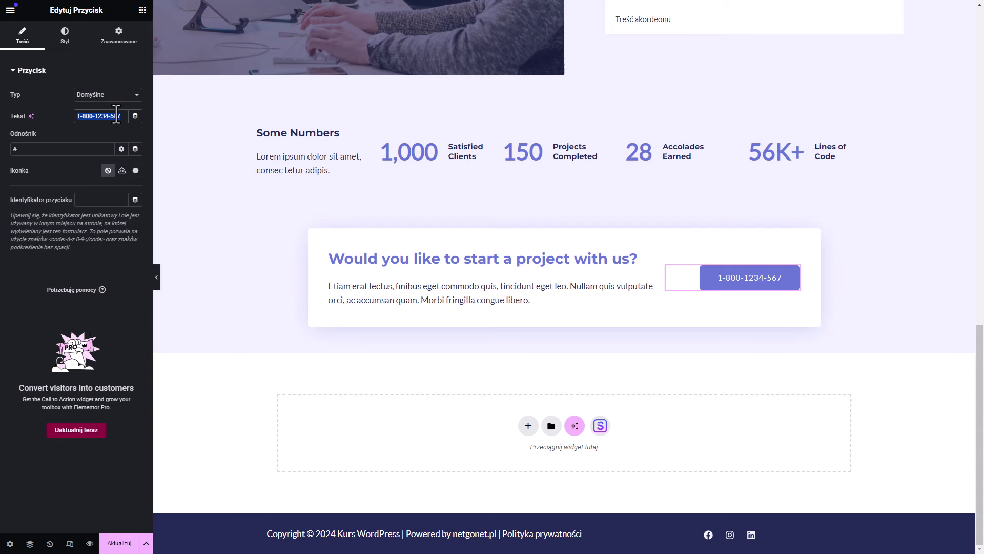
{"action": "type", "text": "Kontakt"}
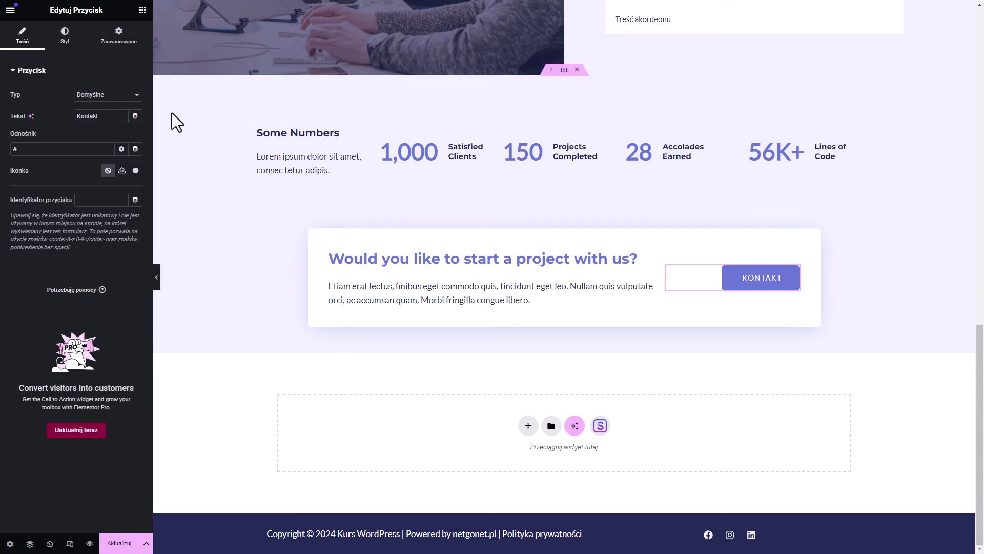
{"action": "left_click", "coordinate": [71, 149]}
{"action": "key", "text": "BackSpace"}
{"action": "type", "text": "https://gonetsystem.pl/kontakt"}
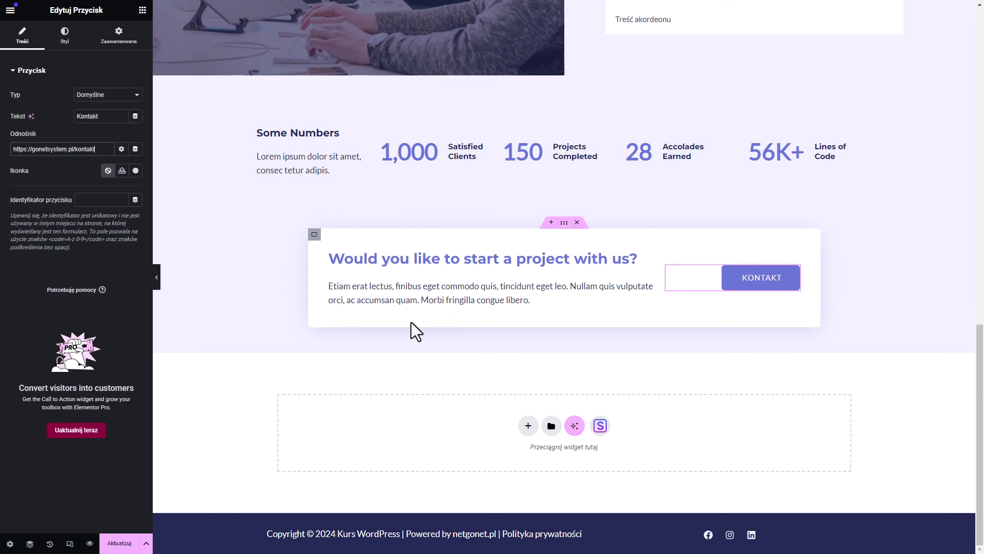
Step: Save the updated O nas page
{"action": "scroll", "coordinate": [533, 400], "scroll_direction": "up", "scroll_amount": 2}
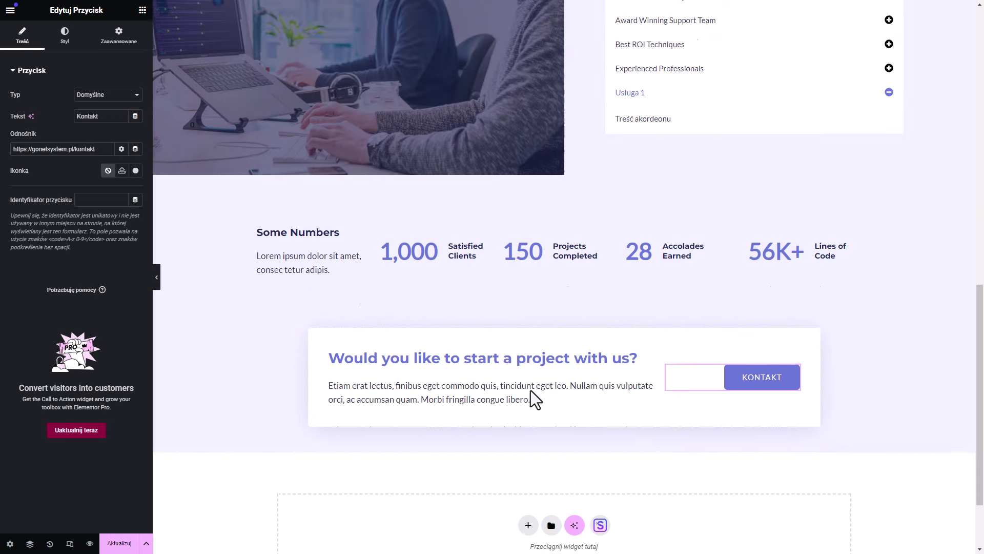
{"action": "scroll", "coordinate": [286, 452], "scroll_direction": "up", "scroll_amount": 1}
{"action": "scroll", "coordinate": [285, 452], "scroll_direction": "down", "scroll_amount": 2}
{"action": "left_click", "coordinate": [117, 542]}
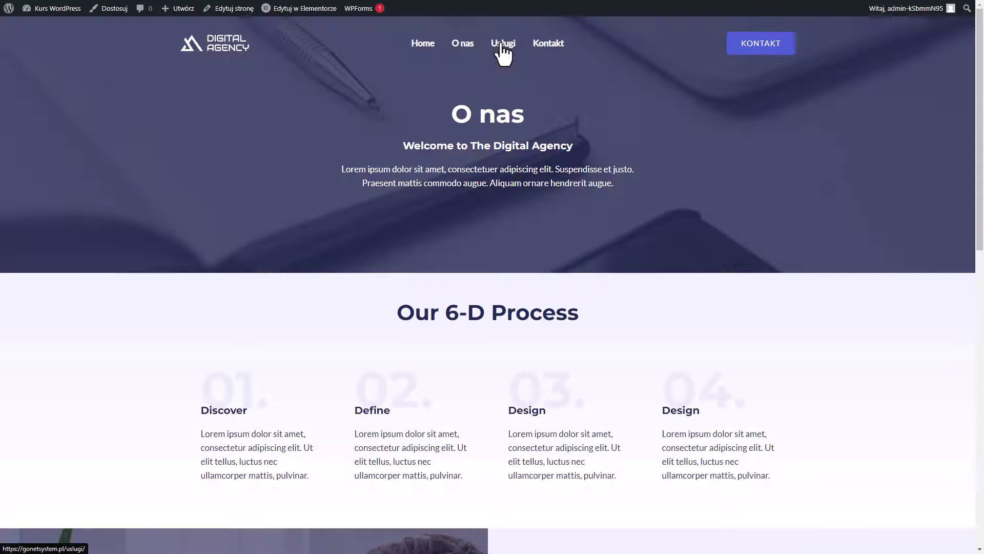
Step: Scroll through the live Usługi page
{"action": "left_click", "coordinate": [501, 46]}
{"action": "scroll", "coordinate": [306, 330], "scroll_direction": "down", "scroll_amount": 5}
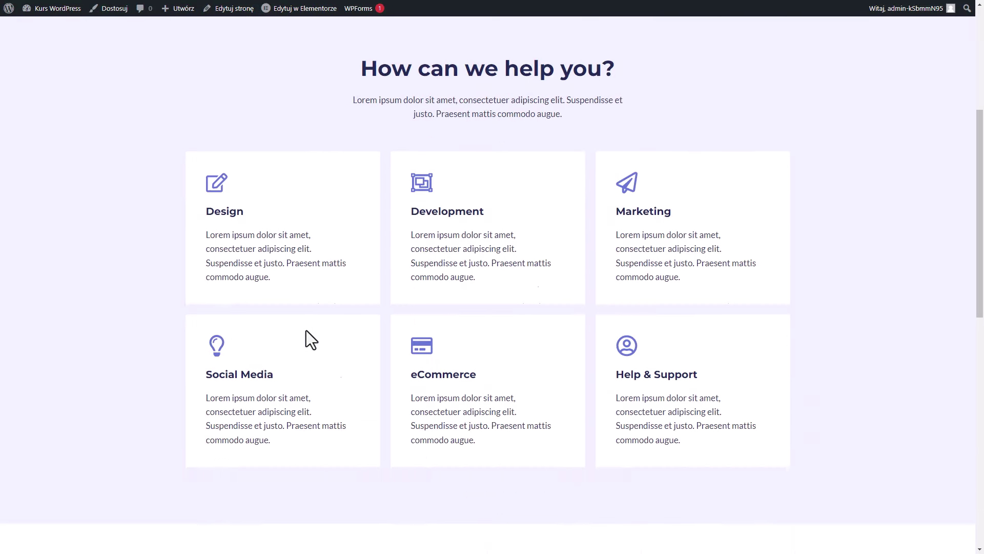
{"action": "scroll", "coordinate": [306, 330], "scroll_direction": "down", "scroll_amount": 4}
{"action": "scroll", "coordinate": [306, 330], "scroll_direction": "up", "scroll_amount": 9}
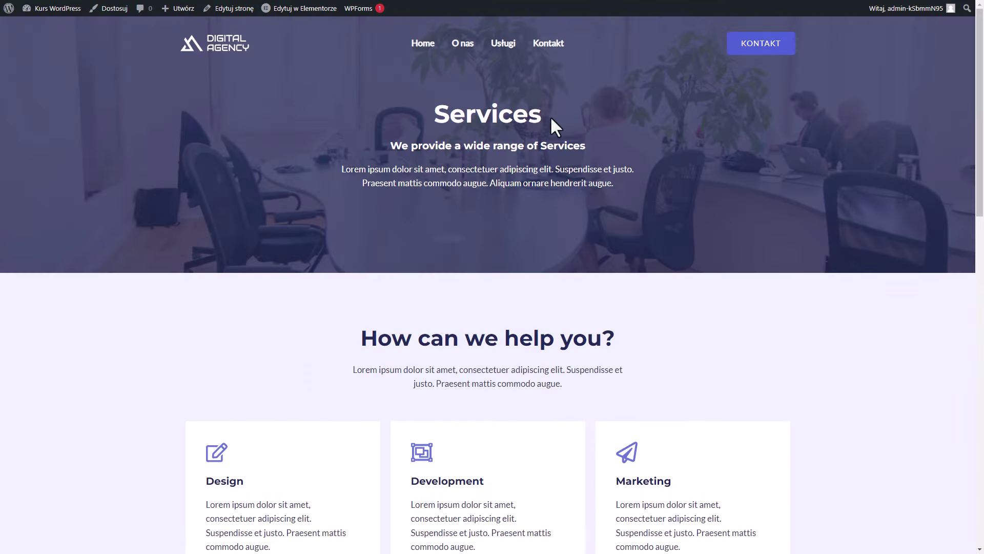
Step: Open the live Kontakt page and look over its consultation form and map
{"action": "left_click", "coordinate": [558, 50]}
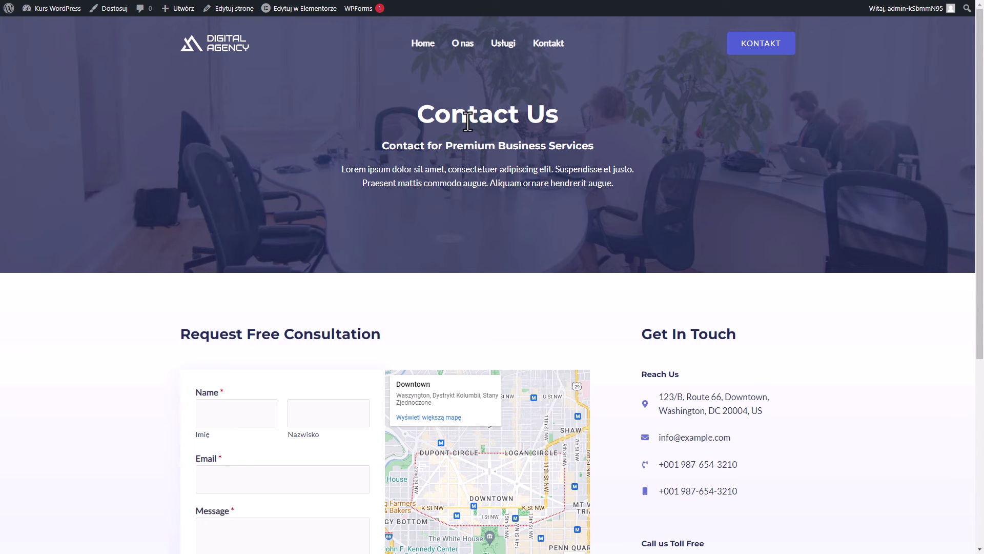
{"action": "scroll", "coordinate": [468, 122], "scroll_direction": "down", "scroll_amount": 2}
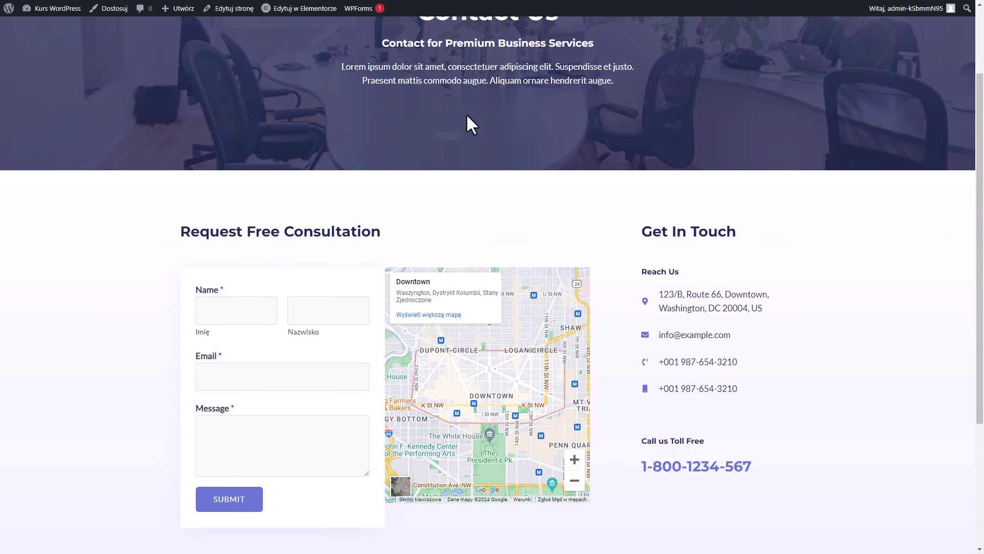
{"action": "scroll", "coordinate": [587, 187], "scroll_direction": "up", "scroll_amount": 1}
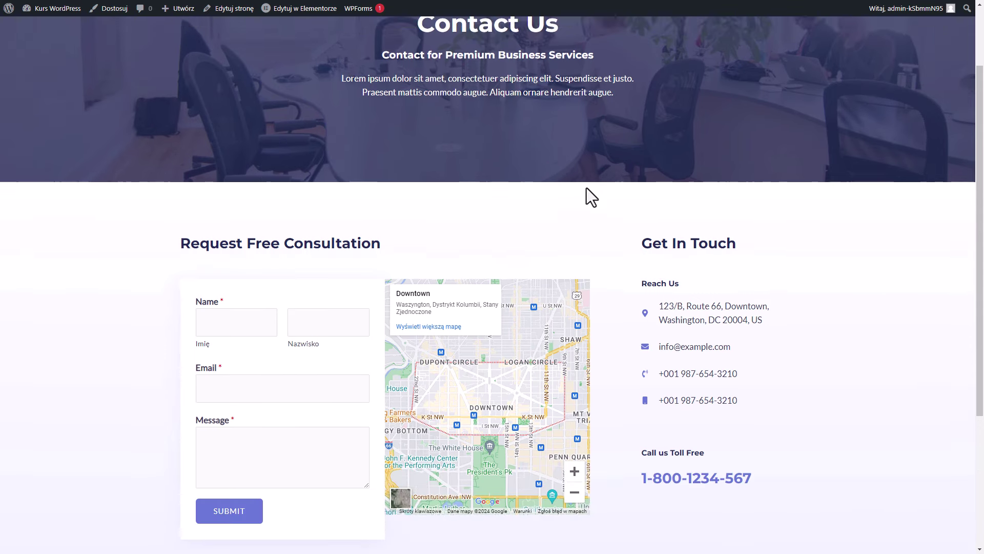
{"action": "scroll", "coordinate": [381, 220], "scroll_direction": "down", "scroll_amount": 2}
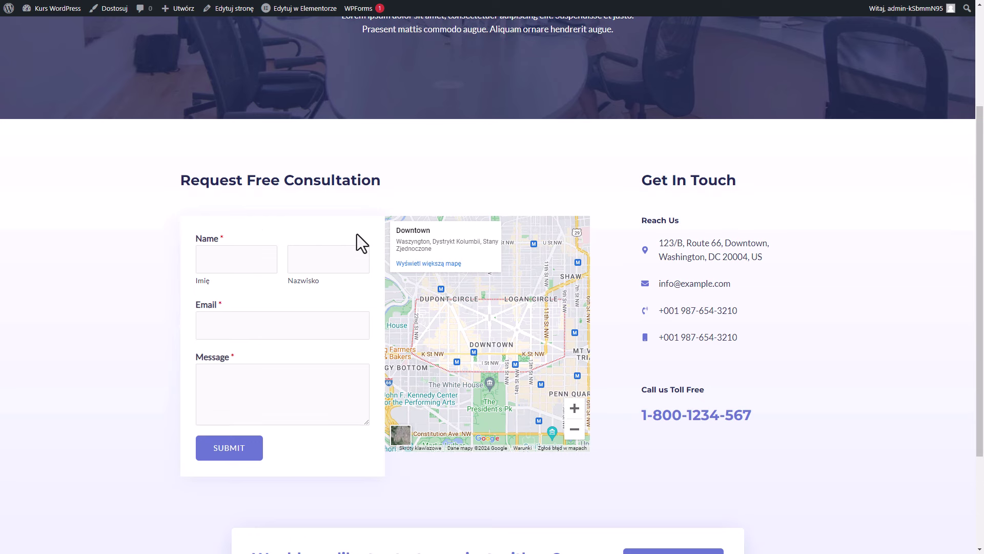
{"action": "scroll", "coordinate": [357, 234], "scroll_direction": "down", "scroll_amount": 3}
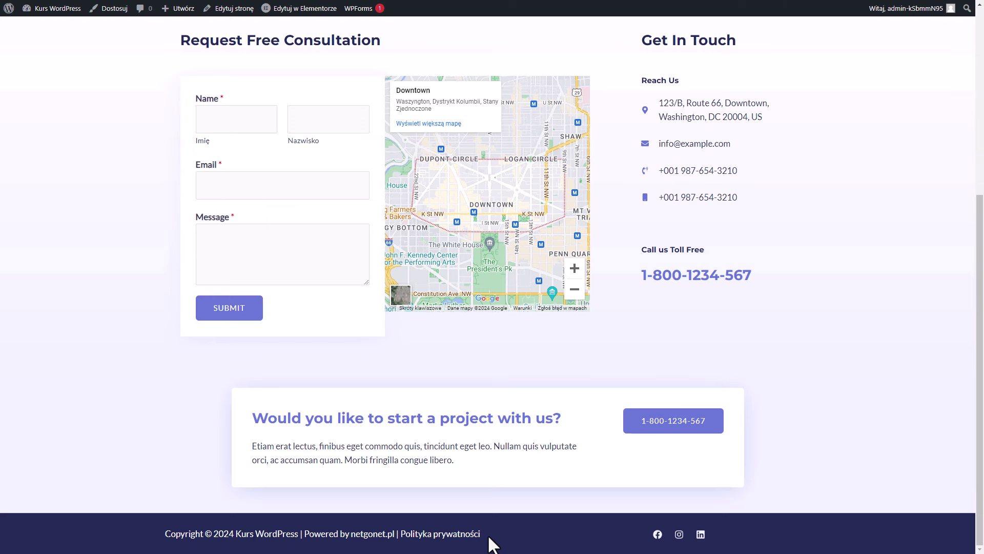
{"action": "scroll", "coordinate": [458, 394], "scroll_direction": "up", "scroll_amount": 6}
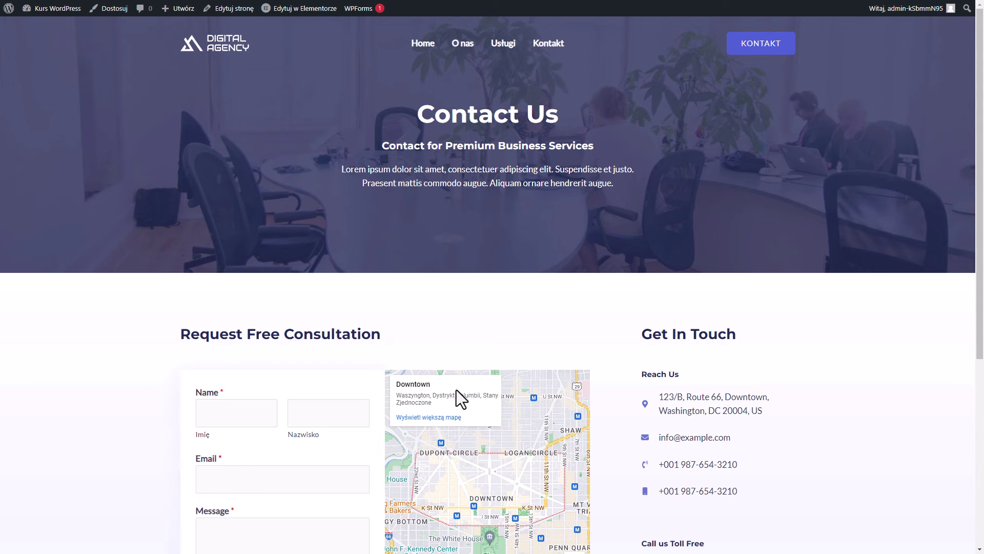
Step: Create a new page titled 'Polityka prywatności', then switch to a maximized browser showing Google
{"action": "mouse_move", "coordinate": [8, 8]}
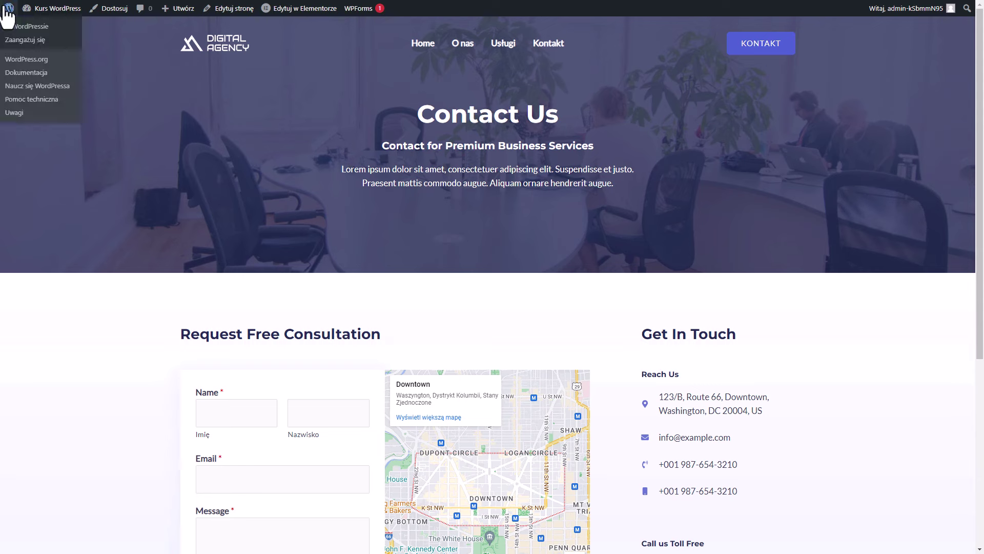
{"action": "left_click", "coordinate": [23, 26]}
{"action": "left_click", "coordinate": [38, 107]}
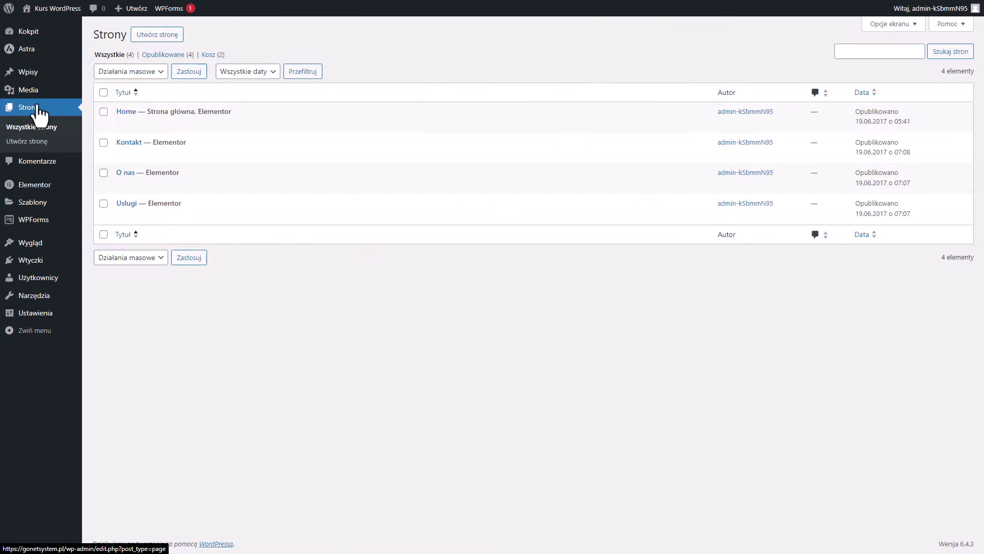
{"action": "left_click", "coordinate": [163, 37]}
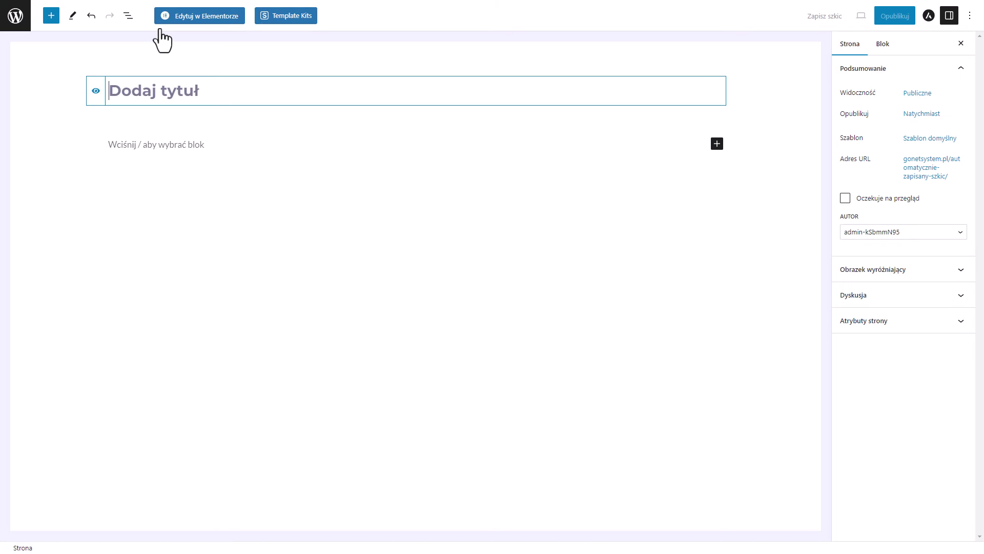
{"action": "type", "text": "Po"}
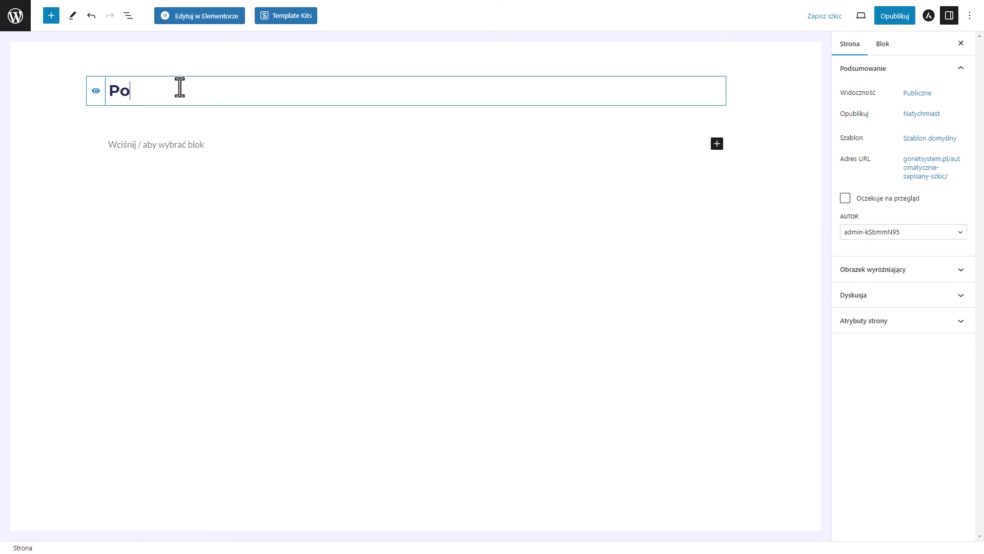
{"action": "type", "text": "lityka pr"}
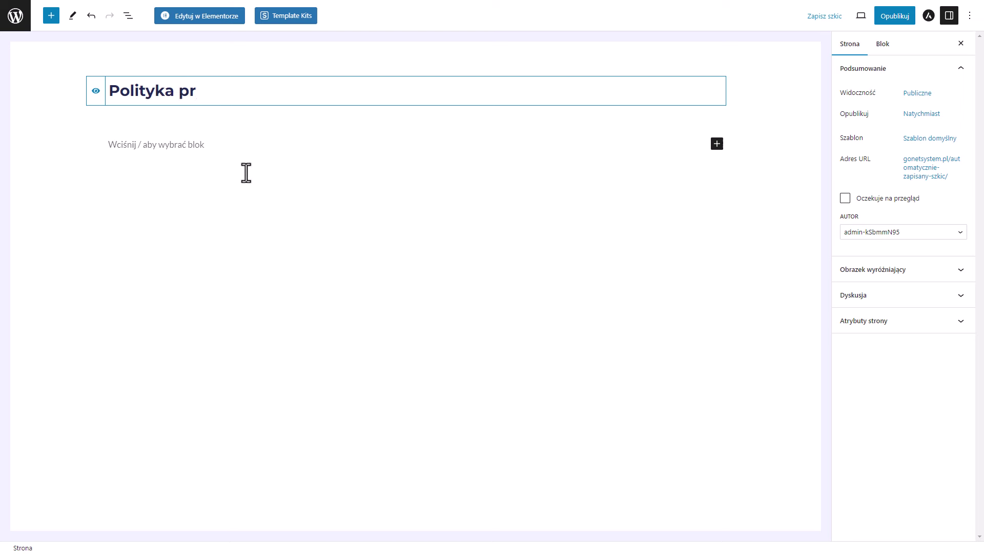
{"action": "type", "text": "ywatności"}
{"action": "key", "text": "Return"}
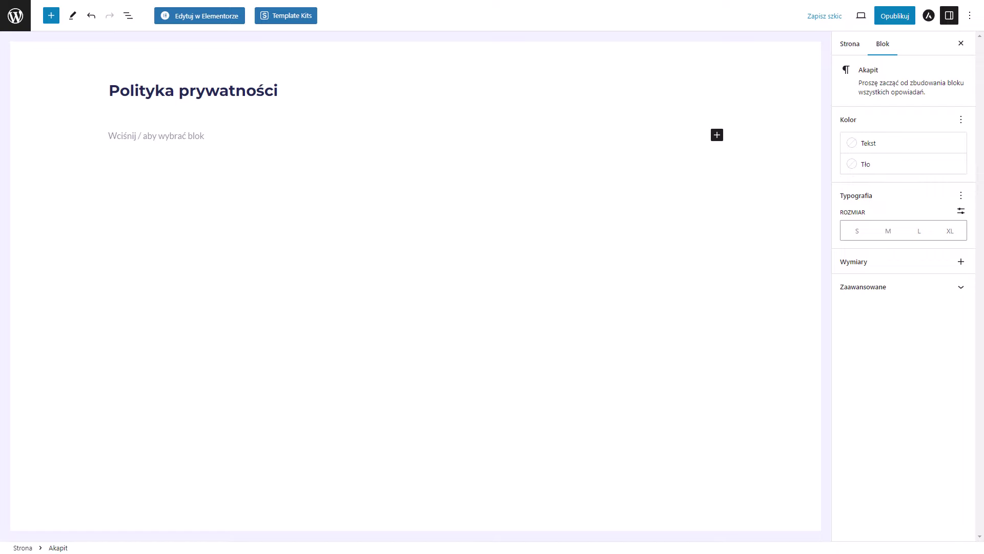
{"action": "key", "text": "alt+Tab"}
{"action": "left_click", "coordinate": [444, 144]}
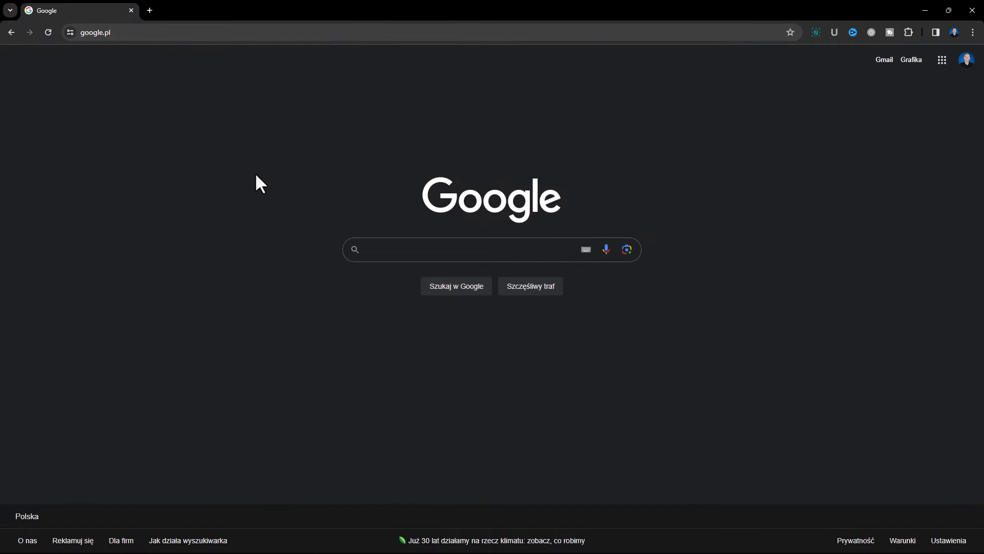
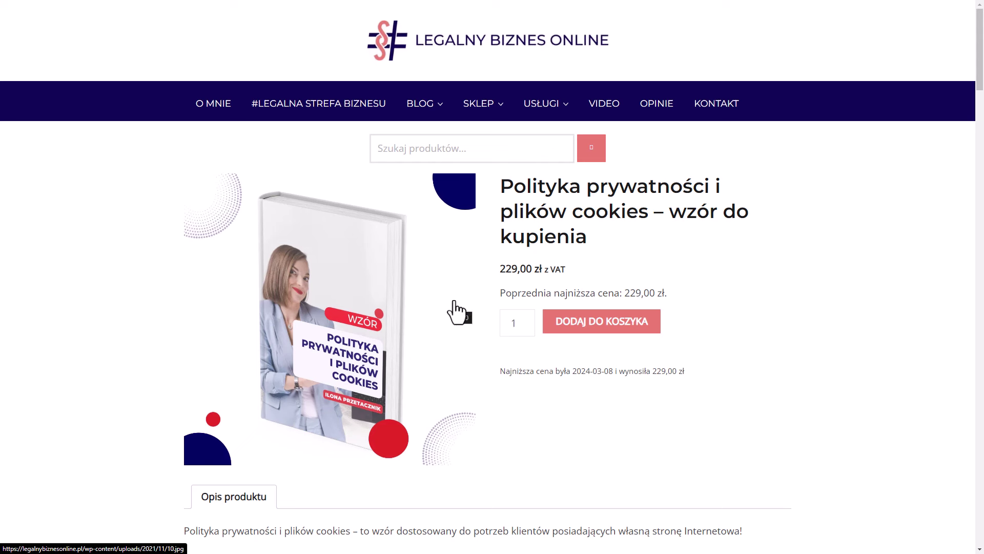
Step: Add the privacy and cookies policy template to the cart and apply a coupon, bringing the total to 206,10 zł
{"action": "left_click", "coordinate": [611, 323]}
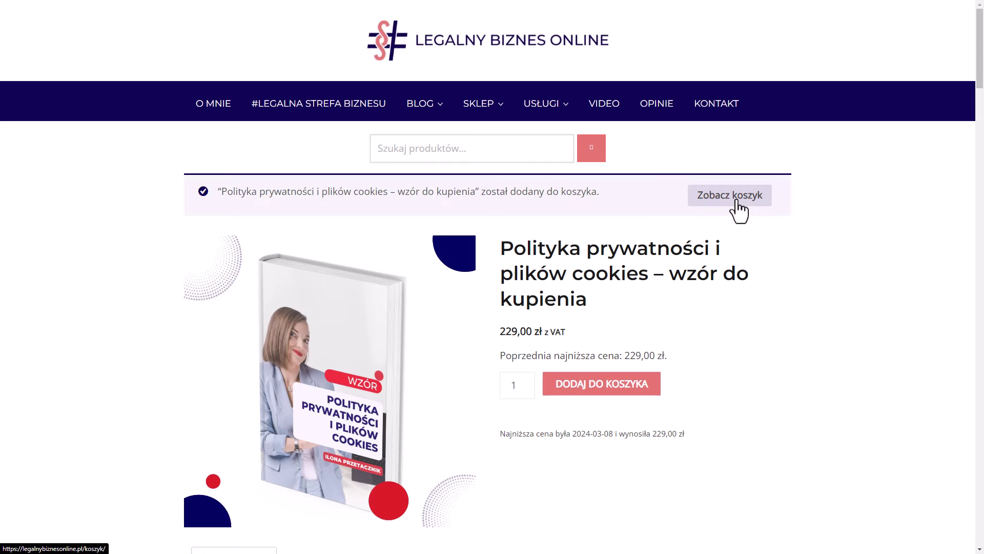
{"action": "left_click", "coordinate": [730, 195]}
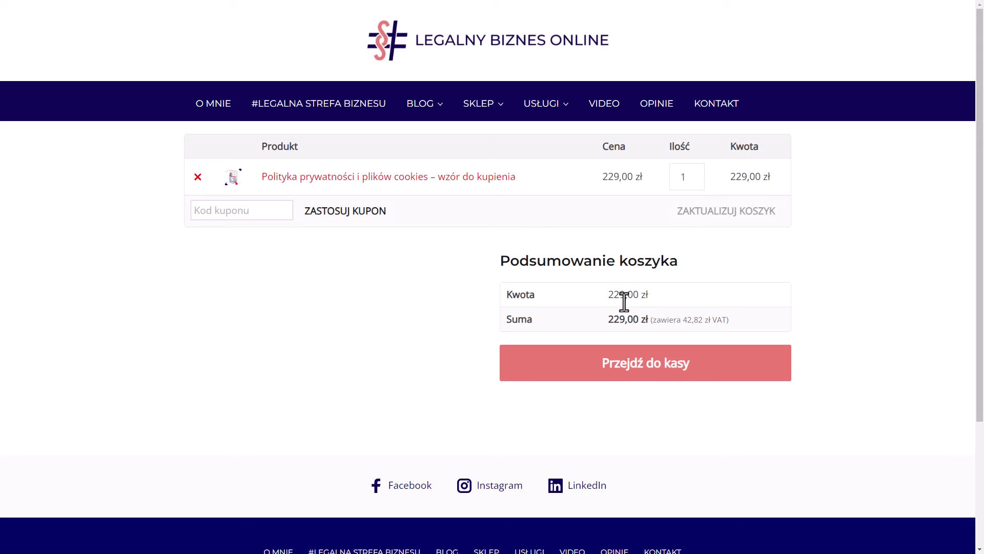
{"action": "left_click", "coordinate": [204, 215]}
{"action": "type", "text": "netgonet"}
{"action": "left_click", "coordinate": [321, 210]}
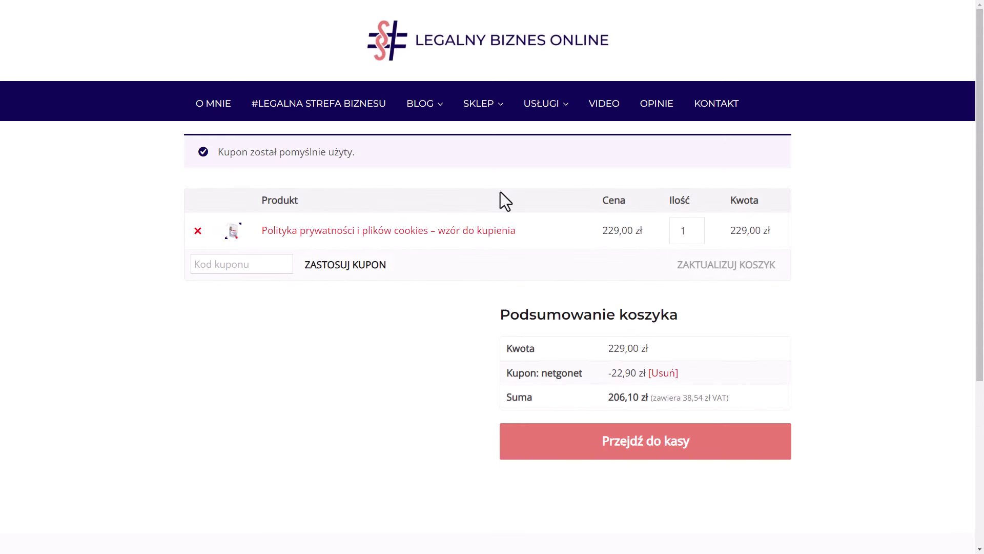
{"action": "mouse_move", "coordinate": [477, 103]}
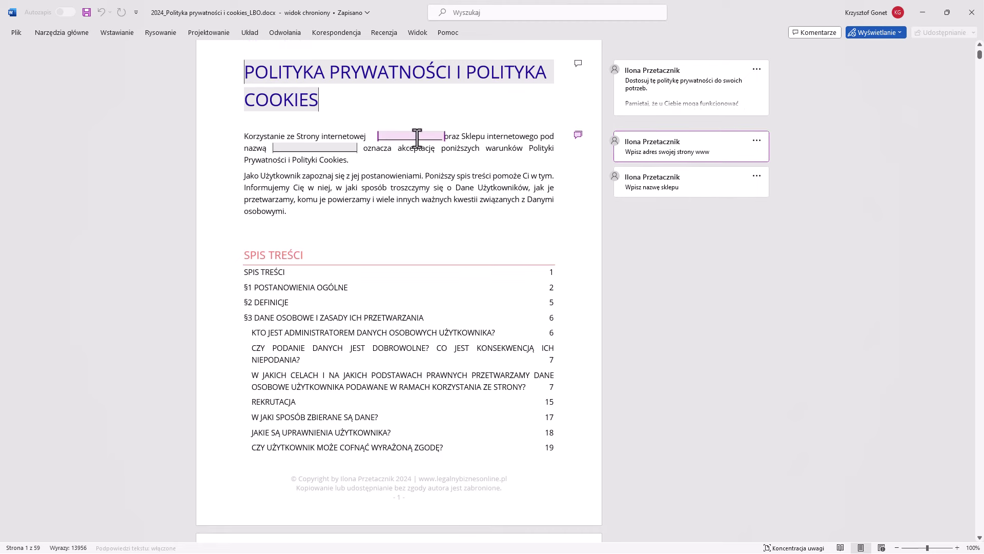
{"action": "scroll", "coordinate": [413, 236], "scroll_direction": "down", "scroll_amount": 15}
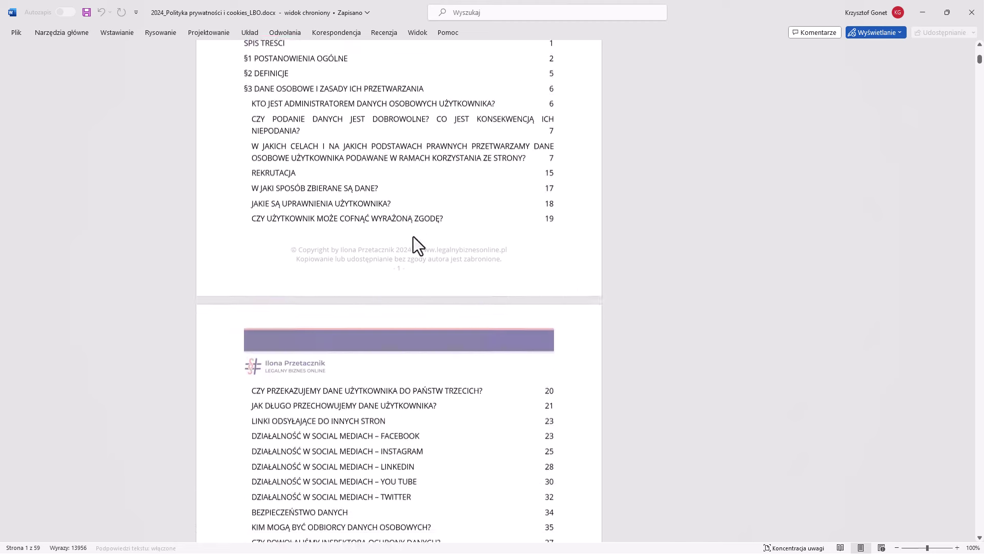
{"action": "scroll", "coordinate": [413, 236], "scroll_direction": "down", "scroll_amount": 12}
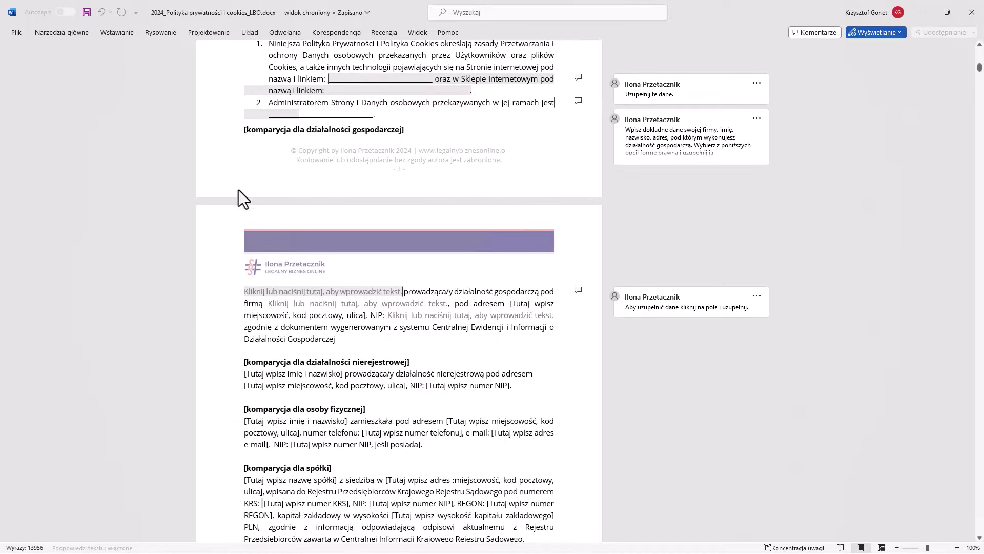
{"action": "scroll", "coordinate": [233, 200], "scroll_direction": "down", "scroll_amount": 15}
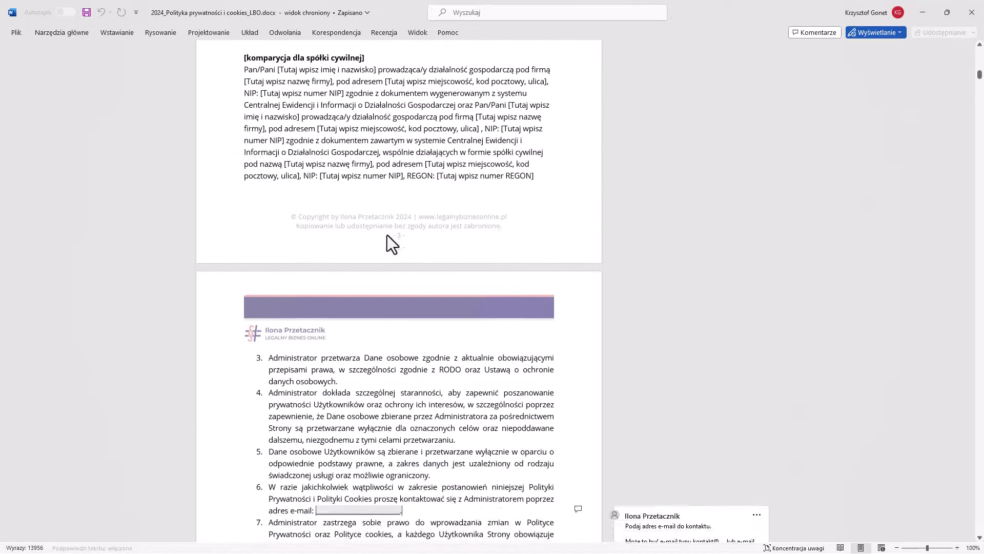
{"action": "scroll", "coordinate": [385, 234], "scroll_direction": "down", "scroll_amount": 5}
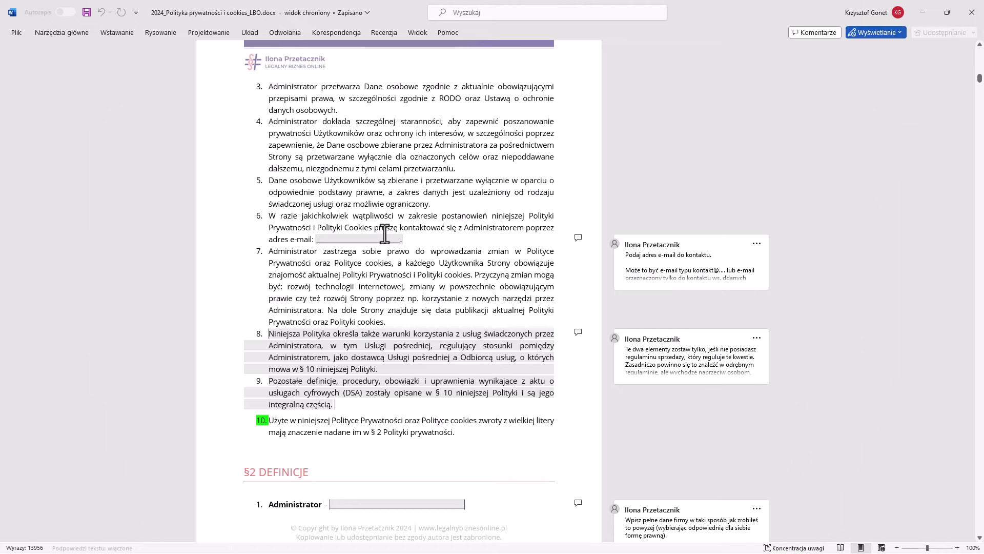
{"action": "scroll", "coordinate": [385, 234], "scroll_direction": "down", "scroll_amount": 7}
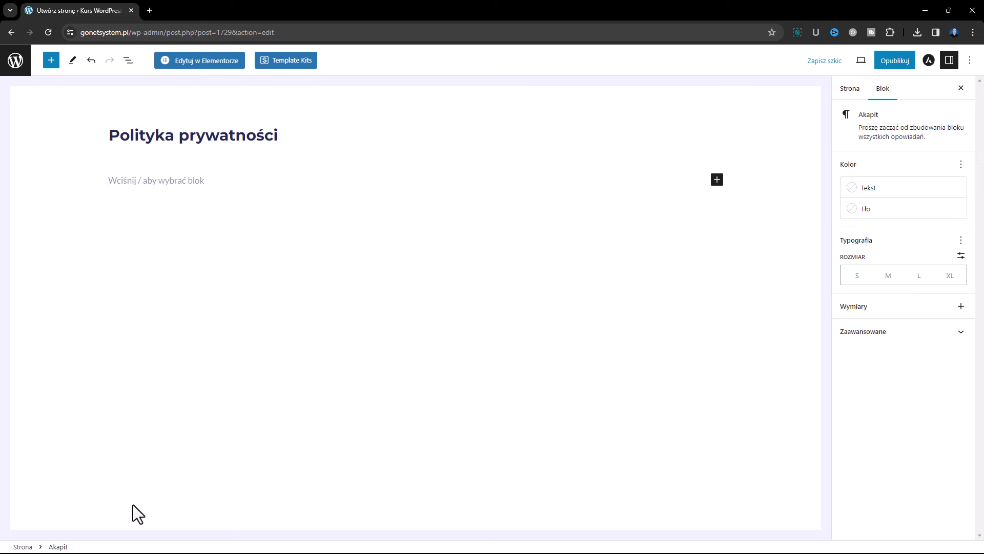
Step: Publish the Polityka prywatności page, copy its address, and return to the Pages list
{"action": "left_click", "coordinate": [897, 64]}
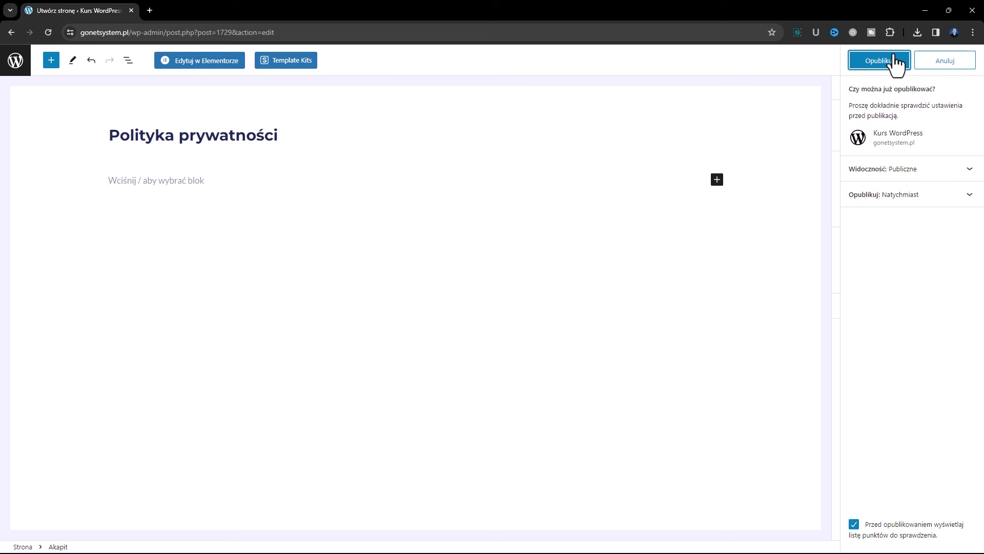
{"action": "left_click", "coordinate": [896, 65]}
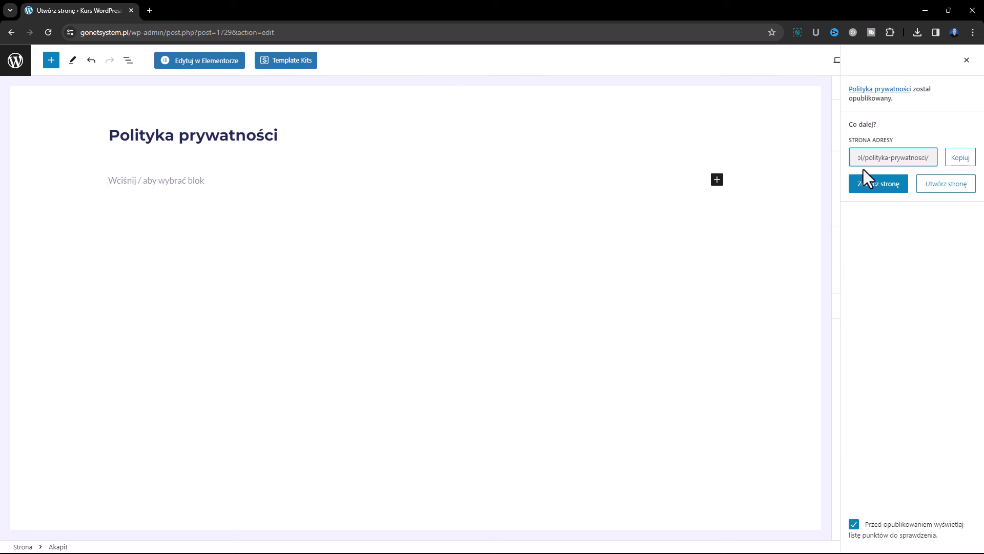
{"action": "left_click", "coordinate": [960, 162]}
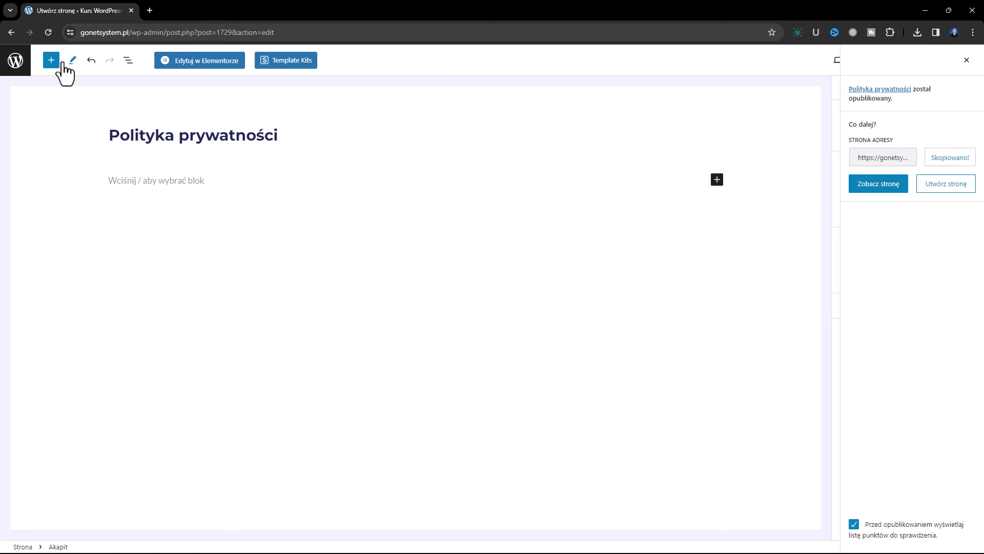
{"action": "left_click", "coordinate": [21, 64]}
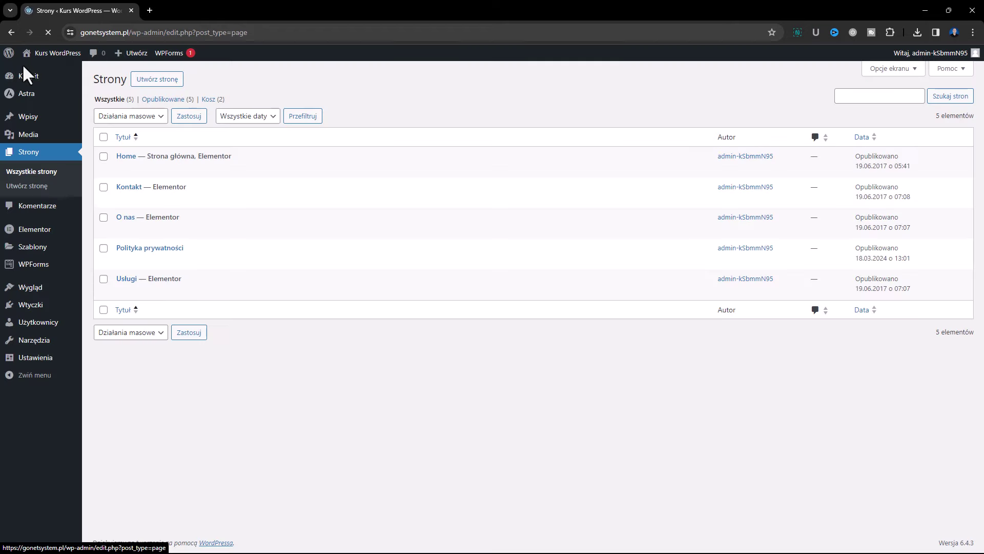
Step: In the Customizer's footer copyright, link 'Polityka prywatności' to the copied privacy page address
{"action": "mouse_move", "coordinate": [32, 296]}
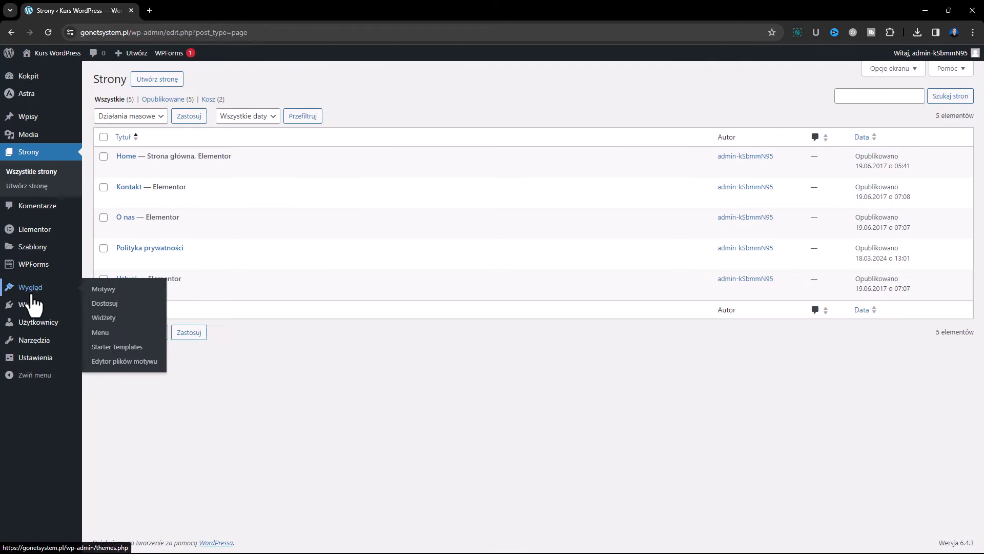
{"action": "left_click", "coordinate": [119, 304]}
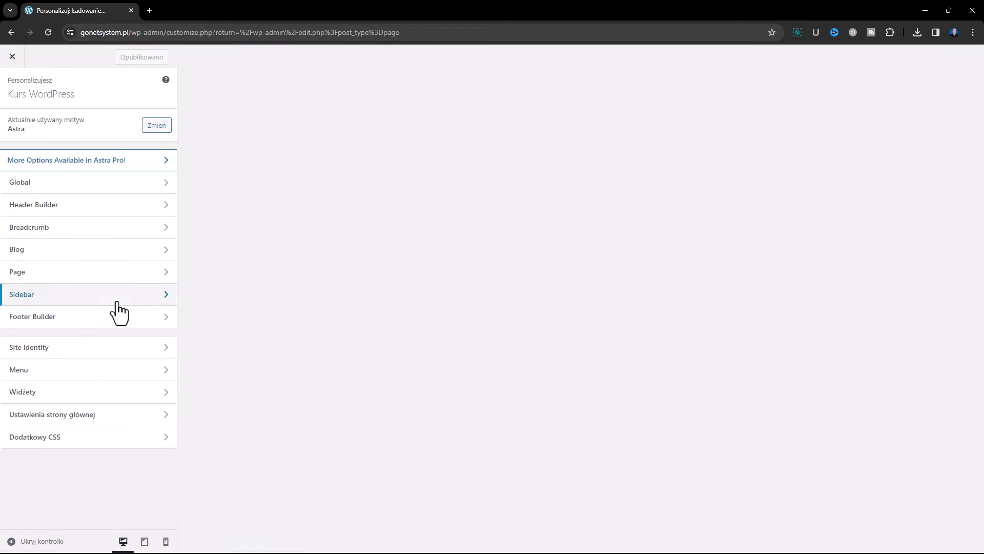
{"action": "scroll", "coordinate": [762, 297], "scroll_direction": "down", "scroll_amount": 20}
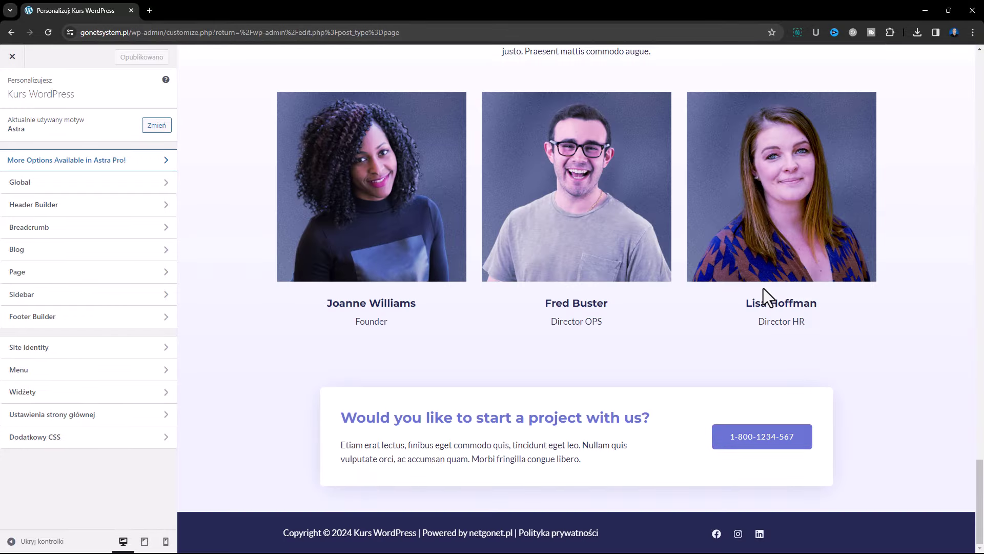
{"action": "left_click", "coordinate": [446, 534]}
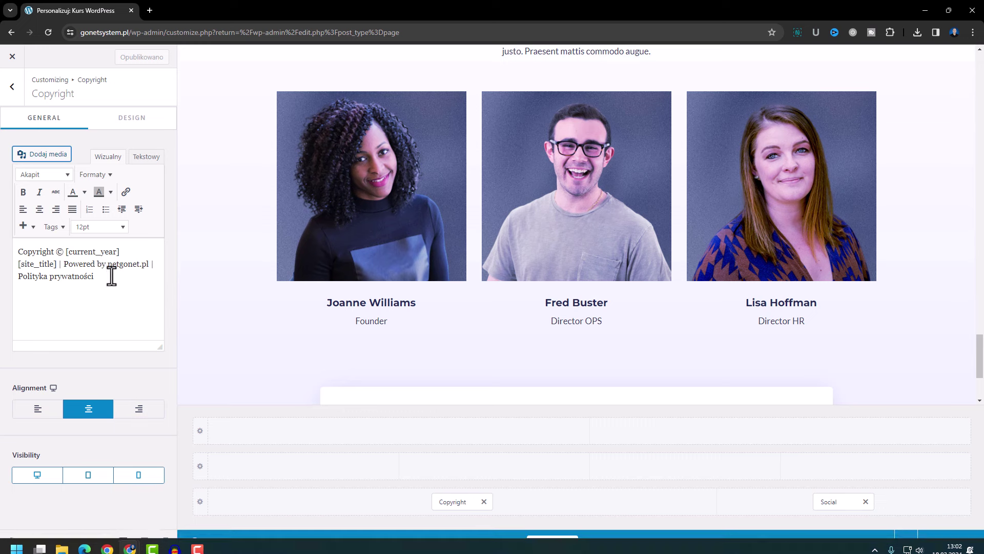
{"action": "left_click_drag", "start_coordinate": [108, 276], "coordinate": [11, 281]}
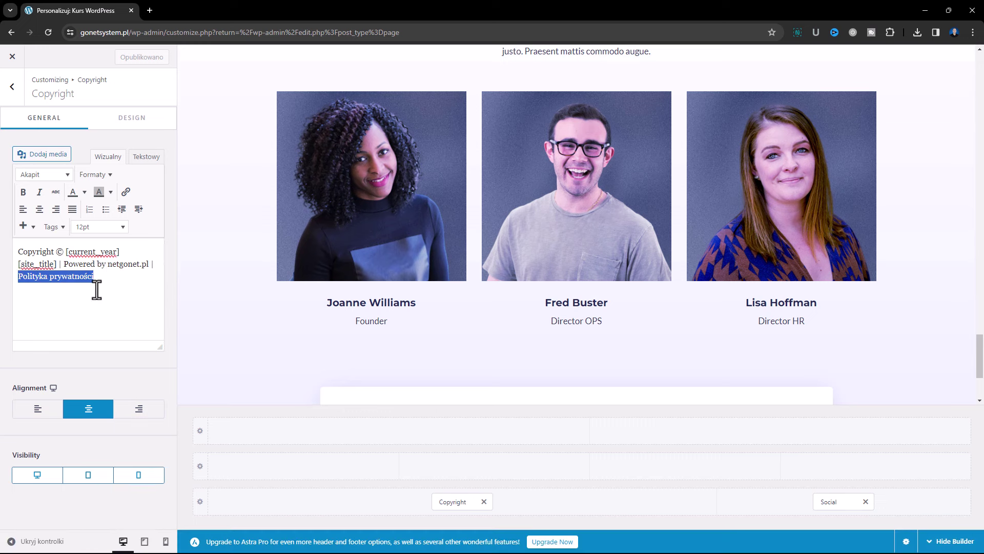
{"action": "left_click", "coordinate": [129, 193]}
{"action": "type", "text": "https://gonetsystem.pl/polityka-prywatnosci/"}
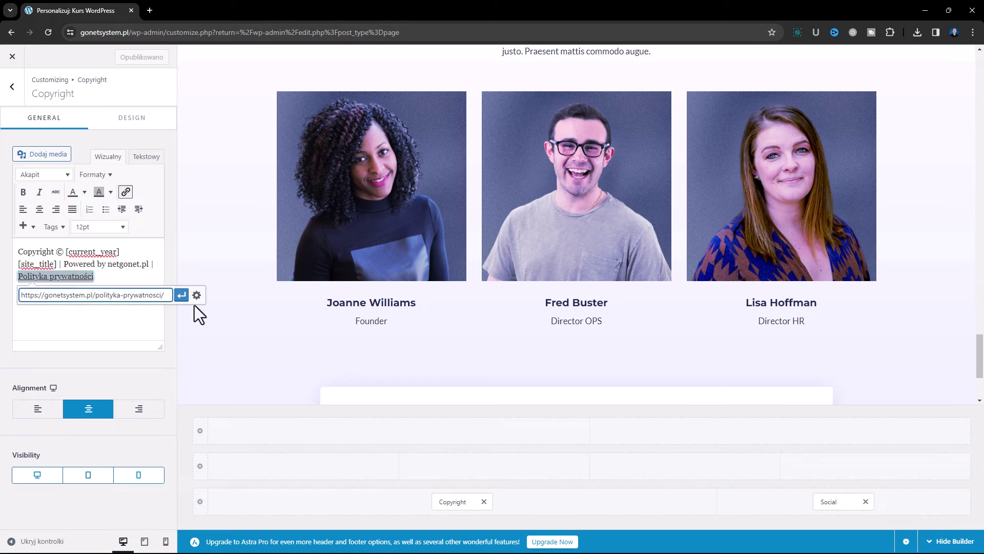
{"action": "left_click", "coordinate": [182, 296]}
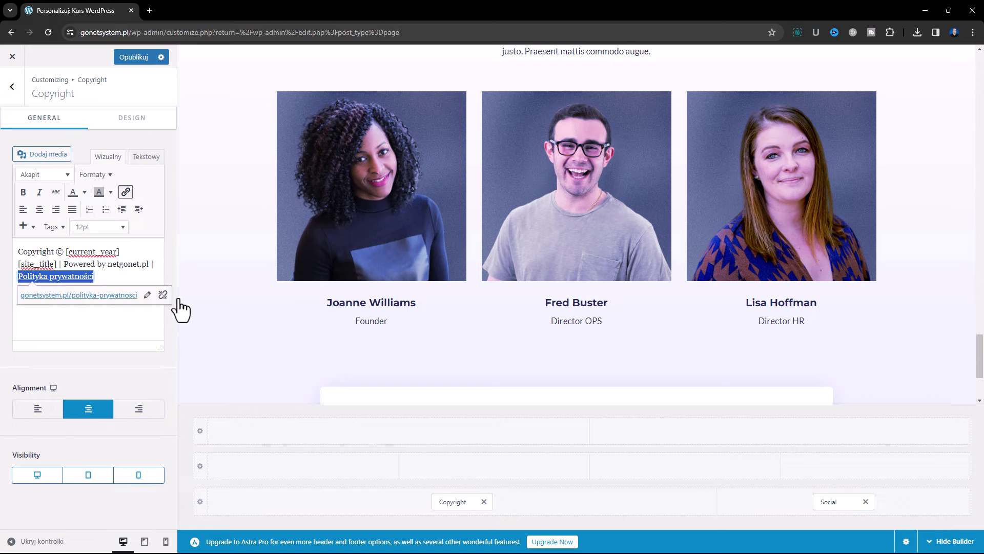
Step: Colour the 'Polityka prywatności' link text white
{"action": "left_click", "coordinate": [114, 276]}
{"action": "left_click_drag", "start_coordinate": [114, 275], "coordinate": [18, 277]}
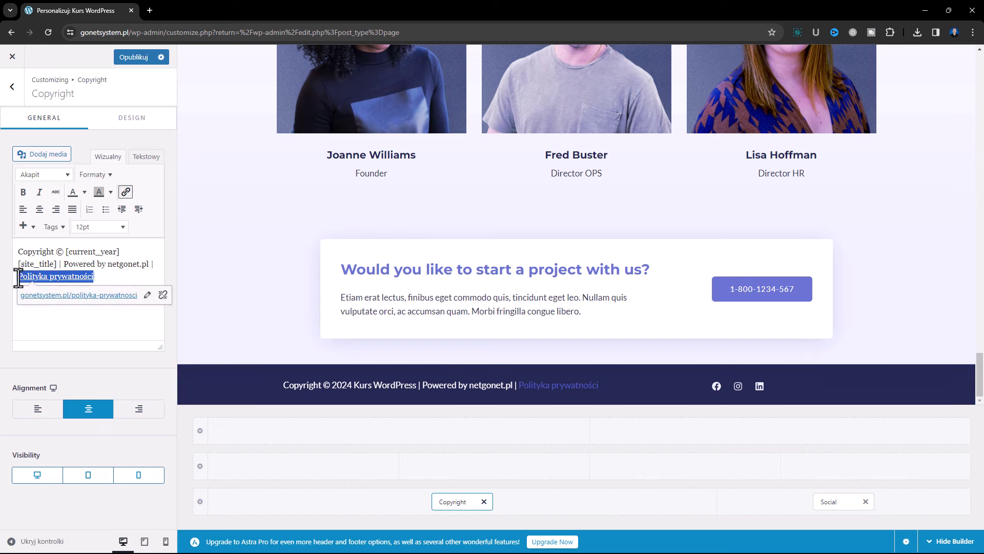
{"action": "left_click", "coordinate": [84, 192]}
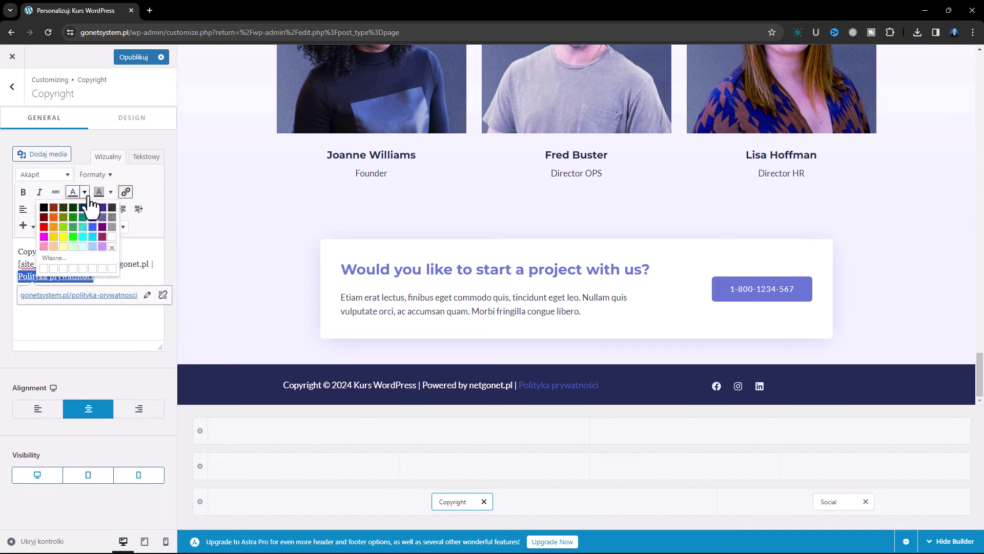
{"action": "left_click", "coordinate": [112, 237]}
{"action": "left_click", "coordinate": [121, 254]}
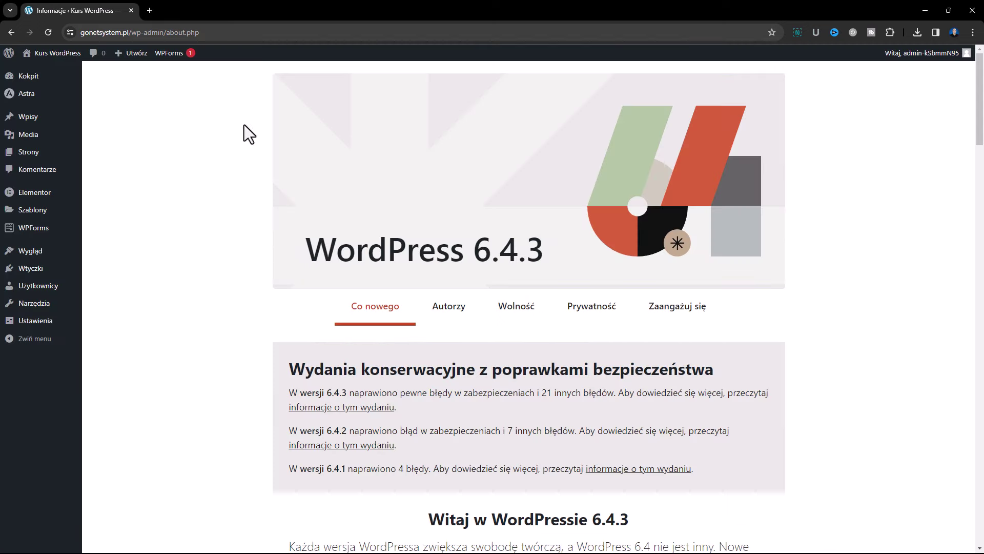
Step: Search plugins for 'wp forms', confirm WPForms shows Włączono, then go to the WPForms forms list
{"action": "mouse_move", "coordinate": [27, 271]}
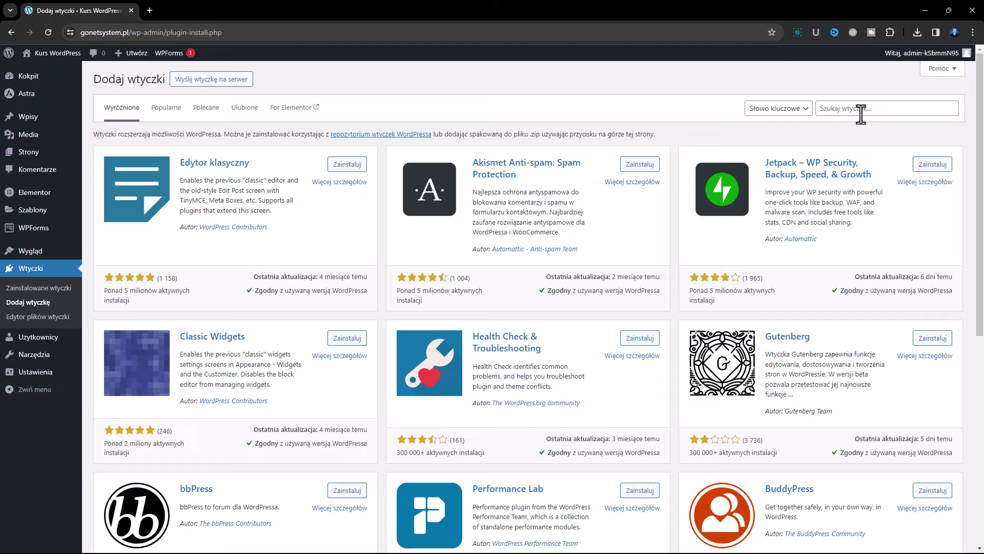
{"action": "left_click", "coordinate": [861, 115]}
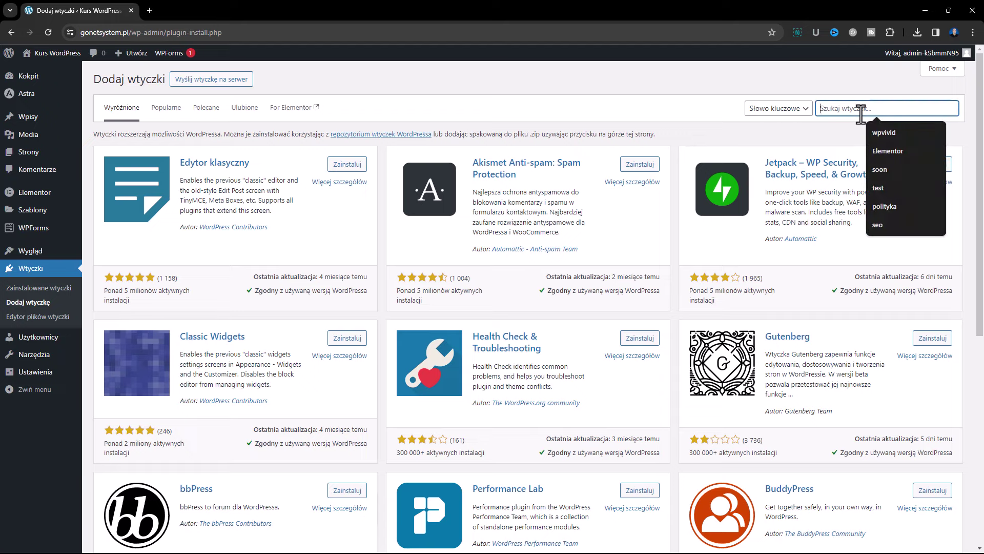
{"action": "type", "text": "wp form"}
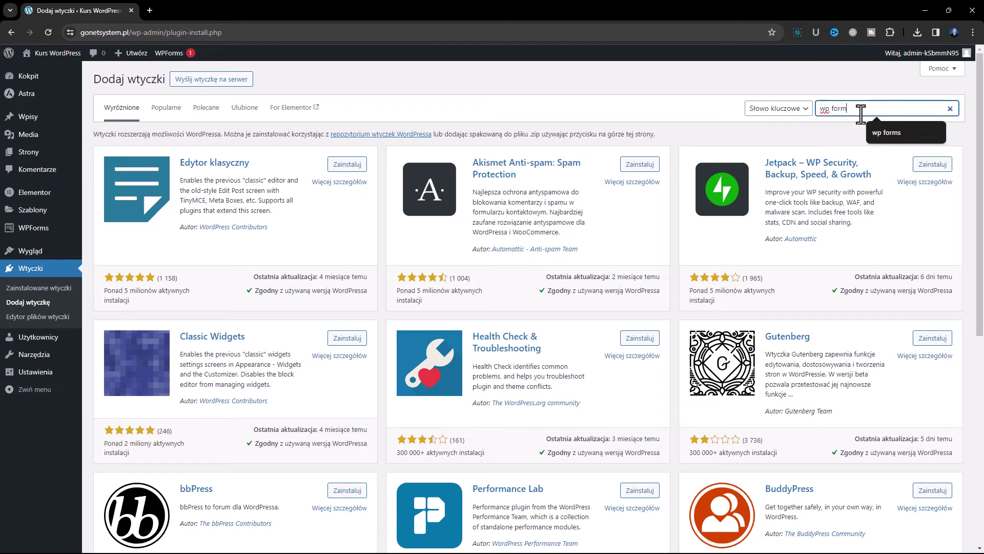
{"action": "type", "text": "s"}
{"action": "key", "text": "Return"}
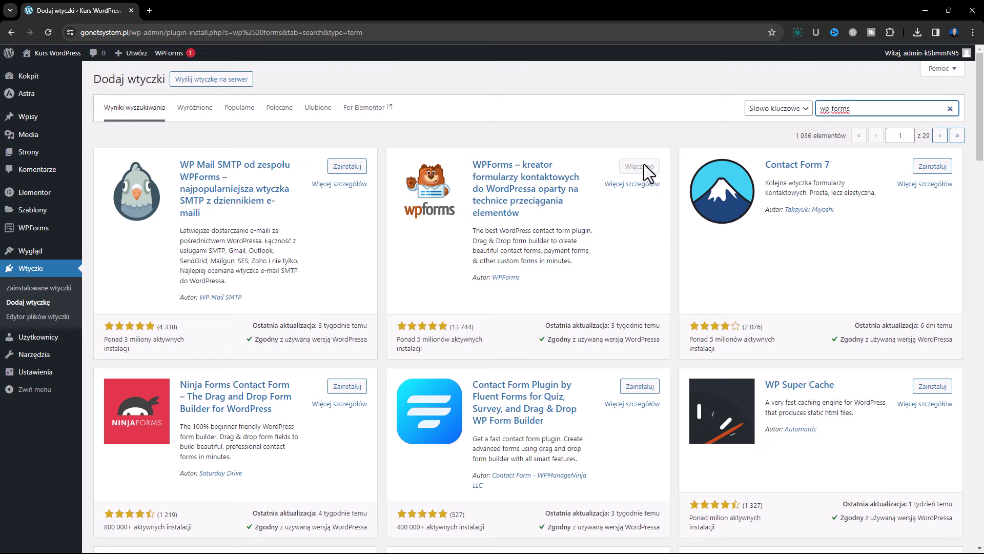
{"action": "left_click_drag", "start_coordinate": [448, 362], "coordinate": [410, 348]}
{"action": "left_click", "coordinate": [414, 344]}
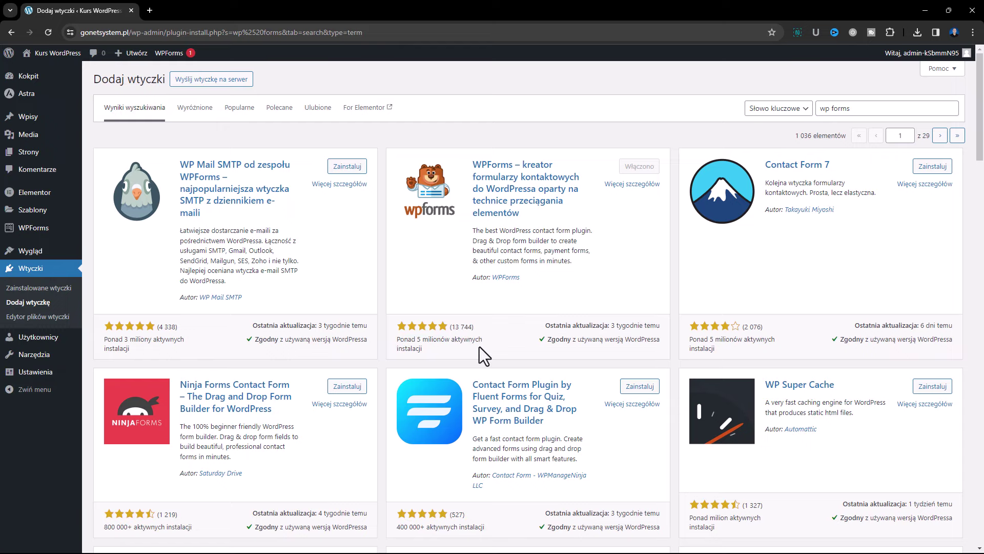
{"action": "left_click", "coordinate": [53, 232]}
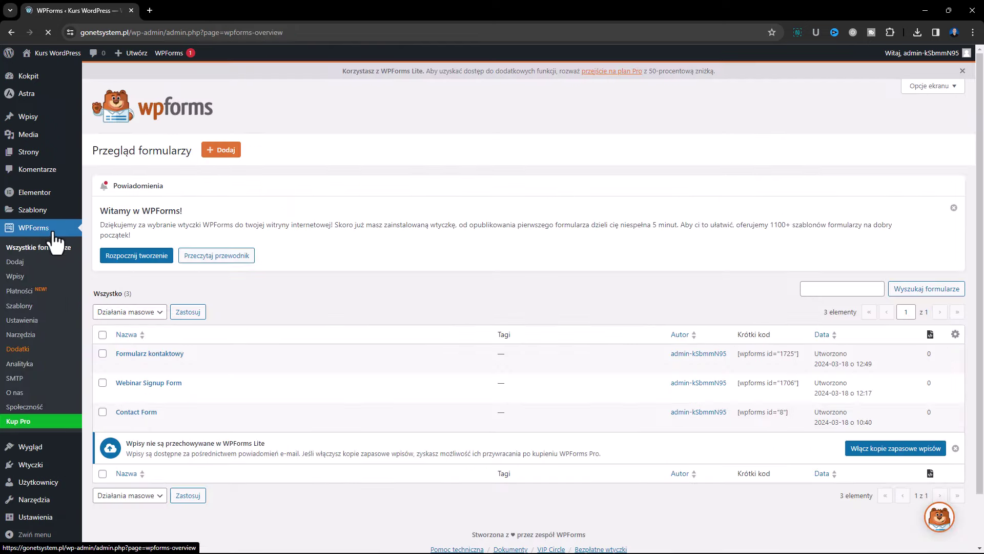
Step: Start a new form named Nowy Formularz Kontaktowy from the blank template
{"action": "left_click", "coordinate": [225, 150]}
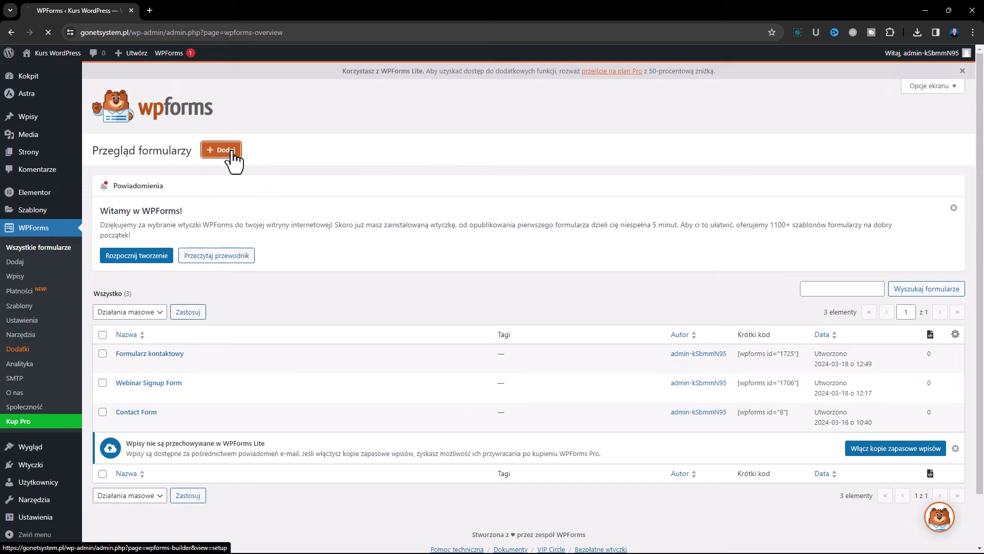
{"action": "type", "text": "N"}
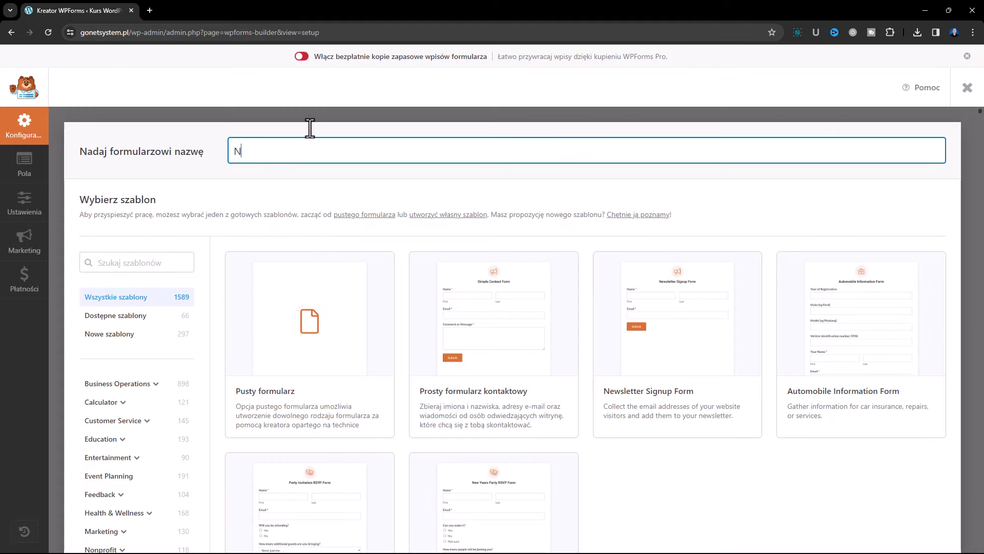
{"action": "key", "text": "BackSpace"}
{"action": "type", "text": "Nowy"}
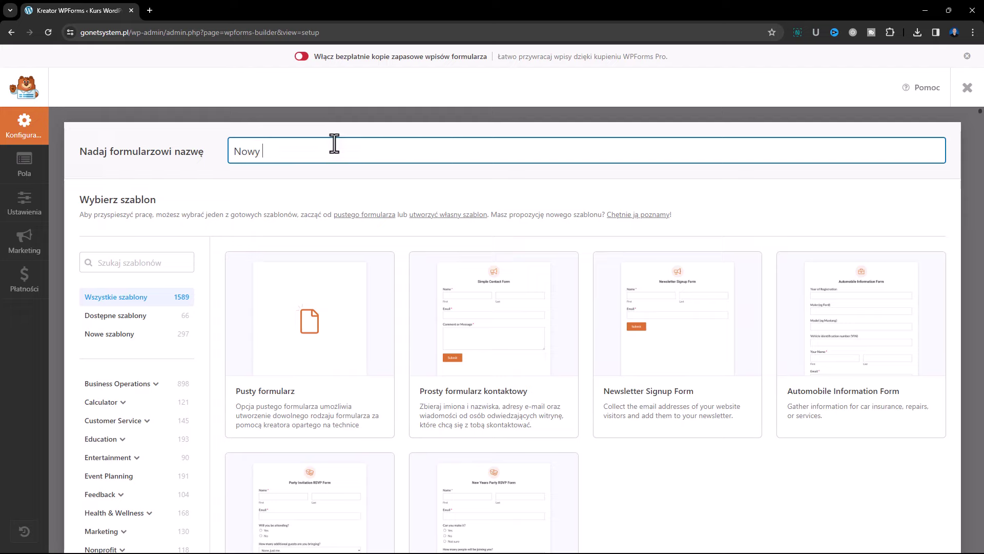
{"action": "scroll", "coordinate": [318, 257], "scroll_direction": "down", "scroll_amount": 2}
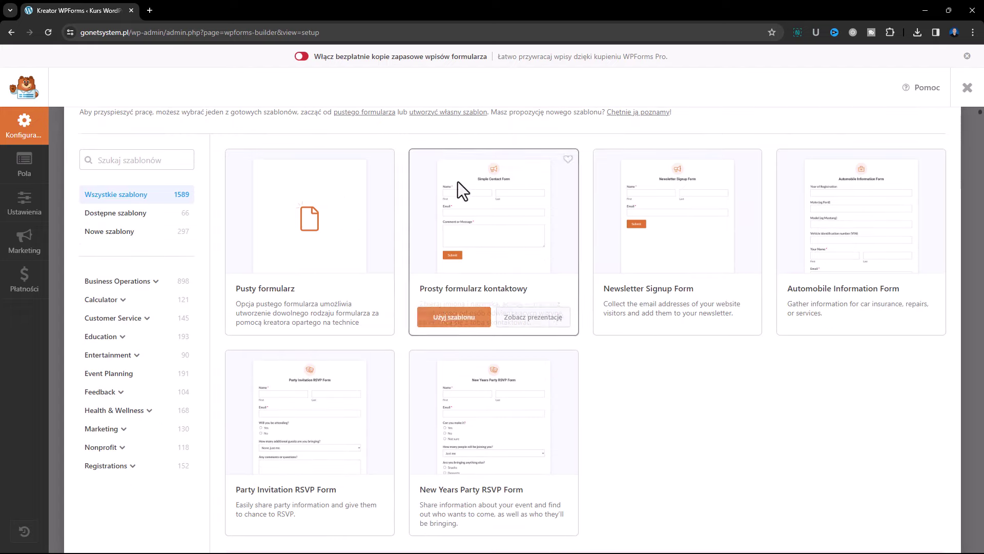
{"action": "mouse_move", "coordinate": [302, 204]}
{"action": "left_click", "coordinate": [300, 322]}
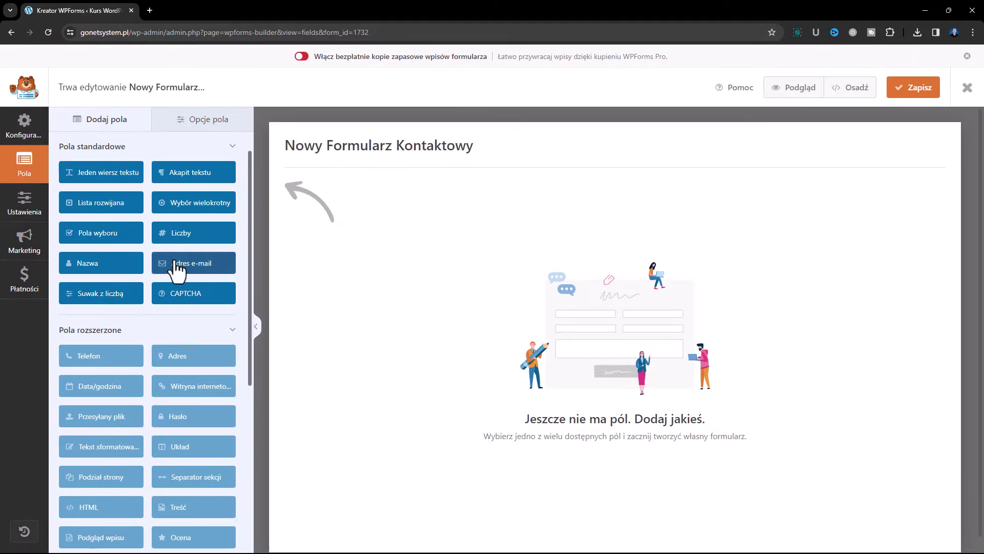
Step: Add e-mail address and paragraph text fields, setting the e-mail field size to Duża
{"action": "left_click_drag", "start_coordinate": [166, 264], "coordinate": [388, 254]}
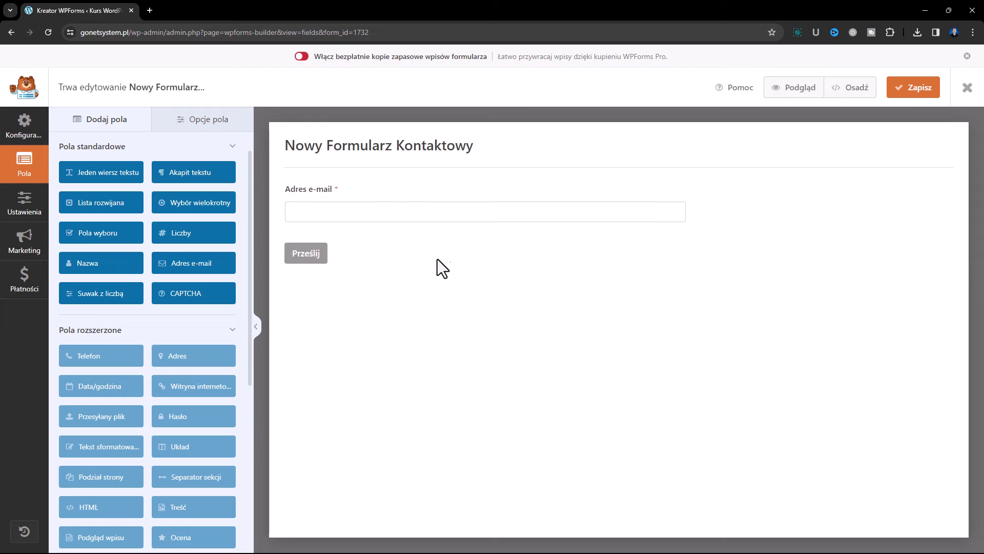
{"action": "left_click_drag", "start_coordinate": [175, 181], "coordinate": [362, 233]}
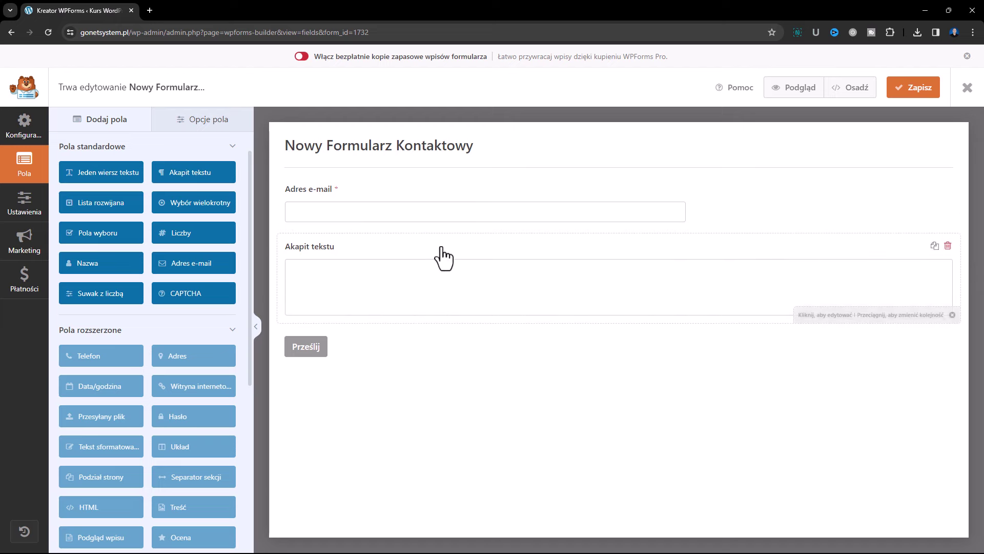
{"action": "left_click", "coordinate": [367, 188]}
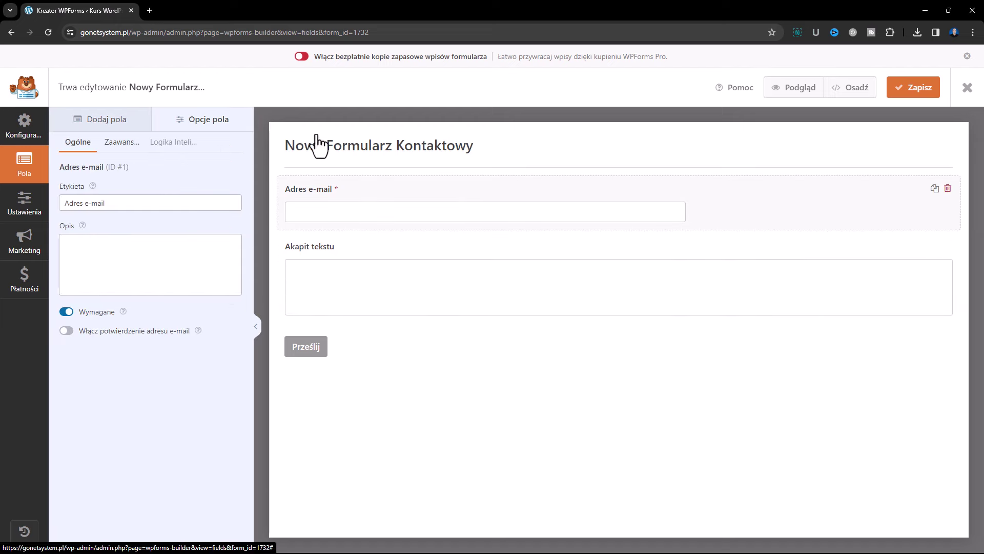
{"action": "left_click", "coordinate": [125, 149]}
{"action": "left_click", "coordinate": [125, 202]}
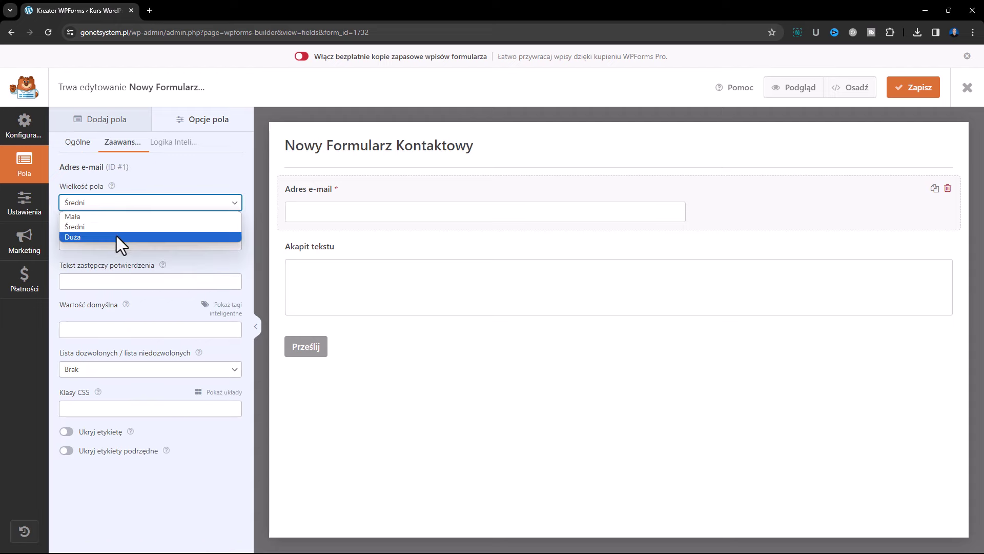
{"action": "left_click", "coordinate": [117, 236]}
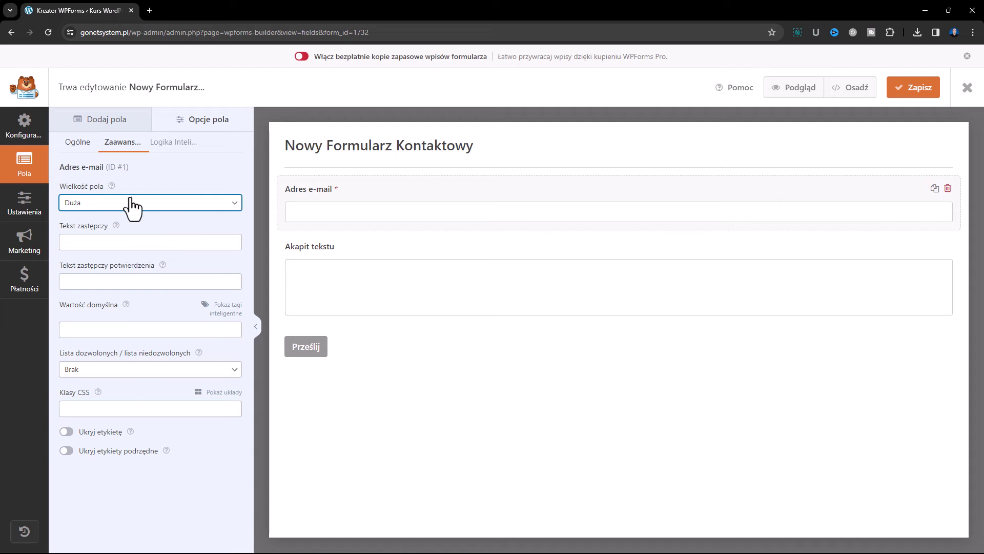
{"action": "left_click", "coordinate": [80, 143]}
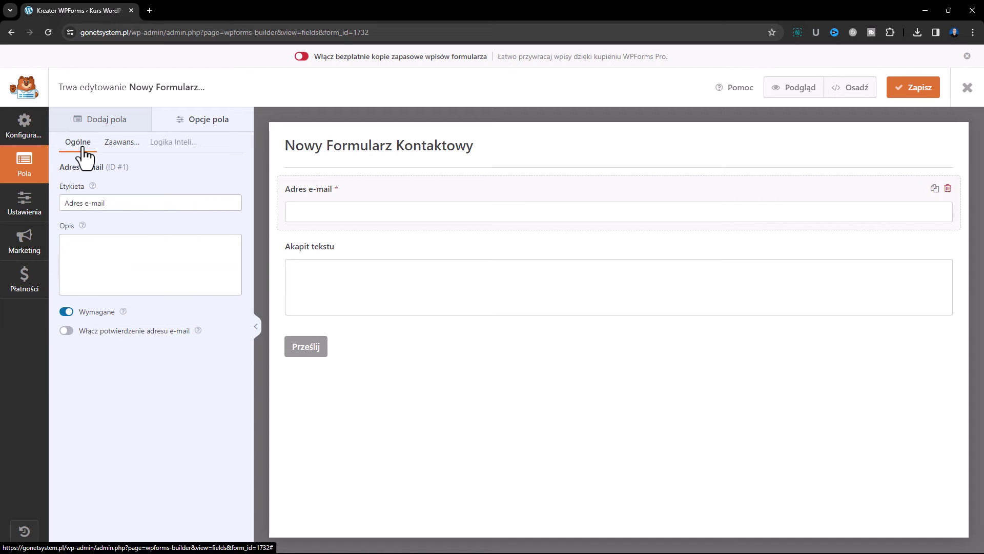
Step: Rename the paragraph field to Wiadomość and add a dropdown and a checkbox field below it
{"action": "left_click", "coordinate": [348, 254]}
{"action": "triple_click", "coordinate": [169, 202]}
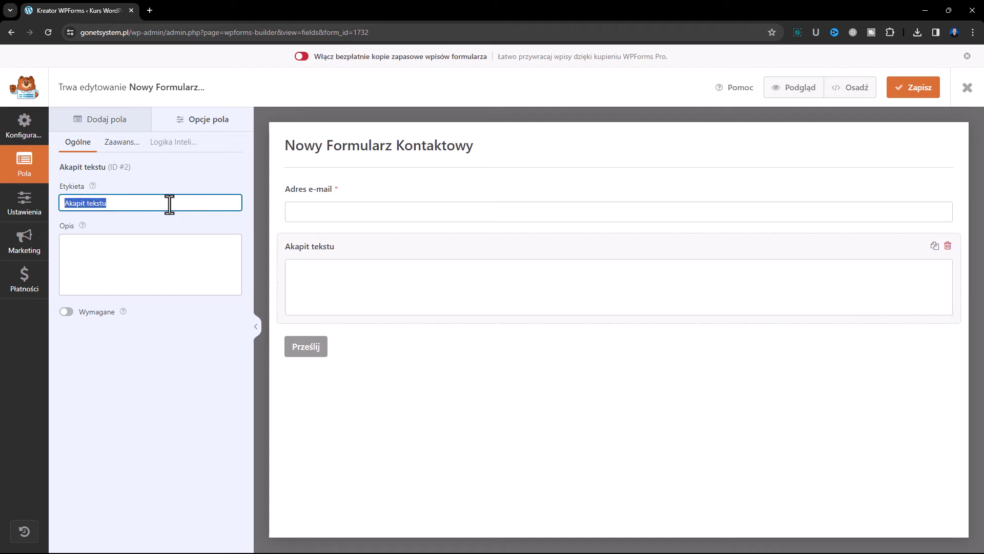
{"action": "type", "text": "Wiadomość"}
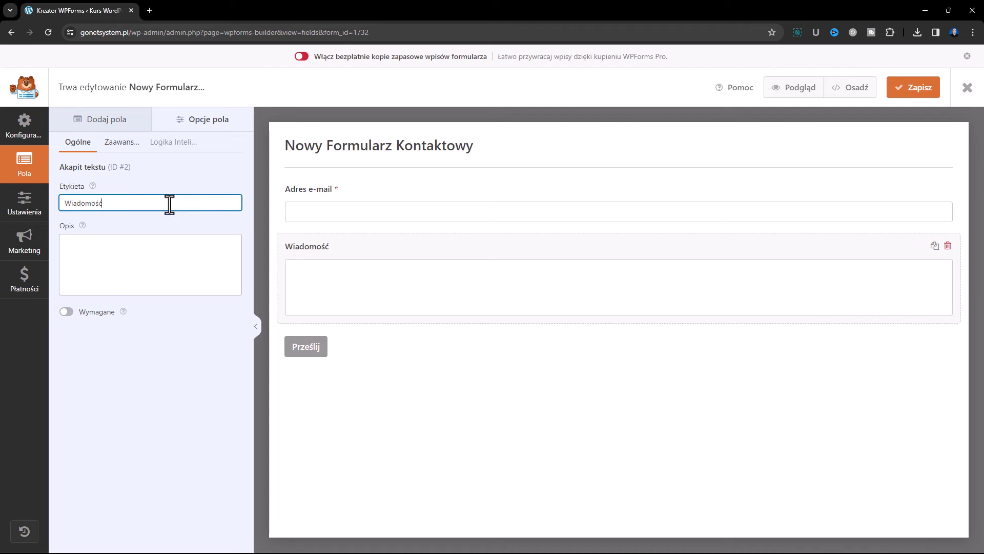
{"action": "left_click", "coordinate": [120, 119]}
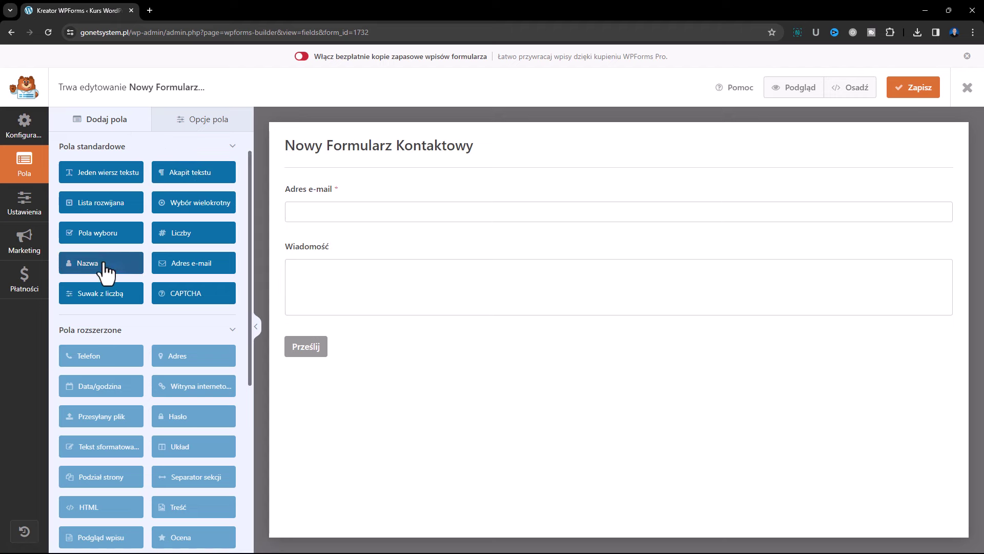
{"action": "left_click_drag", "start_coordinate": [101, 202], "coordinate": [386, 353]}
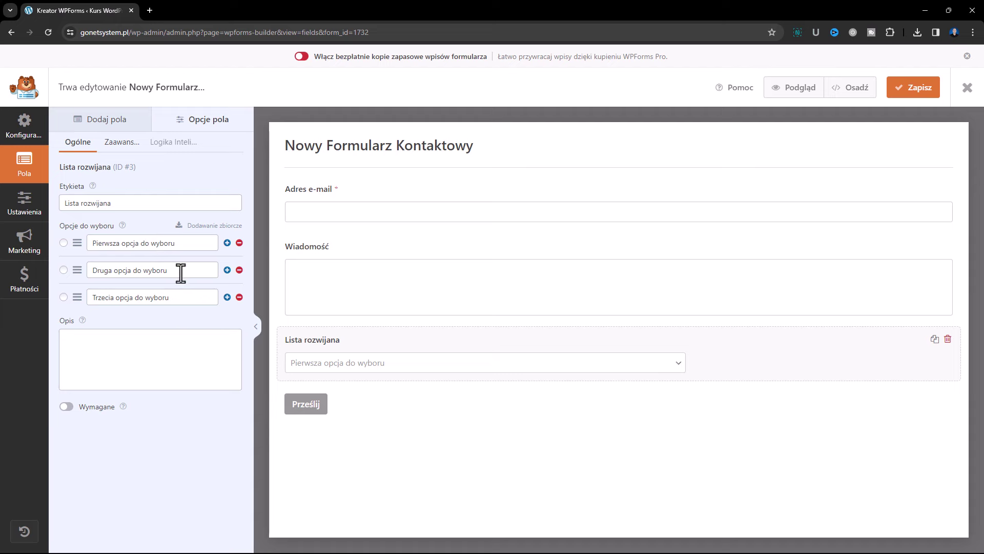
{"action": "left_click", "coordinate": [125, 123]}
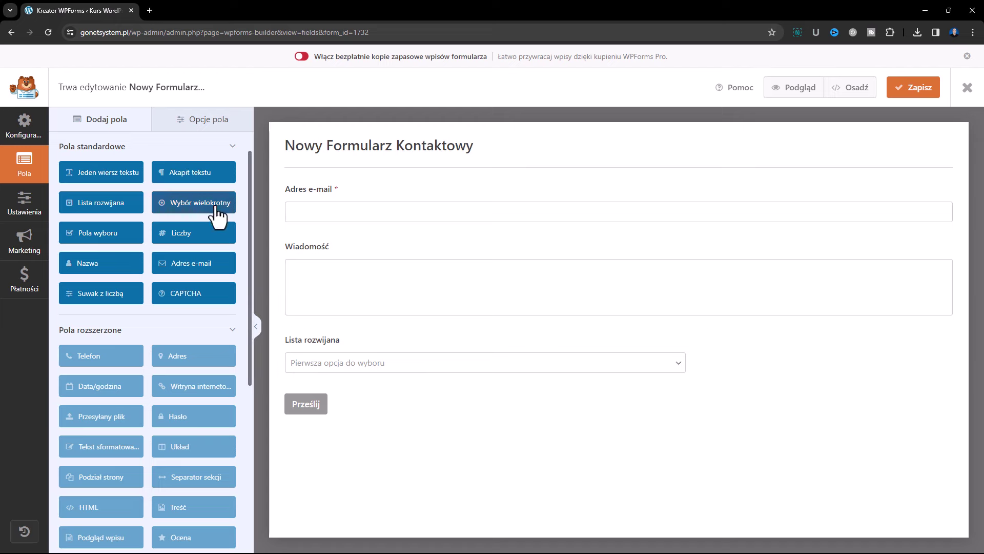
{"action": "left_click_drag", "start_coordinate": [136, 226], "coordinate": [412, 392]}
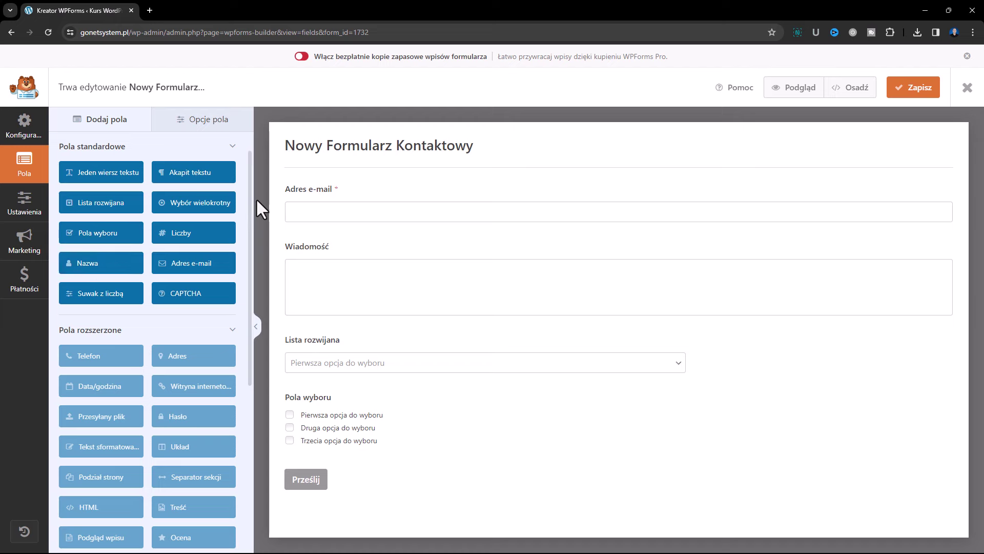
Step: Hide the checkbox field's label and delete its second choice
{"action": "scroll", "coordinate": [250, 277], "scroll_direction": "down", "scroll_amount": 2}
{"action": "left_click", "coordinate": [479, 419]}
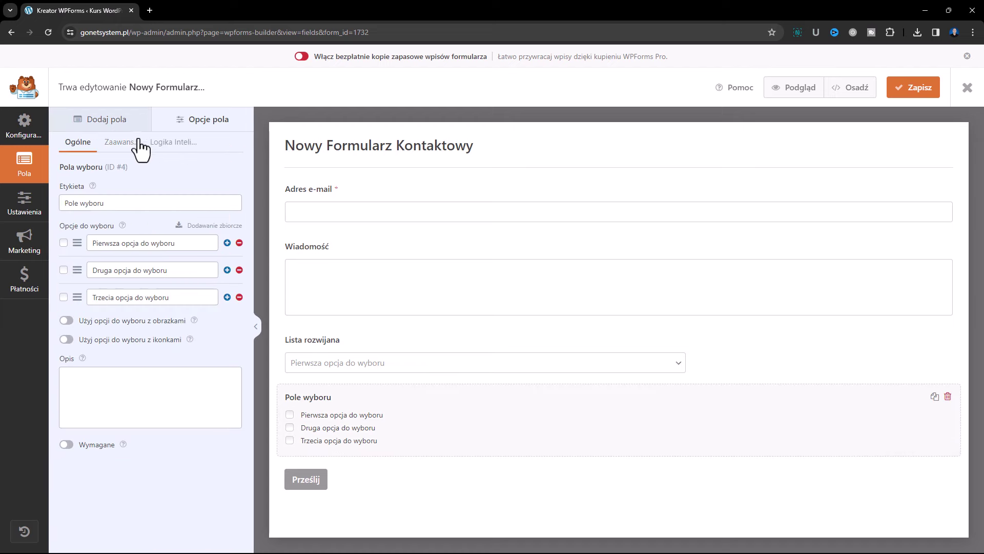
{"action": "left_click", "coordinate": [120, 145]}
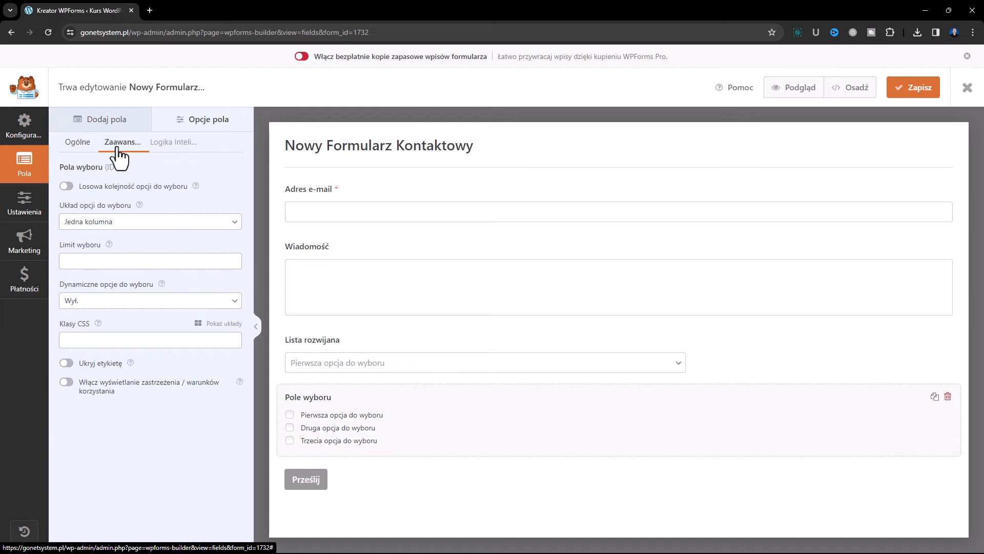
{"action": "left_click", "coordinate": [66, 364]}
{"action": "left_click", "coordinate": [77, 145]}
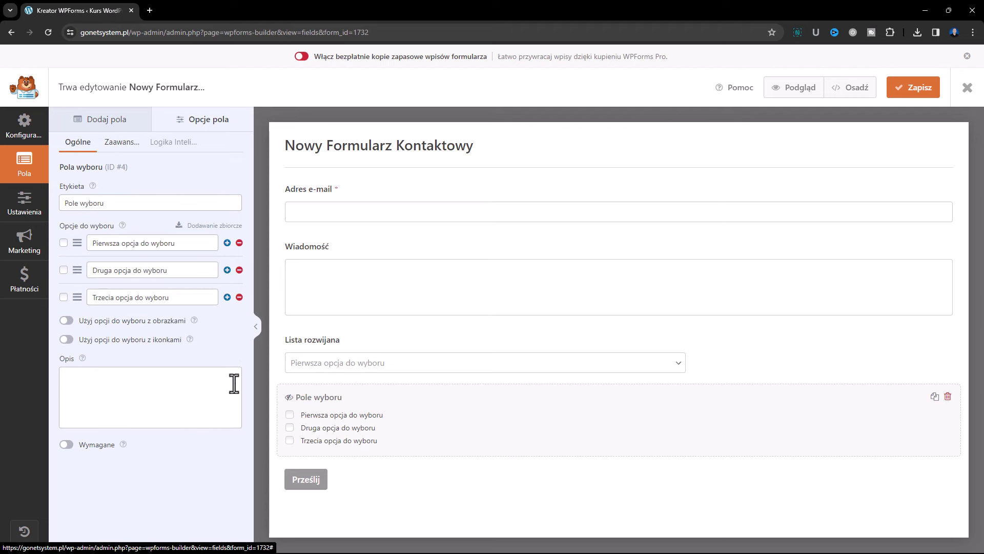
{"action": "left_click", "coordinate": [240, 270]}
Step: Delete the third checkbox choice and replace the remaining choice with the consent sentence
{"action": "left_click", "coordinate": [239, 270]}
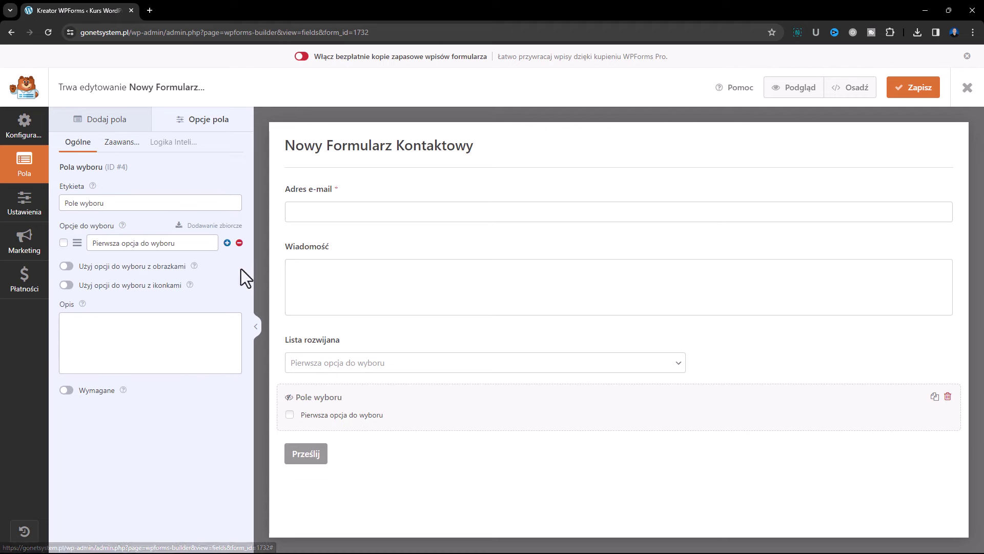
{"action": "left_click_drag", "start_coordinate": [184, 244], "coordinate": [109, 243]}
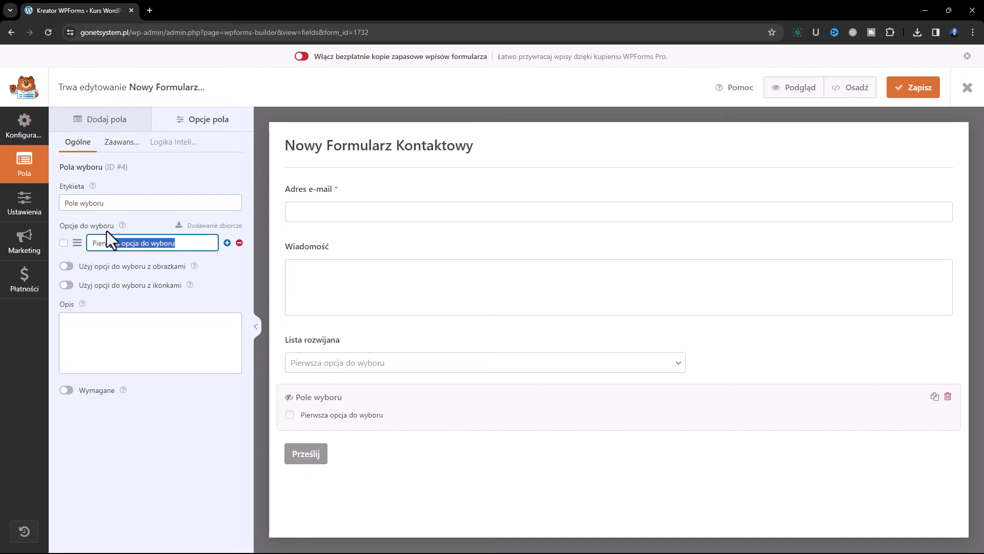
{"action": "triple_click", "coordinate": [123, 243]}
{"action": "type", "text": "Wyrażam zgodę na przetwarzanie moich danych zgodnie z"}
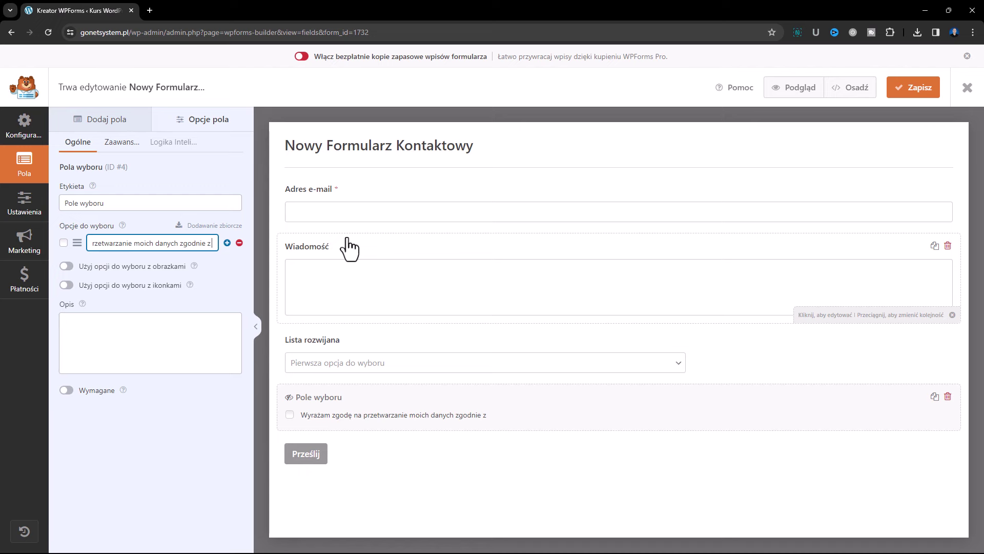
{"action": "type", "text": "pol"}
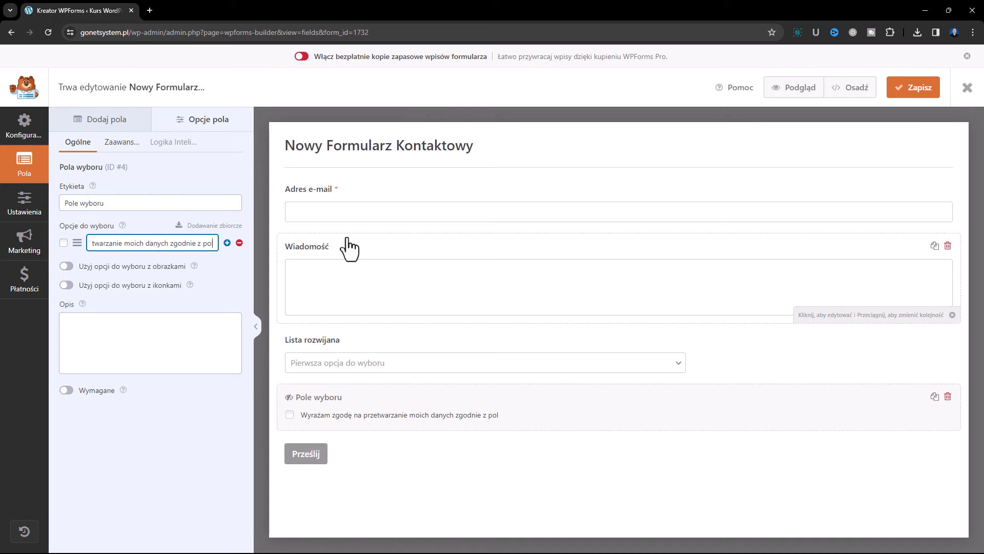
{"action": "type", "text": "ityka prywatności"}
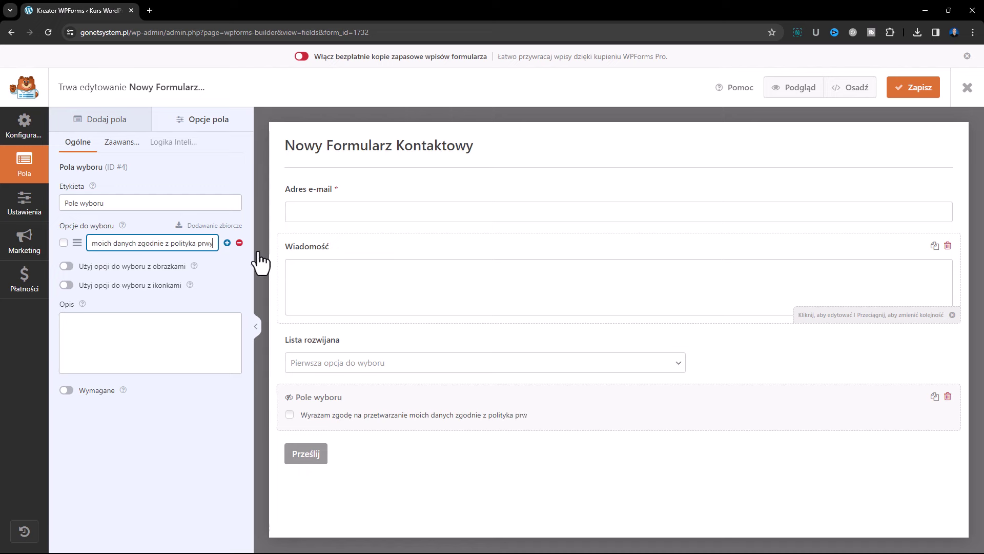
{"action": "key", "text": "Left"}
{"action": "key", "text": "Left"}
{"action": "key", "text": "Left"}
{"action": "key", "text": "Left"}
{"action": "key", "text": "Left"}
{"action": "key", "text": "Left"}
{"action": "key", "text": "Left"}
{"action": "key", "text": "Left"}
{"action": "key", "text": "Left"}
{"action": "key", "text": "Left"}
{"action": "key", "text": "Left"}
{"action": "key", "text": "Left"}
{"action": "key", "text": "Left"}
{"action": "key", "text": "Left"}
{"action": "key", "text": "BackSpace"}
{"action": "key", "text": "BackSpace"}
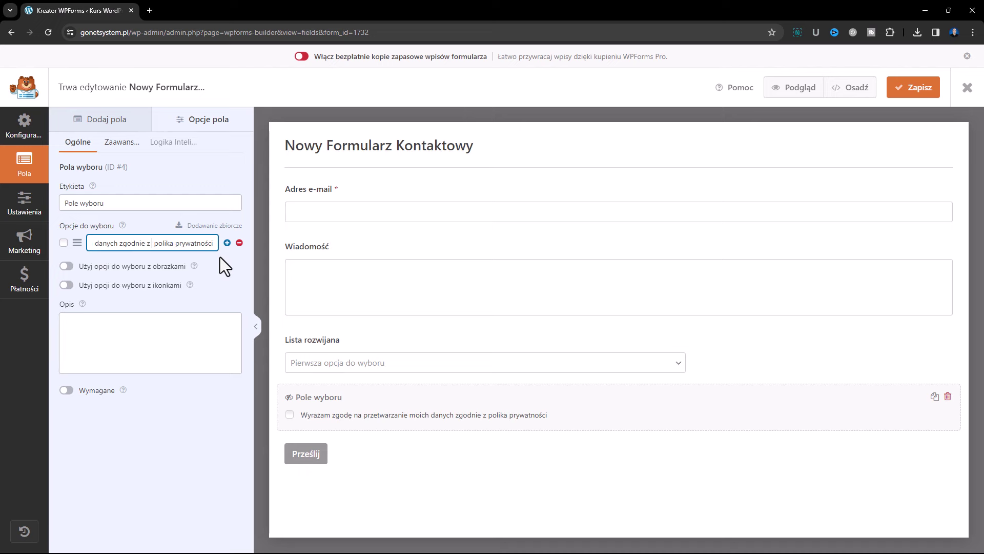
Step: Wrap 'polityka prywatności' in an <a href> link to the privacy page and finish the sentence
{"action": "type", "text": "<a href=\""}
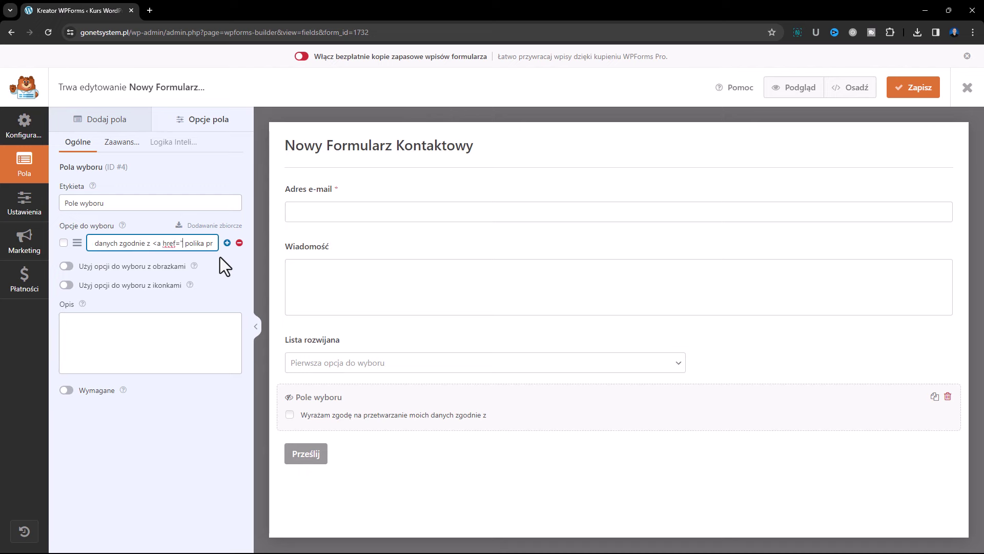
{"action": "key", "text": "ctrl+v"}
{"action": "type", "text": "\""}
{"action": "key", "text": "Right"}
{"action": "key", "text": "Right"}
{"action": "key", "text": "Right"}
{"action": "key", "text": "Right"}
{"action": "key", "text": "Right"}
{"action": "key", "text": "Right"}
{"action": "key", "text": "Right"}
{"action": "key", "text": "Right"}
{"action": "key", "text": "Right"}
{"action": "key", "text": "Right"}
{"action": "key", "text": "Right"}
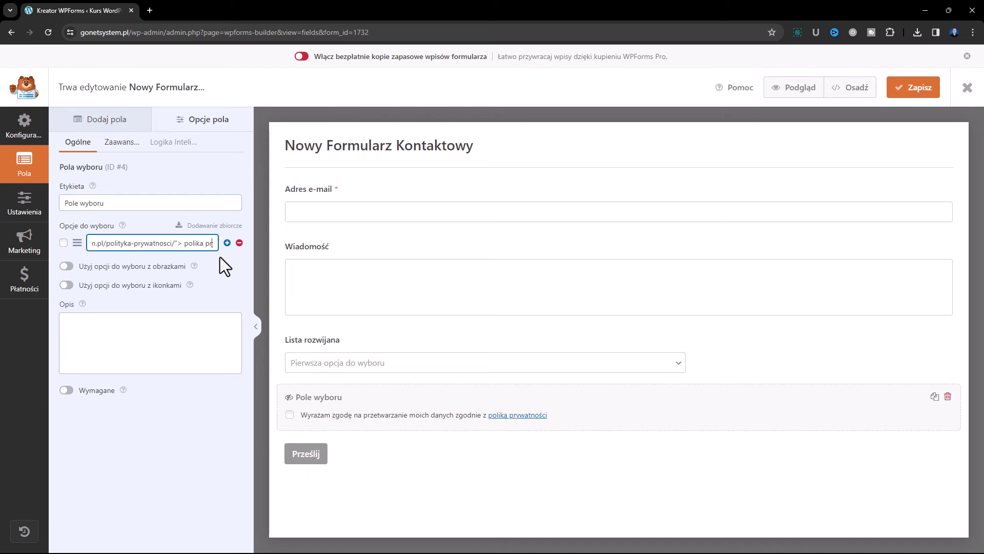
{"action": "key", "text": "Right"}
{"action": "key", "text": "Right"}
{"action": "key", "text": "Right"}
{"action": "key", "text": "Right"}
{"action": "key", "text": "Right"}
{"action": "key", "text": "Right"}
{"action": "key", "text": "Right"}
{"action": "key", "text": "Right"}
{"action": "key", "text": "Right"}
{"action": "type", "text": "</a>"}
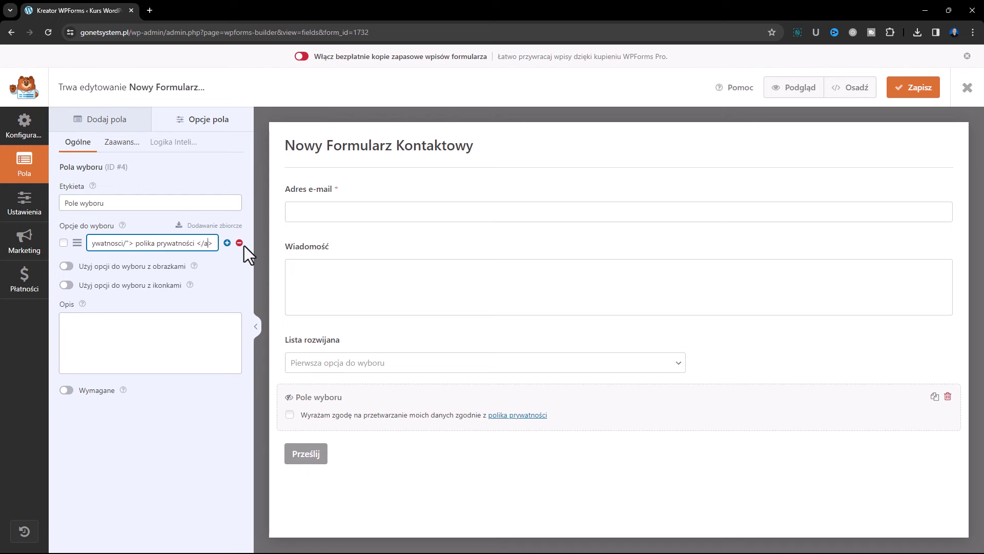
{"action": "key", "text": "ctrl+v"}
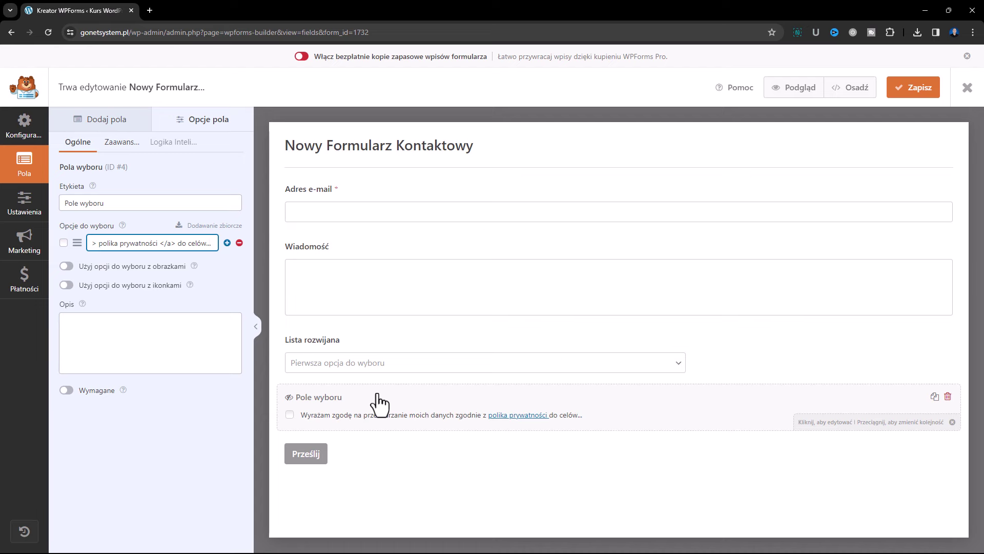
Step: Make the consent checkbox required, save the form, and open its settings
{"action": "left_click", "coordinate": [190, 177]}
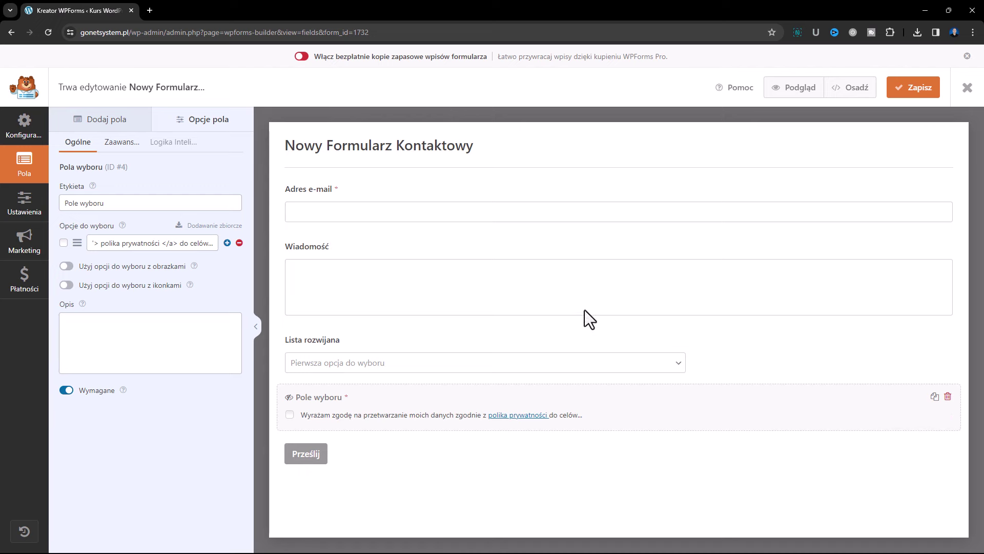
{"action": "left_click", "coordinate": [923, 88]}
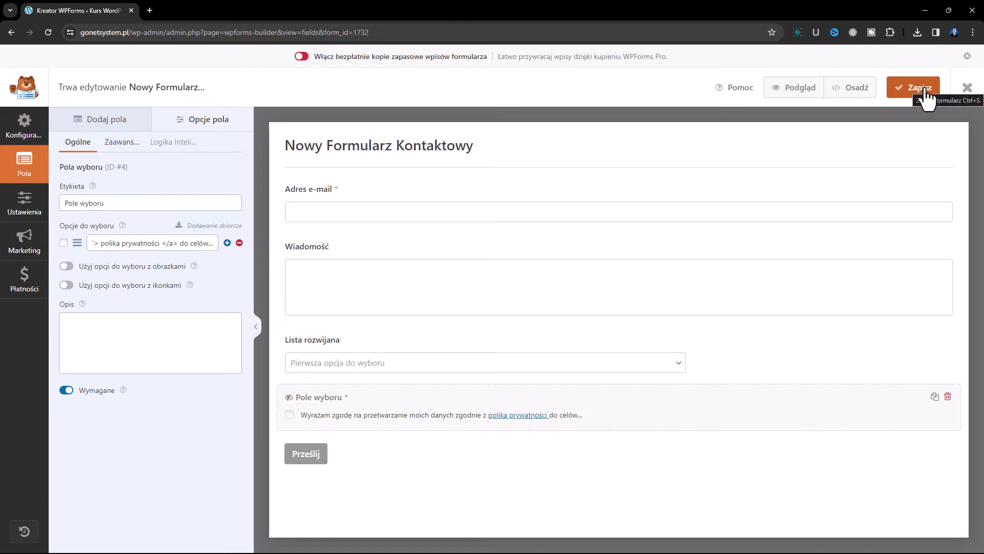
{"action": "left_click", "coordinate": [21, 205]}
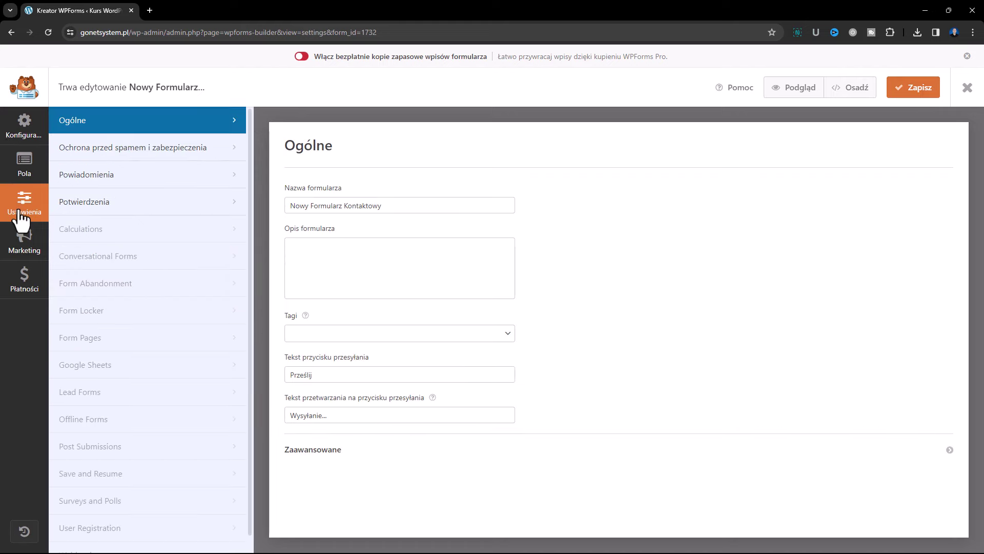
Step: Replace the {admin_email} notification recipient with the site's contact e-mail address
{"action": "left_click", "coordinate": [67, 181]}
{"action": "scroll", "coordinate": [530, 304], "scroll_direction": "down", "scroll_amount": 1}
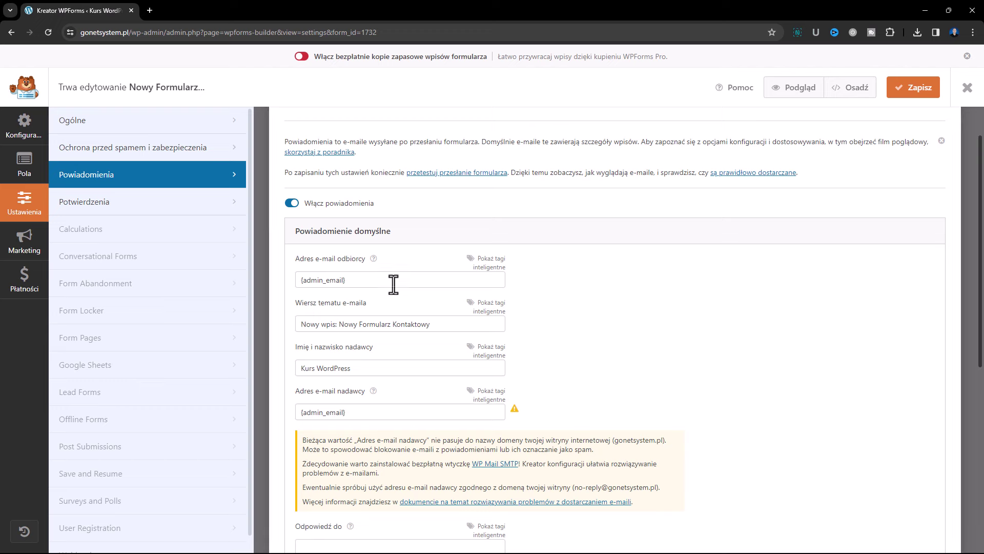
{"action": "left_click_drag", "start_coordinate": [394, 284], "coordinate": [301, 280]}
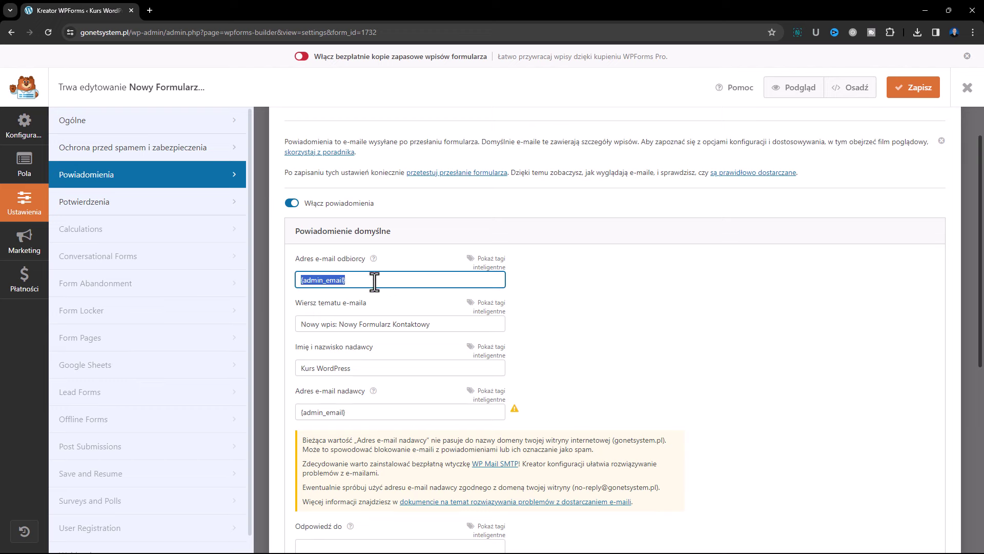
{"action": "type", "text": "kontakt@...."}
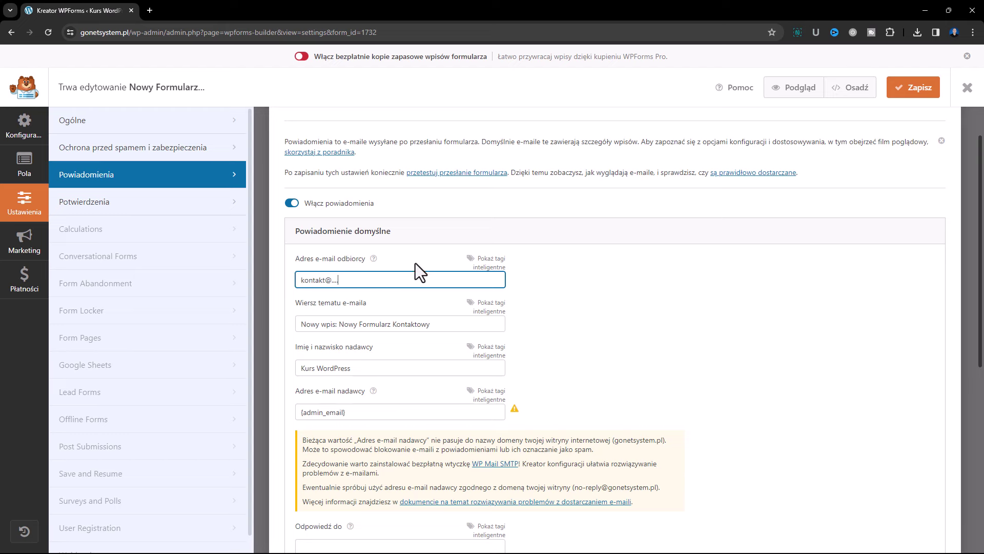
{"action": "scroll", "coordinate": [395, 309], "scroll_direction": "down", "scroll_amount": 1}
{"action": "left_click_drag", "start_coordinate": [300, 274], "coordinate": [439, 282]}
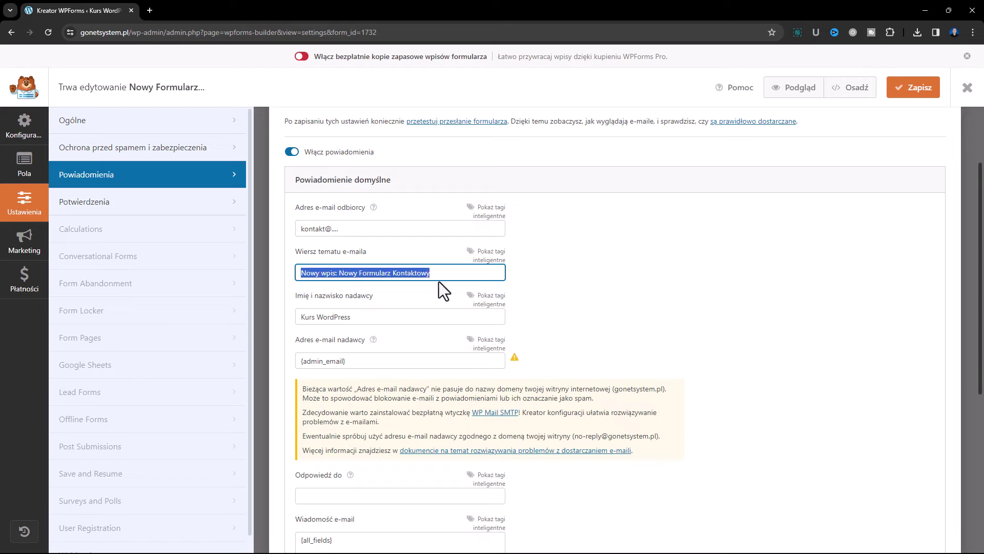
{"action": "left_click", "coordinate": [354, 295]}
Step: Check the Potwierdzenia settings, save the form, and close the builder
{"action": "scroll", "coordinate": [364, 402], "scroll_direction": "down", "scroll_amount": 7}
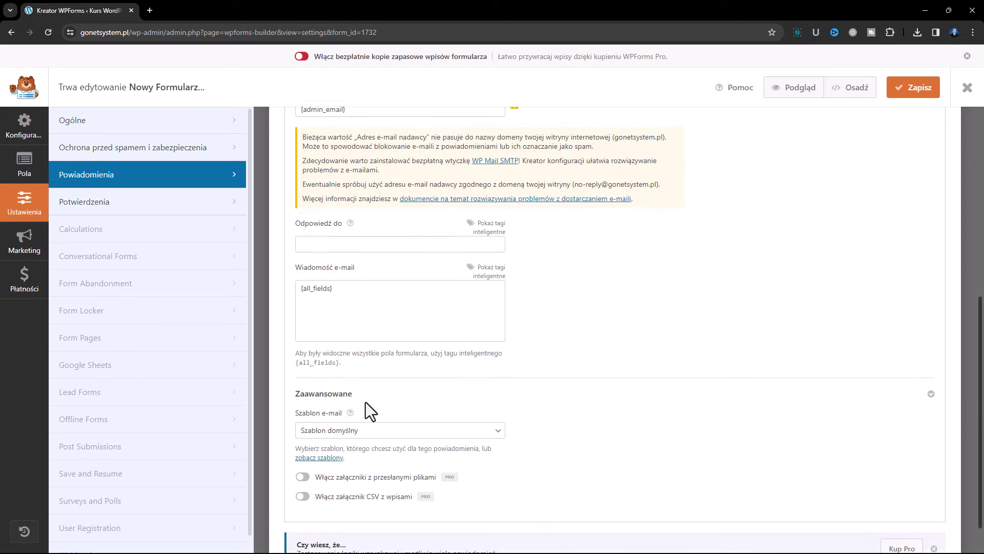
{"action": "scroll", "coordinate": [367, 408], "scroll_direction": "up", "scroll_amount": 9}
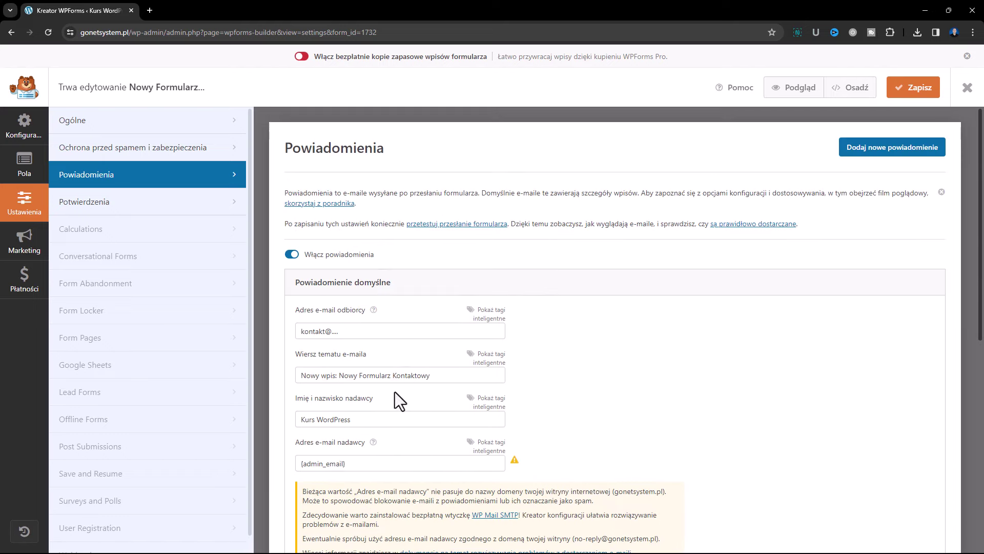
{"action": "left_click", "coordinate": [84, 201]}
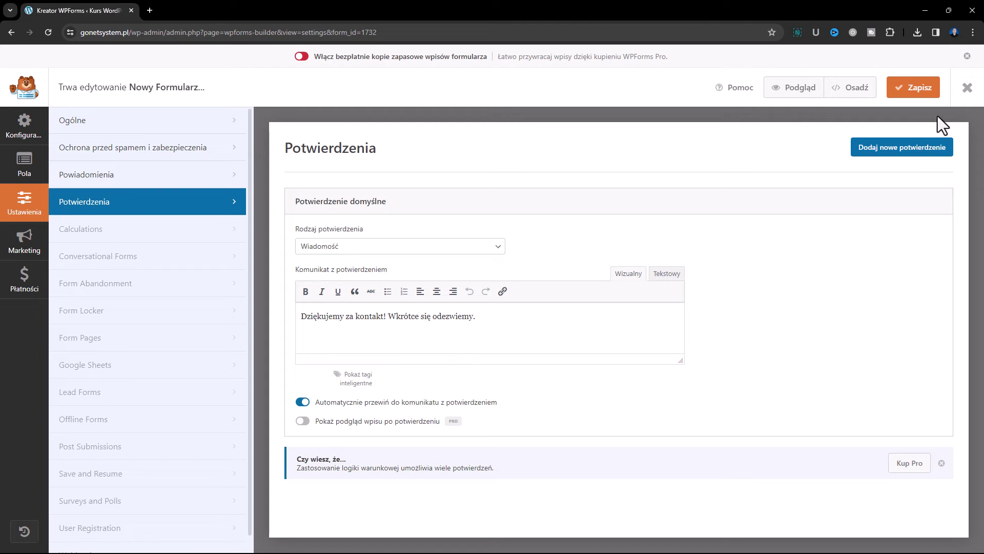
{"action": "left_click", "coordinate": [930, 95]}
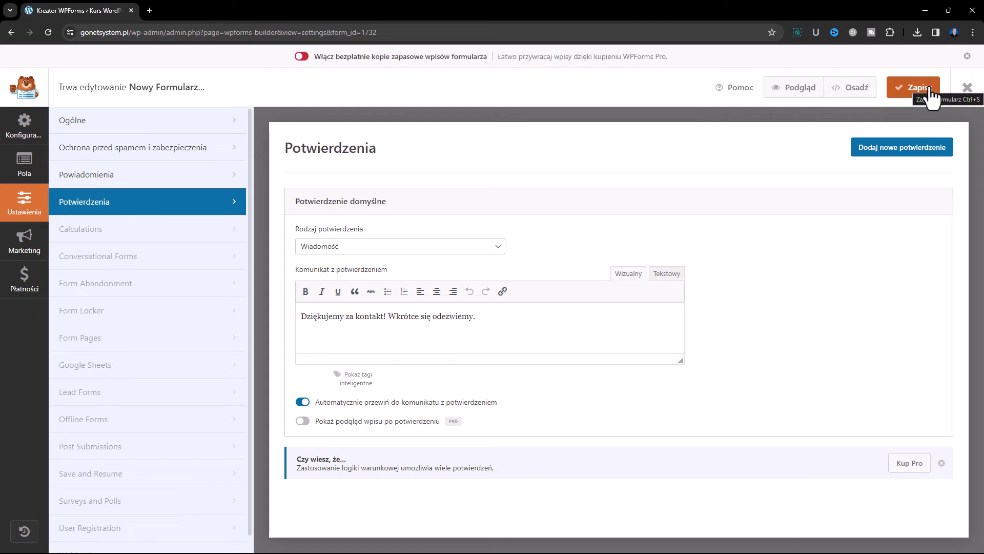
{"action": "left_click", "coordinate": [24, 128]}
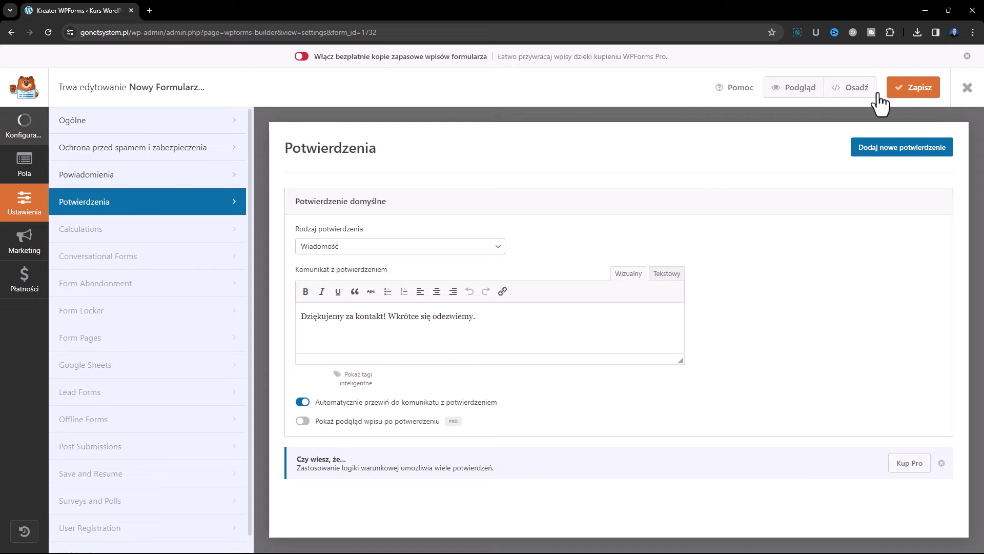
{"action": "left_click", "coordinate": [969, 90]}
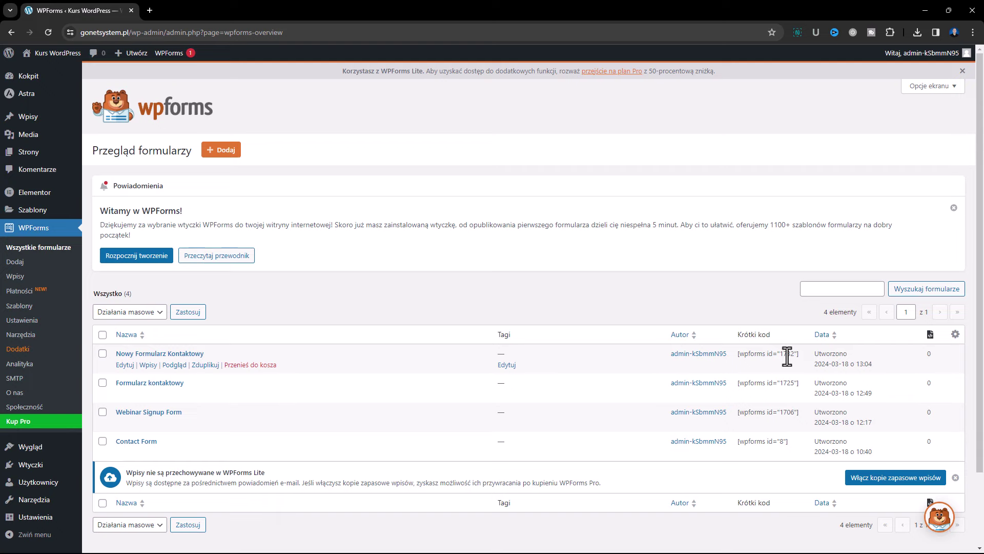
Step: In Elementor's Kontakt page, delete the old form container and move the map under Get In Touch
{"action": "key", "text": "alt+Left"}
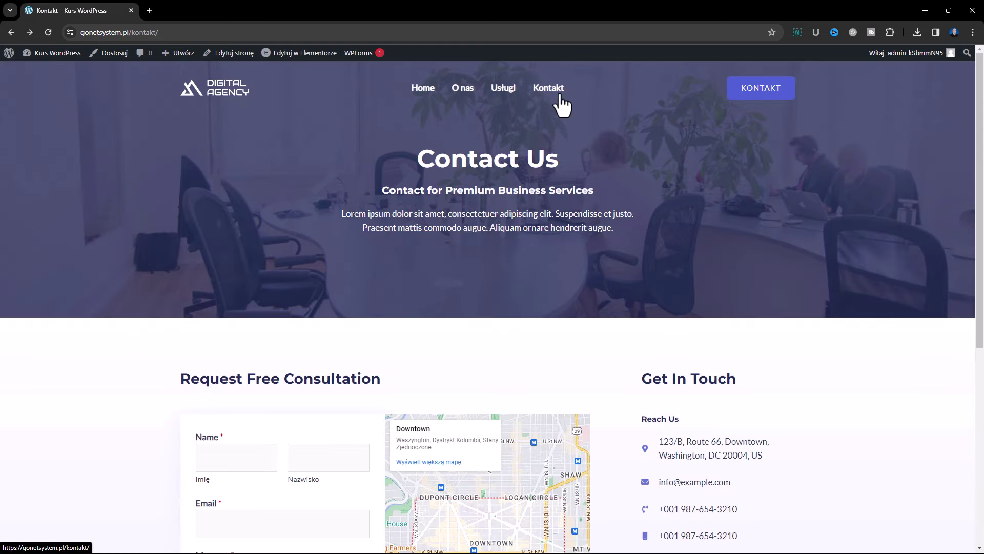
{"action": "left_click", "coordinate": [313, 56]}
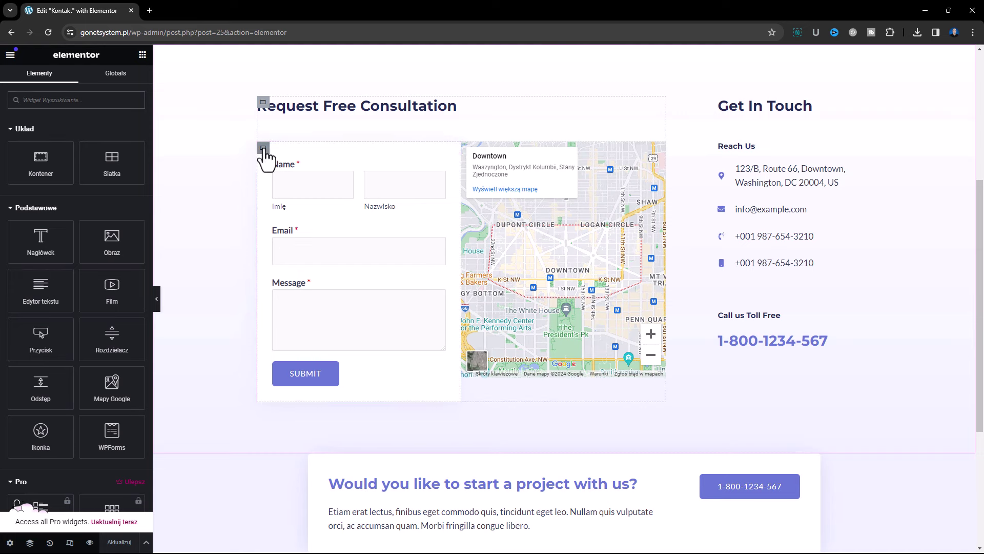
{"action": "right_click", "coordinate": [265, 149]}
{"action": "left_click", "coordinate": [309, 424]}
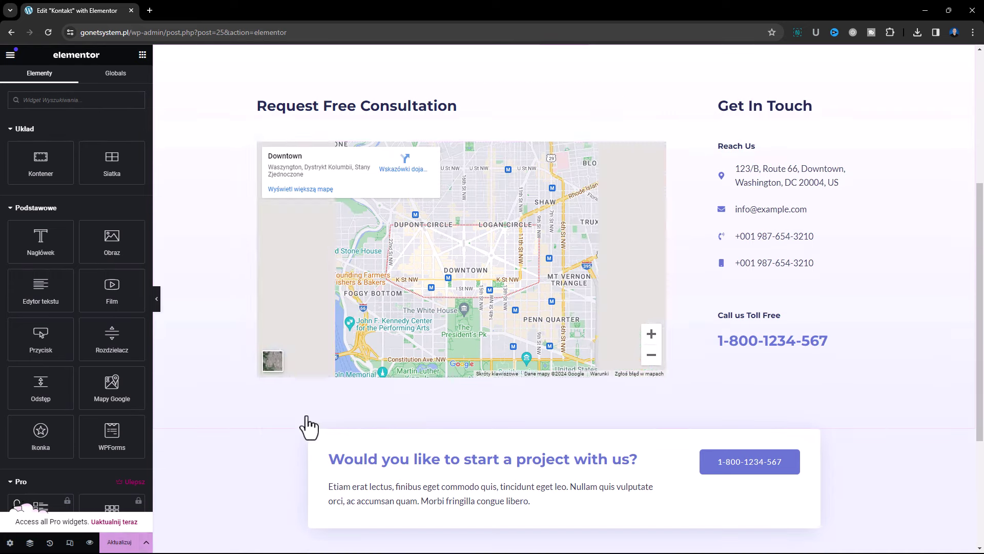
{"action": "scroll", "coordinate": [582, 303], "scroll_direction": "up", "scroll_amount": 2}
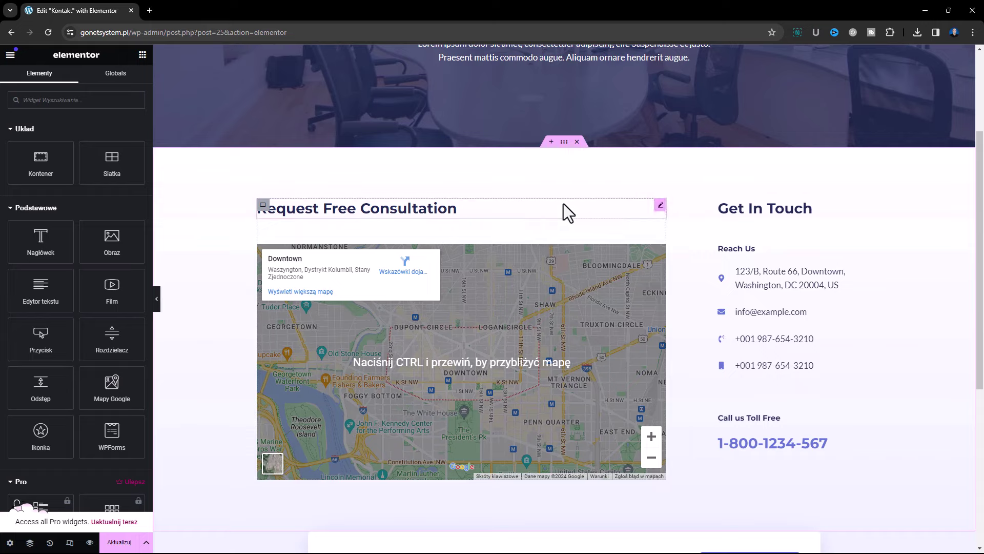
{"action": "scroll", "coordinate": [461, 279], "scroll_direction": "down", "scroll_amount": 2}
{"action": "scroll", "coordinate": [648, 259], "scroll_direction": "up", "scroll_amount": 2}
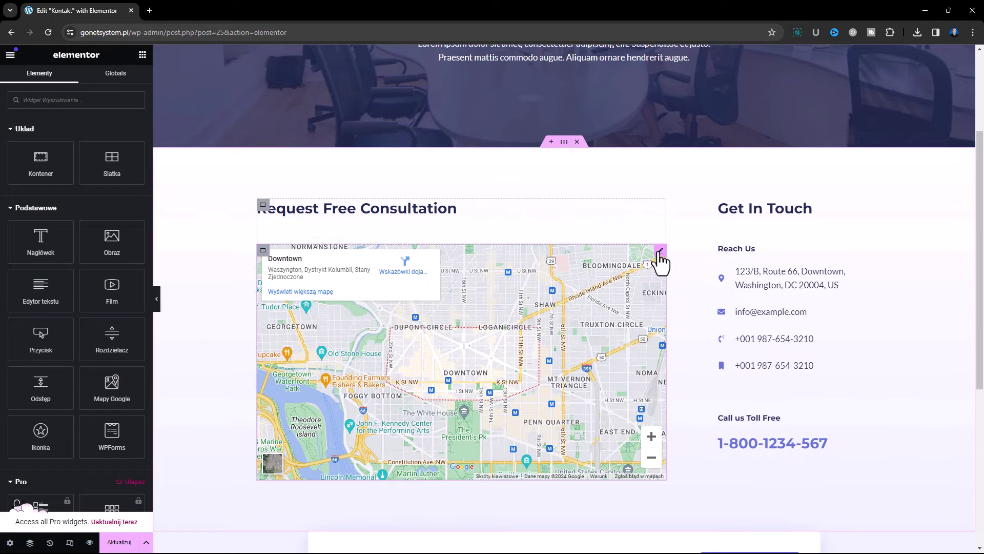
{"action": "left_click_drag", "start_coordinate": [656, 260], "coordinate": [735, 239]}
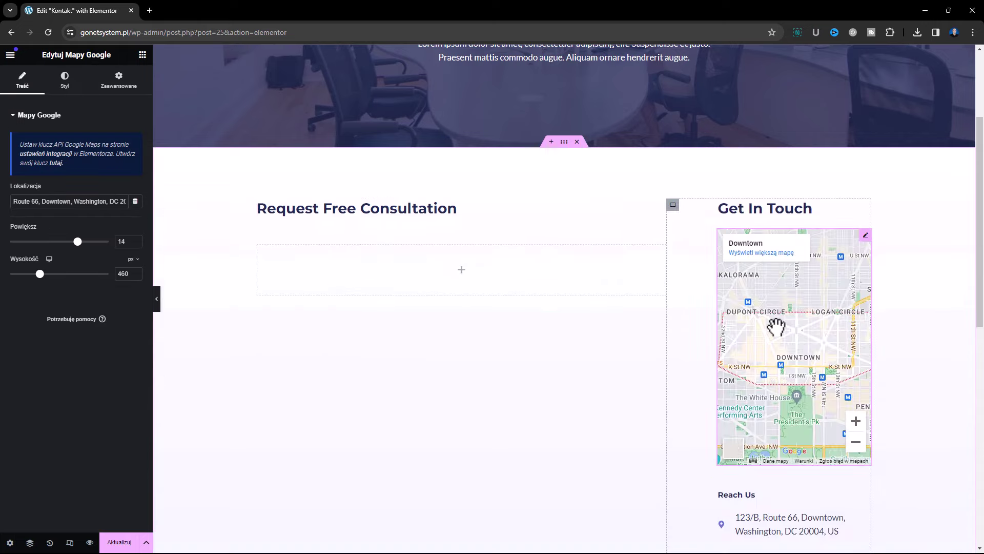
Step: Add a WPForms widget to the empty area showing Nowy Formularz Kontaktowy
{"action": "left_click", "coordinate": [143, 54]}
{"action": "type", "text": "wp"}
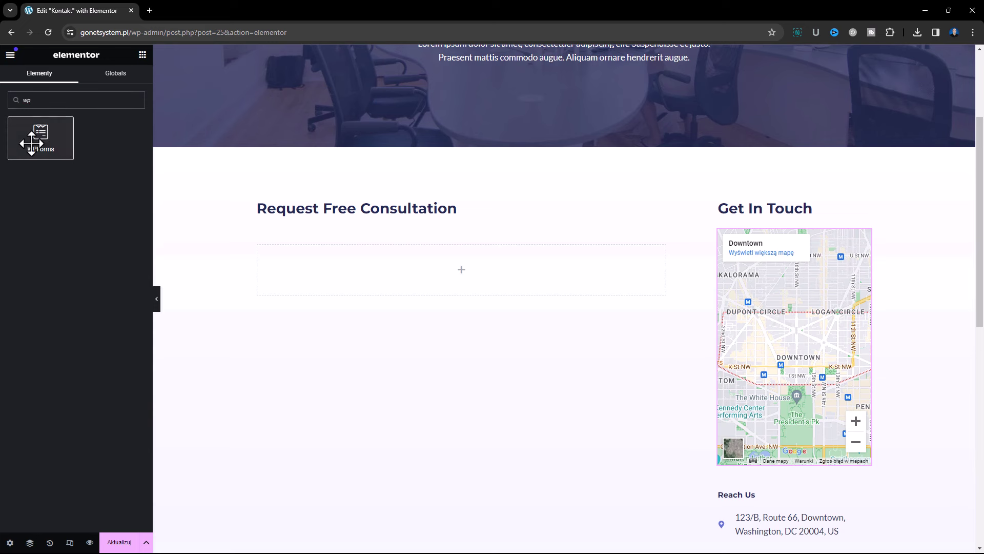
{"action": "left_click_drag", "start_coordinate": [29, 142], "coordinate": [399, 281]}
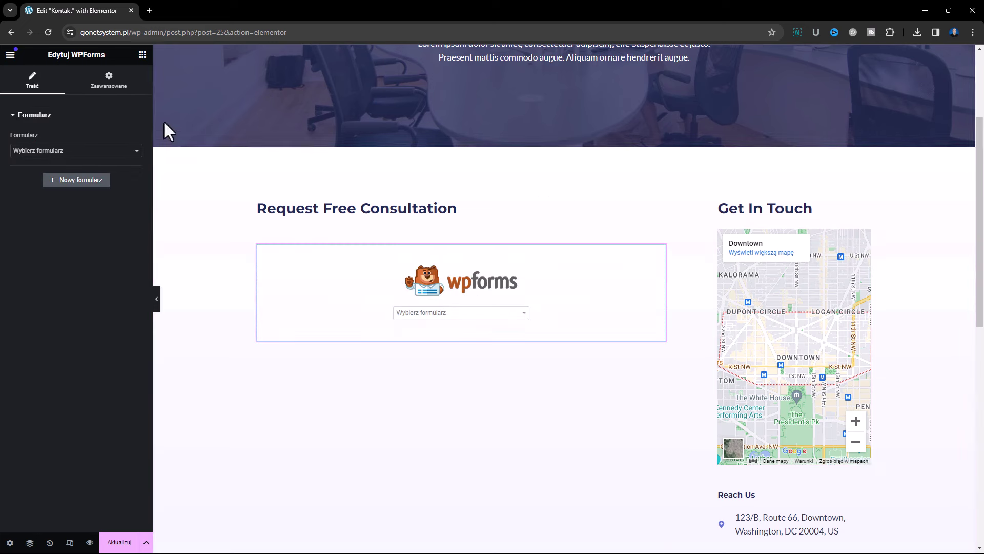
{"action": "left_click", "coordinate": [96, 151]}
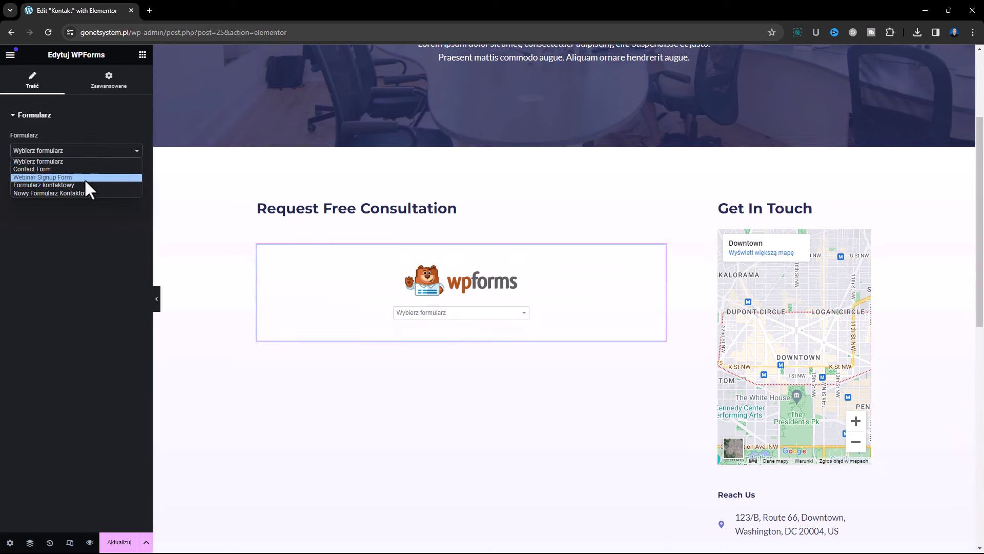
{"action": "left_click", "coordinate": [79, 193]}
Step: Set the left and right column containers' width to 50% each
{"action": "left_click", "coordinate": [181, 210]}
{"action": "scroll", "coordinate": [408, 471], "scroll_direction": "up", "scroll_amount": 1}
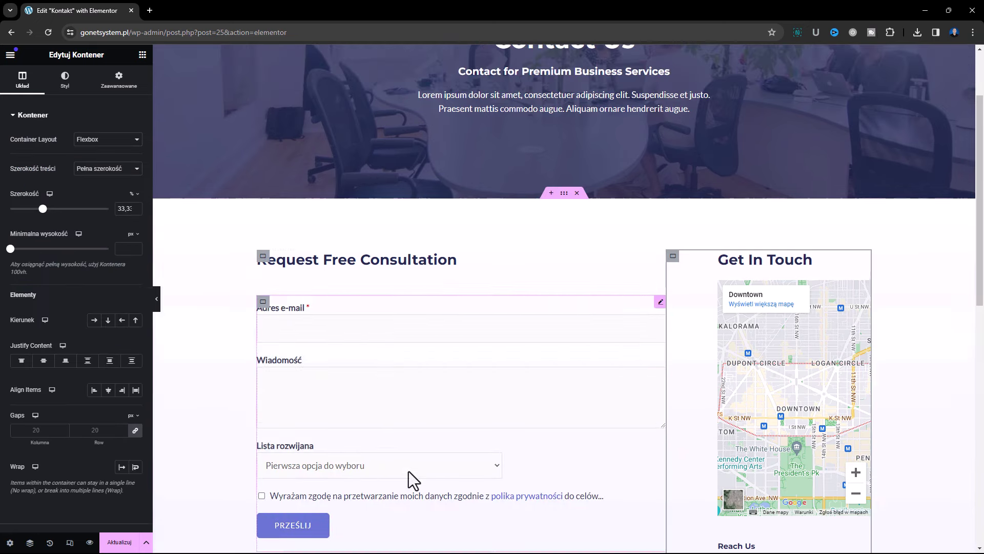
{"action": "scroll", "coordinate": [555, 364], "scroll_direction": "down", "scroll_amount": 2}
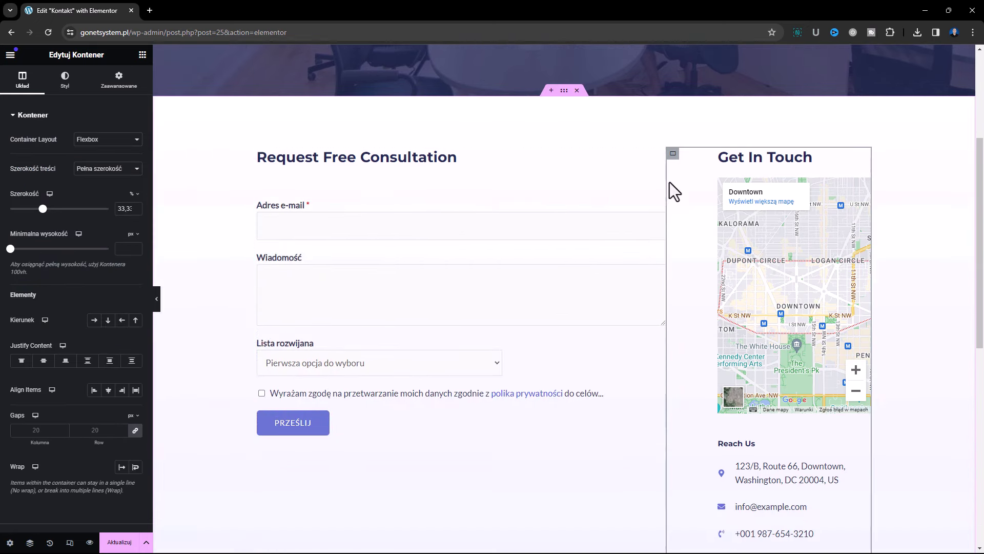
{"action": "left_click", "coordinate": [263, 154]}
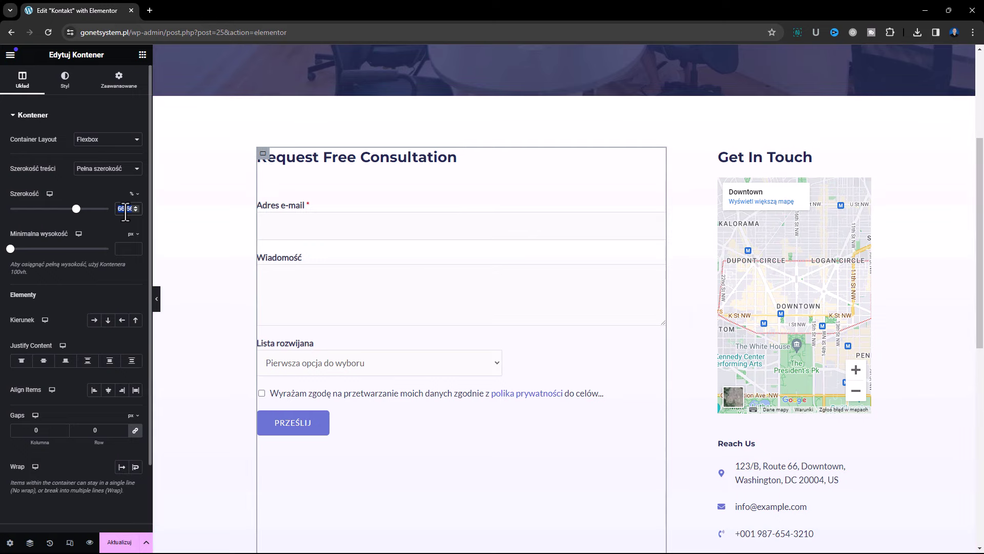
{"action": "type", "text": "50"}
{"action": "left_click", "coordinate": [572, 155]}
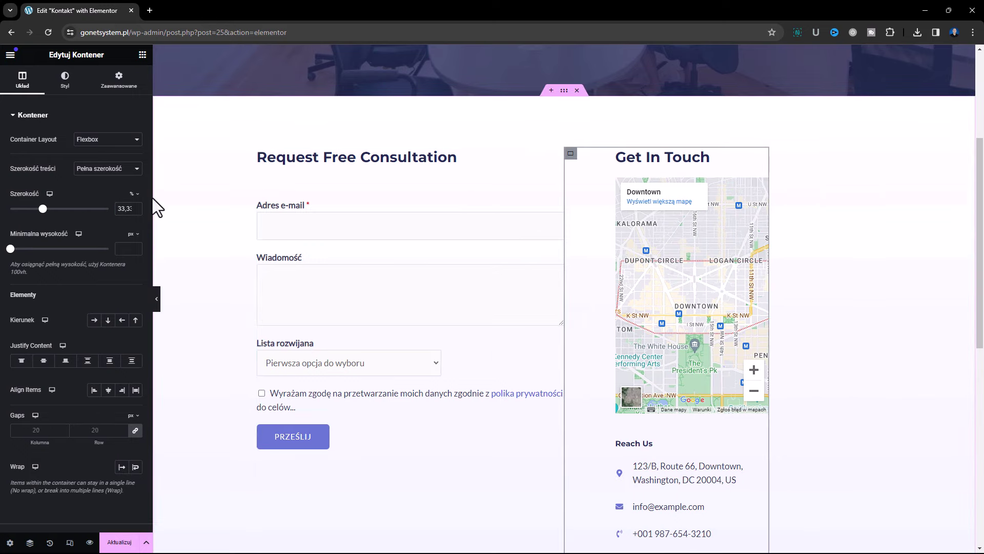
{"action": "double_click", "coordinate": [123, 208]}
{"action": "type", "text": "50"}
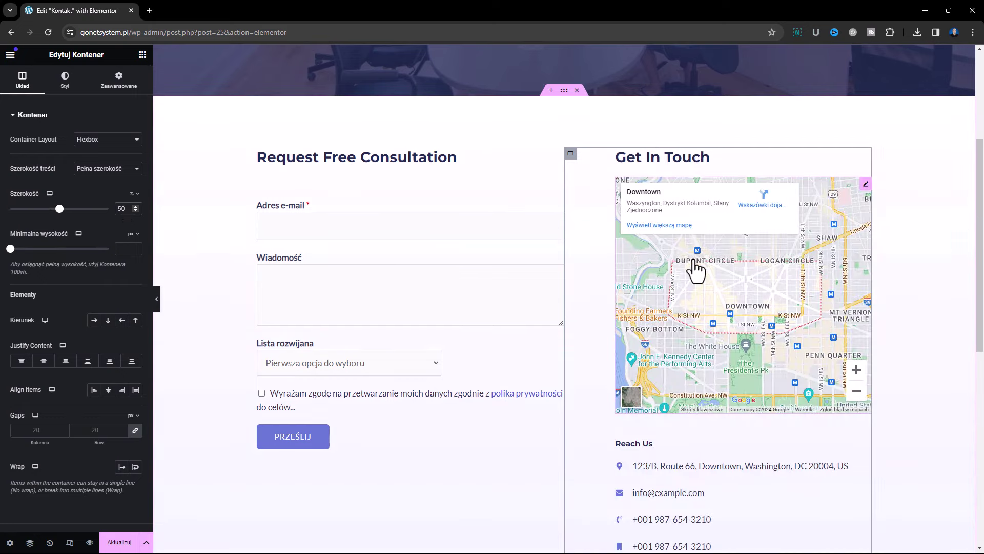
Step: Add a single-column flexbox container above the project banner
{"action": "scroll", "coordinate": [696, 269], "scroll_direction": "down", "scroll_amount": 1}
{"action": "scroll", "coordinate": [717, 280], "scroll_direction": "up", "scroll_amount": 1}
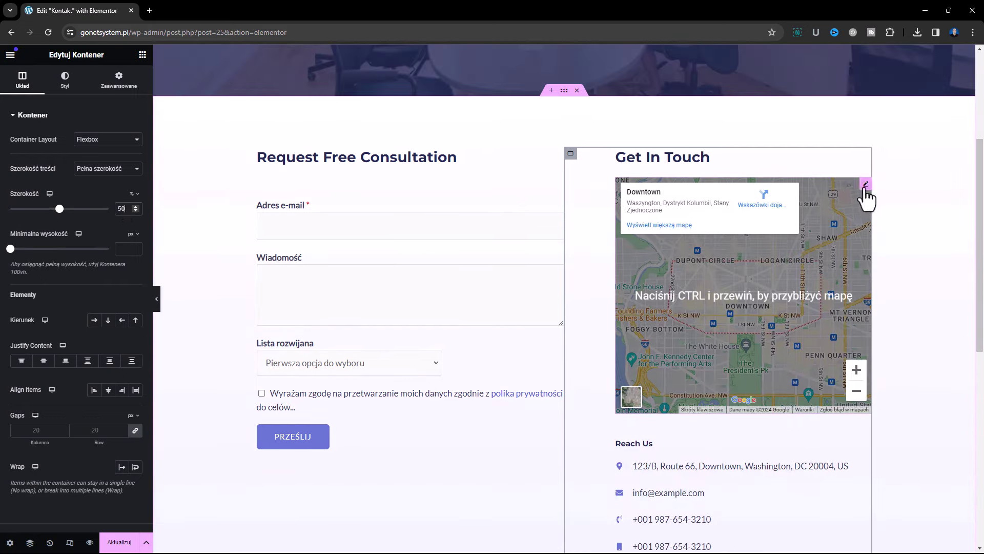
{"action": "scroll", "coordinate": [726, 264], "scroll_direction": "down", "scroll_amount": 8}
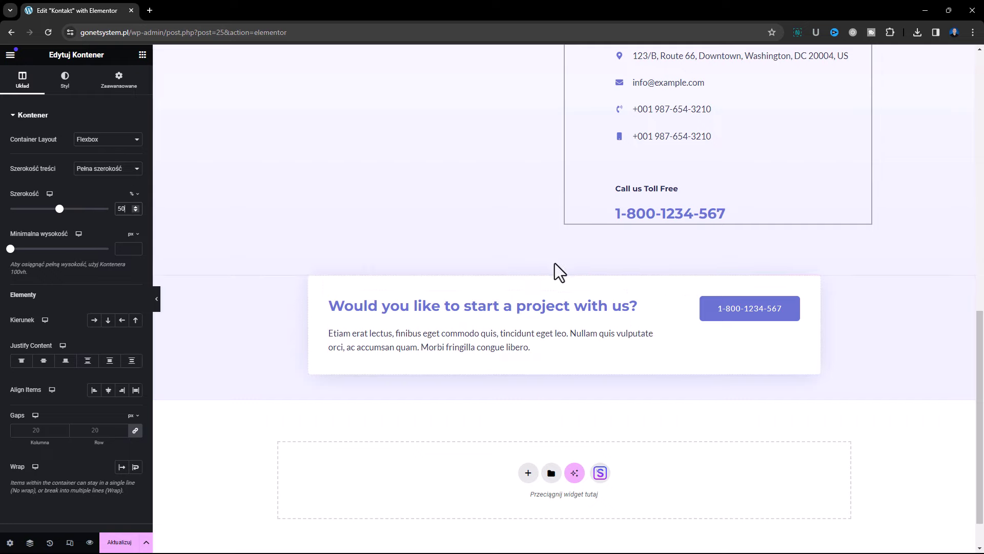
{"action": "left_click", "coordinate": [551, 271]}
{"action": "left_click", "coordinate": [528, 324]}
{"action": "left_click", "coordinate": [531, 359]}
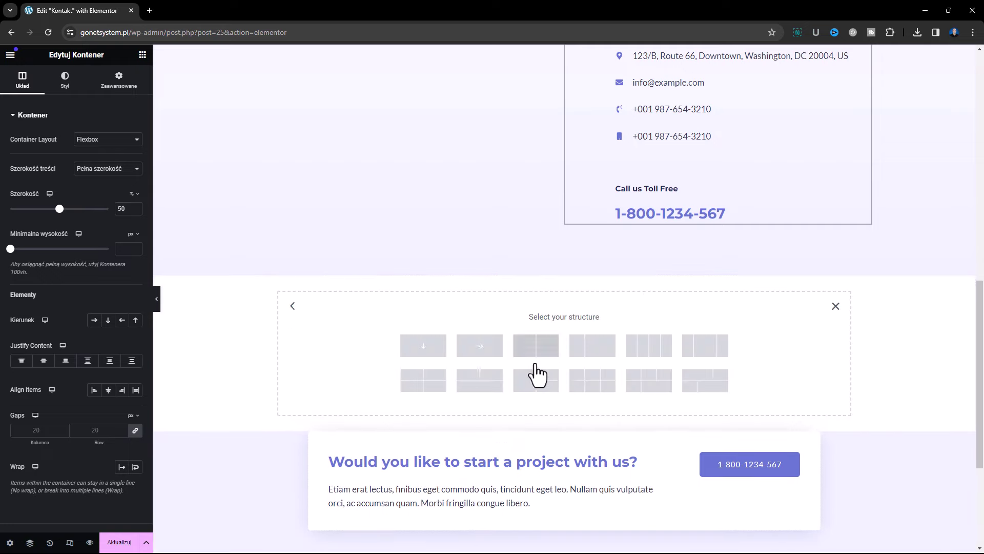
{"action": "left_click", "coordinate": [424, 345]}
Step: Copy the map into the new full-width container and delete the original from the right column
{"action": "scroll", "coordinate": [684, 293], "scroll_direction": "up", "scroll_amount": 6}
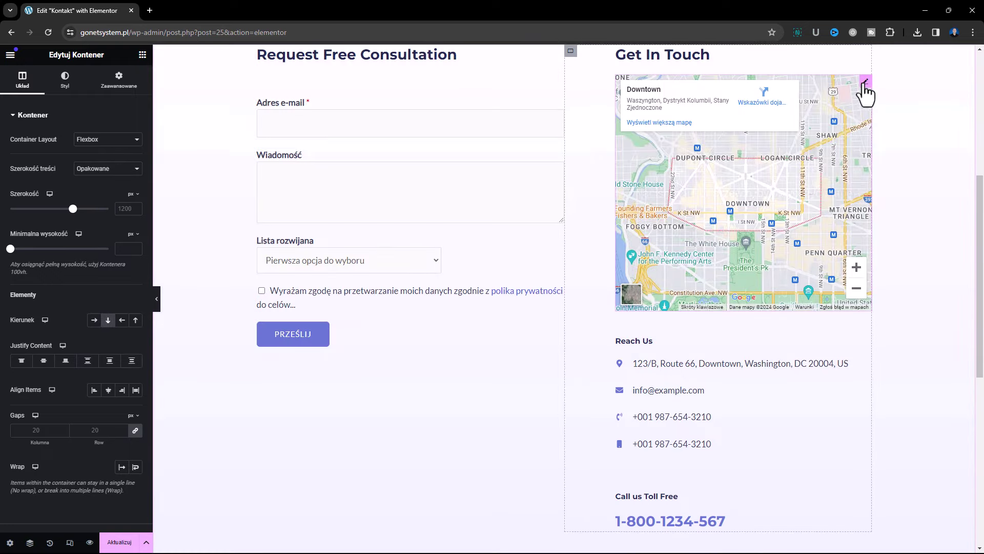
{"action": "right_click", "coordinate": [787, 114]}
{"action": "right_click", "coordinate": [867, 83]}
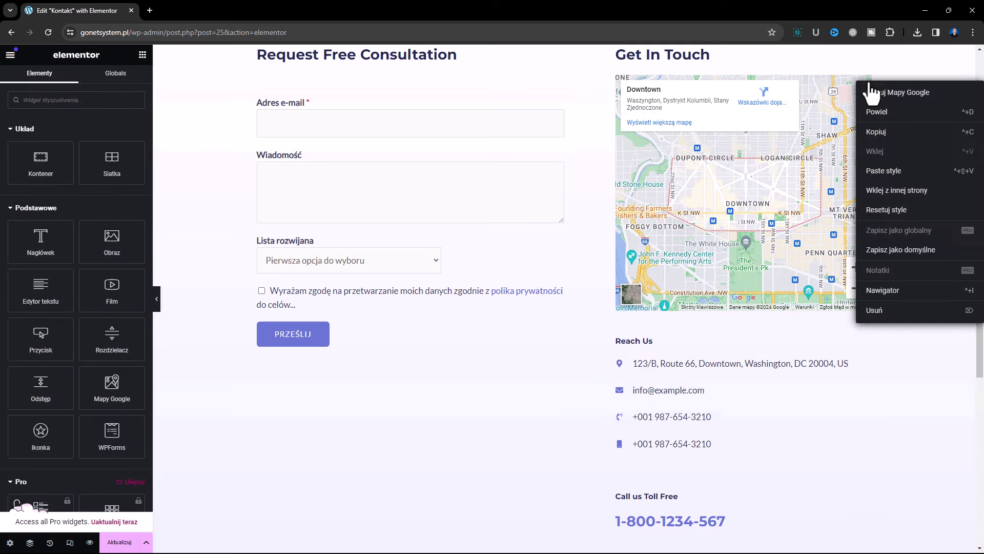
{"action": "left_click", "coordinate": [880, 132]}
{"action": "scroll", "coordinate": [637, 302], "scroll_direction": "down", "scroll_amount": 7}
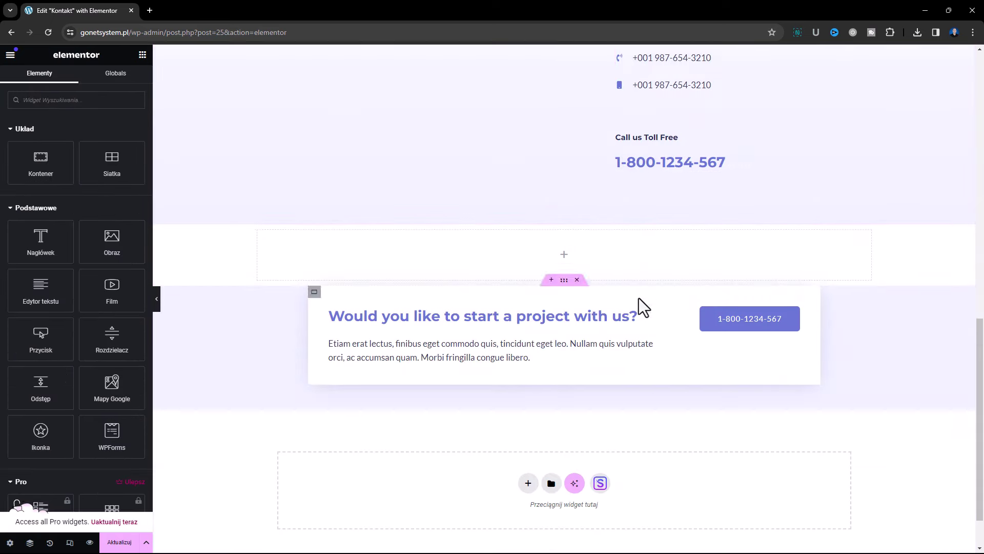
{"action": "right_click", "coordinate": [558, 253]}
{"action": "left_click", "coordinate": [578, 342]}
{"action": "scroll", "coordinate": [666, 308], "scroll_direction": "up", "scroll_amount": 7}
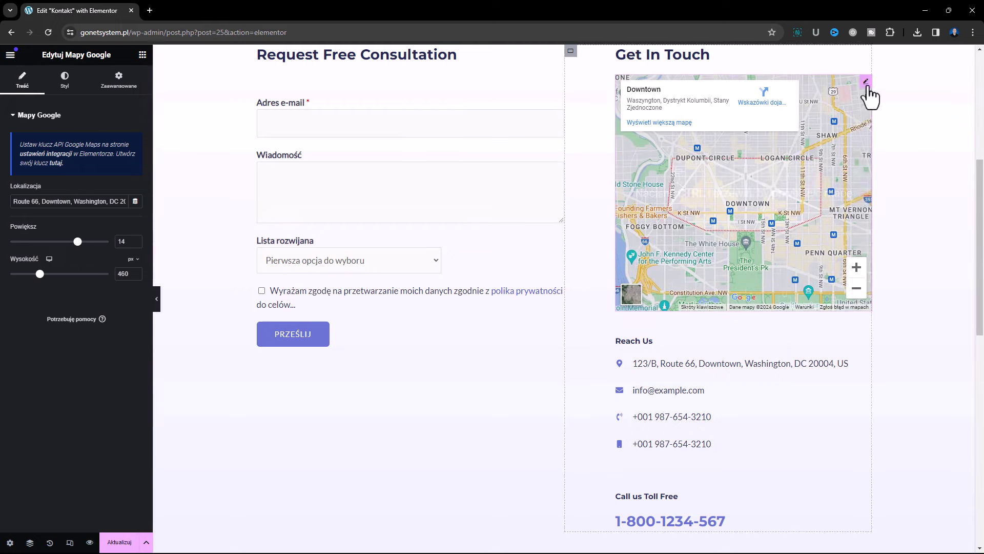
{"action": "right_click", "coordinate": [870, 84]}
{"action": "left_click", "coordinate": [874, 313]}
{"action": "scroll", "coordinate": [541, 314], "scroll_direction": "down", "scroll_amount": 7}
{"action": "scroll", "coordinate": [596, 328], "scroll_direction": "up", "scroll_amount": 3}
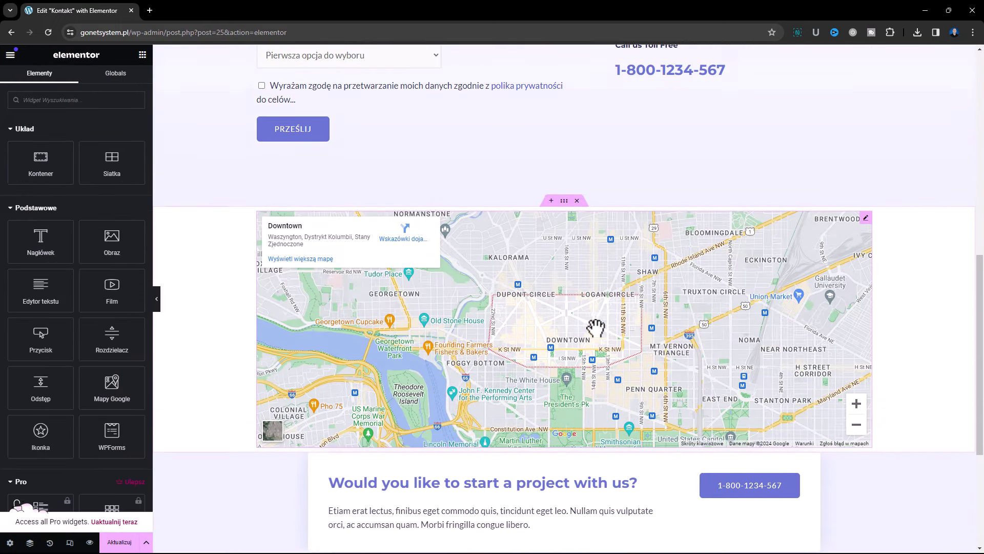
Step: Point the map at Katowice Spodek, zoom to 16, and open its Style CSS Filters
{"action": "left_click", "coordinate": [866, 219]}
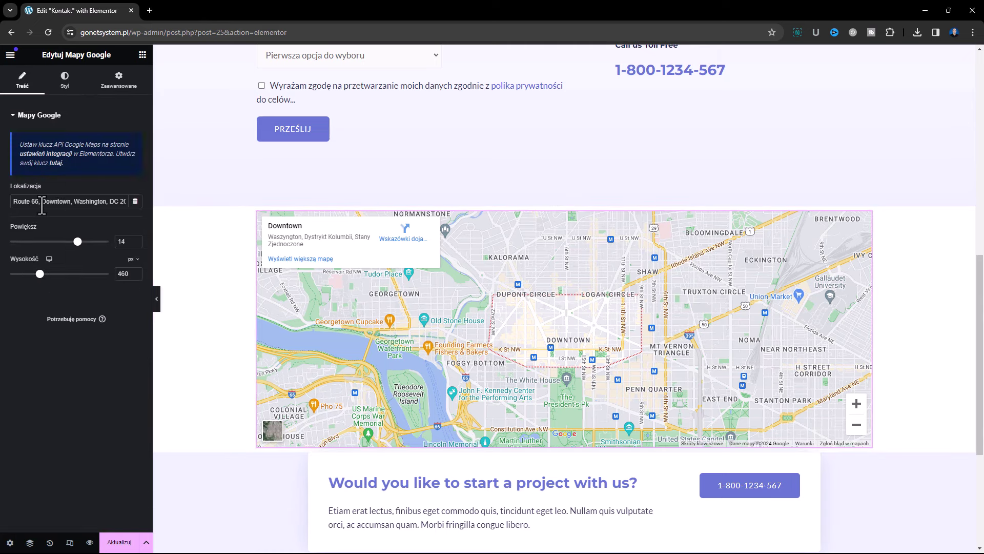
{"action": "key", "text": "BackSpace"}
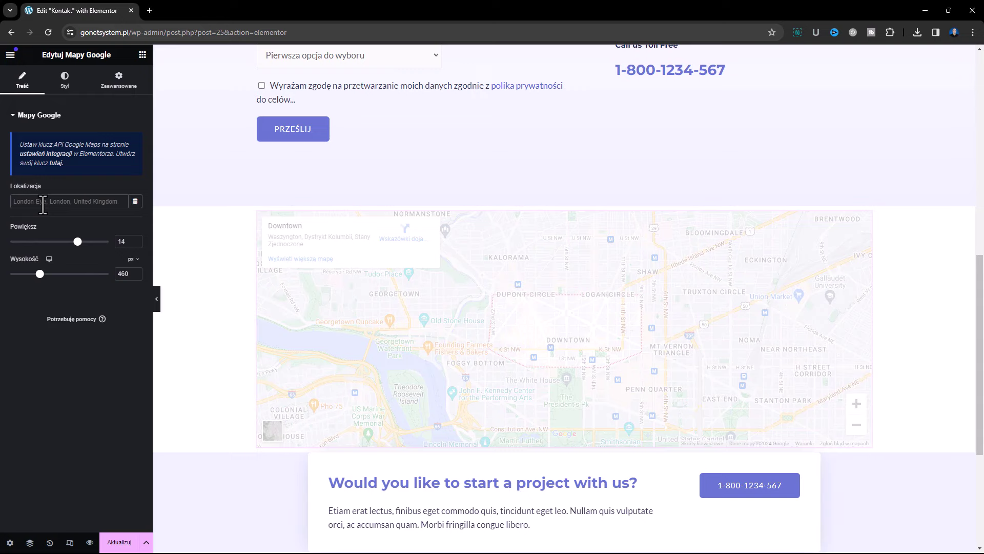
{"action": "type", "text": "Kato"}
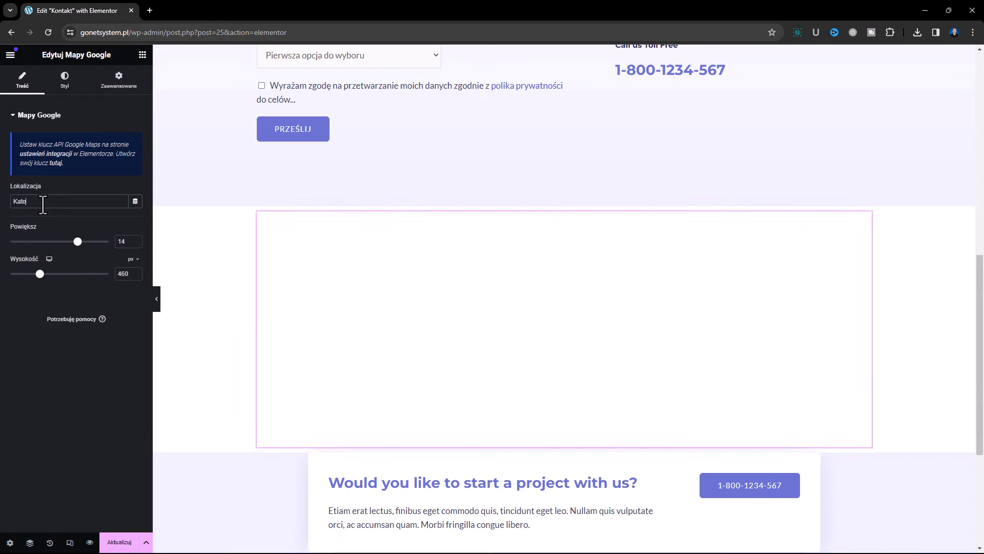
{"action": "type", "text": "wice Spodek"}
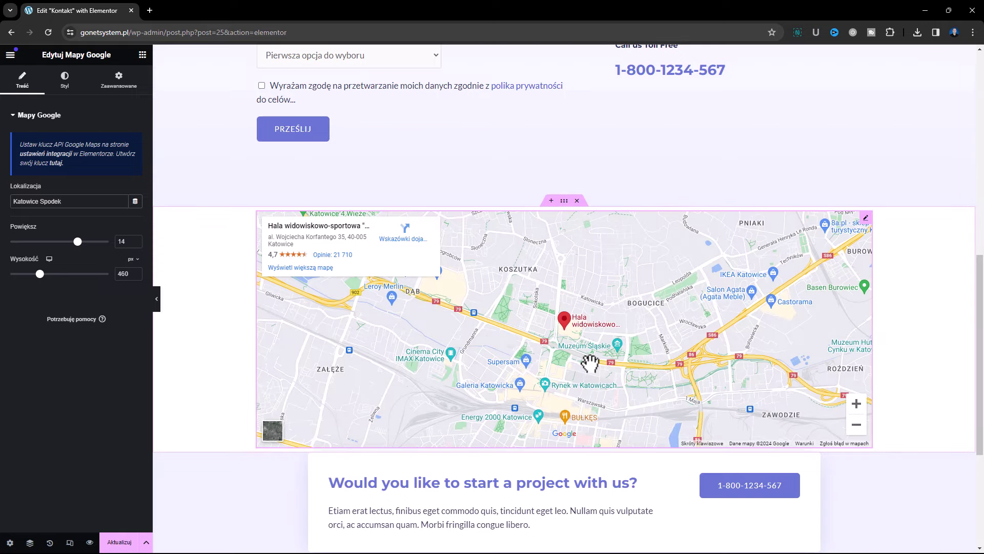
{"action": "scroll", "coordinate": [589, 367], "scroll_direction": "down", "scroll_amount": 2}
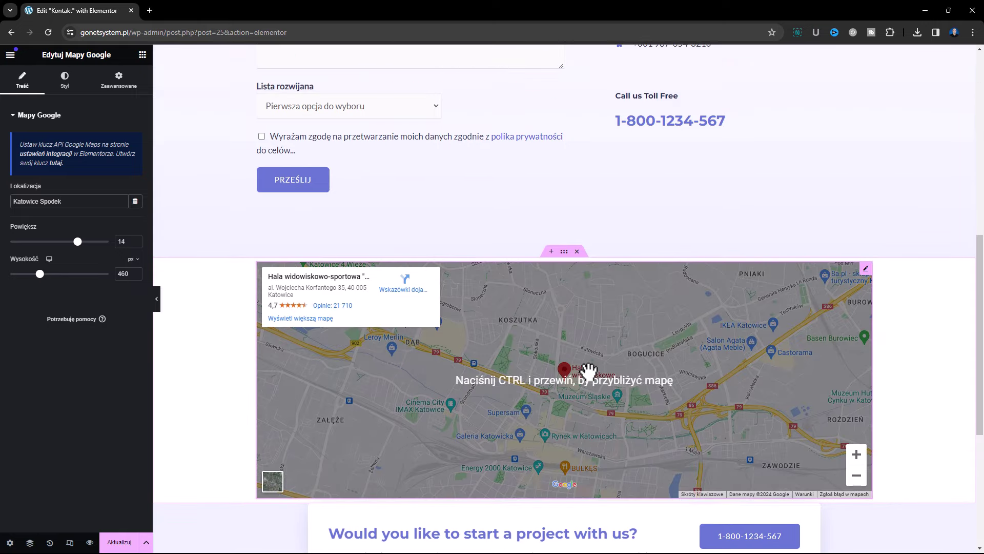
{"action": "scroll", "coordinate": [574, 369], "scroll_direction": "down", "scroll_amount": 1}
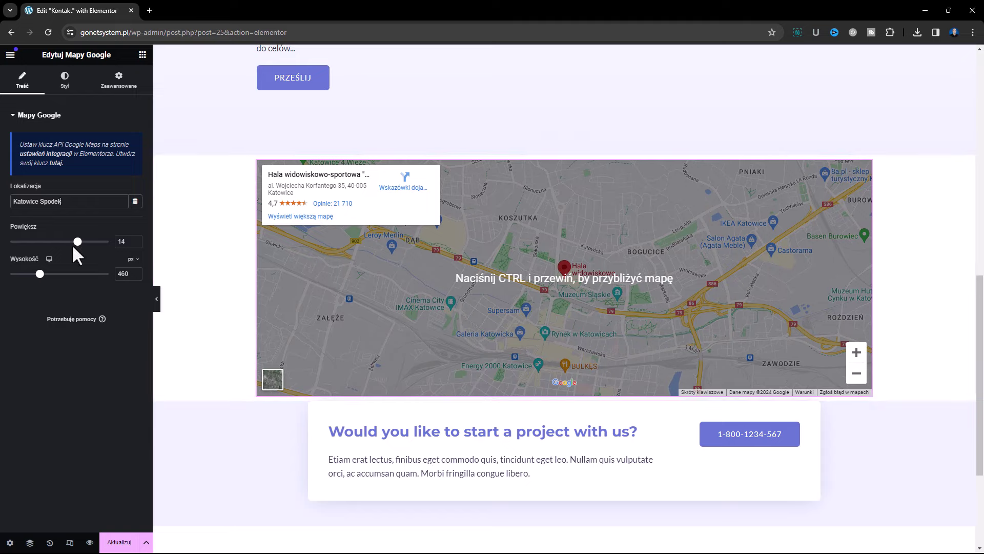
{"action": "left_click_drag", "start_coordinate": [77, 242], "coordinate": [88, 242]}
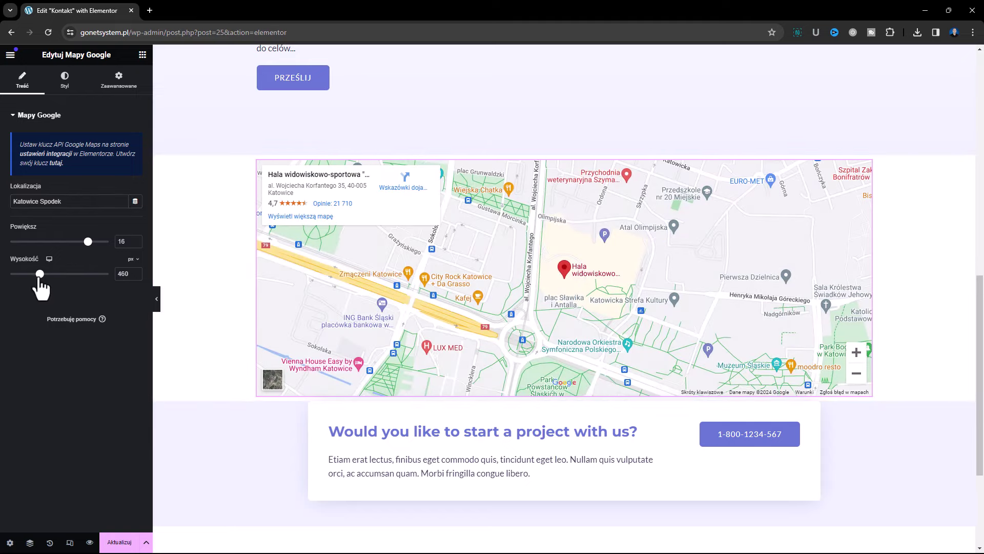
{"action": "mouse_move", "coordinate": [39, 274]}
{"action": "left_mouse_down"}
{"action": "mouse_move", "coordinate": [17, 274]}
{"action": "mouse_move", "coordinate": [72, 274]}
{"action": "mouse_move", "coordinate": [26, 275]}
{"action": "mouse_move", "coordinate": [39, 277]}
{"action": "left_mouse_up"}
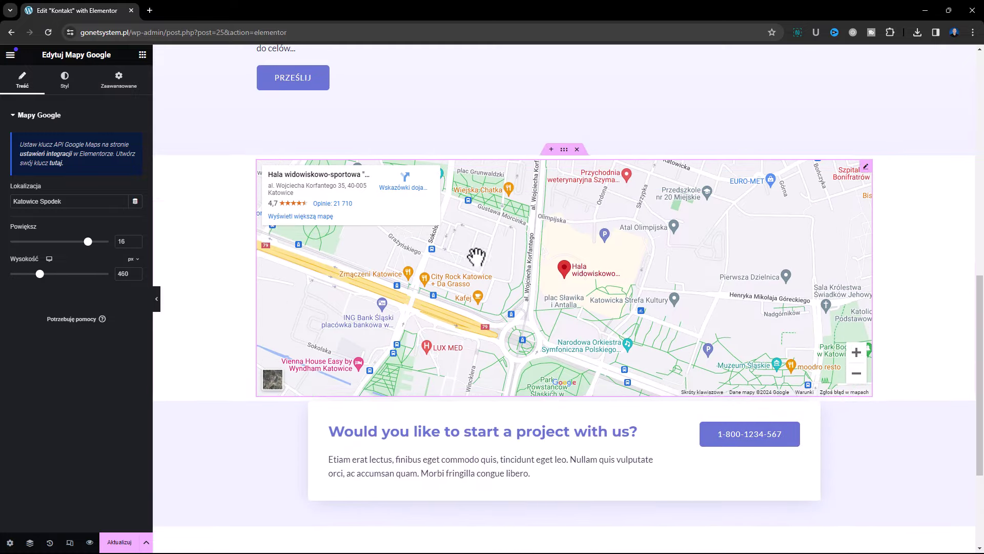
{"action": "scroll", "coordinate": [477, 256], "scroll_direction": "up", "scroll_amount": 1}
{"action": "left_click", "coordinate": [65, 82]}
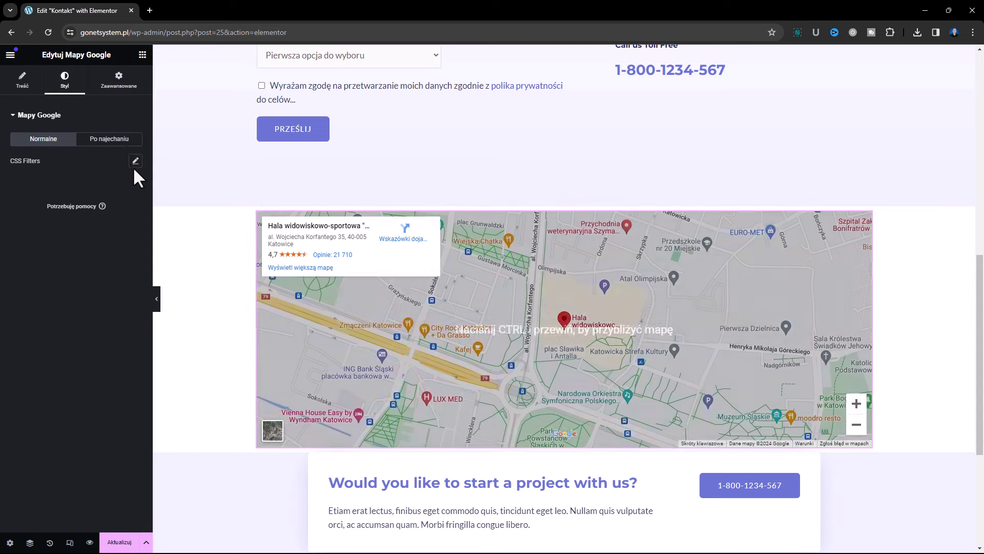
{"action": "left_click", "coordinate": [135, 161]}
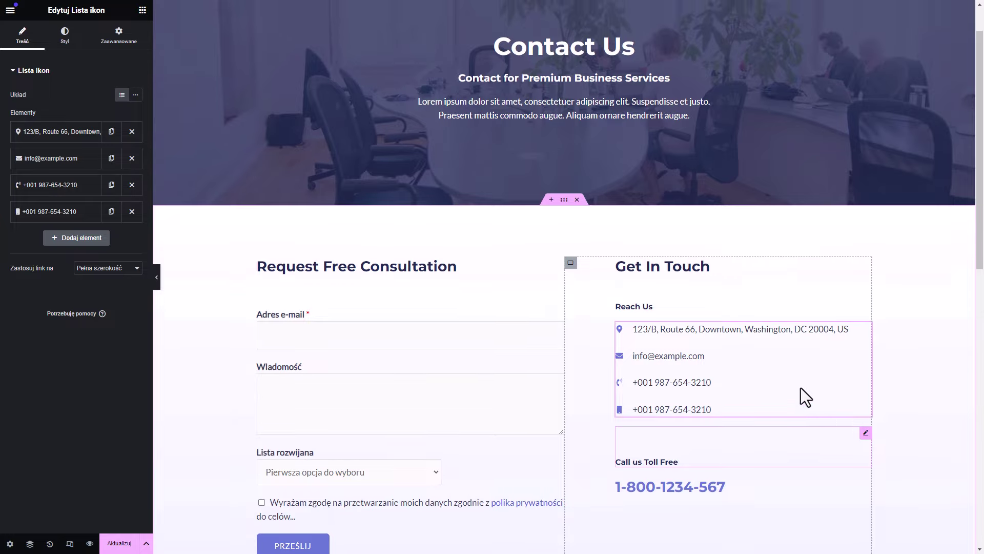
Step: Link the first Reach Us phone line in the icon list to tel:111111111
{"action": "scroll", "coordinate": [801, 386], "scroll_direction": "down", "scroll_amount": 2}
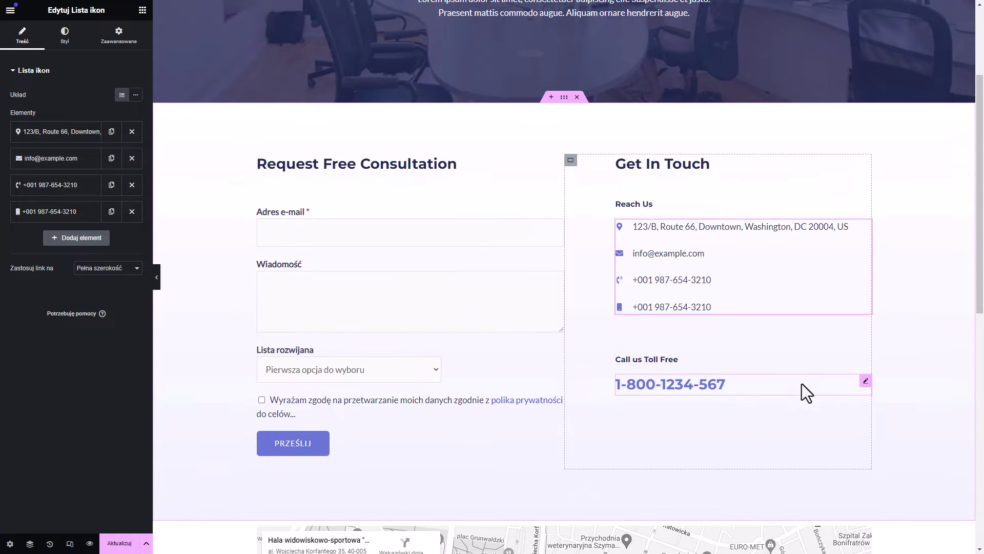
{"action": "scroll", "coordinate": [656, 179], "scroll_direction": "down", "scroll_amount": 1}
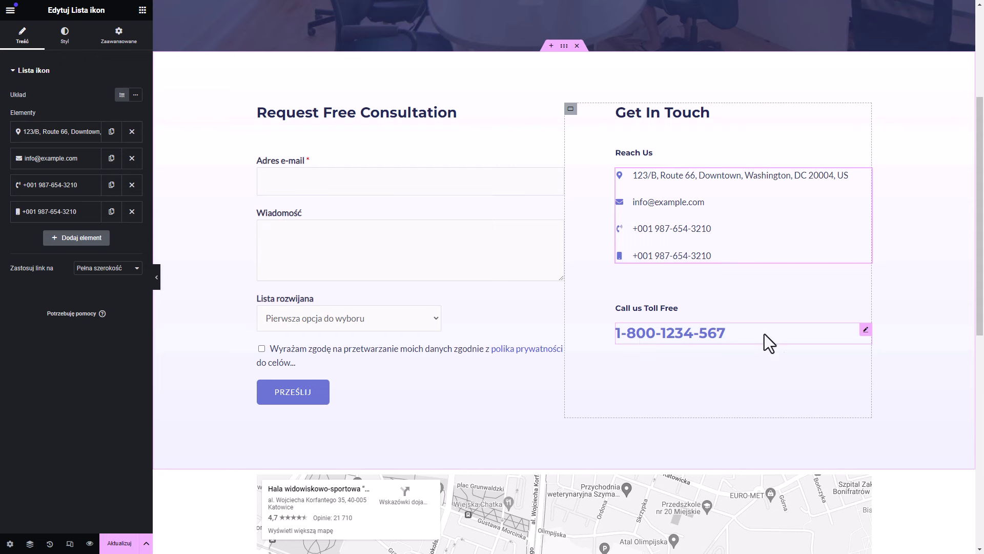
{"action": "left_click", "coordinate": [665, 337]}
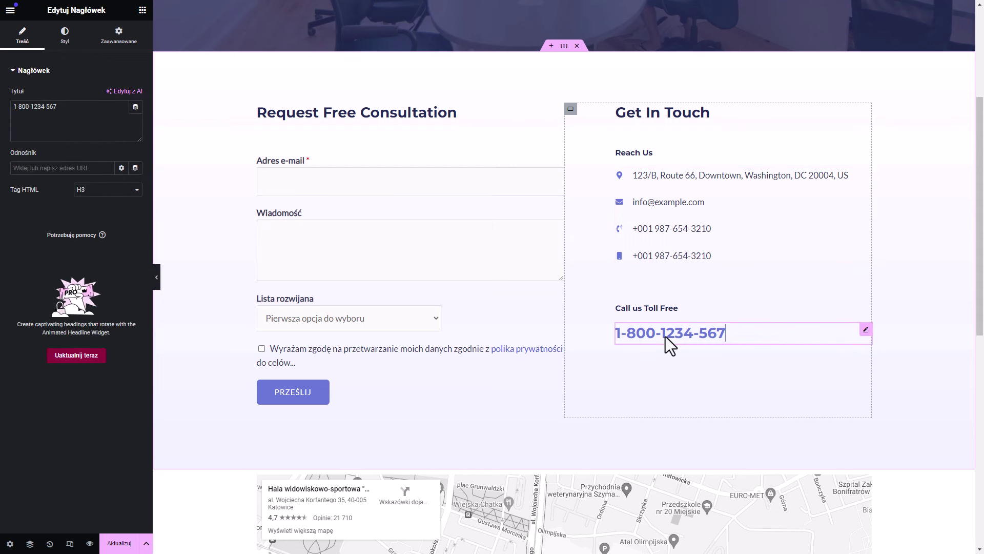
{"action": "left_click", "coordinate": [670, 225]}
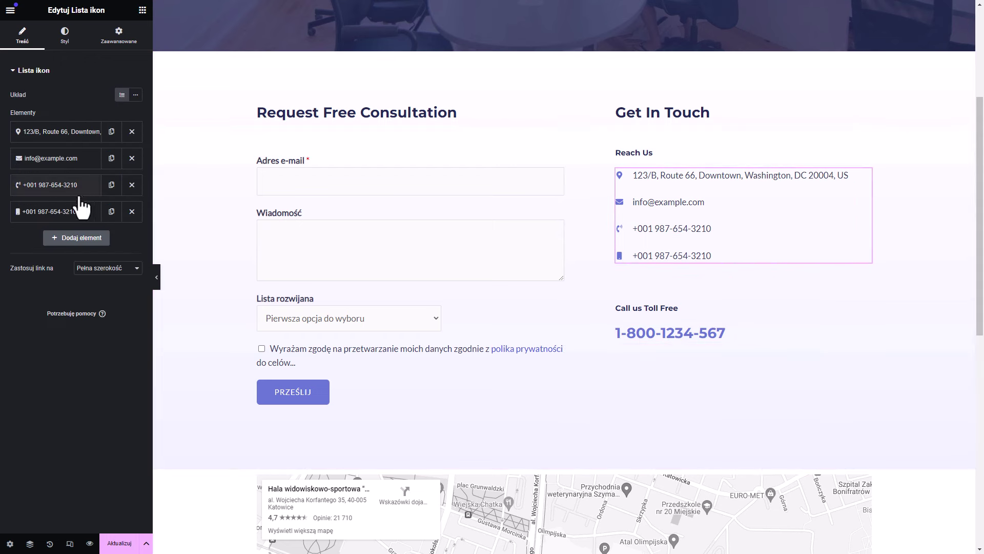
{"action": "left_click", "coordinate": [52, 185]}
{"action": "type", "text": "tel:"}
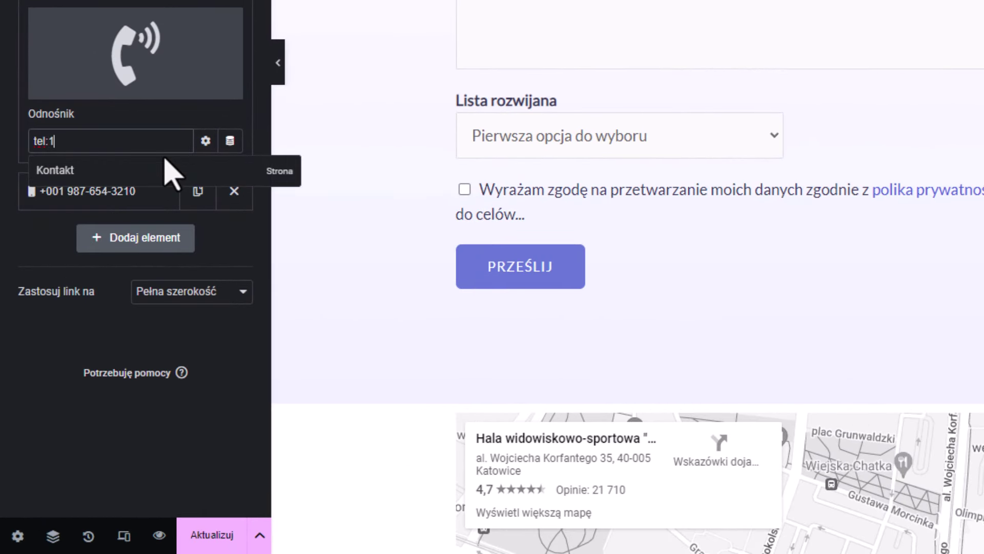
{"action": "type", "text": "111111111"}
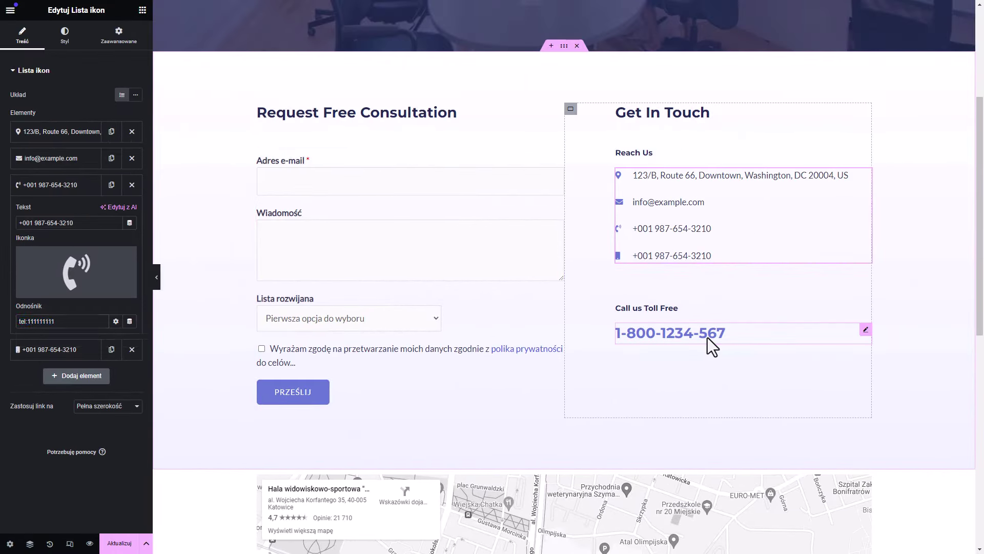
Step: Paste the same tel:111111111 link into the toll-free number heading's link field
{"action": "left_click", "coordinate": [709, 336]}
{"action": "left_click", "coordinate": [31, 236]}
{"action": "type", "text": "tel:111111111"}
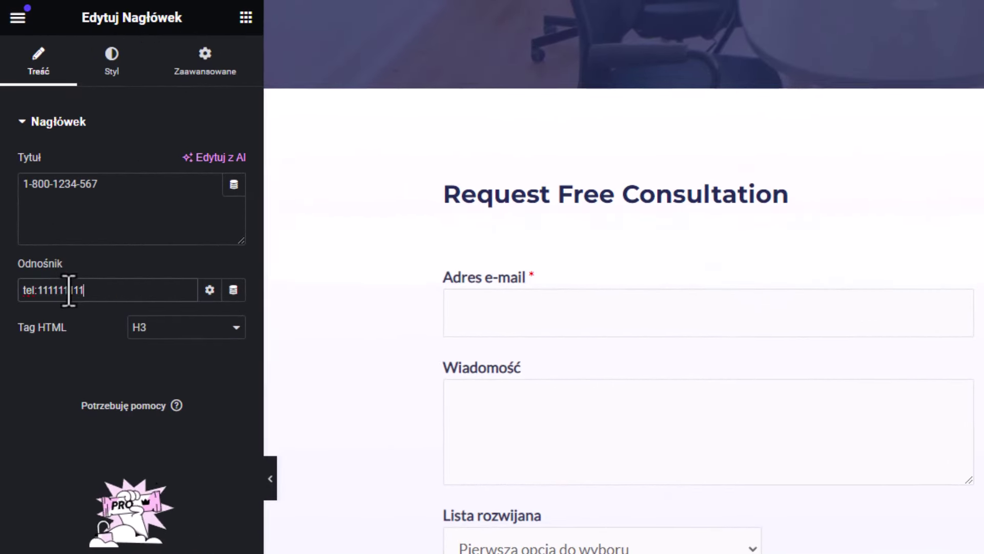
{"action": "left_click", "coordinate": [128, 487]}
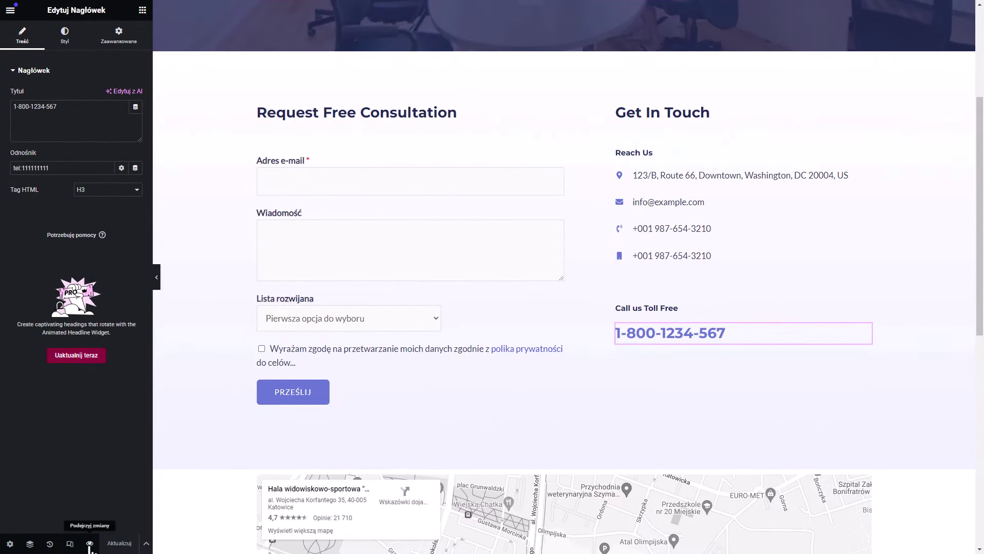
Step: Preview the contact page, test the toll-free heading's phone link, cancel the app prompt, and close the preview
{"action": "left_click", "coordinate": [89, 543]}
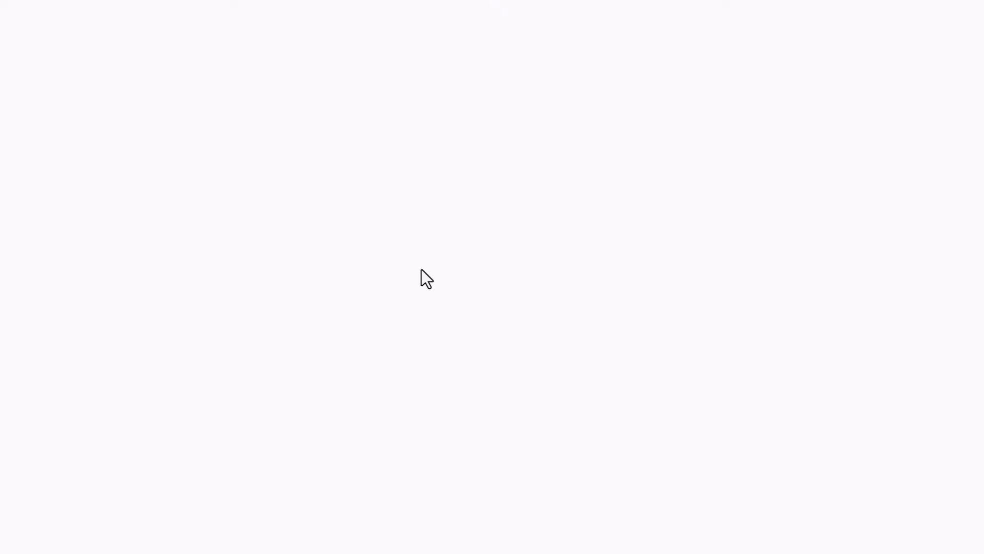
{"action": "scroll", "coordinate": [568, 241], "scroll_direction": "down", "scroll_amount": 5}
{"action": "left_click", "coordinate": [591, 310]}
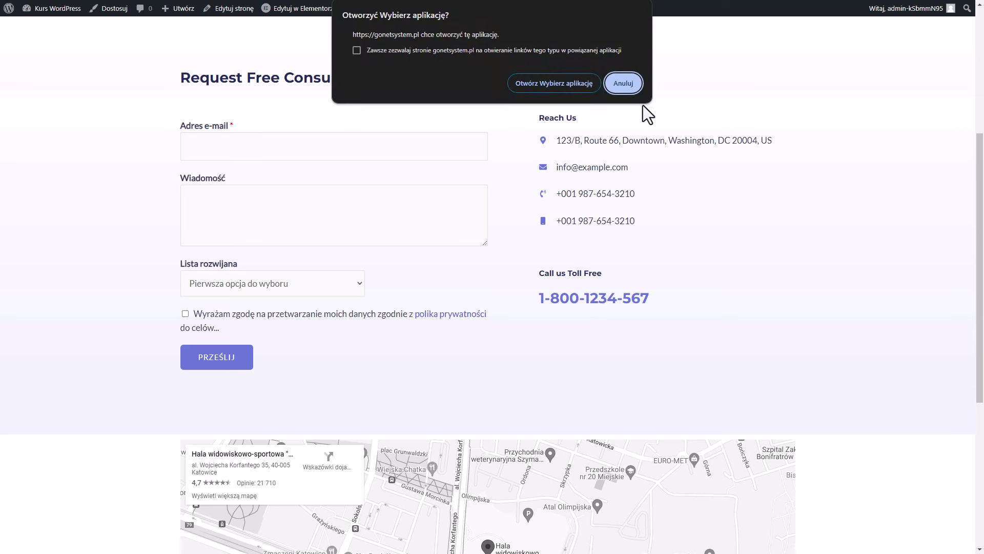
{"action": "left_click", "coordinate": [623, 83]}
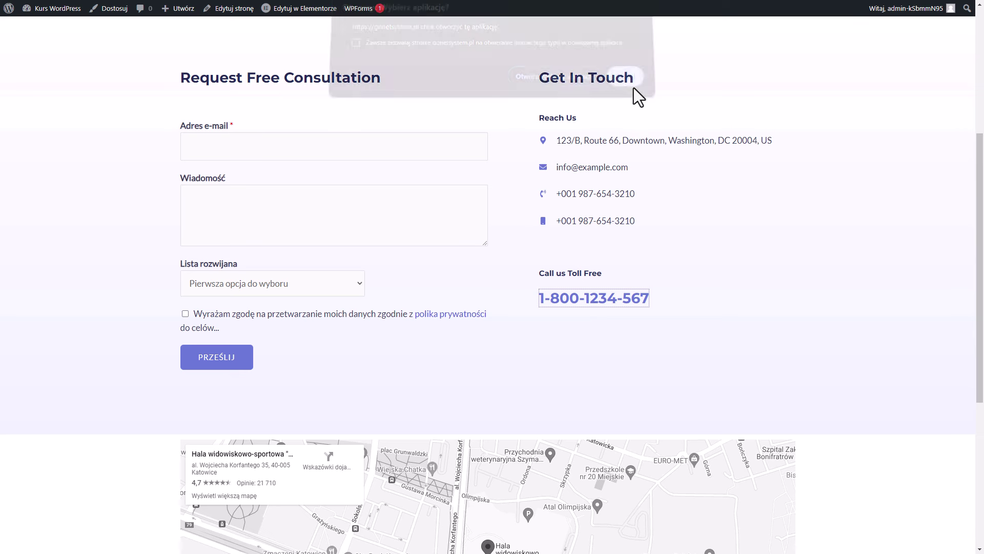
{"action": "key", "text": "ctrl+w"}
Step: Add a Social Icons widget below the phone lines and align it left
{"action": "left_click", "coordinate": [143, 10]}
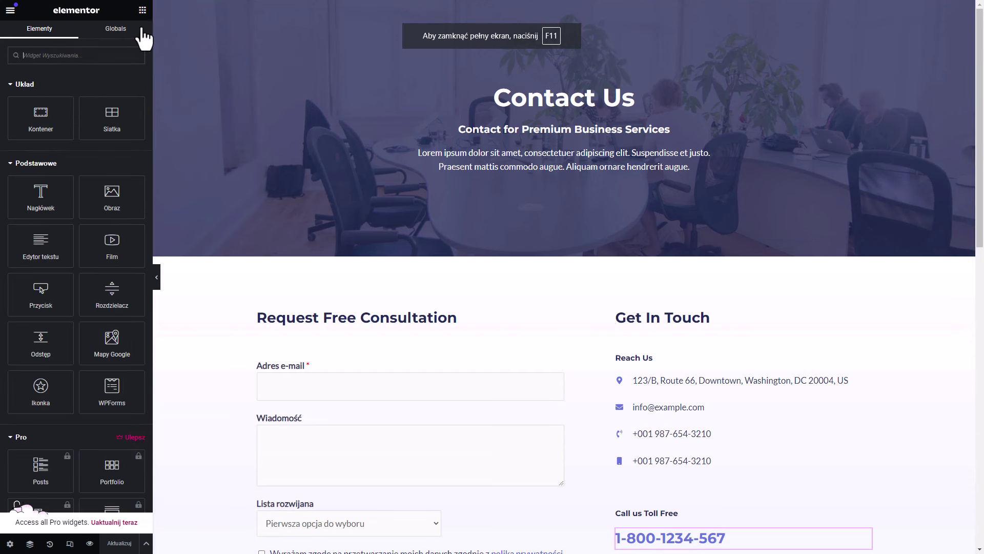
{"action": "left_click", "coordinate": [86, 62]}
{"action": "type", "text": "socia"}
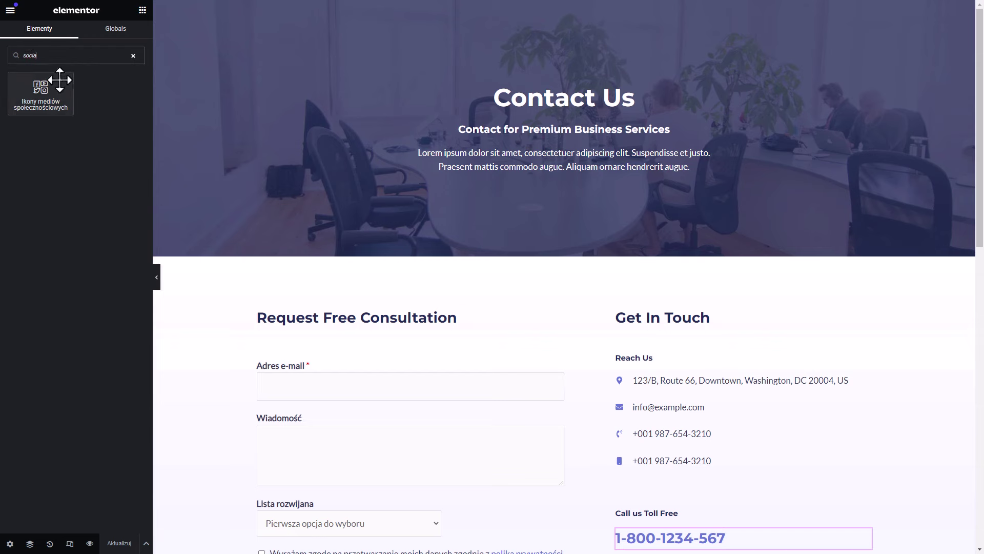
{"action": "left_click_drag", "start_coordinate": [38, 98], "coordinate": [702, 461]}
{"action": "scroll", "coordinate": [721, 402], "scroll_direction": "down", "scroll_amount": 4}
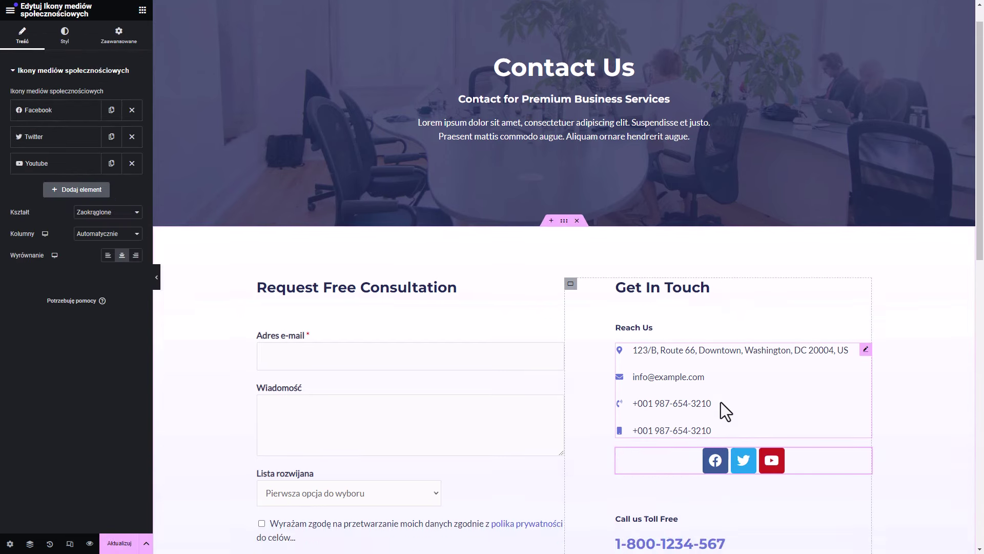
{"action": "scroll", "coordinate": [672, 288], "scroll_direction": "up", "scroll_amount": 1}
{"action": "left_click", "coordinate": [108, 255]}
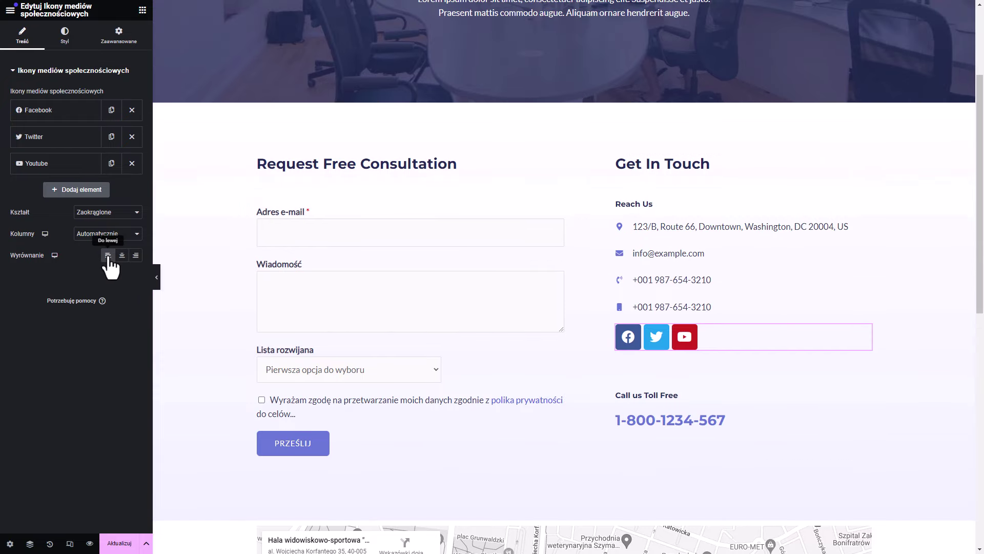
Step: Colour the social icons with global Theme Color 2 and shrink their size
{"action": "left_click", "coordinate": [65, 34]}
{"action": "left_click", "coordinate": [107, 96]}
{"action": "left_click", "coordinate": [105, 112]}
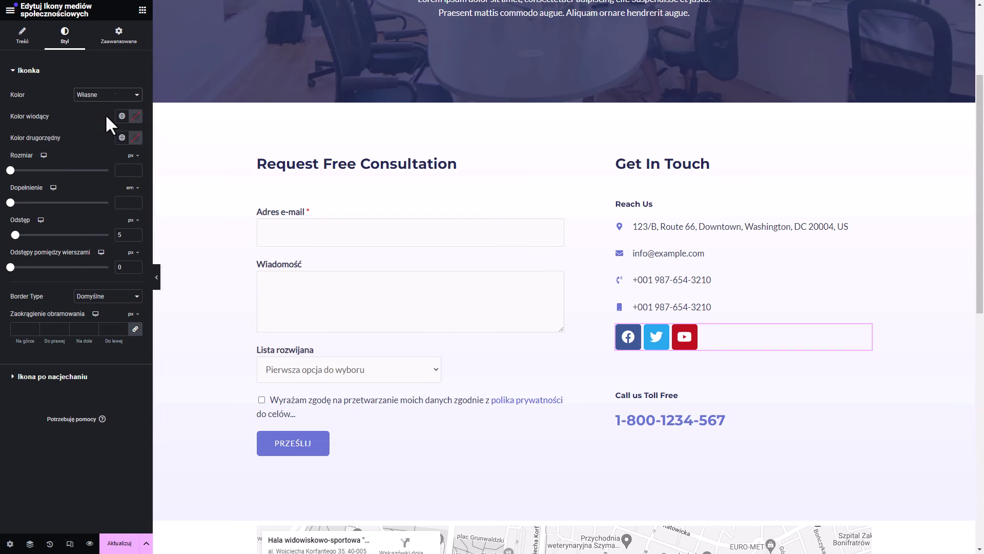
{"action": "left_click", "coordinate": [123, 138]}
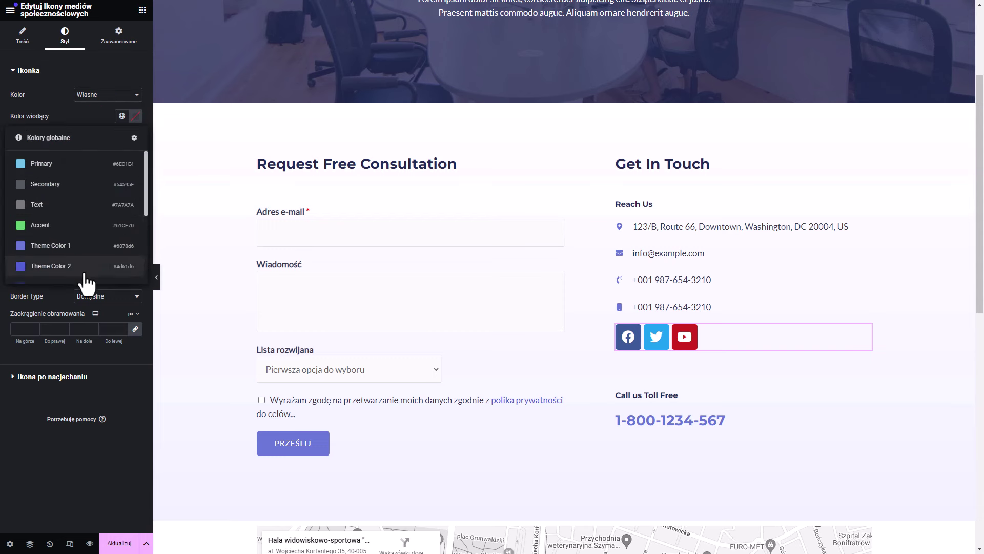
{"action": "scroll", "coordinate": [51, 256], "scroll_direction": "down", "scroll_amount": 2}
{"action": "left_click", "coordinate": [50, 215]}
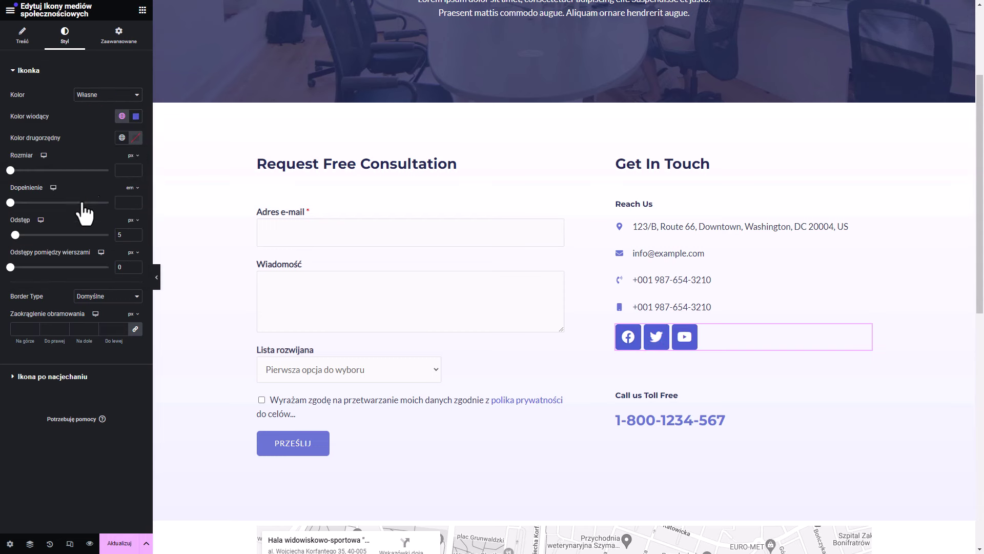
{"action": "mouse_move", "coordinate": [10, 173]}
{"action": "left_mouse_down"}
{"action": "mouse_move", "coordinate": [26, 177]}
{"action": "mouse_move", "coordinate": [17, 180]}
{"action": "left_mouse_up"}
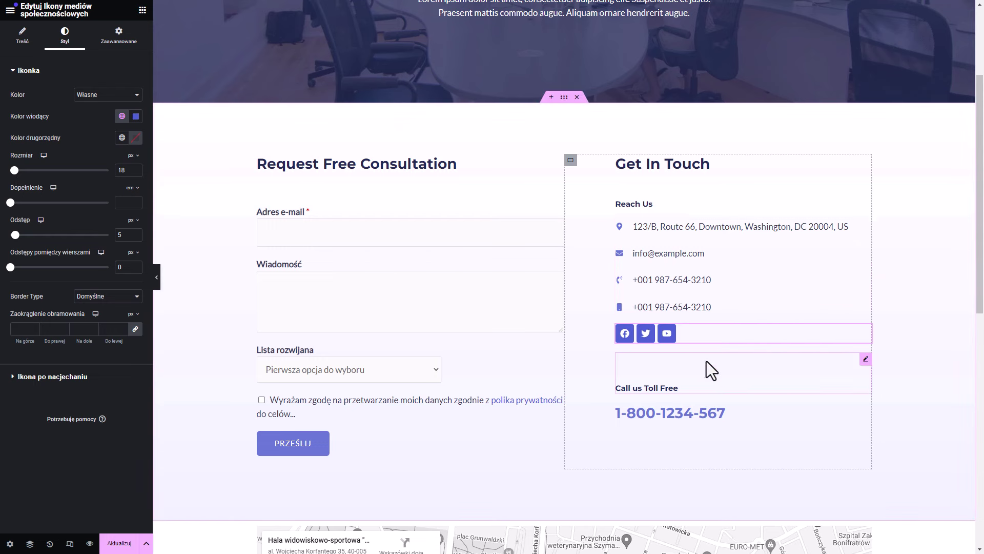
Step: Change the social icons' shape to circle in the content settings
{"action": "left_click", "coordinate": [23, 36]}
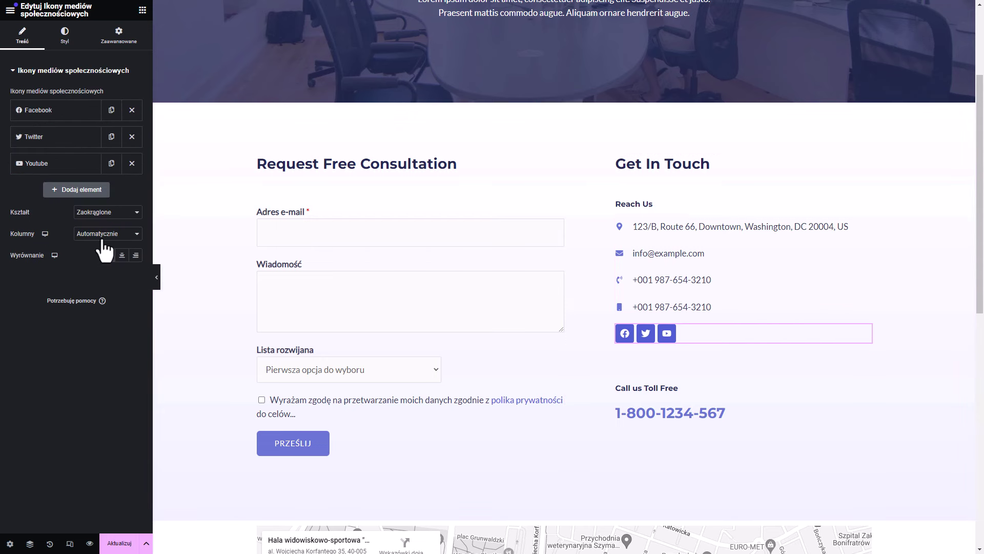
{"action": "left_click", "coordinate": [88, 215]}
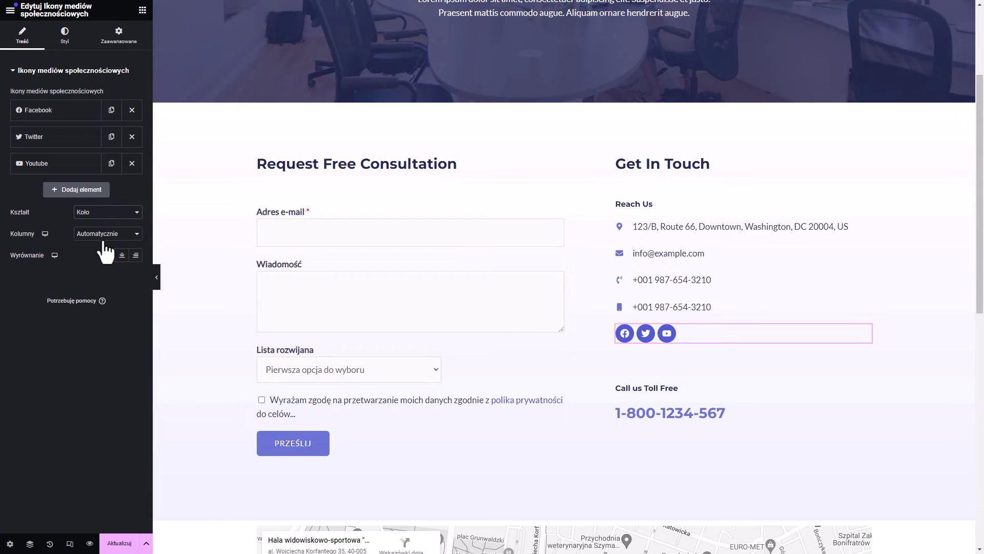
{"action": "scroll", "coordinate": [636, 416], "scroll_direction": "down", "scroll_amount": 5}
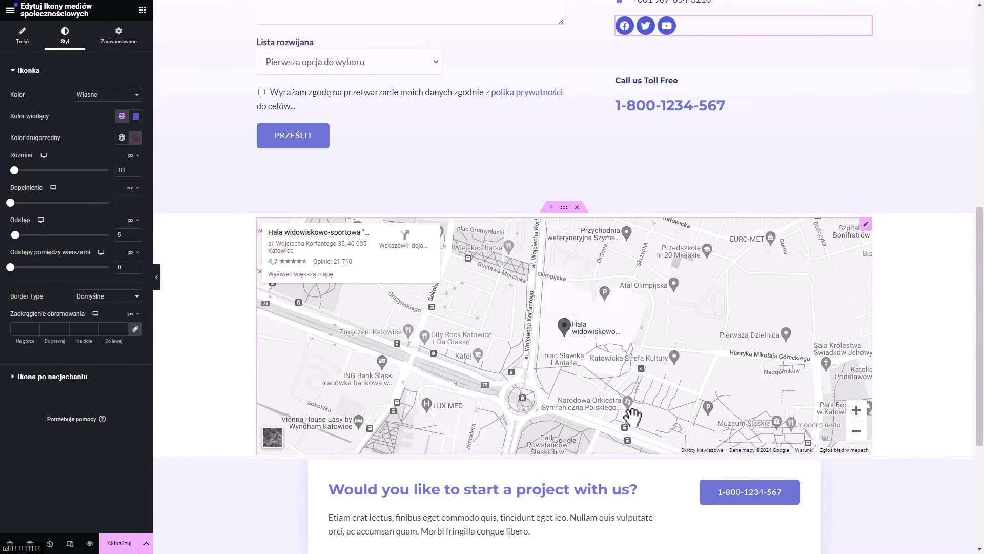
{"action": "scroll", "coordinate": [633, 416], "scroll_direction": "down", "scroll_amount": 4}
{"action": "scroll", "coordinate": [629, 430], "scroll_direction": "up", "scroll_amount": 10}
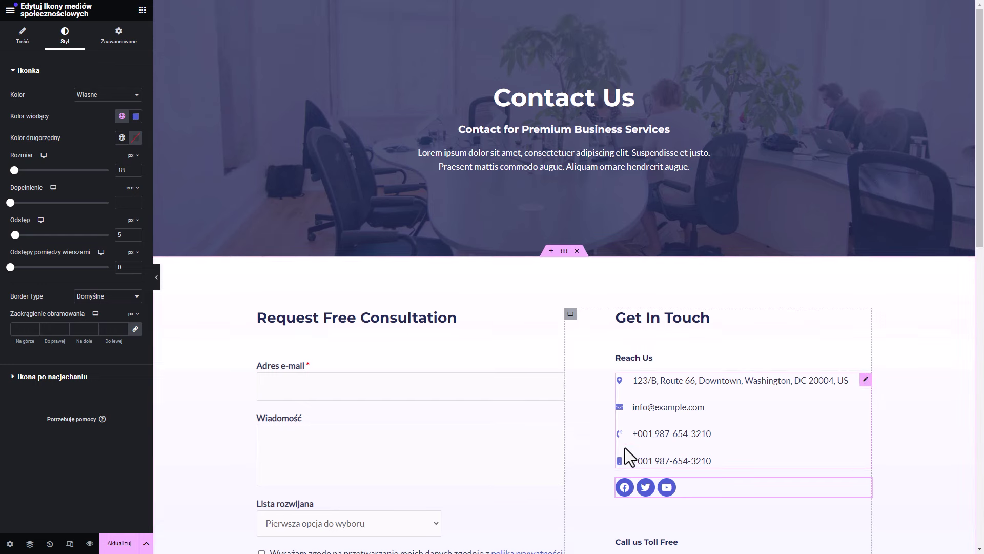
{"action": "scroll", "coordinate": [610, 189], "scroll_direction": "down", "scroll_amount": 3}
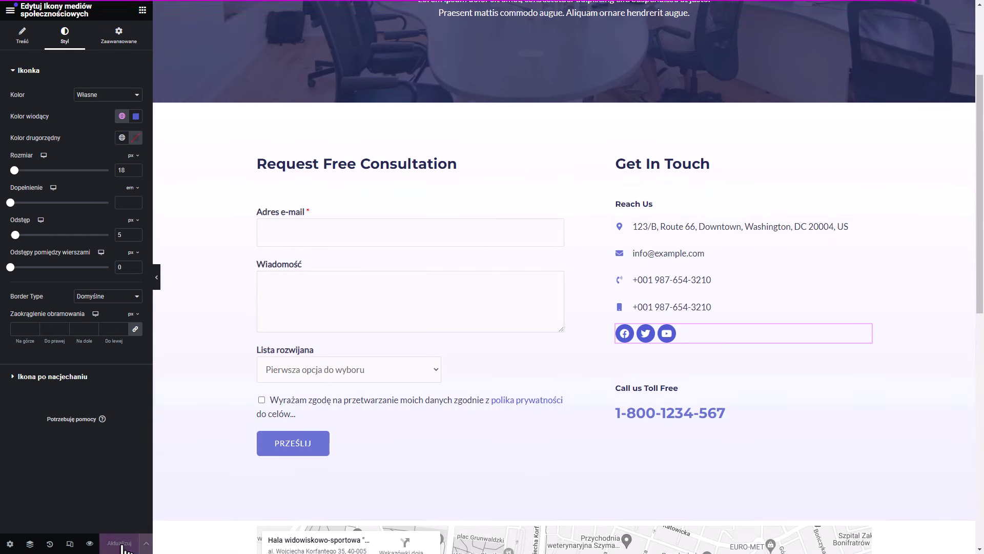
Step: Preview the edited Contact page live and scroll through its content
{"action": "left_click", "coordinate": [90, 544]}
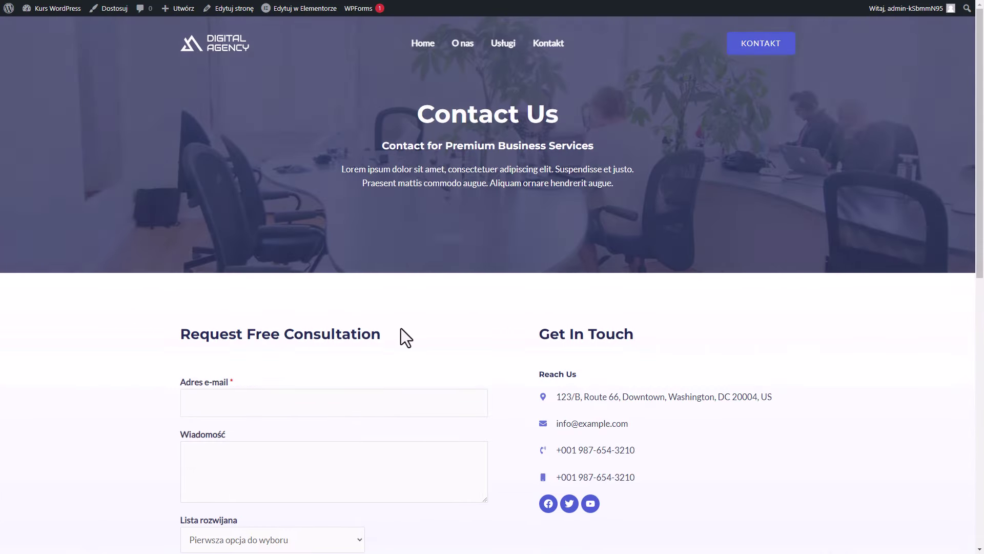
{"action": "scroll", "coordinate": [400, 331], "scroll_direction": "down", "scroll_amount": 3}
{"action": "scroll", "coordinate": [400, 328], "scroll_direction": "down", "scroll_amount": 2}
{"action": "scroll", "coordinate": [256, 193], "scroll_direction": "up", "scroll_amount": 1}
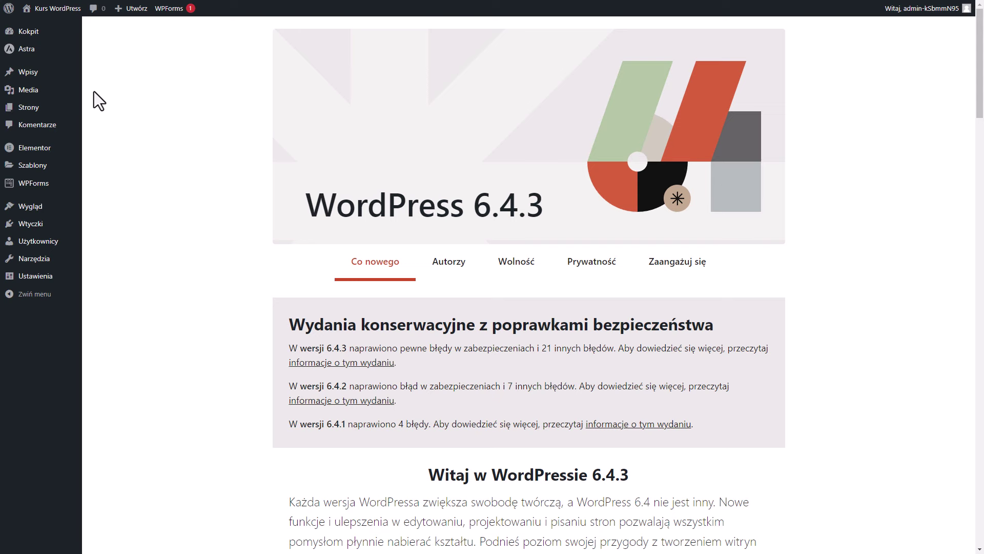
Step: Add a new page titled 'Ebook' and open it with Elementor
{"action": "left_click", "coordinate": [32, 109]}
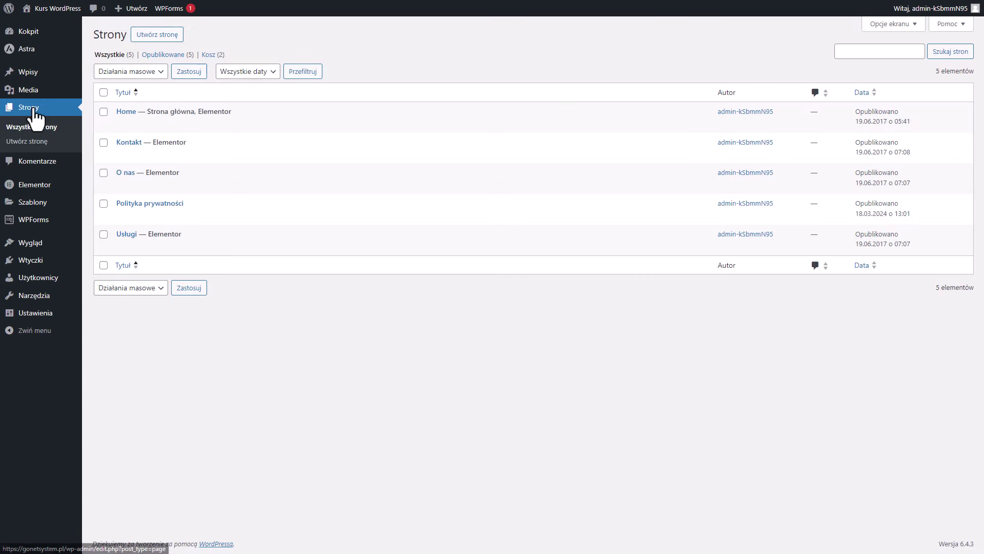
{"action": "left_click", "coordinate": [170, 50]}
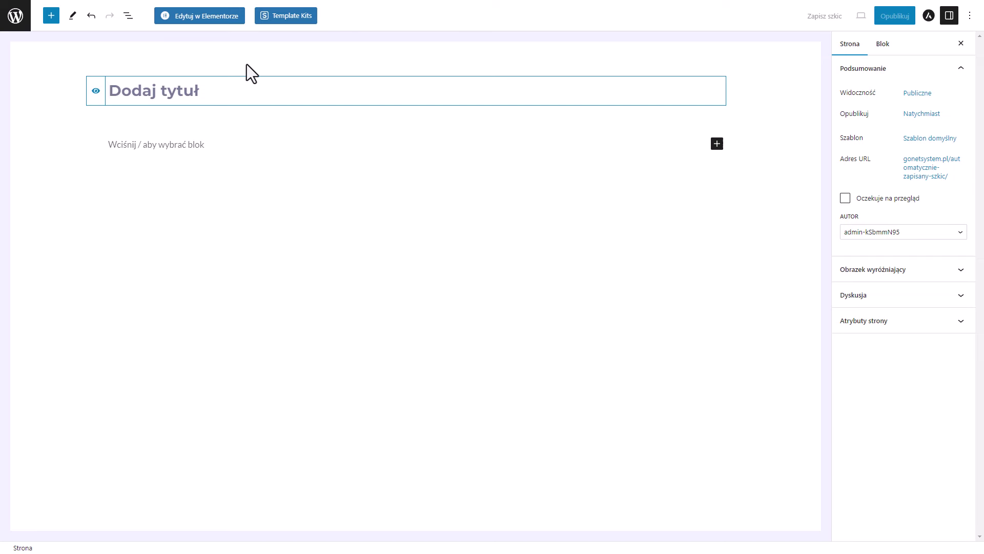
{"action": "type", "text": "Ebook"}
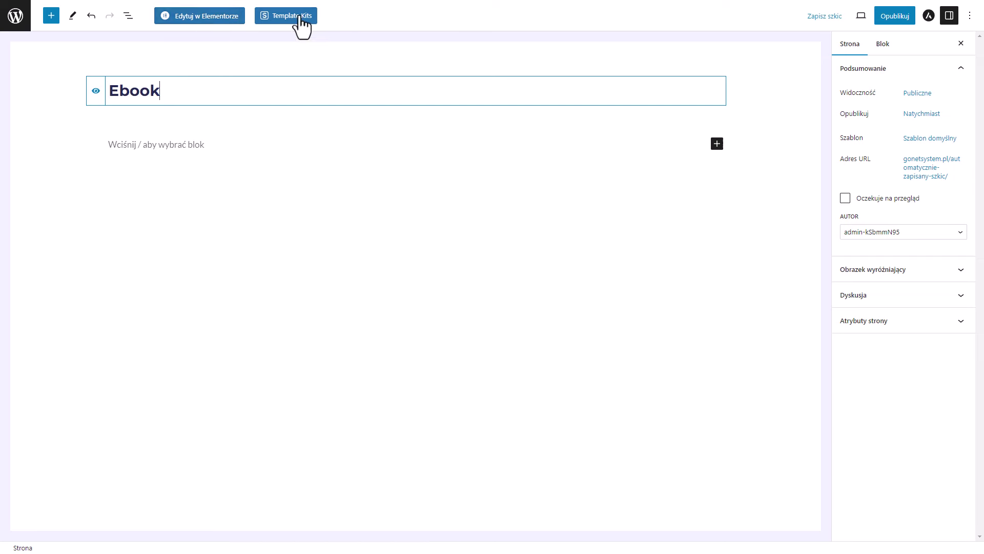
{"action": "left_click", "coordinate": [201, 21]}
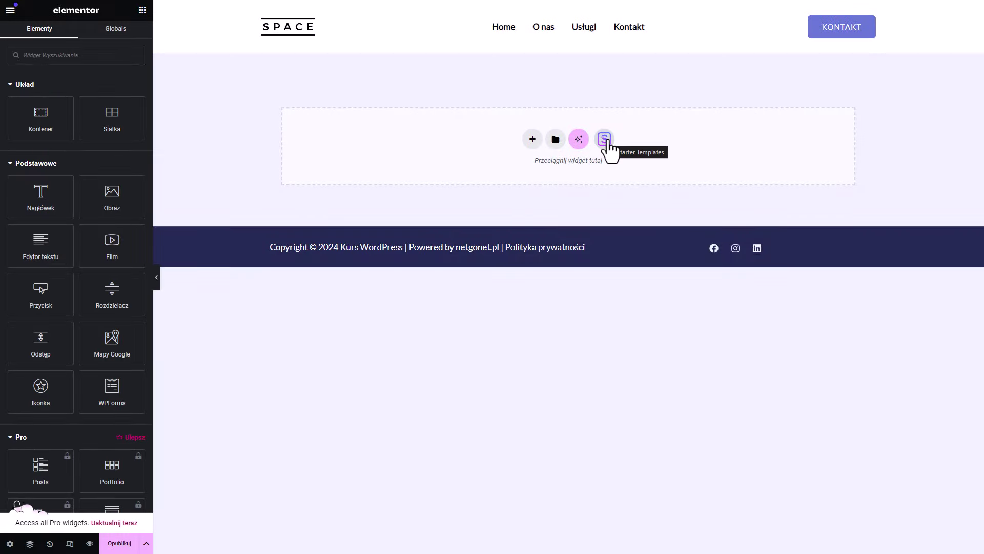
Step: Search the Starter Templates for 'book' and import the e-Book Author - Home template
{"action": "left_click", "coordinate": [608, 141]}
{"action": "left_click", "coordinate": [690, 131]}
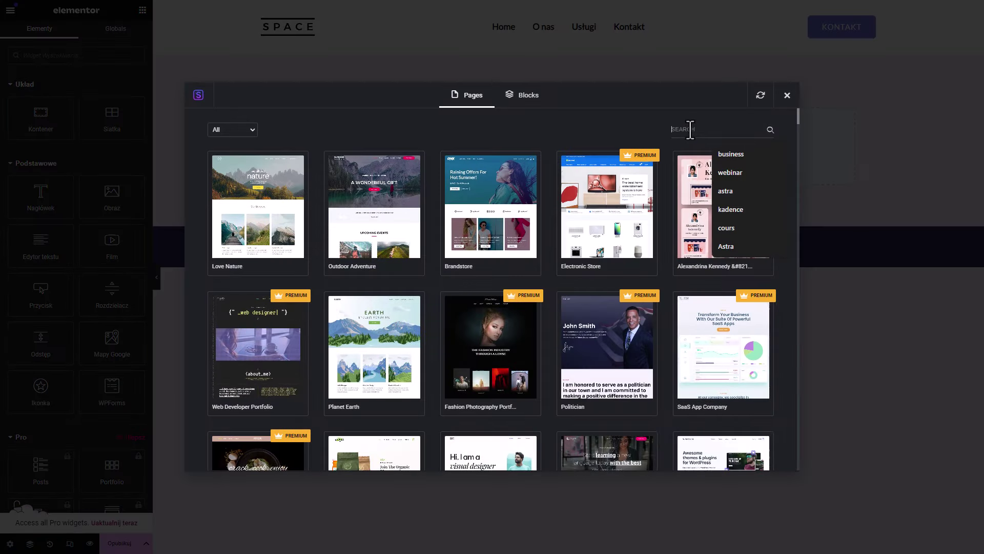
{"action": "type", "text": "ebook"}
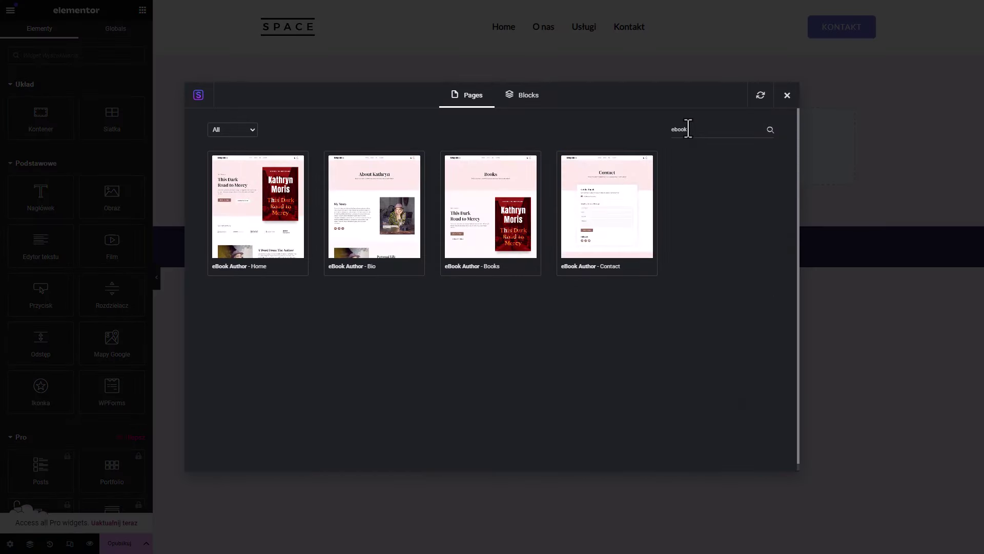
{"action": "key", "text": "BackSpace"}
{"action": "type", "text": "book"}
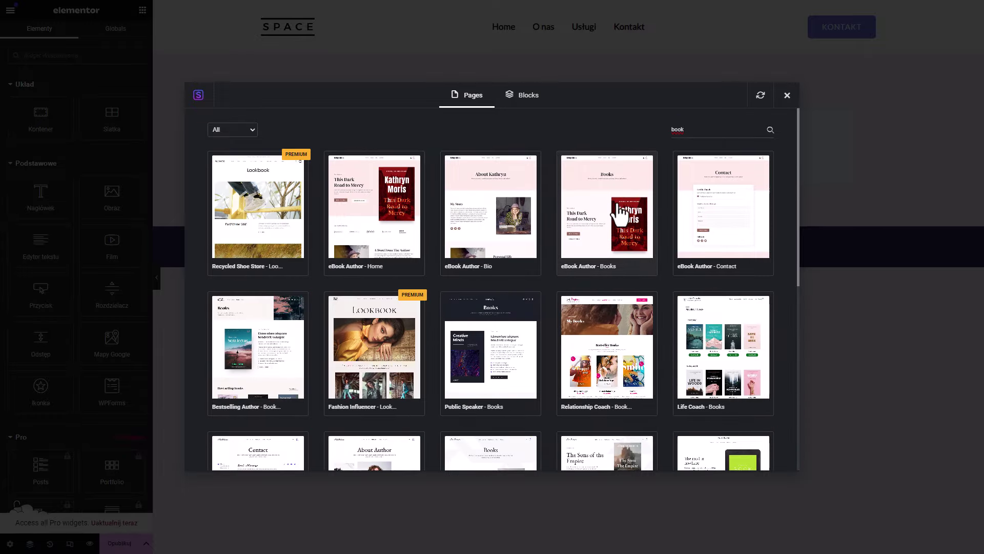
{"action": "scroll", "coordinate": [621, 215], "scroll_direction": "down", "scroll_amount": 1}
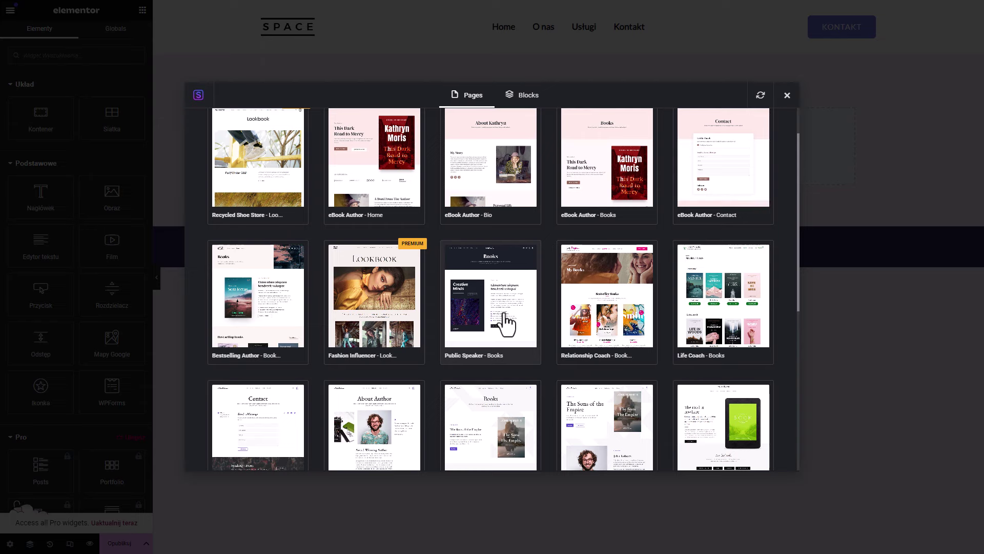
{"action": "scroll", "coordinate": [504, 314], "scroll_direction": "down", "scroll_amount": 4}
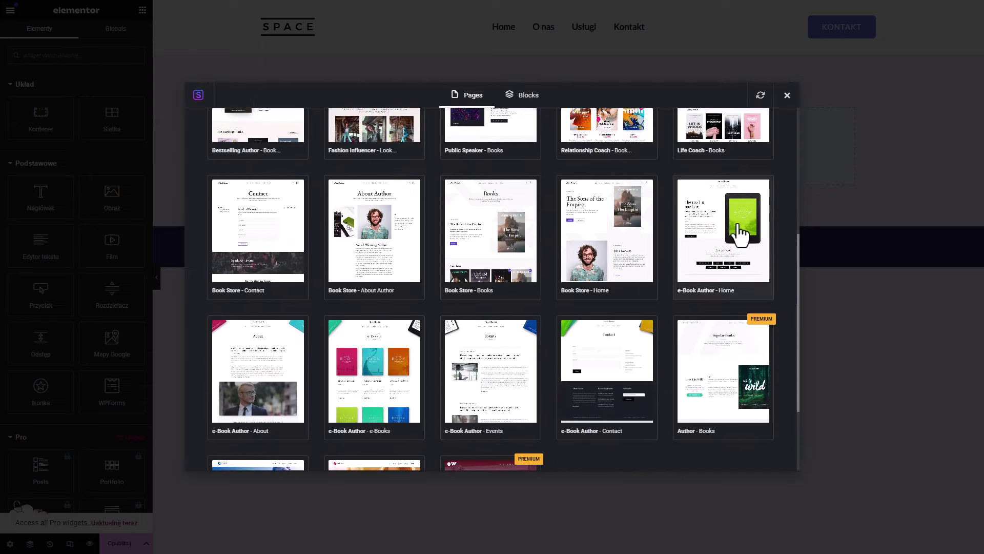
{"action": "left_click", "coordinate": [742, 237]}
{"action": "scroll", "coordinate": [475, 218], "scroll_direction": "down", "scroll_amount": 8}
{"action": "scroll", "coordinate": [479, 276], "scroll_direction": "up", "scroll_amount": 8}
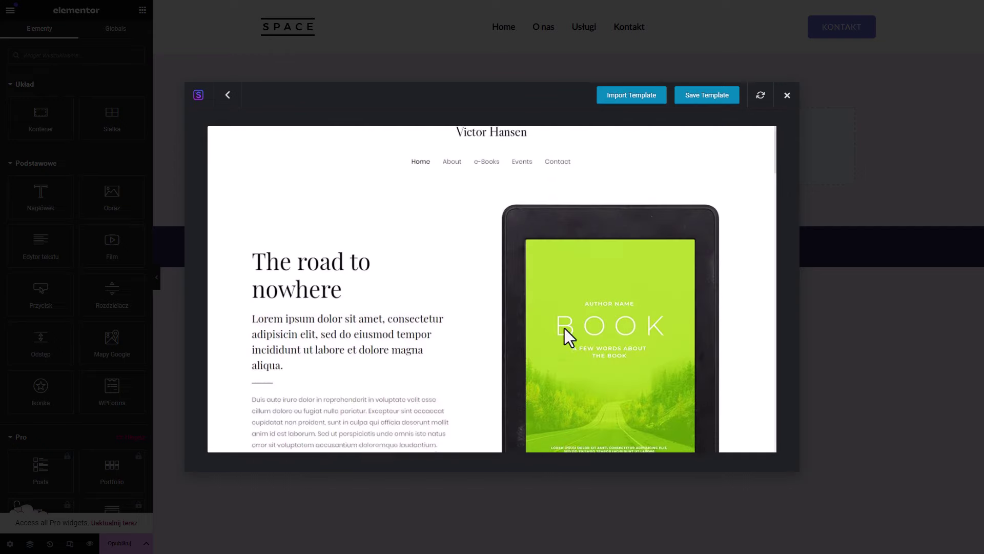
{"action": "left_click", "coordinate": [621, 96]}
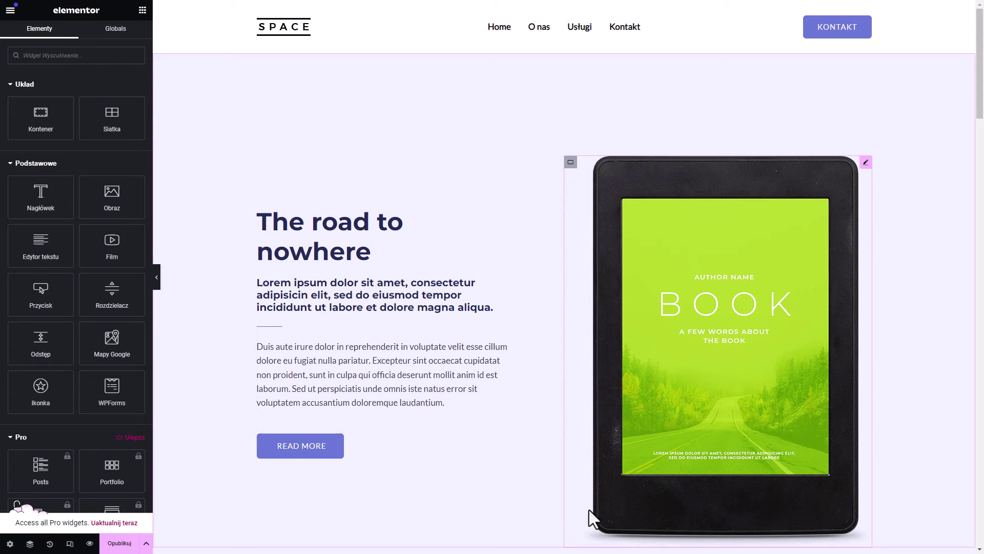
Step: Review the imported Ebook page, publish it, and view it live
{"action": "scroll", "coordinate": [690, 321], "scroll_direction": "down", "scroll_amount": 8}
{"action": "scroll", "coordinate": [395, 291], "scroll_direction": "down", "scroll_amount": 15}
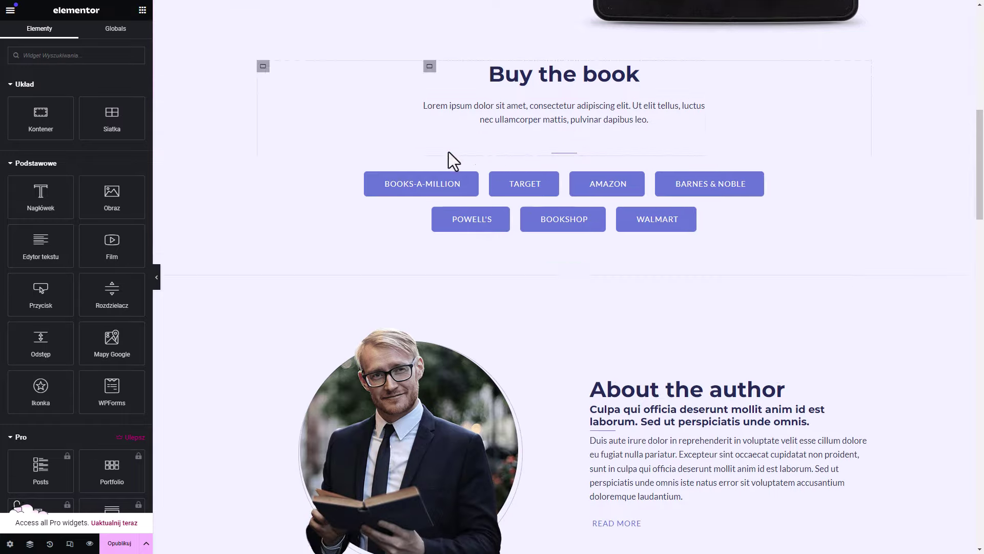
{"action": "scroll", "coordinate": [395, 291], "scroll_direction": "down", "scroll_amount": 5}
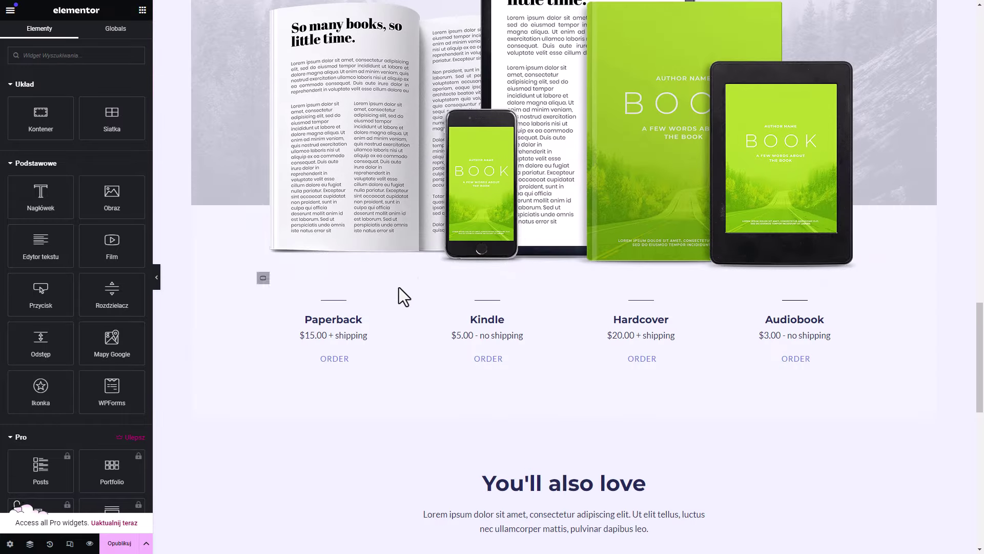
{"action": "scroll", "coordinate": [583, 303], "scroll_direction": "up", "scroll_amount": 3}
{"action": "scroll", "coordinate": [578, 282], "scroll_direction": "down", "scroll_amount": 10}
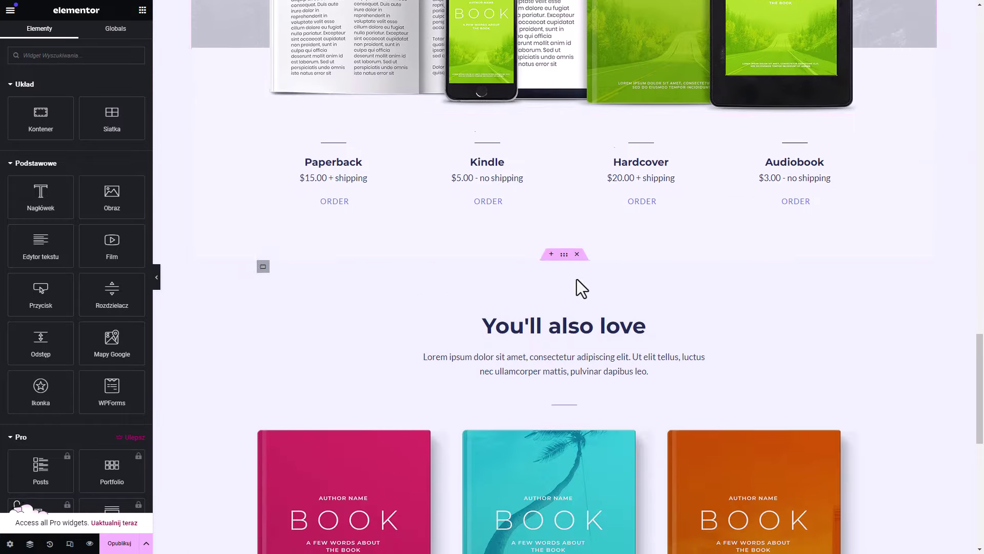
{"action": "scroll", "coordinate": [693, 309], "scroll_direction": "down", "scroll_amount": 5}
{"action": "scroll", "coordinate": [693, 314], "scroll_direction": "up", "scroll_amount": 20}
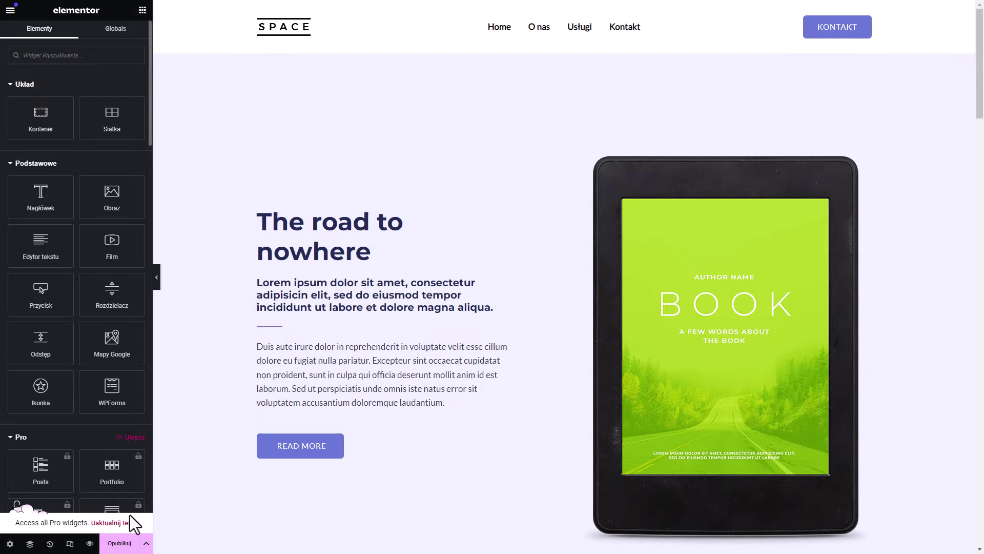
{"action": "left_click", "coordinate": [121, 544]}
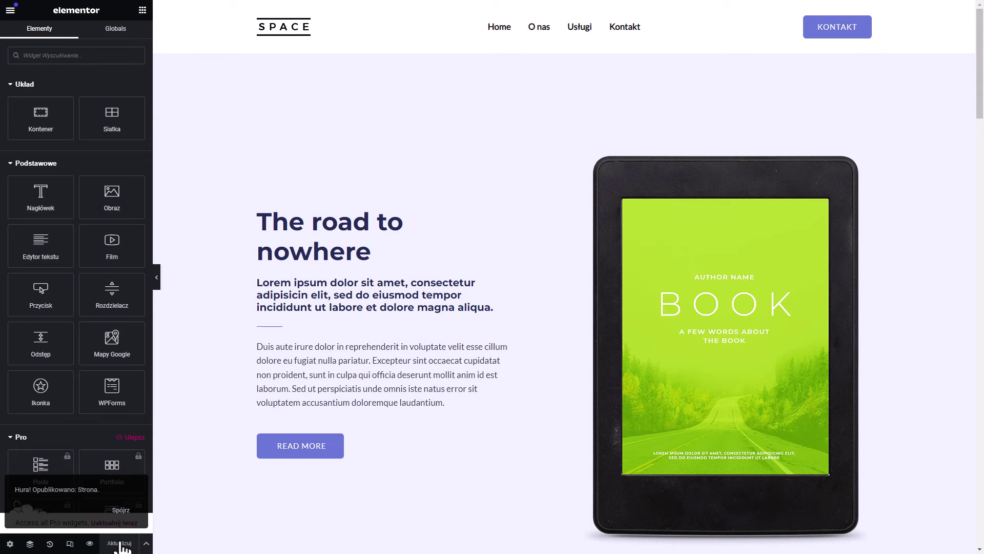
{"action": "left_click", "coordinate": [92, 544]}
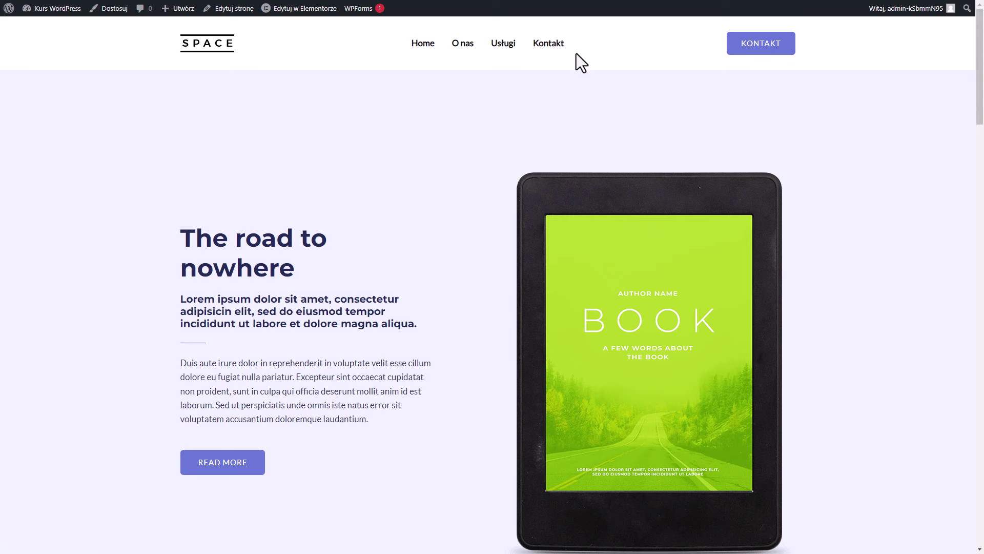
Step: Open Menu Główne in Appearance > Menus, abandoning a new menu, and list all pages
{"action": "left_click", "coordinate": [10, 11]}
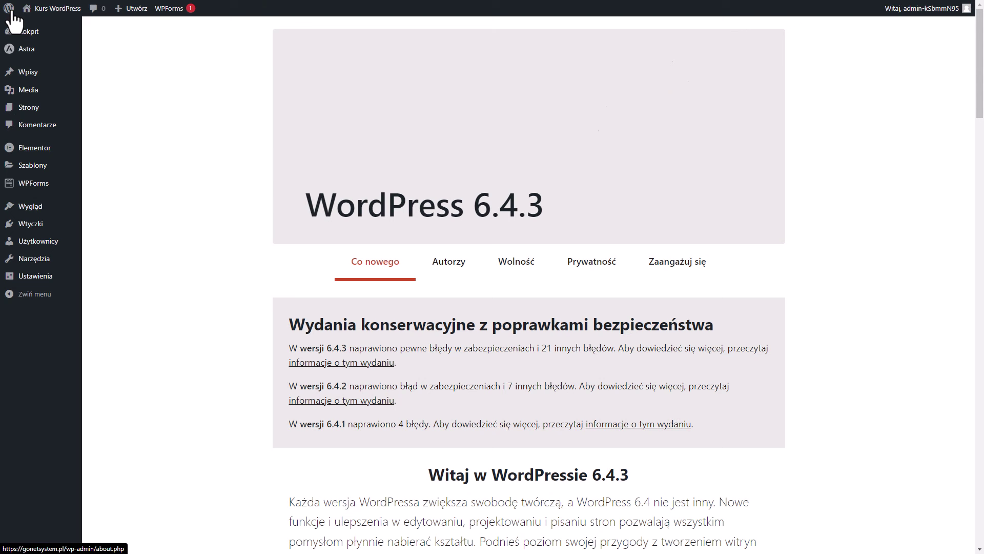
{"action": "mouse_move", "coordinate": [45, 215]}
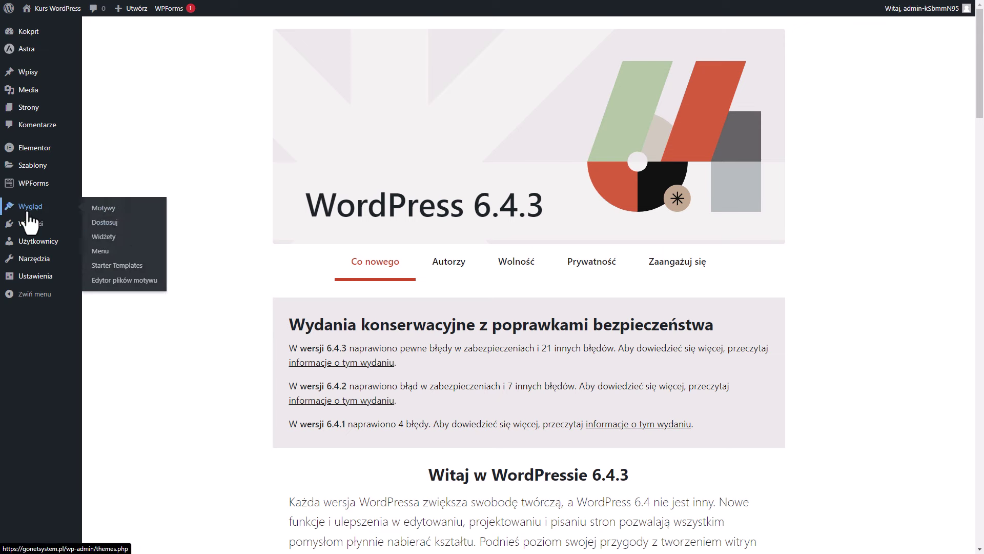
{"action": "left_click", "coordinate": [115, 258]}
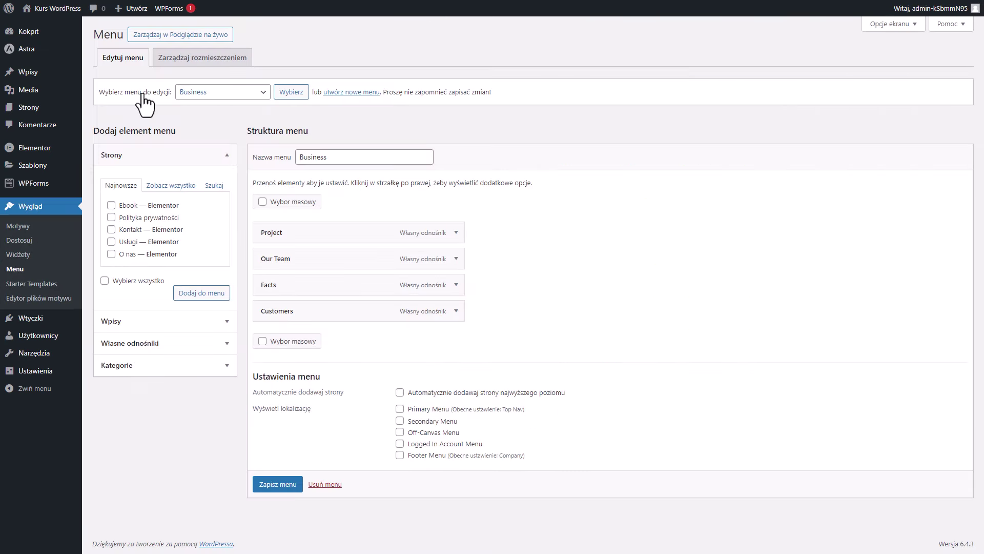
{"action": "left_click", "coordinate": [363, 94]}
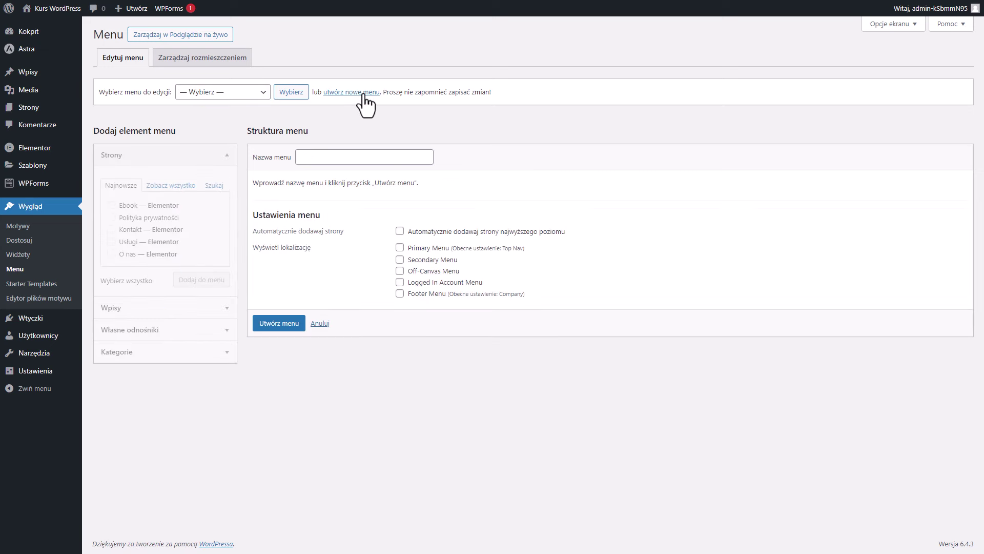
{"action": "left_click", "coordinate": [339, 158]}
{"action": "left_click", "coordinate": [319, 323]}
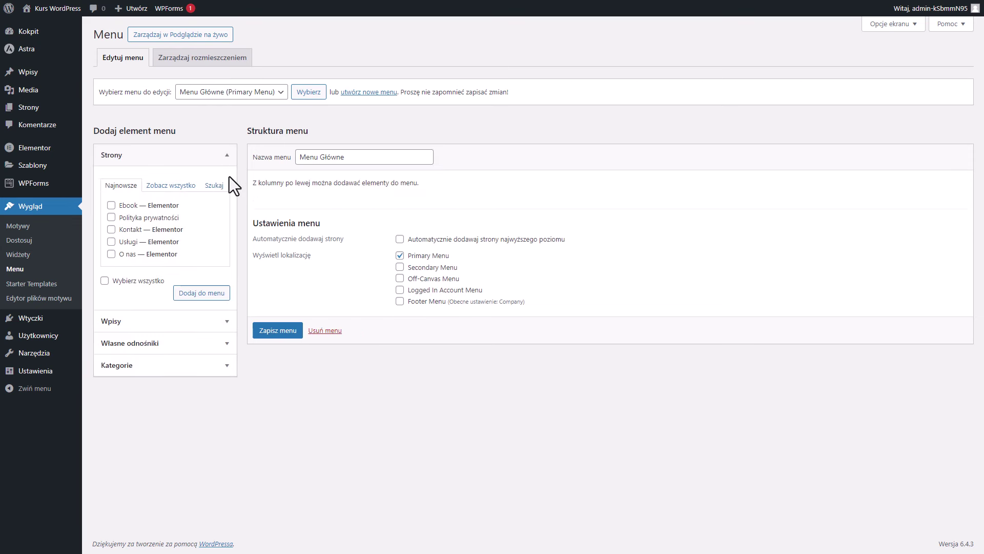
{"action": "left_click", "coordinate": [174, 189]}
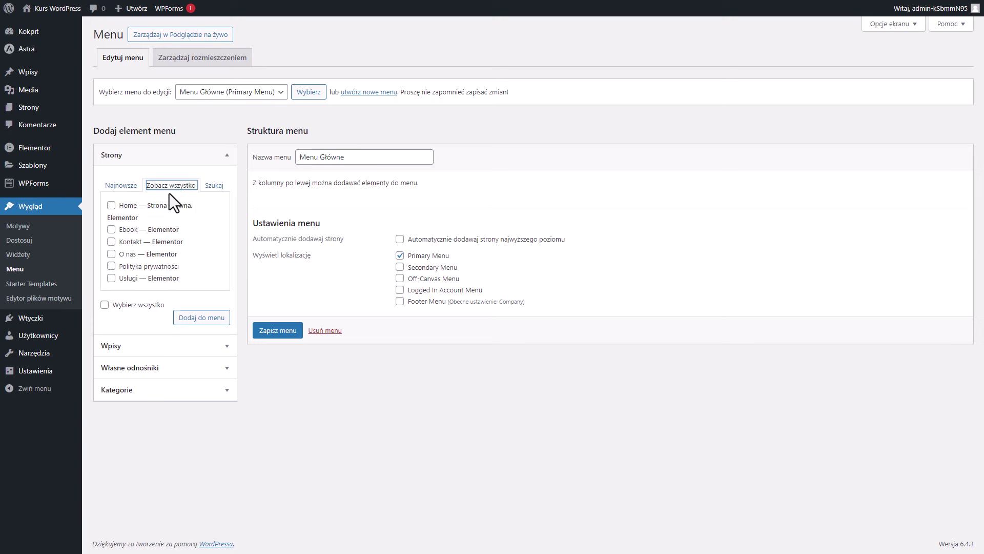
Step: Add Home, then Polityka prywatności, Usługi, Ebook and the other checked pages to Menu Główne
{"action": "left_click", "coordinate": [111, 205]}
{"action": "left_click", "coordinate": [197, 318]}
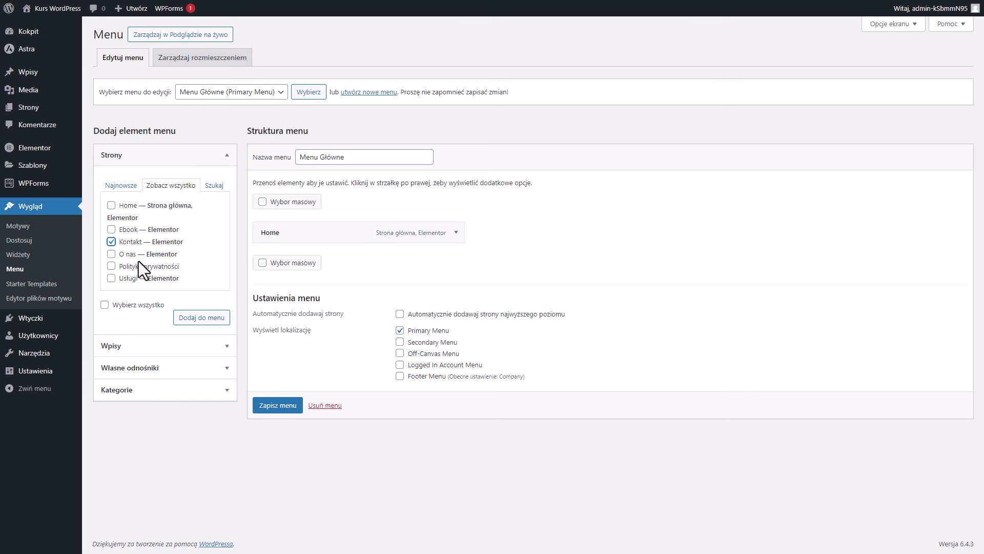
{"action": "left_click", "coordinate": [112, 266]}
{"action": "left_click", "coordinate": [112, 278]}
{"action": "left_click", "coordinate": [112, 229]}
{"action": "left_click", "coordinate": [185, 317]}
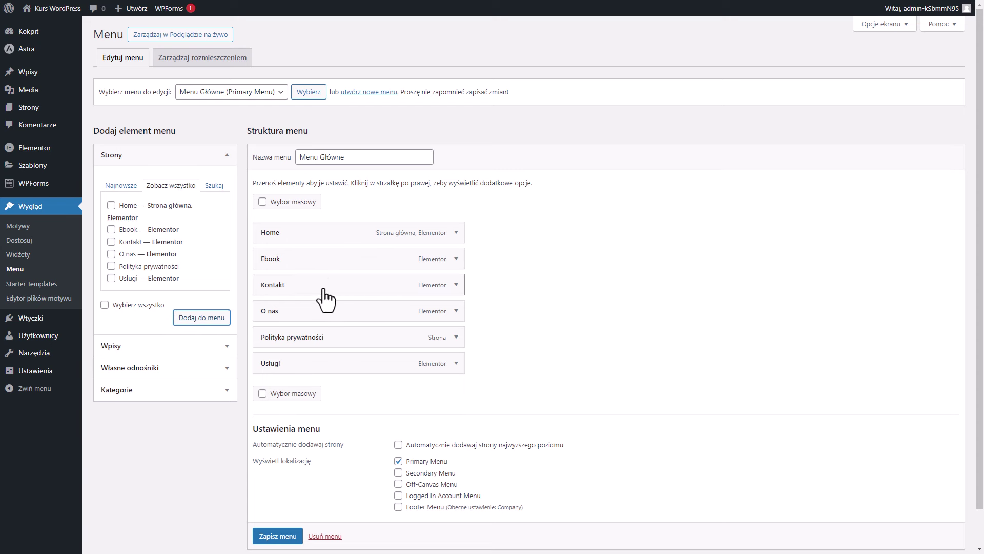
Step: Reorder the menu: Usługi after Home, O nas after Usługi, Kontakt toward the end
{"action": "left_click_drag", "start_coordinate": [321, 288], "coordinate": [322, 263]}
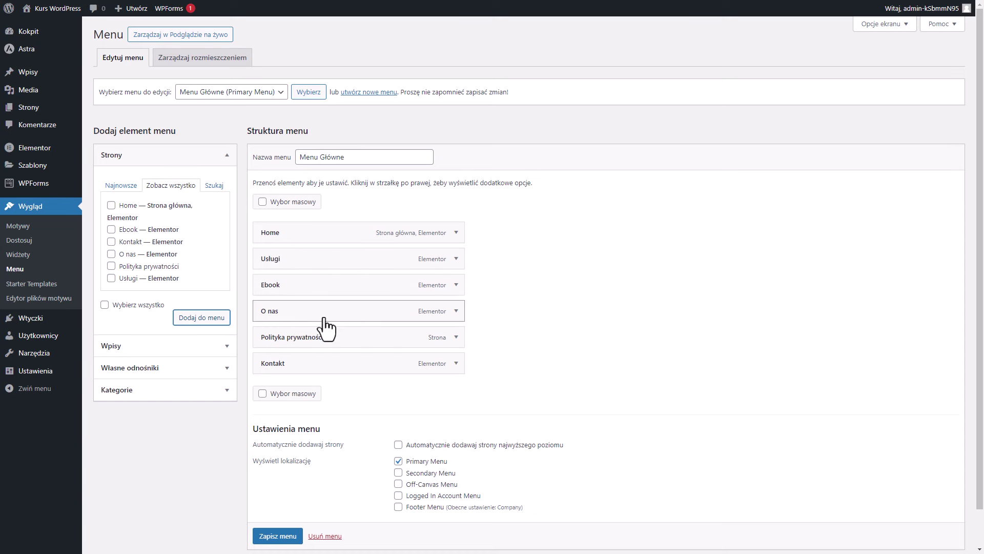
{"action": "left_click_drag", "start_coordinate": [325, 316], "coordinate": [316, 288]}
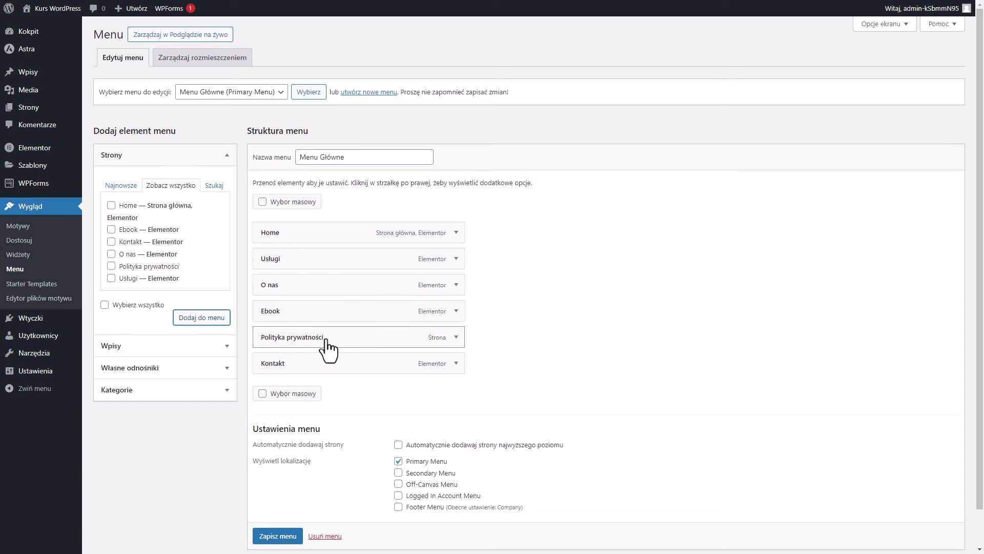
{"action": "mouse_move", "coordinate": [328, 341]}
{"action": "left_mouse_down"}
{"action": "mouse_move", "coordinate": [323, 370]}
{"action": "mouse_move", "coordinate": [328, 339]}
{"action": "mouse_move", "coordinate": [340, 372]}
{"action": "mouse_move", "coordinate": [386, 318]}
{"action": "mouse_move", "coordinate": [402, 376]}
{"action": "mouse_move", "coordinate": [315, 327]}
{"action": "left_mouse_up"}
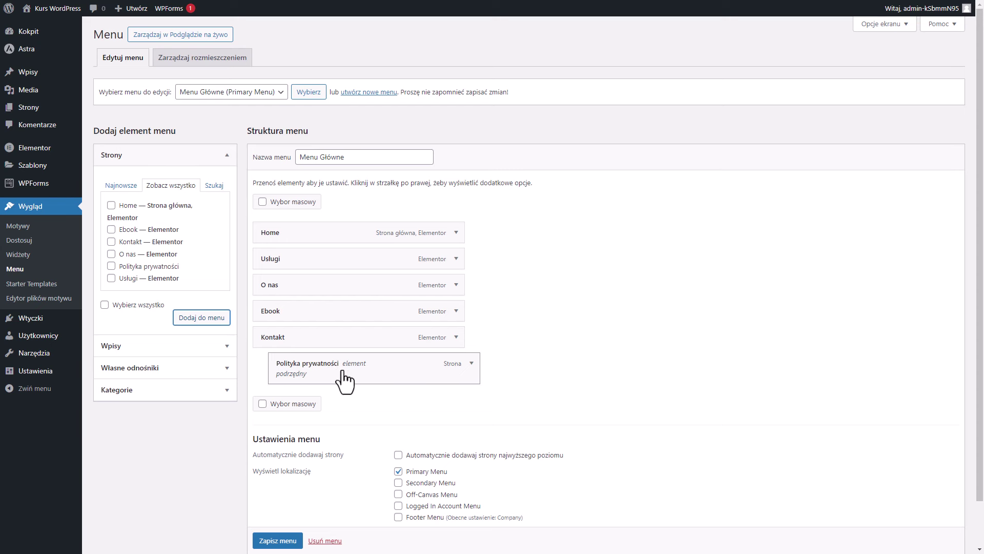
Step: Add a custom link with the pasted course URL, labelled 'Kurs WordPress', to the menu
{"action": "left_click", "coordinate": [213, 368]}
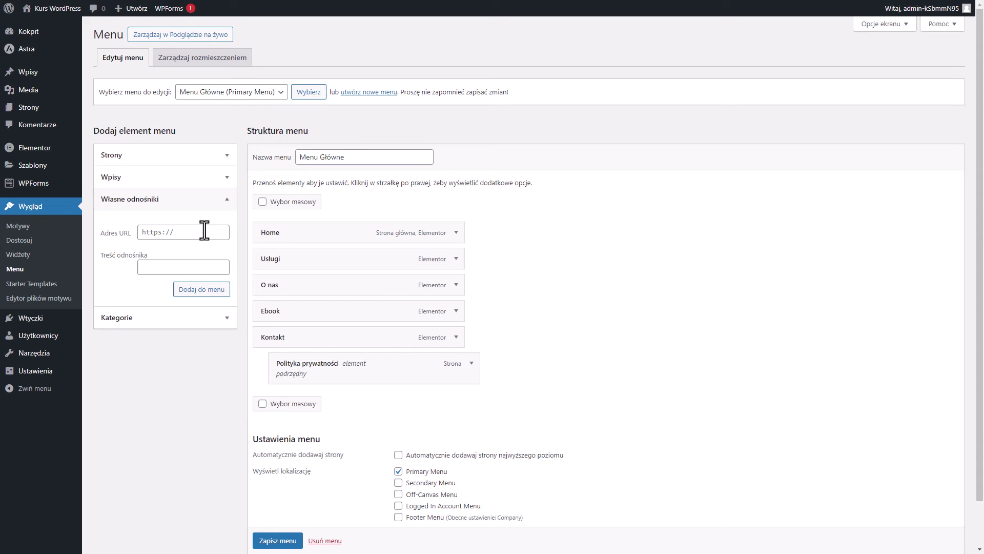
{"action": "left_click", "coordinate": [207, 227]}
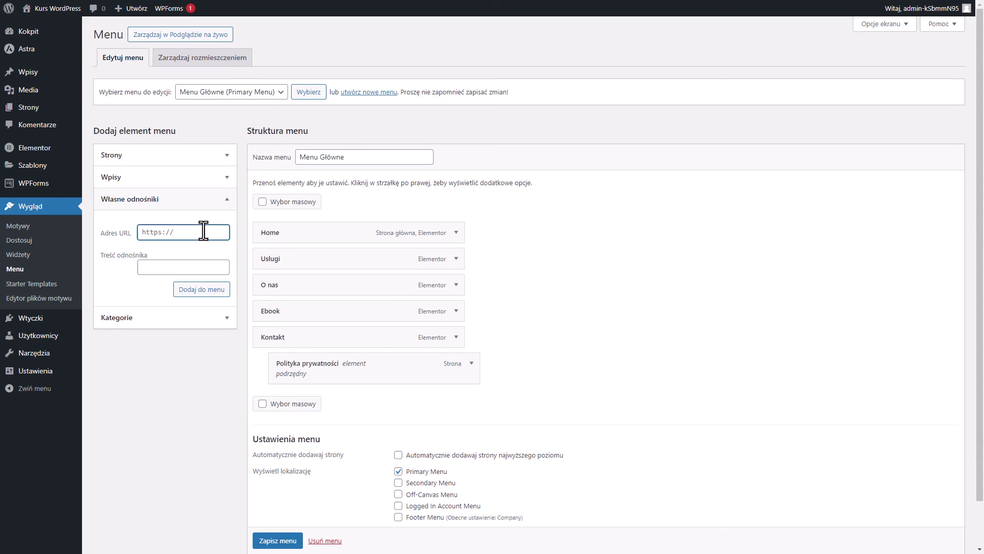
{"action": "key", "text": "ctrl+v"}
{"action": "left_click", "coordinate": [168, 266]}
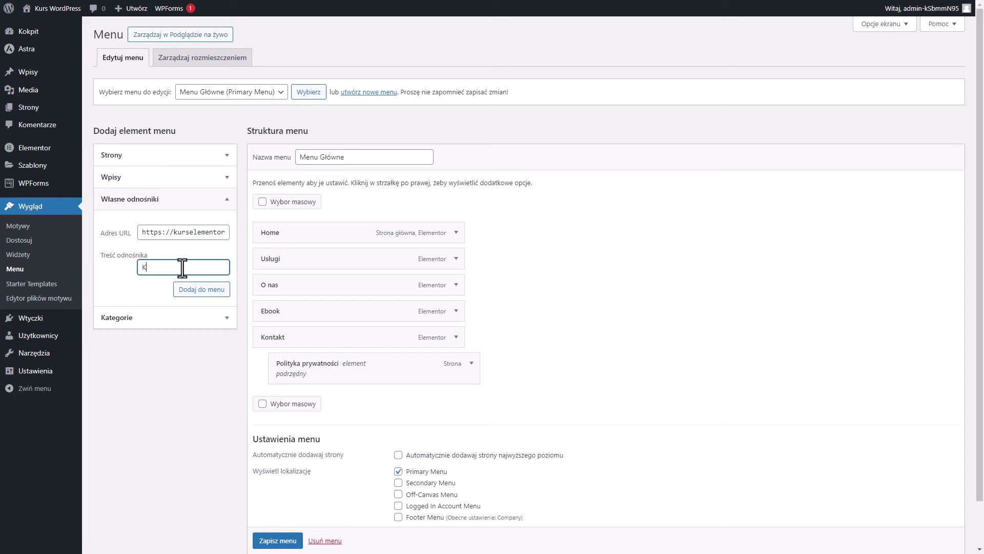
{"action": "type", "text": "Kurs WordPress"}
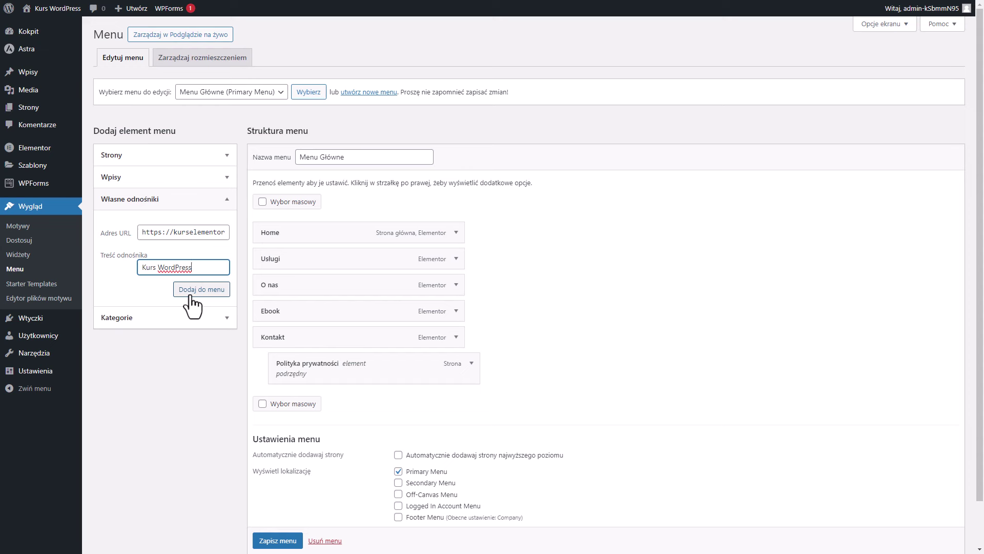
{"action": "left_click", "coordinate": [191, 295]}
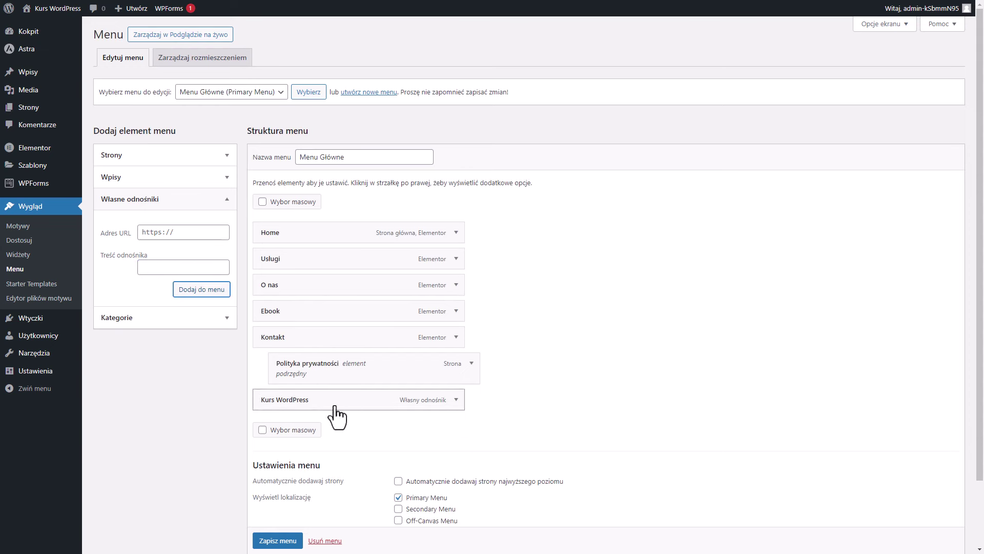
Step: Move Kurs WordPress between Ebook and Kontakt and save the menu
{"action": "left_click_drag", "start_coordinate": [335, 407], "coordinate": [340, 341]}
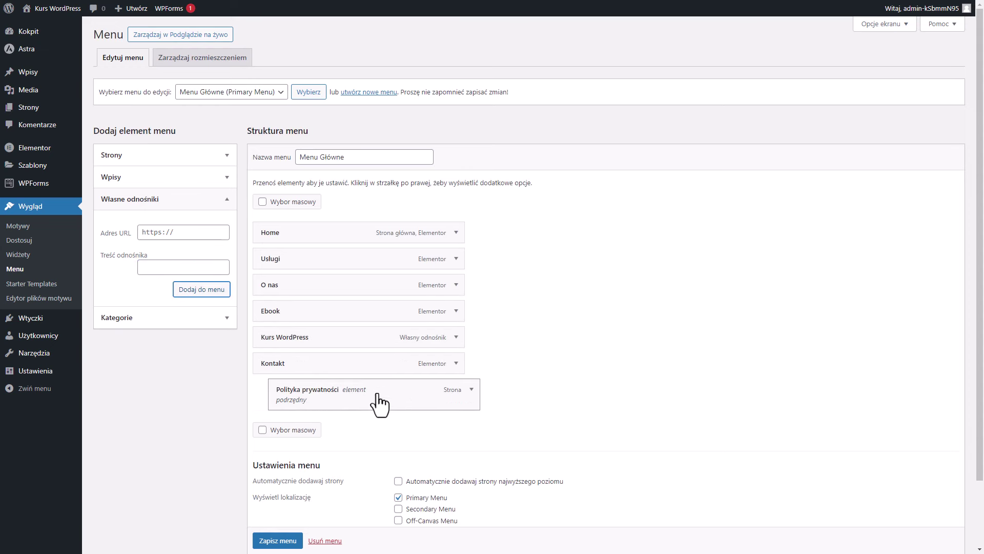
{"action": "scroll", "coordinate": [401, 322], "scroll_direction": "down", "scroll_amount": 2}
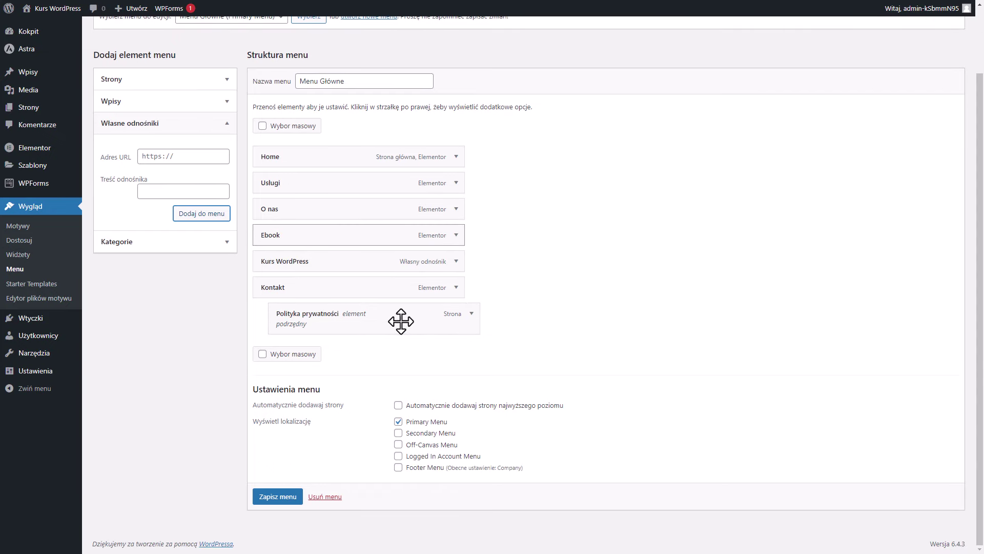
{"action": "left_click", "coordinate": [291, 497]}
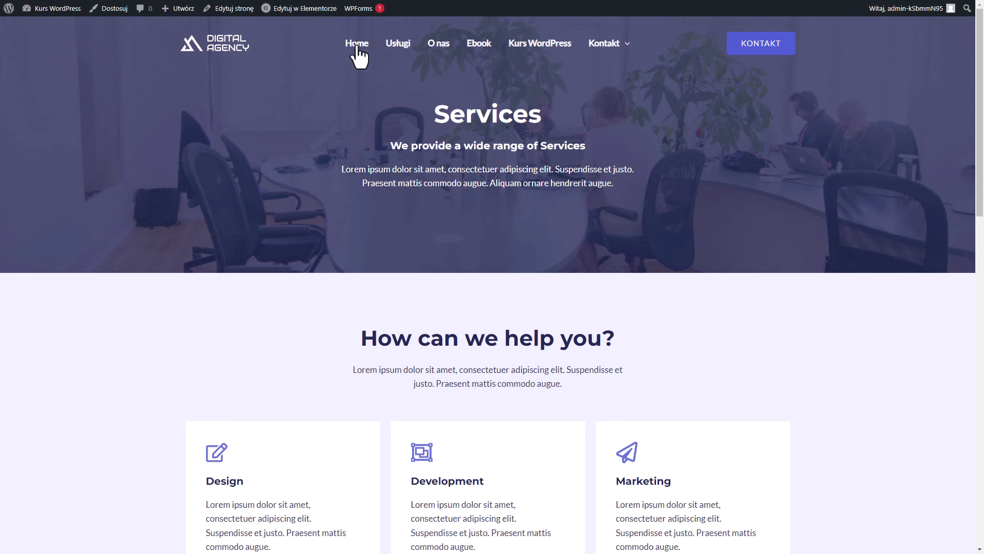
Step: Visit the Ebook and Kurs WordPress pages from the live site menu, then check Kontakt's dropdown
{"action": "left_click", "coordinate": [478, 44]}
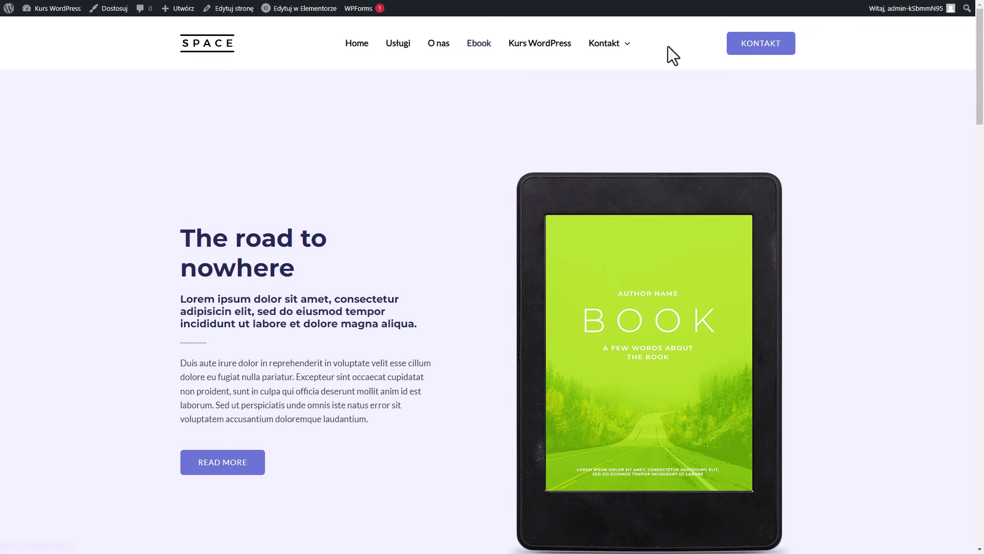
{"action": "left_click", "coordinate": [533, 44]}
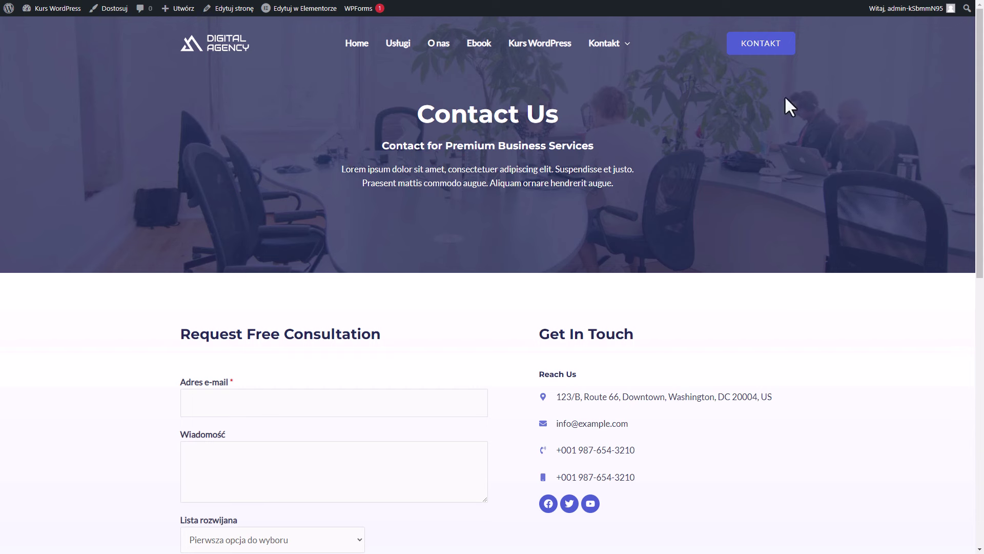
{"action": "mouse_move", "coordinate": [635, 54]}
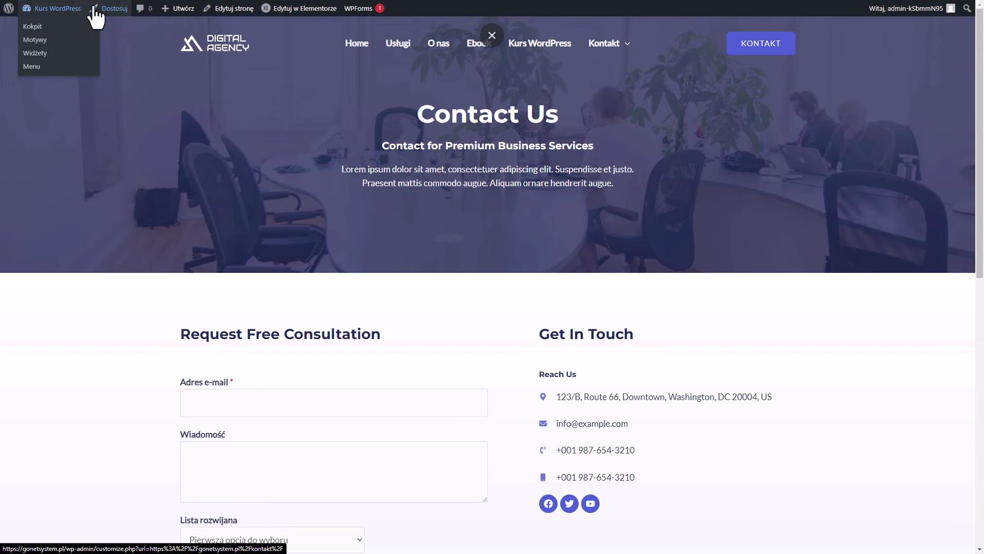
Step: Set the transparent header's submenu text/link colour to dark
{"action": "left_click", "coordinate": [110, 15]}
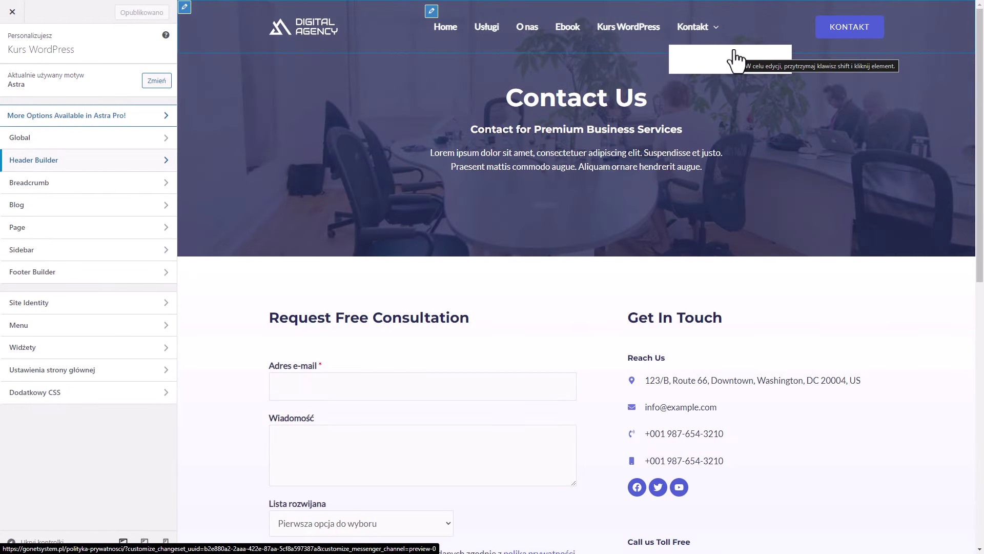
{"action": "left_click", "coordinate": [154, 164]}
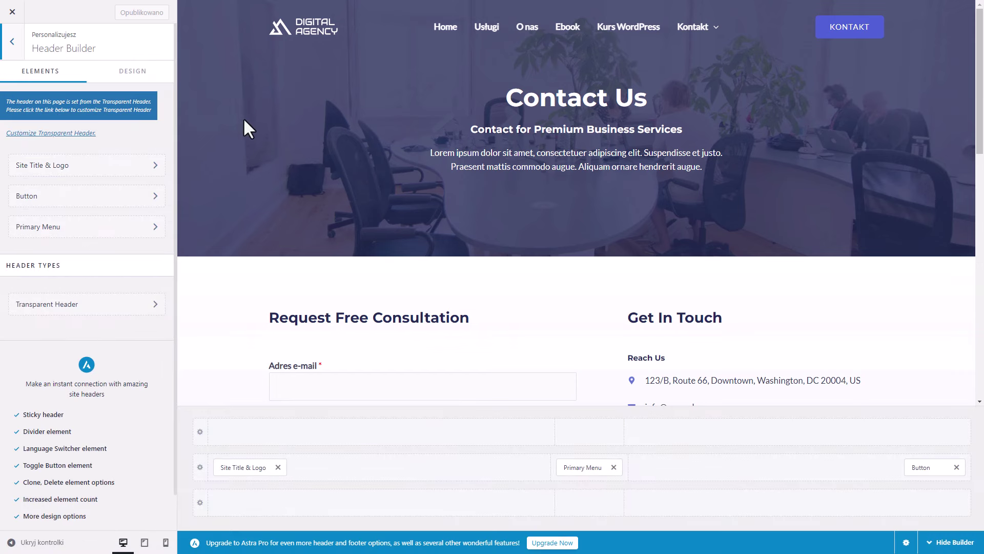
{"action": "left_click", "coordinate": [81, 136]}
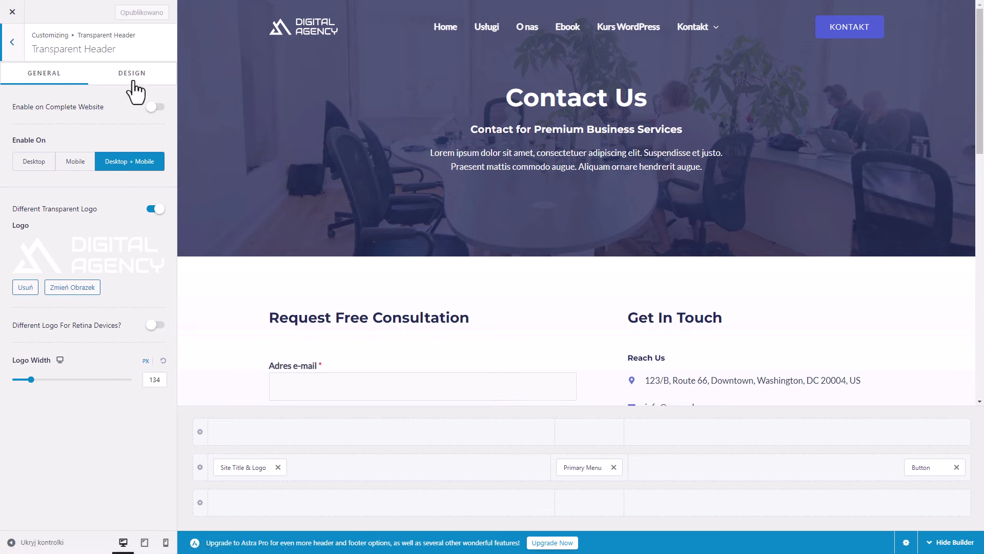
{"action": "left_click", "coordinate": [136, 89]}
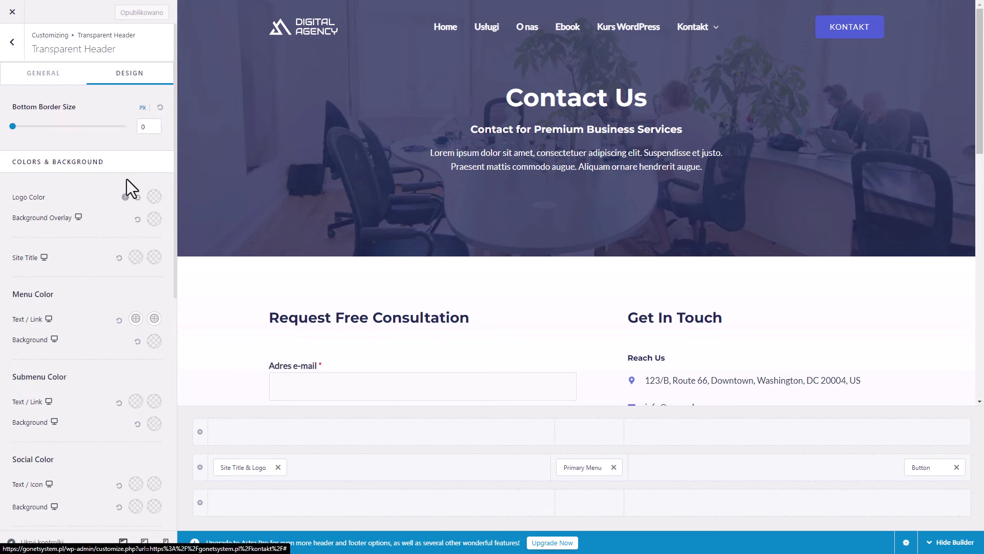
{"action": "scroll", "coordinate": [125, 181], "scroll_direction": "down", "scroll_amount": 5}
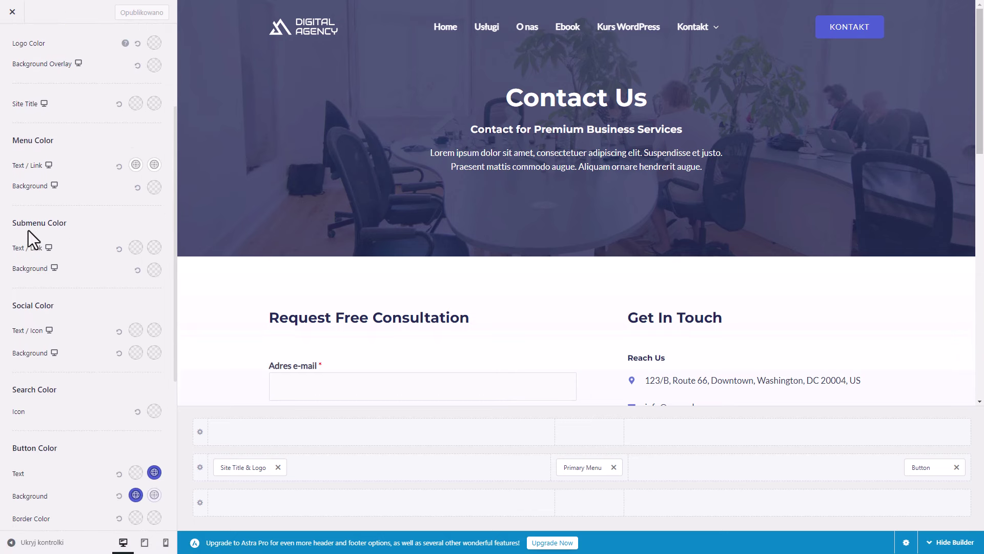
{"action": "left_click", "coordinate": [136, 247]}
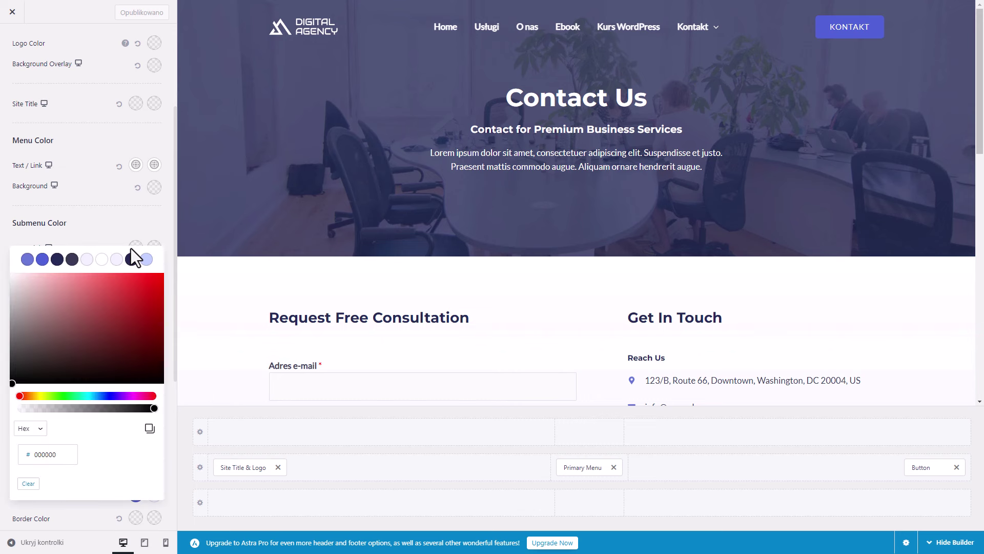
{"action": "left_click", "coordinate": [44, 260]}
{"action": "left_click", "coordinate": [135, 248]}
Step: Set the submenu background to white FFFFFF after trying EFF2FF and 4D61D6
{"action": "mouse_move", "coordinate": [693, 30]}
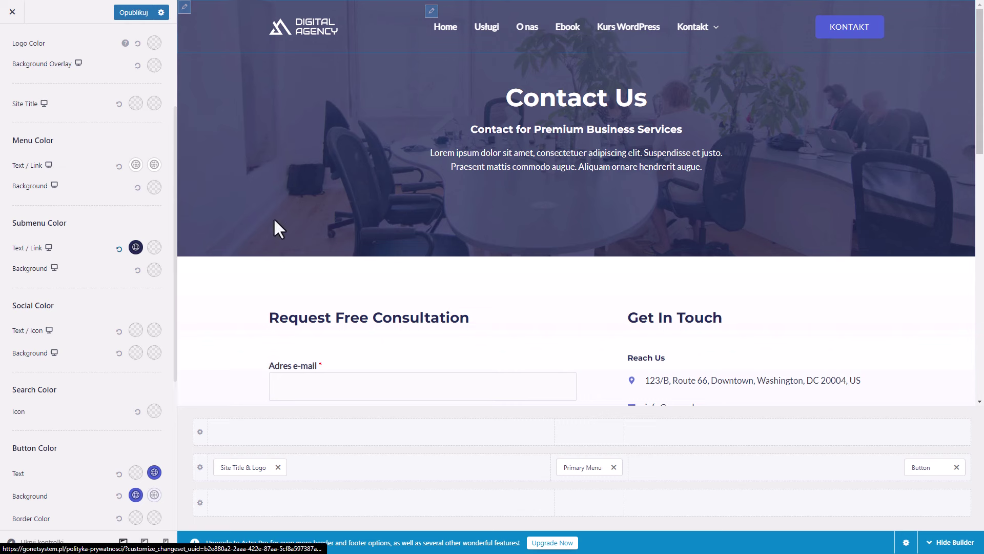
{"action": "left_click", "coordinate": [155, 269]}
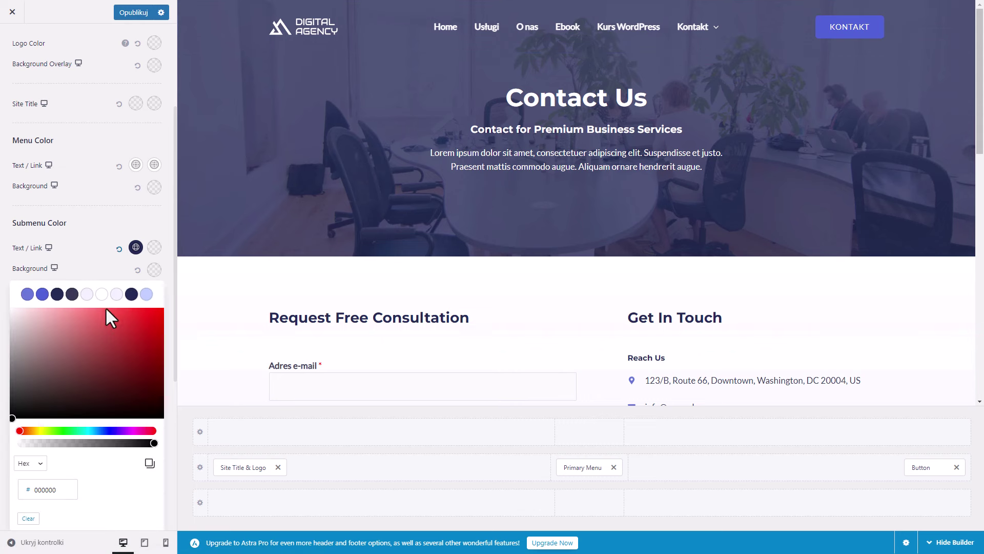
{"action": "left_click", "coordinate": [116, 294]}
{"action": "mouse_move", "coordinate": [693, 28]}
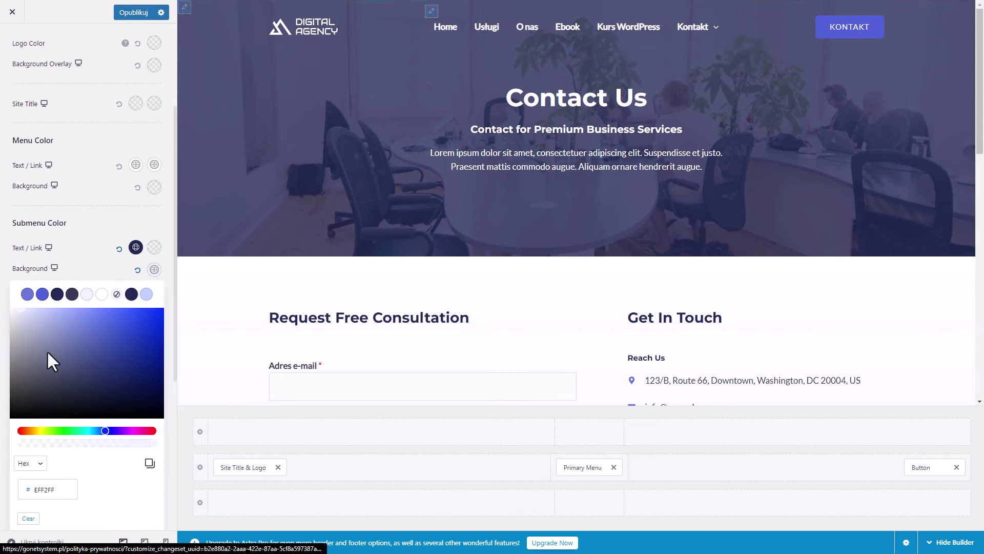
{"action": "left_click", "coordinate": [42, 294]}
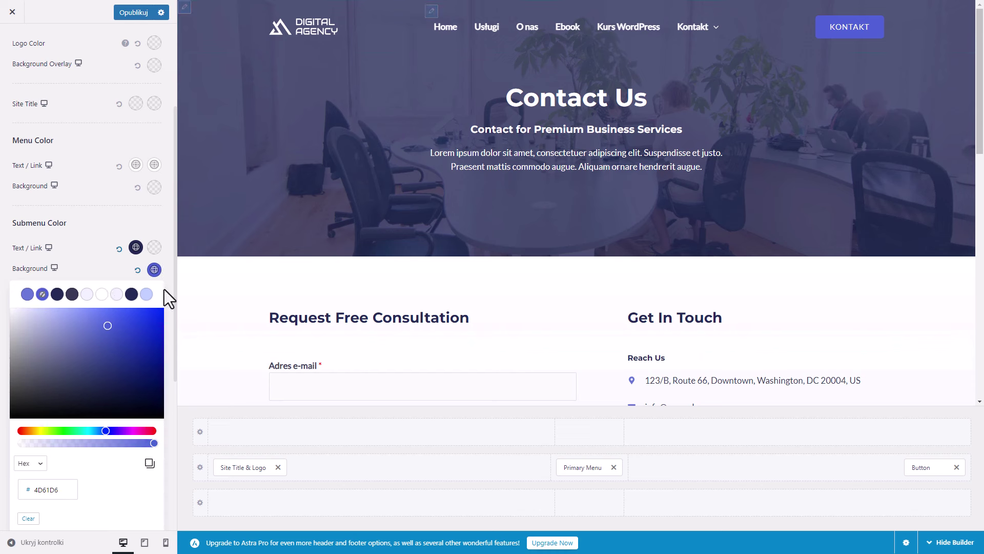
{"action": "left_click", "coordinate": [102, 295]}
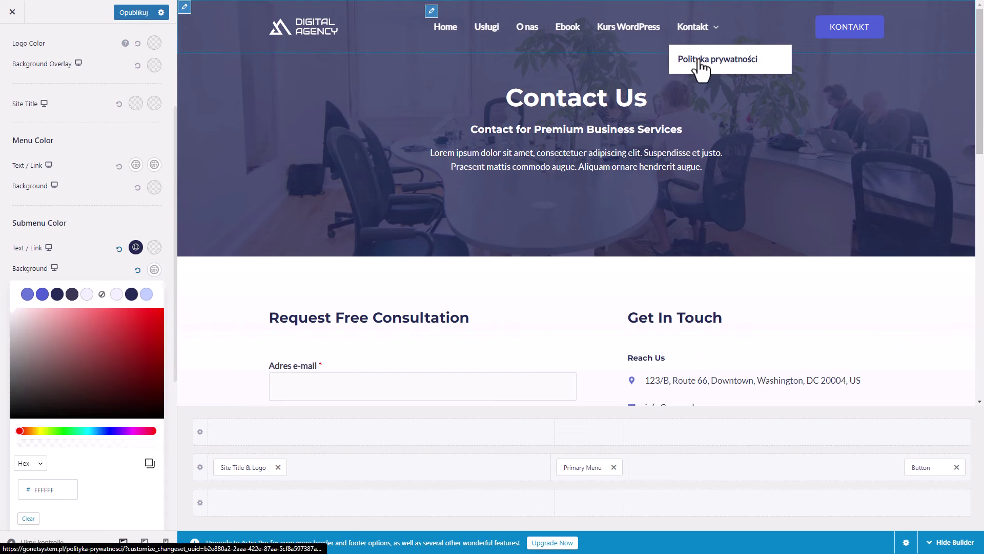
{"action": "key", "text": "Escape"}
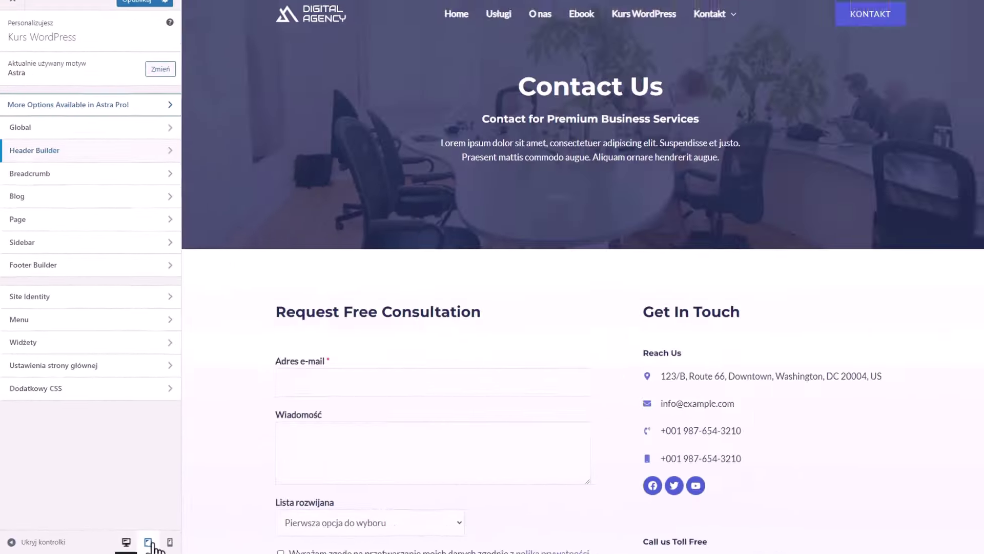
Step: Test the hamburger menu at tablet and phone widths, then move Site Title & Logo to the top row centre
{"action": "left_click", "coordinate": [311, 528]}
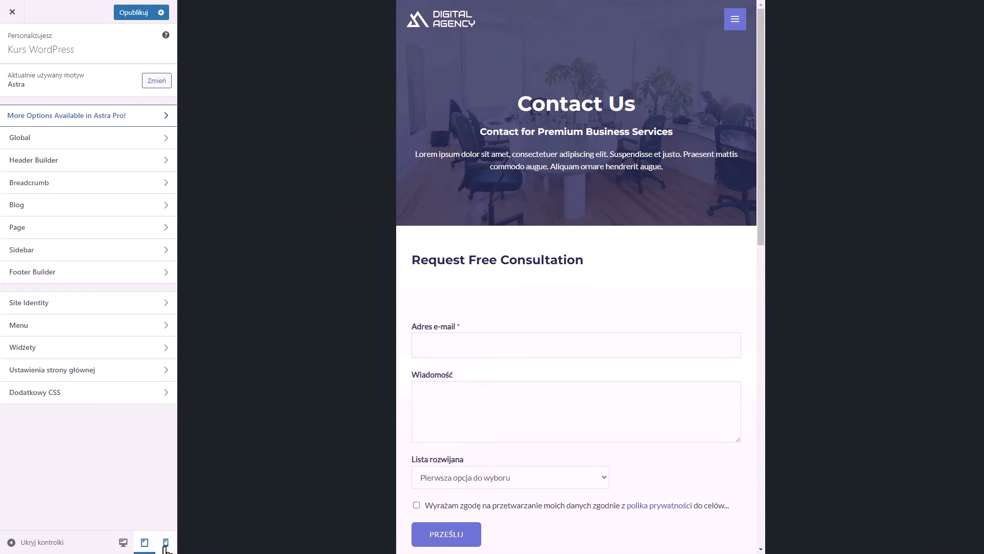
{"action": "left_click", "coordinate": [165, 543]}
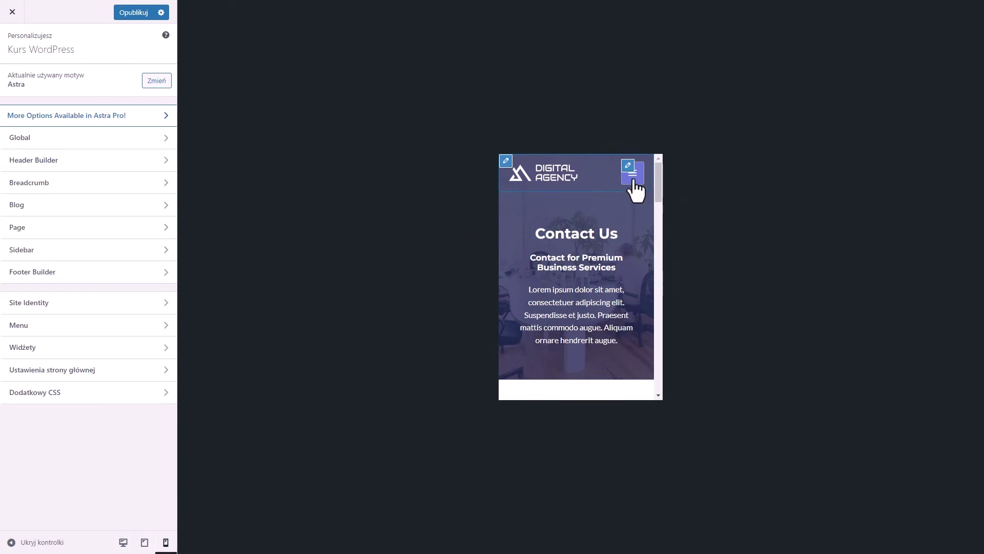
{"action": "left_click", "coordinate": [636, 190]}
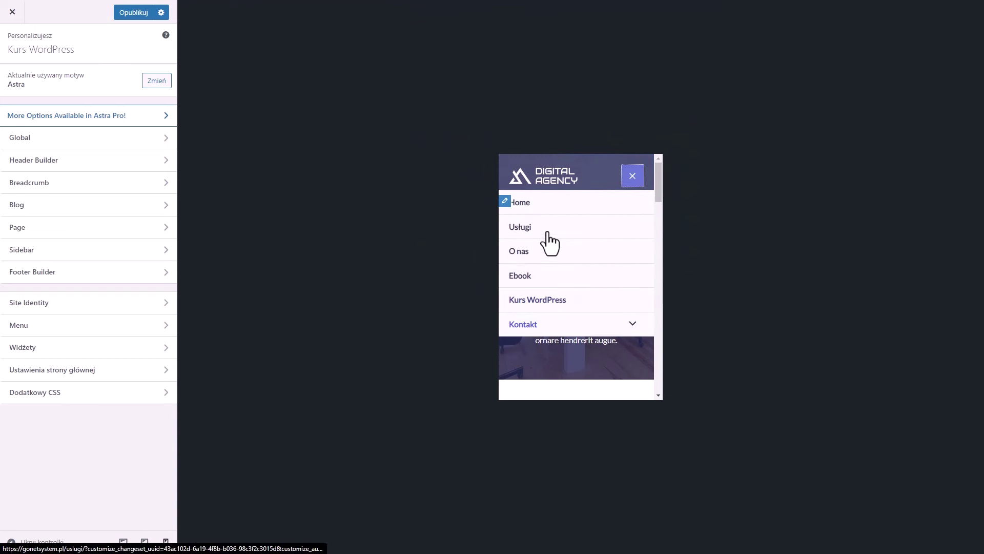
{"action": "left_click", "coordinate": [634, 326]}
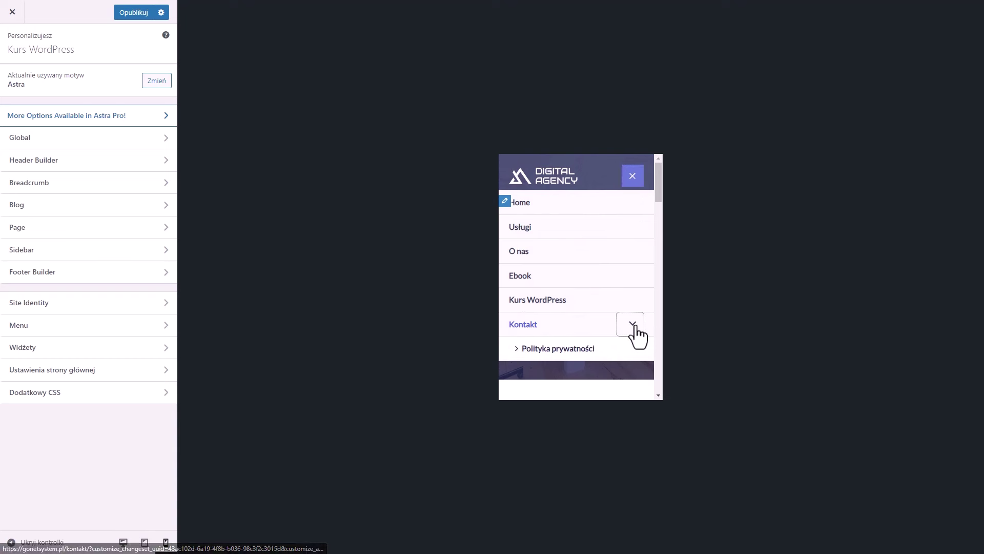
{"action": "left_click", "coordinate": [634, 326]}
{"action": "left_click", "coordinate": [634, 177]}
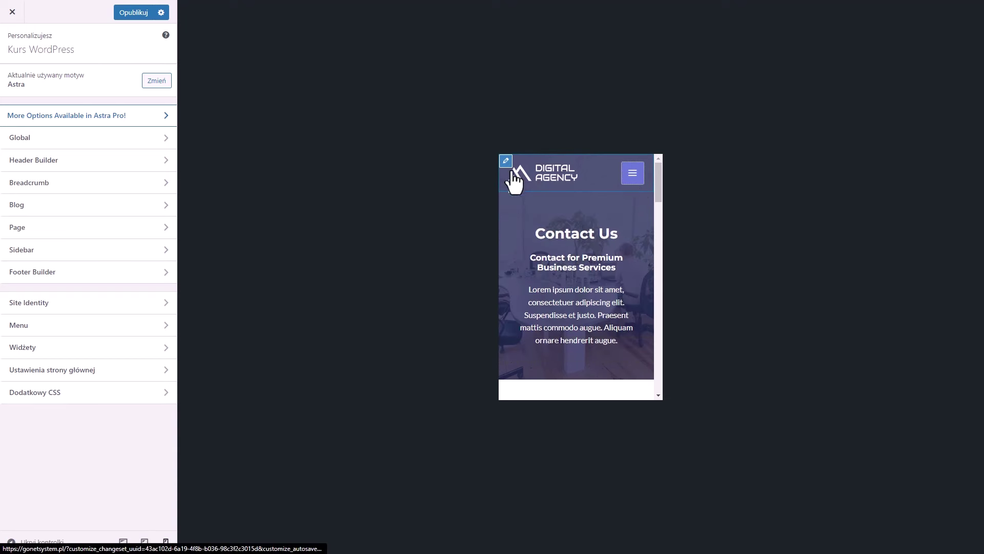
{"action": "left_click", "coordinate": [145, 542]}
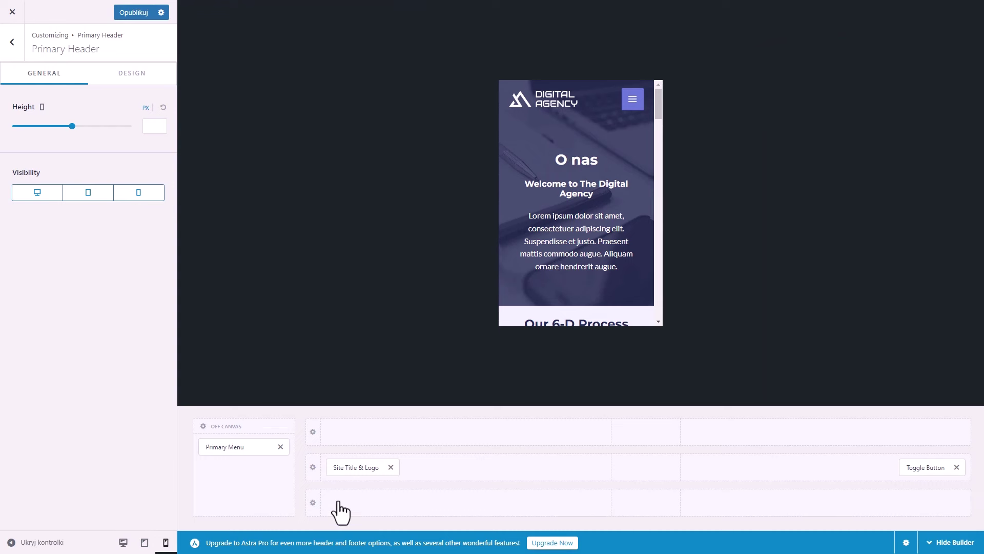
{"action": "left_click_drag", "start_coordinate": [341, 465], "coordinate": [630, 440]}
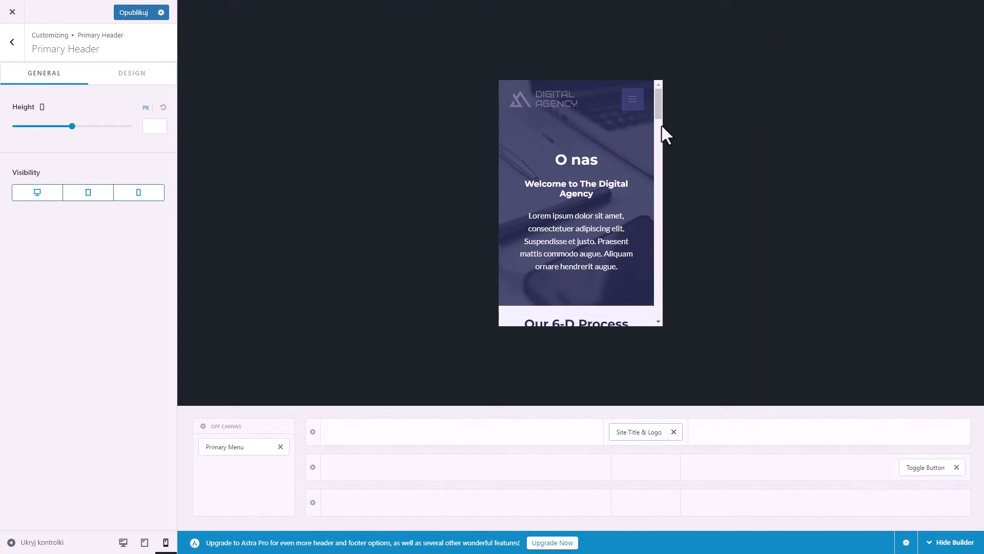
Step: Place Site Title & Logo at left and the Toggle Button at right of the mobile middle row
{"action": "left_click_drag", "start_coordinate": [925, 467], "coordinate": [660, 469]}
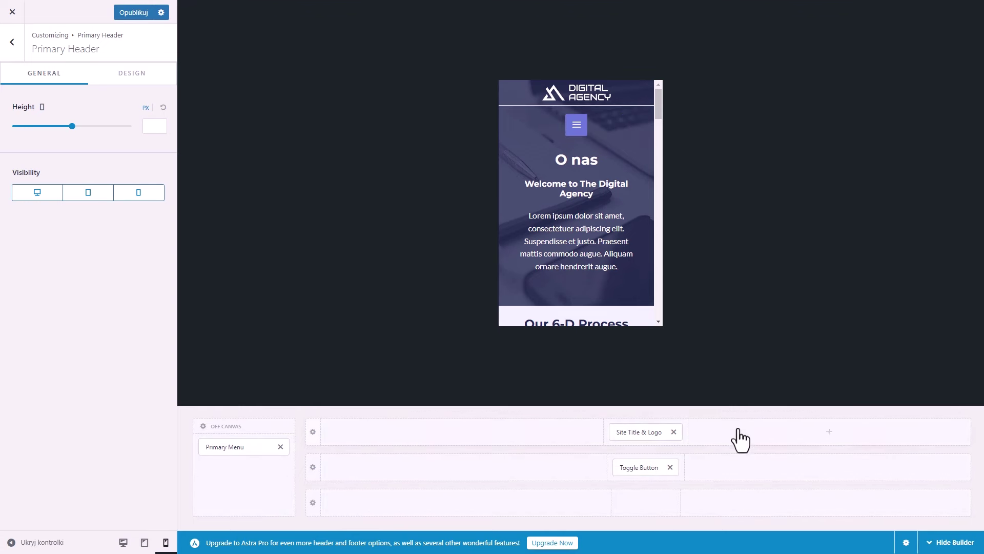
{"action": "left_click", "coordinate": [123, 542]}
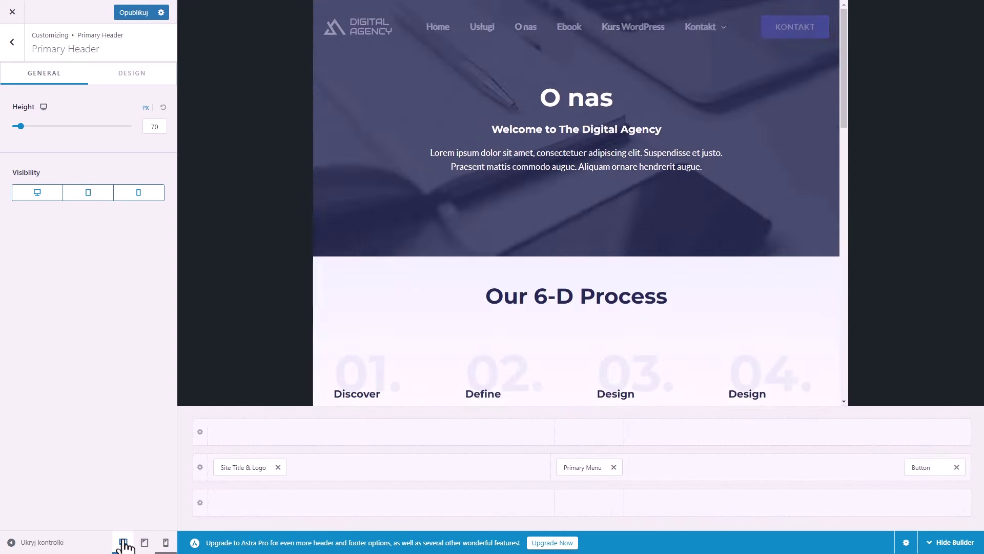
{"action": "left_click", "coordinate": [166, 543]}
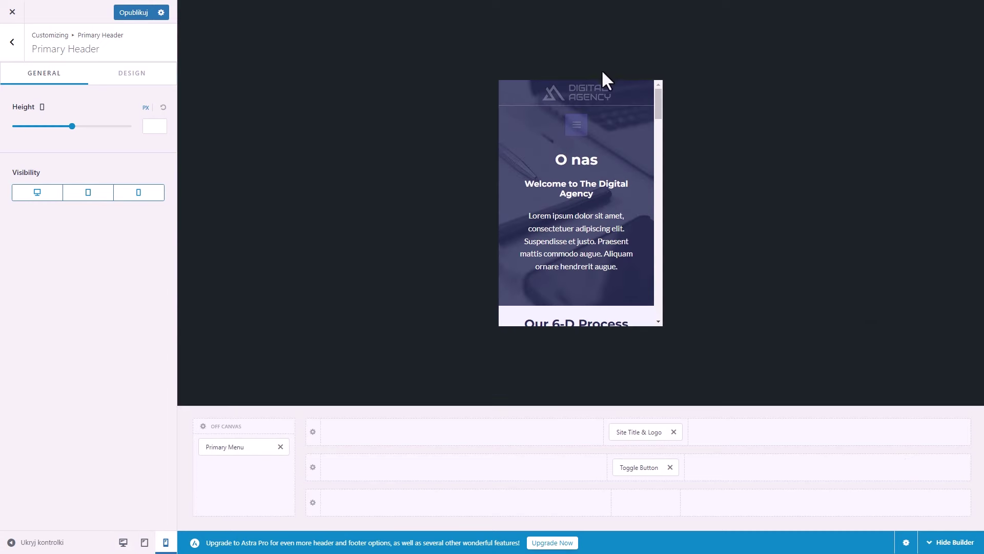
{"action": "left_click_drag", "start_coordinate": [636, 467], "coordinate": [931, 467]}
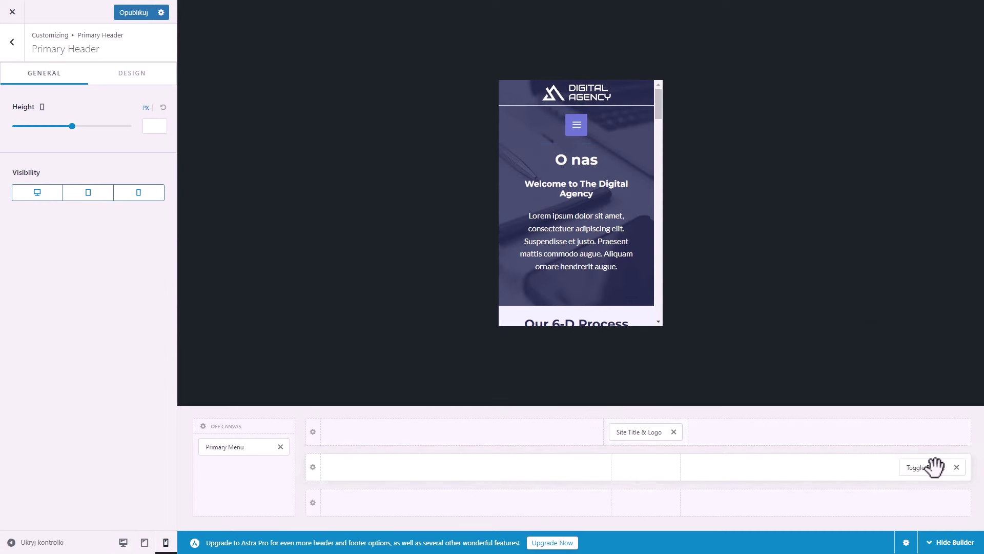
{"action": "left_click_drag", "start_coordinate": [643, 432], "coordinate": [388, 482]}
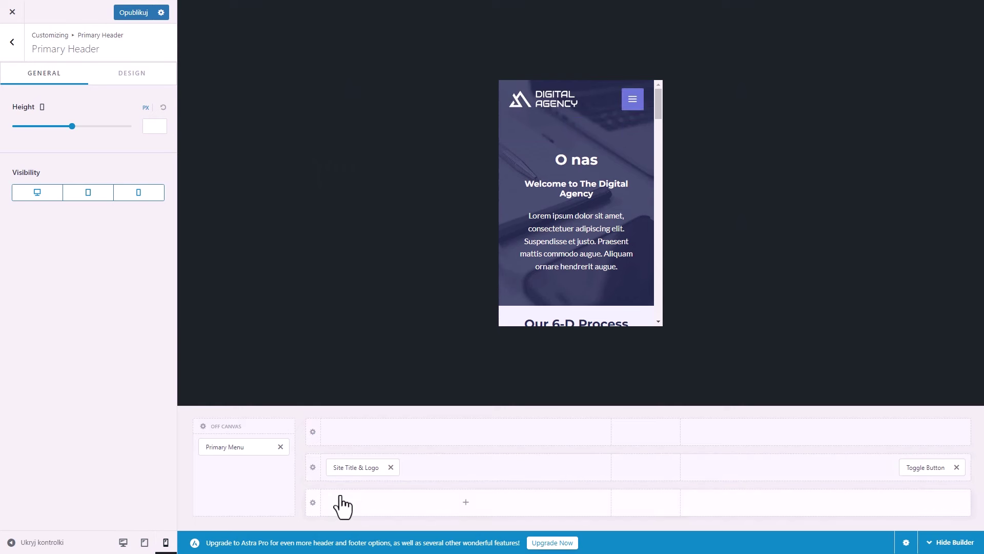
Step: Review the Primary Header design padding, then bring up the Toggle Button settings
{"action": "left_click", "coordinate": [138, 82]}
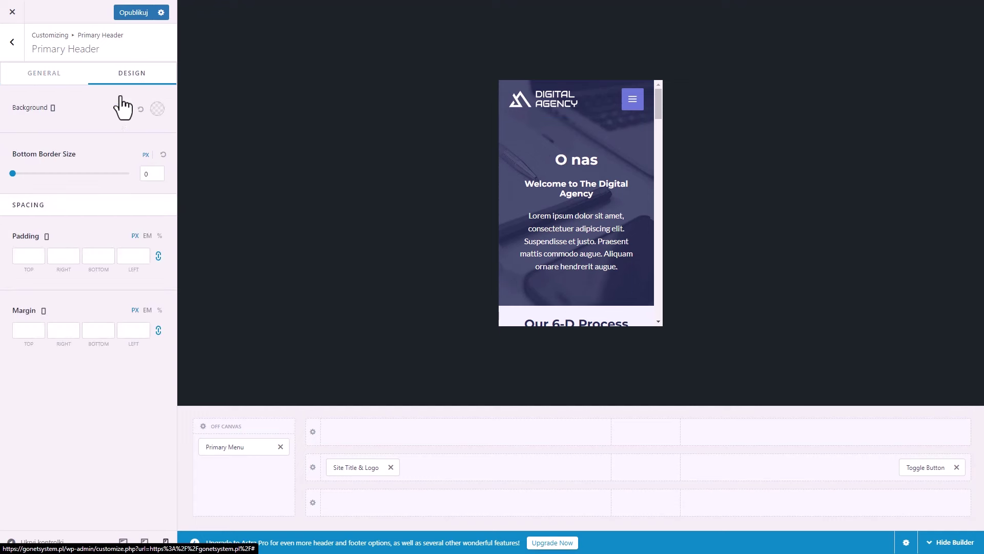
{"action": "left_click", "coordinate": [29, 255]}
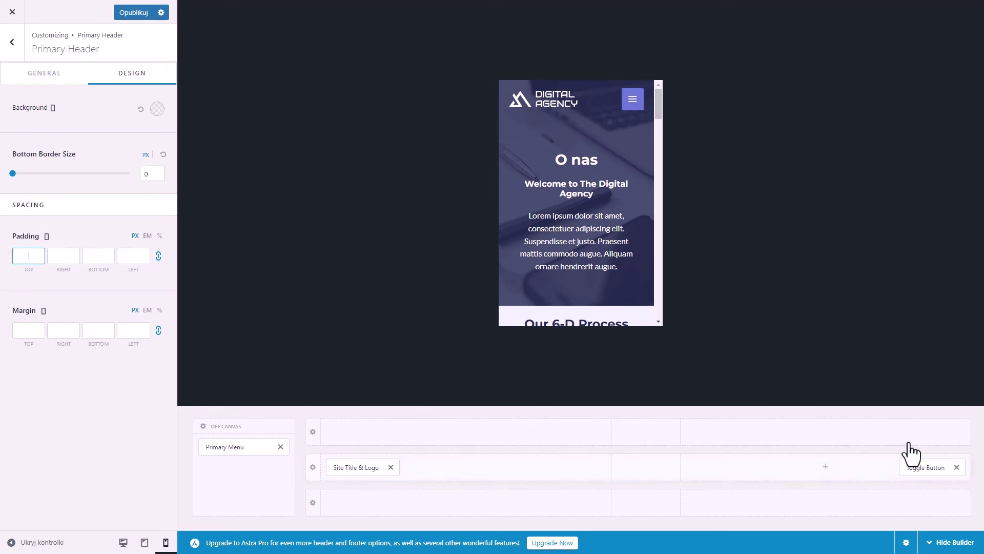
{"action": "left_click", "coordinate": [926, 464]}
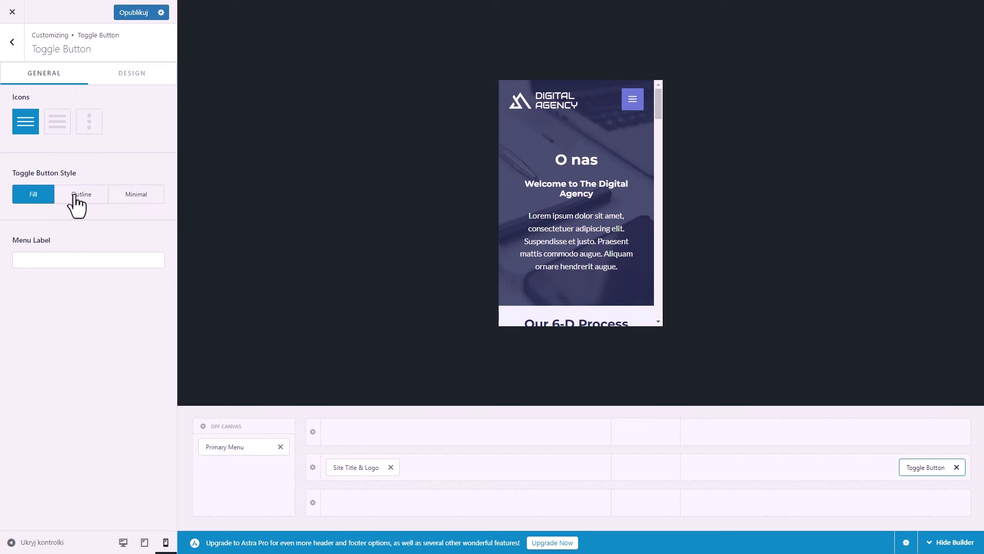
Step: Try blue and fully transparent background colours on the mobile toggle button
{"action": "left_click", "coordinate": [132, 74]}
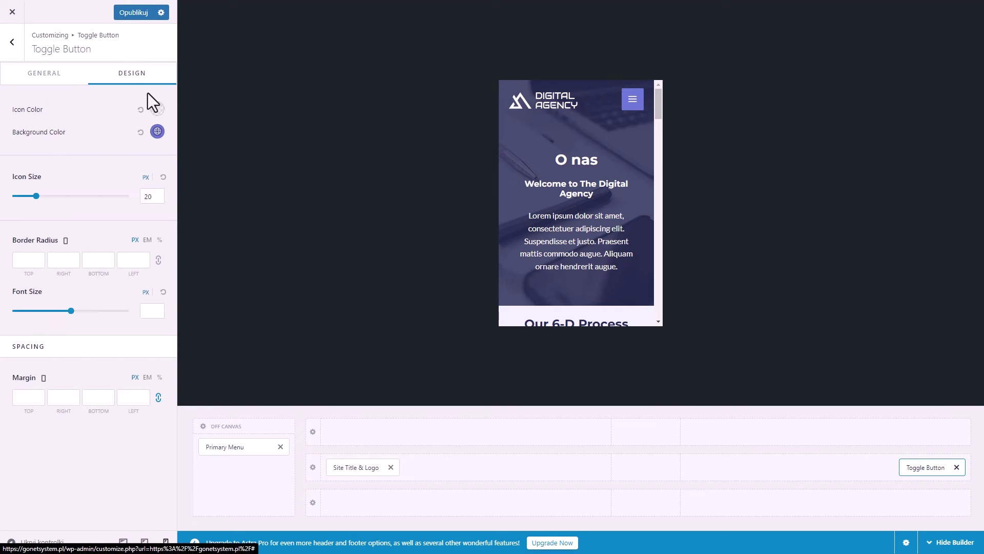
{"action": "left_click", "coordinate": [157, 133]}
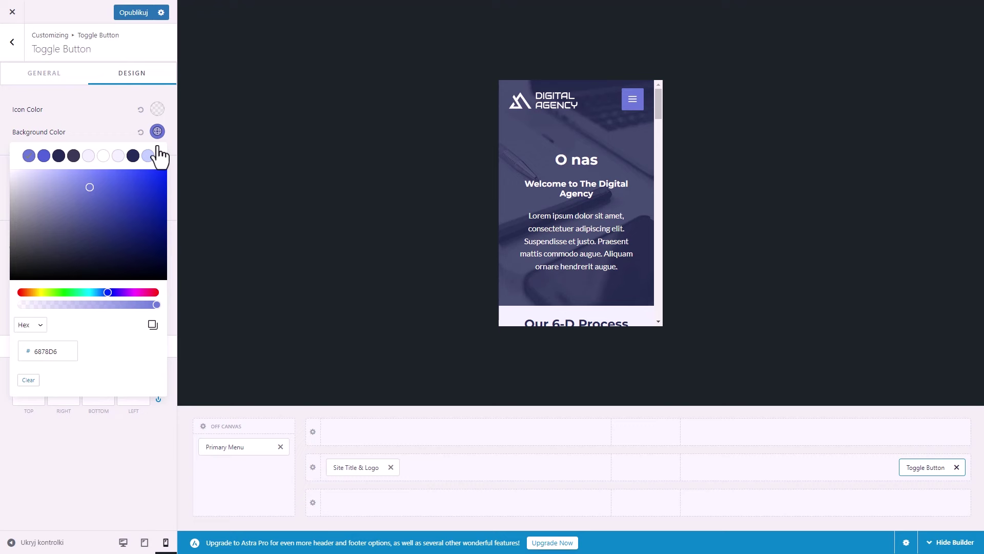
{"action": "left_click", "coordinate": [59, 156]}
{"action": "left_click", "coordinate": [44, 156]}
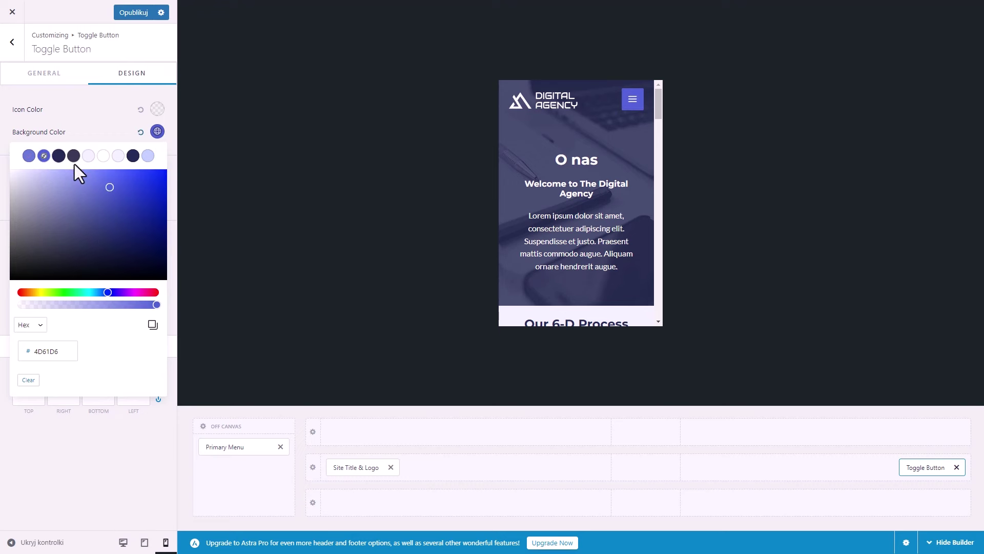
{"action": "left_click", "coordinate": [141, 132]}
{"action": "left_click_drag", "start_coordinate": [134, 309], "coordinate": [20, 305]}
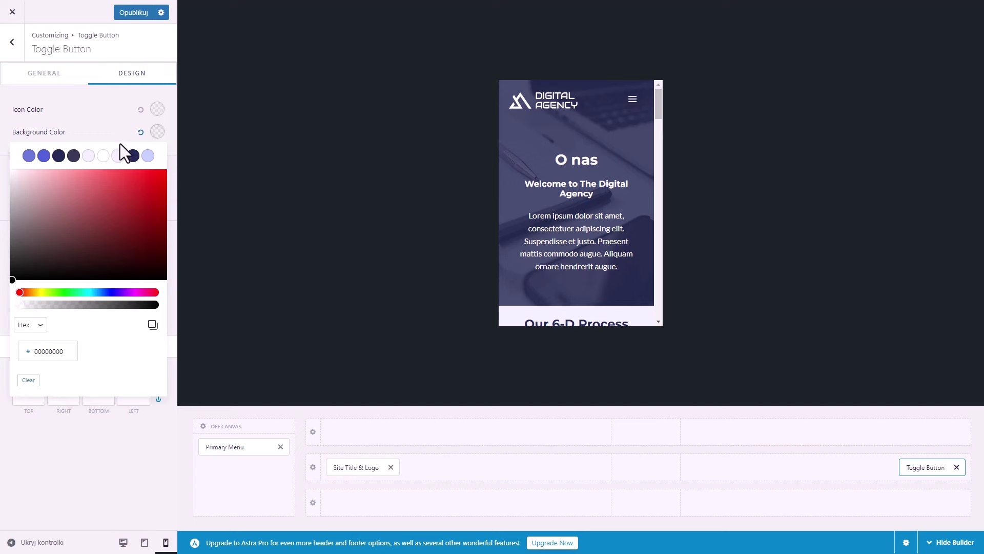
{"action": "left_click", "coordinate": [552, 140]}
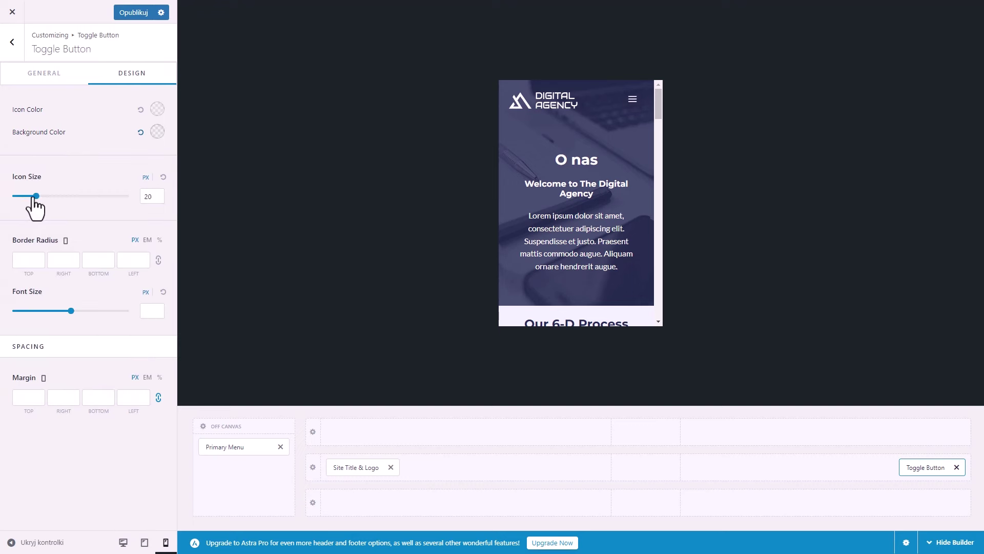
Step: Restore the toggle's purple background and 20 px icon after trying a 32 px icon
{"action": "left_click_drag", "start_coordinate": [31, 197], "coordinate": [51, 197]}
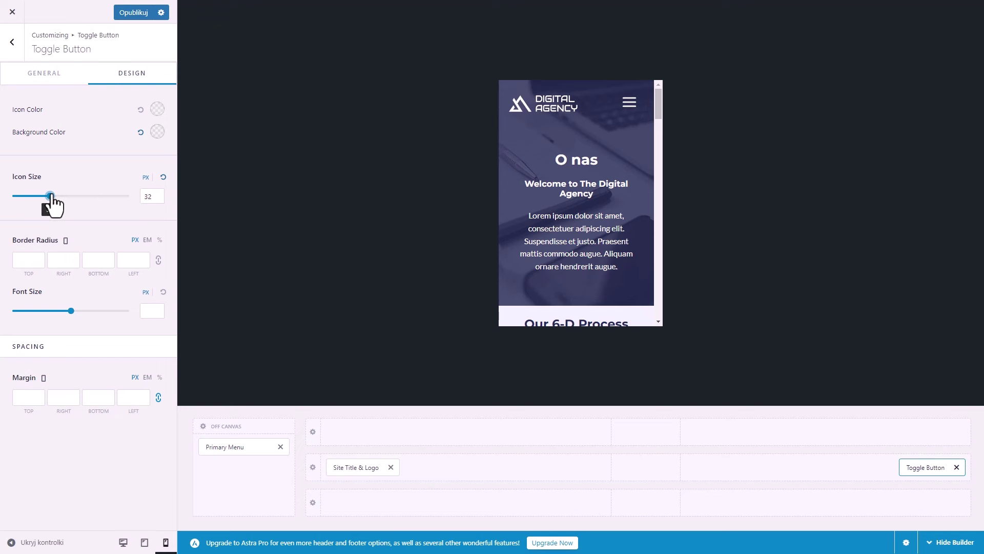
{"action": "left_click", "coordinate": [140, 132]}
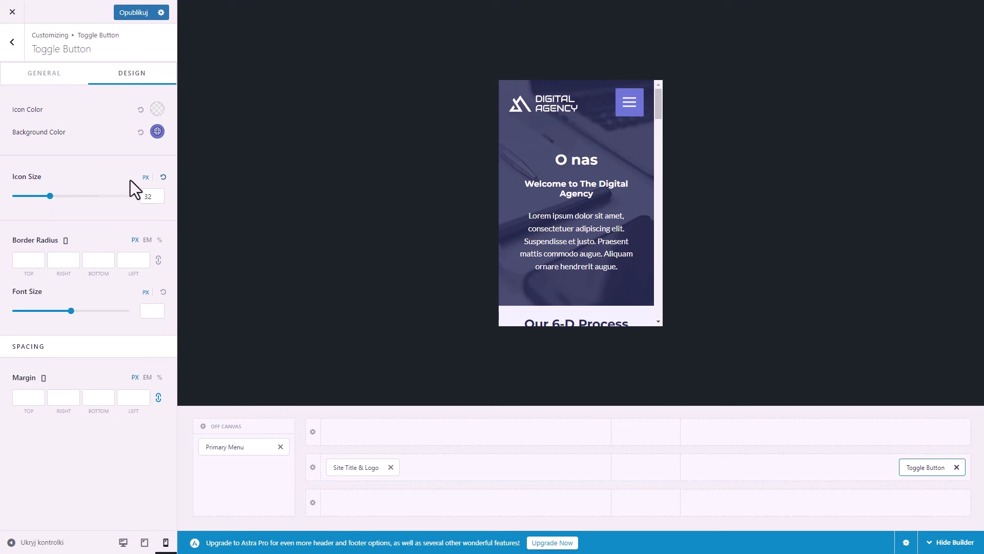
{"action": "left_click_drag", "start_coordinate": [50, 196], "coordinate": [36, 197]}
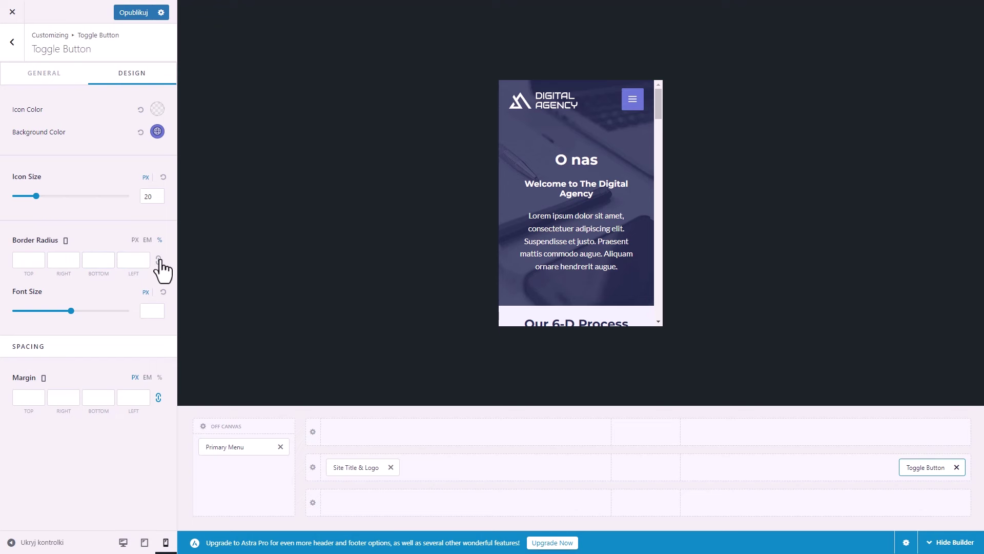
{"action": "left_click", "coordinate": [104, 262]}
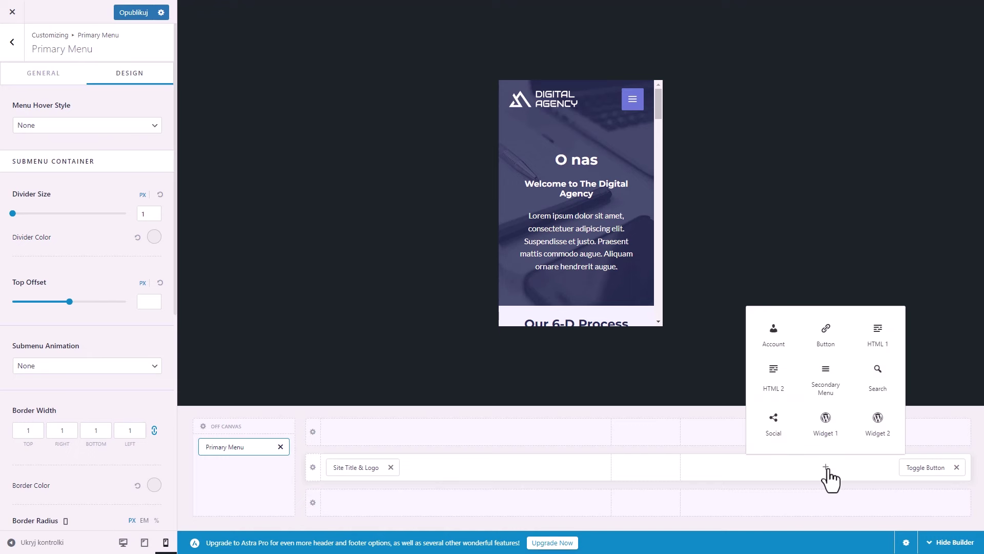
Step: Add an Account element to the mobile header, remove it, and open the preview's mobile menu
{"action": "left_click", "coordinate": [777, 340]}
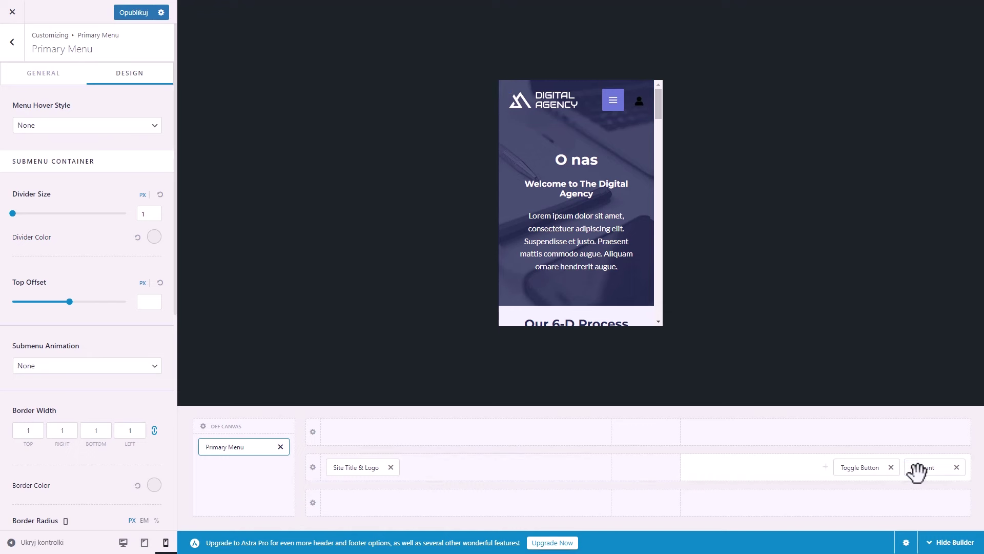
{"action": "left_click", "coordinate": [956, 467]}
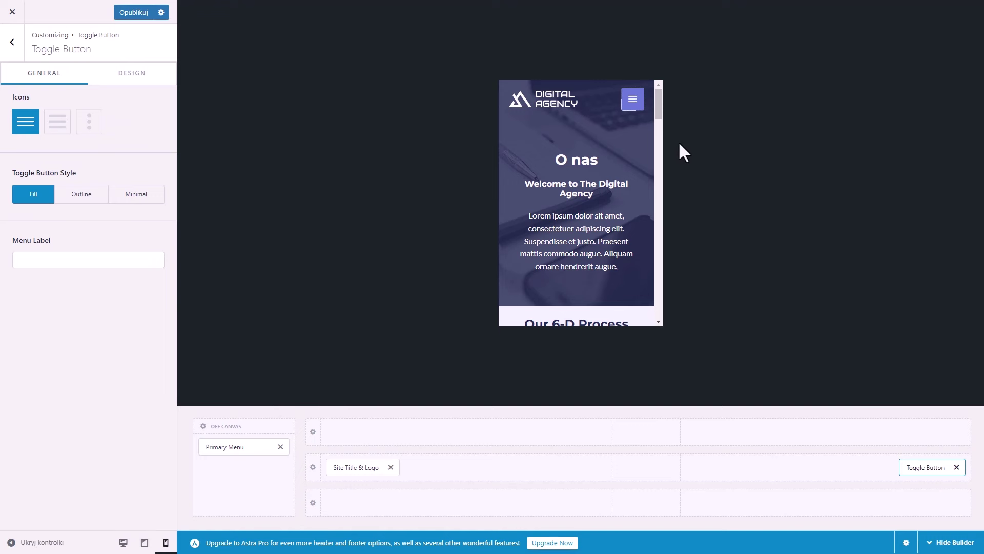
{"action": "left_click", "coordinate": [634, 102]}
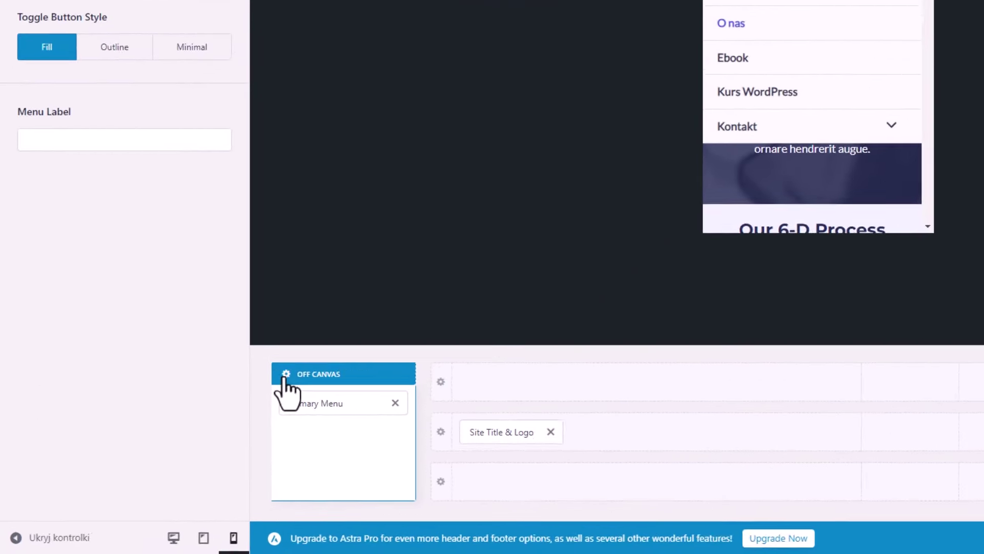
Step: Set the off-canvas Header Type to Full-Screen after comparing it with Flyout
{"action": "left_click", "coordinate": [203, 428]}
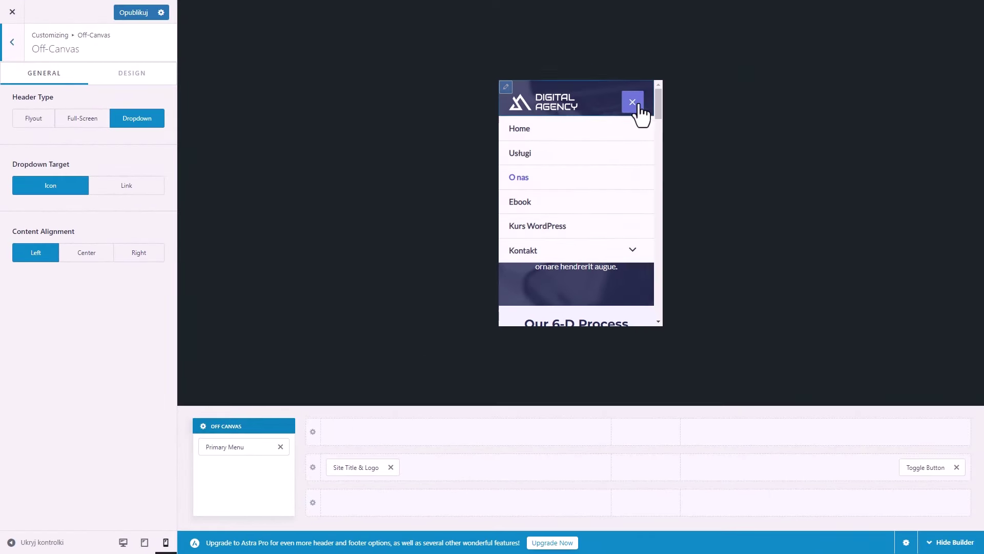
{"action": "left_click", "coordinate": [636, 103]}
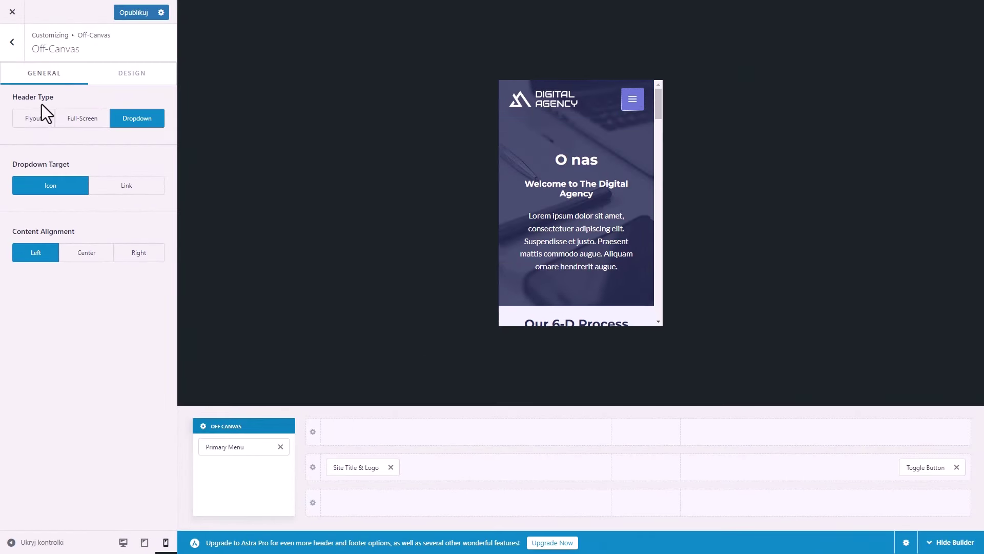
{"action": "left_click", "coordinate": [83, 119]}
{"action": "left_click", "coordinate": [631, 103]}
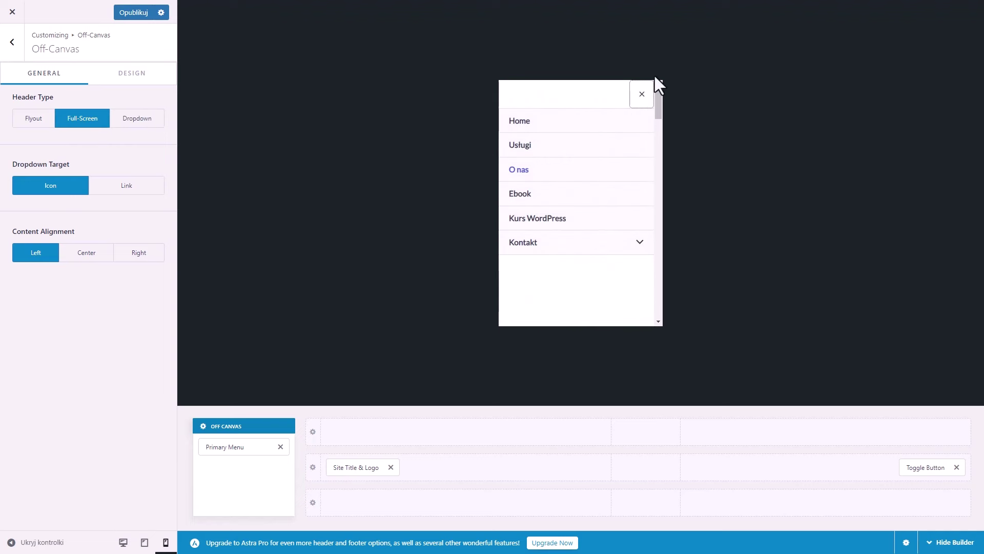
{"action": "left_click", "coordinate": [642, 93]}
{"action": "left_click", "coordinate": [37, 121]}
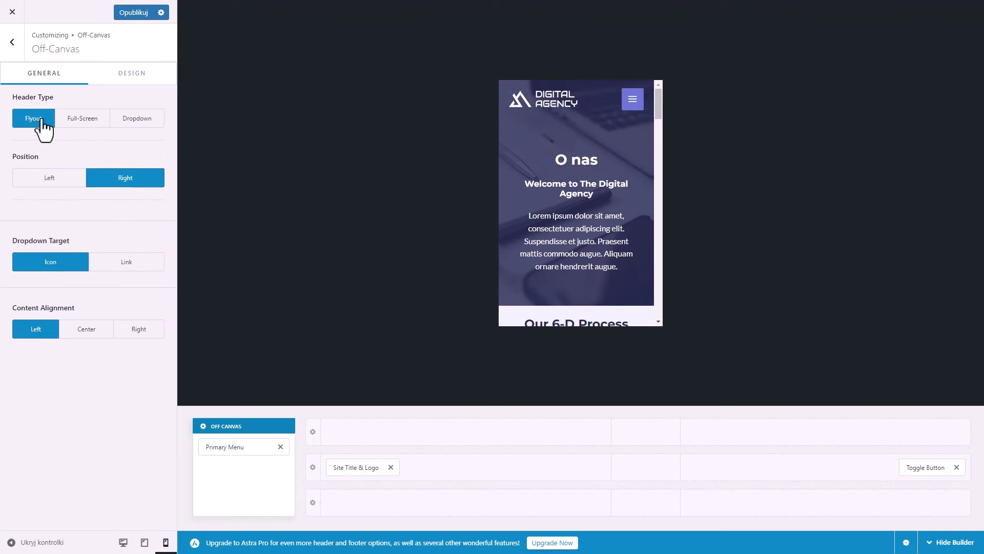
{"action": "left_click", "coordinate": [634, 101]}
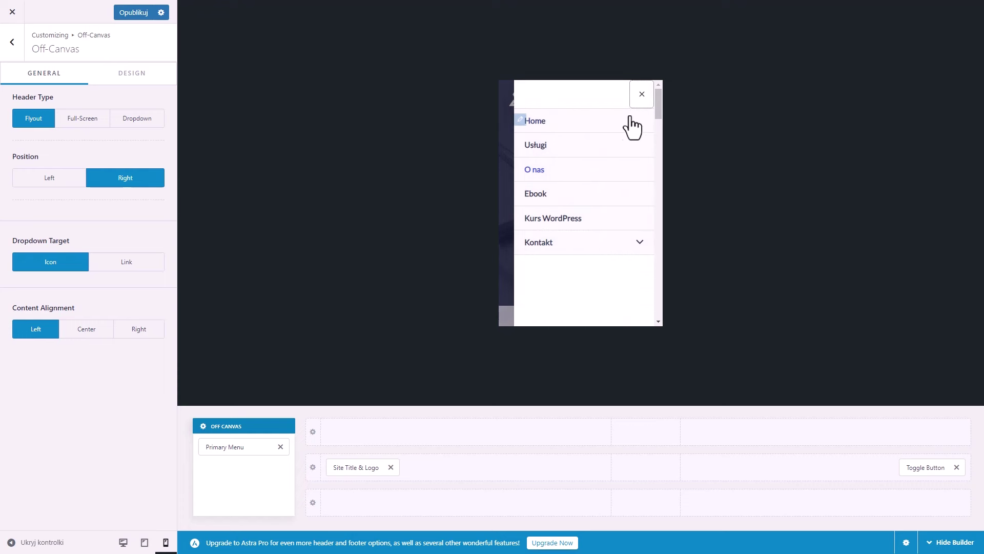
{"action": "left_click", "coordinate": [642, 94]}
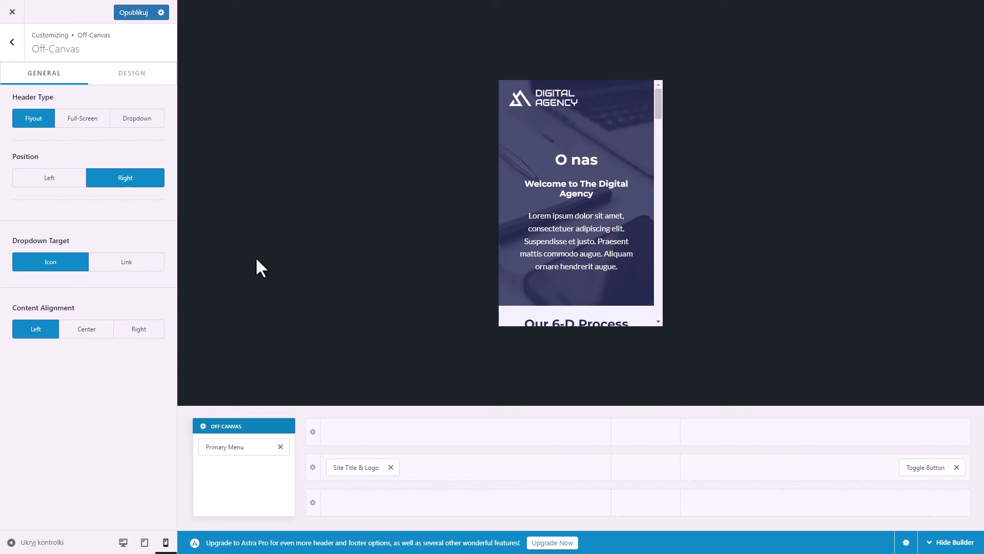
{"action": "left_click", "coordinate": [78, 123]}
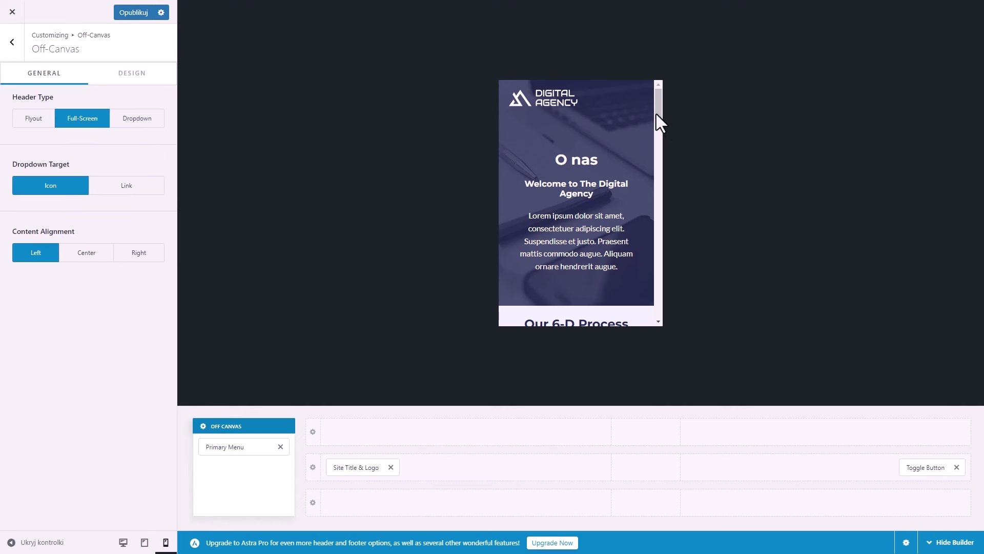
Step: Centre the full-screen menu's content alignment and preview the result
{"action": "left_click", "coordinate": [80, 259]}
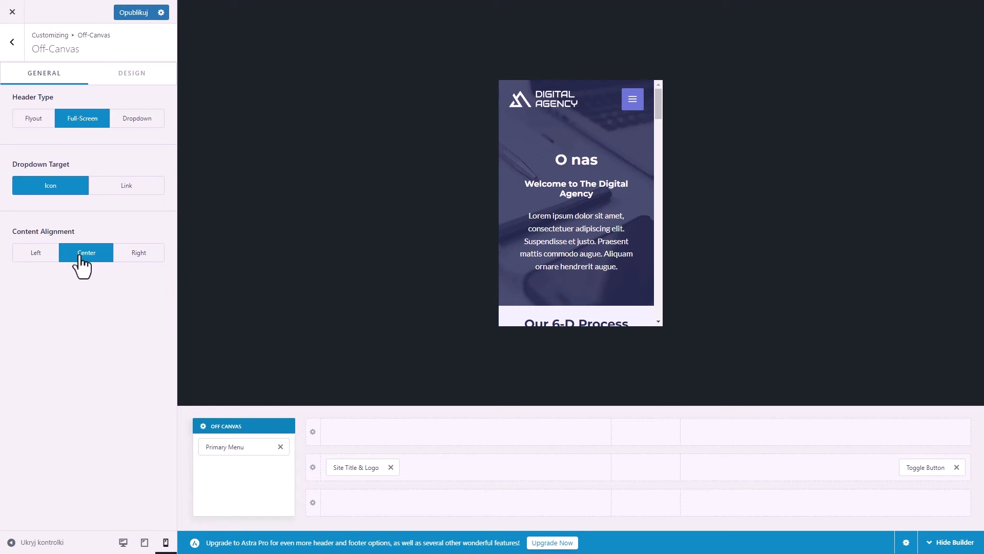
{"action": "left_click", "coordinate": [636, 98]}
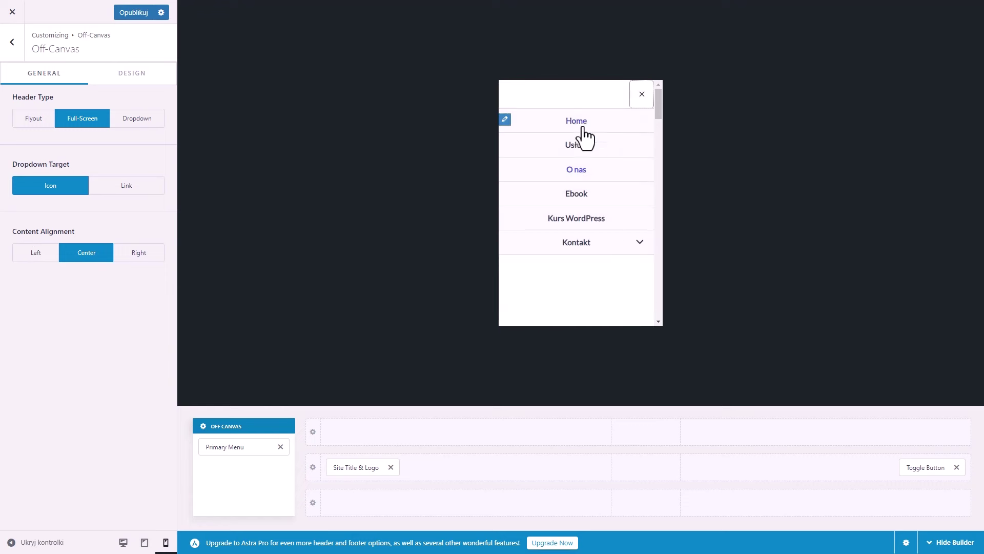
{"action": "left_click", "coordinate": [641, 96]}
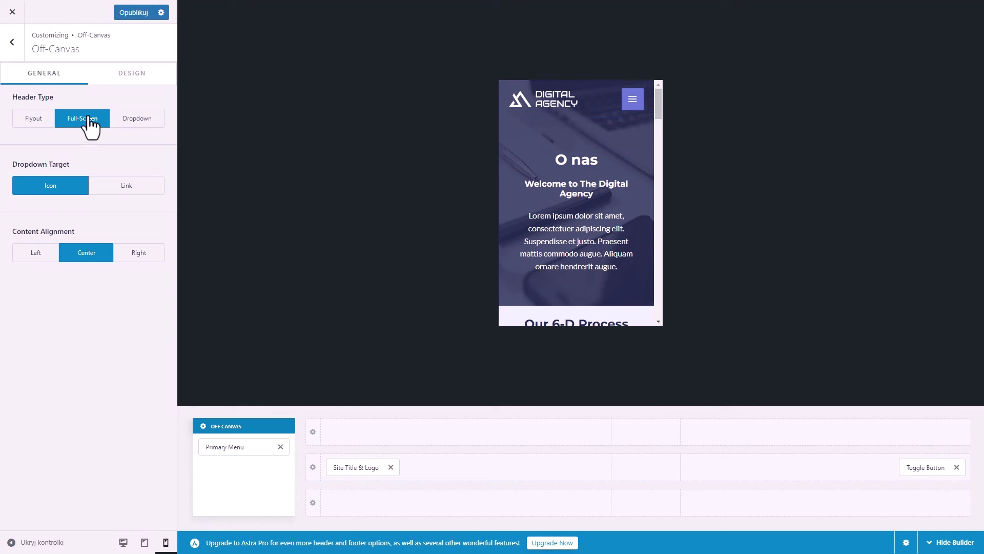
Step: Give the off-canvas menu a light lavender background preset
{"action": "left_click", "coordinate": [143, 82]}
{"action": "left_click", "coordinate": [157, 109]}
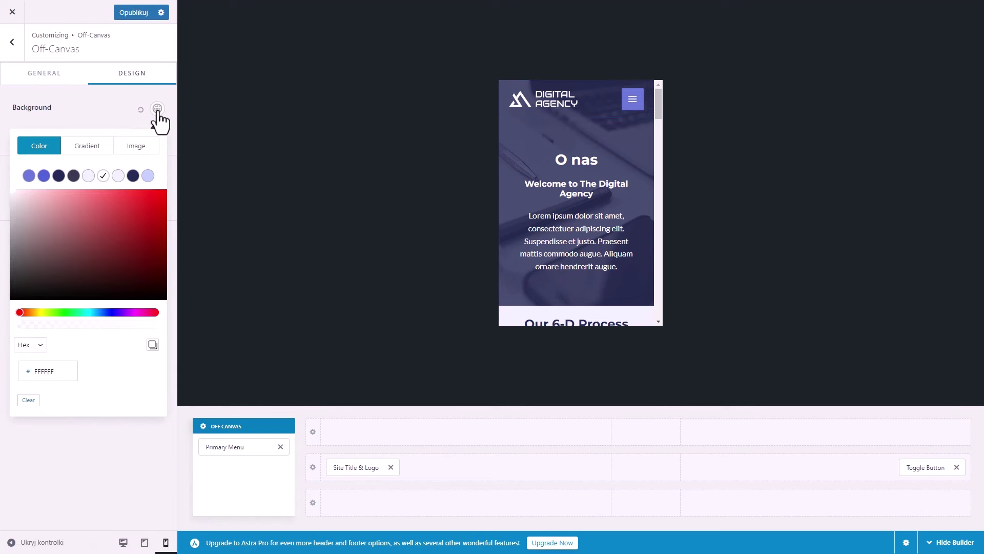
{"action": "left_click", "coordinate": [88, 175]}
{"action": "left_click", "coordinate": [111, 113]}
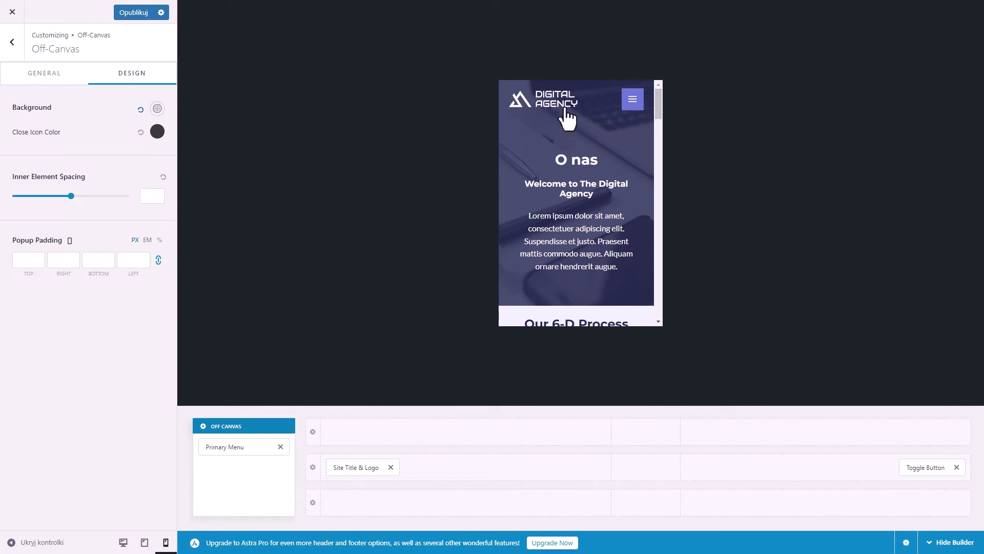
{"action": "left_click", "coordinate": [632, 99]}
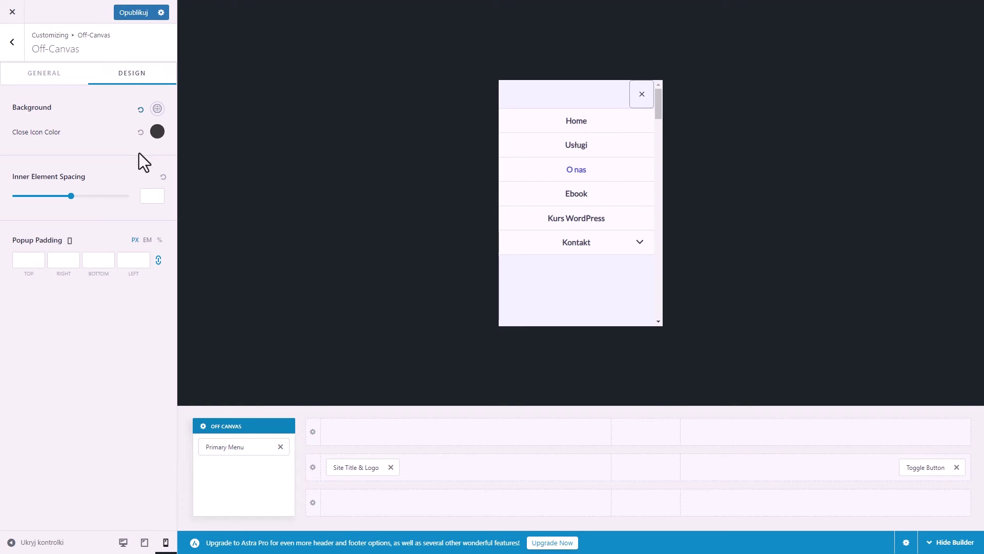
Step: Set the Primary Menu background colour to the fifth global palette colour
{"action": "left_click", "coordinate": [645, 155]}
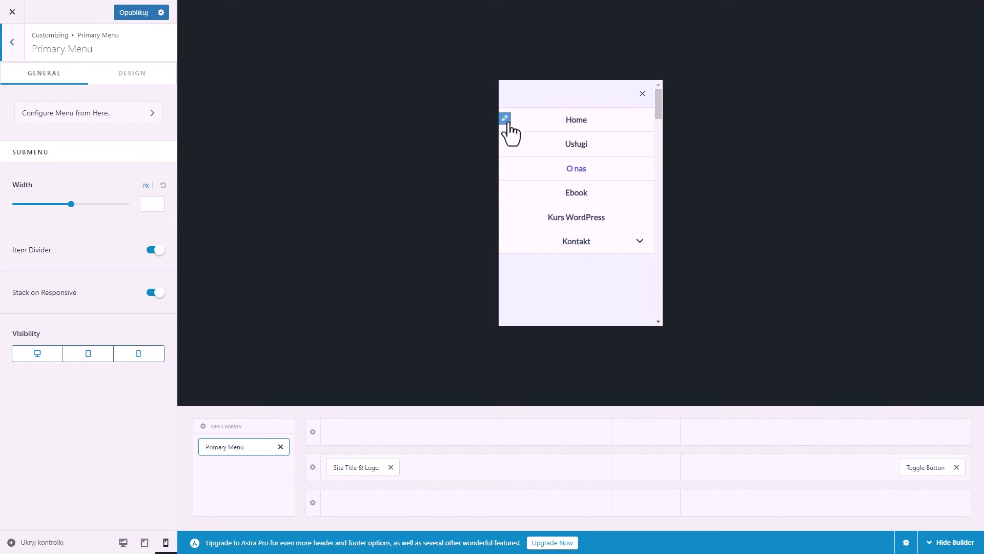
{"action": "left_click", "coordinate": [151, 90]}
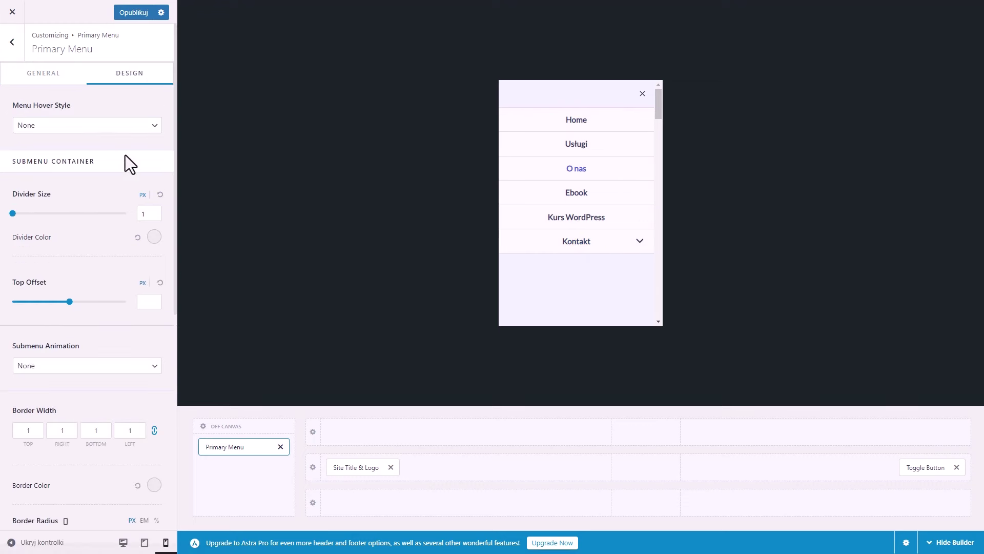
{"action": "scroll", "coordinate": [133, 182], "scroll_direction": "down", "scroll_amount": 3}
{"action": "scroll", "coordinate": [134, 181], "scroll_direction": "down", "scroll_amount": 2}
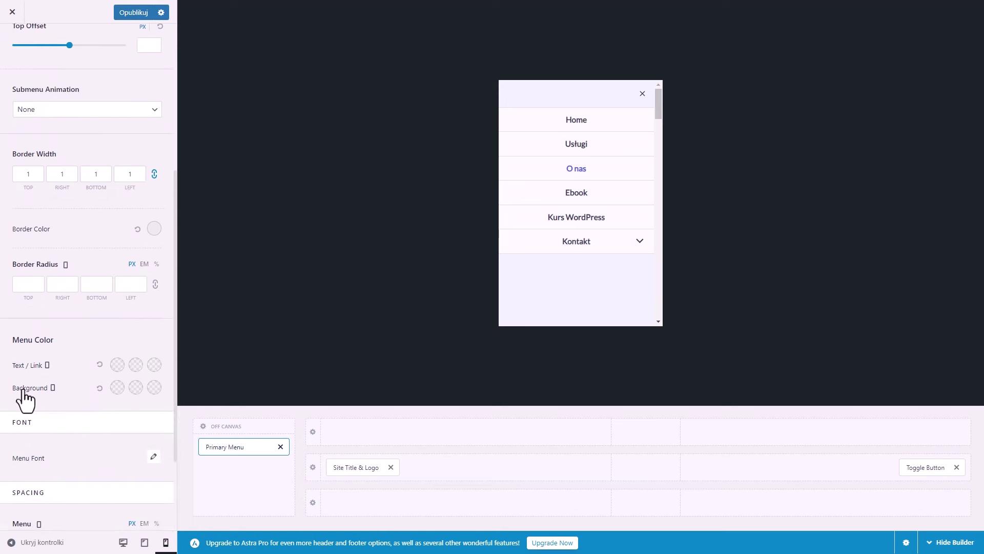
{"action": "left_click", "coordinate": [117, 388]}
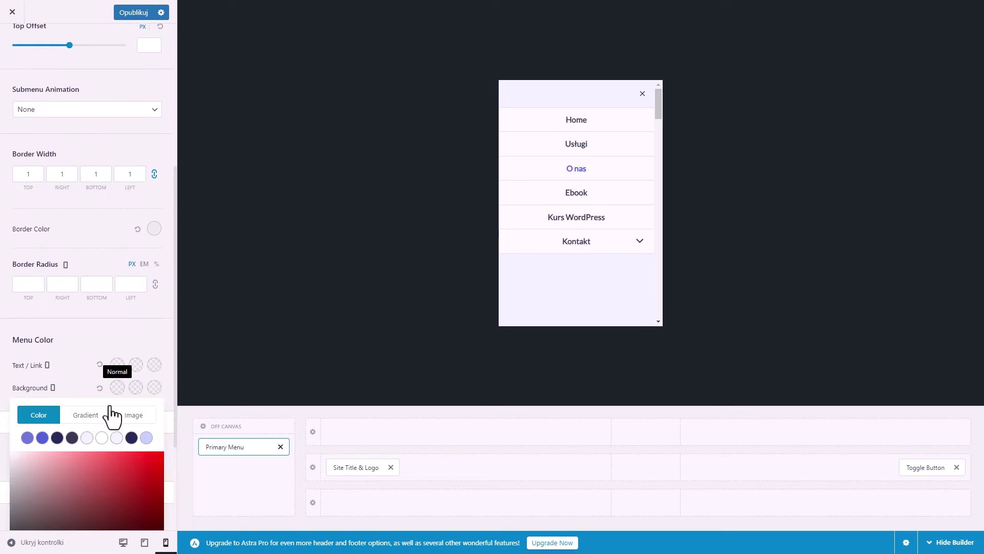
{"action": "left_click", "coordinate": [87, 439]}
{"action": "left_click", "coordinate": [52, 334]}
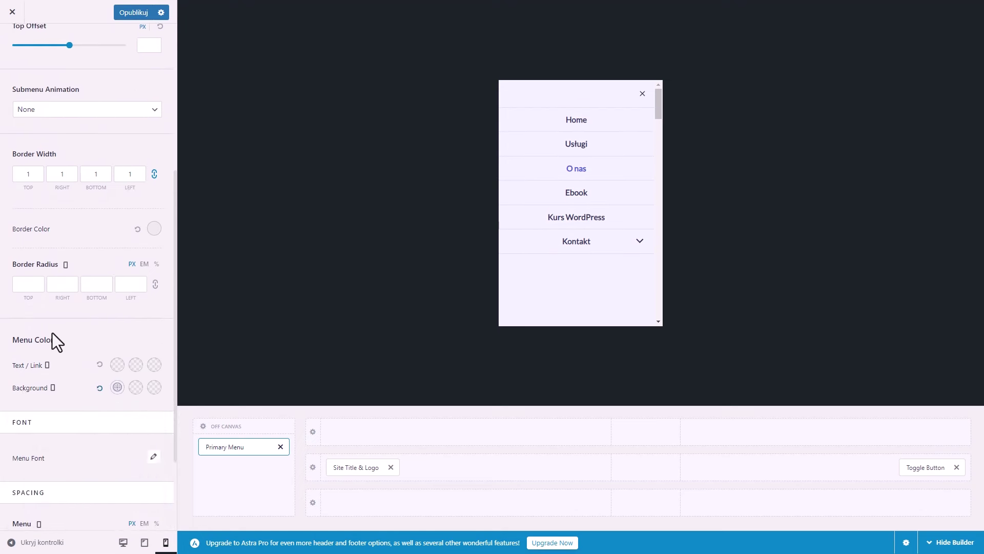
{"action": "scroll", "coordinate": [52, 328], "scroll_direction": "down", "scroll_amount": 1}
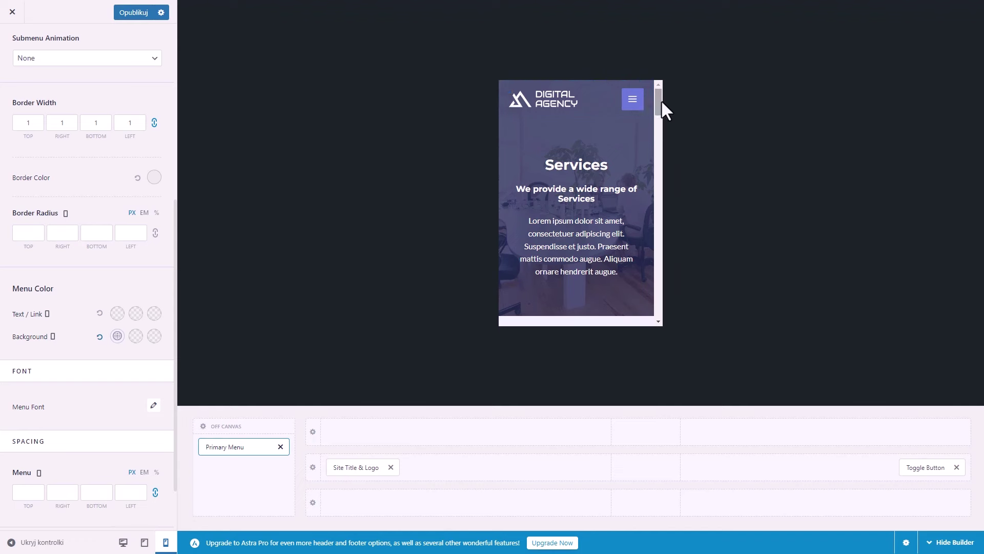
Step: Center the footer social icons on mobile
{"action": "left_click_drag", "start_coordinate": [660, 99], "coordinate": [660, 322]}
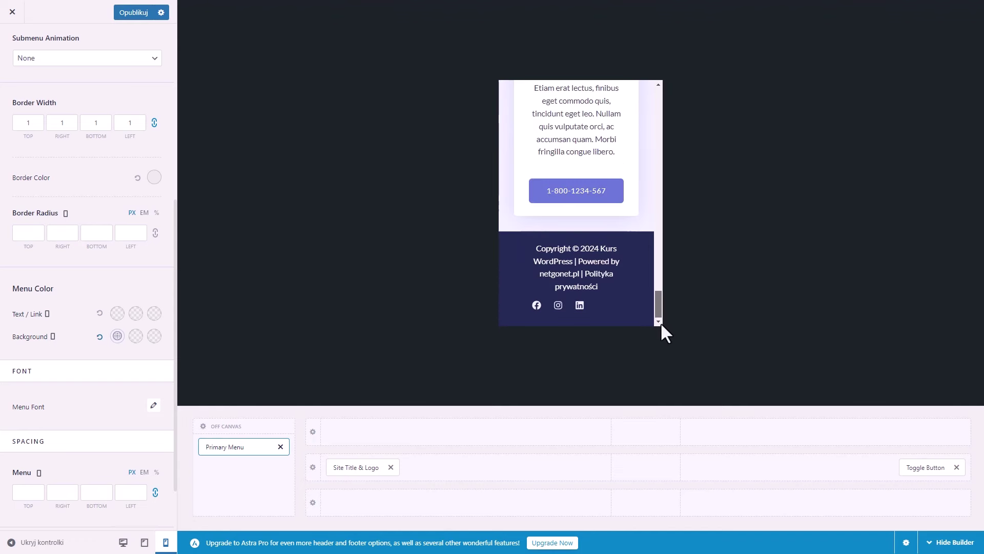
{"action": "left_click", "coordinate": [515, 237]}
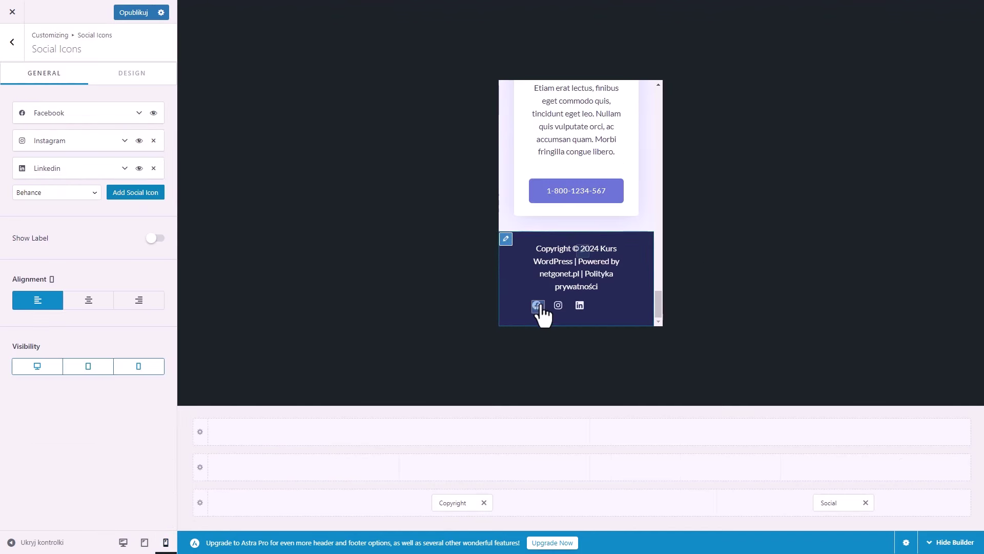
{"action": "left_click", "coordinate": [88, 300]}
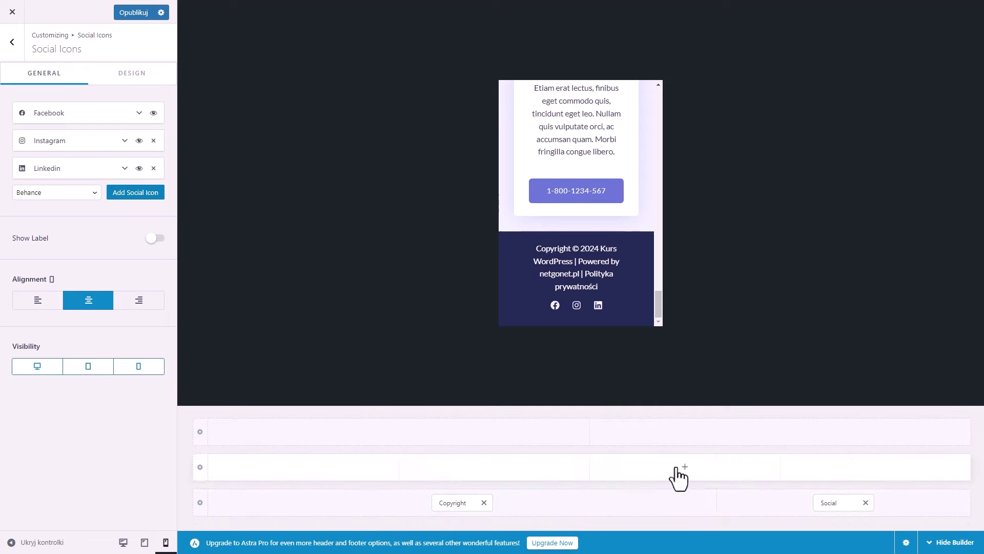
Step: Check the homepage at desktop and mobile widths, then publish the customizer changes
{"action": "left_click", "coordinate": [123, 542]}
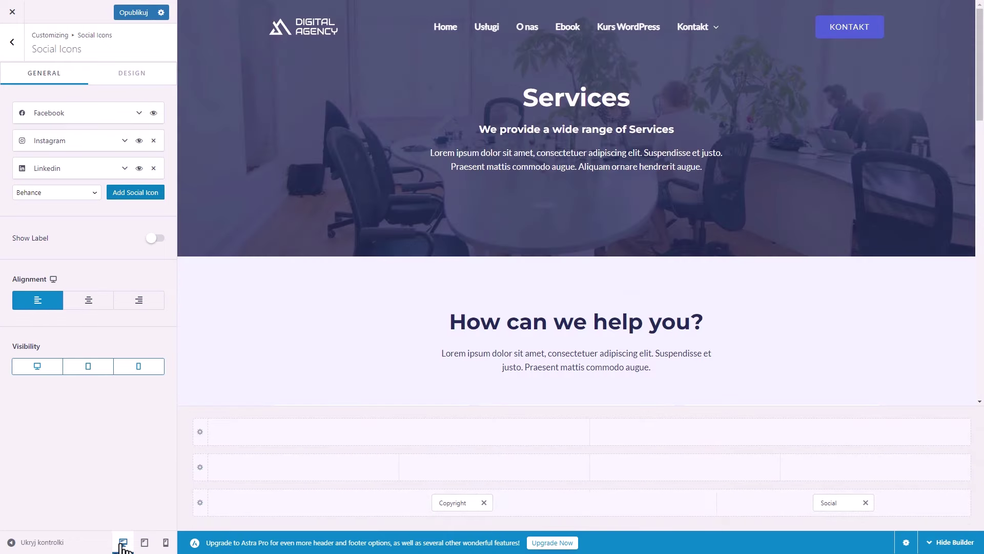
{"action": "left_click", "coordinate": [444, 28]}
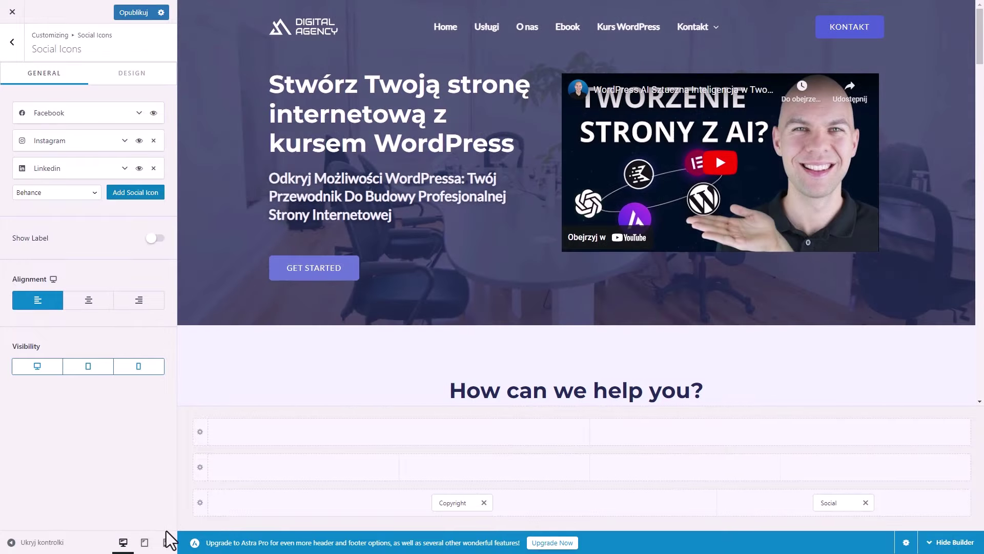
{"action": "left_click", "coordinate": [166, 542]}
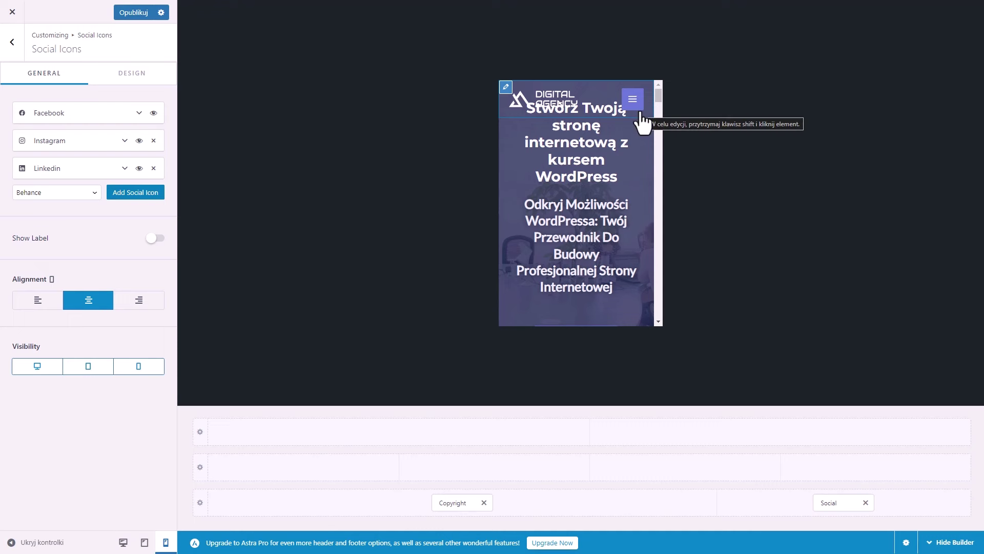
{"action": "left_click", "coordinate": [135, 18]}
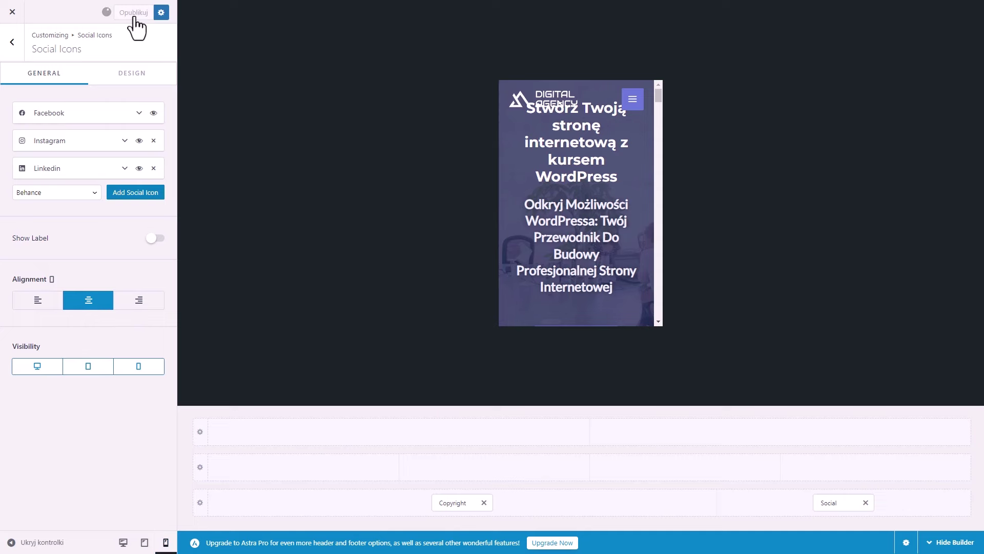
Step: Leave the customizer, edit the homepage in Elementor, and switch to the mobile preview
{"action": "left_click", "coordinate": [13, 12]}
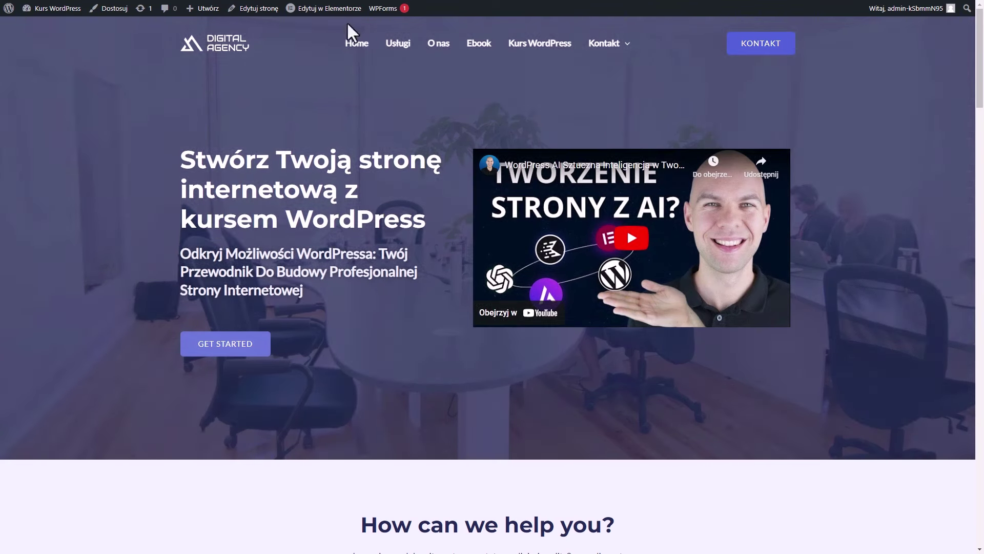
{"action": "mouse_move", "coordinate": [310, 16]}
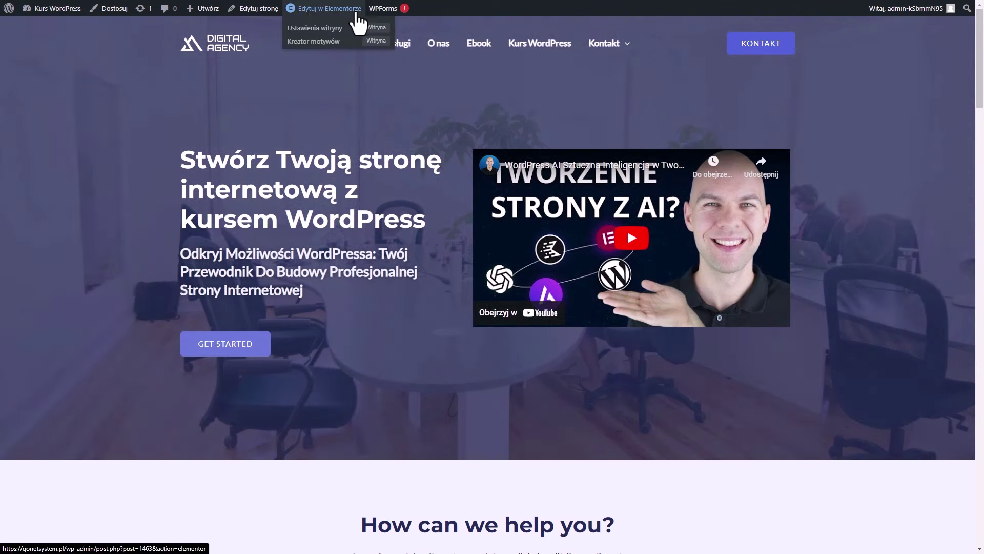
{"action": "left_click", "coordinate": [309, 10]}
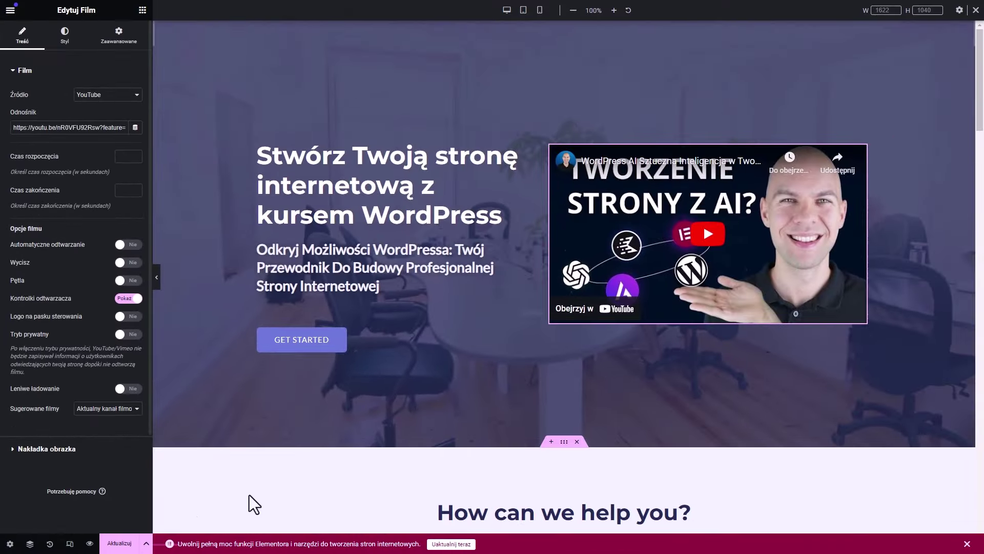
{"action": "left_click", "coordinate": [541, 13]}
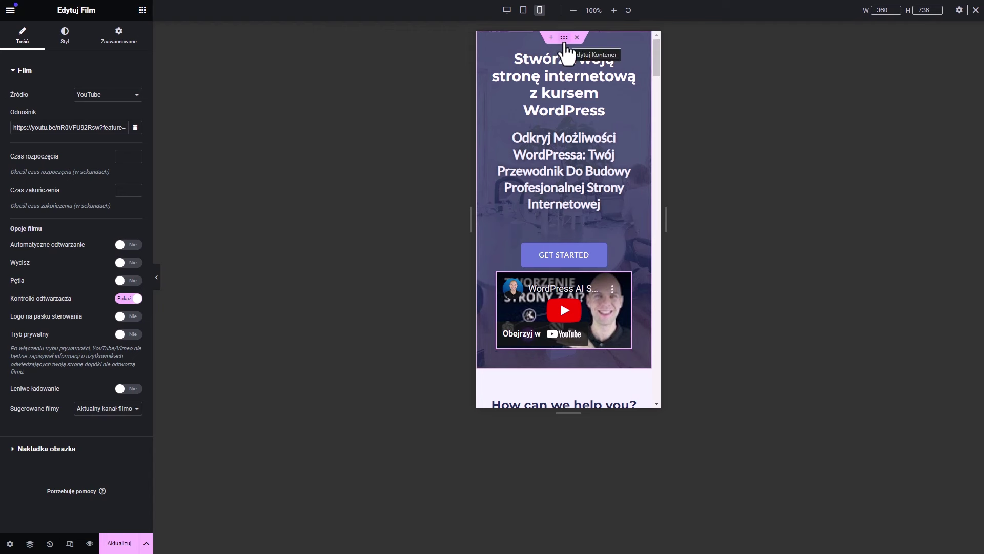
Step: Give the hero container 100 px top padding on mobile, save the page, and return to desktop view
{"action": "left_click", "coordinate": [565, 39]}
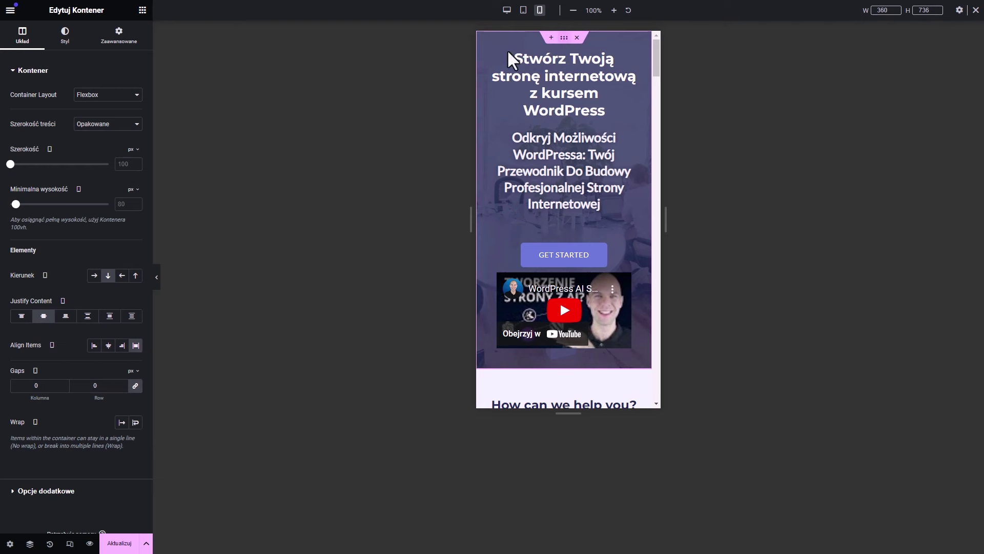
{"action": "left_click", "coordinate": [128, 38]}
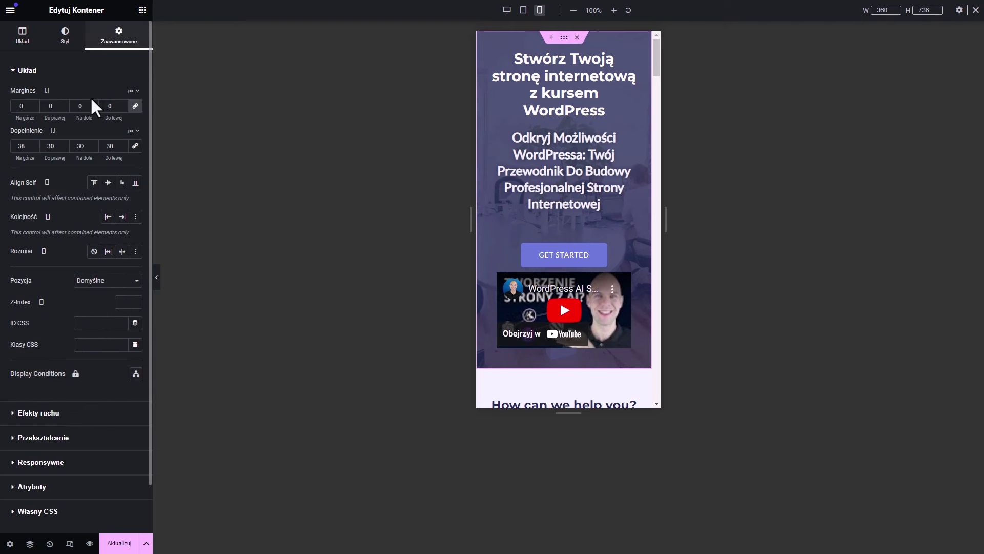
{"action": "double_click", "coordinate": [24, 146]}
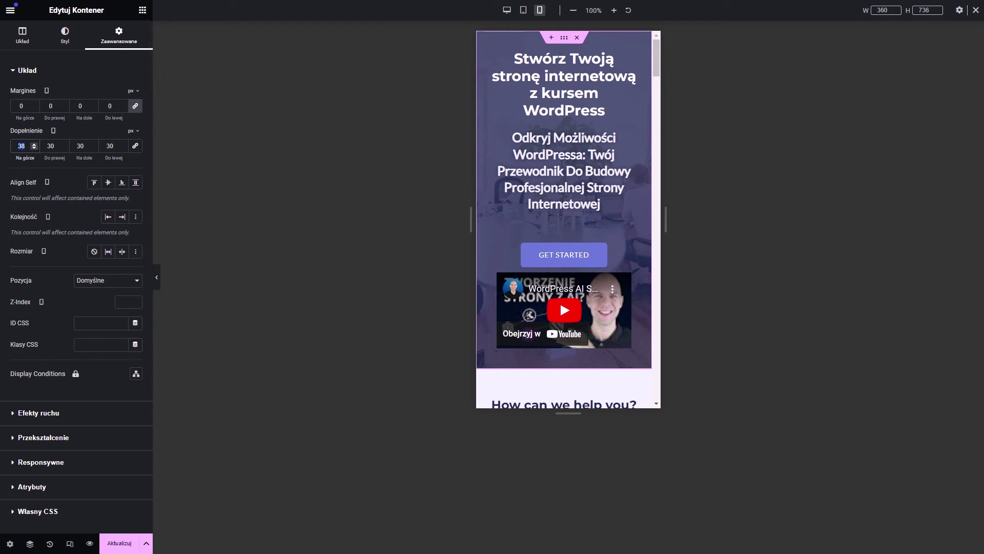
{"action": "type", "text": "100"}
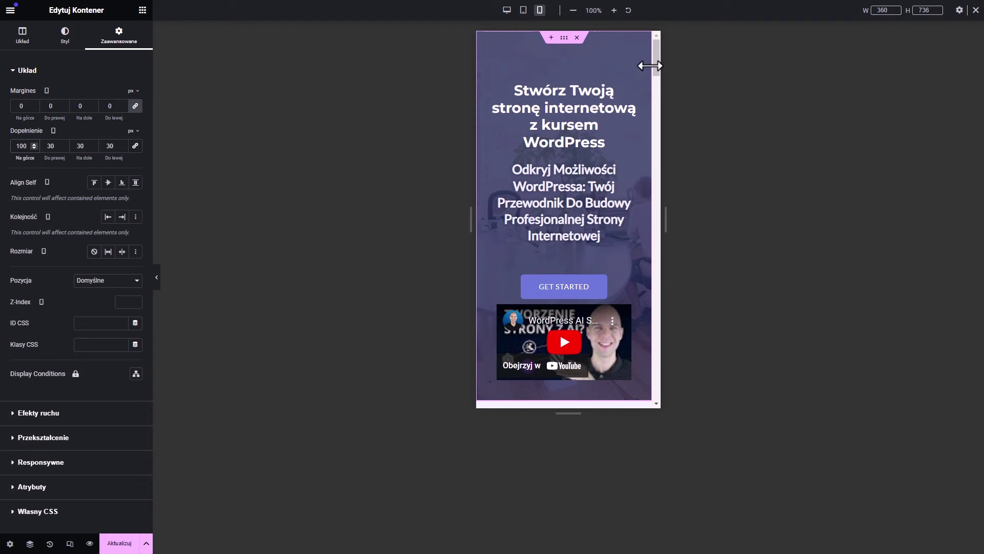
{"action": "left_click", "coordinate": [122, 548]}
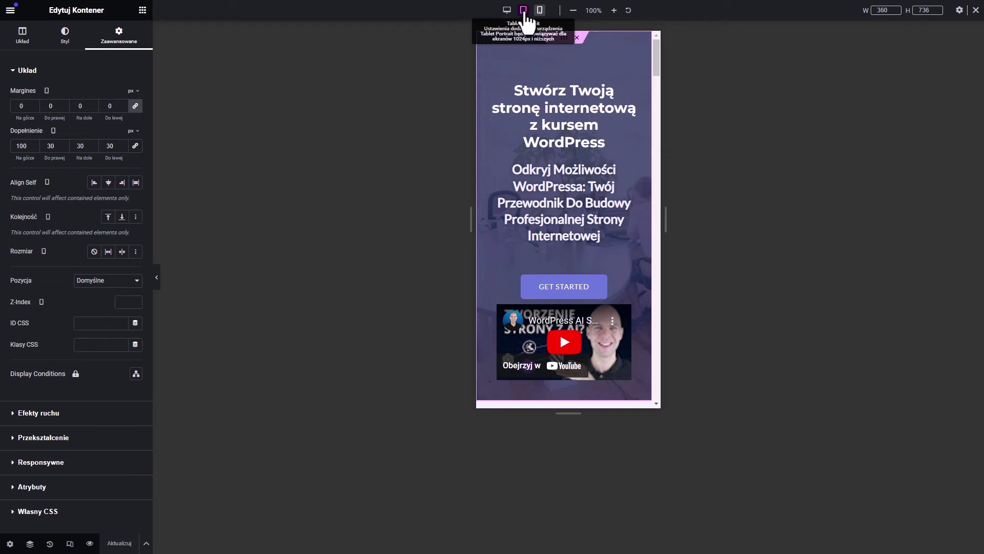
{"action": "left_click", "coordinate": [507, 10]}
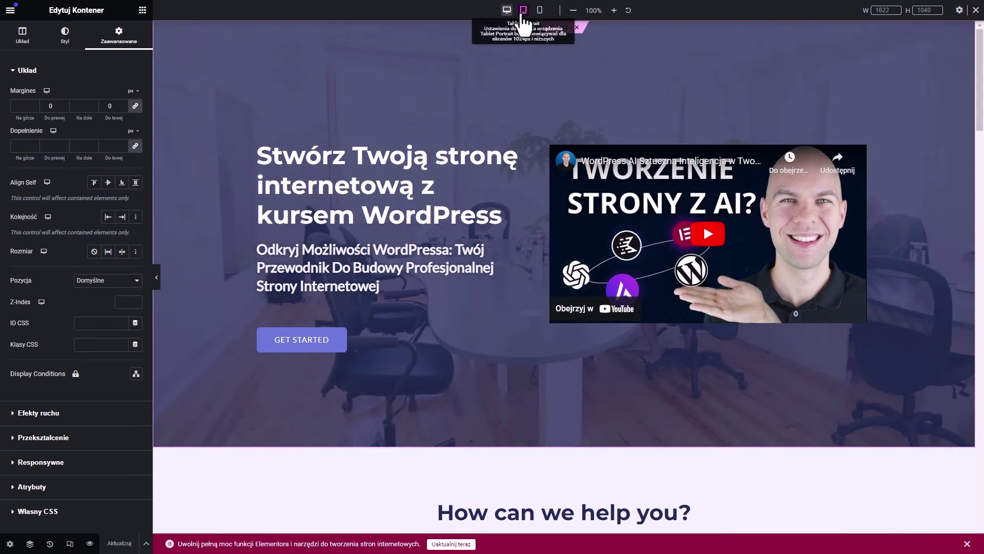
Step: At tablet width, set the hero container's direction to Row so the text sits beside the video
{"action": "left_click", "coordinate": [523, 10]}
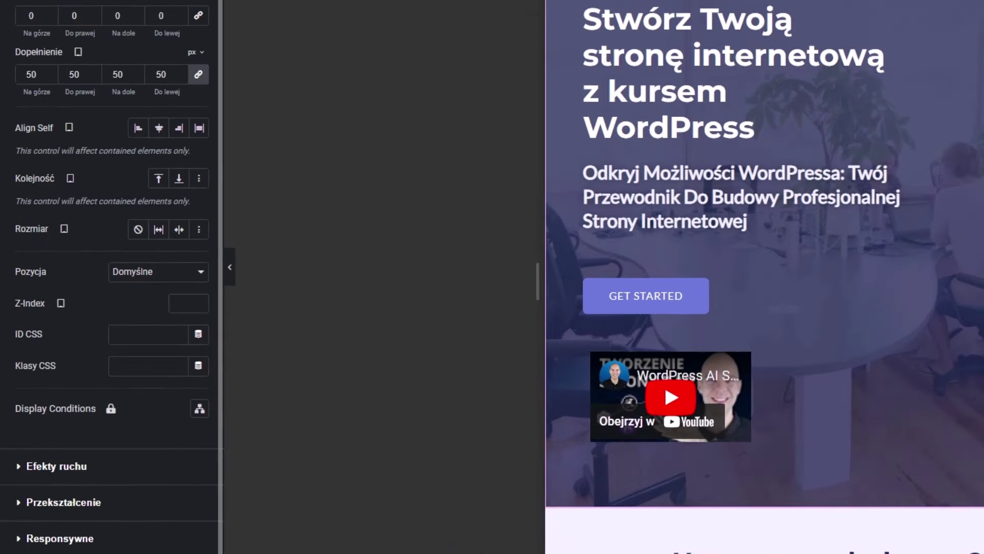
{"action": "left_click", "coordinate": [22, 36]}
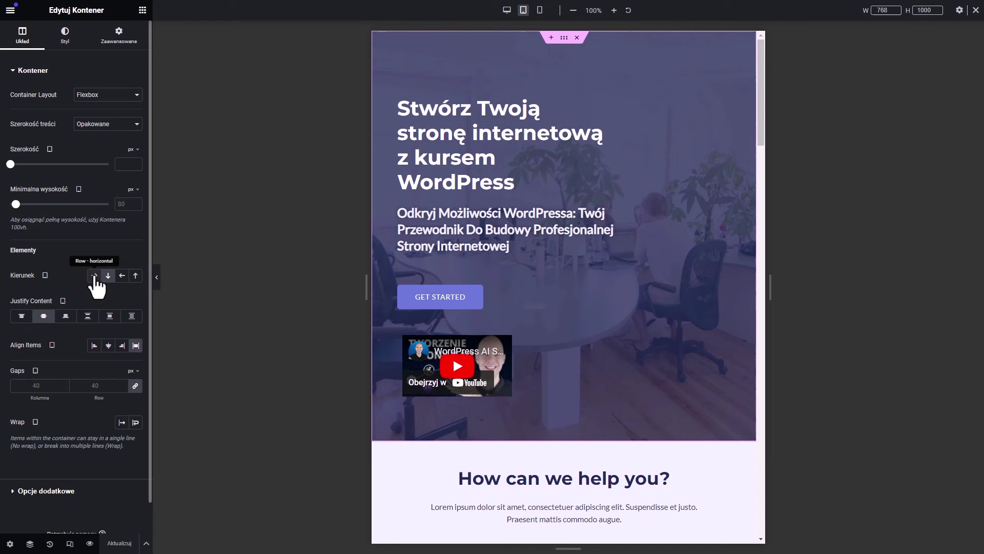
{"action": "left_click", "coordinate": [93, 275]}
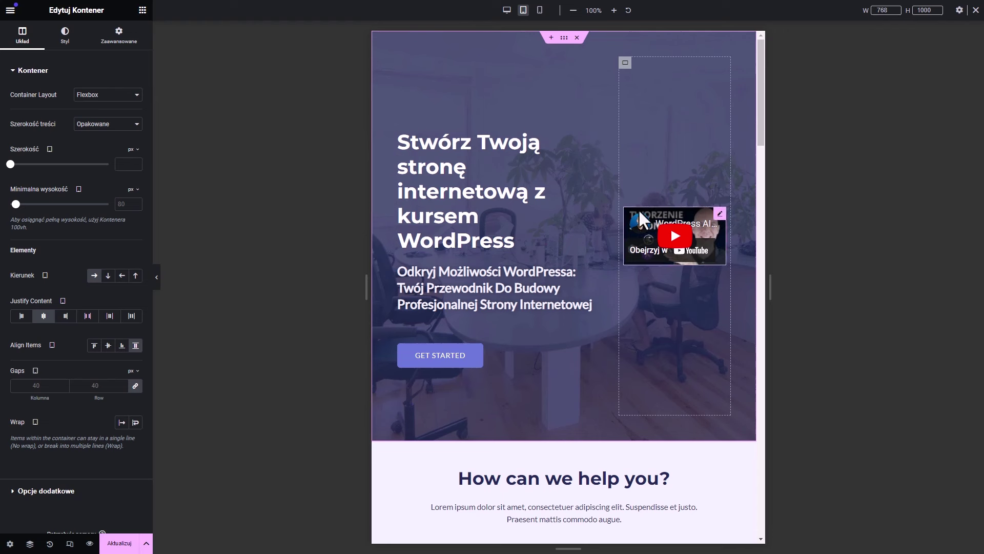
Step: Narrow the hero's text column to 33% width, ready to widen the video column
{"action": "left_click", "coordinate": [403, 88]}
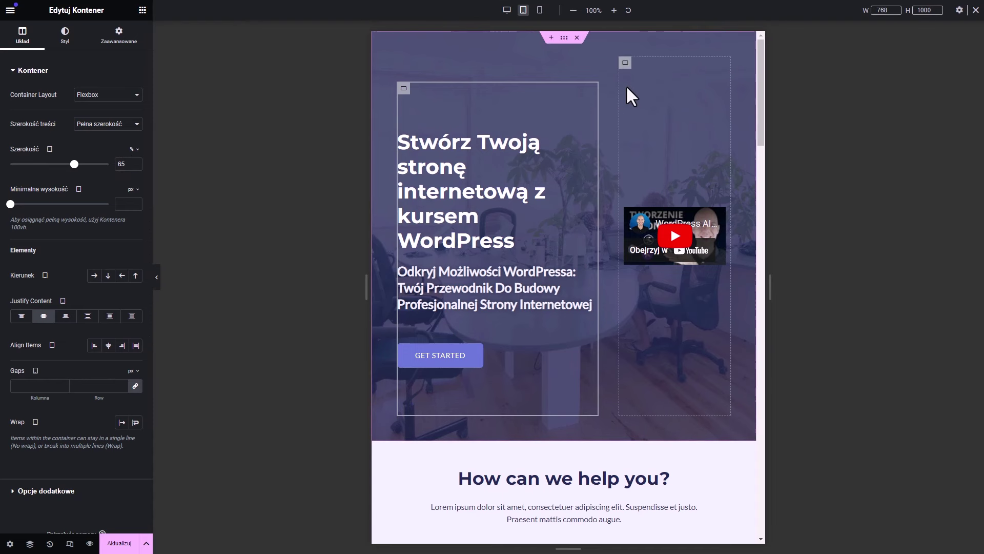
{"action": "left_click", "coordinate": [624, 63]}
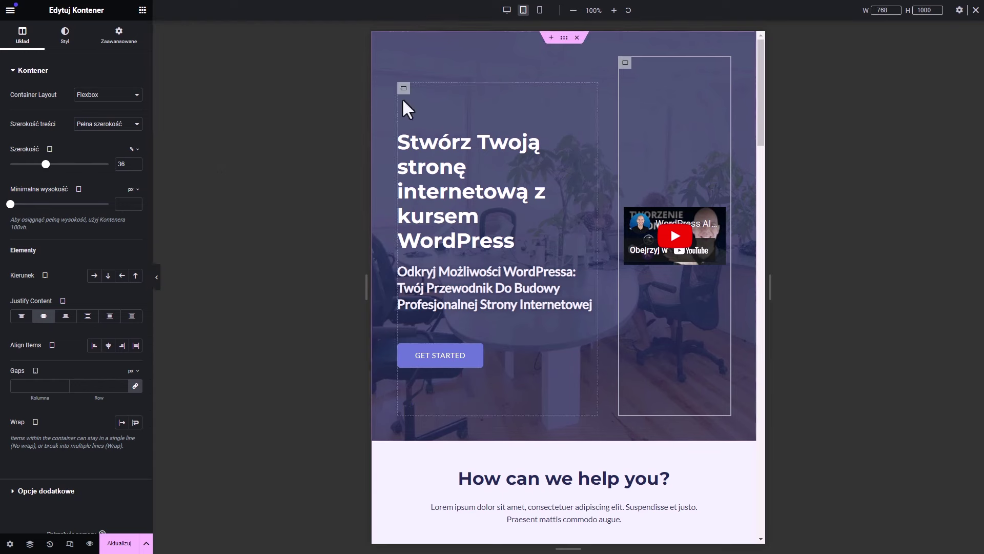
{"action": "left_click", "coordinate": [404, 88]}
{"action": "mouse_move", "coordinate": [75, 164]}
{"action": "left_mouse_down"}
{"action": "mouse_move", "coordinate": [42, 164]}
{"action": "mouse_move", "coordinate": [68, 164]}
{"action": "left_mouse_up"}
{"action": "left_click", "coordinate": [575, 69]}
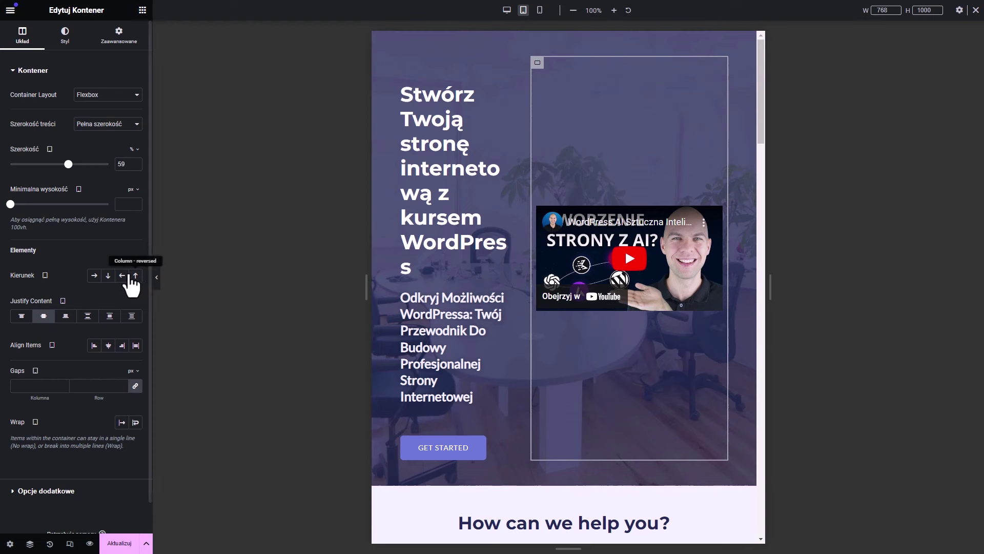
Step: Stack the hero as a column with the text column at width 100, then reverse it so the video leads
{"action": "left_click", "coordinate": [564, 38]}
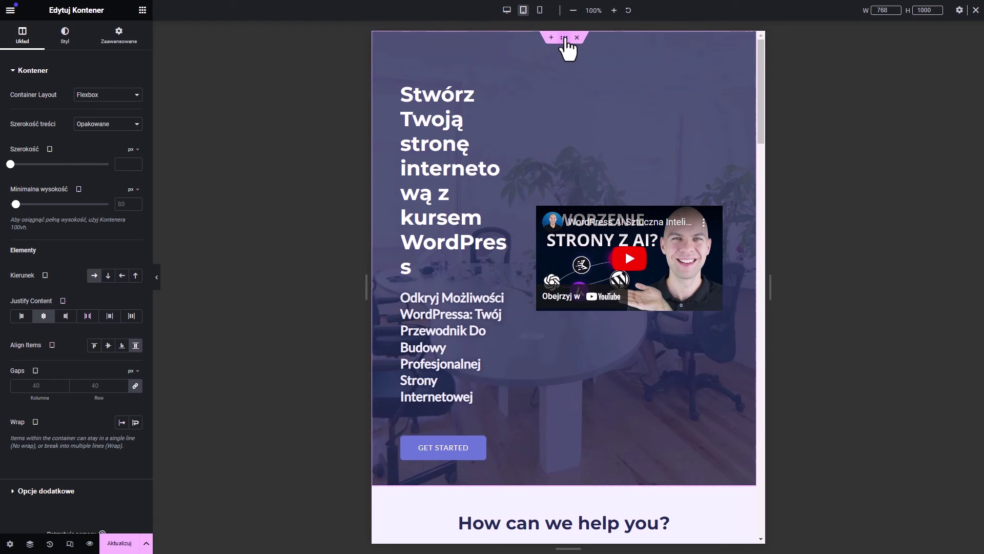
{"action": "left_click", "coordinate": [108, 276]}
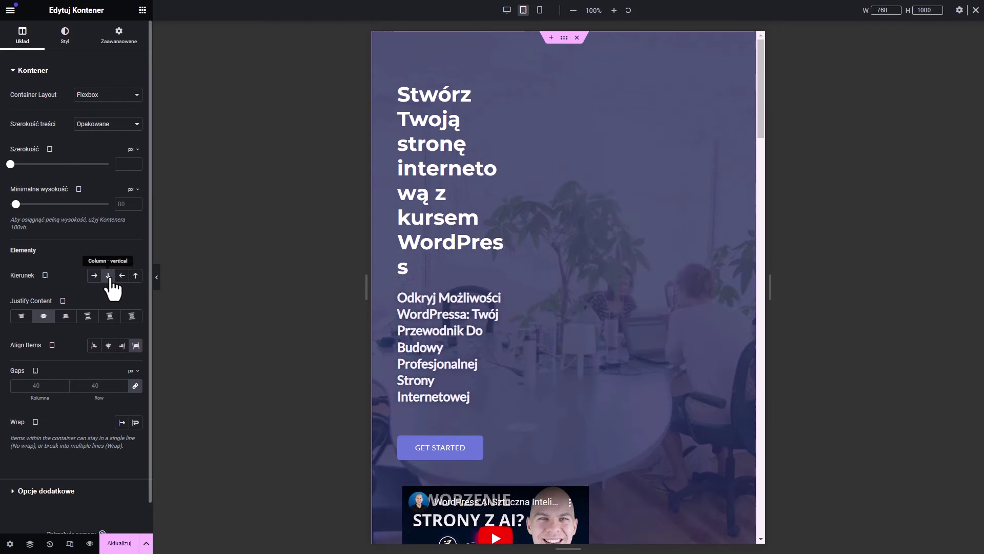
{"action": "left_click", "coordinate": [403, 90]}
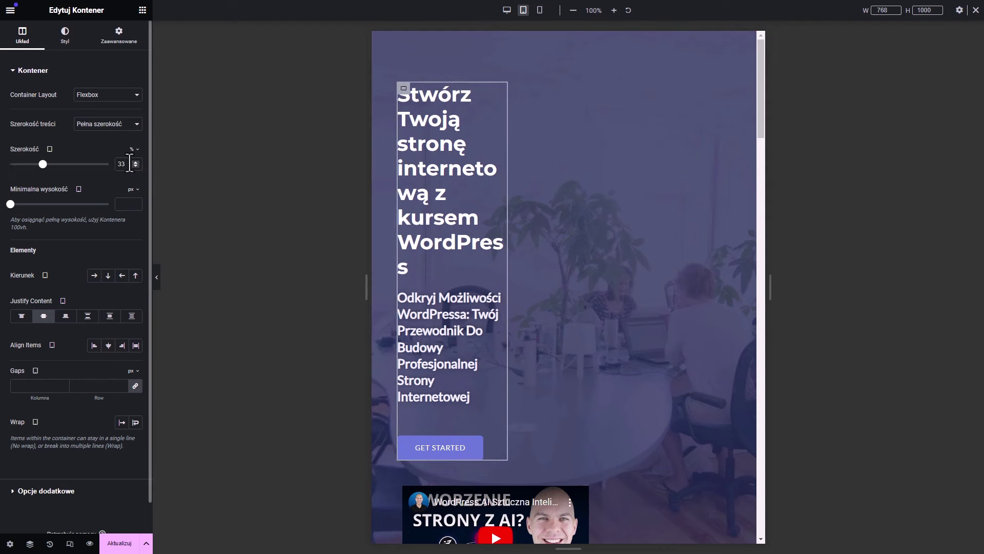
{"action": "type", "text": "100"}
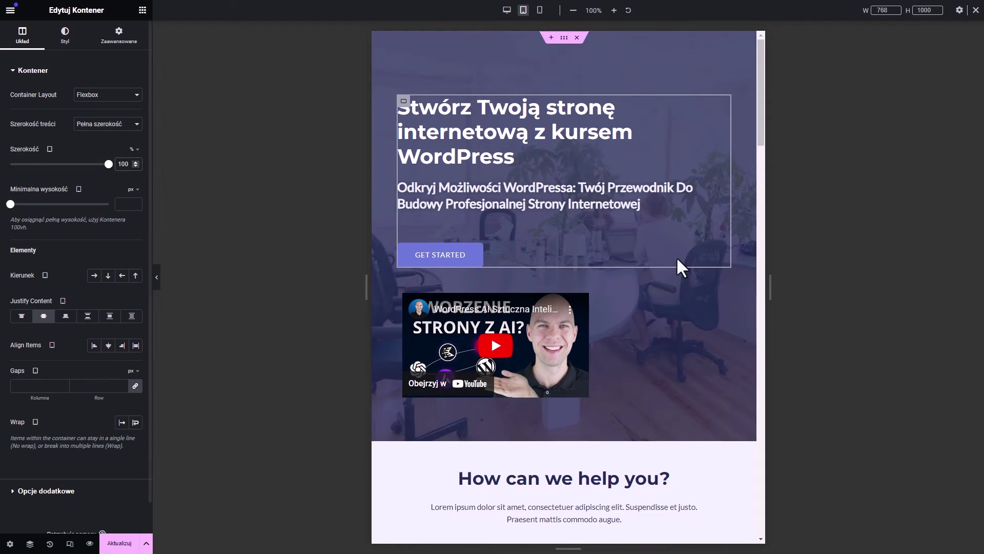
{"action": "key", "text": "BackSpace"}
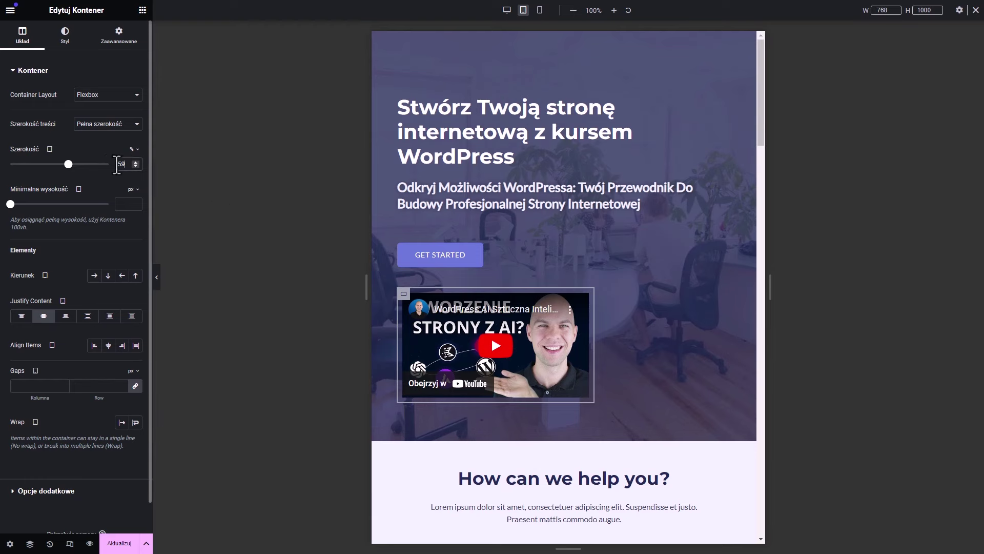
{"action": "type", "text": "00"}
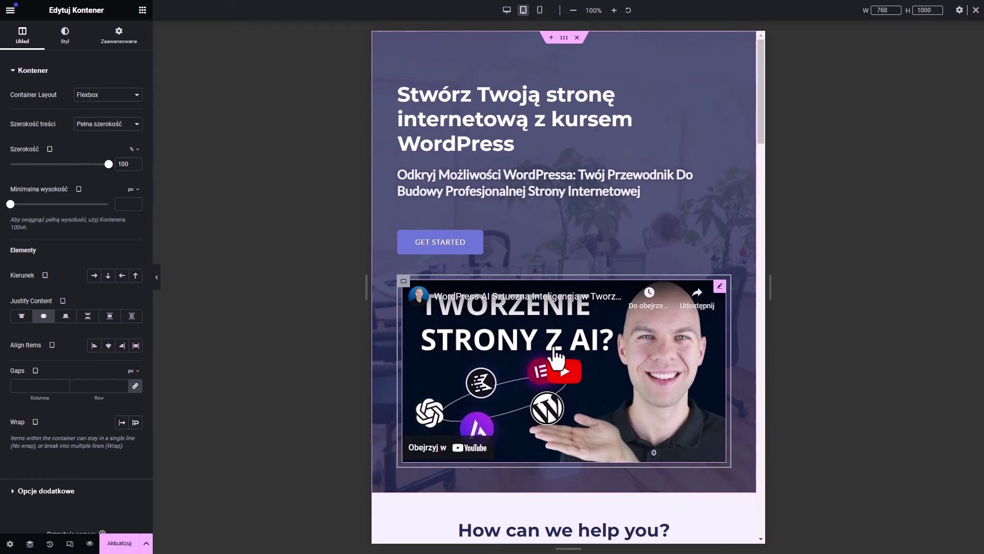
{"action": "left_click", "coordinate": [567, 38]}
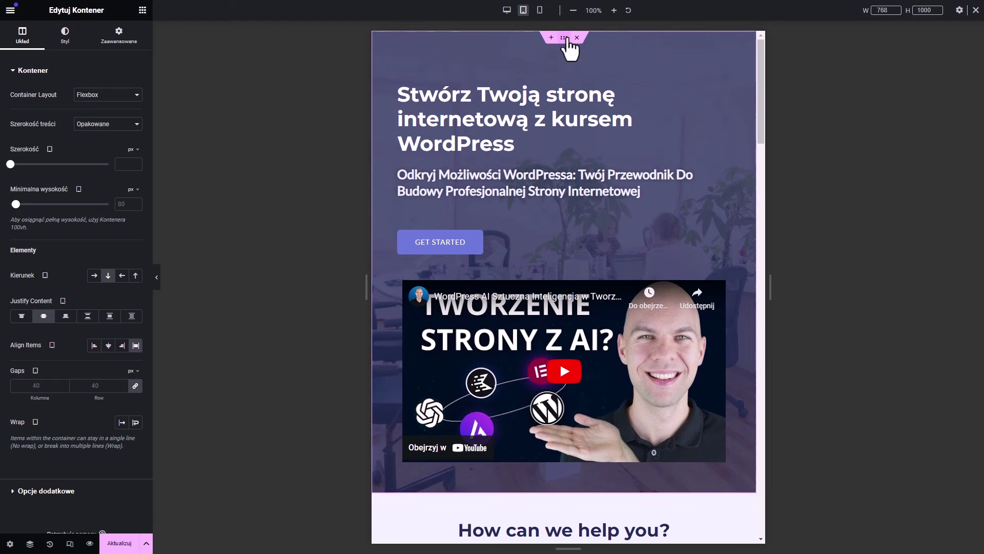
{"action": "left_click", "coordinate": [136, 277]}
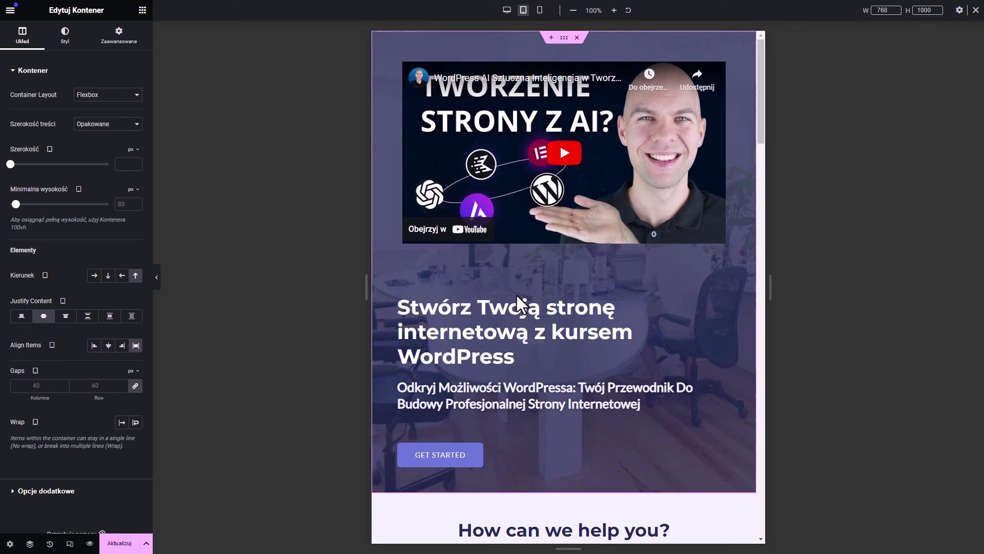
Step: Set the hero gaps to 0 and centre-align the heading, subtitle and GET STARTED button
{"action": "left_click", "coordinate": [100, 385]}
{"action": "type", "text": "0"}
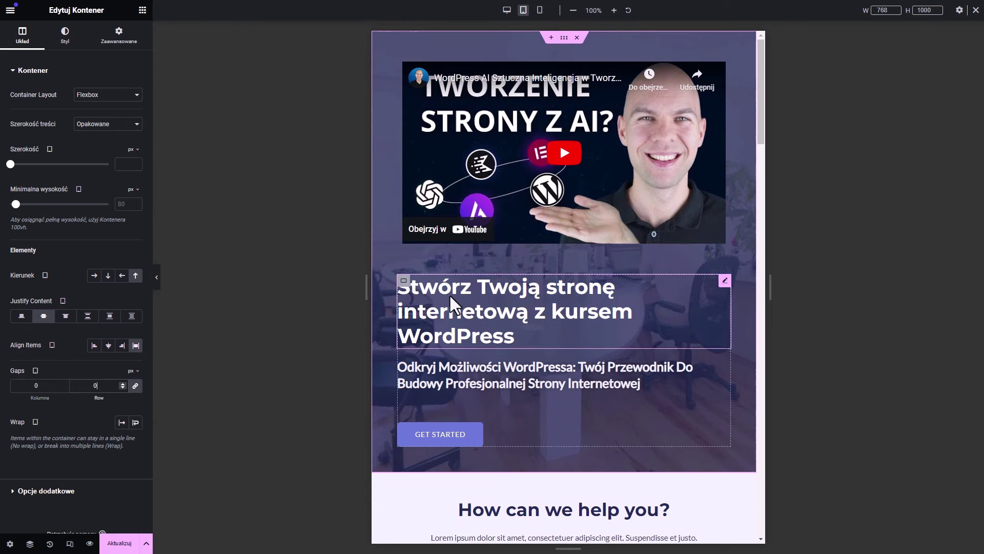
{"action": "left_click", "coordinate": [485, 313]}
{"action": "left_click", "coordinate": [66, 39]}
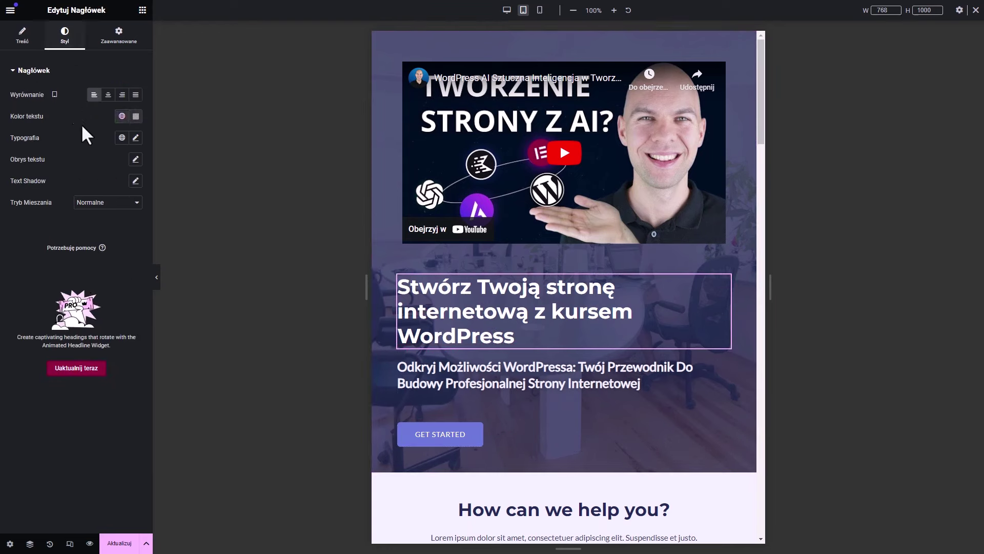
{"action": "left_click", "coordinate": [105, 95]}
{"action": "left_click", "coordinate": [515, 379]}
{"action": "left_click", "coordinate": [72, 41]}
{"action": "left_click", "coordinate": [105, 94]}
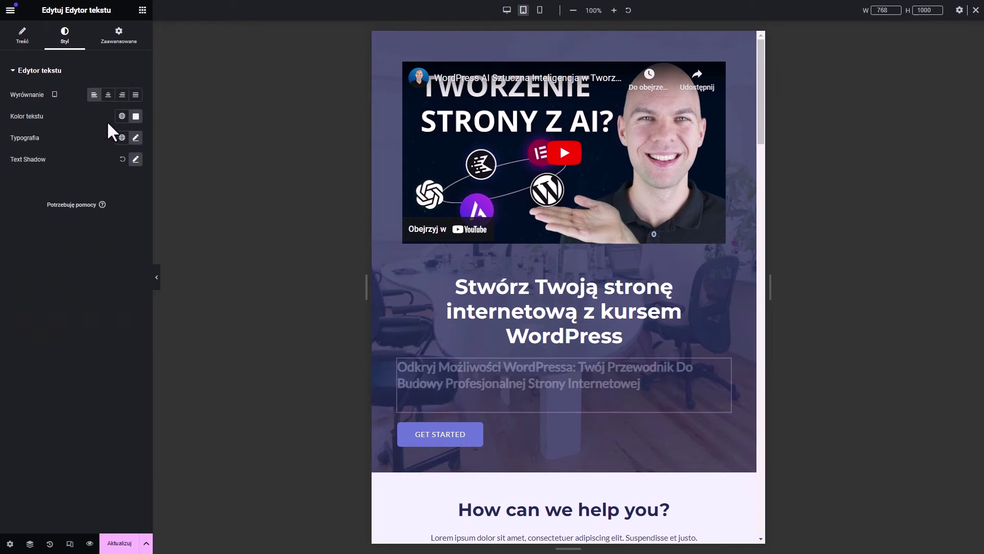
{"action": "left_click", "coordinate": [520, 434]}
{"action": "left_click", "coordinate": [72, 46]}
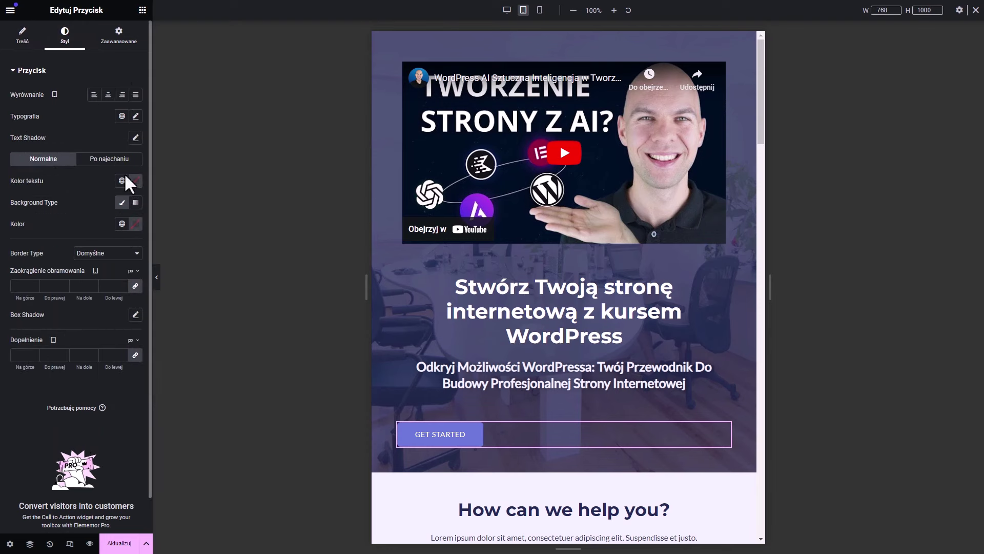
{"action": "left_click", "coordinate": [109, 94]}
{"action": "left_click", "coordinate": [22, 42]}
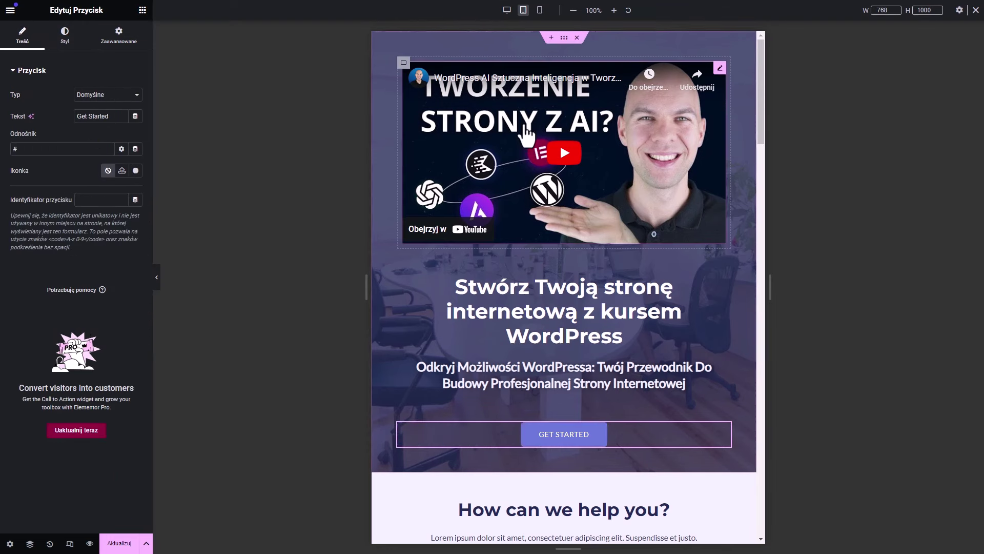
Step: Shrink the video container to 56% width and centre it horizontally in the hero
{"action": "left_click", "coordinate": [567, 38]}
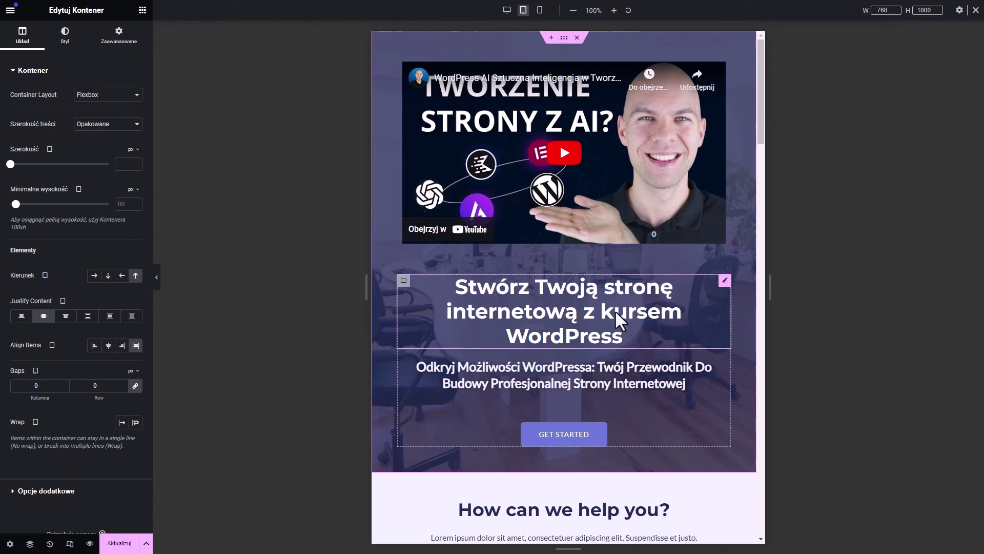
{"action": "left_click", "coordinate": [564, 103]}
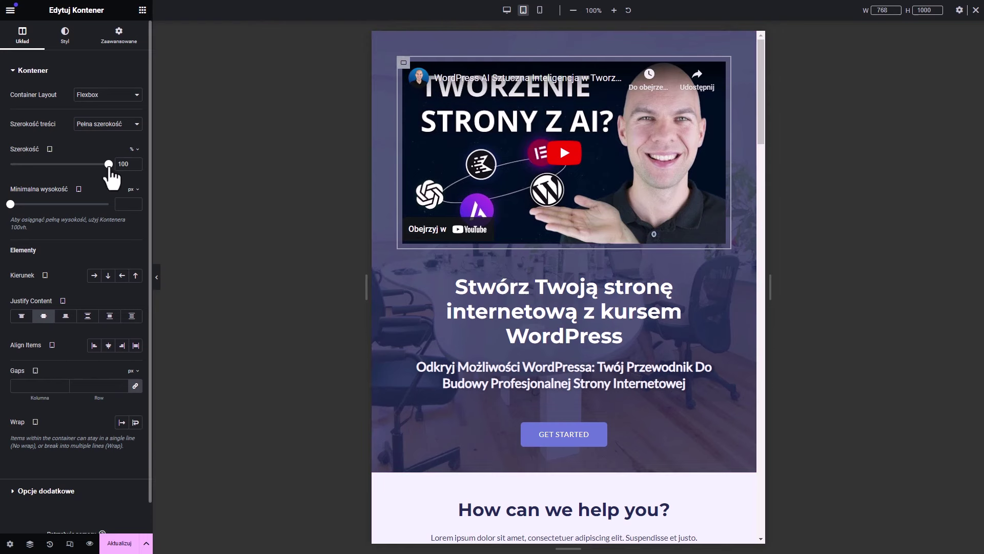
{"action": "left_click_drag", "start_coordinate": [109, 164], "coordinate": [65, 164]}
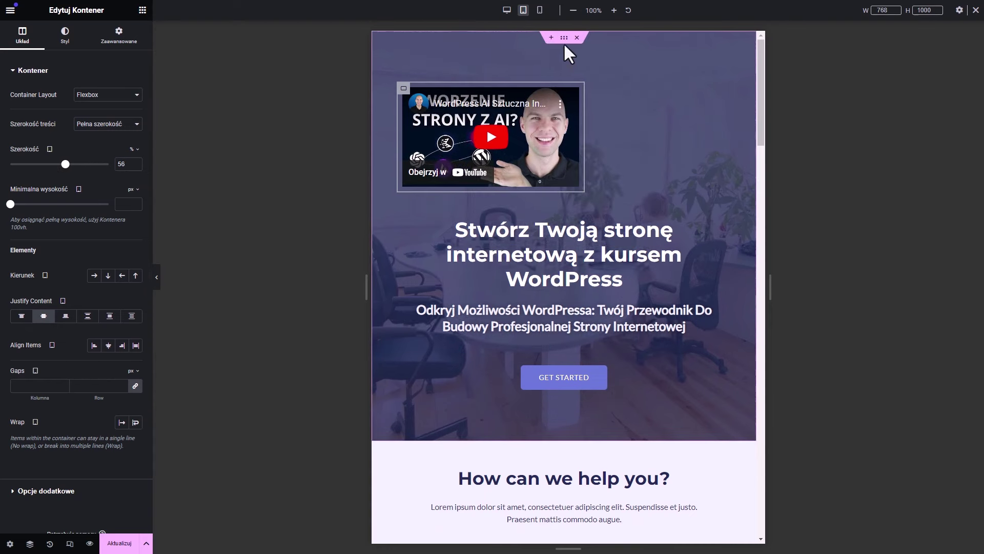
{"action": "left_click", "coordinate": [565, 38]}
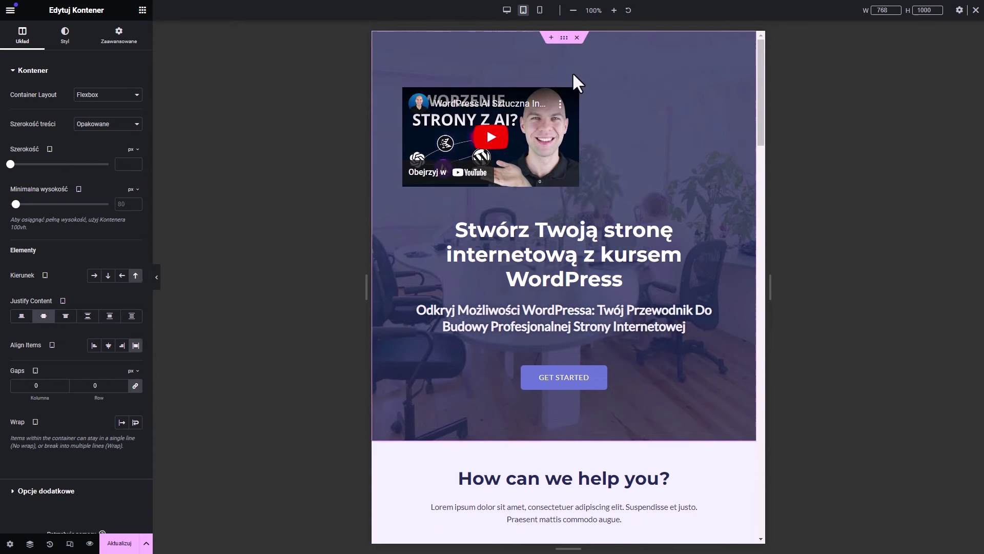
{"action": "left_click", "coordinate": [108, 345]}
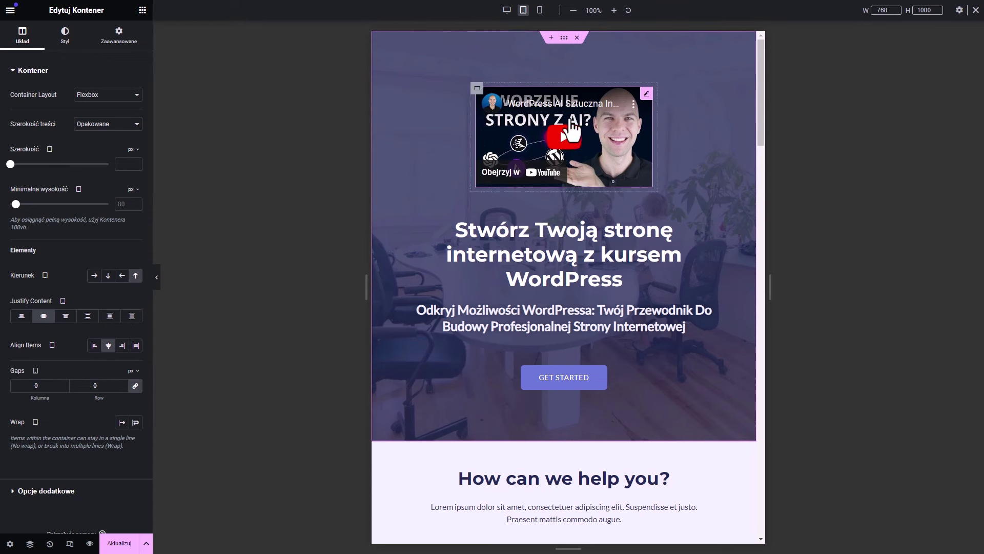
{"action": "key", "text": "ctrl+i"}
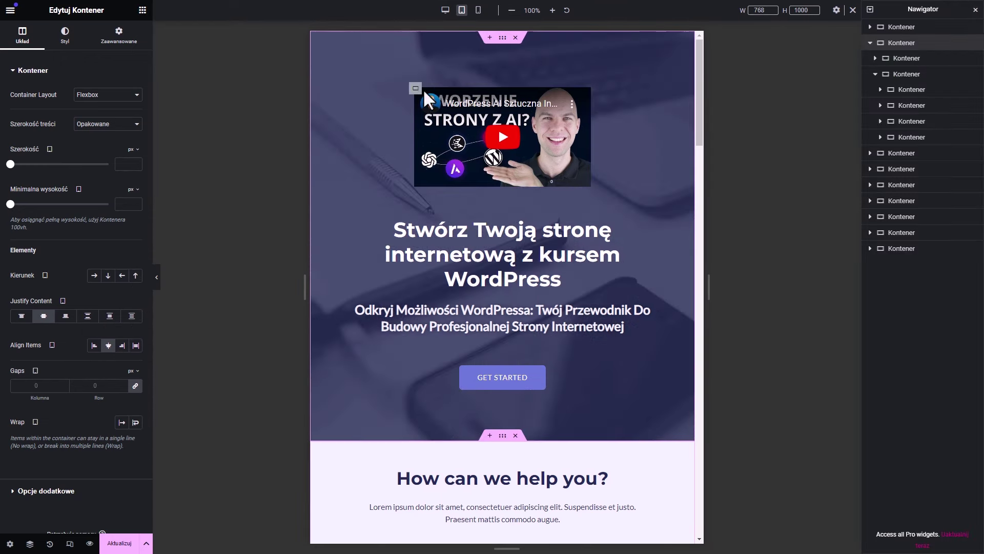
Step: Set the service cards, including Development and Marketing, to 47% width each
{"action": "scroll", "coordinate": [569, 324], "scroll_direction": "down", "scroll_amount": 5}
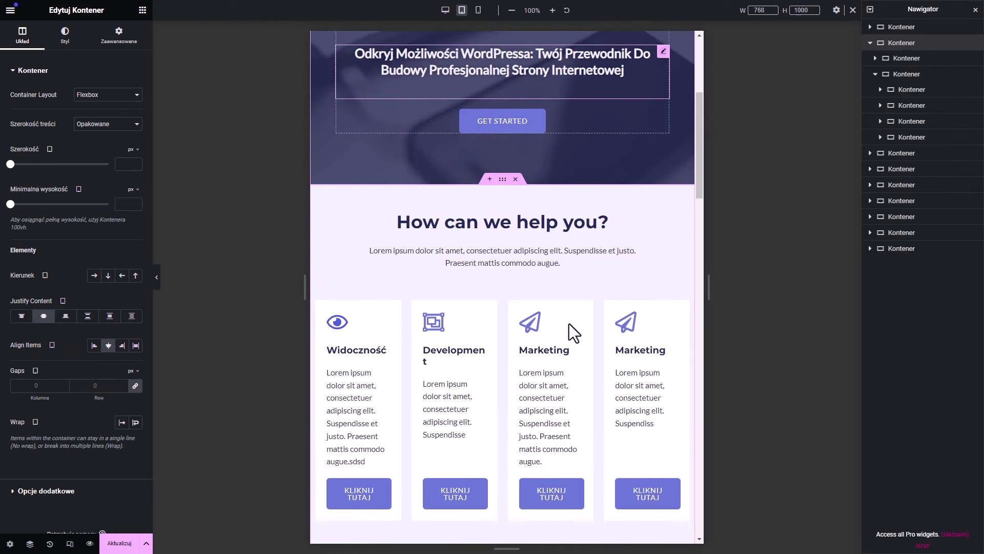
{"action": "scroll", "coordinate": [569, 324], "scroll_direction": "down", "scroll_amount": 2}
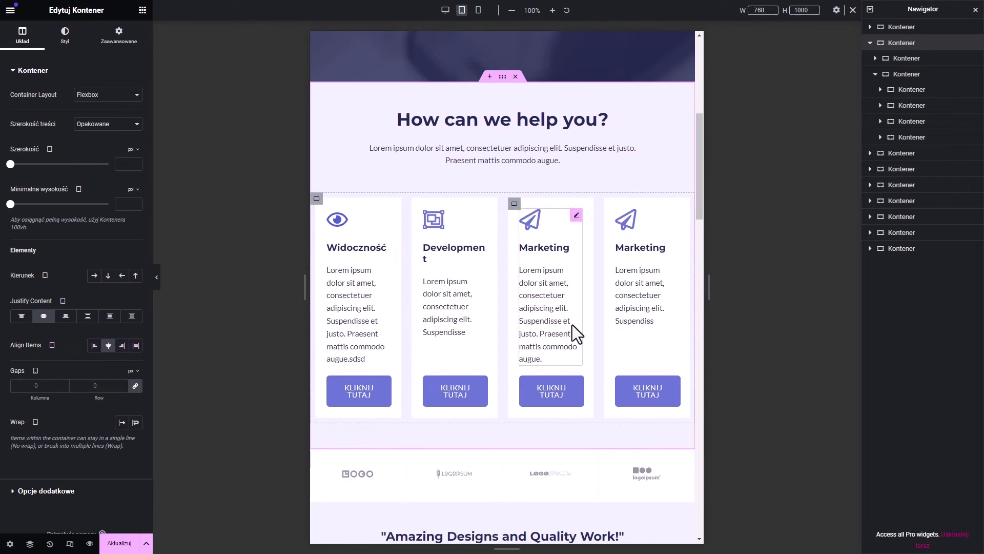
{"action": "scroll", "coordinate": [595, 318], "scroll_direction": "down", "scroll_amount": 1}
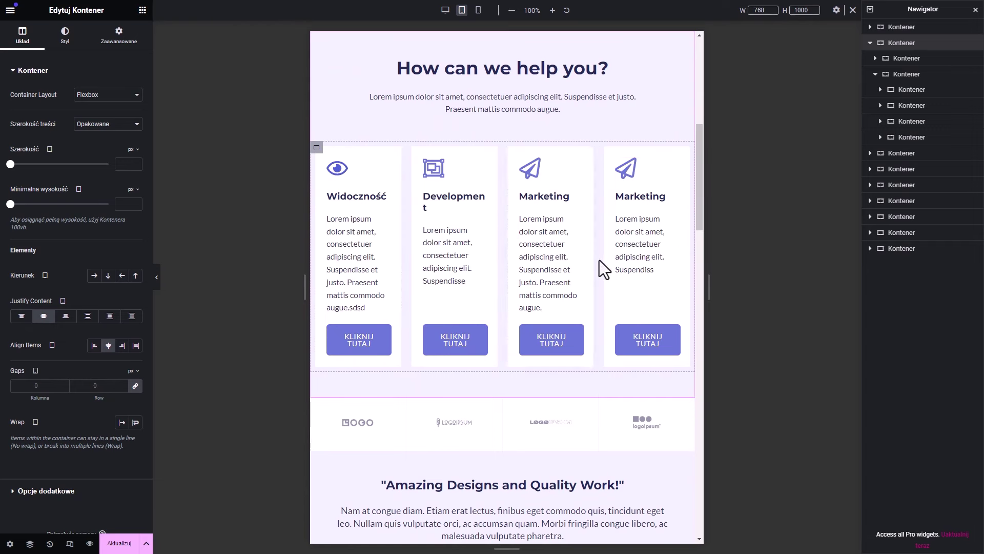
{"action": "left_click", "coordinate": [322, 153]}
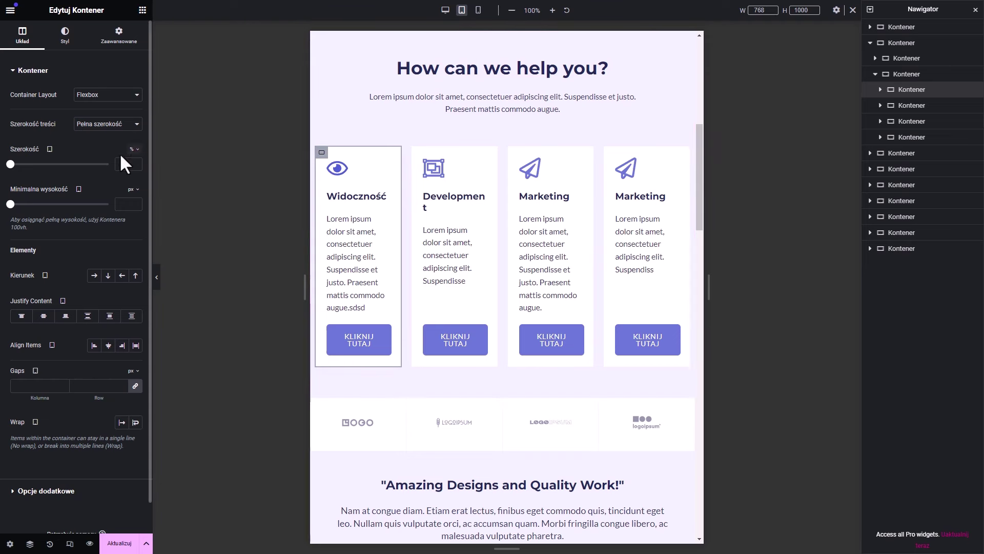
{"action": "left_click", "coordinate": [137, 163]}
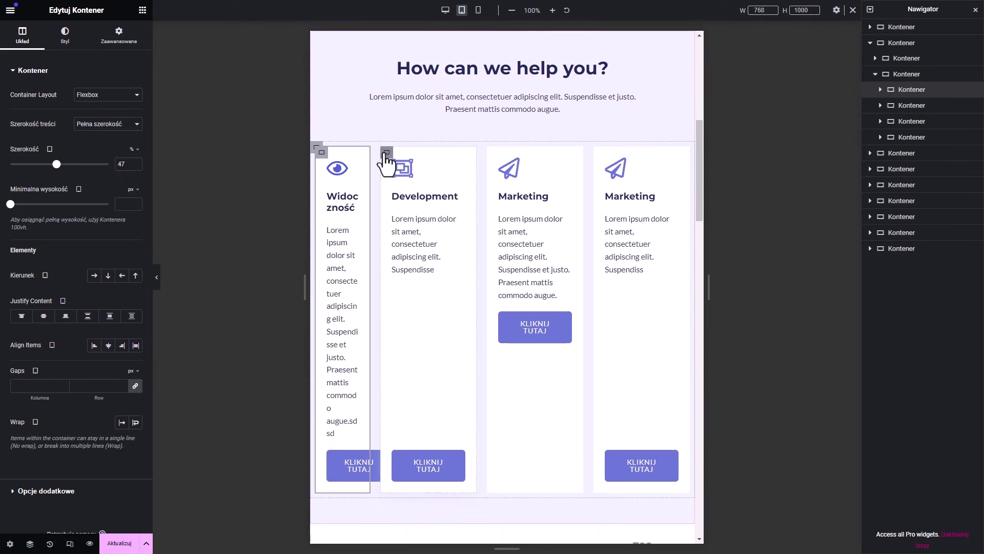
{"action": "left_click", "coordinate": [386, 152]}
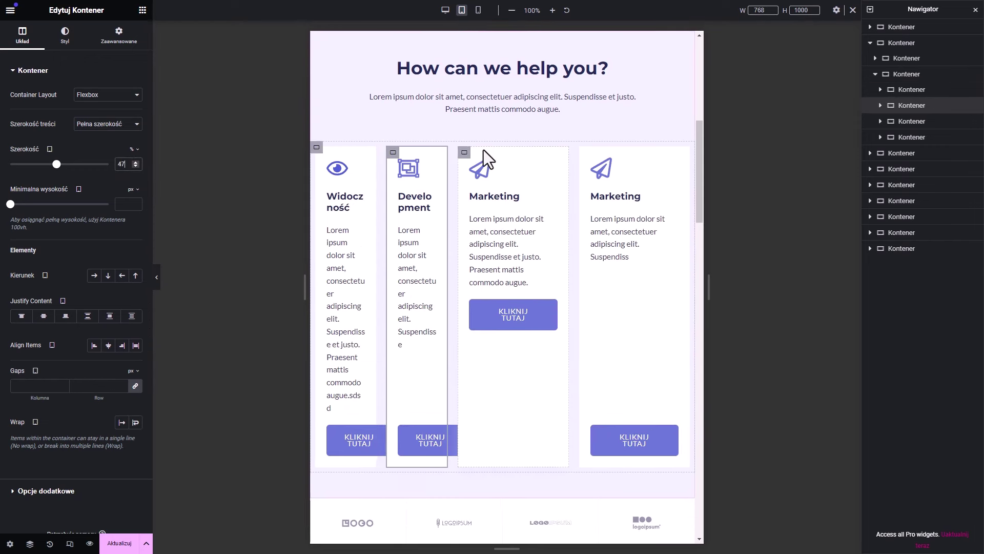
{"action": "left_click", "coordinate": [464, 152]}
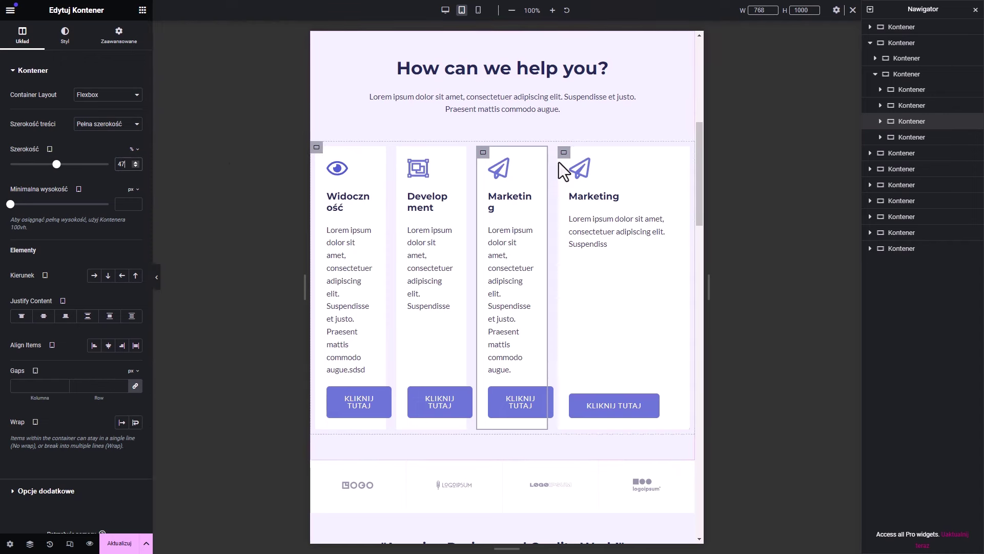
{"action": "left_click", "coordinate": [564, 152]}
{"action": "left_click_drag", "start_coordinate": [10, 164], "coordinate": [57, 164]}
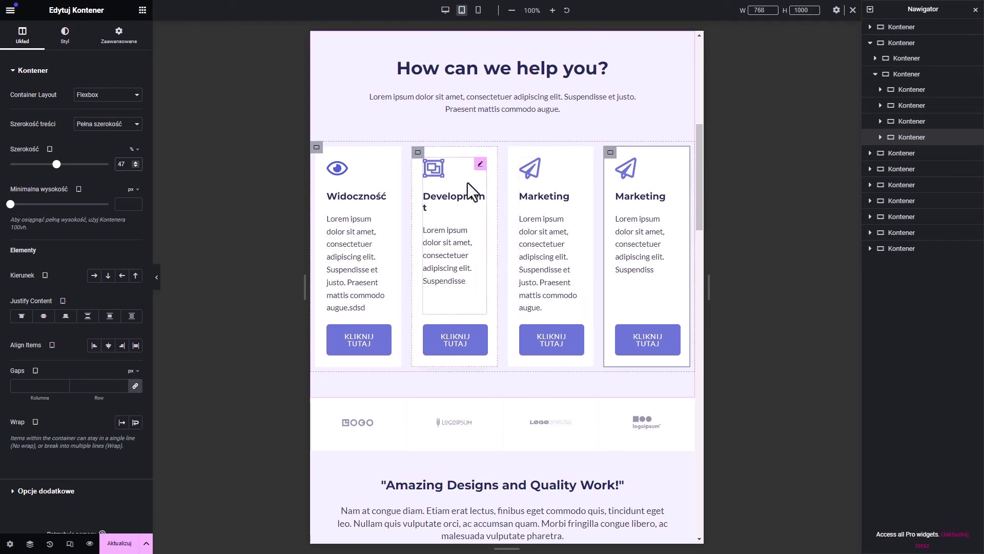
Step: Enable Wrap on the cards' parent container and set Justify Content to centre
{"action": "left_click", "coordinate": [909, 75]}
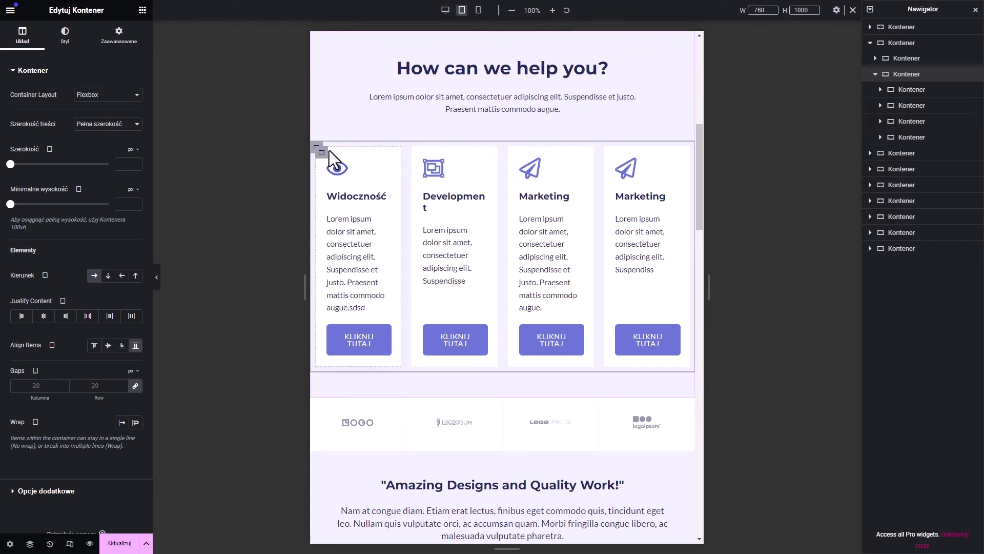
{"action": "left_click", "coordinate": [136, 422]}
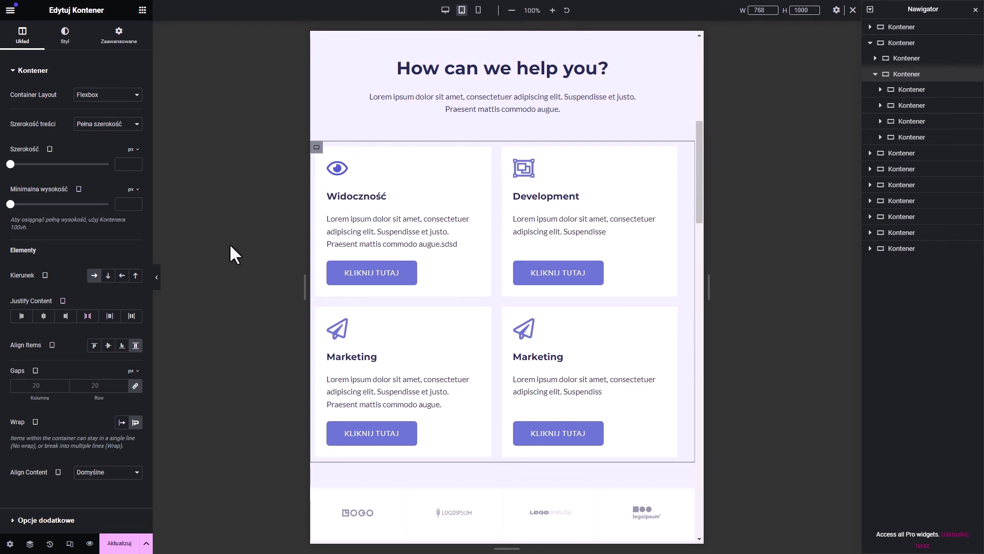
{"action": "left_click", "coordinate": [44, 317]}
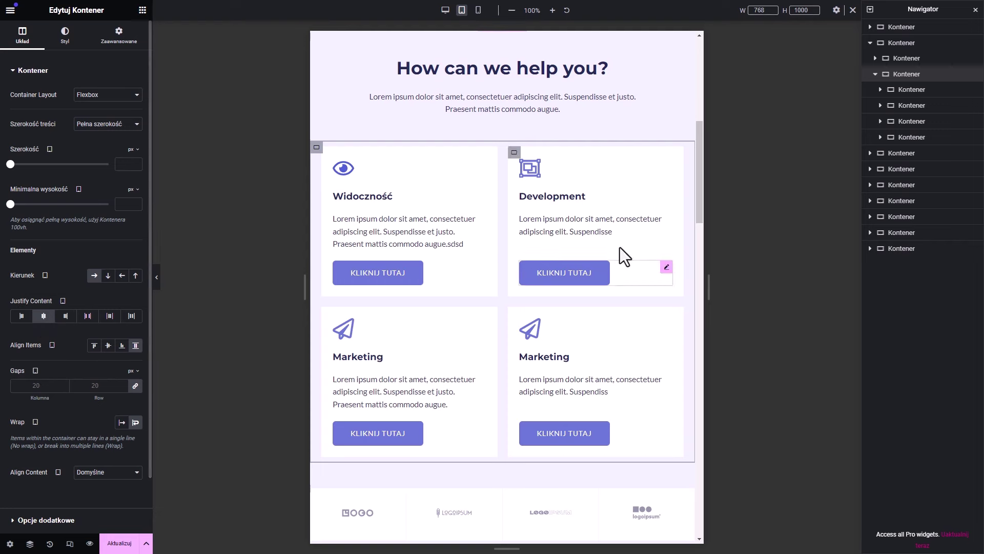
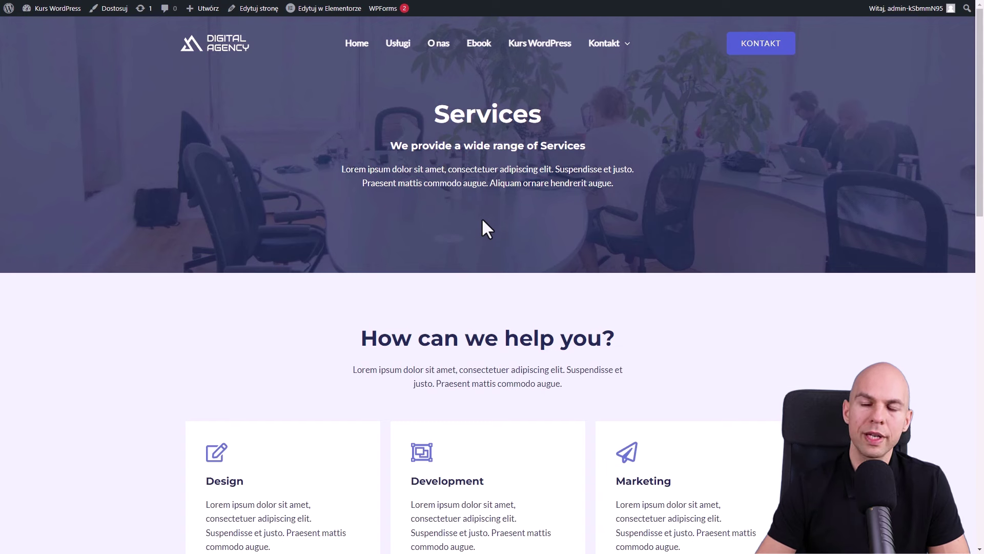
Step: Import the Personal Portfolio - Home template into Home2 and swap its hero photo for a media-library portrait
{"action": "mouse_move", "coordinate": [9, 11]}
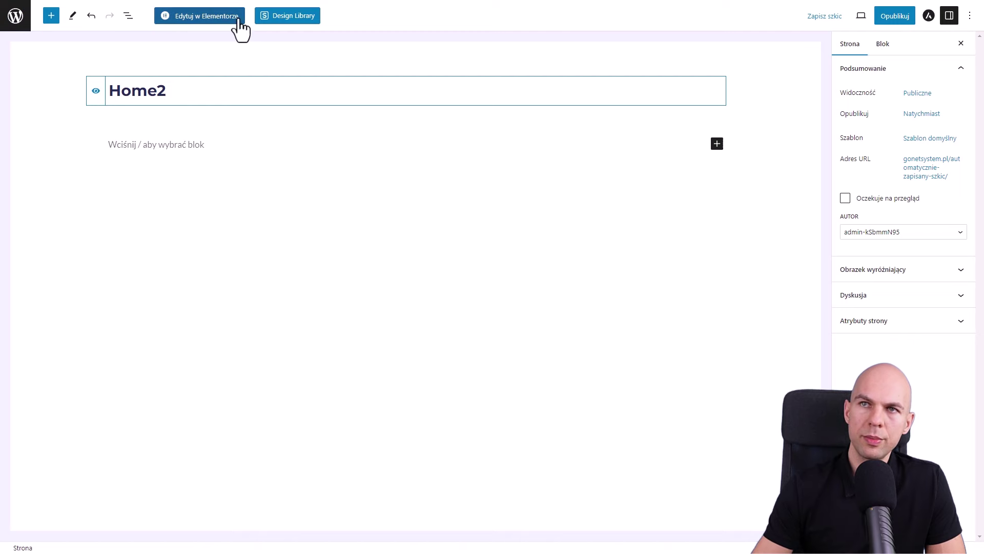
{"action": "left_click", "coordinate": [223, 16]}
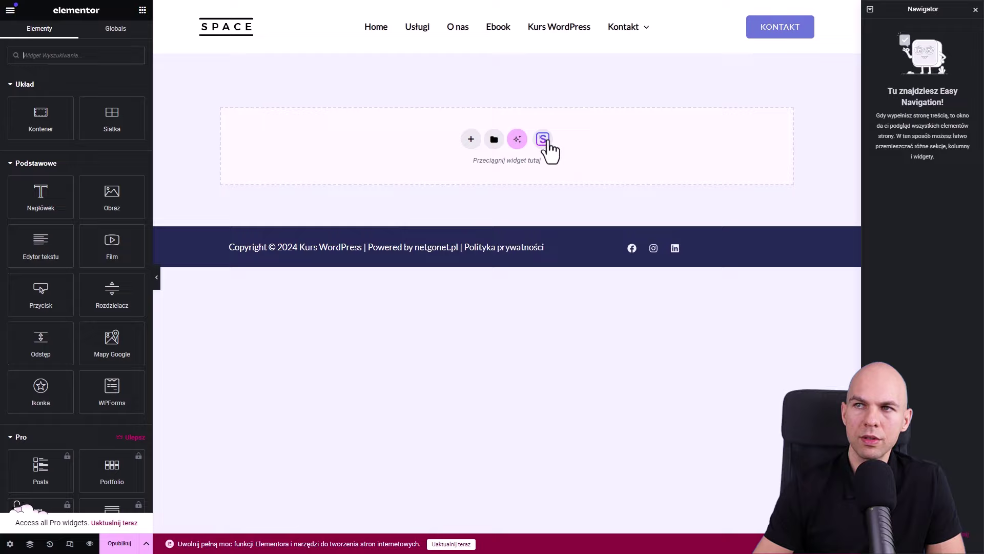
{"action": "left_click", "coordinate": [543, 139]}
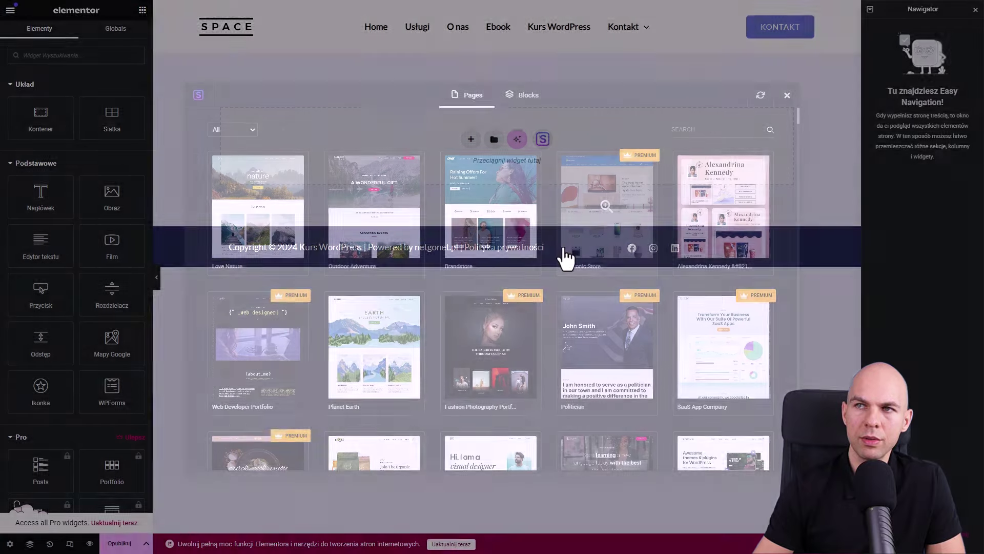
{"action": "type", "text": "personal"}
{"action": "left_click", "coordinate": [472, 237]}
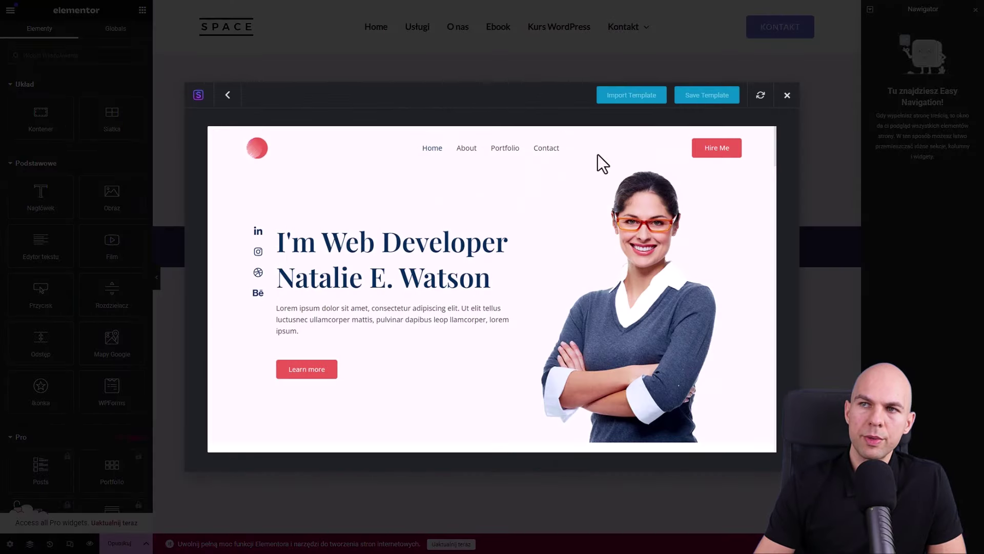
{"action": "left_click", "coordinate": [639, 104]}
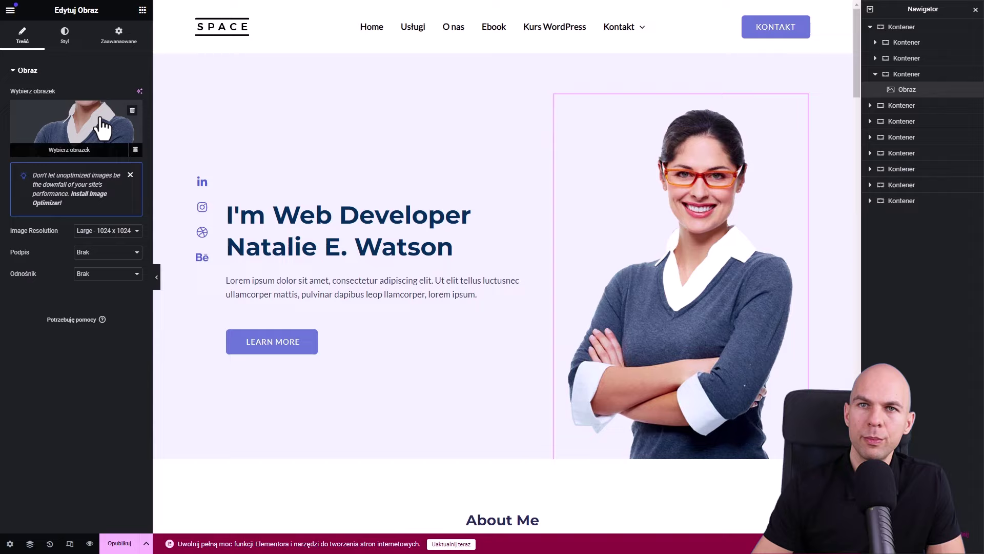
{"action": "left_click", "coordinate": [102, 125]}
{"action": "left_click", "coordinate": [156, 134]}
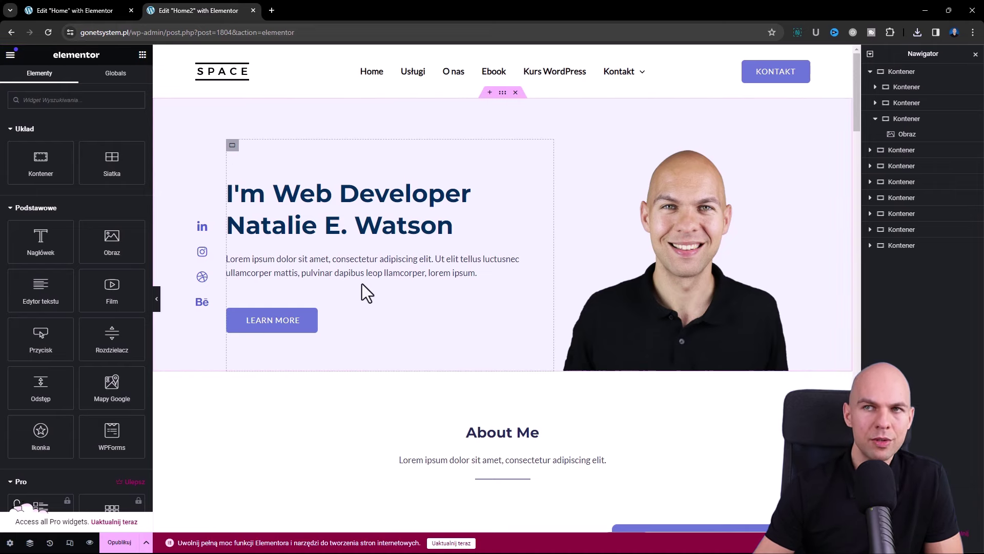
Step: Copy the I'm Web Developer hero from Home2 to the top of Home, deleting the old video intro
{"action": "scroll", "coordinate": [743, 279], "scroll_direction": "down", "scroll_amount": 2}
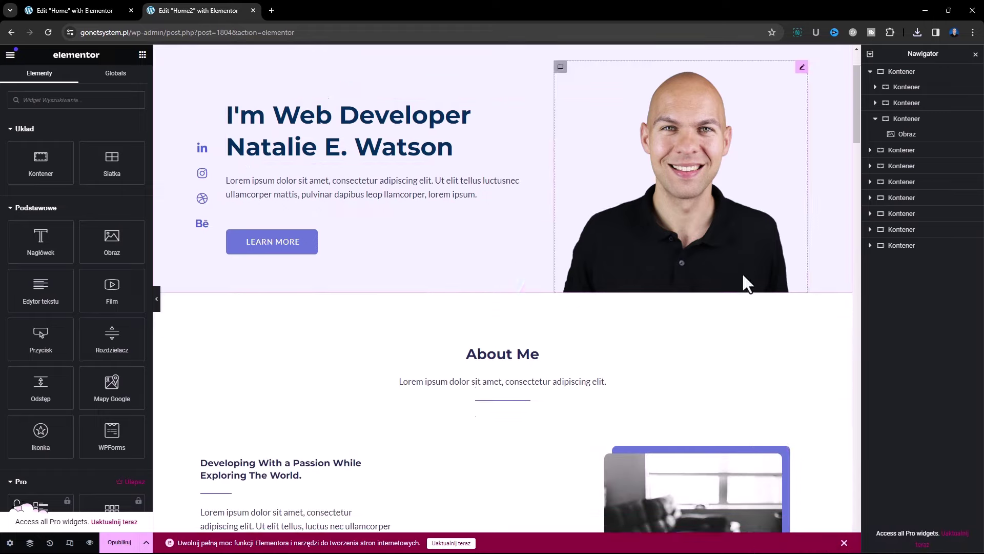
{"action": "scroll", "coordinate": [742, 275], "scroll_direction": "up", "scroll_amount": 2}
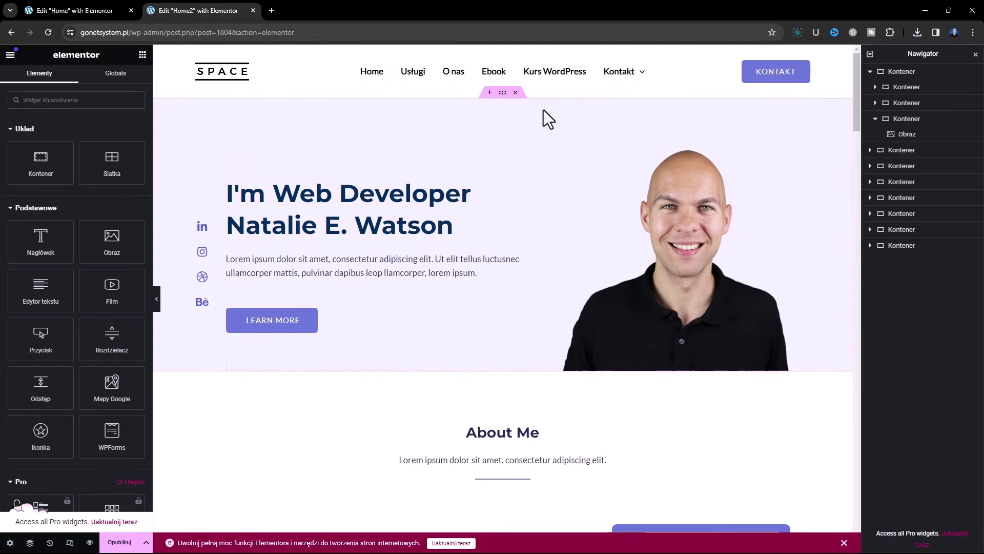
{"action": "right_click", "coordinate": [502, 93]}
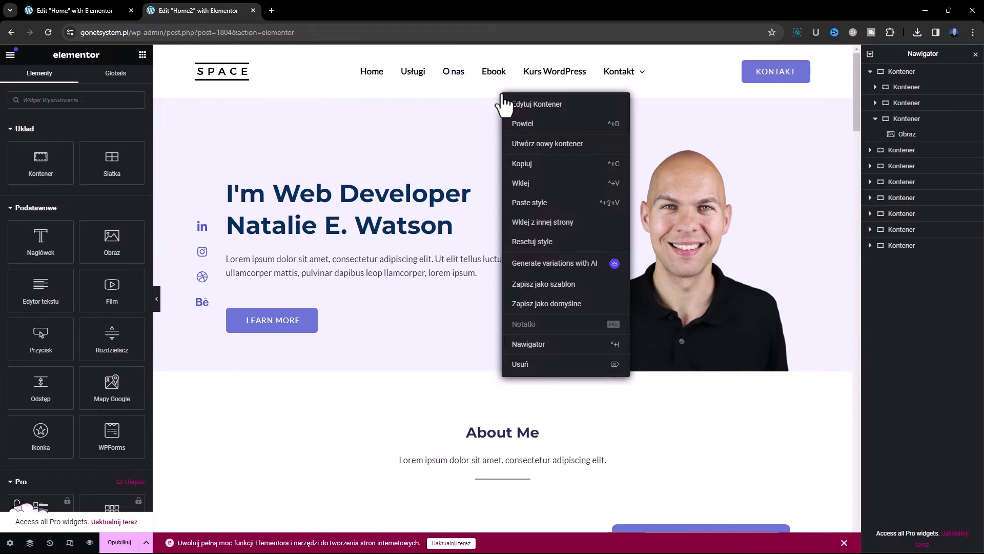
{"action": "left_click", "coordinate": [525, 167]}
{"action": "left_click", "coordinate": [82, 10]}
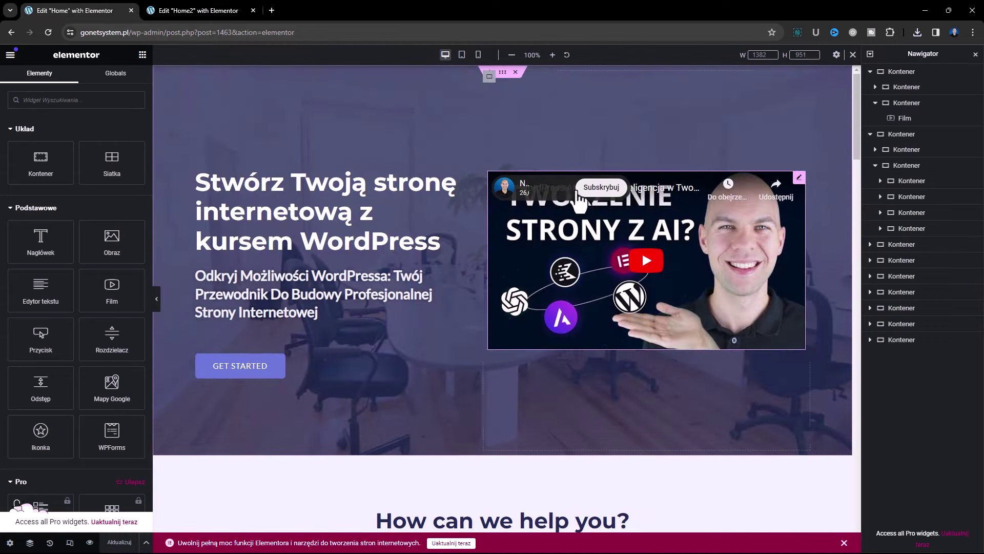
{"action": "left_click", "coordinate": [490, 75]}
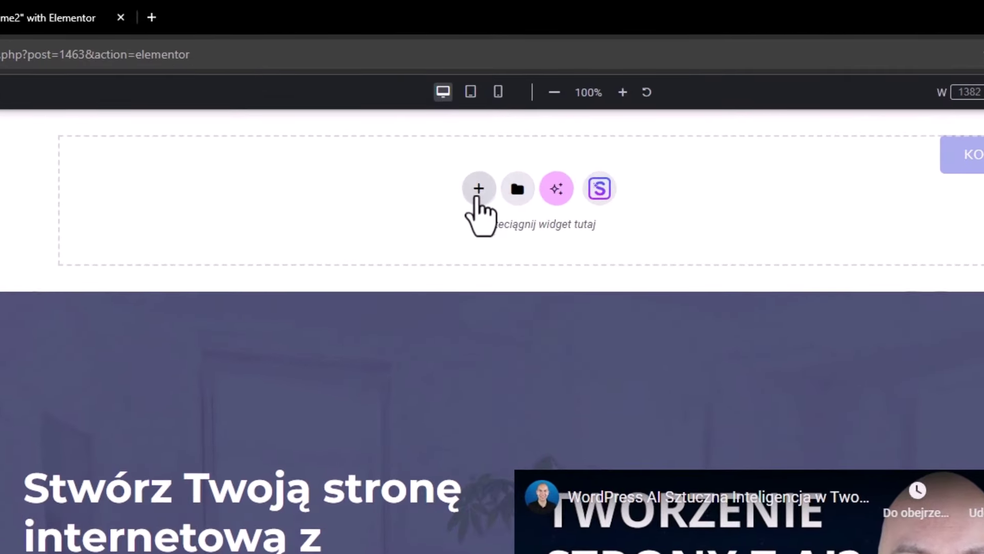
{"action": "right_click", "coordinate": [478, 213]}
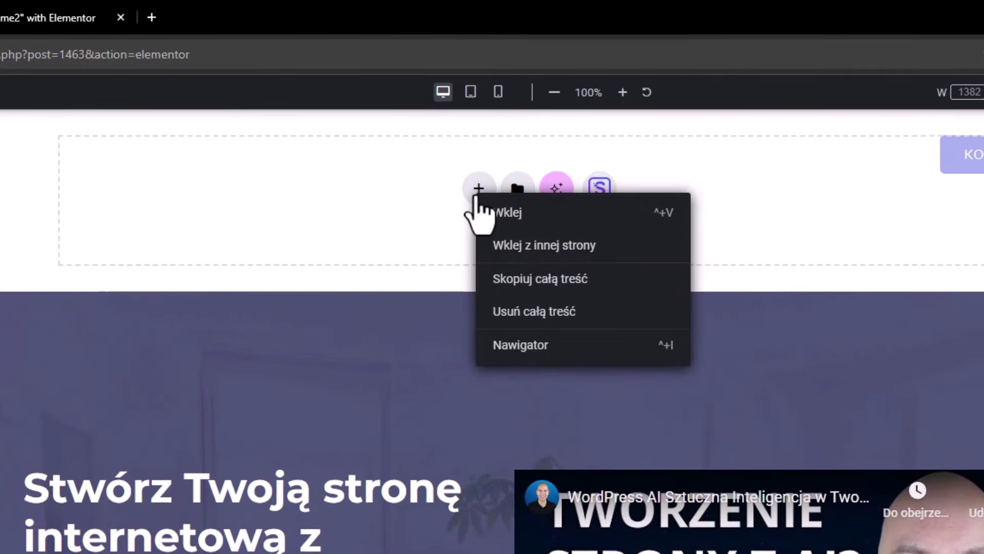
{"action": "left_click", "coordinate": [505, 213]}
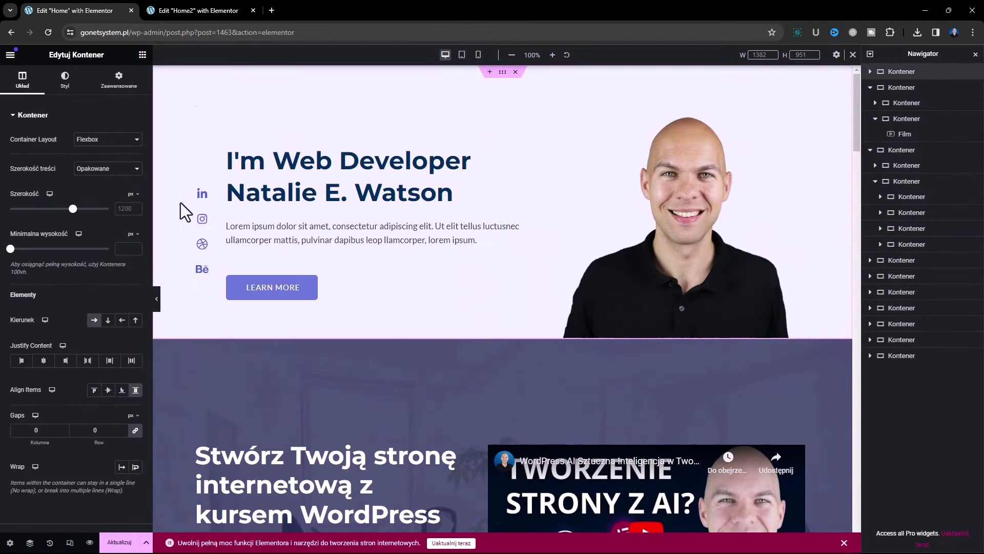
{"action": "scroll", "coordinate": [521, 384], "scroll_direction": "down", "scroll_amount": 1}
{"action": "scroll", "coordinate": [530, 371], "scroll_direction": "up", "scroll_amount": 1}
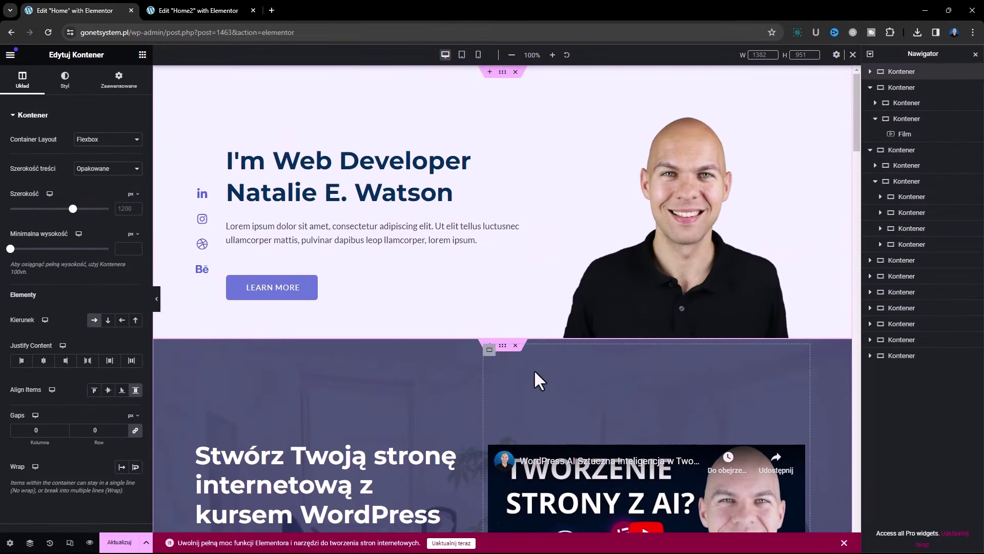
{"action": "left_click", "coordinate": [515, 345]}
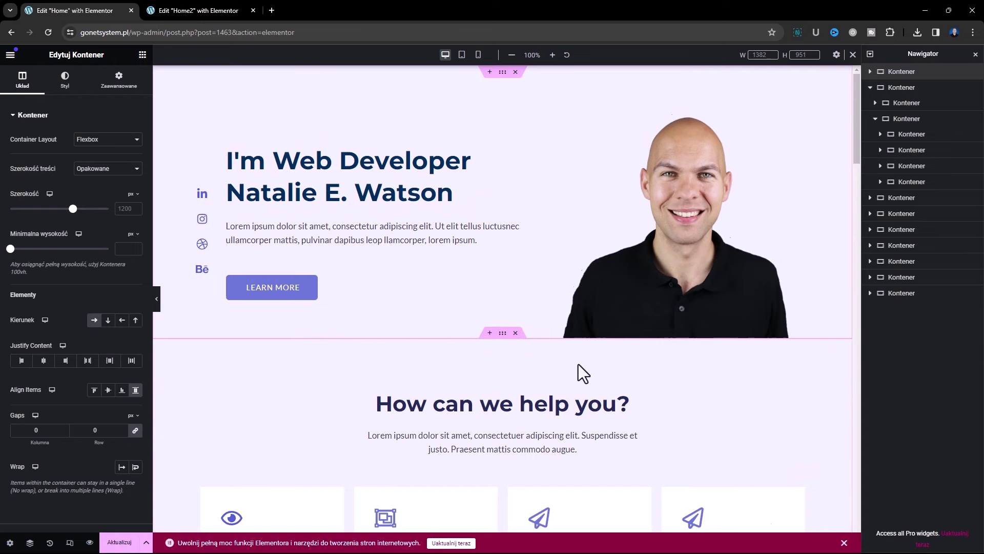
Step: Copy the logo row and paste it into a new section directly beneath the hero
{"action": "scroll", "coordinate": [578, 364], "scroll_direction": "down", "scroll_amount": 8}
{"action": "left_click", "coordinate": [456, 283]}
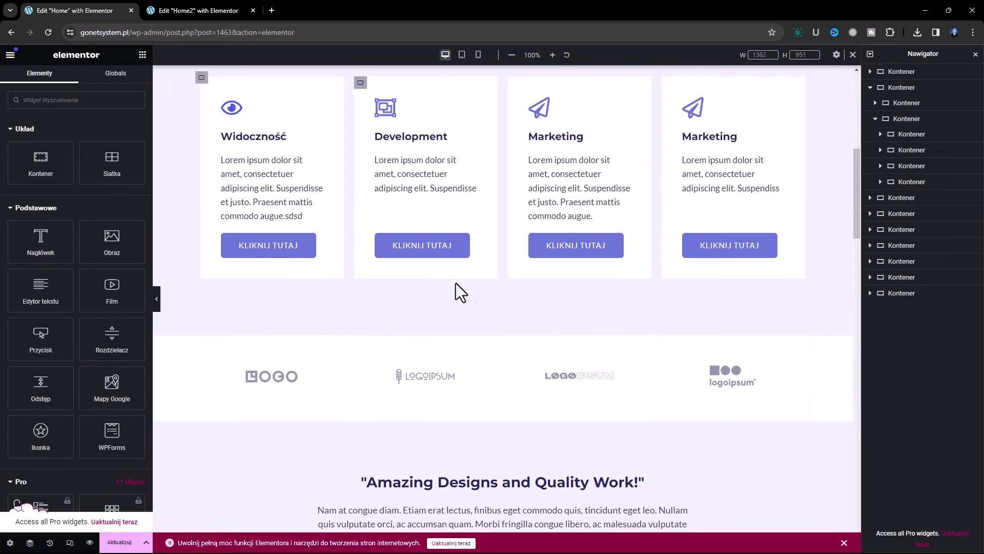
{"action": "right_click", "coordinate": [504, 331]}
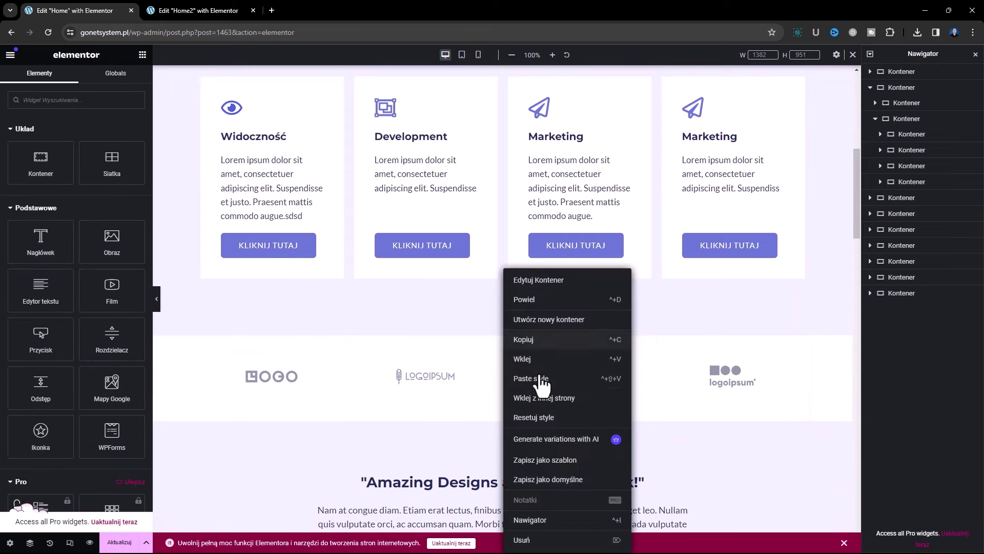
{"action": "left_click", "coordinate": [534, 341]}
{"action": "scroll", "coordinate": [531, 358], "scroll_direction": "up", "scroll_amount": 8}
{"action": "left_click", "coordinate": [490, 333]}
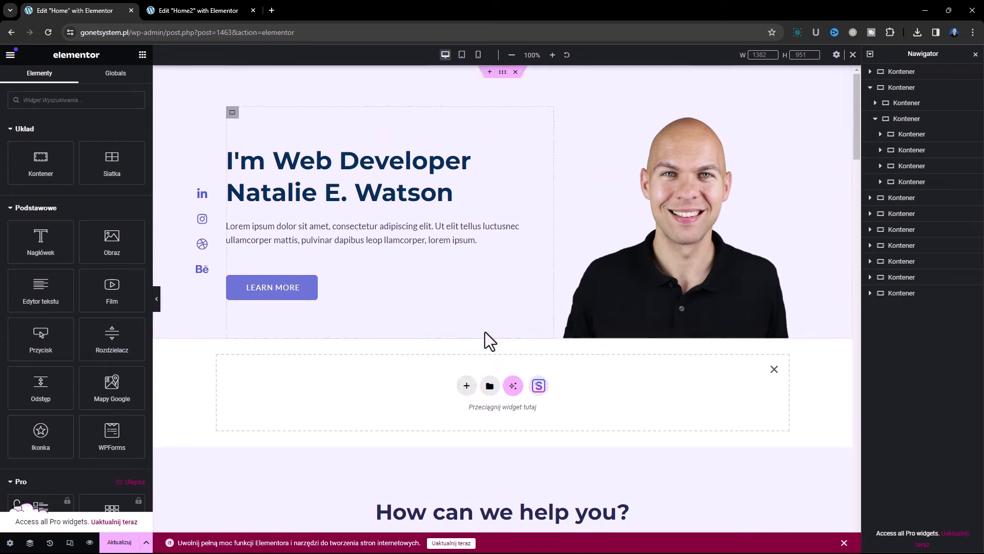
{"action": "right_click", "coordinate": [465, 386]}
{"action": "left_click", "coordinate": [491, 394]}
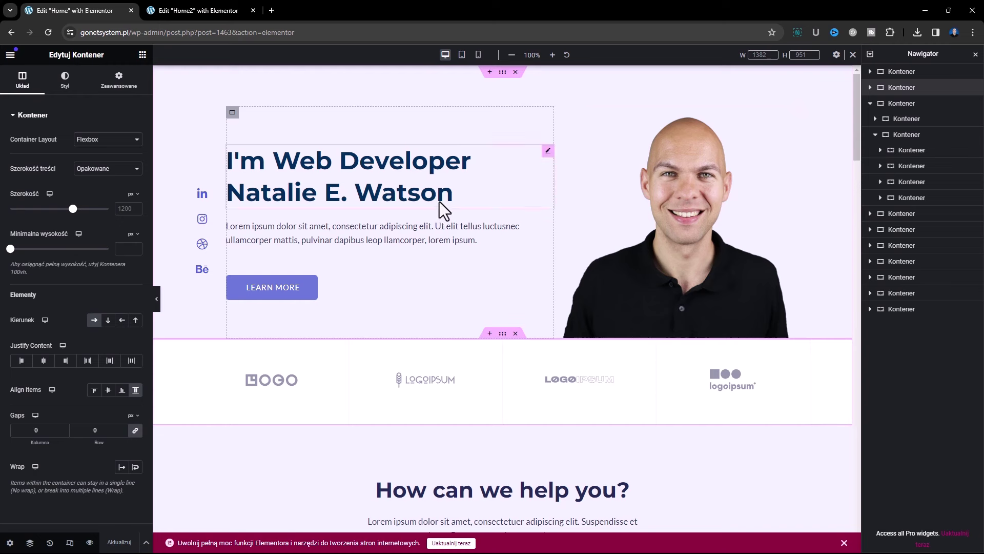
Step: Return to the Home2 editor and preview its team cards at the 360-px mobile width
{"action": "key", "text": "ctrl+Tab"}
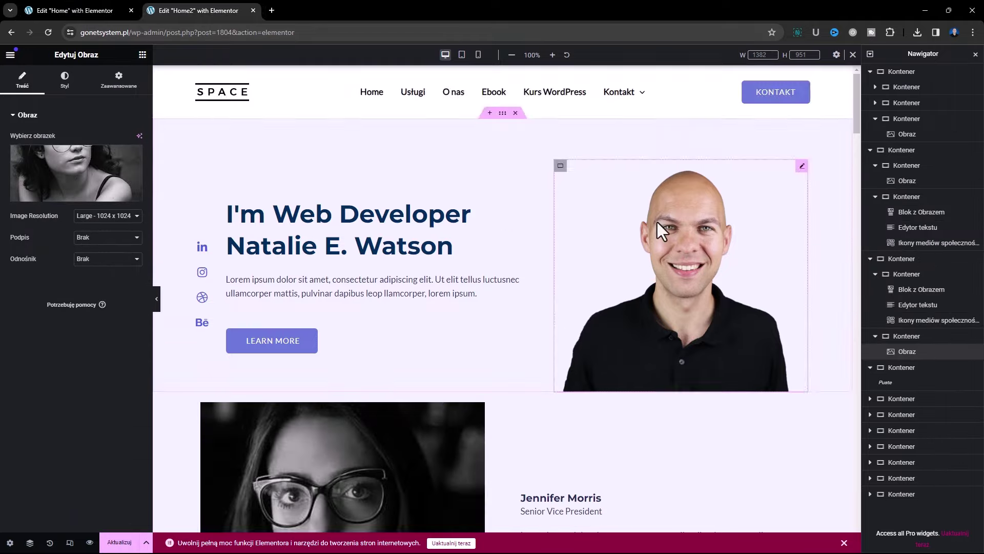
{"action": "scroll", "coordinate": [657, 223], "scroll_direction": "down", "scroll_amount": 5}
{"action": "scroll", "coordinate": [655, 225], "scroll_direction": "down", "scroll_amount": 2}
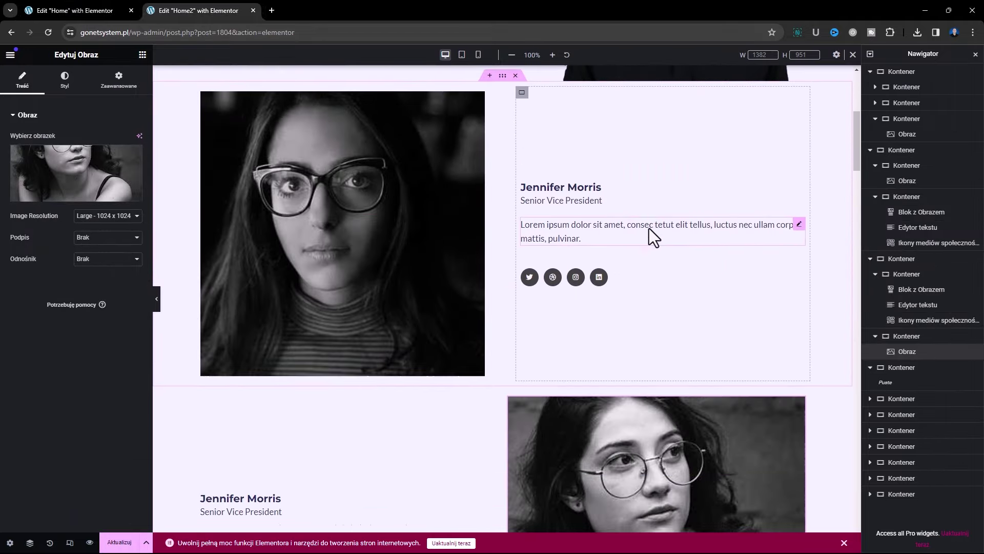
{"action": "scroll", "coordinate": [644, 229], "scroll_direction": "up", "scroll_amount": 1}
{"action": "scroll", "coordinate": [267, 353], "scroll_direction": "up", "scroll_amount": 1}
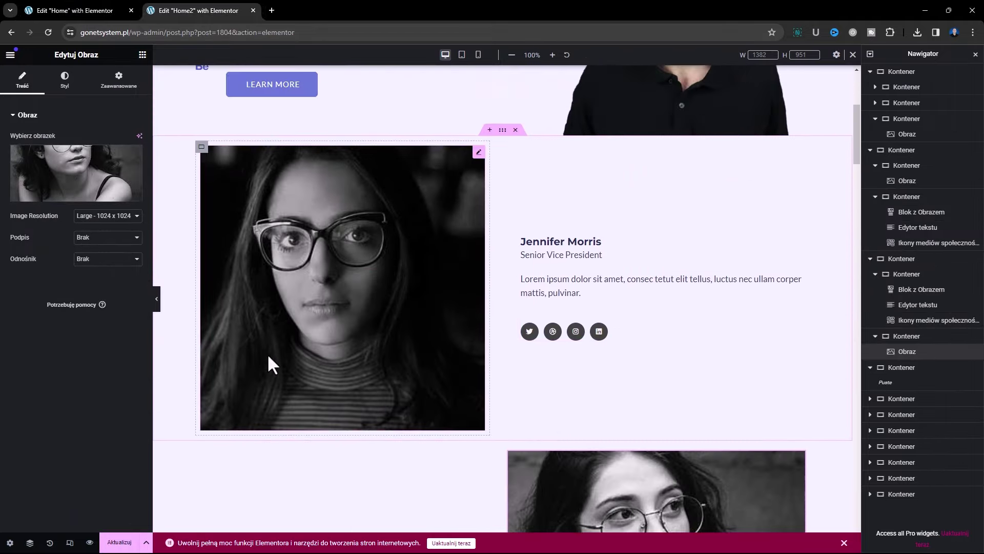
{"action": "scroll", "coordinate": [592, 245], "scroll_direction": "down", "scroll_amount": 4}
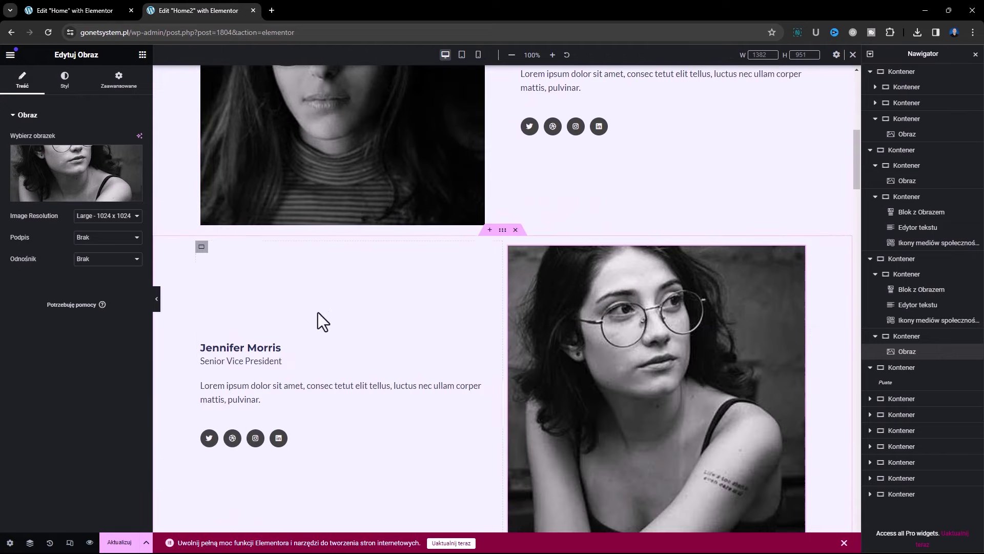
{"action": "scroll", "coordinate": [662, 358], "scroll_direction": "down", "scroll_amount": 2}
{"action": "scroll", "coordinate": [690, 375], "scroll_direction": "up", "scroll_amount": 5}
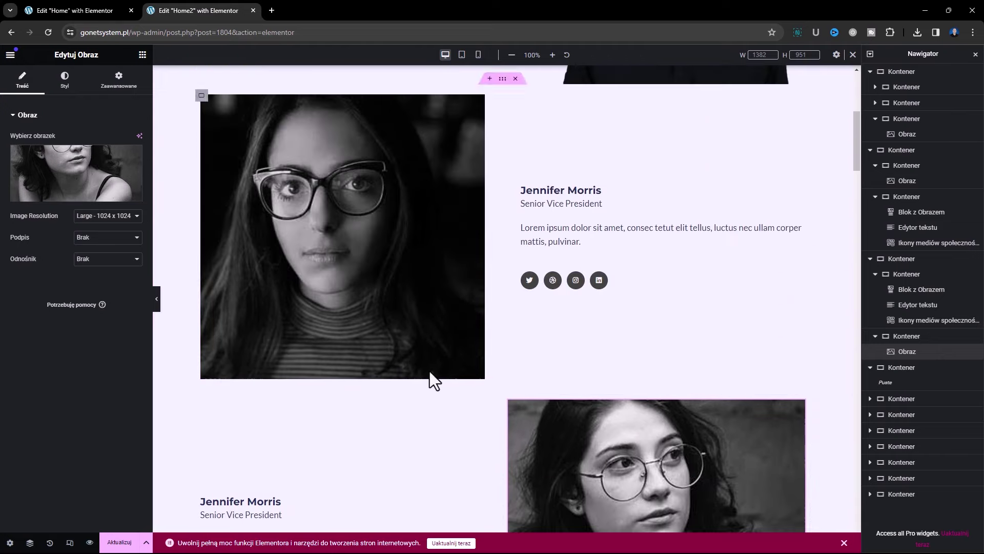
{"action": "scroll", "coordinate": [434, 371], "scroll_direction": "down", "scroll_amount": 2}
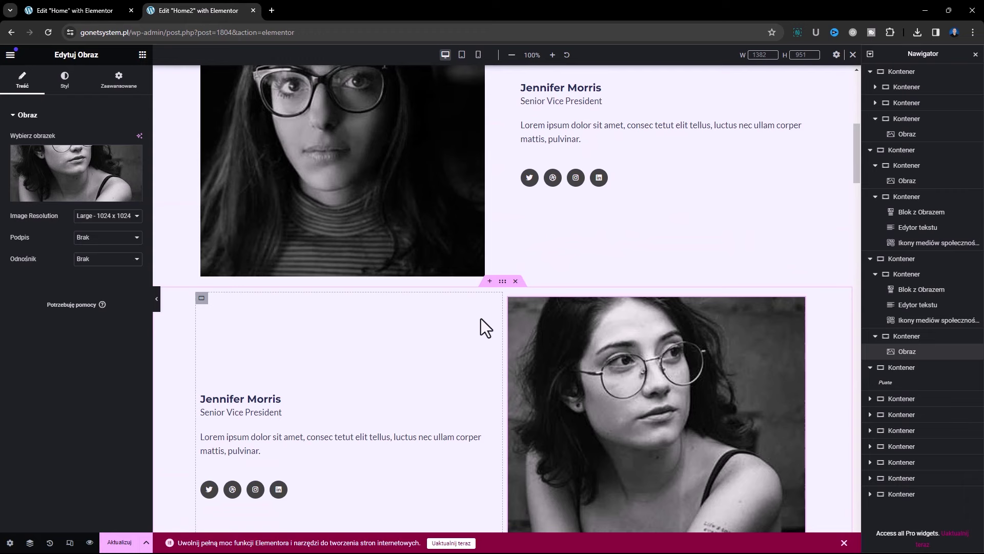
{"action": "left_click", "coordinate": [478, 55]}
{"action": "scroll", "coordinate": [541, 296], "scroll_direction": "down", "scroll_amount": 5}
{"action": "scroll", "coordinate": [534, 331], "scroll_direction": "up", "scroll_amount": 7}
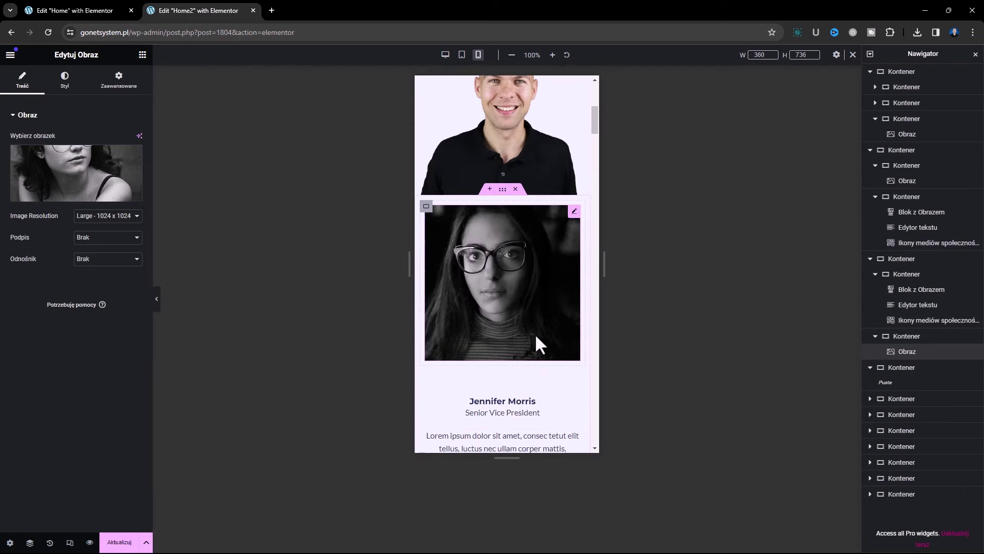
{"action": "scroll", "coordinate": [535, 338], "scroll_direction": "down", "scroll_amount": 3}
{"action": "scroll", "coordinate": [535, 351], "scroll_direction": "up", "scroll_amount": 1}
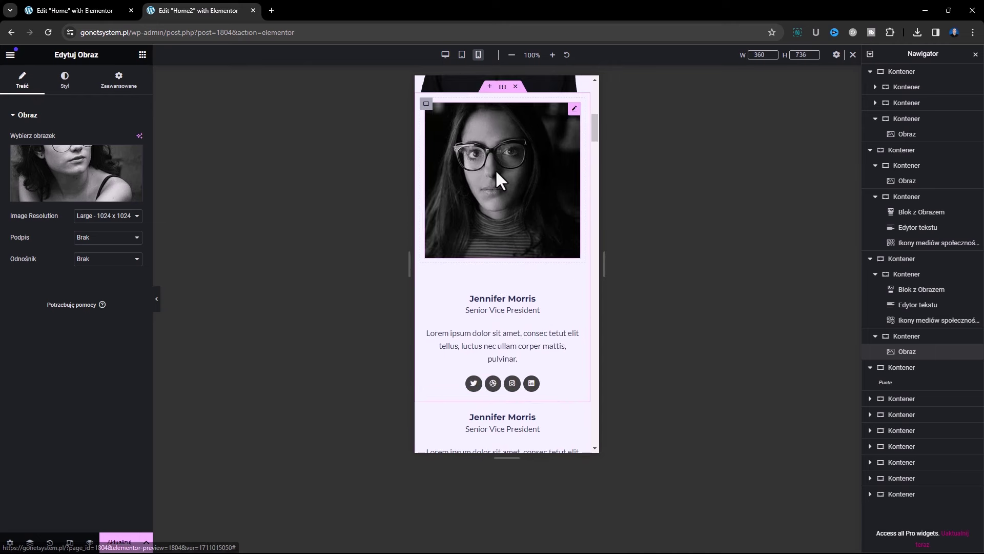
{"action": "scroll", "coordinate": [512, 245], "scroll_direction": "down", "scroll_amount": 1}
{"action": "scroll", "coordinate": [514, 256], "scroll_direction": "down", "scroll_amount": 7}
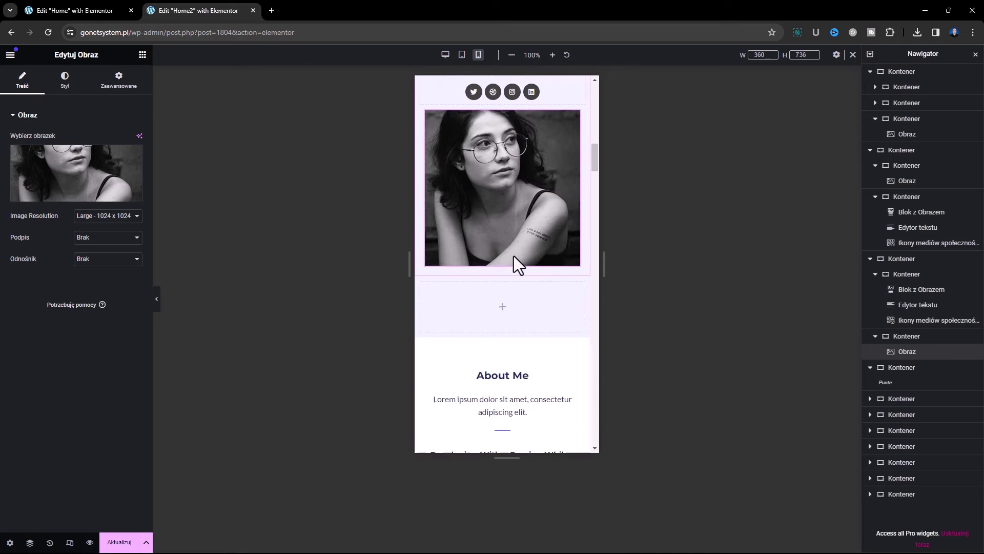
{"action": "scroll", "coordinate": [515, 264], "scroll_direction": "up", "scroll_amount": 6}
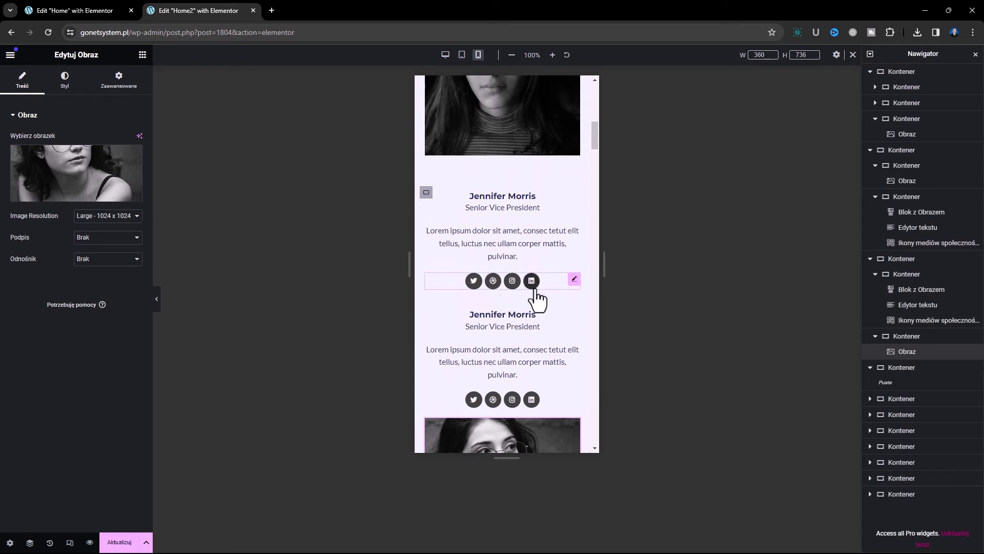
{"action": "scroll", "coordinate": [496, 418], "scroll_direction": "down", "scroll_amount": 1}
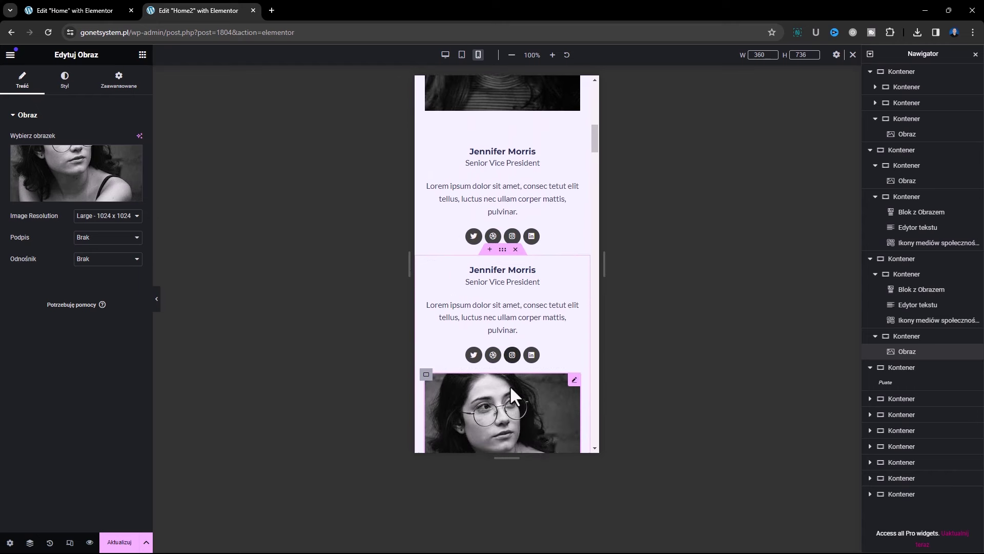
{"action": "left_click", "coordinate": [503, 249]}
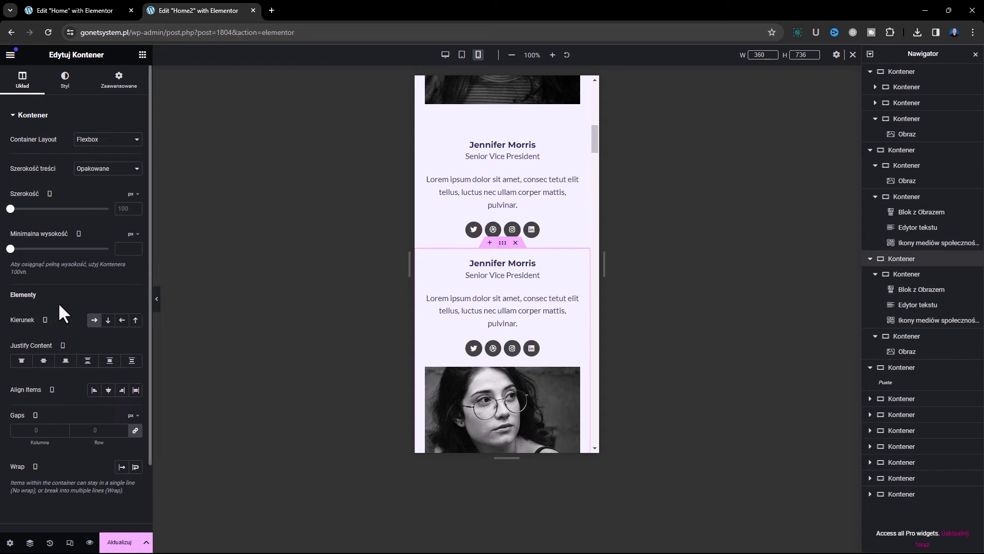
{"action": "left_click", "coordinate": [135, 320]}
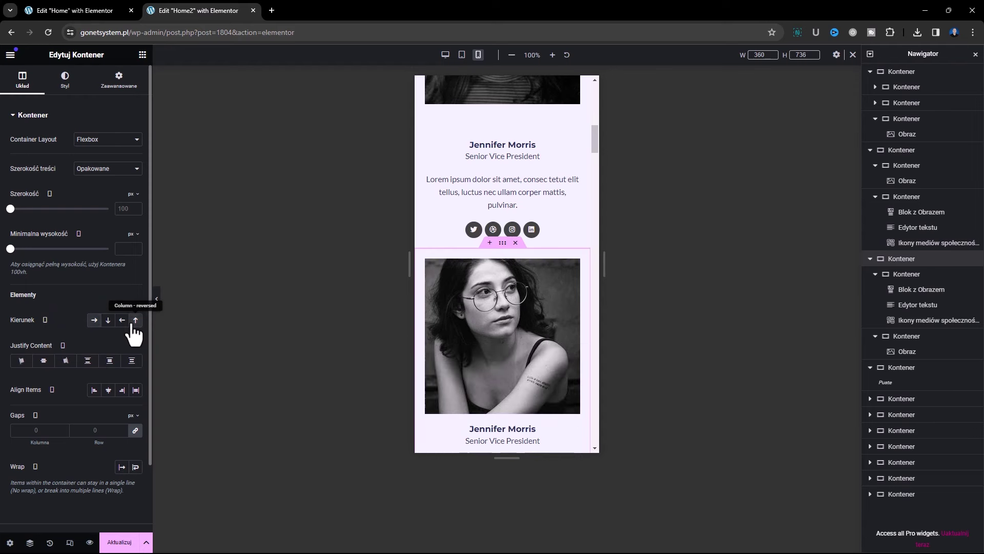
{"action": "scroll", "coordinate": [509, 297], "scroll_direction": "down", "scroll_amount": 2}
{"action": "scroll", "coordinate": [509, 297], "scroll_direction": "down", "scroll_amount": 2}
{"action": "scroll", "coordinate": [509, 300], "scroll_direction": "up", "scroll_amount": 6}
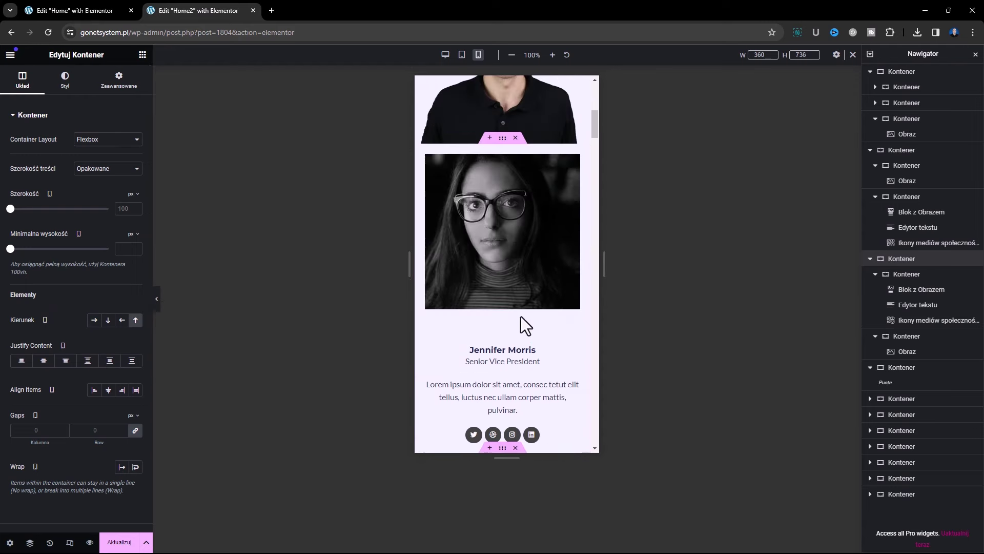
{"action": "scroll", "coordinate": [518, 232], "scroll_direction": "down", "scroll_amount": 3}
{"action": "scroll", "coordinate": [564, 194], "scroll_direction": "down", "scroll_amount": 2}
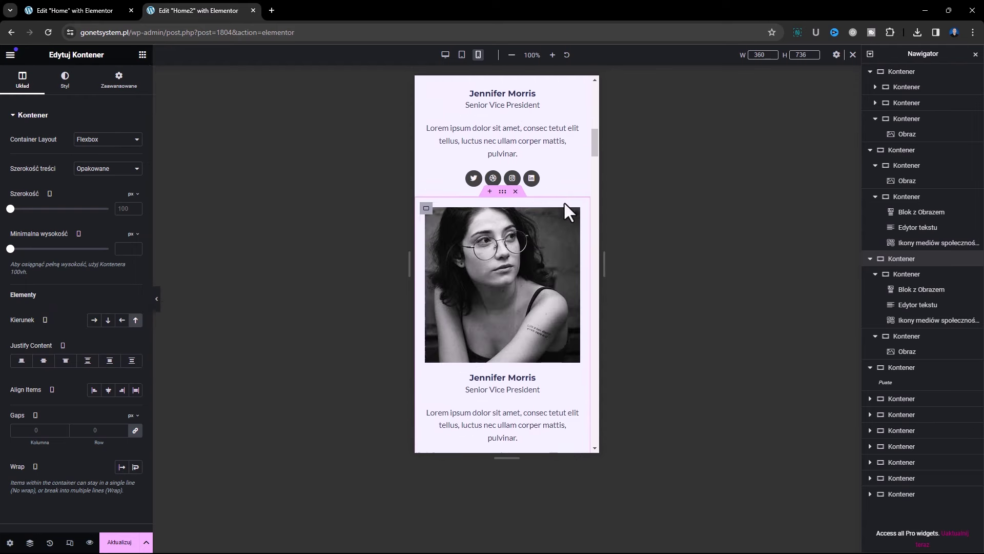
{"action": "scroll", "coordinate": [563, 211], "scroll_direction": "down", "scroll_amount": 3}
{"action": "scroll", "coordinate": [561, 218], "scroll_direction": "up", "scroll_amount": 3}
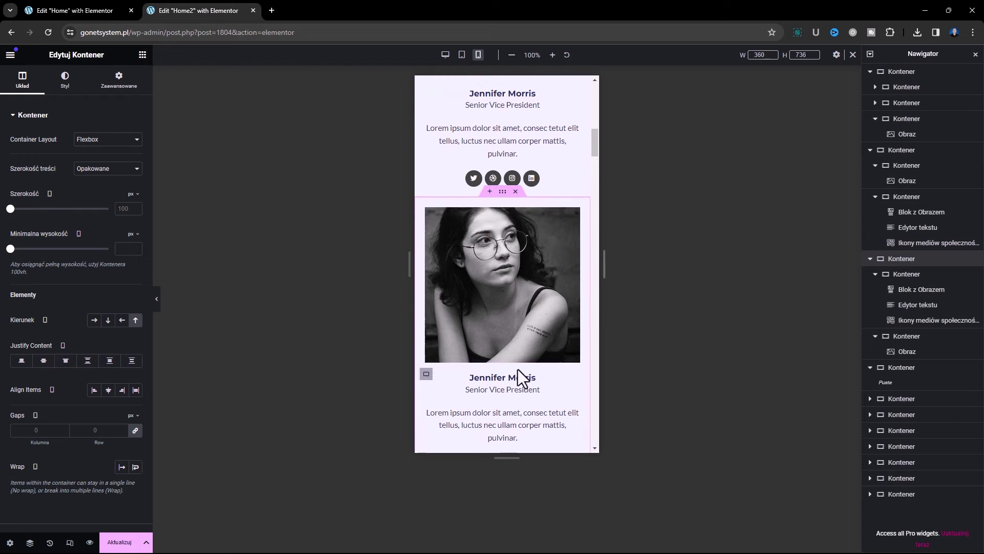
{"action": "scroll", "coordinate": [533, 372], "scroll_direction": "down", "scroll_amount": 1}
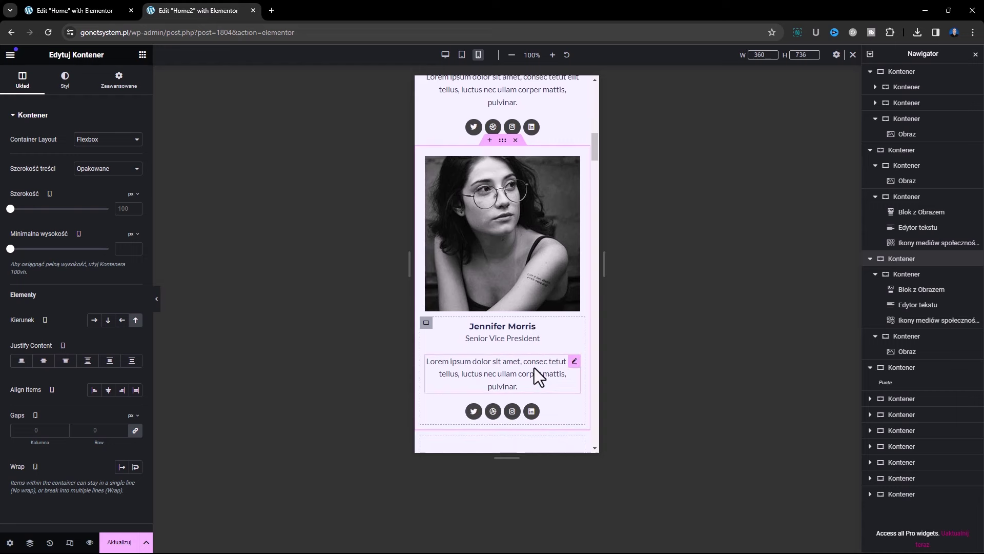
{"action": "scroll", "coordinate": [534, 367], "scroll_direction": "down", "scroll_amount": 15}
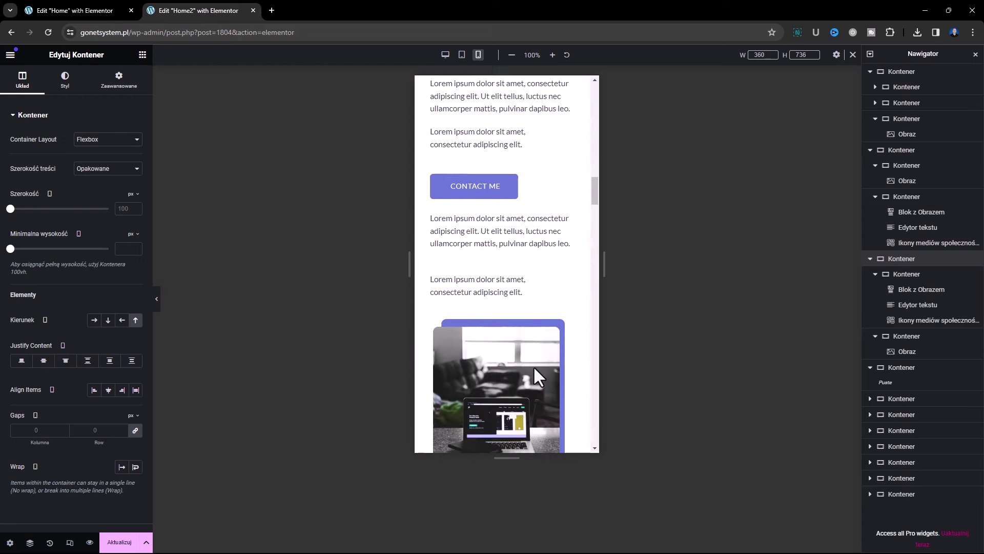
{"action": "scroll", "coordinate": [505, 379], "scroll_direction": "up", "scroll_amount": 4}
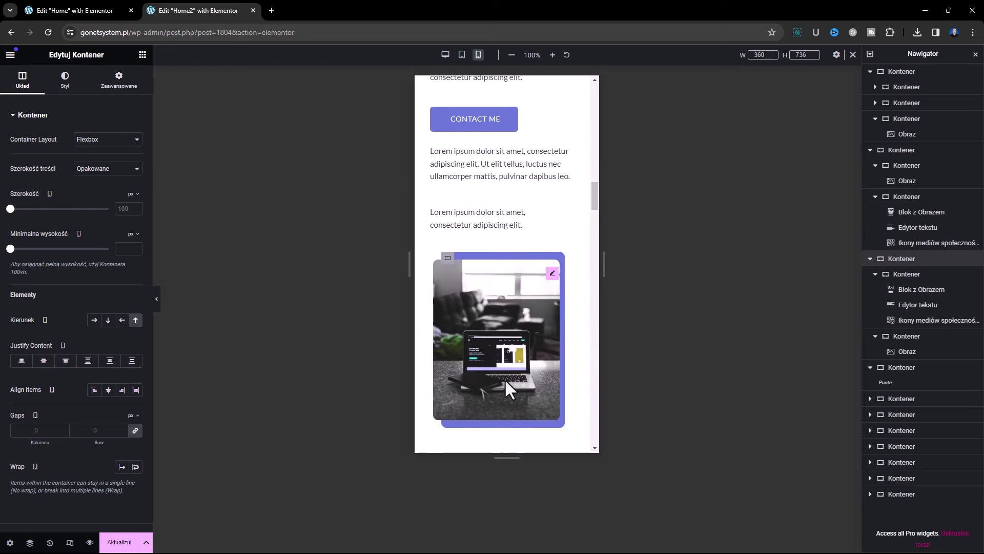
{"action": "scroll", "coordinate": [522, 274], "scroll_direction": "down", "scroll_amount": 1}
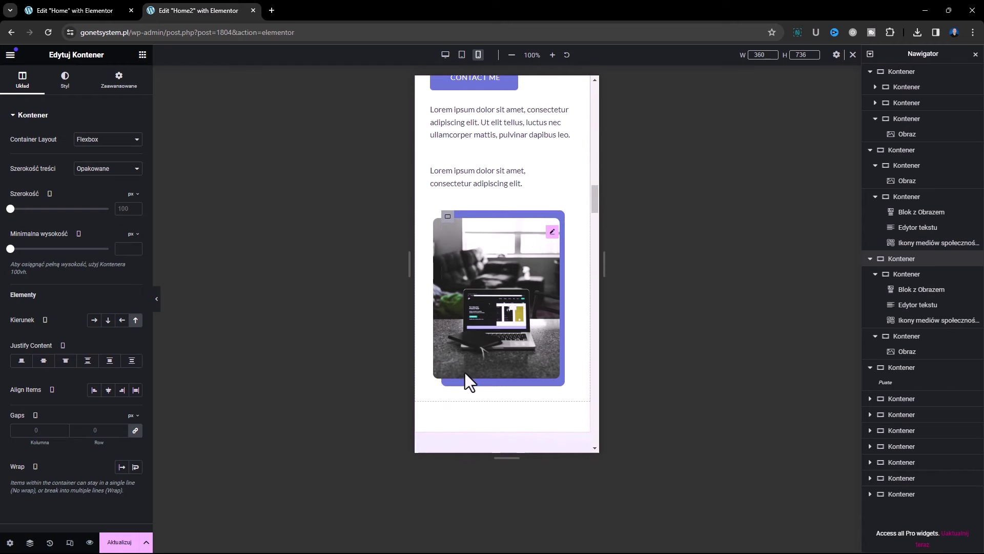
Step: Hide the laptop image container on mobile portrait (Ukryj na Mobilny Pionowy)
{"action": "left_click", "coordinate": [448, 218]}
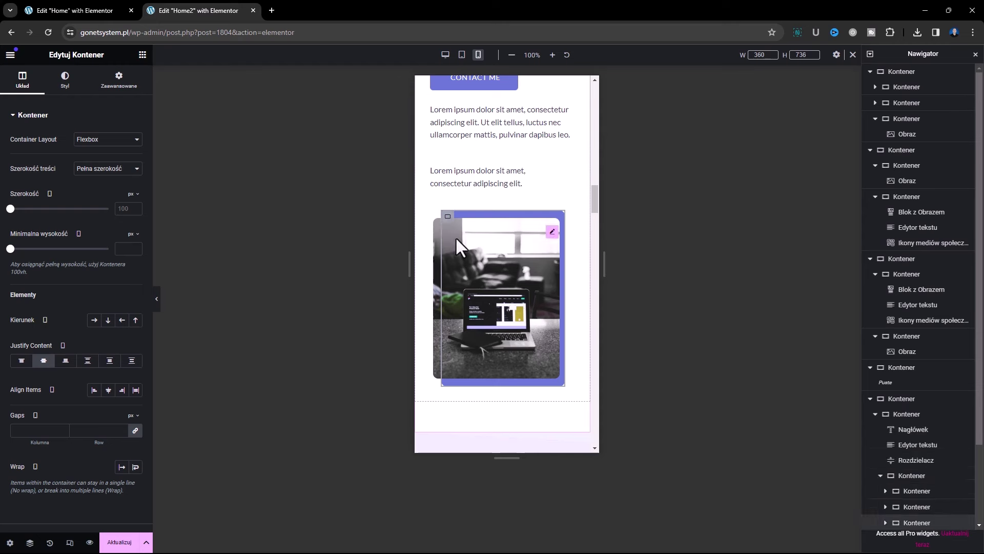
{"action": "left_click", "coordinate": [118, 82]}
{"action": "scroll", "coordinate": [136, 257], "scroll_direction": "down", "scroll_amount": 2}
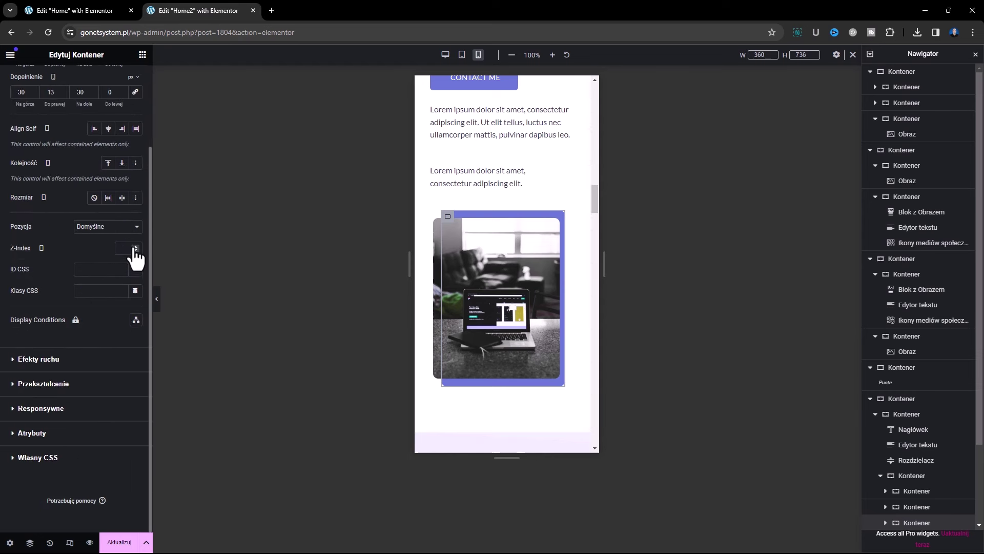
{"action": "left_click", "coordinate": [98, 409]}
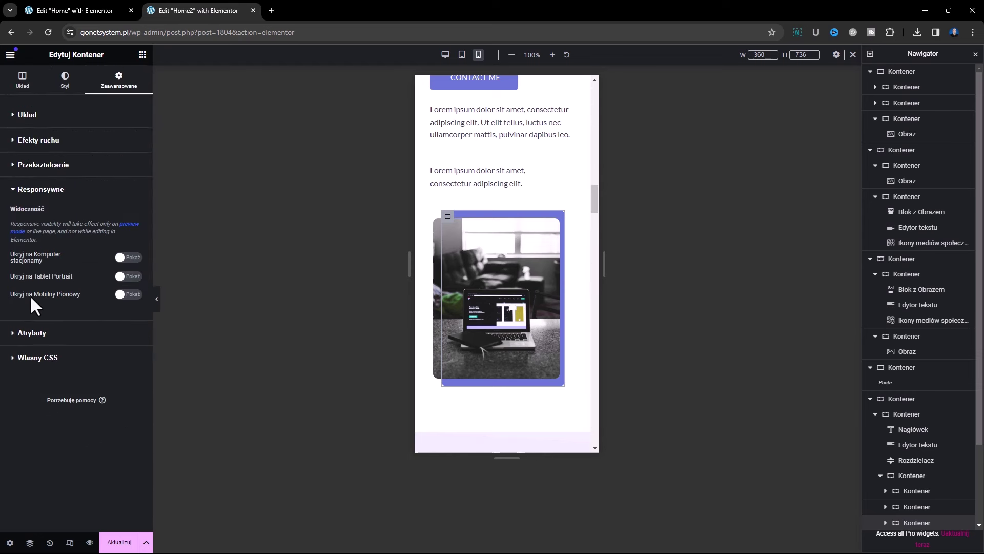
{"action": "left_click", "coordinate": [129, 294]}
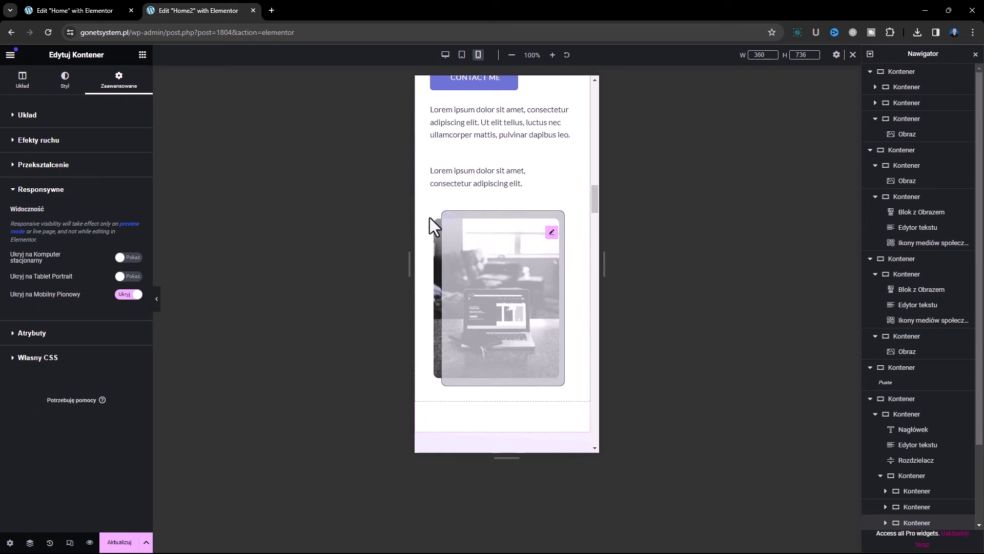
{"action": "scroll", "coordinate": [433, 244], "scroll_direction": "up", "scroll_amount": 6}
Step: Hide the Contact Me button on mobile portrait, then close the Home2 editor
{"action": "left_click", "coordinate": [543, 368]}
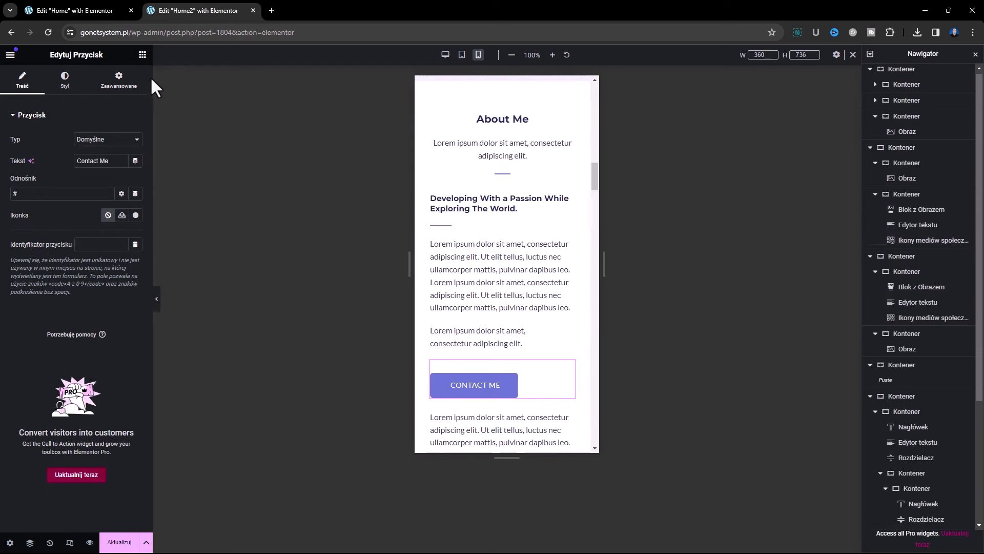
{"action": "left_click", "coordinate": [150, 79]}
{"action": "scroll", "coordinate": [88, 308], "scroll_direction": "down", "scroll_amount": 3}
{"action": "left_click", "coordinate": [81, 465]}
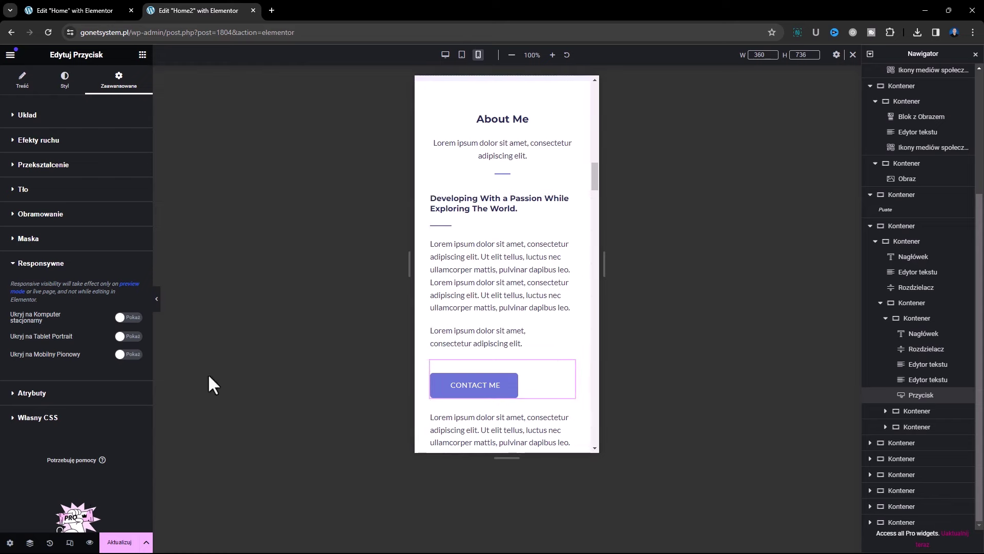
{"action": "left_click", "coordinate": [131, 356]}
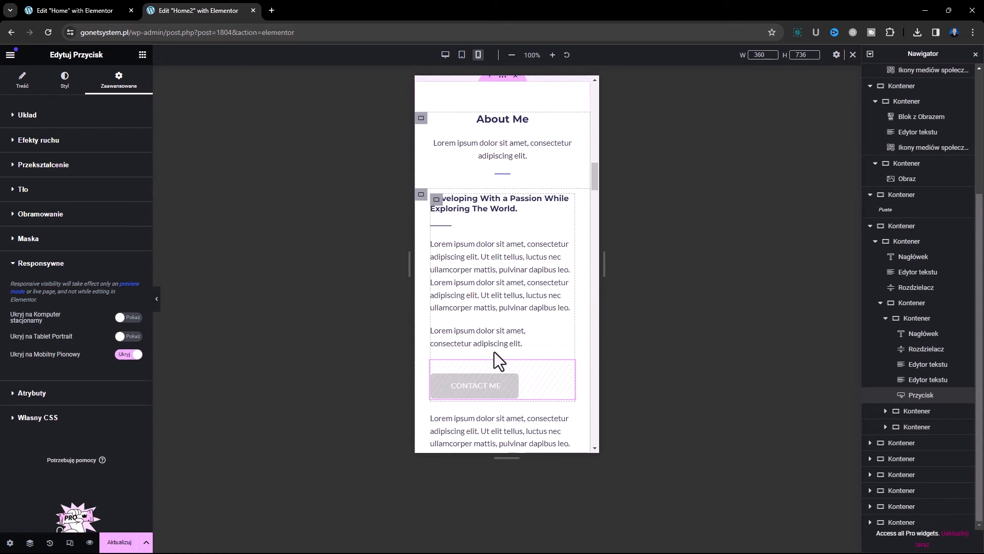
{"action": "key", "text": "ctrl+w"}
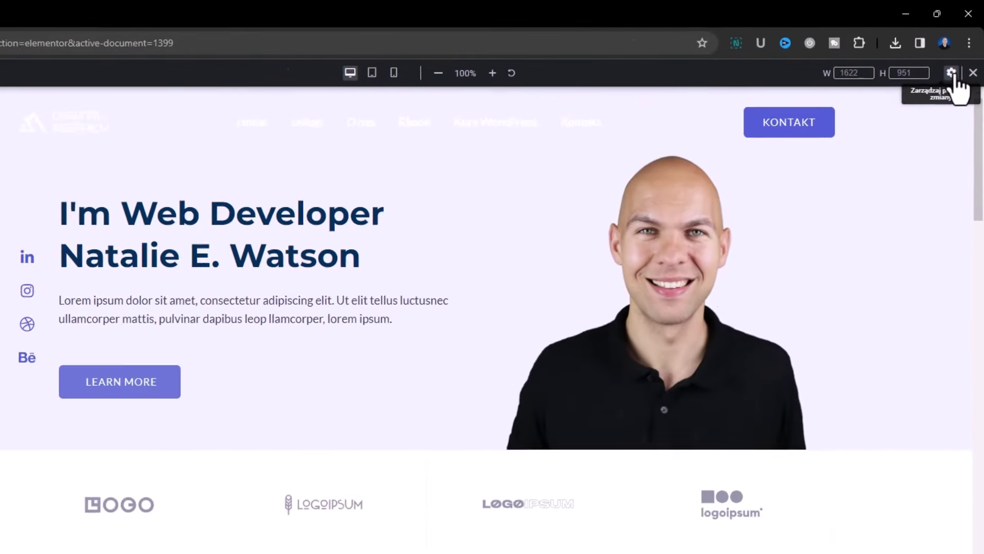
Step: Add Tablet Landscape, Laptop and Mobilny Poziomy to the active breakpoints in Site Settings > Breakpointy
{"action": "left_click", "coordinate": [934, 110]}
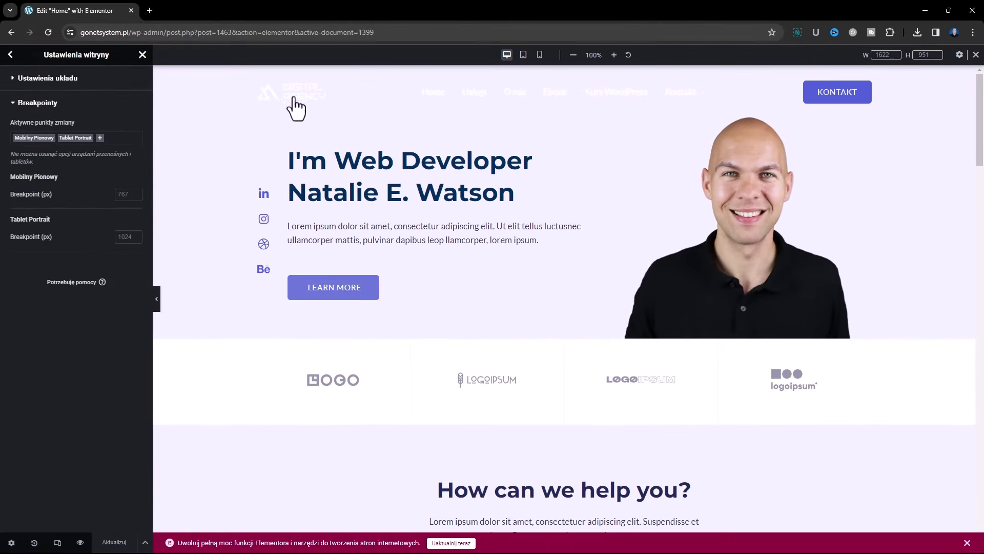
{"action": "left_click", "coordinate": [104, 138]}
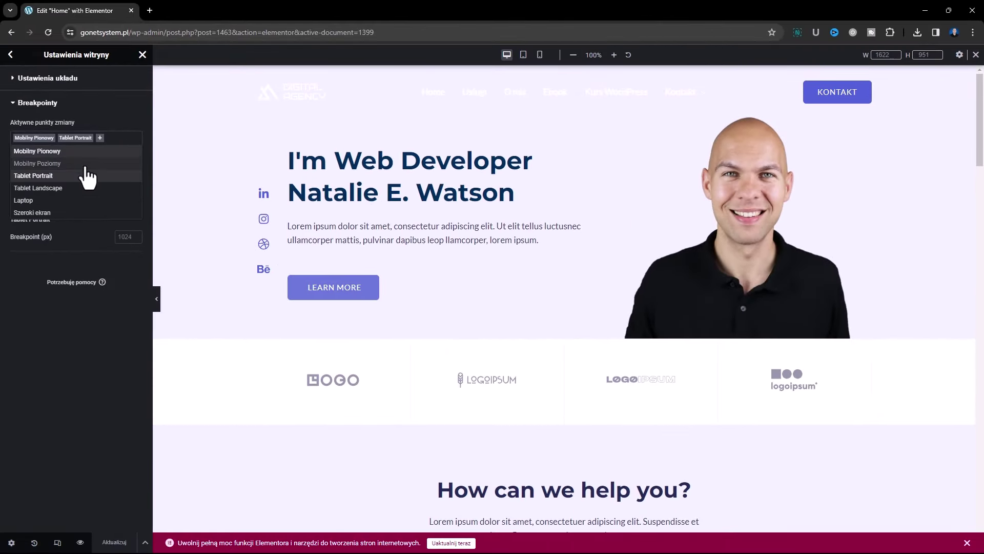
{"action": "left_click", "coordinate": [57, 188]}
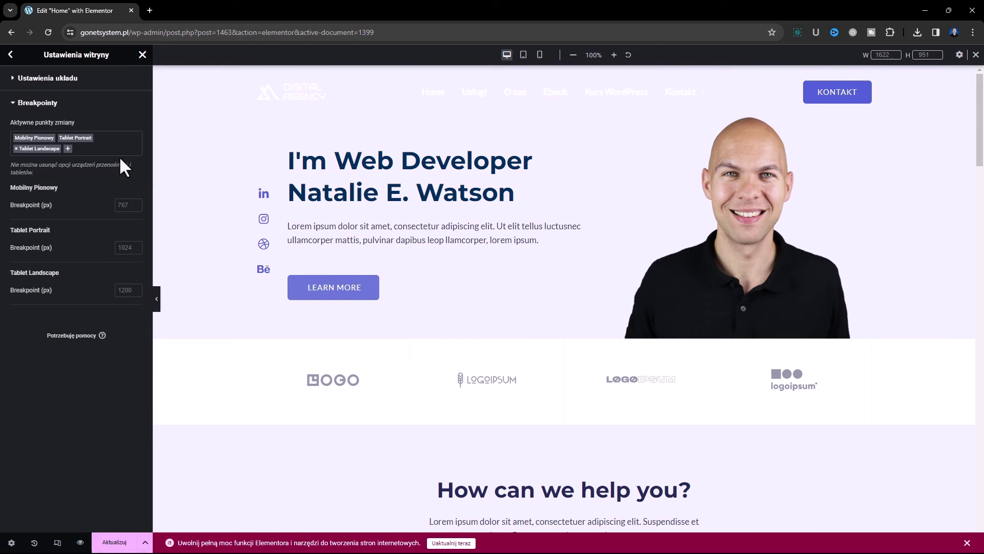
{"action": "left_click", "coordinate": [68, 154]}
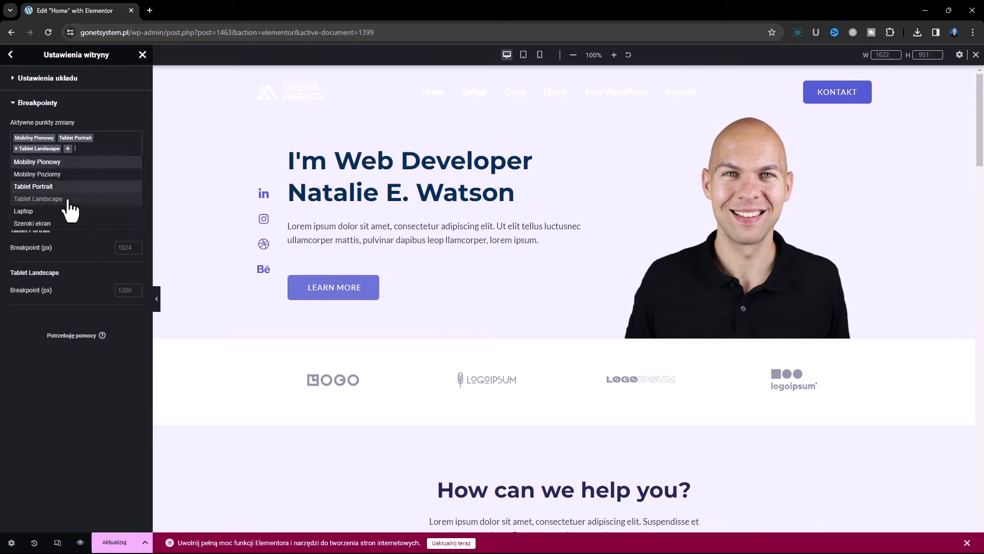
{"action": "left_click", "coordinate": [38, 219]}
{"action": "left_click", "coordinate": [94, 151]}
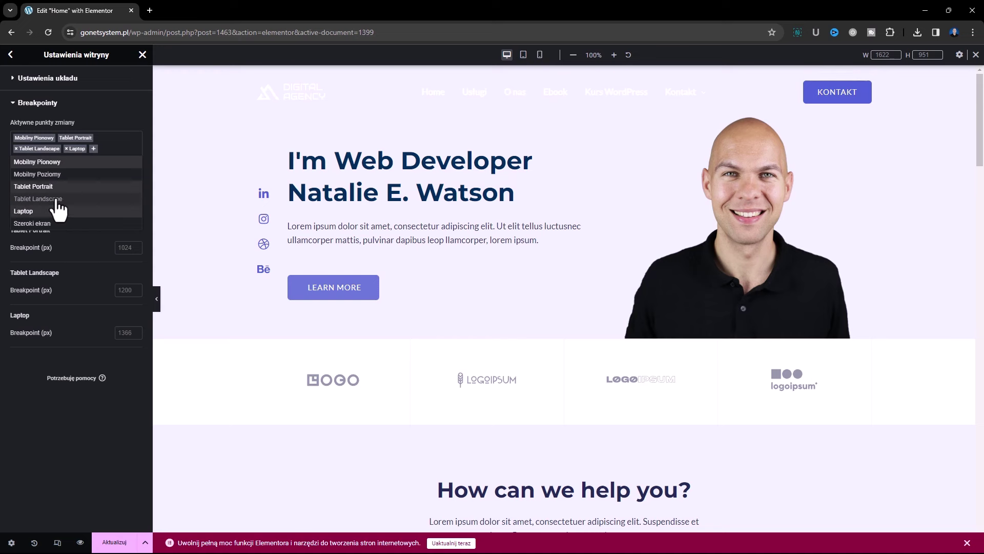
{"action": "left_click", "coordinate": [37, 175]}
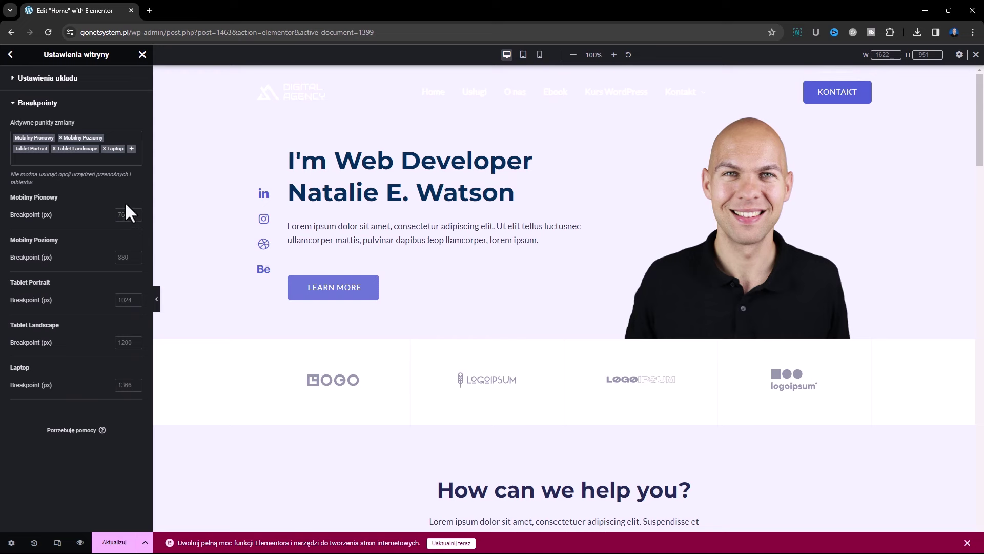
{"action": "left_click", "coordinate": [131, 149]}
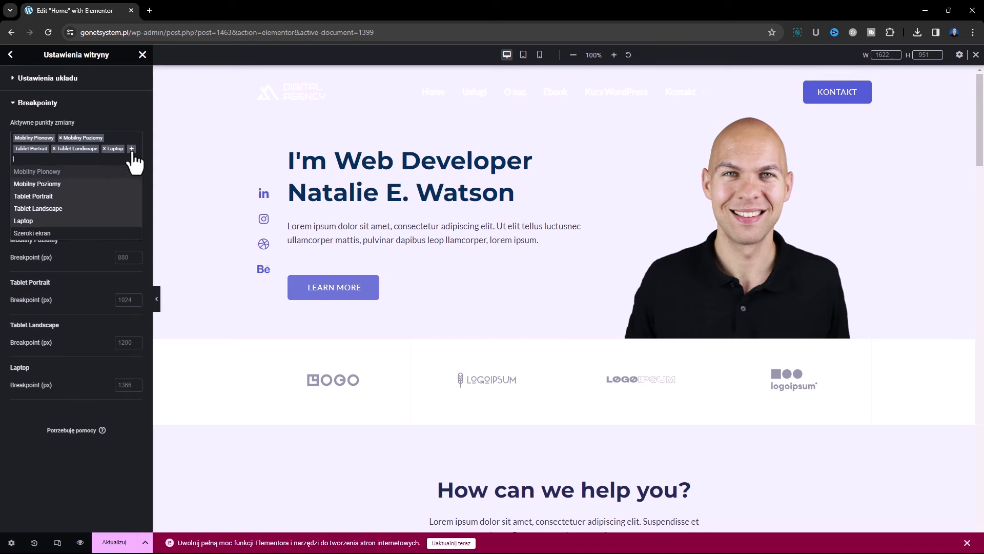
{"action": "left_click", "coordinate": [88, 142]}
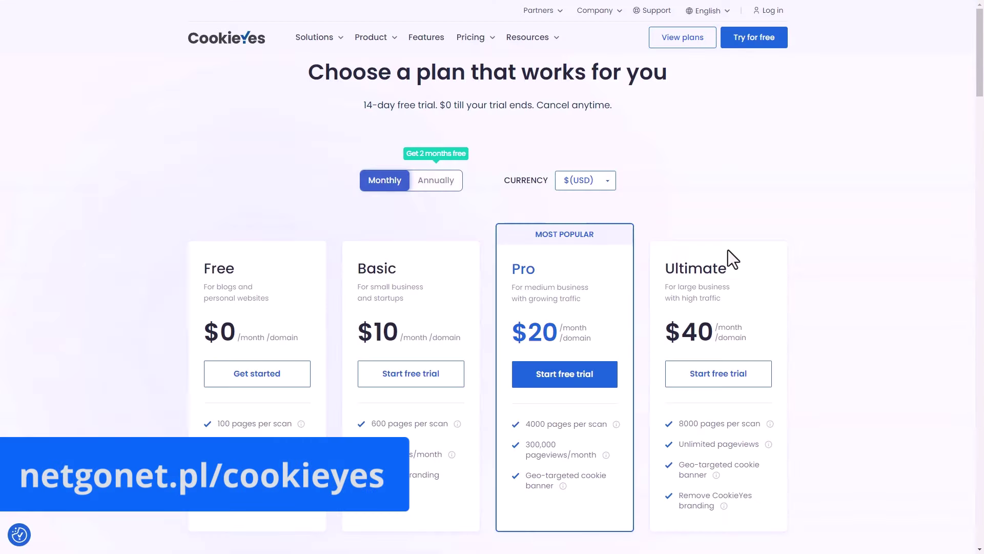
Step: Review the CookieYes pricing plans and choose Get started under the Free plan
{"action": "scroll", "coordinate": [733, 231], "scroll_direction": "down", "scroll_amount": 1}
{"action": "scroll", "coordinate": [737, 200], "scroll_direction": "down", "scroll_amount": 2}
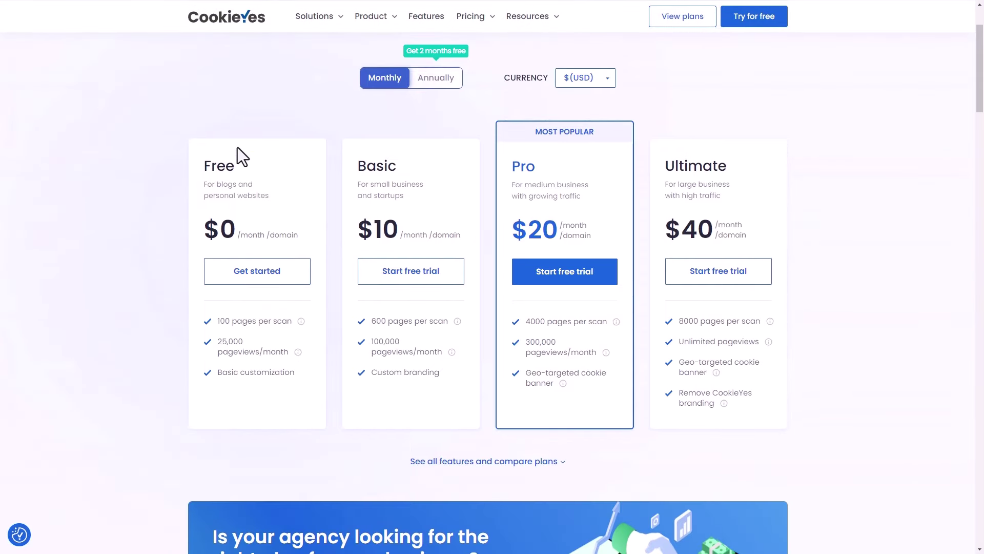
{"action": "scroll", "coordinate": [214, 269], "scroll_direction": "down", "scroll_amount": 1}
{"action": "scroll", "coordinate": [218, 271], "scroll_direction": "up", "scroll_amount": 1}
{"action": "left_click", "coordinate": [262, 279]}
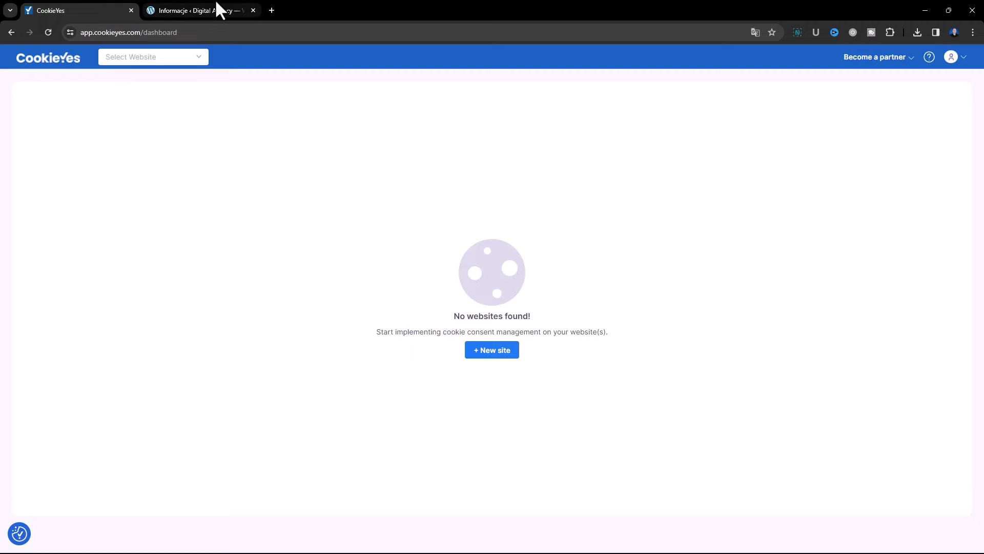
Step: Find 'cookieyes' in Plugins > Add New, install and activate it, then open its dashboard
{"action": "left_click", "coordinate": [220, 10]}
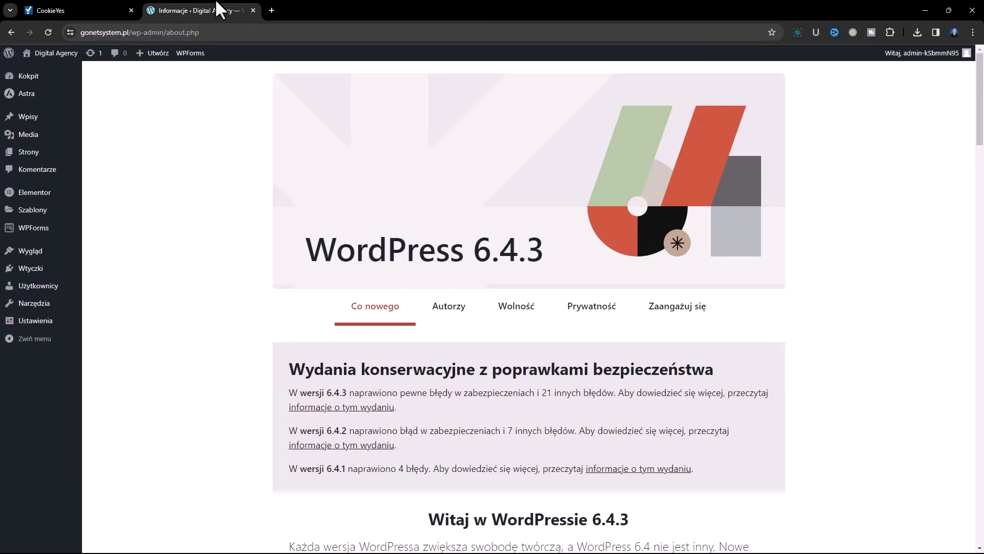
{"action": "mouse_move", "coordinate": [32, 263]}
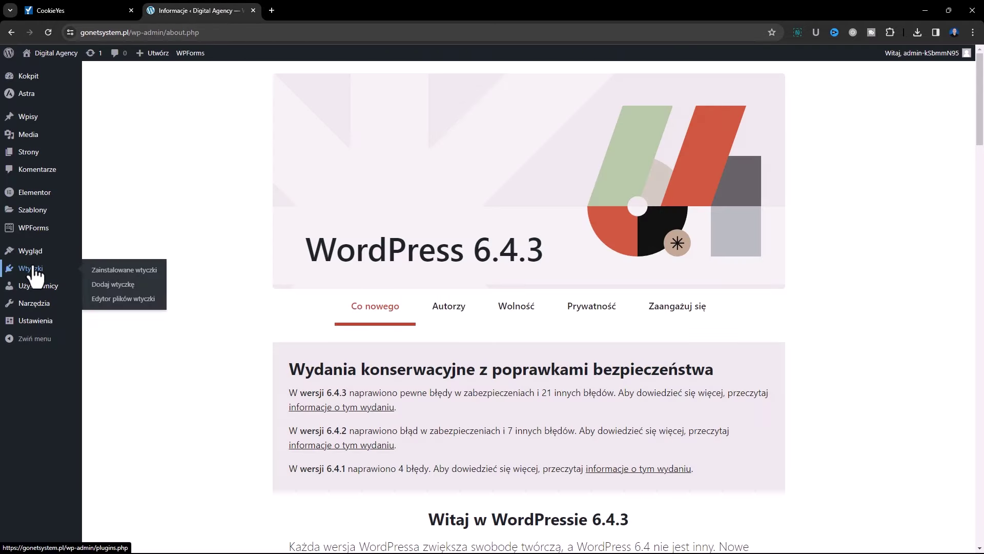
{"action": "left_click", "coordinate": [114, 285]}
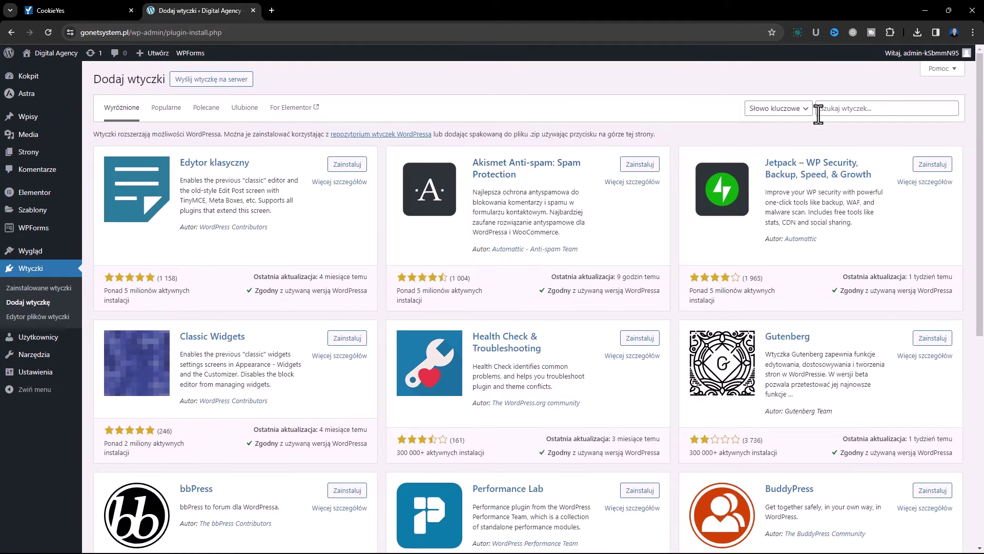
{"action": "left_click", "coordinate": [840, 108]}
{"action": "type", "text": "c"}
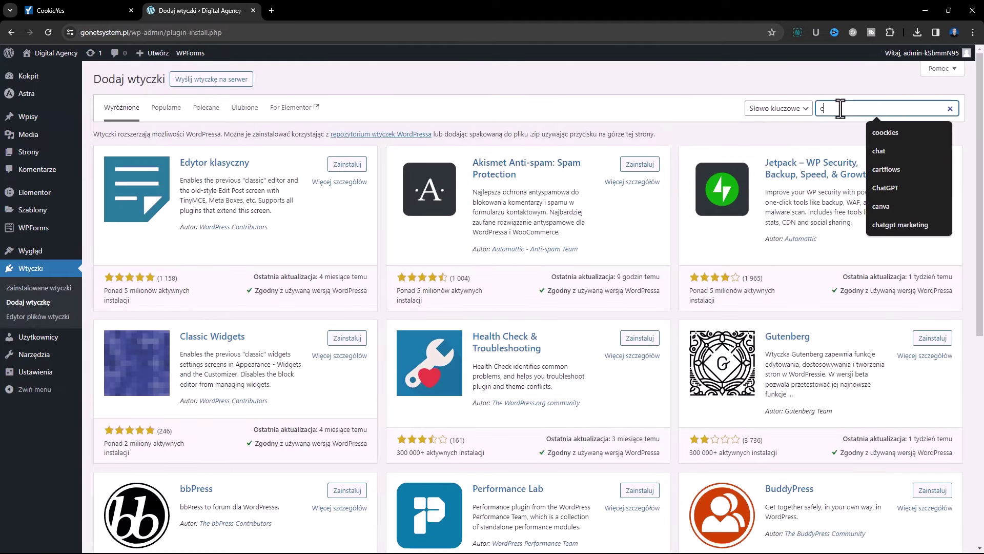
{"action": "type", "text": "ookieyes"}
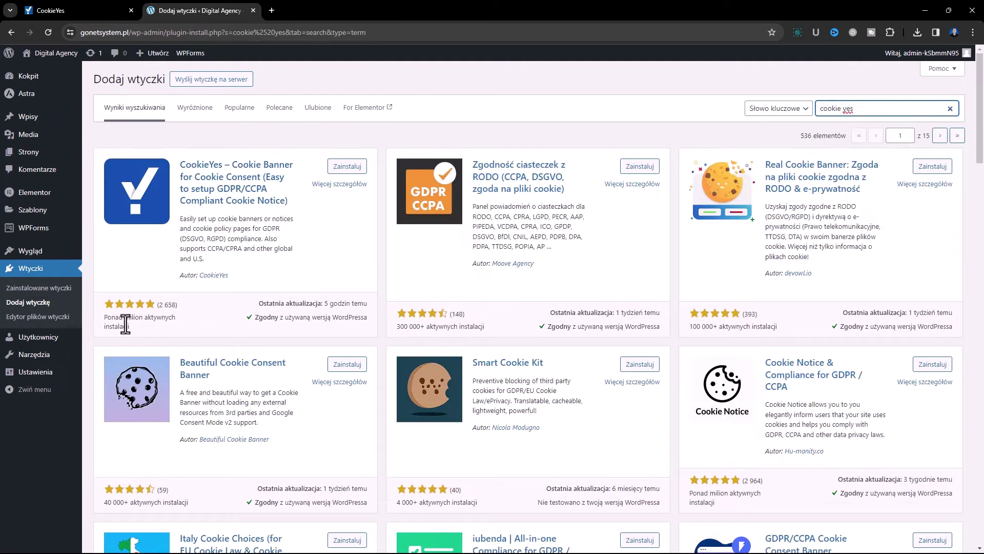
{"action": "left_click", "coordinate": [342, 168]}
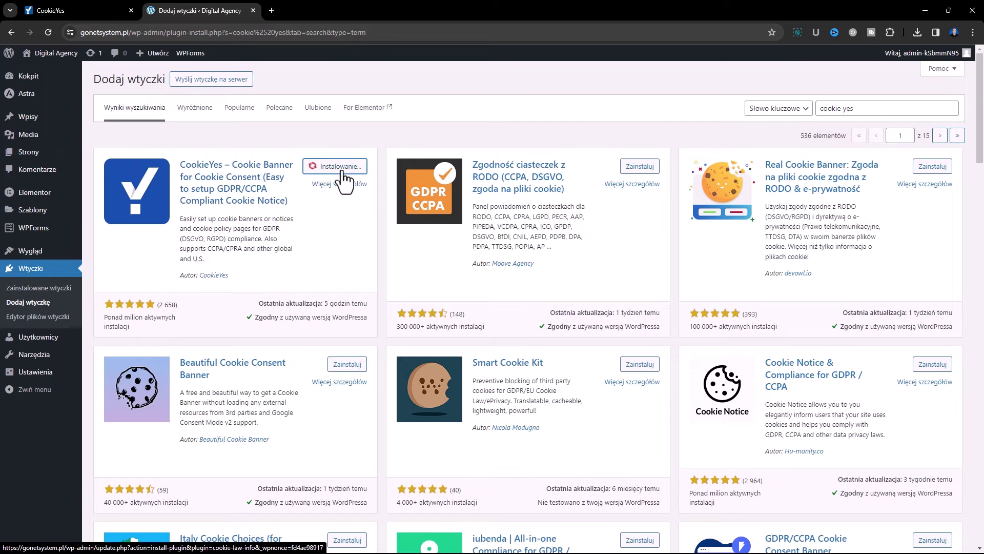
{"action": "left_click", "coordinate": [341, 169]}
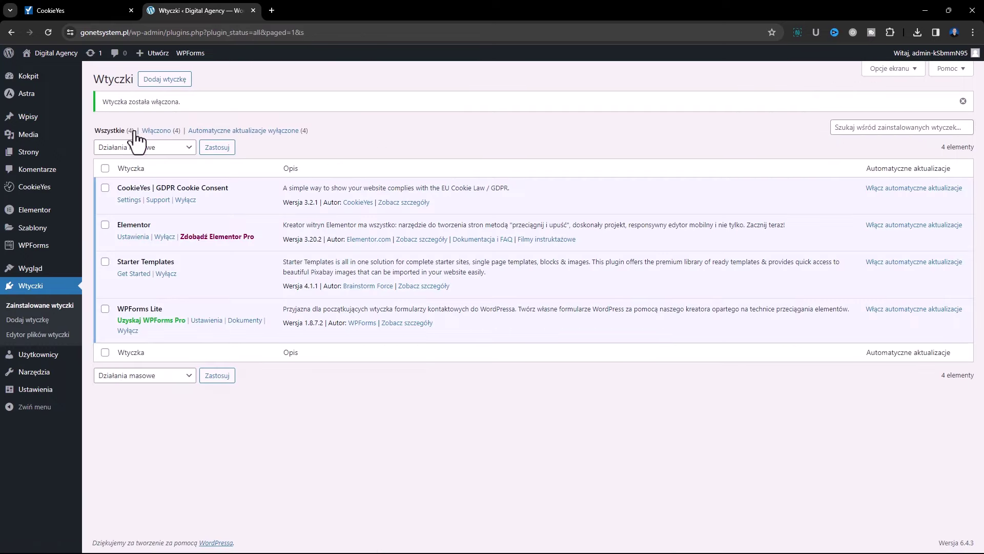
{"action": "left_click", "coordinate": [34, 189]}
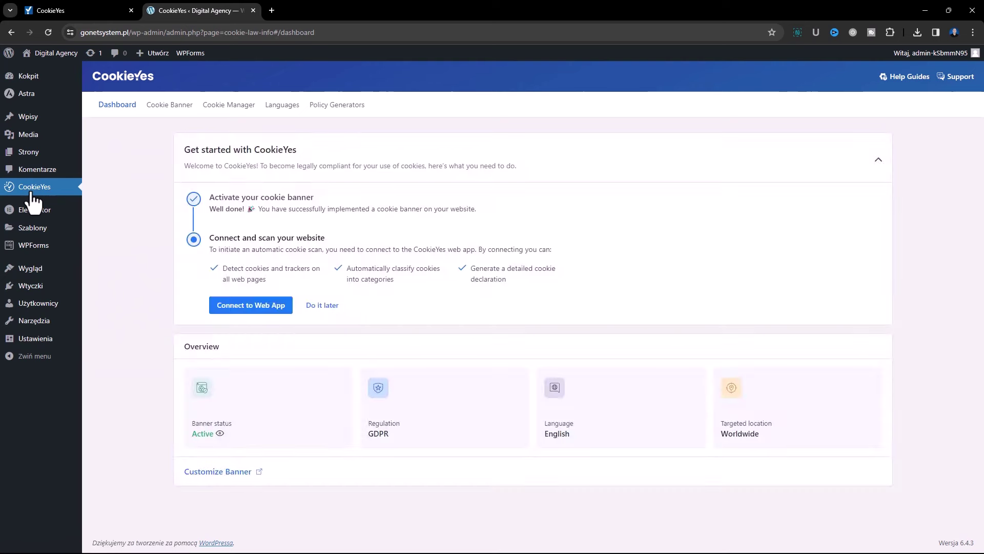
Step: Log in with the existing CookieYes account, connect this site, and go to the CookieYes Web App
{"action": "left_click", "coordinate": [264, 314]}
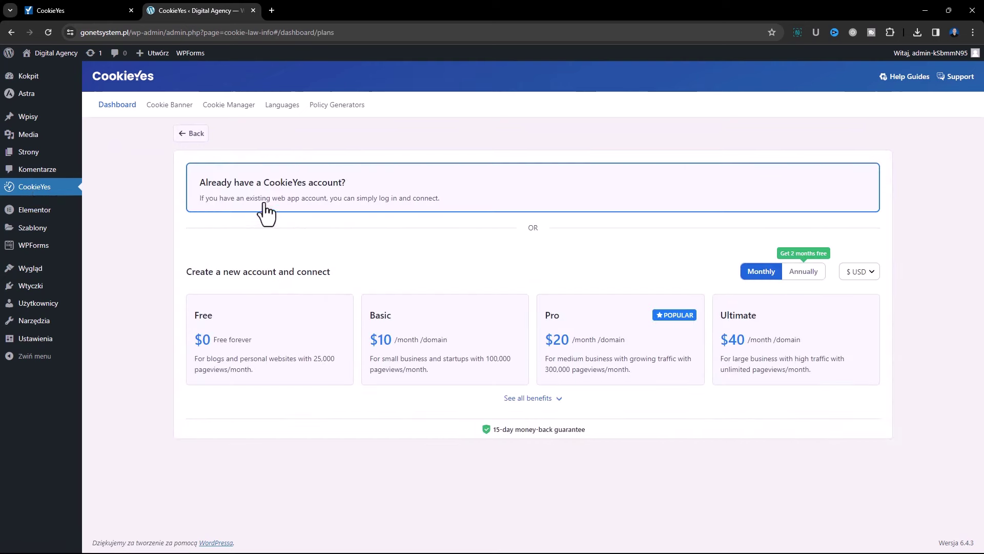
{"action": "left_click", "coordinate": [306, 196]}
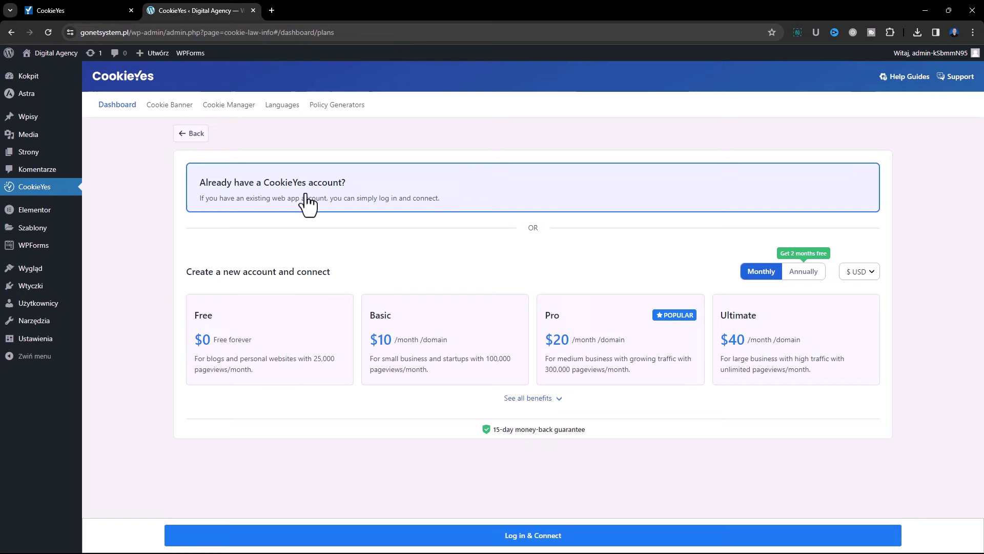
{"action": "left_click", "coordinate": [558, 539]}
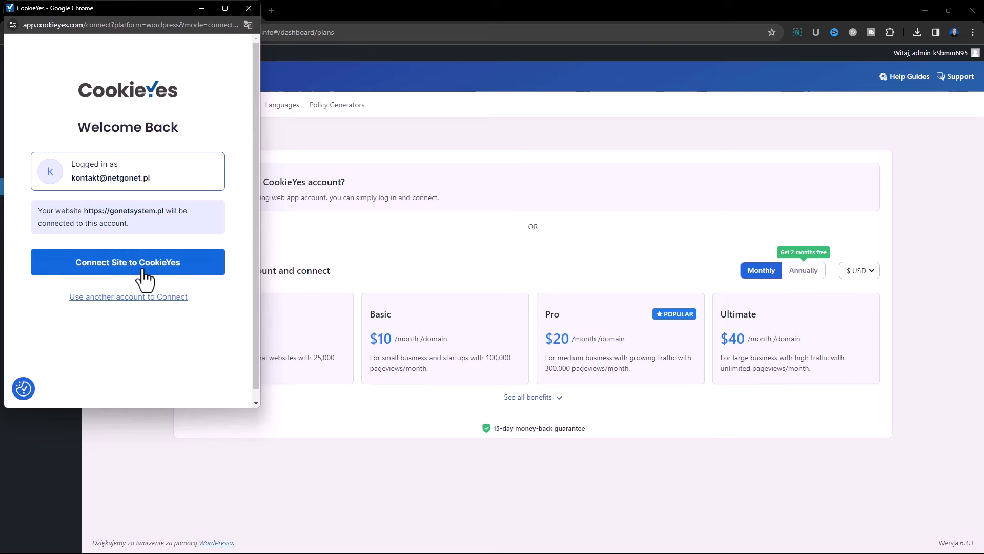
{"action": "left_click", "coordinate": [121, 264]}
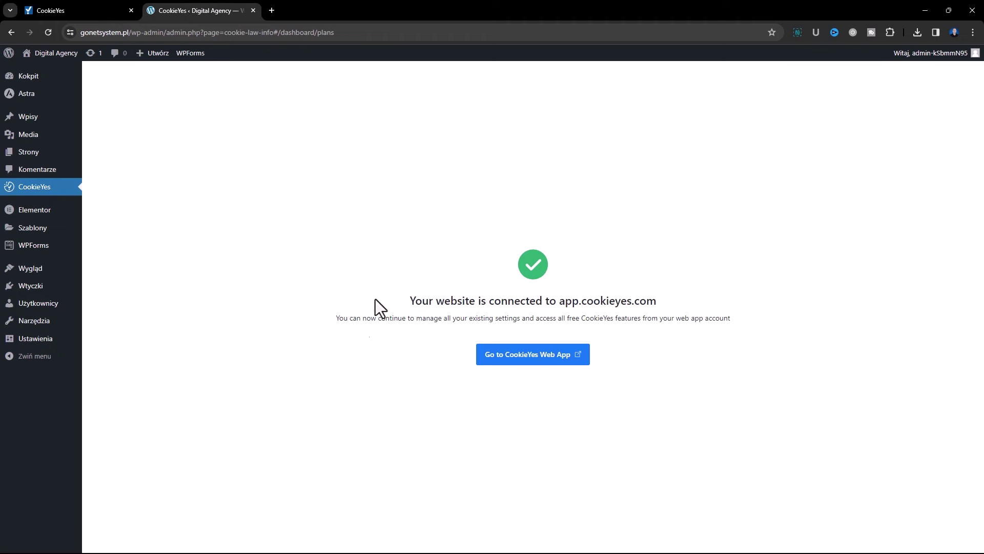
{"action": "left_click", "coordinate": [529, 360]}
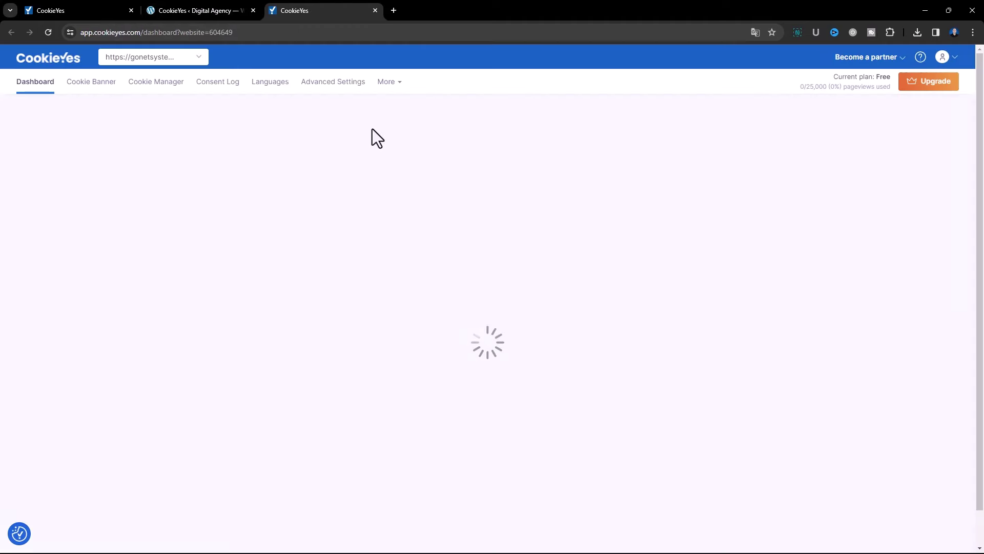
Step: Add Polish under Languages and set it as the default banner language in place of English
{"action": "key", "text": "F11"}
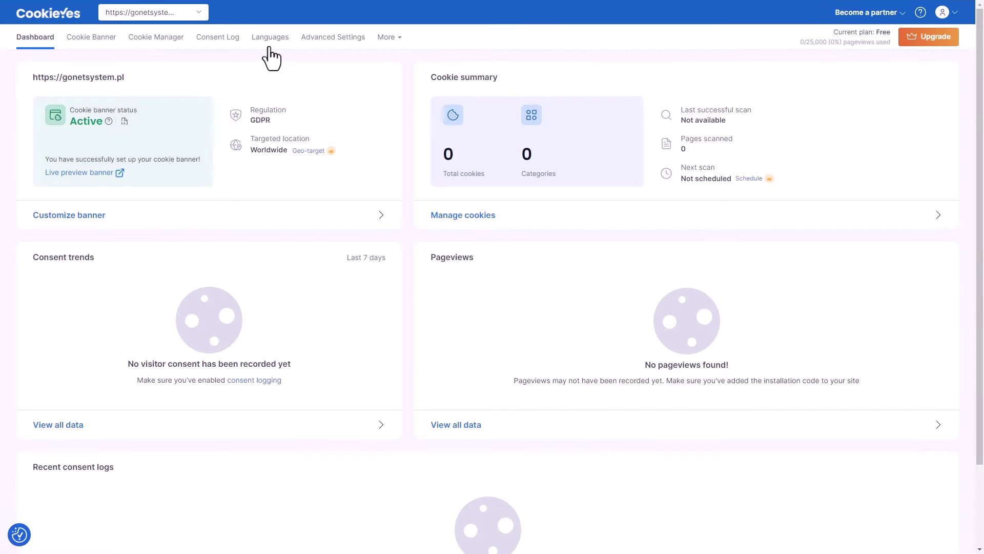
{"action": "left_click", "coordinate": [274, 40]}
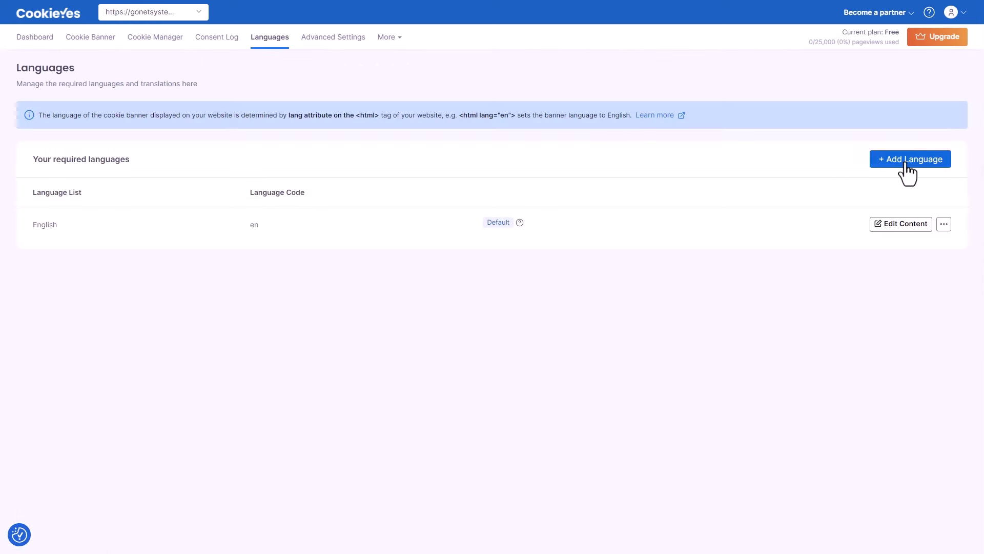
{"action": "left_click", "coordinate": [905, 162]}
{"action": "type", "text": "pol"}
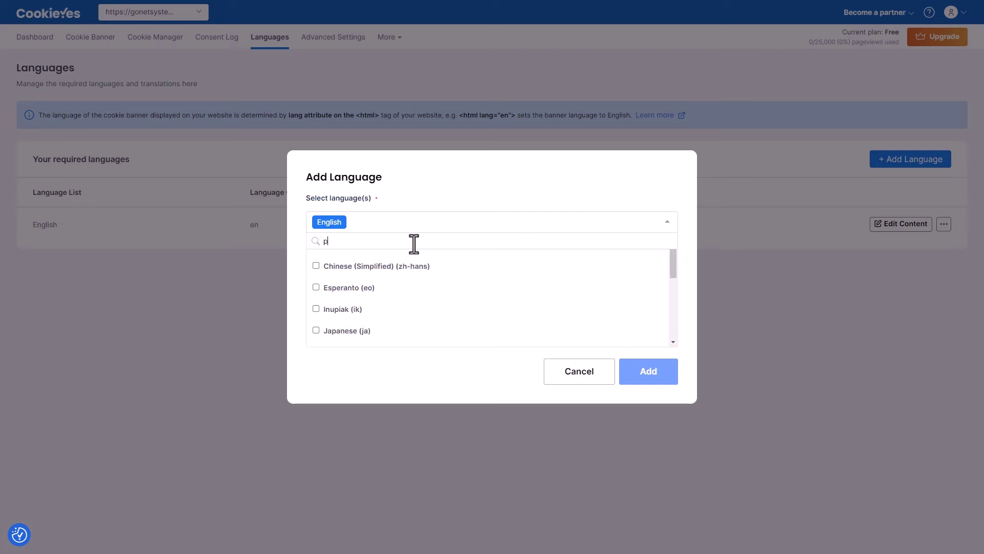
{"action": "left_click", "coordinate": [316, 266]}
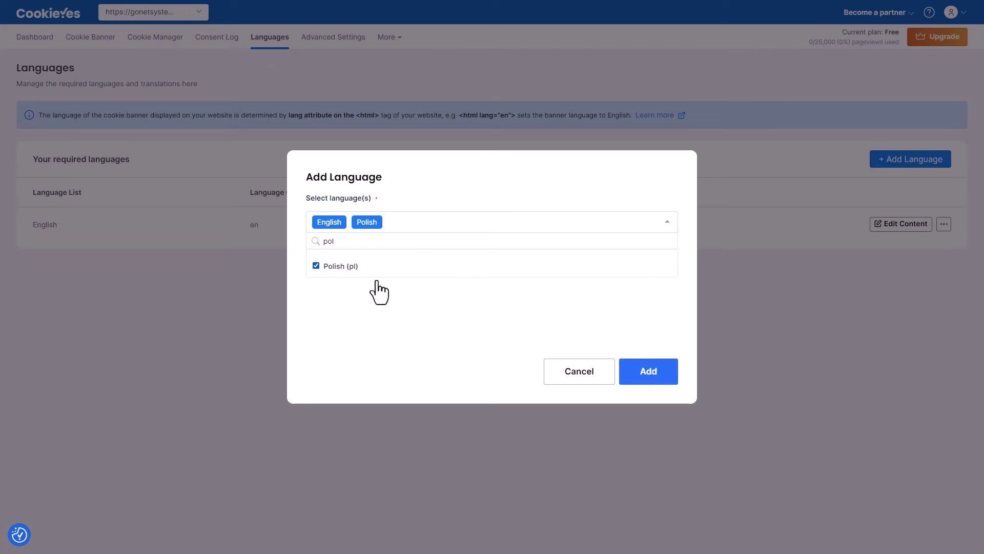
{"action": "left_click", "coordinate": [651, 374]}
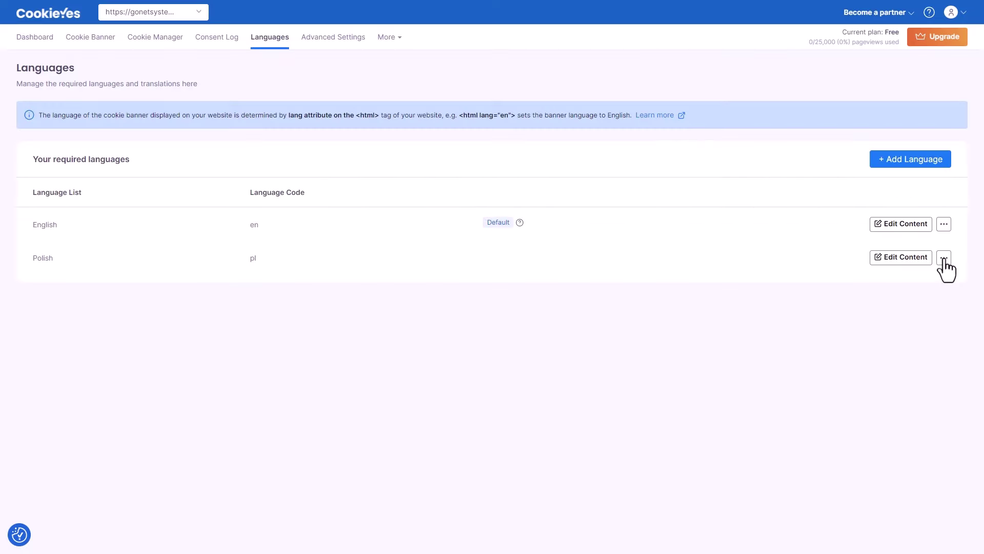
{"action": "left_click", "coordinate": [945, 259]}
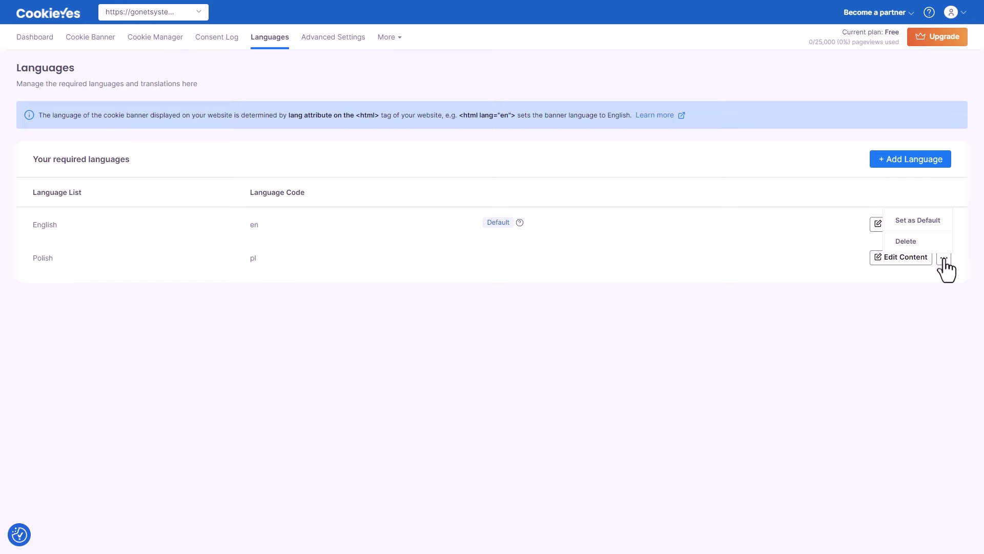
{"action": "left_click", "coordinate": [923, 221]}
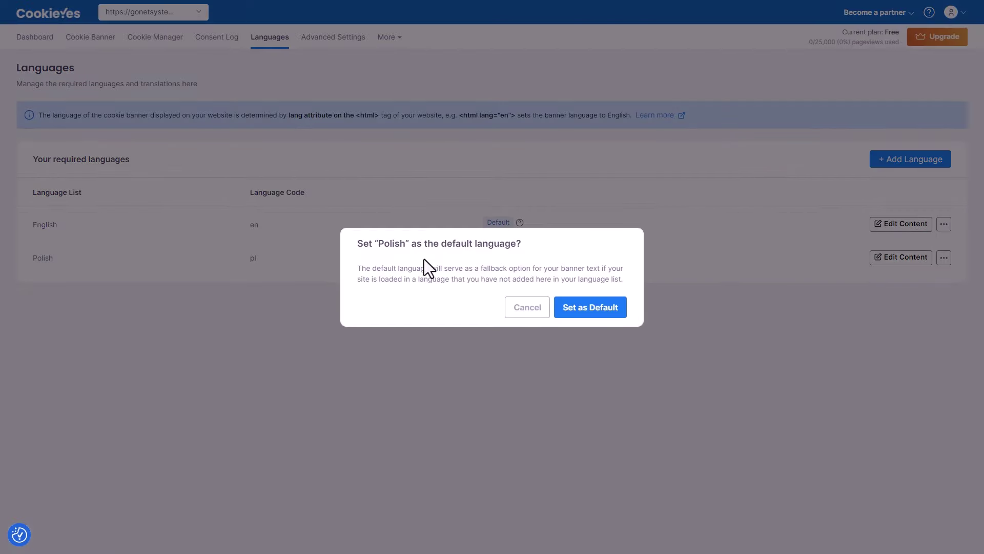
{"action": "left_click", "coordinate": [605, 316]}
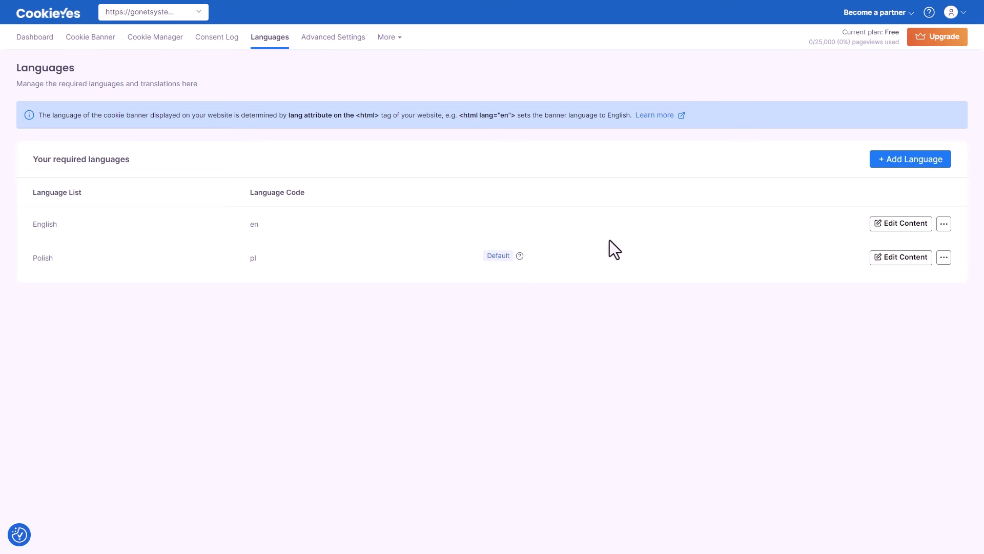
Step: Switch the cookie notice layout from Box to Banner in the Cookie Banner settings
{"action": "left_click", "coordinate": [100, 39]}
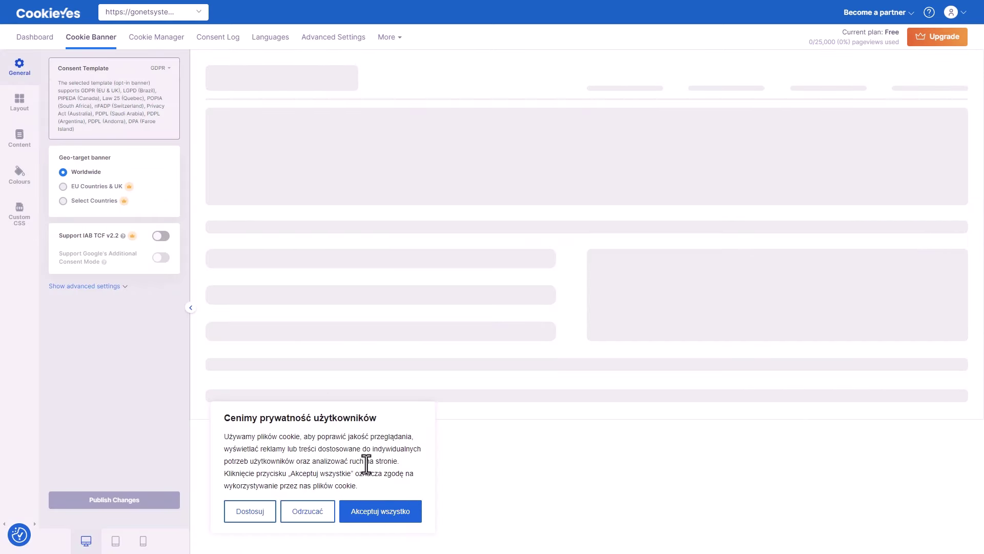
{"action": "left_click", "coordinate": [25, 114]}
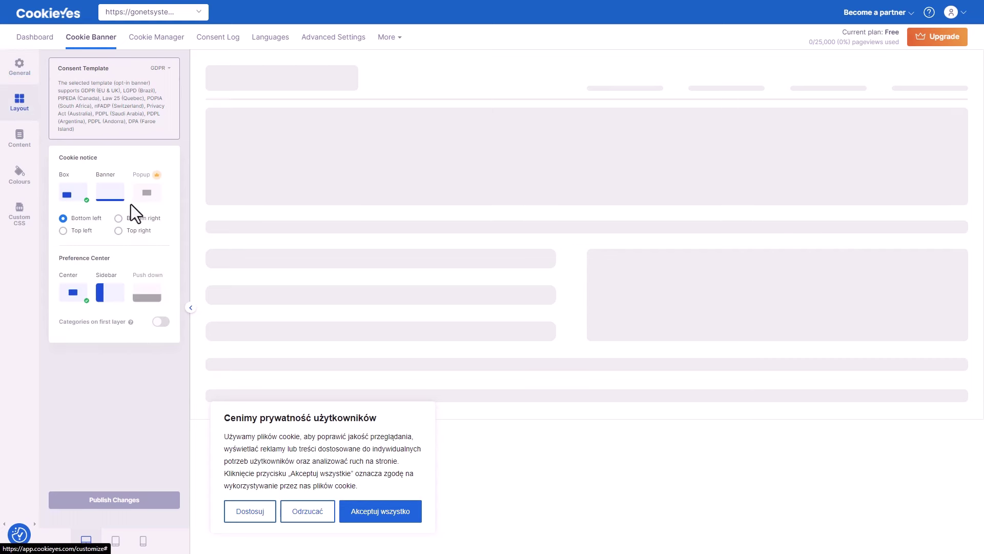
{"action": "left_click", "coordinate": [116, 200]}
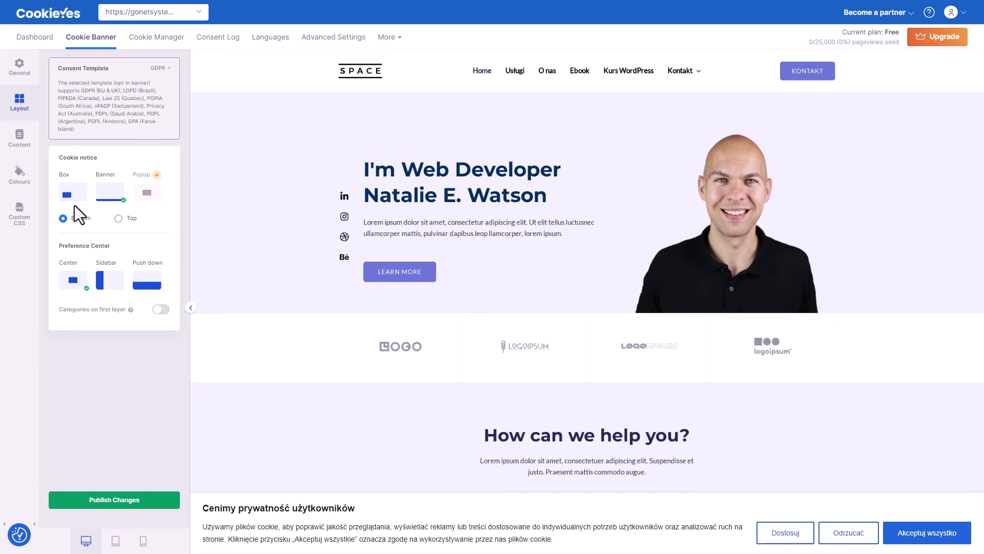
{"action": "left_click", "coordinate": [30, 145]}
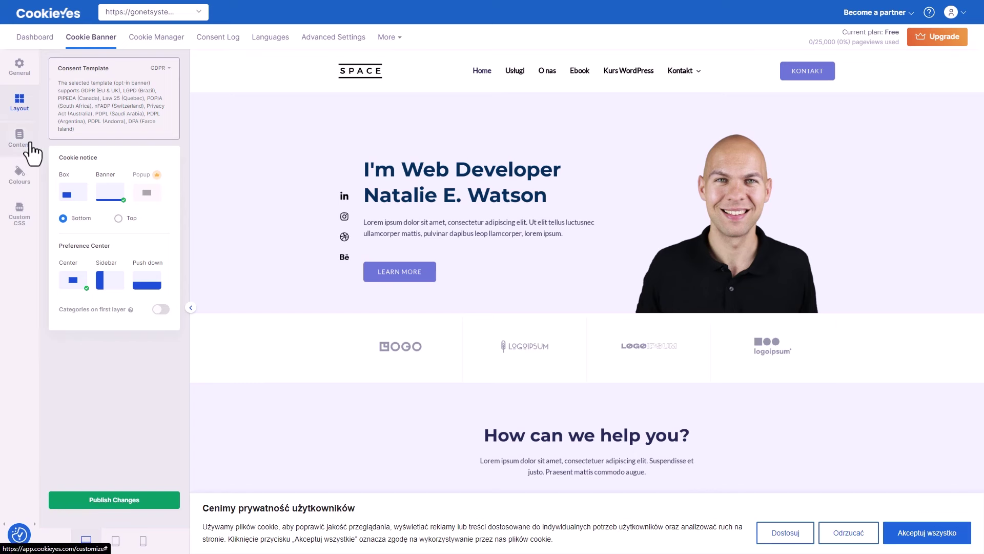
Step: Review the cookie notice, preference center and cookie list text settings, previewing the preferences window
{"action": "left_click", "coordinate": [117, 156]}
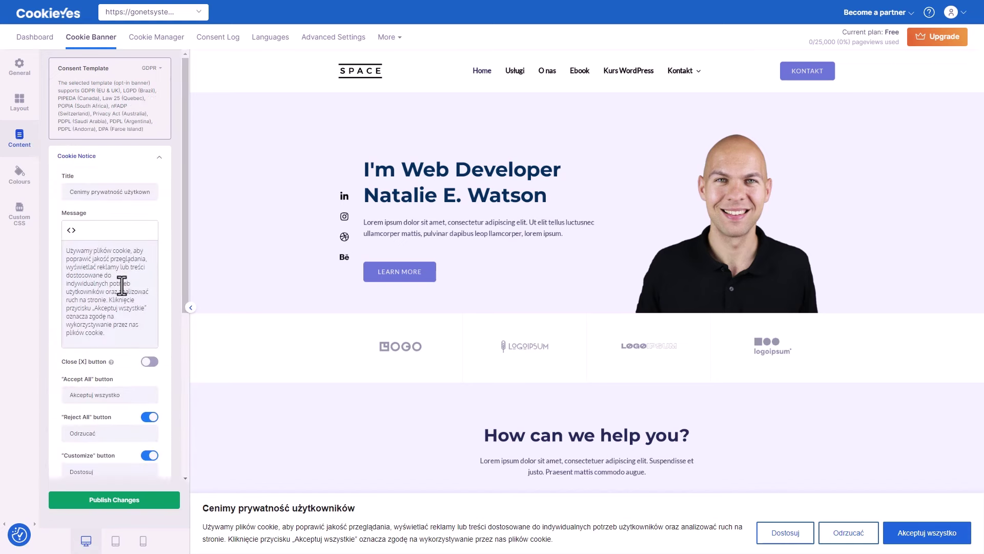
{"action": "scroll", "coordinate": [121, 284], "scroll_direction": "down", "scroll_amount": 5}
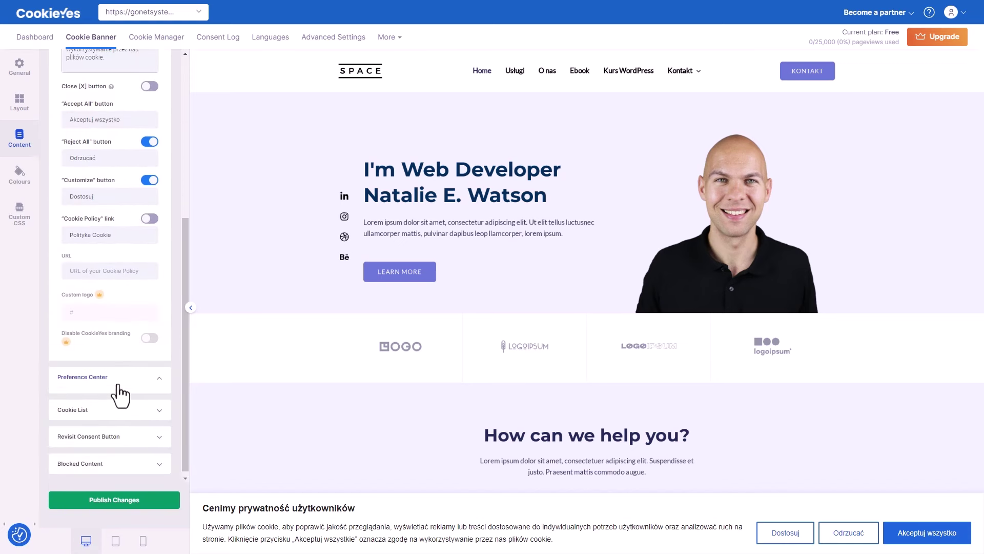
{"action": "left_click", "coordinate": [116, 382]}
{"action": "scroll", "coordinate": [114, 220], "scroll_direction": "down", "scroll_amount": 2}
{"action": "scroll", "coordinate": [114, 220], "scroll_direction": "down", "scroll_amount": 1}
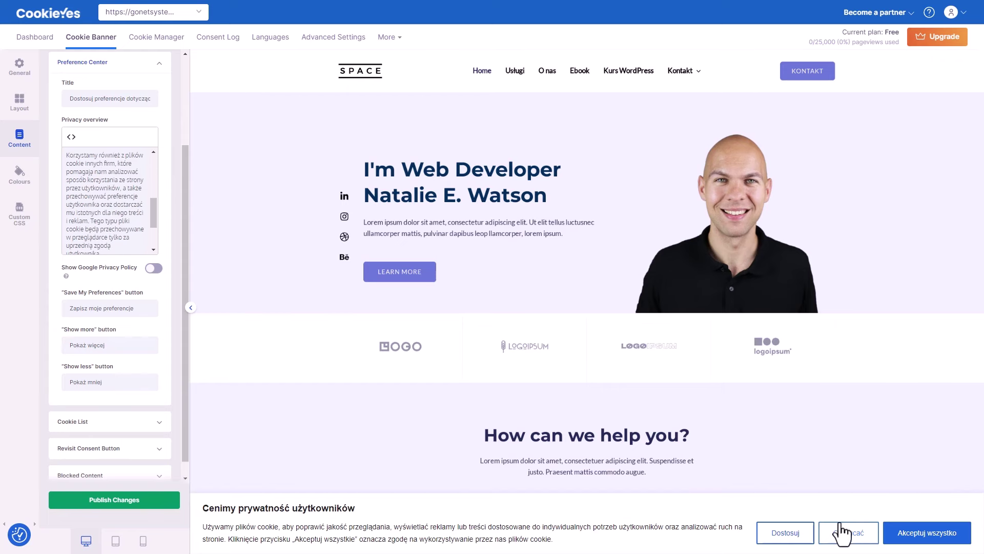
{"action": "left_click", "coordinate": [786, 537]}
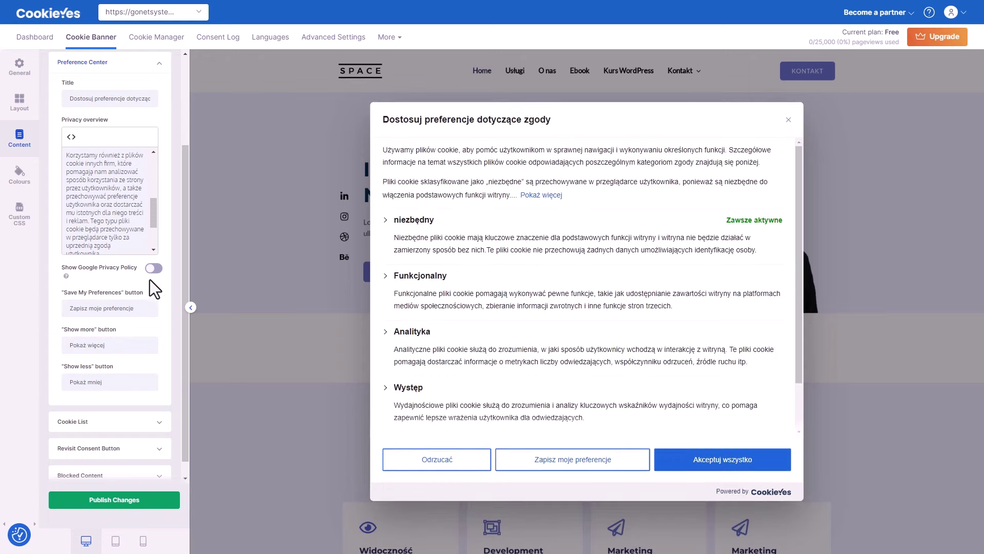
{"action": "left_click", "coordinate": [107, 422]}
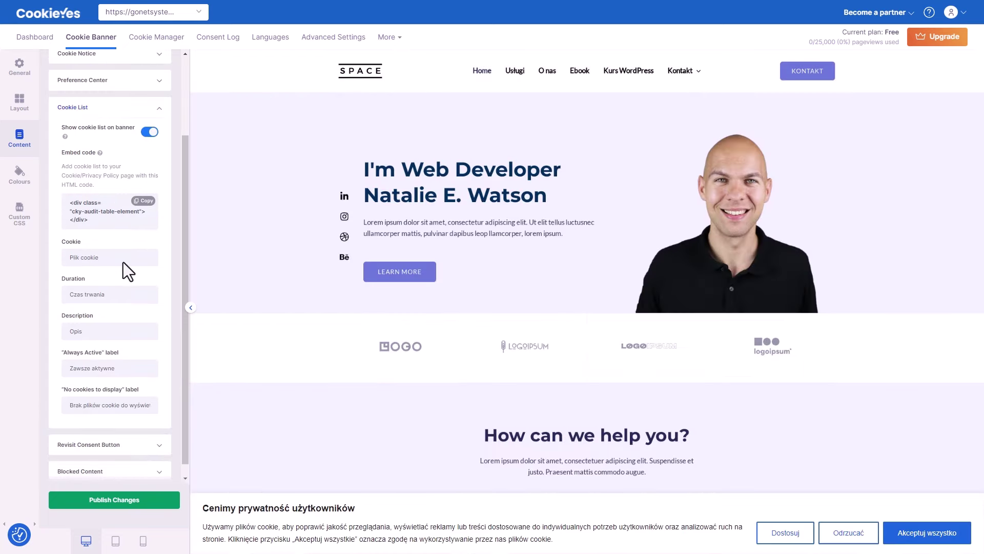
{"action": "scroll", "coordinate": [125, 261], "scroll_direction": "up", "scroll_amount": 3}
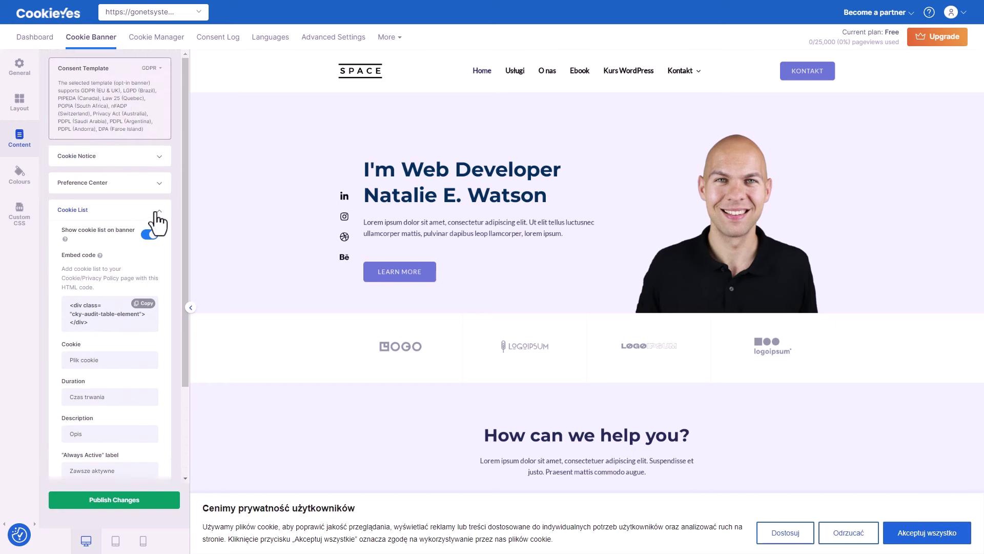
{"action": "left_click", "coordinate": [158, 213]}
{"action": "left_click", "coordinate": [63, 158]}
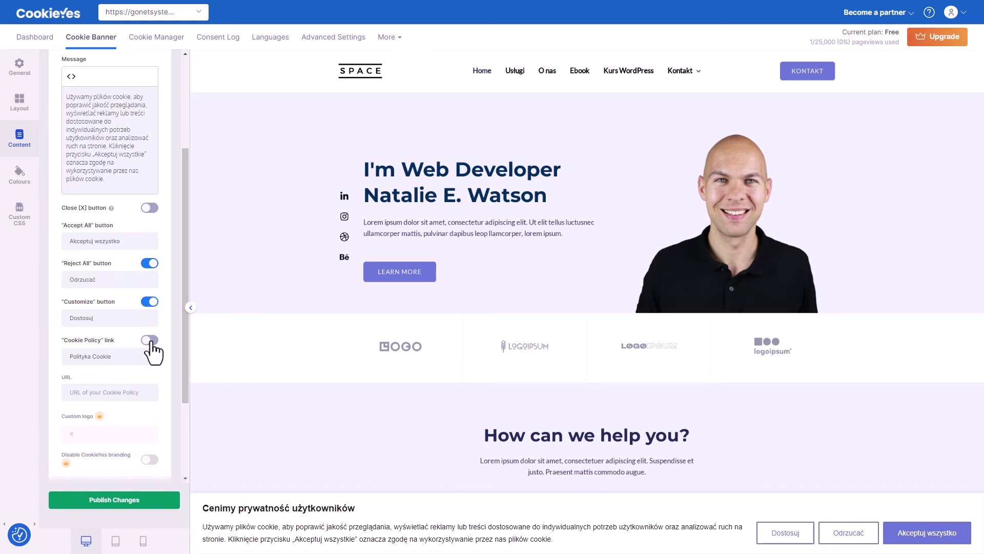
Step: Add a cookie policy link to the banner labelled 'Polityka prywatności'
{"action": "left_click", "coordinate": [149, 340]}
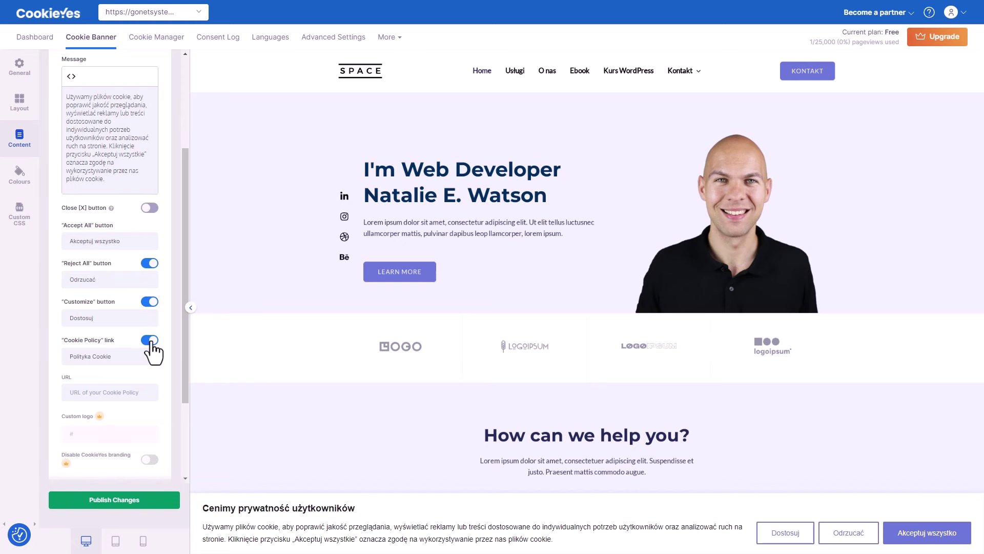
{"action": "triple_click", "coordinate": [121, 357]}
{"action": "type", "text": "Poli"}
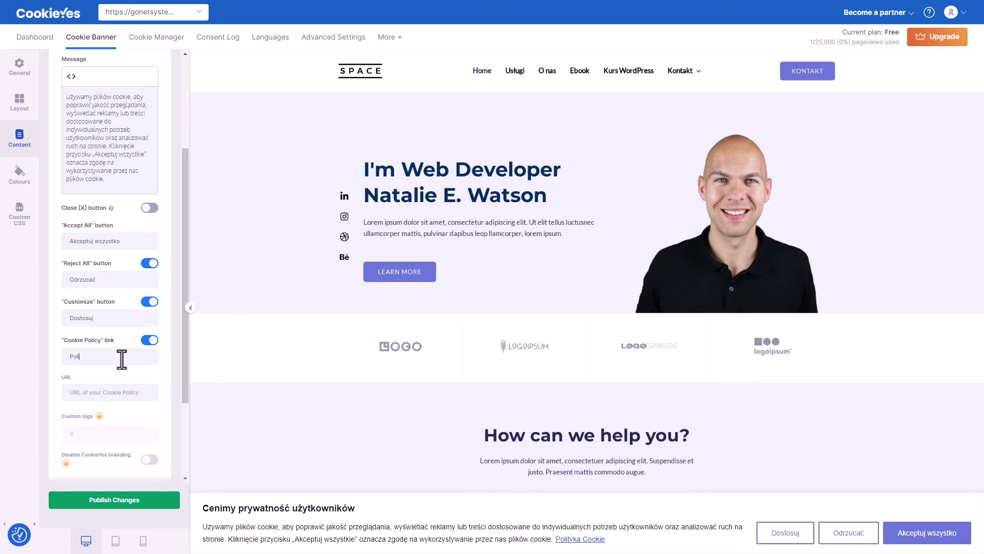
{"action": "type", "text": "tyka prywatności"}
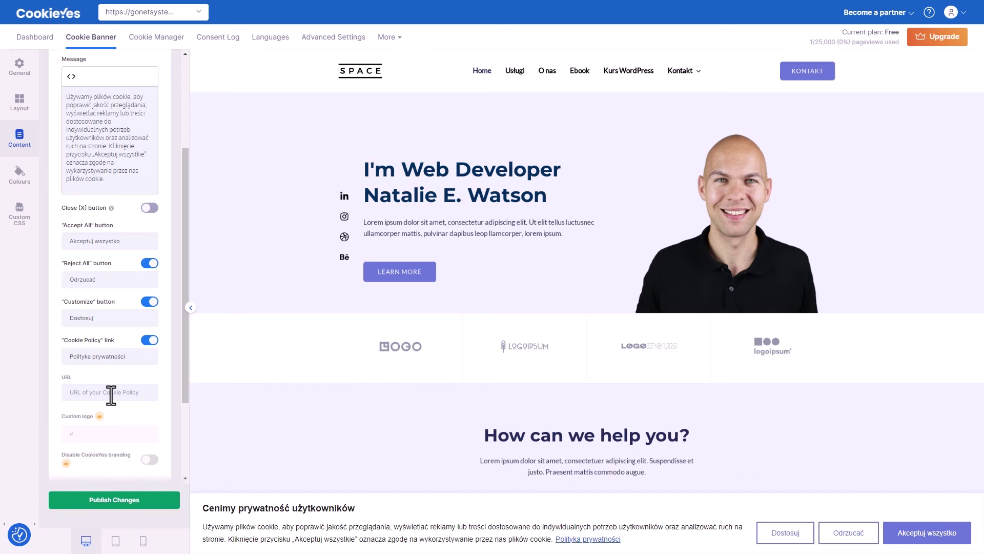
Step: Set banner colours to Custom, change the Revisit Consent button background, then open Cookie Manager
{"action": "left_click", "coordinate": [23, 181]}
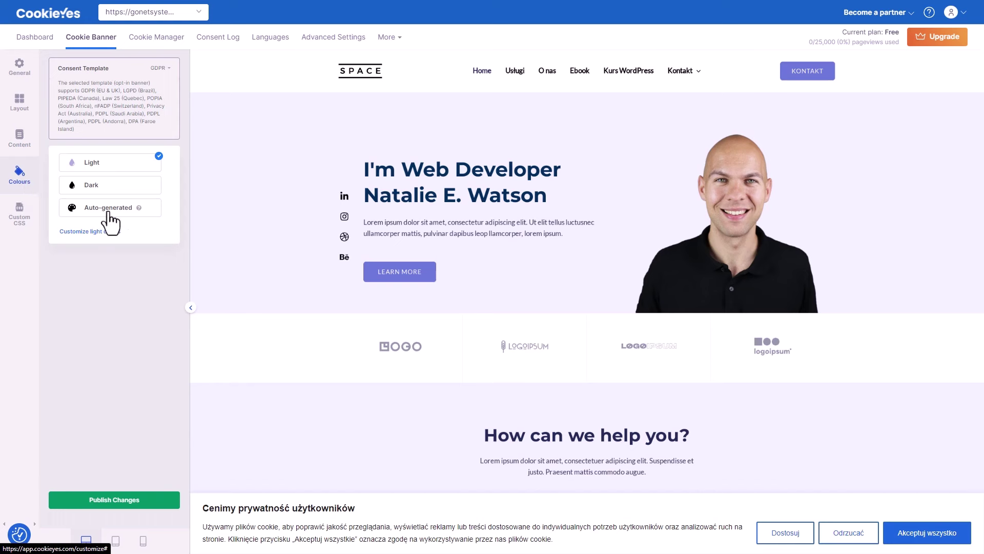
{"action": "left_click", "coordinate": [94, 210]}
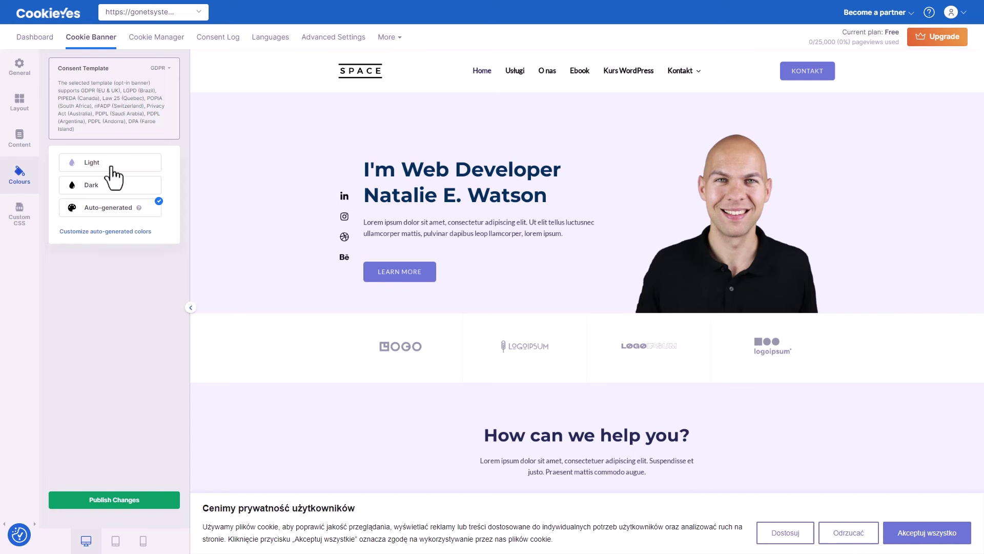
{"action": "left_click", "coordinate": [108, 231]}
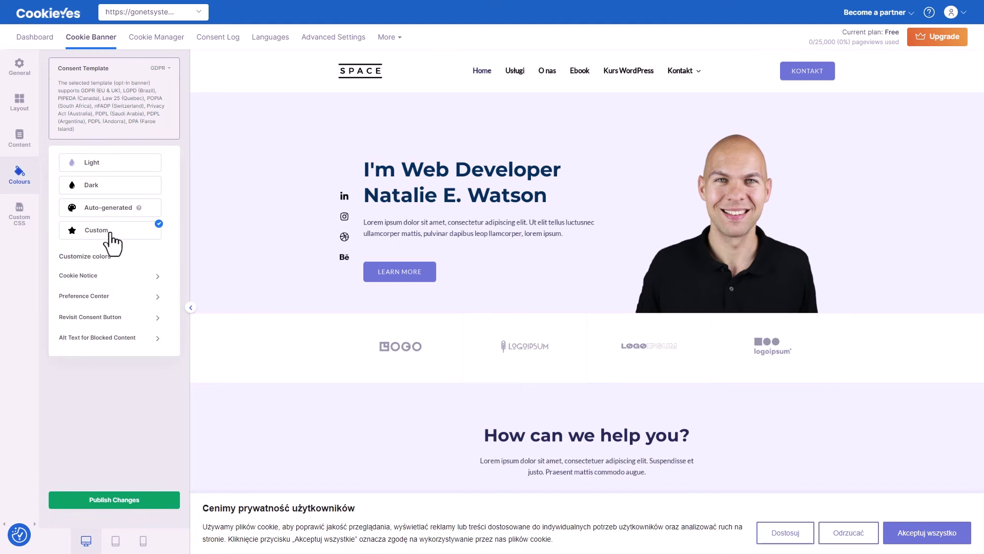
{"action": "left_click", "coordinate": [136, 319]}
{"action": "left_click", "coordinate": [65, 360]}
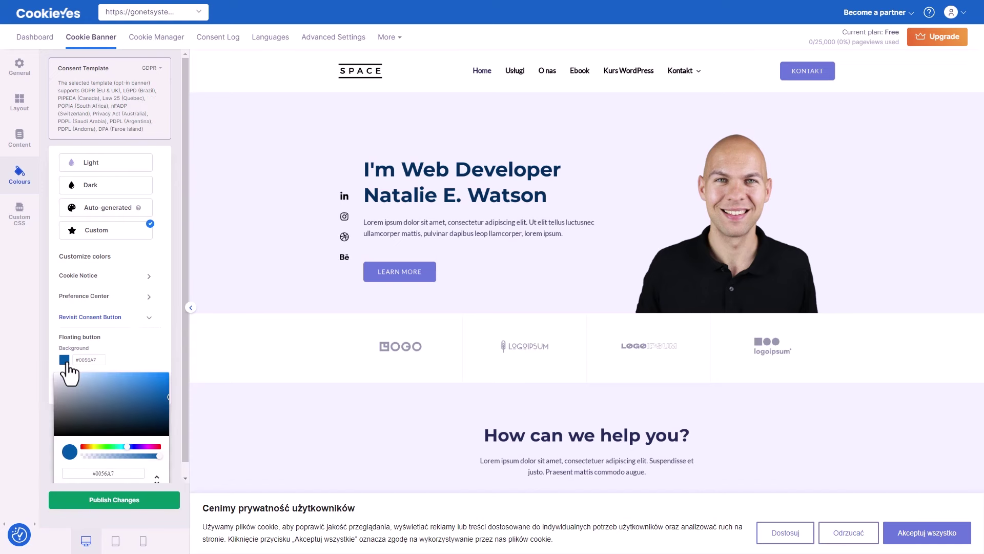
{"action": "left_click_drag", "start_coordinate": [143, 406], "coordinate": [177, 402]}
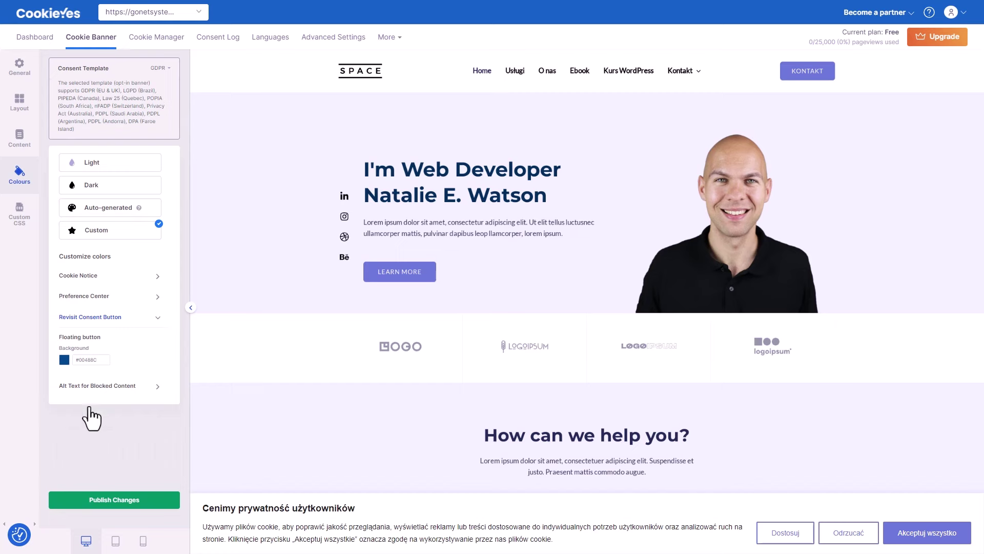
{"action": "left_click", "coordinate": [151, 40]}
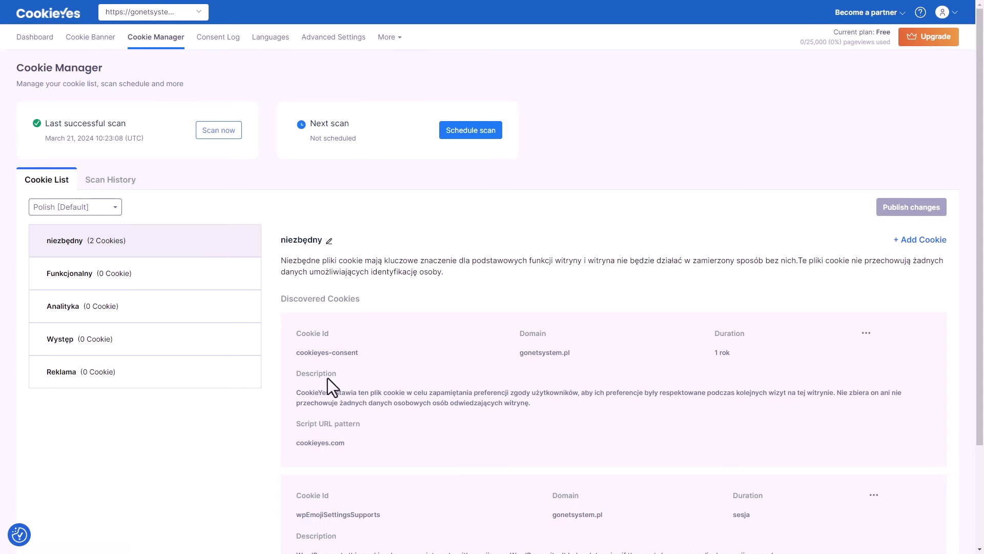
Step: Browse the niezbędny, Funkcjonalny, Analityka and Występ cookie categories, then view the Consent Log
{"action": "scroll", "coordinate": [264, 340], "scroll_direction": "down", "scroll_amount": 1}
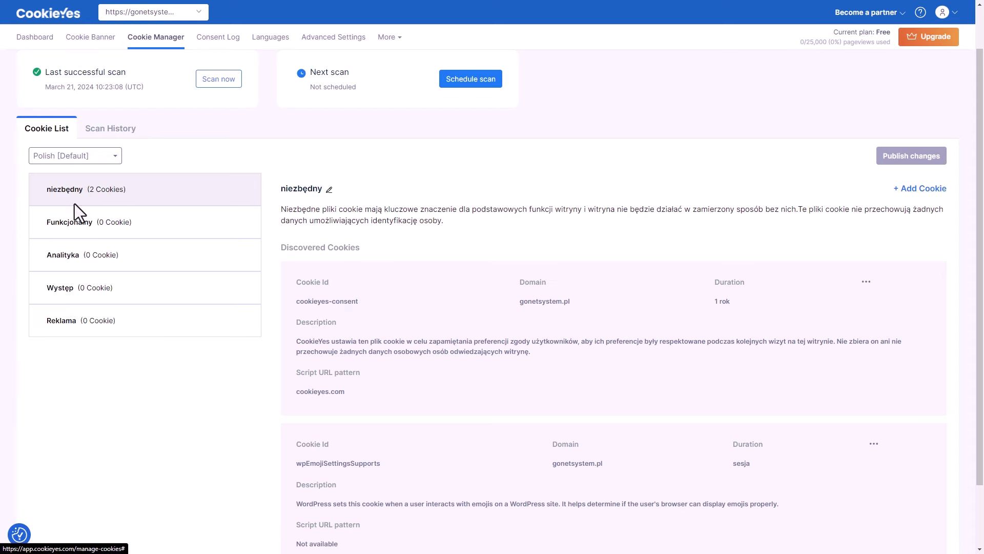
{"action": "scroll", "coordinate": [279, 343], "scroll_direction": "up", "scroll_amount": 1}
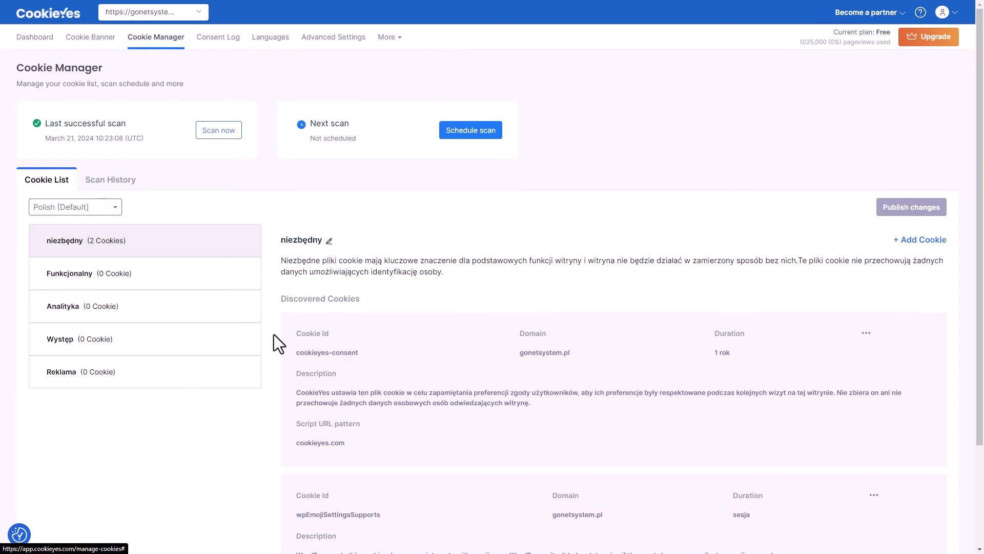
{"action": "left_click", "coordinate": [114, 277]}
{"action": "left_click", "coordinate": [117, 310]}
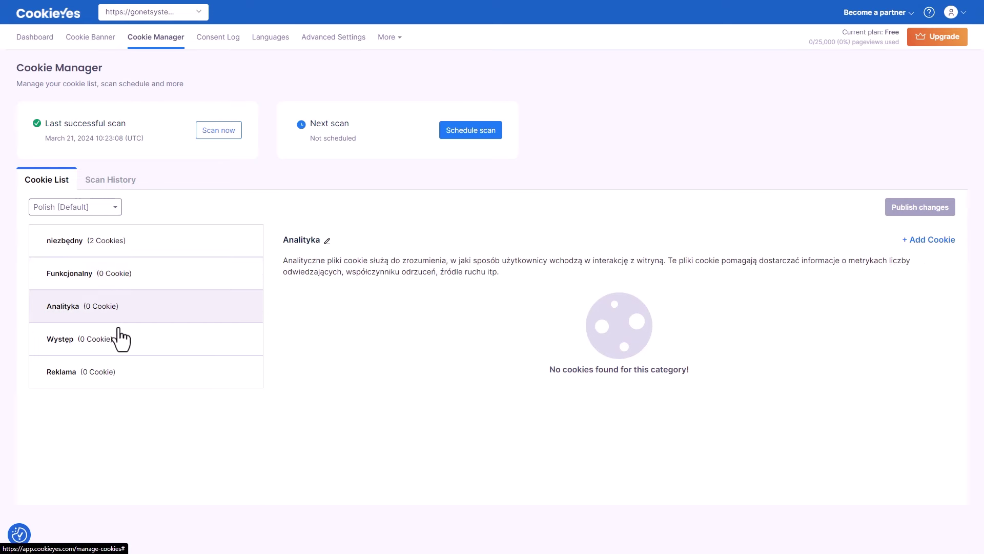
{"action": "left_click", "coordinate": [130, 248]}
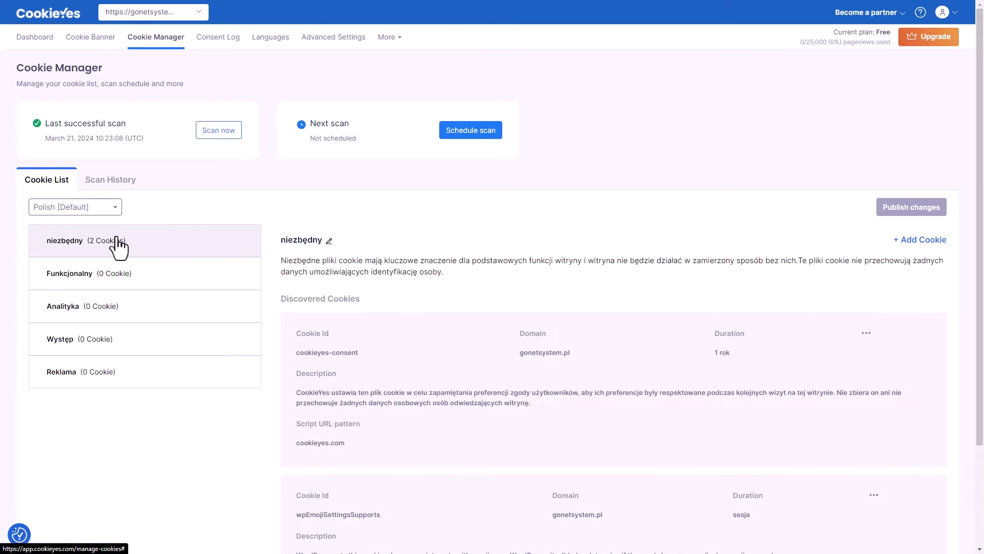
{"action": "left_click", "coordinate": [95, 343]}
{"action": "left_click", "coordinate": [112, 323]}
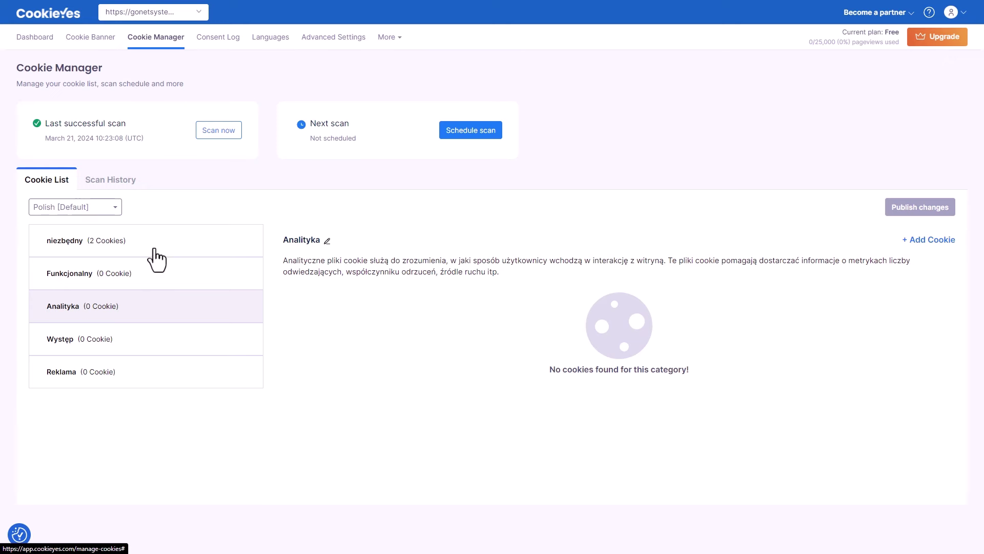
{"action": "left_click", "coordinate": [119, 249]}
{"action": "scroll", "coordinate": [525, 308], "scroll_direction": "down", "scroll_amount": 2}
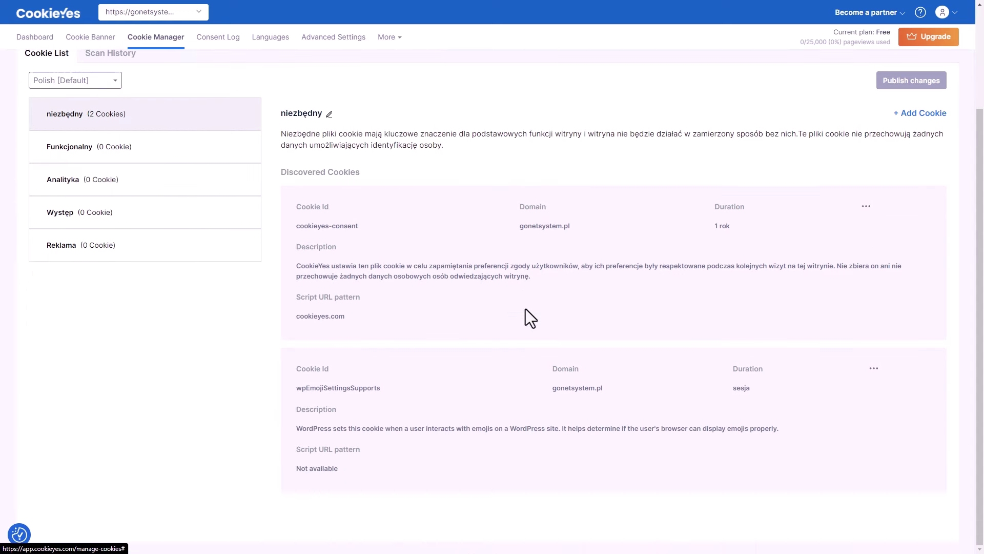
{"action": "scroll", "coordinate": [527, 309], "scroll_direction": "up", "scroll_amount": 1}
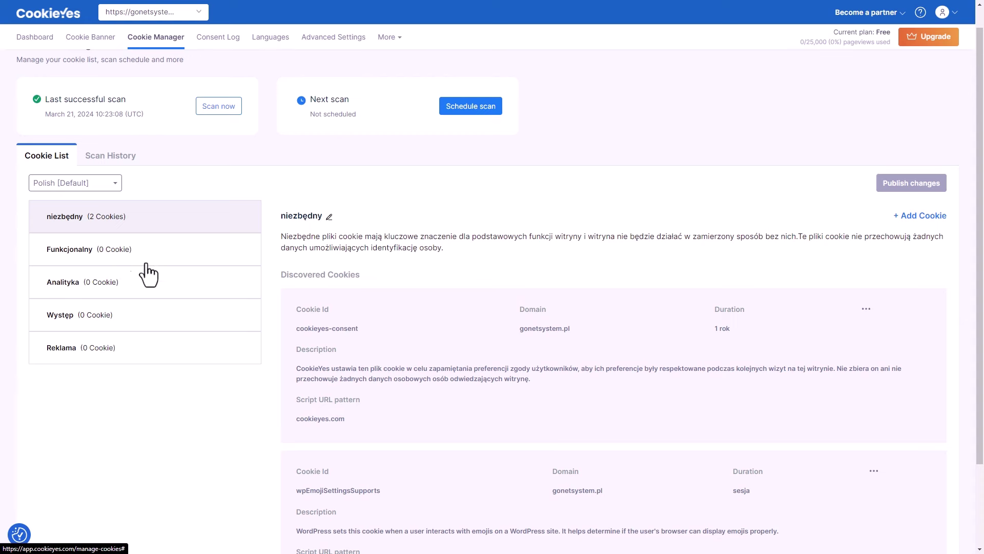
{"action": "scroll", "coordinate": [153, 287], "scroll_direction": "up", "scroll_amount": 1}
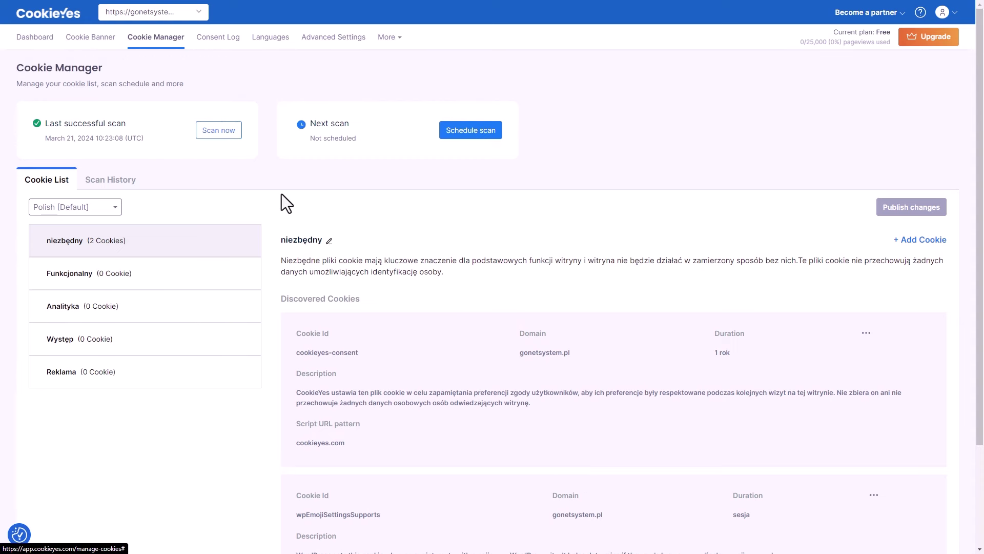
{"action": "left_click", "coordinate": [217, 37]}
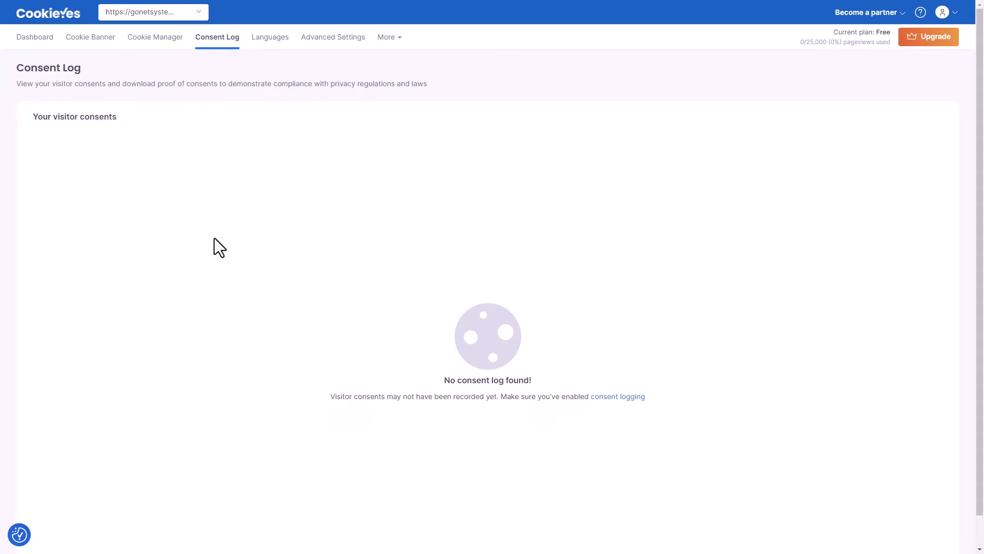
Step: Switch off the Support GCM toggle under Advanced Settings
{"action": "left_click", "coordinate": [339, 46]}
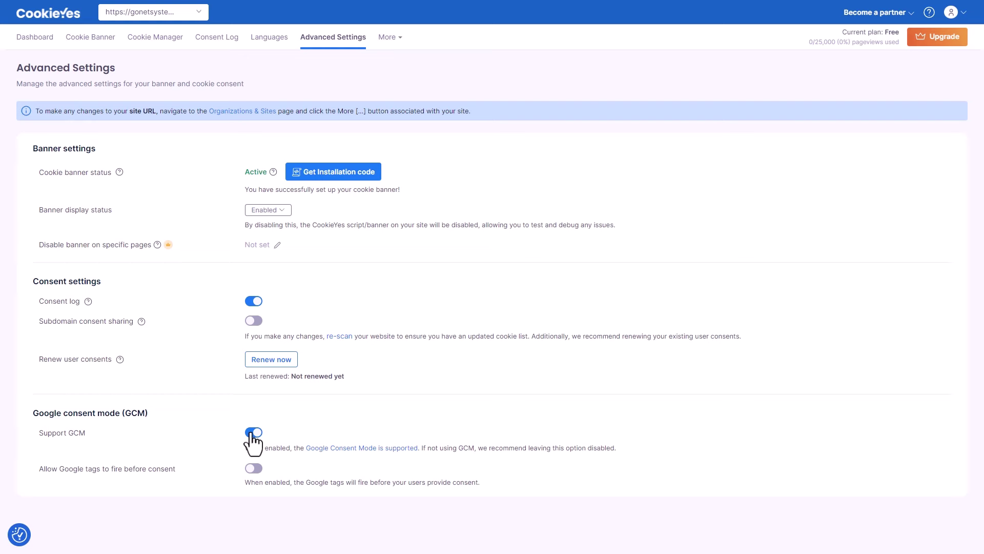
{"action": "left_click", "coordinate": [254, 432]}
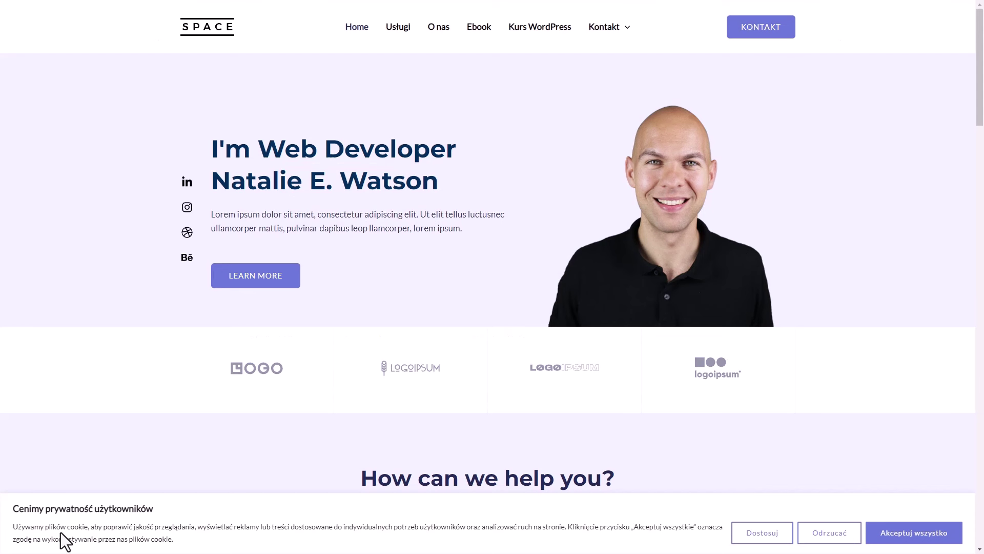
Step: On the live site, open Dostosuj and accept all, then reopen via the badge and choose Odrzucać
{"action": "left_click", "coordinate": [762, 534]}
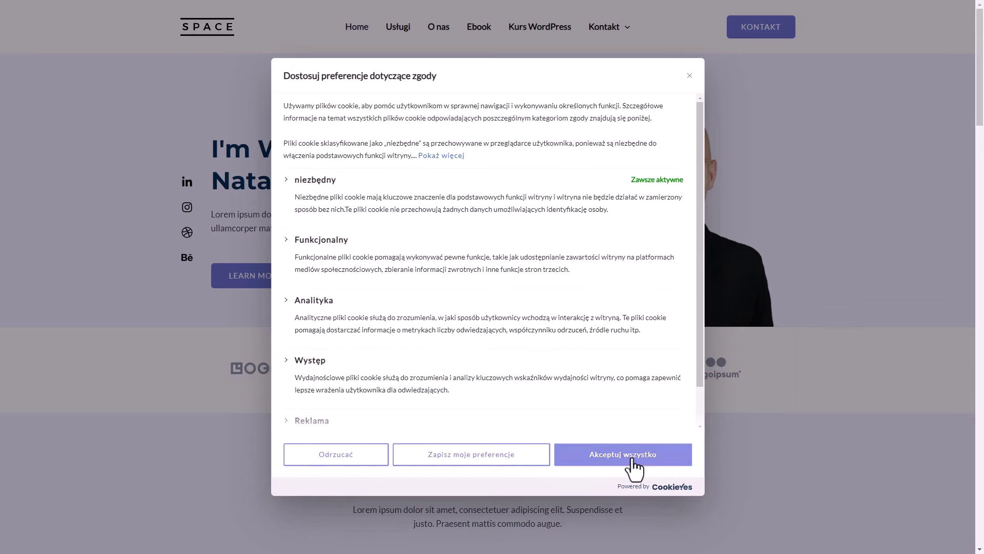
{"action": "left_click", "coordinate": [630, 461]}
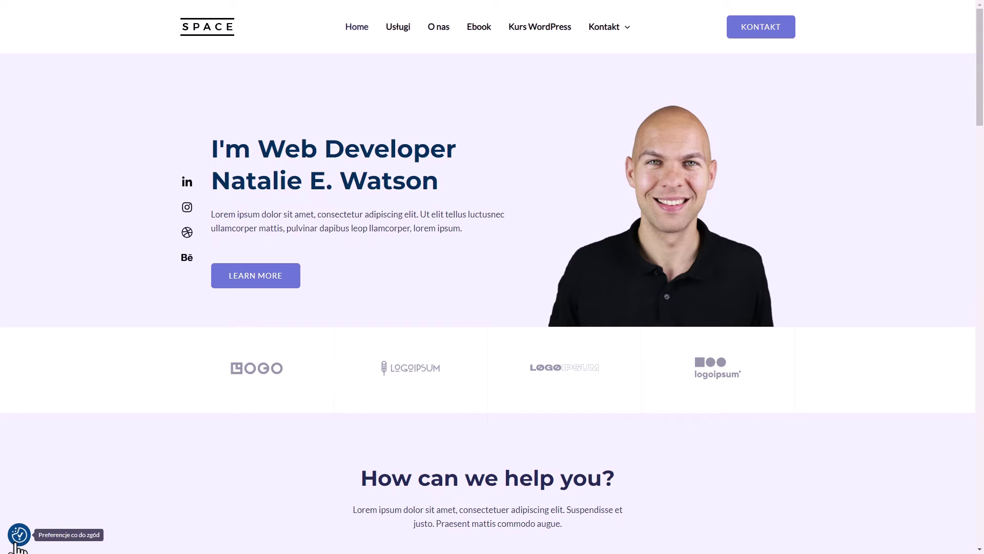
{"action": "left_click", "coordinate": [17, 542]}
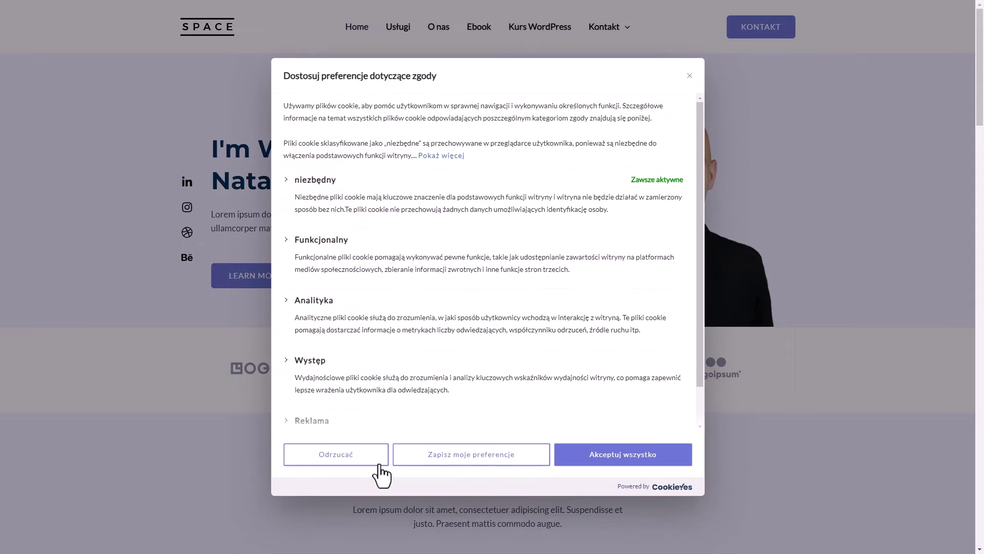
{"action": "left_click", "coordinate": [345, 460]}
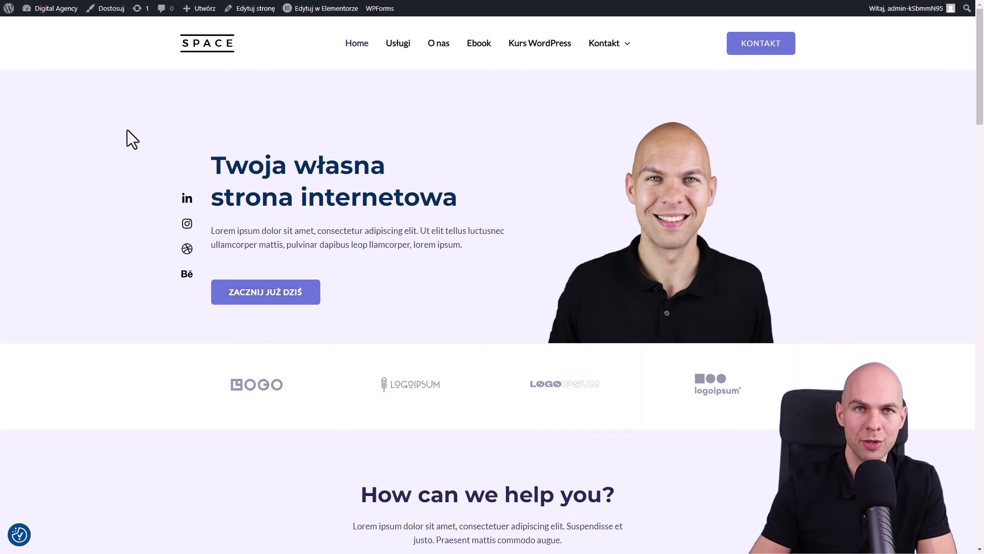
Step: Search the plugin directory for 'yOast seo' and install Yoast SEO
{"action": "left_click", "coordinate": [20, 23]}
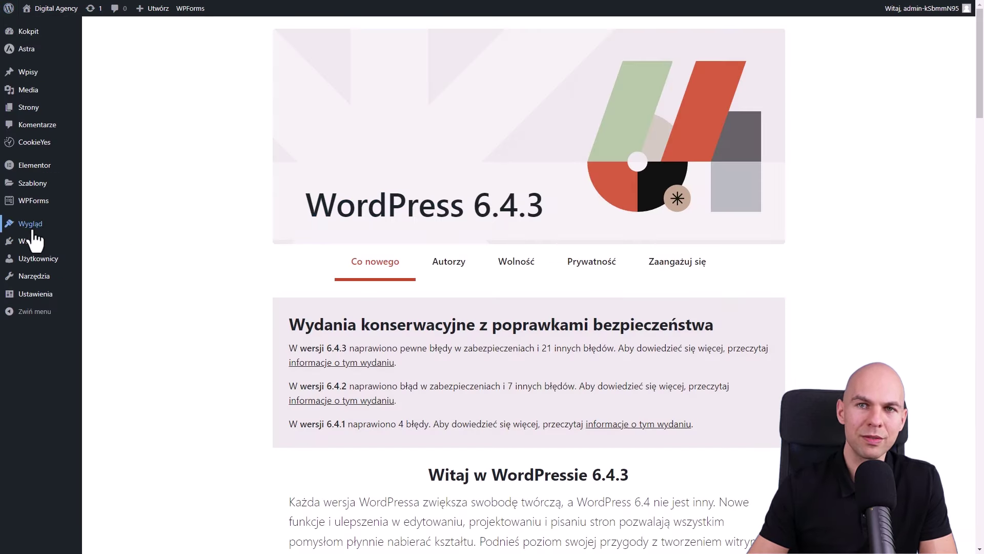
{"action": "mouse_move", "coordinate": [67, 242]}
{"action": "left_click", "coordinate": [101, 257]}
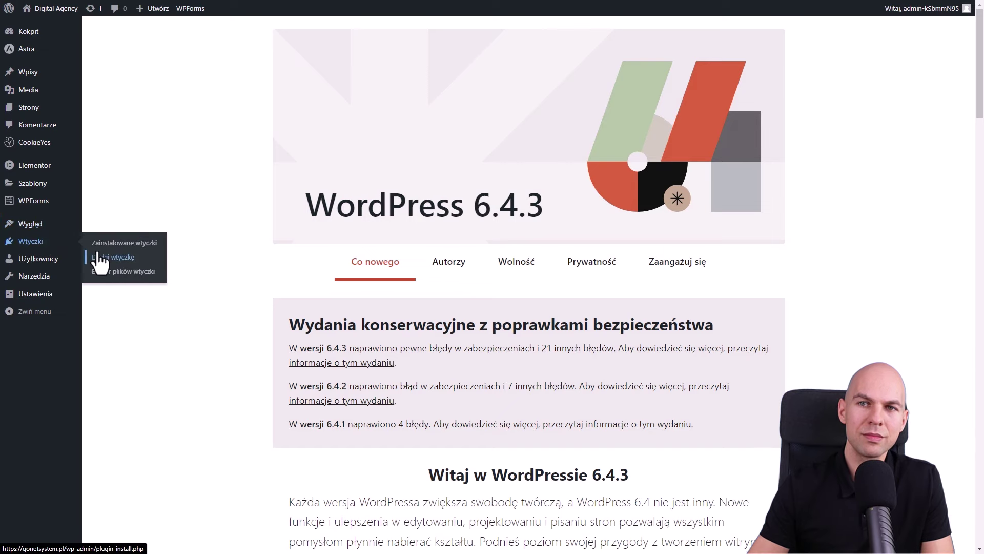
{"action": "left_click", "coordinate": [864, 64]}
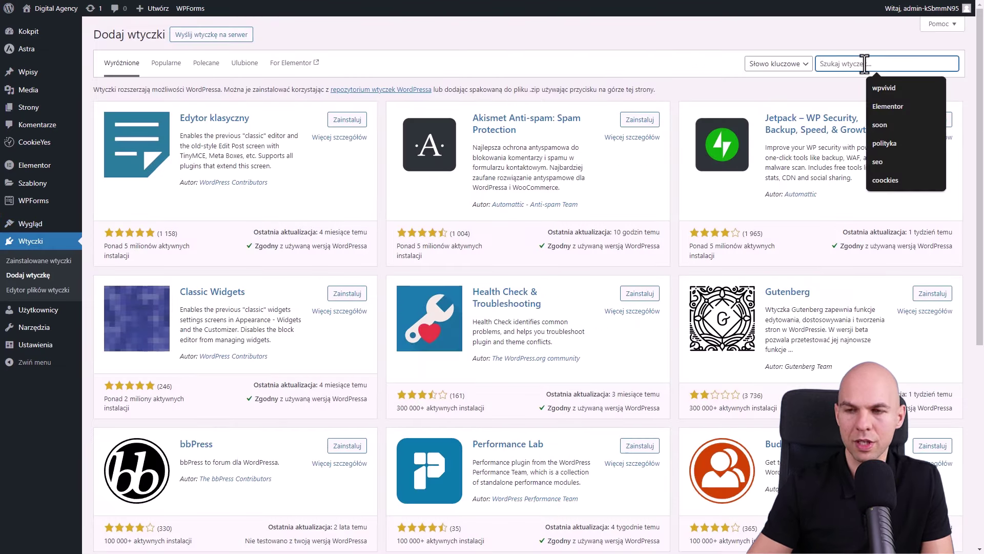
{"action": "type", "text": "yOast seo"}
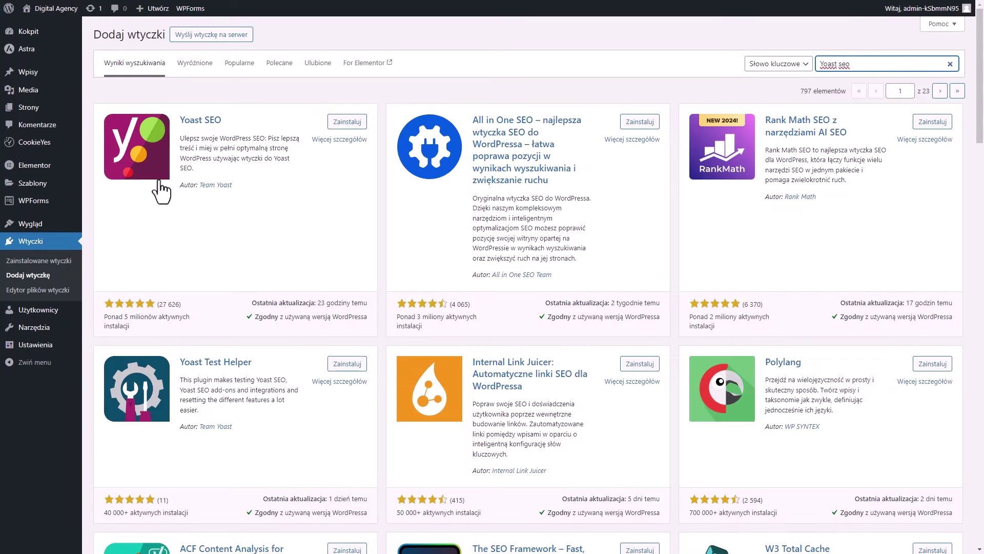
{"action": "left_click", "coordinate": [350, 124]}
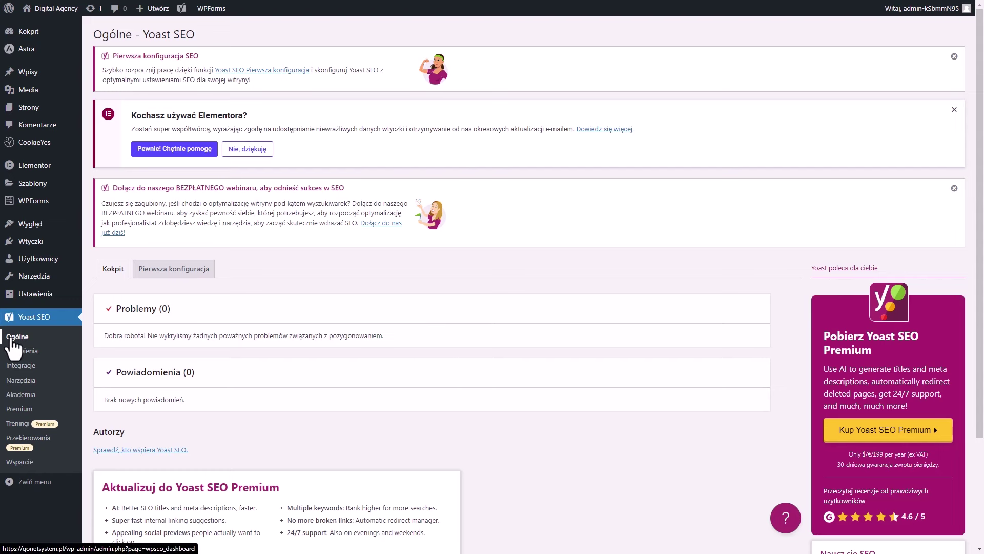
Step: Save Yoast's optimization, site representation, social profiles and personal preferences steps, then reach the dashboard
{"action": "left_click", "coordinate": [179, 277]}
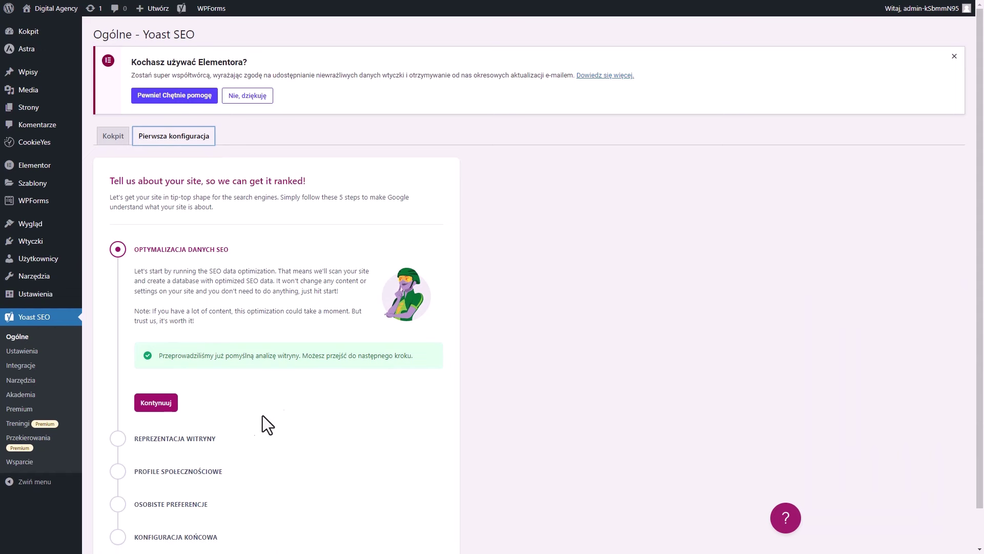
{"action": "scroll", "coordinate": [233, 244], "scroll_direction": "down", "scroll_amount": 2}
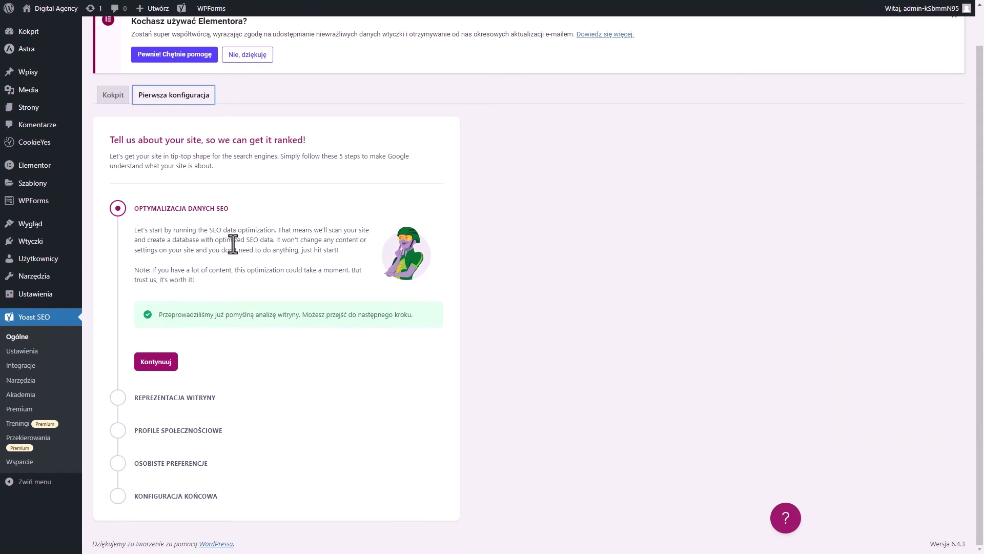
{"action": "left_click", "coordinate": [172, 363]}
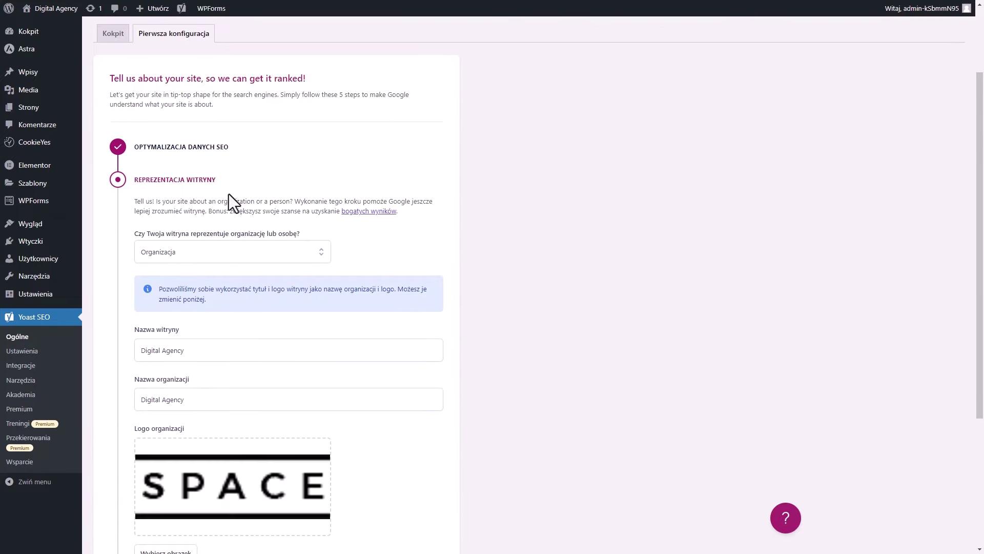
{"action": "scroll", "coordinate": [196, 184], "scroll_direction": "down", "scroll_amount": 2}
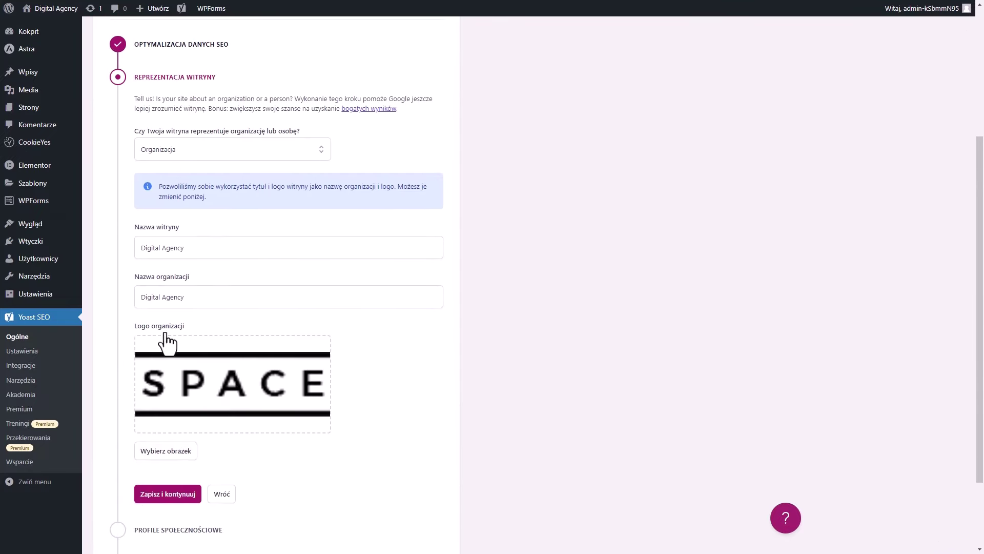
{"action": "scroll", "coordinate": [158, 397], "scroll_direction": "down", "scroll_amount": 1}
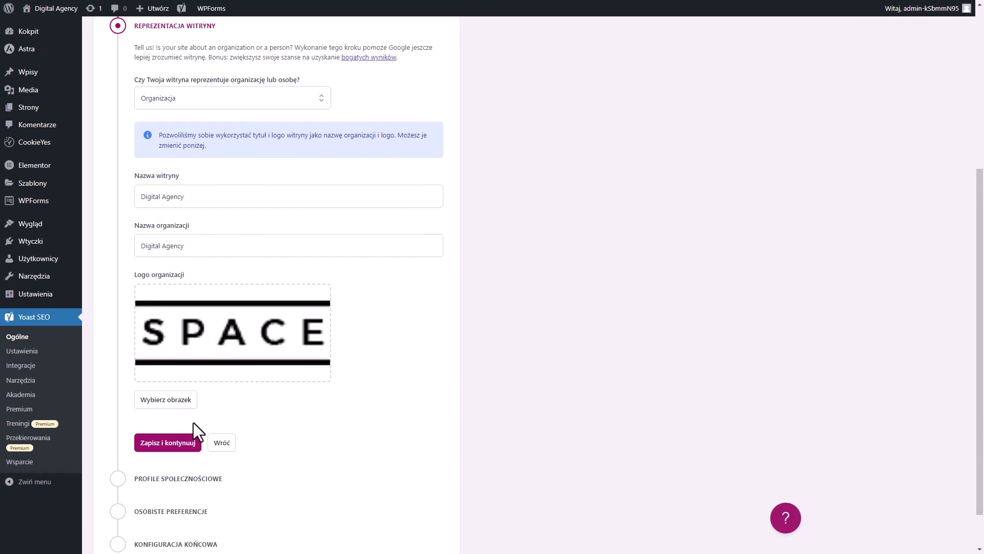
{"action": "scroll", "coordinate": [175, 410], "scroll_direction": "down", "scroll_amount": 1}
{"action": "left_click", "coordinate": [174, 404]}
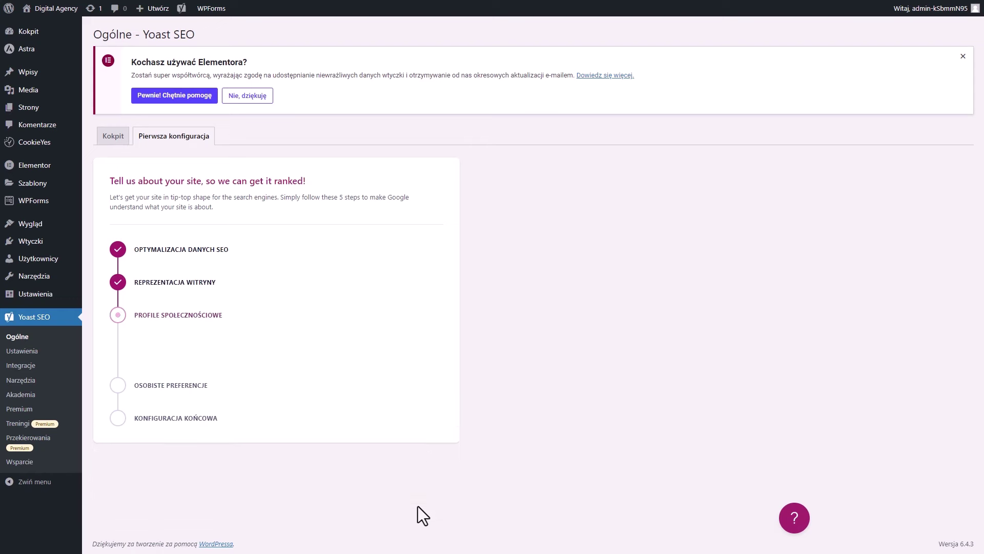
{"action": "scroll", "coordinate": [256, 179], "scroll_direction": "down", "scroll_amount": 1}
{"action": "left_click", "coordinate": [184, 473]}
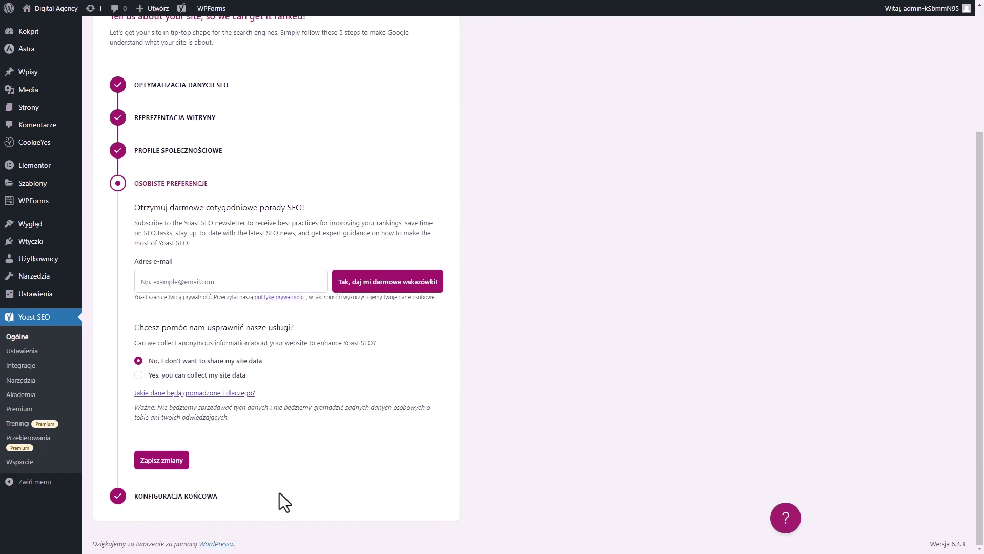
{"action": "left_click", "coordinate": [175, 459]}
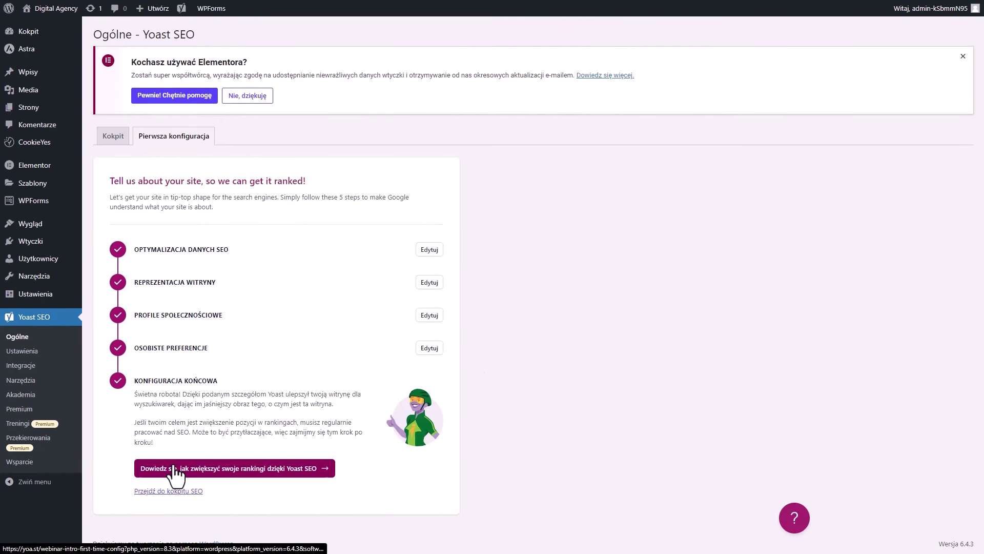
{"action": "left_click", "coordinate": [184, 491]}
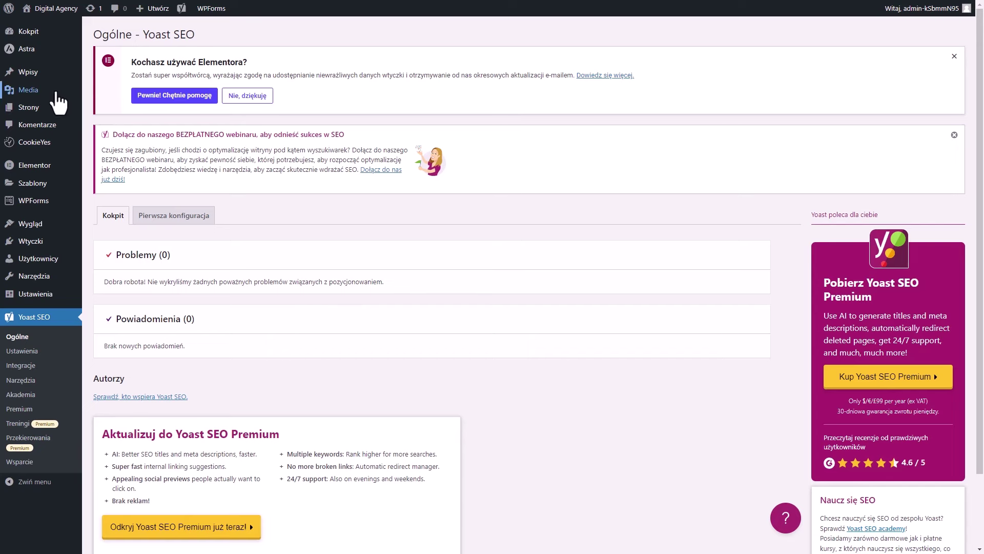
Step: Open the Home page from the Strony list for editing and scroll to its Yoast SEO box
{"action": "left_click", "coordinate": [48, 109]}
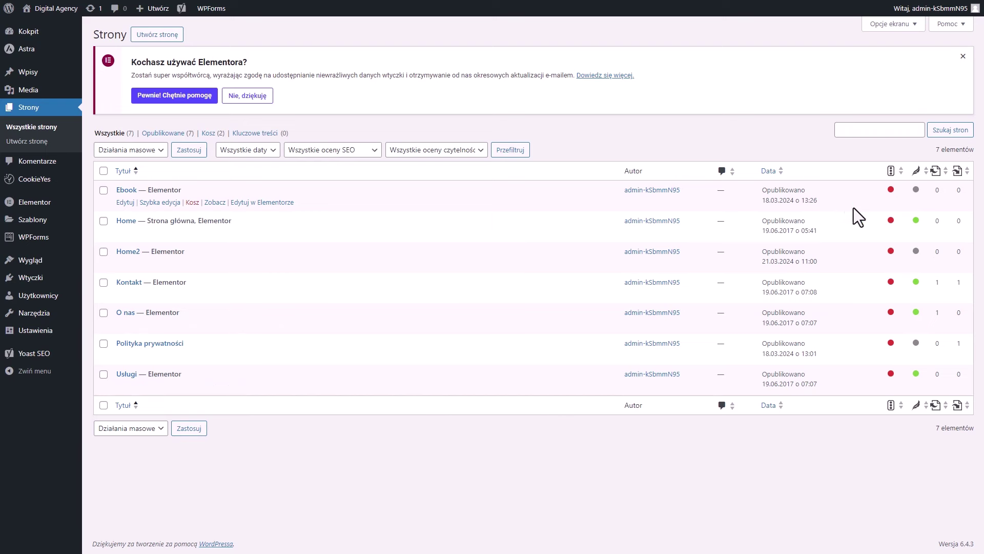
{"action": "mouse_move", "coordinate": [893, 193]}
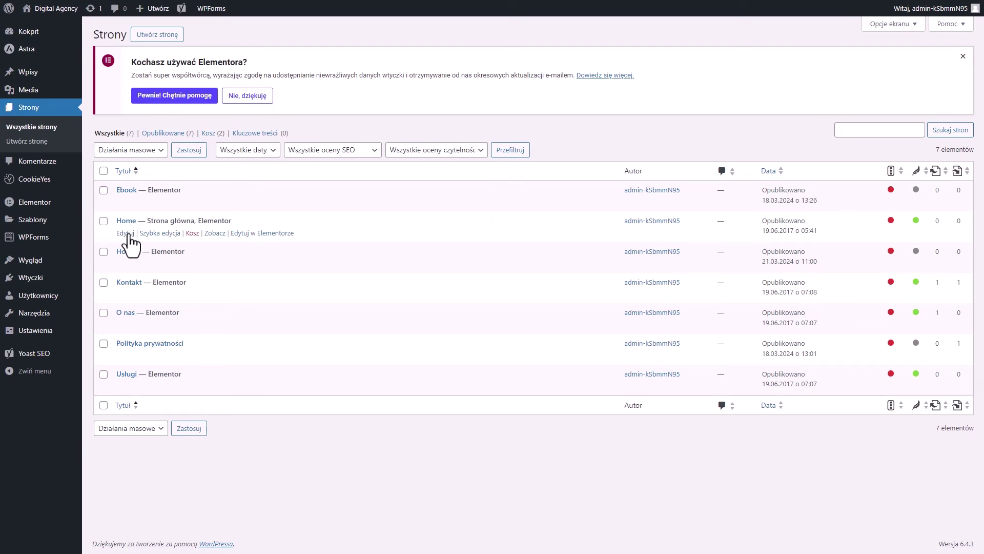
{"action": "left_click", "coordinate": [127, 234]}
{"action": "scroll", "coordinate": [162, 241], "scroll_direction": "down", "scroll_amount": 3}
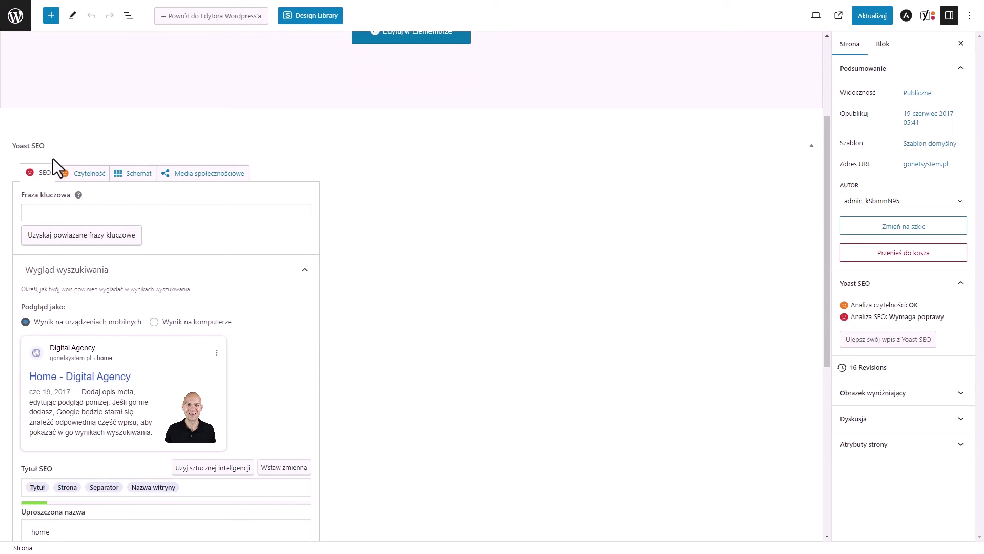
{"action": "scroll", "coordinate": [49, 500], "scroll_direction": "down", "scroll_amount": 3}
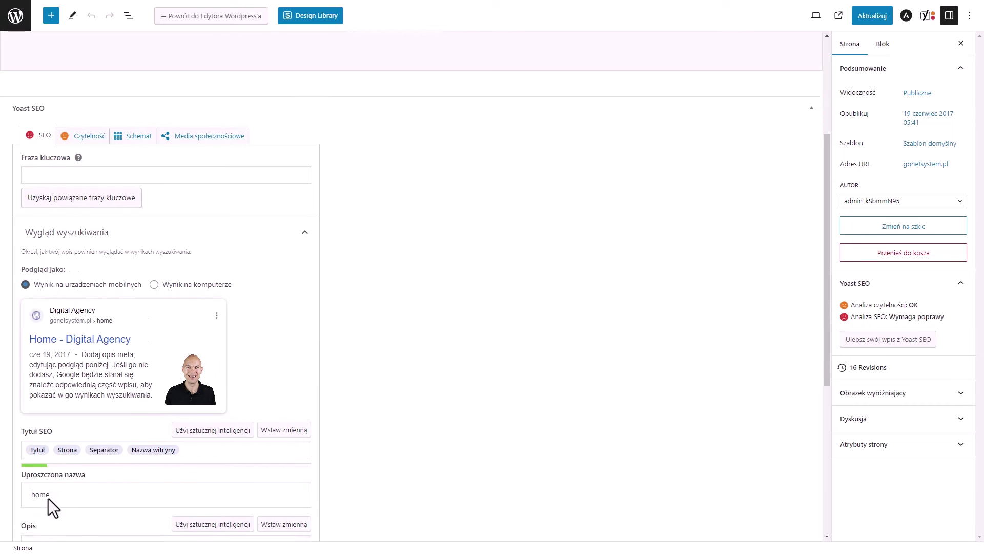
{"action": "scroll", "coordinate": [81, 477], "scroll_direction": "up", "scroll_amount": 4}
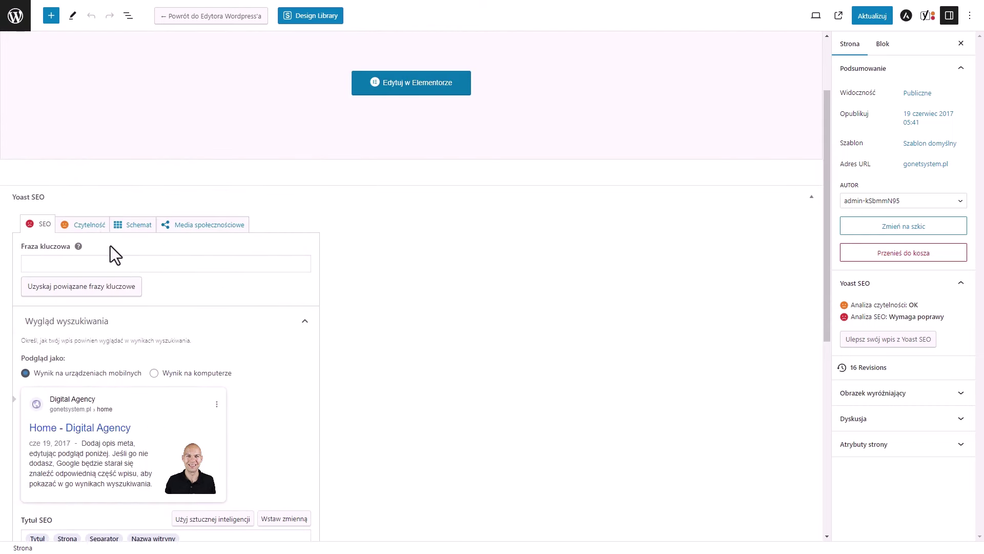
Step: Set the Home page's focus keyphrase to 'strona internetowa'
{"action": "left_click", "coordinate": [68, 262]}
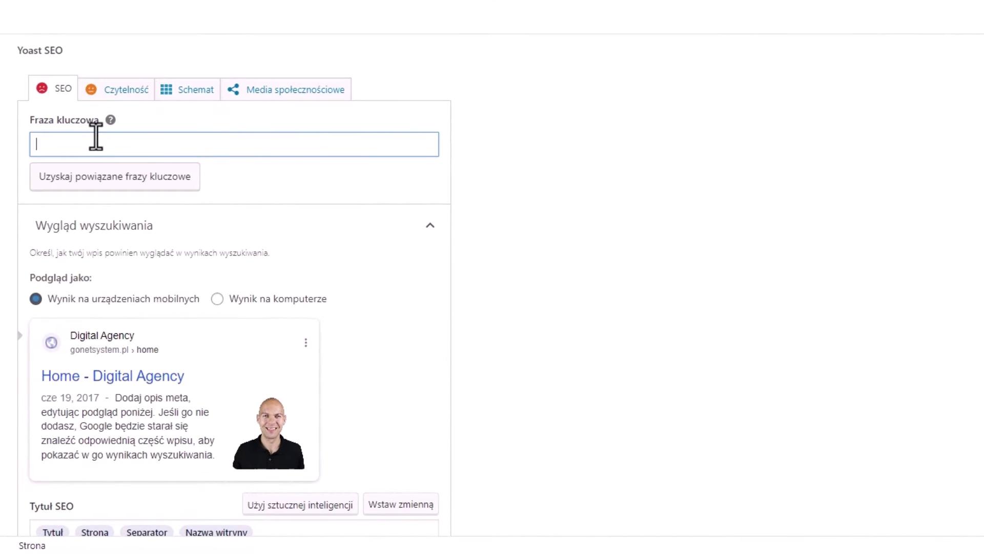
{"action": "type", "text": "strona in"}
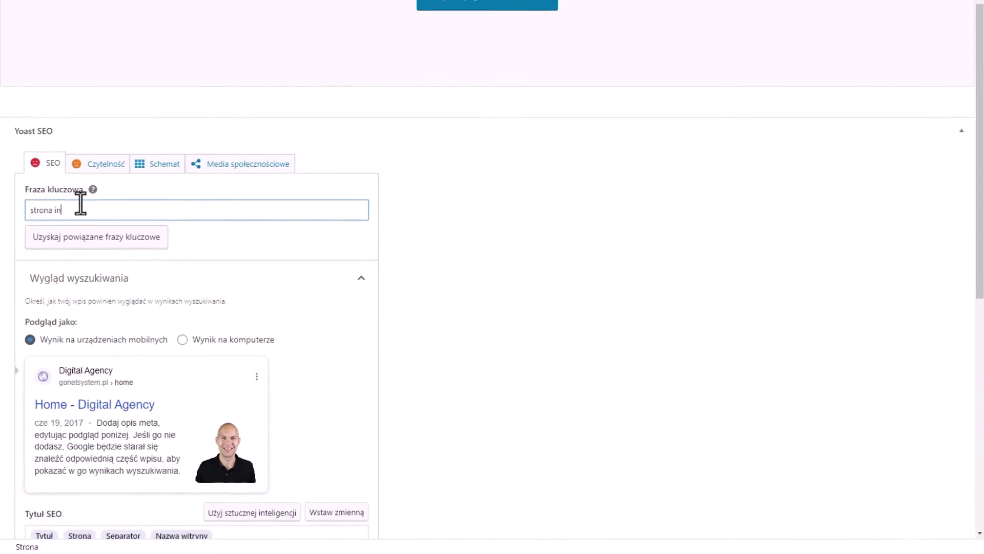
{"action": "type", "text": "ternetowa"}
{"action": "scroll", "coordinate": [161, 154], "scroll_direction": "down", "scroll_amount": 2}
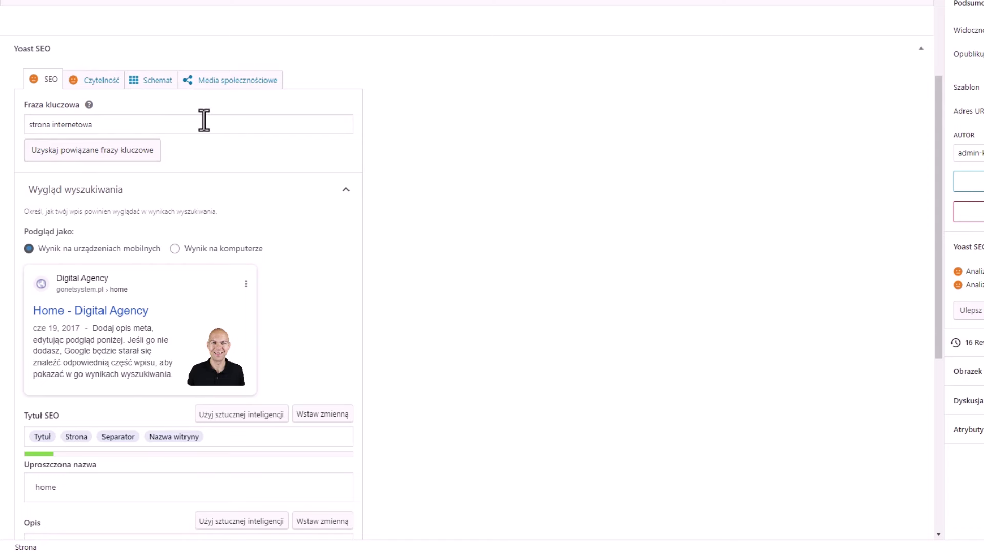
{"action": "scroll", "coordinate": [235, 121], "scroll_direction": "down", "scroll_amount": 3}
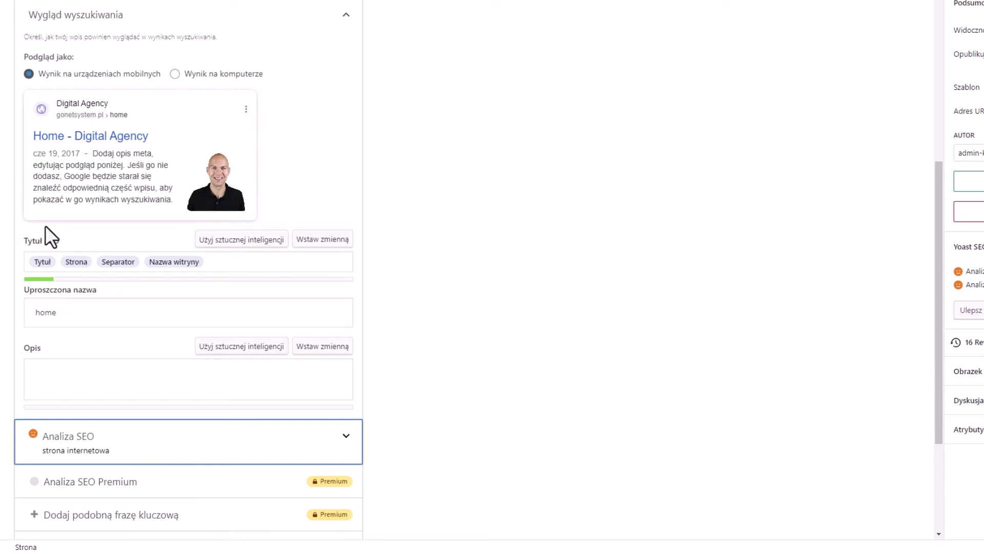
Step: Replace the default SEO title variables with 'Kurs WordPress dla początkujących' and clear the slug
{"action": "left_click_drag", "start_coordinate": [270, 266], "coordinate": [26, 269]}
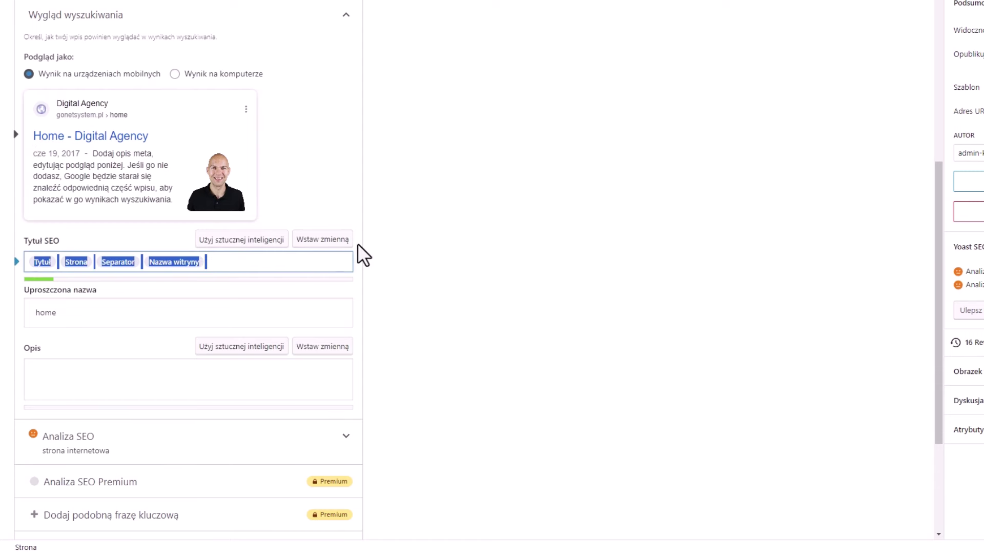
{"action": "key", "text": "BackSpace"}
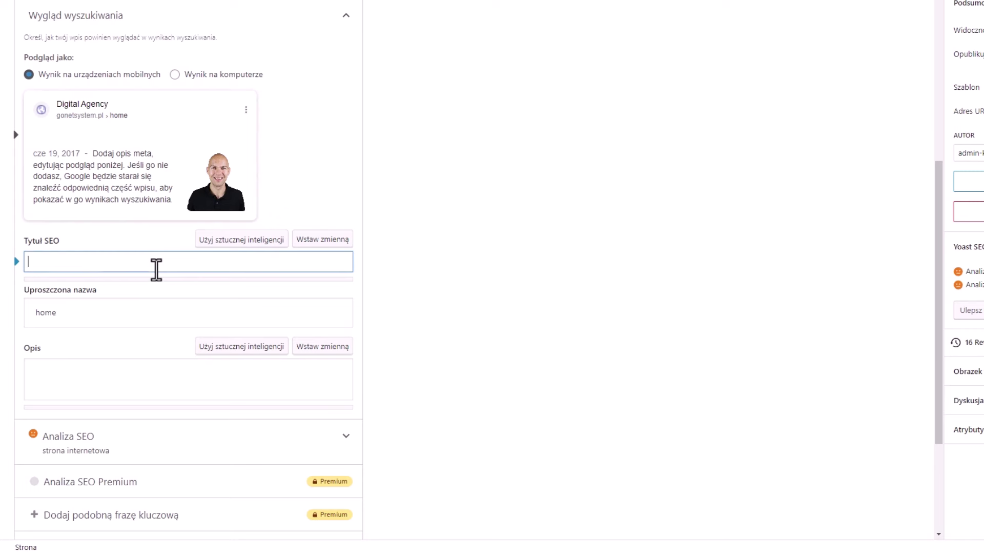
{"action": "type", "text": "Kurs WordPress dla początkujących"}
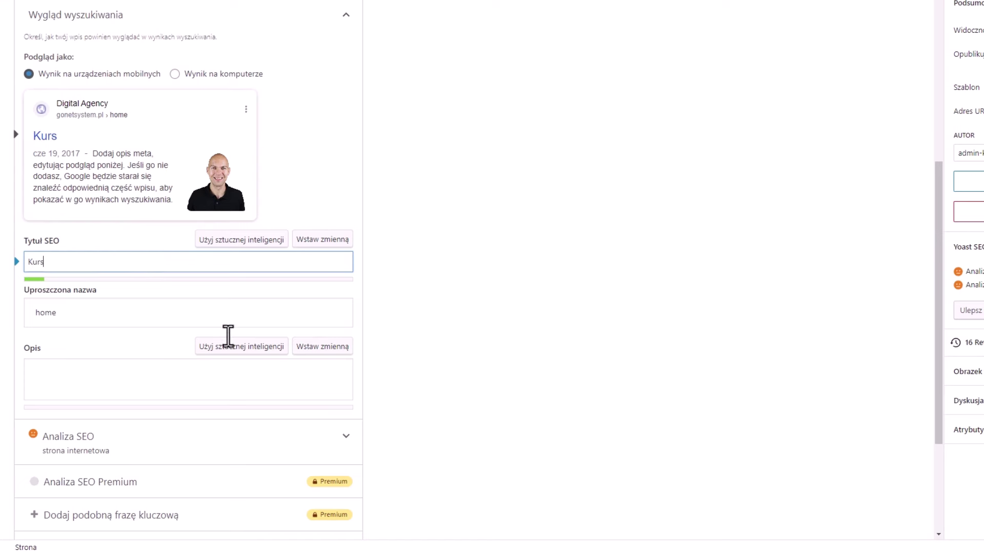
{"action": "key", "text": "Tab"}
{"action": "key", "text": "BackSpace"}
Step: Paste the prepared meta description into the Opis field
{"action": "scroll", "coordinate": [226, 336], "scroll_direction": "up", "scroll_amount": 1}
{"action": "left_click", "coordinate": [129, 419]}
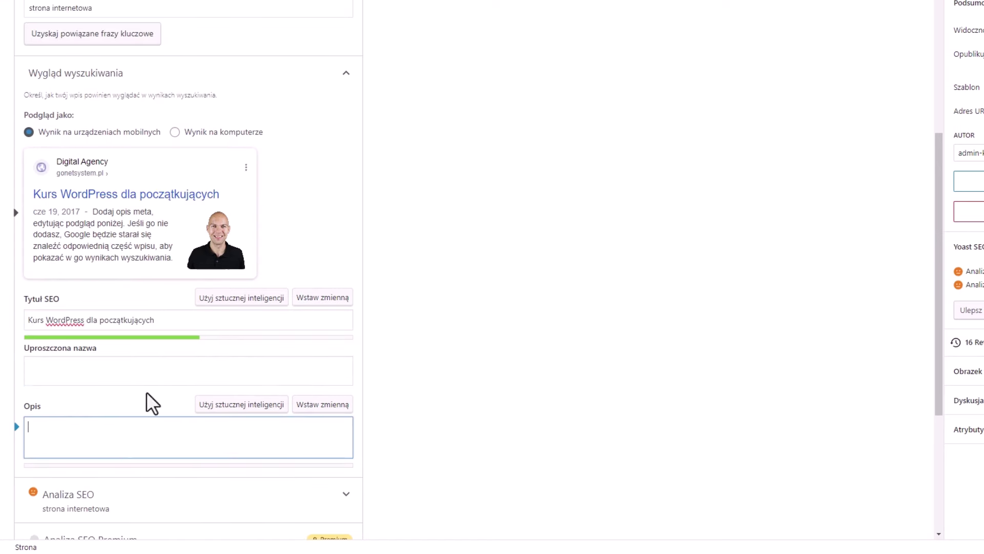
{"action": "scroll", "coordinate": [147, 364], "scroll_direction": "down", "scroll_amount": 1}
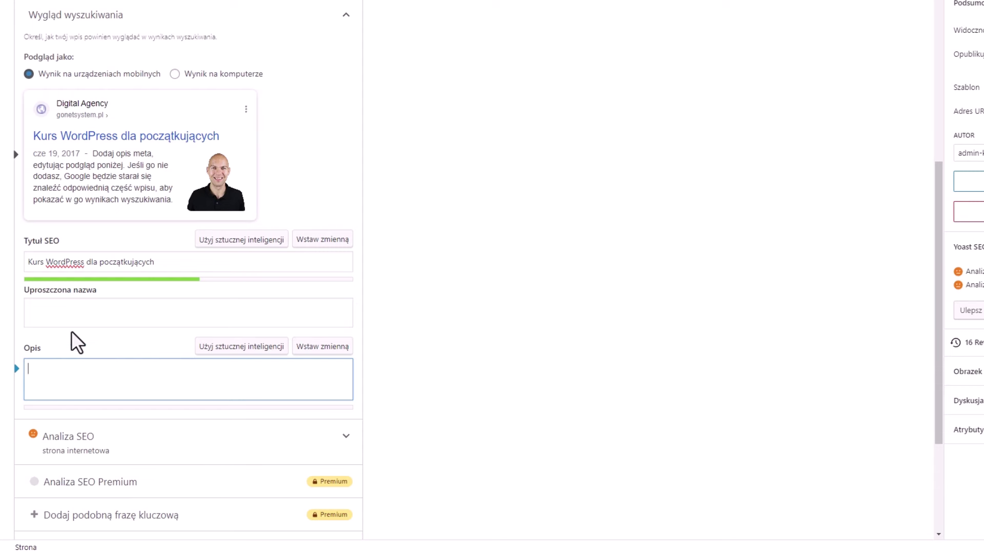
{"action": "type", "text": "Pełny kurs WordPress, dzięki któremu stworzysz swoją stronę internetową..."}
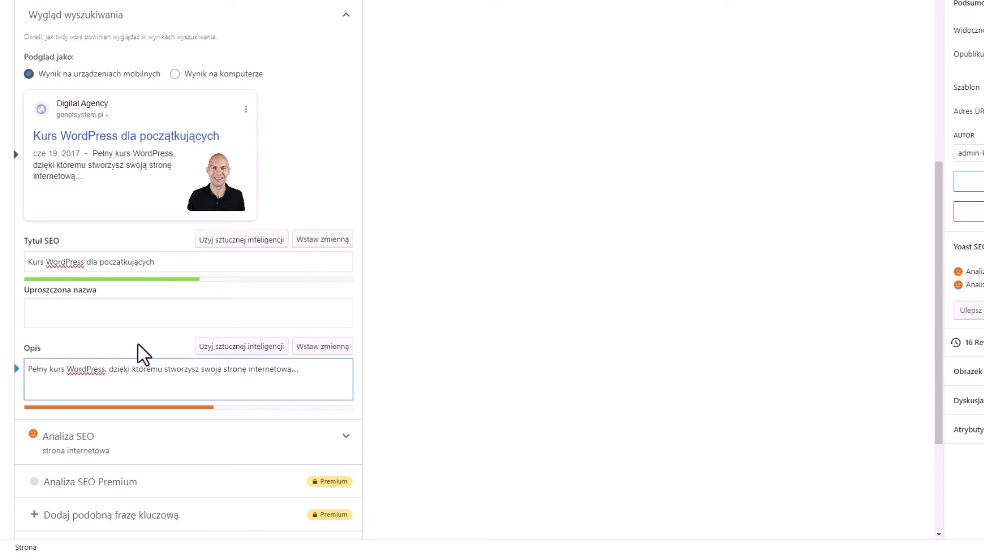
{"action": "scroll", "coordinate": [184, 384], "scroll_direction": "down", "scroll_amount": 3}
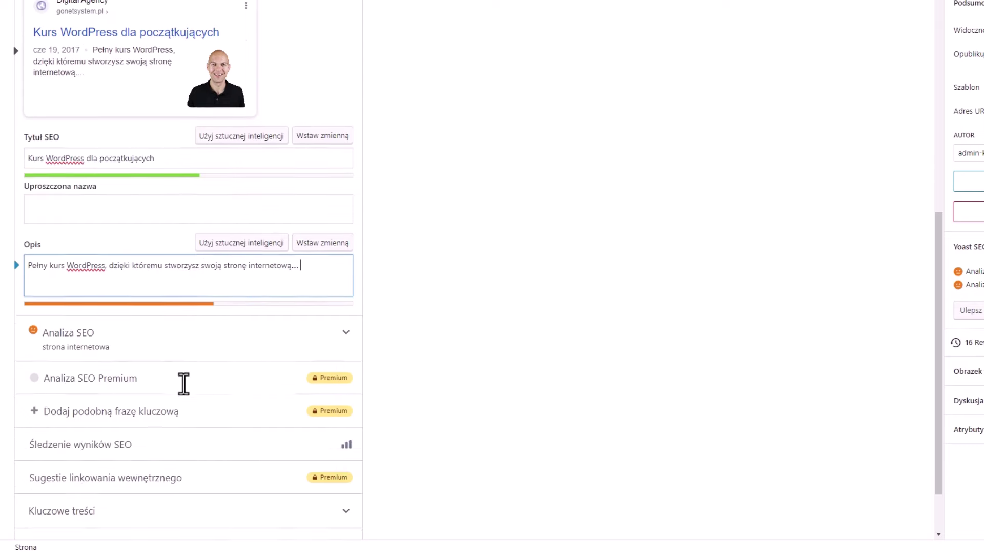
Step: Expand the Analiza SEO results for the Home page and scroll through them
{"action": "left_click", "coordinate": [226, 279]}
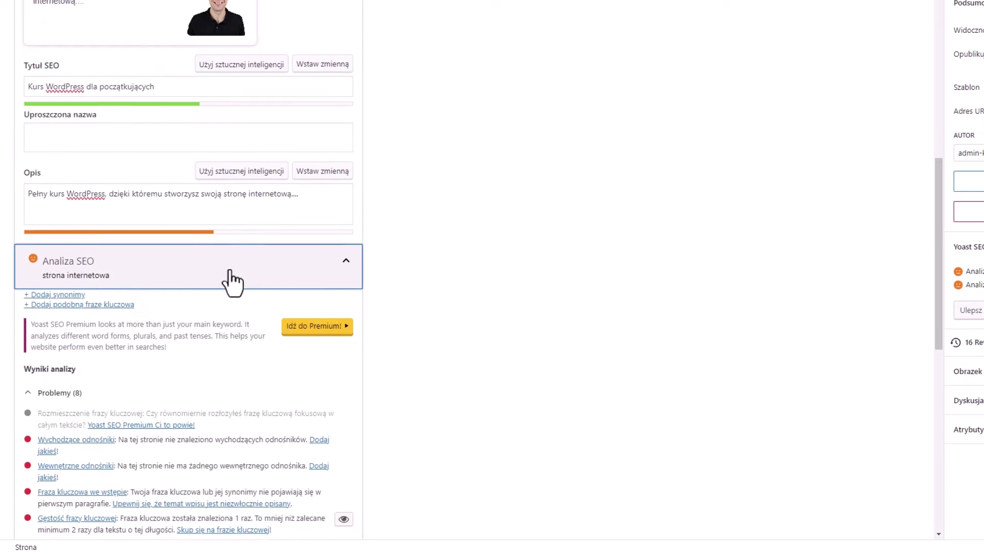
{"action": "scroll", "coordinate": [231, 281], "scroll_direction": "down", "scroll_amount": 5}
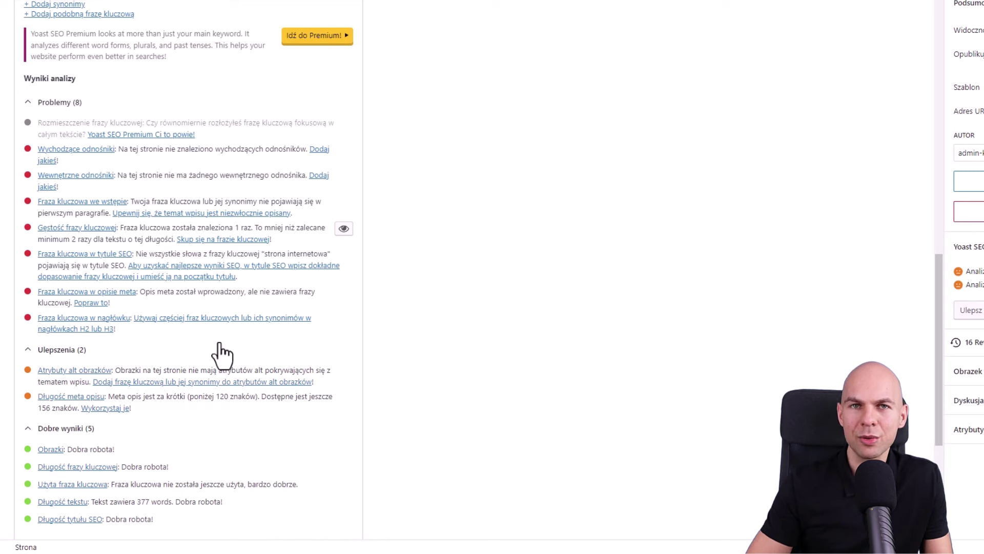
{"action": "scroll", "coordinate": [224, 365], "scroll_direction": "up", "scroll_amount": 1}
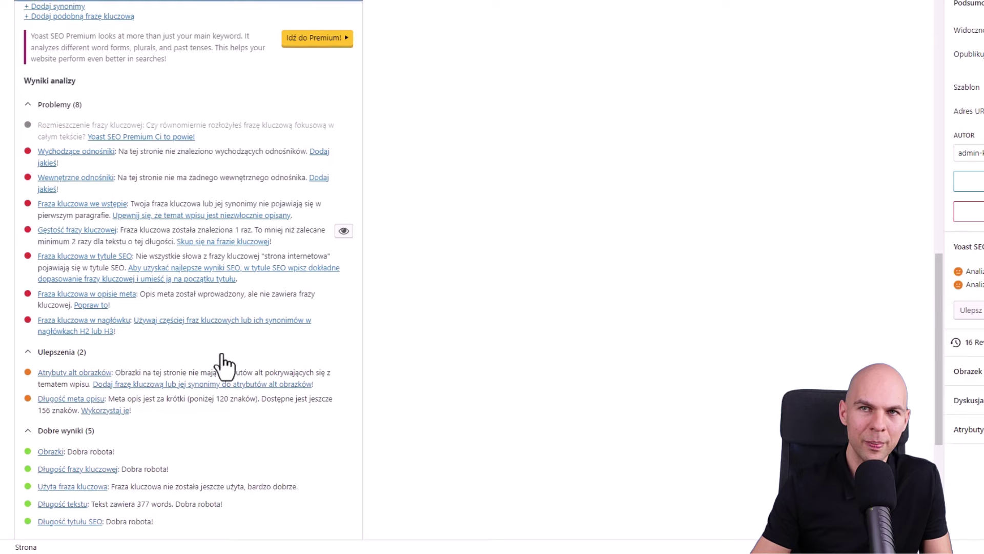
{"action": "scroll", "coordinate": [356, 274], "scroll_direction": "up", "scroll_amount": 15}
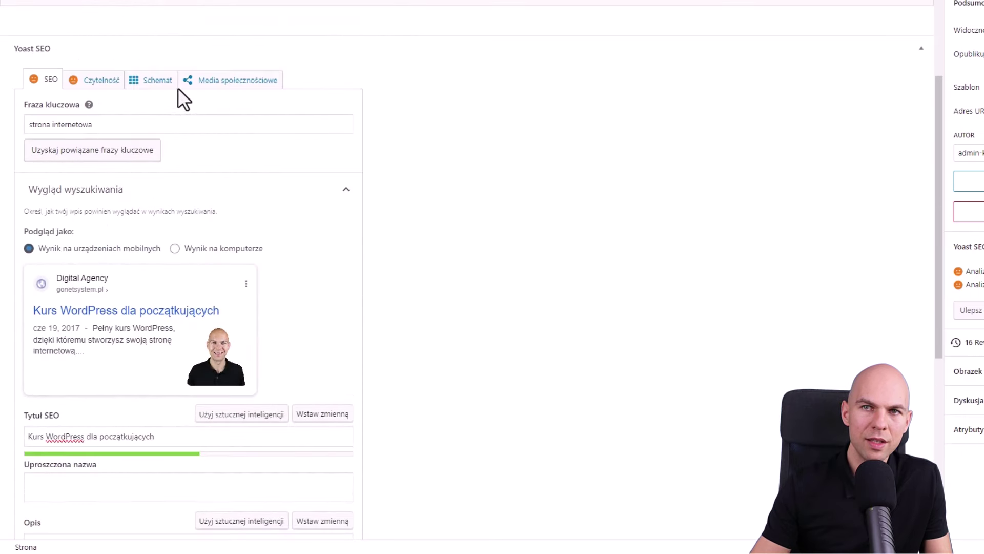
Step: In Yoast's Social settings, choose the laptop photo from the media library as the sharing image
{"action": "left_click", "coordinate": [205, 87]}
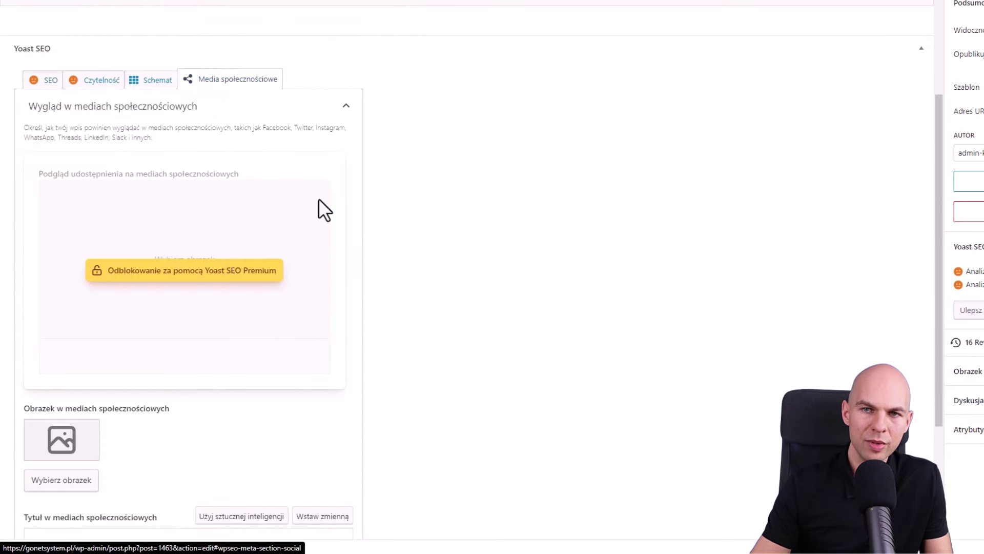
{"action": "scroll", "coordinate": [318, 208], "scroll_direction": "down", "scroll_amount": 3}
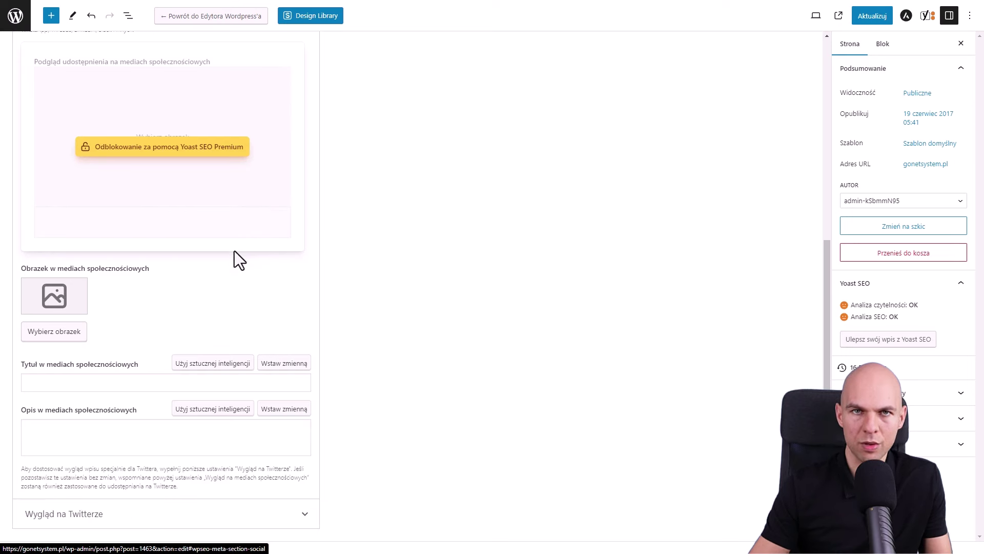
{"action": "left_click", "coordinate": [73, 338]}
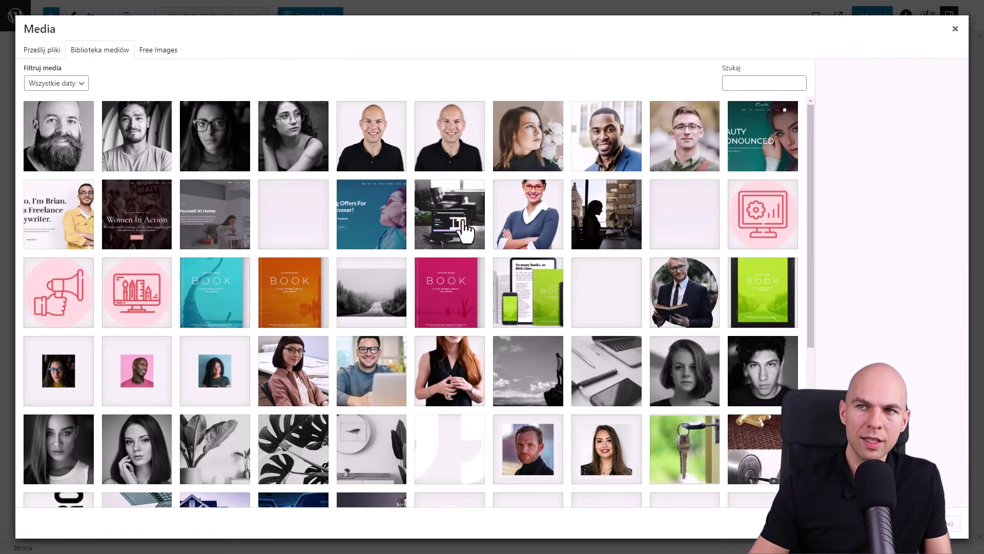
{"action": "left_click", "coordinate": [460, 220]}
{"action": "left_click", "coordinate": [951, 523]}
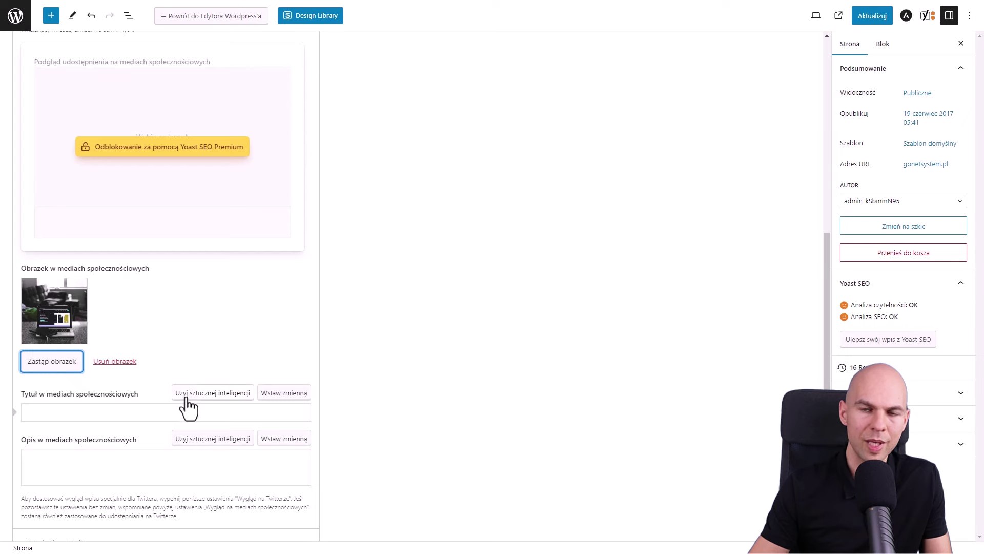
{"action": "scroll", "coordinate": [186, 400], "scroll_direction": "down", "scroll_amount": 1}
{"action": "left_click", "coordinate": [108, 382]}
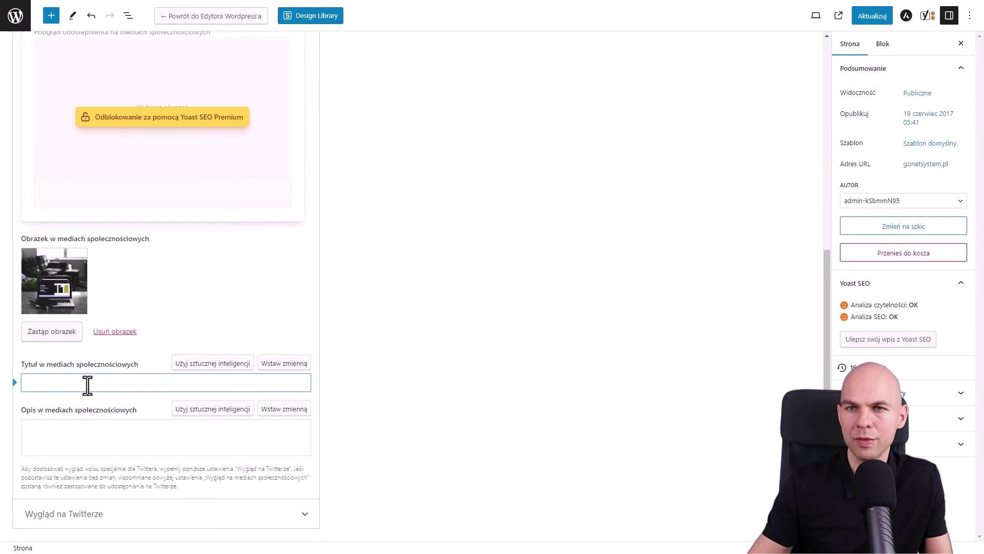
{"action": "left_click", "coordinate": [88, 431]}
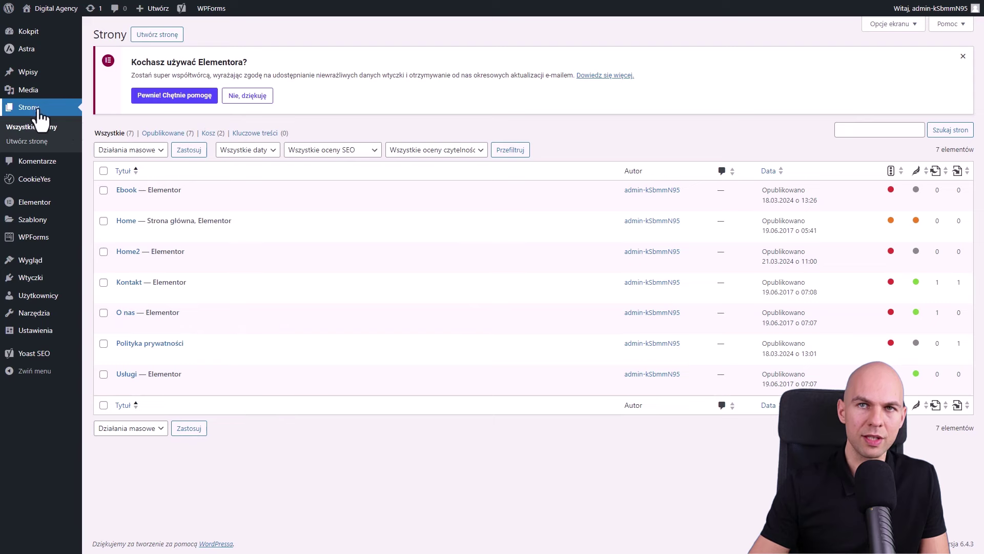
Step: Create and publish a new page titled 'Blog'
{"action": "left_click", "coordinate": [168, 41]}
{"action": "type", "text": "Blog"}
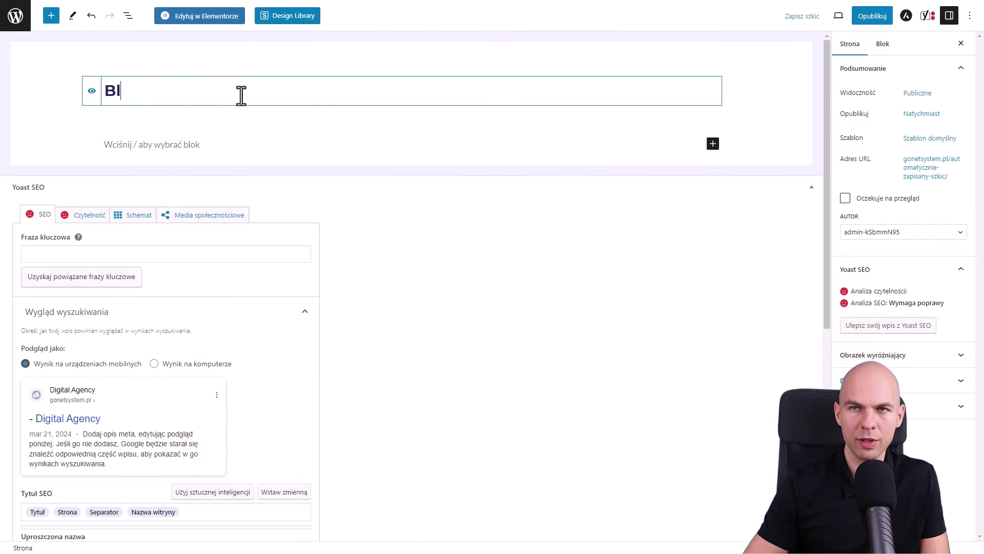
{"action": "left_click", "coordinate": [873, 16]}
{"action": "left_click", "coordinate": [875, 20]}
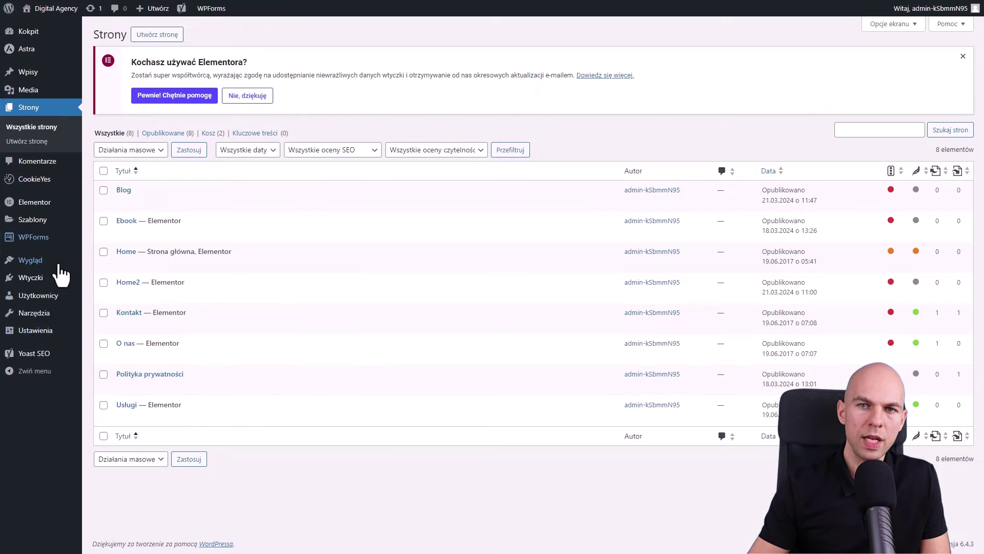
Step: In Settings > Reading, choose Blog as the Posts page and save
{"action": "left_click", "coordinate": [34, 332]}
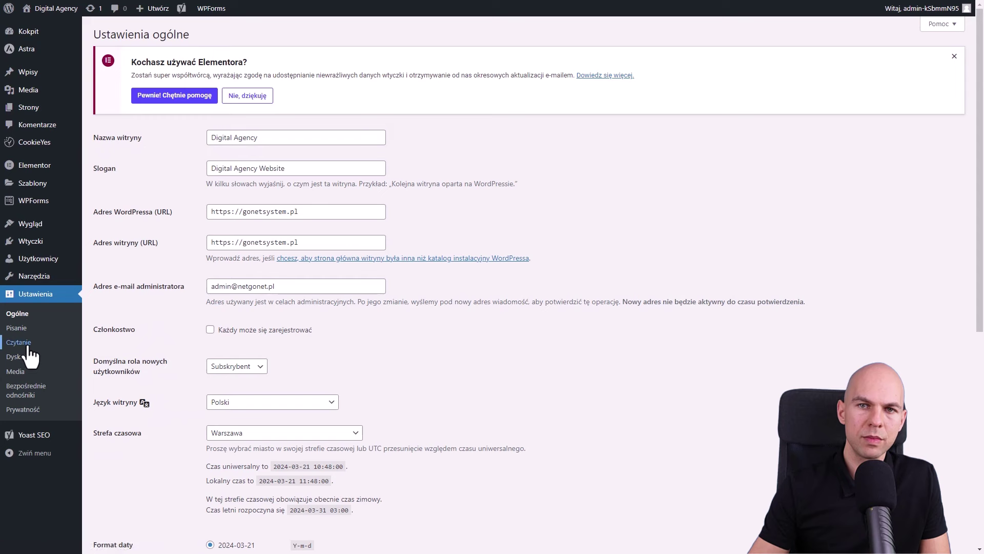
{"action": "left_click", "coordinate": [19, 342]}
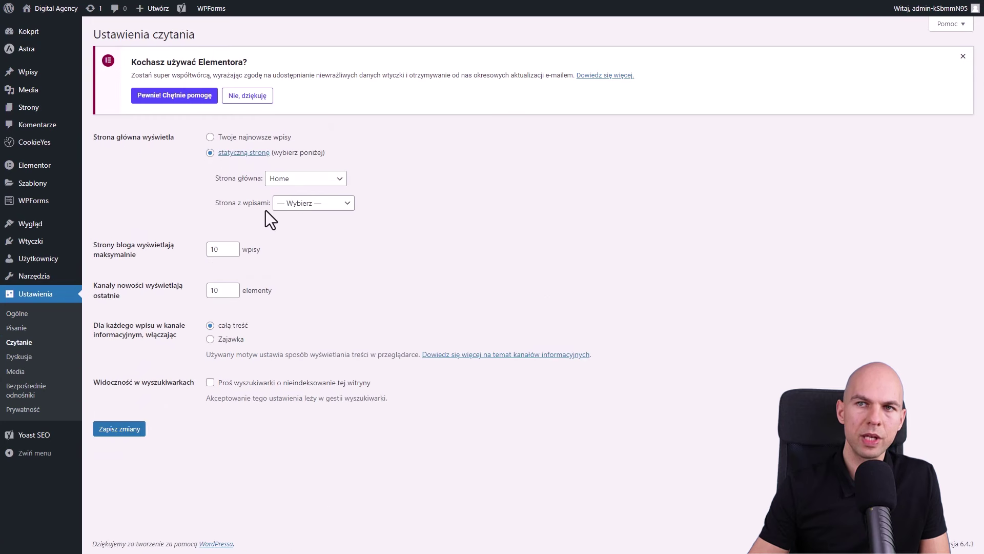
{"action": "left_click", "coordinate": [303, 206]}
{"action": "left_click", "coordinate": [308, 225]}
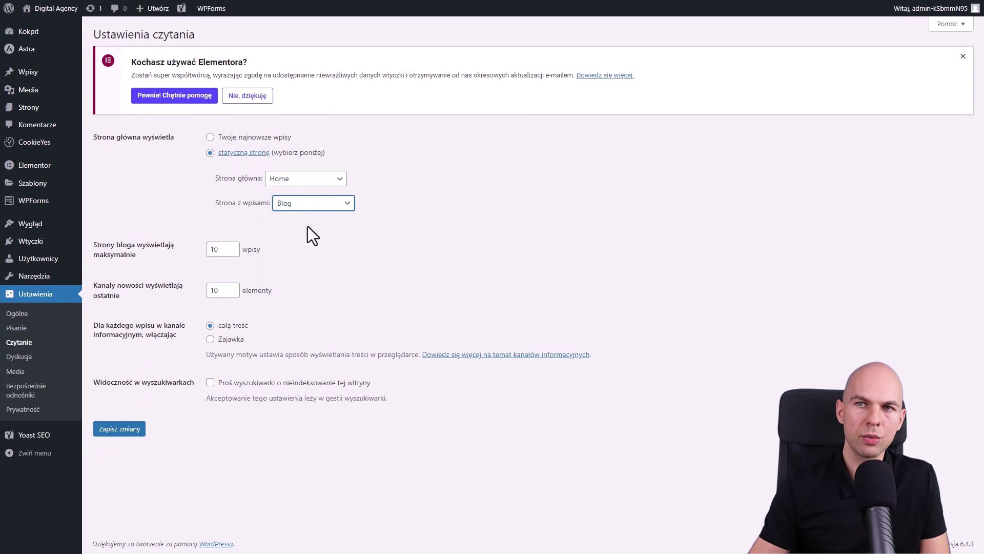
{"action": "left_click", "coordinate": [132, 434]}
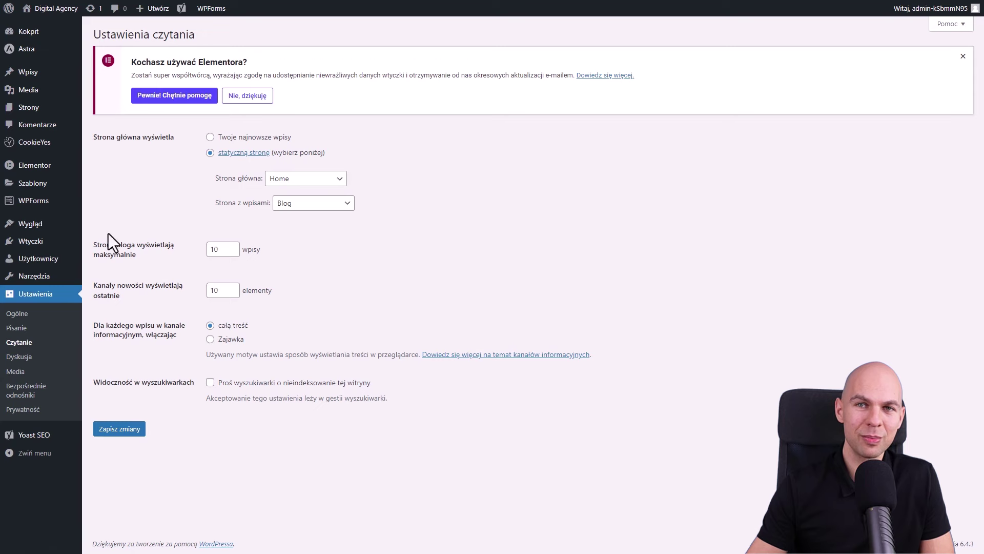
Step: Add the Blog page to Menu Główne after Kurs WordPress and save the menu
{"action": "mouse_move", "coordinate": [20, 228]}
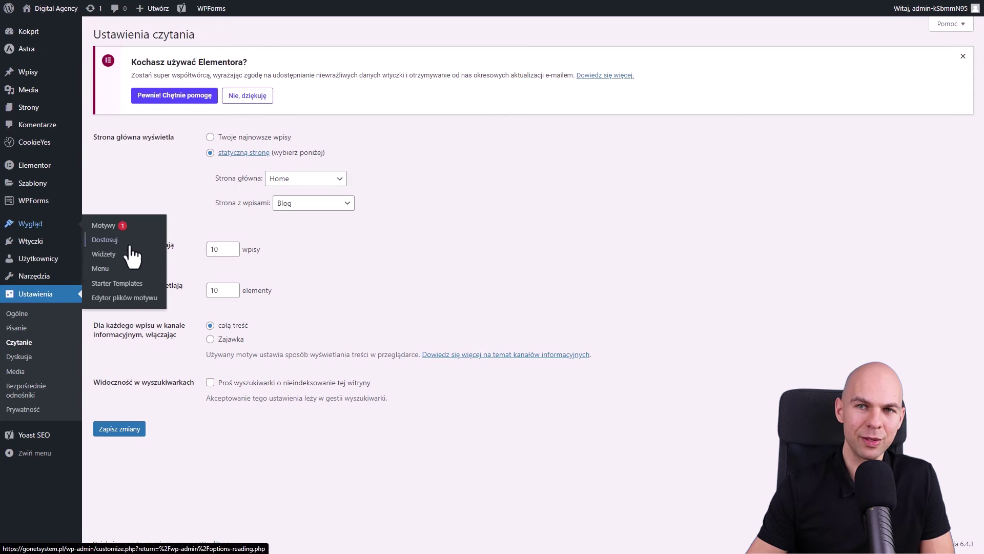
{"action": "left_click", "coordinate": [110, 271]}
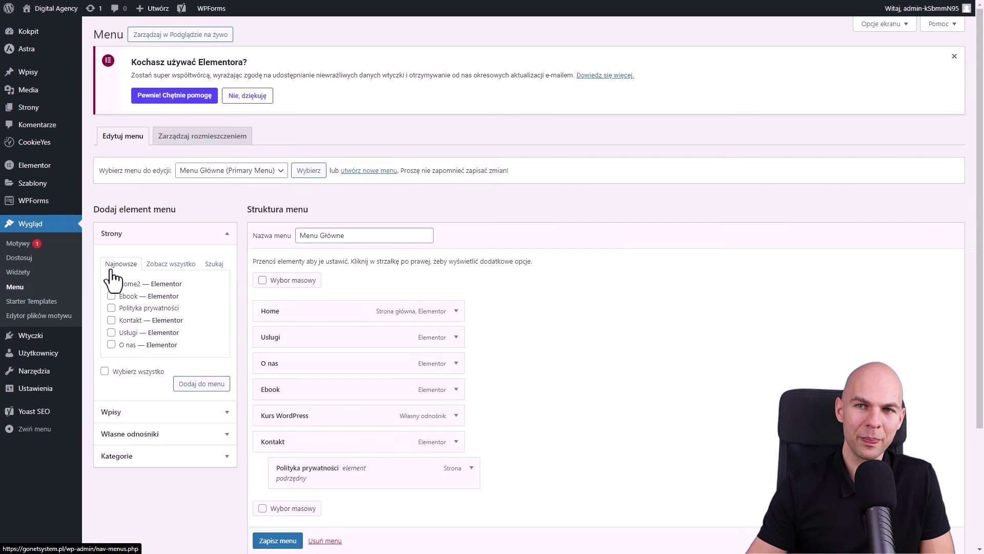
{"action": "left_click", "coordinate": [164, 264]}
{"action": "scroll", "coordinate": [164, 266], "scroll_direction": "down", "scroll_amount": 1}
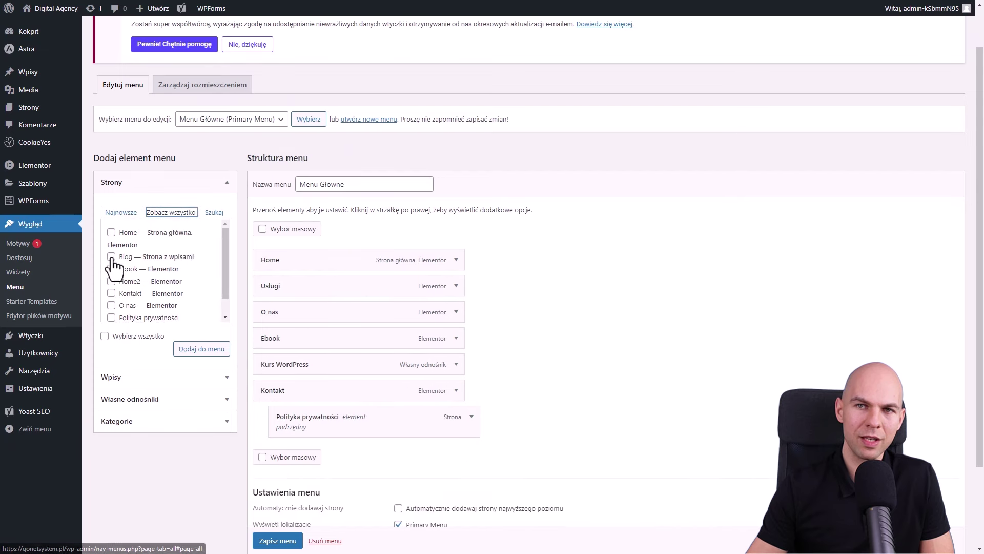
{"action": "left_click", "coordinate": [112, 256]}
{"action": "left_click", "coordinate": [196, 351]}
{"action": "scroll", "coordinate": [413, 358], "scroll_direction": "down", "scroll_amount": 1}
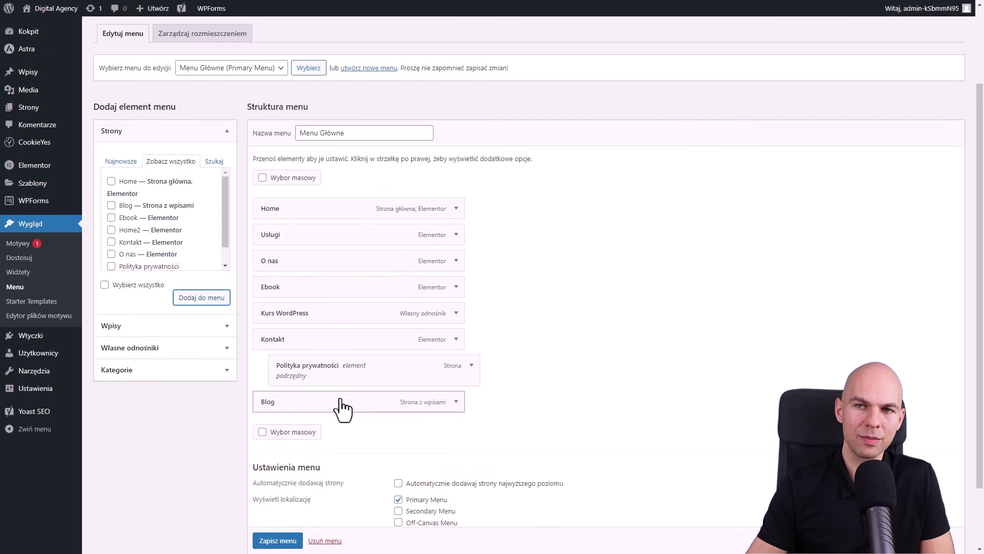
{"action": "left_click_drag", "start_coordinate": [343, 407], "coordinate": [336, 340]}
{"action": "scroll", "coordinate": [362, 297], "scroll_direction": "down", "scroll_amount": 2}
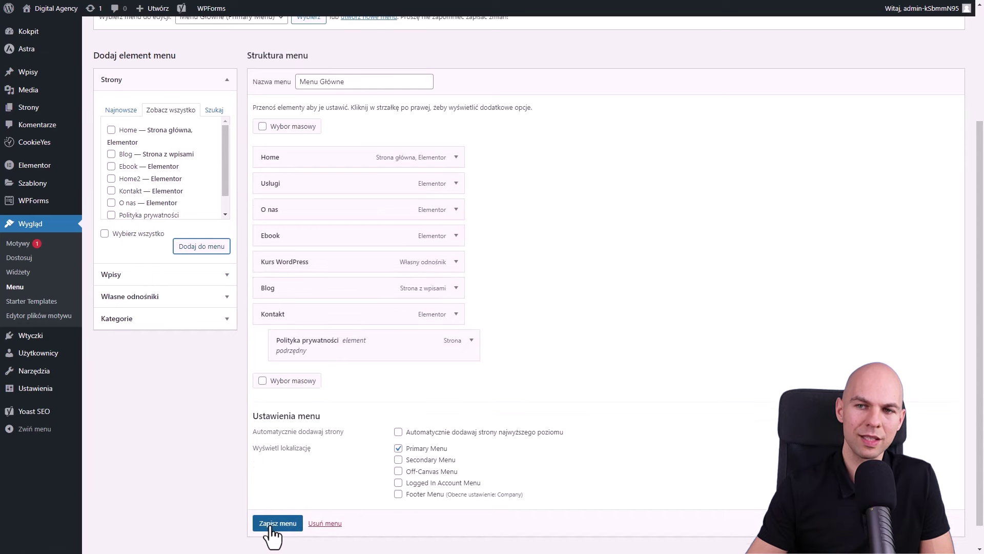
{"action": "left_click", "coordinate": [276, 510]}
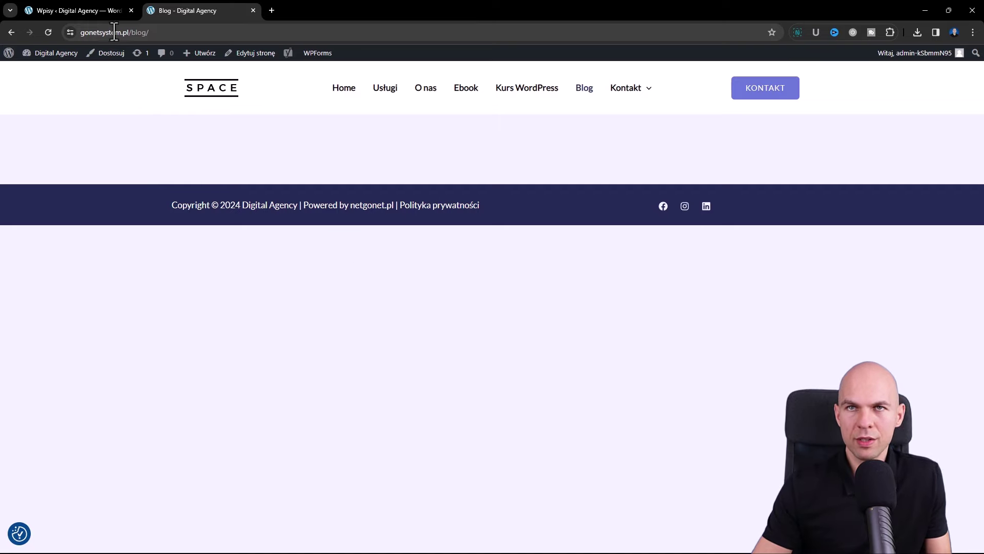
Step: Dismiss the admin notices and start a new post titled 'Pierwszy wpis na blogu'
{"action": "left_click", "coordinate": [88, 10]}
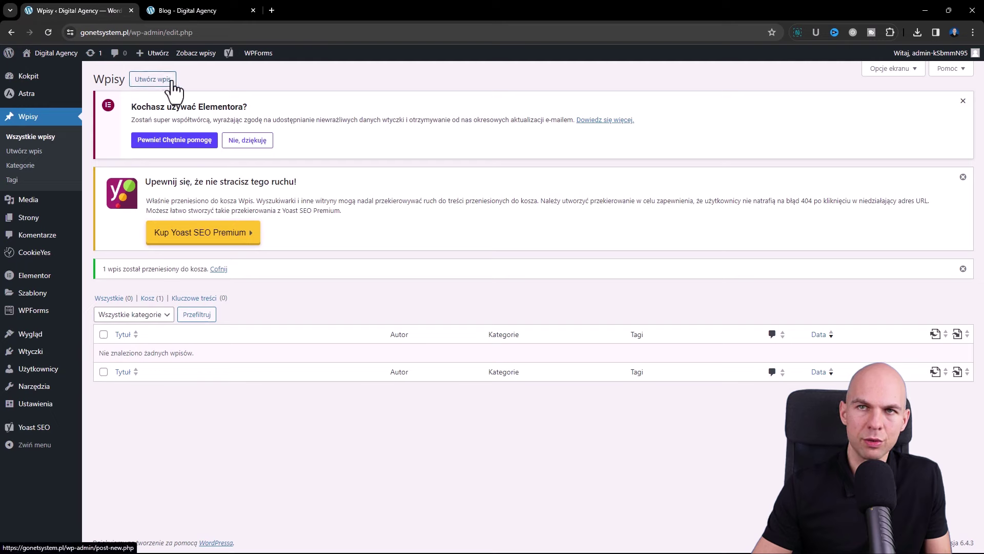
{"action": "left_click", "coordinate": [963, 101]}
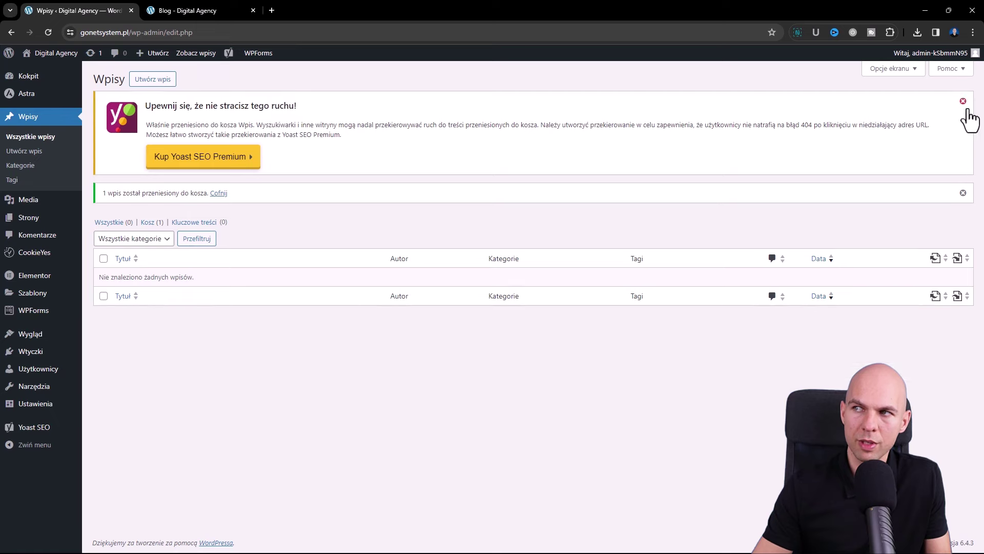
{"action": "left_click", "coordinate": [963, 108]}
{"action": "left_click", "coordinate": [965, 103]}
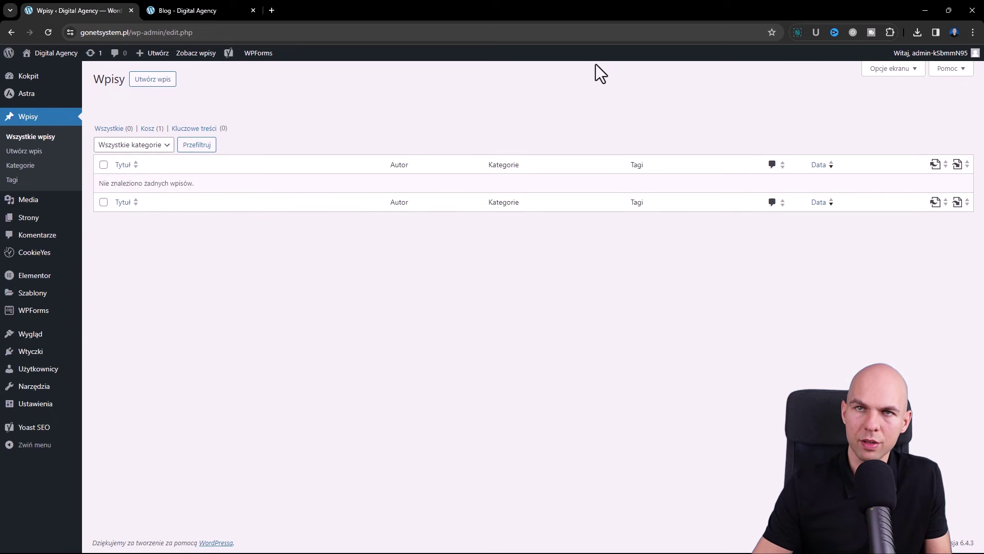
{"action": "left_click", "coordinate": [166, 85]}
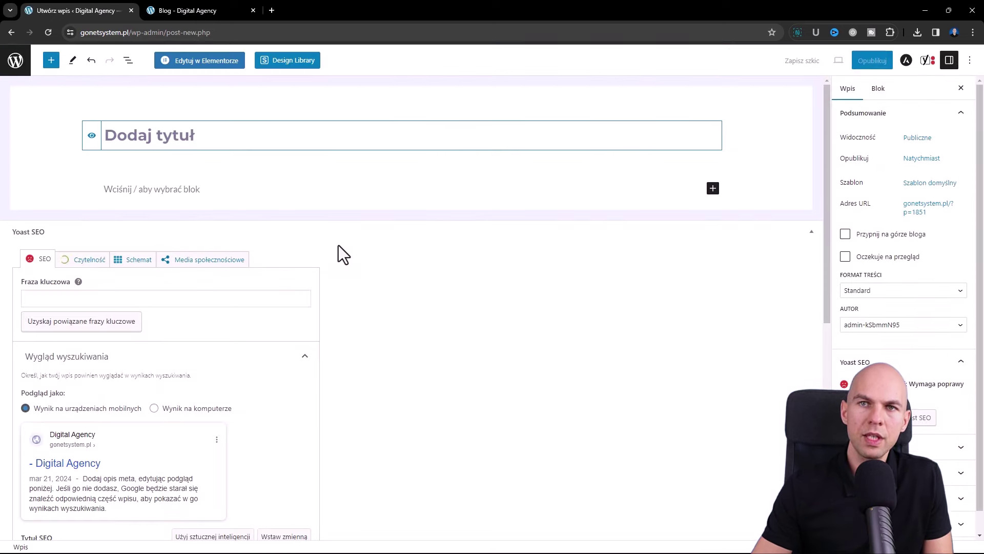
{"action": "type", "text": "Pierwszy wpis na blogu"}
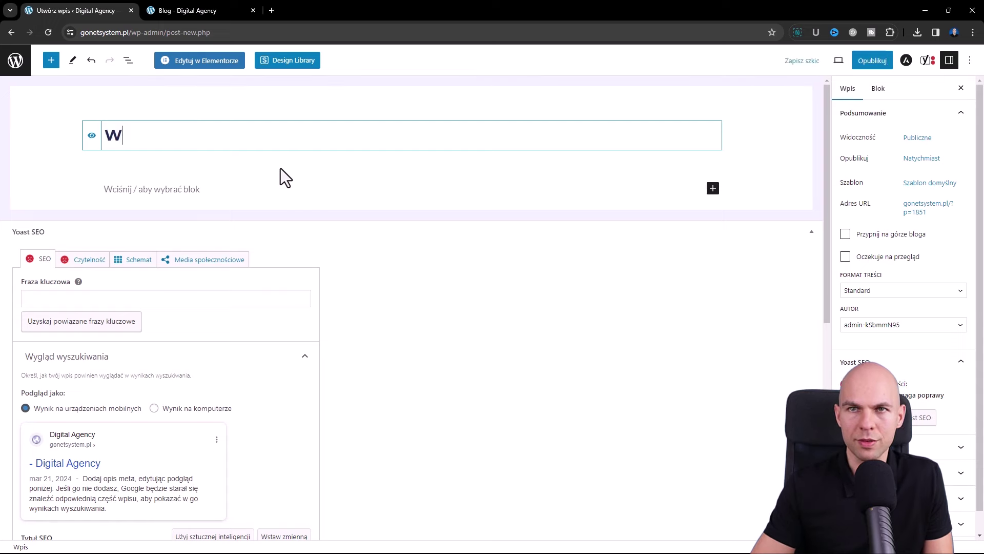
Step: Add a heading block and a paragraph block below the post title
{"action": "left_click", "coordinate": [210, 184]}
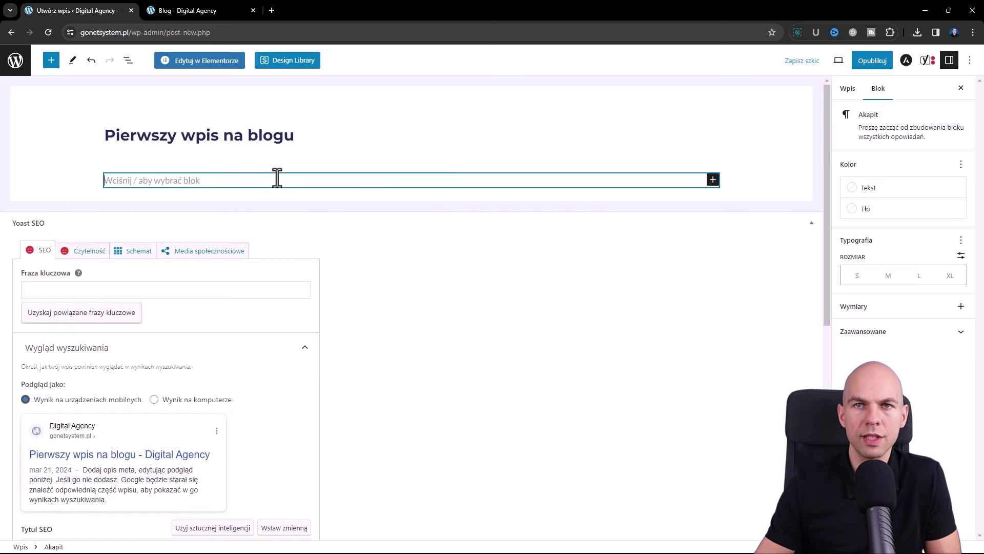
{"action": "left_click", "coordinate": [51, 60]}
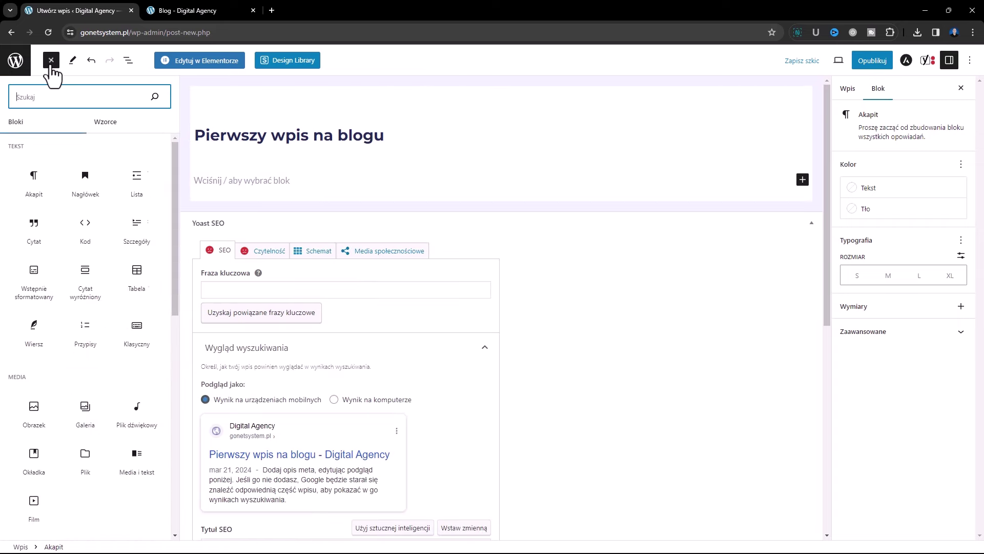
{"action": "left_click_drag", "start_coordinate": [83, 182], "coordinate": [420, 185]}
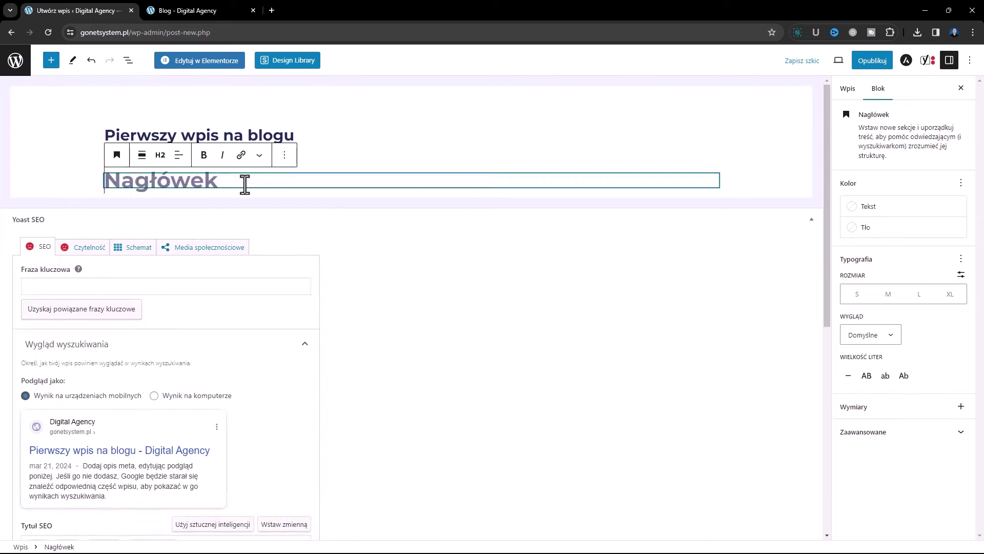
{"action": "left_click", "coordinate": [51, 60]}
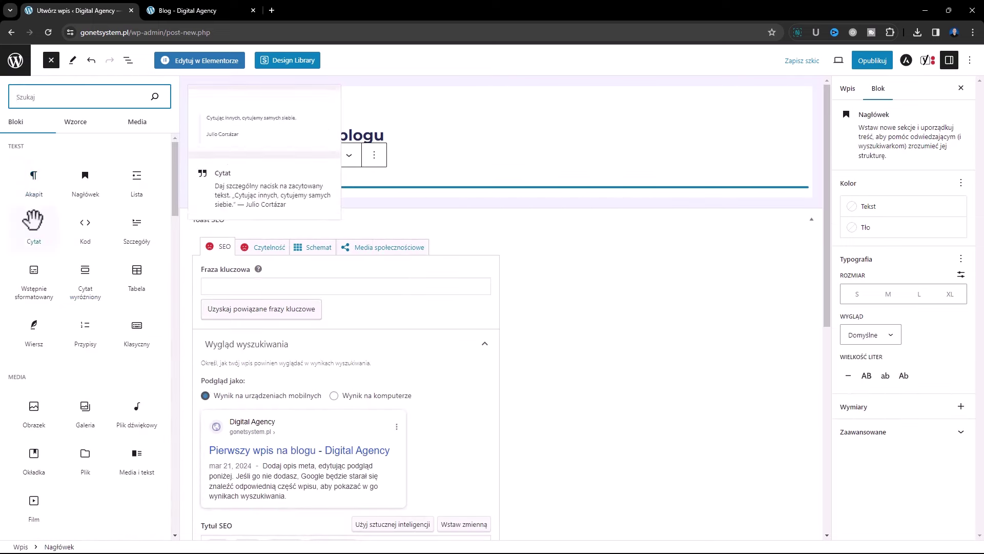
{"action": "left_click_drag", "start_coordinate": [33, 205], "coordinate": [302, 185]}
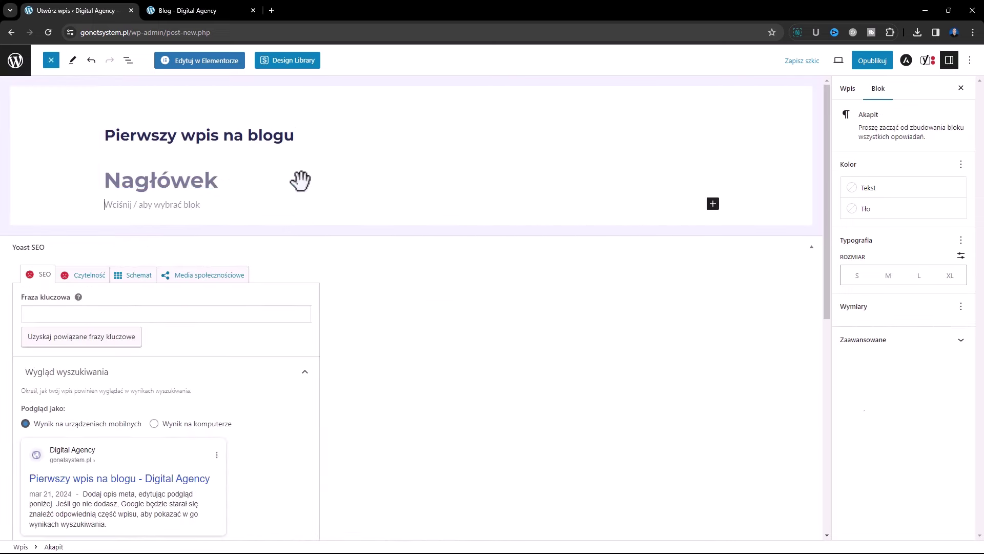
Step: Insert an image block with the woman-with-glasses photo from the Media Library
{"action": "left_click", "coordinate": [51, 60]}
{"action": "scroll", "coordinate": [108, 362], "scroll_direction": "down", "scroll_amount": 1}
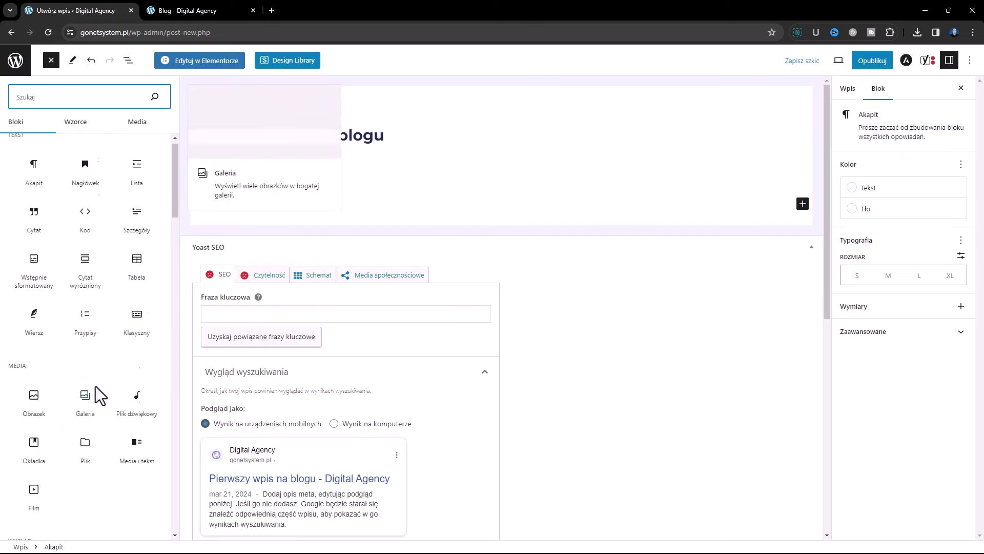
{"action": "scroll", "coordinate": [94, 395], "scroll_direction": "up", "scroll_amount": 1}
{"action": "left_click_drag", "start_coordinate": [38, 408], "coordinate": [342, 204]}
{"action": "left_click", "coordinate": [185, 259]}
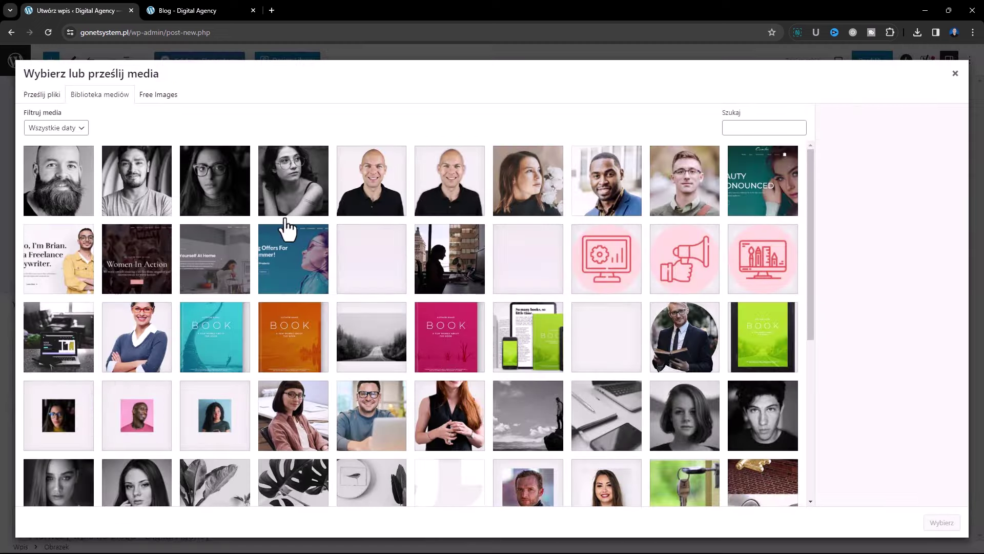
{"action": "left_click", "coordinate": [233, 205]}
{"action": "left_click", "coordinate": [943, 524]}
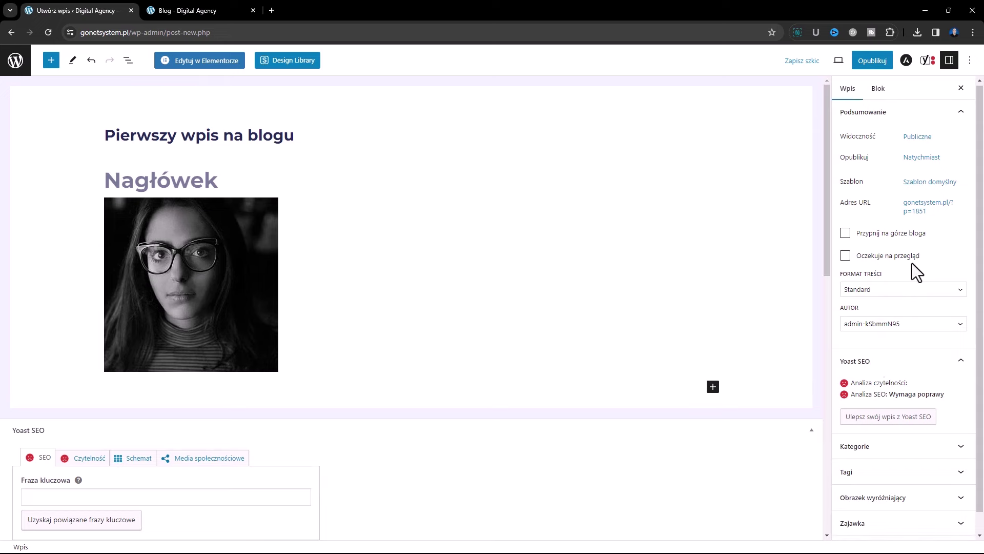
Step: Set the woman-with-flowers photo as featured image and publish the post
{"action": "scroll", "coordinate": [489, 215], "scroll_direction": "down", "scroll_amount": 2}
{"action": "scroll", "coordinate": [975, 331], "scroll_direction": "down", "scroll_amount": 1}
{"action": "scroll", "coordinate": [977, 338], "scroll_direction": "down", "scroll_amount": 1}
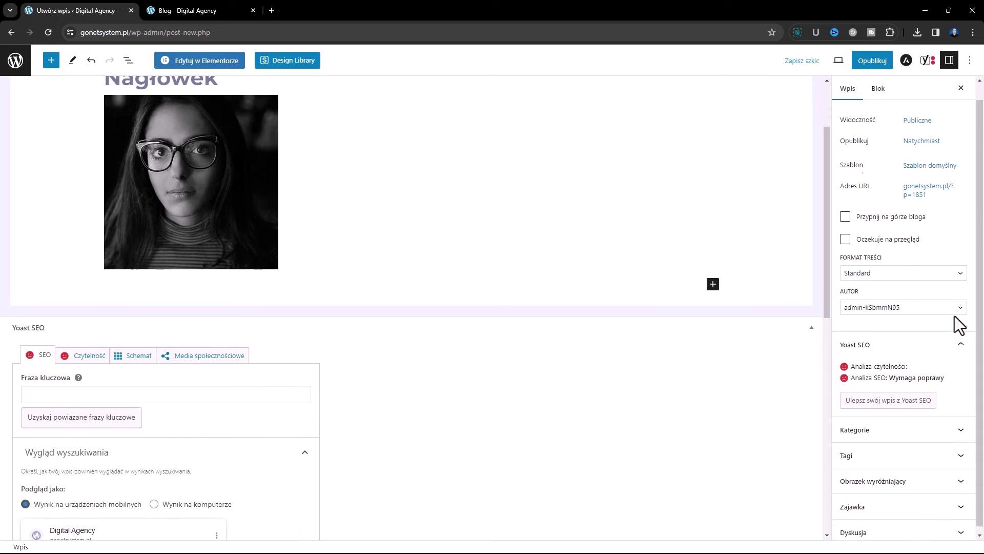
{"action": "left_click", "coordinate": [918, 491]}
{"action": "left_click", "coordinate": [912, 486]}
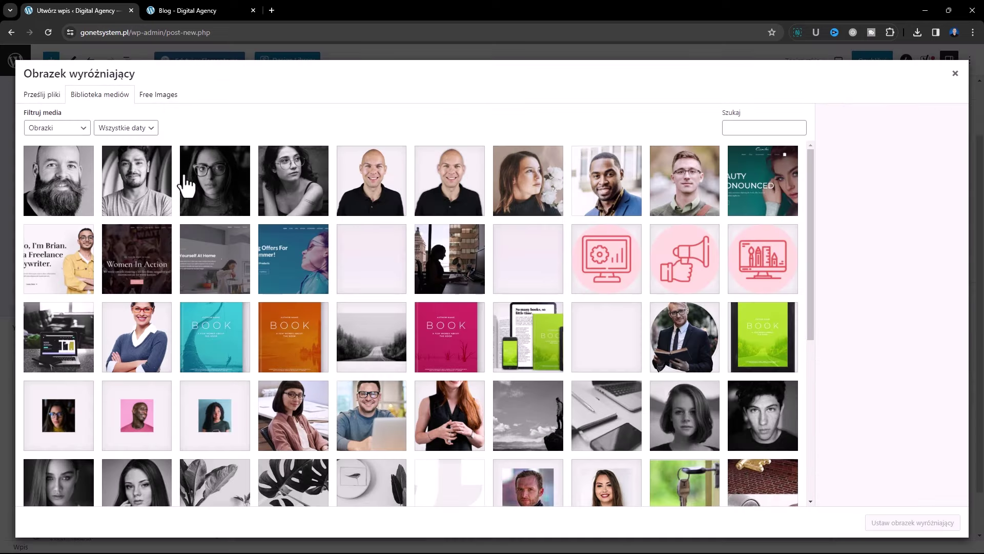
{"action": "left_click", "coordinate": [220, 187]}
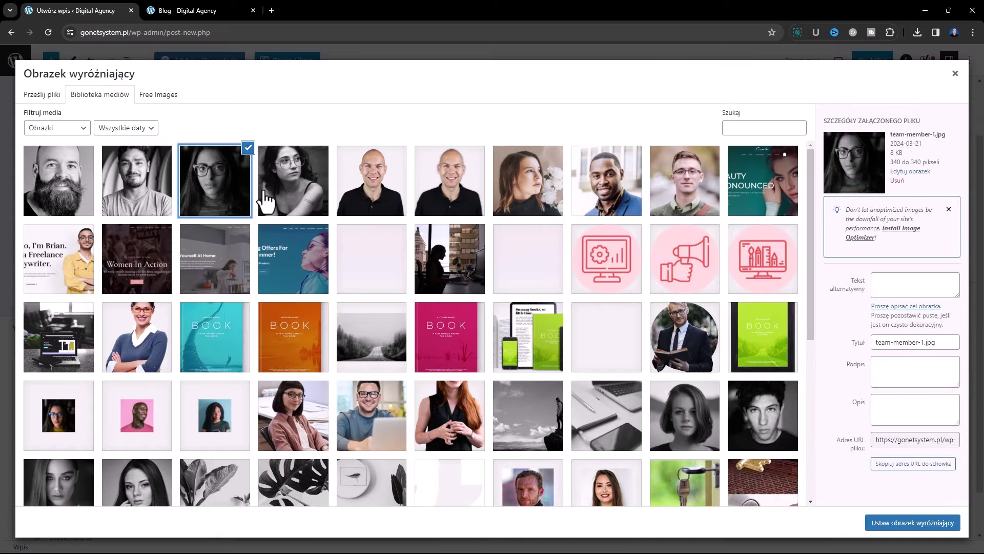
{"action": "left_click", "coordinate": [558, 186]}
{"action": "left_click", "coordinate": [906, 523]}
{"action": "scroll", "coordinate": [752, 292], "scroll_direction": "up", "scroll_amount": 2}
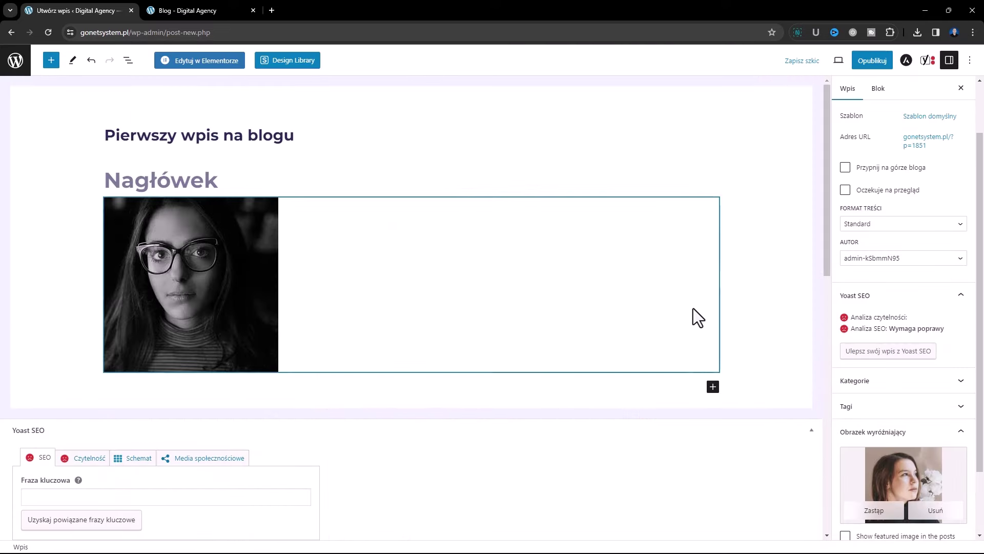
{"action": "left_click", "coordinate": [877, 61]}
{"action": "left_click", "coordinate": [881, 61]}
Step: Review the published posts on the live Blog page, then launch Dostosuj (Customize) from the admin bar
{"action": "key", "text": "ctrl+Tab"}
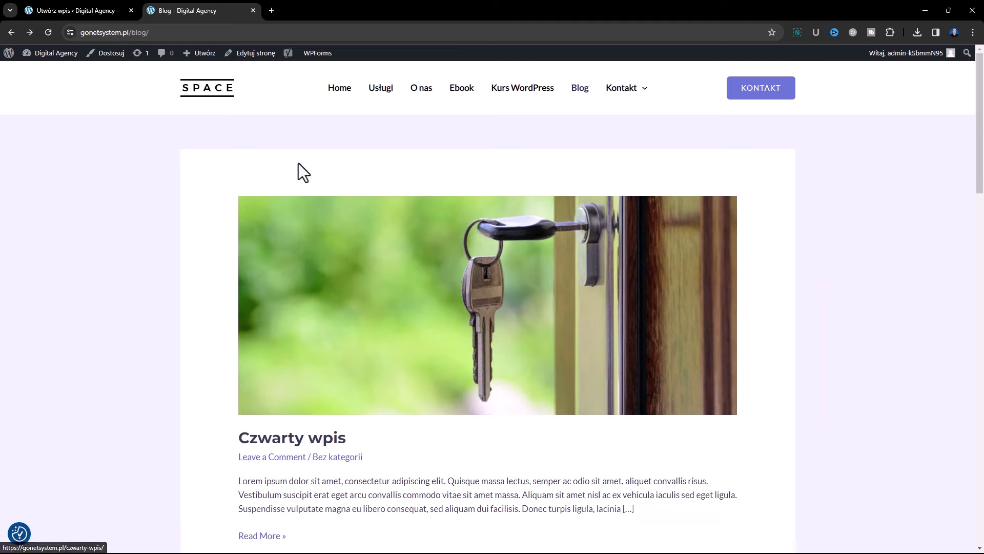
{"action": "scroll", "coordinate": [253, 232], "scroll_direction": "down", "scroll_amount": 3}
{"action": "scroll", "coordinate": [512, 246], "scroll_direction": "up", "scroll_amount": 3}
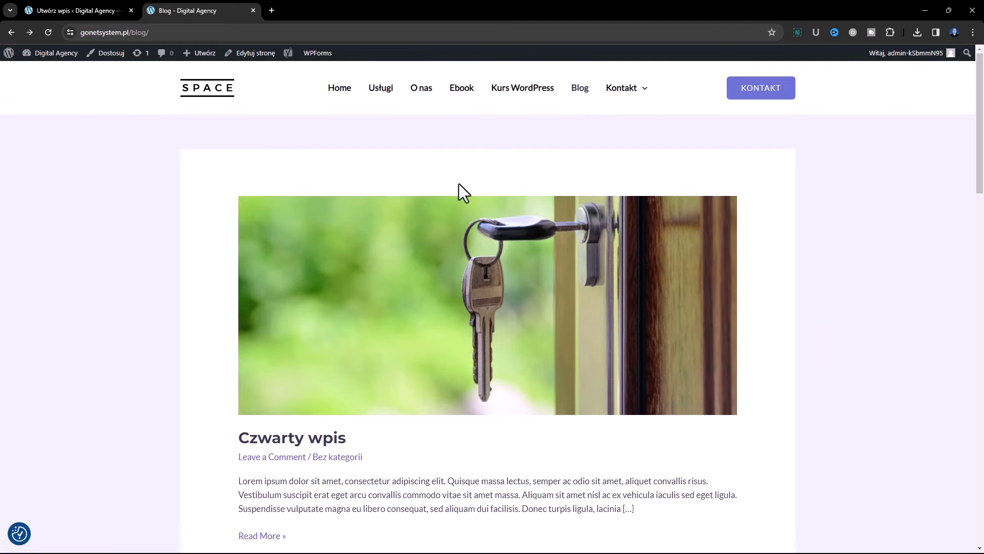
{"action": "scroll", "coordinate": [444, 375], "scroll_direction": "down", "scroll_amount": 6}
{"action": "scroll", "coordinate": [246, 391], "scroll_direction": "down", "scroll_amount": 3}
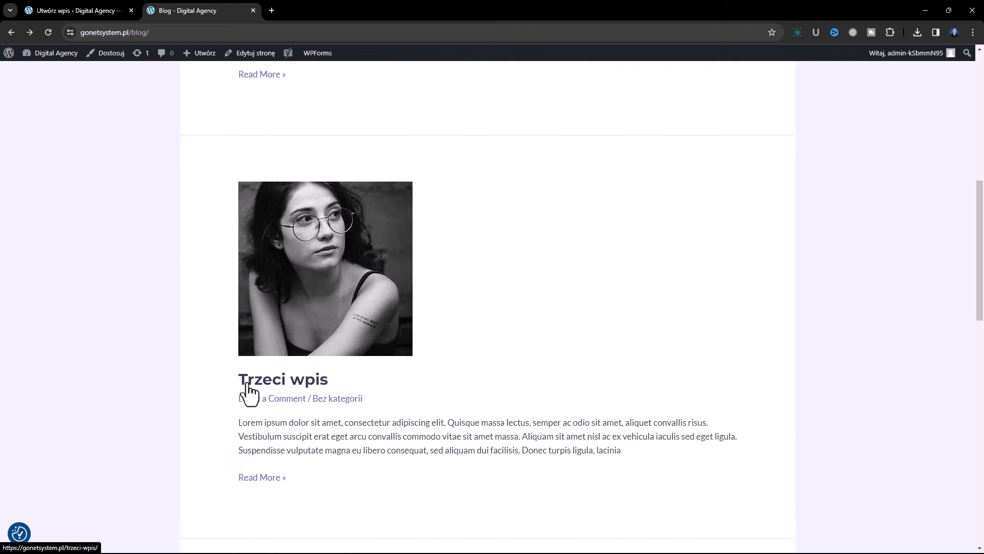
{"action": "scroll", "coordinate": [329, 437], "scroll_direction": "up", "scroll_amount": 7}
{"action": "scroll", "coordinate": [333, 446], "scroll_direction": "up", "scroll_amount": 2}
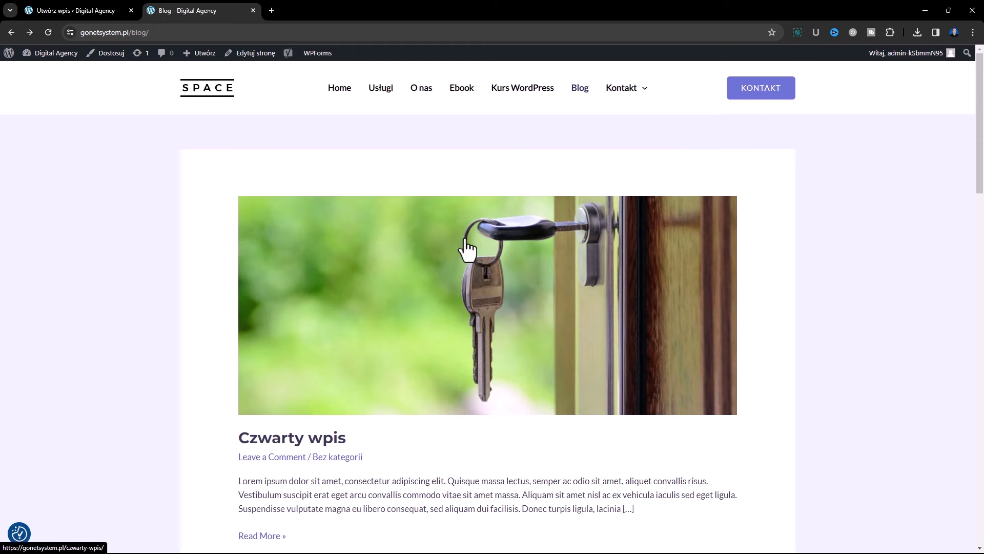
{"action": "scroll", "coordinate": [467, 248], "scroll_direction": "down", "scroll_amount": 3}
{"action": "scroll", "coordinate": [467, 248], "scroll_direction": "up", "scroll_amount": 3}
{"action": "left_click", "coordinate": [113, 53]}
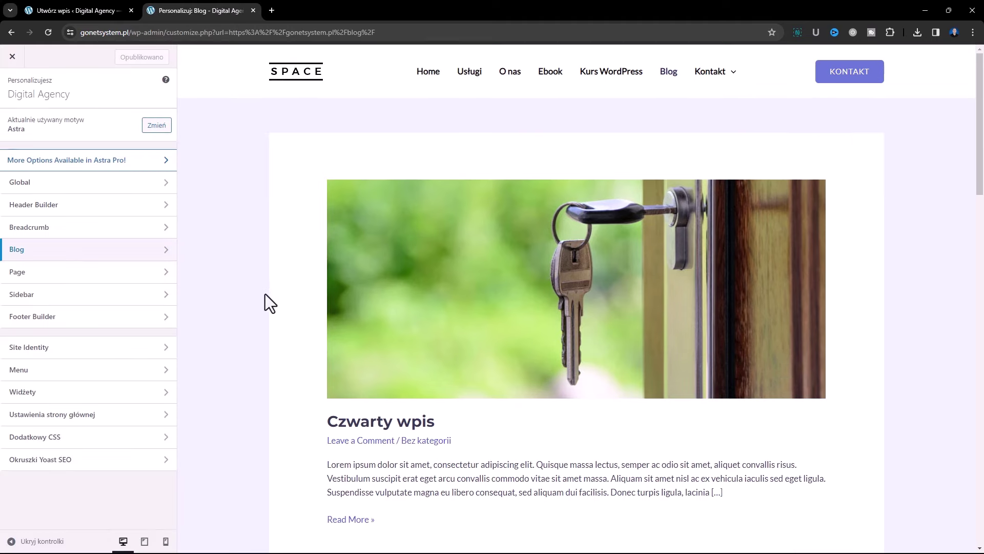
Step: Enable the Blog / Archive title banner and choose the full-width Layout 2
{"action": "left_click", "coordinate": [46, 252]}
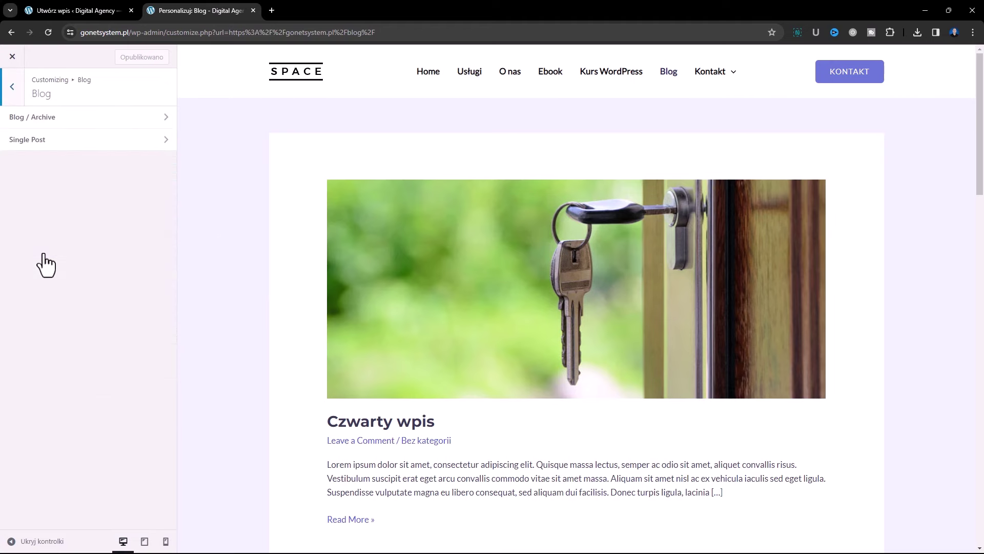
{"action": "left_click", "coordinate": [60, 127]}
{"action": "left_click", "coordinate": [128, 154]}
{"action": "key", "text": "F11"}
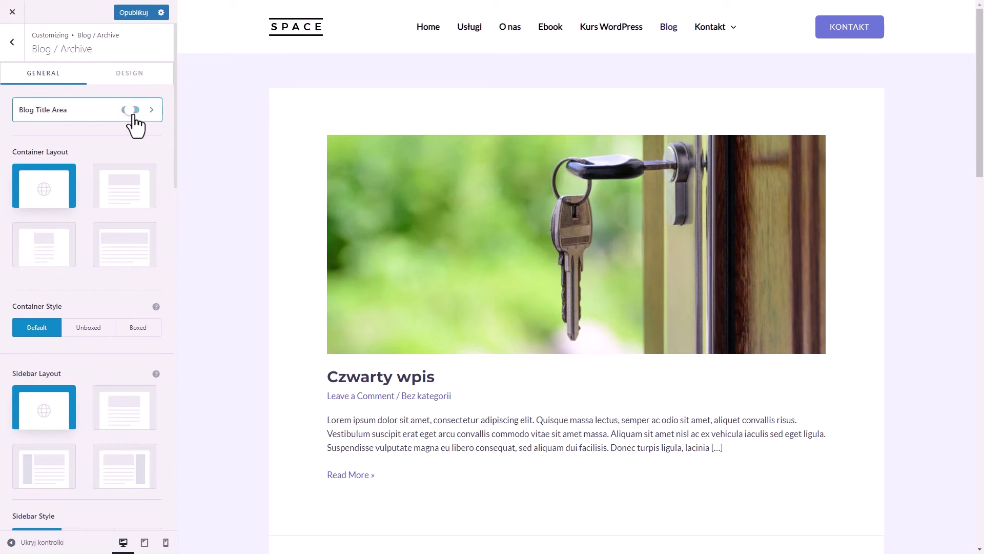
{"action": "left_click", "coordinate": [160, 109]}
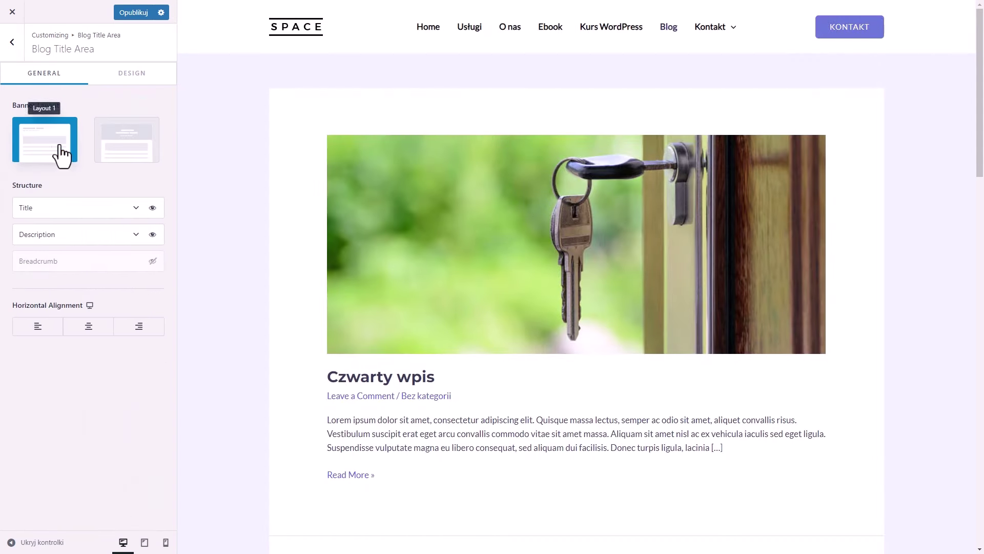
{"action": "left_click", "coordinate": [129, 147]}
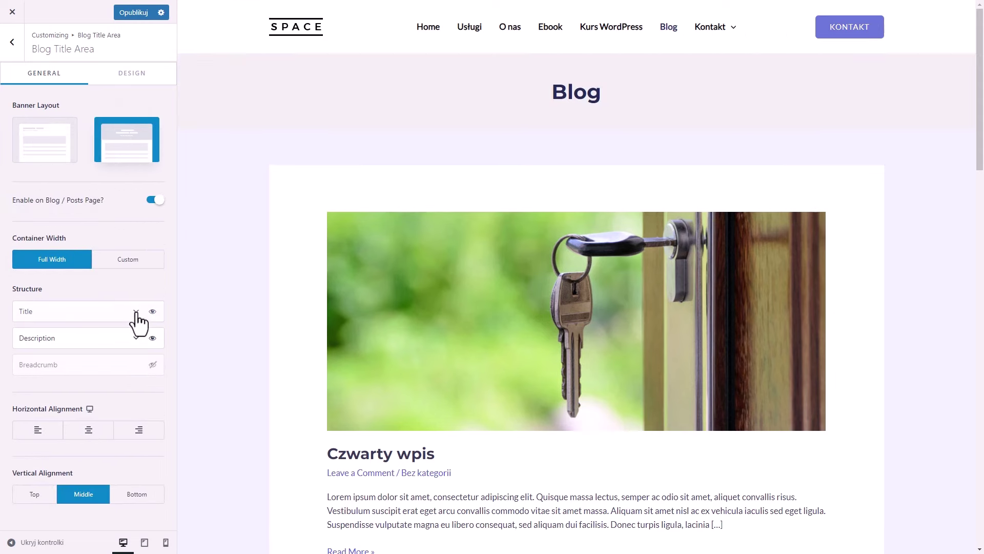
Step: Set the banner's Blog Title to 'Blog' and Blog Description to 'Opis'
{"action": "left_click", "coordinate": [136, 311]}
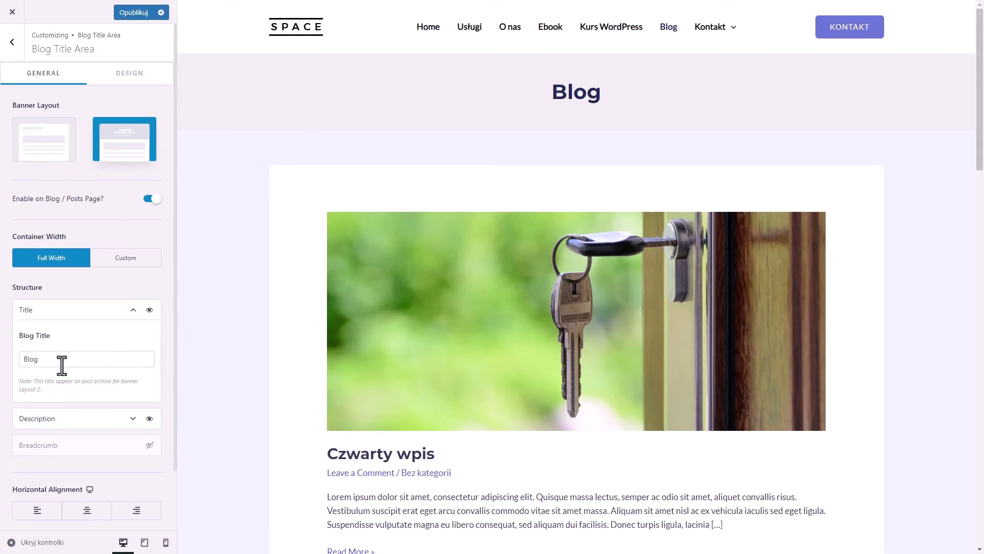
{"action": "left_click", "coordinate": [65, 364]}
{"action": "type", "text": "d"}
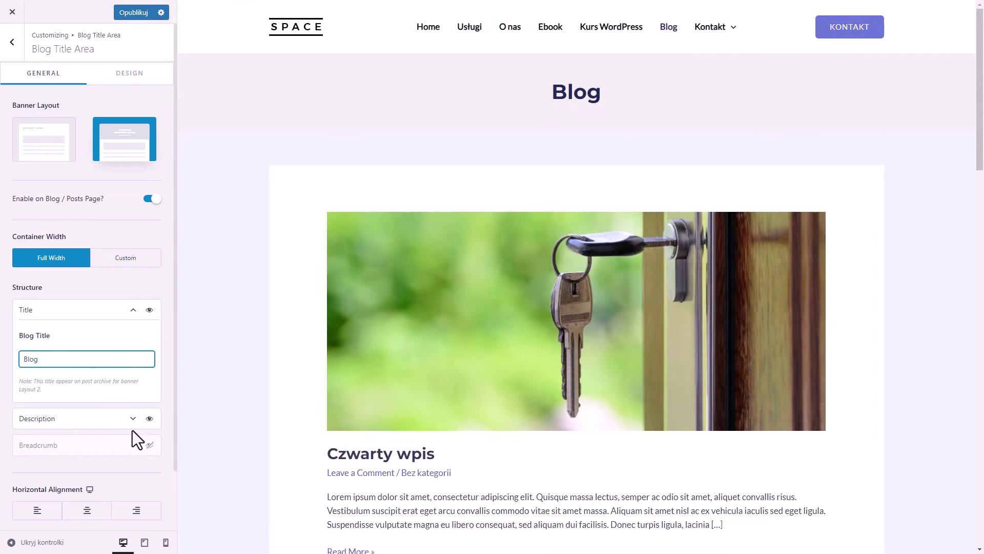
{"action": "left_click", "coordinate": [132, 428]}
{"action": "left_click", "coordinate": [77, 472]}
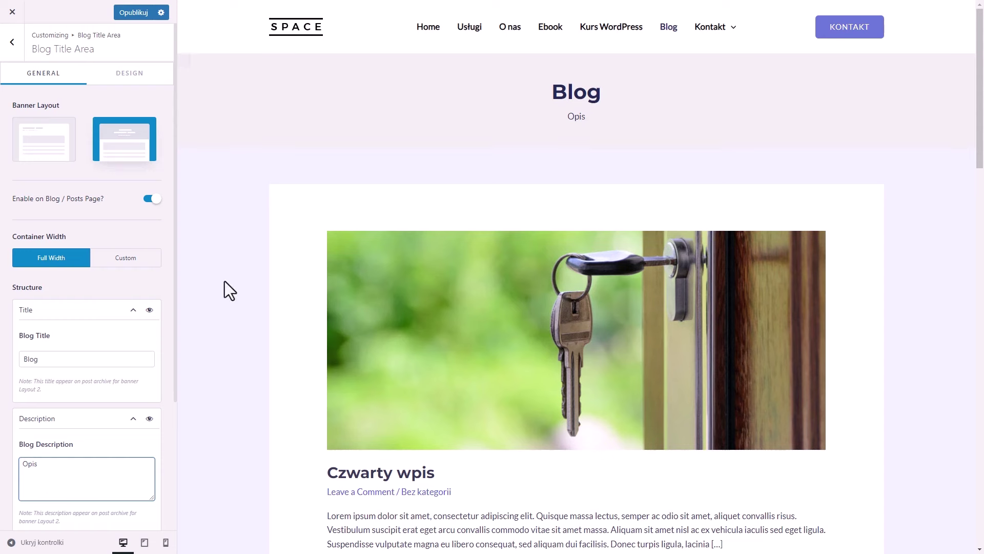
{"action": "left_click", "coordinate": [134, 239]}
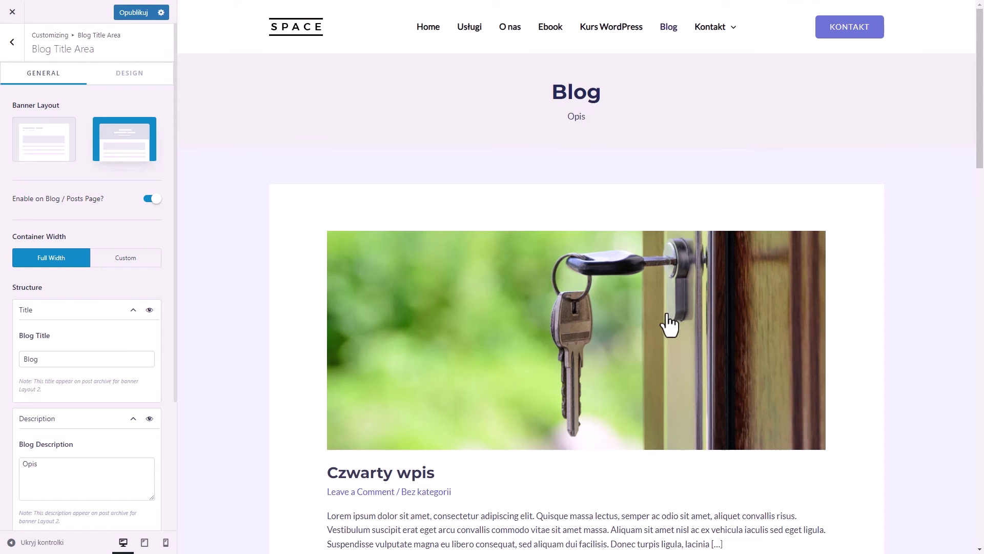
{"action": "left_click", "coordinate": [133, 309]}
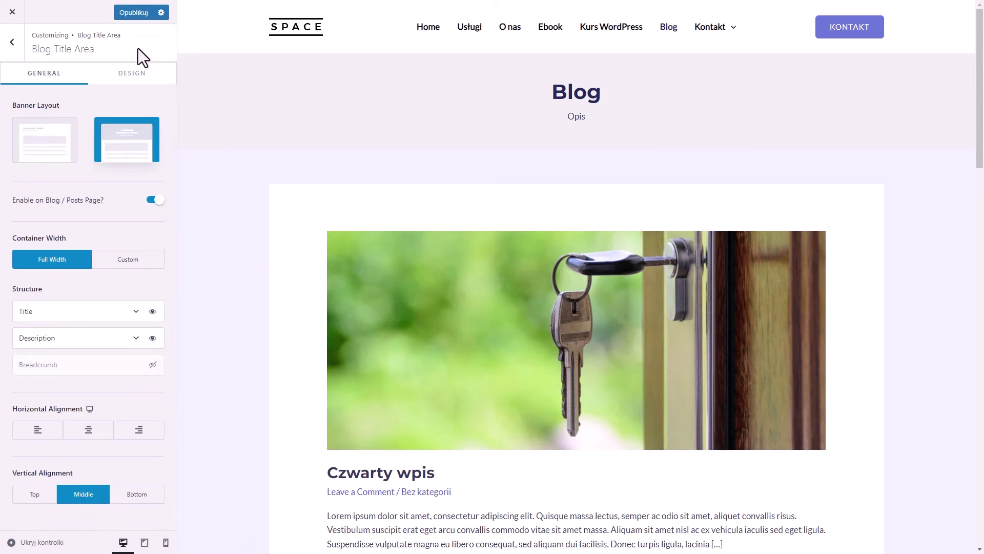
Step: On the Design tab, set Container Background to Custom and pick a preset colour
{"action": "left_click", "coordinate": [146, 76]}
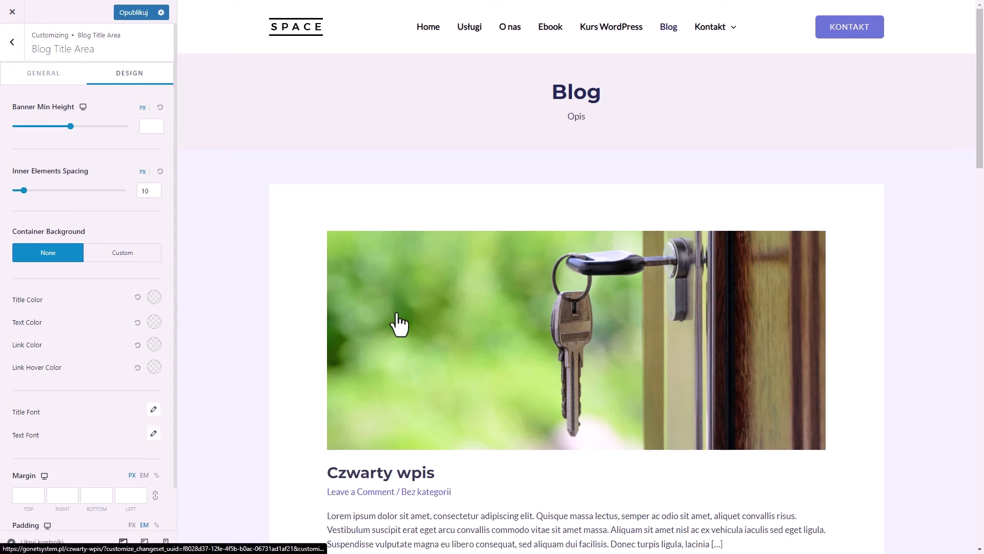
{"action": "left_click", "coordinate": [157, 257]}
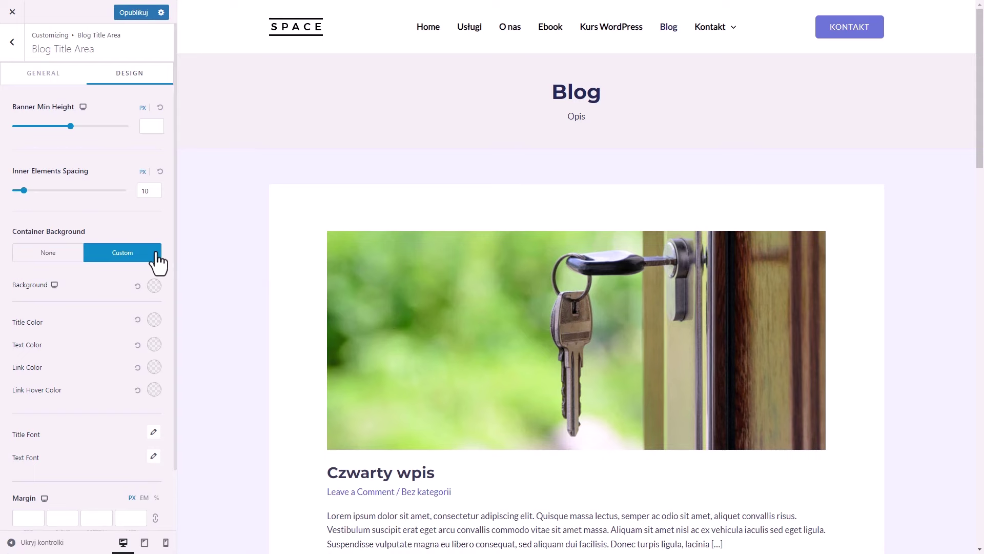
{"action": "left_click", "coordinate": [154, 285]}
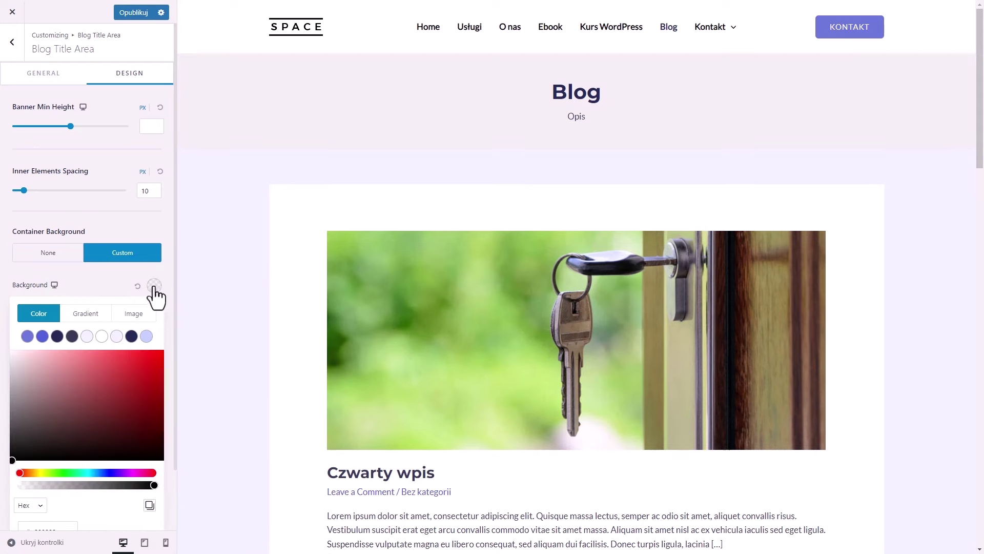
{"action": "left_click", "coordinate": [116, 336]}
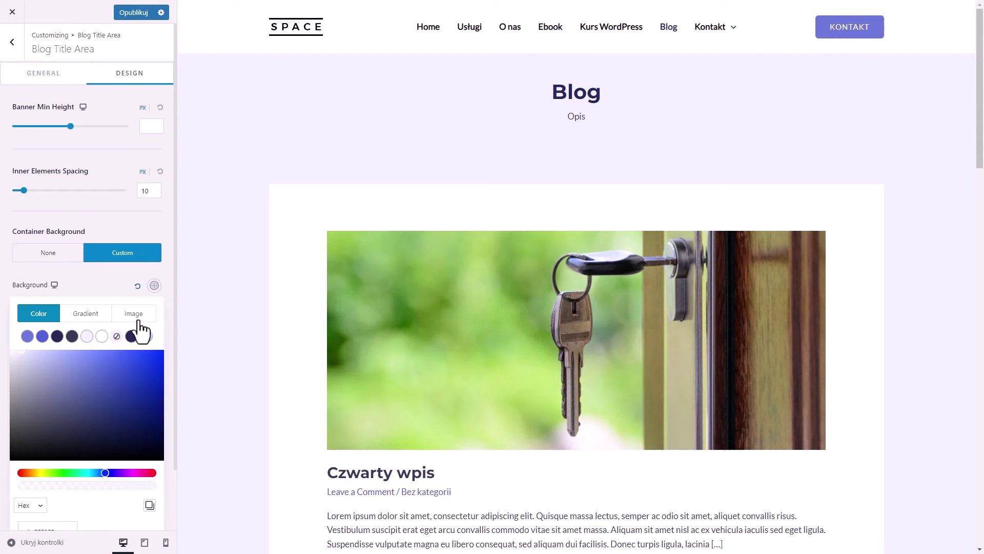
{"action": "left_click", "coordinate": [43, 336]}
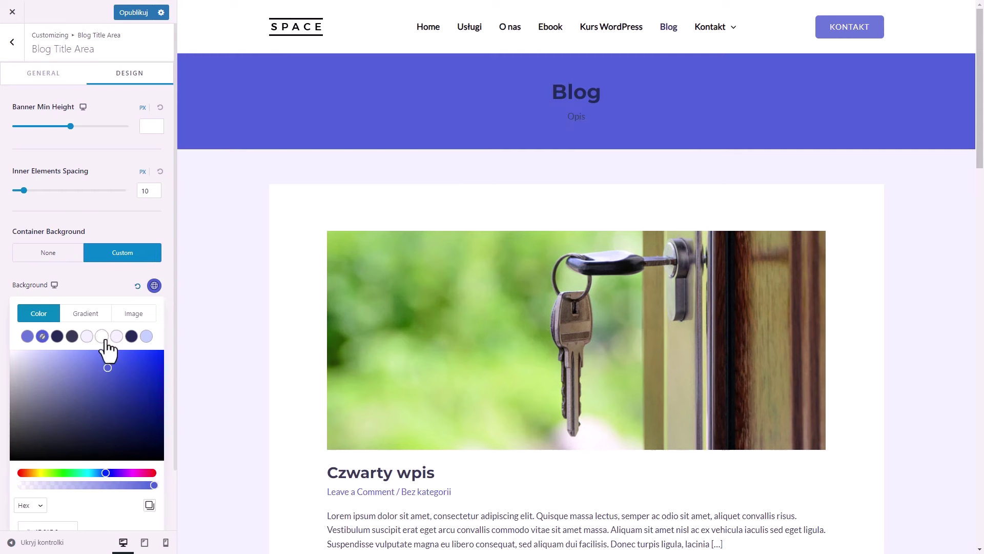
{"action": "left_click", "coordinate": [108, 279]}
Step: Make the banner title and description white, and the background a lighter purple
{"action": "left_click", "coordinate": [153, 321]}
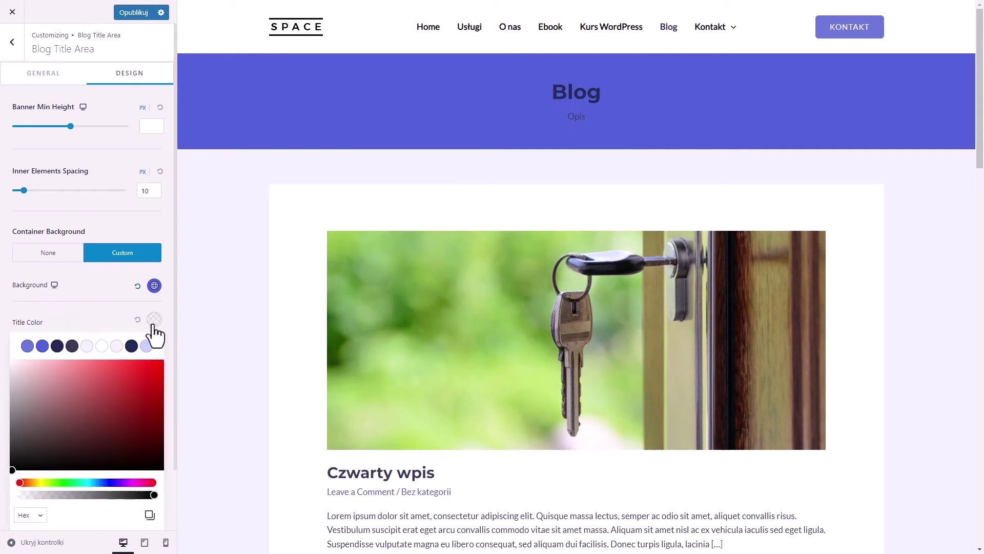
{"action": "left_click", "coordinate": [102, 346]}
{"action": "left_click", "coordinate": [102, 306]}
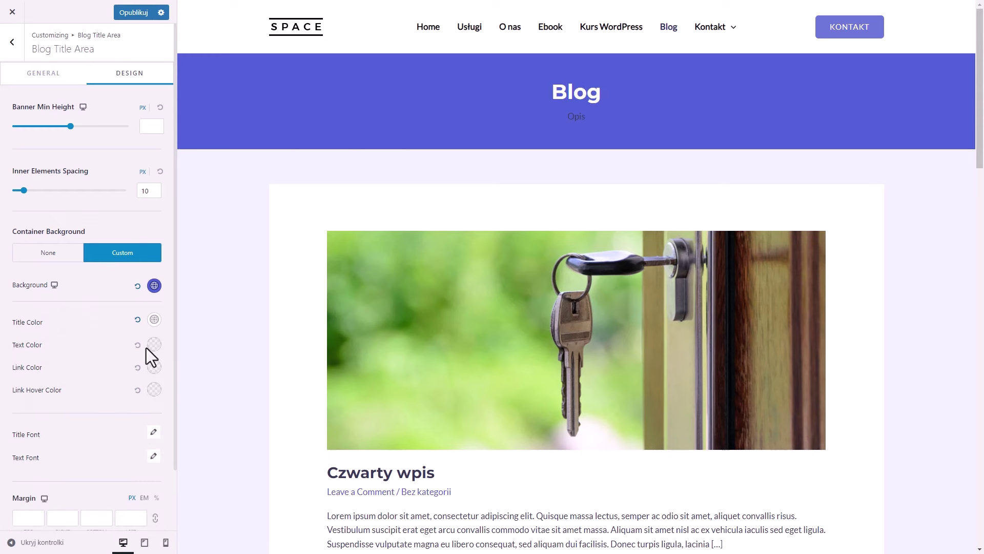
{"action": "left_click", "coordinate": [154, 344]}
{"action": "left_click", "coordinate": [101, 368]}
{"action": "left_click", "coordinate": [118, 330]}
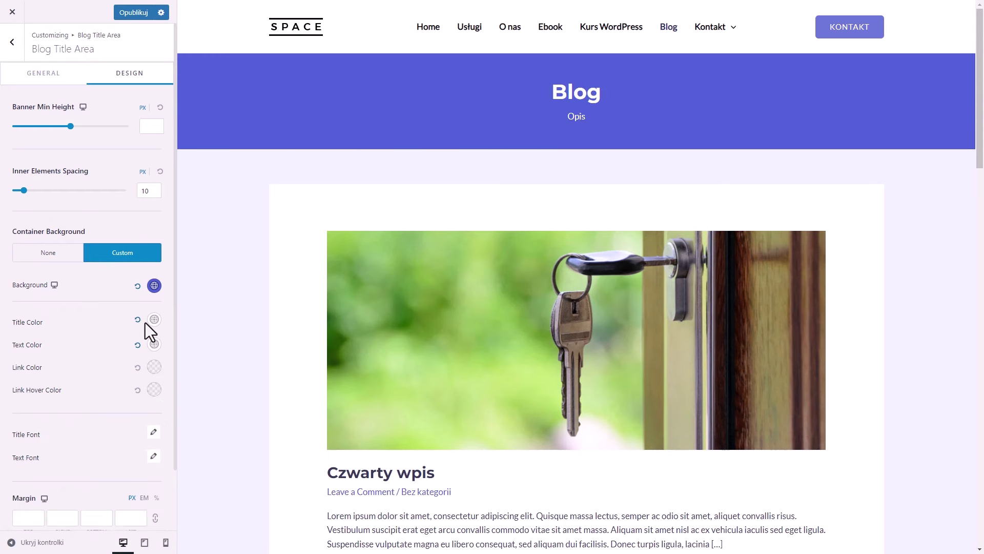
{"action": "left_click", "coordinate": [154, 285]}
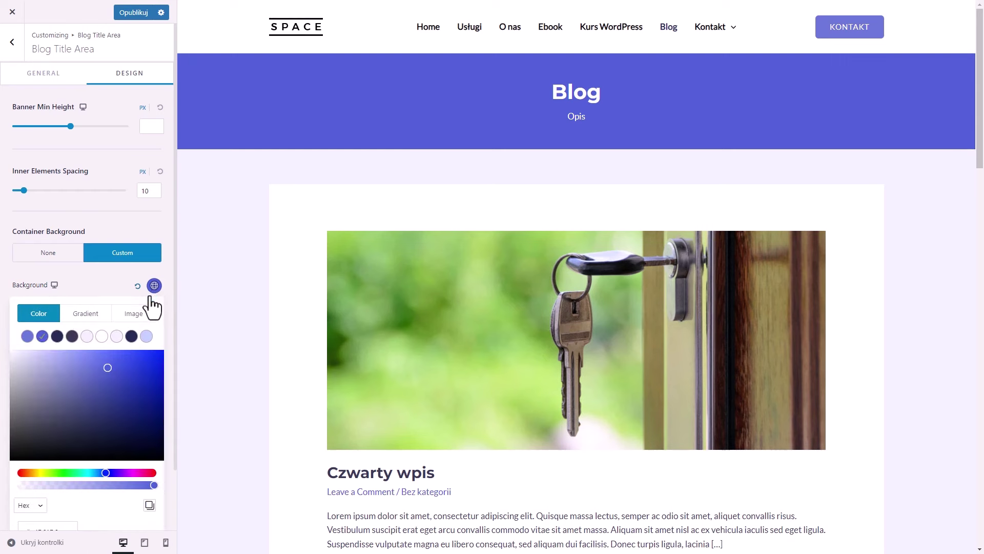
{"action": "left_click", "coordinate": [27, 336]}
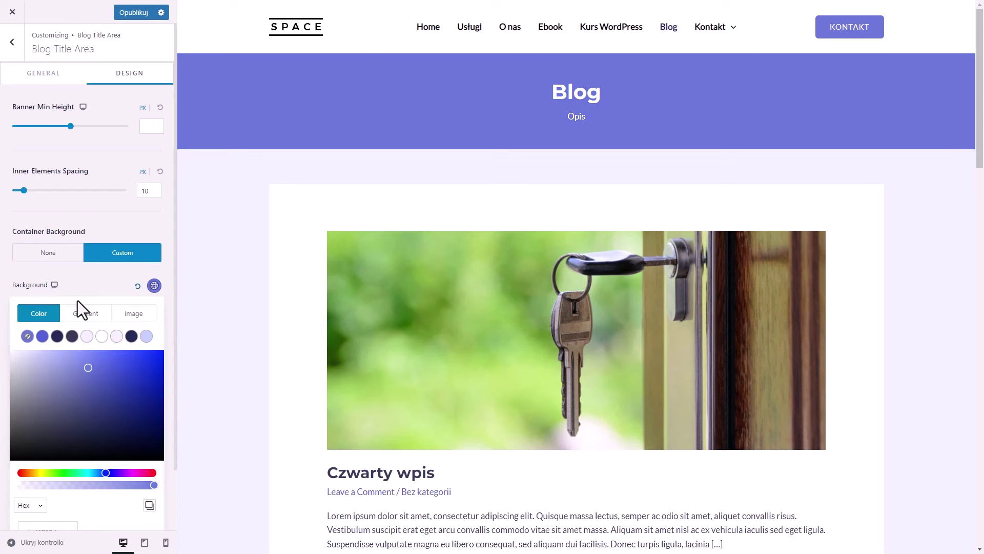
{"action": "left_click", "coordinate": [94, 283]}
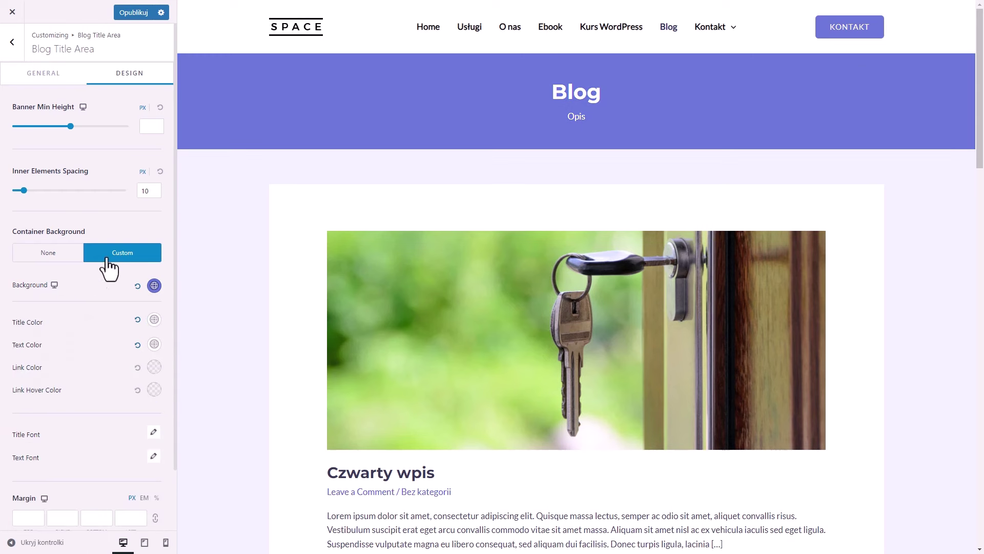
Step: Set the Blog / Archive container layout to Normal width
{"action": "left_click", "coordinate": [16, 54]}
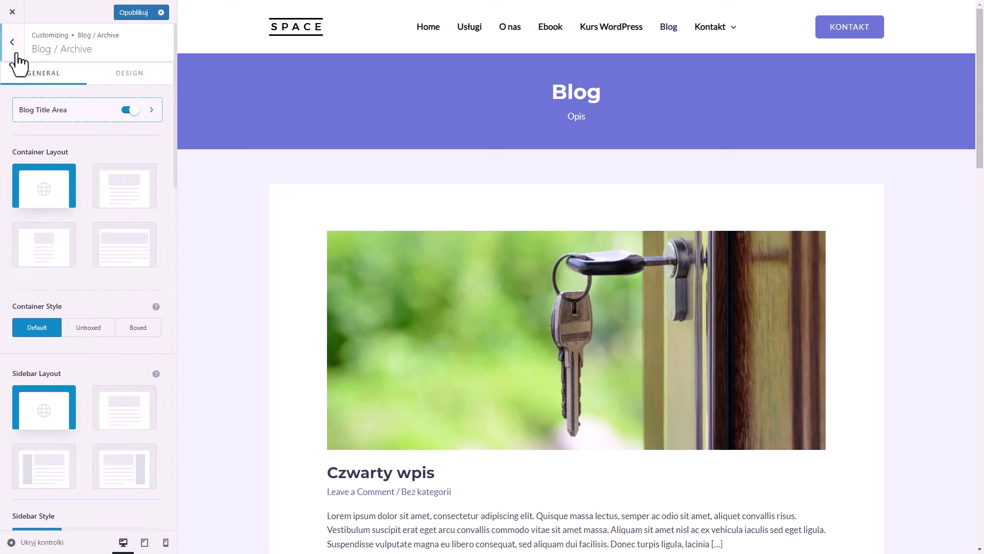
{"action": "left_click", "coordinate": [115, 190]}
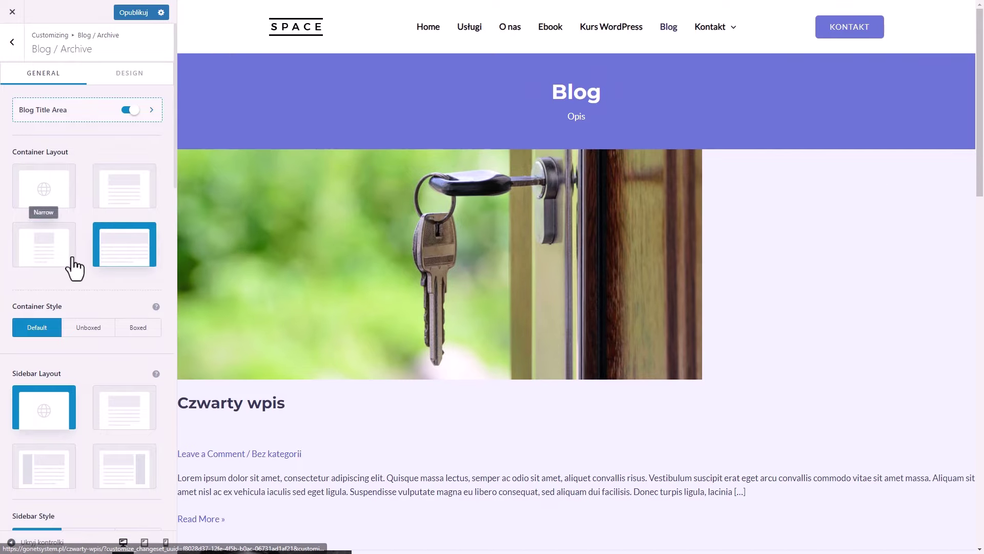
{"action": "left_click", "coordinate": [67, 259]}
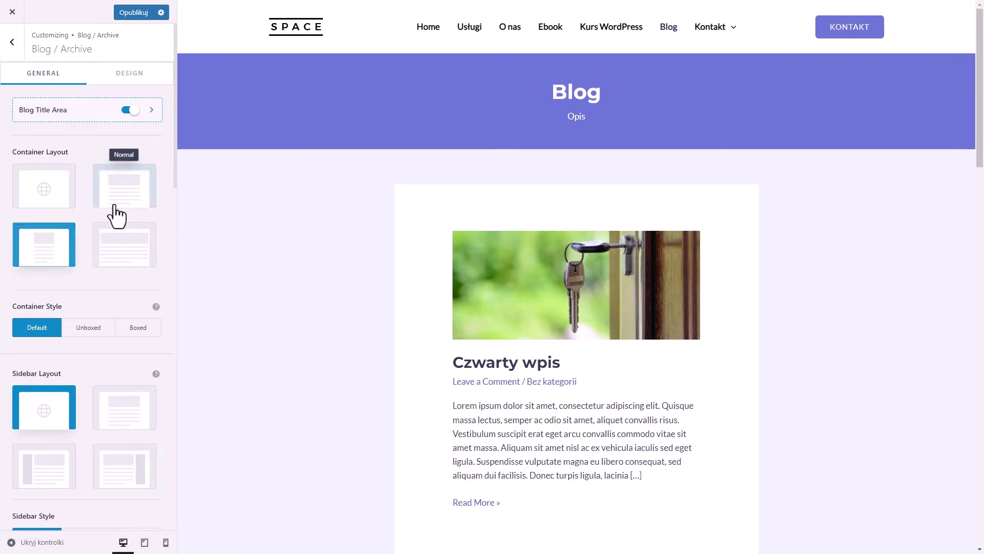
{"action": "left_click", "coordinate": [115, 211]}
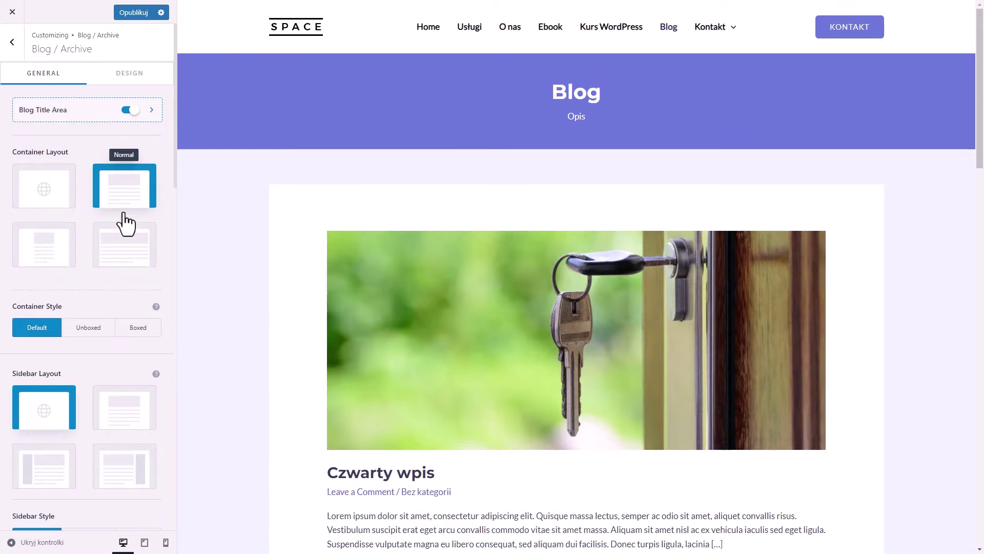
{"action": "scroll", "coordinate": [564, 262], "scroll_direction": "down", "scroll_amount": 2}
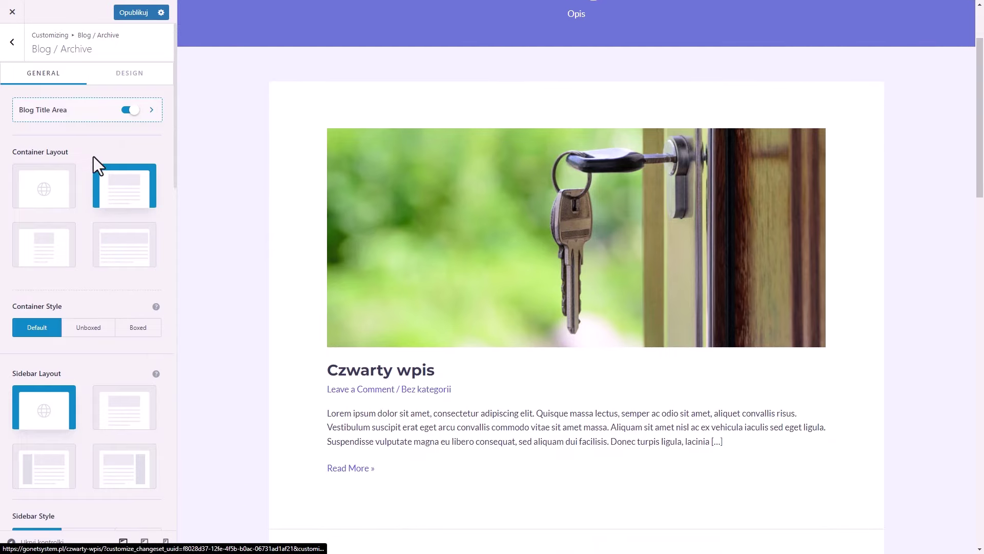
{"action": "scroll", "coordinate": [468, 301], "scroll_direction": "up", "scroll_amount": 2}
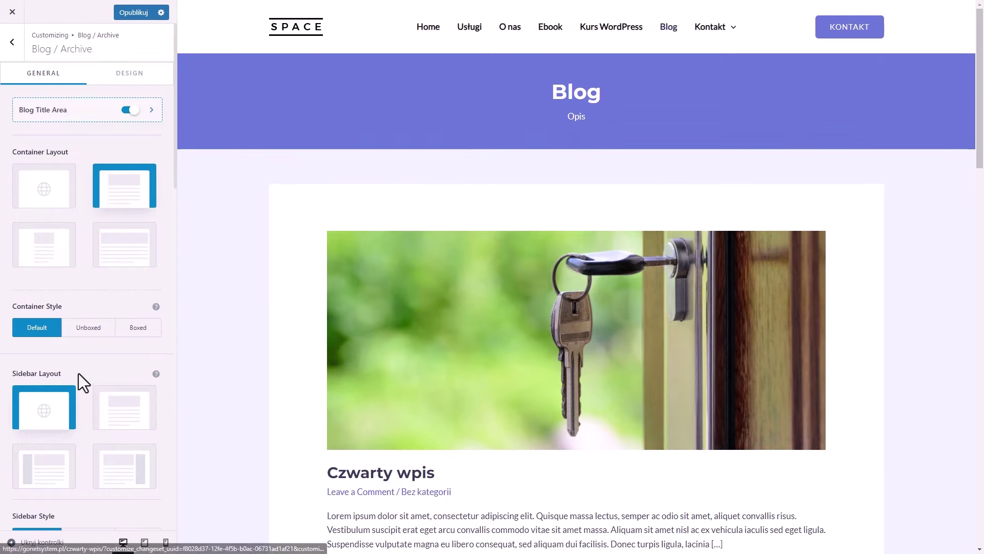
{"action": "scroll", "coordinate": [94, 318], "scroll_direction": "down", "scroll_amount": 1}
Step: Set the Sidebar Layout to Right Sidebar
{"action": "left_click", "coordinate": [103, 286]}
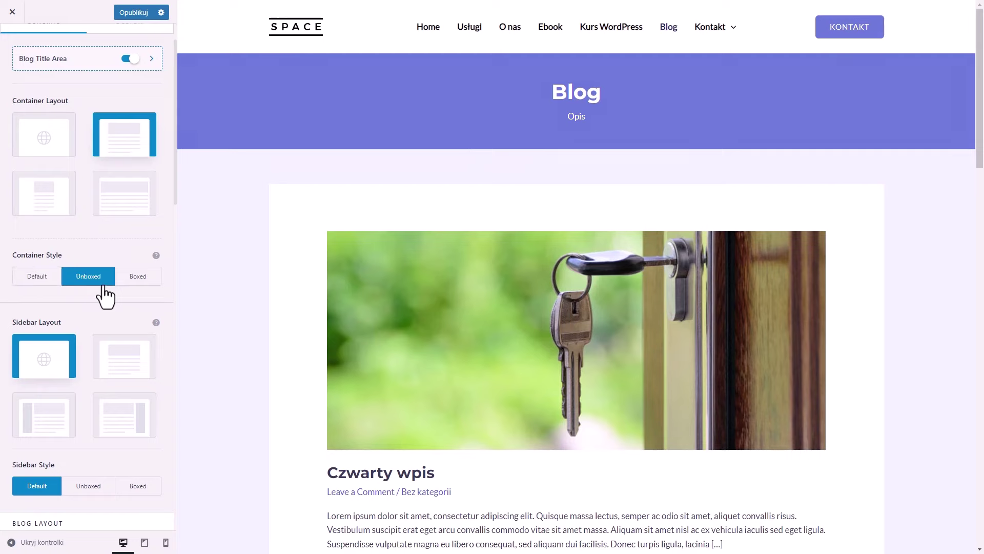
{"action": "scroll", "coordinate": [348, 328], "scroll_direction": "down", "scroll_amount": 2}
{"action": "scroll", "coordinate": [354, 333], "scroll_direction": "up", "scroll_amount": 2}
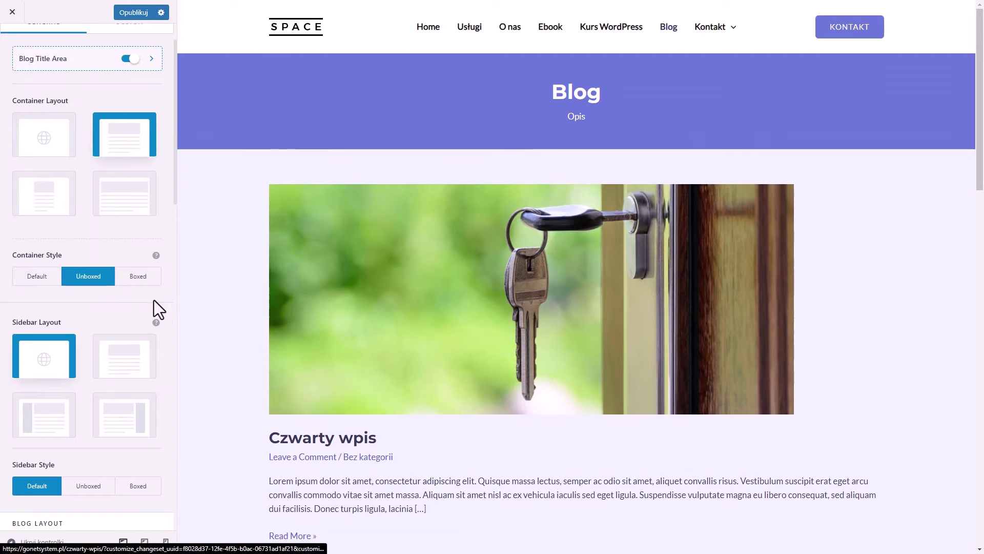
{"action": "scroll", "coordinate": [117, 361], "scroll_direction": "down", "scroll_amount": 2}
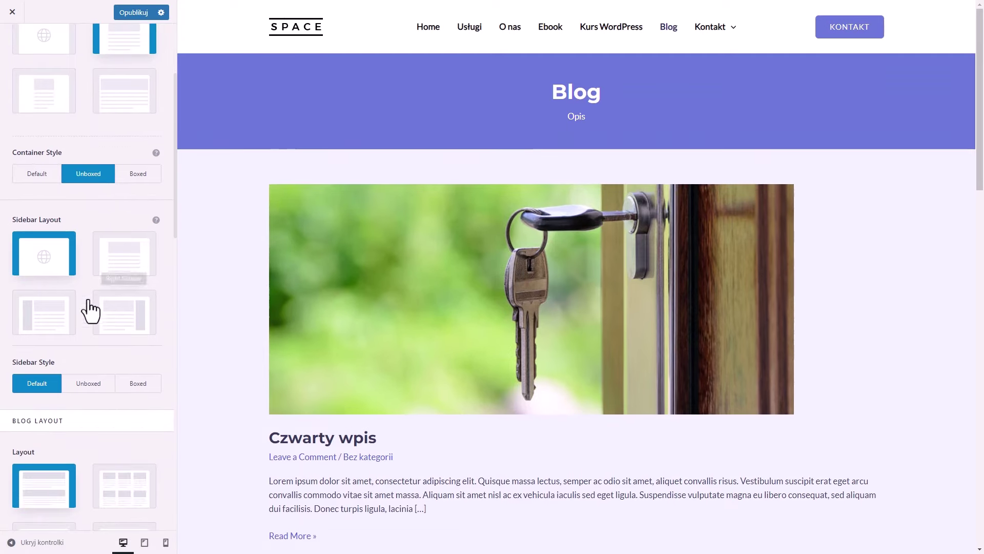
{"action": "left_click", "coordinate": [56, 318]}
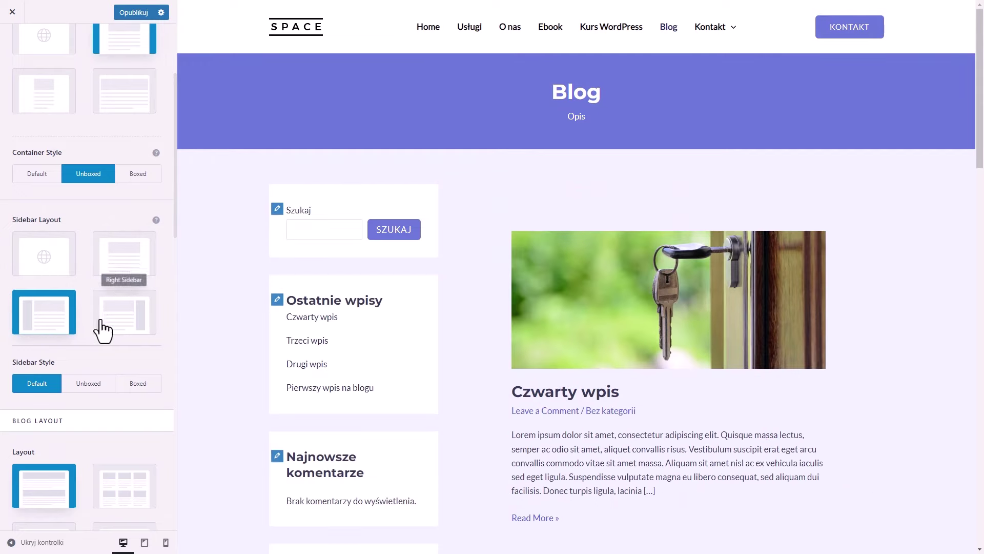
{"action": "left_click", "coordinate": [102, 323]}
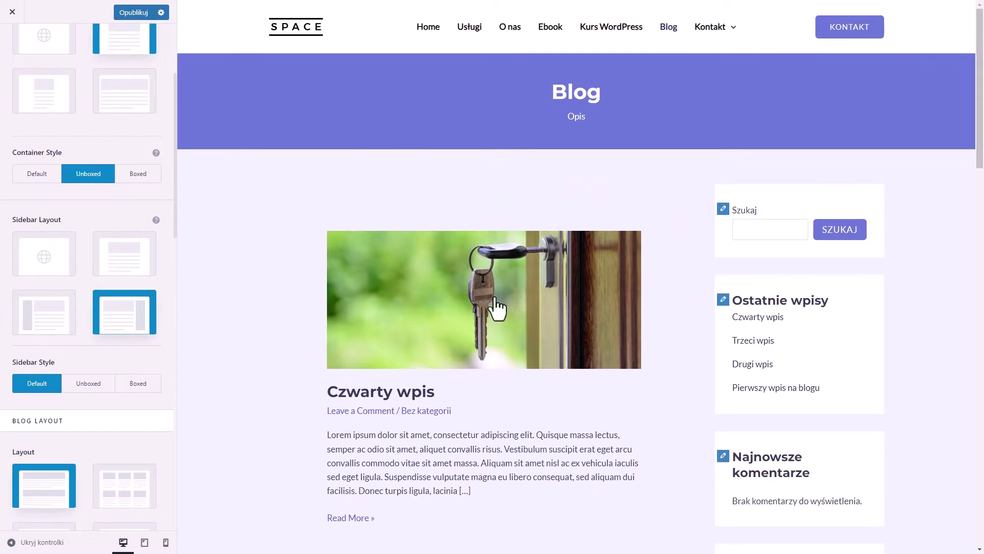
{"action": "scroll", "coordinate": [766, 225], "scroll_direction": "down", "scroll_amount": 4}
{"action": "scroll", "coordinate": [766, 262], "scroll_direction": "up", "scroll_amount": 4}
Step: Set the Container Style to Boxed so each post sits in a card
{"action": "left_click", "coordinate": [134, 176]}
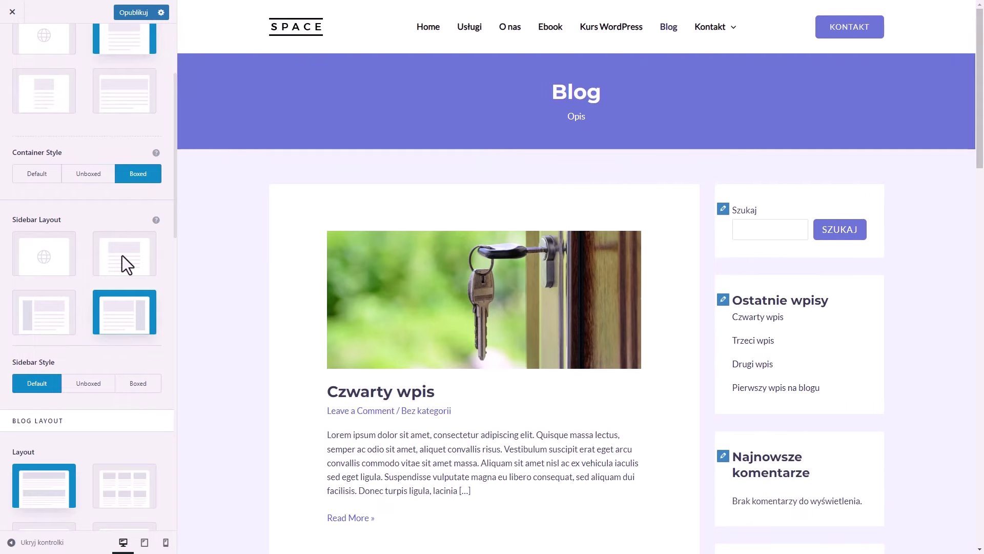
{"action": "scroll", "coordinate": [697, 328], "scroll_direction": "down", "scroll_amount": 6}
{"action": "scroll", "coordinate": [682, 358], "scroll_direction": "up", "scroll_amount": 6}
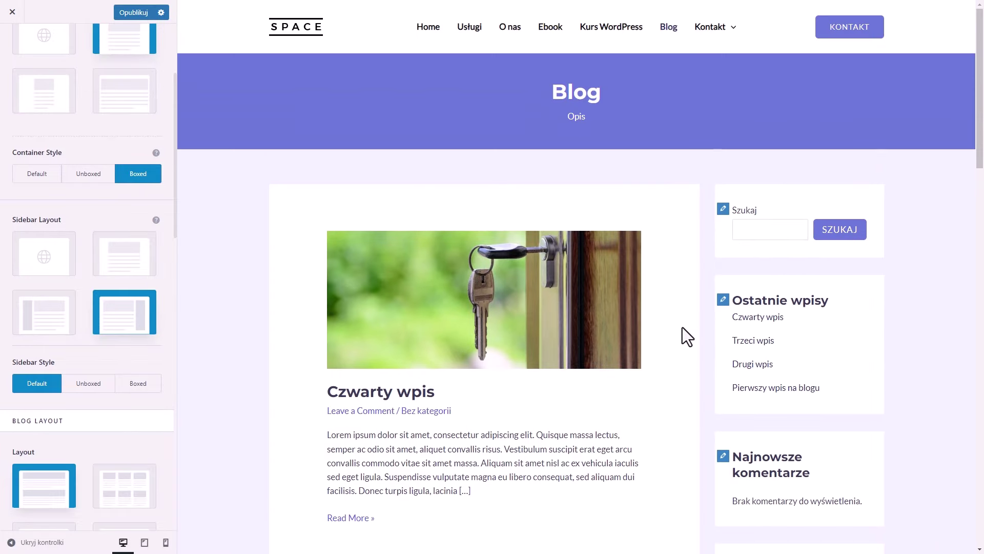
{"action": "scroll", "coordinate": [682, 327], "scroll_direction": "down", "scroll_amount": 1}
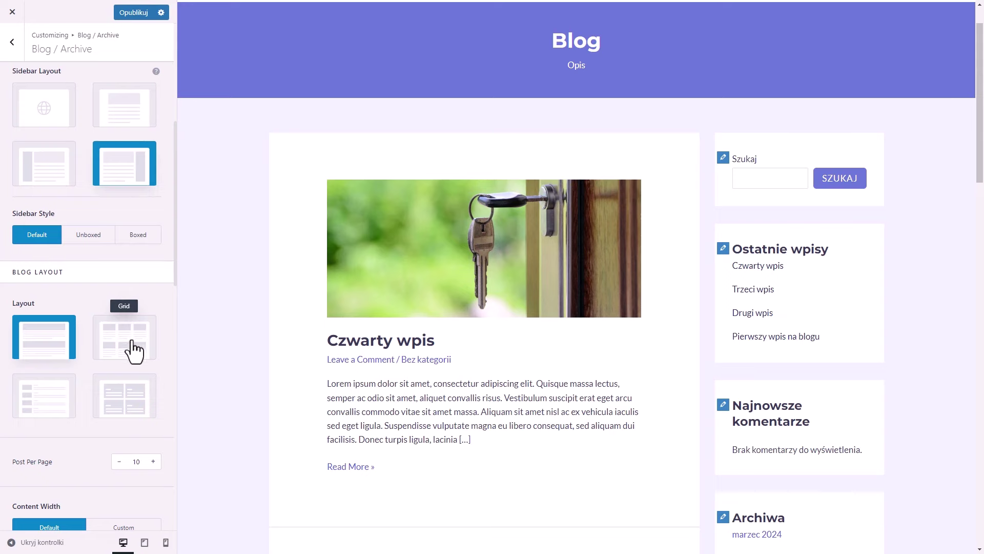
Step: Compare the List, Cover and Grid post layouts, then keep Blog Default
{"action": "scroll", "coordinate": [402, 324], "scroll_direction": "down", "scroll_amount": 4}
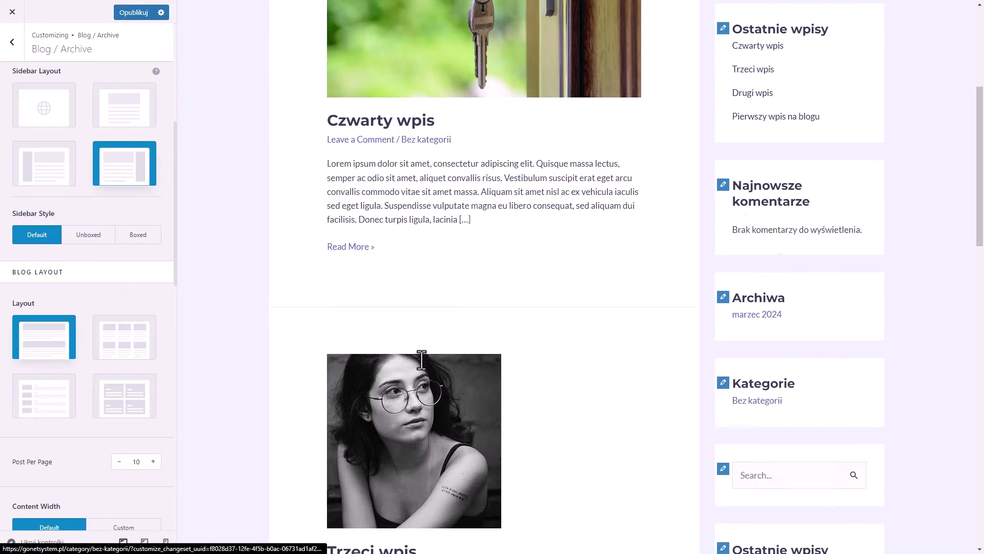
{"action": "scroll", "coordinate": [421, 359], "scroll_direction": "up", "scroll_amount": 5}
{"action": "left_click", "coordinate": [69, 402]}
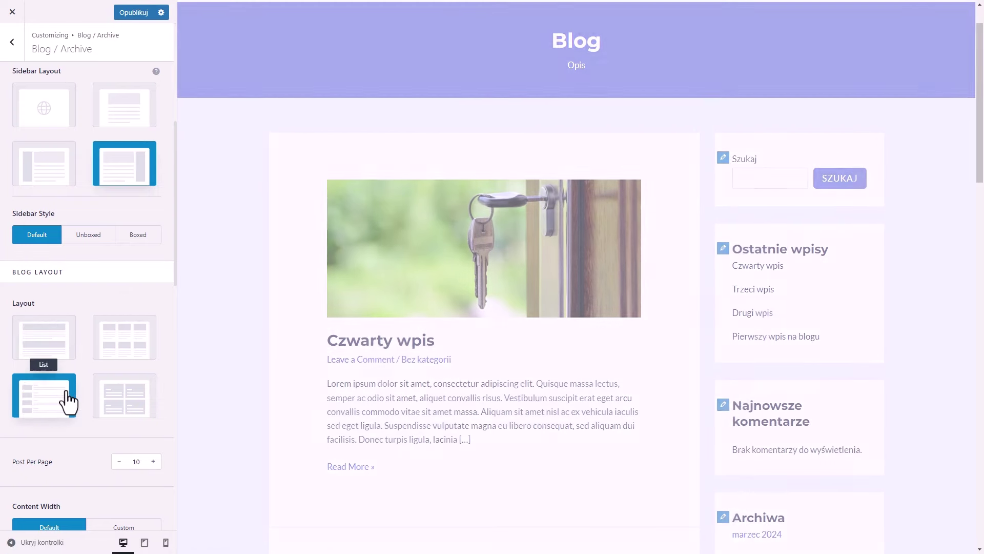
{"action": "scroll", "coordinate": [410, 315], "scroll_direction": "down", "scroll_amount": 5}
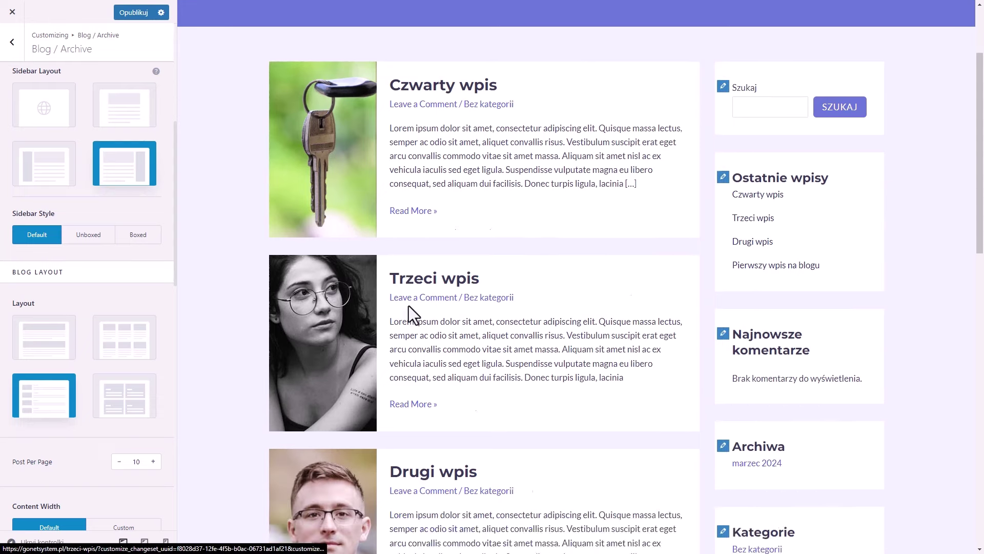
{"action": "scroll", "coordinate": [409, 307], "scroll_direction": "up", "scroll_amount": 5}
{"action": "scroll", "coordinate": [410, 307], "scroll_direction": "down", "scroll_amount": 1}
{"action": "scroll", "coordinate": [340, 164], "scroll_direction": "down", "scroll_amount": 1}
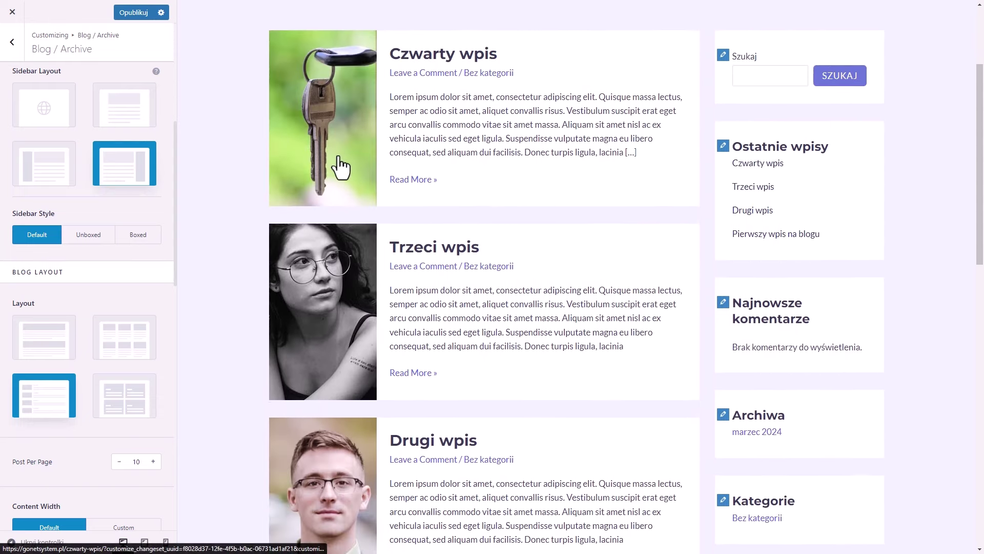
{"action": "scroll", "coordinate": [340, 267], "scroll_direction": "up", "scroll_amount": 1}
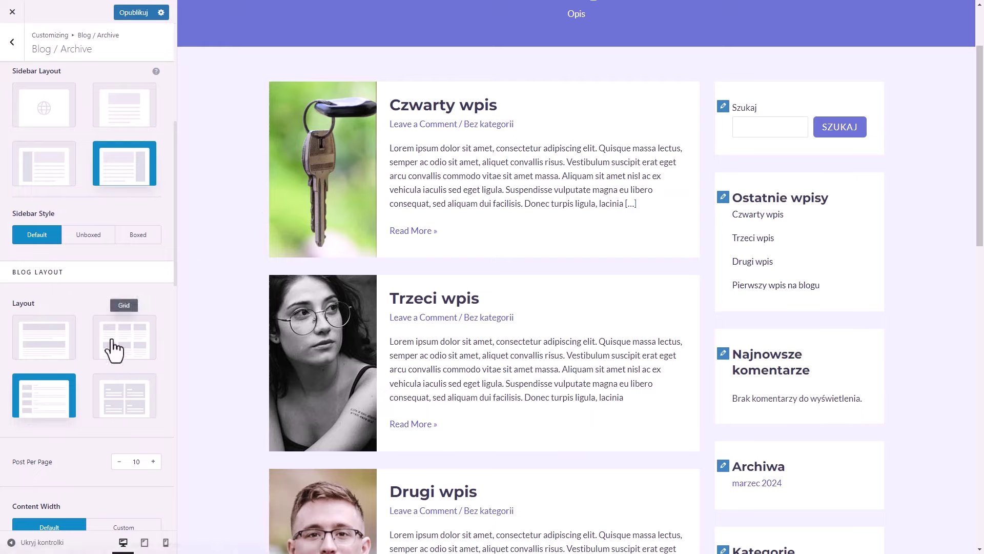
{"action": "left_click", "coordinate": [127, 410]}
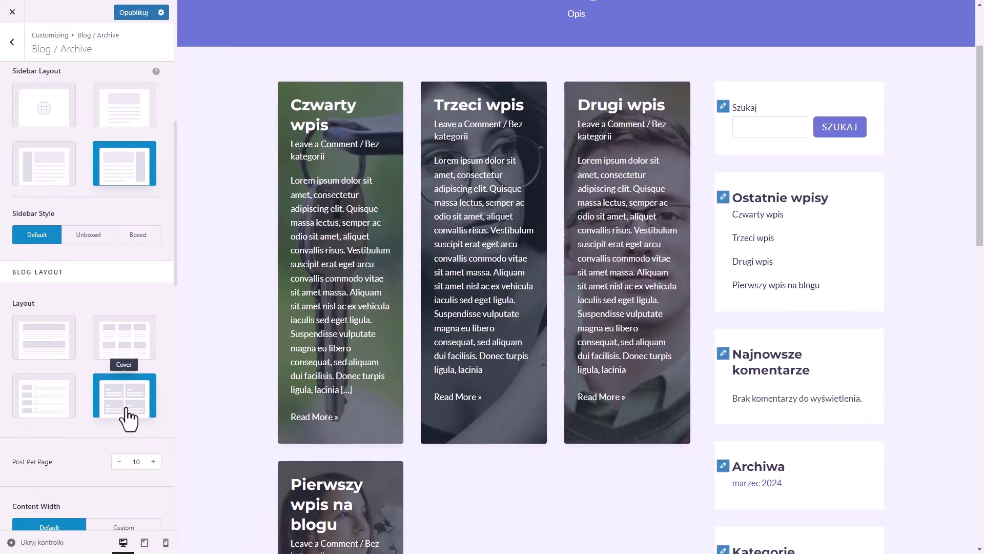
{"action": "left_click", "coordinate": [148, 352]}
{"action": "left_click", "coordinate": [44, 337]}
{"action": "scroll", "coordinate": [87, 307], "scroll_direction": "down", "scroll_amount": 6}
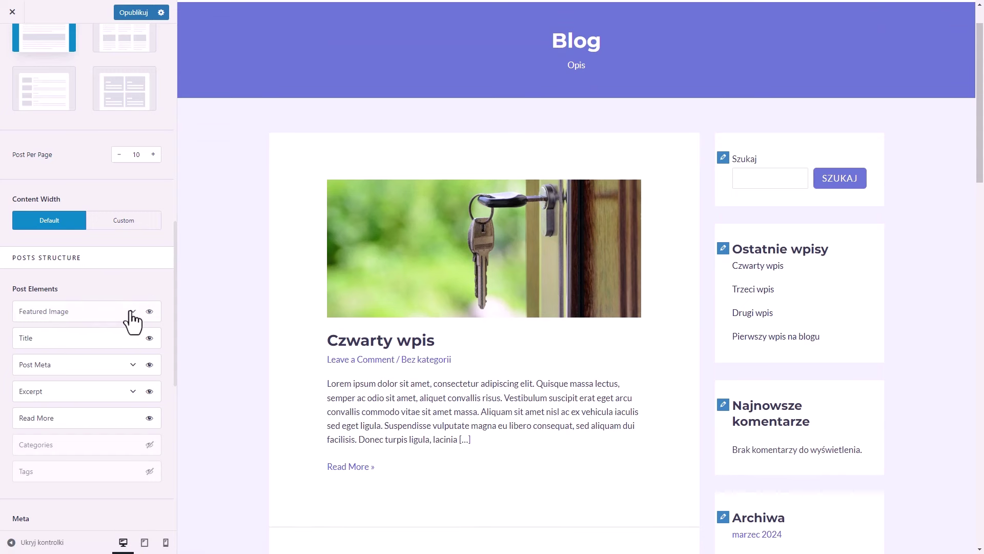
Step: Set Featured Image Hover Effect to Zoom In and hide Post Meta
{"action": "left_click", "coordinate": [132, 313]}
{"action": "scroll", "coordinate": [420, 263], "scroll_direction": "down", "scroll_amount": 1}
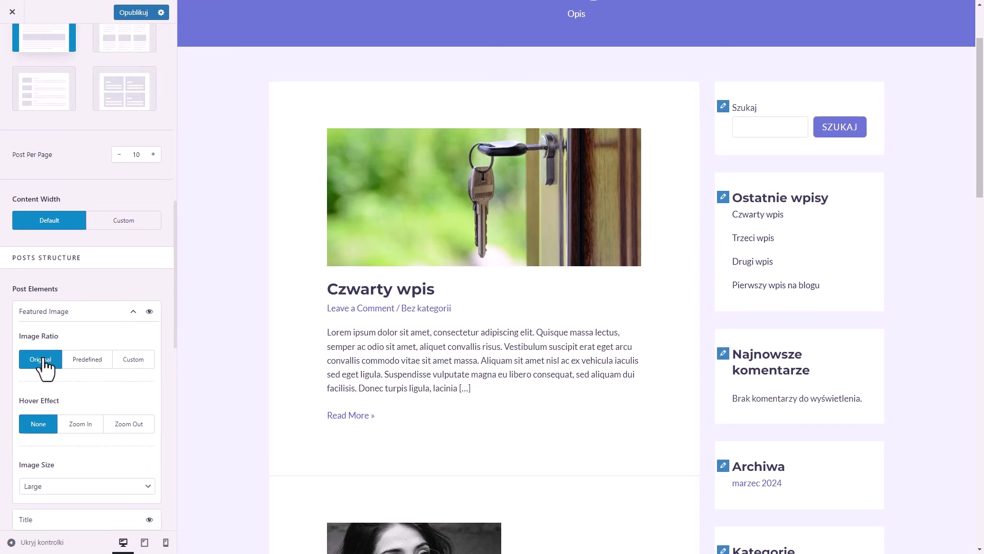
{"action": "left_click", "coordinate": [80, 431]}
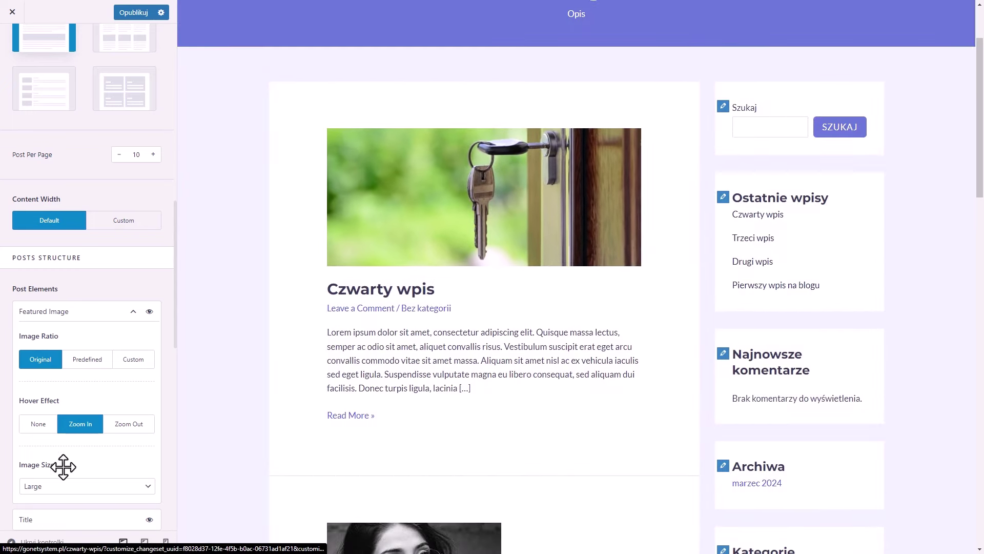
{"action": "left_click", "coordinate": [91, 312]}
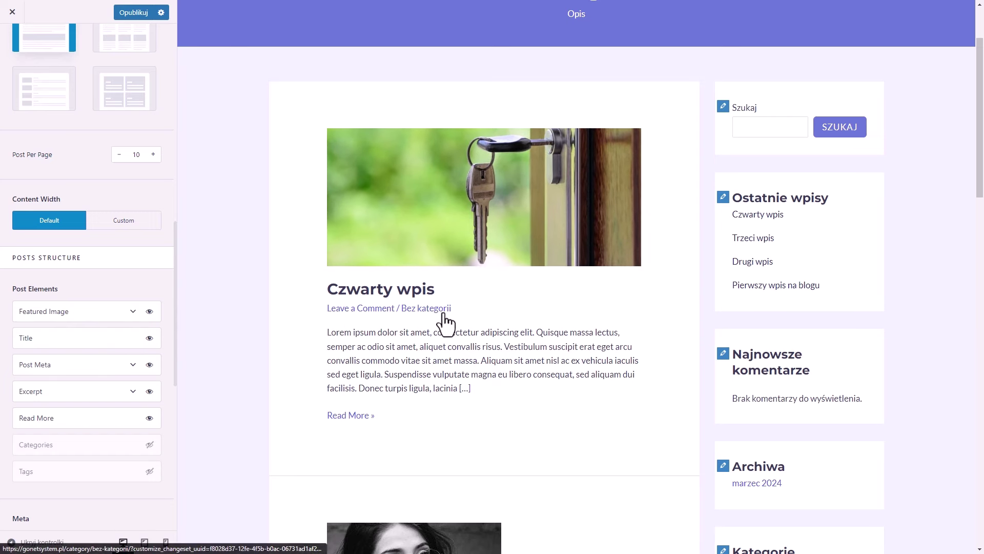
{"action": "left_click", "coordinate": [149, 365]}
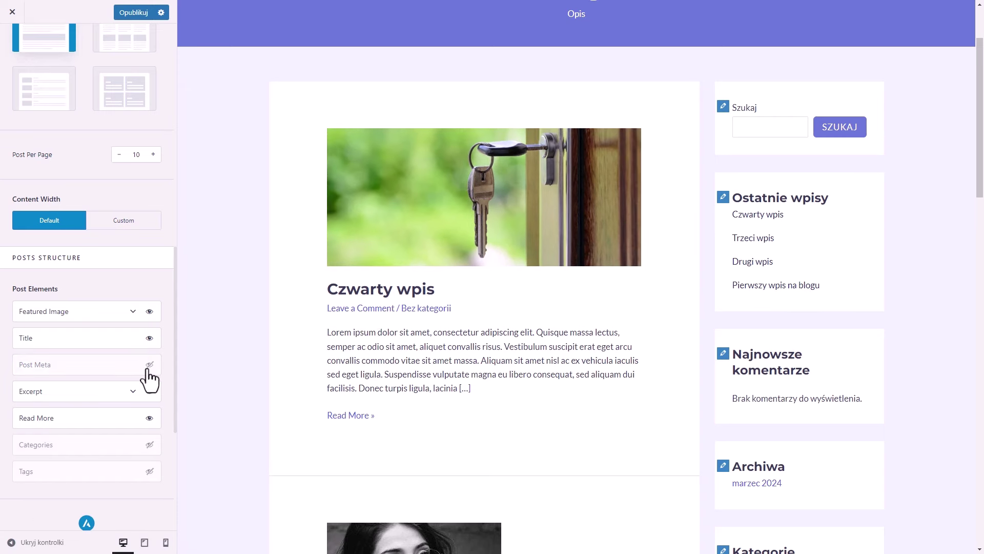
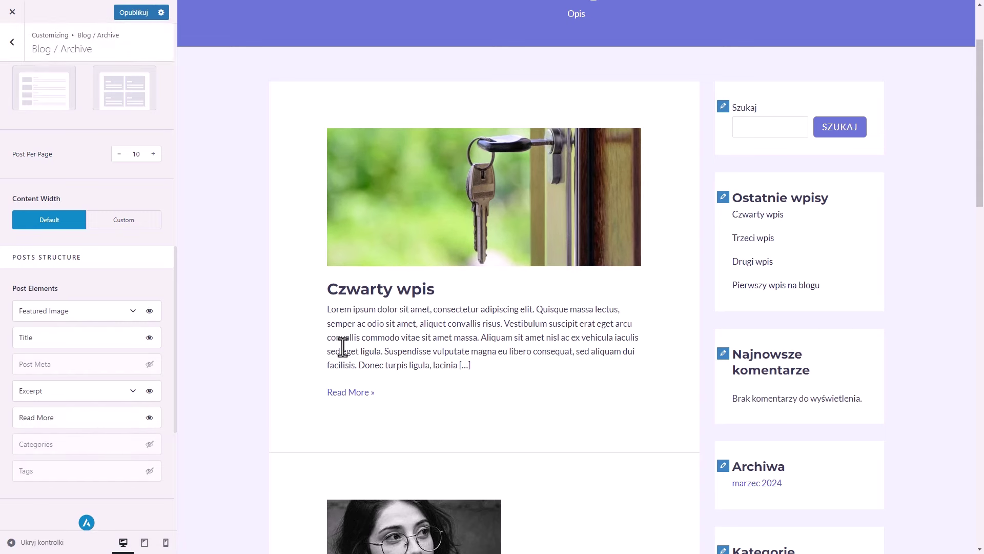
Step: Review the Blog / Archive panel, then return to the Blog section listing Blog / Archive and Single Post
{"action": "scroll", "coordinate": [121, 329], "scroll_direction": "down", "scroll_amount": 5}
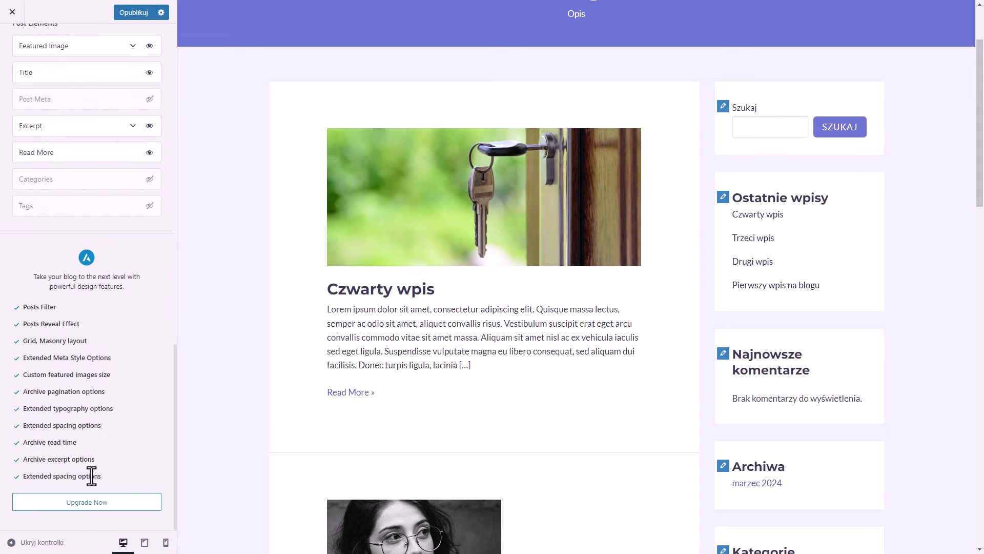
{"action": "scroll", "coordinate": [130, 312], "scroll_direction": "up", "scroll_amount": 7}
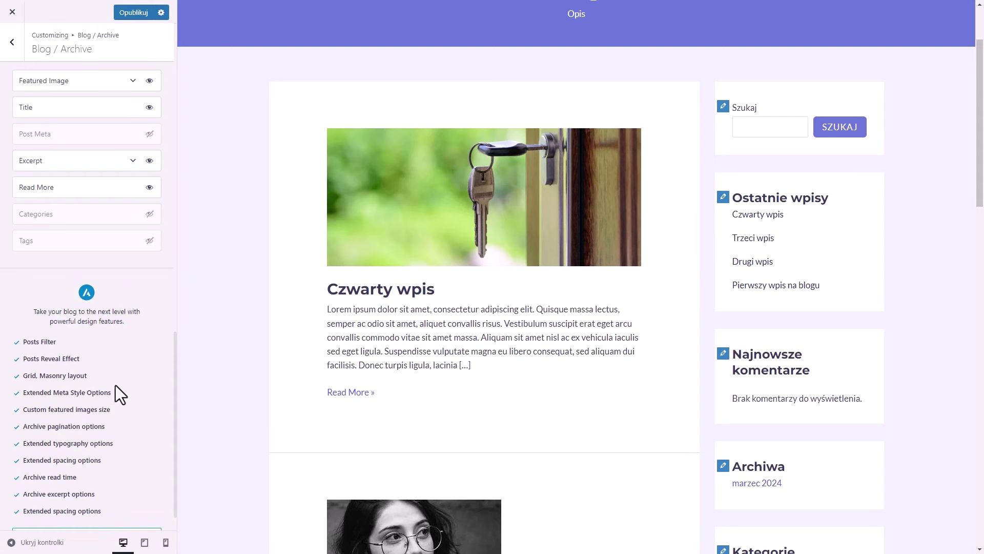
{"action": "scroll", "coordinate": [132, 426], "scroll_direction": "down", "scroll_amount": 2}
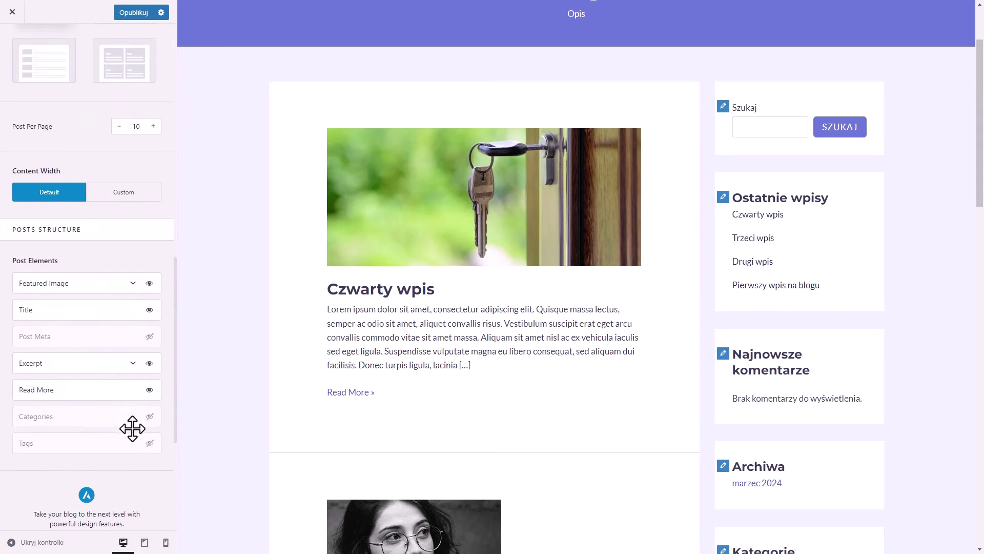
{"action": "scroll", "coordinate": [491, 446], "scroll_direction": "up", "scroll_amount": 1}
{"action": "scroll", "coordinate": [119, 265], "scroll_direction": "up", "scroll_amount": 8}
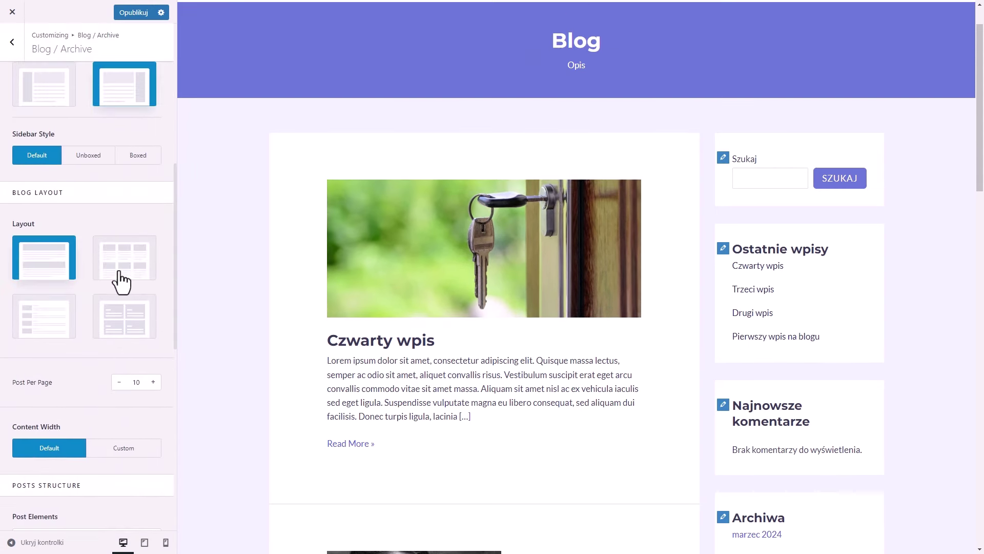
{"action": "left_click", "coordinate": [13, 47]}
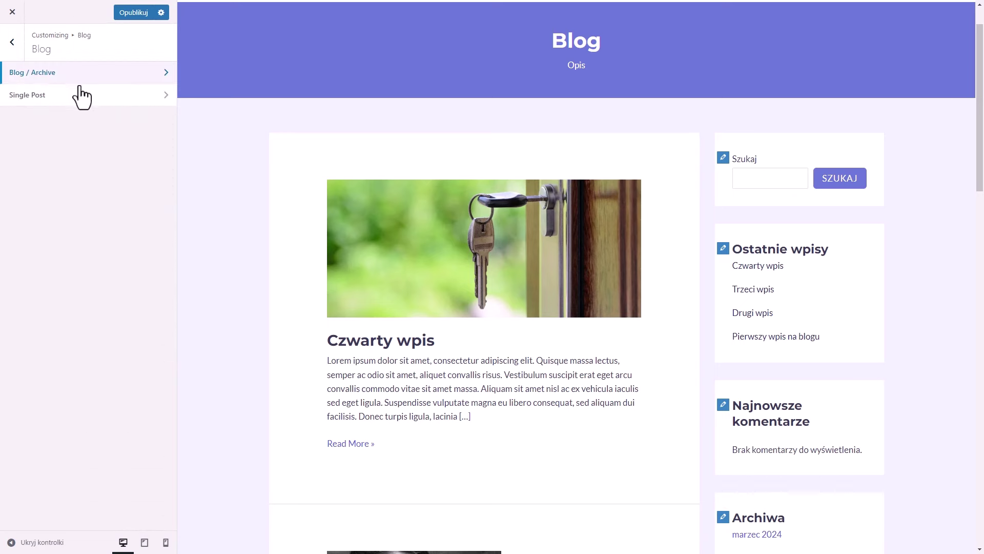
Step: Open the Single Post settings with the 'Czwarty wpis' post shown in the preview
{"action": "left_click", "coordinate": [50, 100]}
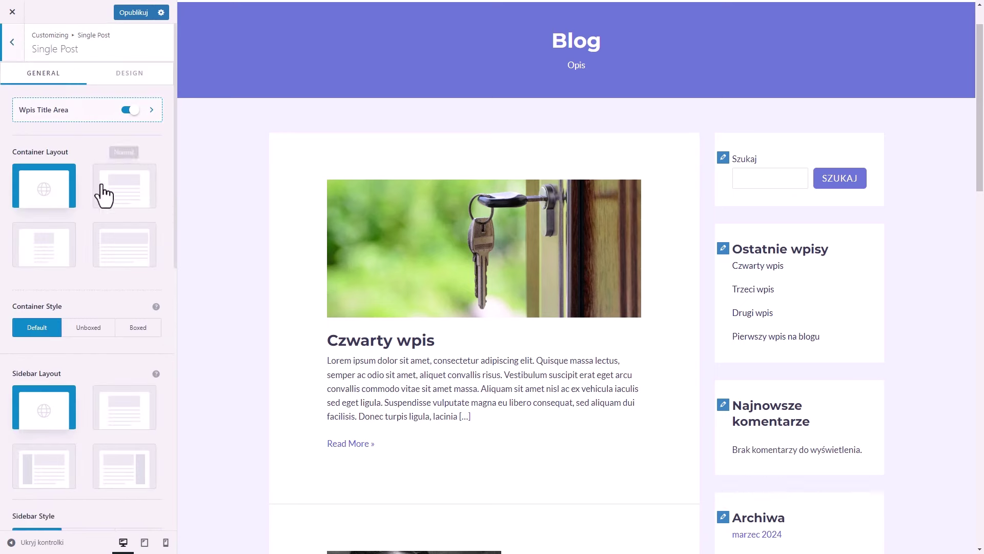
{"action": "left_click", "coordinate": [455, 290]}
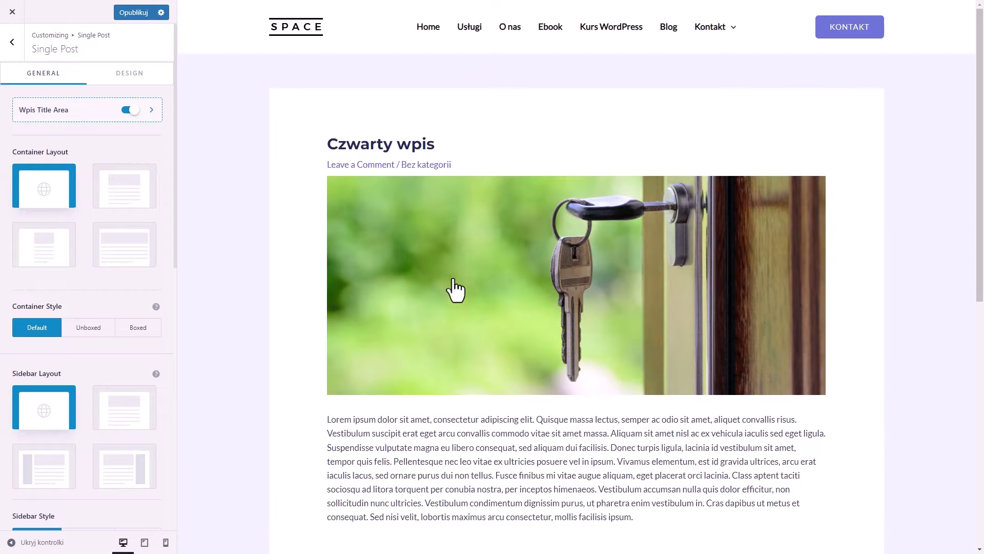
{"action": "scroll", "coordinate": [501, 374], "scroll_direction": "down", "scroll_amount": 5}
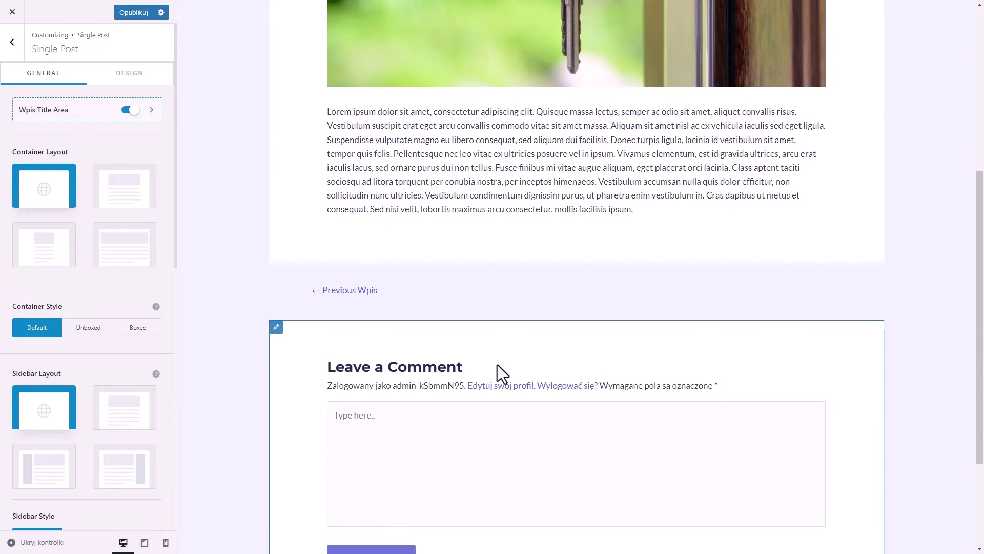
{"action": "scroll", "coordinate": [436, 297], "scroll_direction": "up", "scroll_amount": 5}
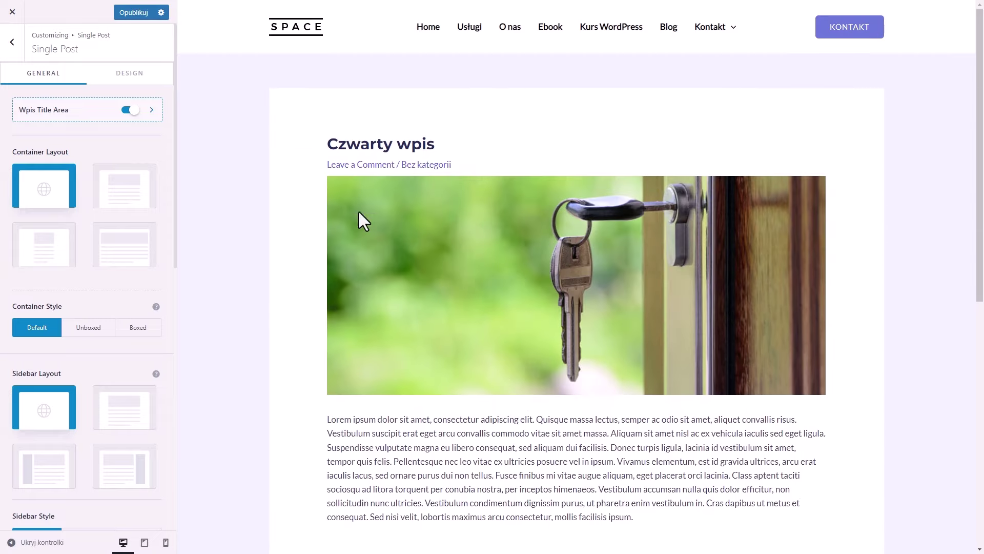
Step: Centre the single post title in the Title Area, keeping the first banner layout
{"action": "left_click", "coordinate": [152, 112]}
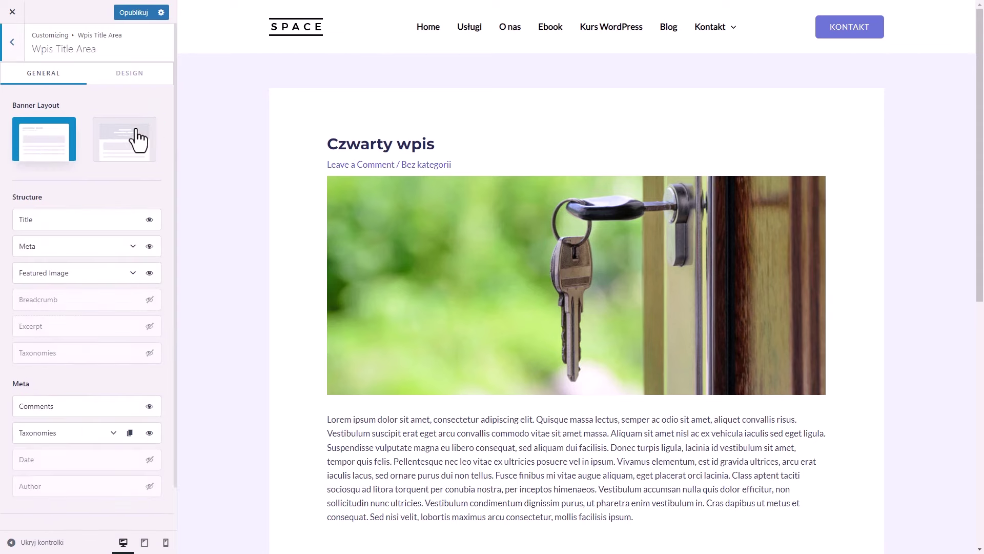
{"action": "left_click", "coordinate": [124, 161]}
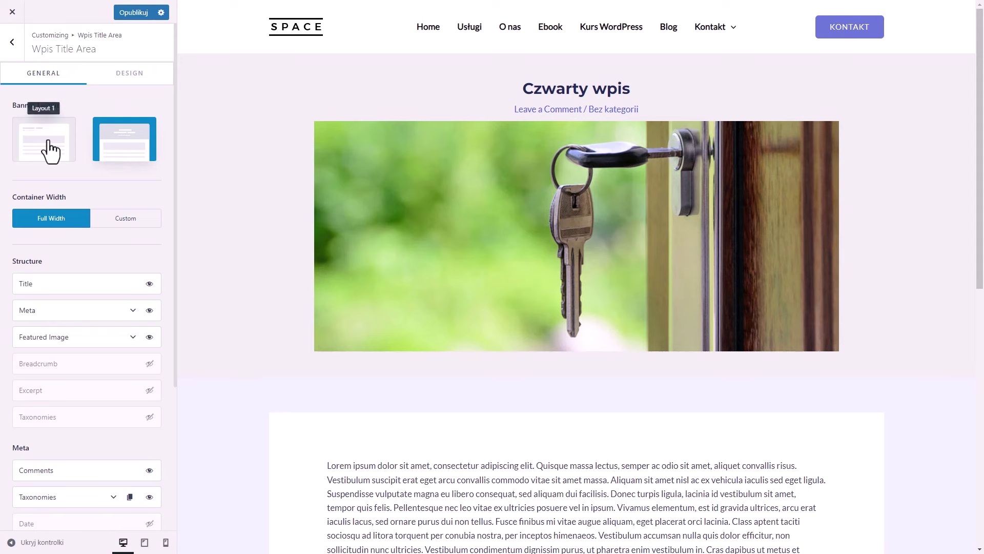
{"action": "scroll", "coordinate": [99, 250], "scroll_direction": "down", "scroll_amount": 4}
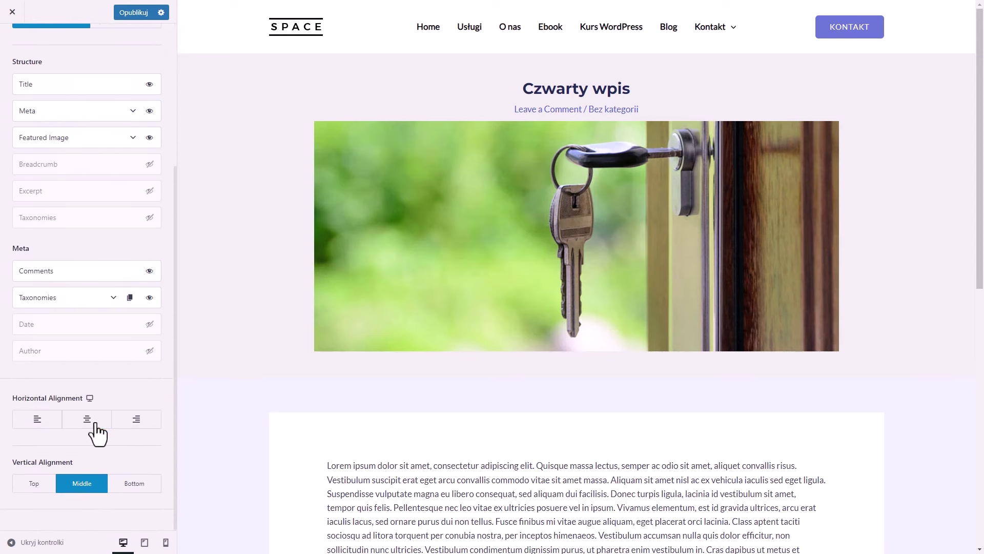
{"action": "left_click", "coordinate": [95, 423]}
{"action": "left_click", "coordinate": [54, 431]}
{"action": "left_click", "coordinate": [87, 431]}
{"action": "scroll", "coordinate": [87, 215], "scroll_direction": "up", "scroll_amount": 4}
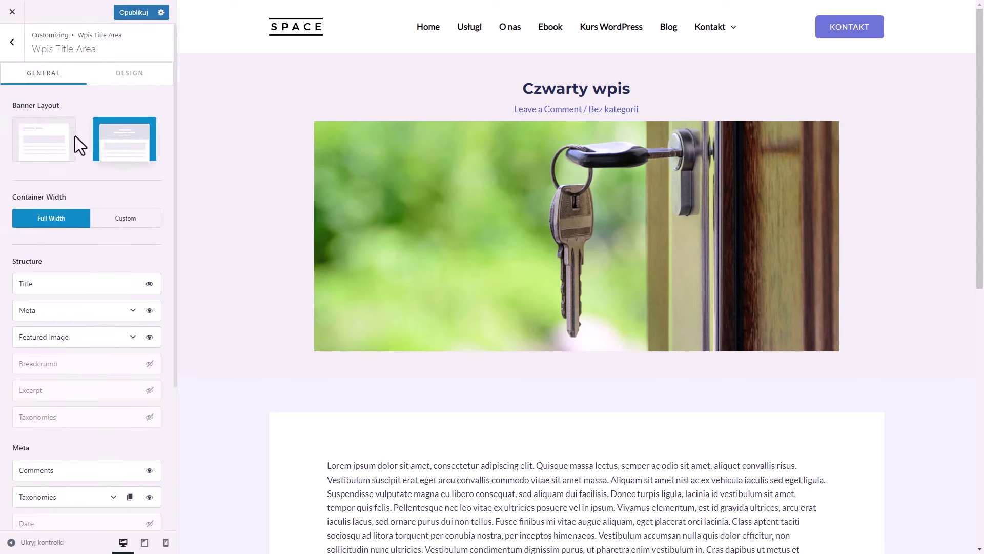
{"action": "left_click", "coordinate": [75, 137]}
{"action": "left_click", "coordinate": [12, 42]}
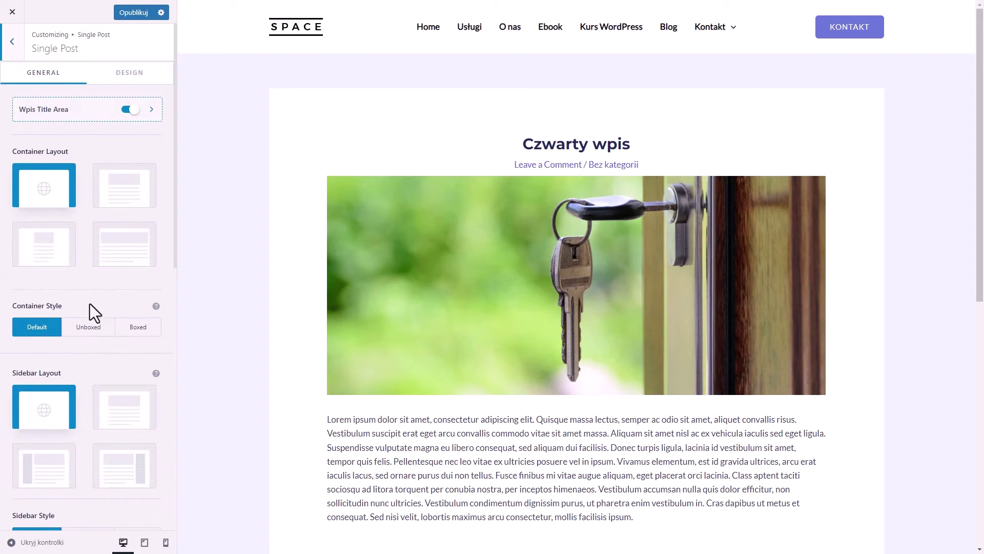
Step: Give single posts a Right Sidebar layout with the default boxed sidebar style
{"action": "scroll", "coordinate": [90, 304], "scroll_direction": "down", "scroll_amount": 3}
{"action": "left_click", "coordinate": [128, 320]}
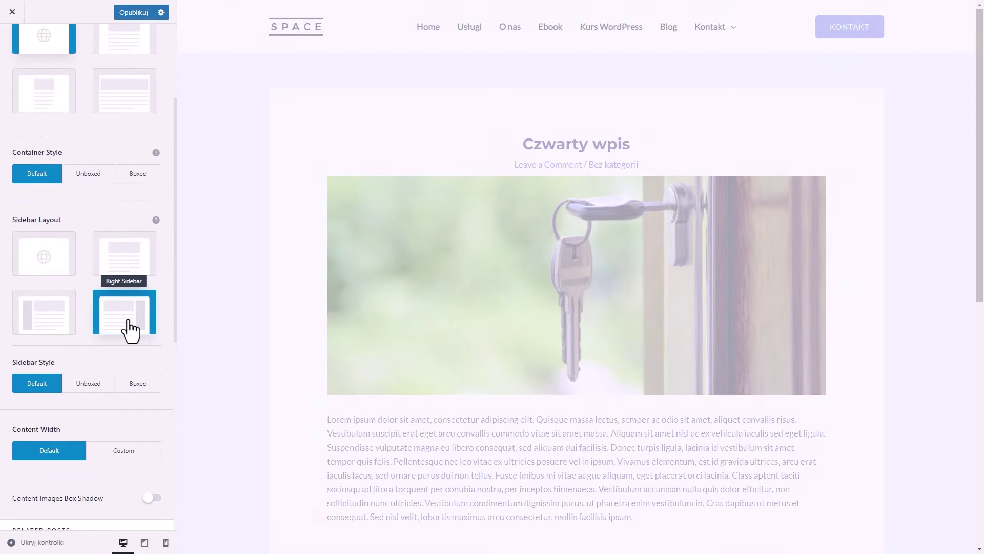
{"action": "scroll", "coordinate": [74, 367], "scroll_direction": "down", "scroll_amount": 2}
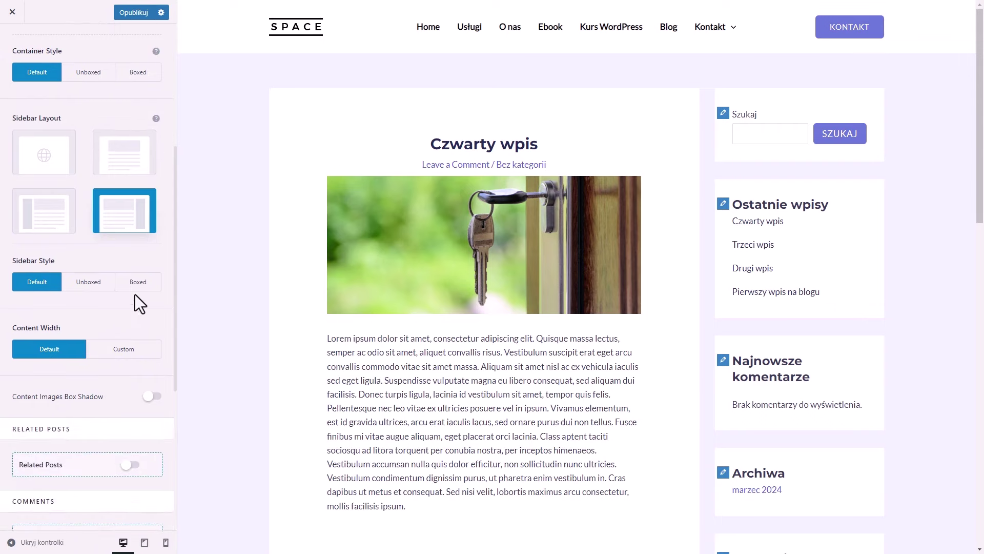
{"action": "left_click", "coordinate": [72, 287]}
{"action": "left_click", "coordinate": [45, 282]}
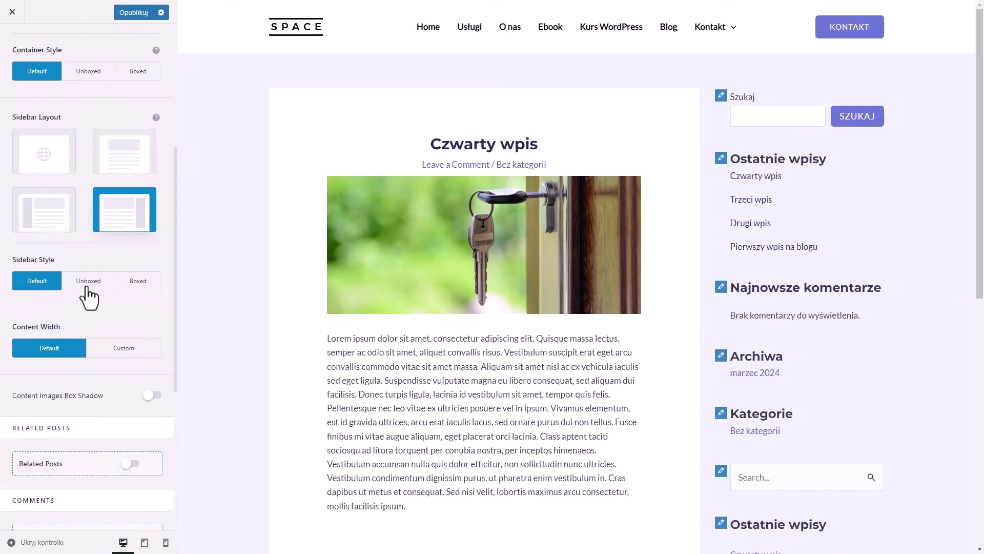
Step: Turn on Related Posts below the single post content
{"action": "scroll", "coordinate": [92, 295], "scroll_direction": "down", "scroll_amount": 2}
{"action": "scroll", "coordinate": [506, 275], "scroll_direction": "down", "scroll_amount": 5}
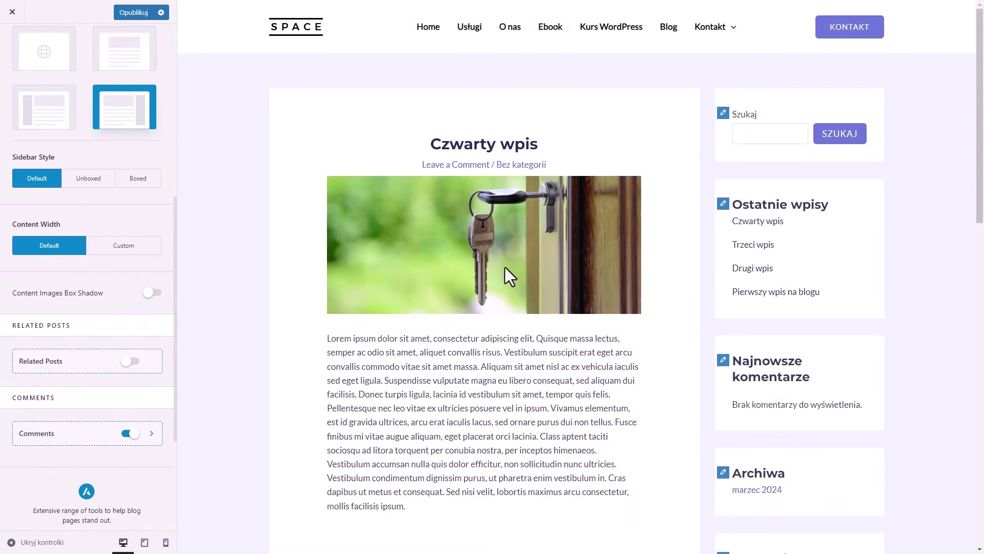
{"action": "scroll", "coordinate": [99, 241], "scroll_direction": "down", "scroll_amount": 3}
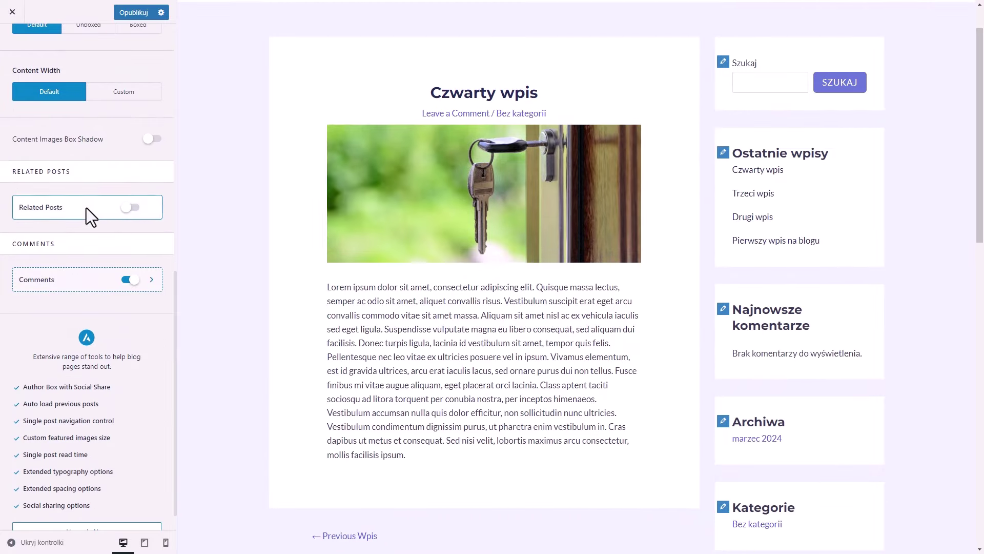
{"action": "scroll", "coordinate": [135, 157], "scroll_direction": "up", "scroll_amount": 1}
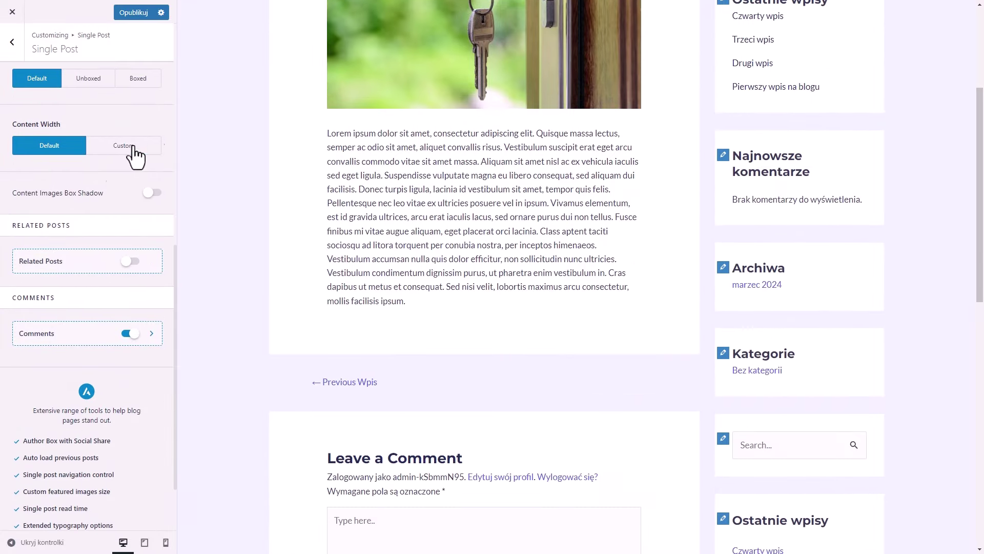
{"action": "left_click", "coordinate": [133, 265]}
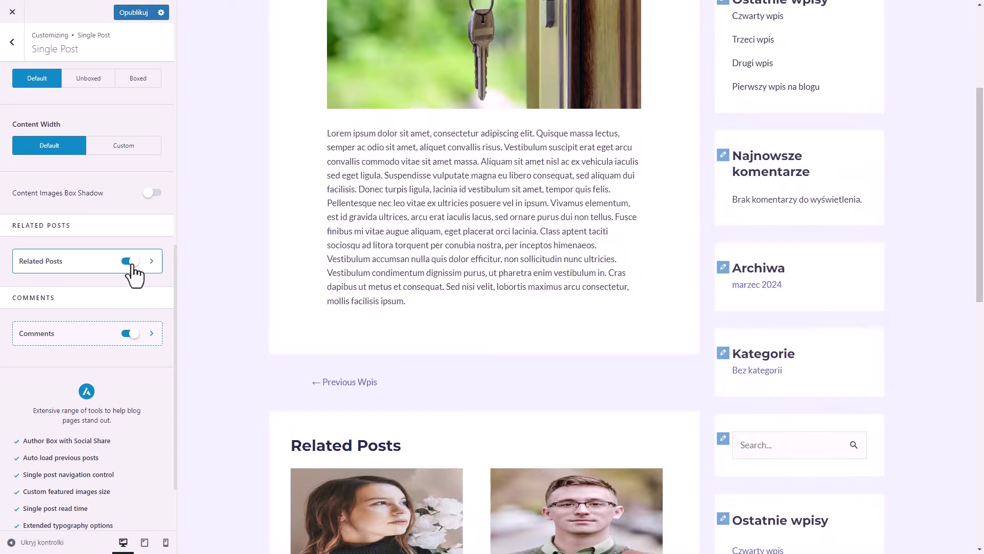
{"action": "scroll", "coordinate": [382, 263], "scroll_direction": "down", "scroll_amount": 2}
{"action": "scroll", "coordinate": [382, 263], "scroll_direction": "down", "scroll_amount": 1}
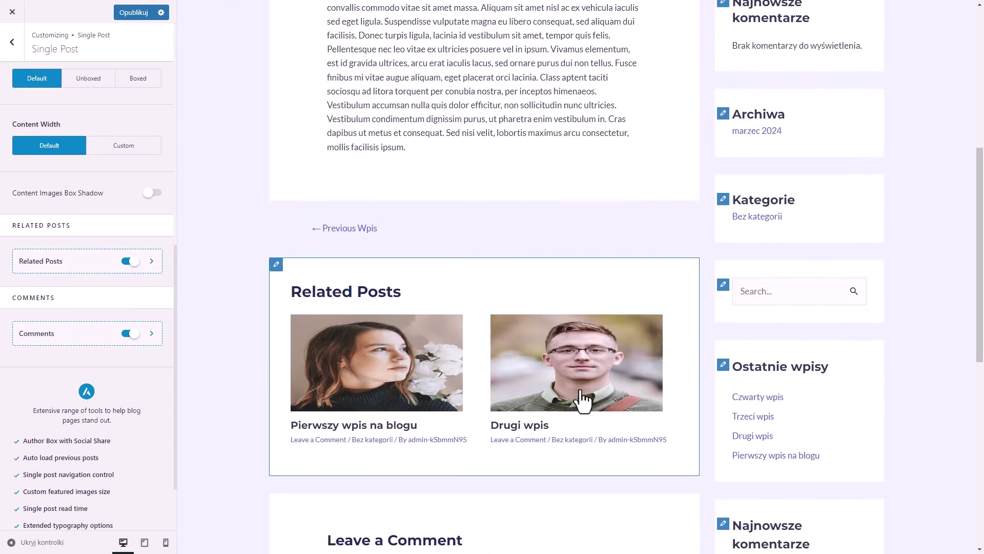
Step: Set the Related Posts featured images to a predefined square 1:1 ratio
{"action": "left_click", "coordinate": [152, 261]}
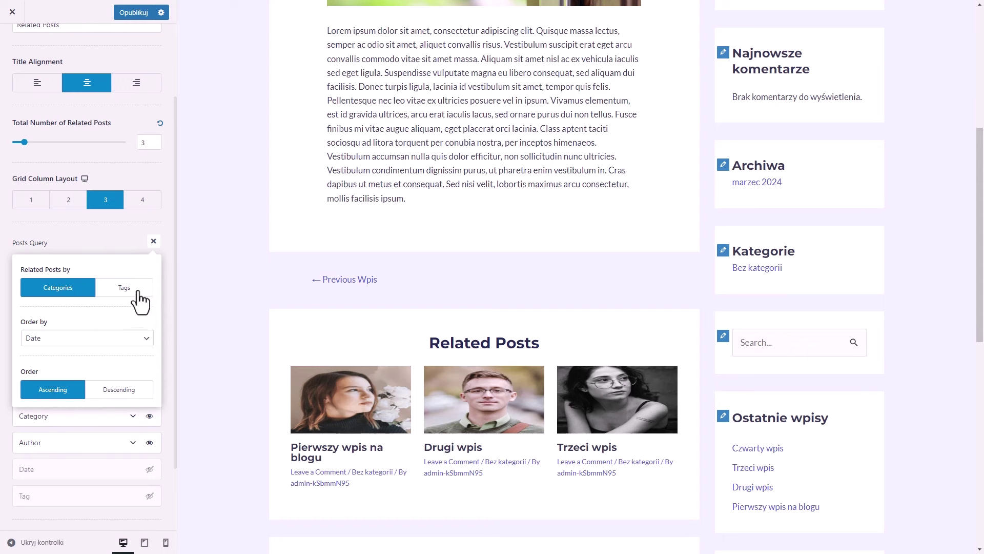
{"action": "left_click", "coordinate": [154, 241]}
{"action": "scroll", "coordinate": [128, 264], "scroll_direction": "down", "scroll_amount": 2}
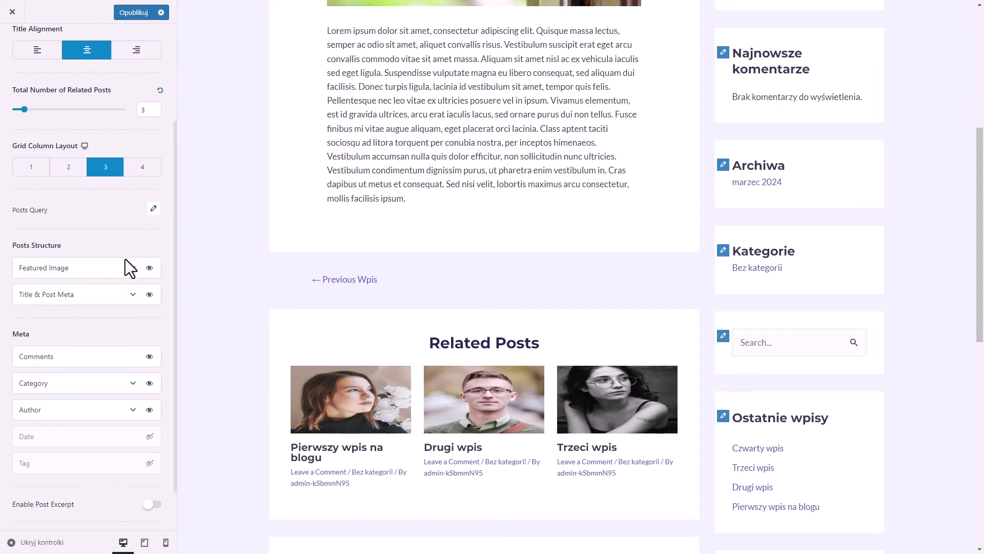
{"action": "left_click", "coordinate": [133, 250]}
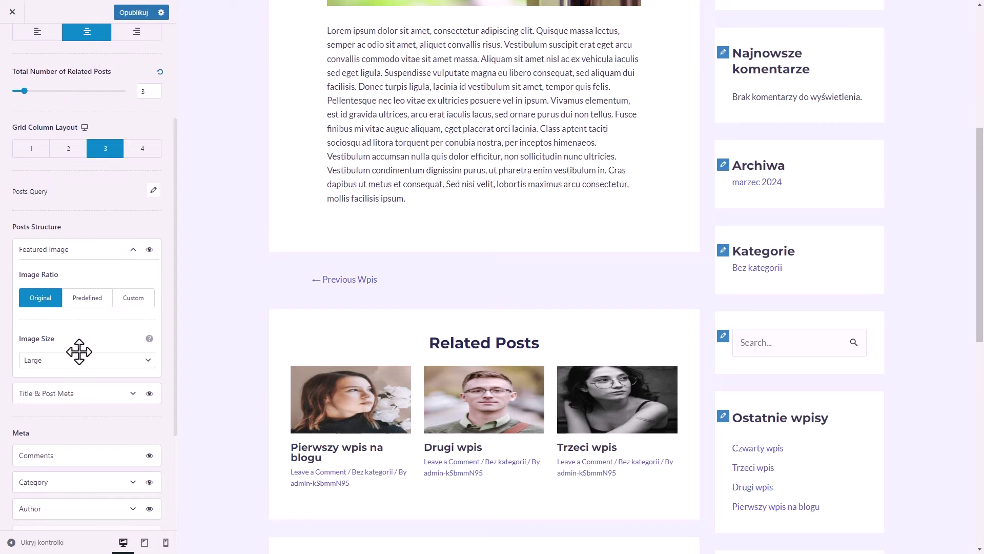
{"action": "left_click", "coordinate": [94, 302]}
{"action": "left_click", "coordinate": [44, 326]}
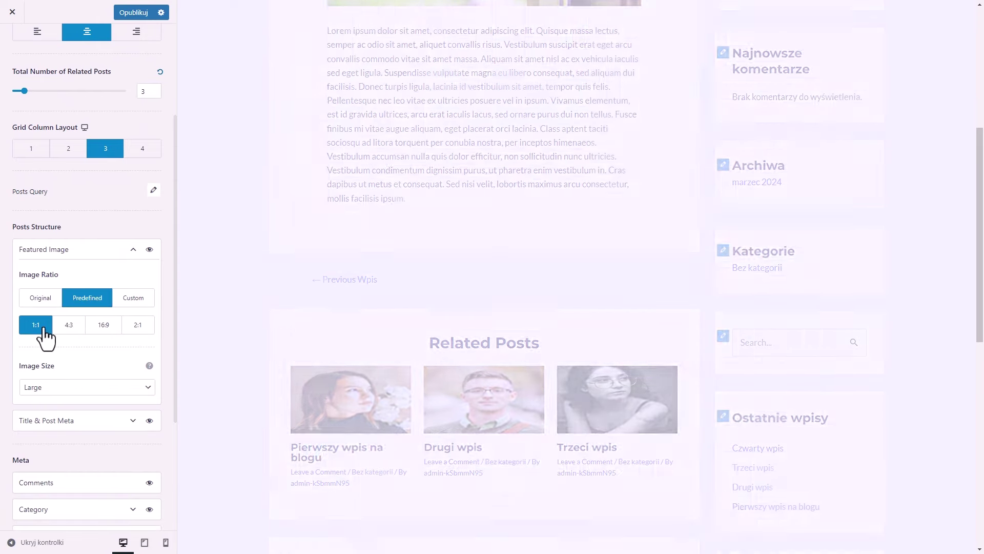
{"action": "scroll", "coordinate": [390, 410], "scroll_direction": "down", "scroll_amount": 2}
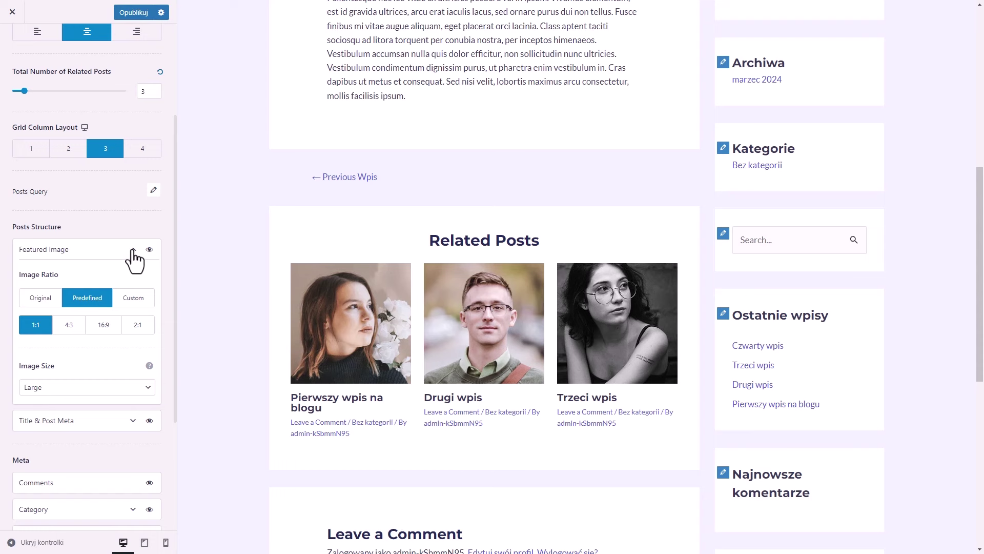
{"action": "left_click", "coordinate": [133, 250]}
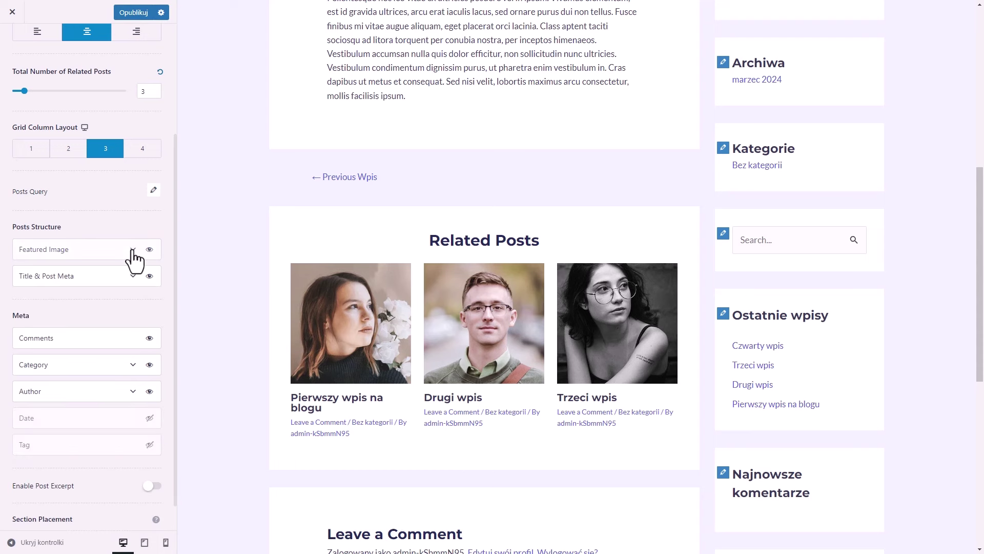
Step: Keep only the comments link in the Related Posts meta, then return to Single Post settings
{"action": "scroll", "coordinate": [125, 289], "scroll_direction": "down", "scroll_amount": 1}
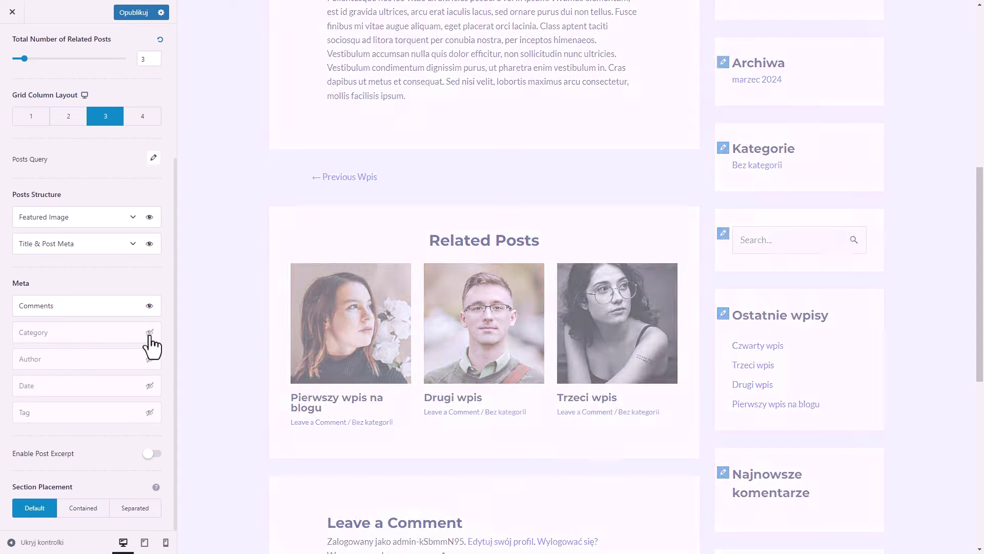
{"action": "scroll", "coordinate": [464, 260], "scroll_direction": "down", "scroll_amount": 3}
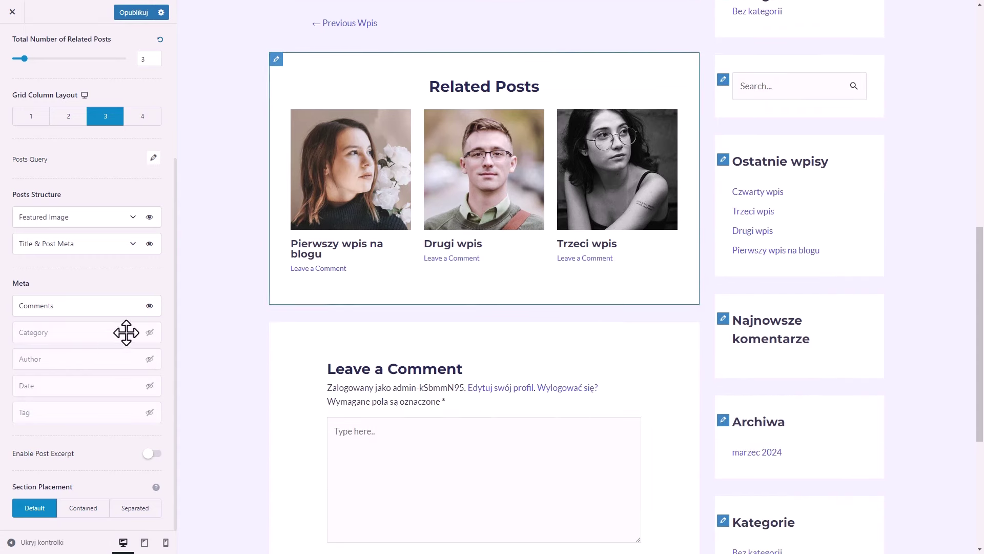
{"action": "scroll", "coordinate": [121, 454], "scroll_direction": "up", "scroll_amount": 4}
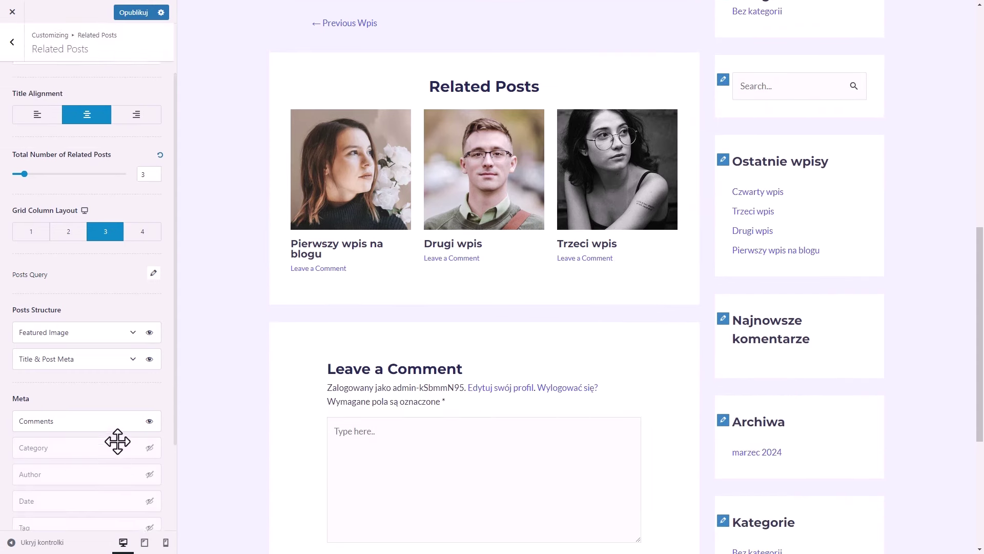
{"action": "left_click", "coordinate": [12, 42]}
Step: Open the Comments settings, check the Design options, and set Section Placement to Contained
{"action": "scroll", "coordinate": [105, 236], "scroll_direction": "down", "scroll_amount": 6}
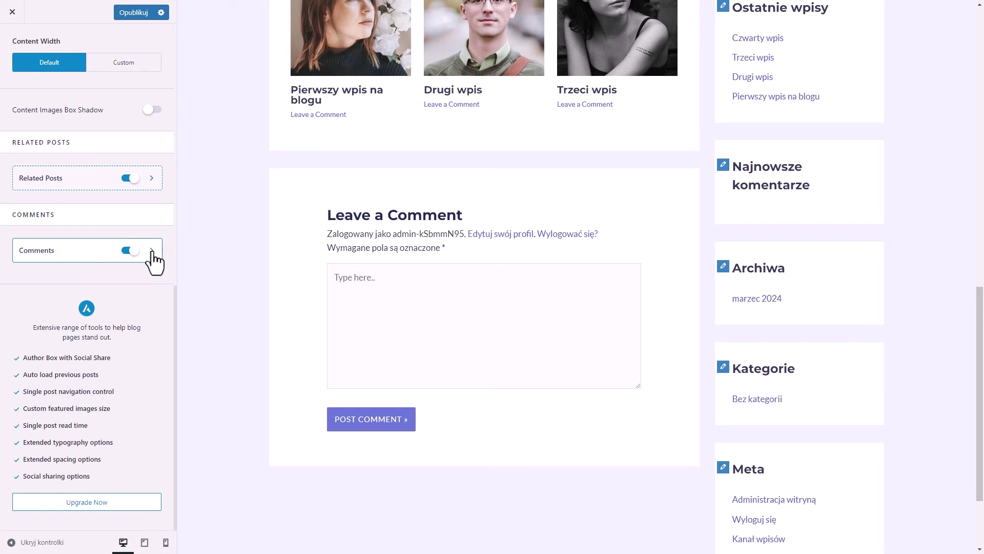
{"action": "left_click", "coordinate": [151, 251]}
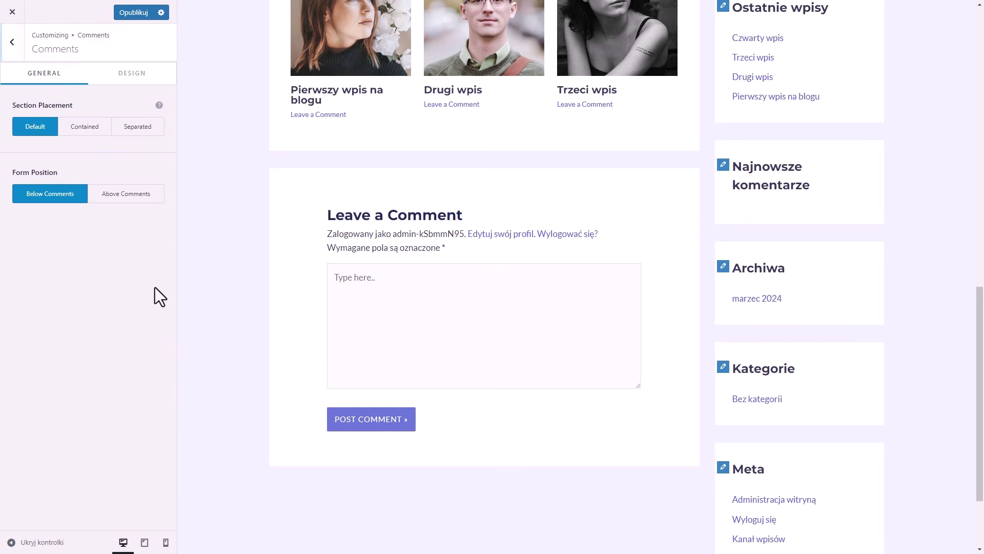
{"action": "left_click", "coordinate": [126, 90]}
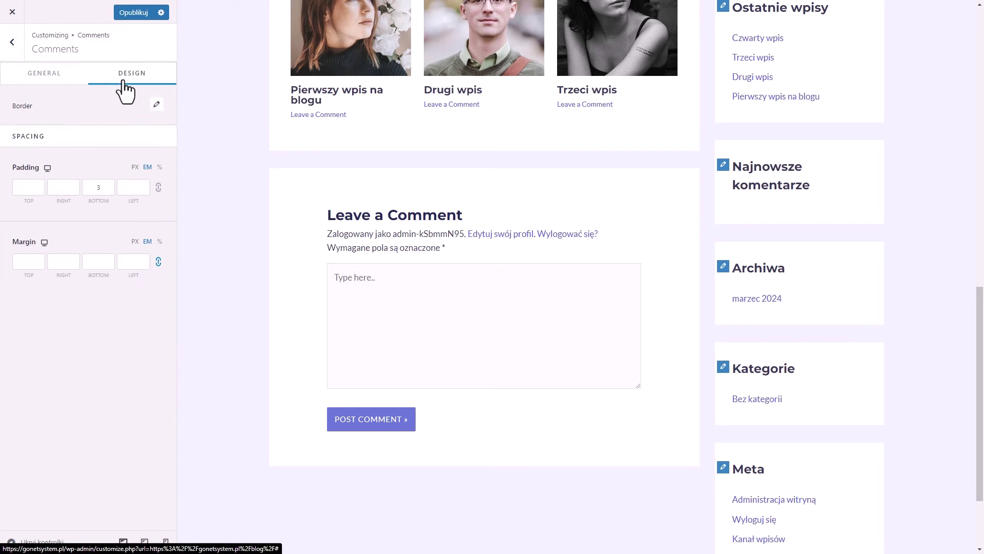
{"action": "left_click", "coordinate": [58, 81]}
{"action": "left_click", "coordinate": [84, 127]}
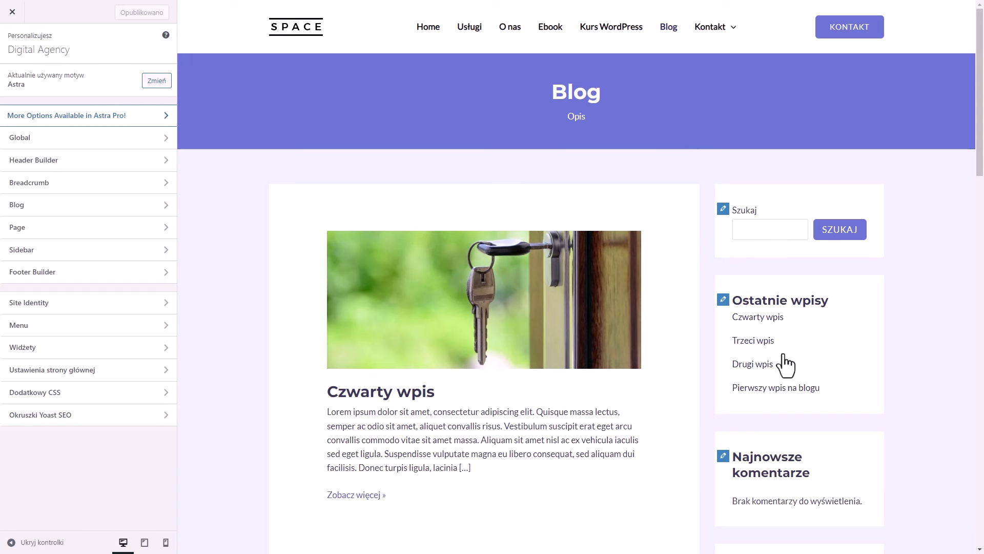
Step: Open the Main Sidebar widgets and delete the Najnowsze komentarze widget
{"action": "left_click", "coordinate": [723, 209]}
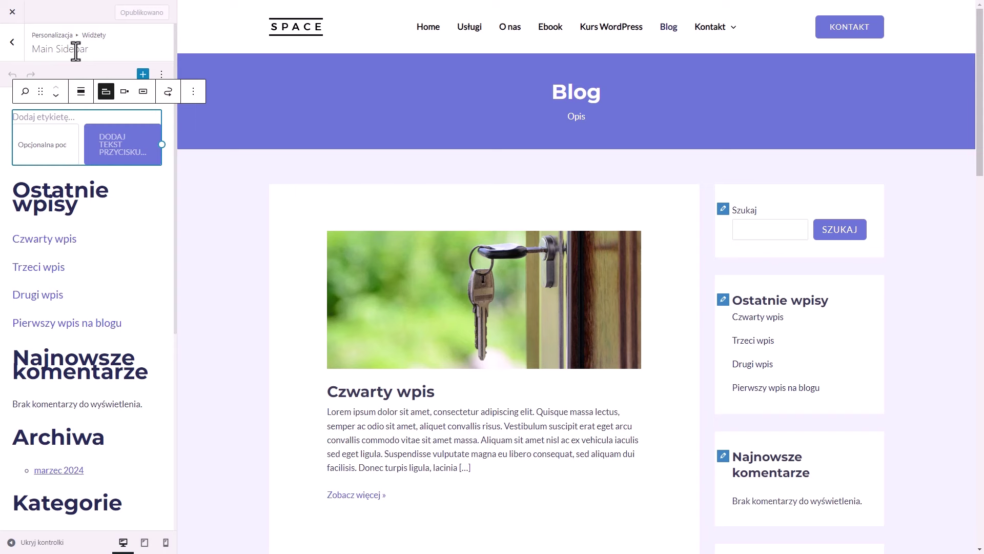
{"action": "left_click", "coordinate": [103, 50]}
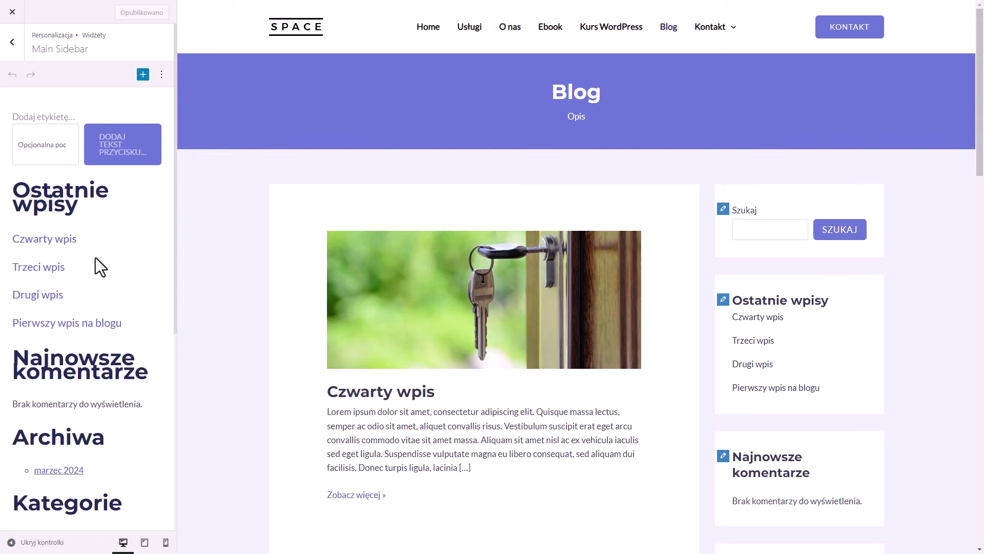
{"action": "scroll", "coordinate": [97, 257], "scroll_direction": "down", "scroll_amount": 6}
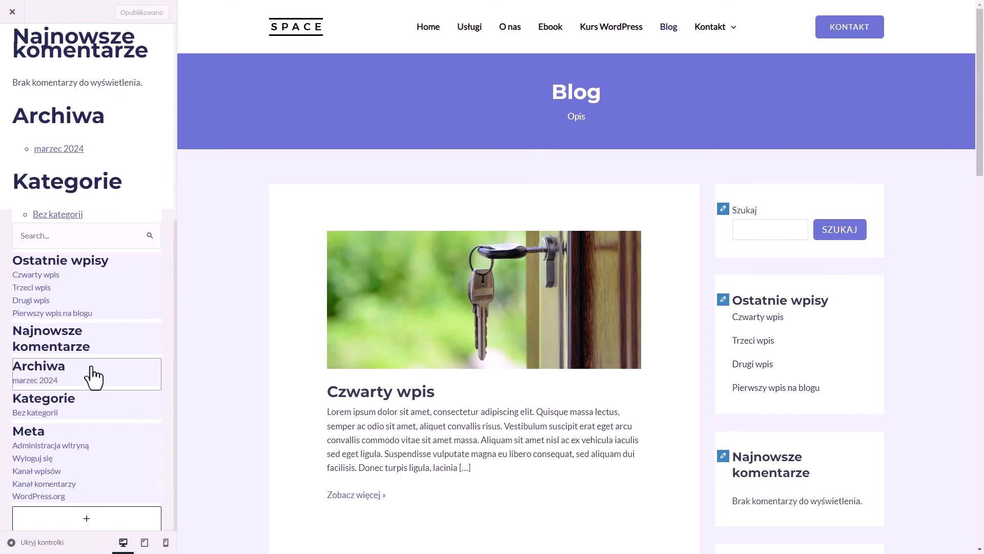
{"action": "scroll", "coordinate": [838, 318], "scroll_direction": "down", "scroll_amount": 5}
{"action": "scroll", "coordinate": [837, 317], "scroll_direction": "down", "scroll_amount": 10}
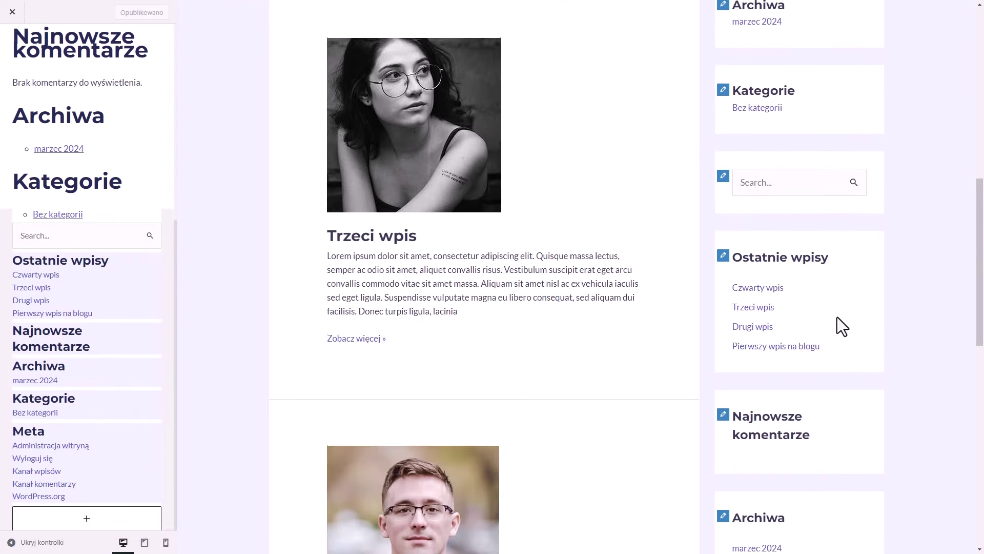
{"action": "scroll", "coordinate": [838, 317], "scroll_direction": "down", "scroll_amount": 3}
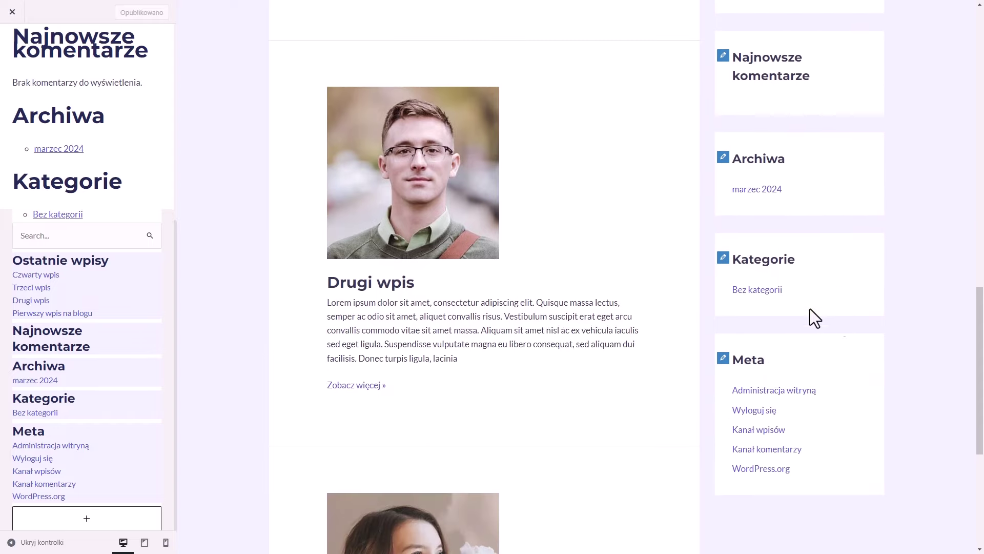
{"action": "left_click", "coordinate": [102, 359]}
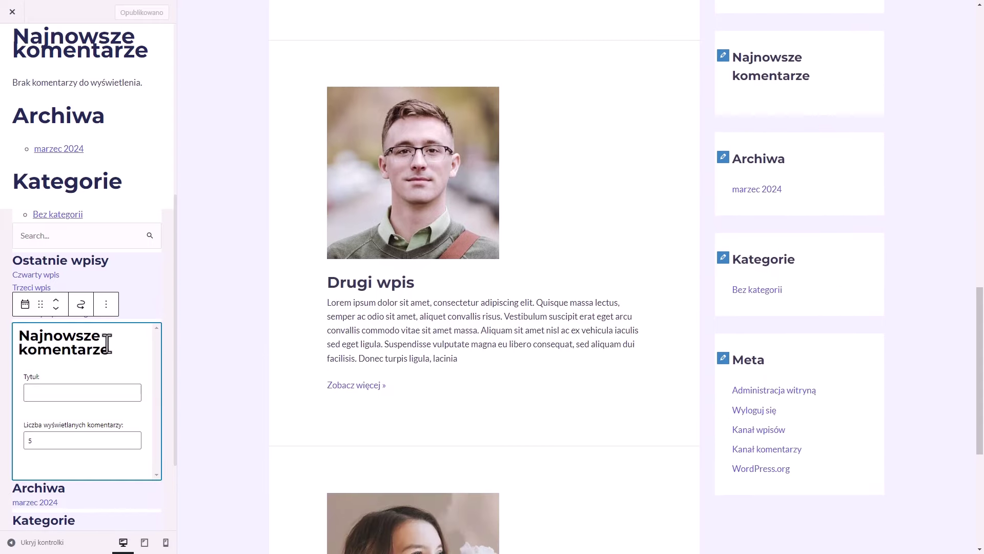
{"action": "left_click", "coordinate": [106, 306]}
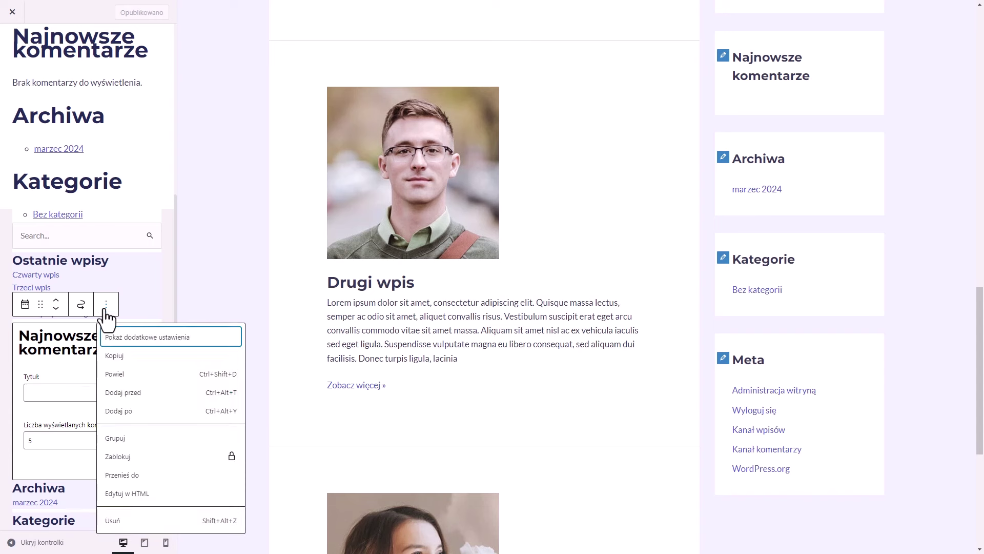
{"action": "left_click", "coordinate": [164, 521]}
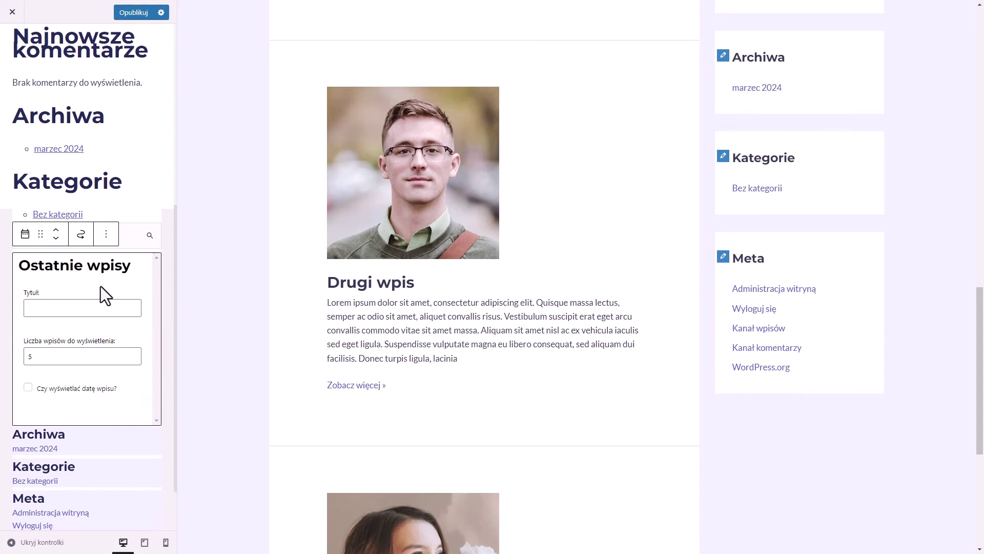
Step: Delete the Meta widget from the sidebar as well
{"action": "left_click", "coordinate": [123, 459]}
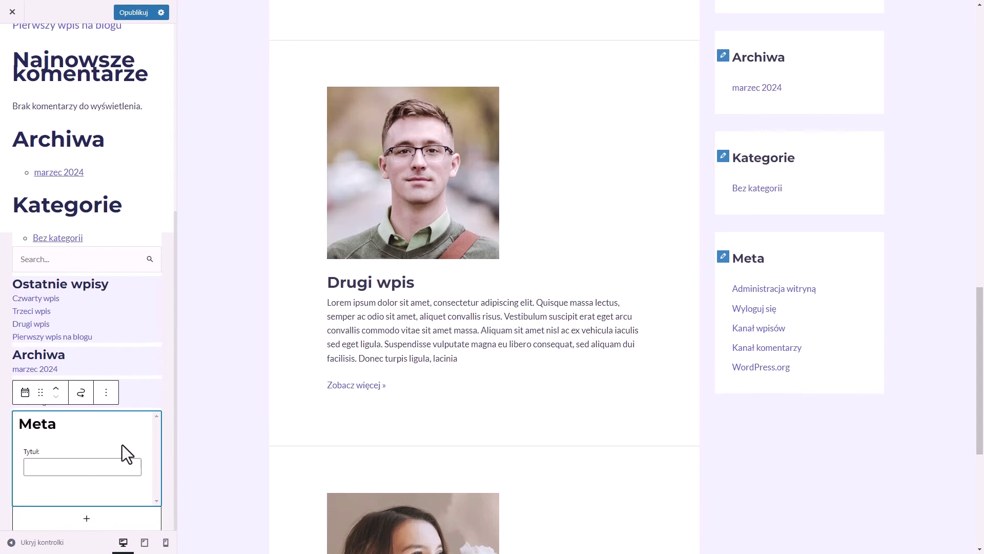
{"action": "left_click", "coordinate": [106, 392]}
{"action": "left_click", "coordinate": [130, 357]}
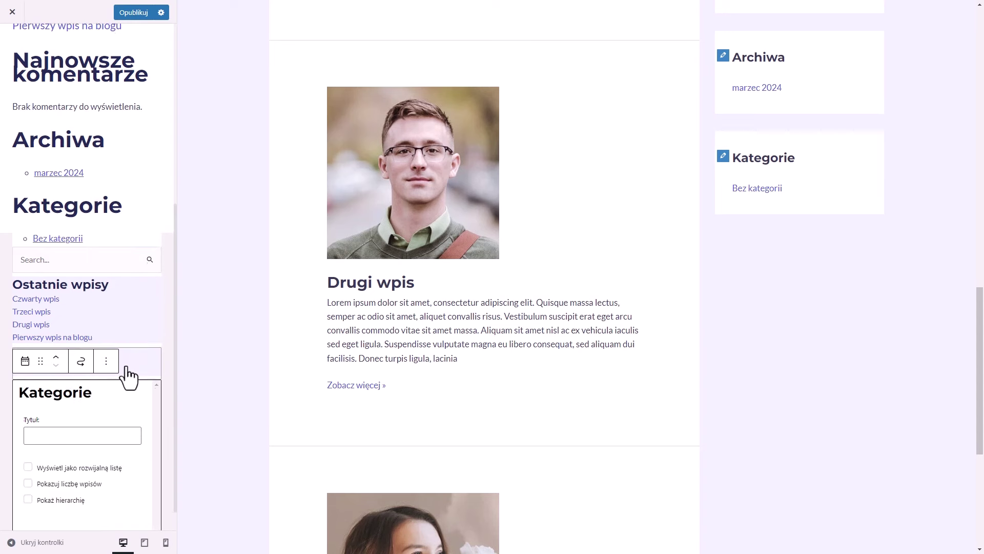
{"action": "scroll", "coordinate": [127, 383], "scroll_direction": "up", "scroll_amount": 3}
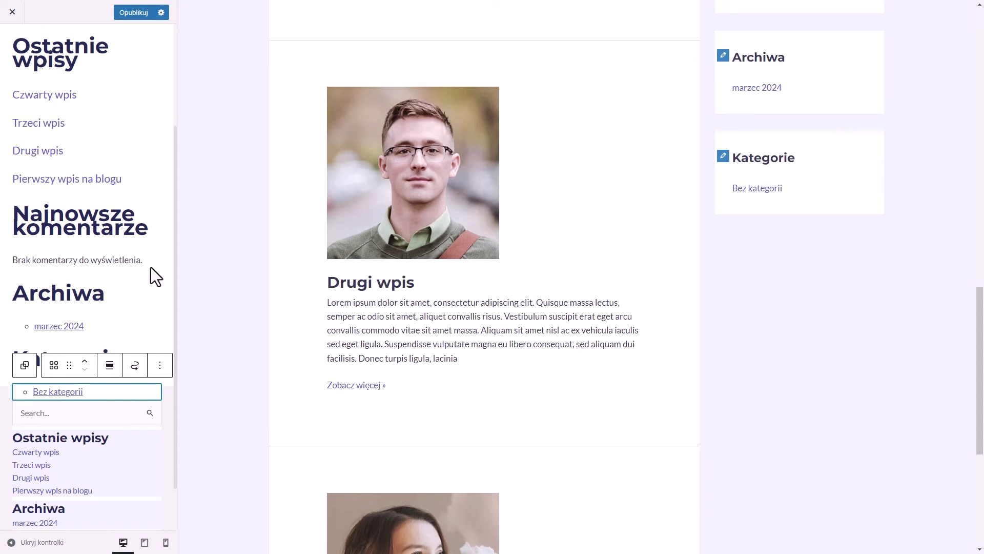
Step: Add an Image block to the sidebar showing the kitchen website screenshot from the media library
{"action": "scroll", "coordinate": [150, 269], "scroll_direction": "down", "scroll_amount": 1}
{"action": "left_click", "coordinate": [95, 526]}
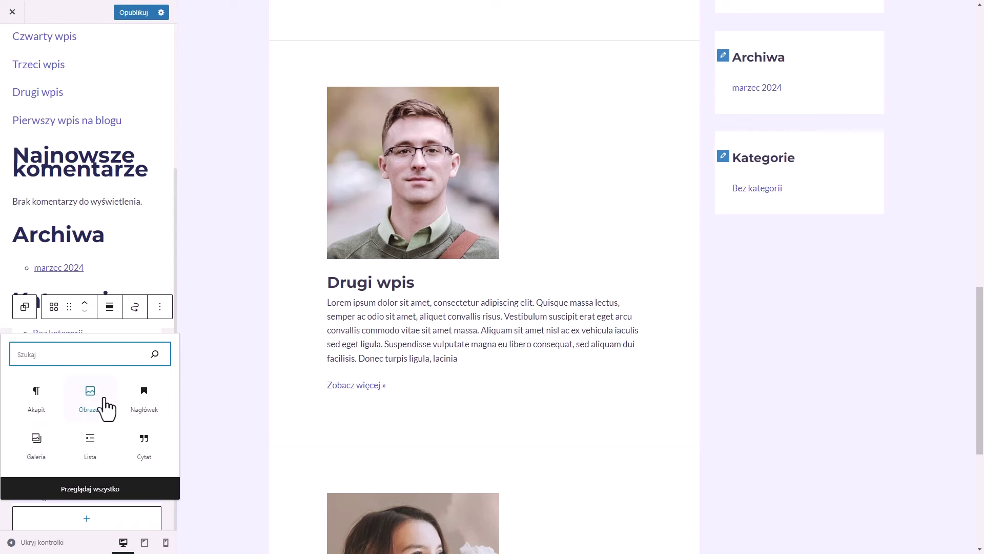
{"action": "left_click", "coordinate": [90, 406]}
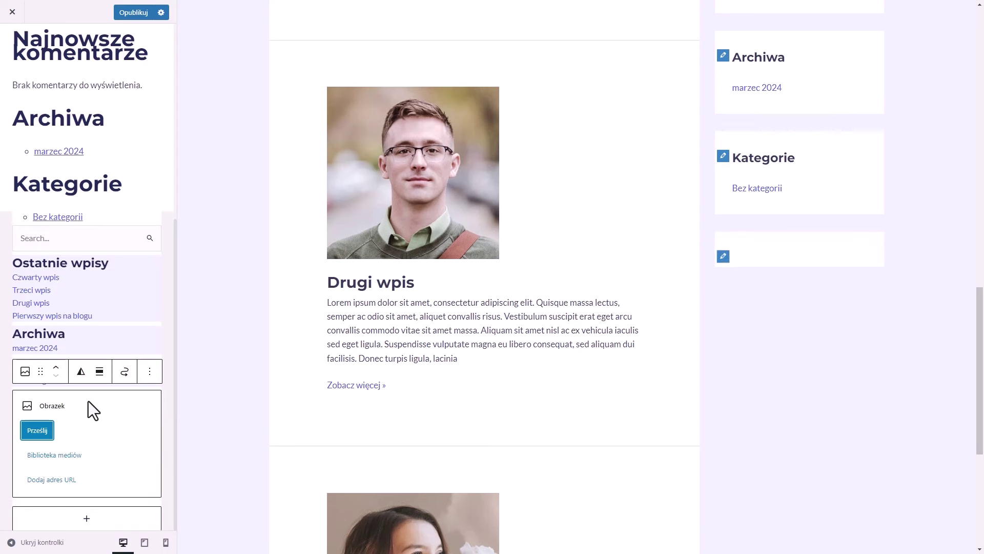
{"action": "left_click", "coordinate": [47, 455]}
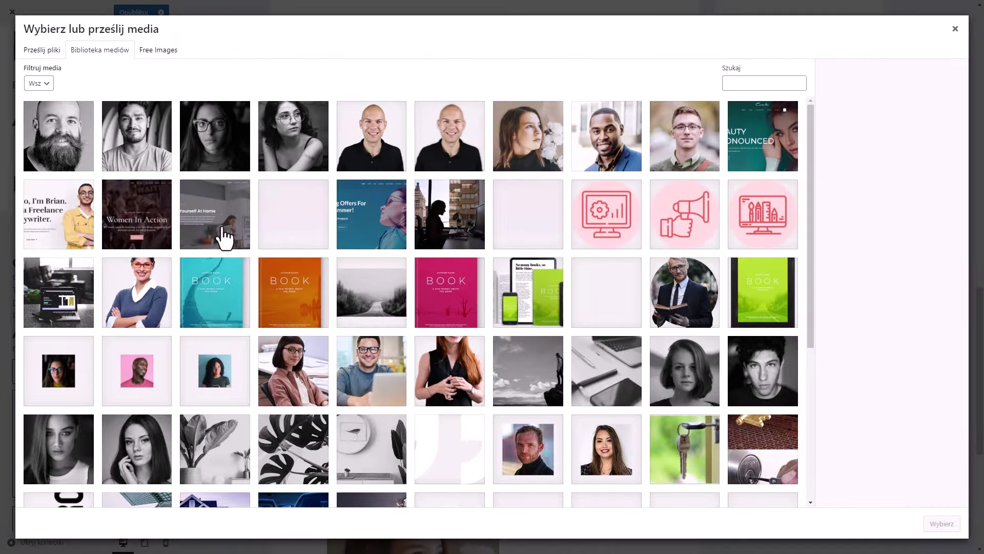
{"action": "left_click", "coordinate": [220, 239]}
{"action": "left_click", "coordinate": [935, 523]}
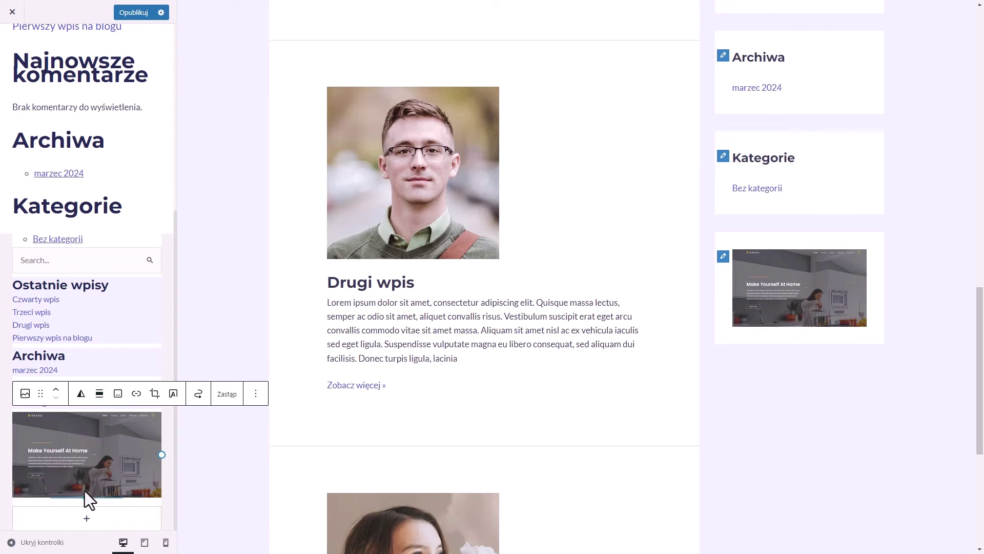
Step: Add a Heading block and a Button block to the sidebar
{"action": "scroll", "coordinate": [778, 392], "scroll_direction": "up", "scroll_amount": 7}
{"action": "scroll", "coordinate": [777, 391], "scroll_direction": "up", "scroll_amount": 3}
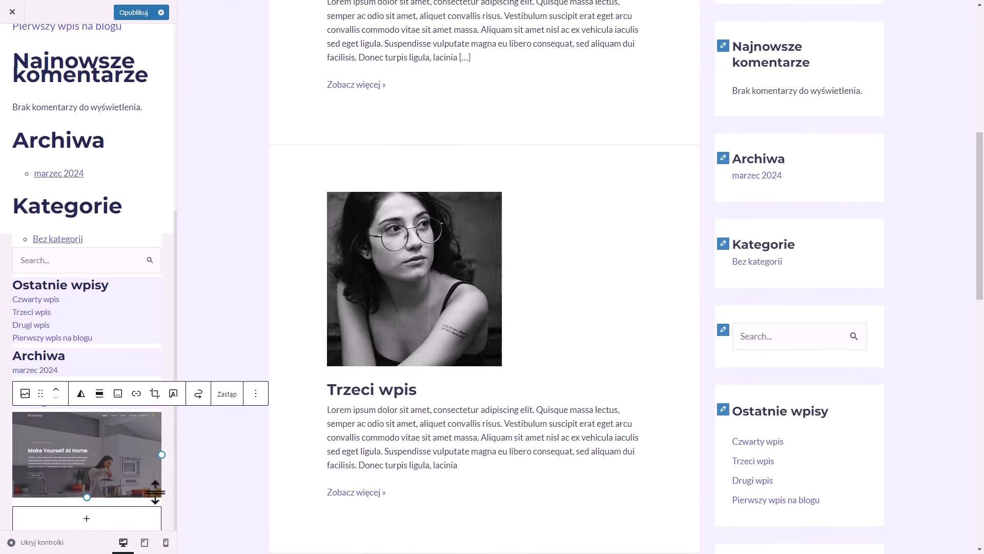
{"action": "left_click", "coordinate": [105, 521]}
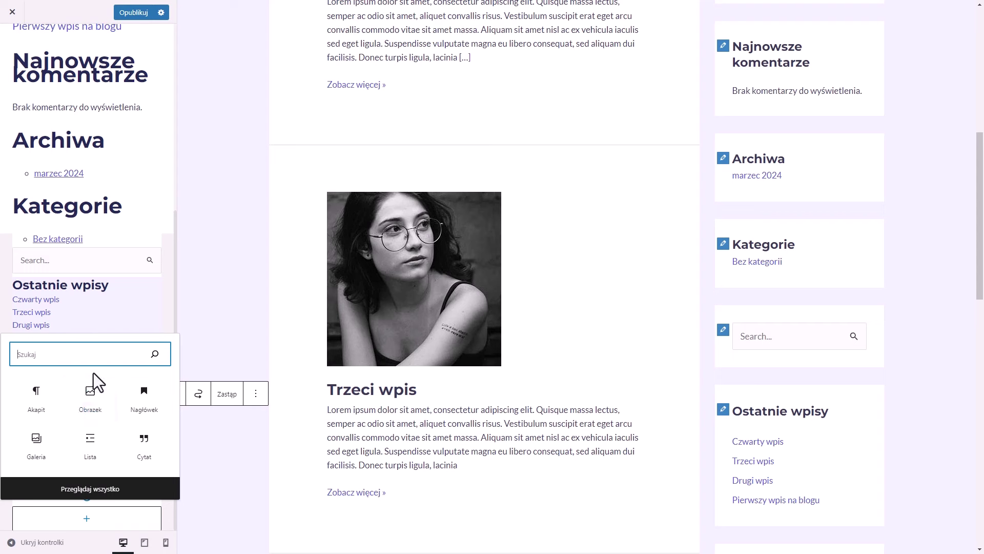
{"action": "left_click", "coordinate": [144, 392]}
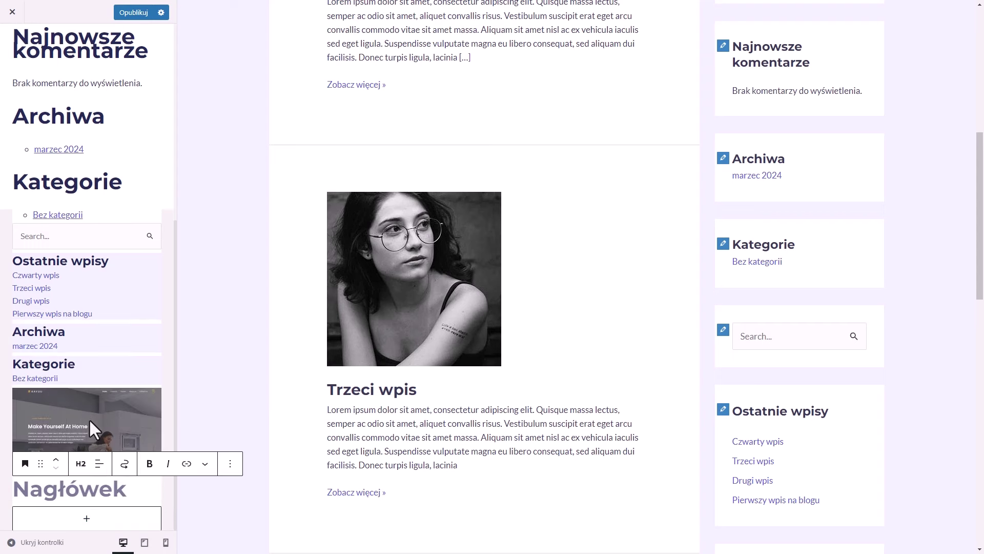
{"action": "left_click", "coordinate": [103, 521]}
{"action": "type", "text": "przc"}
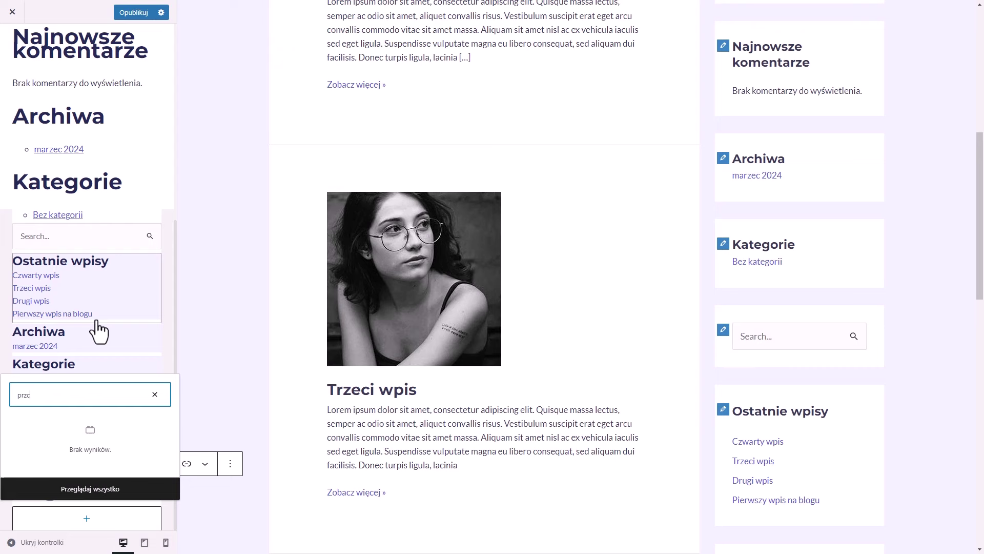
{"action": "key", "text": "BackSpace"}
{"action": "left_click", "coordinate": [67, 397]}
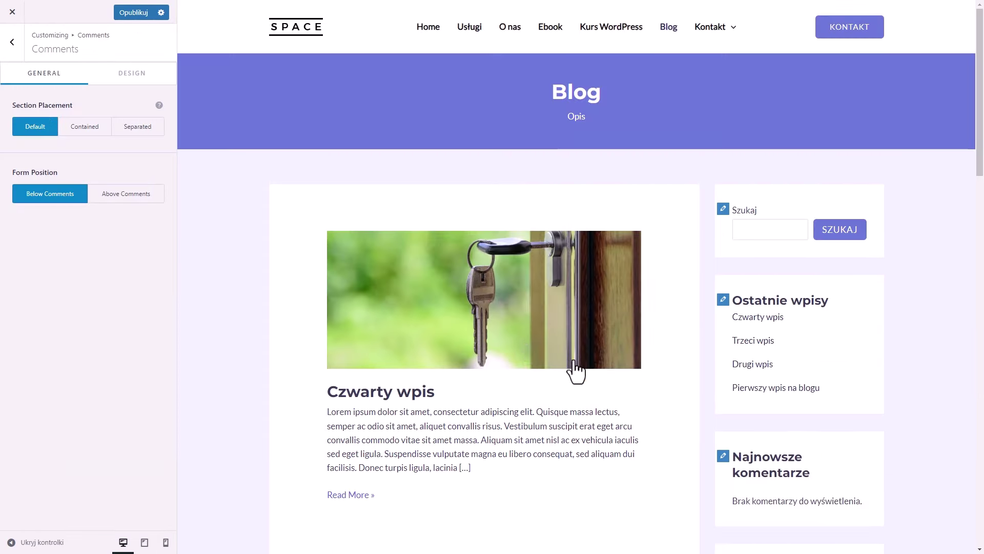
{"action": "scroll", "coordinate": [578, 369], "scroll_direction": "down", "scroll_amount": 6}
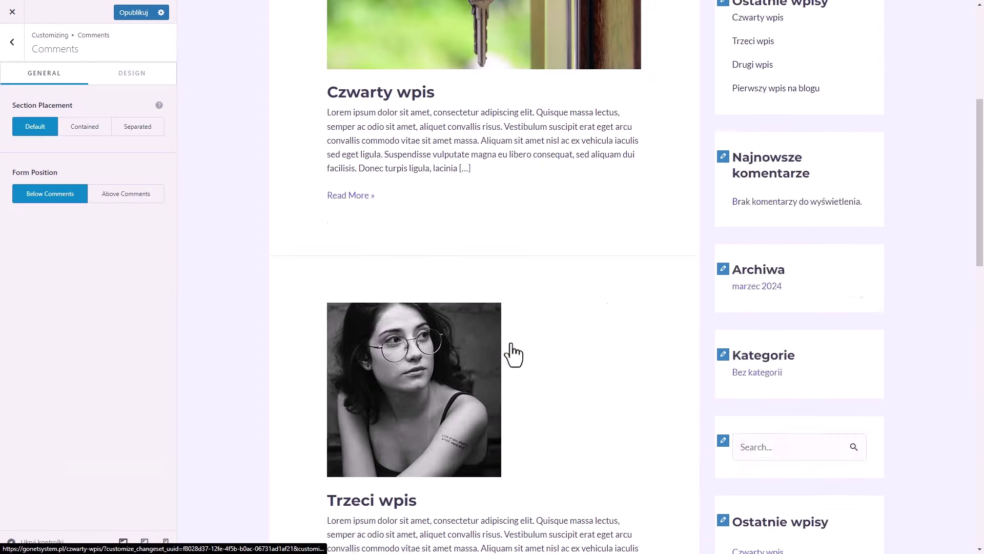
{"action": "scroll", "coordinate": [513, 353], "scroll_direction": "down", "scroll_amount": 15}
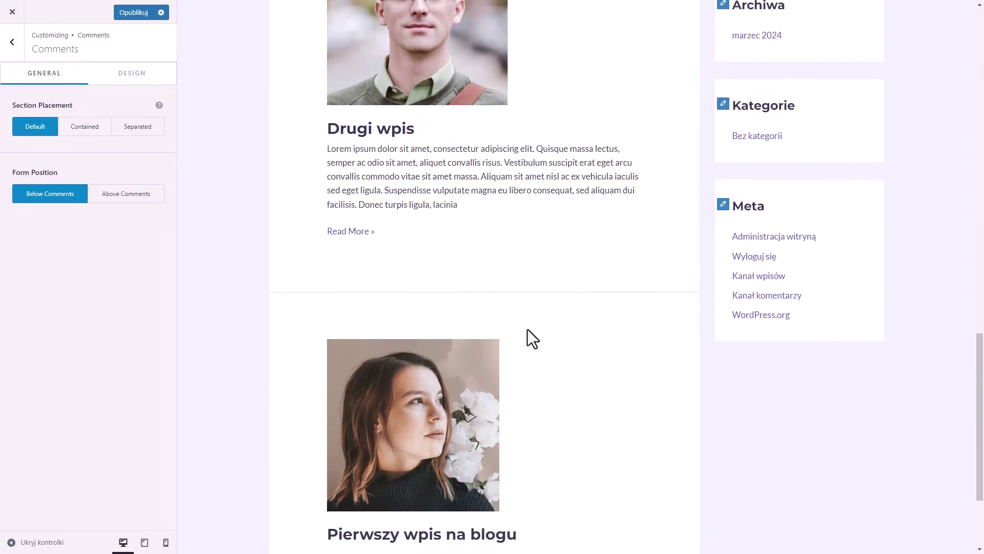
{"action": "scroll", "coordinate": [571, 292], "scroll_direction": "down", "scroll_amount": 1}
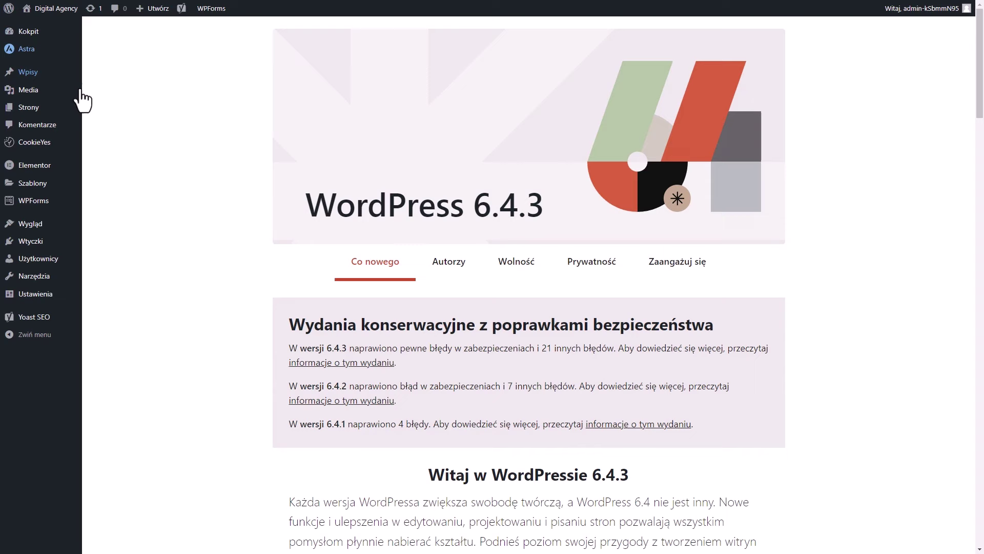
Step: Install and activate the Loco Translate plugin found by searching 'loco'
{"action": "mouse_move", "coordinate": [37, 257]}
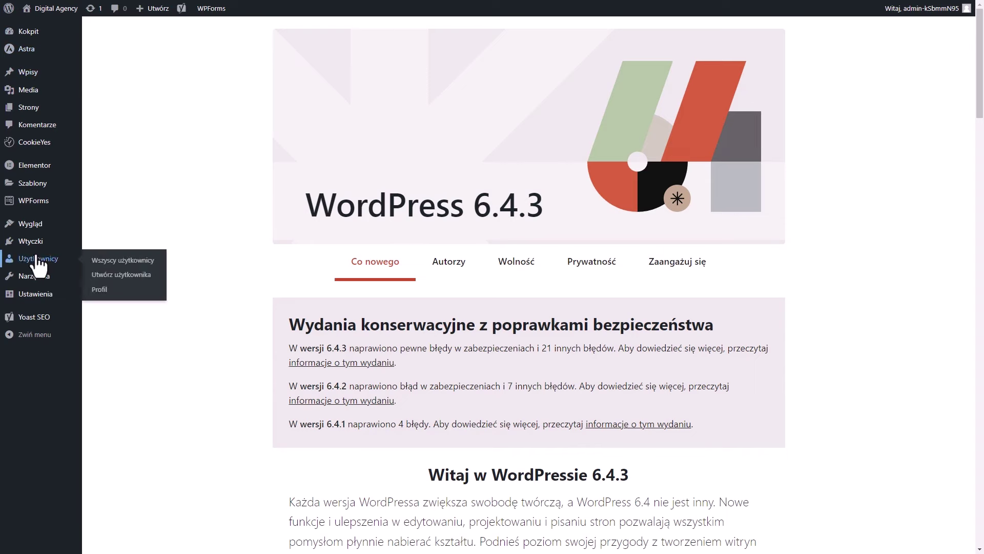
{"action": "left_click", "coordinate": [96, 258]}
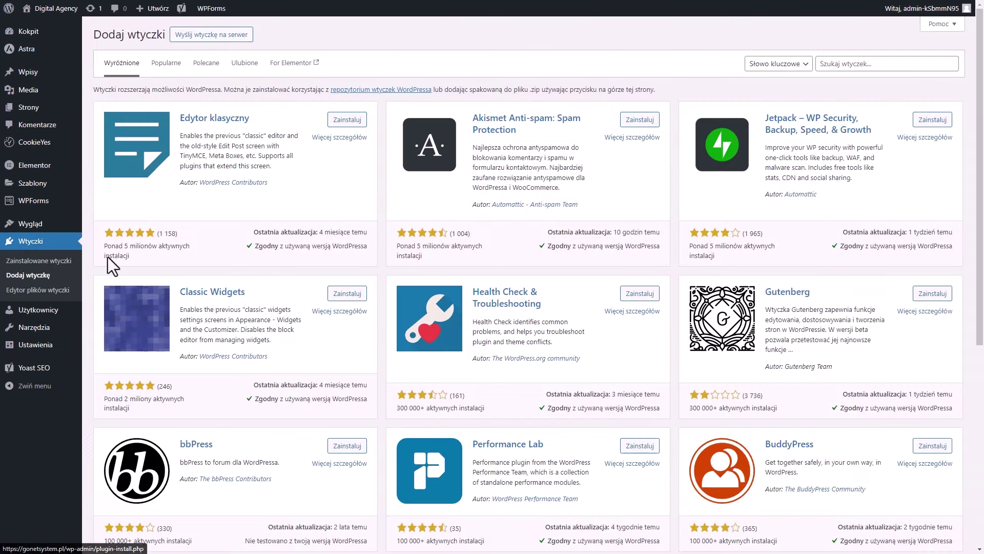
{"action": "left_click", "coordinate": [849, 61]}
{"action": "type", "text": "loco"}
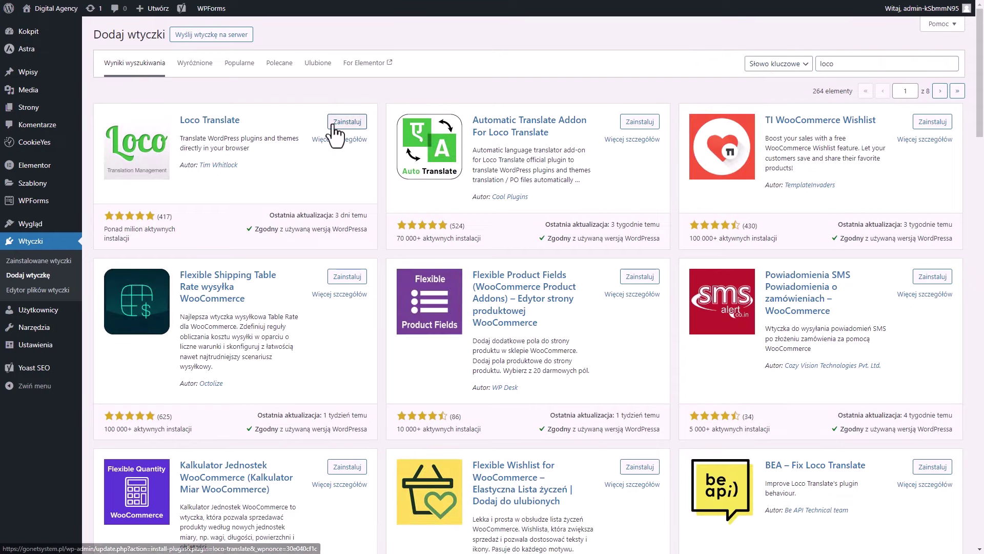
{"action": "left_click", "coordinate": [339, 123]}
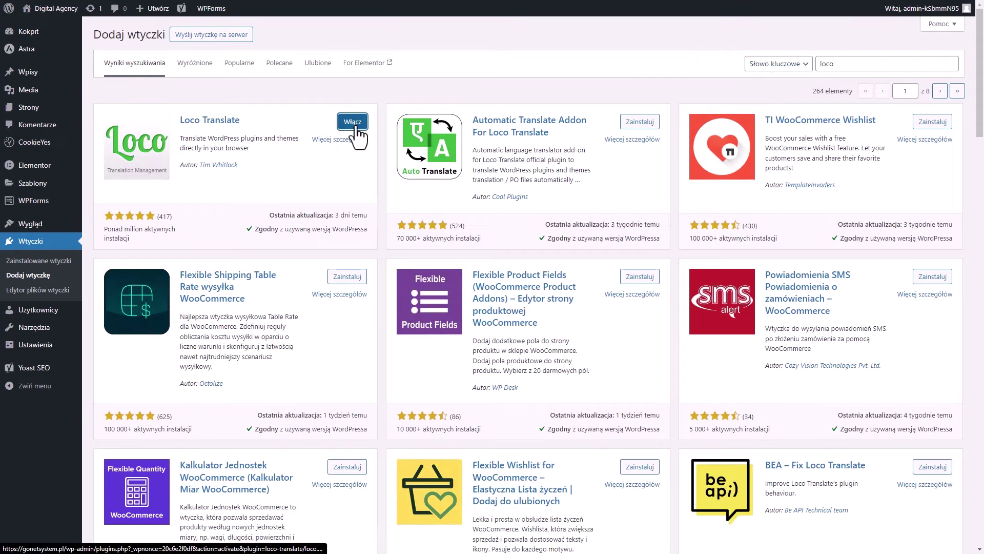
{"action": "left_click", "coordinate": [354, 124]}
Step: Create a new Polish translation for Astra stored in the custom location and open the editor
{"action": "mouse_move", "coordinate": [31, 393]}
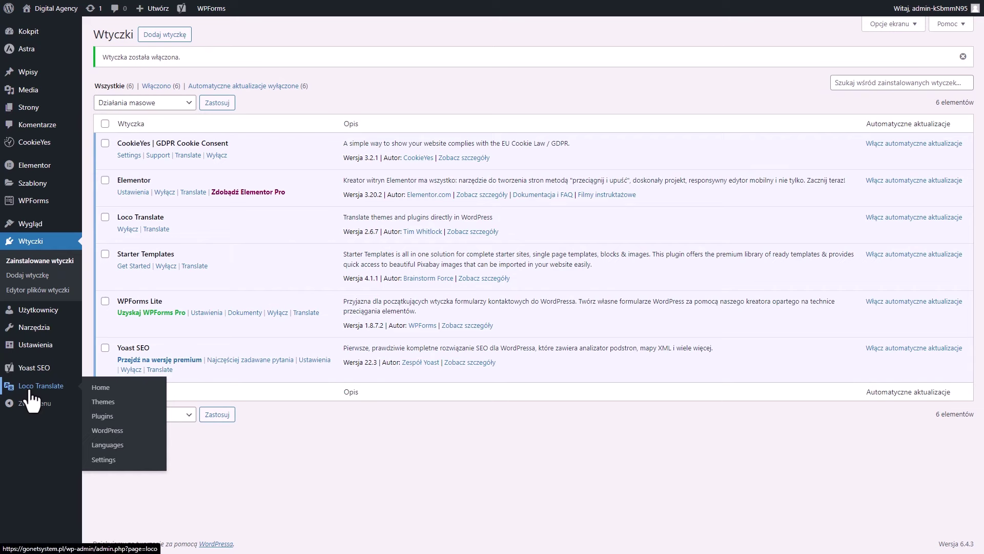
{"action": "left_click", "coordinate": [29, 392]}
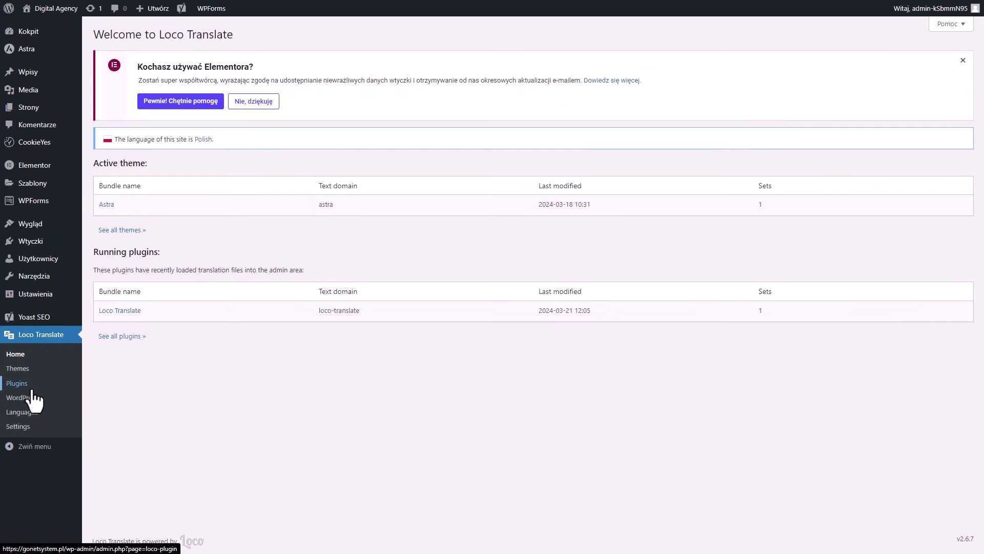
{"action": "left_click", "coordinate": [108, 205]}
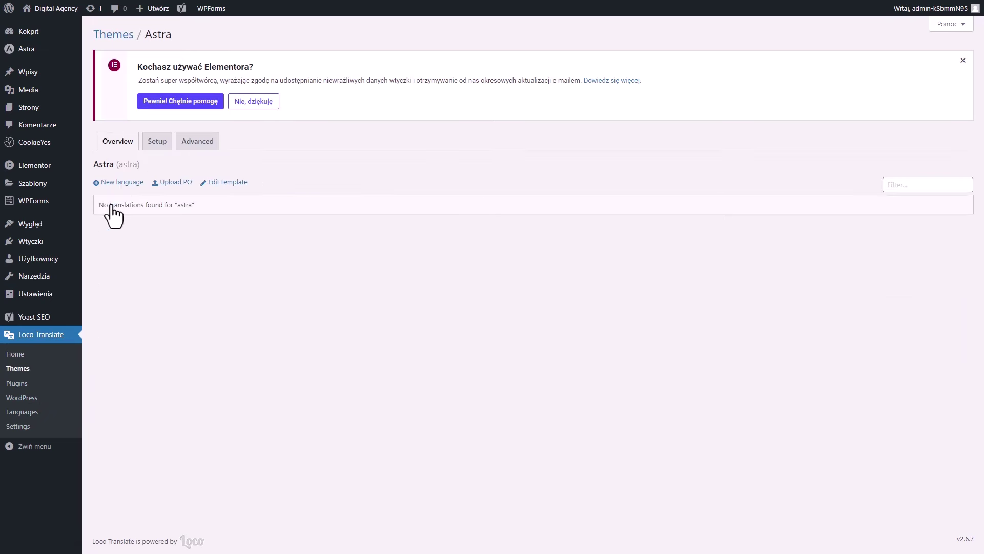
{"action": "left_click", "coordinate": [124, 186]}
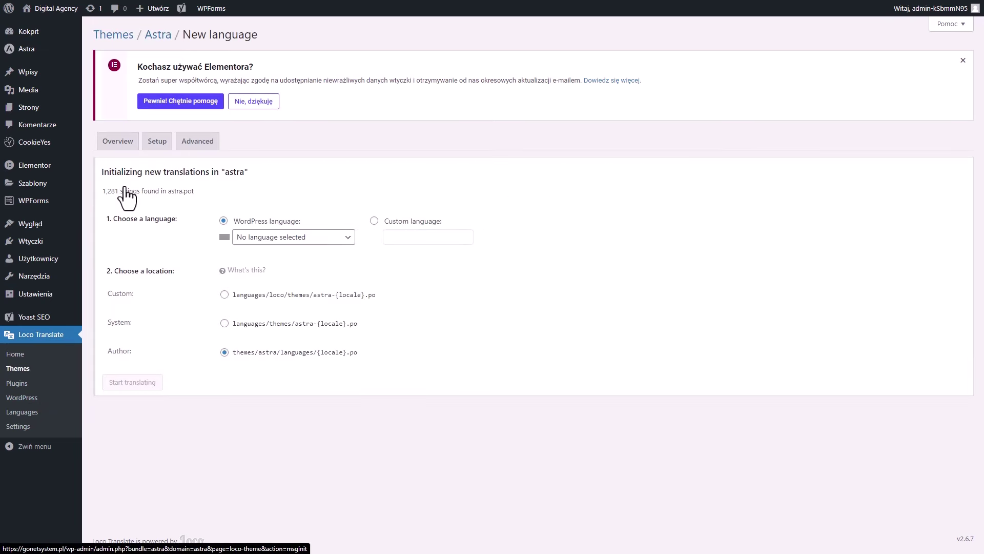
{"action": "left_click", "coordinate": [251, 236]}
{"action": "left_click", "coordinate": [256, 281]}
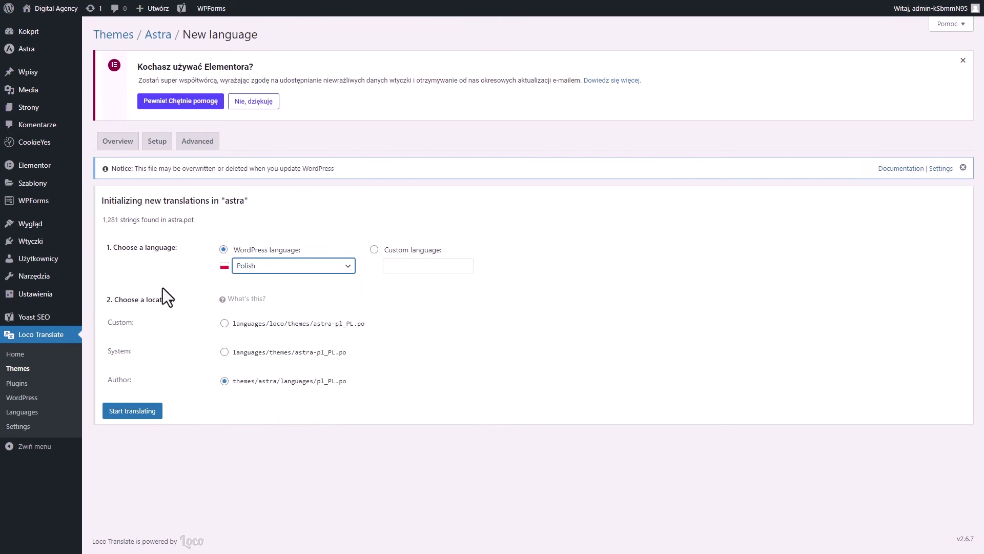
{"action": "left_click", "coordinate": [226, 324]}
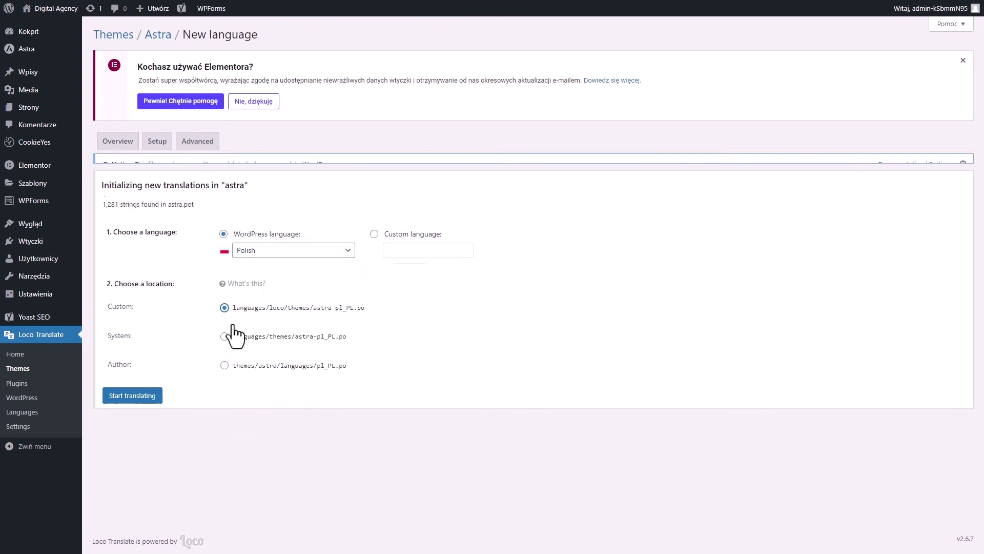
{"action": "left_click", "coordinate": [126, 389]}
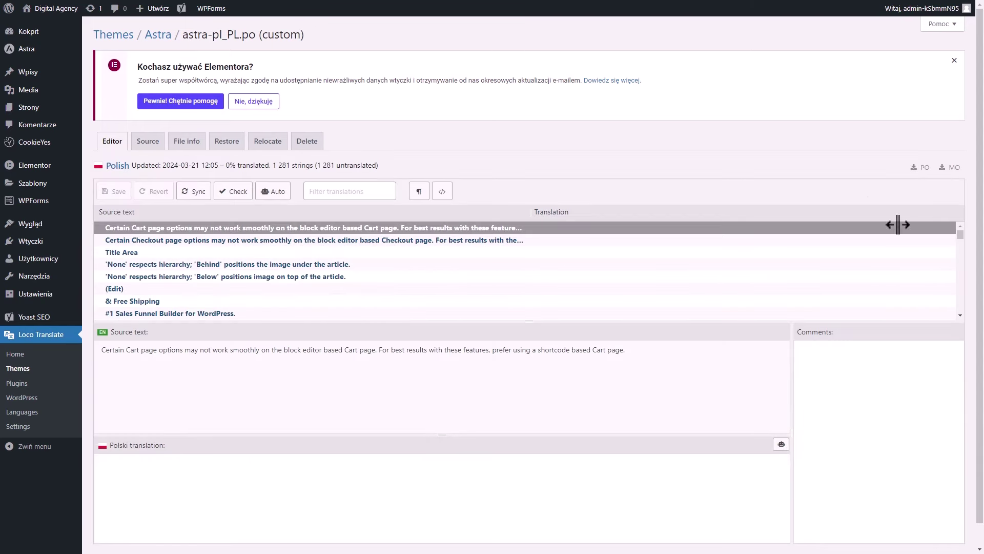
Step: Filter strings by 'read', translate Read More as 'Zobacz więcej', and save astra-pl_PL.po
{"action": "mouse_move", "coordinate": [961, 236]}
{"action": "left_mouse_down"}
{"action": "mouse_move", "coordinate": [959, 295]}
{"action": "mouse_move", "coordinate": [961, 226]}
{"action": "left_mouse_up"}
{"action": "left_click", "coordinate": [333, 192]}
{"action": "type", "text": "read"}
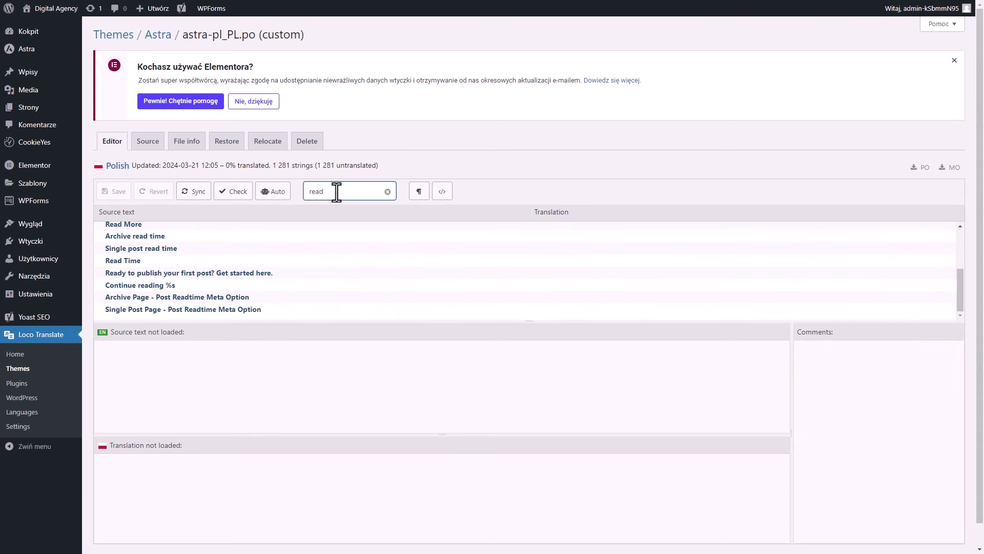
{"action": "left_click", "coordinate": [156, 226]}
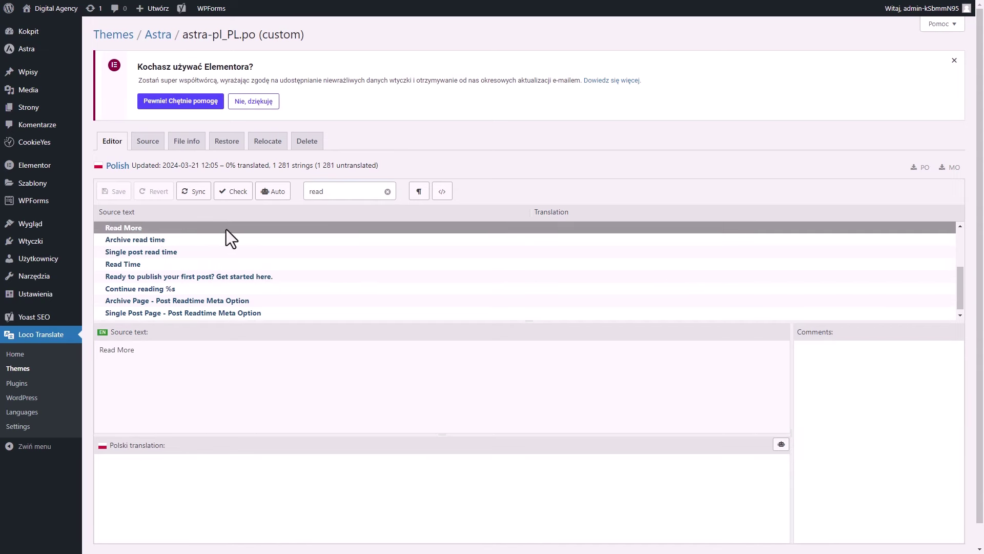
{"action": "scroll", "coordinate": [150, 356], "scroll_direction": "down", "scroll_amount": 1}
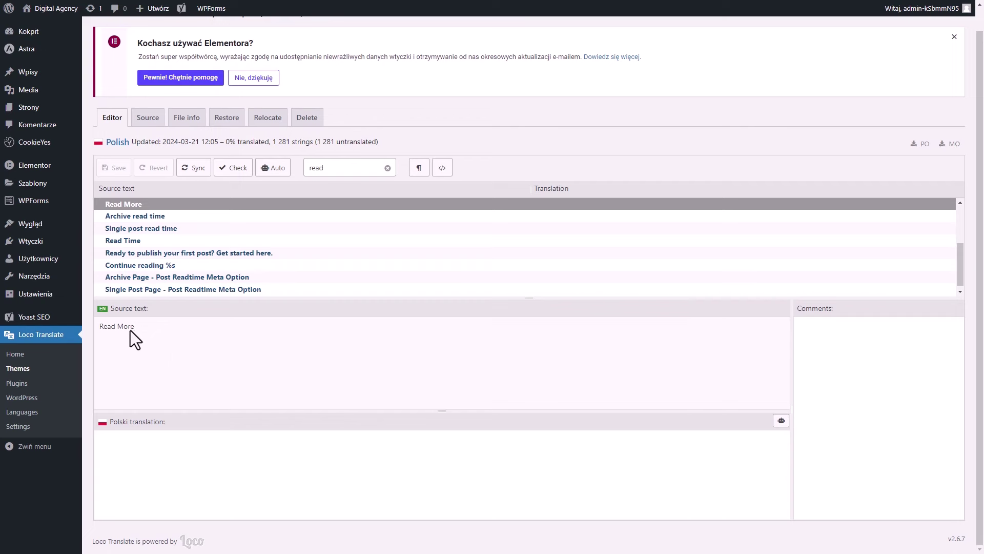
{"action": "left_click", "coordinate": [163, 444]}
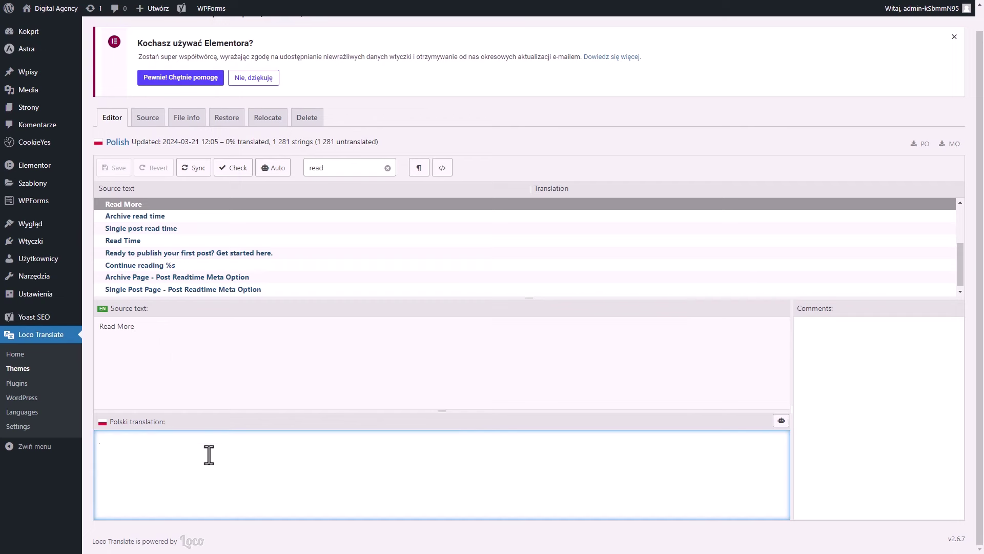
{"action": "type", "text": "Zobacz więcej"}
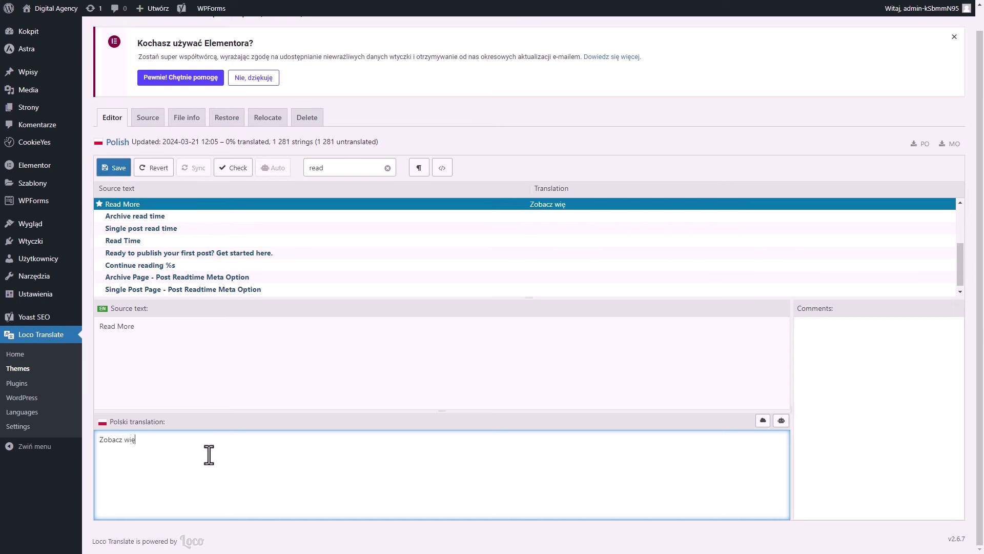
{"action": "left_click", "coordinate": [118, 174]}
{"action": "scroll", "coordinate": [309, 229], "scroll_direction": "up", "scroll_amount": 1}
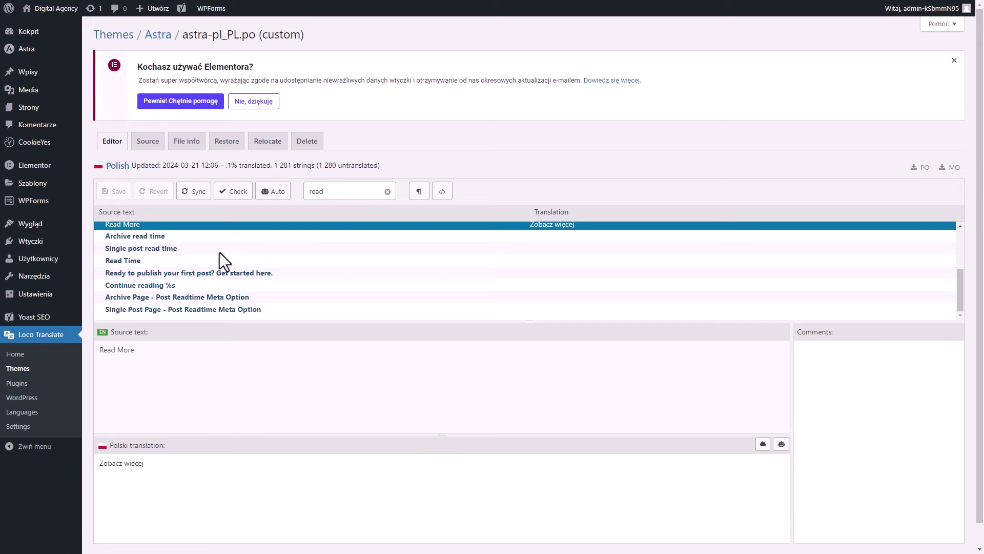
{"action": "scroll", "coordinate": [220, 252], "scroll_direction": "up", "scroll_amount": 1}
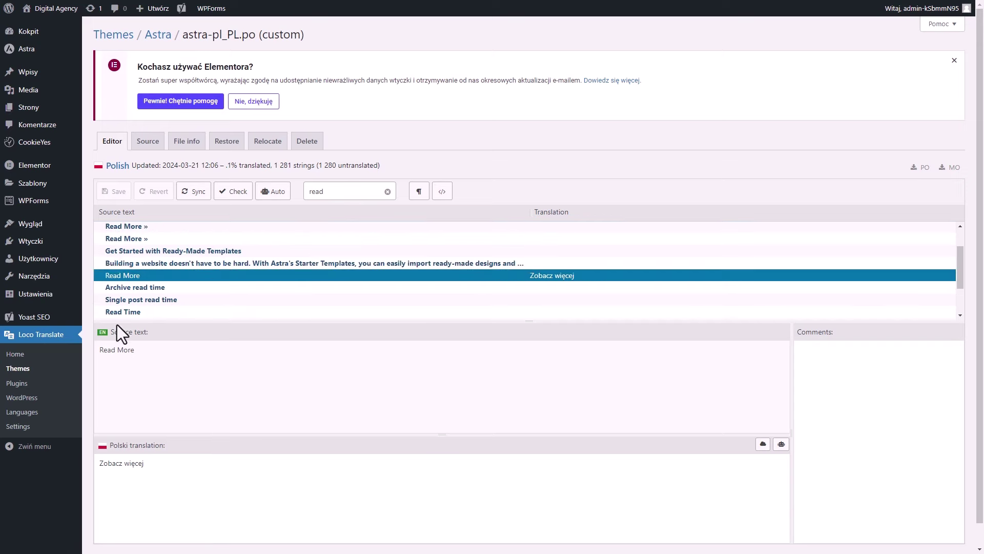
Step: Reopen the Polish Astra translation from the Loco Translate home page
{"action": "left_click", "coordinate": [27, 387]}
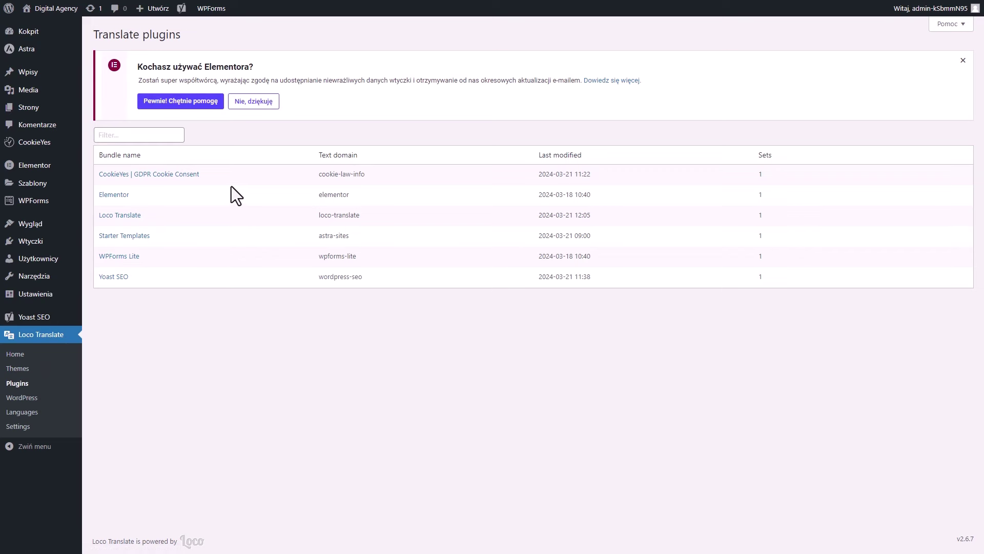
{"action": "left_click", "coordinate": [21, 358]}
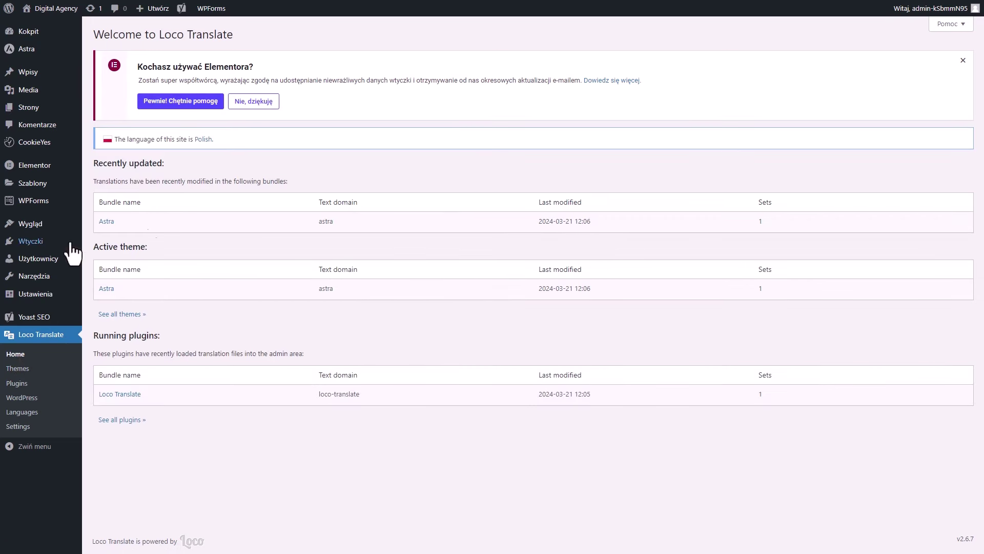
{"action": "left_click", "coordinate": [106, 222]}
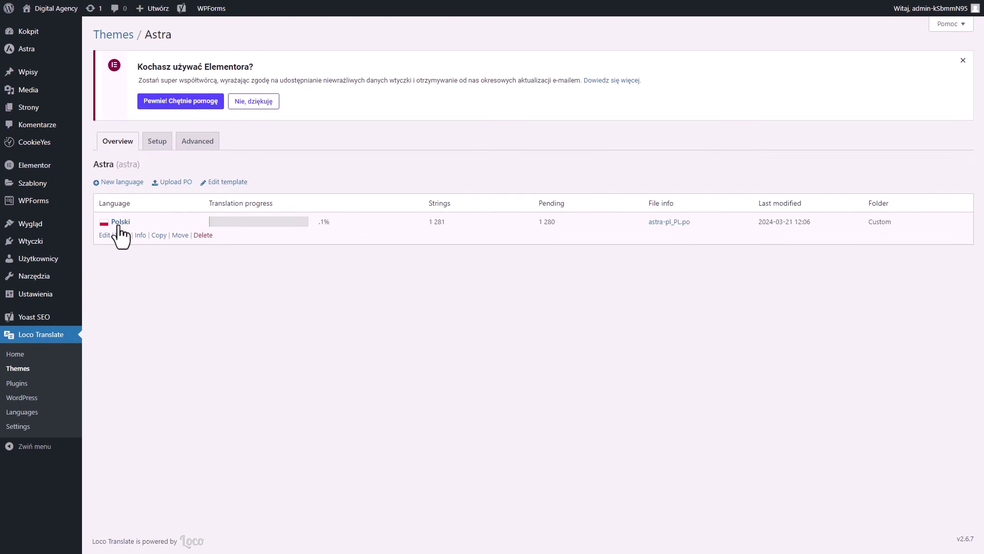
{"action": "left_click", "coordinate": [117, 224]}
{"action": "scroll", "coordinate": [198, 280], "scroll_direction": "down", "scroll_amount": 10}
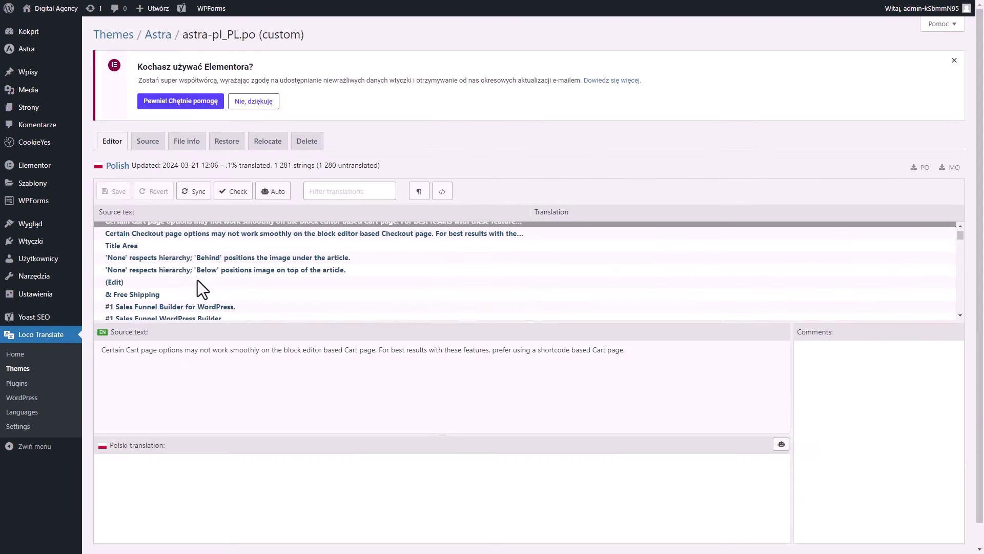
{"action": "scroll", "coordinate": [198, 280], "scroll_direction": "up", "scroll_amount": 10}
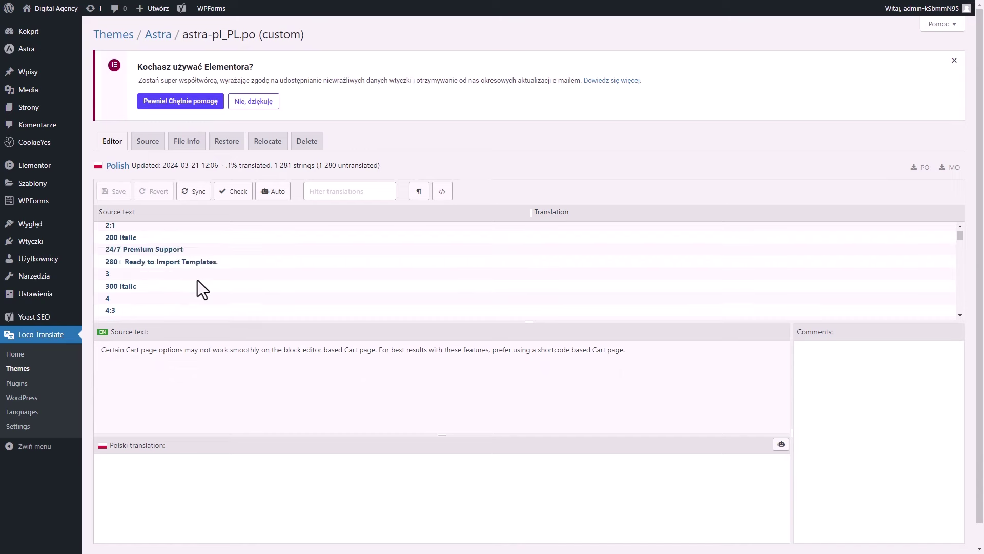
Step: Copy '%s Page' into the Polish field, replace Page with Strona, and save
{"action": "left_click", "coordinate": [137, 285]}
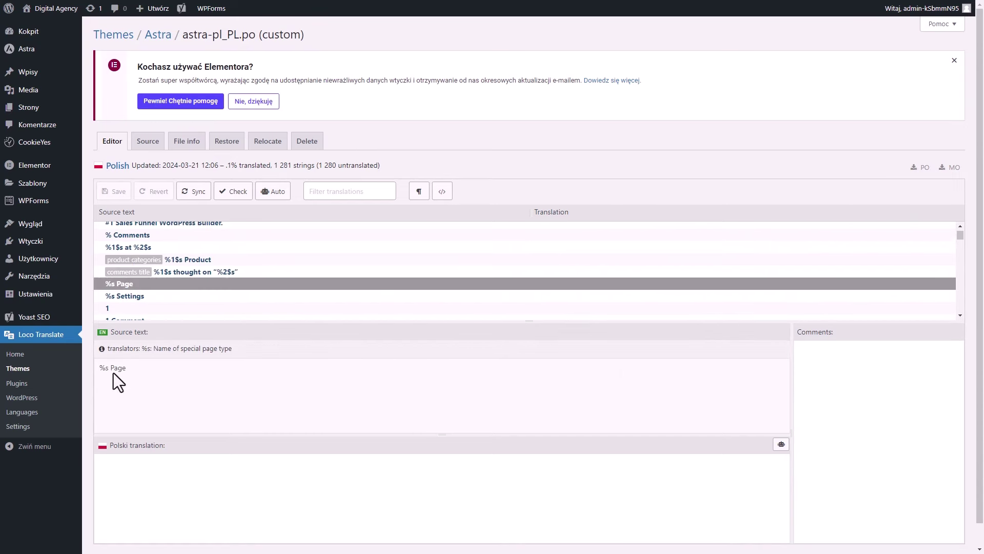
{"action": "left_click_drag", "start_coordinate": [127, 371], "coordinate": [100, 368]}
{"action": "key", "text": "ctrl+c"}
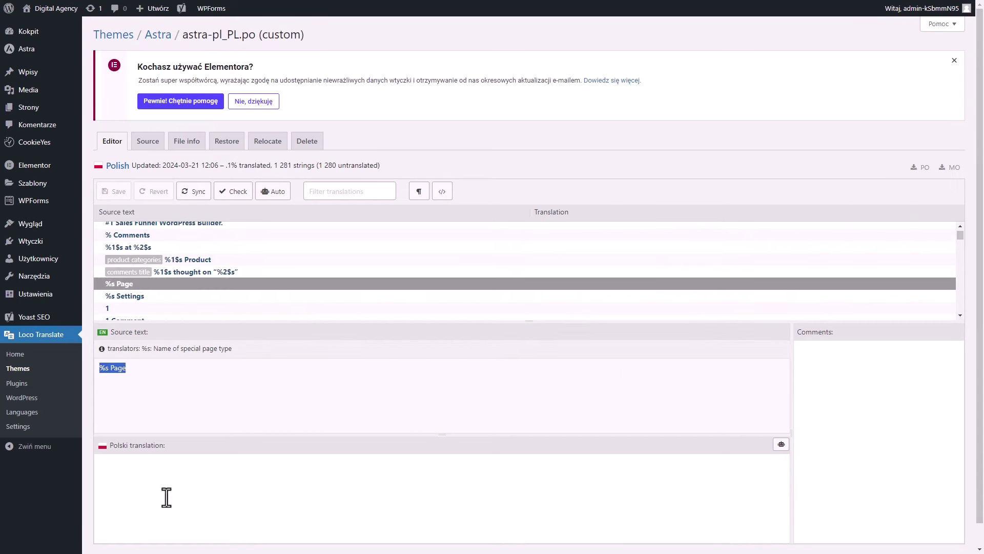
{"action": "left_click", "coordinate": [166, 497]}
{"action": "key", "text": "ctrl+v"}
{"action": "scroll", "coordinate": [107, 467], "scroll_direction": "down", "scroll_amount": 1}
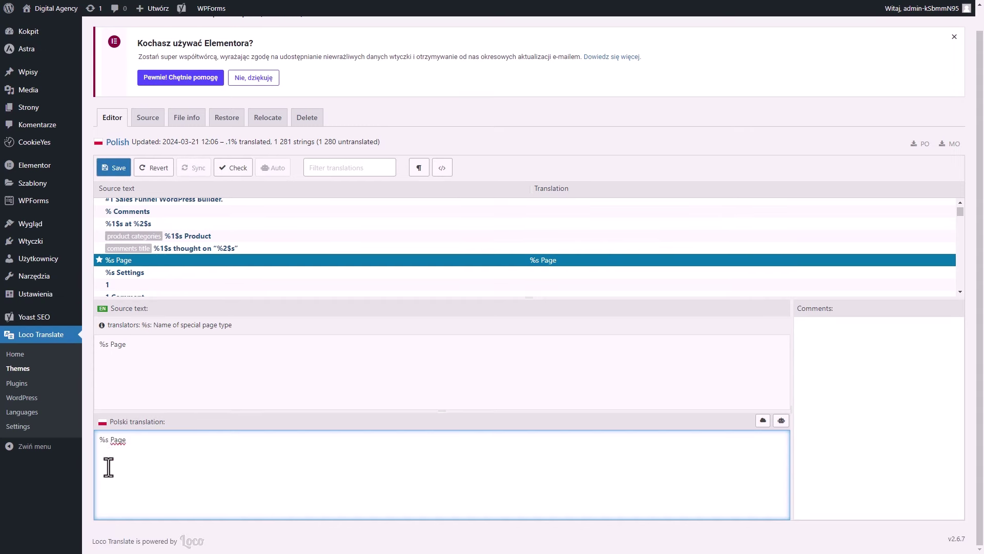
{"action": "left_click_drag", "start_coordinate": [112, 448], "coordinate": [152, 446]}
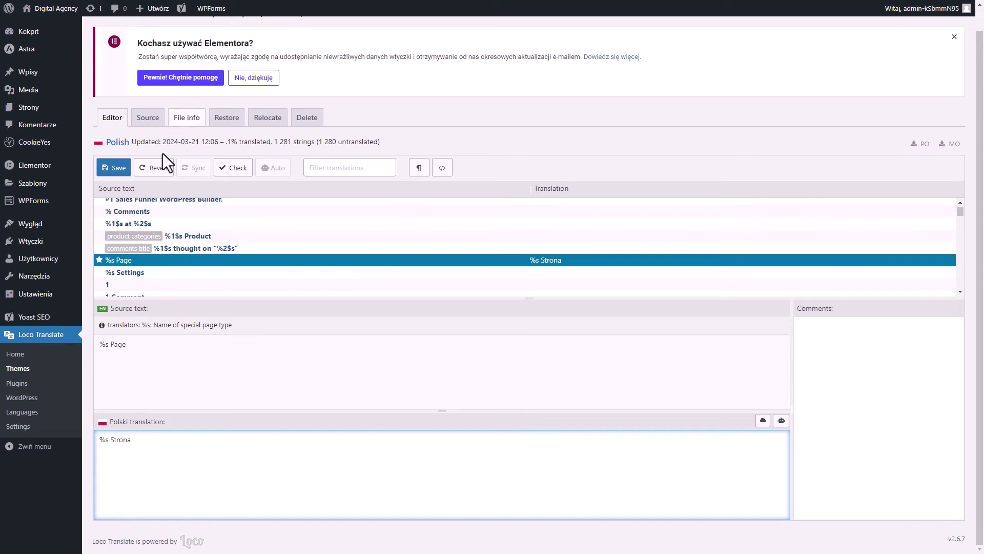
{"action": "left_click", "coordinate": [114, 168]}
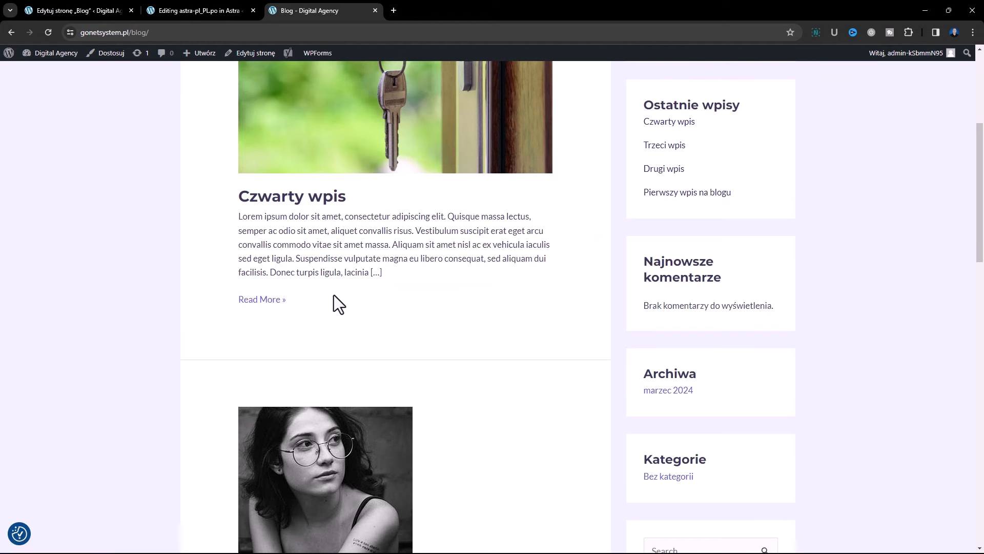
Step: Copy 'Read More »' from the blog and translate it in Loco as 'Zobacz więcej »'
{"action": "left_click_drag", "start_coordinate": [330, 301], "coordinate": [240, 299]}
{"action": "left_click_drag", "start_coordinate": [294, 302], "coordinate": [240, 301]}
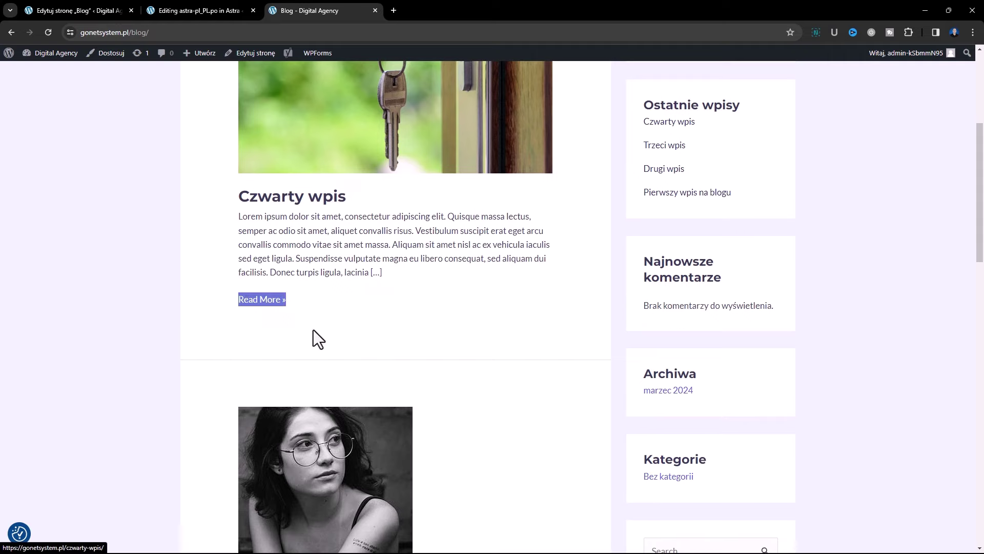
{"action": "left_click", "coordinate": [224, 15]}
{"action": "key", "text": "ctrl+v"}
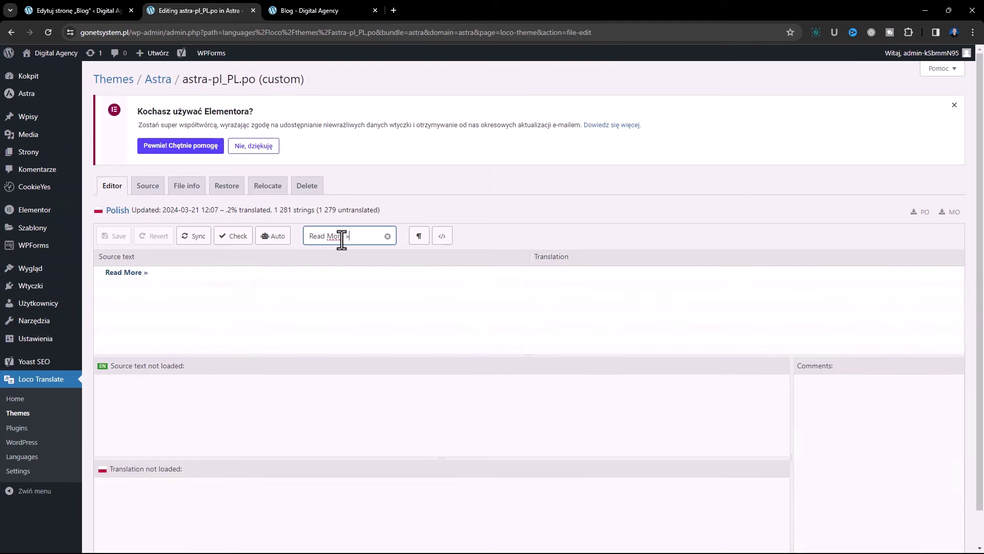
{"action": "left_click", "coordinate": [166, 274]}
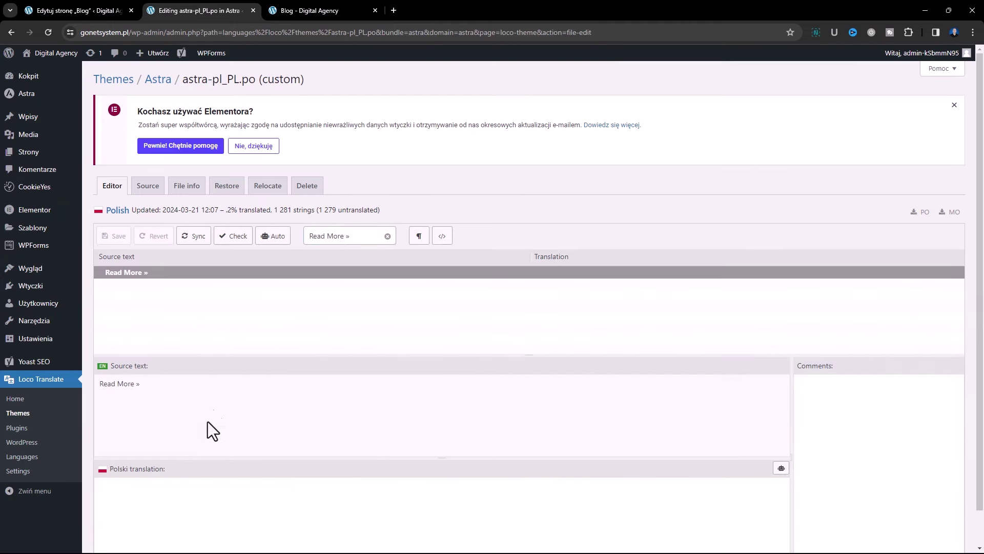
{"action": "left_click", "coordinate": [179, 492]}
{"action": "type", "text": "C"}
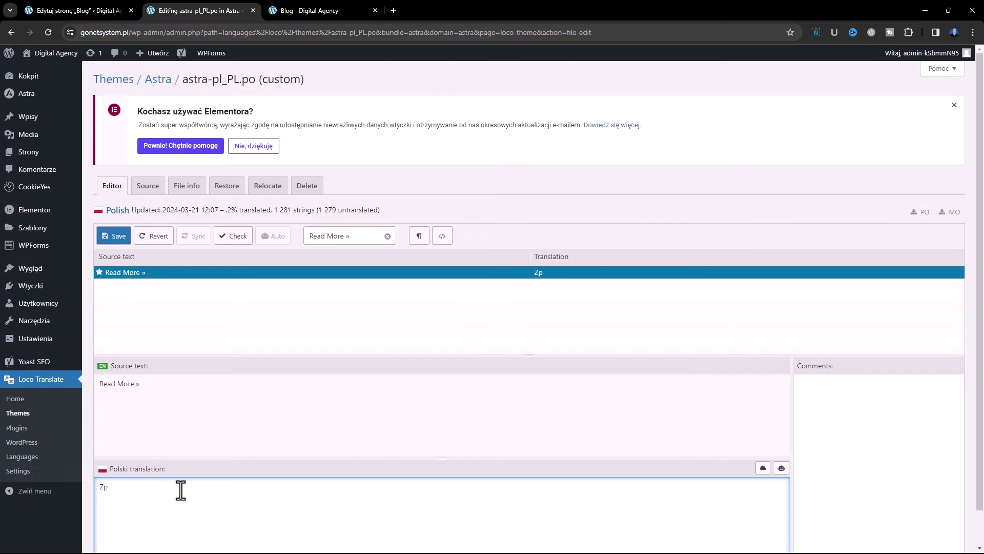
Step: Reload the Blog page to check the translated link, then return to the translation editor
{"action": "key", "text": "ctrl+Tab"}
{"action": "left_click", "coordinate": [232, 38]}
{"action": "key", "text": "Return"}
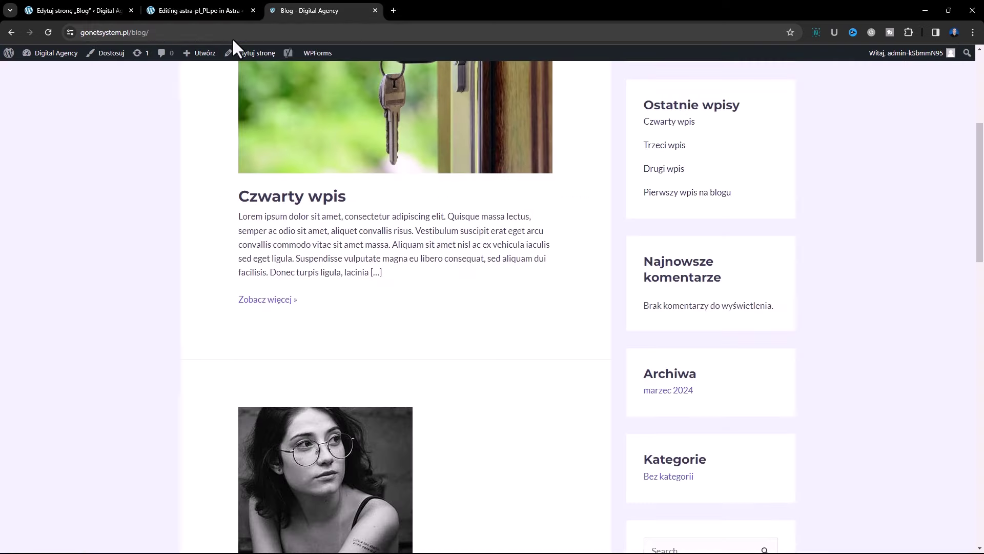
{"action": "key", "text": "ctrl+shift+Tab"}
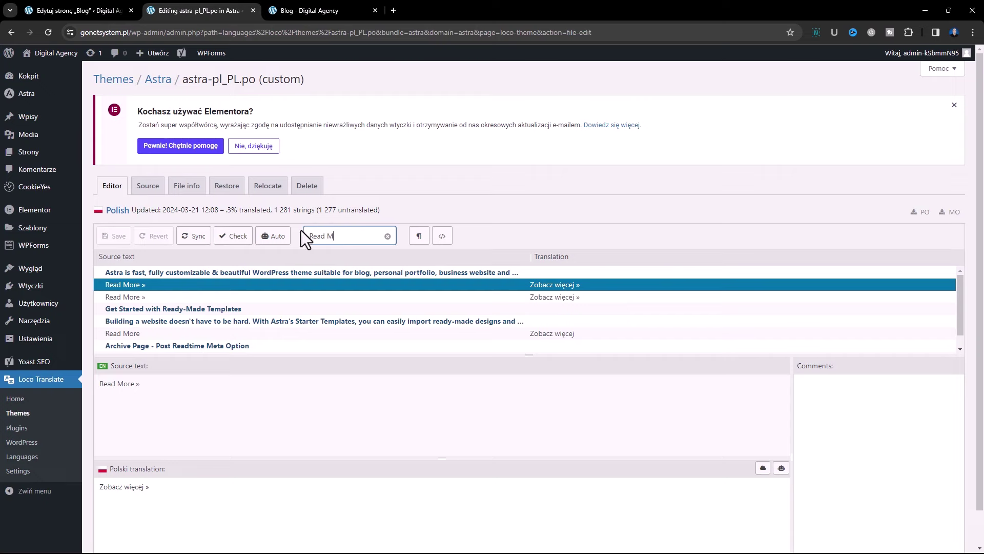
{"action": "scroll", "coordinate": [315, 330], "scroll_direction": "down", "scroll_amount": 1}
{"action": "scroll", "coordinate": [315, 331], "scroll_direction": "up", "scroll_amount": 1}
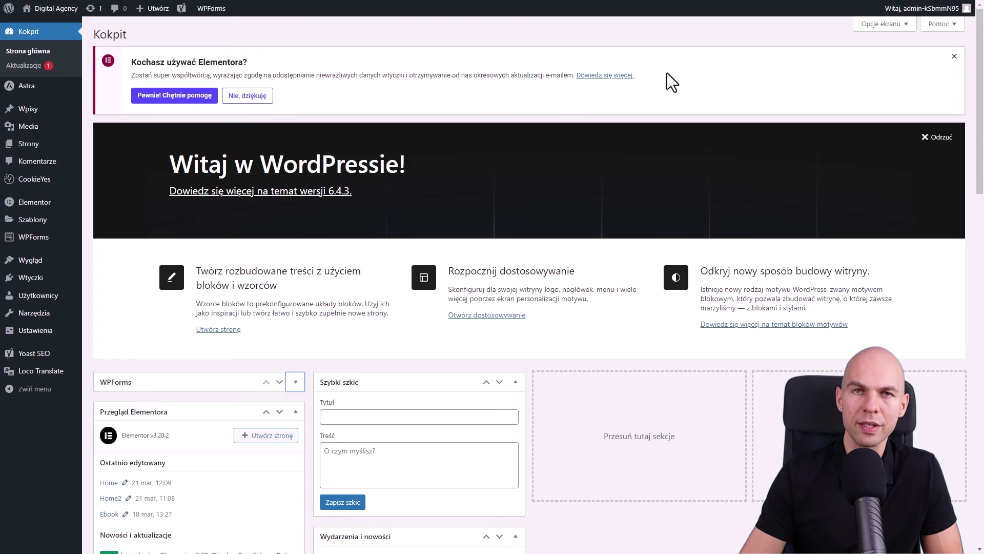
Step: Dismiss the Elementor notice and hide the Yoast SEO, Wincher, Wydarzenia i nowości, WPForms and Przegląd Elementora widgets
{"action": "left_click", "coordinate": [954, 57]}
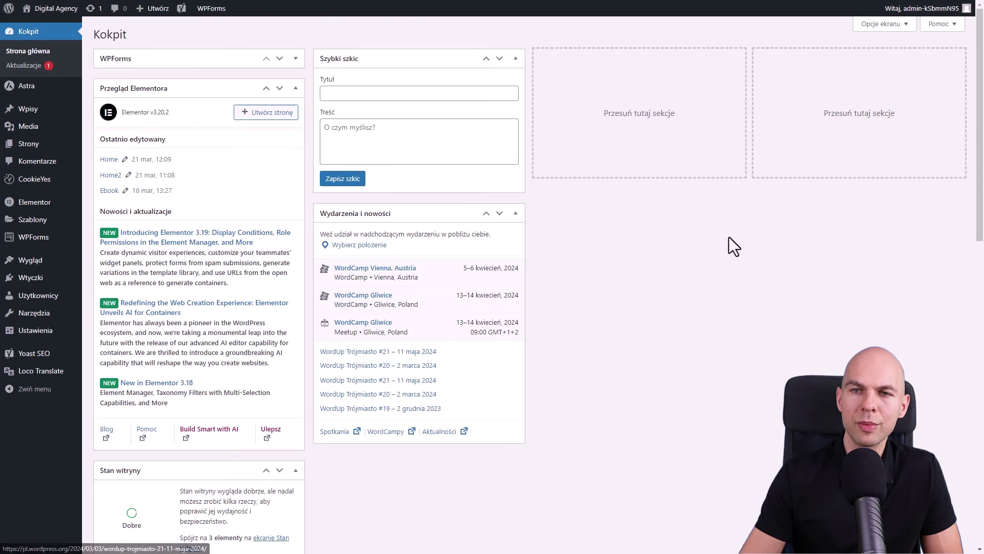
{"action": "left_click", "coordinate": [882, 26]}
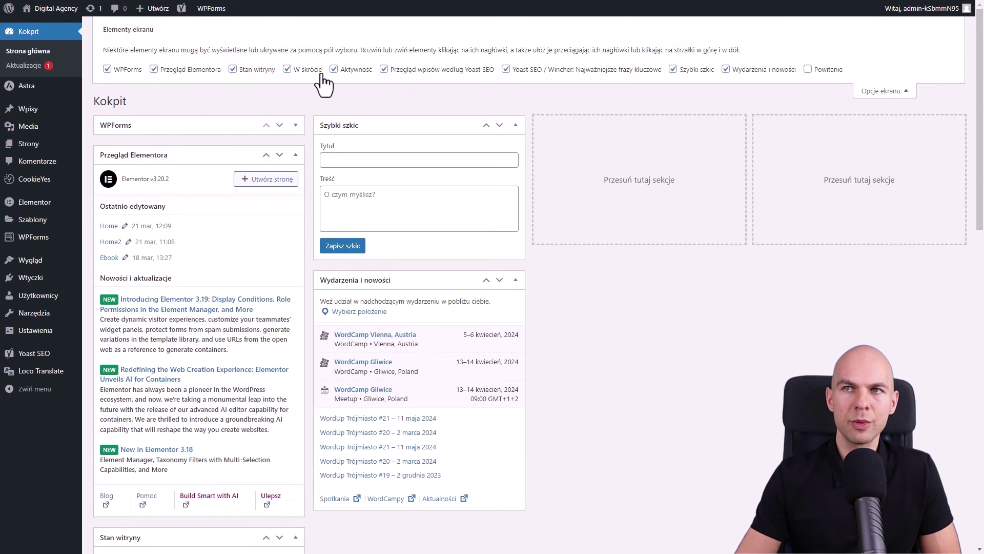
{"action": "left_click", "coordinate": [419, 75]}
{"action": "left_click", "coordinate": [545, 73]}
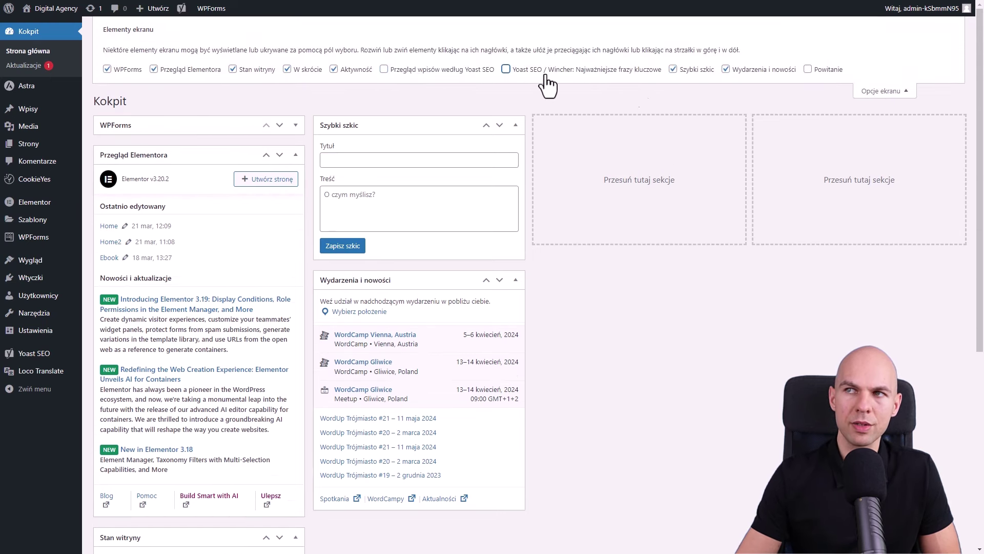
{"action": "left_click", "coordinate": [755, 72]}
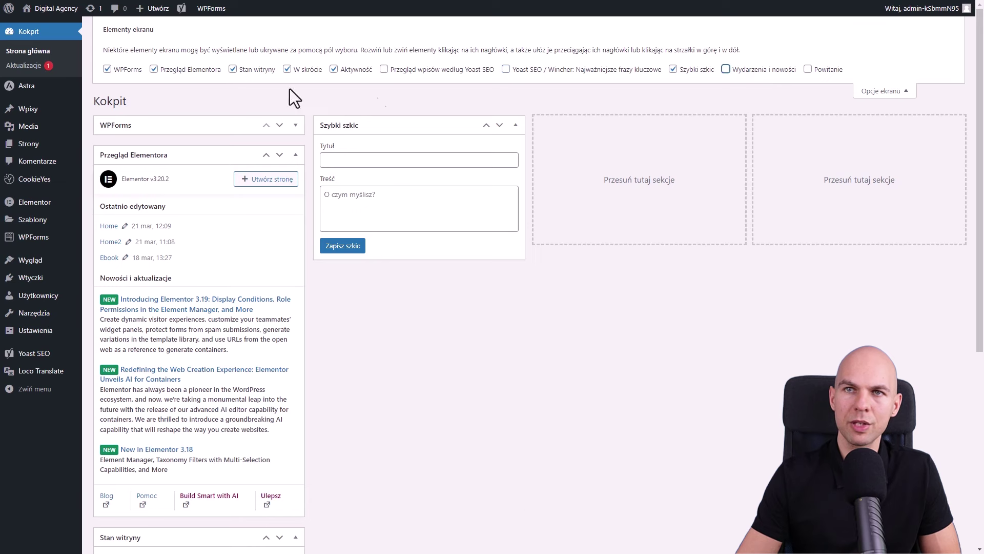
{"action": "left_click", "coordinate": [130, 71]}
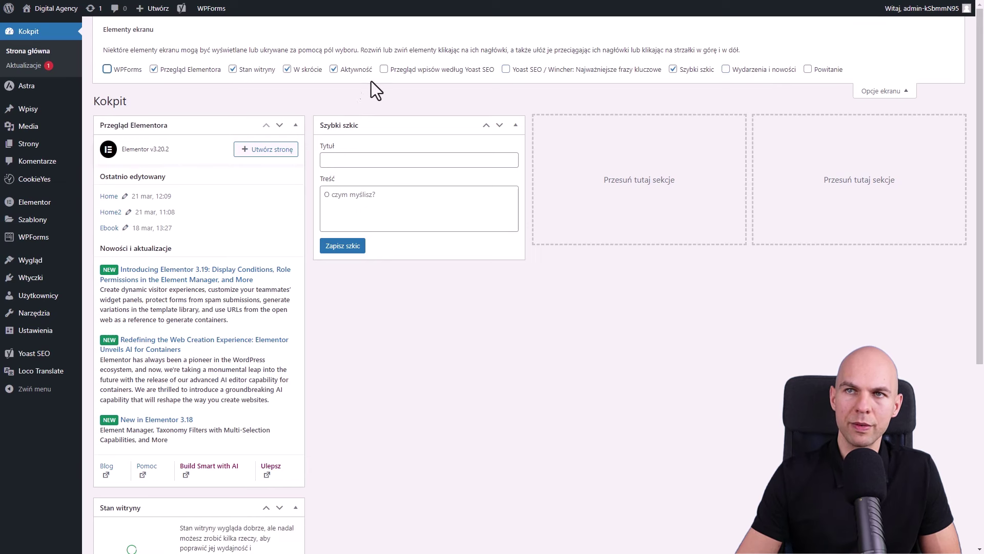
{"action": "left_click", "coordinate": [199, 71]}
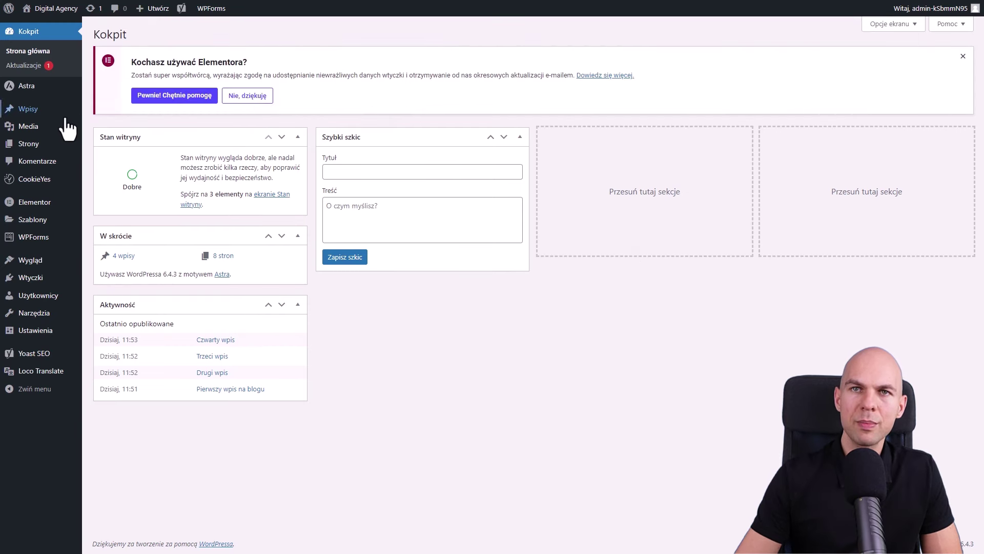
Step: Trash the Czwarty wpis post and delete it permanently from Kosz
{"action": "mouse_move", "coordinate": [66, 121]}
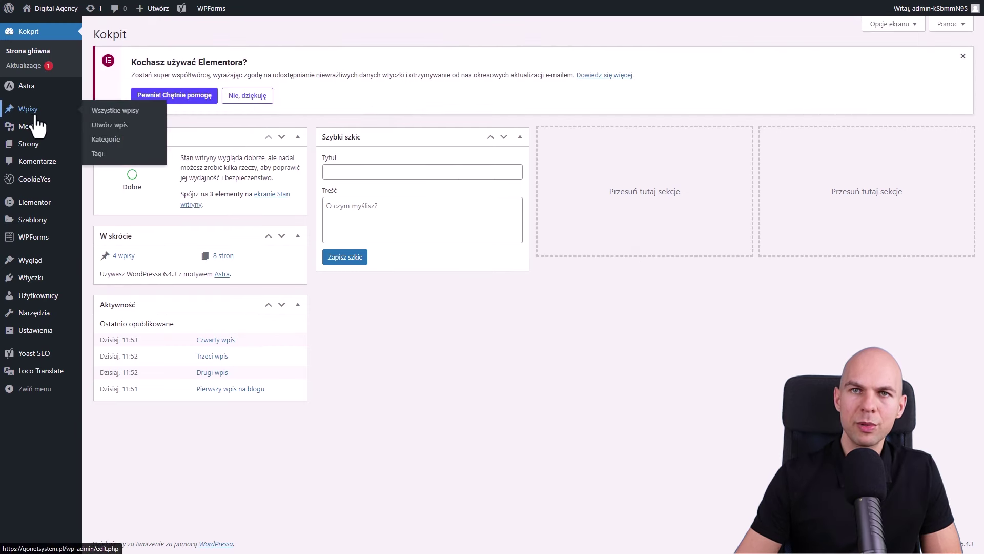
{"action": "left_click", "coordinate": [34, 117]}
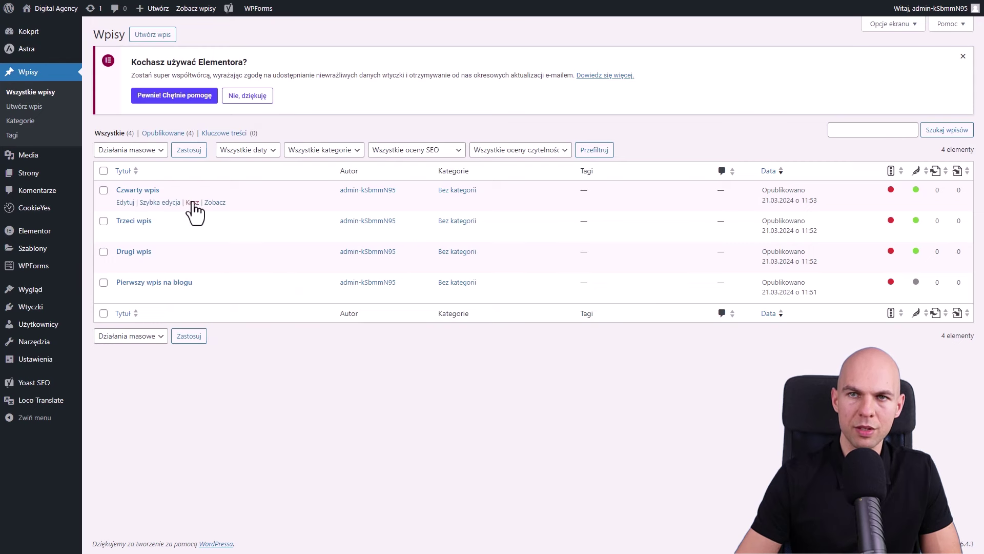
{"action": "left_click", "coordinate": [193, 202]}
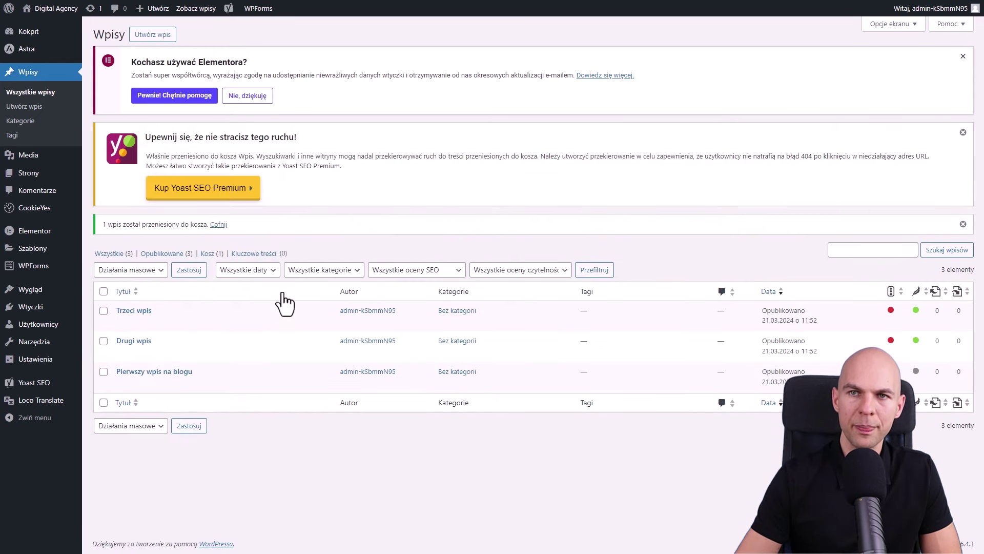
{"action": "left_click", "coordinate": [211, 254]}
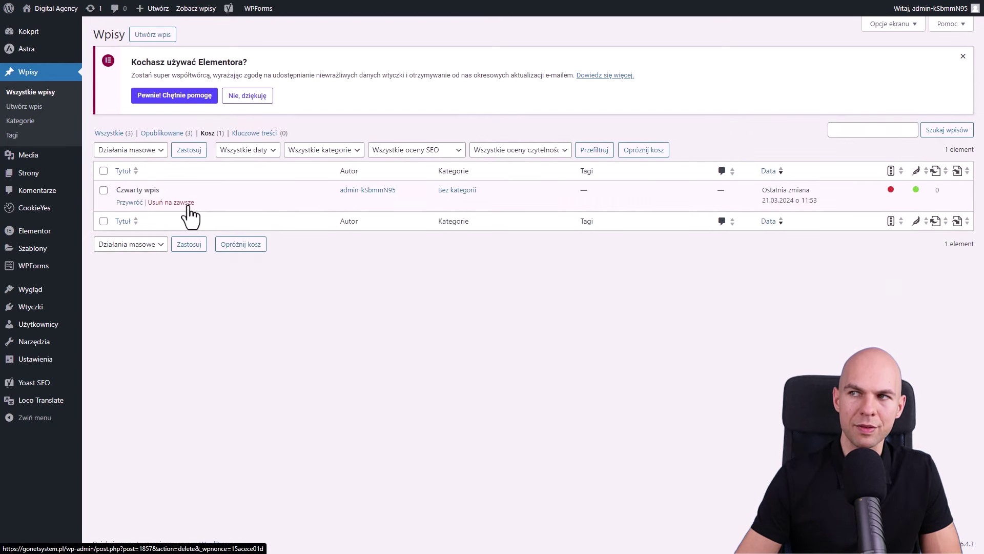
{"action": "left_click", "coordinate": [188, 205]}
Step: Delete the Test category and confirm with OK
{"action": "left_click", "coordinate": [34, 125]}
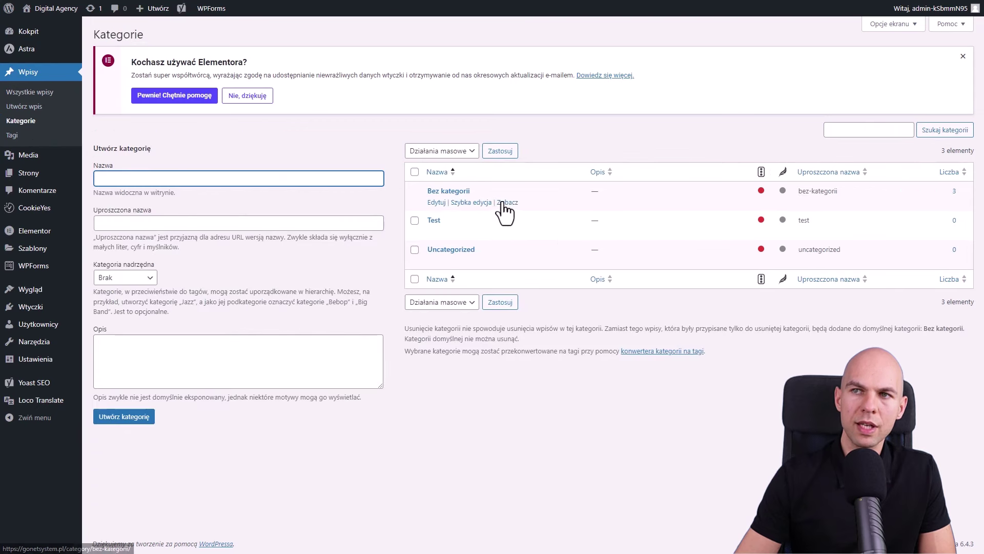
{"action": "left_click", "coordinate": [504, 231]}
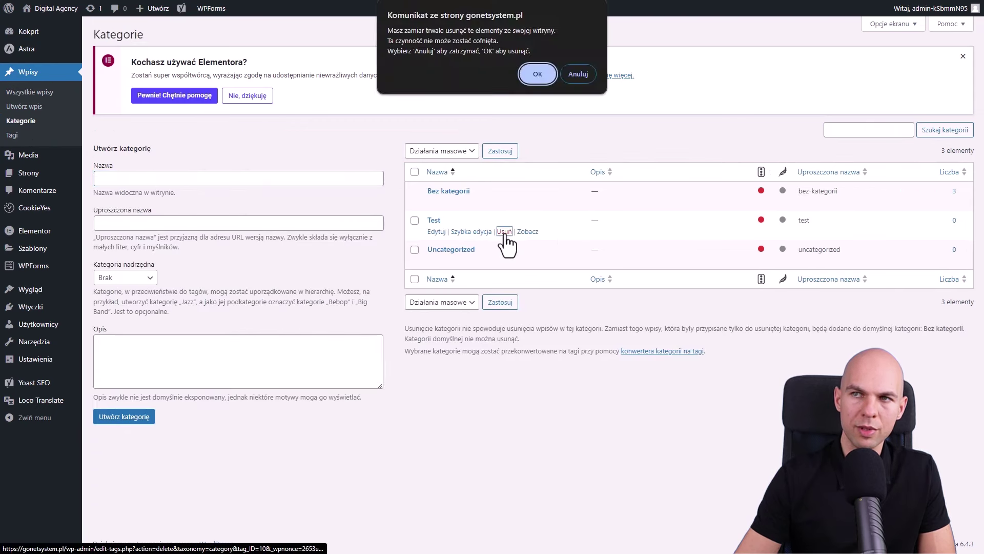
{"action": "left_click", "coordinate": [536, 75]}
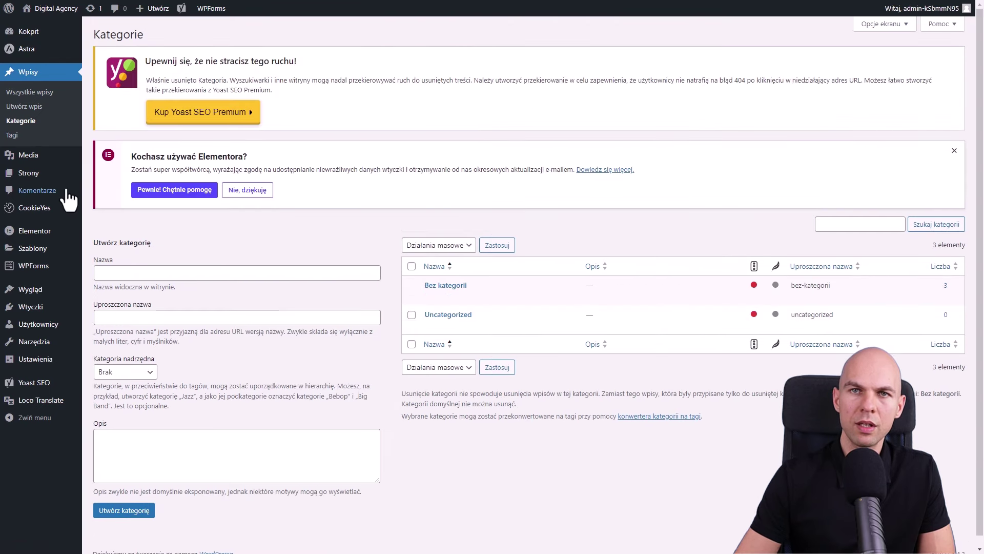
Step: In the media library, bulk-select the blue car, house, buildings, blank and bird-and-clock images
{"action": "left_click", "coordinate": [35, 156]}
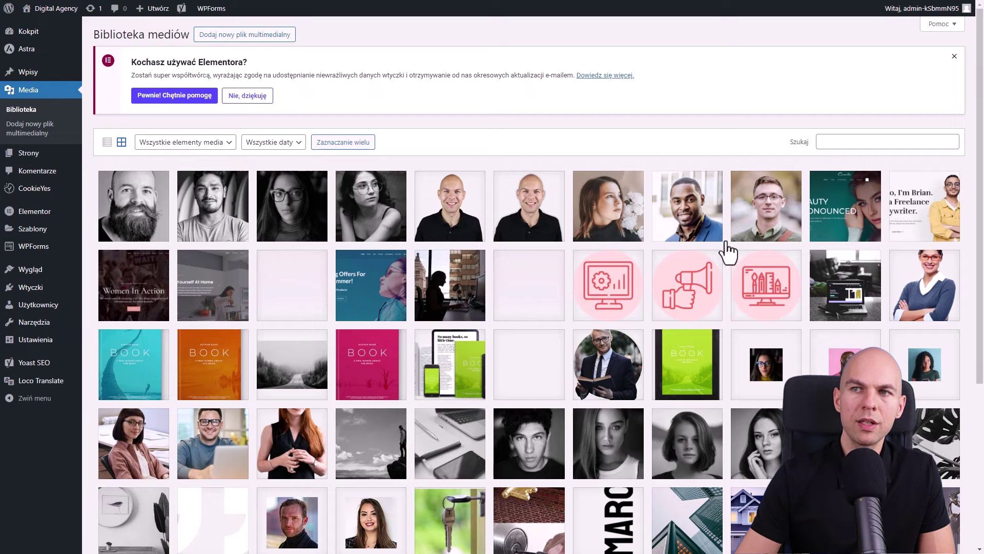
{"action": "left_click", "coordinate": [341, 143]}
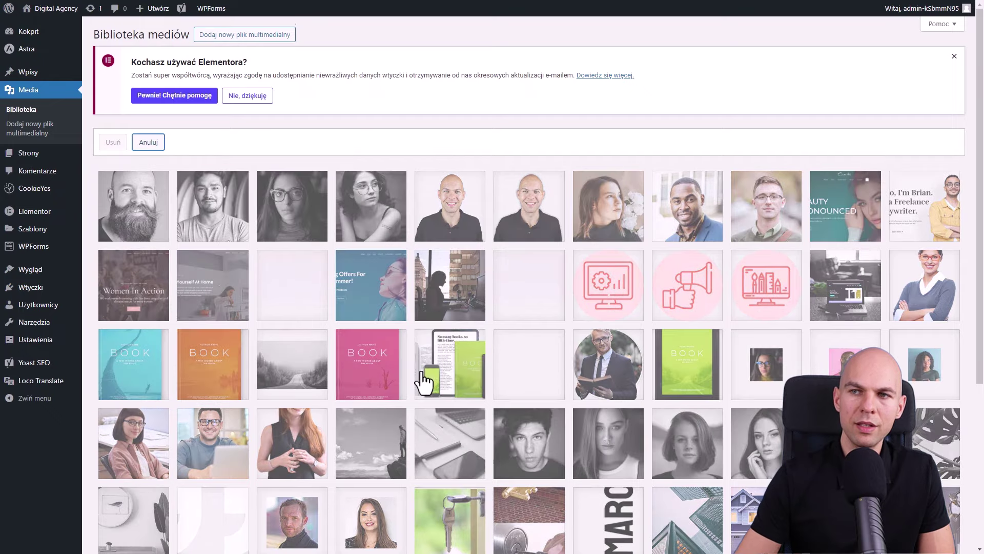
{"action": "scroll", "coordinate": [422, 378], "scroll_direction": "down", "scroll_amount": 4}
{"action": "left_click", "coordinate": [823, 325]}
{"action": "left_click", "coordinate": [766, 326]}
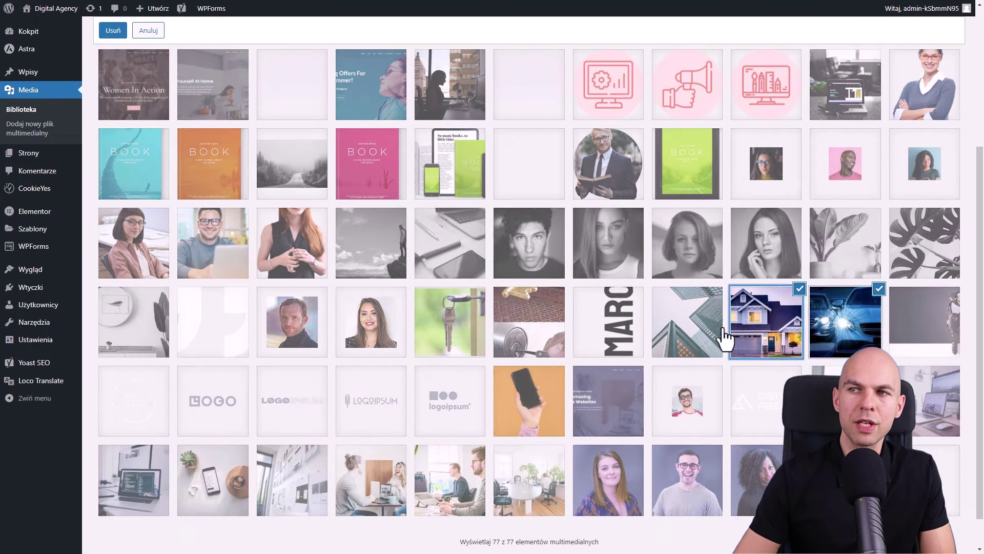
{"action": "left_click", "coordinate": [687, 328]}
{"action": "left_click", "coordinate": [213, 329]}
{"action": "left_click", "coordinate": [121, 336]}
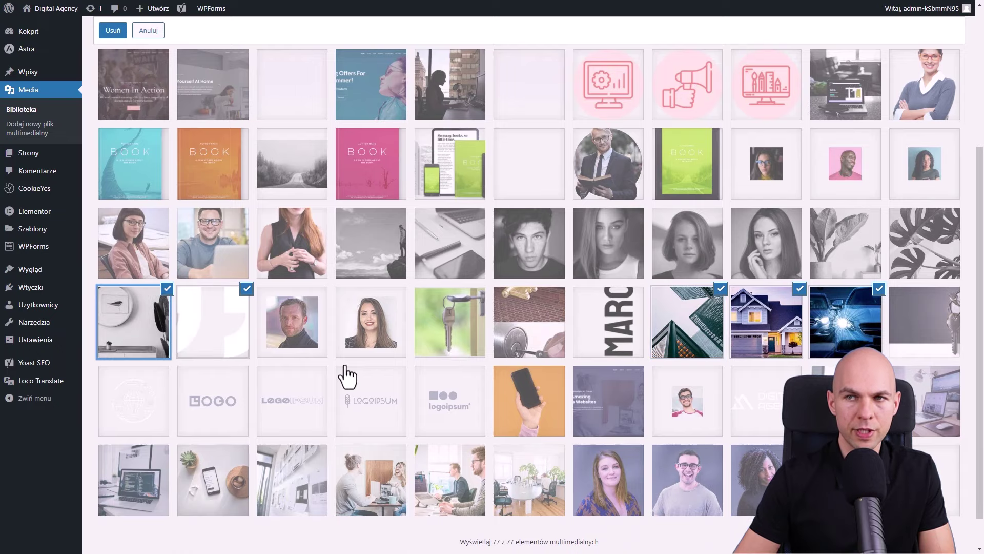
Step: Permanently delete the five selected images and confirm with OK
{"action": "scroll", "coordinate": [340, 374], "scroll_direction": "up", "scroll_amount": 4}
{"action": "left_click", "coordinate": [113, 142]}
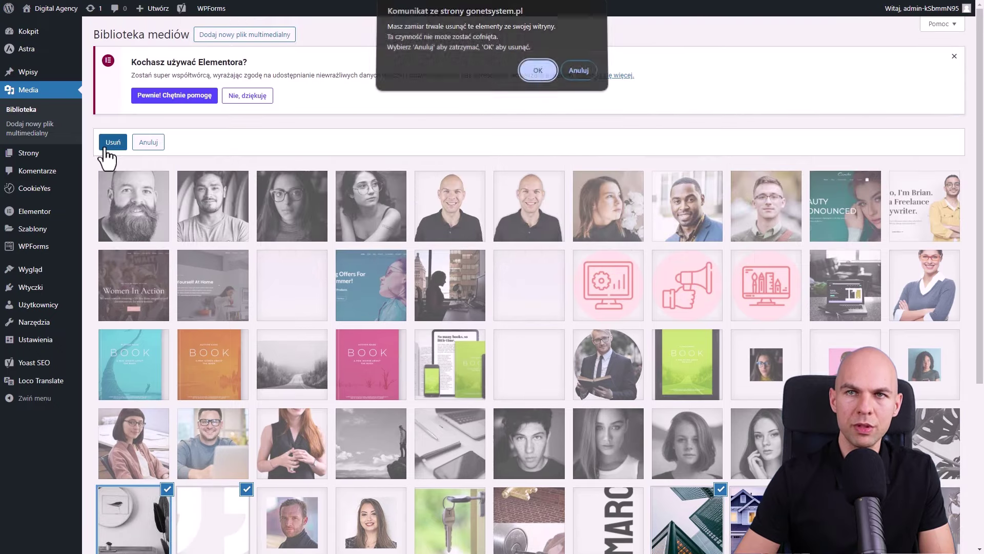
{"action": "left_click", "coordinate": [536, 74]}
{"action": "scroll", "coordinate": [615, 246], "scroll_direction": "down", "scroll_amount": 4}
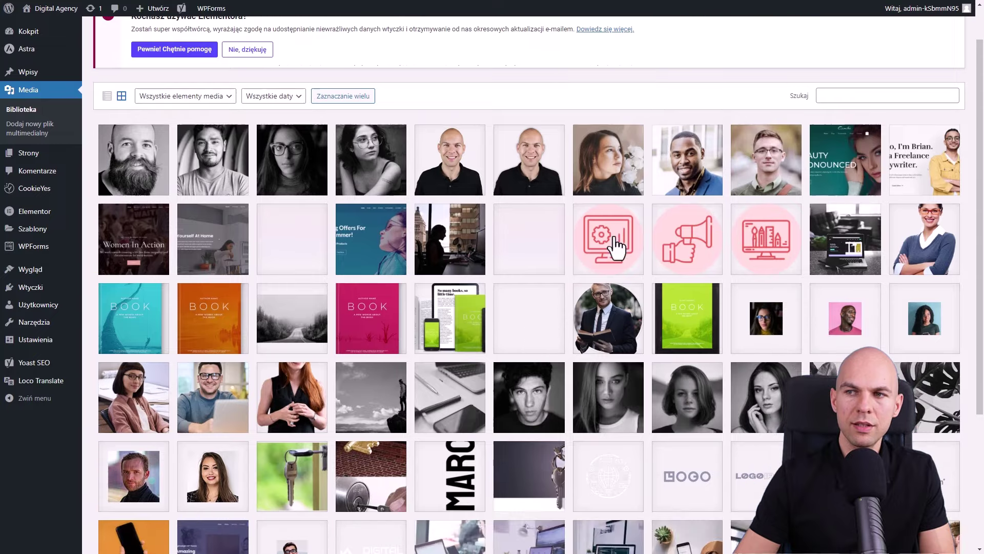
{"action": "scroll", "coordinate": [585, 351], "scroll_direction": "up", "scroll_amount": 5}
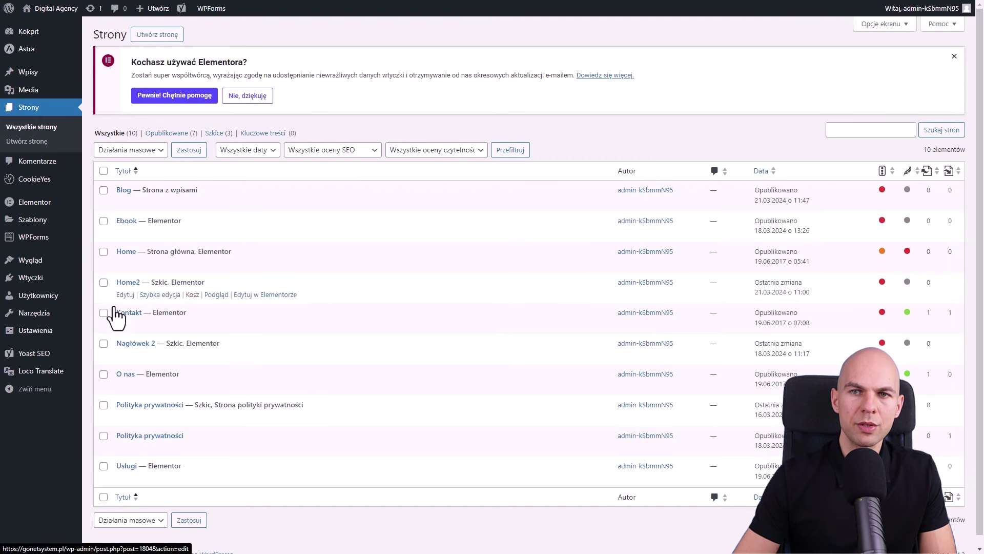
Step: Move the Nagłówek 2 and draft Polityka prywatności pages to trash via Działania masowe
{"action": "left_click", "coordinate": [103, 343]}
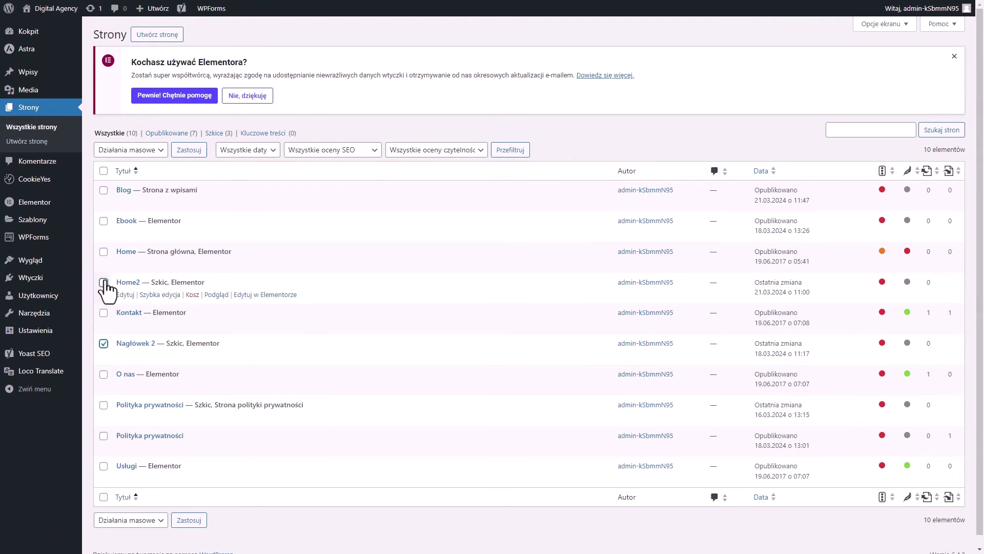
{"action": "left_click", "coordinate": [103, 405]}
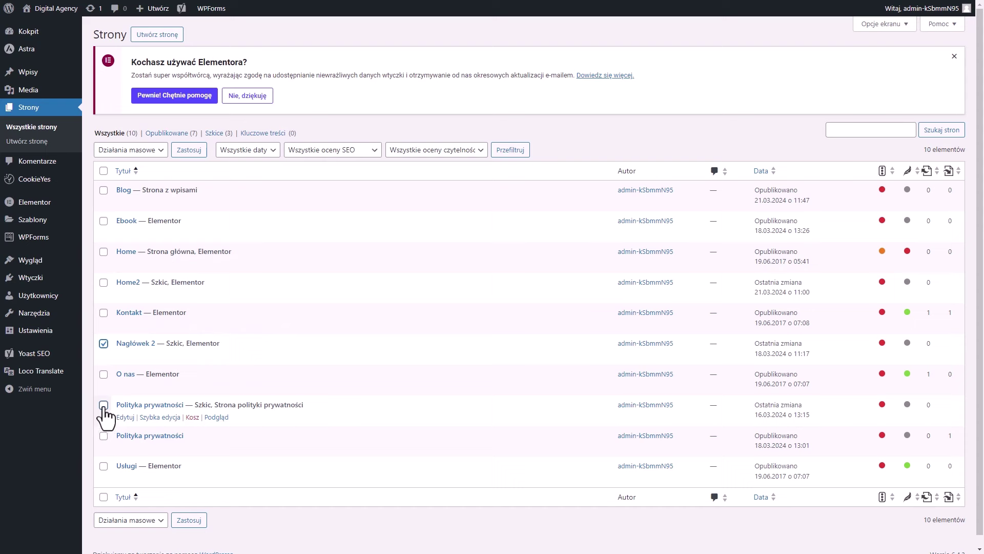
{"action": "left_click", "coordinate": [141, 149]}
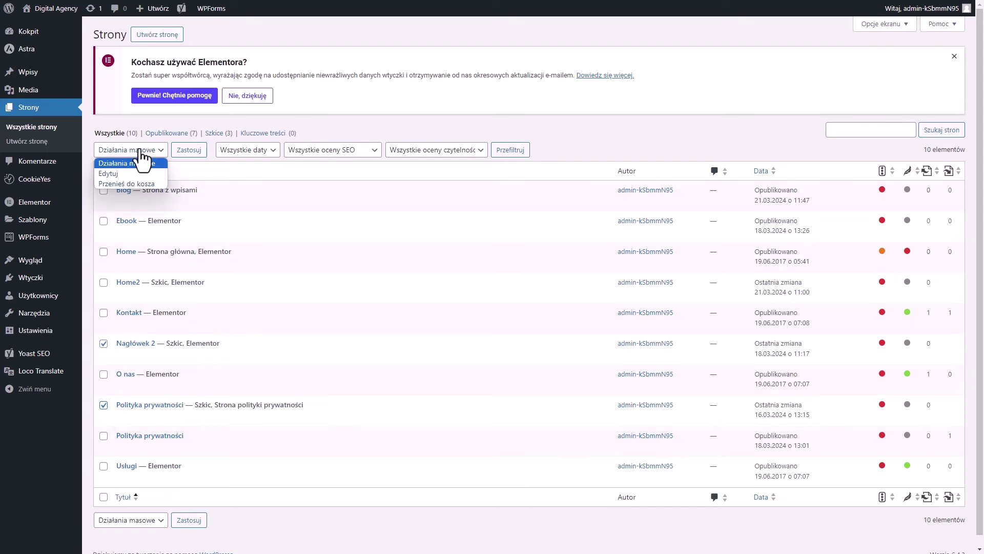
{"action": "left_click", "coordinate": [137, 184]}
{"action": "left_click", "coordinate": [191, 161]}
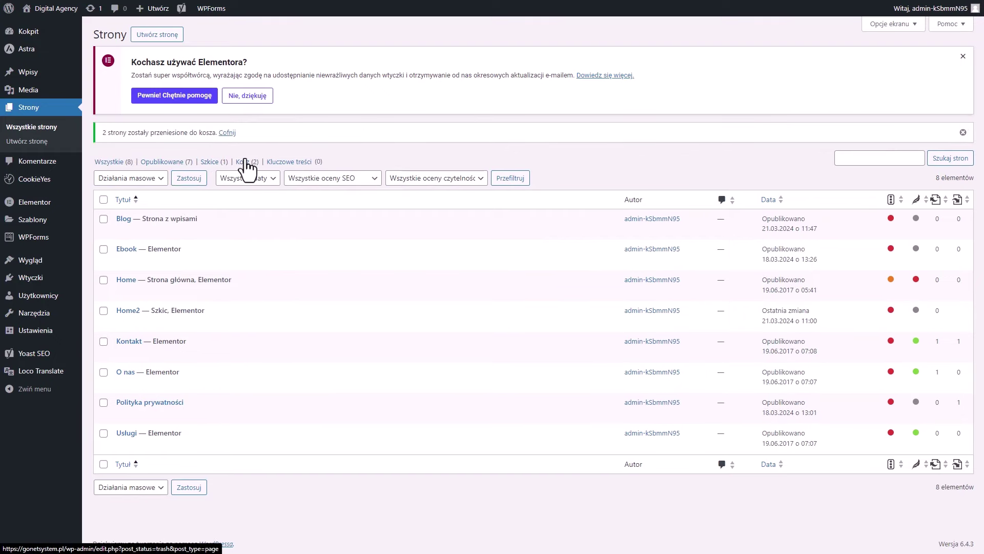
Step: Permanently delete both pages from Kosz with Usuń trwale, ending on the Komentarze list
{"action": "left_click", "coordinate": [243, 162]}
{"action": "left_click", "coordinate": [103, 171]}
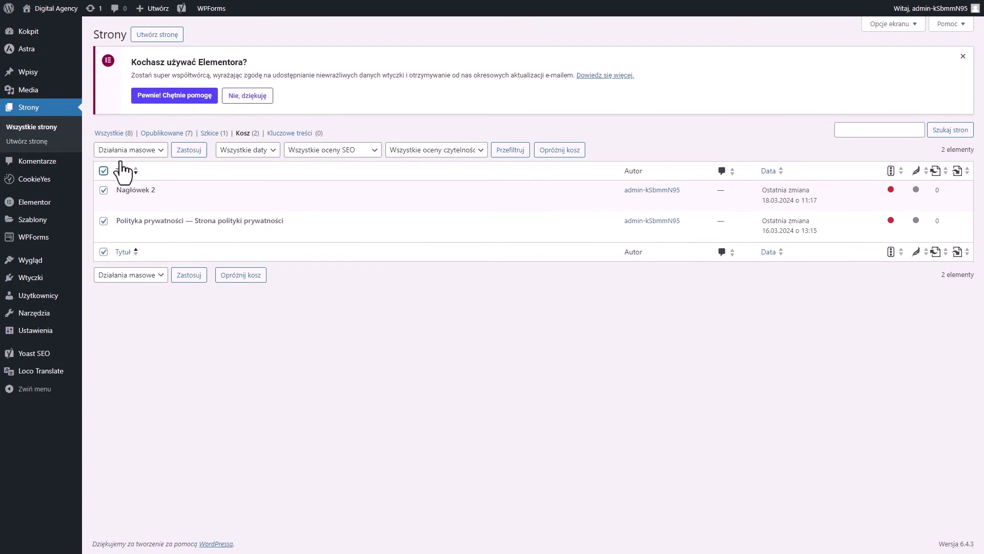
{"action": "left_click", "coordinate": [131, 150]}
{"action": "left_click", "coordinate": [135, 183]}
{"action": "left_click", "coordinate": [189, 150]}
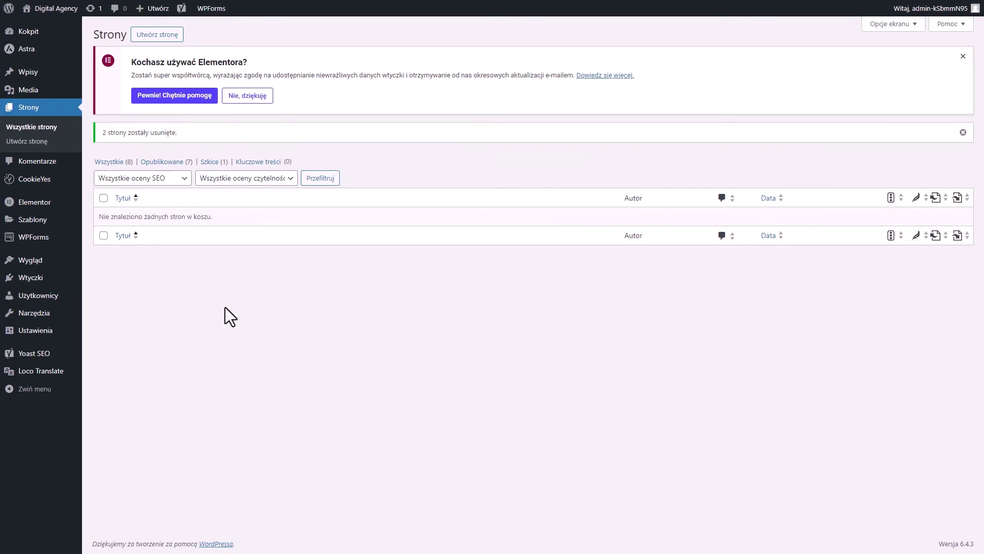
{"action": "left_click", "coordinate": [15, 163]}
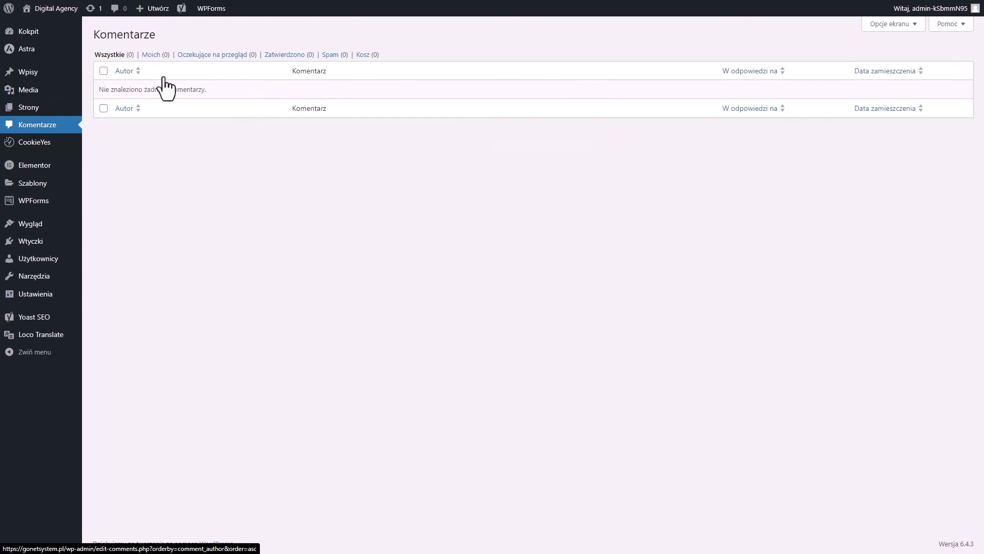
Step: In Zainstalowane wtyczki, deactivate Starter Templates, then delete it and confirm with OK
{"action": "mouse_move", "coordinate": [45, 245]}
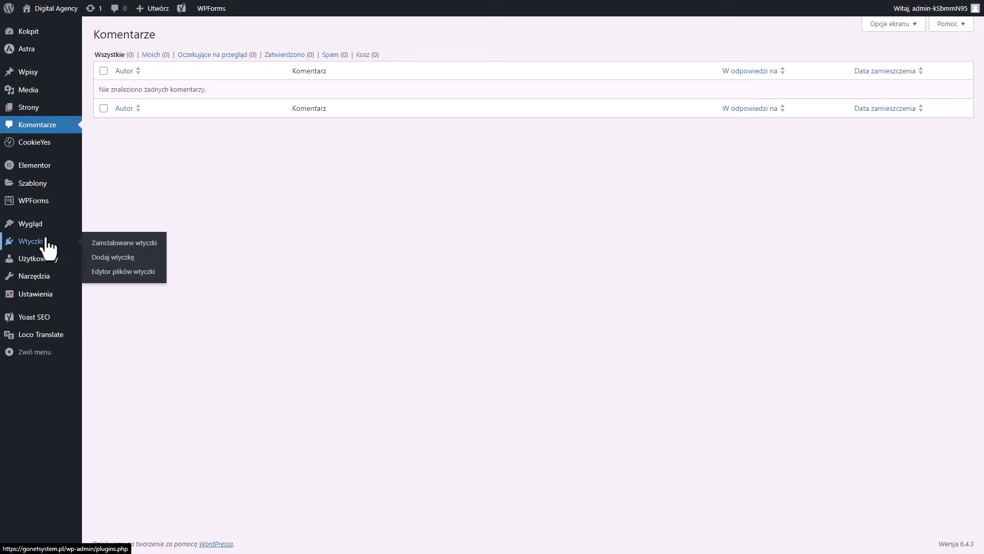
{"action": "left_click", "coordinate": [112, 242]}
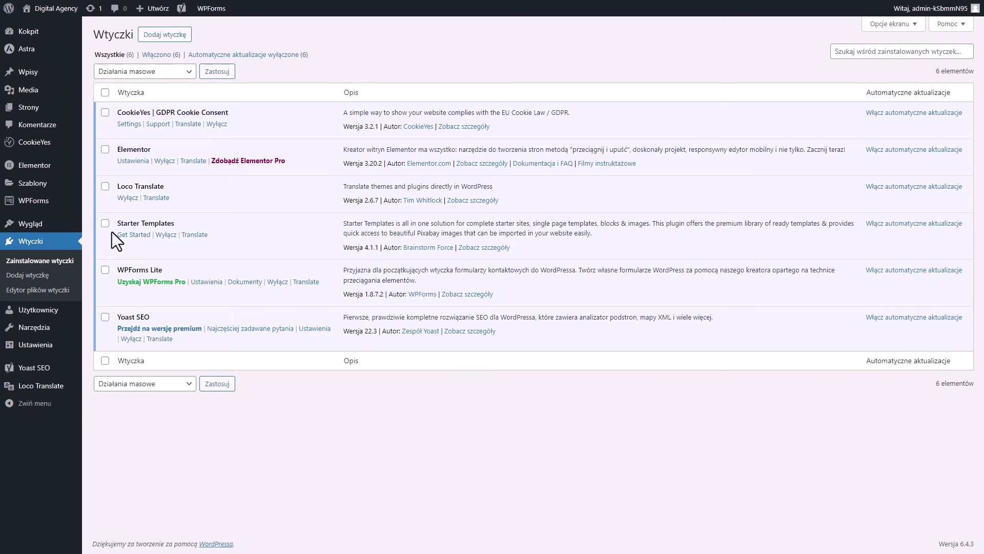
{"action": "left_click", "coordinate": [166, 236]}
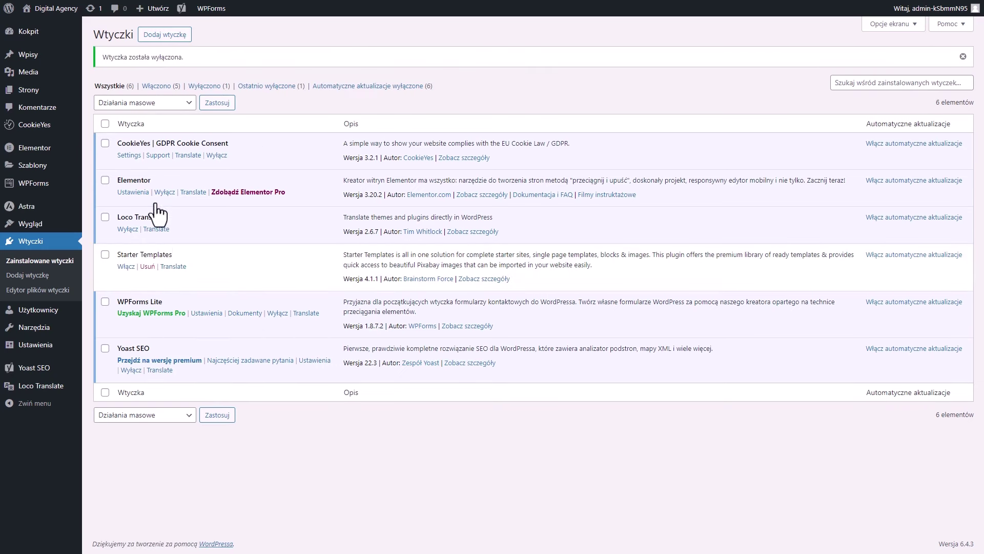
{"action": "left_click", "coordinate": [147, 266]}
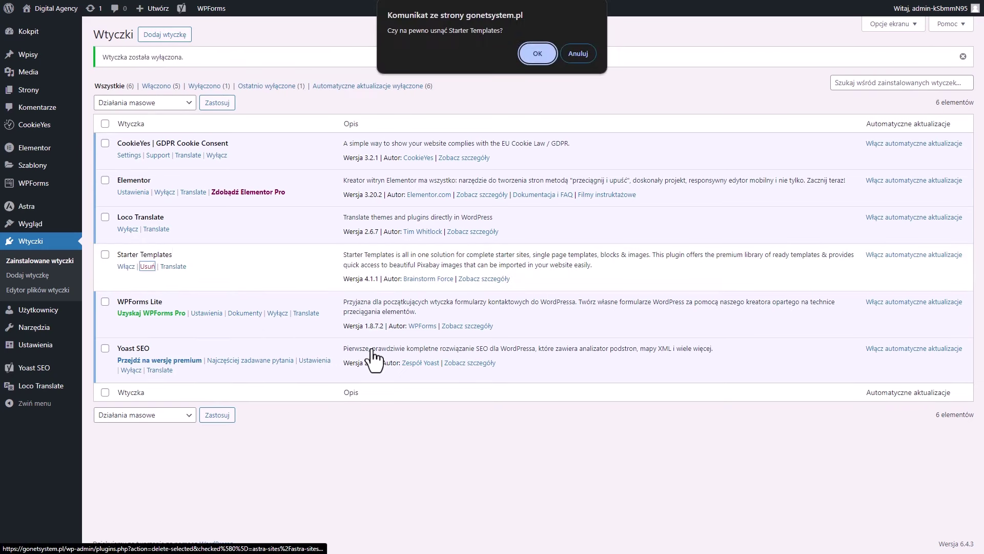
{"action": "left_click", "coordinate": [538, 52]}
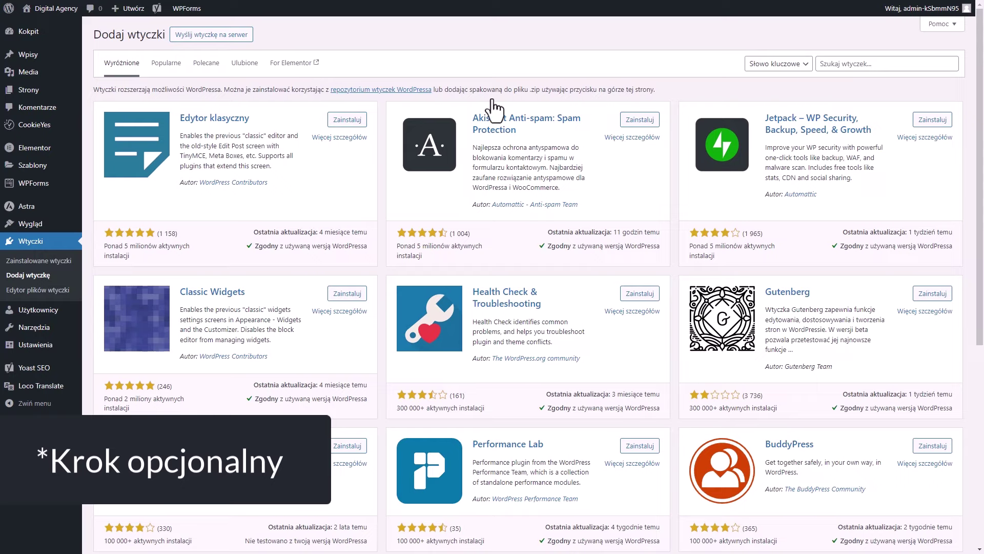
Step: Search for WP Fastest Cache, install it and activate it
{"action": "left_click", "coordinate": [881, 63]}
{"action": "key", "text": "Down"}
{"action": "key", "text": "Return"}
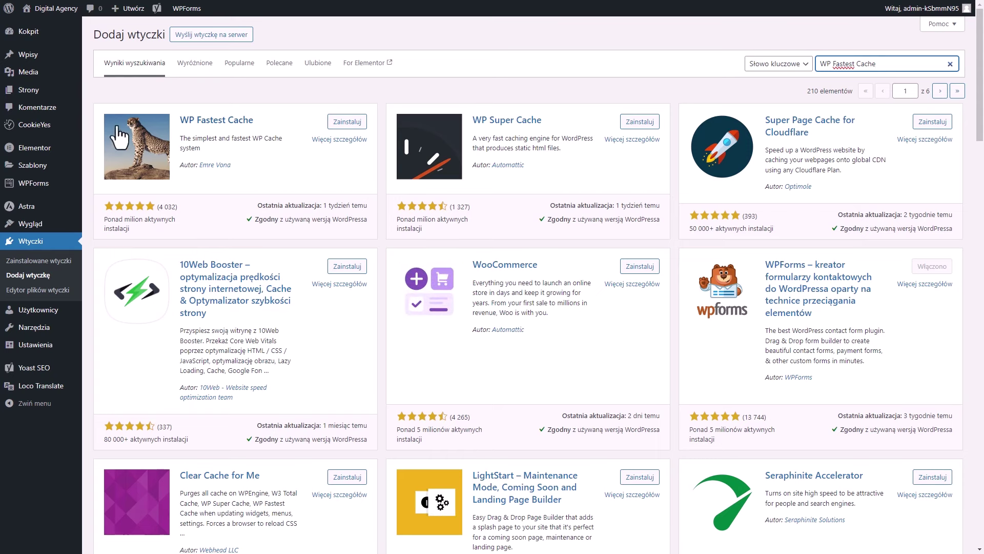
{"action": "left_click", "coordinate": [356, 125]}
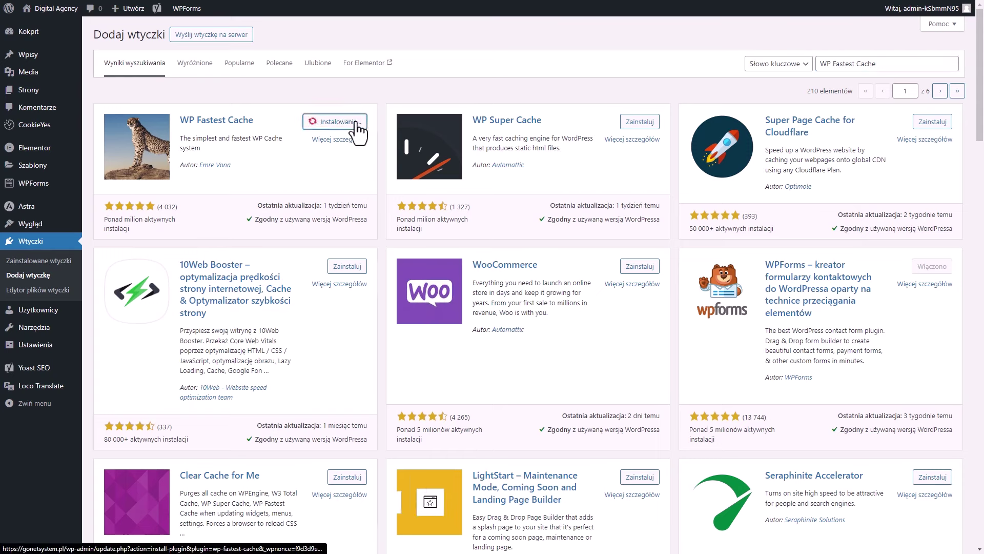
{"action": "left_click", "coordinate": [354, 125]}
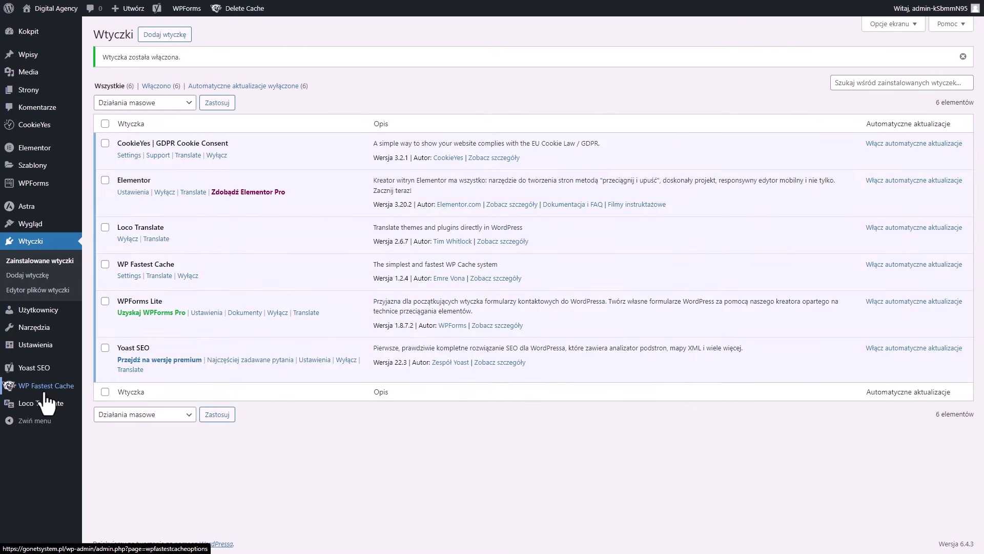
Step: Enable the WP Fastest Cache system with clear-all-cache on post updates, and submit the settings
{"action": "left_click", "coordinate": [45, 389]}
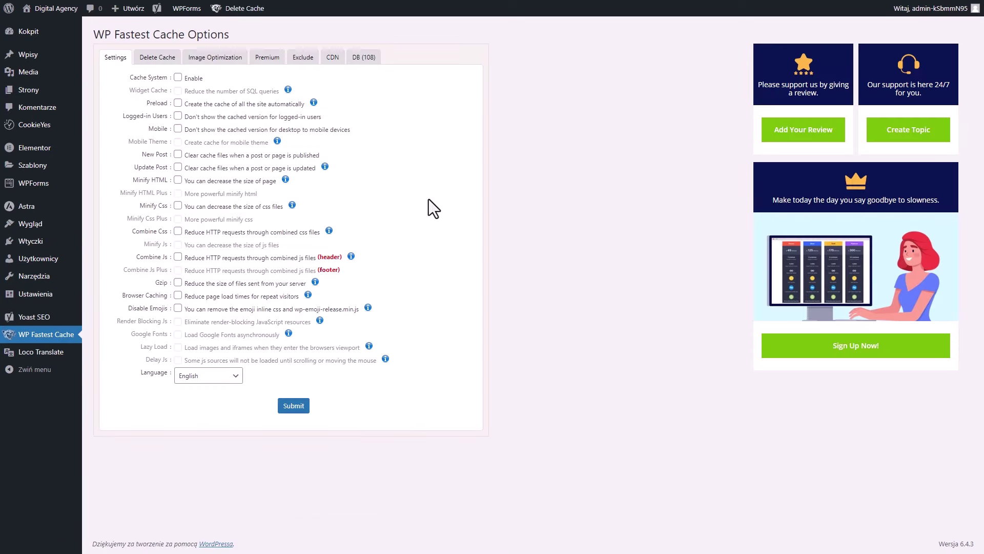
{"action": "left_click", "coordinate": [178, 77]}
{"action": "left_click", "coordinate": [177, 167]}
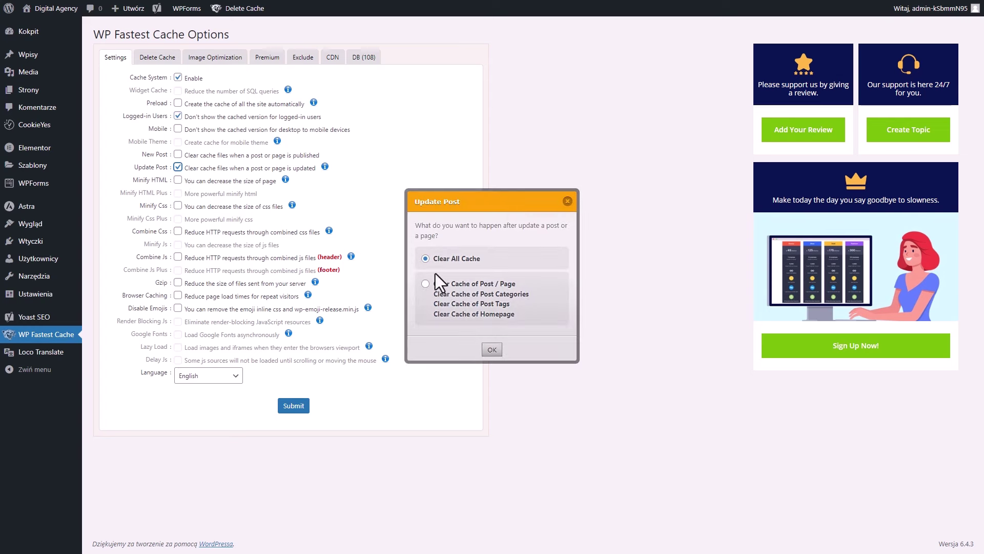
{"action": "left_click", "coordinate": [492, 350]}
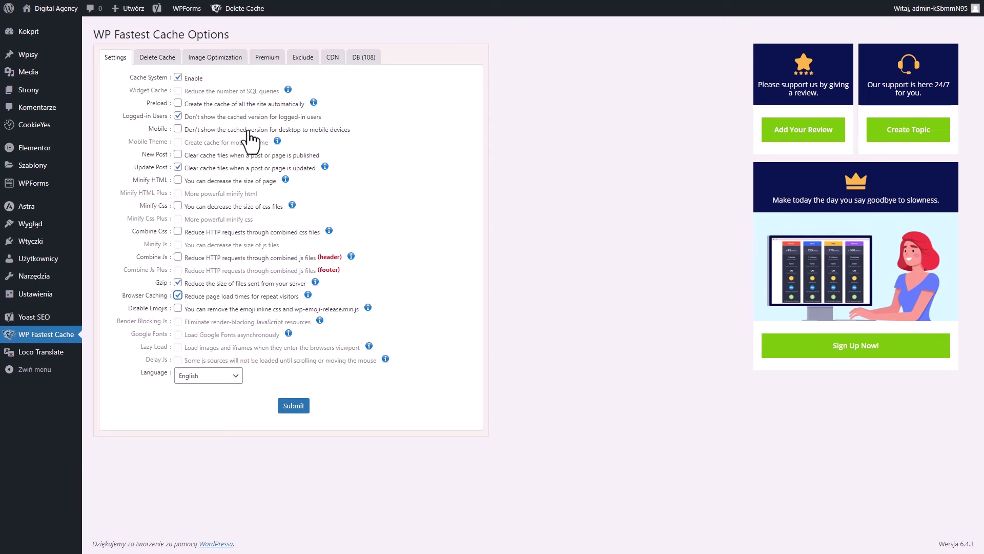
{"action": "left_click", "coordinate": [295, 409]}
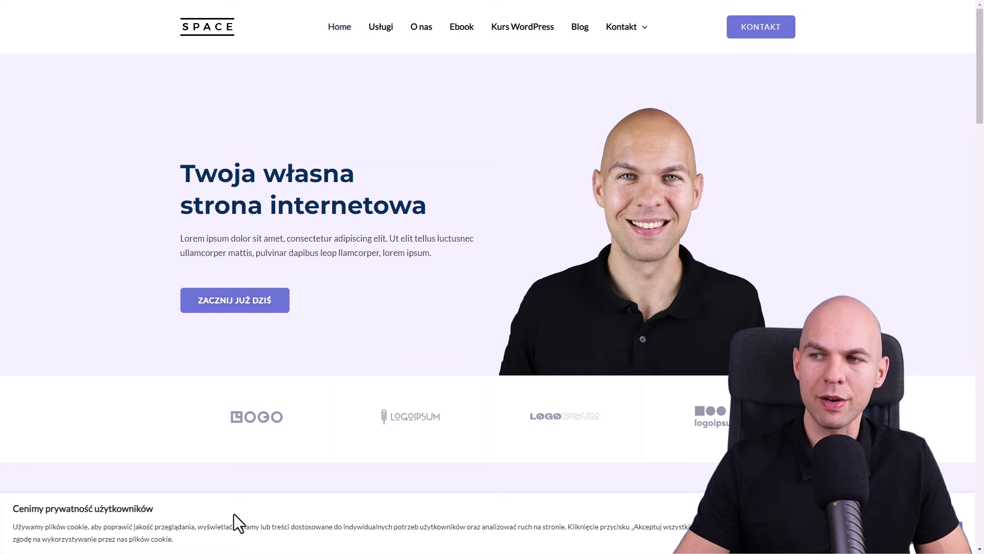
Step: Accept the cookie banner and look through the Kontakt page's Request Free Consultation form
{"action": "left_click", "coordinate": [954, 533]}
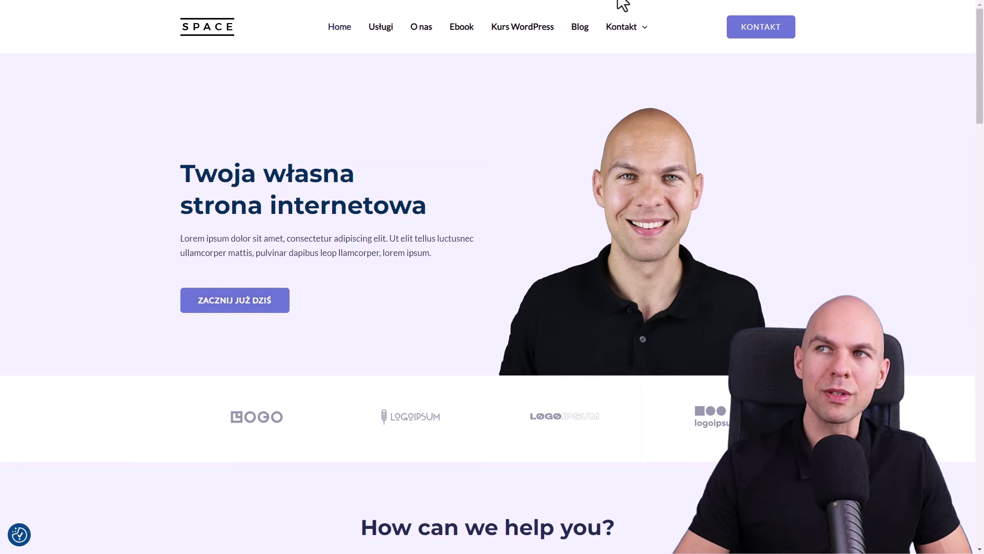
{"action": "left_click", "coordinate": [623, 30]}
{"action": "scroll", "coordinate": [305, 319], "scroll_direction": "down", "scroll_amount": 2}
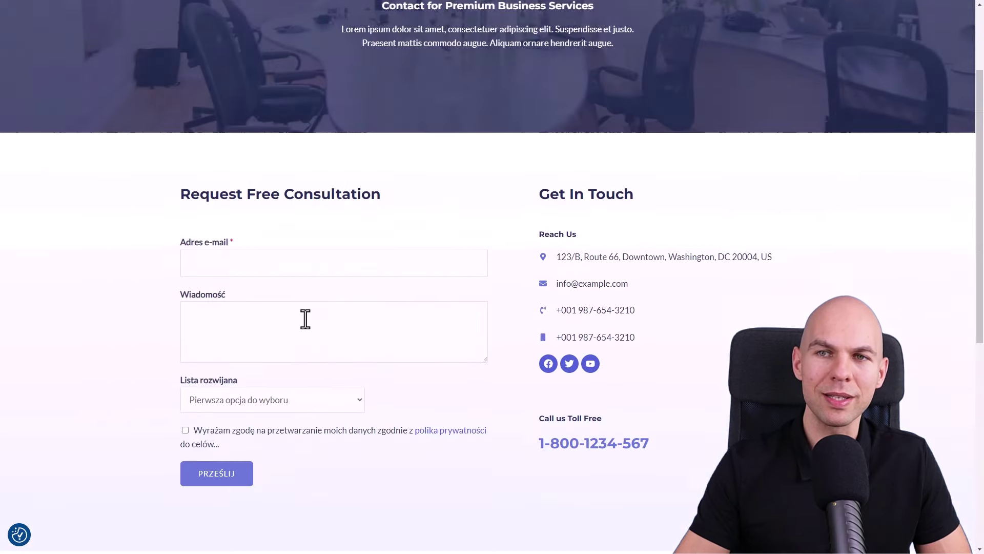
{"action": "scroll", "coordinate": [306, 319], "scroll_direction": "down", "scroll_amount": 1}
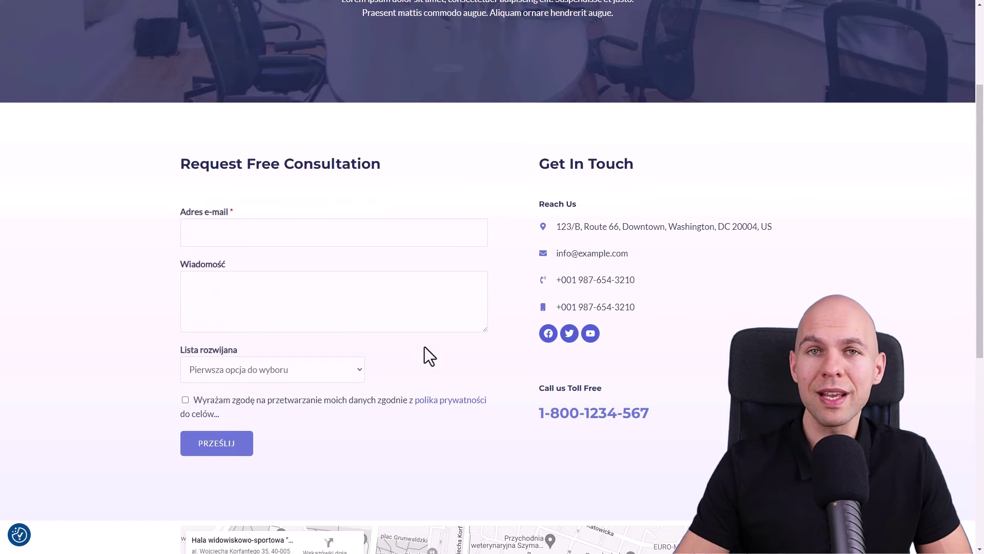
{"action": "scroll", "coordinate": [420, 380], "scroll_direction": "up", "scroll_amount": 3}
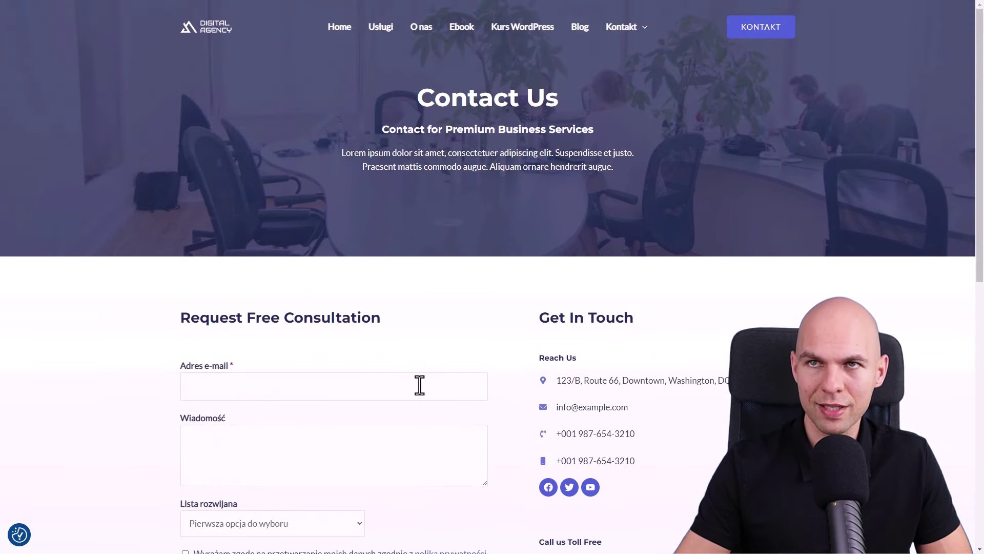